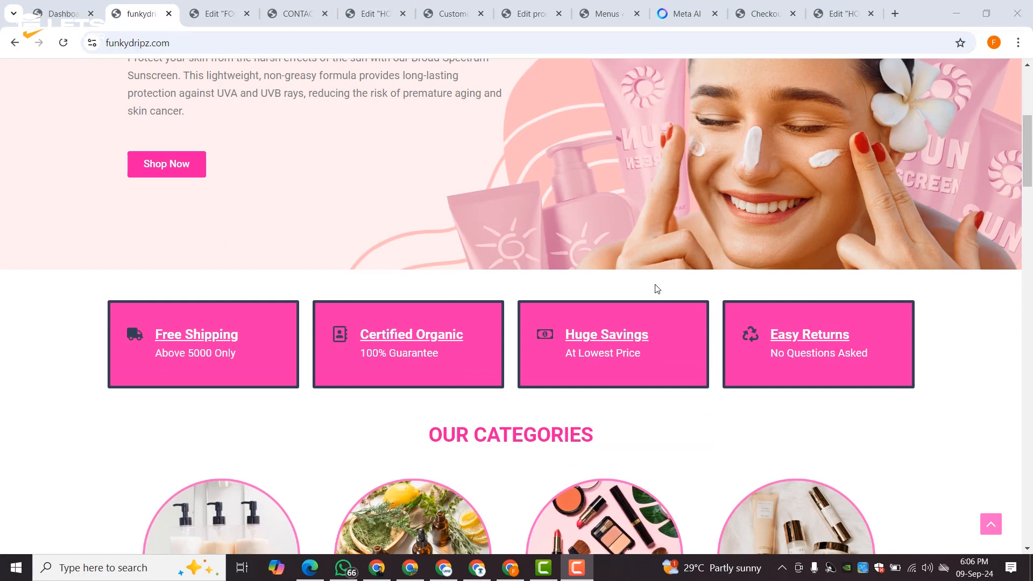
# - Scroll through the storefront home page, then go to the Shop page listing all products
pyautogui.scroll(-3, 658, 289)
pyautogui.scroll(-3, 657, 289)
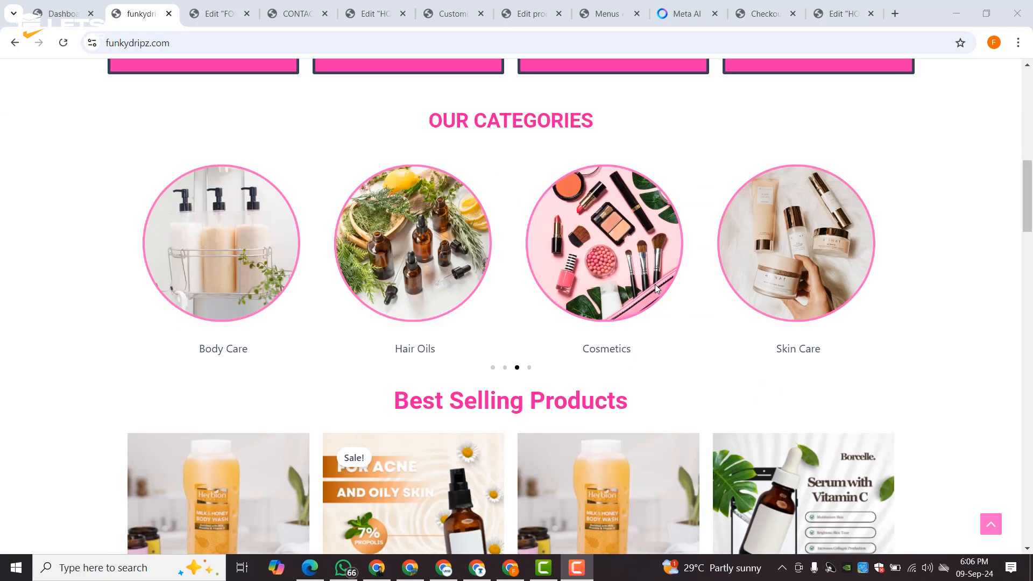
pyautogui.scroll(-3, 657, 290)
pyautogui.scroll(-3, 657, 304)
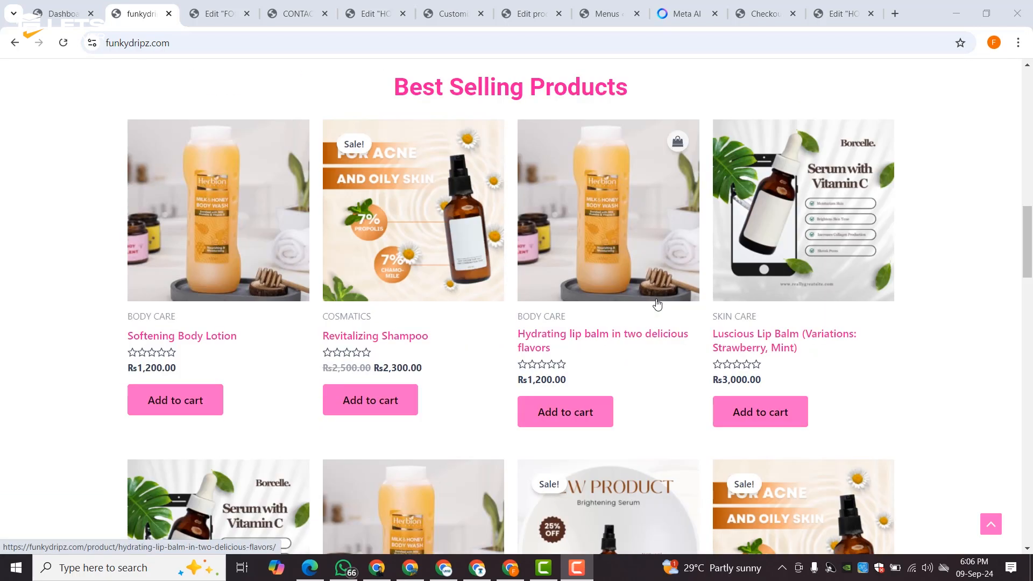
pyautogui.scroll(-3, 658, 303)
pyautogui.scroll(-9, 896, 309)
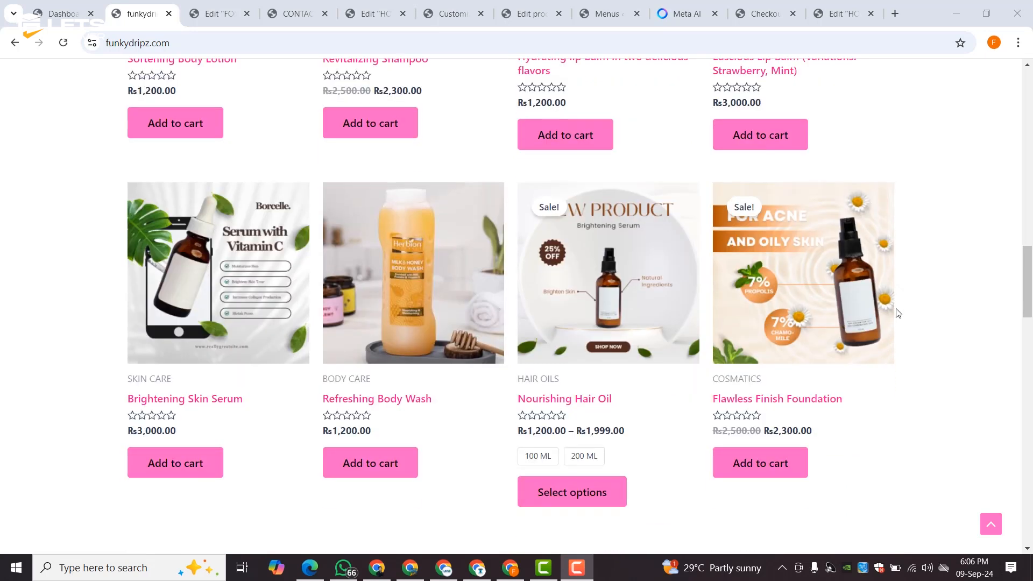
pyautogui.scroll(-6, 897, 311)
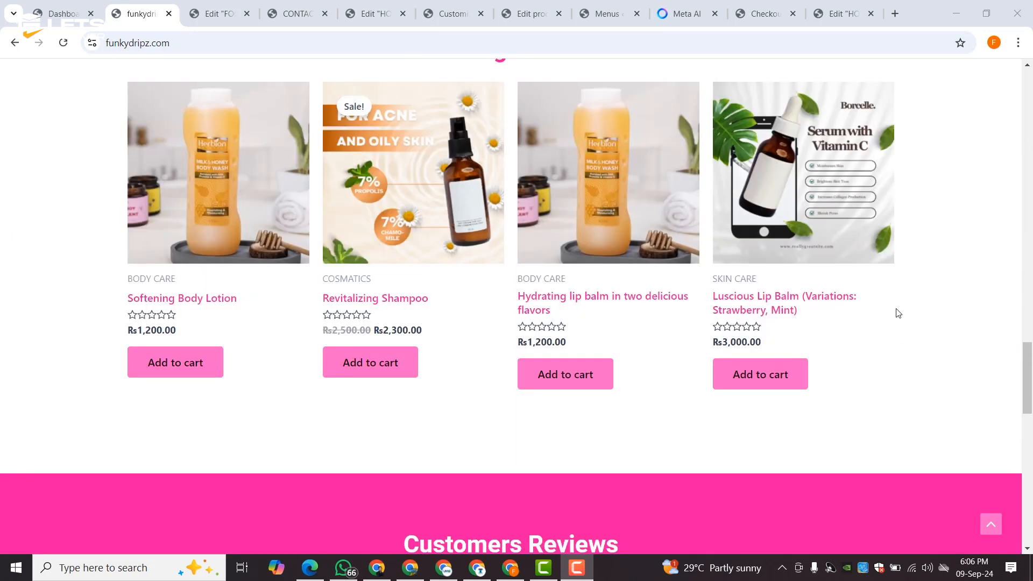
pyautogui.scroll(-15, 889, 340)
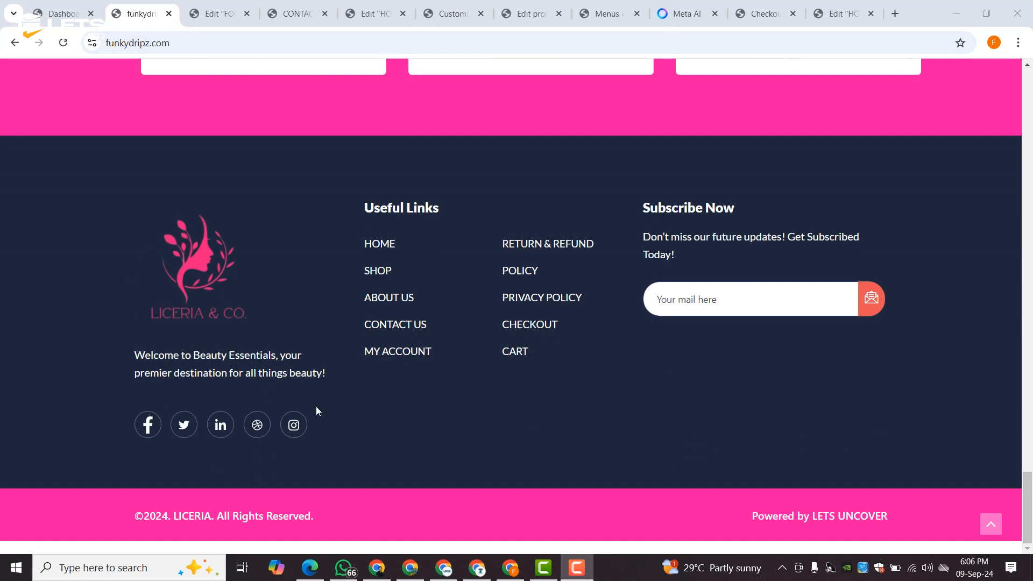
pyautogui.scroll(20, 597, 478)
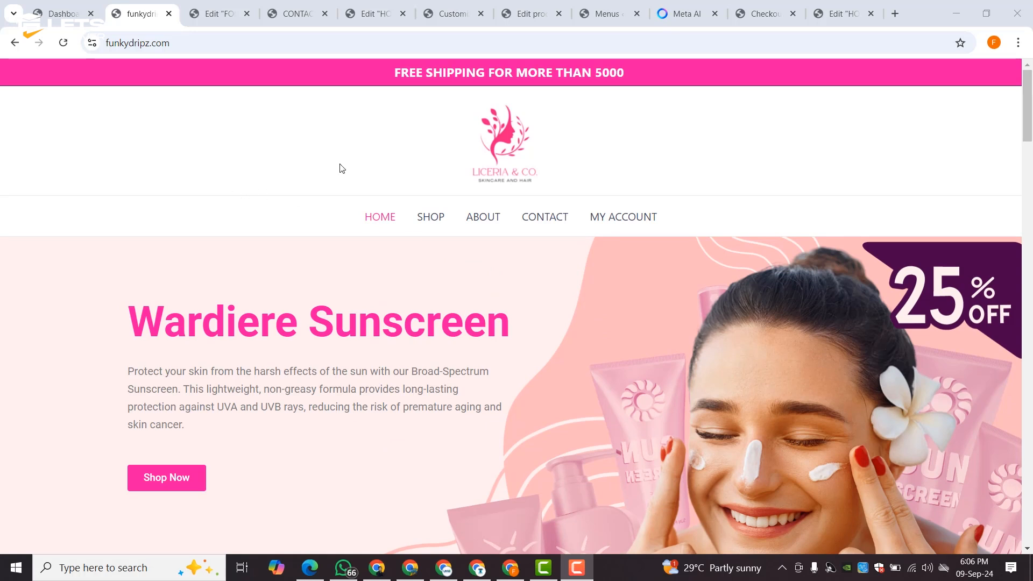
pyautogui.scroll(-5, 616, 162)
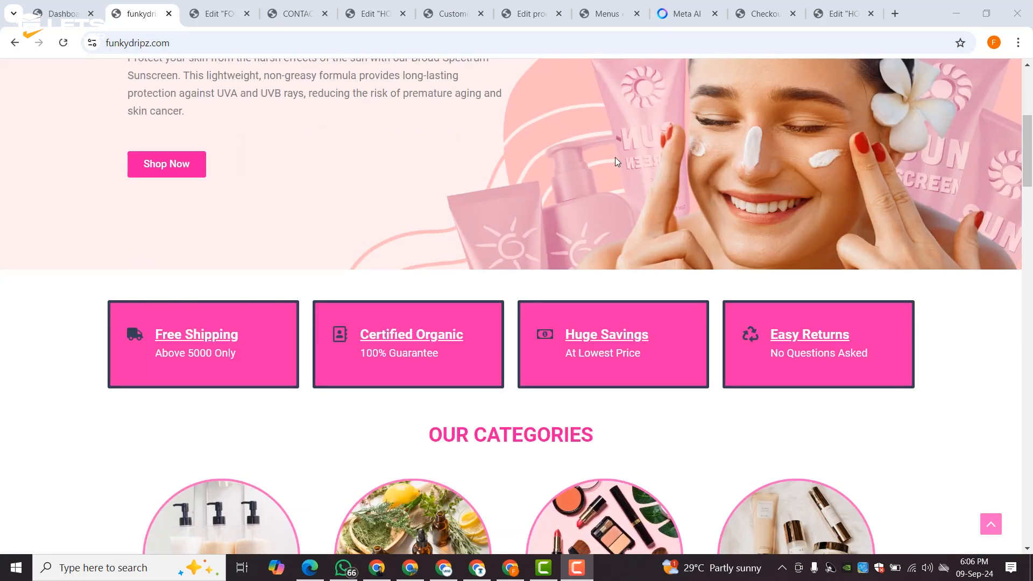
pyautogui.scroll(5, 425, 186)
pyautogui.scroll(-10, 428, 185)
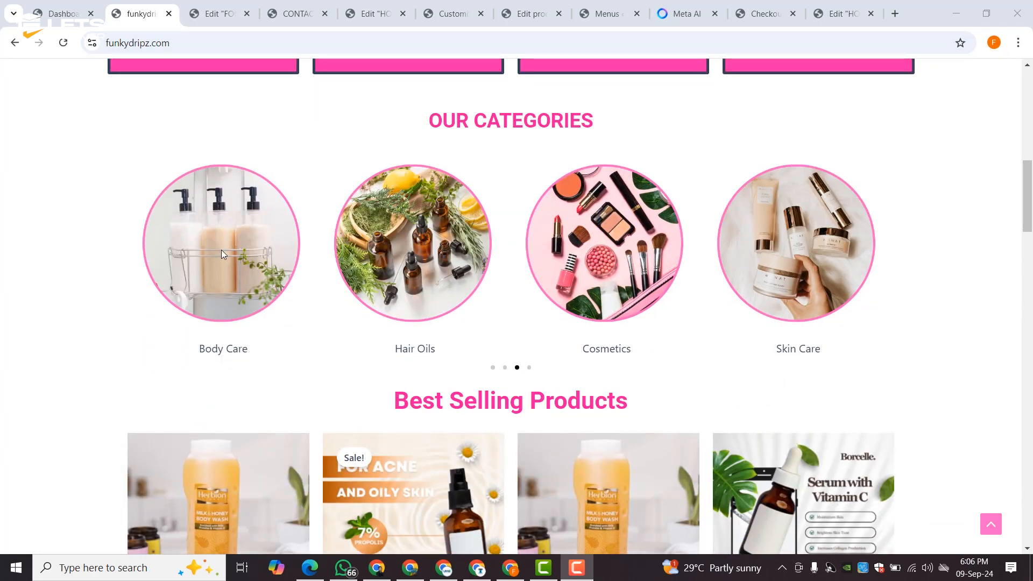
pyautogui.scroll(-5, 771, 237)
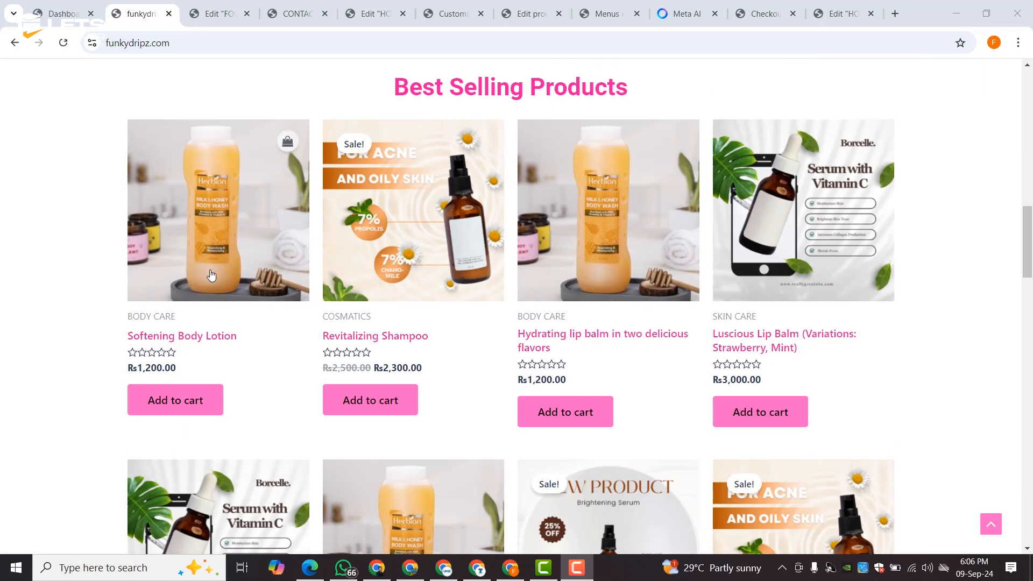
pyautogui.scroll(-7, 210, 273)
pyautogui.scroll(-3, 210, 275)
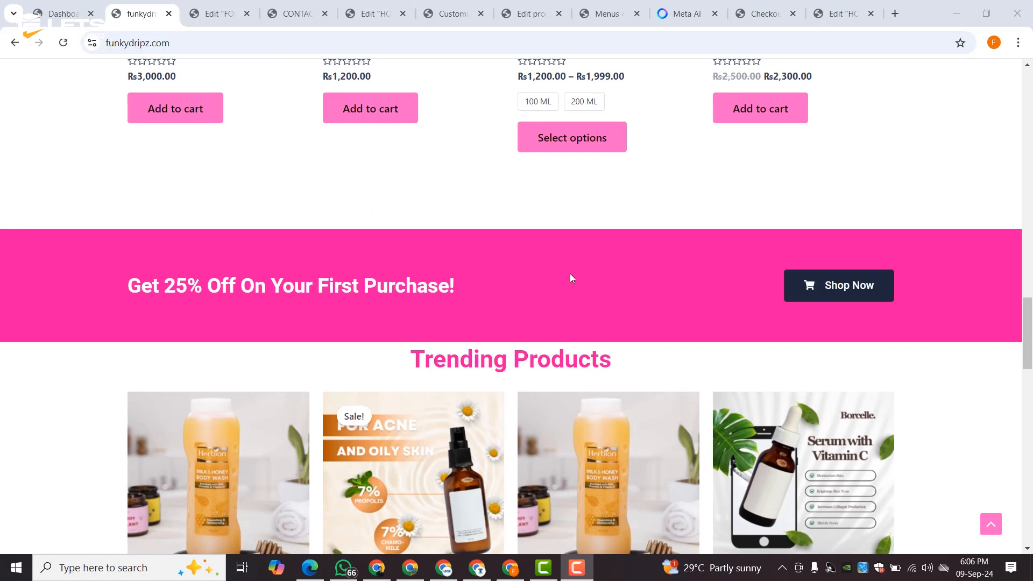
pyautogui.scroll(-6, 570, 277)
pyautogui.scroll(-9, 570, 276)
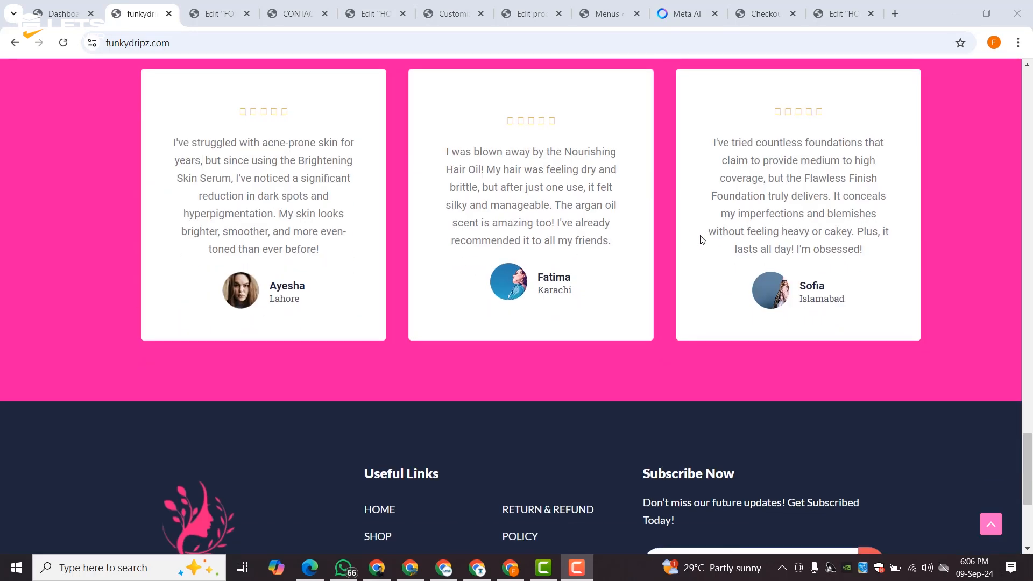
pyautogui.scroll(-5, 678, 248)
pyautogui.scroll(20, 503, 353)
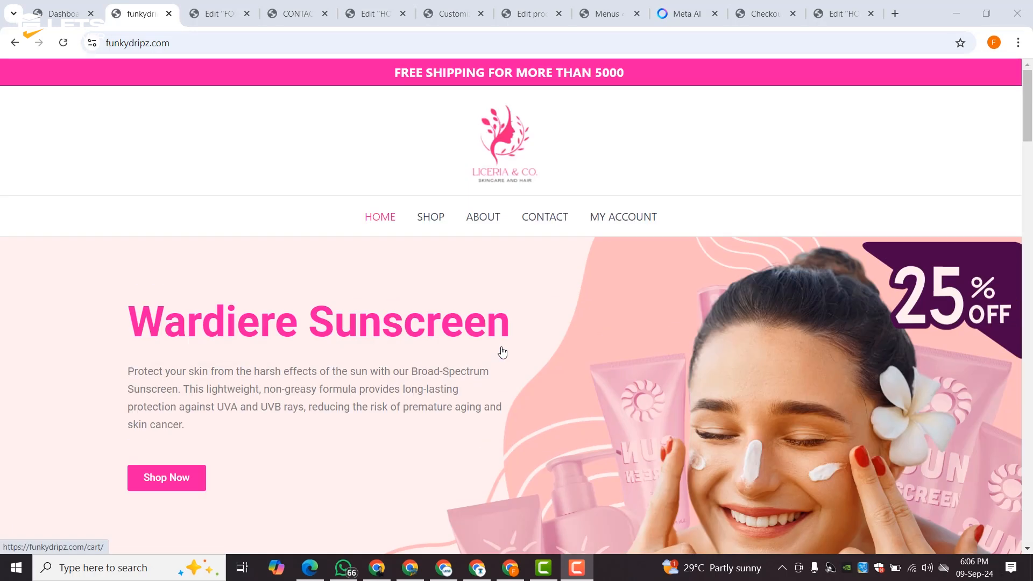
pyautogui.click(434, 227)
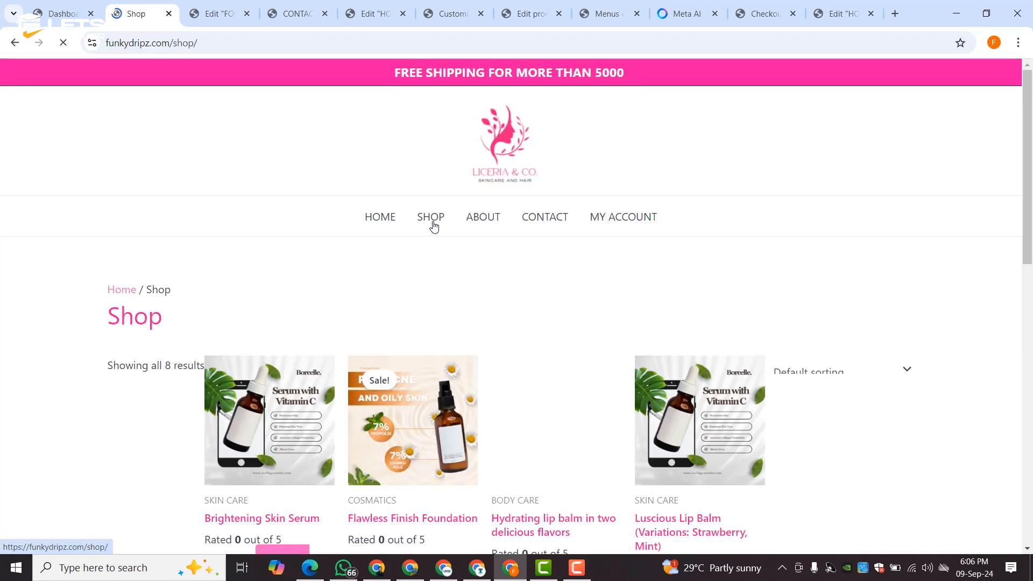
# - Find and open the Nourishing Hair Oil product page
pyautogui.scroll(-3, 434, 226)
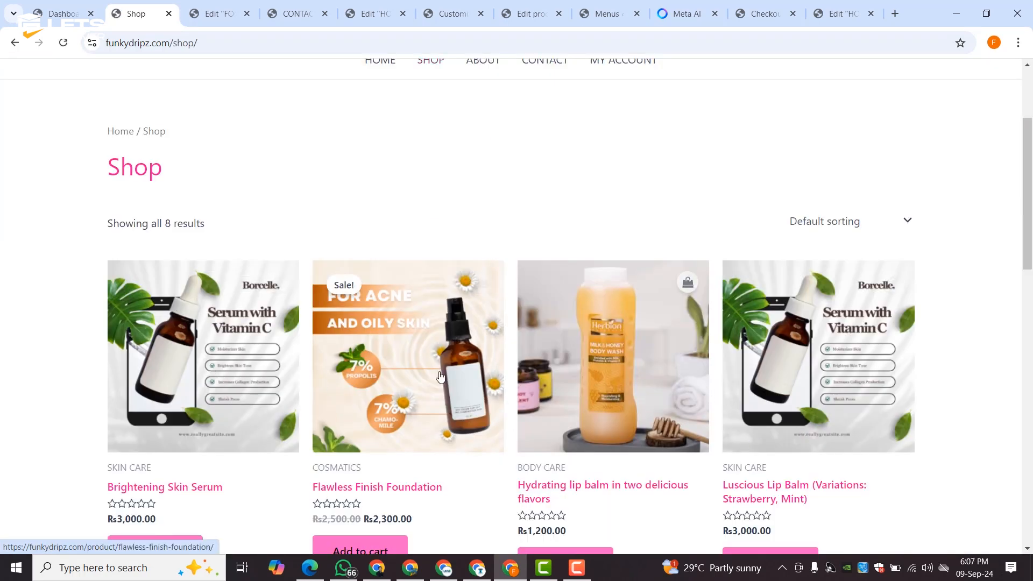
pyautogui.scroll(-3, 483, 286)
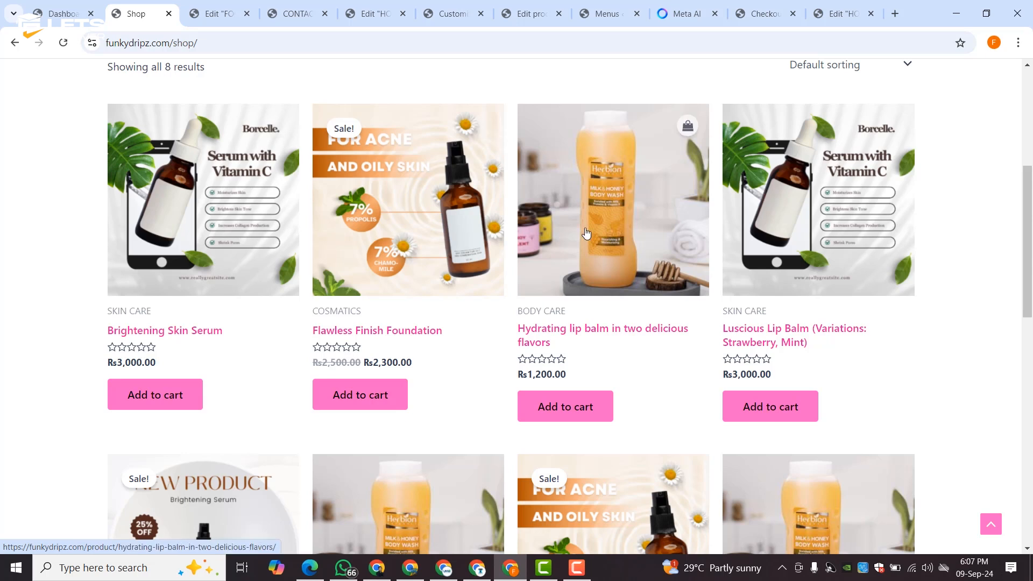
pyautogui.scroll(-6, 564, 237)
pyautogui.click(160, 284)
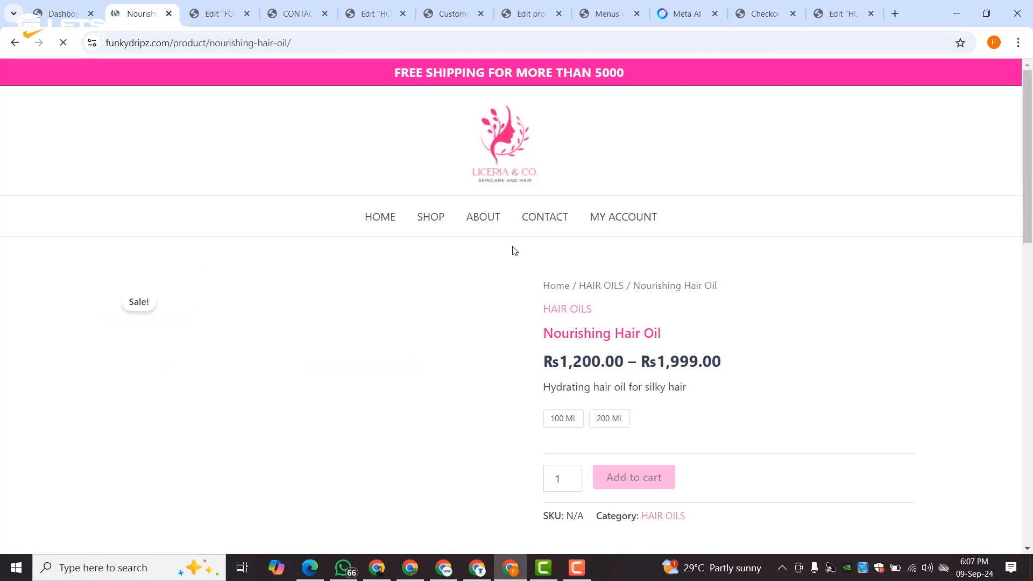
# - Compare the 100 ML and 200 ML prices, then add the 200 ML oil to the cart
pyautogui.scroll(-3, 373, 292)
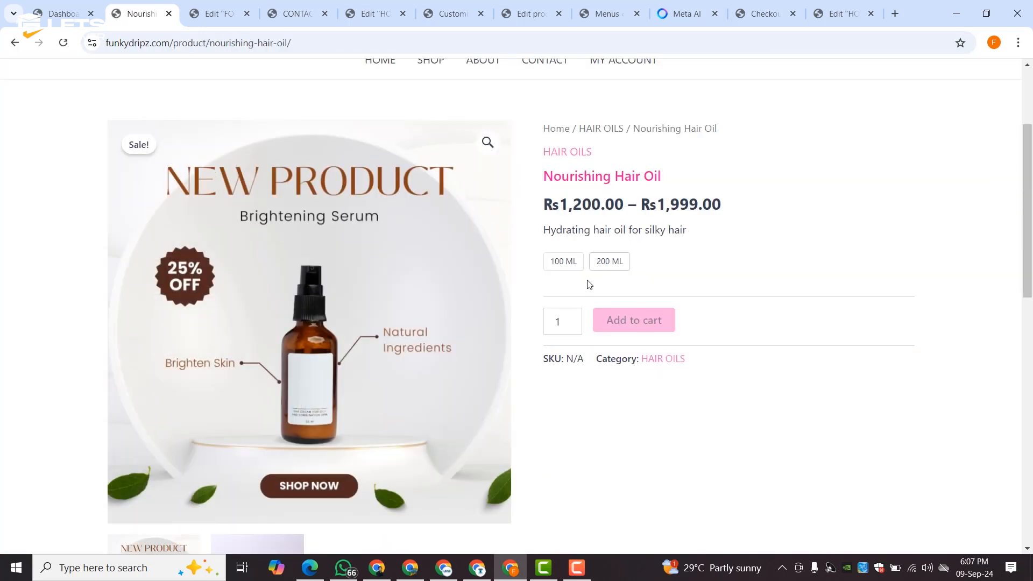
pyautogui.click(566, 263)
pyautogui.click(603, 265)
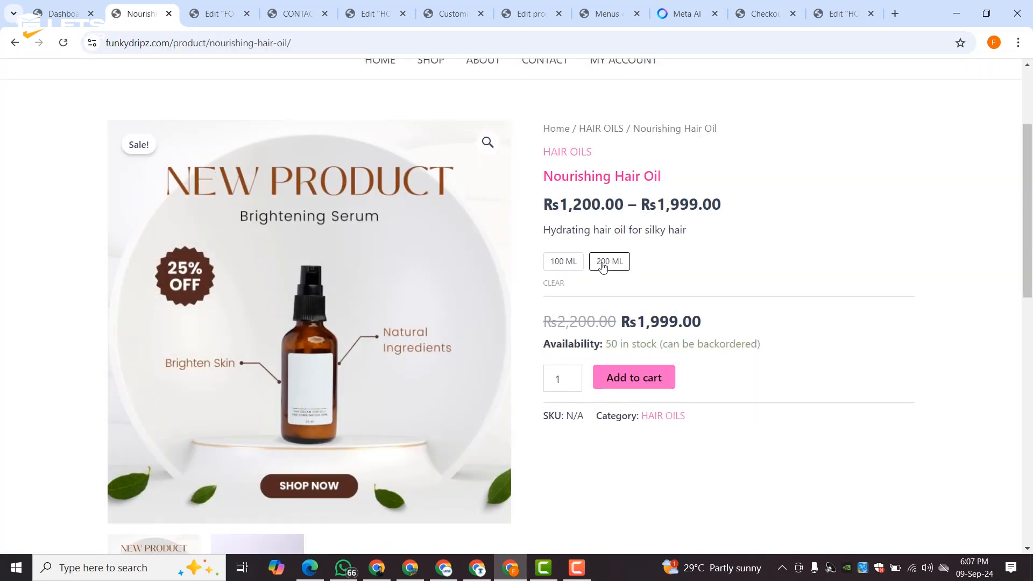
pyautogui.click(565, 263)
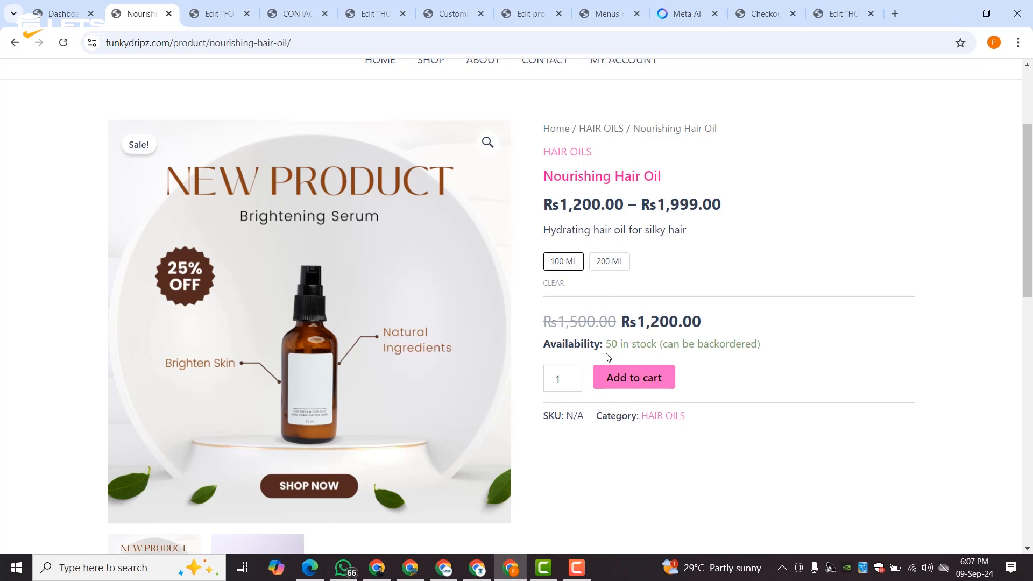
pyautogui.click(608, 261)
pyautogui.scroll(-6, 440, 273)
pyautogui.scroll(6, 440, 273)
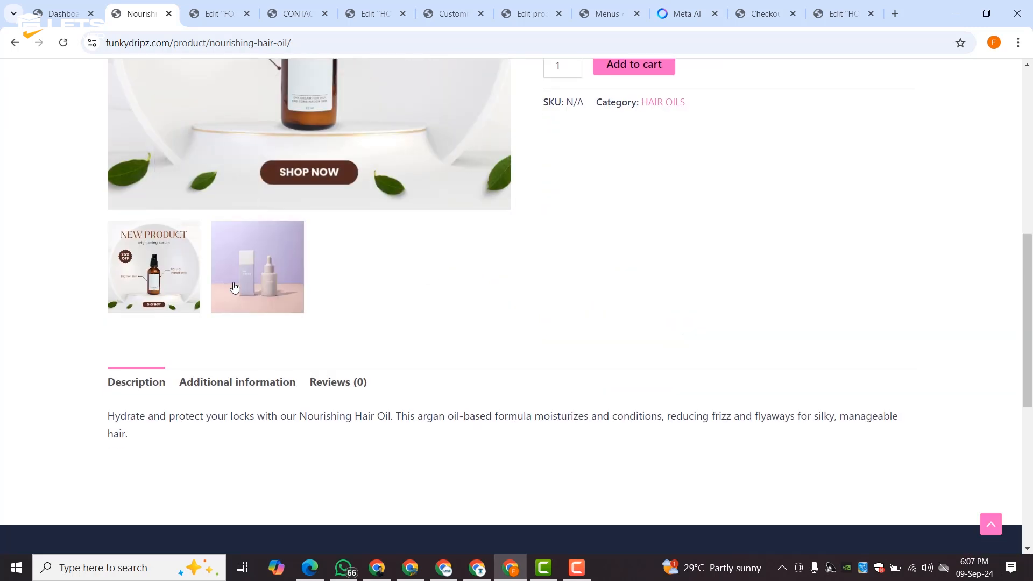
pyautogui.click(623, 386)
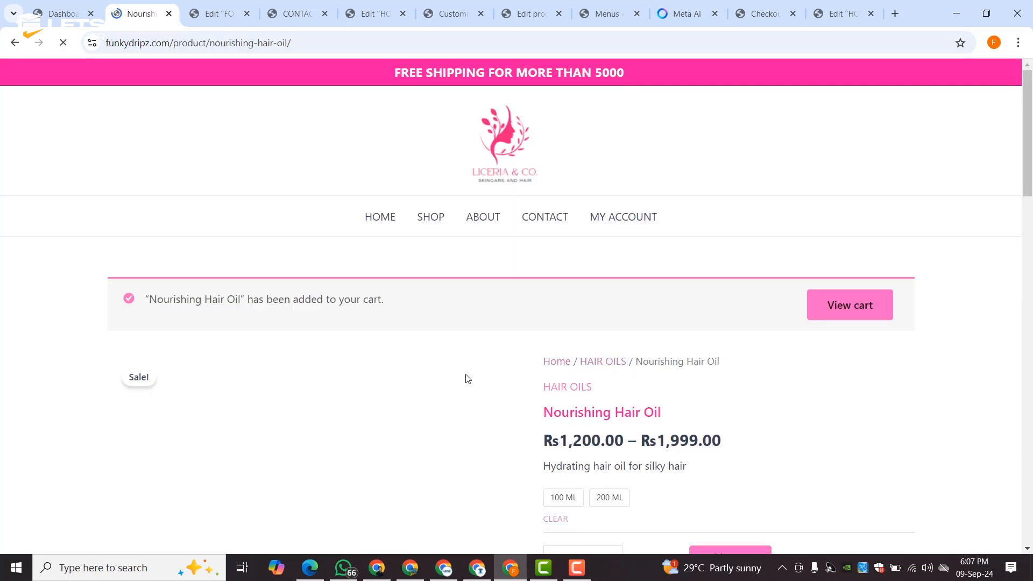
# - Open the cart holding the 200 ML Nourishing Hair Oil
pyautogui.scroll(-3, 442, 287)
pyautogui.scroll(-8, 441, 287)
pyautogui.scroll(11, 441, 288)
pyautogui.click(823, 304)
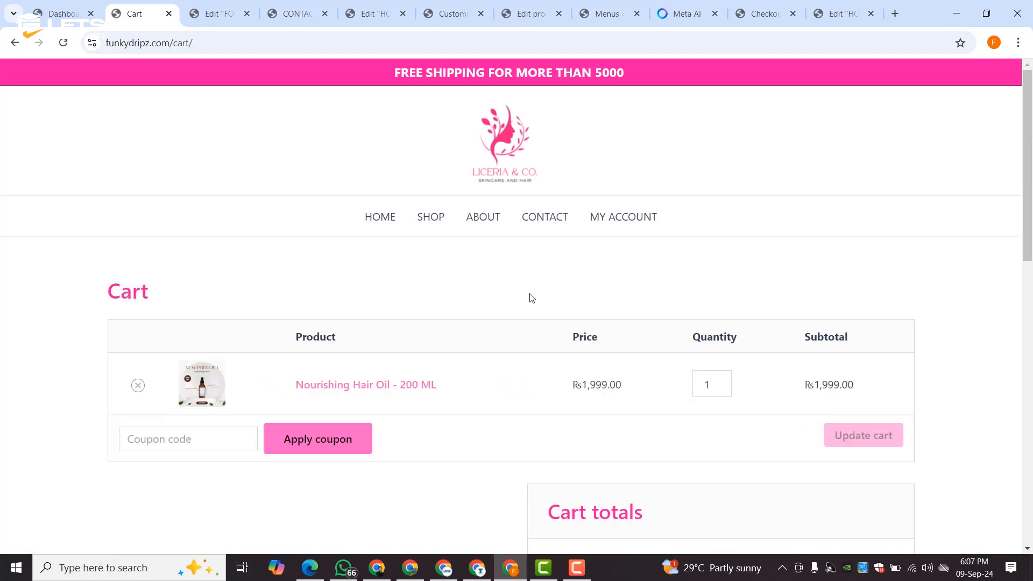
# - Select Local pickup shipping for a Rs1,999.00 total and proceed to checkout
pyautogui.scroll(-3, 538, 296)
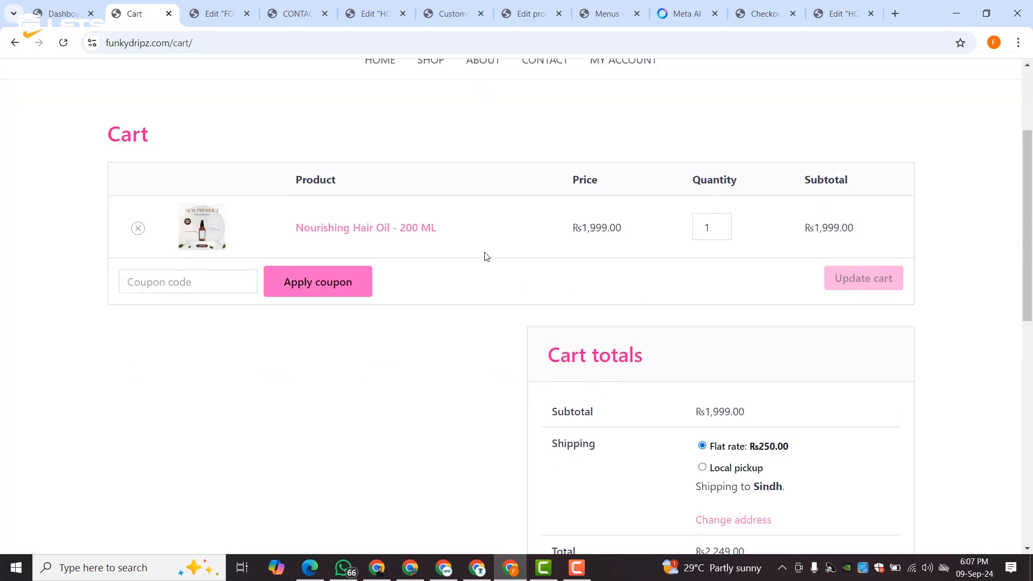
pyautogui.scroll(-3, 632, 275)
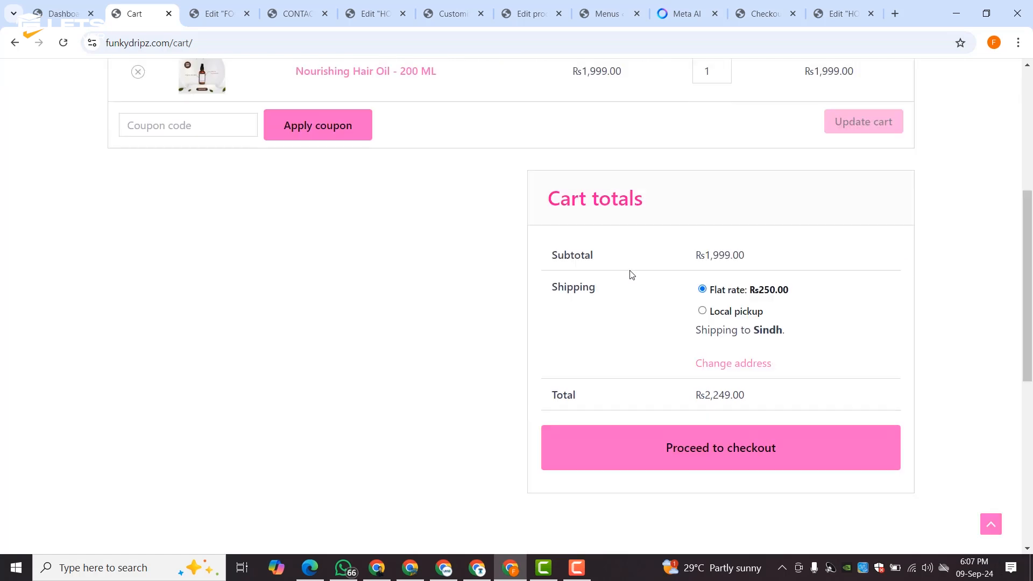
pyautogui.click(703, 311)
pyautogui.click(731, 441)
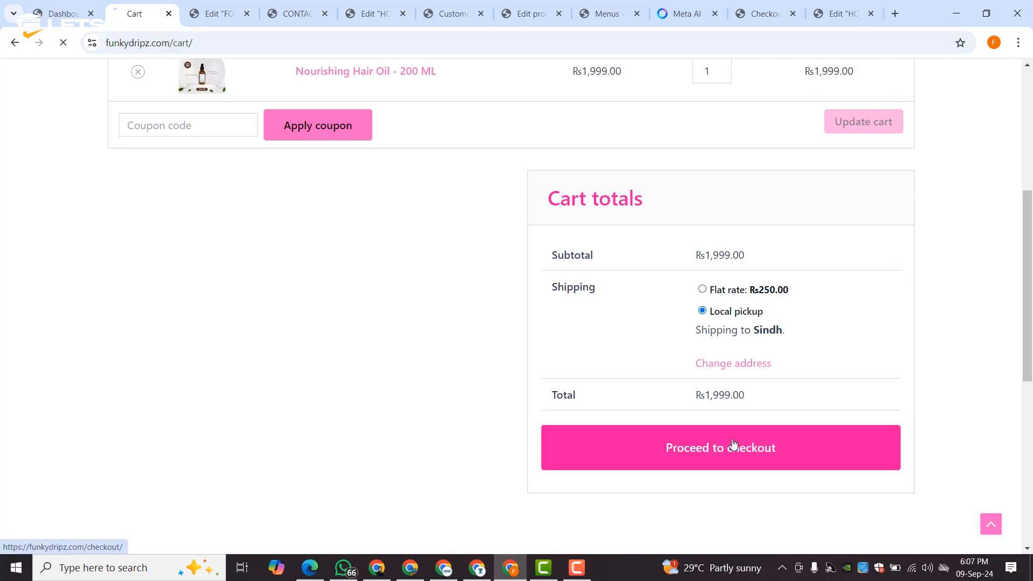
# - Fill the billing first and last name from the saved autofill suggestions
pyautogui.scroll(-3, 423, 337)
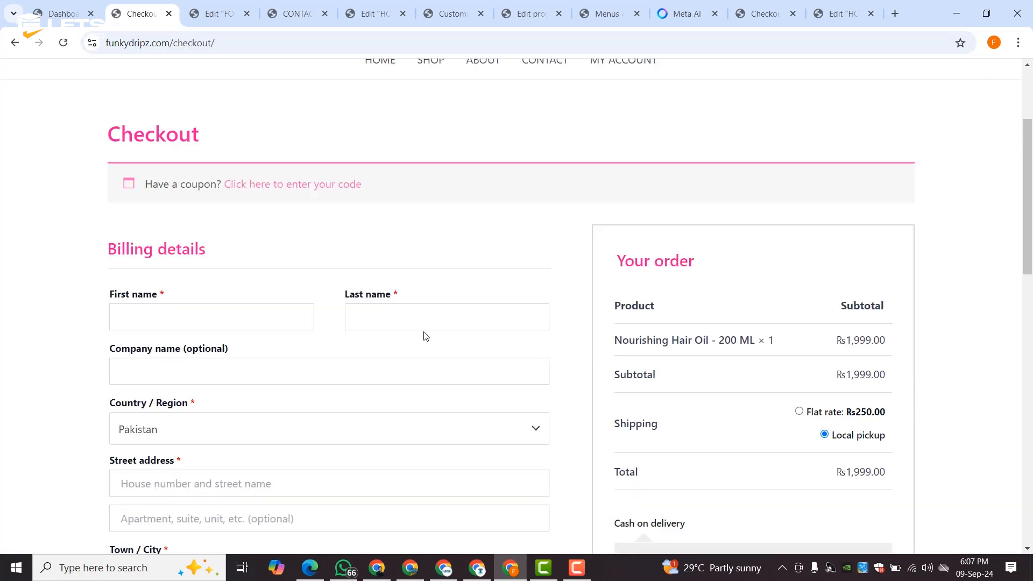
pyautogui.click(215, 329)
pyautogui.click(218, 352)
pyautogui.click(411, 311)
pyautogui.click(435, 351)
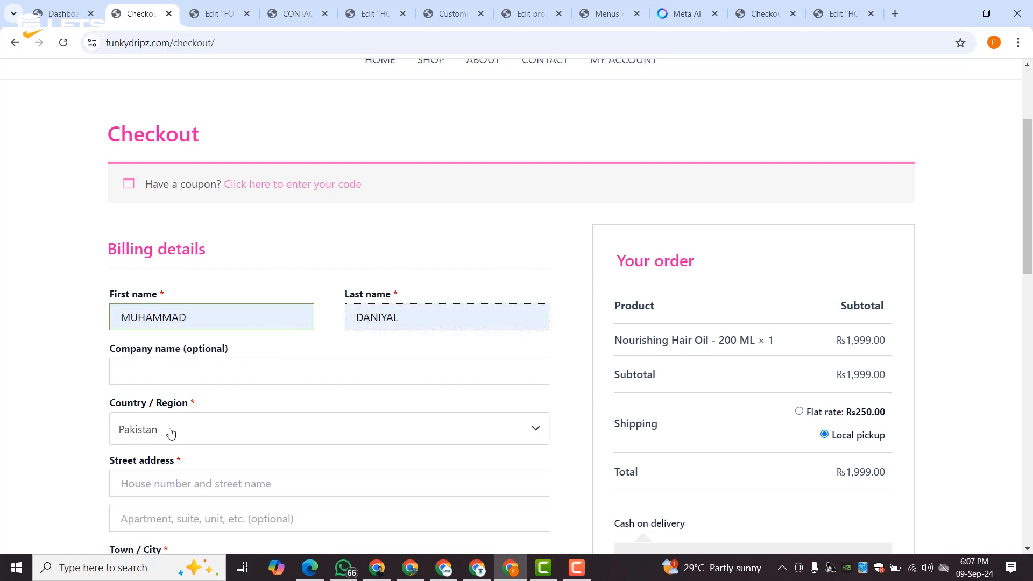
# - Enter the billing street address, second address line, town and postcode
pyautogui.scroll(-3, 172, 425)
pyautogui.click(177, 329)
pyautogui.click(195, 357)
pyautogui.click(178, 362)
pyautogui.click(221, 396)
pyautogui.click(165, 414)
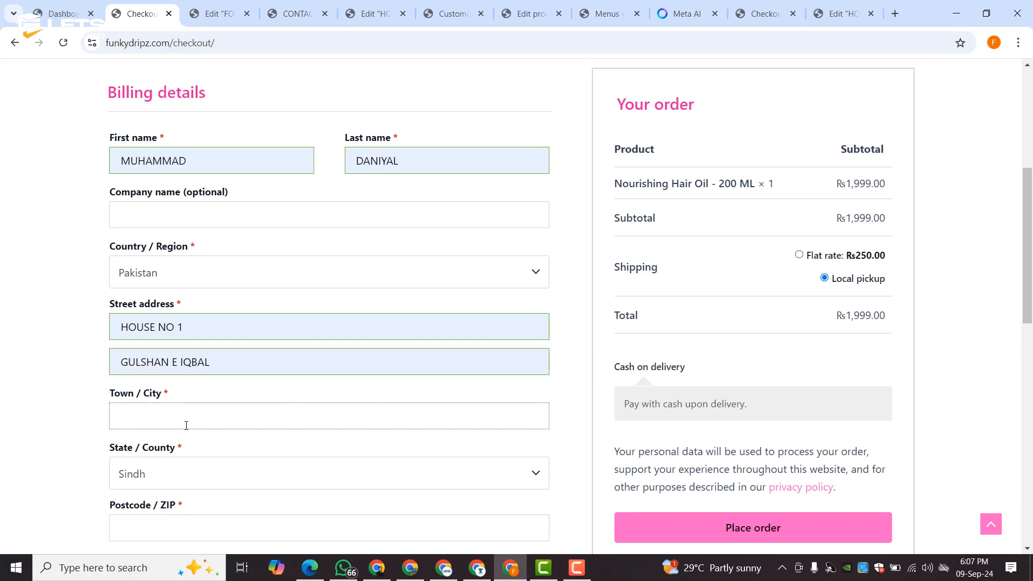
pyautogui.write('khi')
pyautogui.scroll(-3, 228, 466)
pyautogui.click(183, 381)
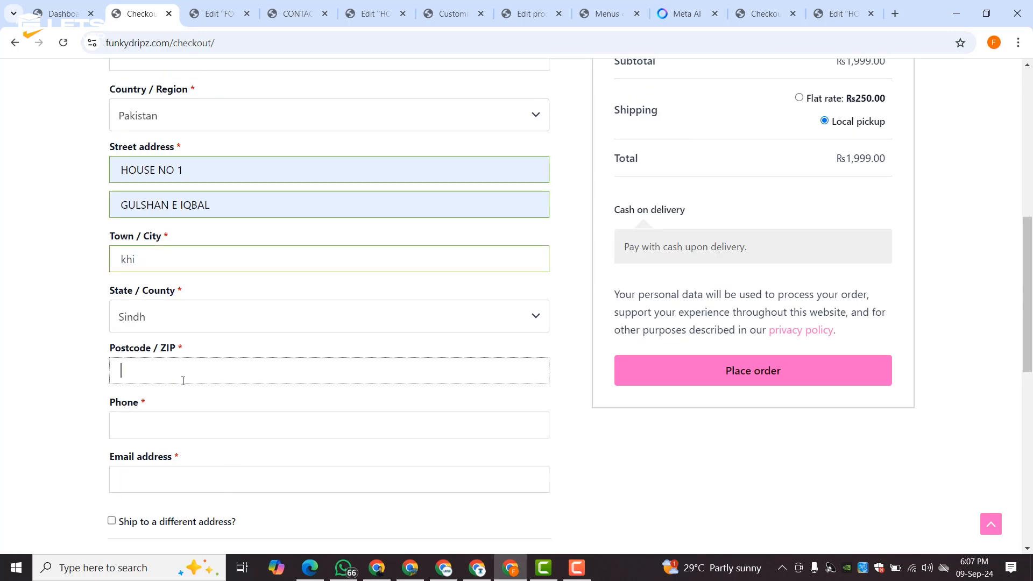
pyautogui.write('75300')
# - Add the phone number and e-mail address, then place the cash-on-delivery order
pyautogui.click(172, 420)
pyautogui.click(193, 480)
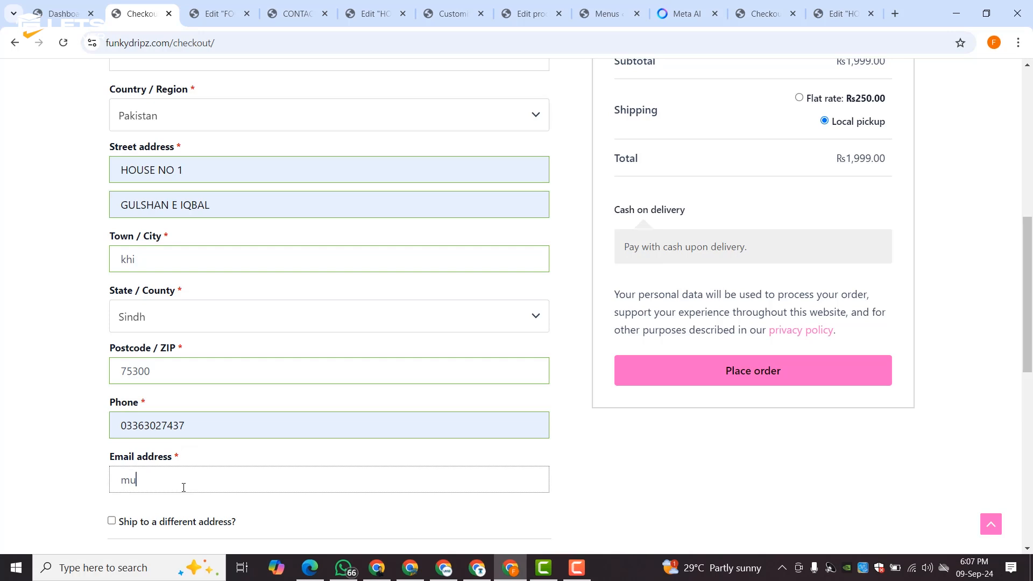
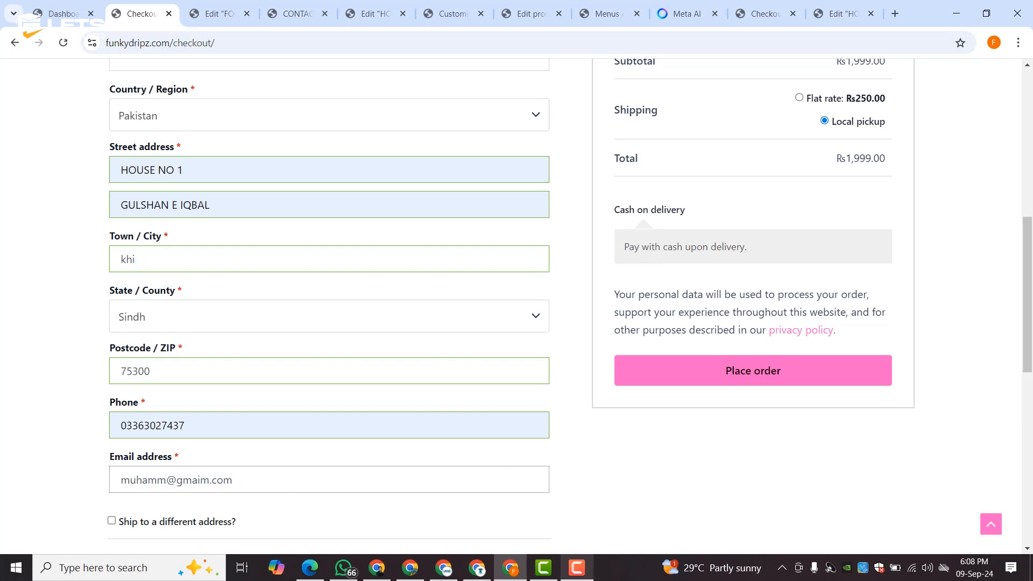
pyautogui.scroll(-3, 723, 322)
pyautogui.scroll(3, 723, 322)
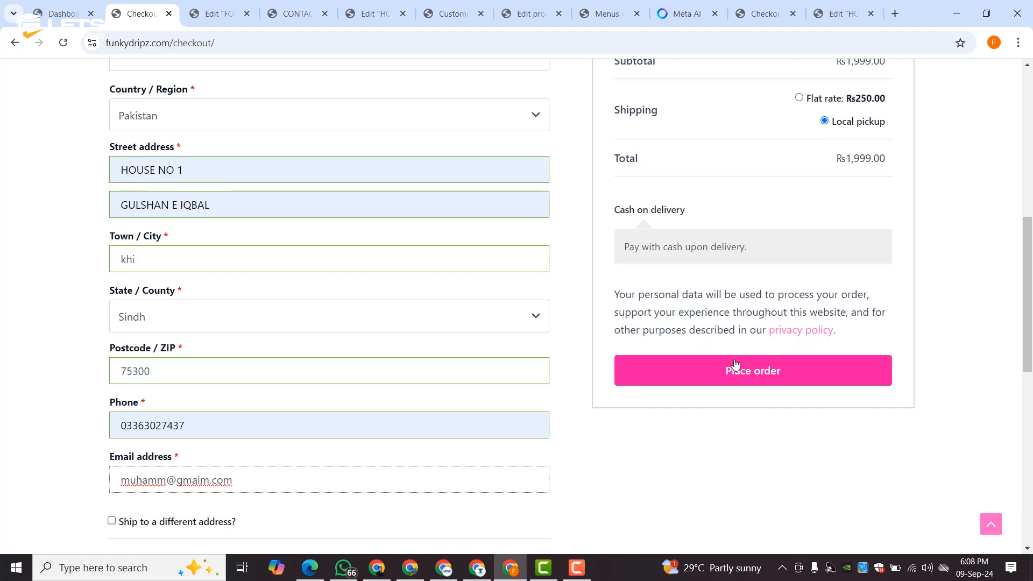
pyautogui.click(734, 370)
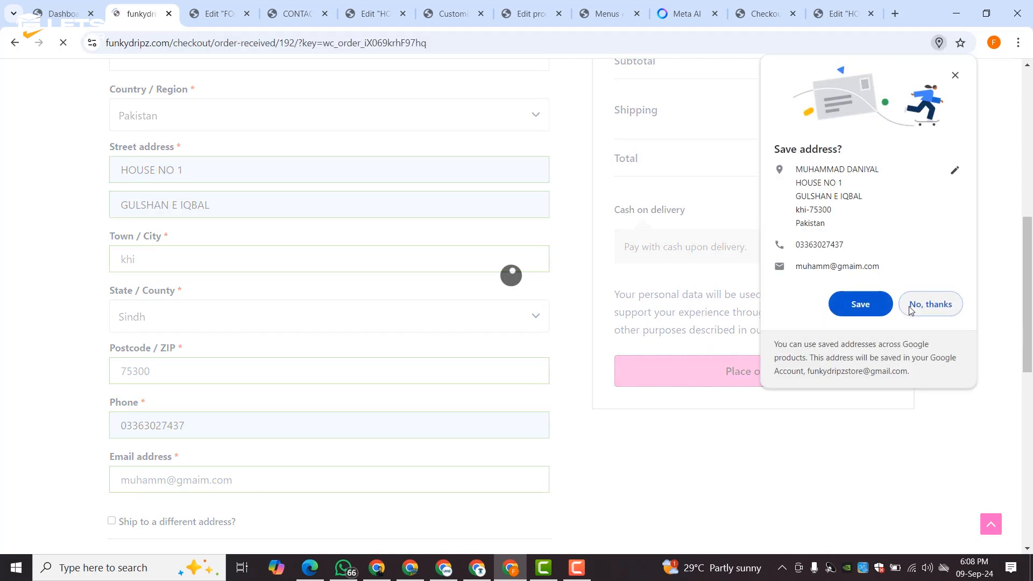
# - Decline Chrome's save-address prompt and review the ₨1,999.00 order confirmation
pyautogui.click(926, 304)
pyautogui.scroll(-3, 541, 310)
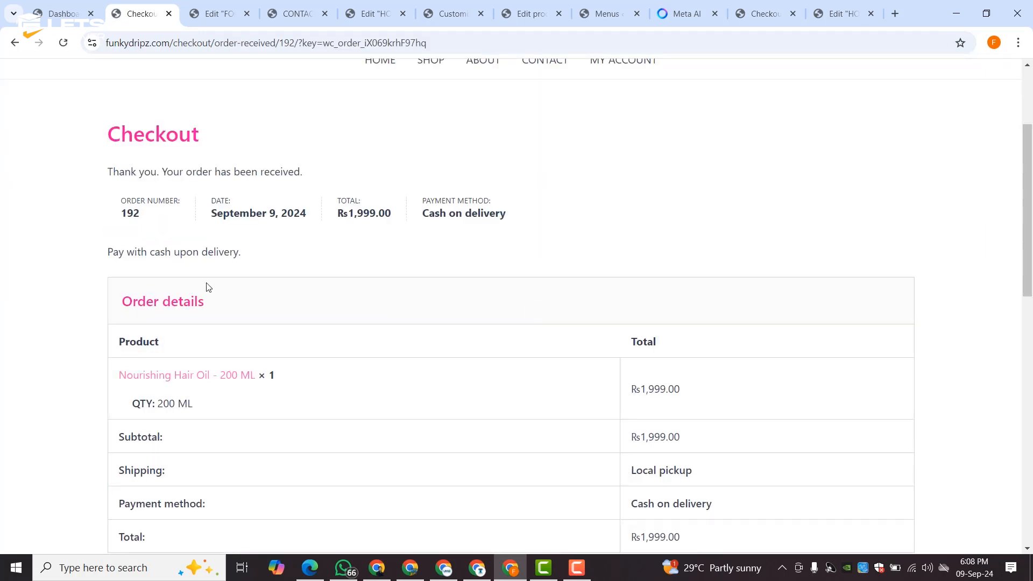
pyautogui.scroll(-10, 193, 213)
pyautogui.scroll(10, 193, 212)
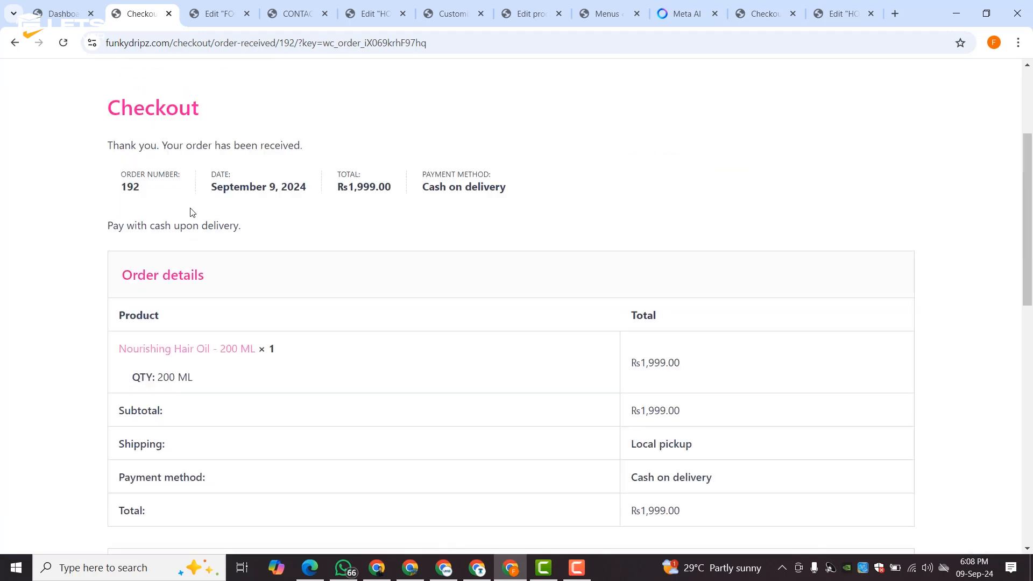
# - Browse the store's About Us and Contact Us pages
pyautogui.click(493, 215)
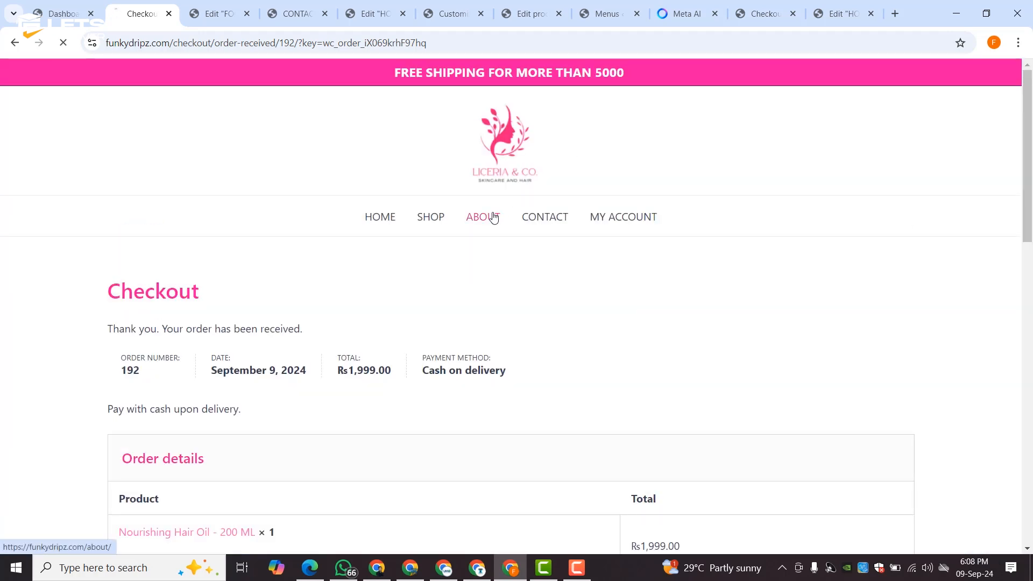
pyautogui.scroll(-15, 486, 221)
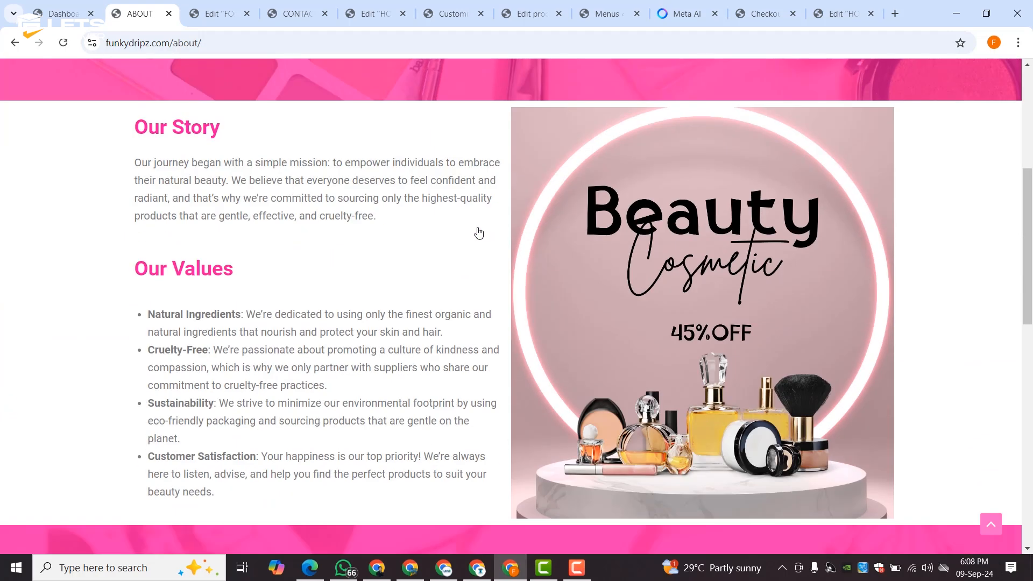
pyautogui.scroll(-5, 478, 227)
pyautogui.scroll(20, 478, 227)
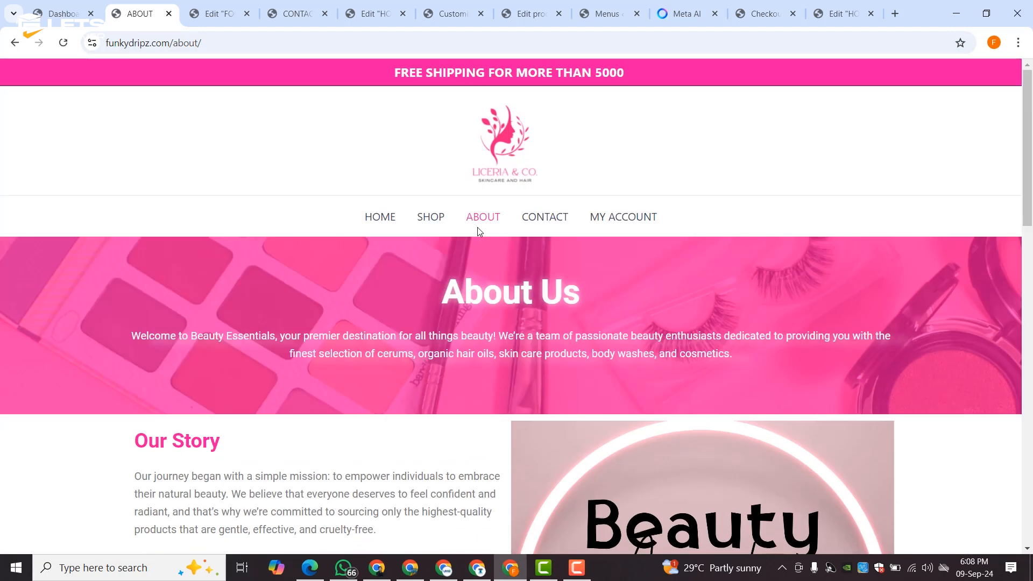
pyautogui.click(544, 217)
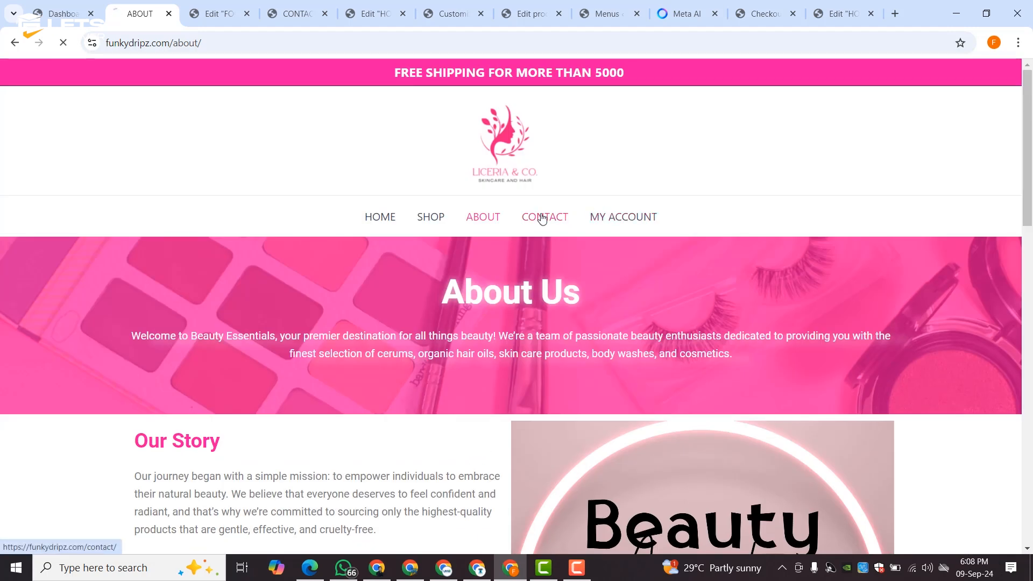
pyautogui.scroll(-10, 513, 227)
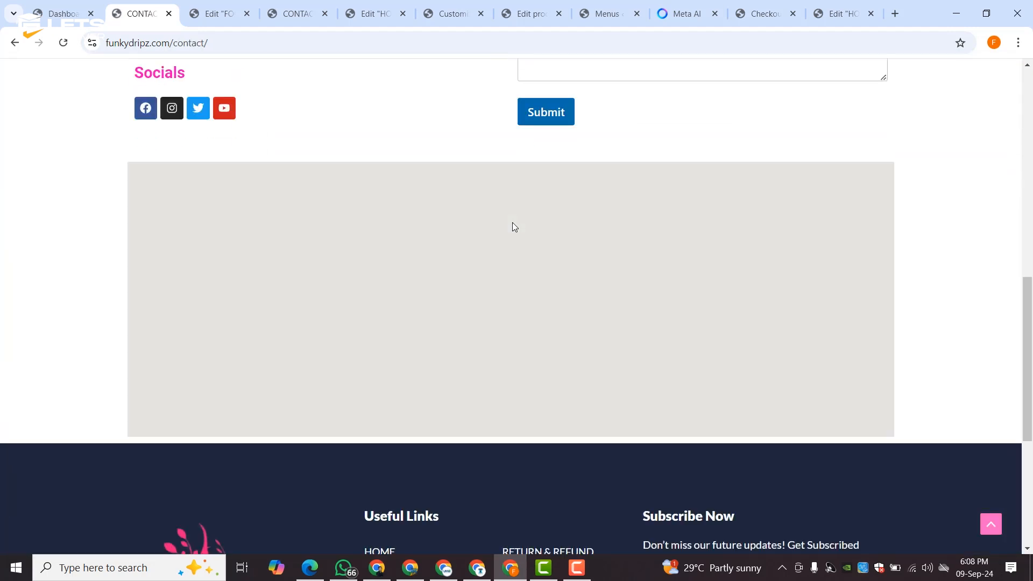
pyautogui.scroll(6, 393, 168)
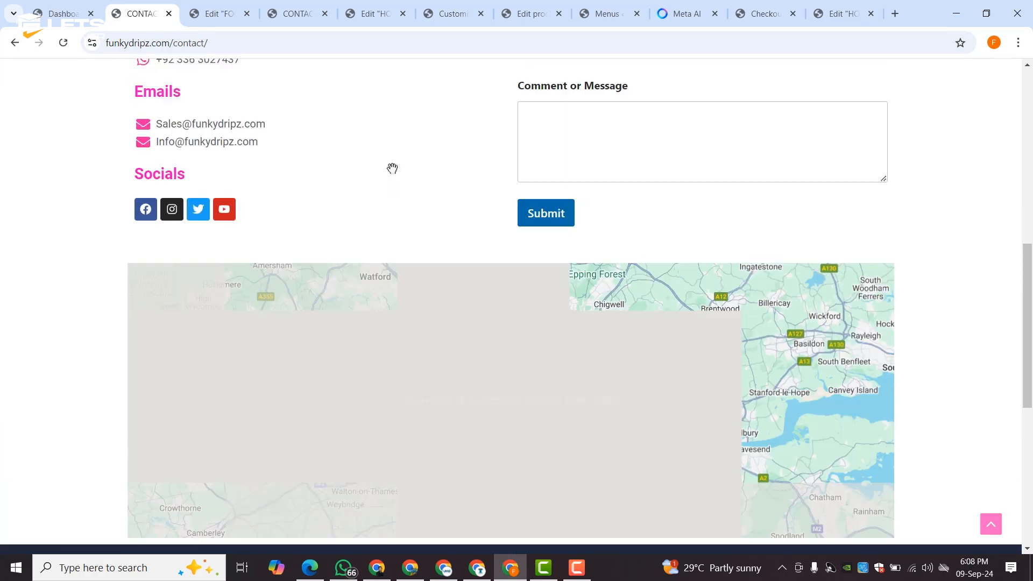
pyautogui.scroll(5, 392, 169)
pyautogui.scroll(-10, 392, 170)
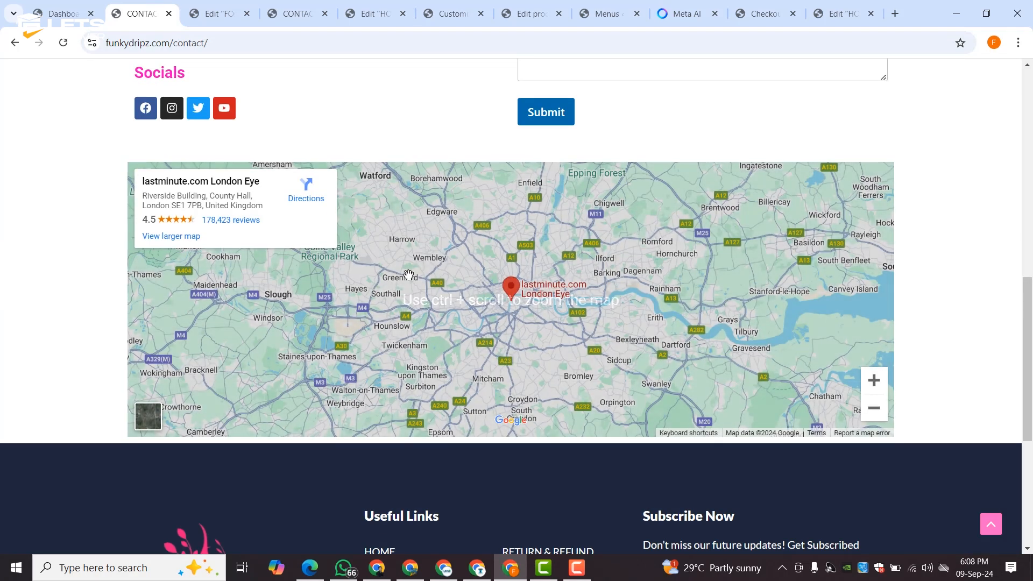
pyautogui.scroll(10, 510, 305)
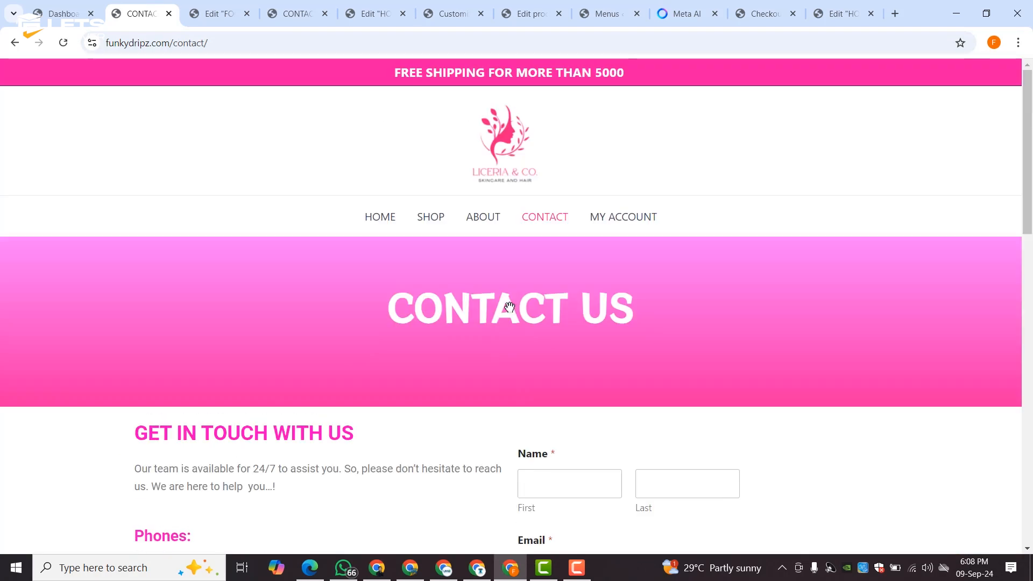
pyautogui.scroll(-10, 510, 306)
pyautogui.scroll(10, 509, 306)
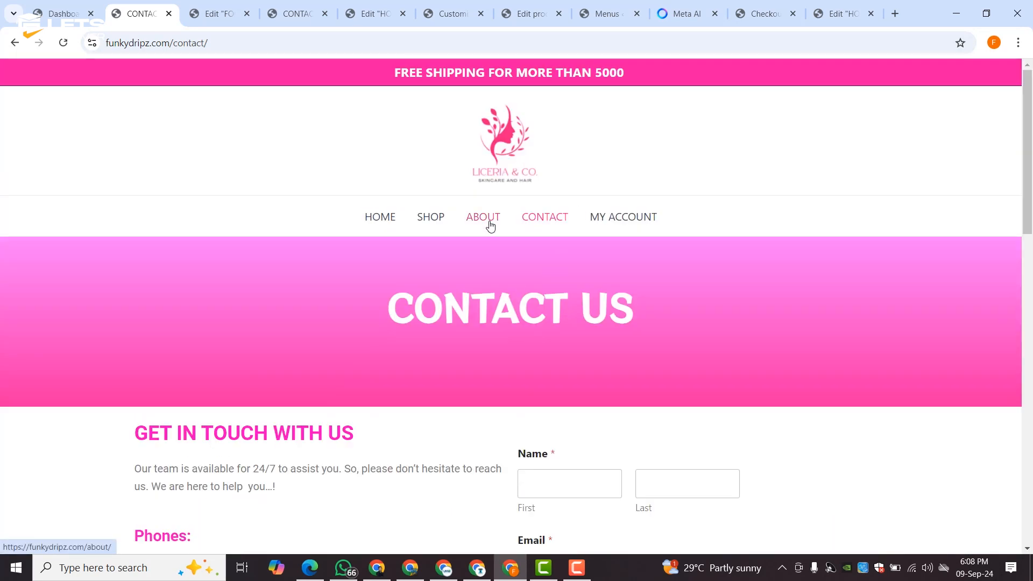
# - Revisit the About Us page, then return to the store's home page
pyautogui.click(491, 226)
pyautogui.scroll(-5, 494, 312)
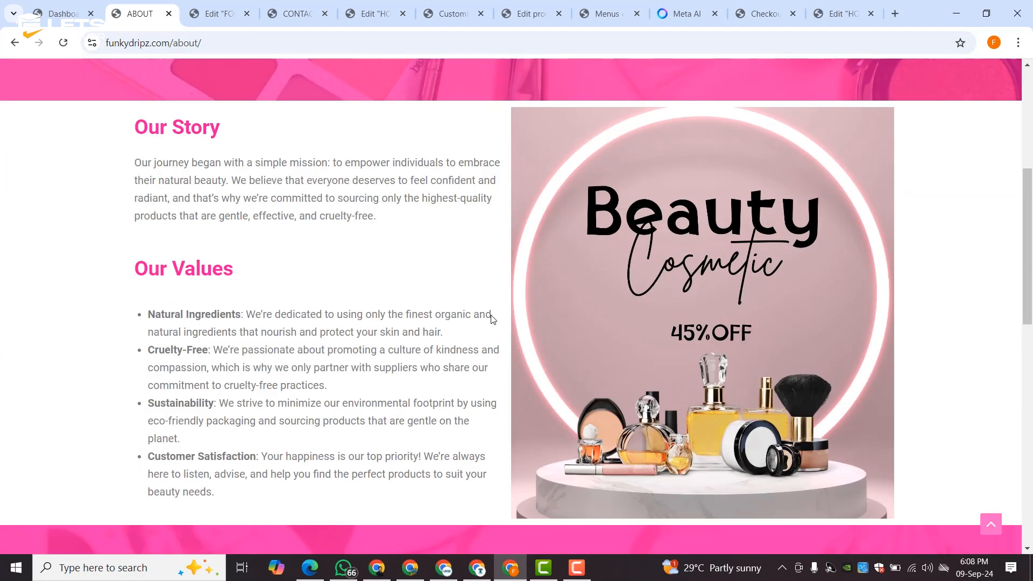
pyautogui.scroll(-6, 491, 317)
pyautogui.scroll(12, 491, 316)
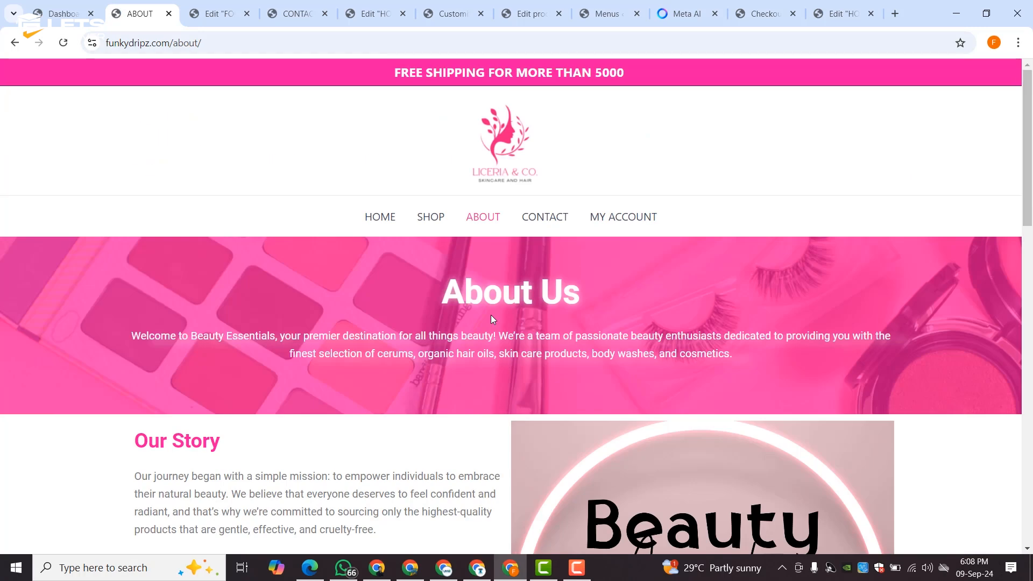
pyautogui.click(362, 221)
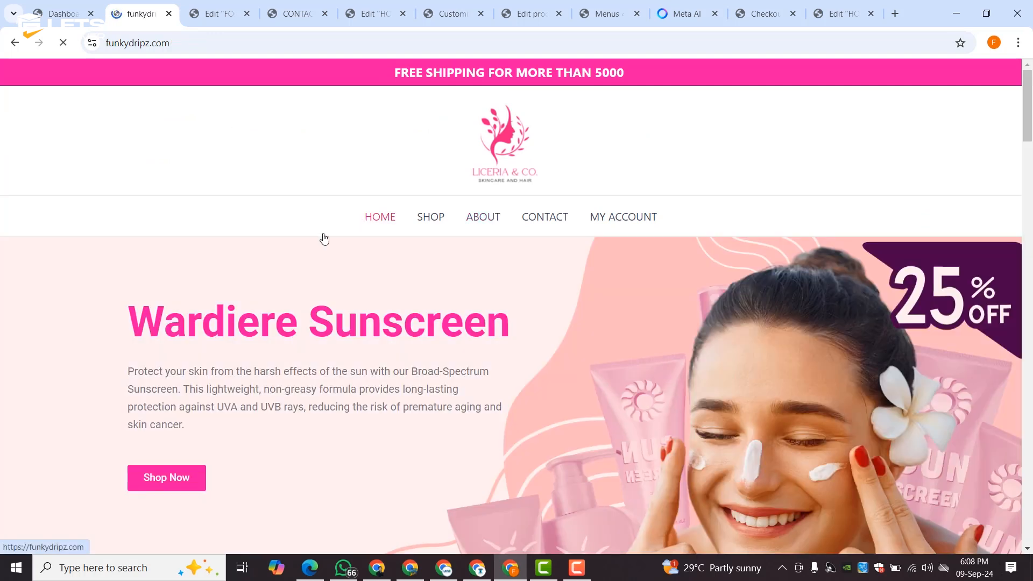
# - Scroll through the funkydripz.com home page banner, product grids and footer
pyautogui.scroll(-3, 303, 237)
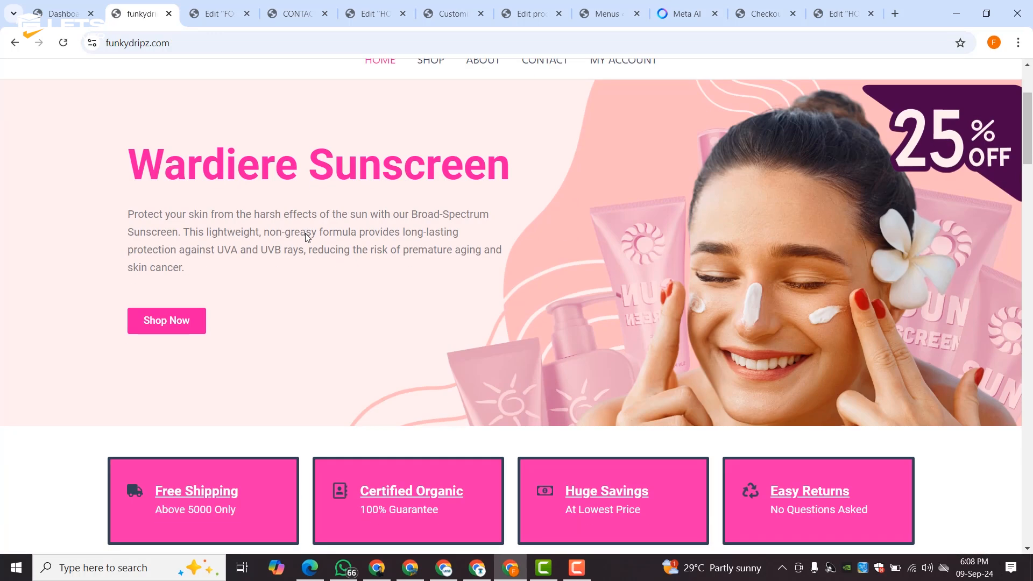
pyautogui.scroll(3, 305, 234)
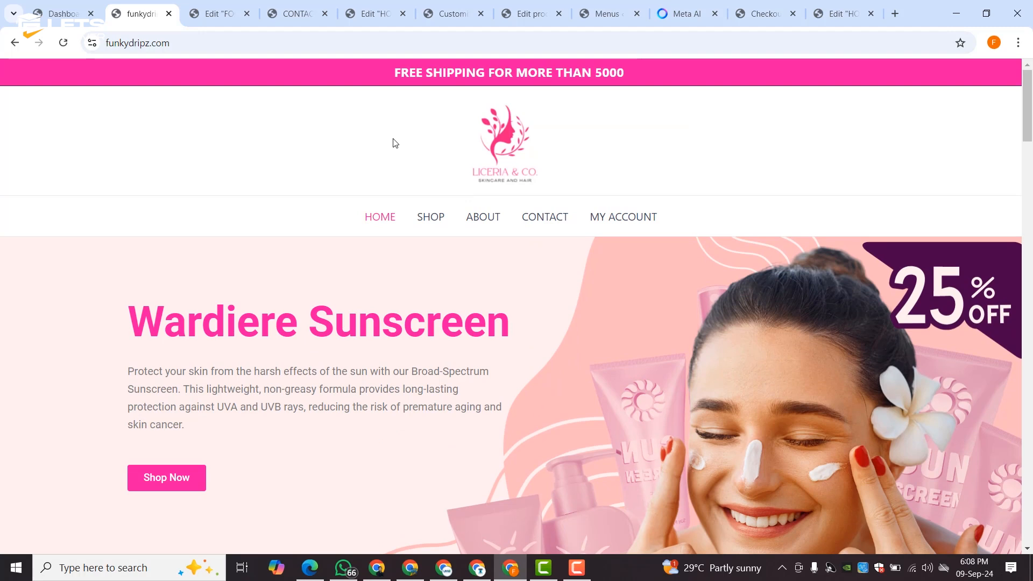
pyautogui.scroll(-12, 400, 143)
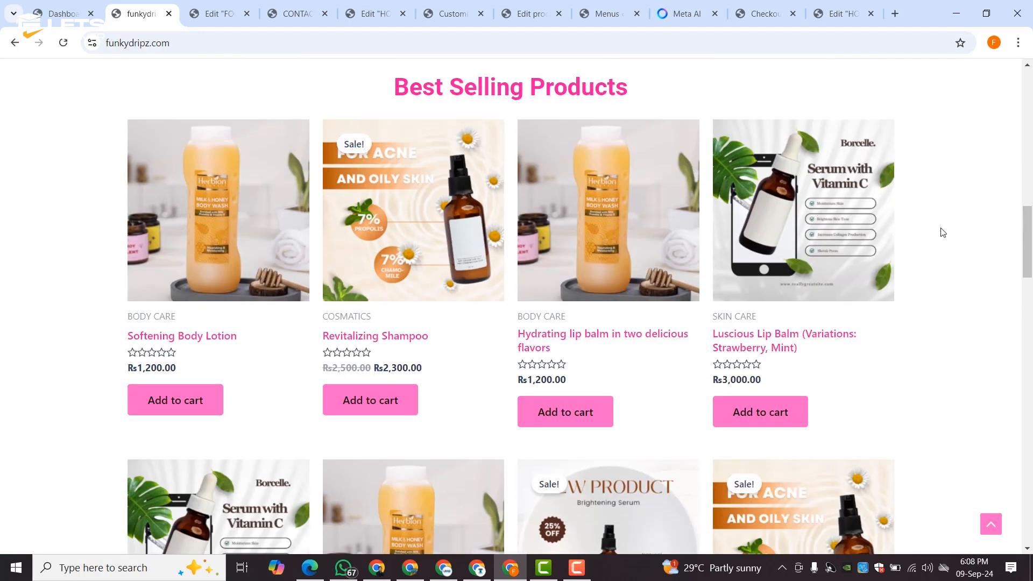
pyautogui.scroll(-9, 943, 233)
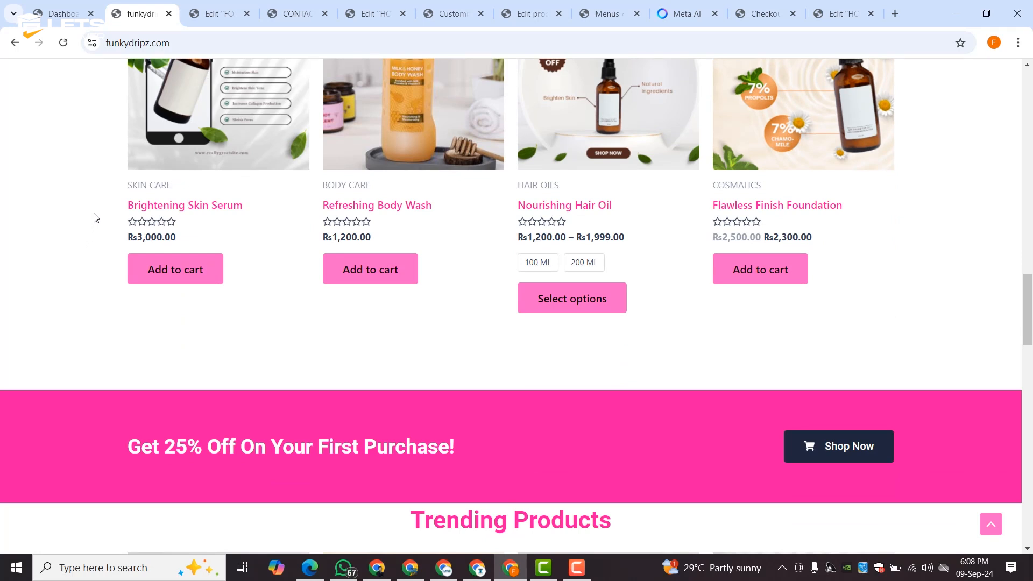
pyautogui.scroll(-6, 843, 184)
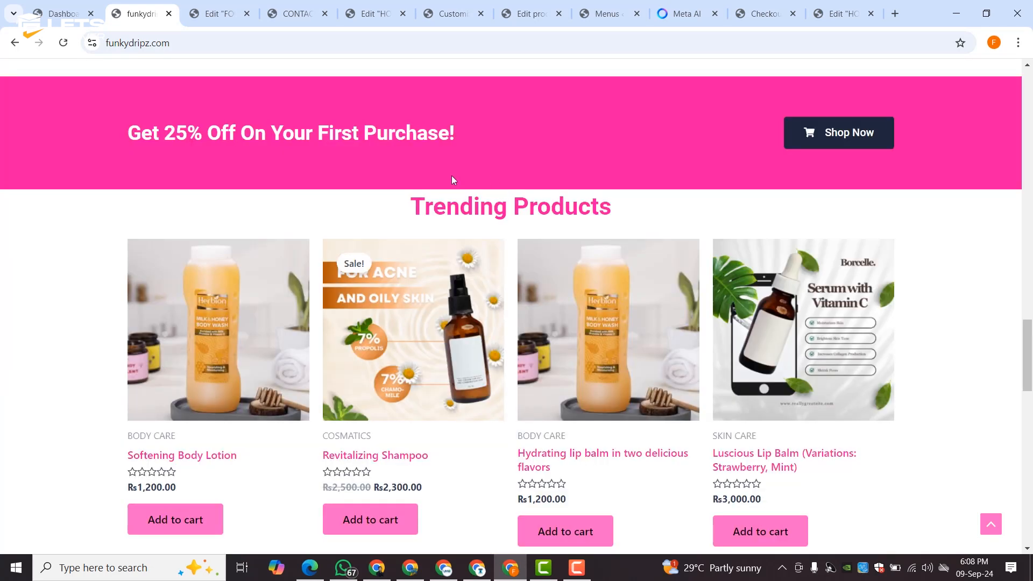
pyautogui.scroll(-18, 288, 238)
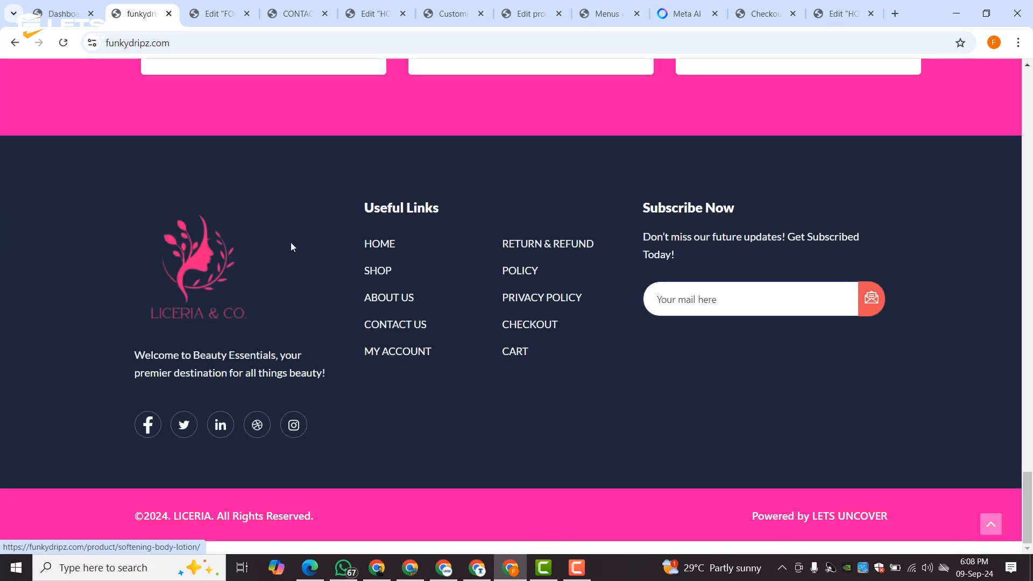
pyautogui.scroll(14, 291, 245)
pyautogui.scroll(20, 291, 246)
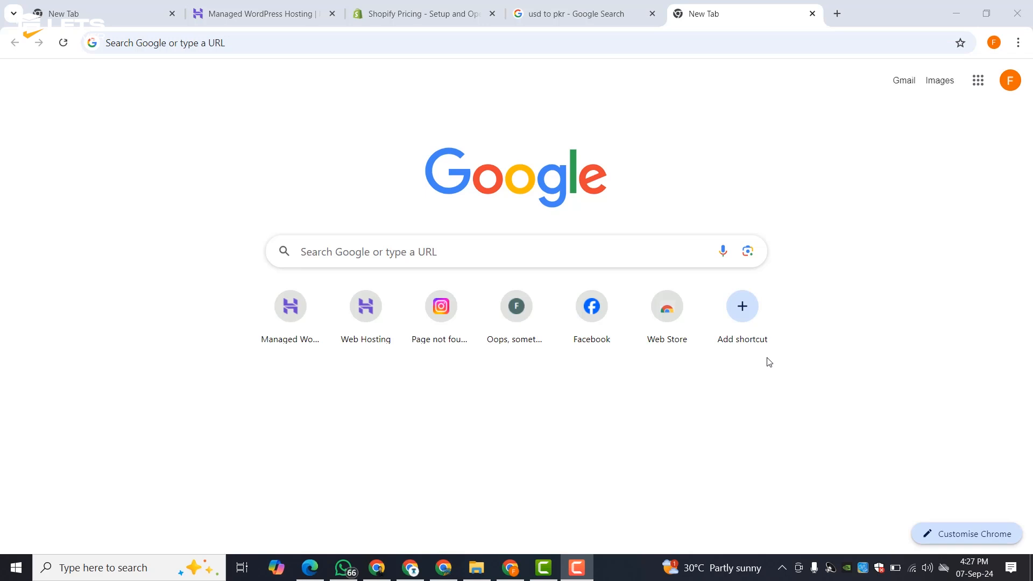
# - Review Shopify's Basic $25, Shopify $65, Advanced $399 and Plus $2,300 monthly plans
pyautogui.click(445, 13)
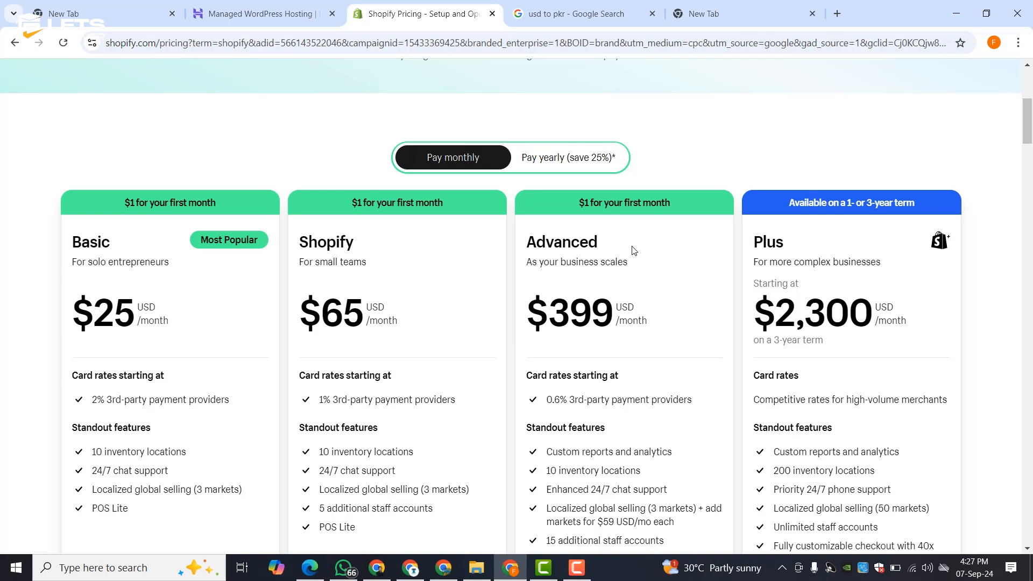
pyautogui.scroll(-6, 651, 298)
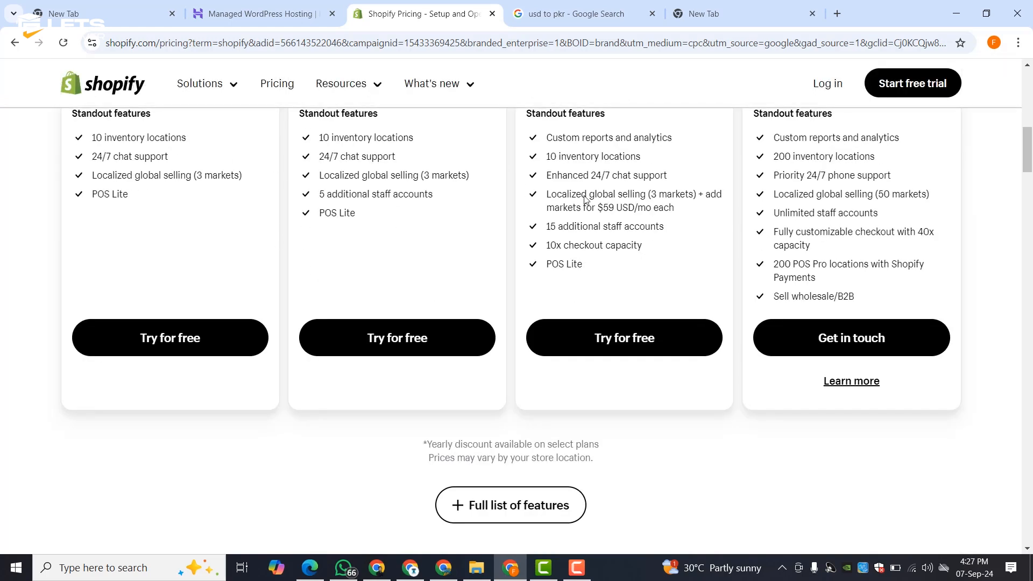
pyautogui.scroll(1, 471, 296)
pyautogui.scroll(5, 471, 295)
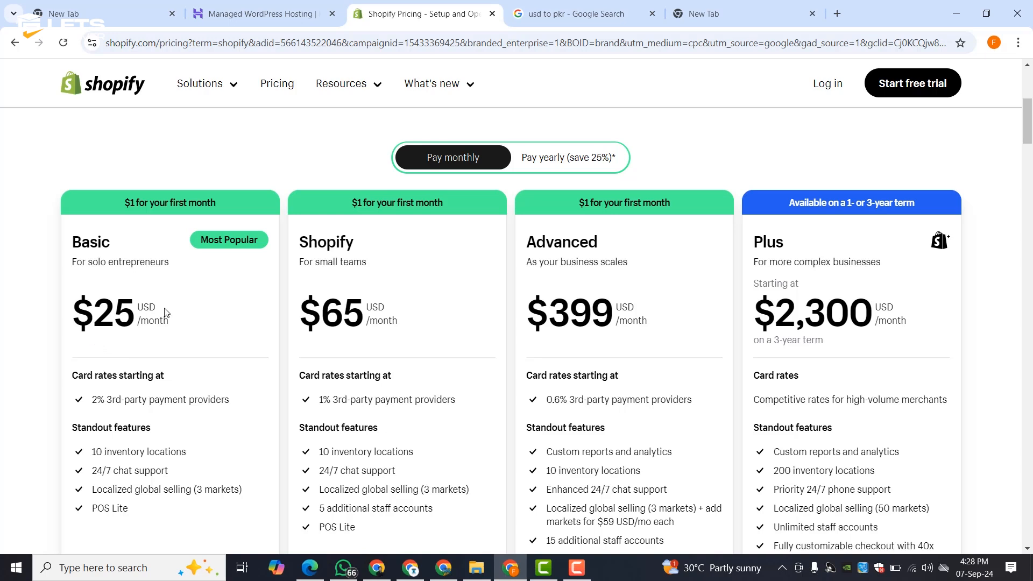
# - Convert 25 USD to PKR in the Google converter (6971.91 PKR)
pyautogui.click(592, 7)
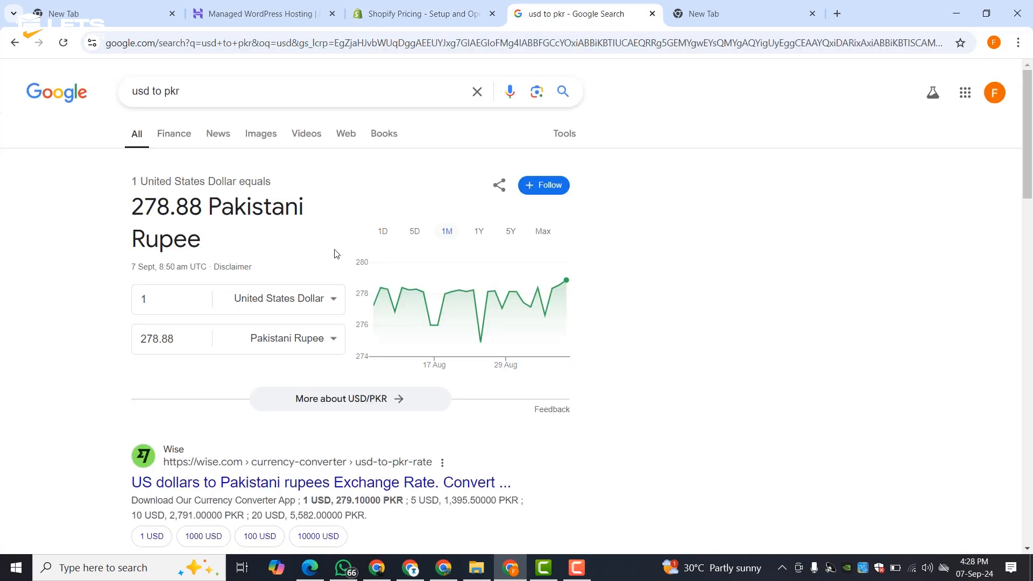
pyautogui.doubleClick(141, 309)
pyautogui.write('25')
pyautogui.click(104, 312)
# - Change the amount to 10 USD (2788.76 PKR), then switch to the blank new tab
pyautogui.moveTo(169, 304); pyautogui.dragTo(106, 298)
pyautogui.write('10')
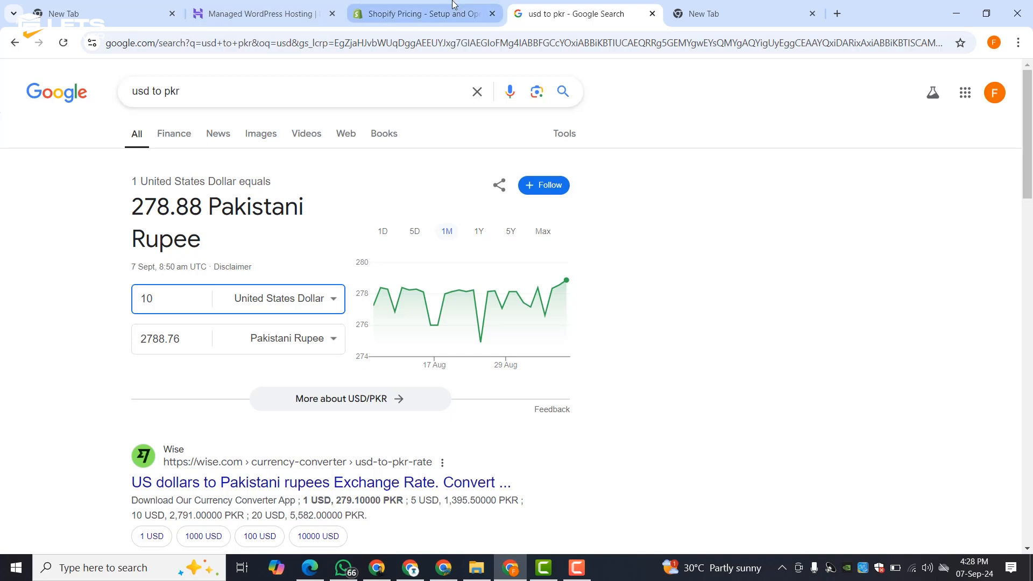
pyautogui.moveTo(451, 4)
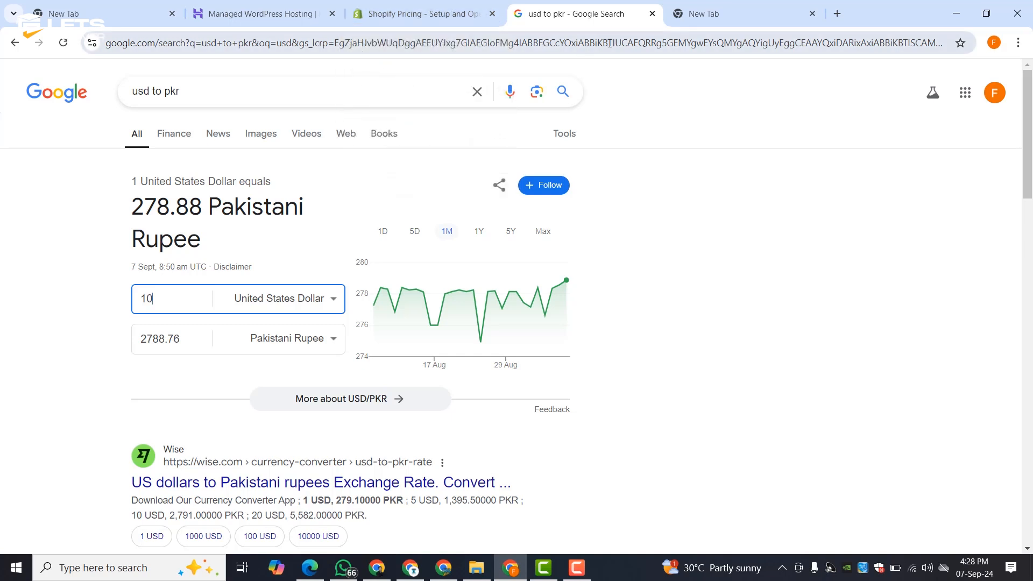
pyautogui.click(724, 9)
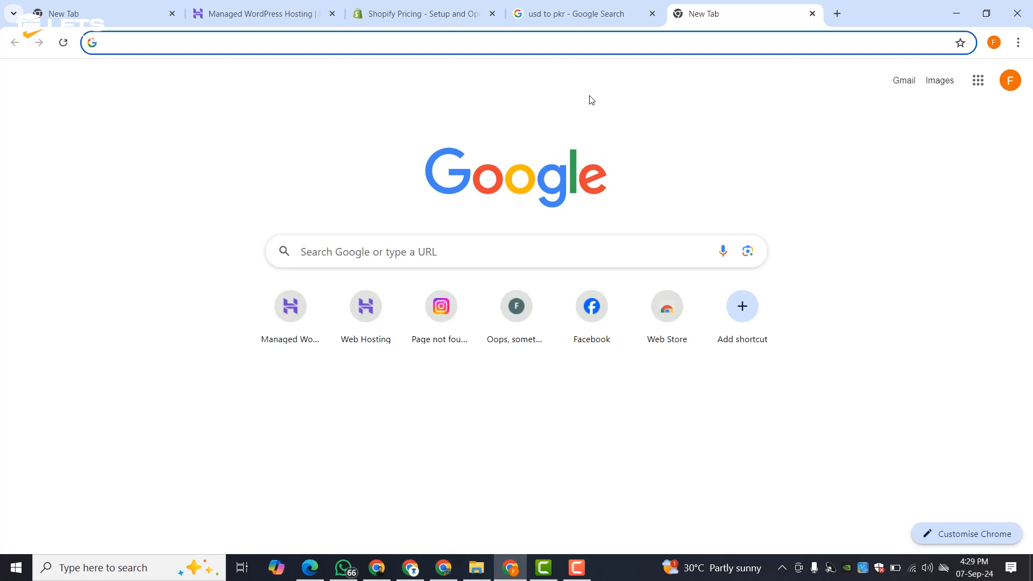
# - Switch to Hostinger's Managed WordPress Hosting page and close the Sales Assistant chat
pyautogui.click(313, 14)
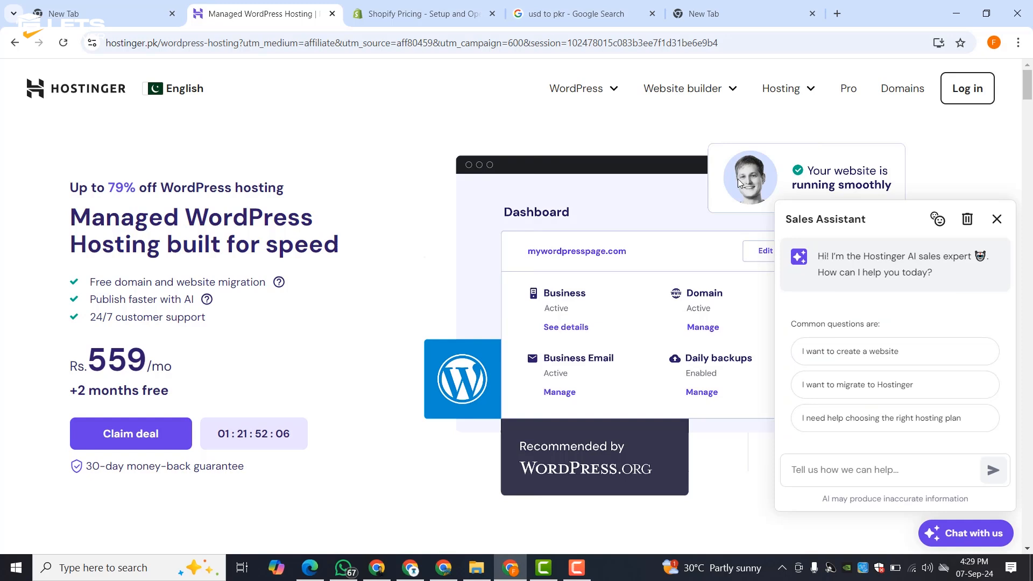
pyautogui.click(994, 222)
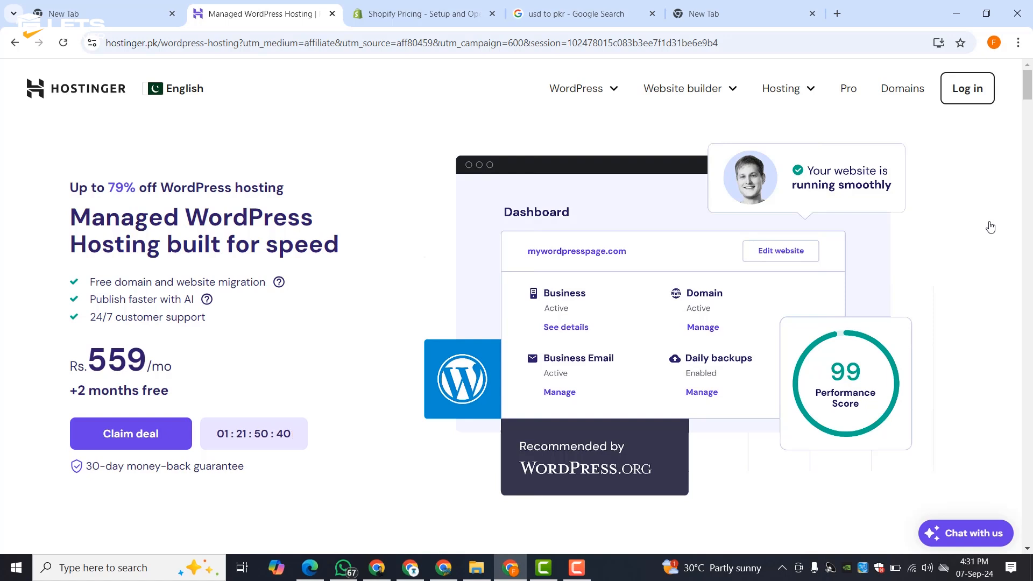
# - Scroll to the hosting pricing cards and choose the Premium plan
pyautogui.scroll(-10, 374, 185)
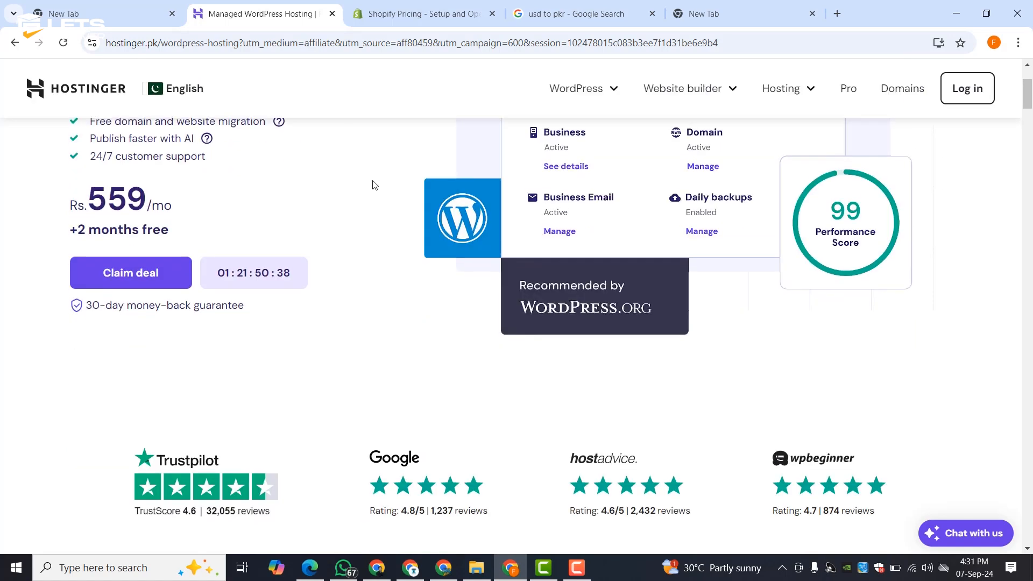
pyautogui.scroll(-4, 375, 185)
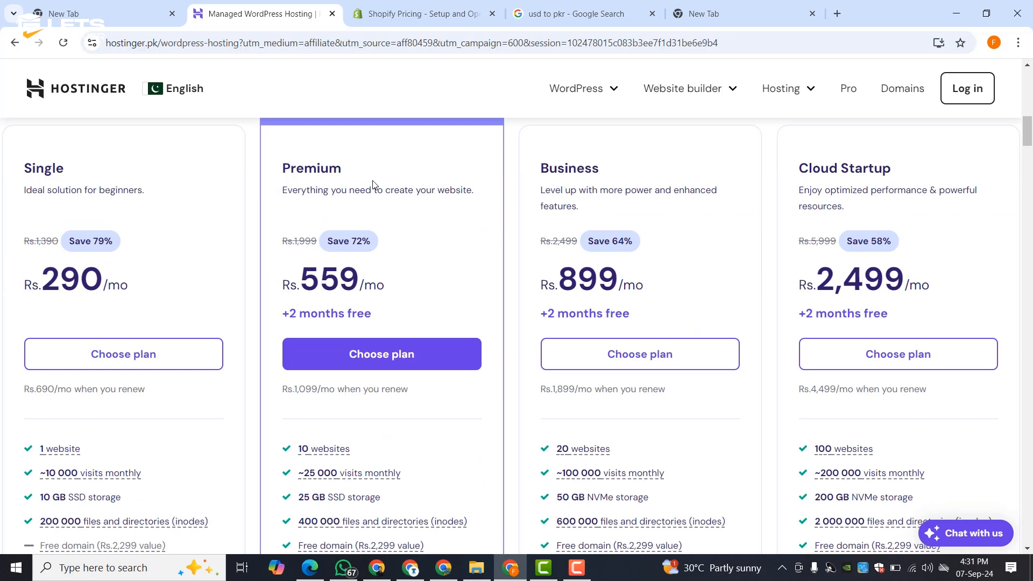
pyautogui.scroll(-4, 373, 181)
pyautogui.scroll(4, 373, 183)
pyautogui.scroll(3, 374, 184)
pyautogui.scroll(-3, 373, 184)
pyautogui.scroll(-3, 93, 321)
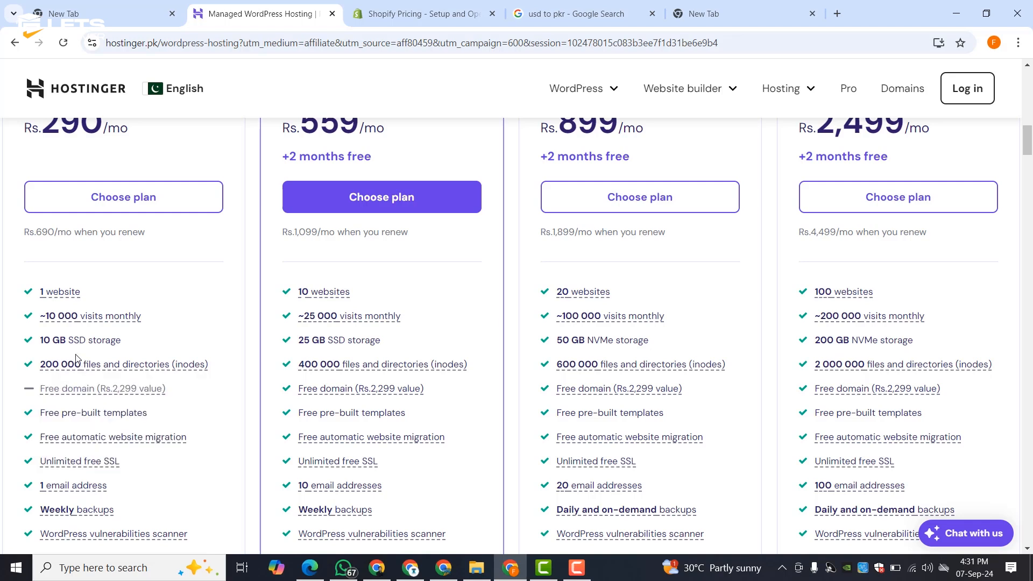
pyautogui.moveTo(398, 322)
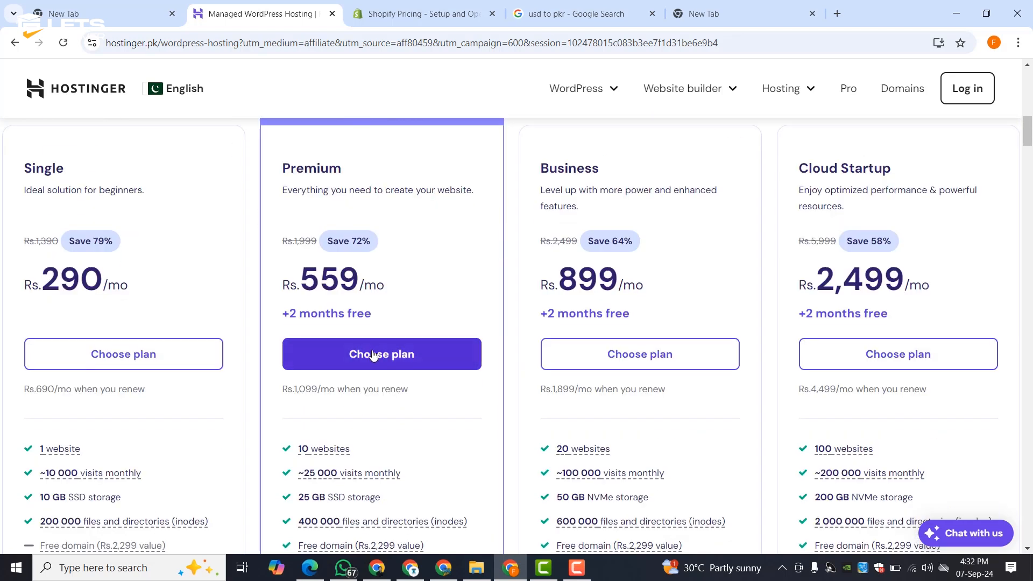
pyautogui.click(373, 355)
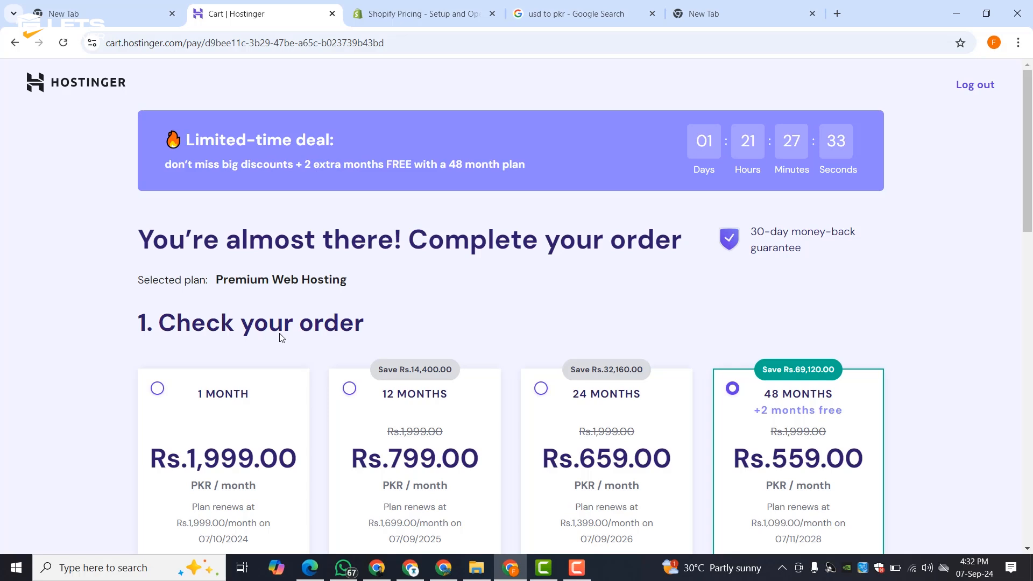
# - Review the cart's Premium Web Hosting 48-month order at Rs.559.00/mo and payment options
pyautogui.scroll(-3, 290, 323)
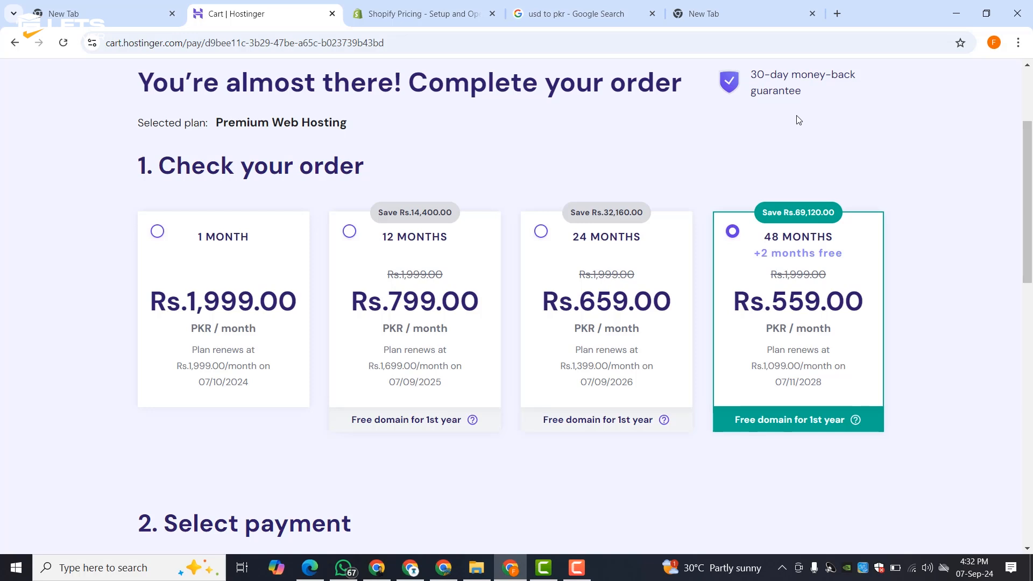
pyautogui.scroll(-7, 613, 178)
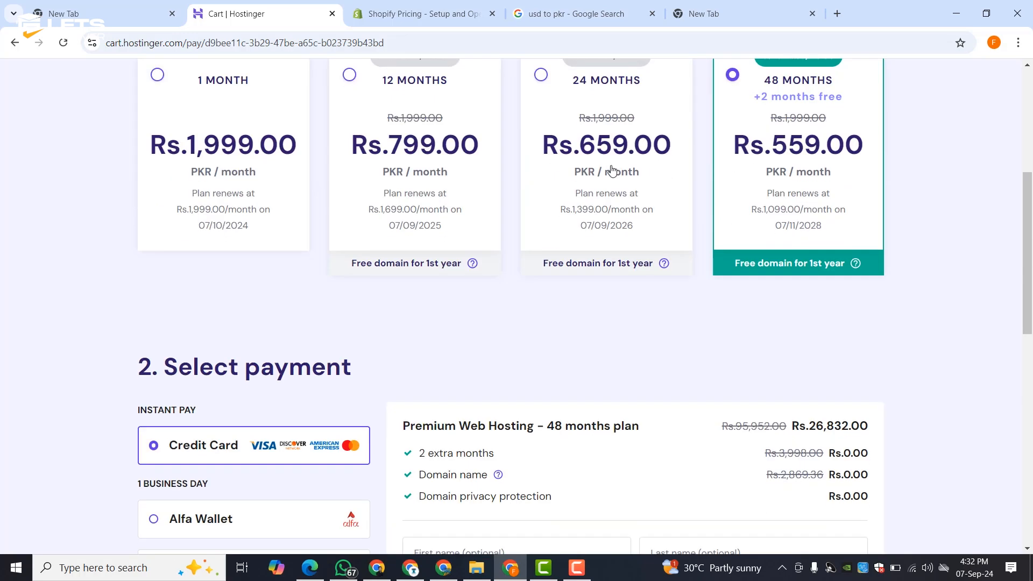
pyautogui.scroll(5, 565, 186)
pyautogui.scroll(3, 331, 191)
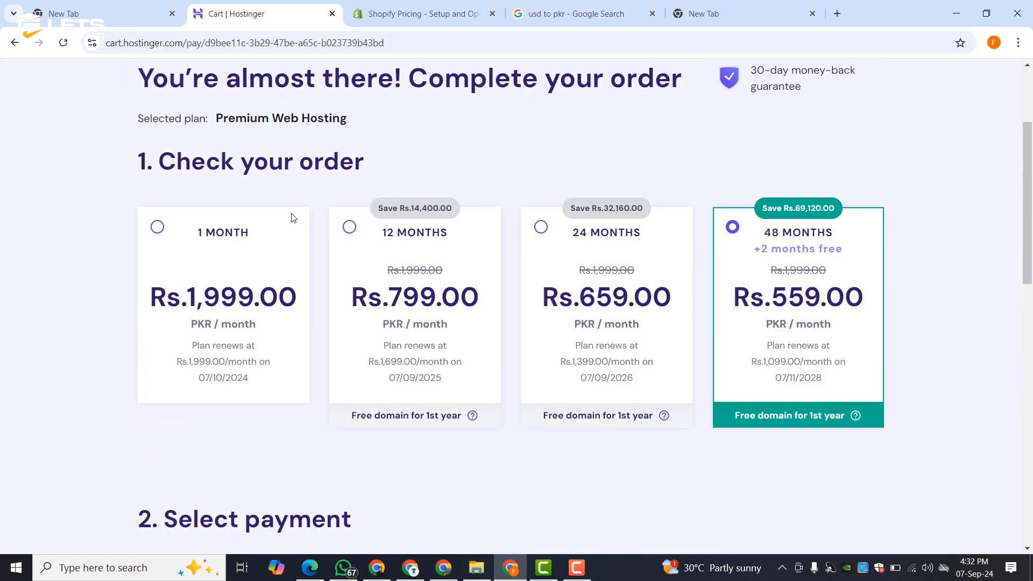
# - Switch Premium Web Hosting to the 12-month term and review the Rs.9,588.00 total
pyautogui.click(350, 236)
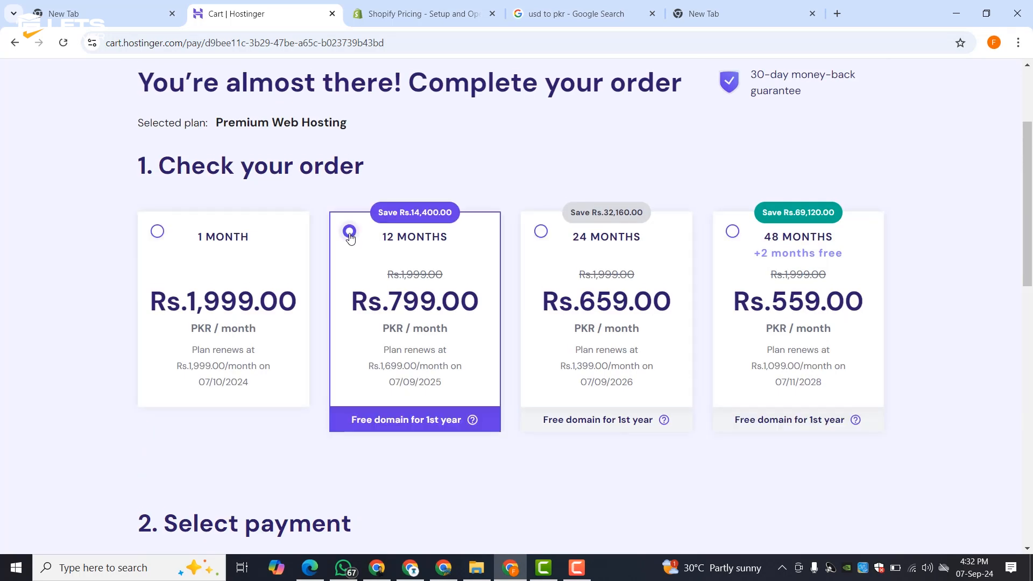
pyautogui.scroll(-3, 350, 236)
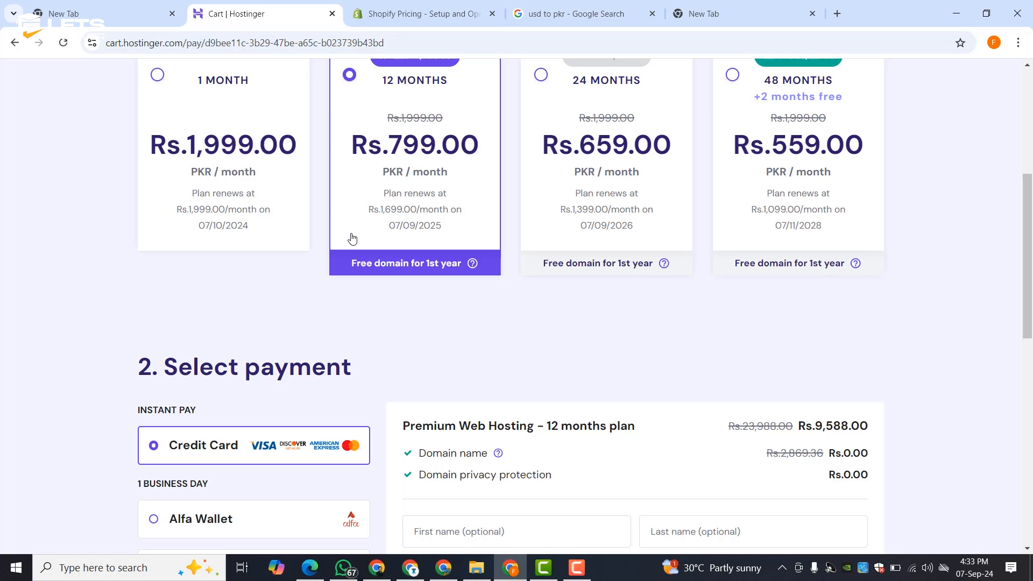
pyautogui.scroll(-3, 353, 238)
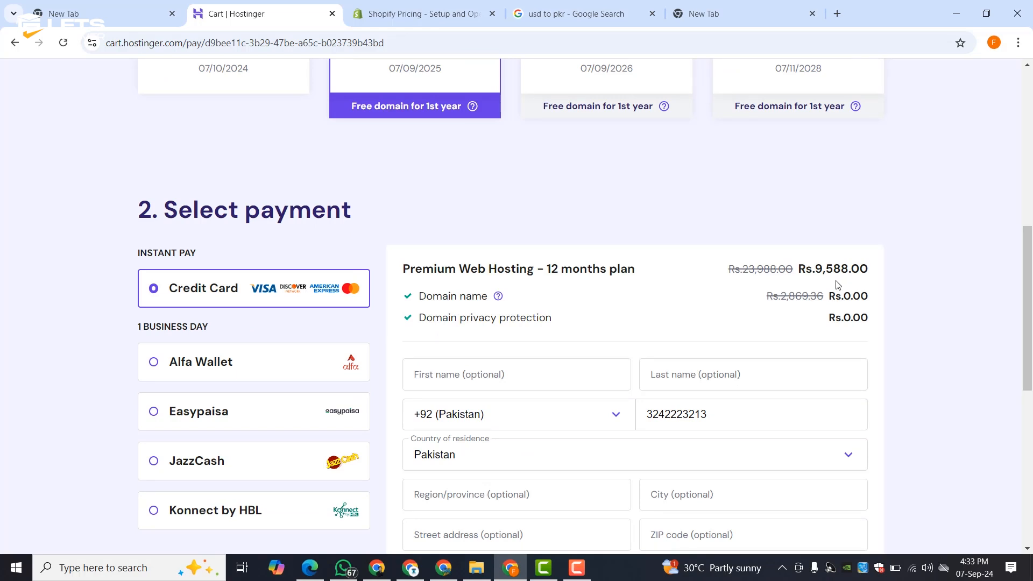
pyautogui.scroll(-4, 591, 284)
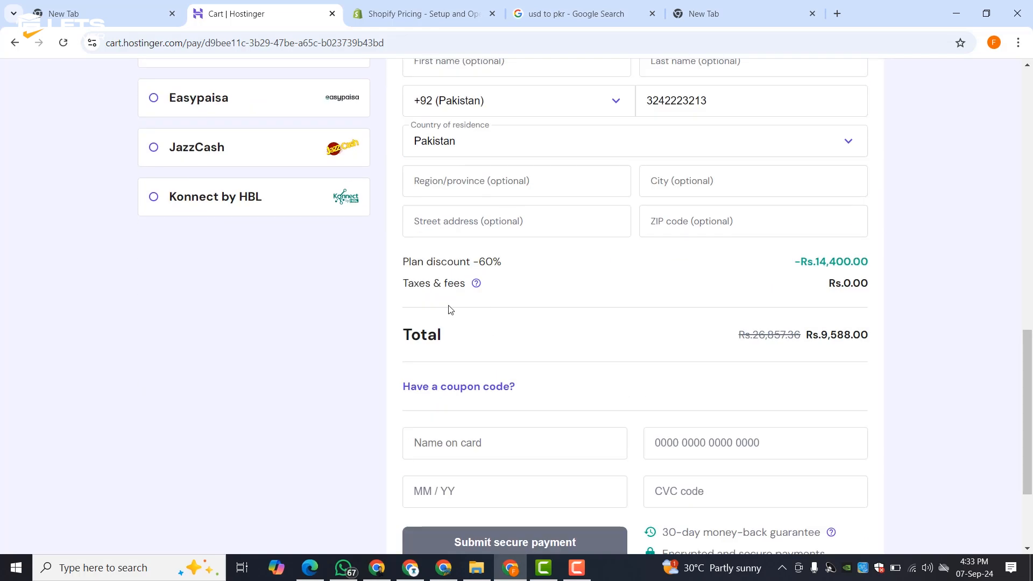
pyautogui.scroll(8, 266, 293)
pyautogui.scroll(5, 297, 342)
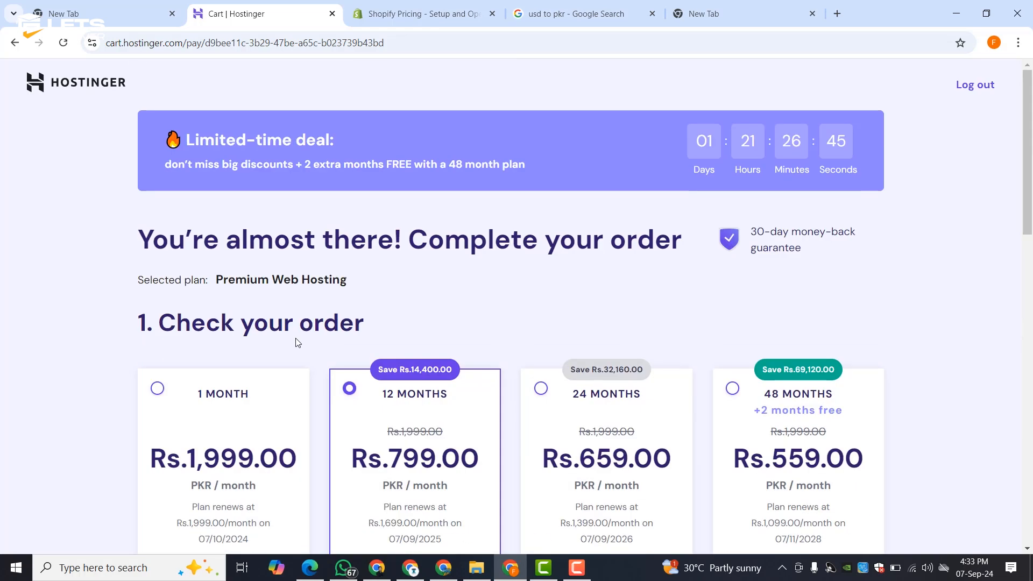
pyautogui.scroll(-8, 567, 233)
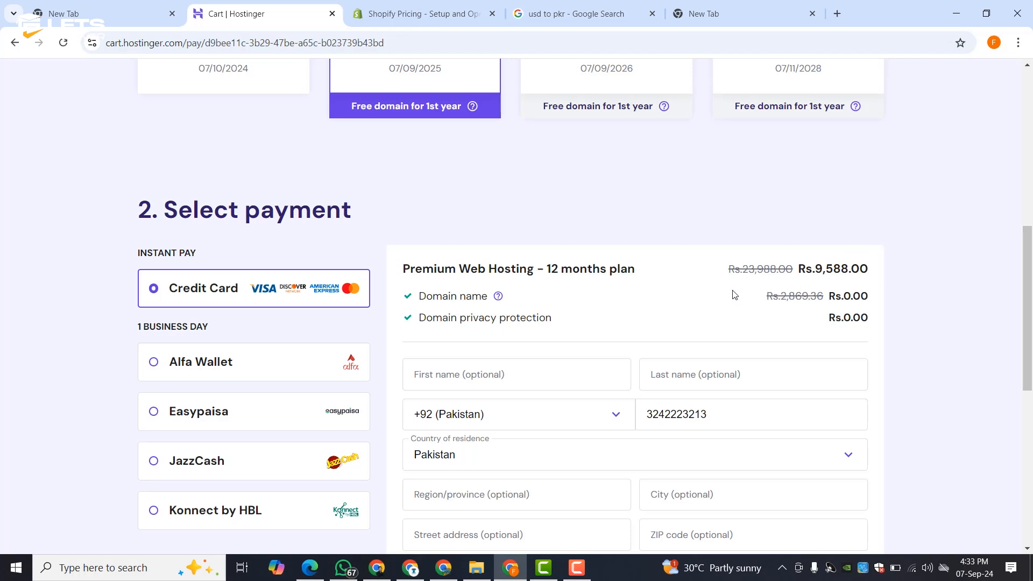
pyautogui.scroll(-5, 787, 287)
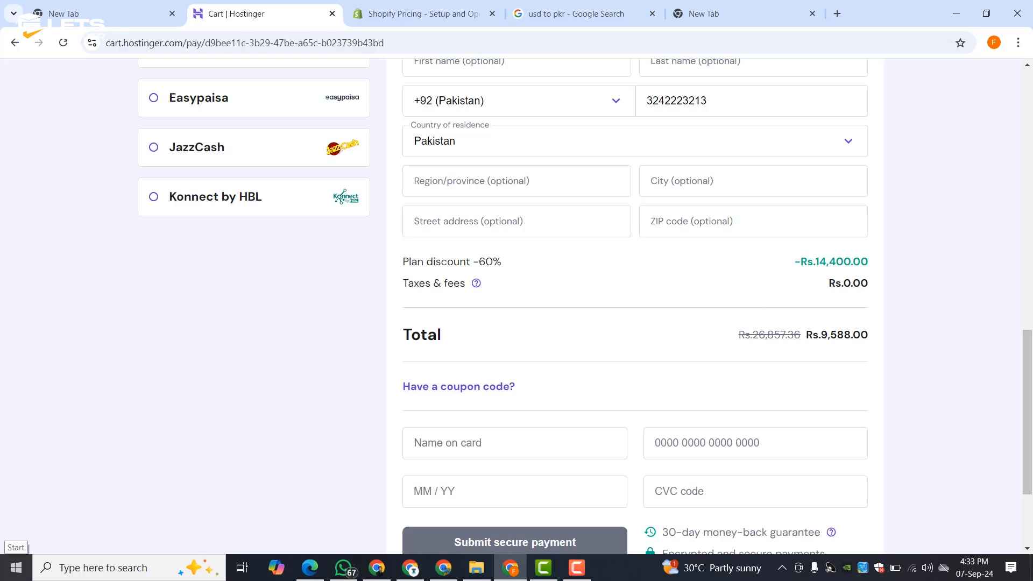
pyautogui.scroll(5, 115, 450)
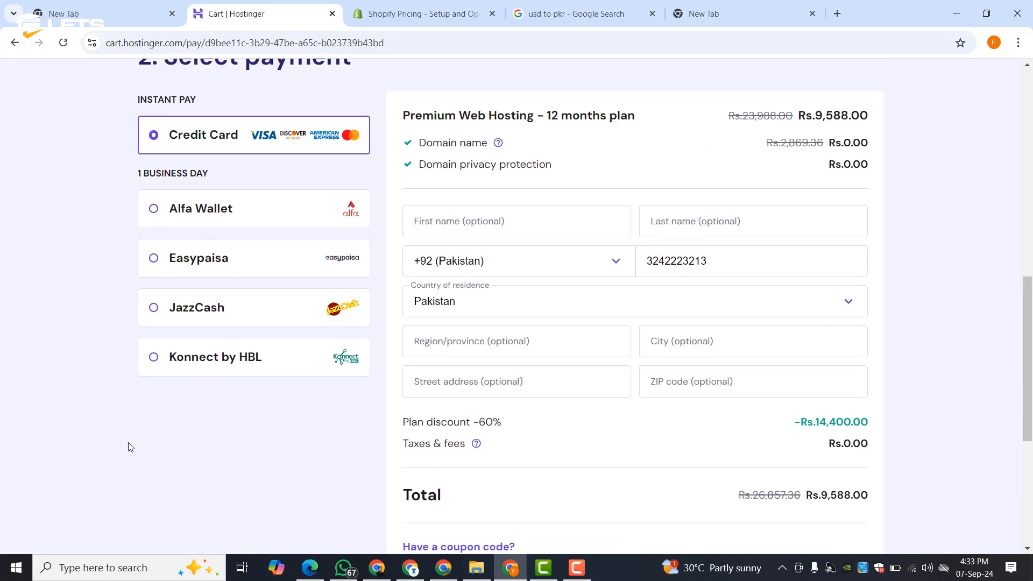
pyautogui.scroll(5, 539, 237)
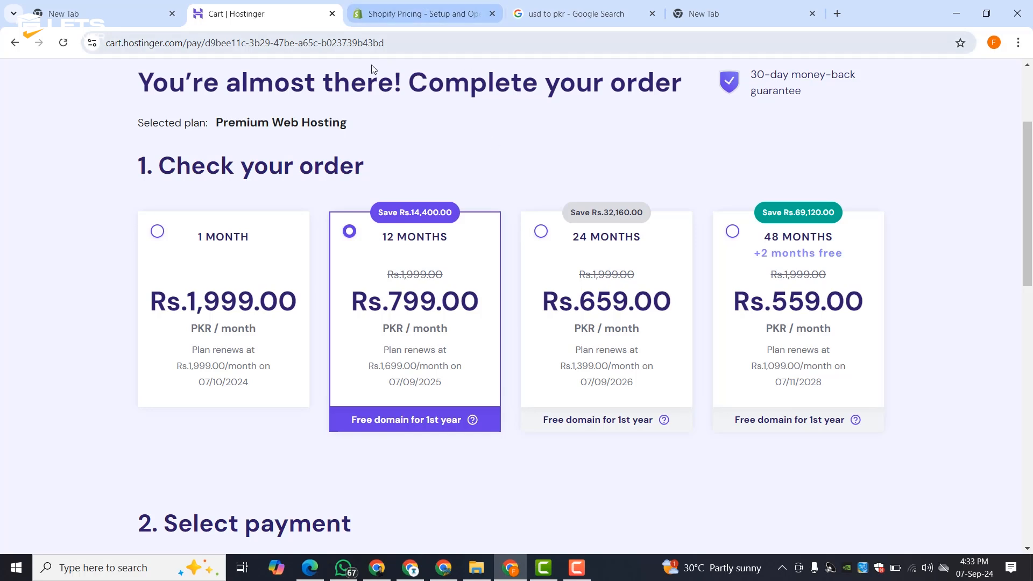
pyautogui.scroll(3, 289, 138)
# - Open the hostinger.com/letsuncover link in the new tab
pyautogui.click(151, 21)
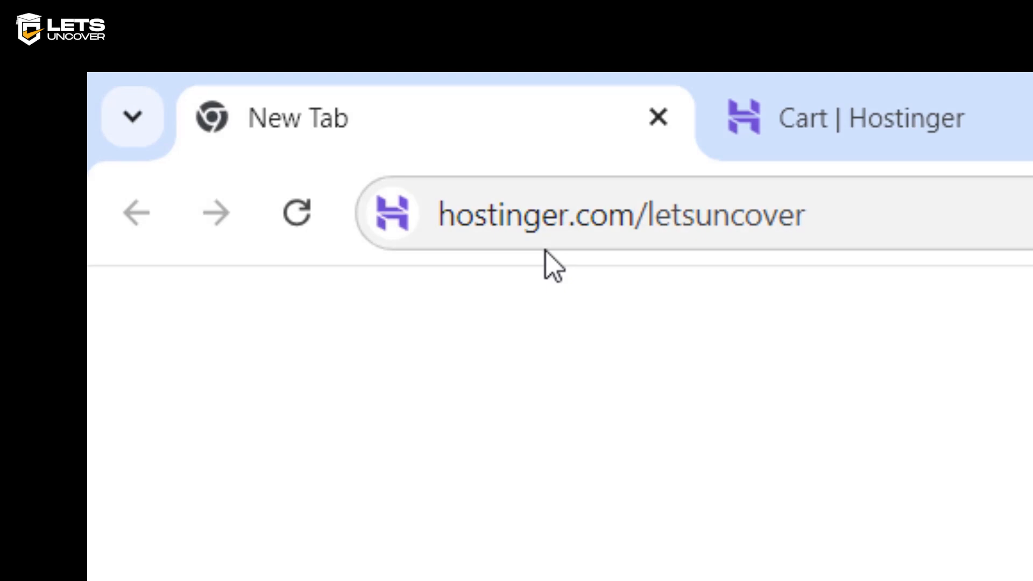
pyautogui.click(840, 221)
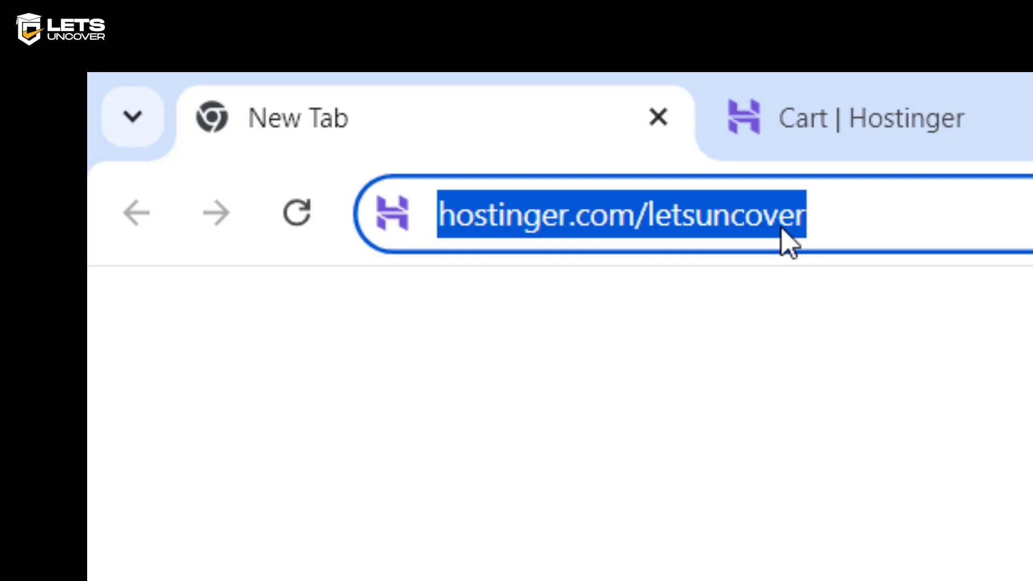
pyautogui.click(858, 226)
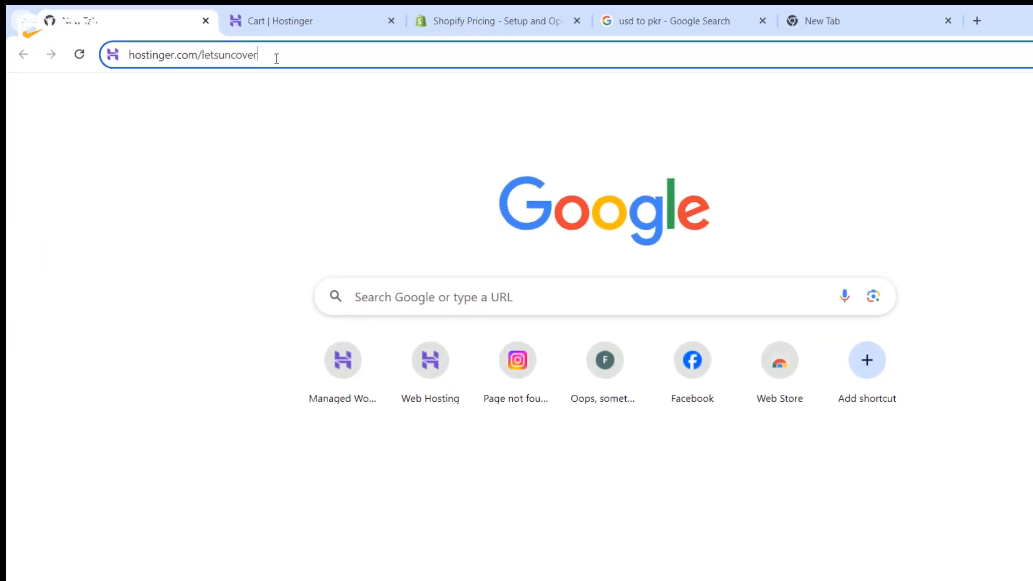
pyautogui.press('Return')
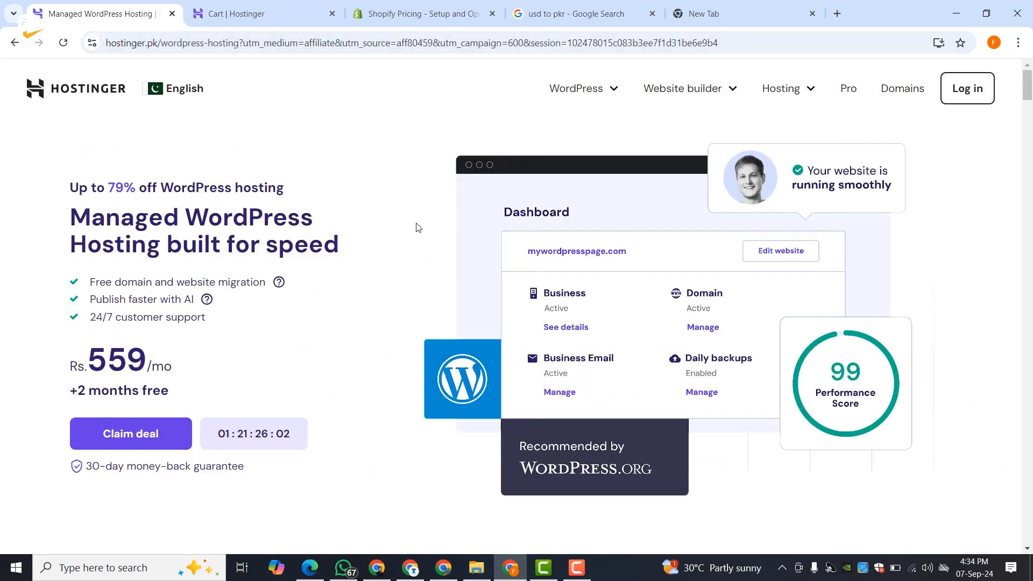
# - Choose the Premium plan from the pricing section to start a new checkout
pyautogui.scroll(-8, 409, 216)
pyautogui.scroll(12, 390, 167)
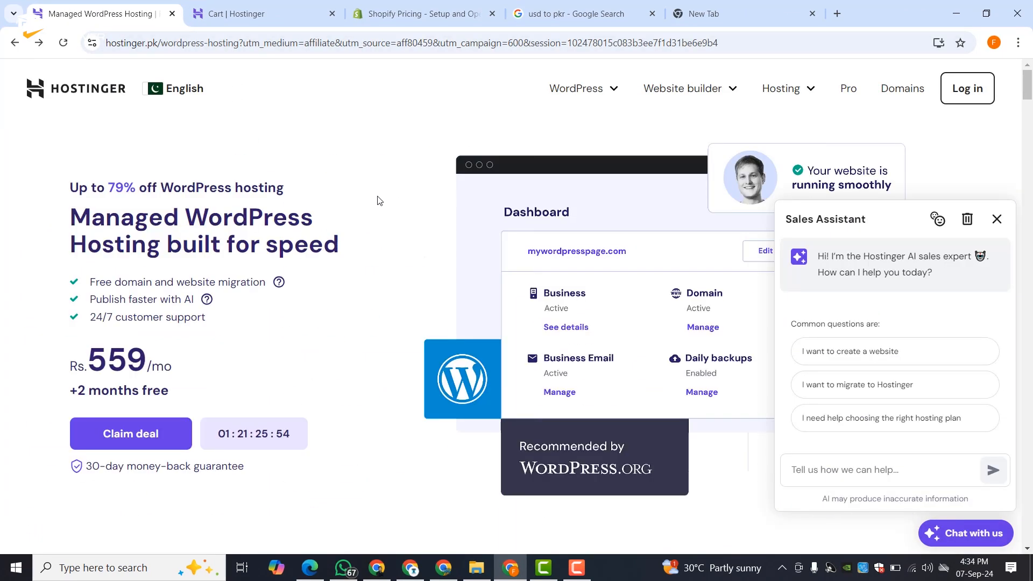
pyautogui.scroll(-7, 456, 205)
pyautogui.scroll(-5, 391, 225)
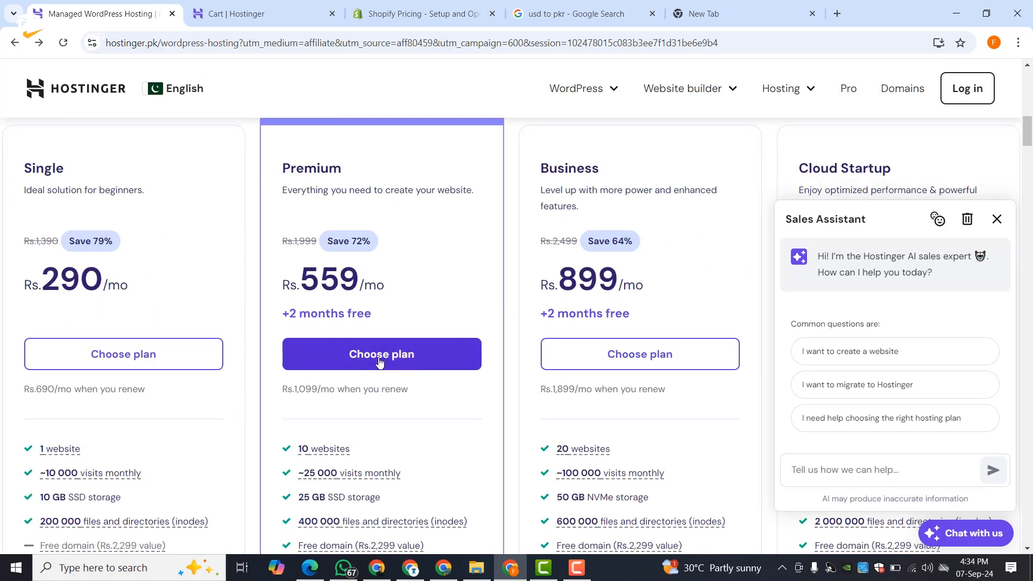
pyautogui.click(380, 362)
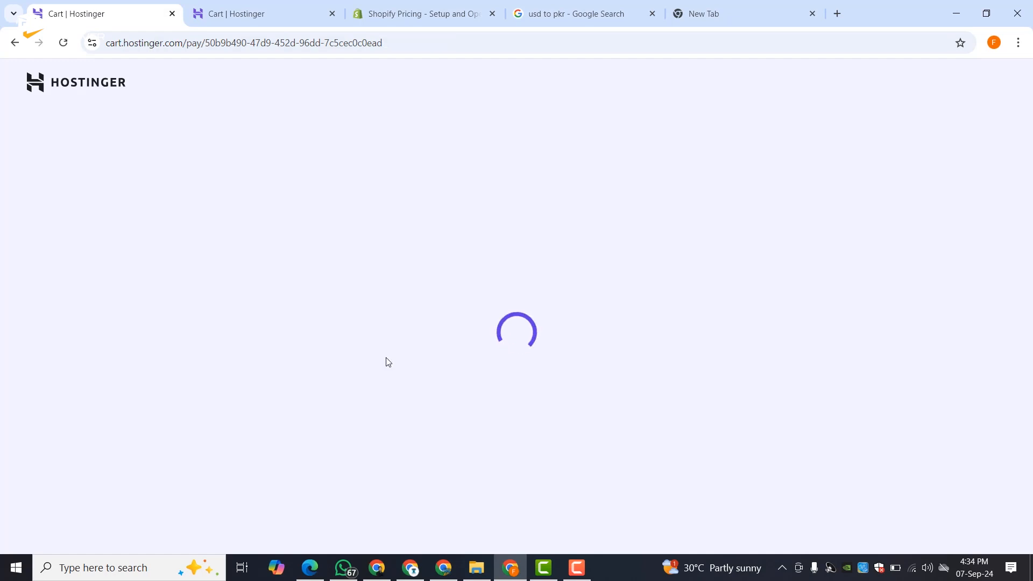
# - Apply the coupon code LETSUNCOVER to the Premium order
pyautogui.scroll(-4, 406, 334)
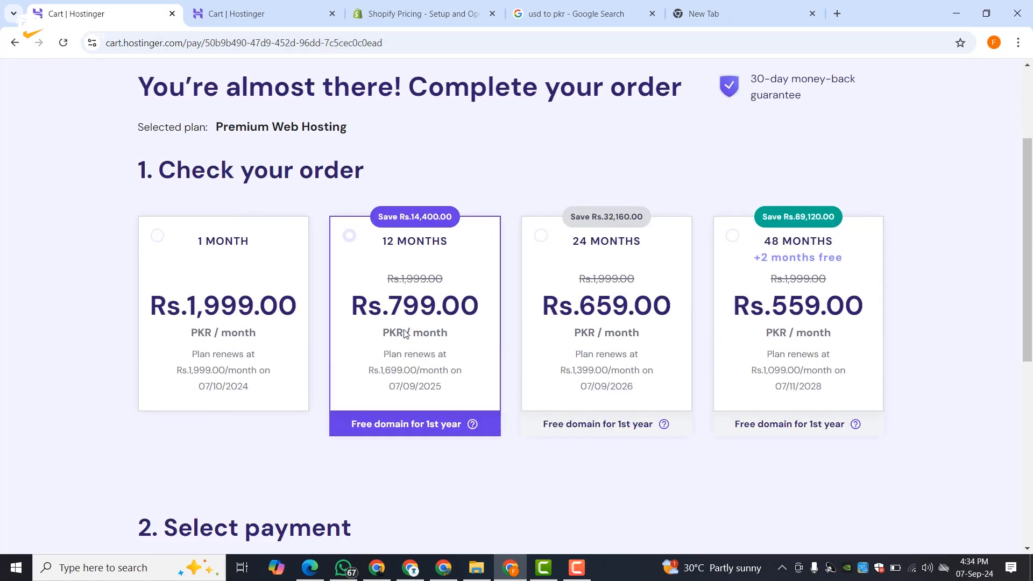
pyautogui.scroll(-6, 466, 297)
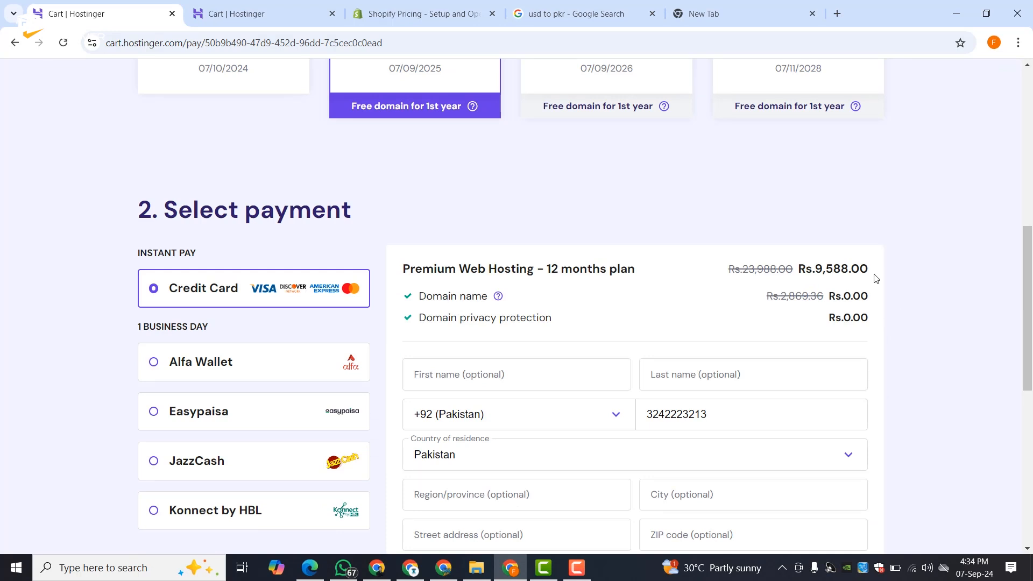
pyautogui.scroll(-3, 598, 333)
pyautogui.scroll(-3, 452, 452)
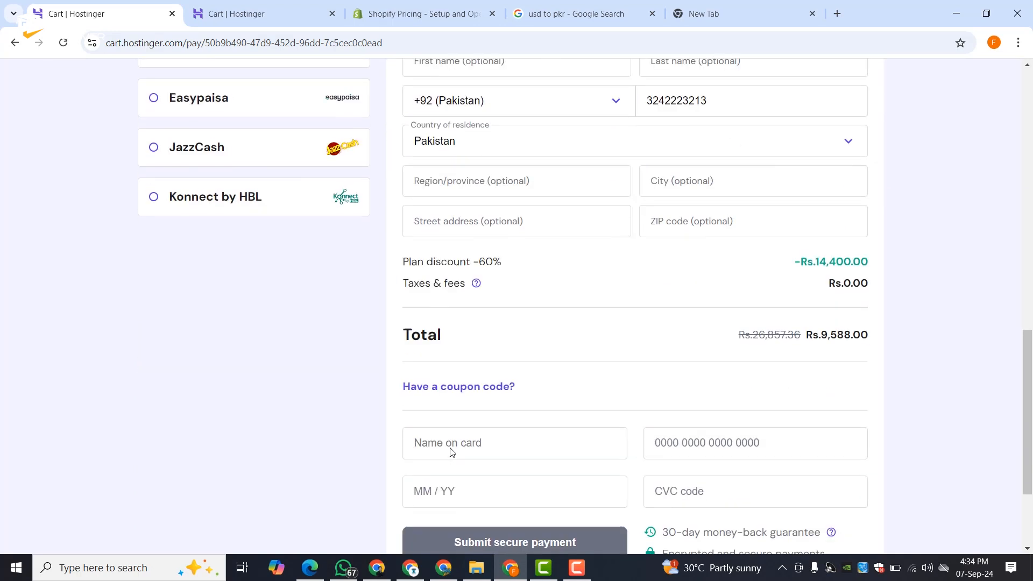
pyautogui.click(465, 391)
pyautogui.click(460, 421)
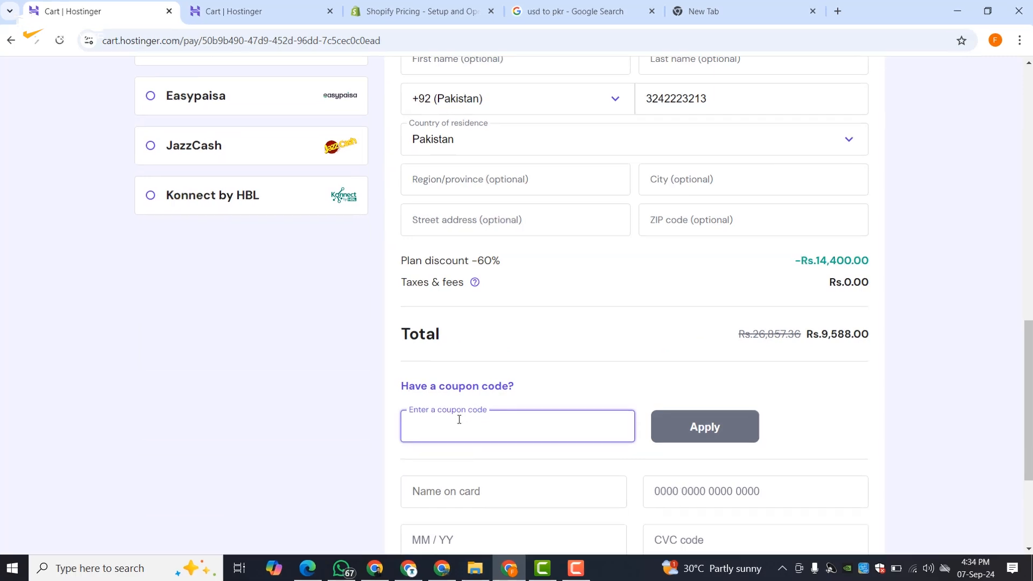
pyautogui.write('L')
pyautogui.write('ETSU')
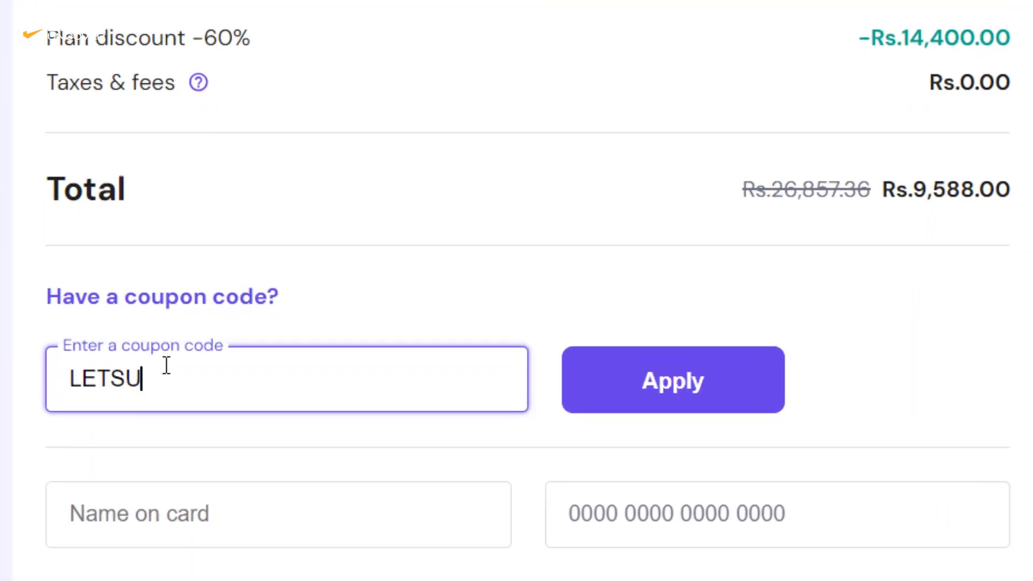
pyautogui.write('NCOVER')
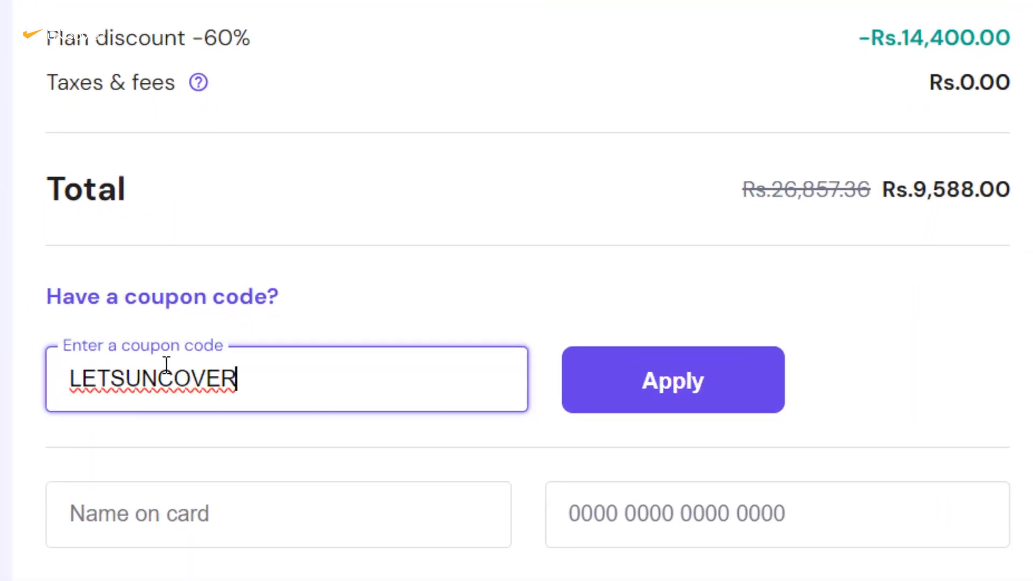
pyautogui.doubleClick(916, 191)
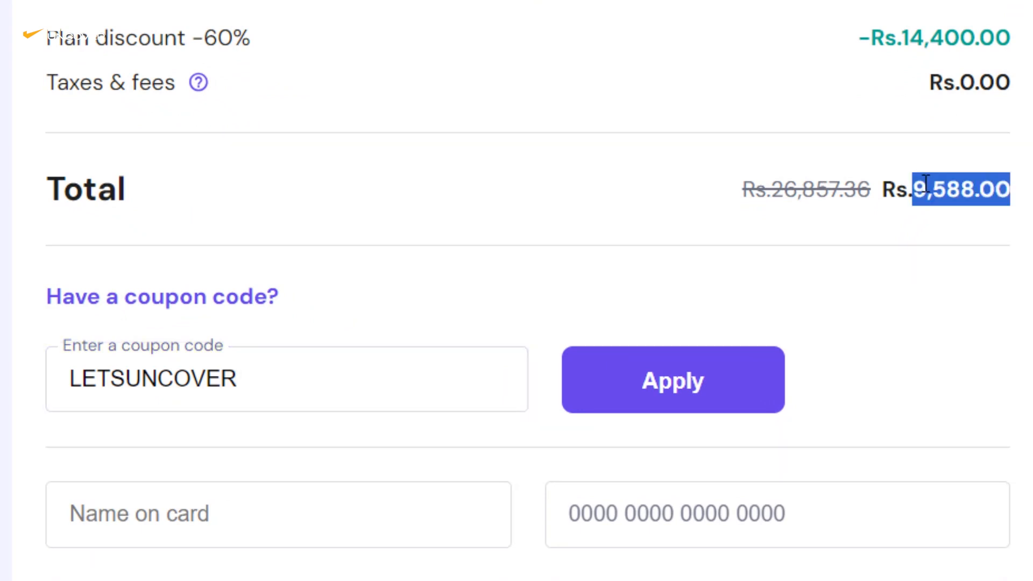
pyautogui.click(643, 387)
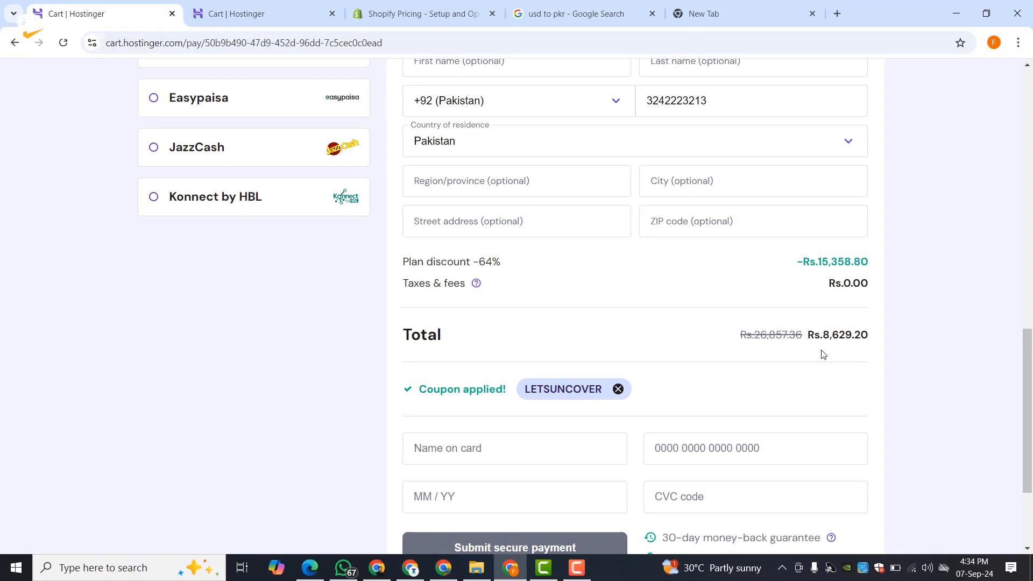
# - Review the discounted Rs.8,629.20 order total
pyautogui.scroll(-3, 823, 354)
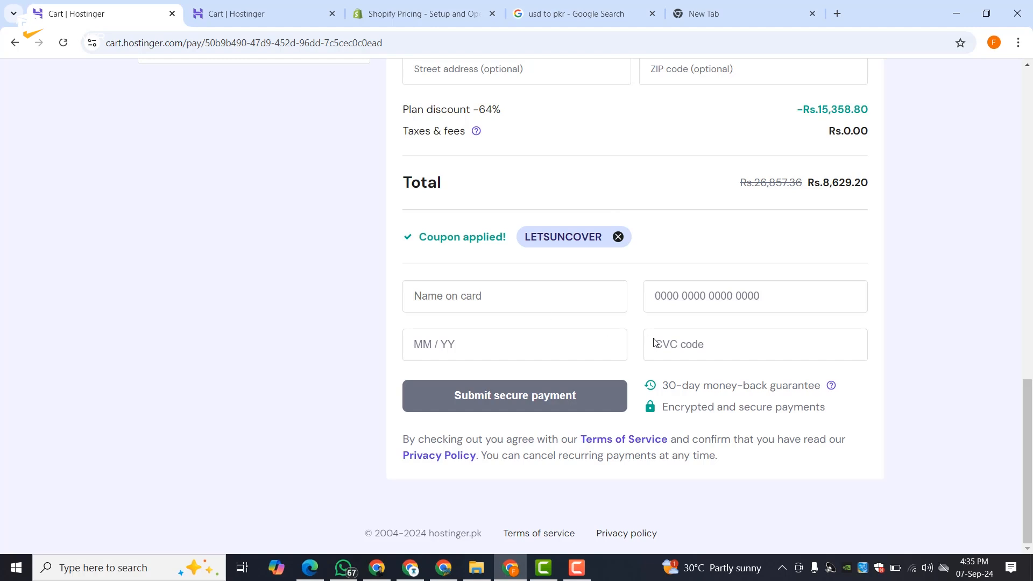
pyautogui.scroll(5, 677, 339)
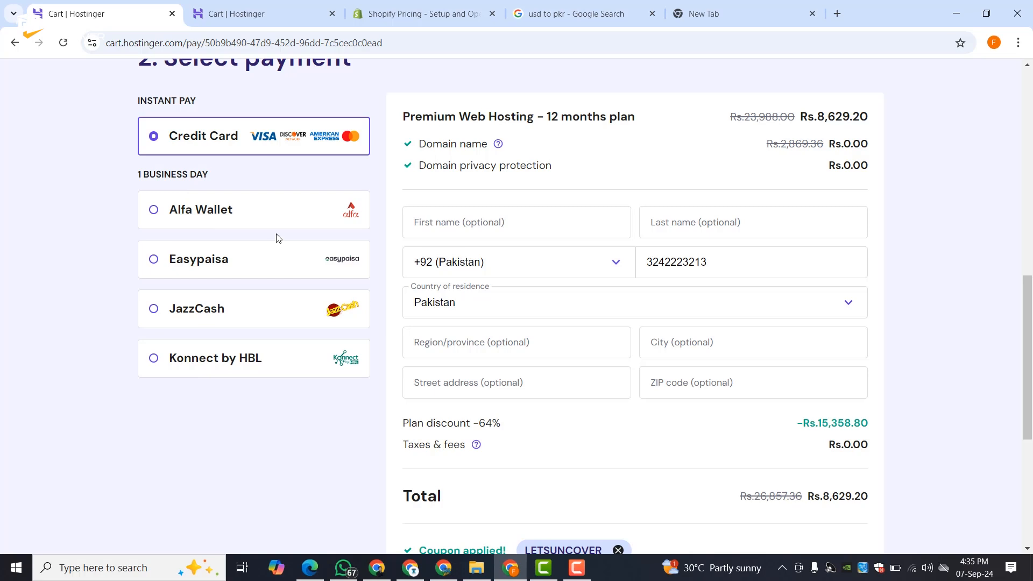
pyautogui.scroll(-4, 568, 150)
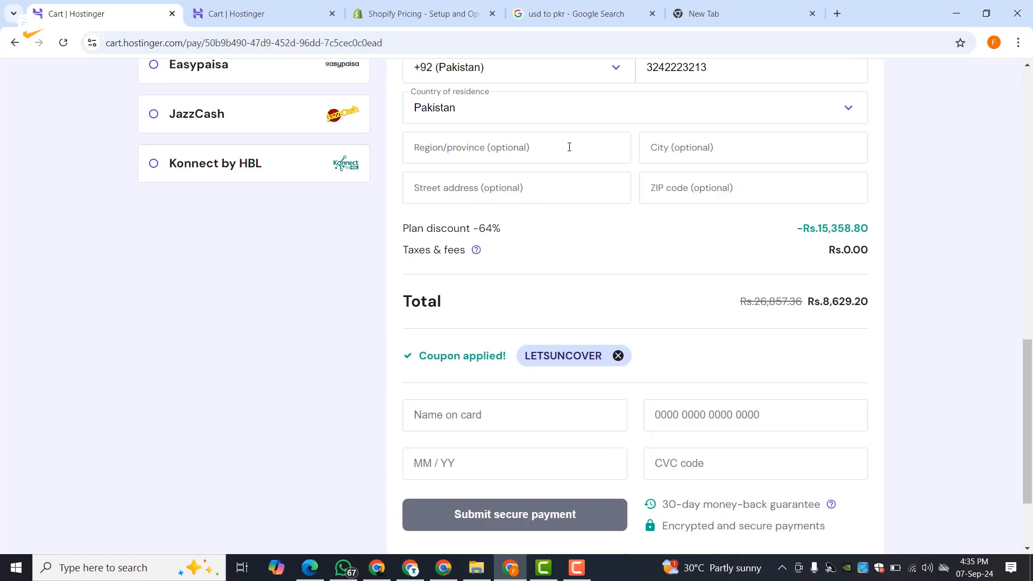
pyautogui.scroll(4, 567, 150)
pyautogui.scroll(-6, 423, 135)
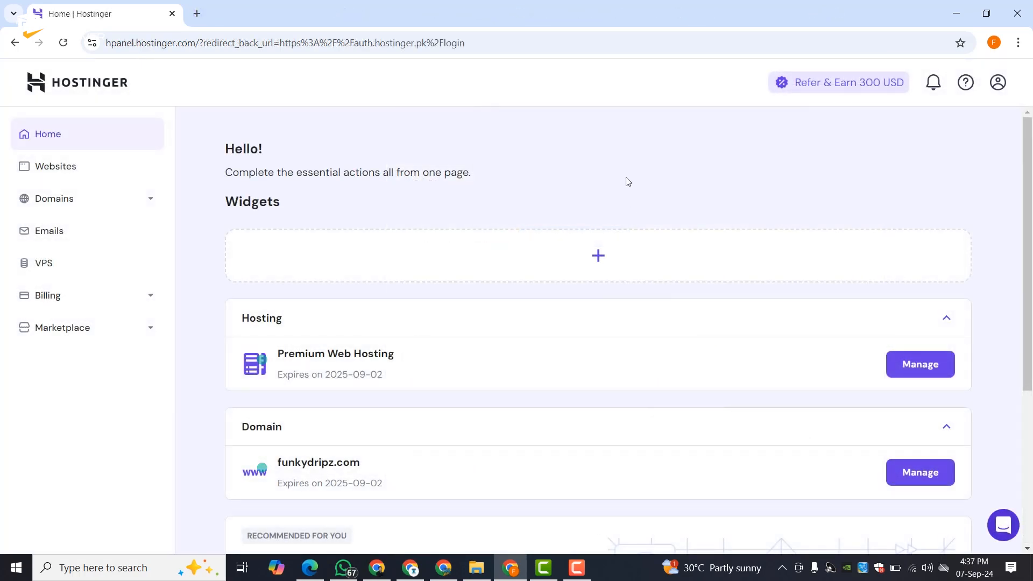
# - Add a new WordPress website from the Websites list
pyautogui.scroll(-5, 724, 173)
pyautogui.scroll(5, 727, 176)
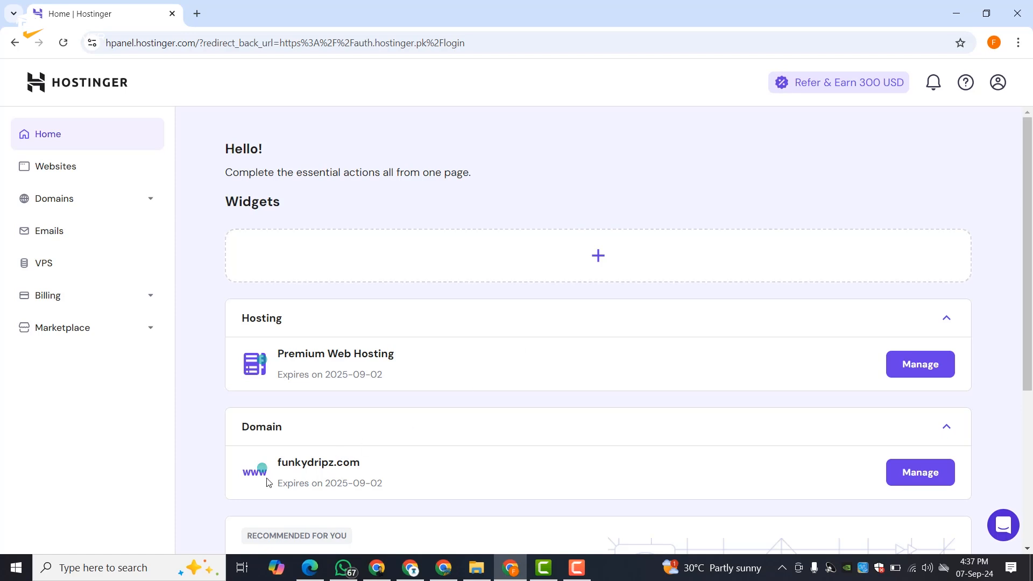
pyautogui.click(73, 165)
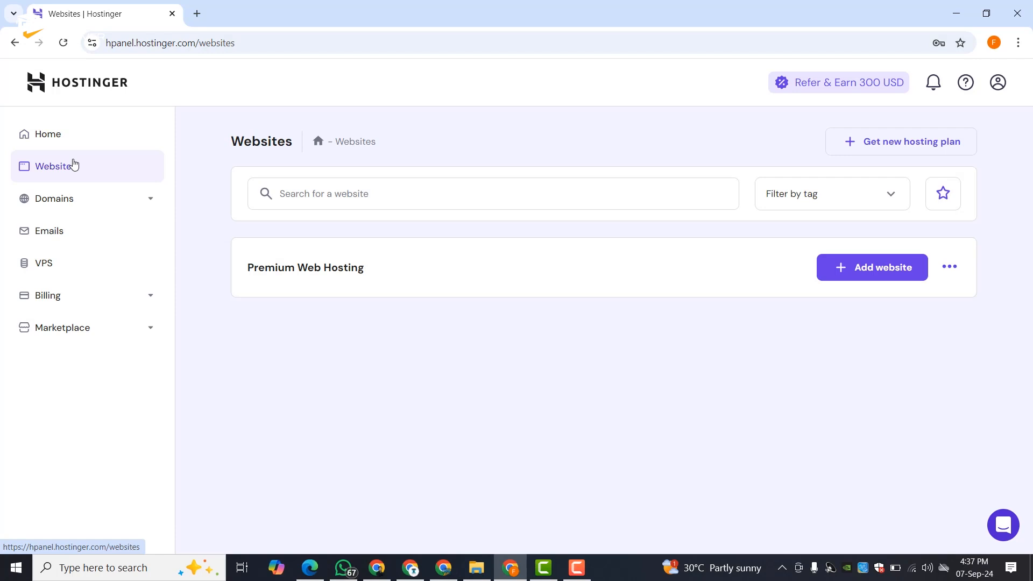
pyautogui.click(881, 264)
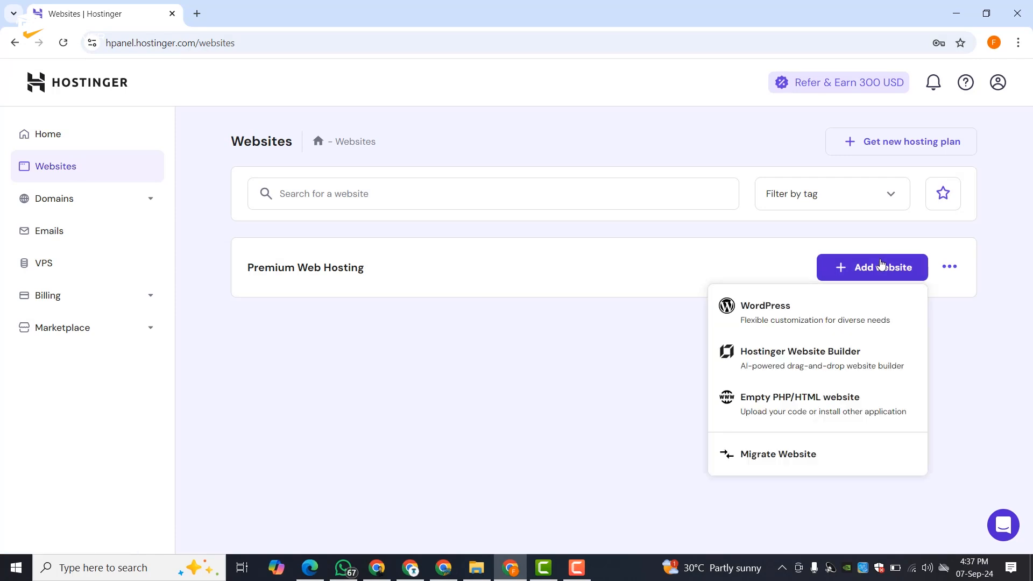
pyautogui.click(793, 320)
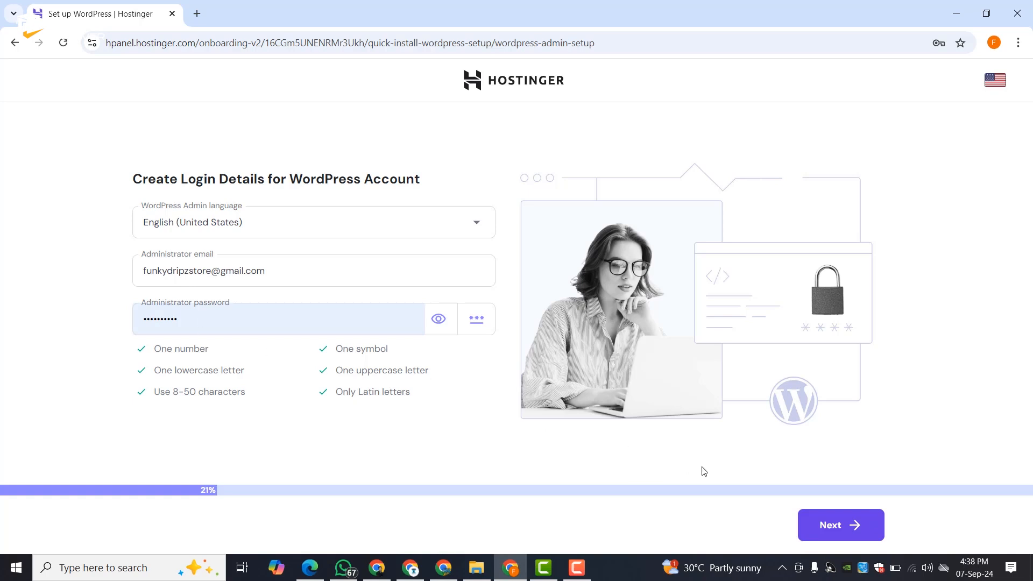
# - Confirm the login details and choose Online store as the site type
pyautogui.click(816, 526)
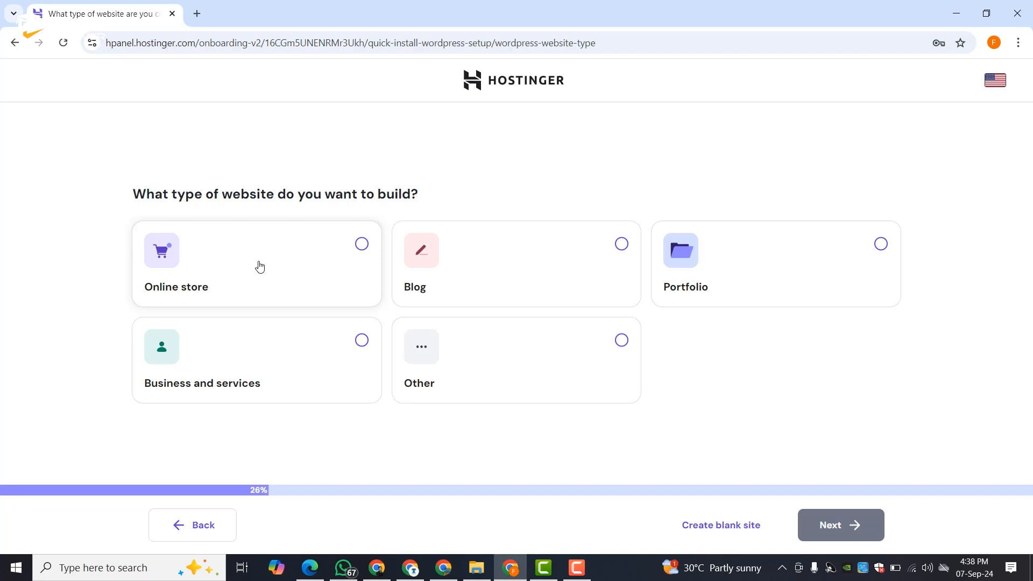
pyautogui.click(363, 245)
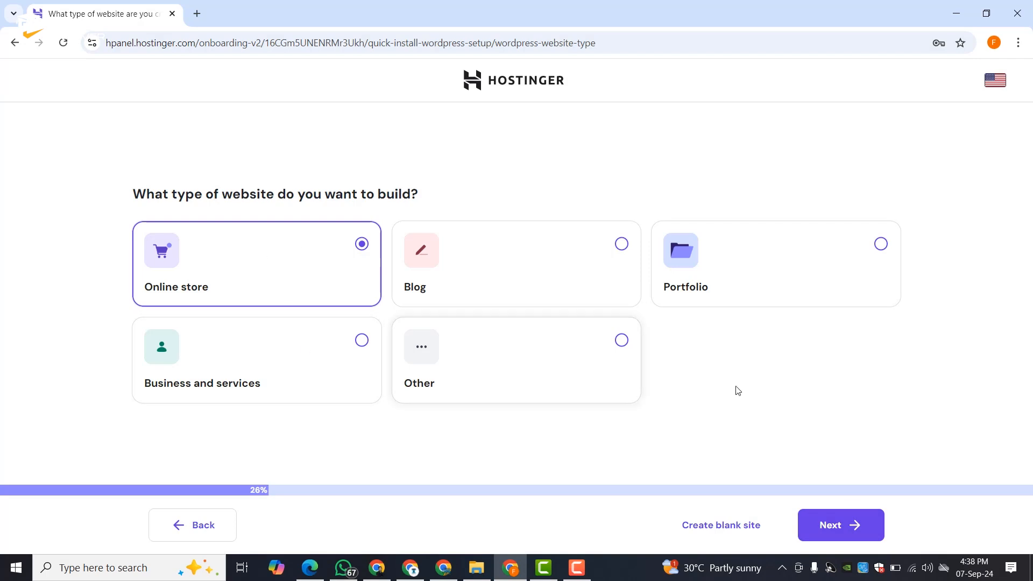
pyautogui.click(847, 536)
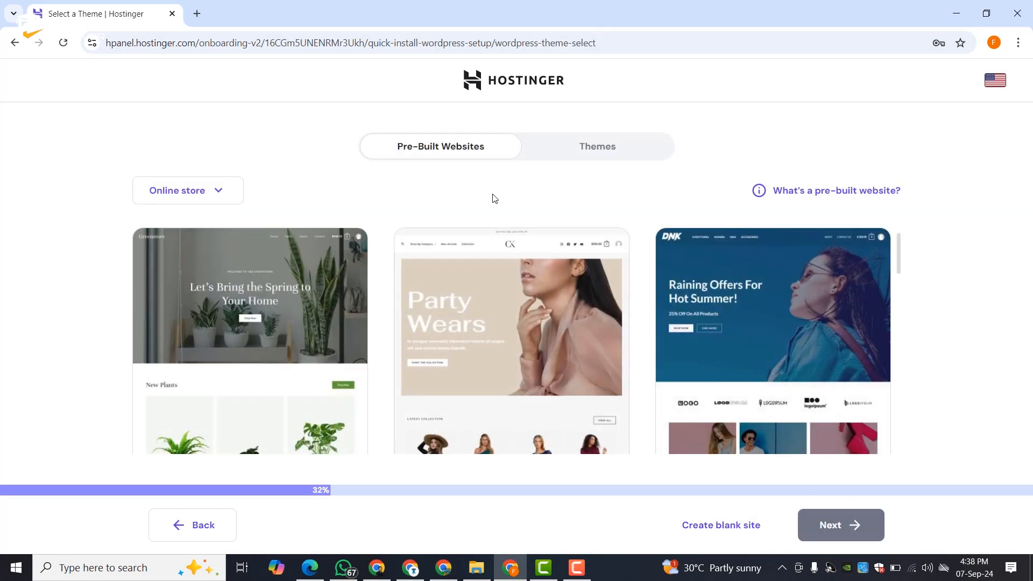
pyautogui.scroll(-3, 485, 312)
pyautogui.scroll(-15, 485, 312)
pyautogui.scroll(20, 516, 333)
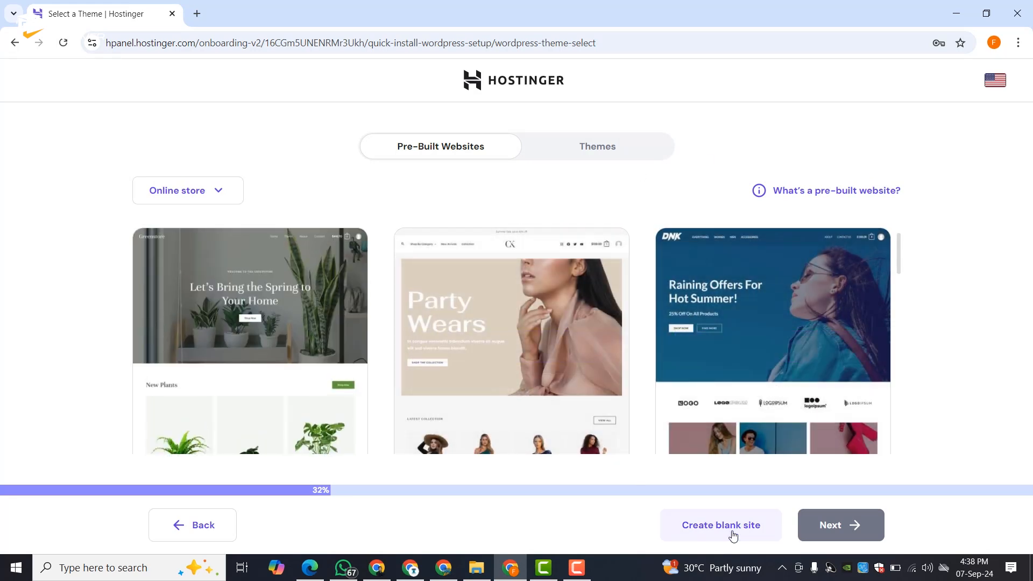
# - Start from a blank site, skip plugins, and install on funkydripz.com with the default server
pyautogui.click(731, 533)
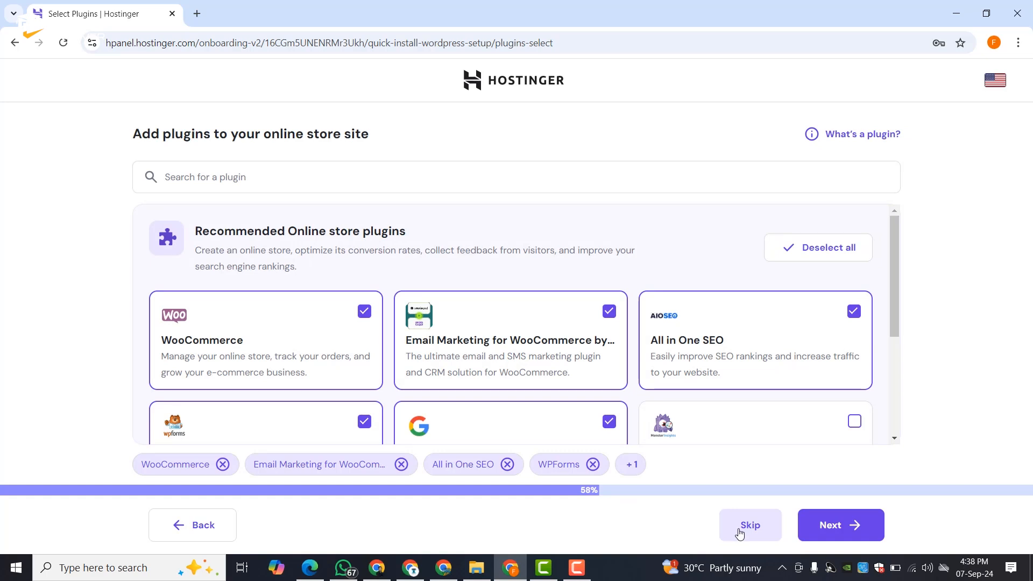
pyautogui.click(738, 533)
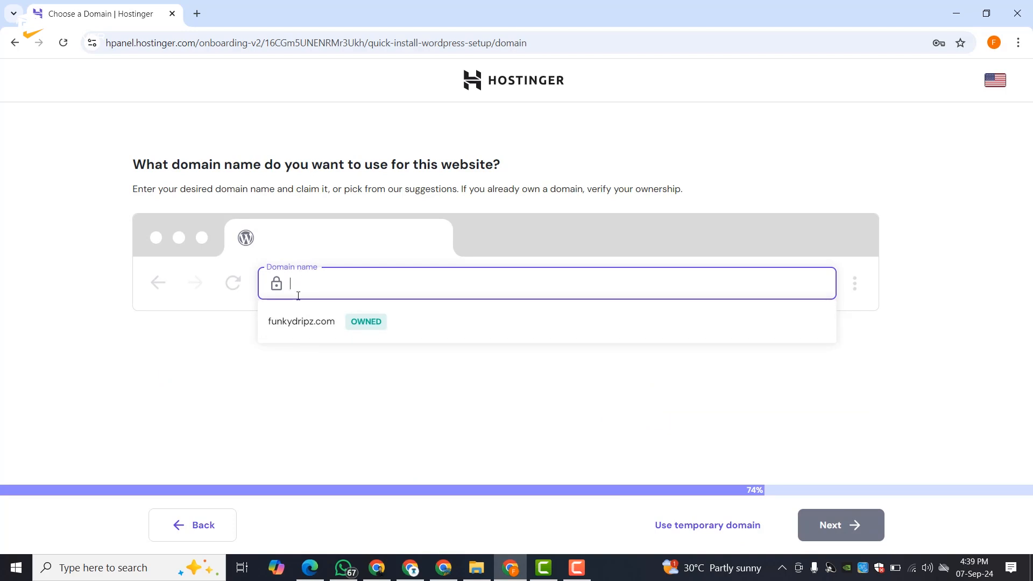
pyautogui.click(298, 321)
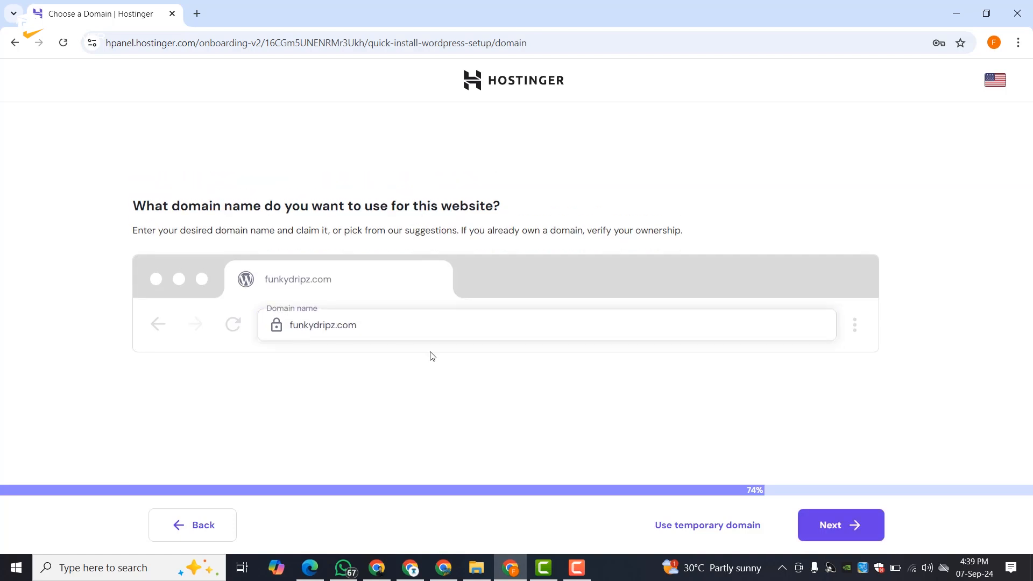
pyautogui.click(836, 527)
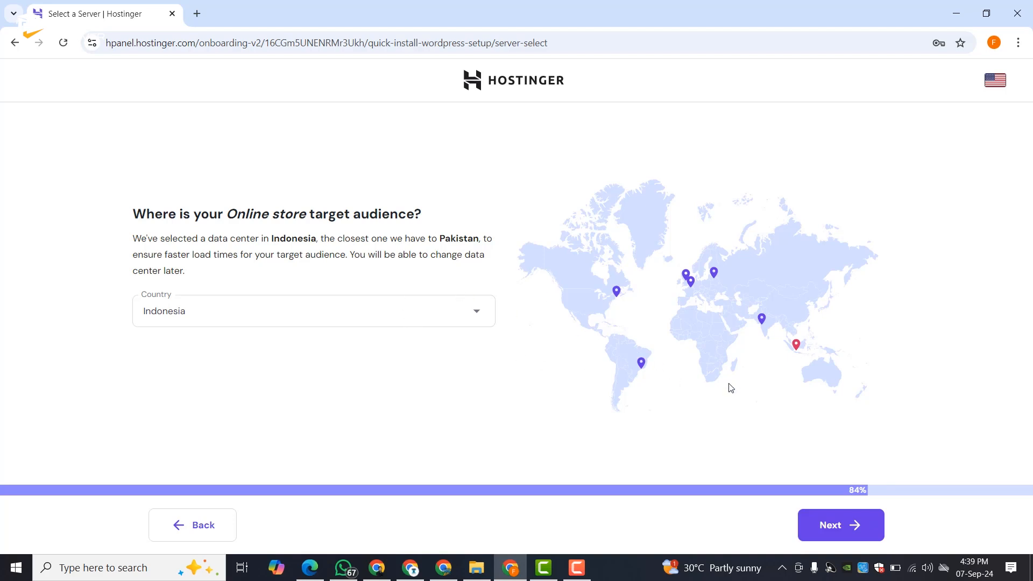
pyautogui.click(839, 531)
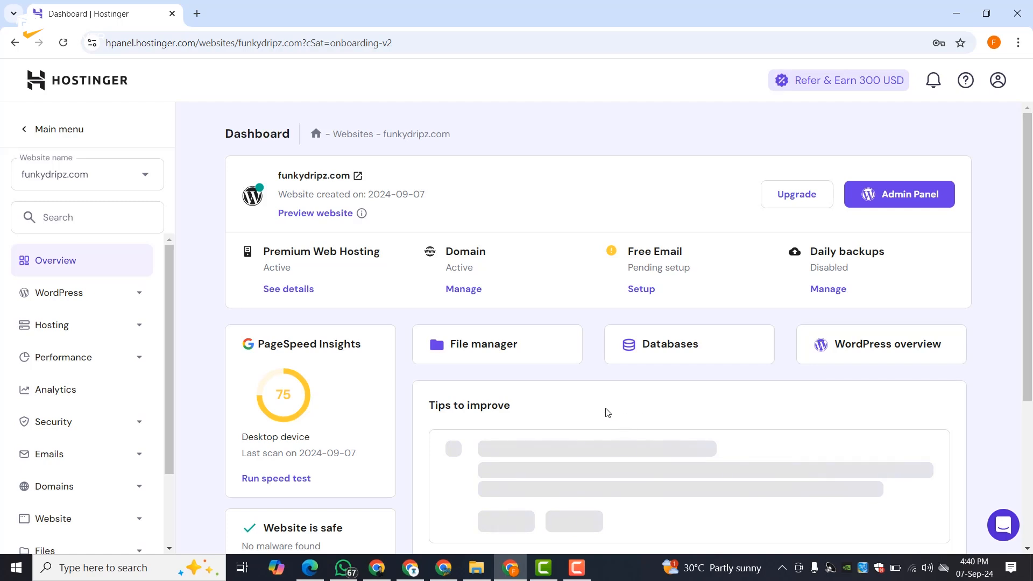
pyautogui.scroll(-7, 596, 388)
pyautogui.scroll(7, 595, 388)
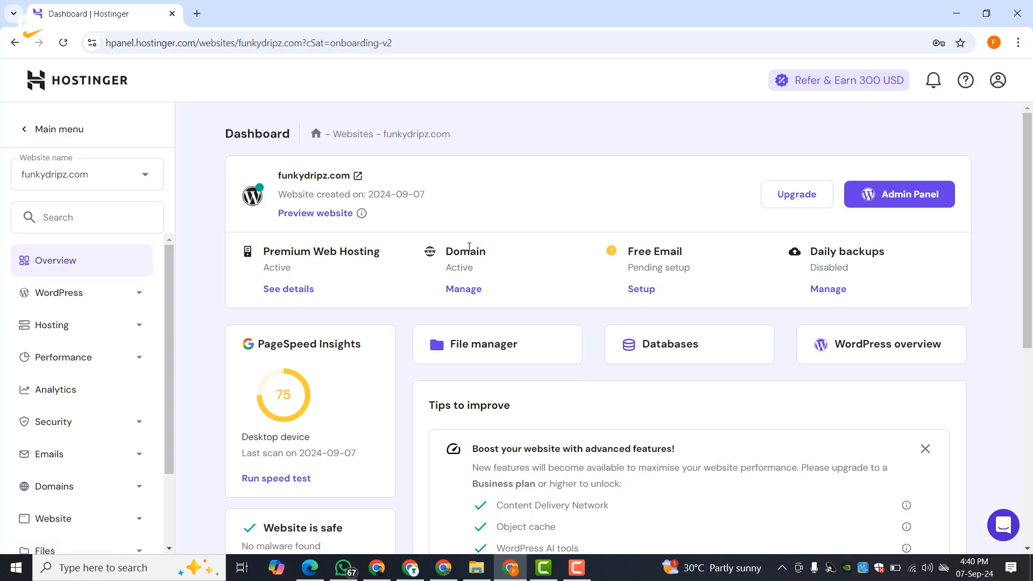
pyautogui.scroll(-7, 769, 304)
pyautogui.scroll(7, 782, 307)
pyautogui.click(337, 174)
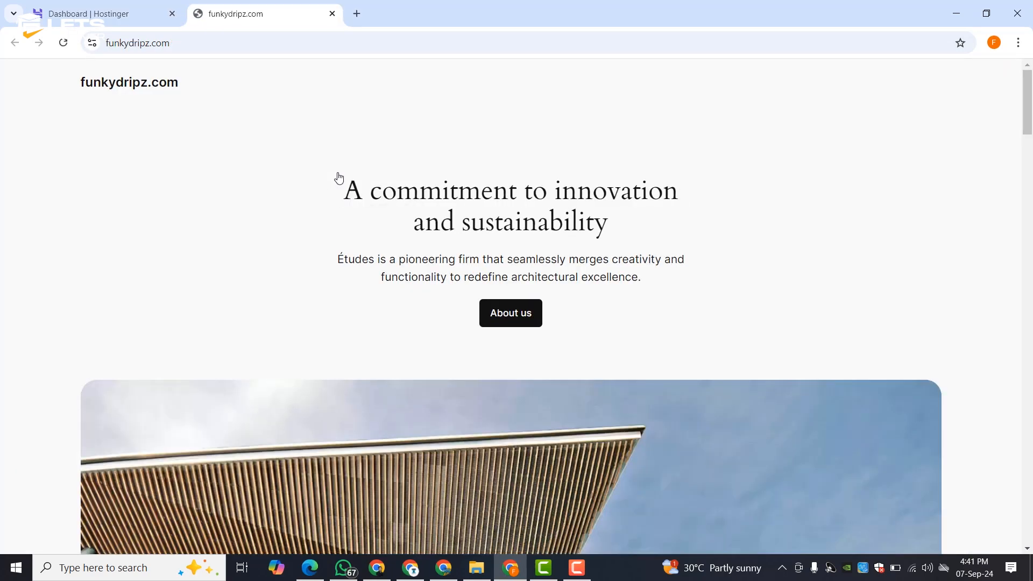
pyautogui.scroll(-10, 339, 177)
pyautogui.scroll(-15, 339, 178)
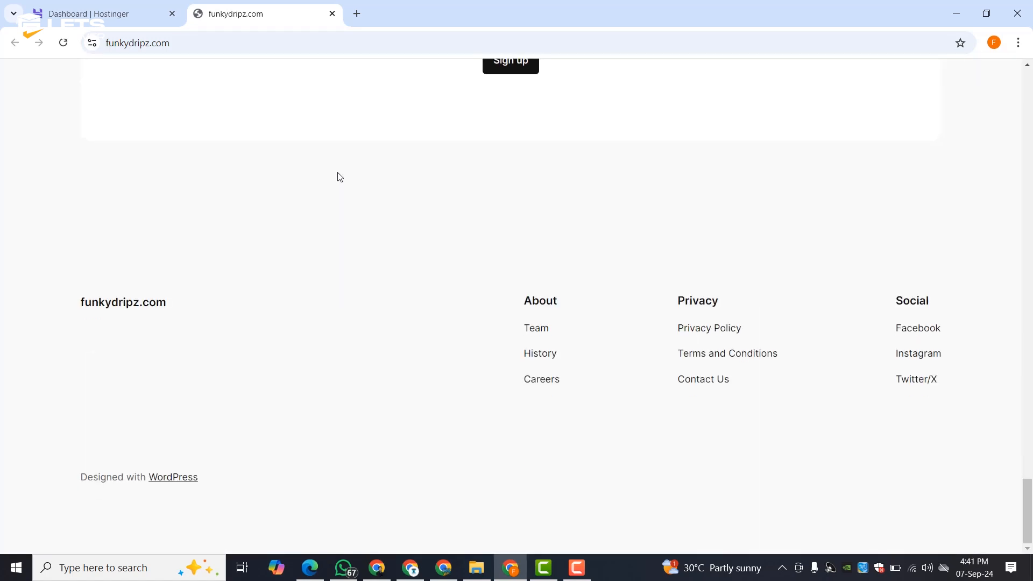
pyautogui.scroll(20, 340, 177)
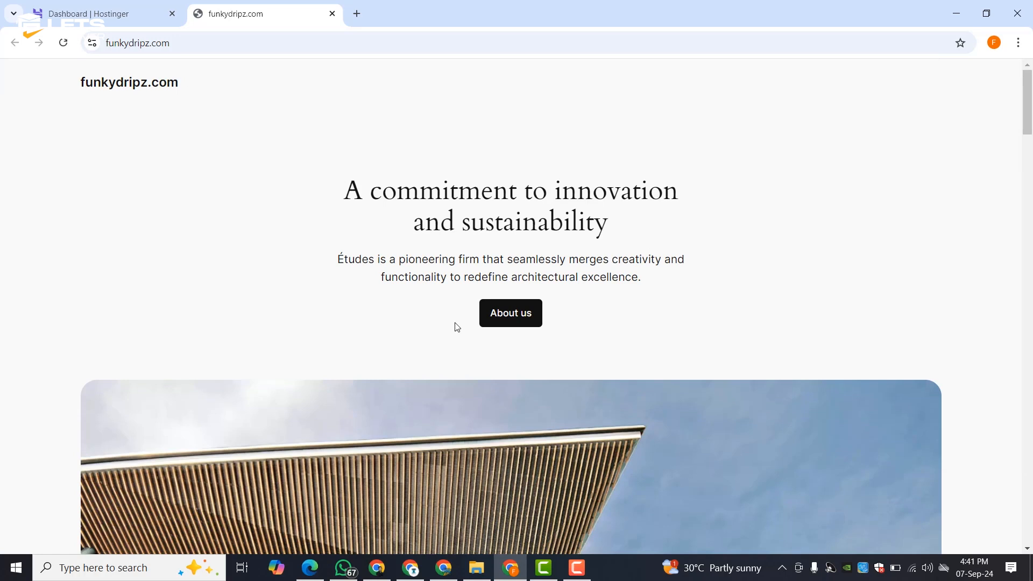
pyautogui.scroll(-2, 314, 348)
pyautogui.scroll(-1, 314, 347)
pyautogui.scroll(4, 314, 347)
pyautogui.click(331, 14)
pyautogui.click(463, 191)
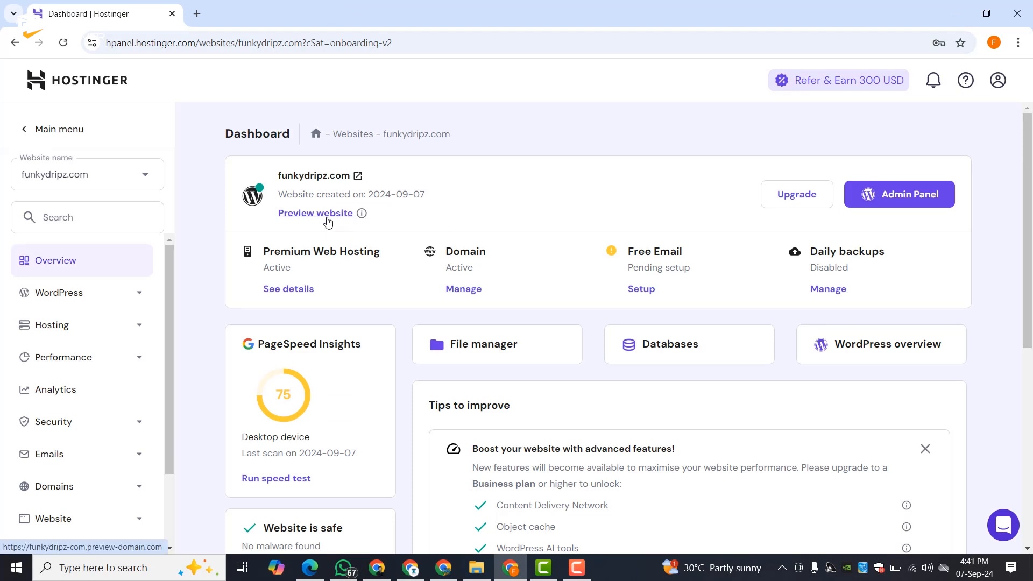
pyautogui.moveTo(364, 217)
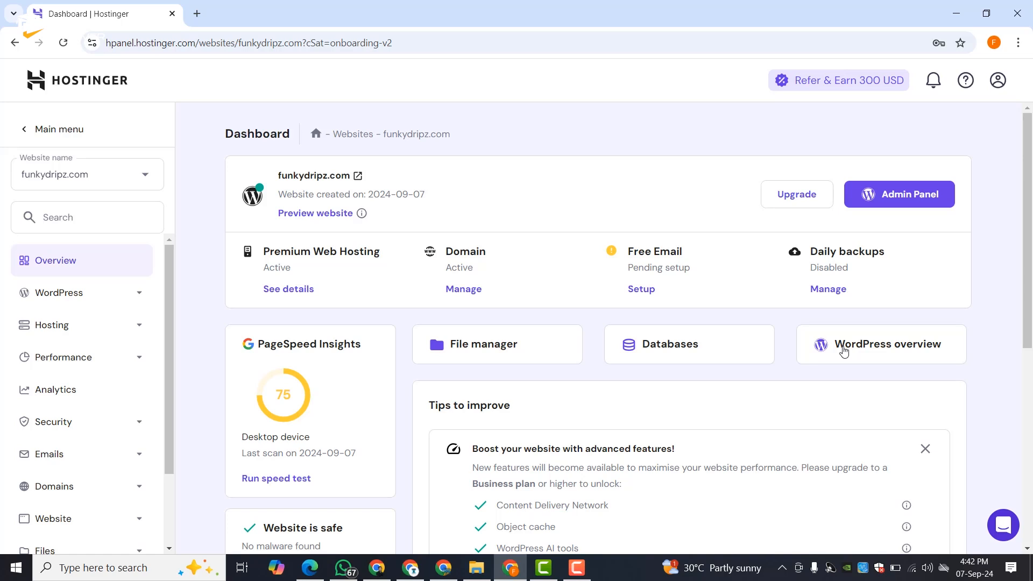
pyautogui.scroll(-7, 484, 312)
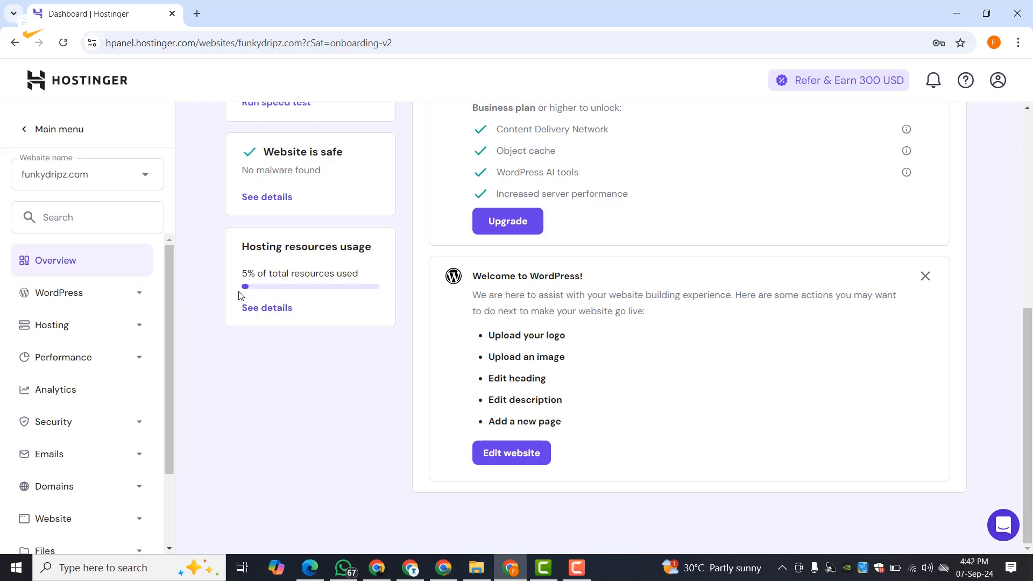
pyautogui.scroll(3, 246, 295)
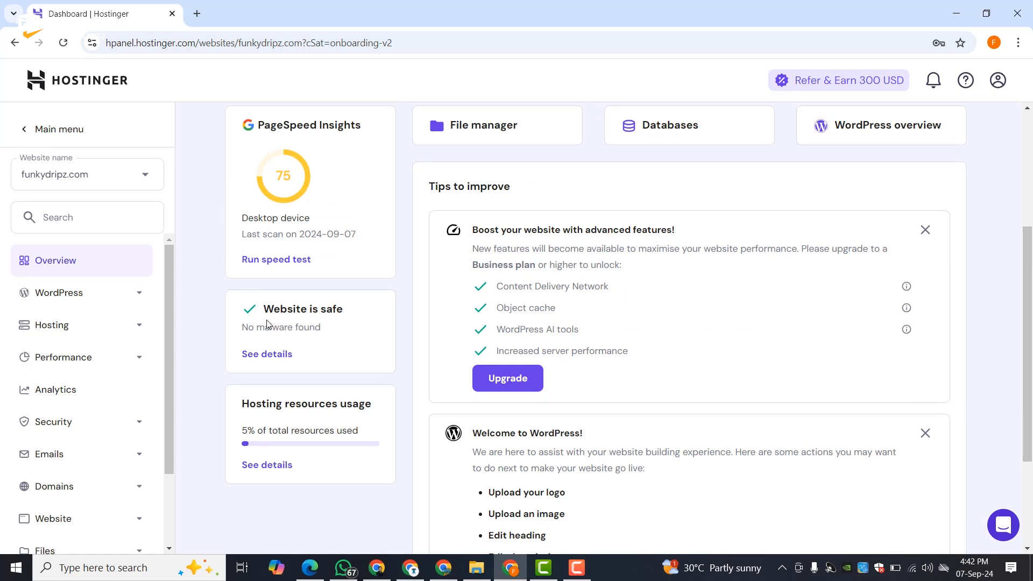
pyautogui.scroll(4, 317, 322)
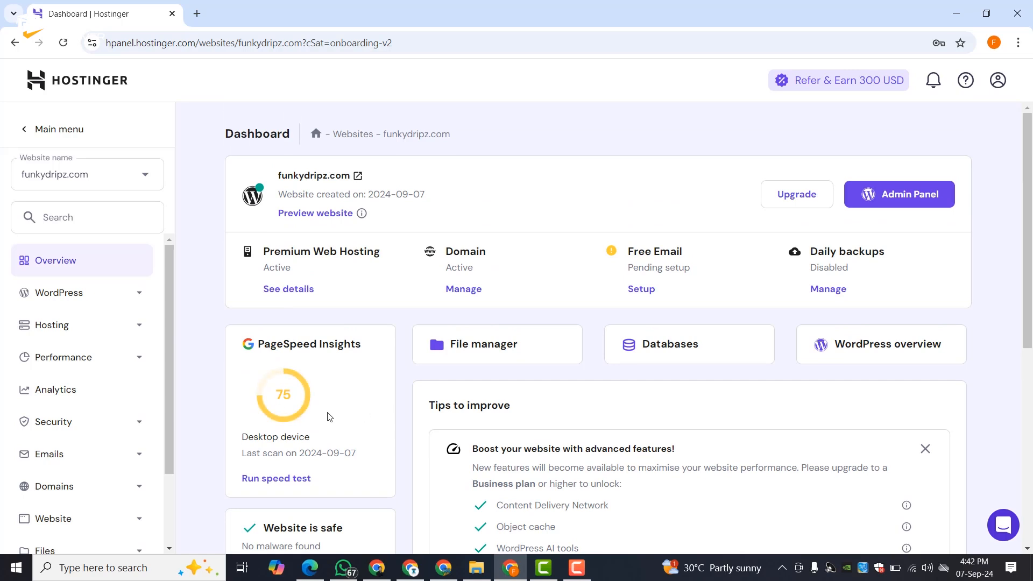
# - Open funkydripz.com/wp-admin in a new tab and dismiss the caches purged notice
pyautogui.click(897, 205)
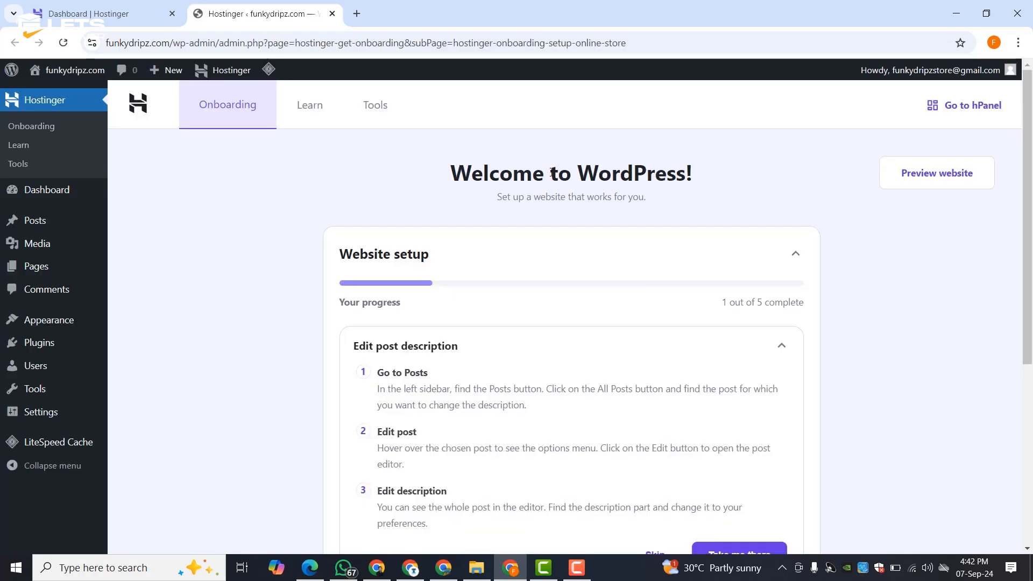
pyautogui.click(356, 13)
pyautogui.write('f')
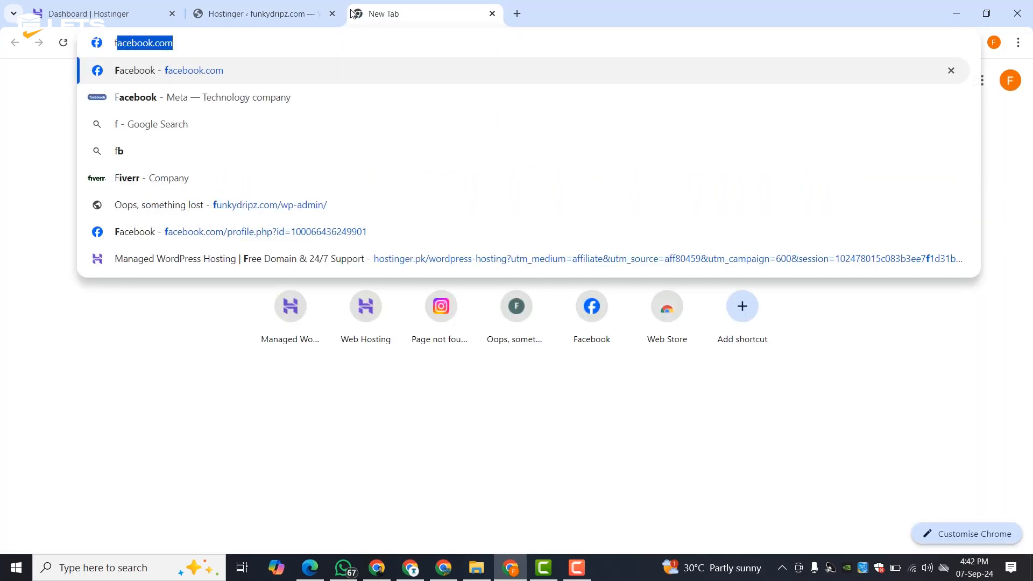
pyautogui.write('unk')
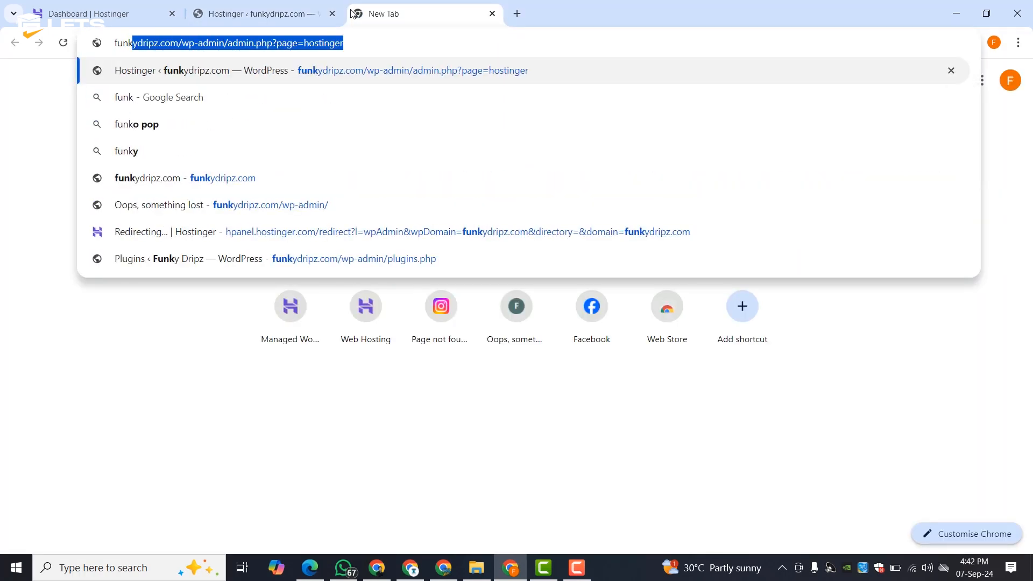
pyautogui.press('End')
pyautogui.press('BackSpace')
pyautogui.press('BackSpace')
pyautogui.press('BackSpace')
pyautogui.press('BackSpace')
pyautogui.press('BackSpace')
pyautogui.press('BackSpace')
pyautogui.press('BackSpace')
pyautogui.press('BackSpace')
pyautogui.press('BackSpace')
pyautogui.press('BackSpace')
pyautogui.press('BackSpace')
pyautogui.press('BackSpace')
pyautogui.press('BackSpace')
pyautogui.press('BackSpace')
pyautogui.press('BackSpace')
pyautogui.press('BackSpace')
pyautogui.press('BackSpace')
pyautogui.press('BackSpace')
pyautogui.press('BackSpace')
pyautogui.press('BackSpace')
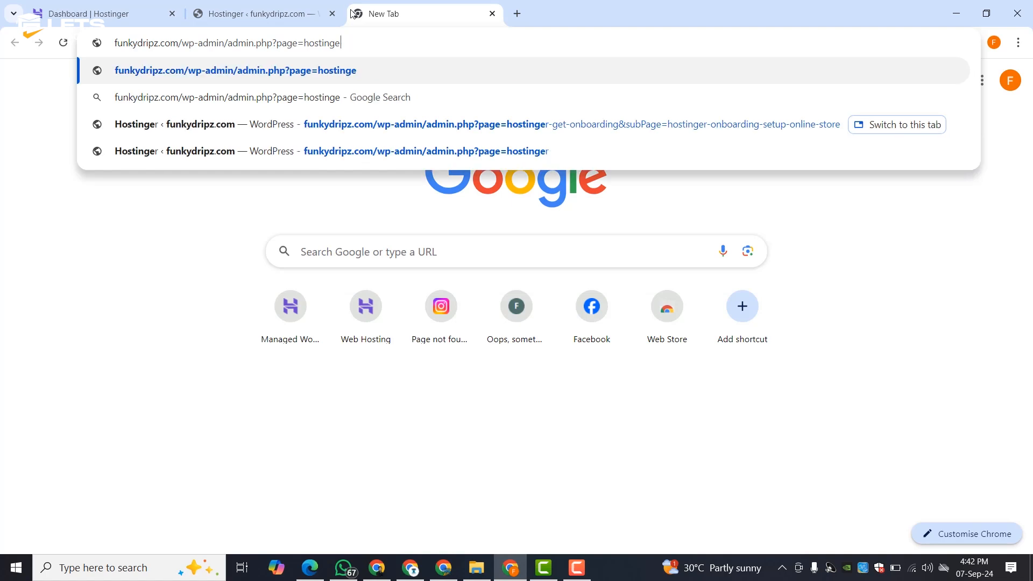
pyautogui.press('BackSpace')
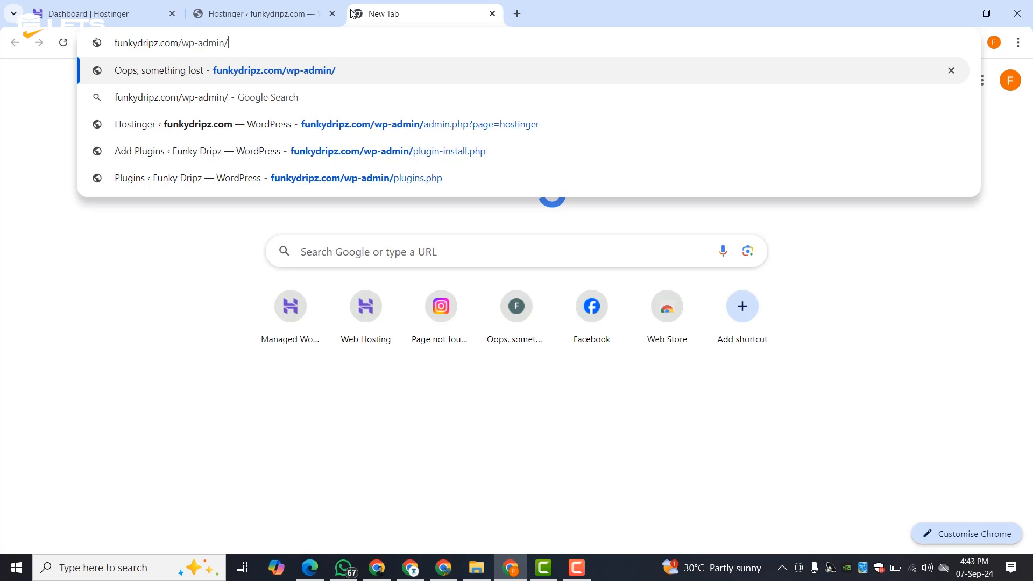
pyautogui.press('Return')
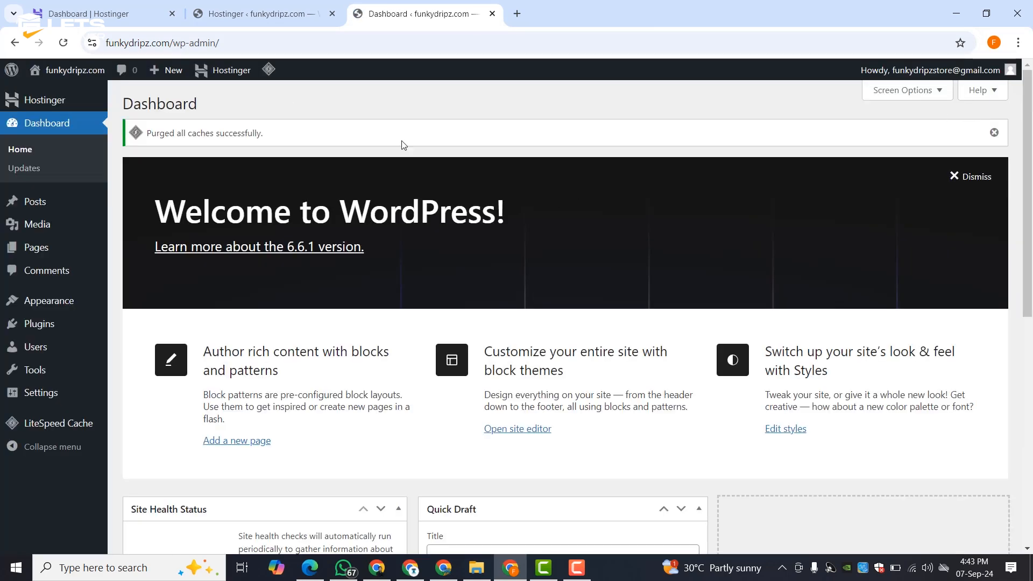
pyautogui.click(993, 133)
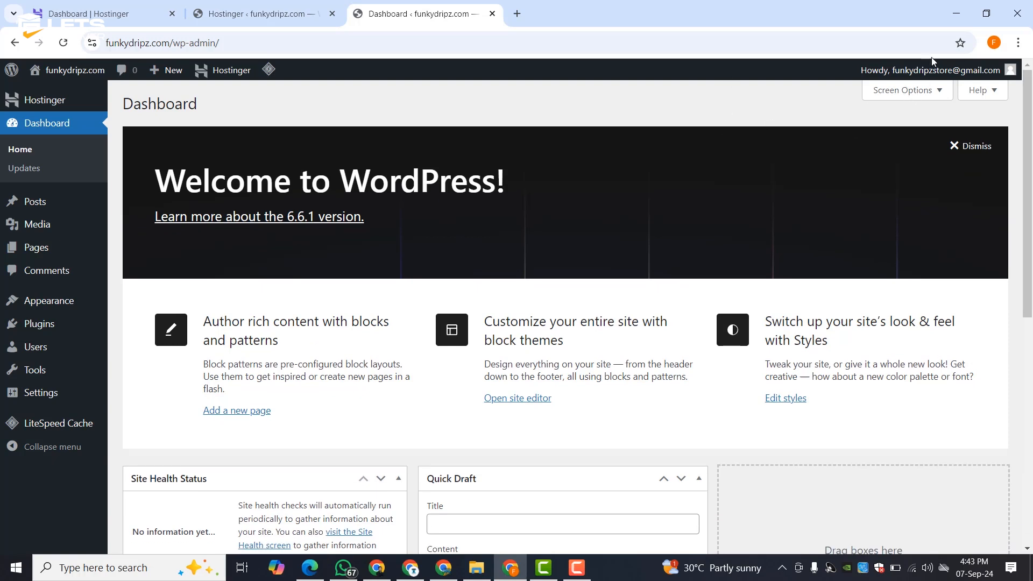
# - Visit the Edit Profile page, return to the dashboard, then log out of WordPress
pyautogui.moveTo(930, 71)
pyautogui.click(918, 111)
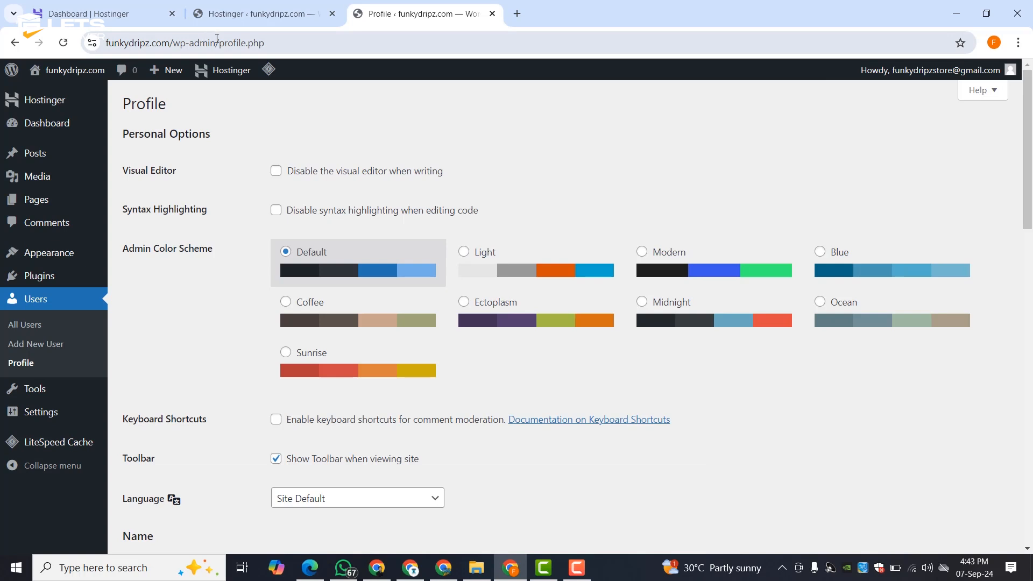
pyautogui.moveTo(220, 42); pyautogui.dragTo(306, 39)
pyautogui.press('BackSpace')
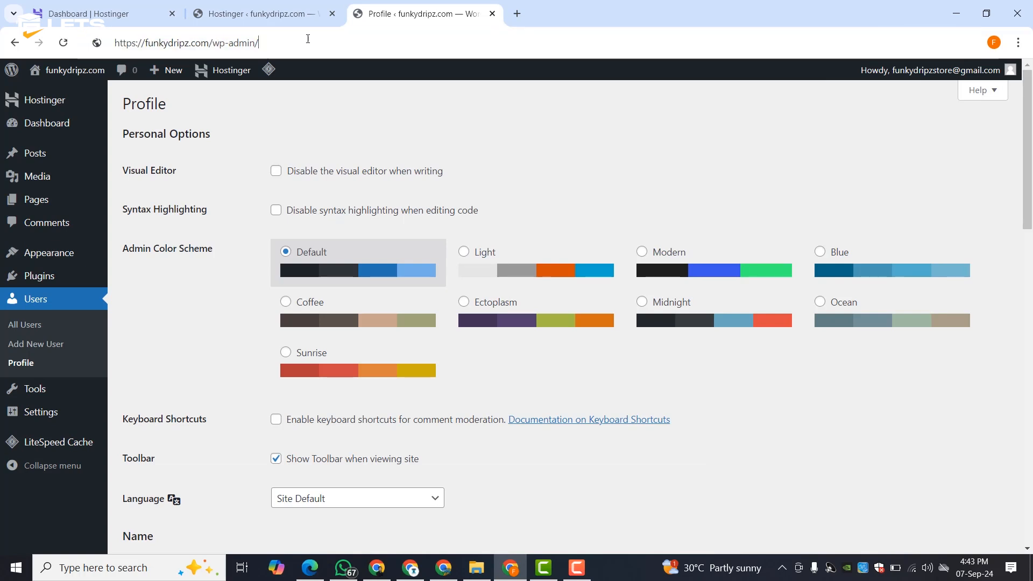
pyautogui.press('Return')
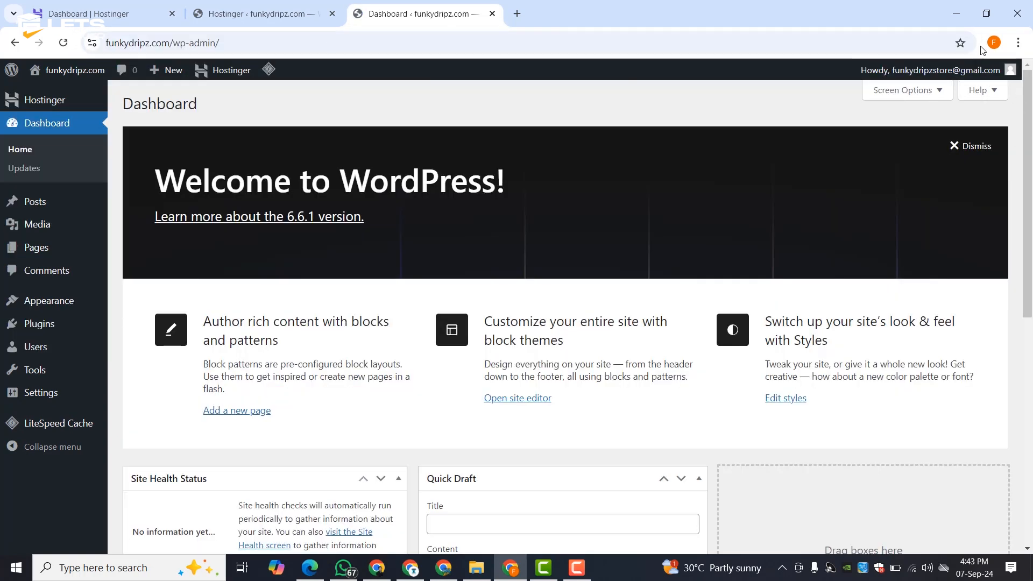
pyautogui.click(938, 71)
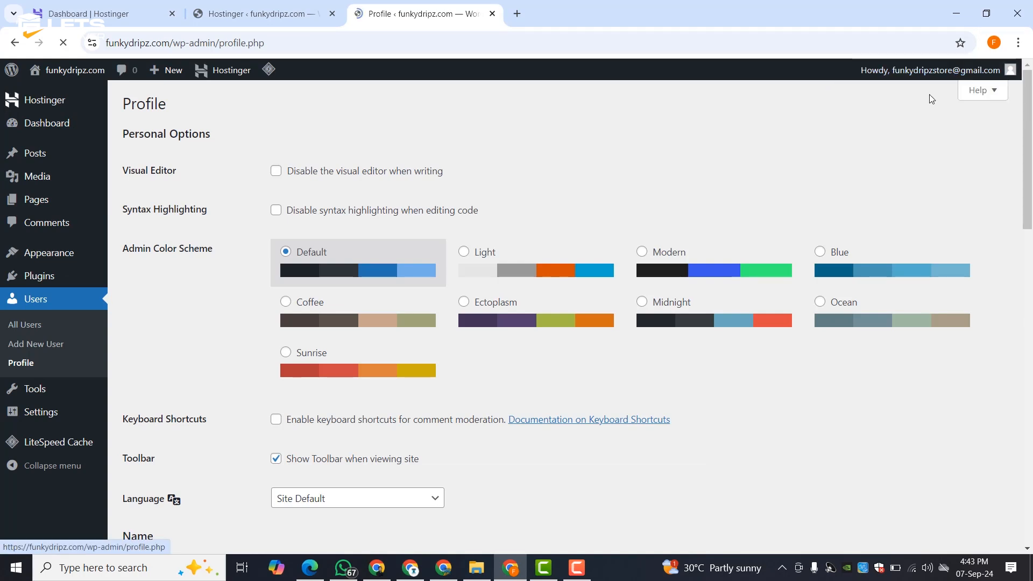
pyautogui.moveTo(931, 71)
pyautogui.click(913, 133)
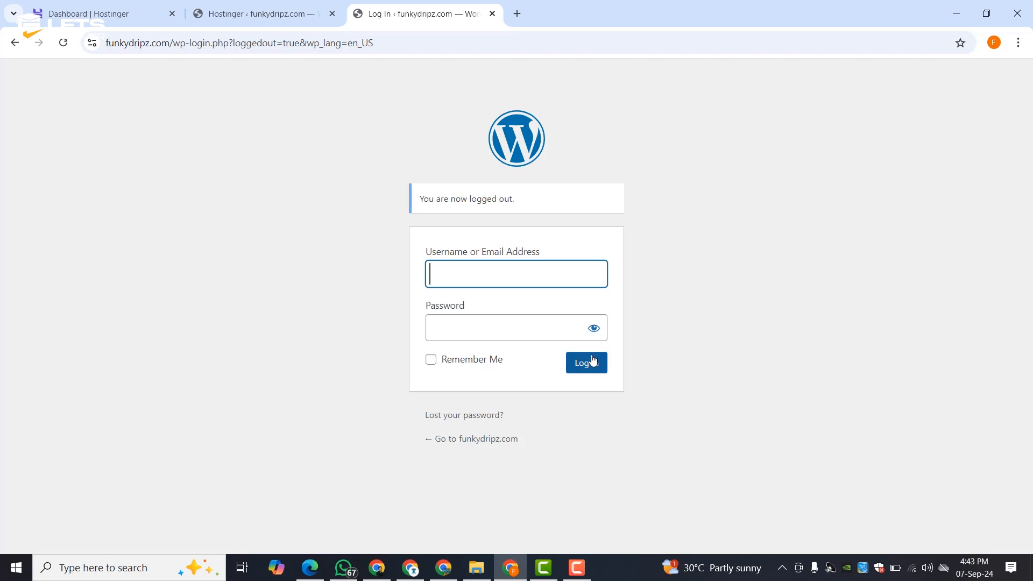
# - Return to the Hostinger onboarding tab and close the login tab
pyautogui.click(264, 14)
pyautogui.click(492, 13)
pyautogui.scroll(-5, 405, 197)
pyautogui.scroll(5, 405, 197)
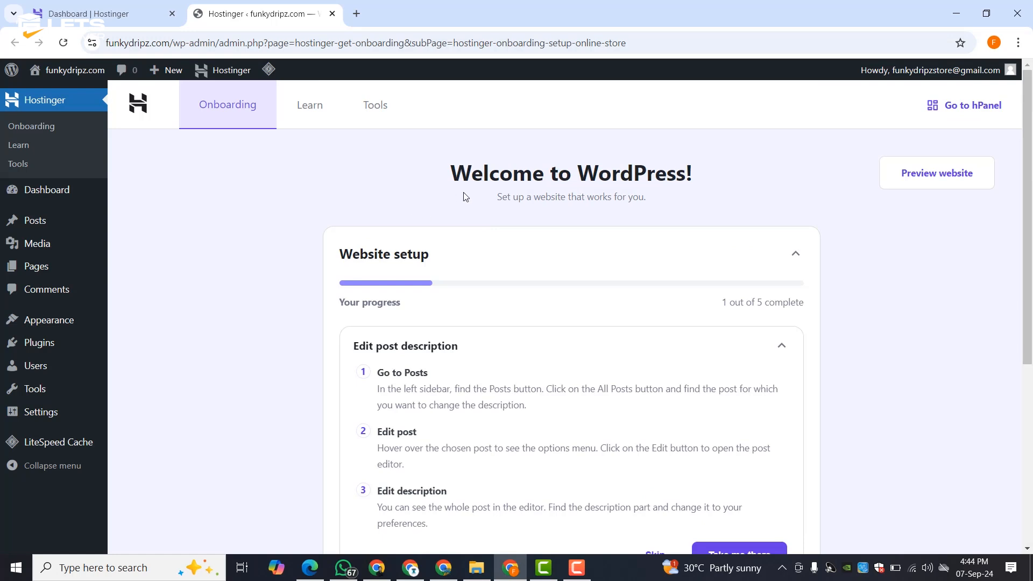
pyautogui.scroll(-3, 765, 206)
pyautogui.scroll(3, 452, 209)
pyautogui.scroll(-3, 586, 301)
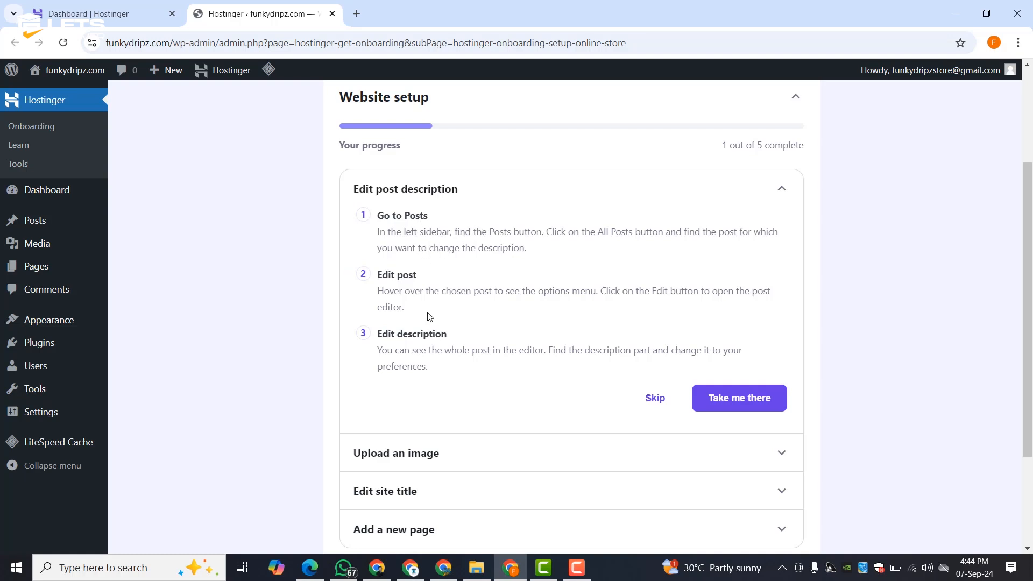
# - Skip the post description, upload image, site title and add page setup steps
pyautogui.click(659, 401)
pyautogui.scroll(-3, 664, 408)
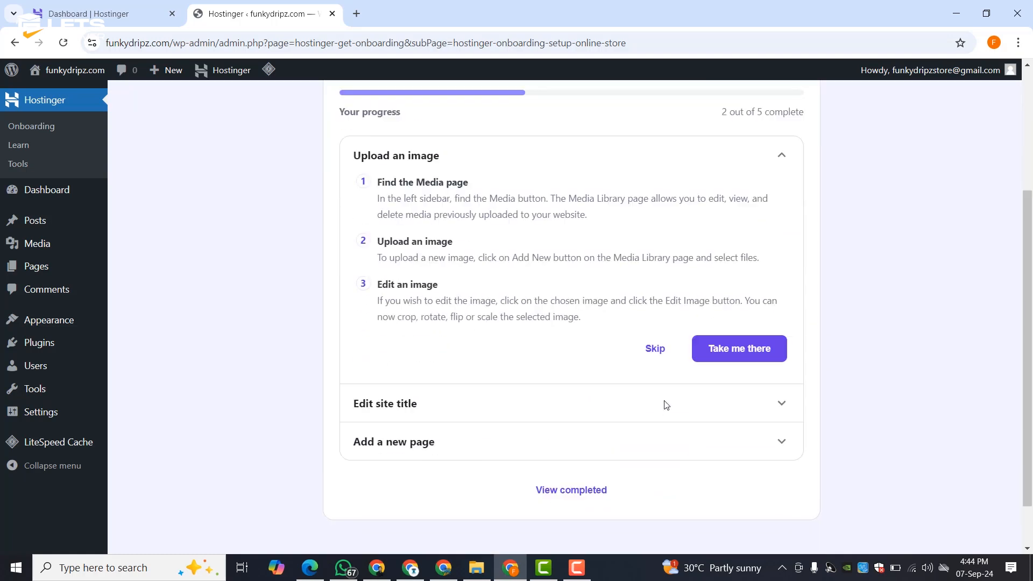
pyautogui.click(656, 345)
pyautogui.scroll(-2, 662, 393)
pyautogui.scroll(-2, 663, 433)
pyautogui.click(653, 332)
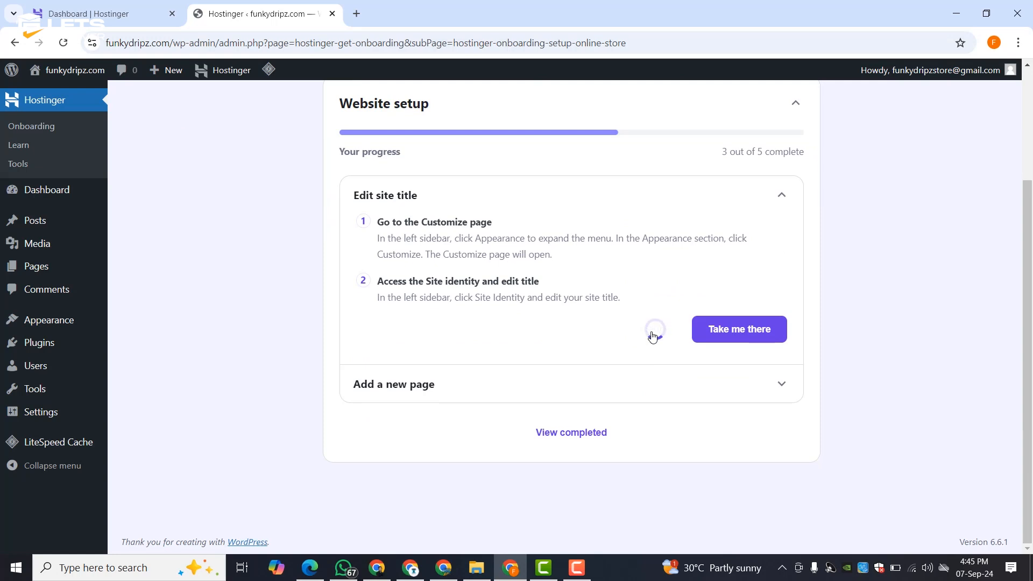
pyautogui.scroll(-5, 674, 351)
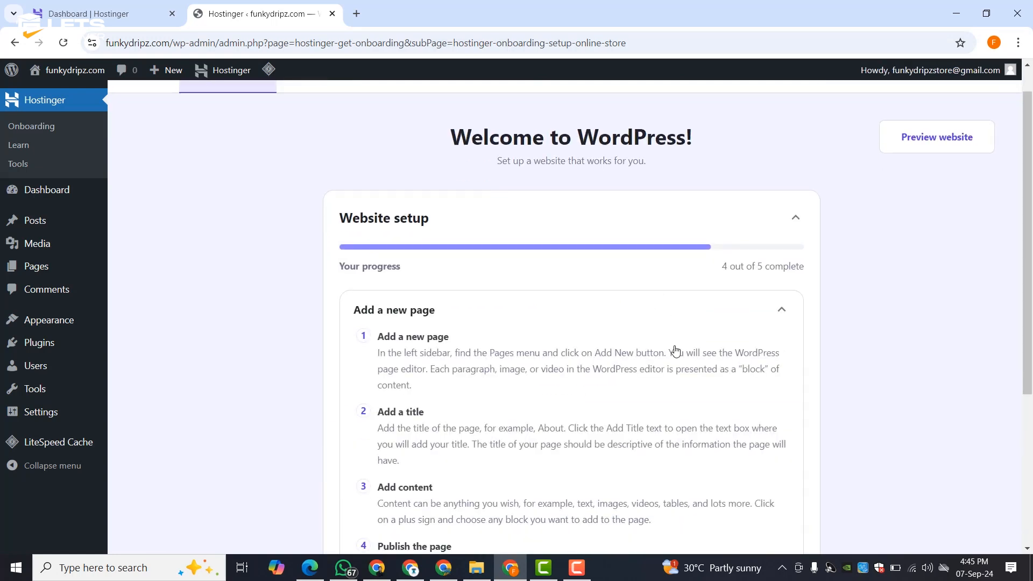
pyautogui.click(657, 376)
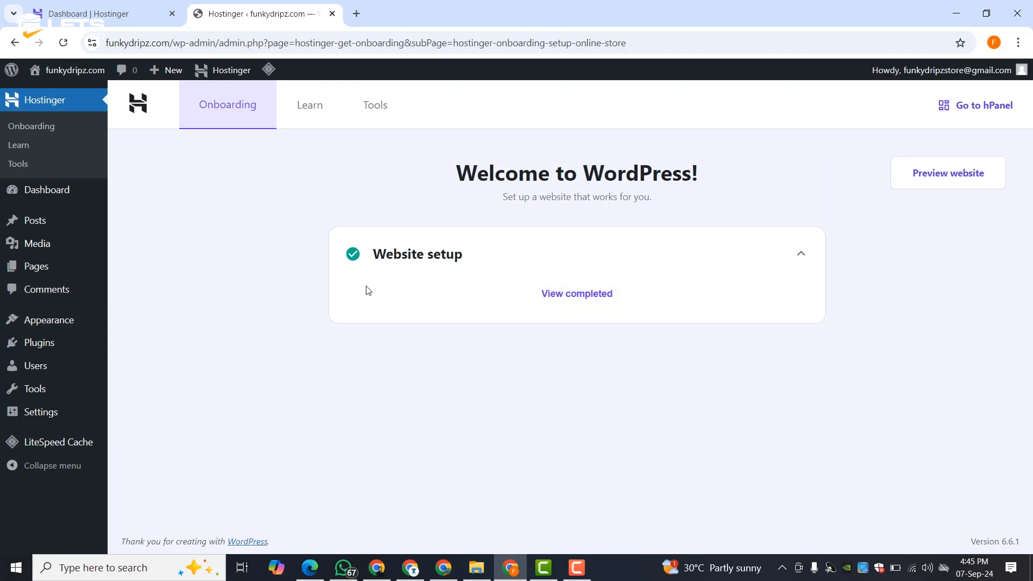
# - On the Dashboard, dismiss the cache notice and the Welcome to WordPress panel
pyautogui.click(36, 193)
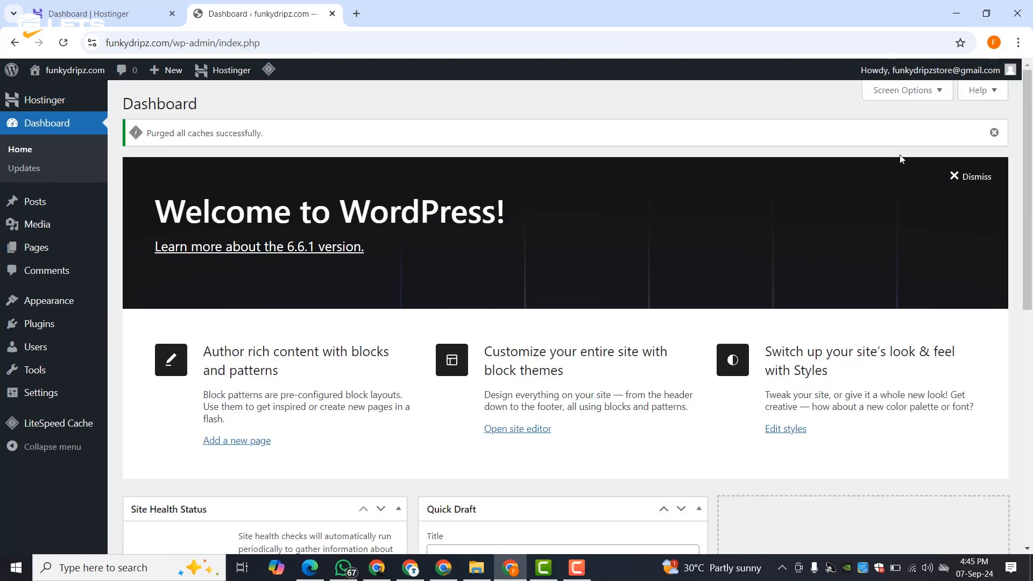
pyautogui.click(995, 135)
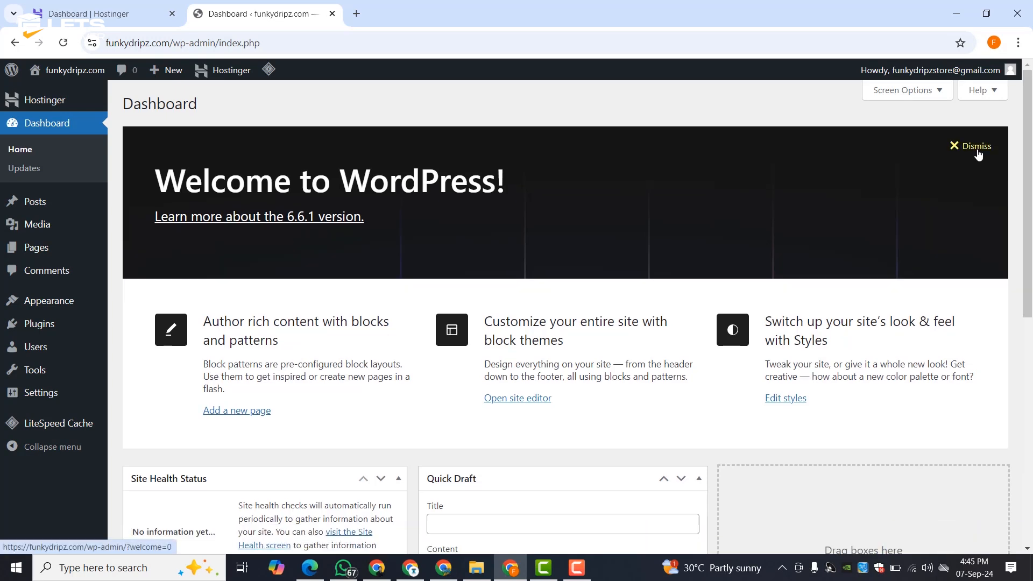
pyautogui.scroll(-8, 958, 156)
pyautogui.scroll(8, 284, 318)
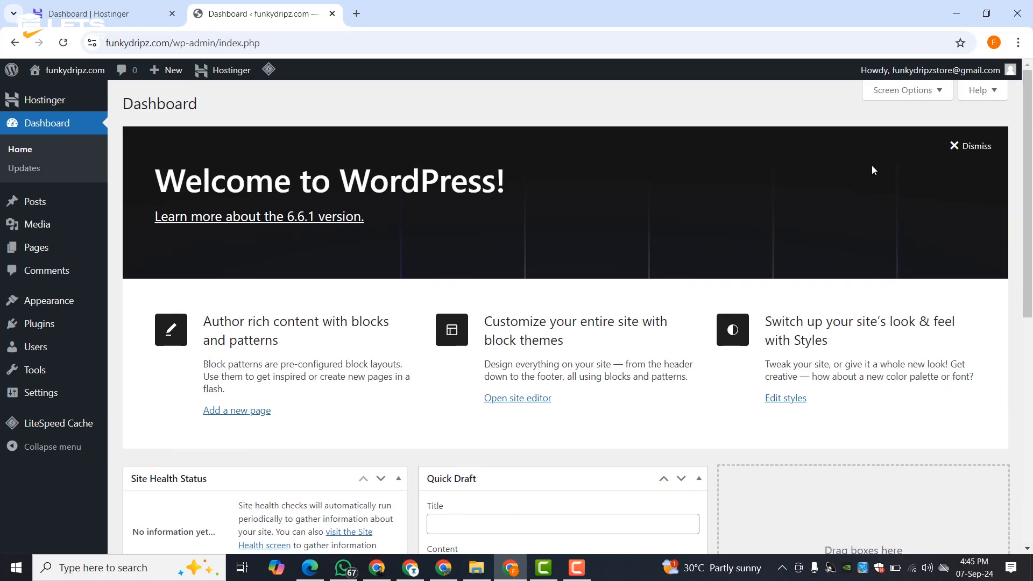
pyautogui.click(972, 147)
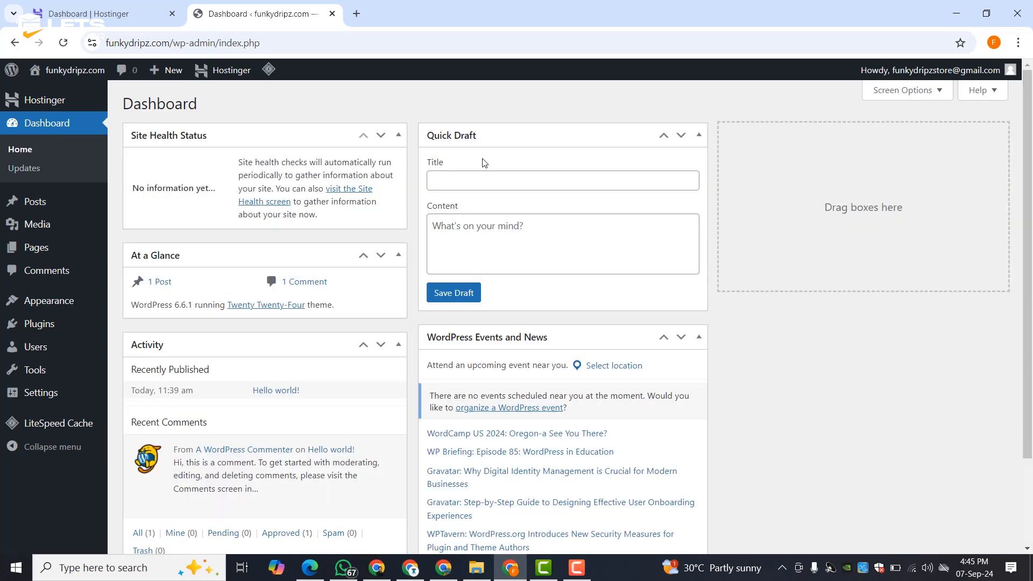
# - Move the Site Health Status widget and toggle Screen Options open and closed
pyautogui.moveTo(325, 138)
pyautogui.mouseDown()
pyautogui.moveTo(950, 194)
pyautogui.moveTo(886, 139)
pyautogui.moveTo(347, 140)
pyautogui.mouseUp()
pyautogui.scroll(-3, 583, 226)
pyautogui.scroll(3, 584, 231)
pyautogui.click(904, 92)
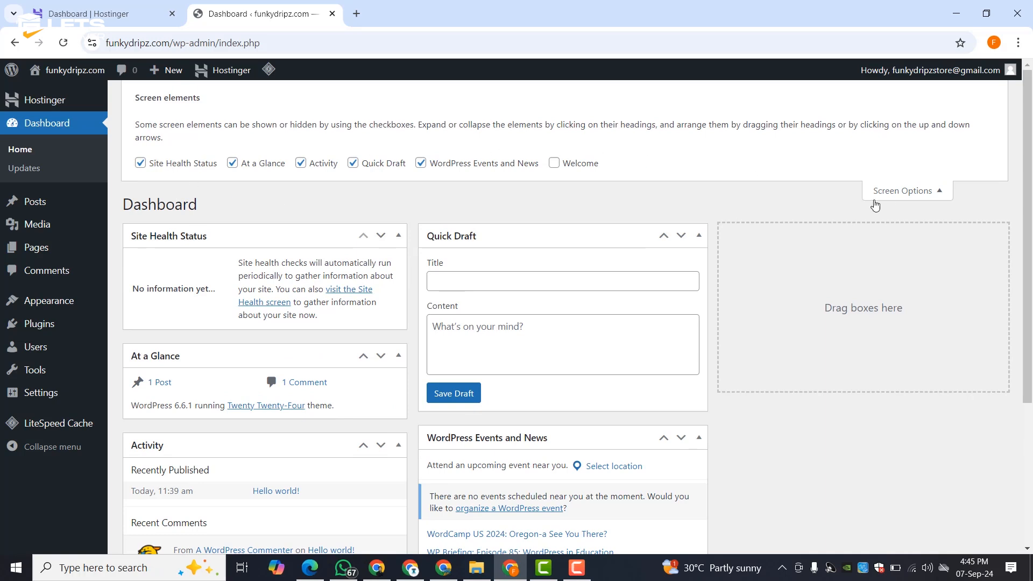
pyautogui.click(908, 193)
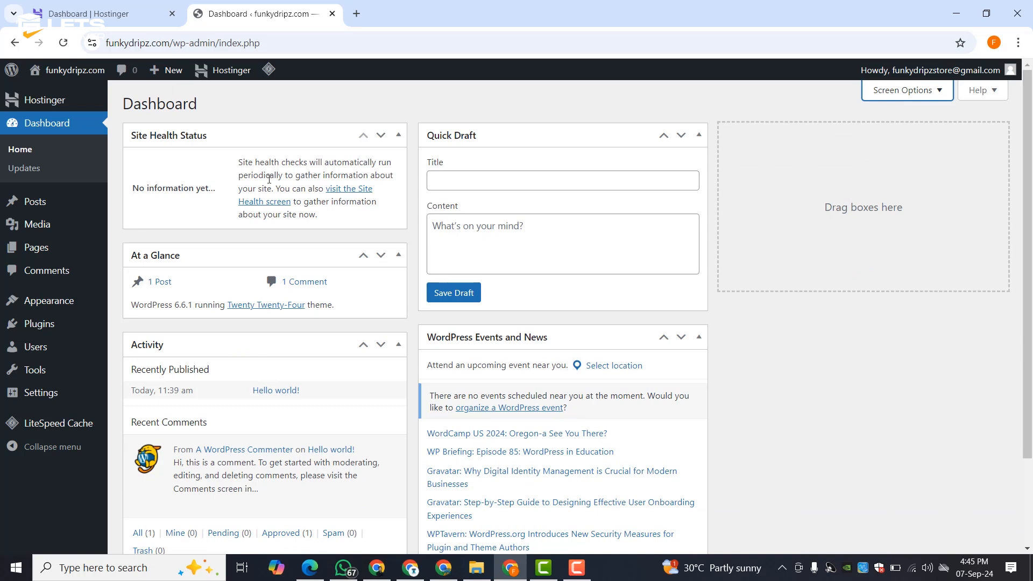
pyautogui.moveTo(51, 393)
pyautogui.click(51, 394)
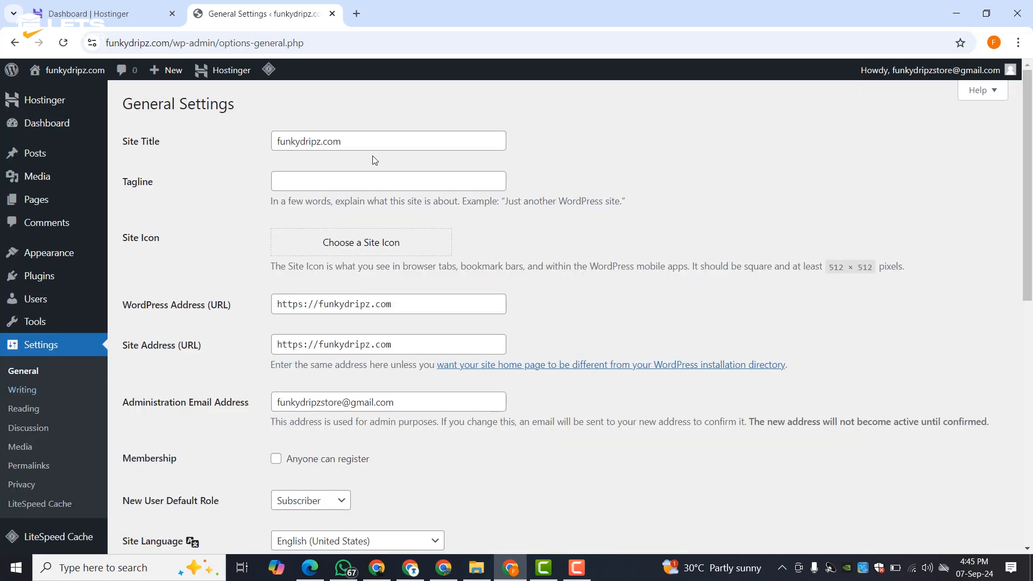
# - Change the Site Title from funkydripz.com to FunkyDripz with capital F and D
pyautogui.moveTo(340, 138); pyautogui.dragTo(323, 137)
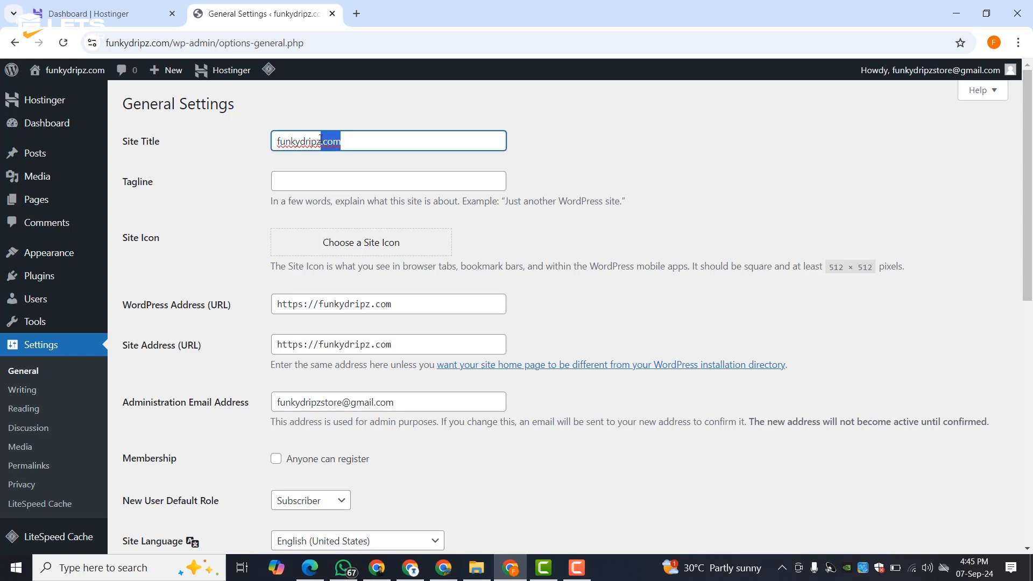
pyautogui.press('BackSpace')
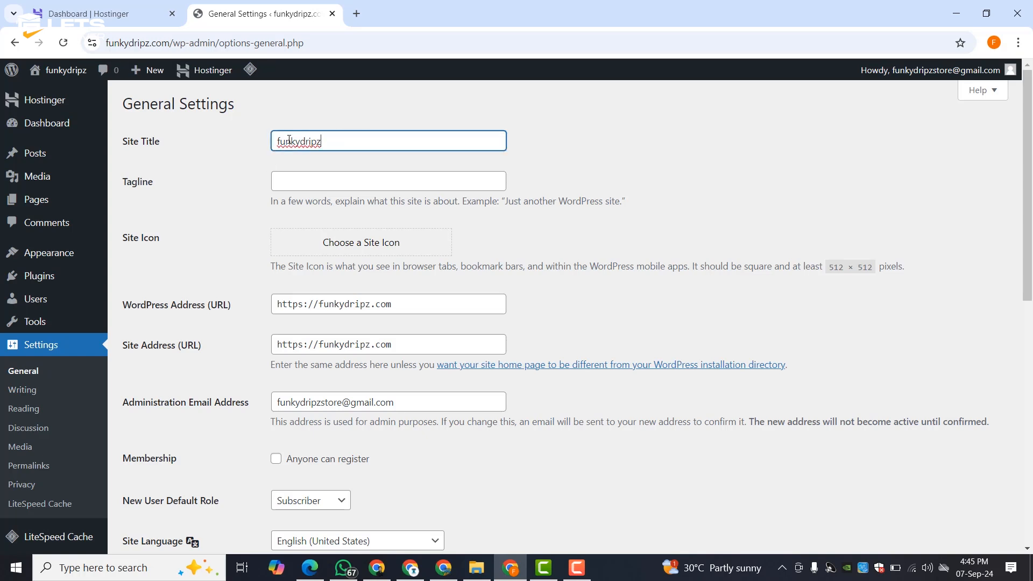
pyautogui.click(301, 141)
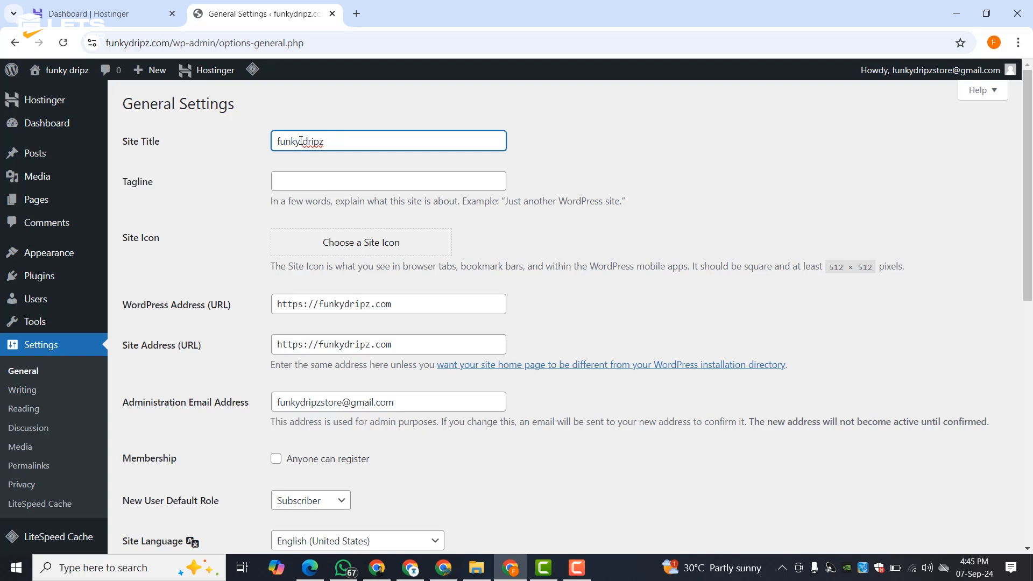
pyautogui.click(250, 159)
pyautogui.click(271, 150)
pyautogui.press('Delete')
pyautogui.write('F')
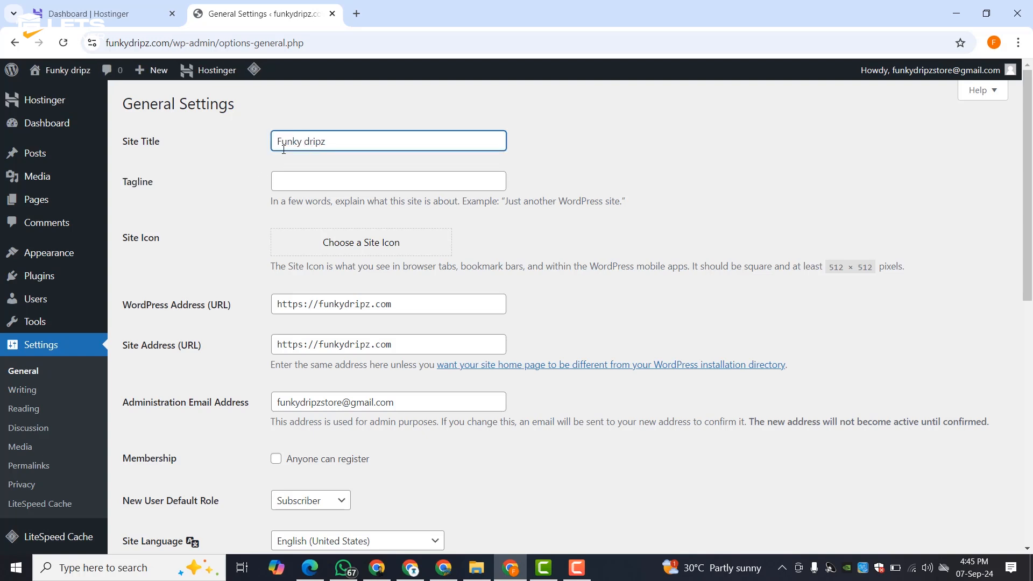
pyautogui.moveTo(309, 142); pyautogui.dragTo(305, 143)
pyautogui.write('D')
pyautogui.click(257, 179)
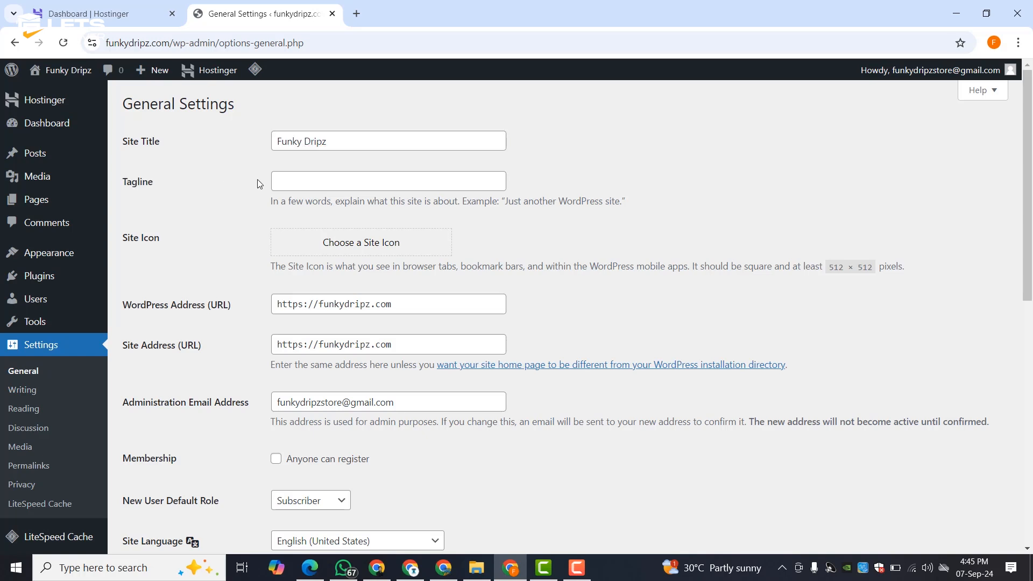
# - Review the tagline, timezone, date and time format settings
pyautogui.click(329, 179)
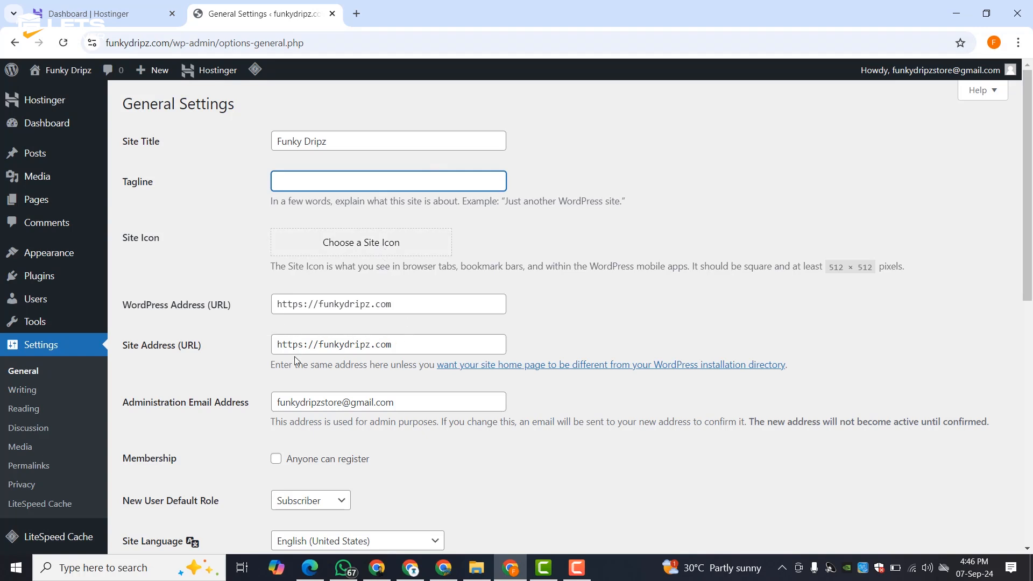
pyautogui.scroll(-3, 373, 346)
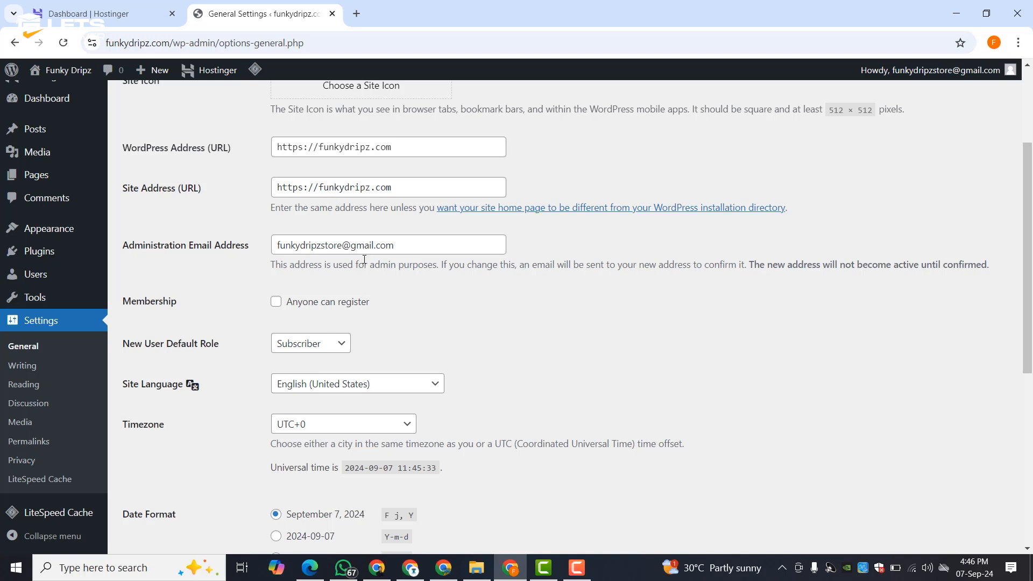
pyautogui.scroll(-6, 398, 328)
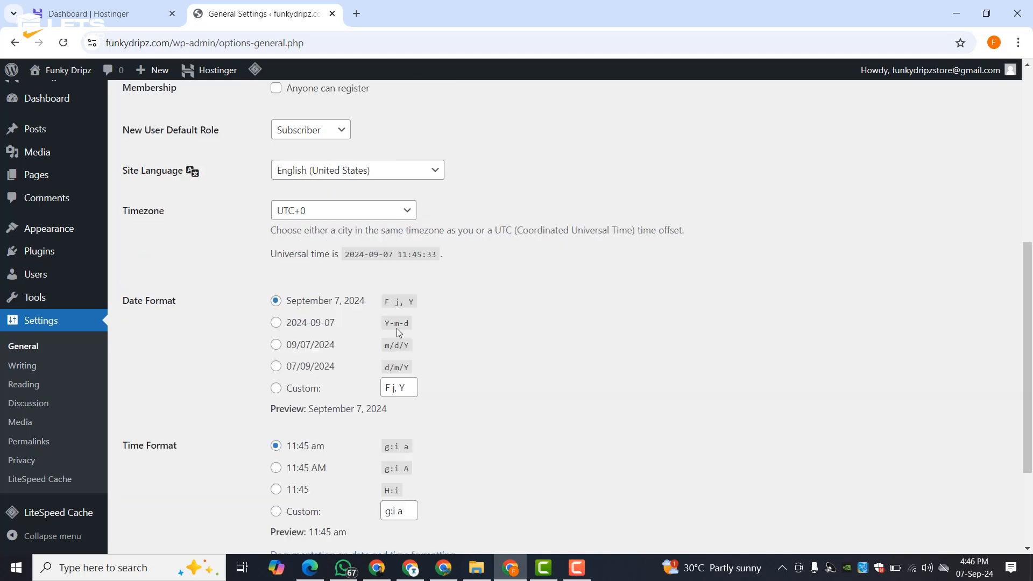
pyautogui.scroll(3, 319, 345)
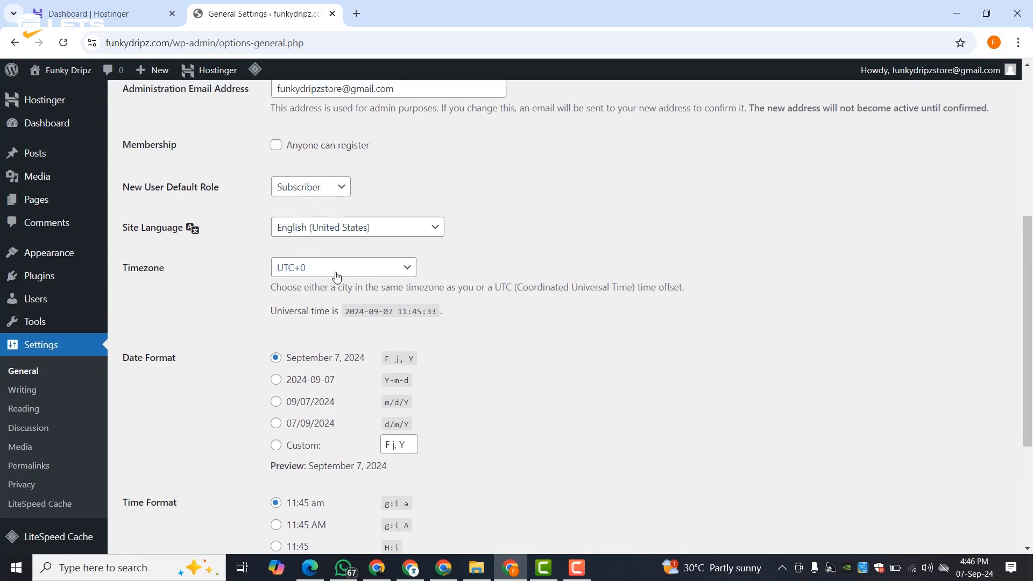
pyautogui.scroll(-3, 313, 398)
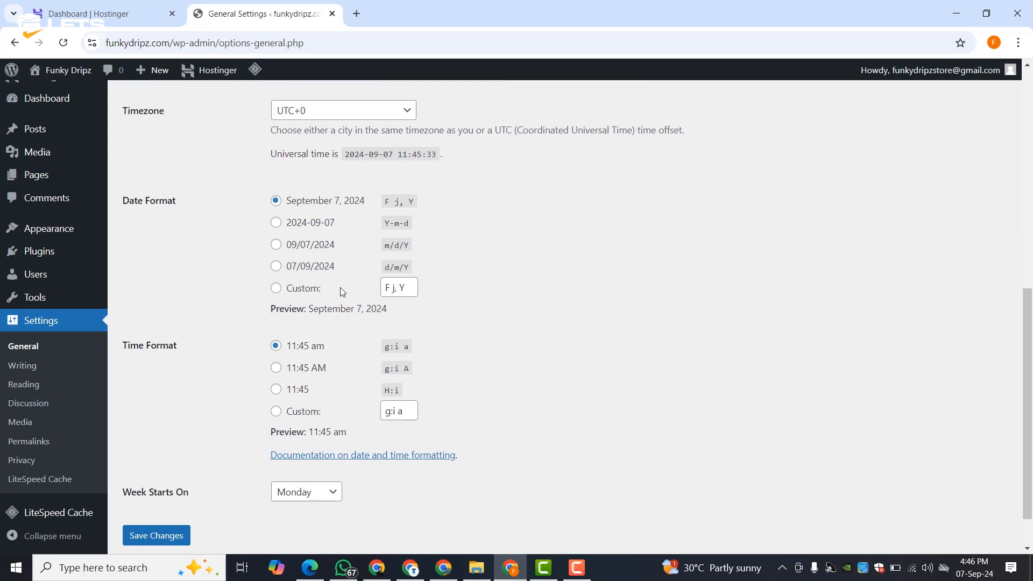
pyautogui.scroll(-1, 340, 287)
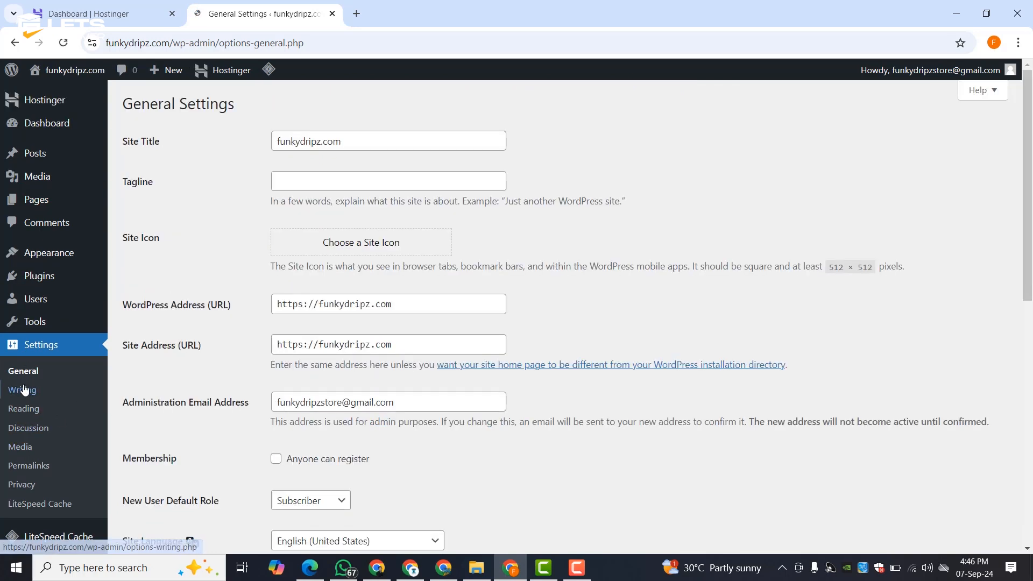
pyautogui.click(25, 390)
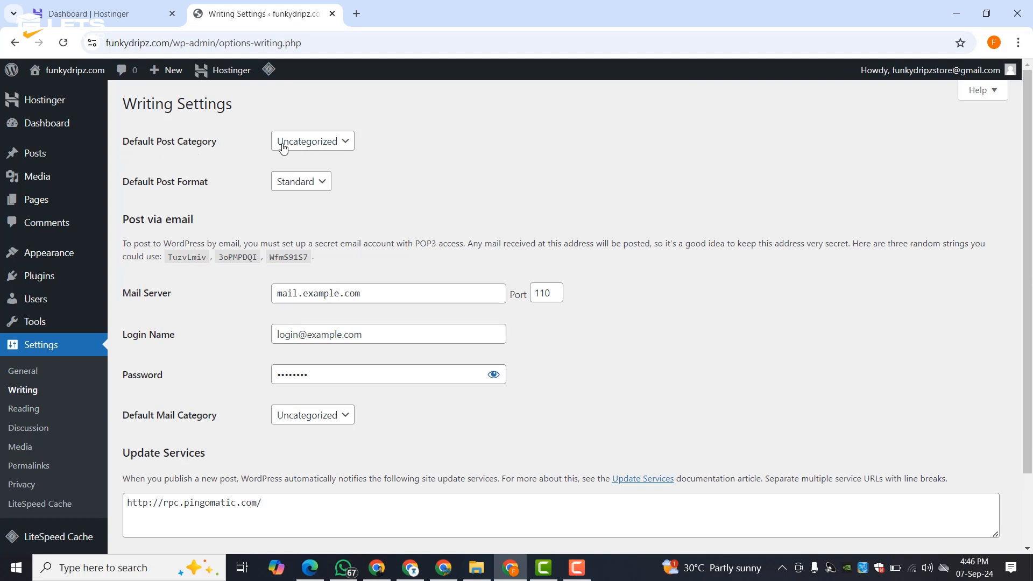
# - Check the Writing settings, keeping default category Uncategorized and post format Standard
pyautogui.click(307, 143)
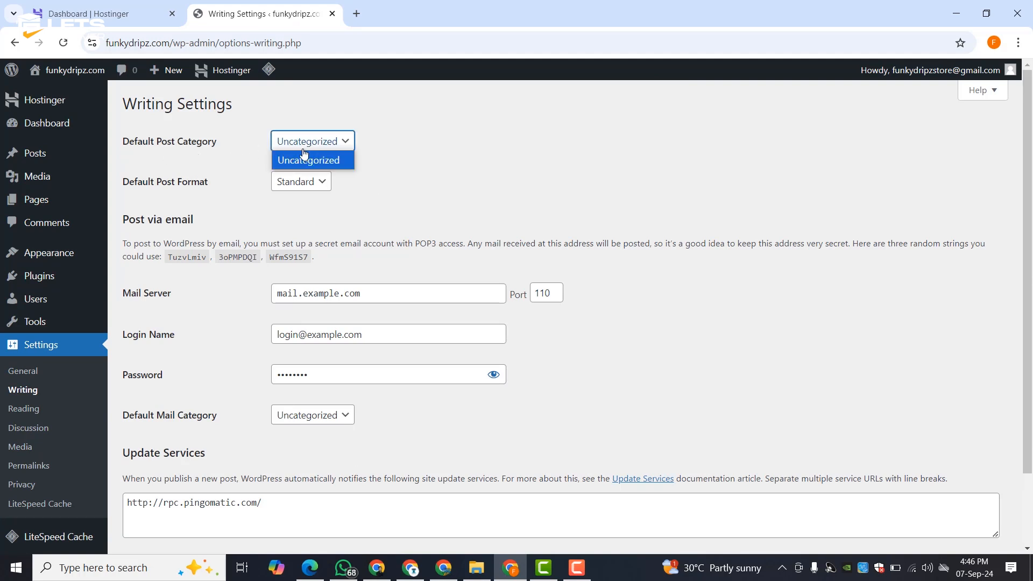
pyautogui.click(373, 140)
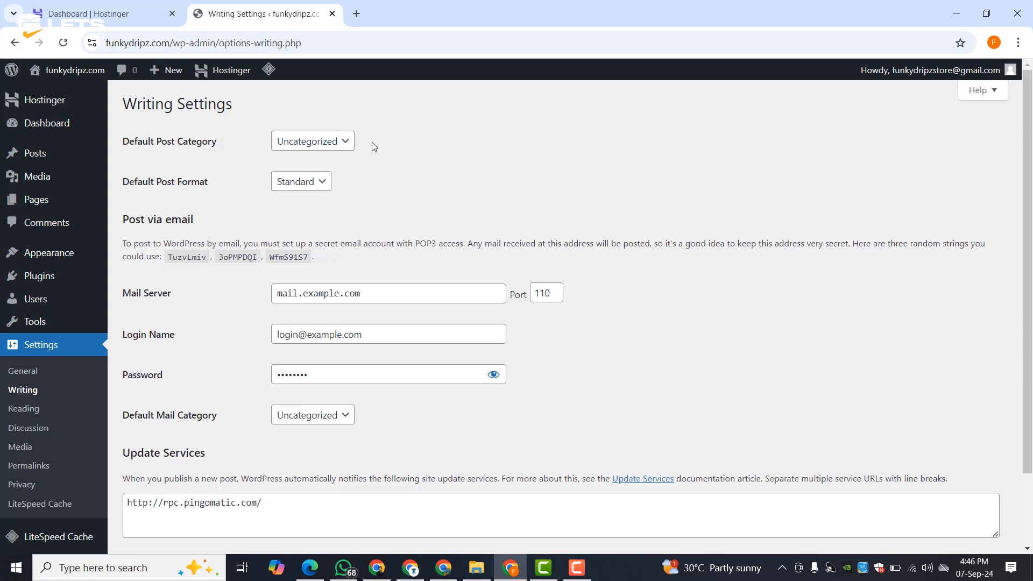
pyautogui.click(297, 182)
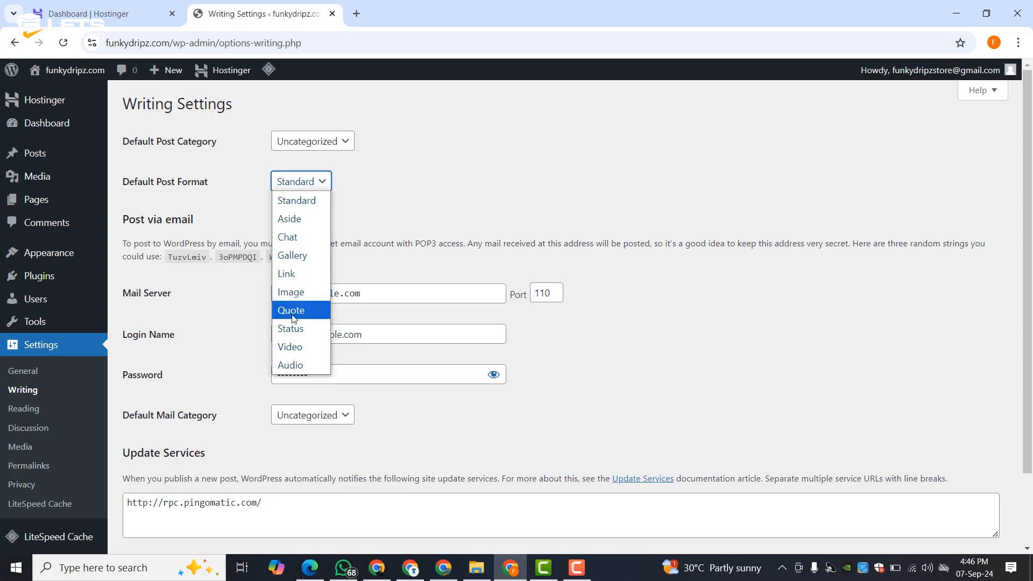
pyautogui.click(377, 180)
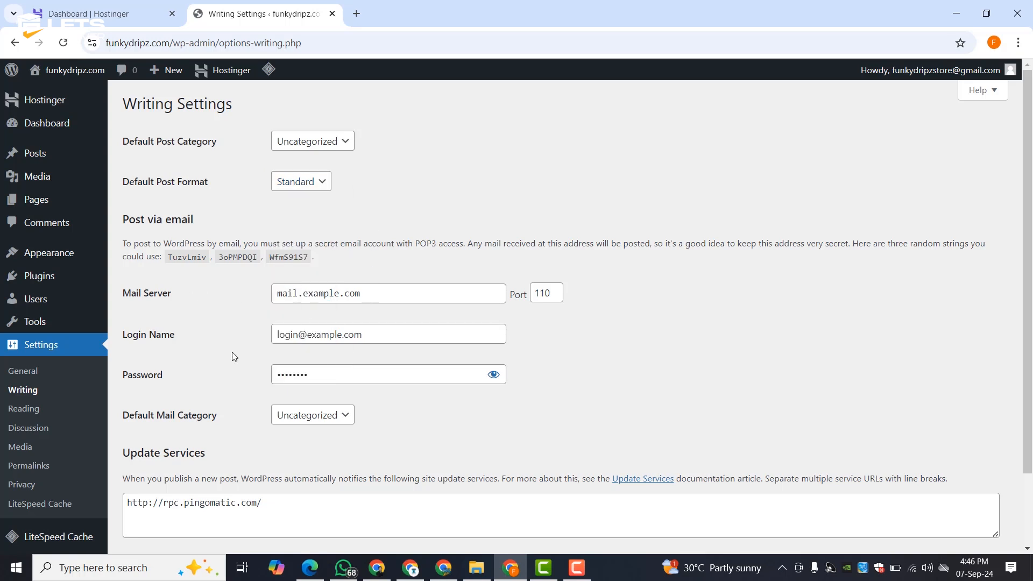
pyautogui.scroll(-2, 321, 391)
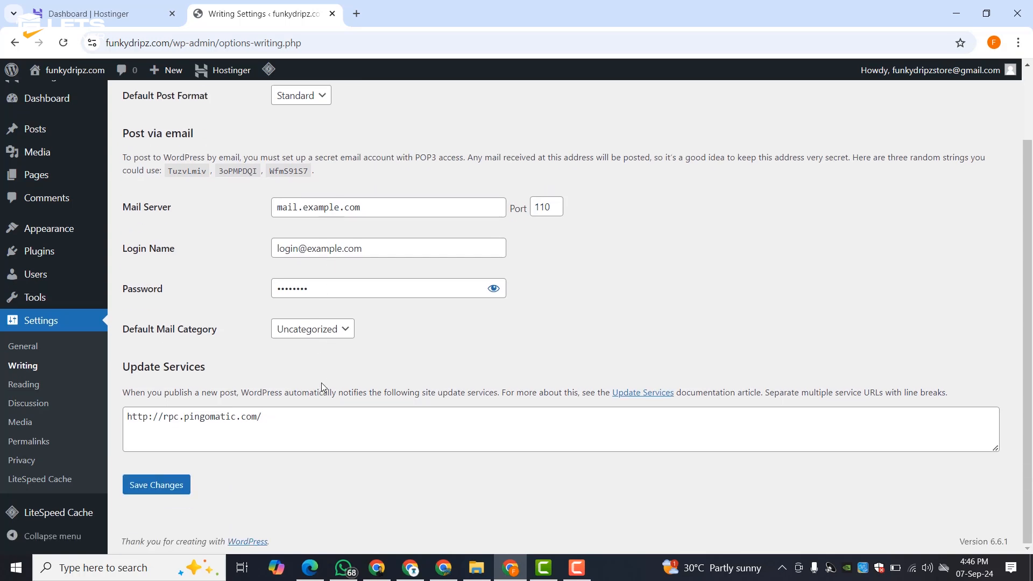
pyautogui.click(22, 385)
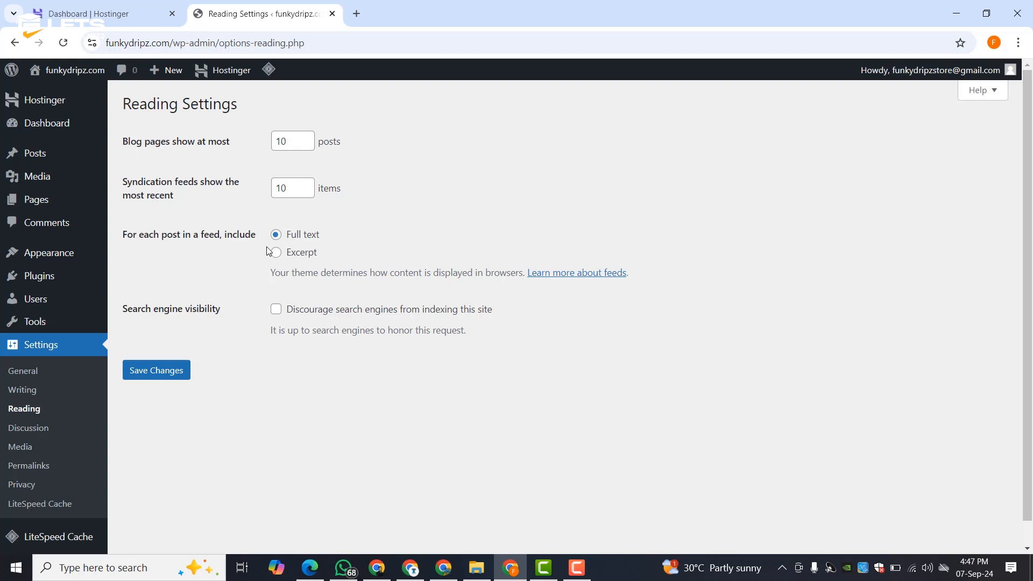
# - Review the Discussion and Media settings, confirm permalinks use Post name, then return to Pages
pyautogui.click(37, 436)
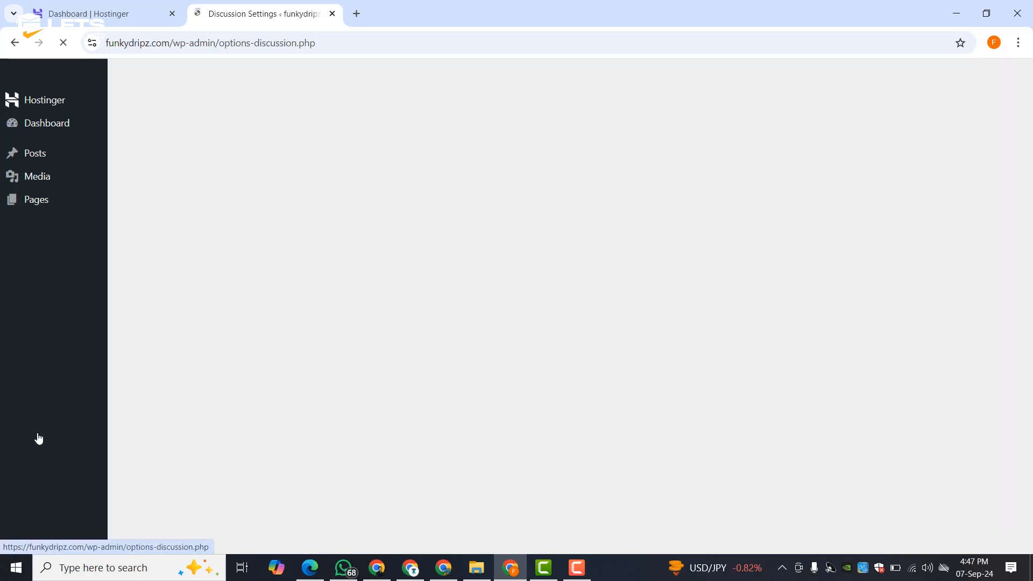
pyautogui.scroll(-8, 36, 444)
pyautogui.scroll(6, 34, 449)
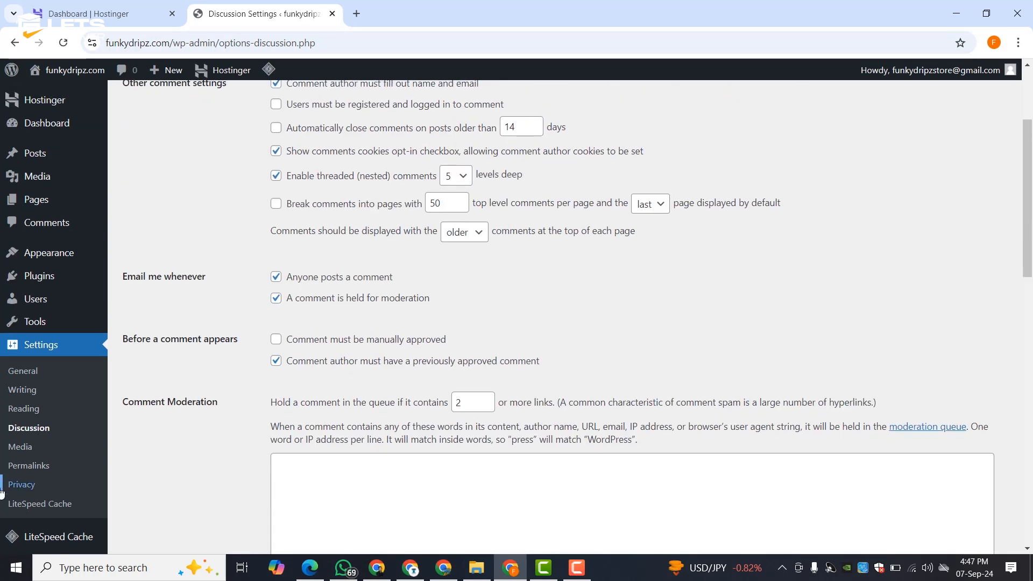
pyautogui.click(32, 450)
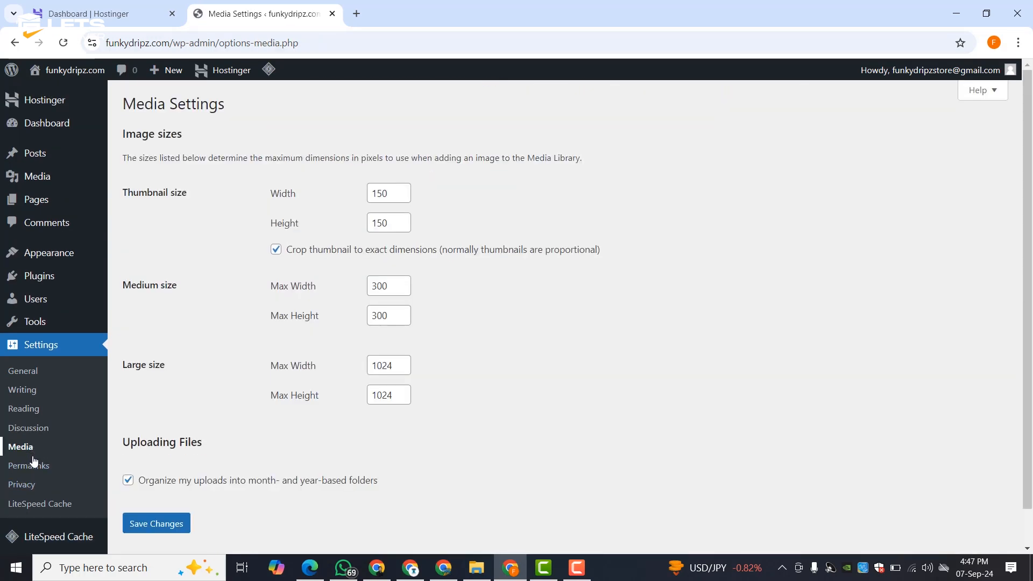
pyautogui.click(31, 466)
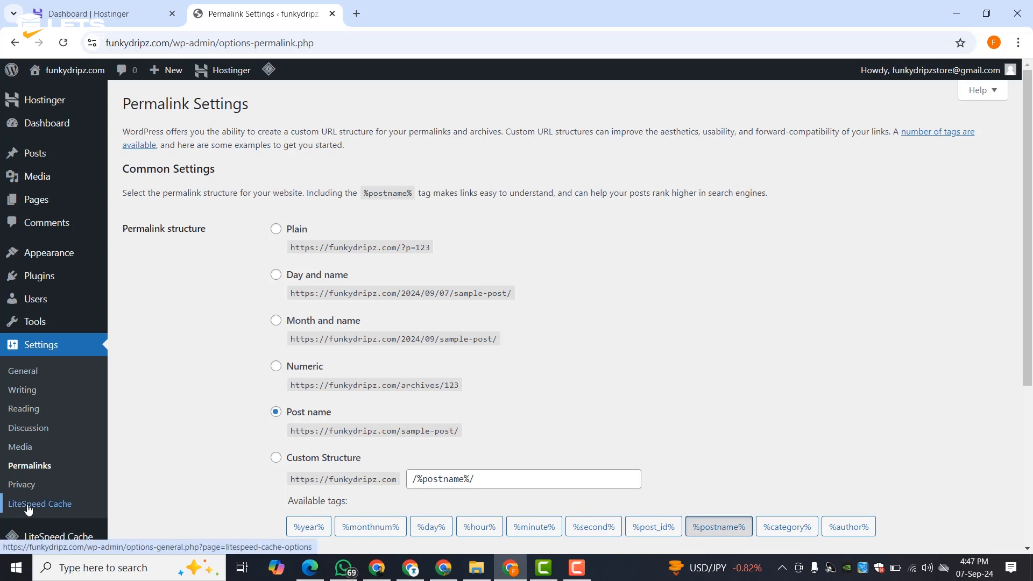
pyautogui.click(45, 201)
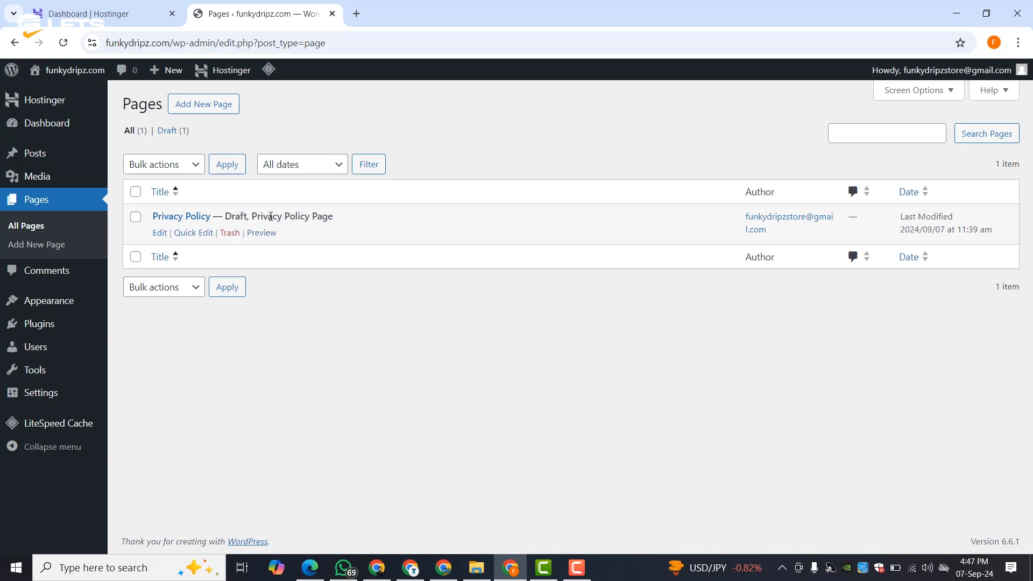
# - Create and publish a page titled 'HOME', save it again, and return to the Pages list
pyautogui.click(214, 110)
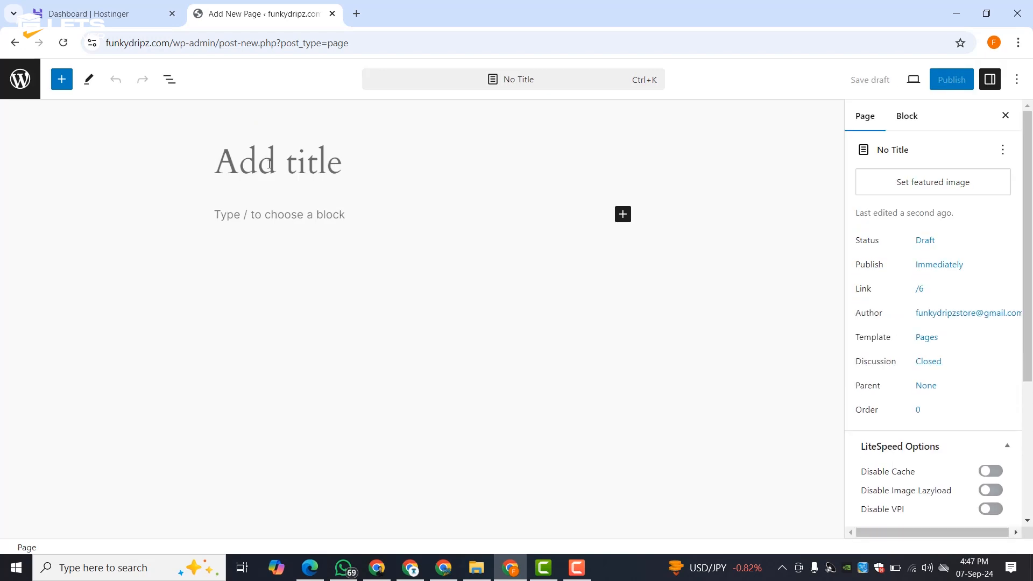
pyautogui.write('HOME')
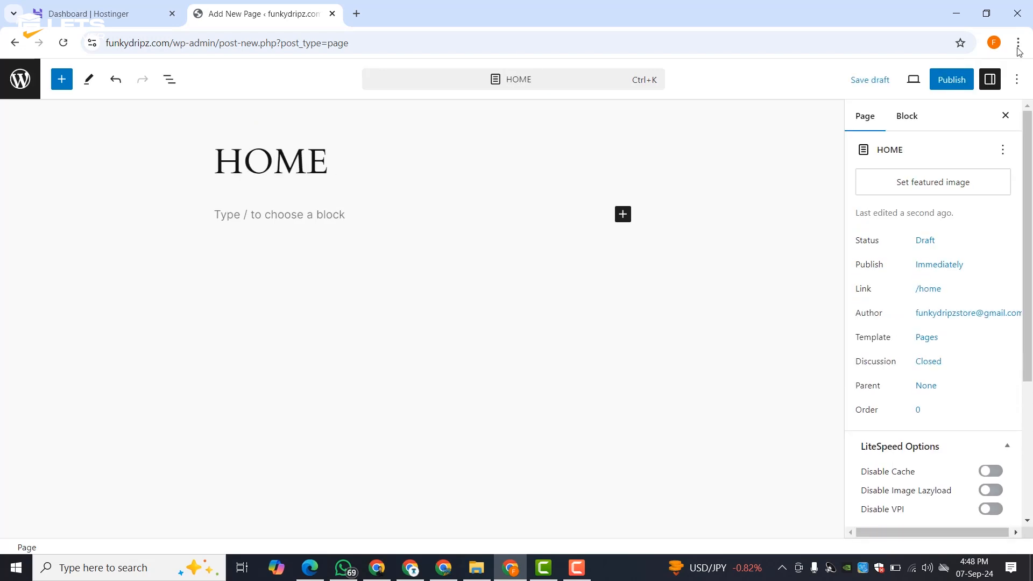
pyautogui.click(965, 90)
pyautogui.click(914, 87)
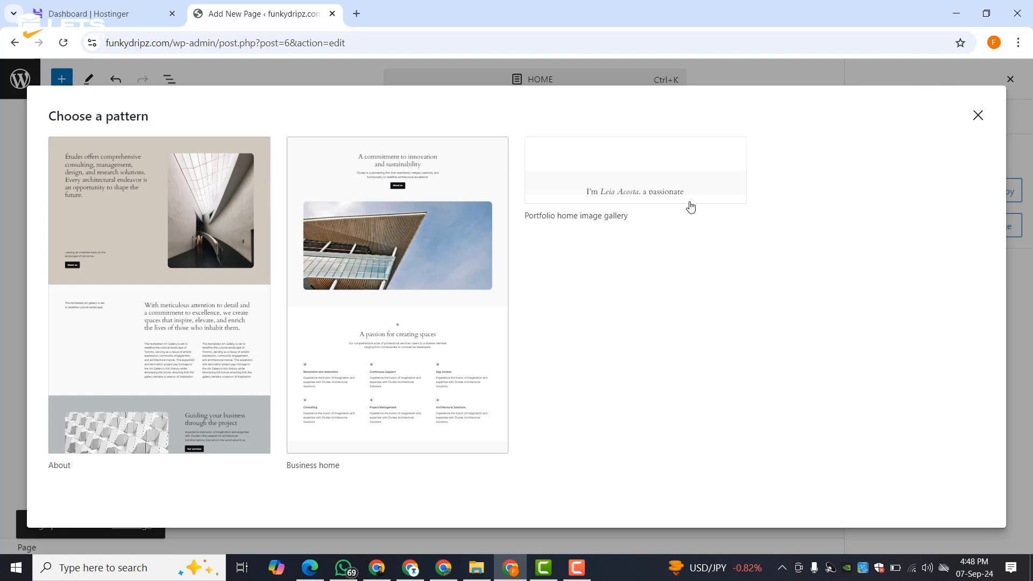
pyautogui.click(979, 116)
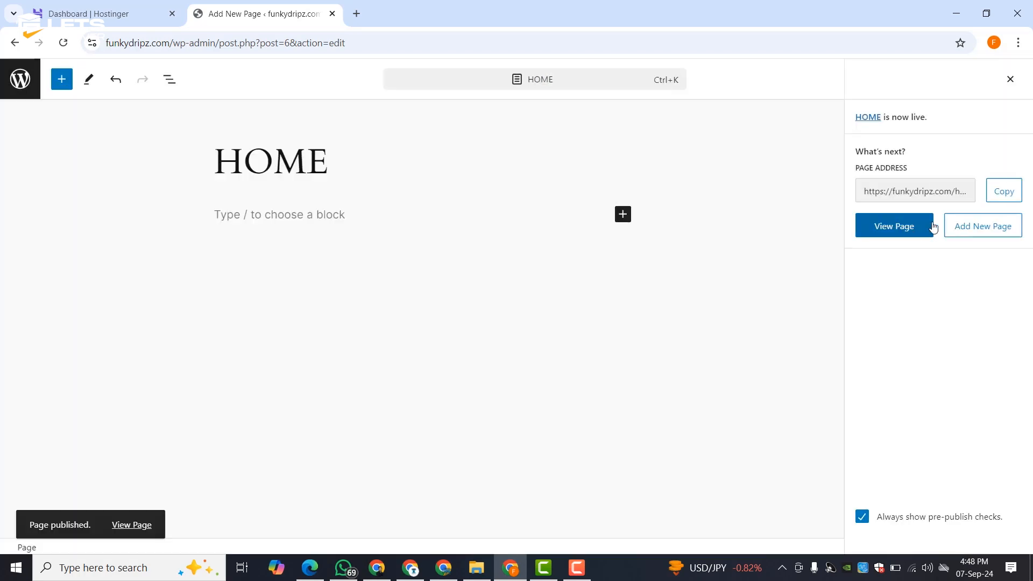
pyautogui.click(1010, 79)
pyautogui.scroll(-4, 905, 407)
pyautogui.scroll(4, 984, 276)
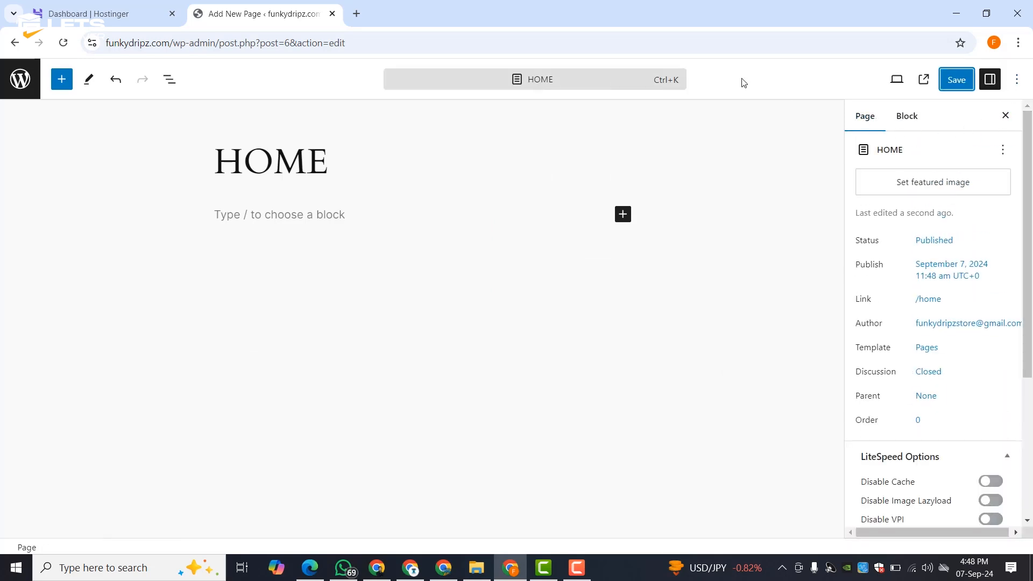
pyautogui.click(957, 79)
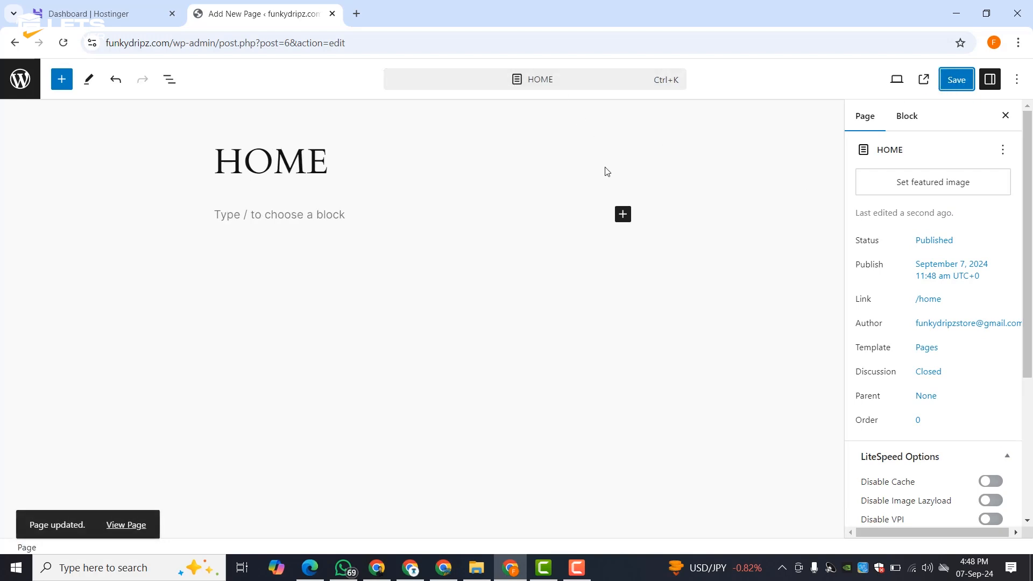
pyautogui.click(7, 44)
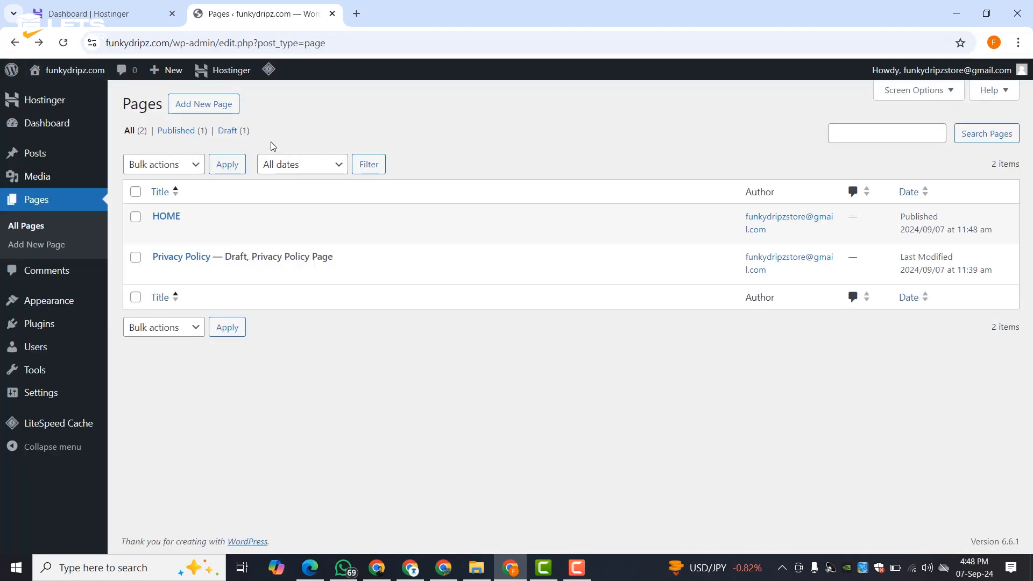
# - Create and publish a new page titled 'ABOUT'
pyautogui.click(210, 107)
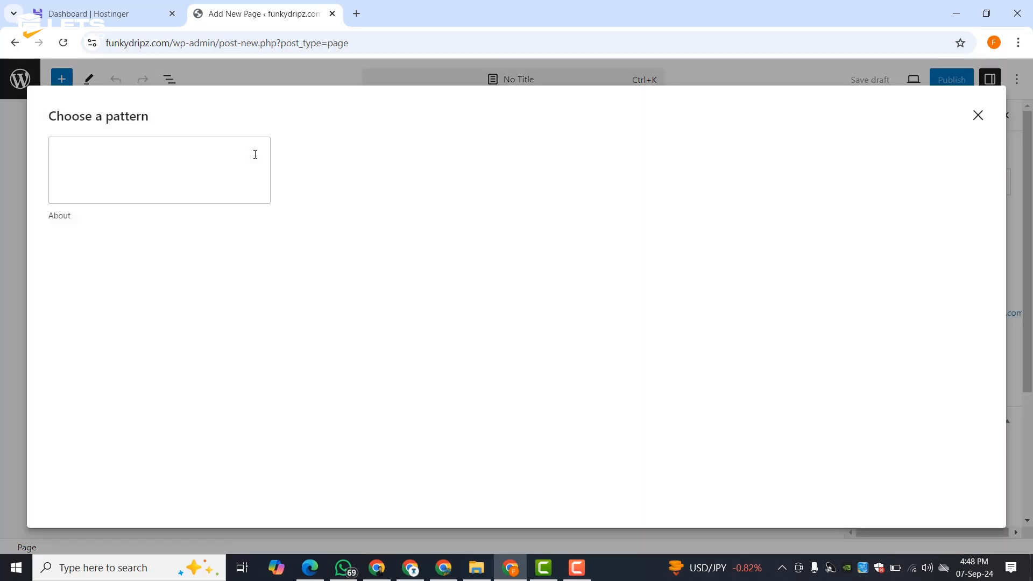
pyautogui.click(978, 115)
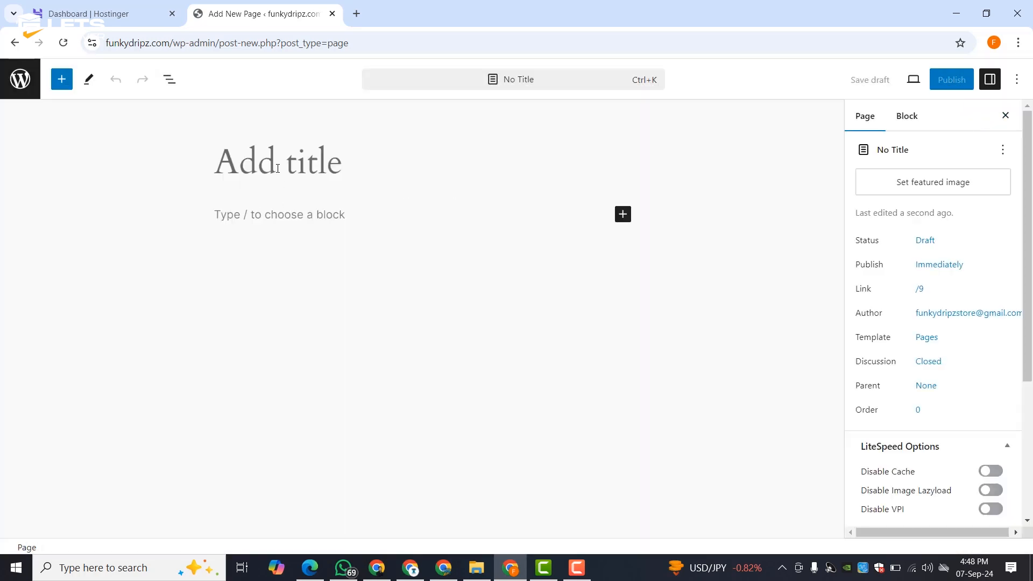
pyautogui.write('ABOUT')
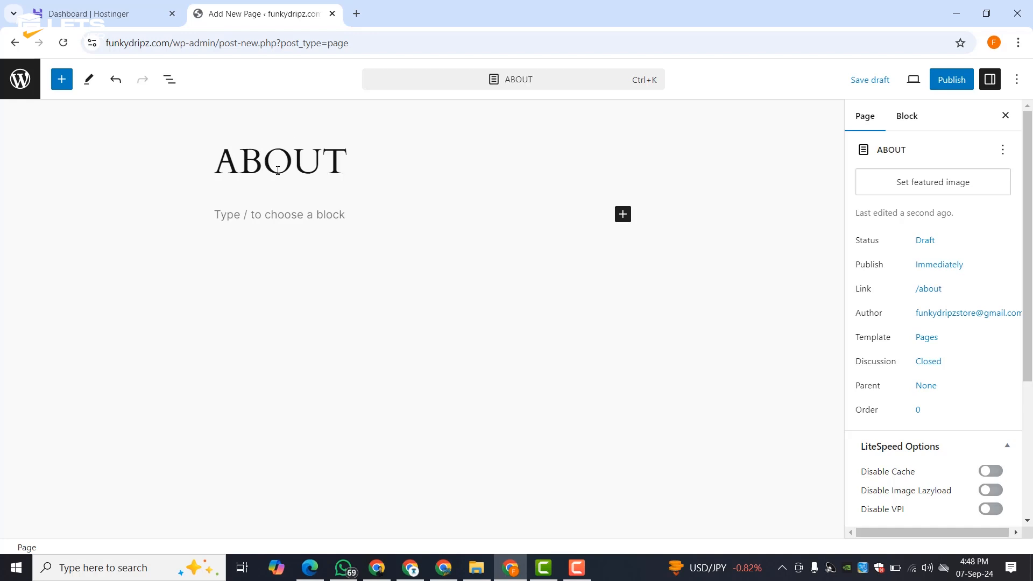
pyautogui.click(951, 79)
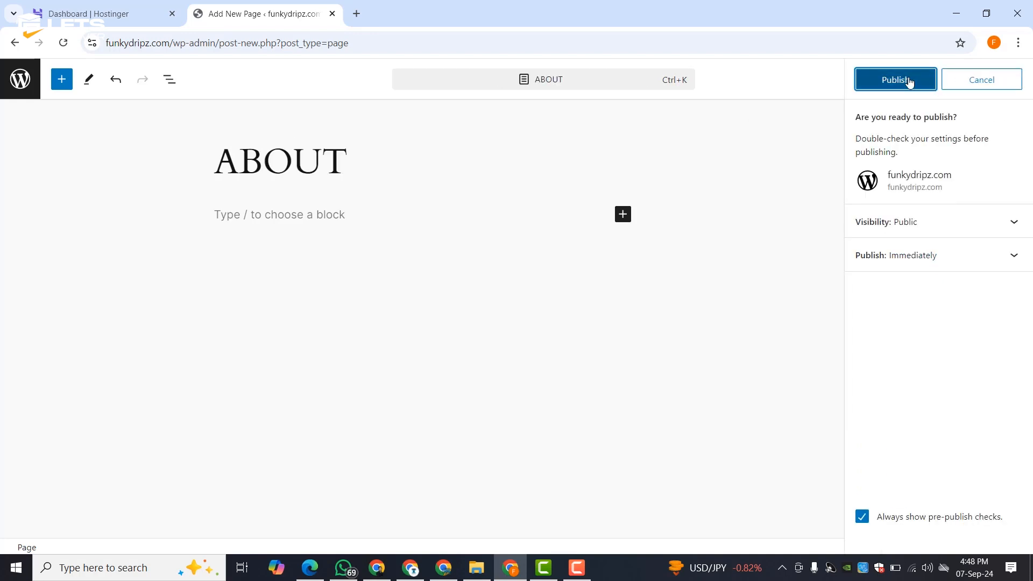
pyautogui.click(908, 81)
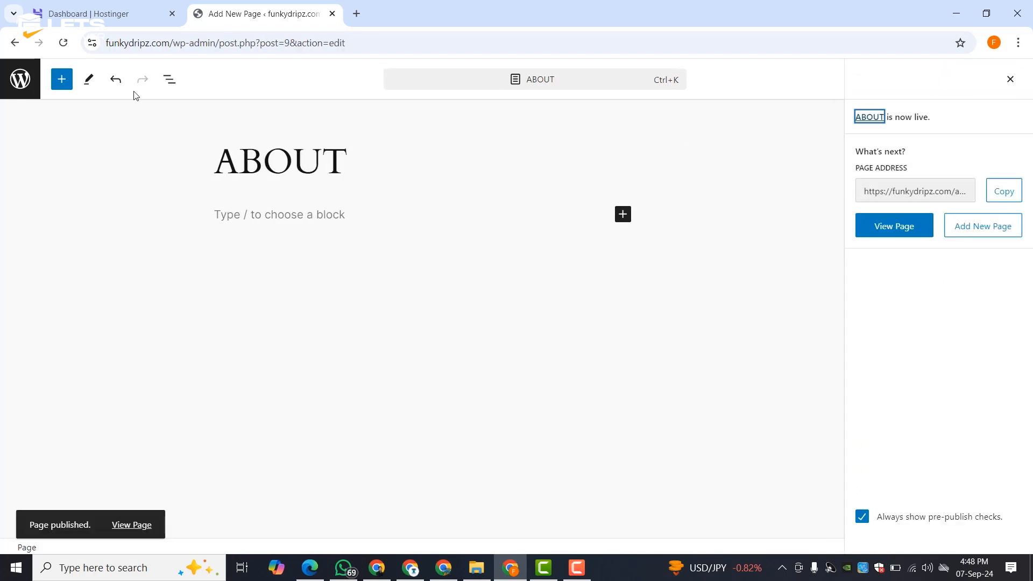
pyautogui.click(14, 43)
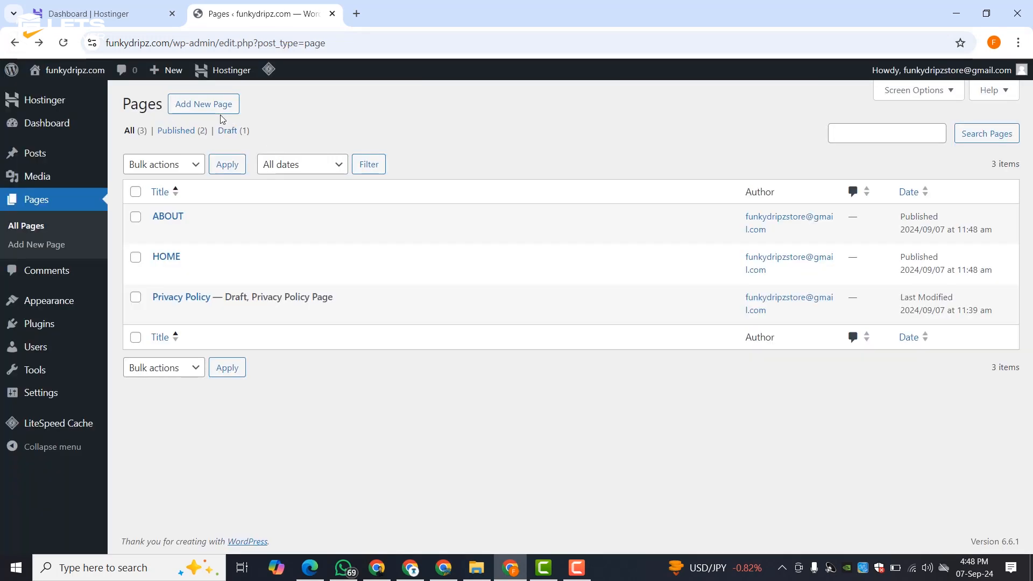
# - Create and publish a page titled 'CONTACT', then return to the Pages list
pyautogui.click(222, 104)
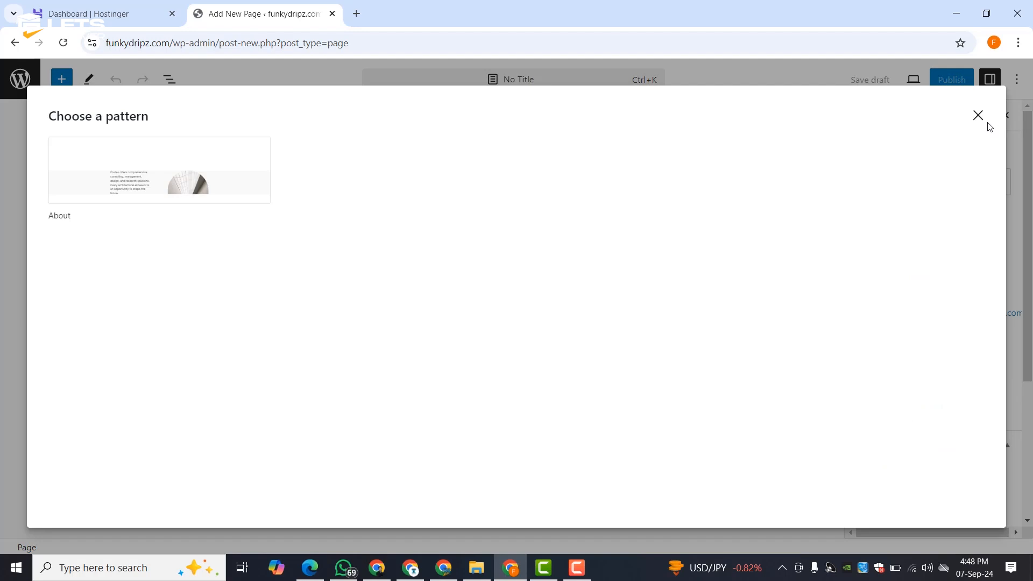
pyautogui.click(977, 115)
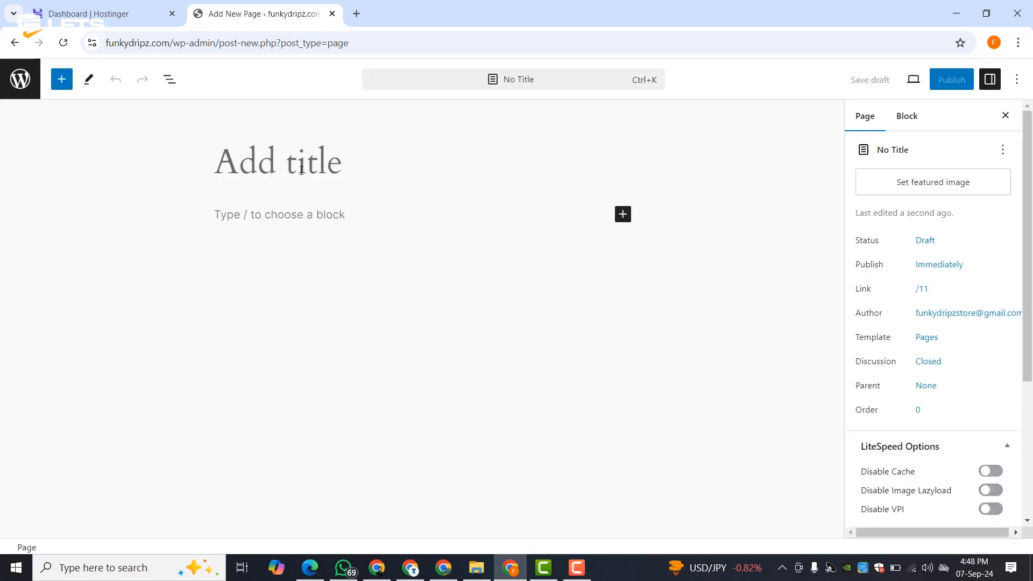
pyautogui.click(302, 170)
pyautogui.write('CONTACT')
pyautogui.click(947, 81)
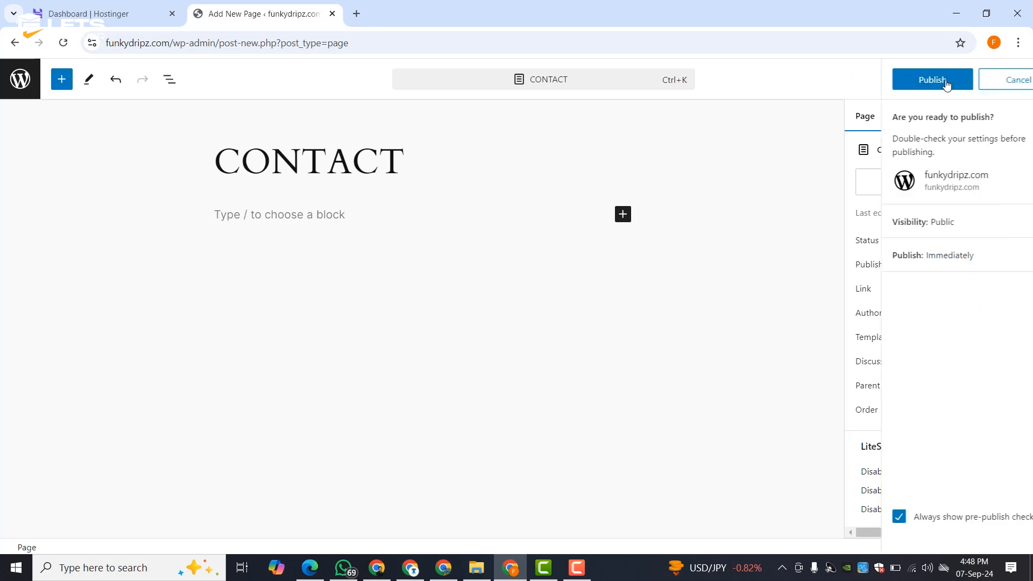
pyautogui.click(891, 80)
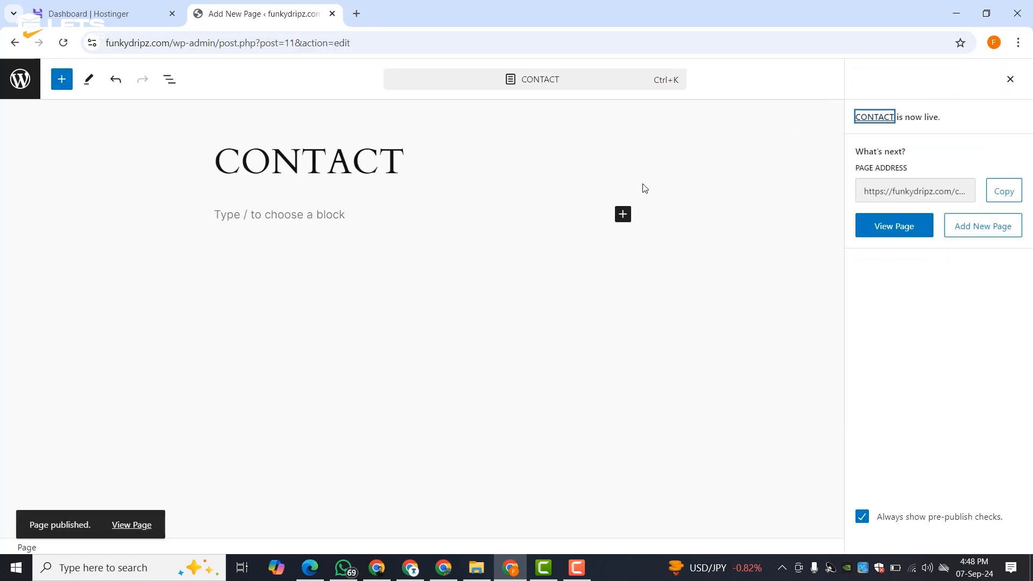
pyautogui.click(14, 44)
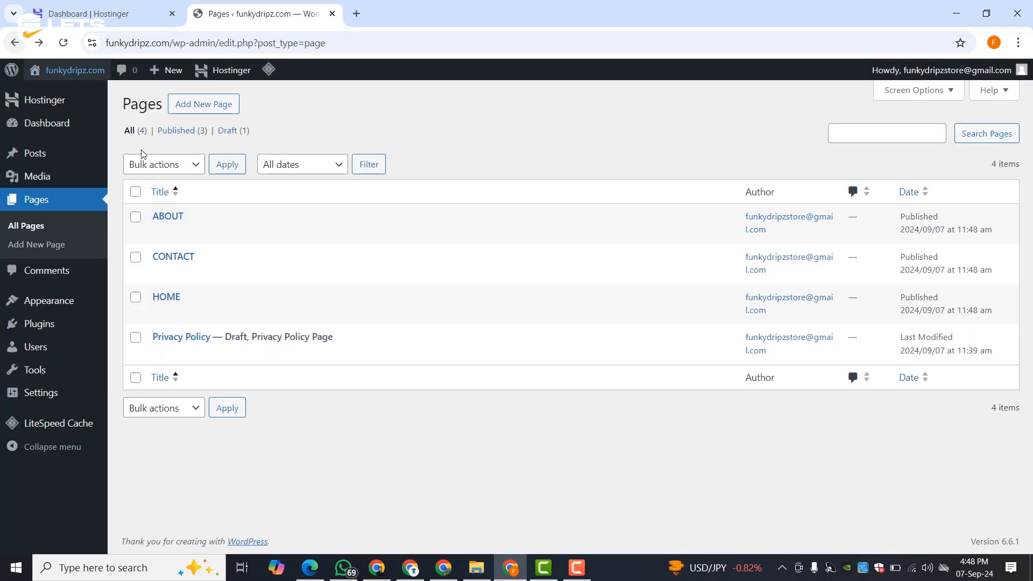
pyautogui.moveTo(181, 228)
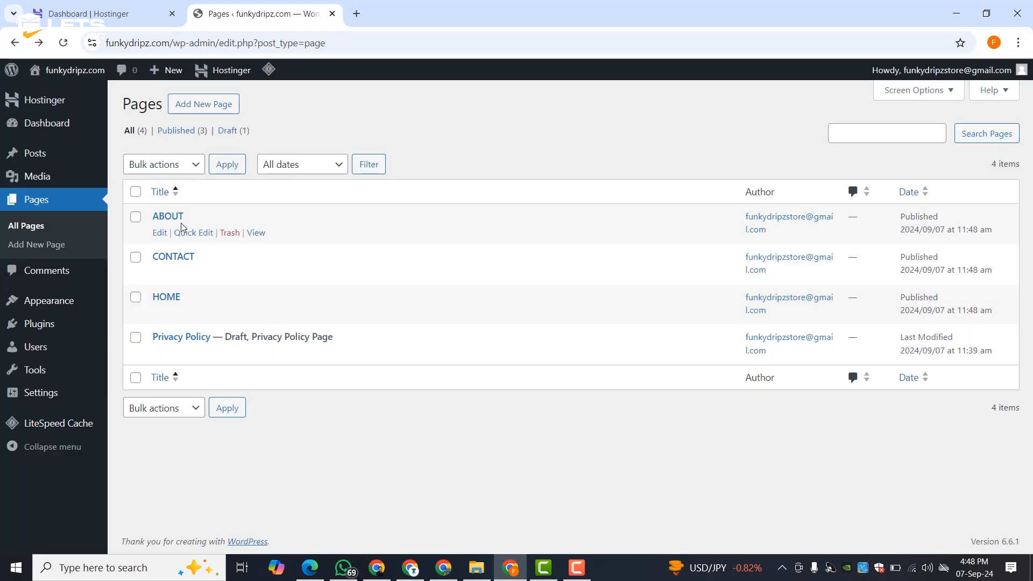
# - Go to Appearance > Themes and browse the Add New Theme library
pyautogui.moveTo(48, 312)
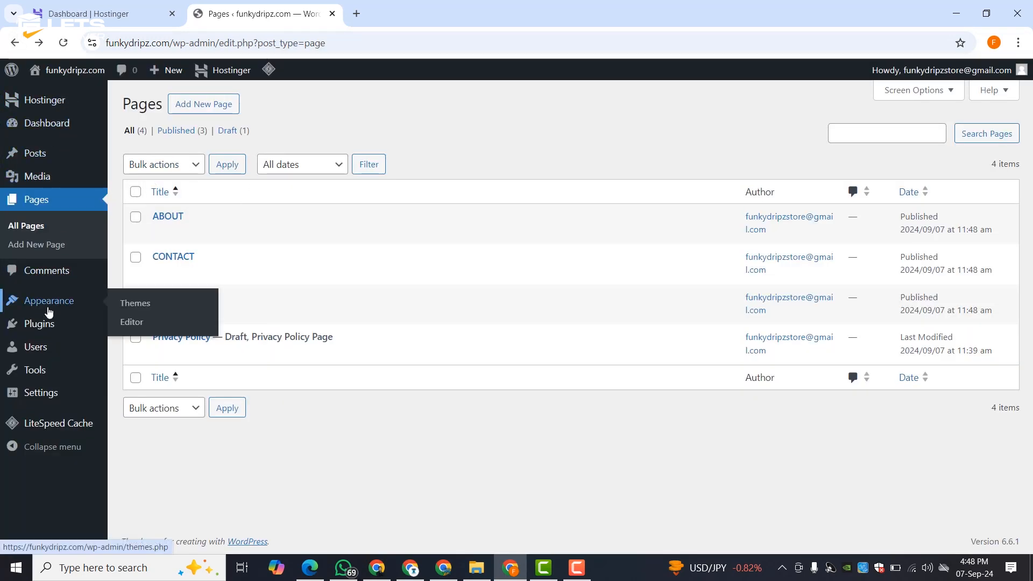
pyautogui.click(113, 303)
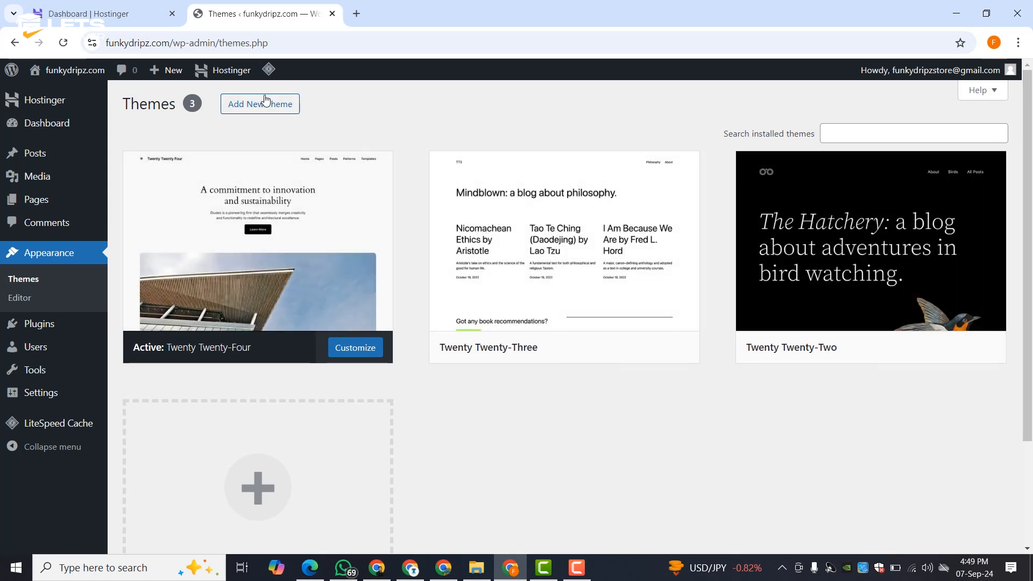
pyautogui.click(261, 103)
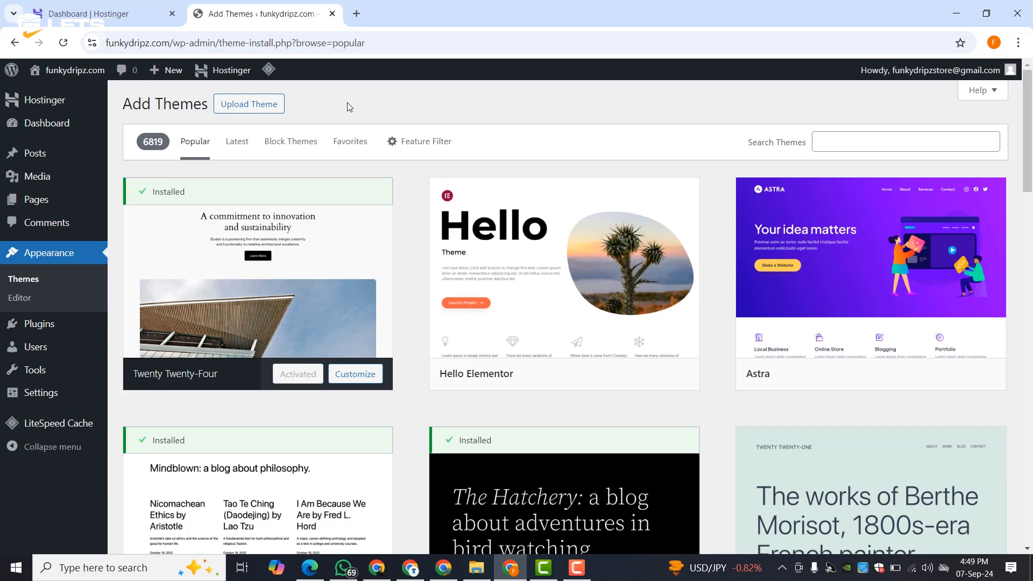
pyautogui.scroll(-15, 463, 207)
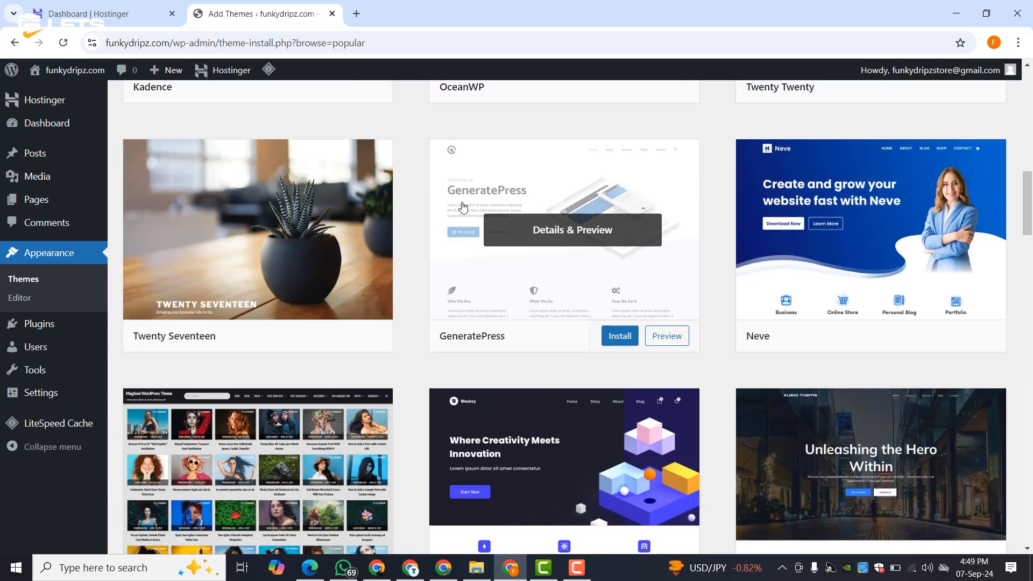
pyautogui.scroll(-7, 463, 207)
pyautogui.scroll(13, 463, 207)
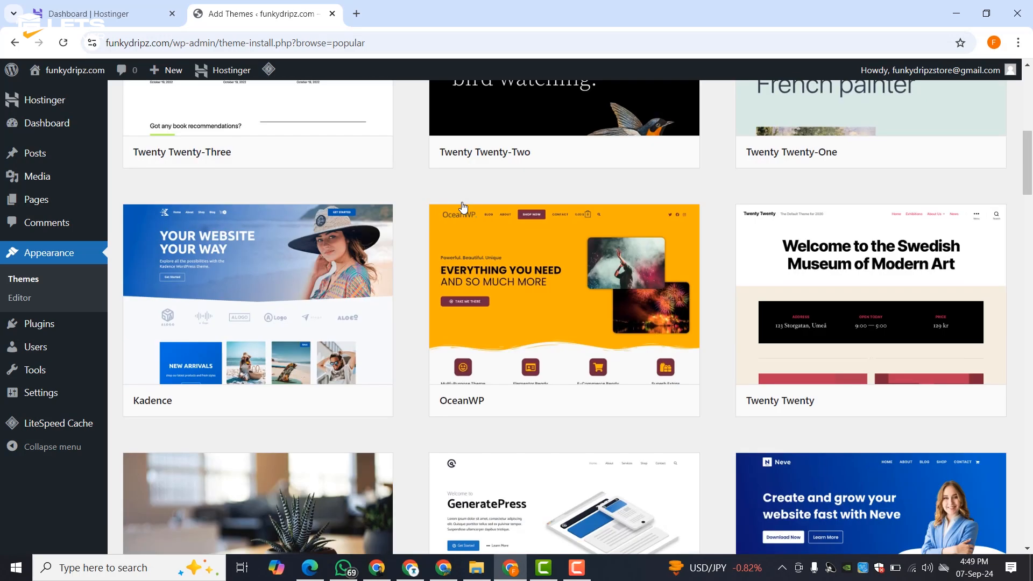
pyautogui.scroll(10, 462, 207)
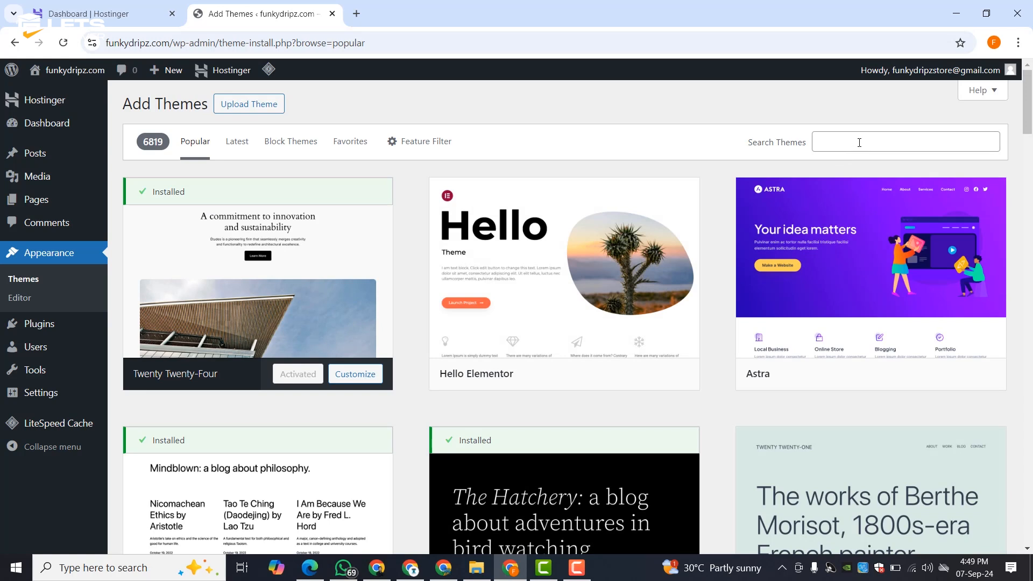
# - Search the themes for 'BEAUTY' and preview the Beauty Cosmetic Store theme
pyautogui.click(859, 143)
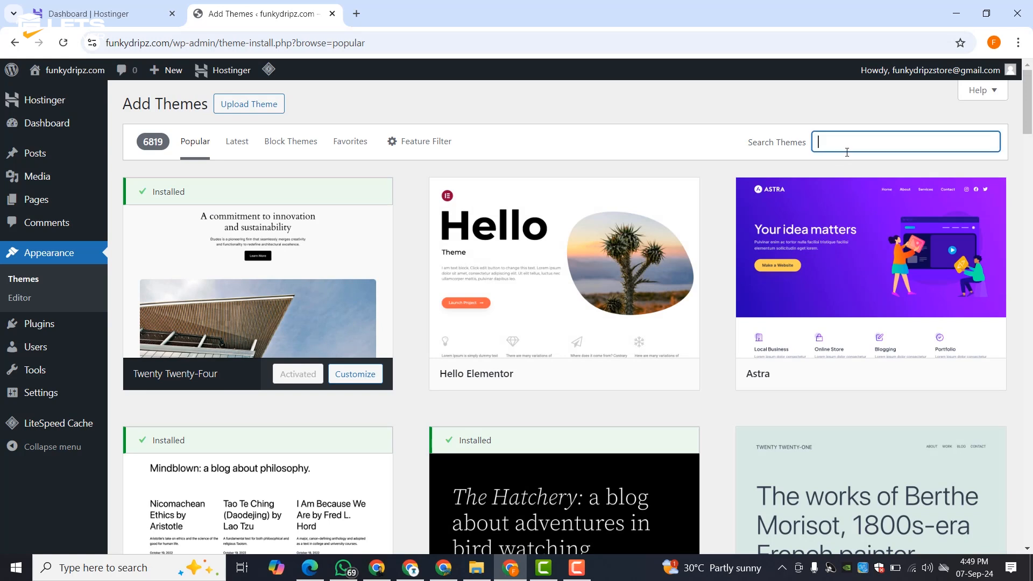
pyautogui.write('BEAUTY')
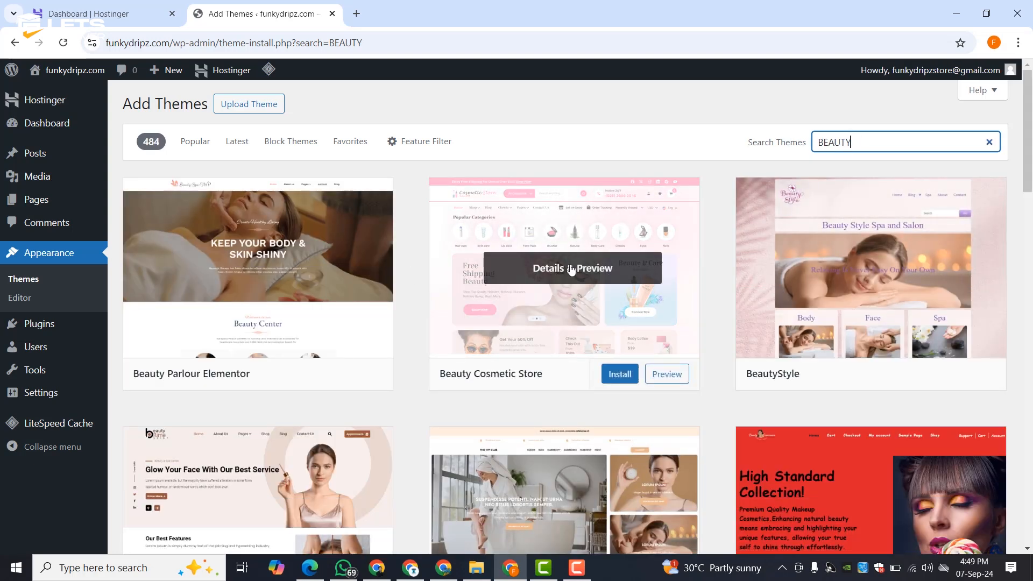
pyautogui.click(560, 273)
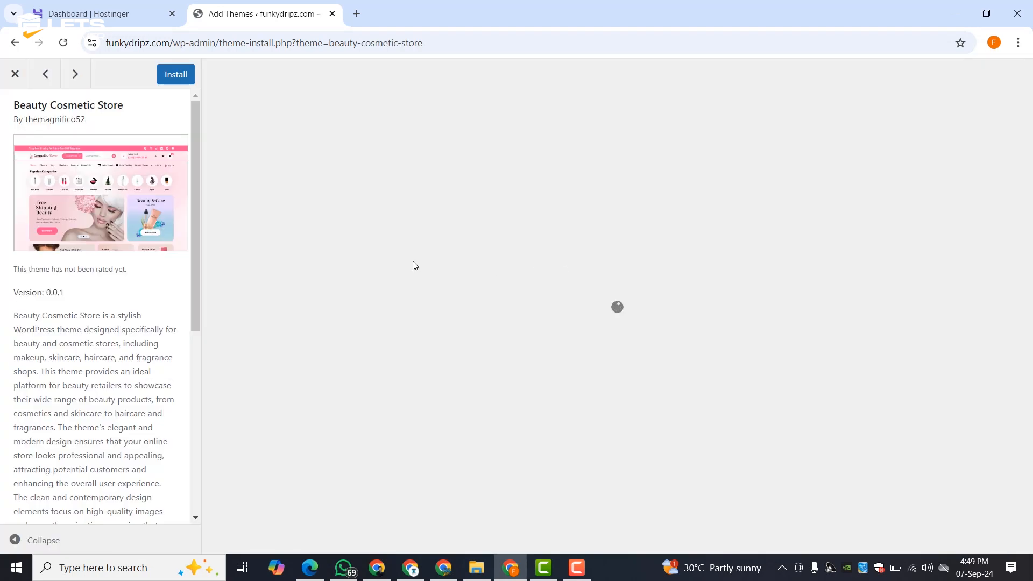
pyautogui.scroll(-6, 87, 348)
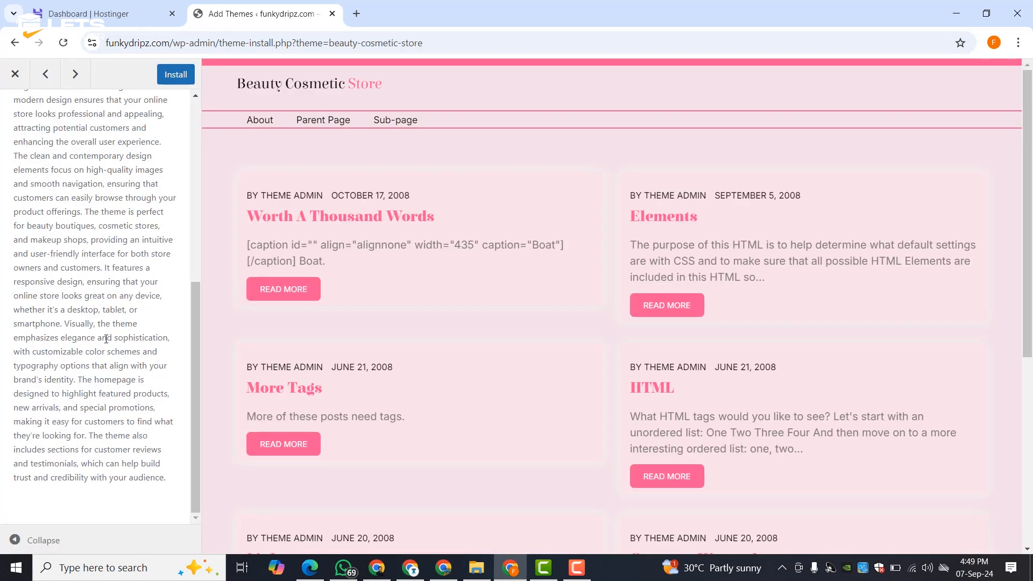
pyautogui.scroll(-5, 570, 226)
pyautogui.scroll(6, 285, 311)
pyautogui.scroll(6, 91, 210)
pyautogui.click(13, 75)
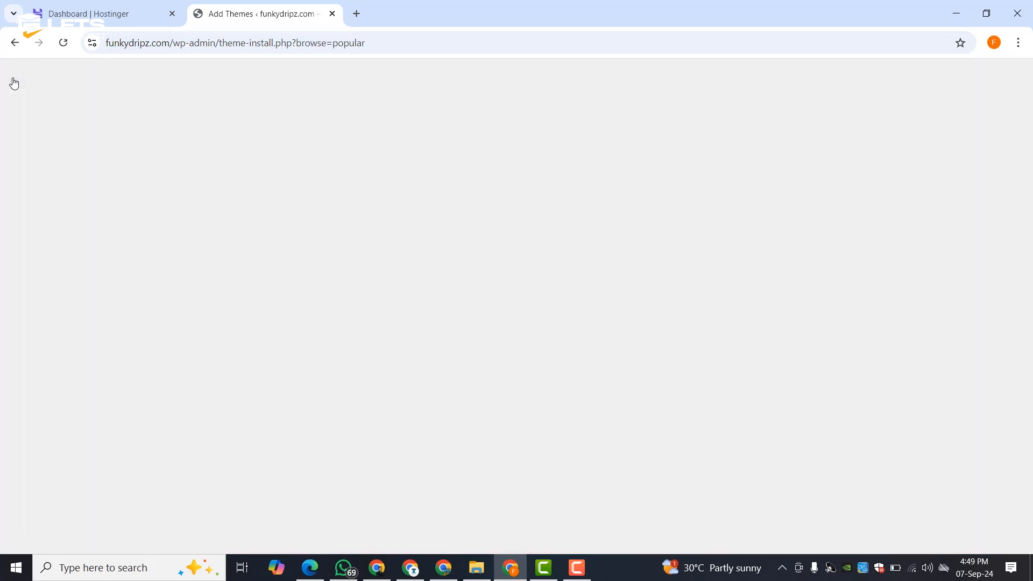
# - Scroll through the BEAUTY theme results and select the search text
pyautogui.scroll(-10, 654, 306)
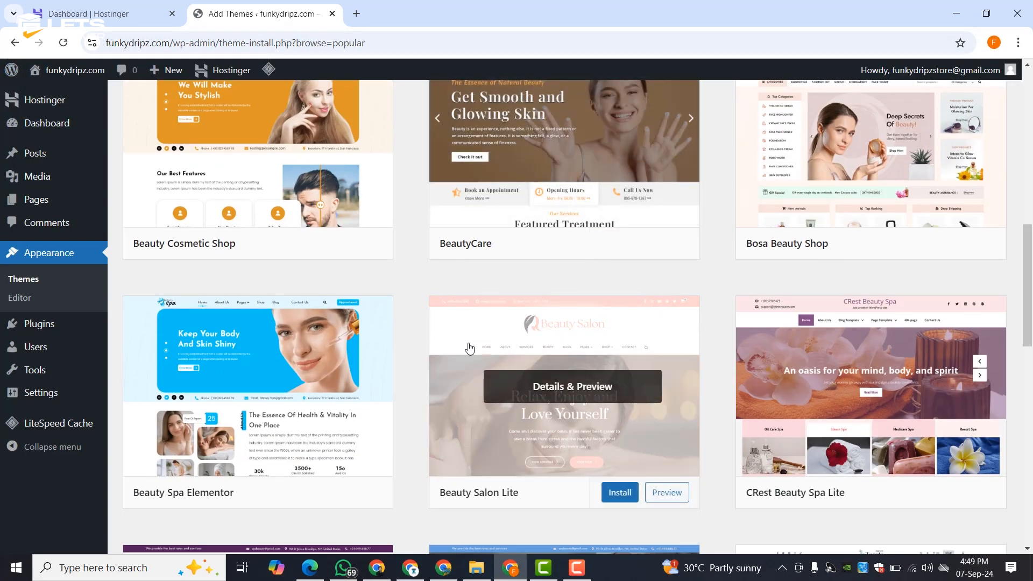
pyautogui.scroll(-1, 530, 238)
pyautogui.scroll(-5, 530, 237)
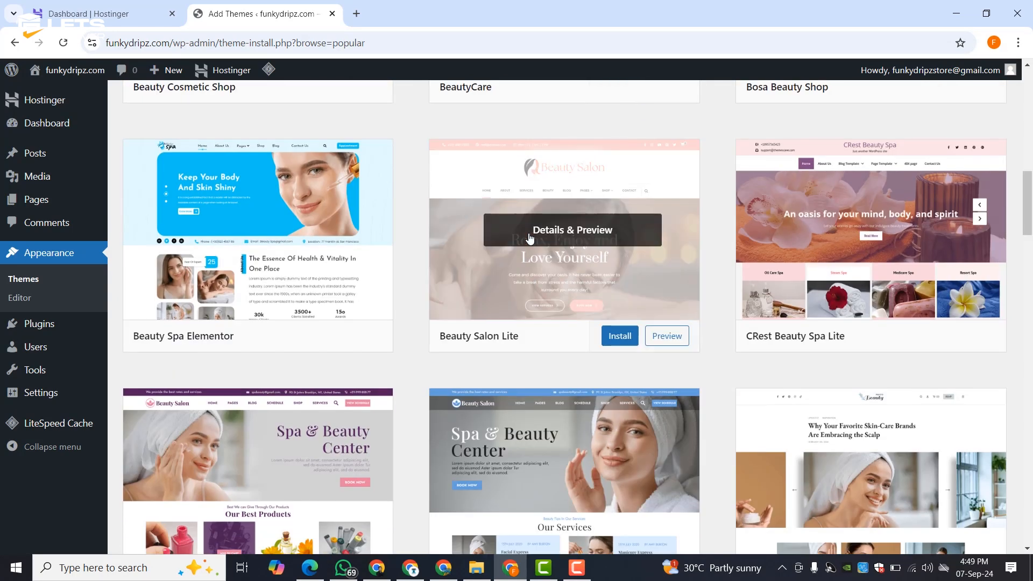
pyautogui.scroll(-4, 527, 239)
pyautogui.scroll(20, 528, 238)
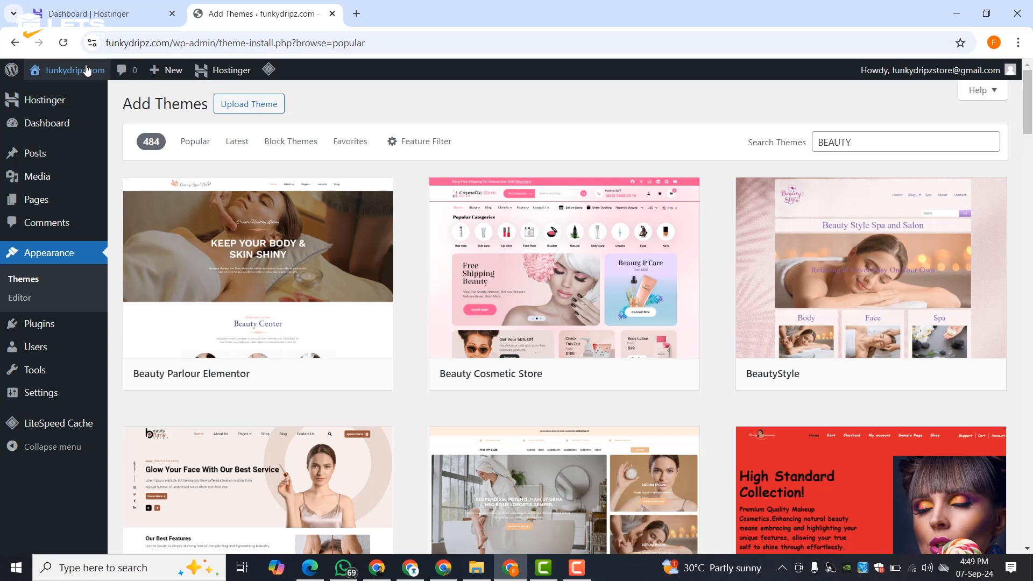
pyautogui.moveTo(856, 135); pyautogui.dragTo(777, 150)
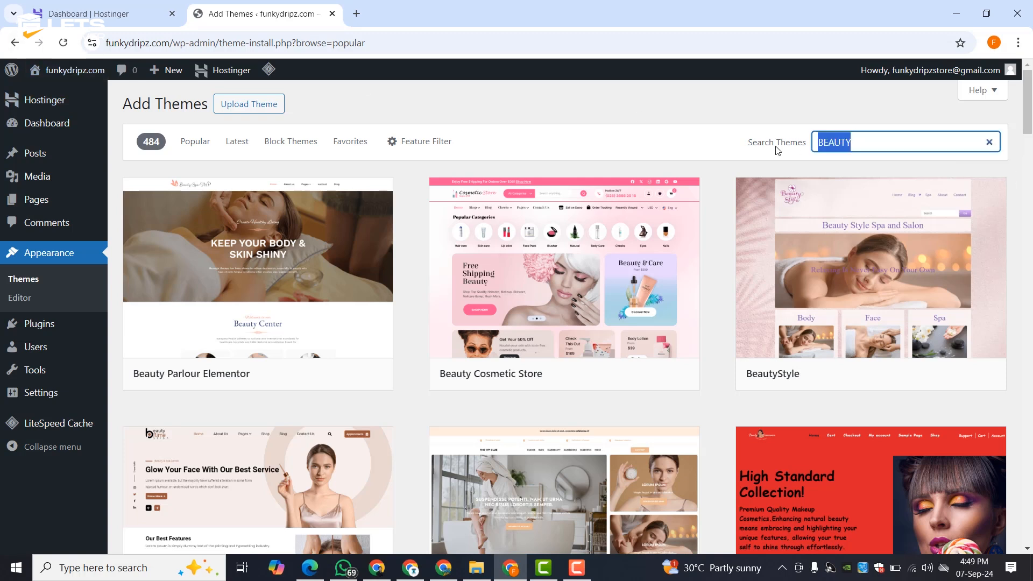
# - Search the theme library for Astra, then install and activate the Astra theme
pyautogui.click(990, 142)
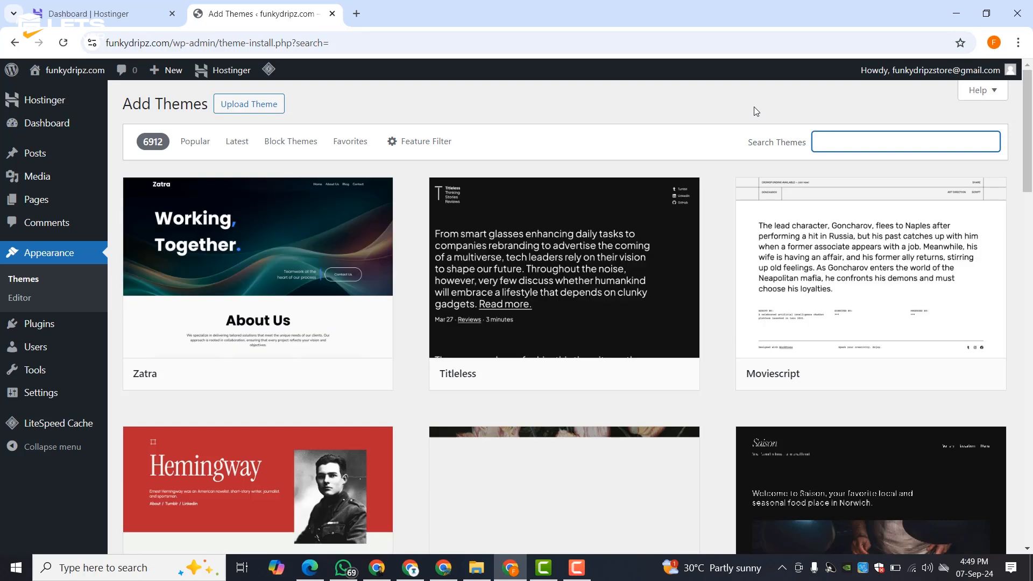
pyautogui.click(827, 143)
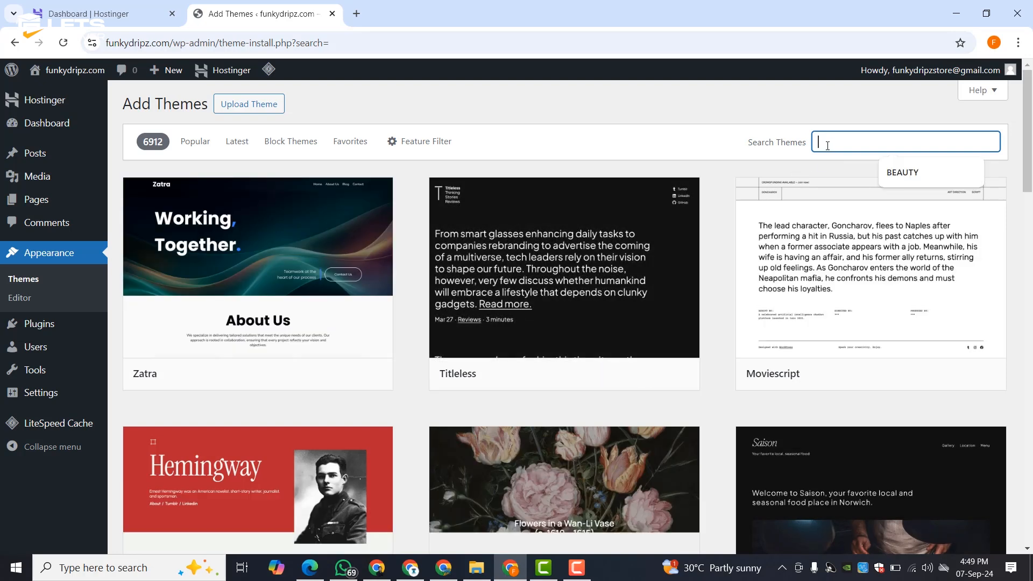
pyautogui.write('ASTRA')
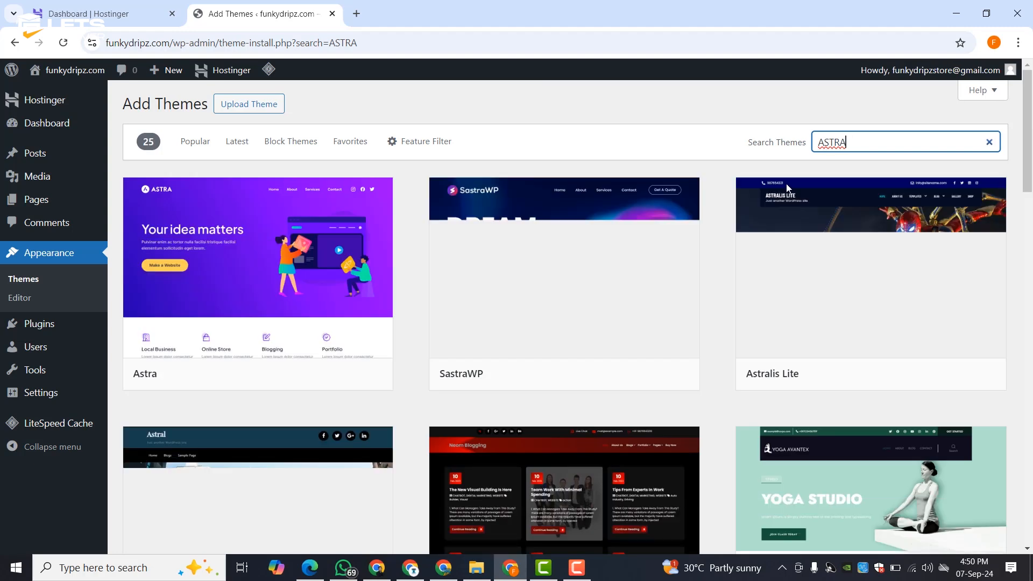
pyautogui.click(313, 376)
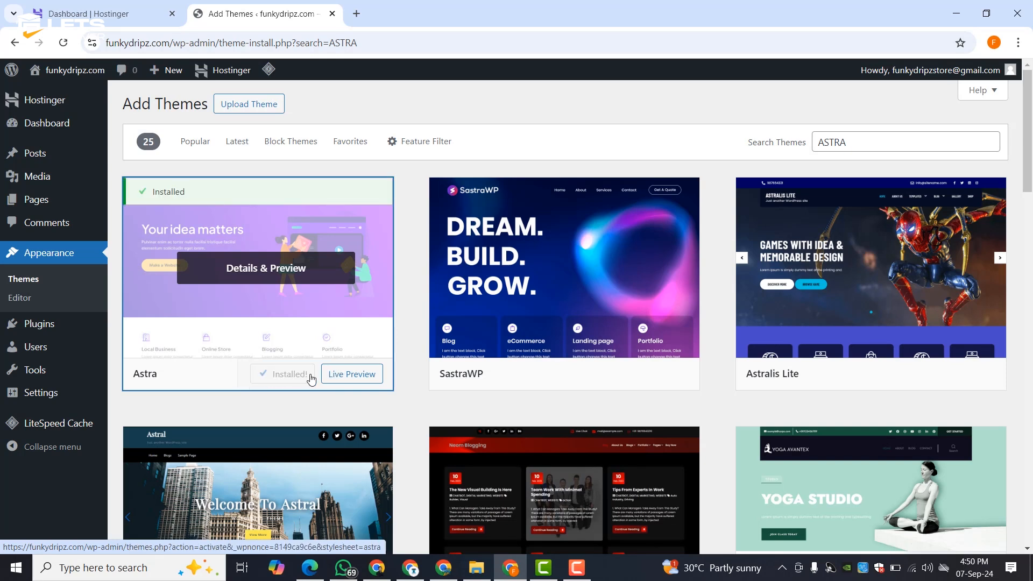
pyautogui.click(306, 375)
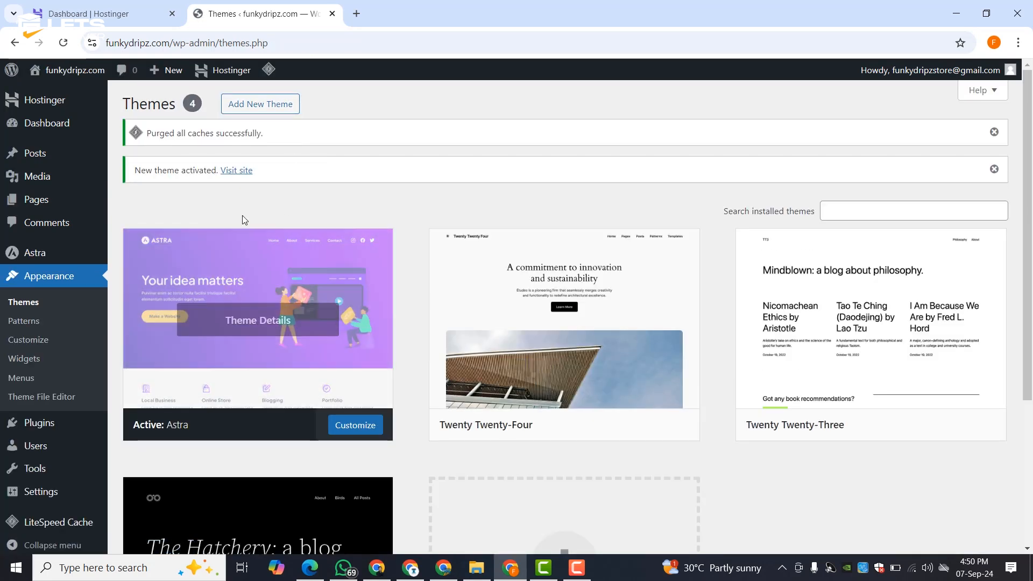
# - Visit the funkydripz.com live site to check the new Astra look
pyautogui.click(237, 171)
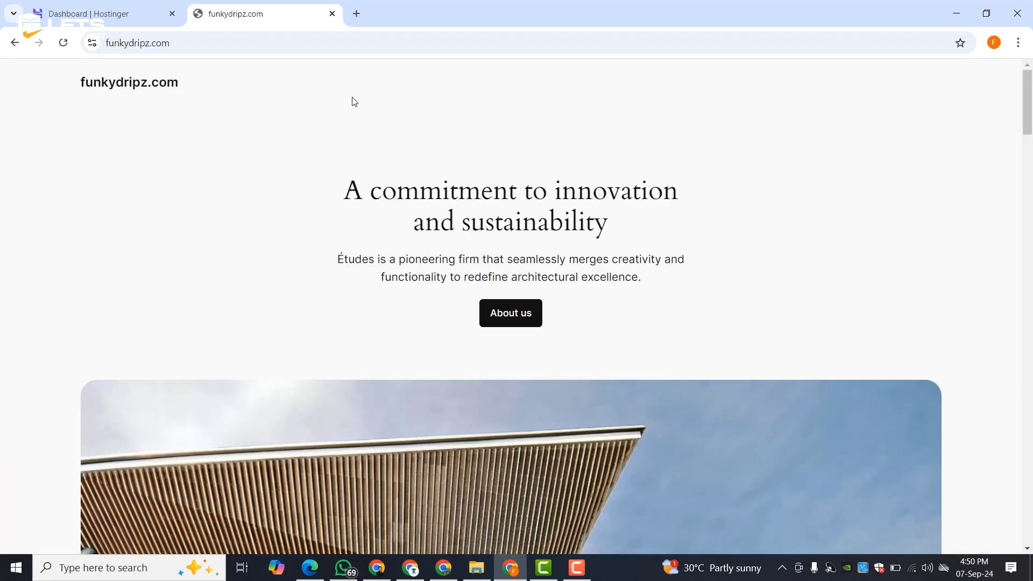
pyautogui.scroll(-20, 344, 146)
pyautogui.scroll(10, 338, 161)
pyautogui.scroll(20, 338, 161)
# - View the HOME page in a new tab, then switch back to the admin Pages list
pyautogui.click(11, 42)
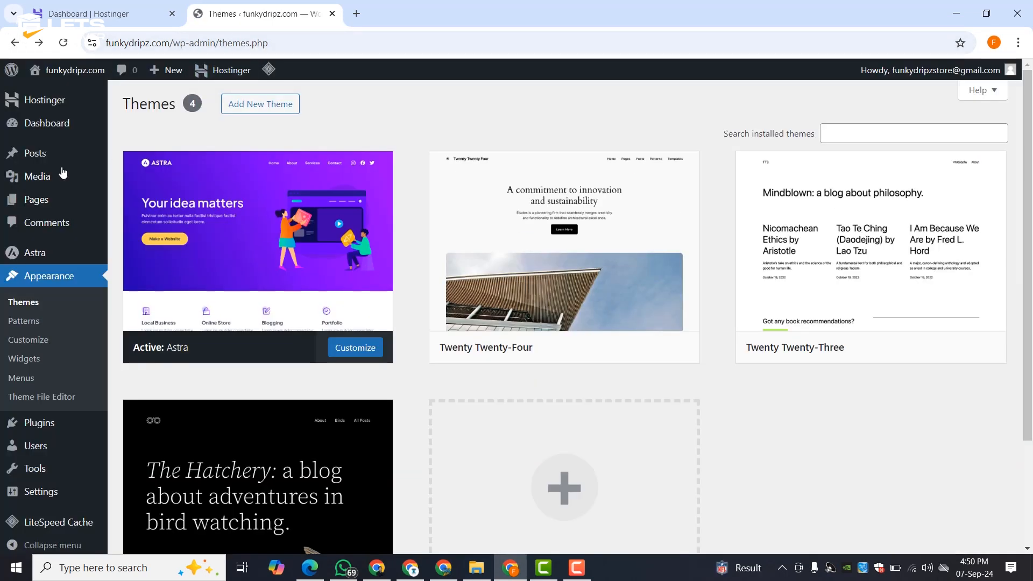
pyautogui.click(44, 202)
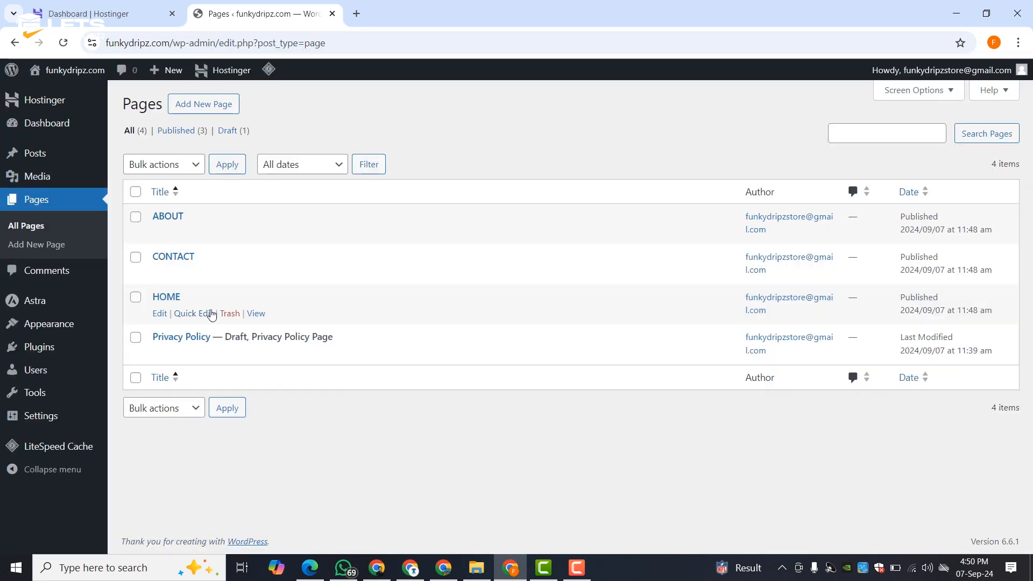
pyautogui.click(256, 315)
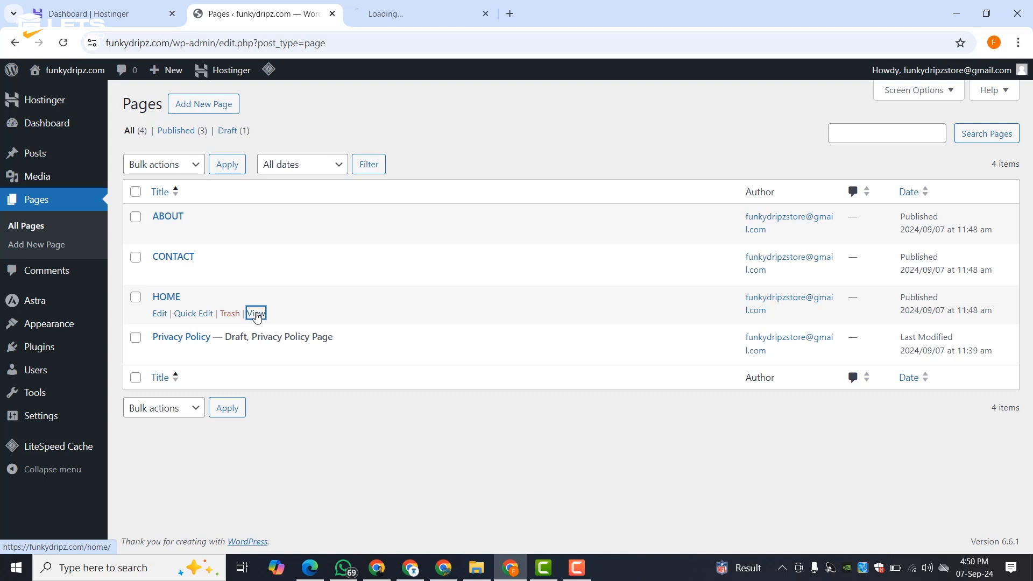
pyautogui.click(392, 11)
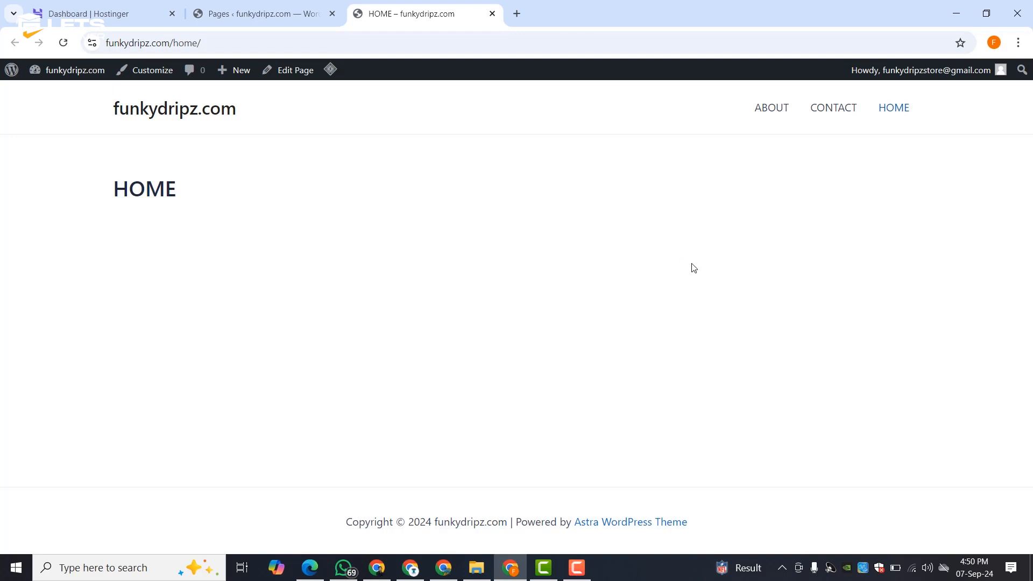
pyautogui.click(276, 9)
pyautogui.moveTo(55, 335)
pyautogui.moveTo(48, 352)
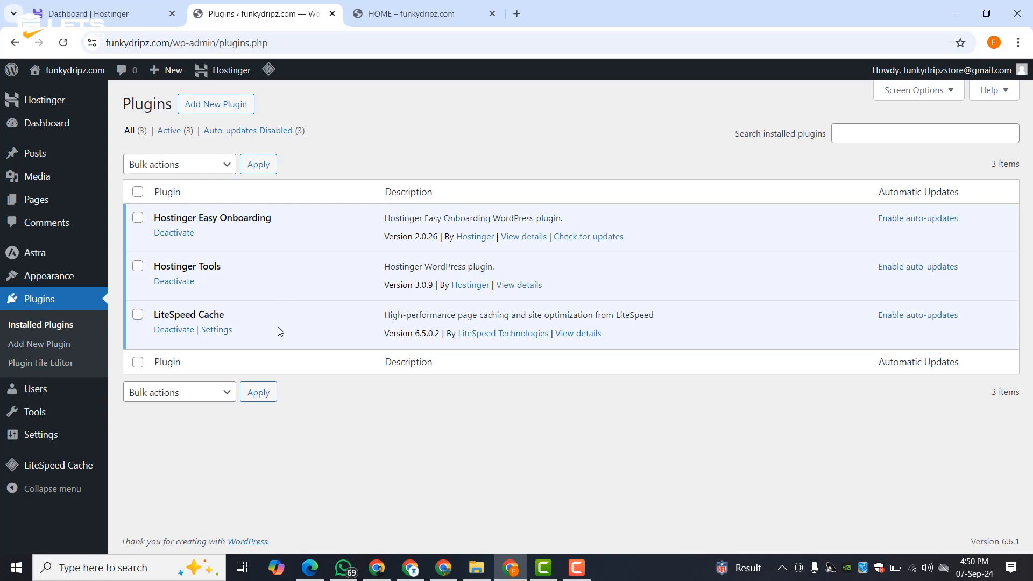
# - Search plugins for 'ELEMENT' and install Elementor and ElementsKit
pyautogui.click(232, 106)
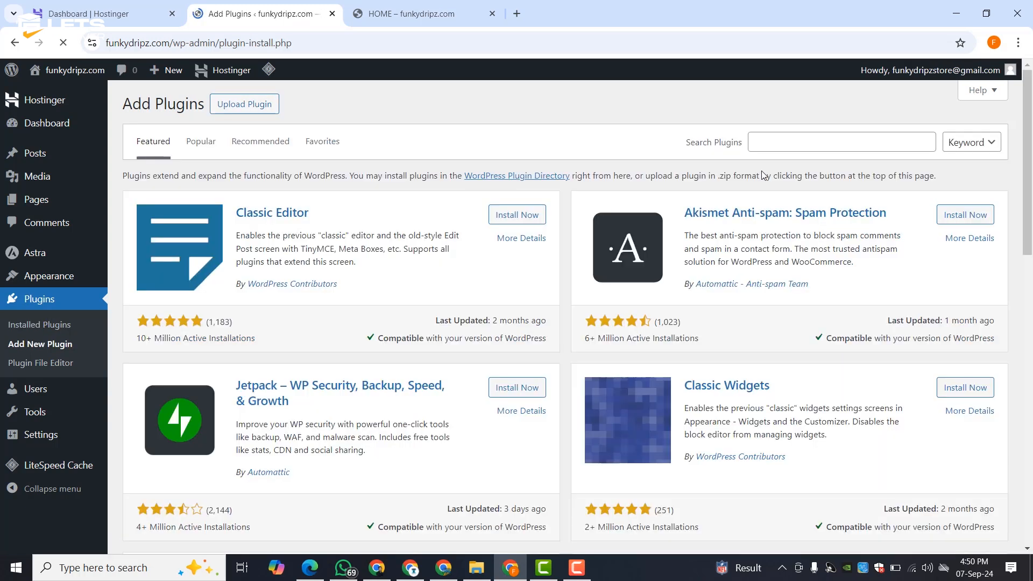
pyautogui.click(772, 143)
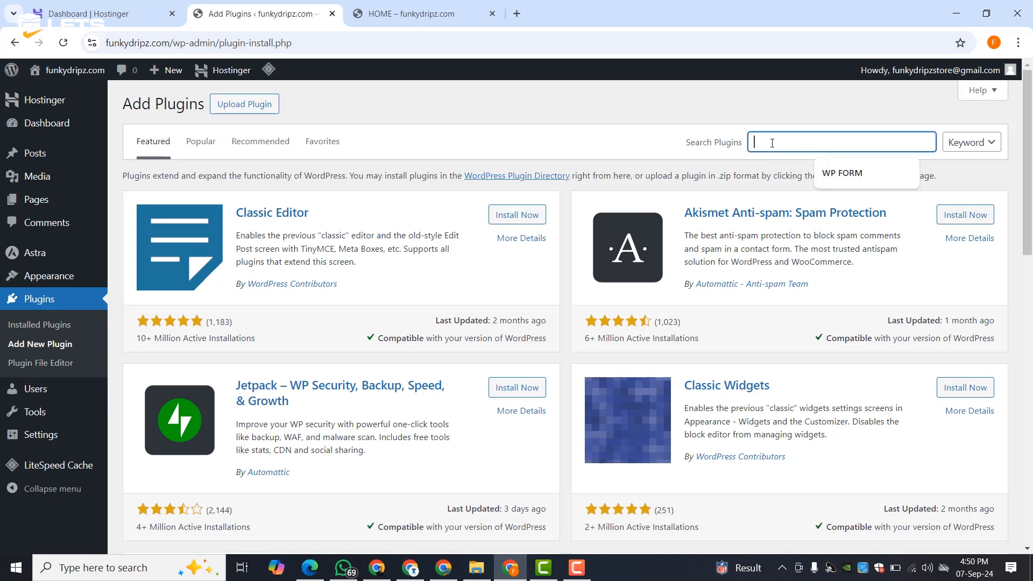
pyautogui.write('EL')
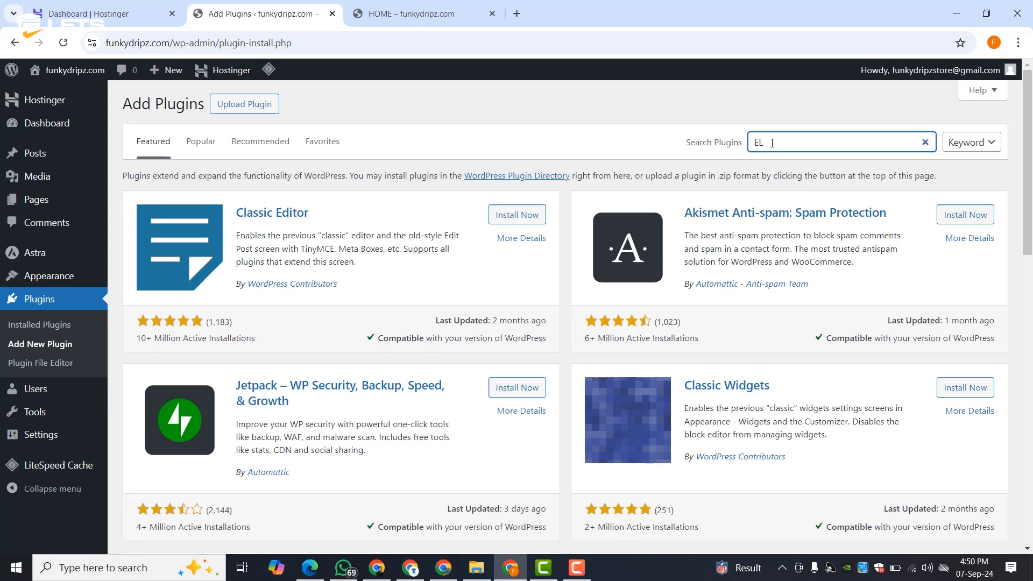
pyautogui.write('EMENTOR')
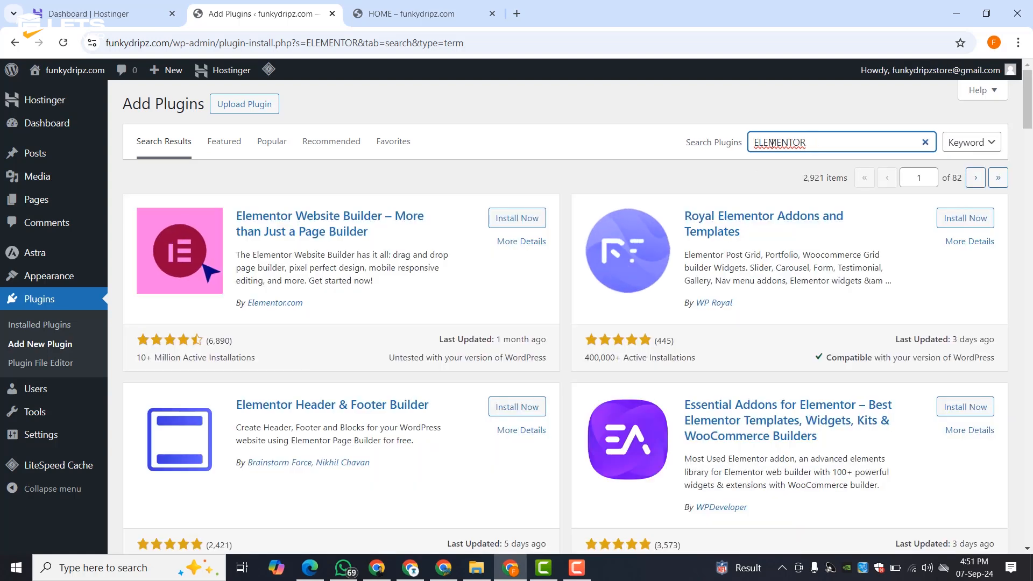
pyautogui.click(500, 223)
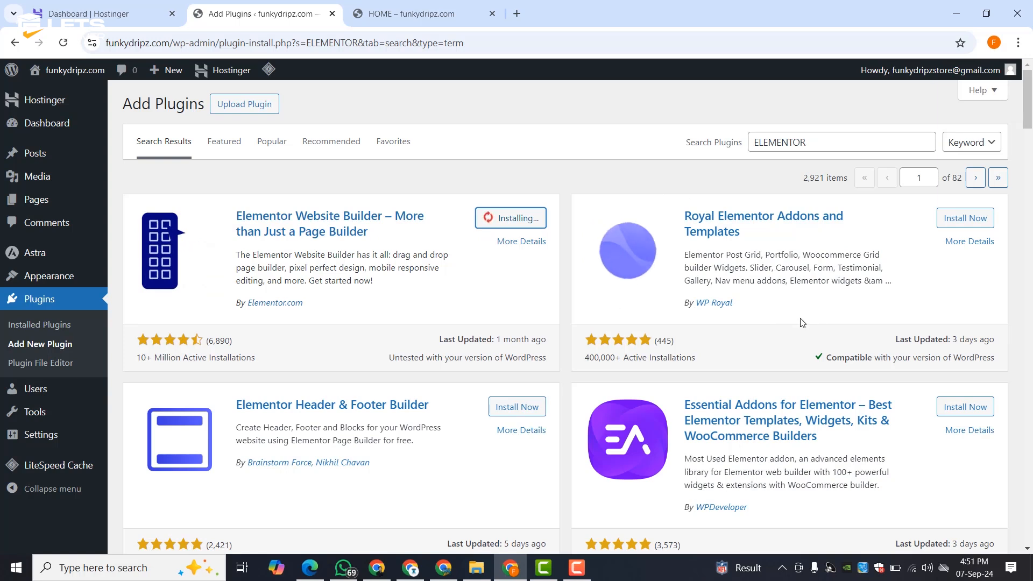
pyautogui.scroll(-1, 812, 317)
pyautogui.scroll(-8, 811, 317)
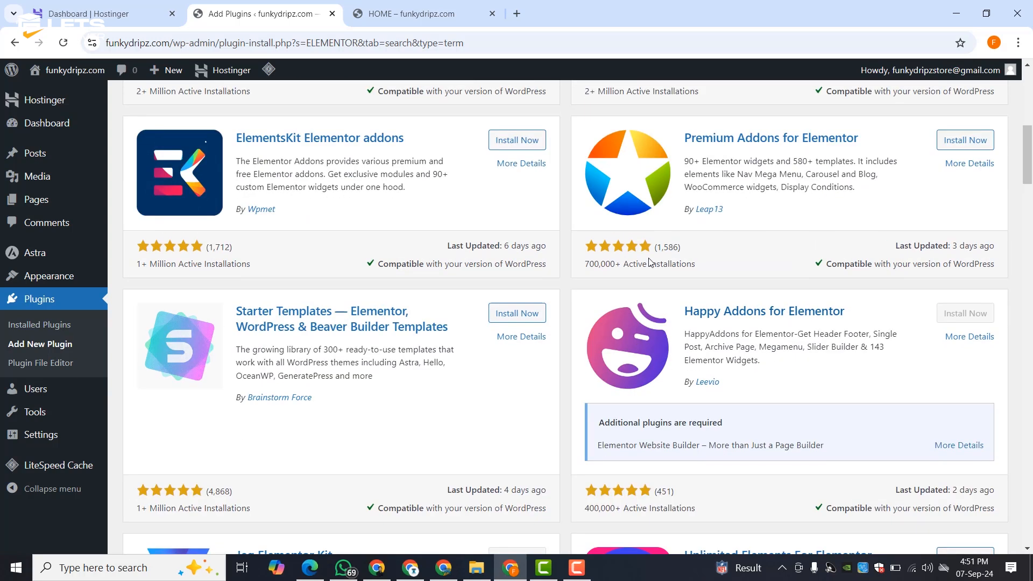
pyautogui.click(528, 142)
# - Search plugins for 'WP FORM' and install WPForms
pyautogui.scroll(9, 391, 203)
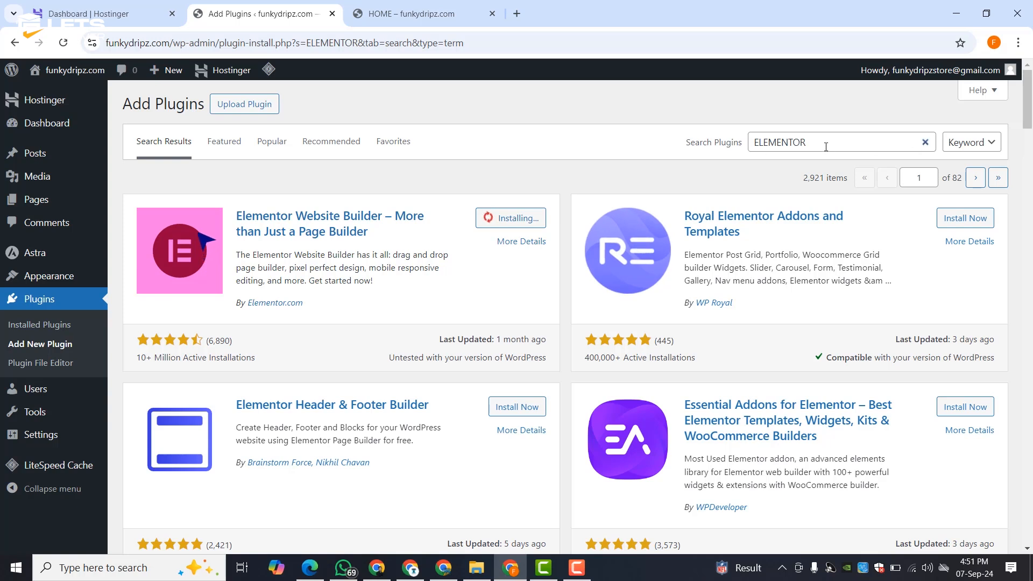
pyautogui.moveTo(825, 143); pyautogui.dragTo(704, 139)
pyautogui.write('W')
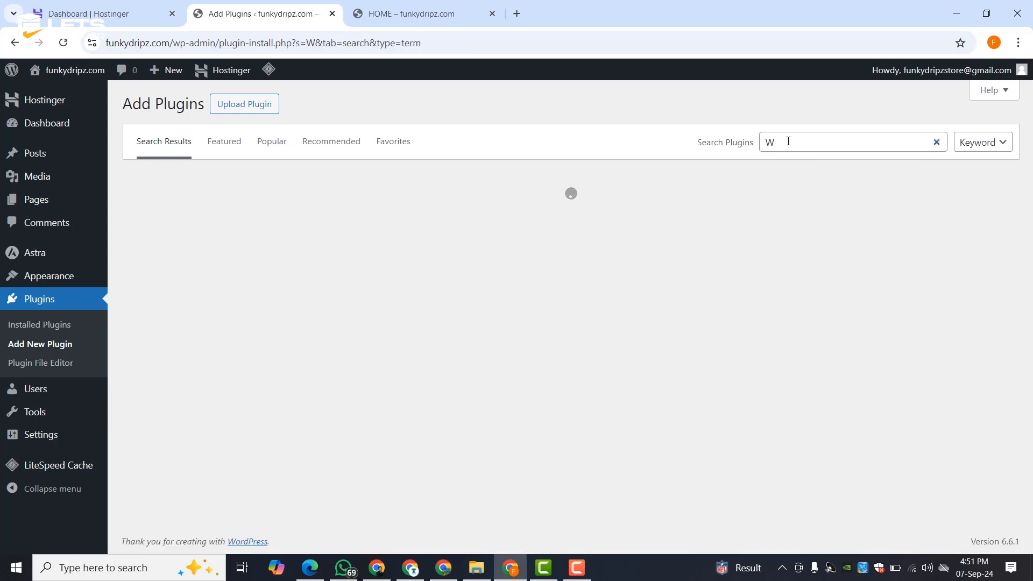
pyautogui.click(791, 141)
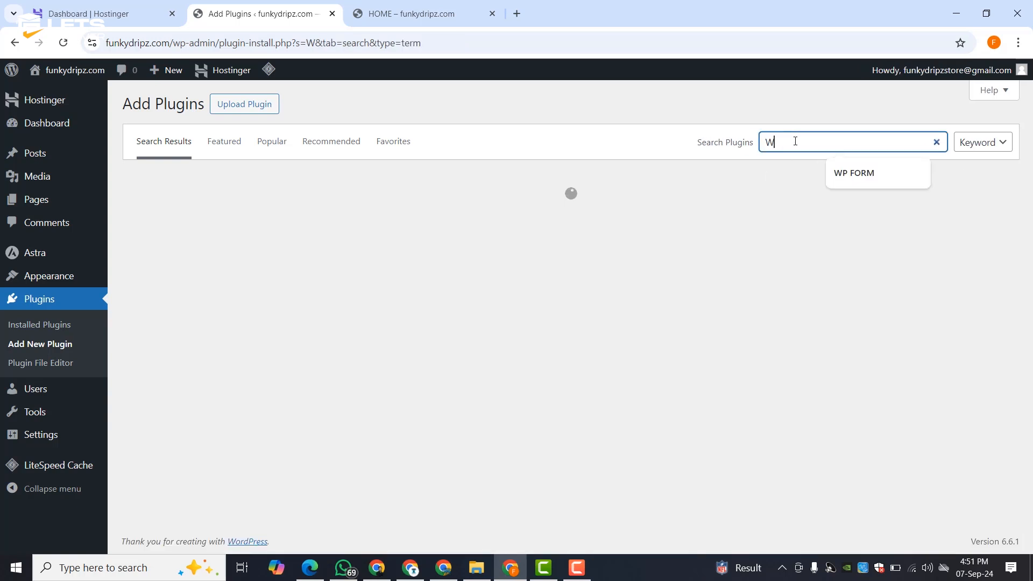
pyautogui.click(832, 165)
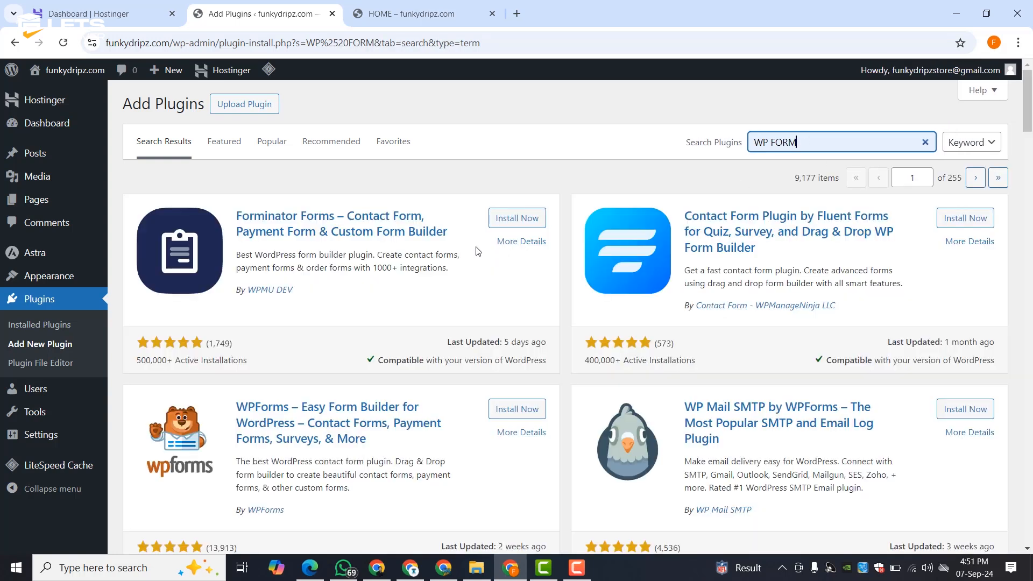
pyautogui.click(517, 408)
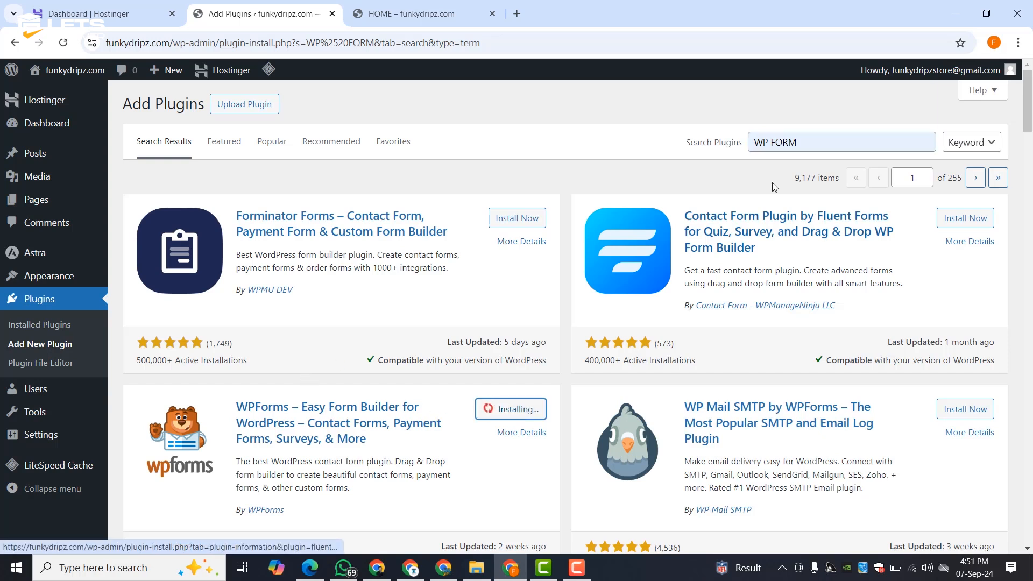
pyautogui.doubleClick(789, 141)
pyautogui.tripleClick(789, 133)
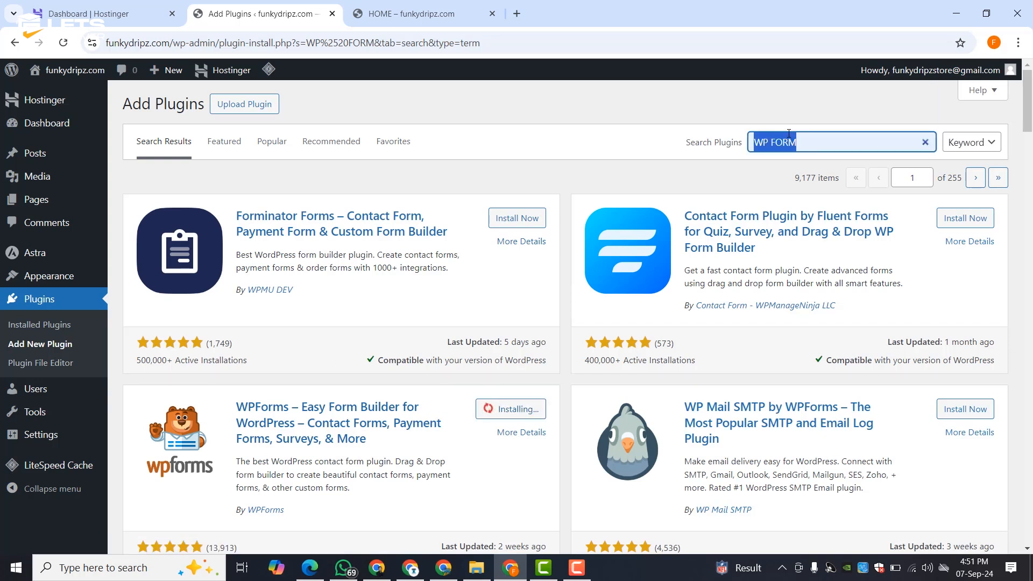
# - Search for and install the WooCommerce and Starter Templates plugins
pyautogui.write('WOOCOMM')
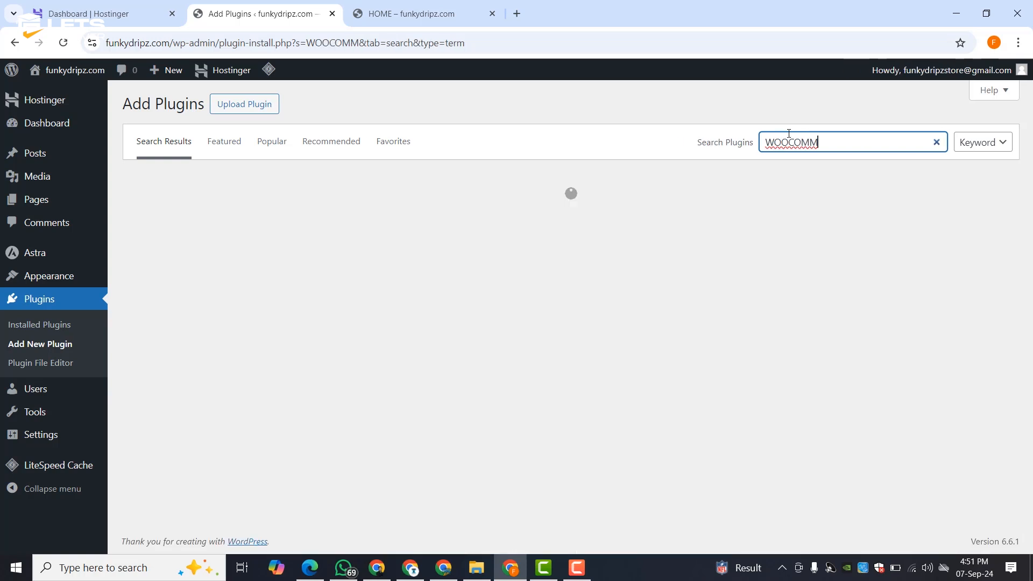
pyautogui.press('BackSpace')
pyautogui.press('BackSpace')
pyautogui.press('BackSpace')
pyautogui.press('BackSpace')
pyautogui.click(505, 217)
pyautogui.doubleClick(770, 137)
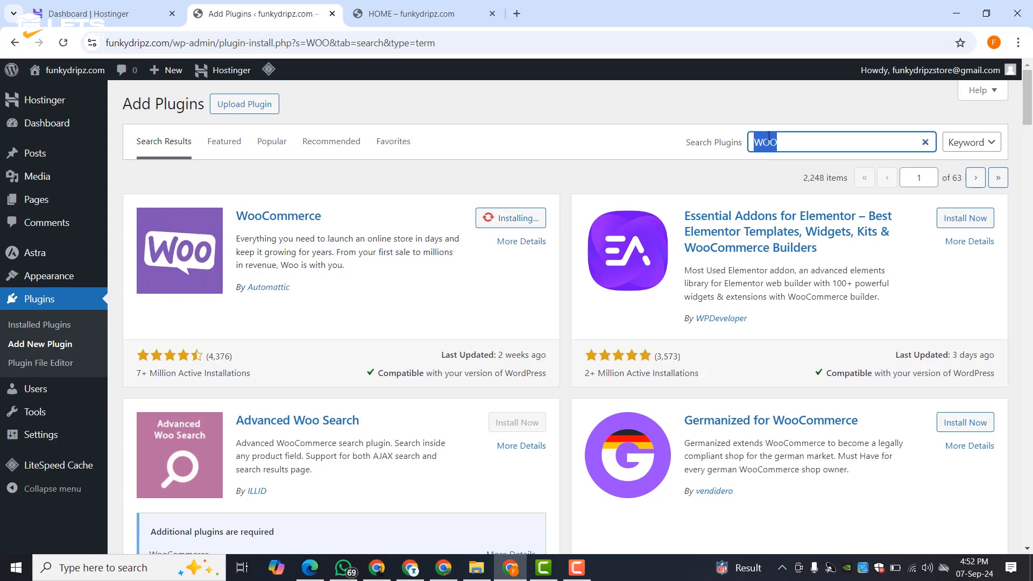
pyautogui.write('ST')
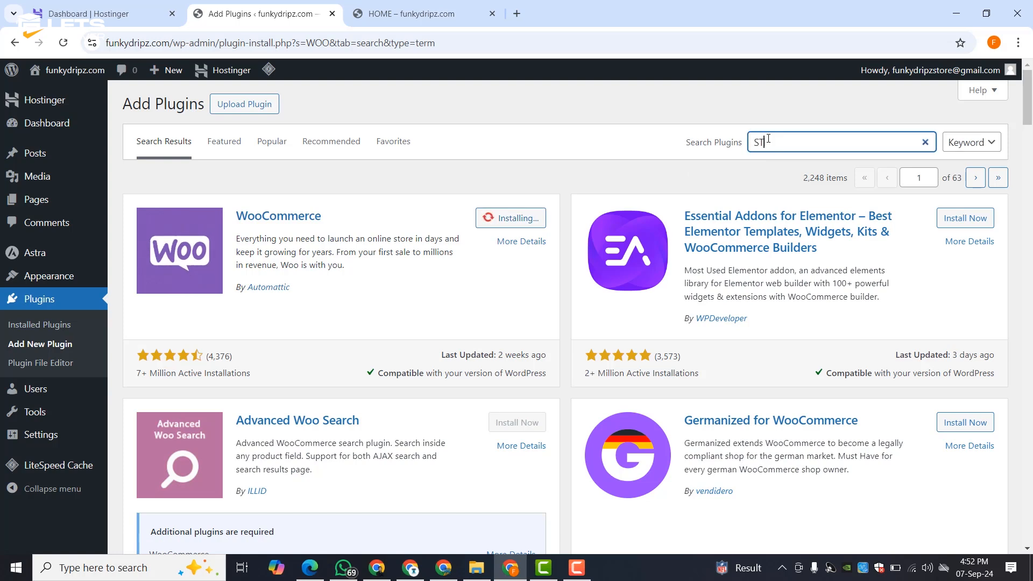
pyautogui.write('ARTER TEMPLAT')
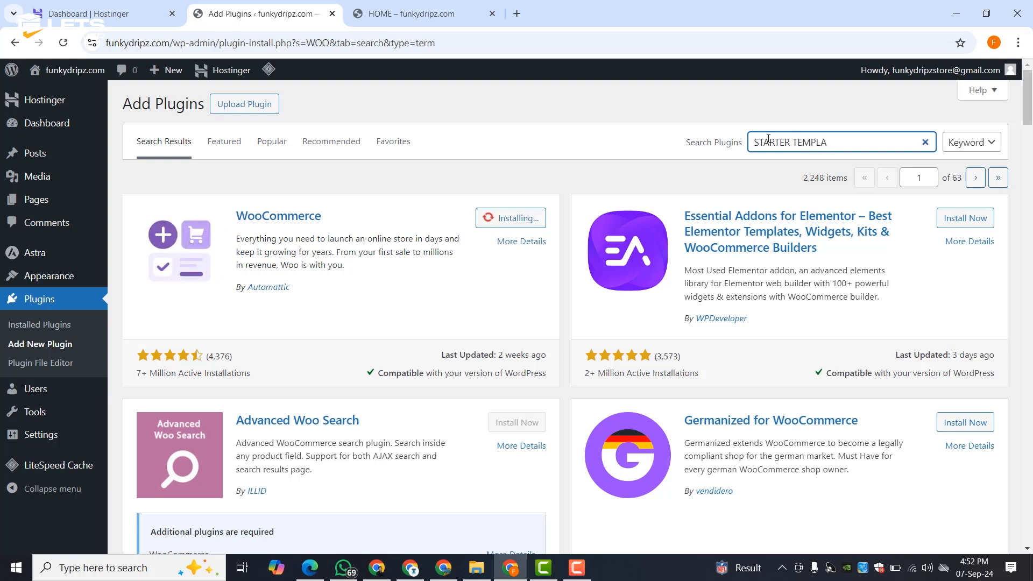
pyautogui.write('E')
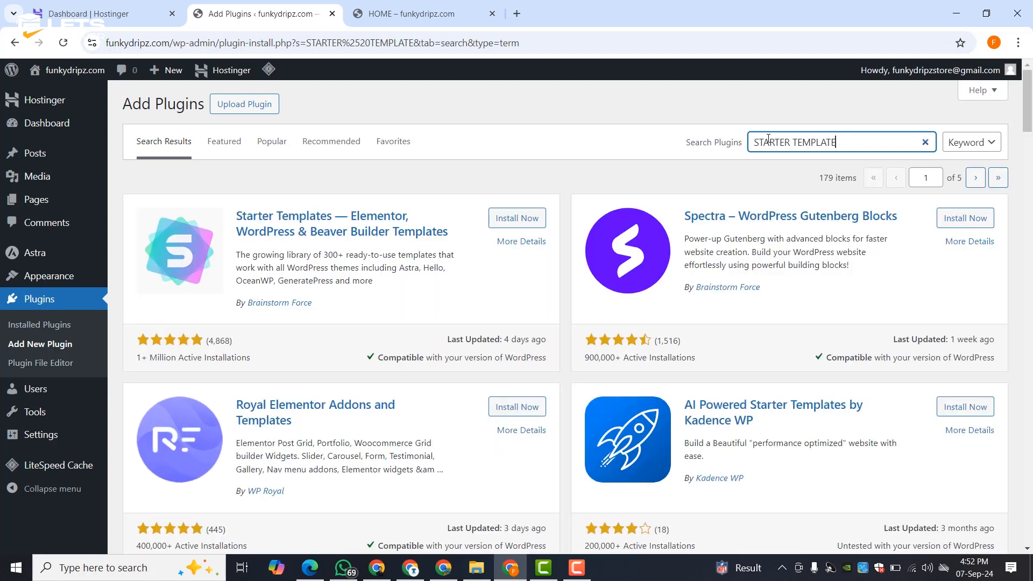
pyautogui.click(517, 218)
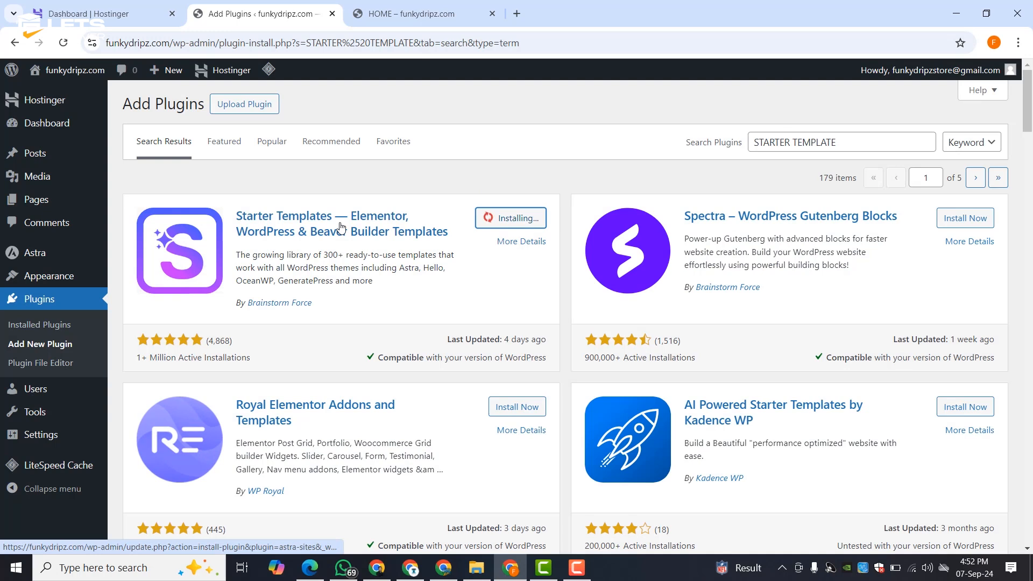
# - Go to Installed Plugins, confirming Leave on the unsaved-changes prompt
pyautogui.click(39, 322)
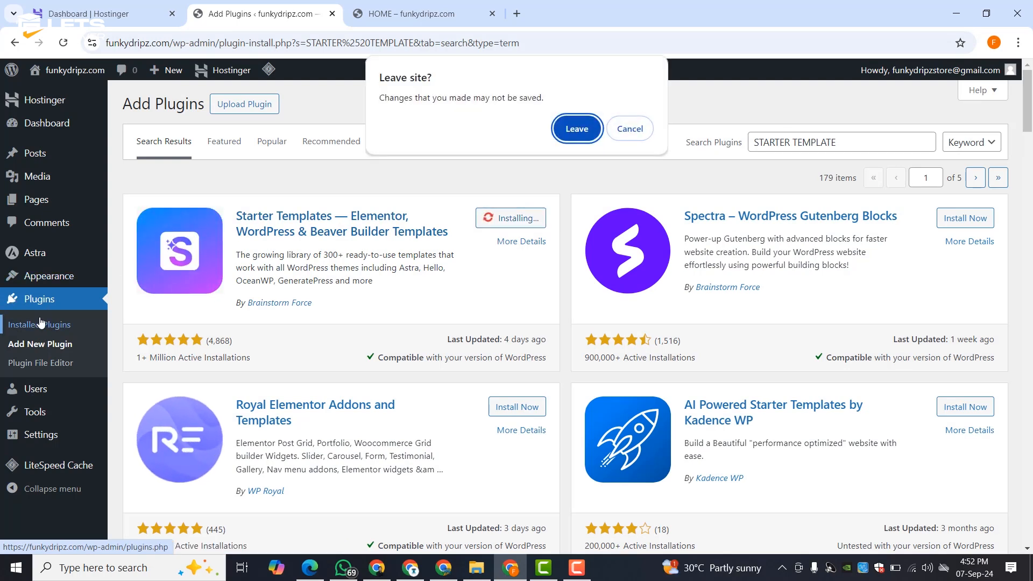
pyautogui.click(629, 129)
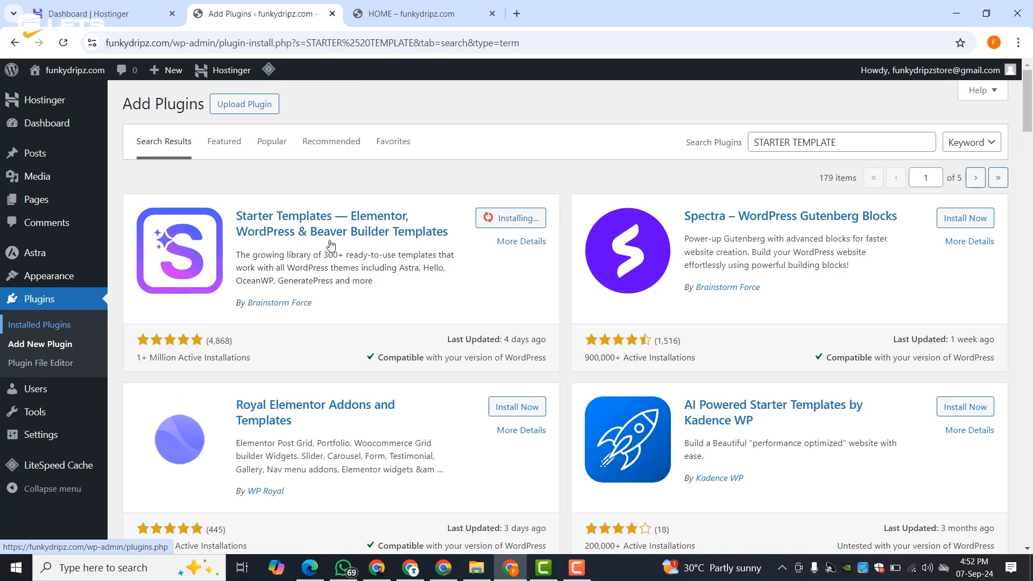
pyautogui.click(48, 326)
pyautogui.click(576, 150)
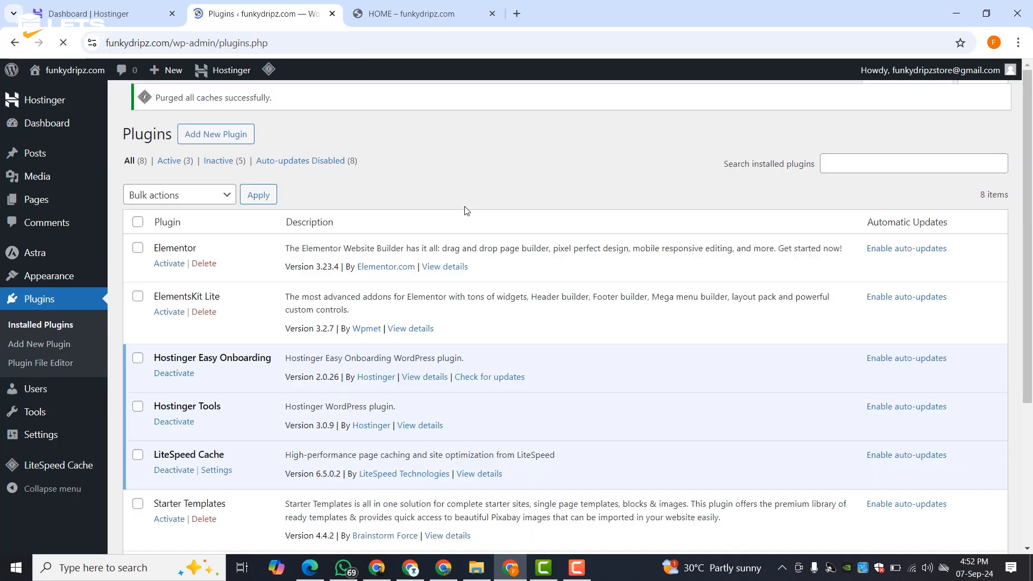
pyautogui.scroll(-4, 306, 286)
pyautogui.scroll(4, 301, 290)
# - Select all eight plugins and apply the Activate bulk action
pyautogui.click(138, 232)
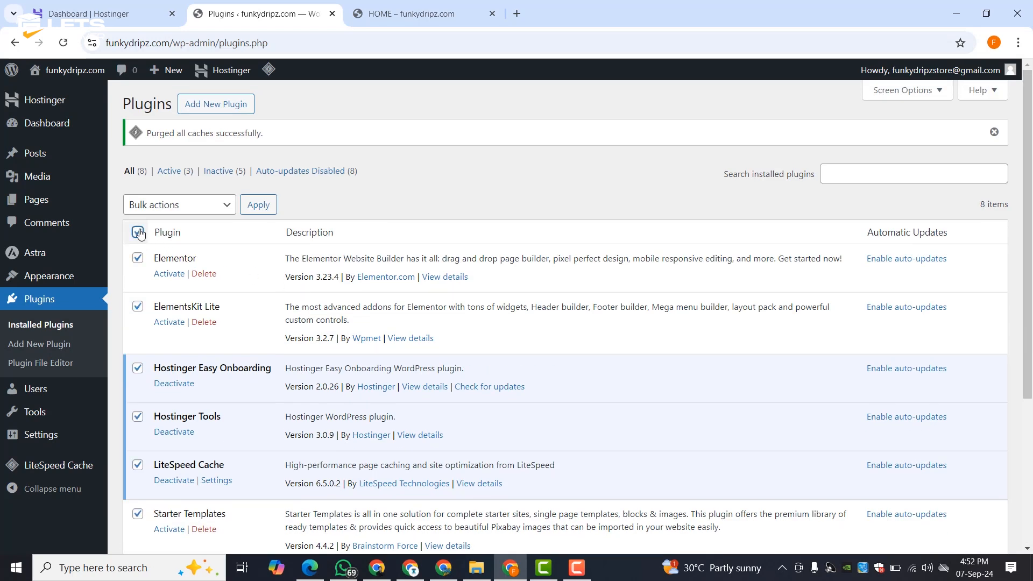
pyautogui.click(162, 205)
pyautogui.click(148, 243)
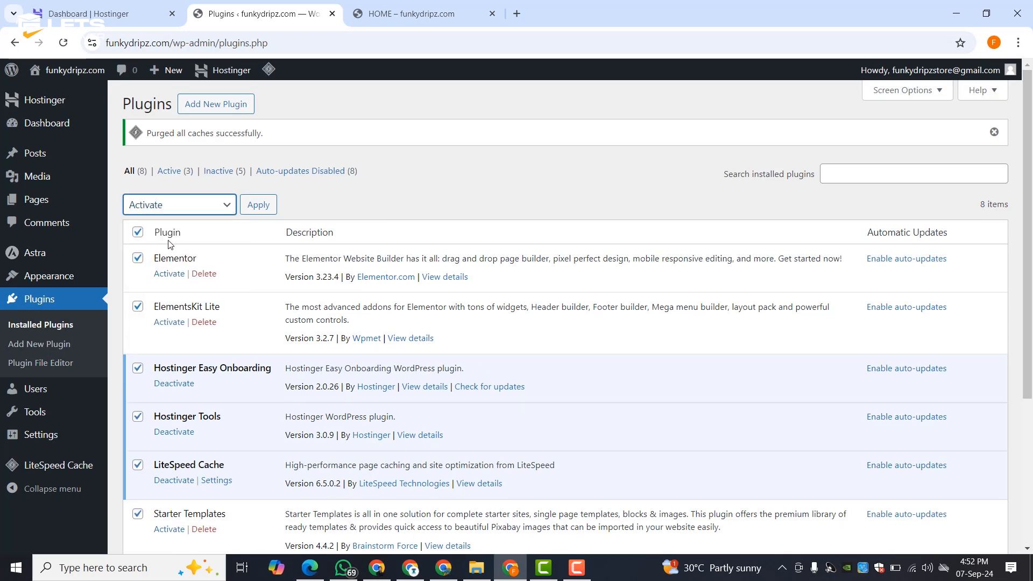
pyautogui.click(260, 208)
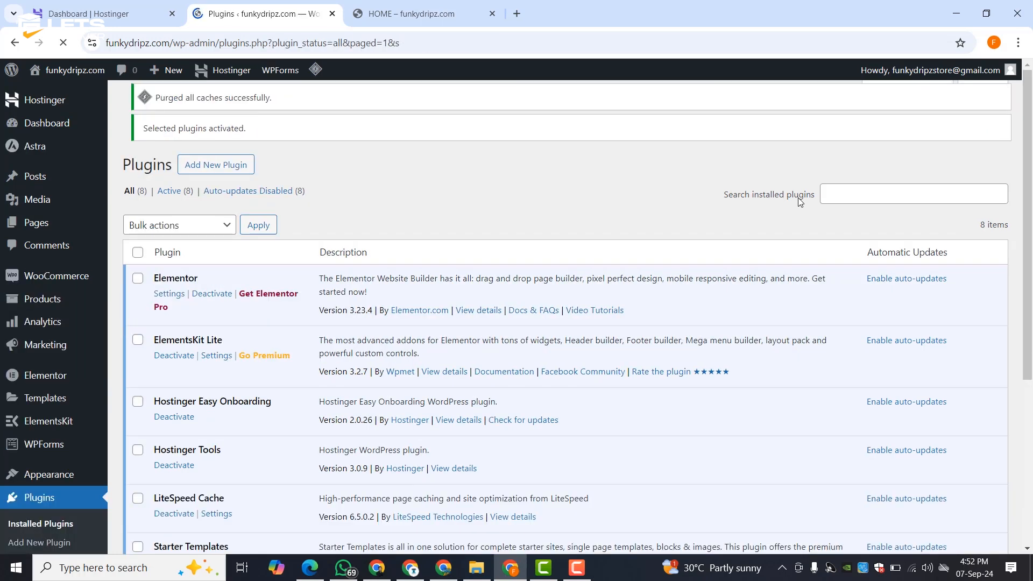
pyautogui.scroll(-5, 431, 226)
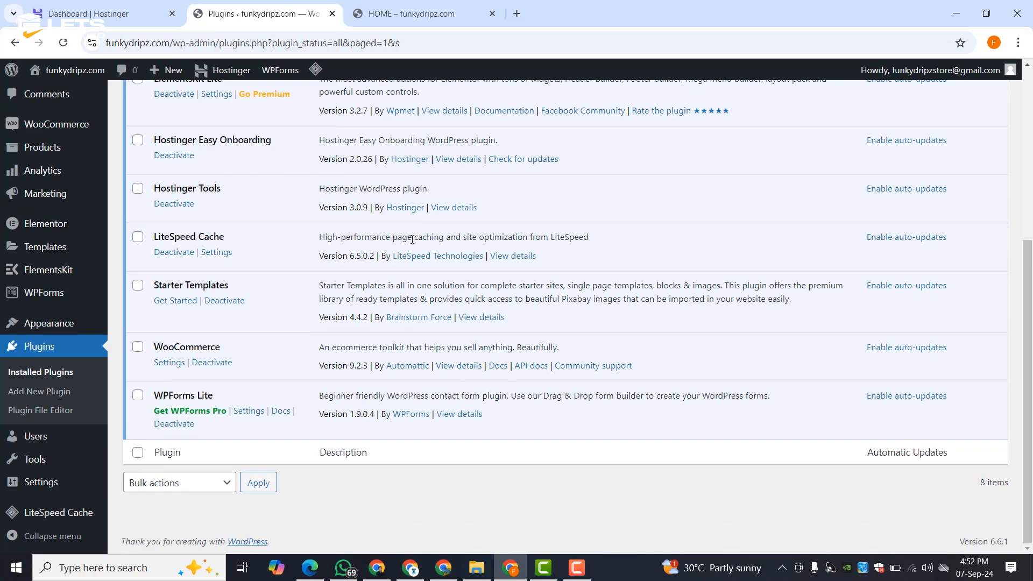
pyautogui.scroll(5, 334, 227)
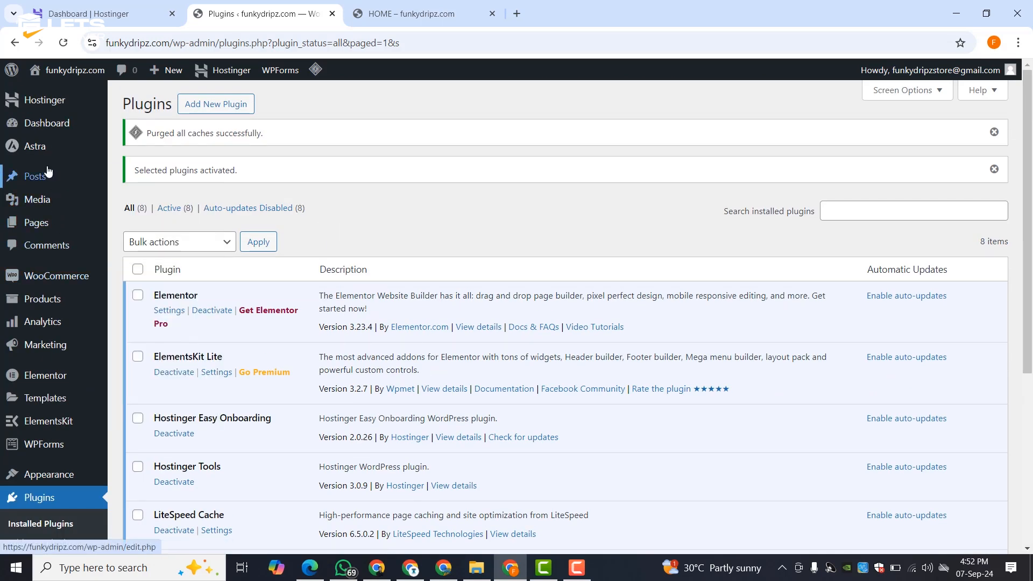
pyautogui.scroll(-3, 49, 296)
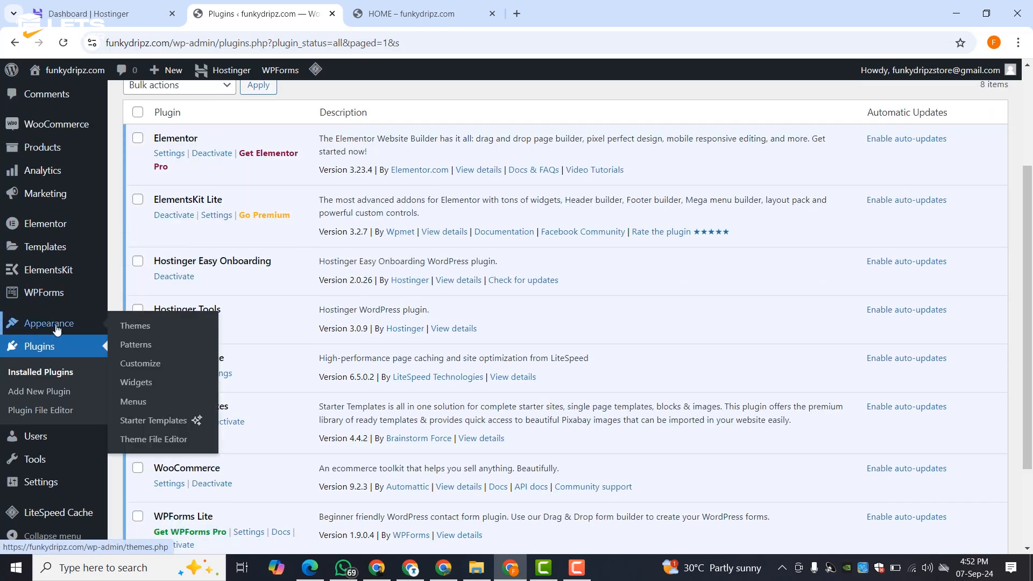
pyautogui.scroll(3, 48, 298)
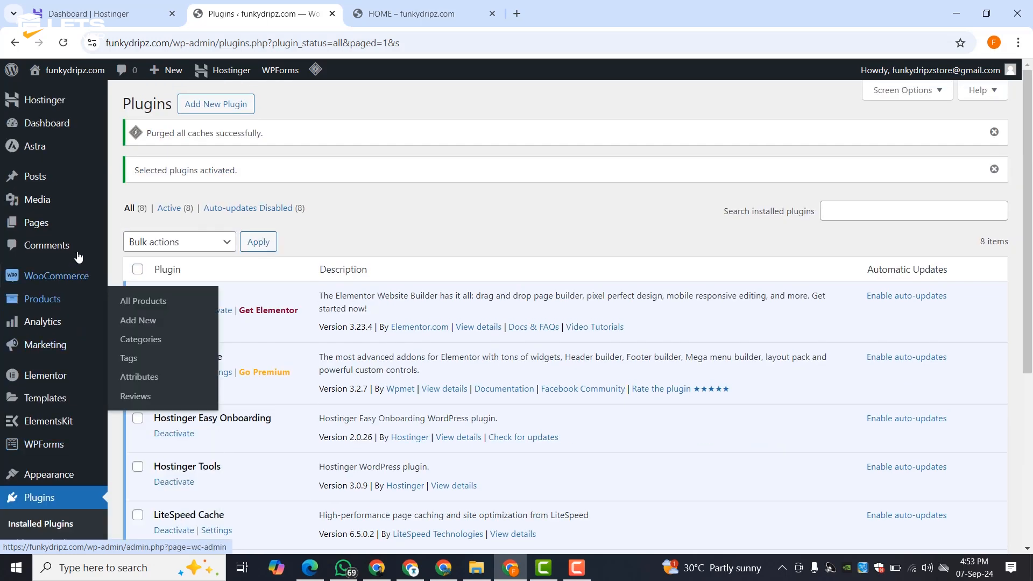
# - Browse the Pages list to see the new Cart, Checkout, My account and Shop pages
pyautogui.click(35, 224)
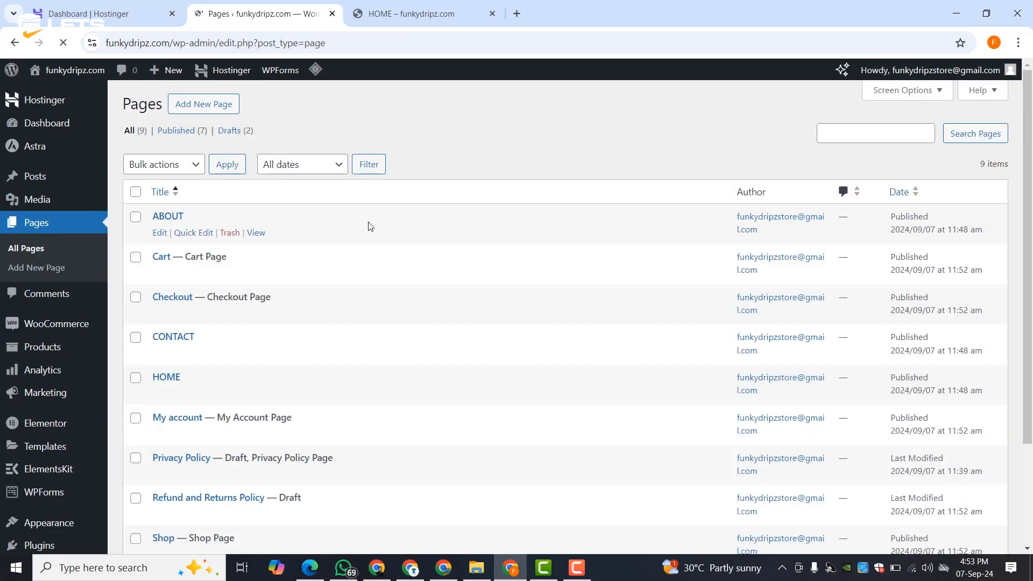
pyautogui.scroll(-3, 370, 226)
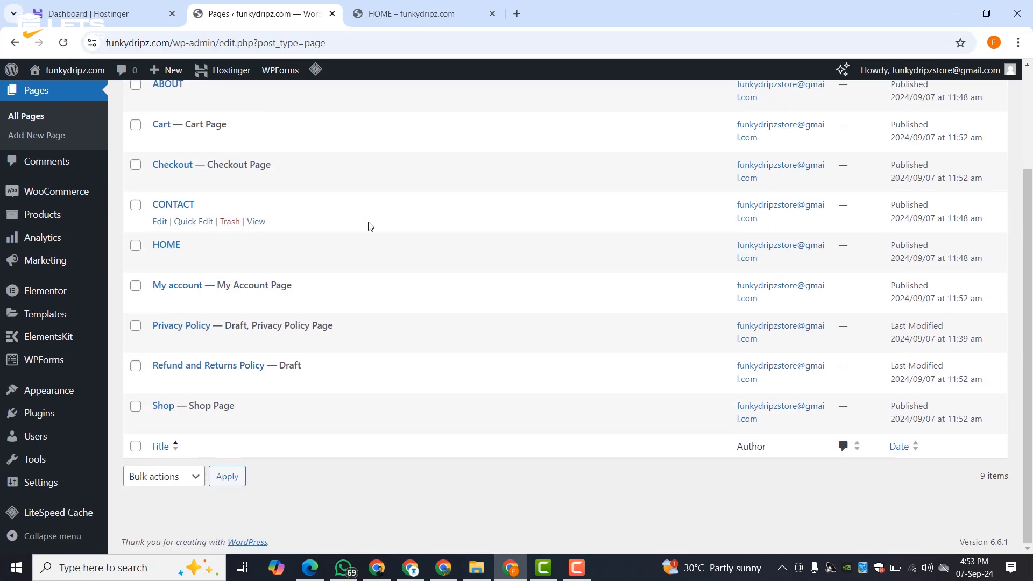
pyautogui.scroll(3, 370, 226)
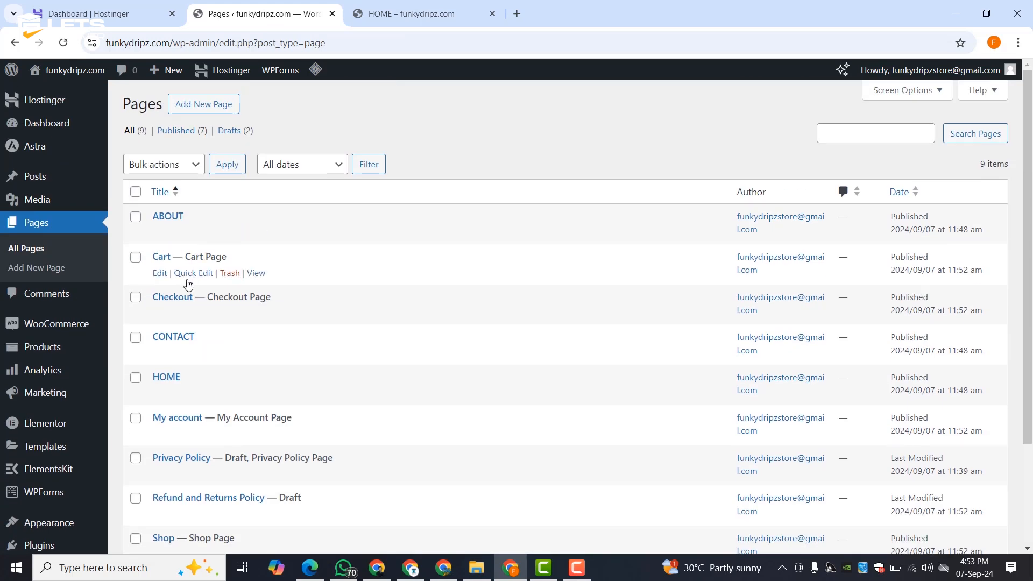
pyautogui.scroll(-3, 232, 317)
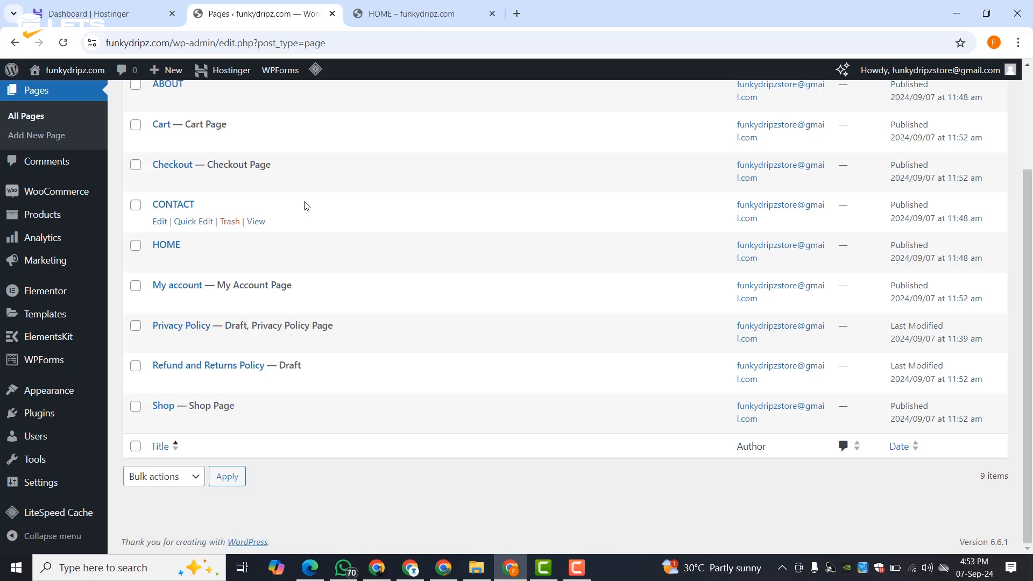
pyautogui.scroll(3, 306, 206)
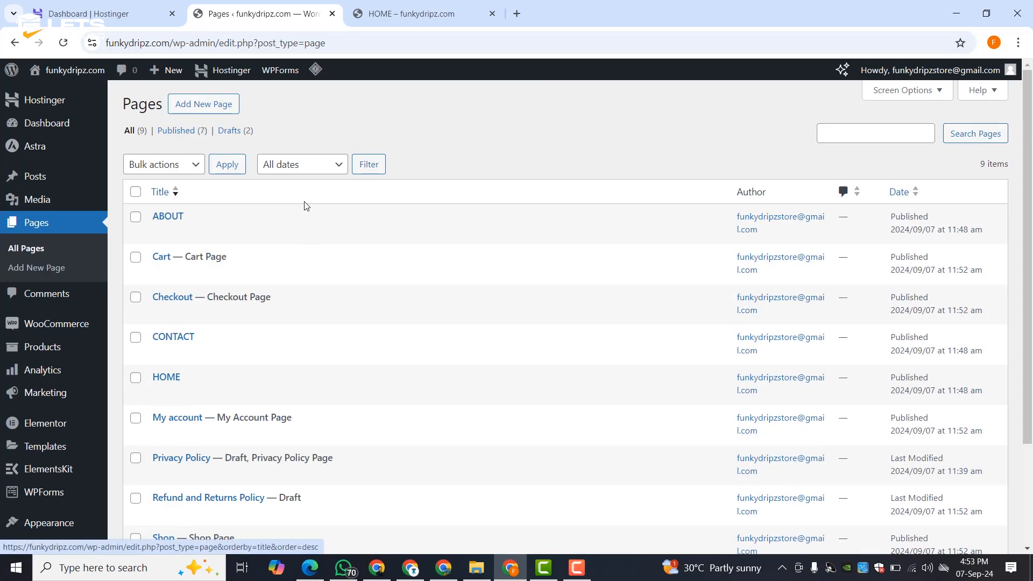
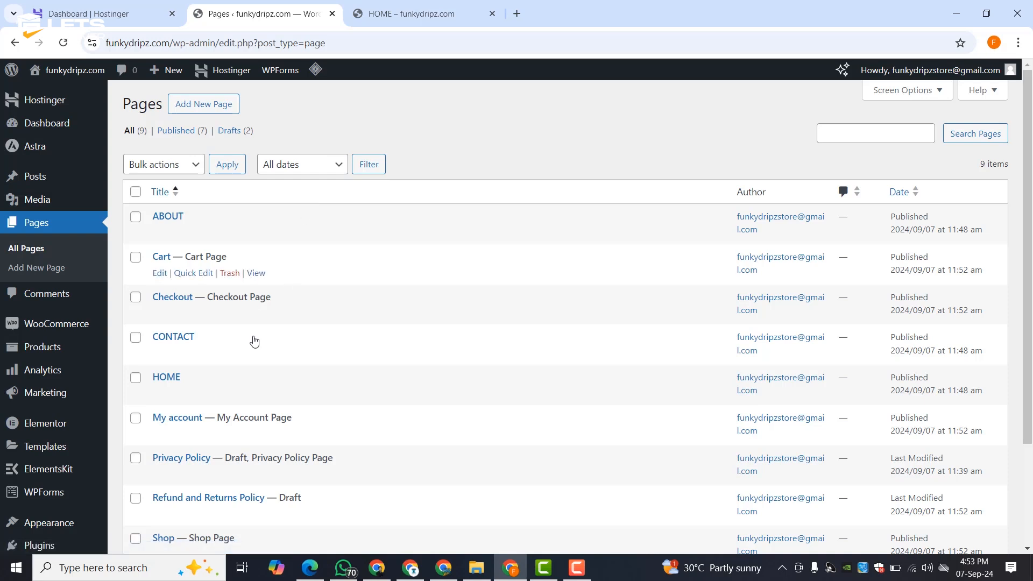
# - Open the Privacy Policy, Refund and Returns Policy and CONTACT editors in new tabs, then view Privacy Policy
pyautogui.scroll(-3, 253, 431)
pyautogui.middleClick(153, 345)
pyautogui.middleClick(159, 383)
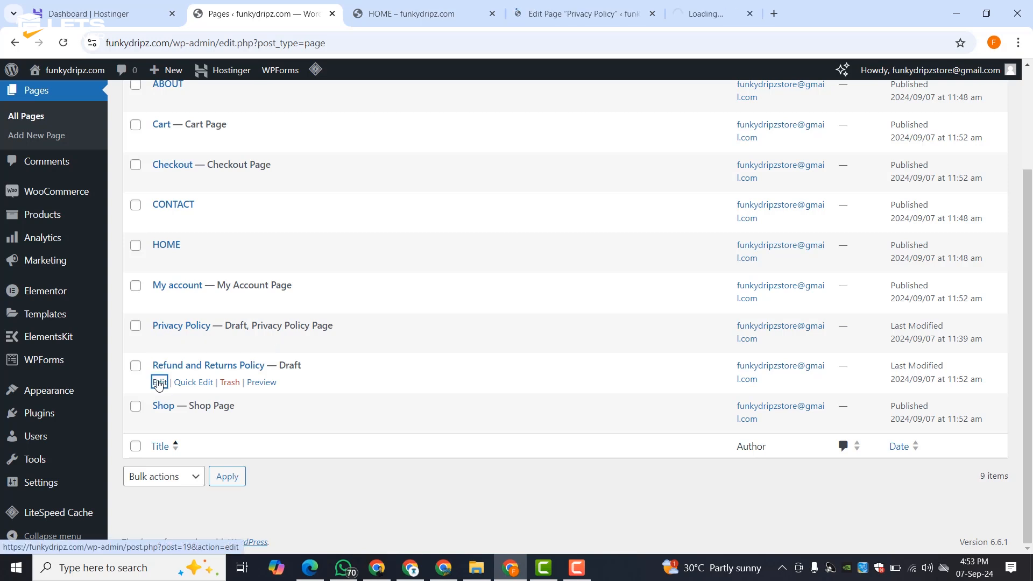
pyautogui.middleClick(160, 221)
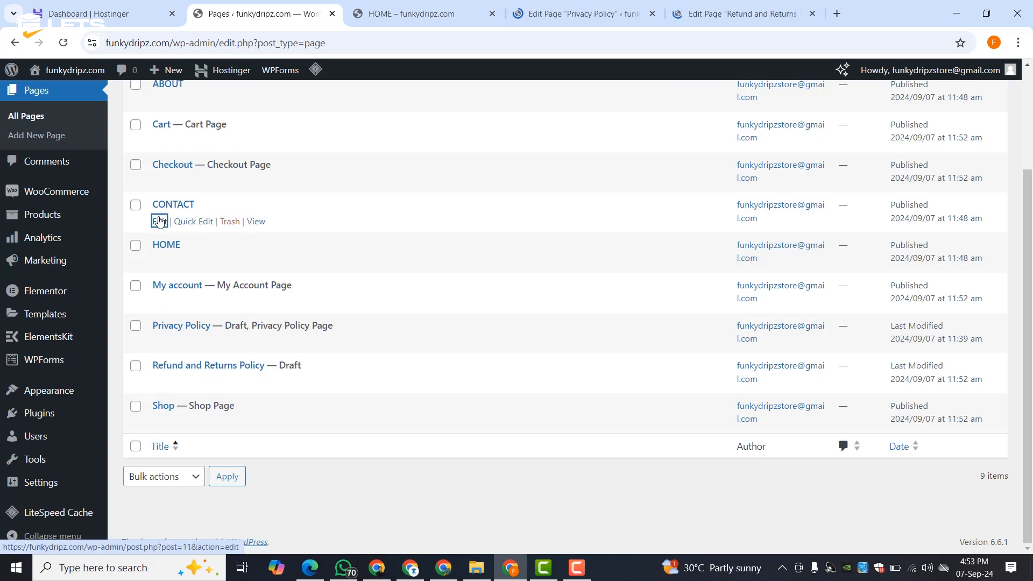
pyautogui.click(497, 14)
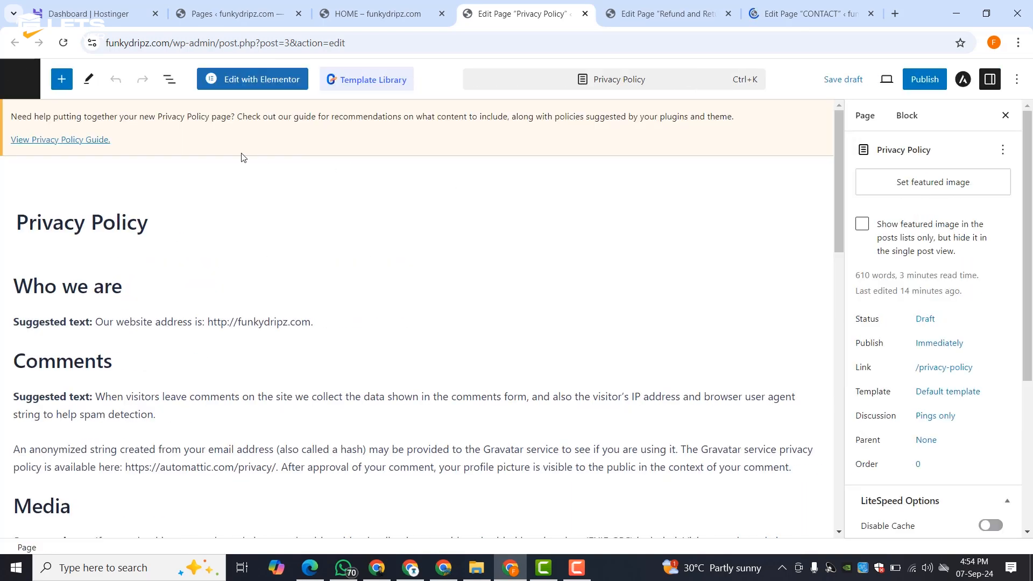
# - Delete the 'Suggested text:' labels from the Who we are, Comments, Media, Cookies and Embedded content paragraphs
pyautogui.scroll(-3, 158, 233)
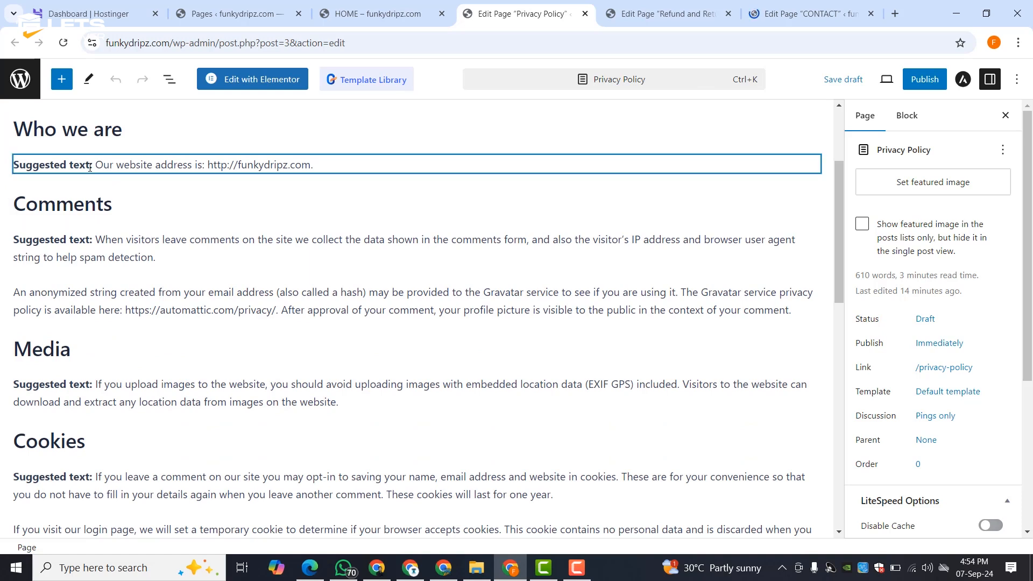
pyautogui.moveTo(96, 166); pyautogui.dragTo(2, 167)
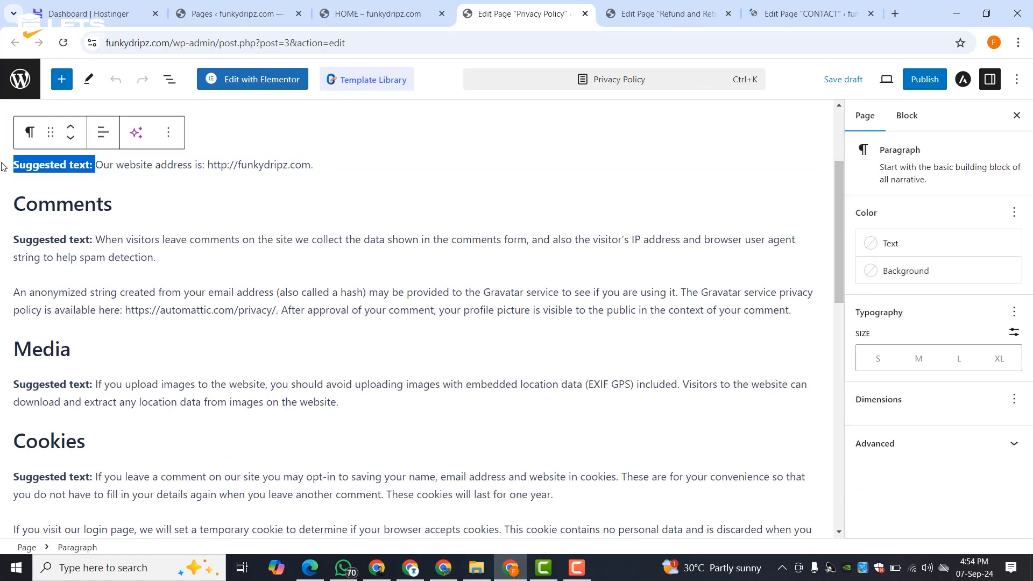
pyautogui.press('BackSpace')
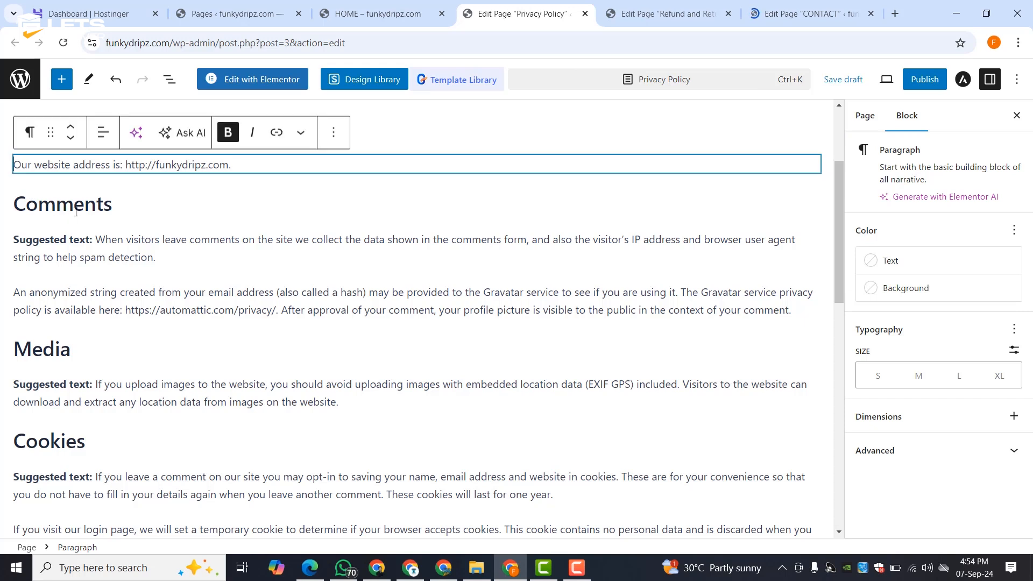
pyautogui.moveTo(96, 240); pyautogui.dragTo(2, 240)
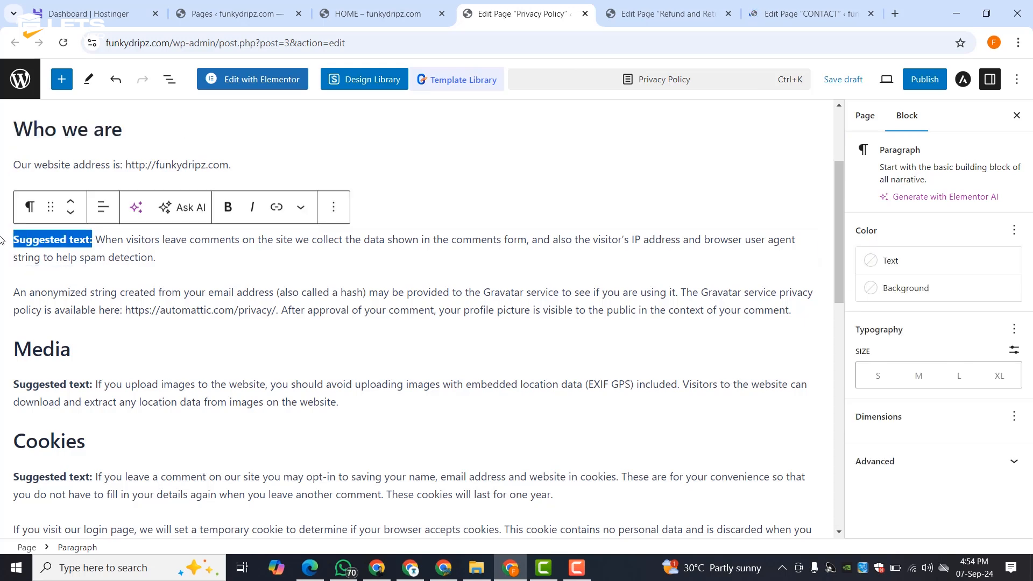
pyautogui.press('BackSpace')
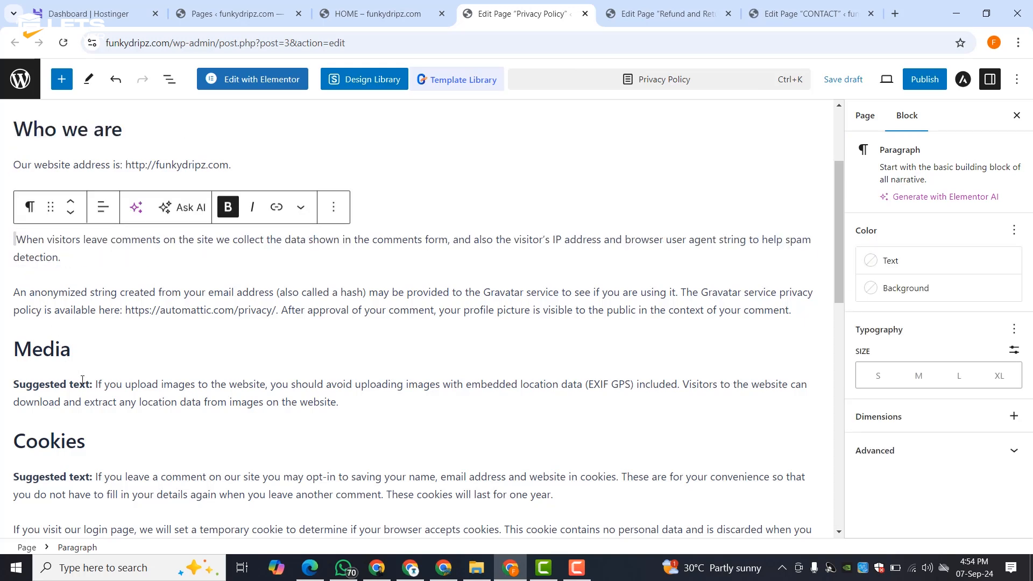
pyautogui.moveTo(89, 386); pyautogui.dragTo(3, 386)
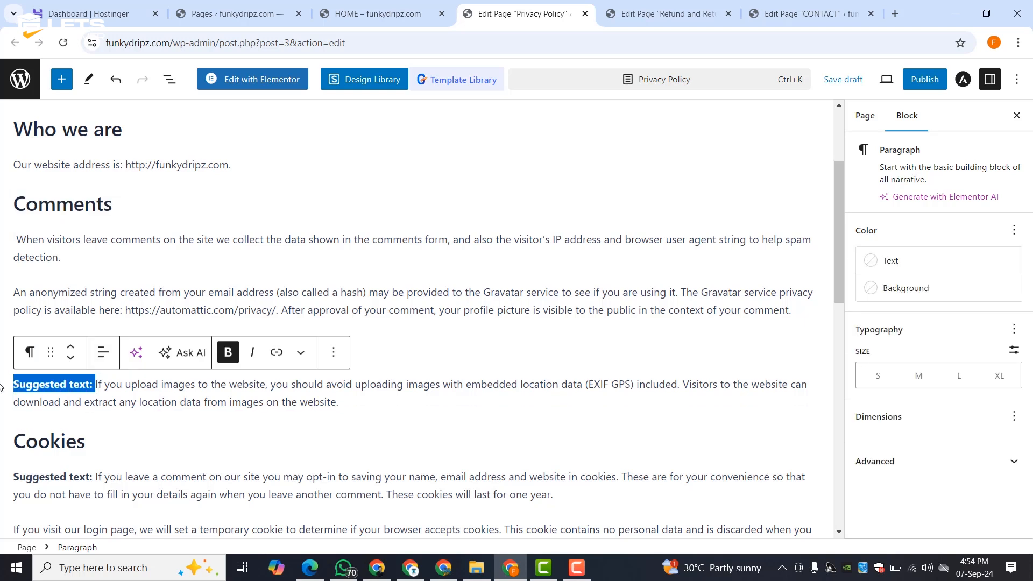
pyautogui.press('BackSpace')
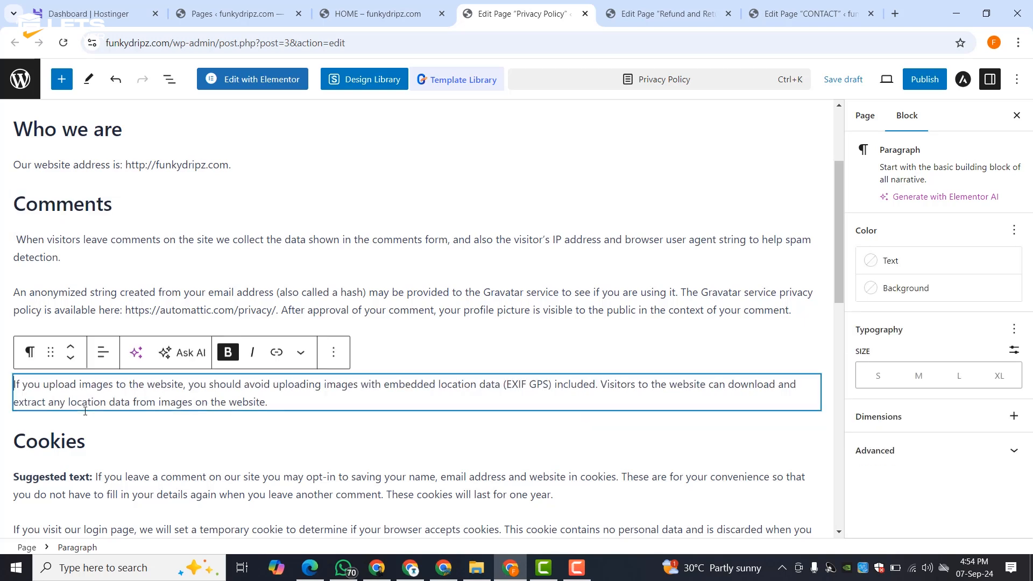
pyautogui.scroll(-3, 85, 411)
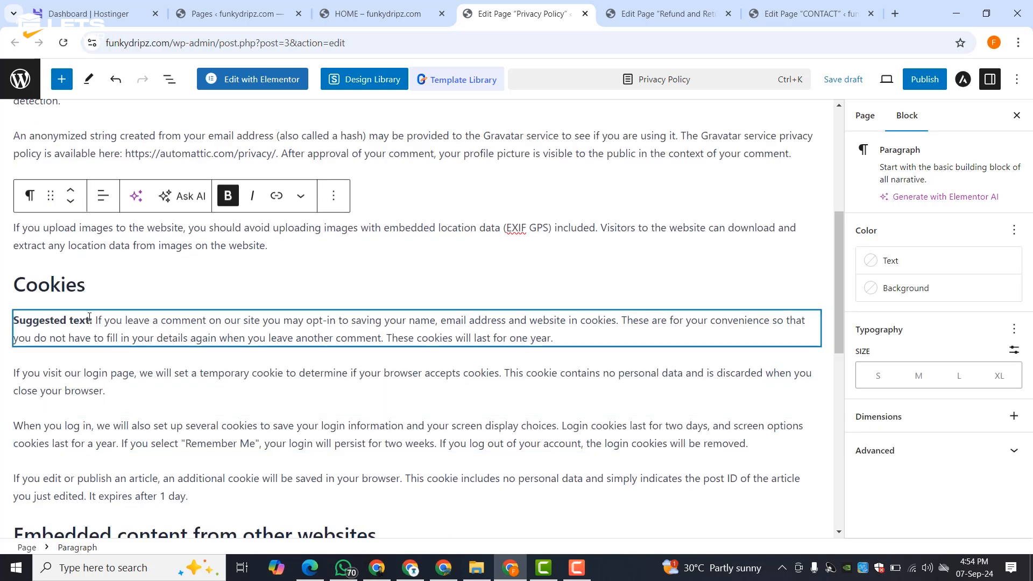
pyautogui.moveTo(95, 321); pyautogui.dragTo(3, 321)
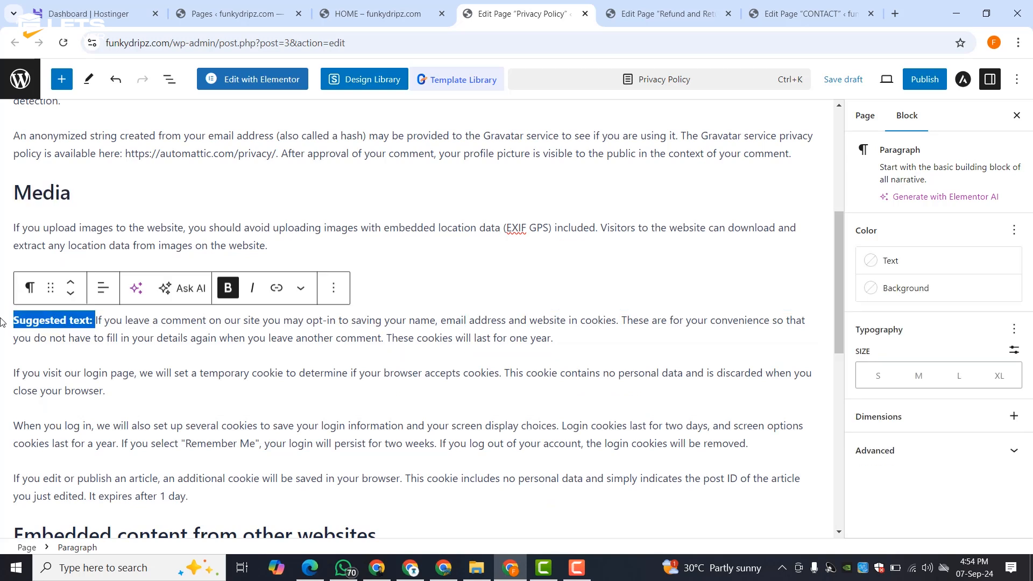
pyautogui.press('BackSpace')
pyautogui.scroll(-3, 76, 334)
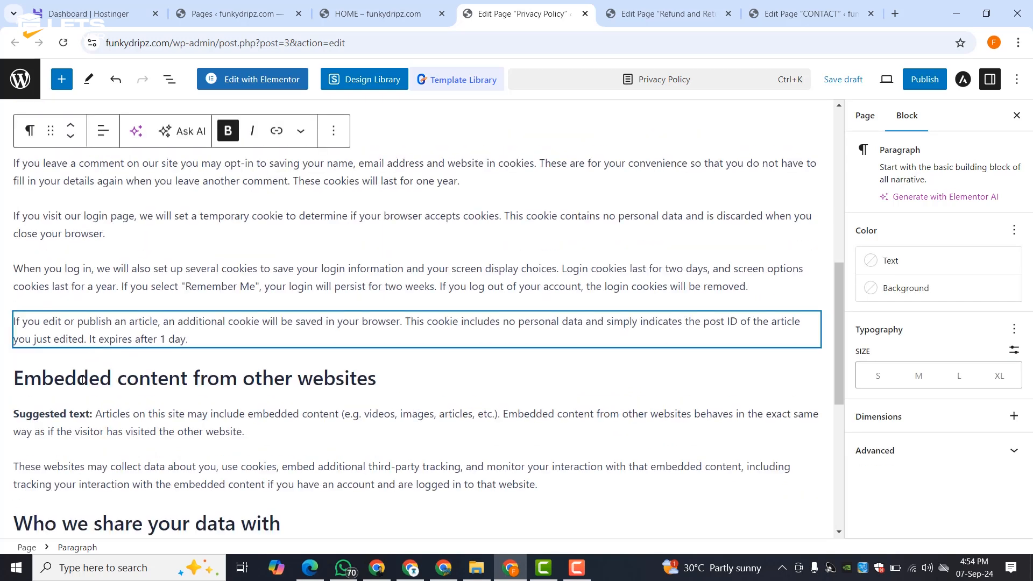
pyautogui.moveTo(95, 415); pyautogui.dragTo(3, 412)
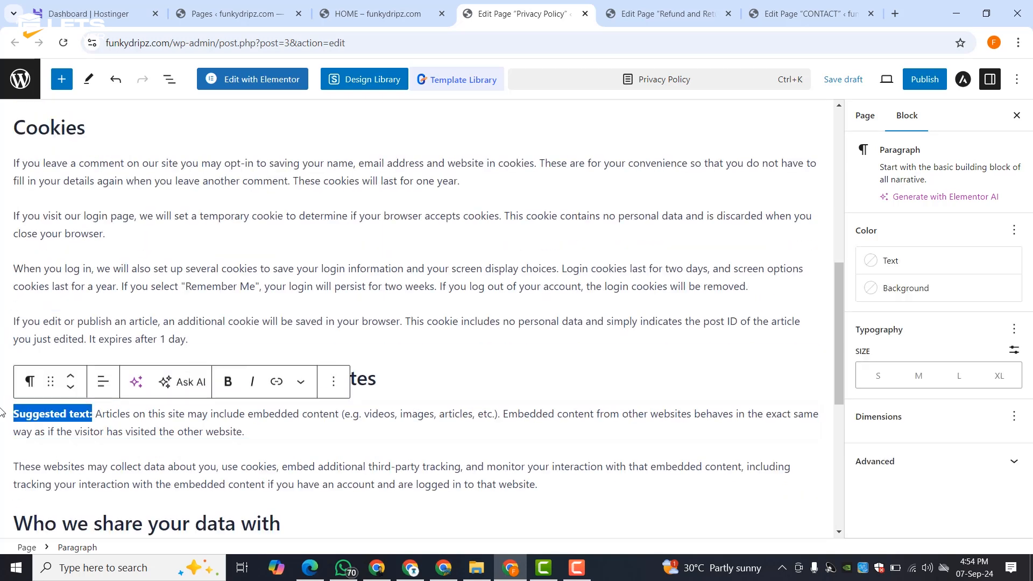
pyautogui.press('BackSpace')
# - Delete the 'Suggested text:' labels from the password-reset, data-retention, What rights and Where your data is sent paragraphs
pyautogui.scroll(-6, 131, 326)
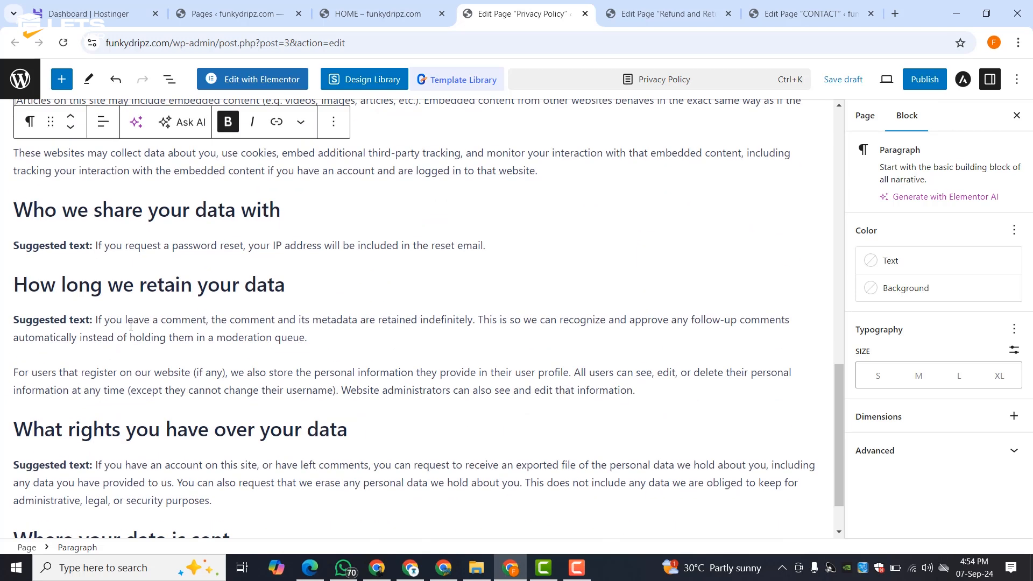
pyautogui.moveTo(95, 247); pyautogui.dragTo(4, 246)
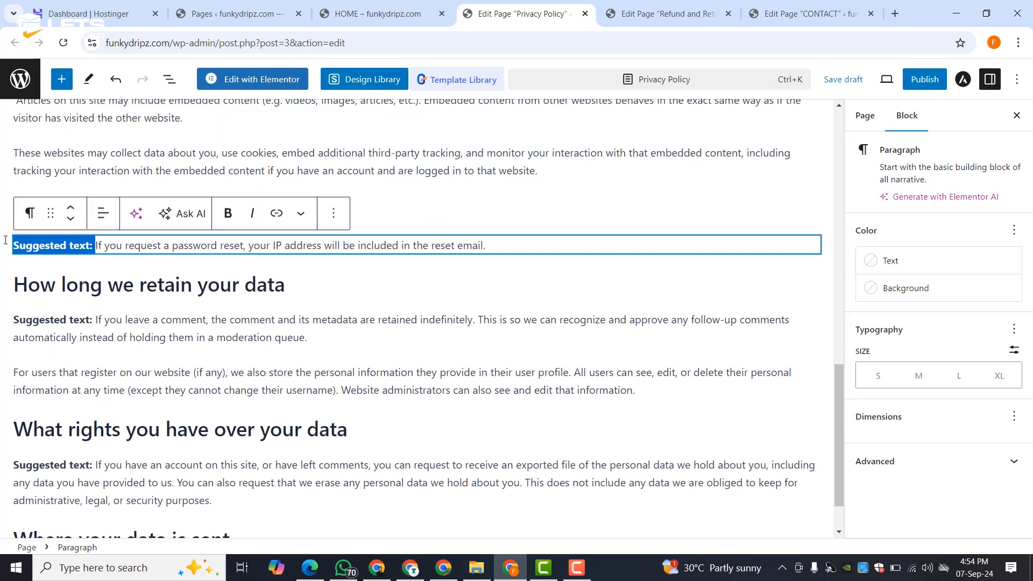
pyautogui.press('BackSpace')
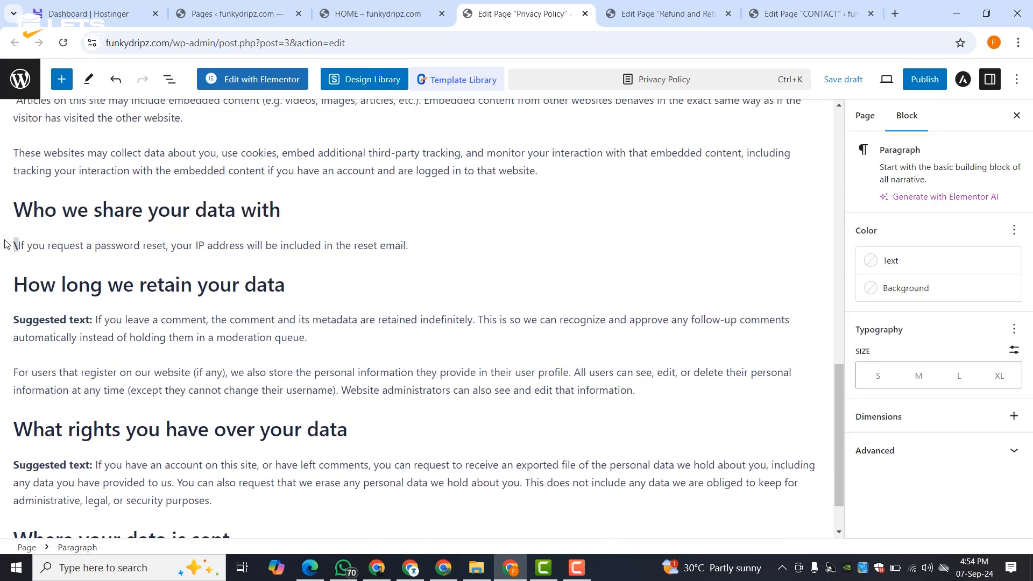
pyautogui.press('BackSpace')
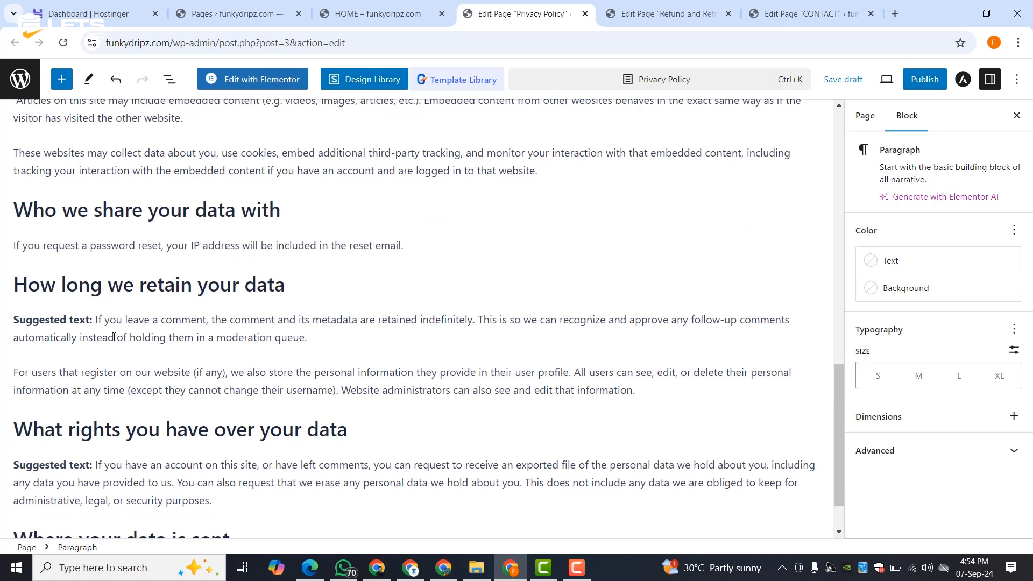
pyautogui.moveTo(96, 322); pyautogui.dragTo(11, 315)
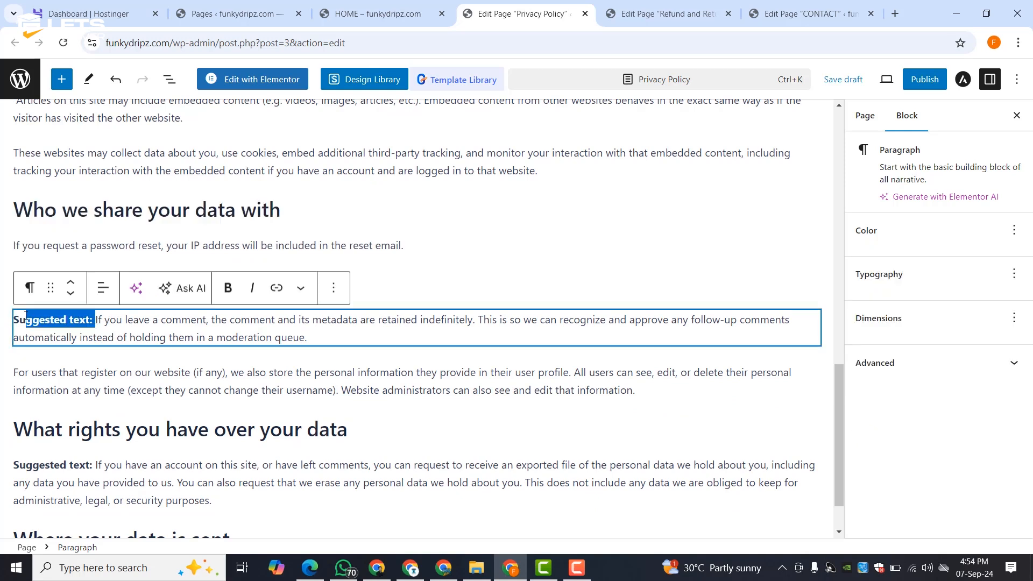
pyautogui.press('BackSpace')
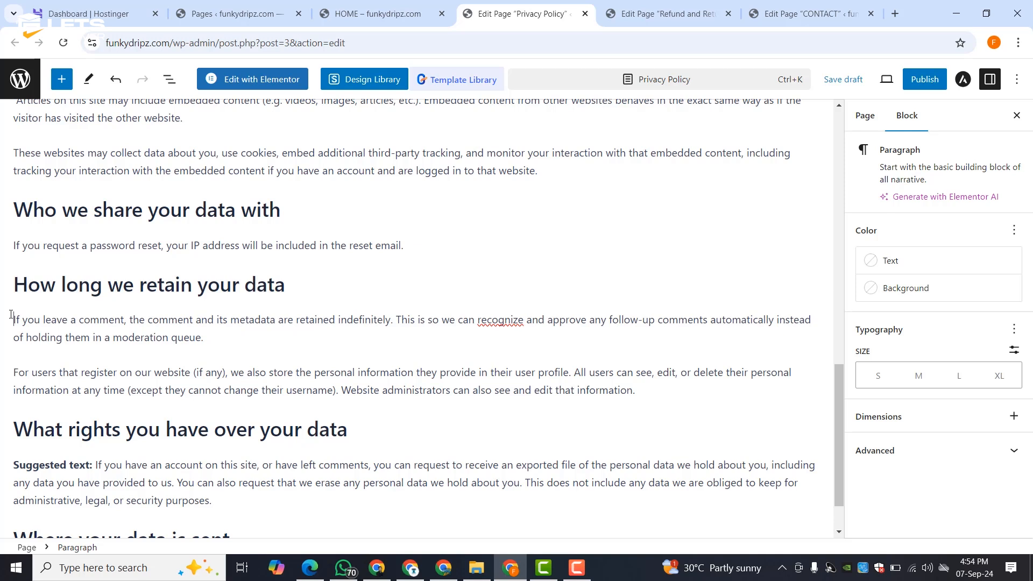
pyautogui.scroll(-1, 45, 337)
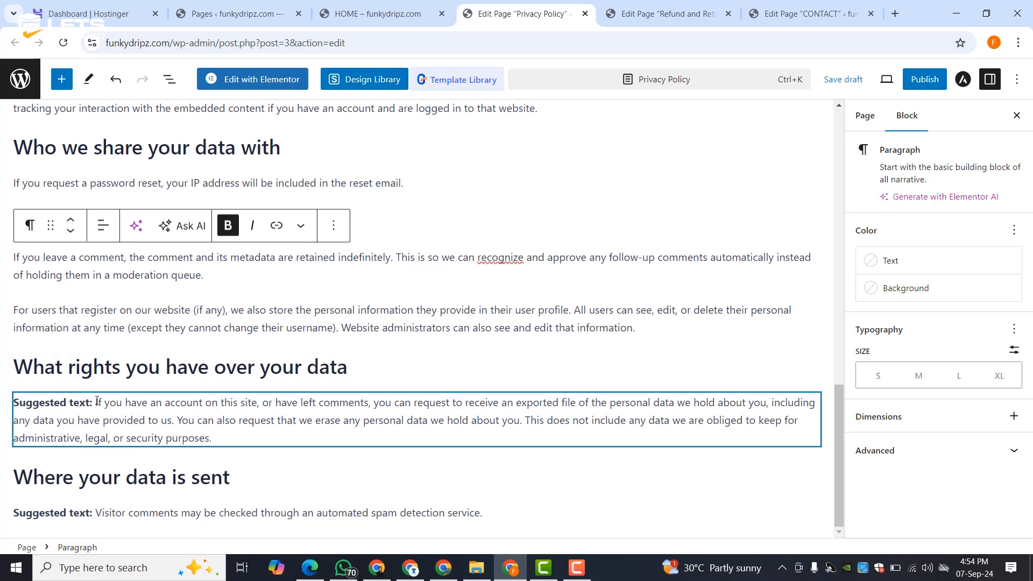
pyautogui.moveTo(13, 403); pyautogui.dragTo(95, 402)
pyautogui.press('BackSpace')
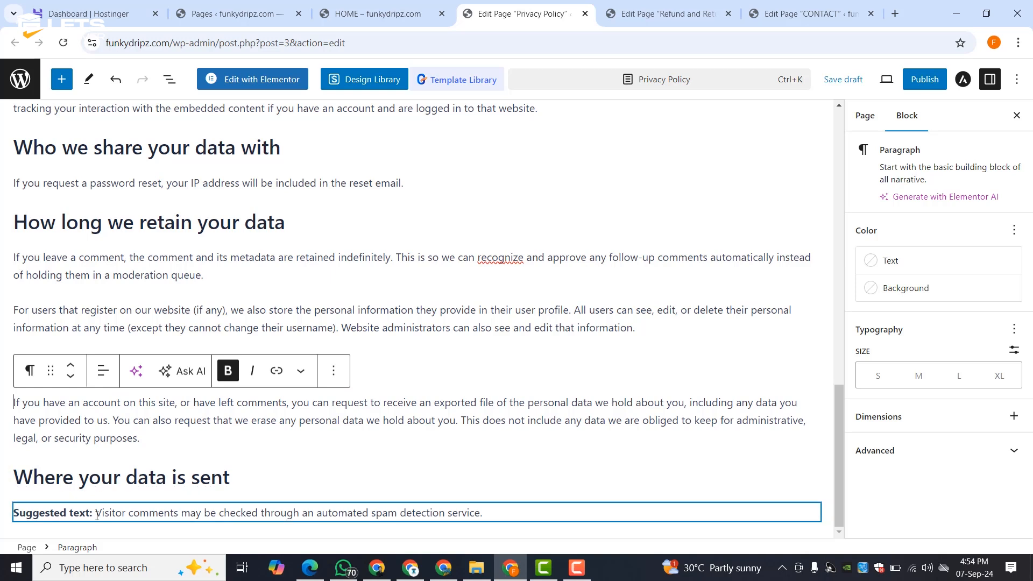
pyautogui.moveTo(95, 512); pyautogui.dragTo(6, 510)
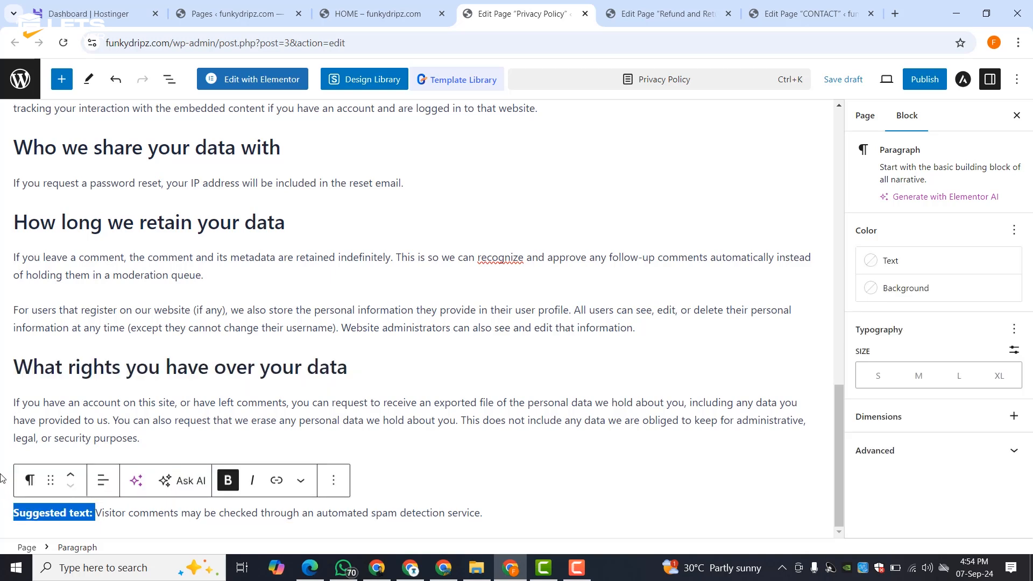
pyautogui.press('BackSpace')
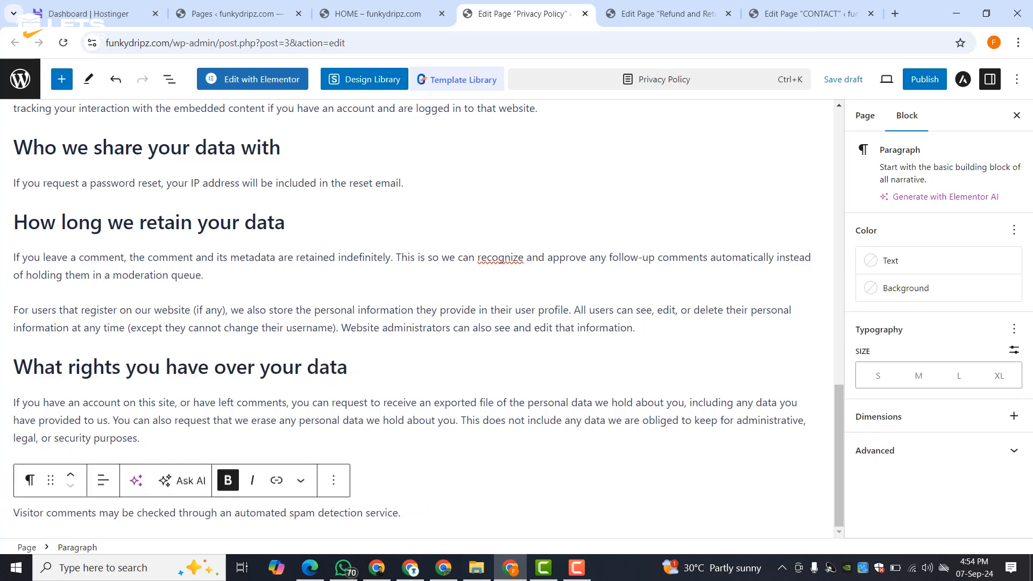
pyautogui.scroll(10, 280, 361)
# - Publish the Privacy Policy page, check it live at /privacy-policy, then close its editor tab
pyautogui.click(939, 81)
pyautogui.click(909, 79)
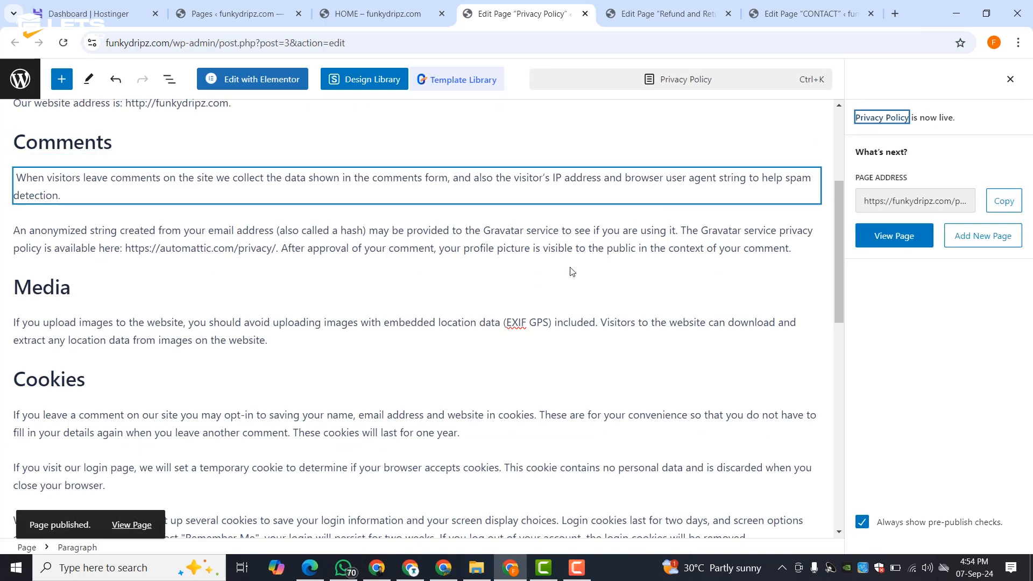
pyautogui.scroll(4, 583, 263)
pyautogui.click(886, 245)
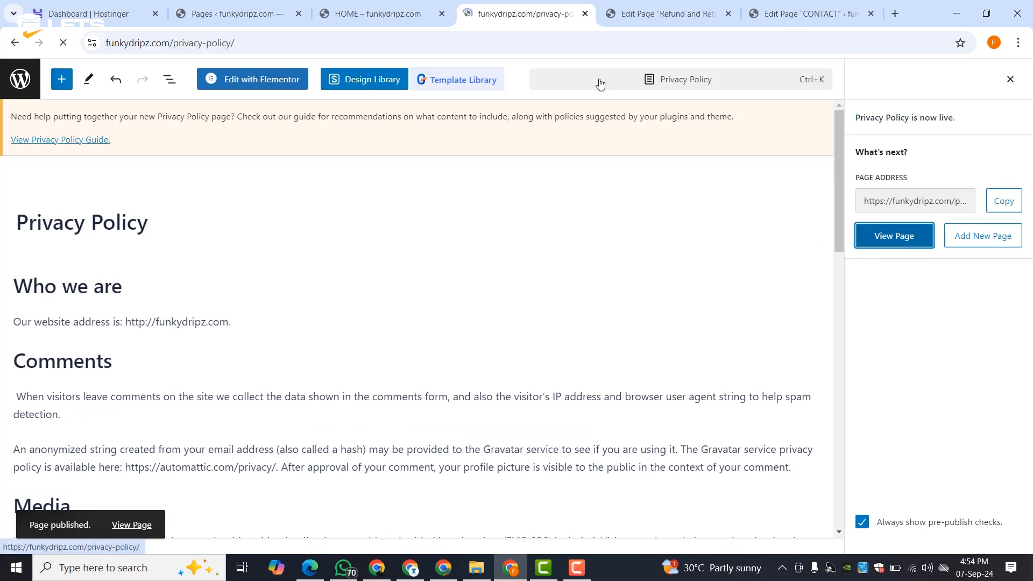
pyautogui.scroll(-15, 377, 260)
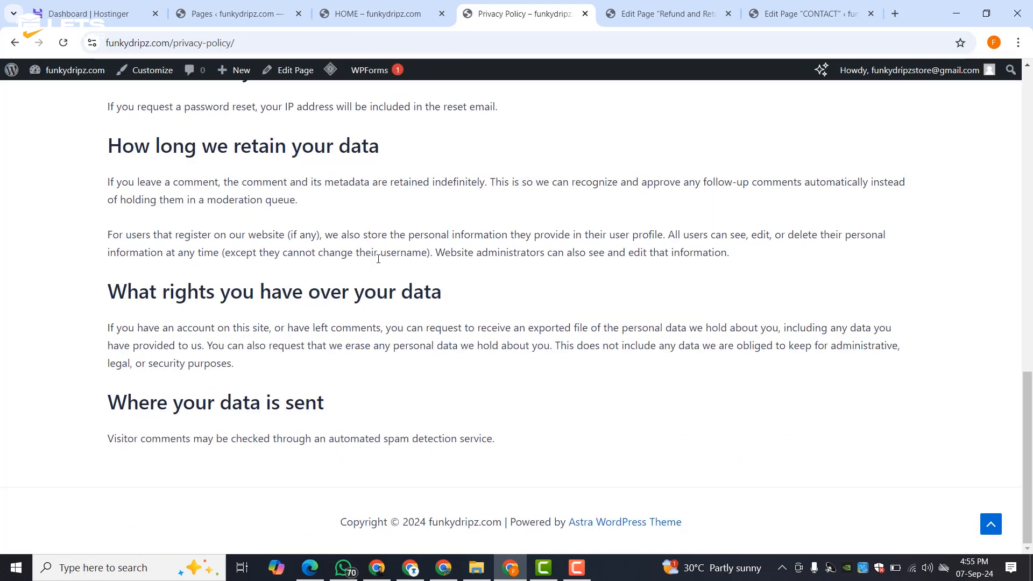
pyautogui.scroll(15, 376, 258)
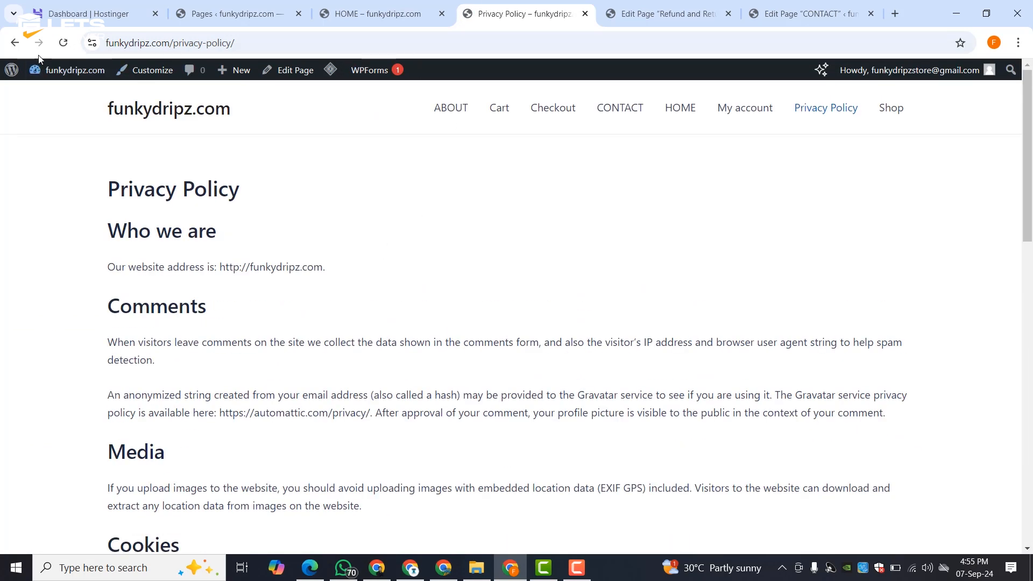
pyautogui.click(14, 43)
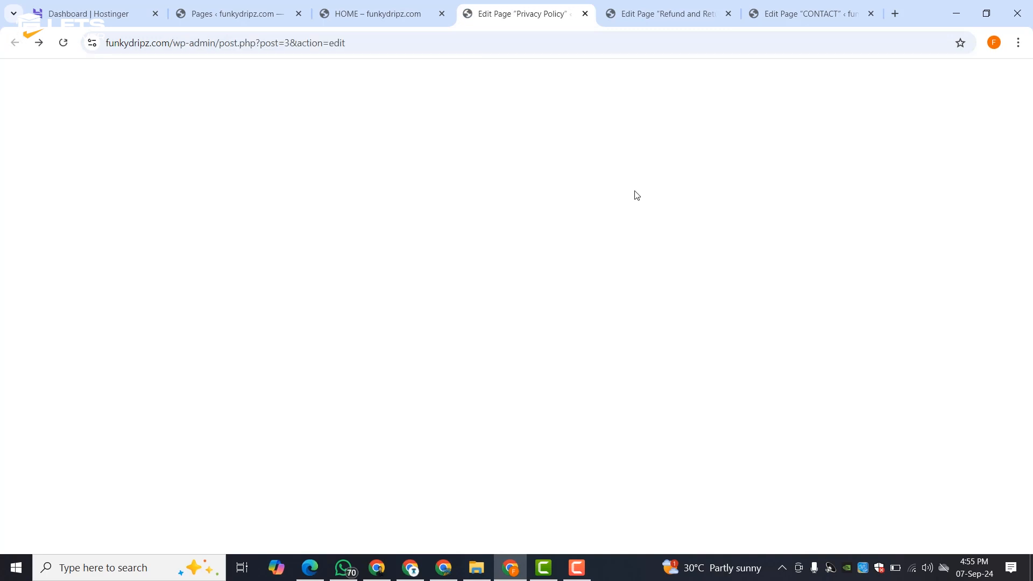
pyautogui.click(584, 15)
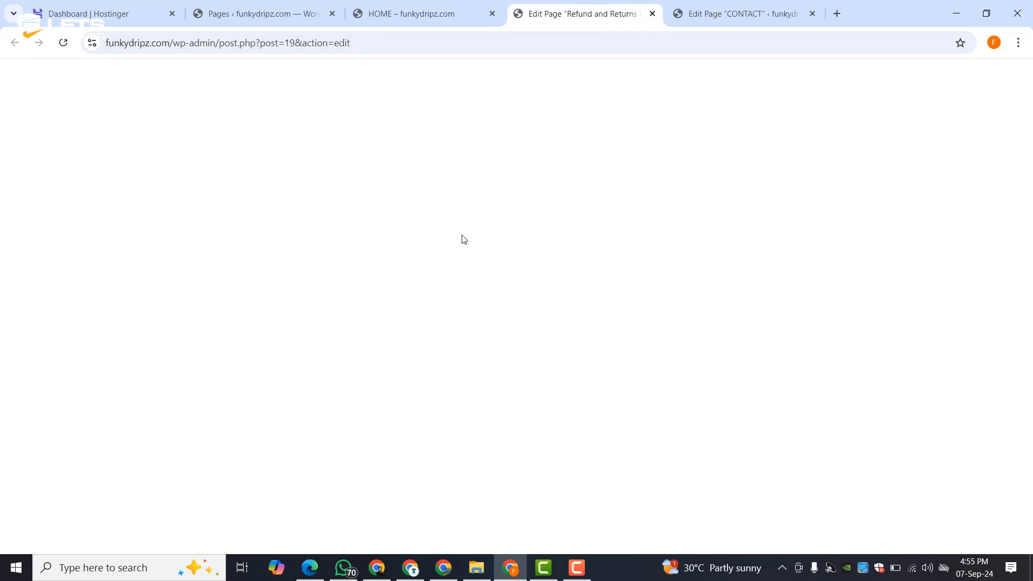
# - Delete the 'This is a sample page.' paragraph via the block's Options menu
pyautogui.scroll(-20, 226, 301)
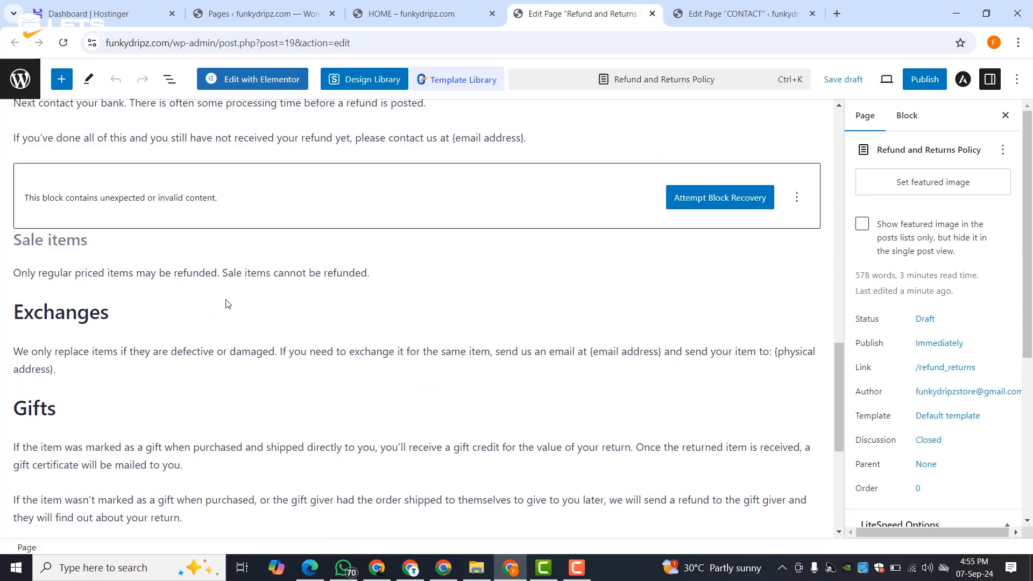
pyautogui.scroll(20, 226, 301)
pyautogui.scroll(10, 227, 299)
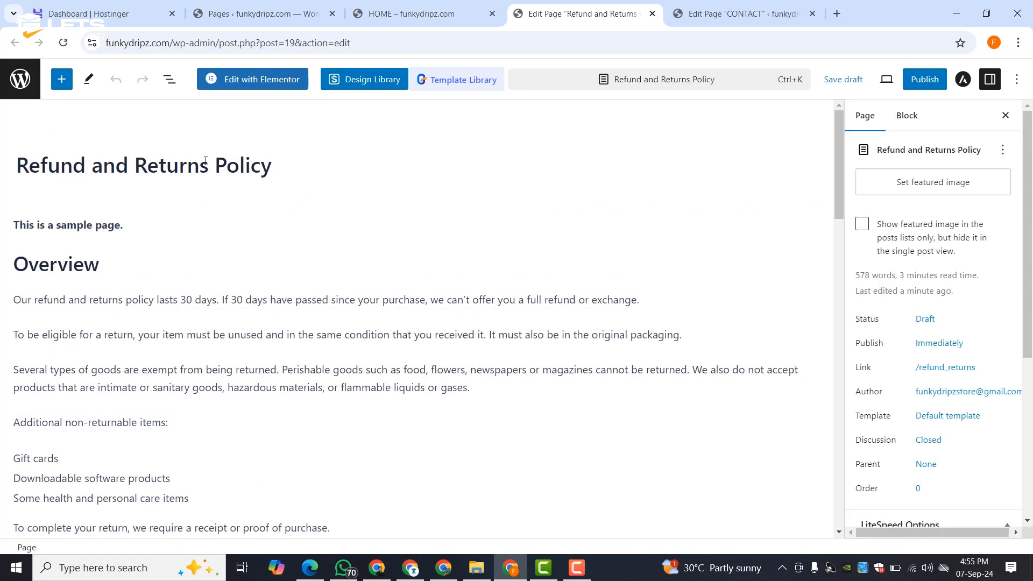
pyautogui.tripleClick(103, 223)
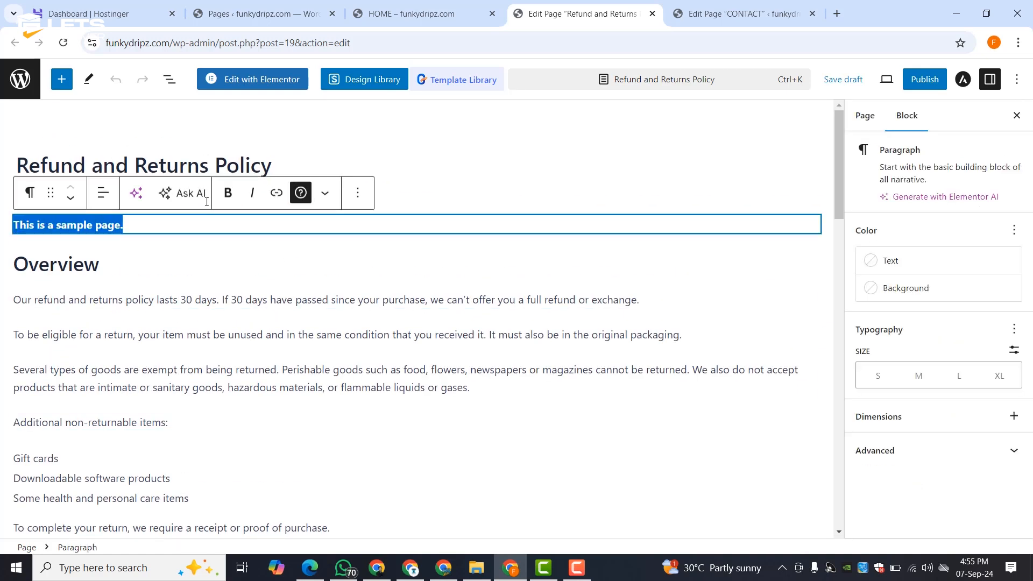
pyautogui.click(357, 192)
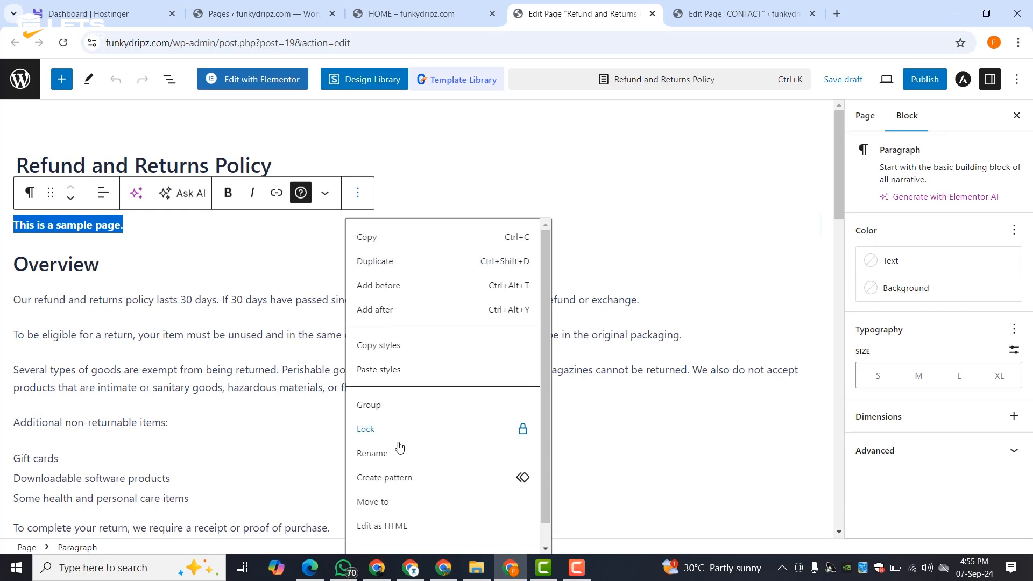
pyautogui.scroll(-1, 403, 511)
pyautogui.click(397, 538)
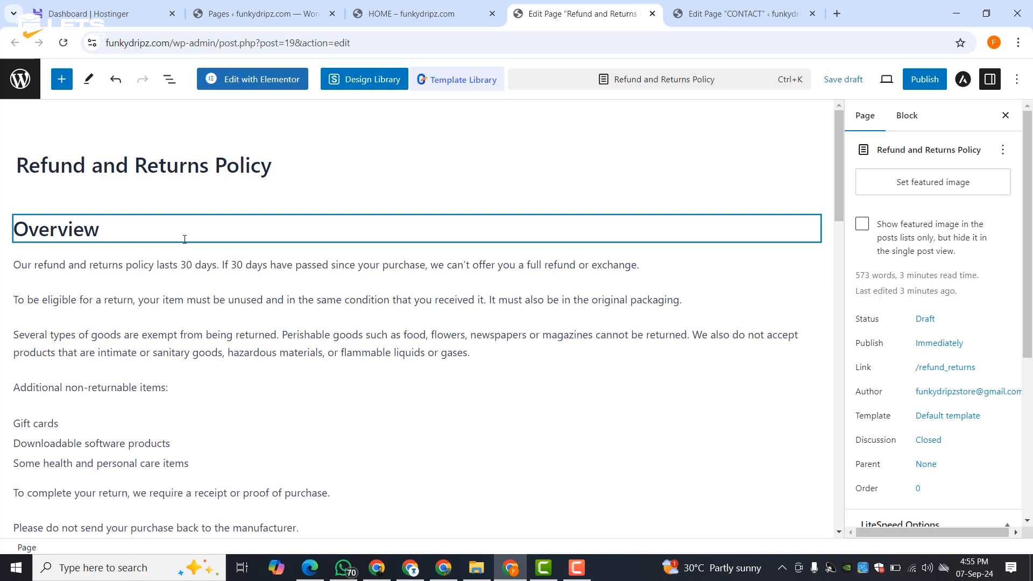
pyautogui.scroll(-20, 185, 239)
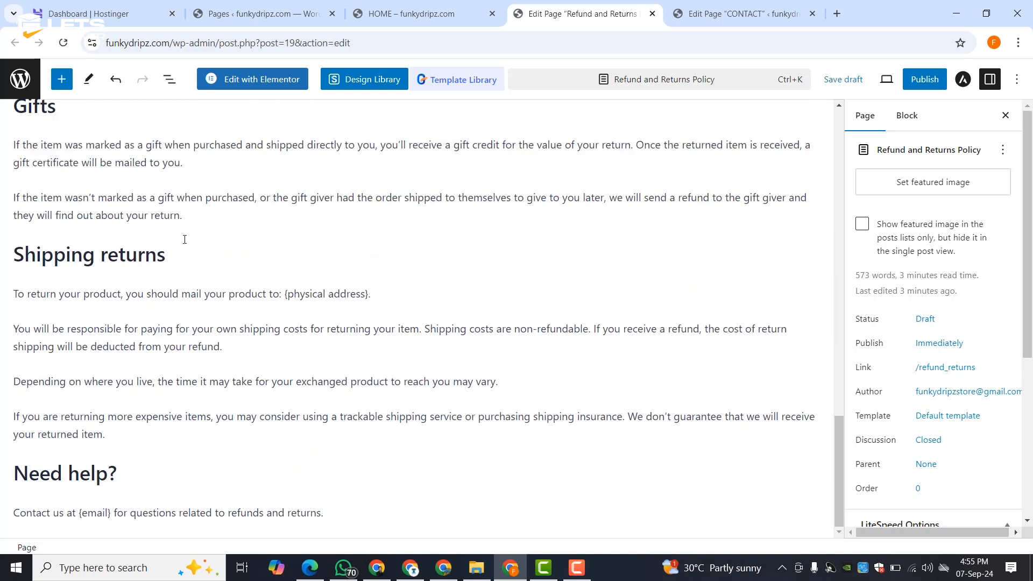
pyautogui.scroll(20, 184, 240)
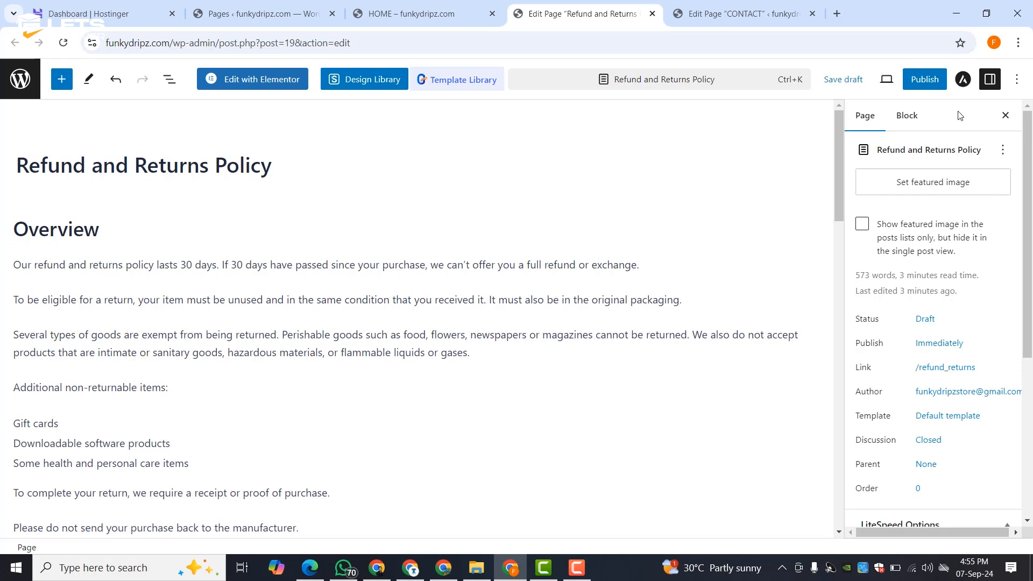
# - Publish the Refund and Returns Policy page and view it live at /refund_returns
pyautogui.click(925, 79)
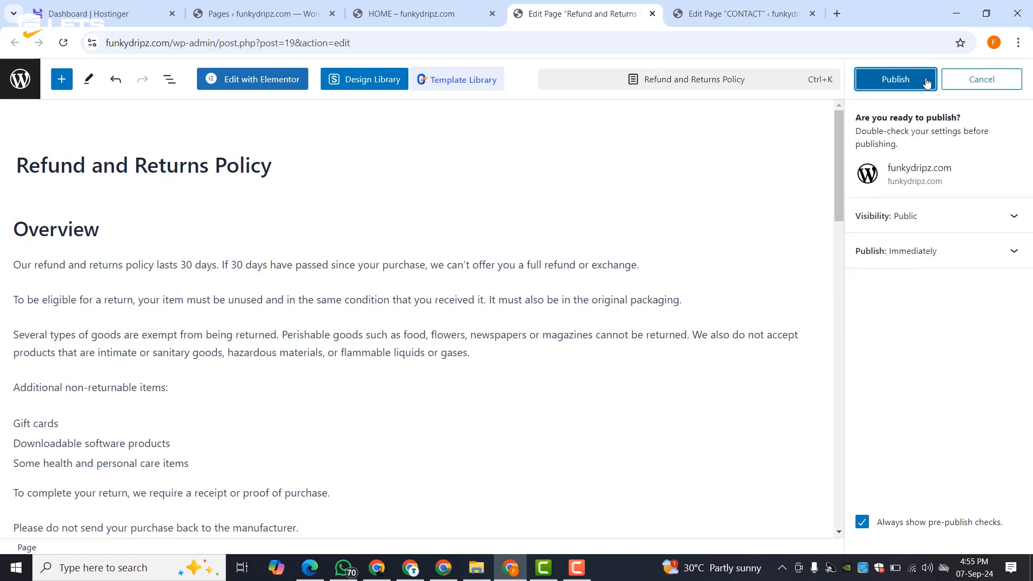
pyautogui.click(925, 81)
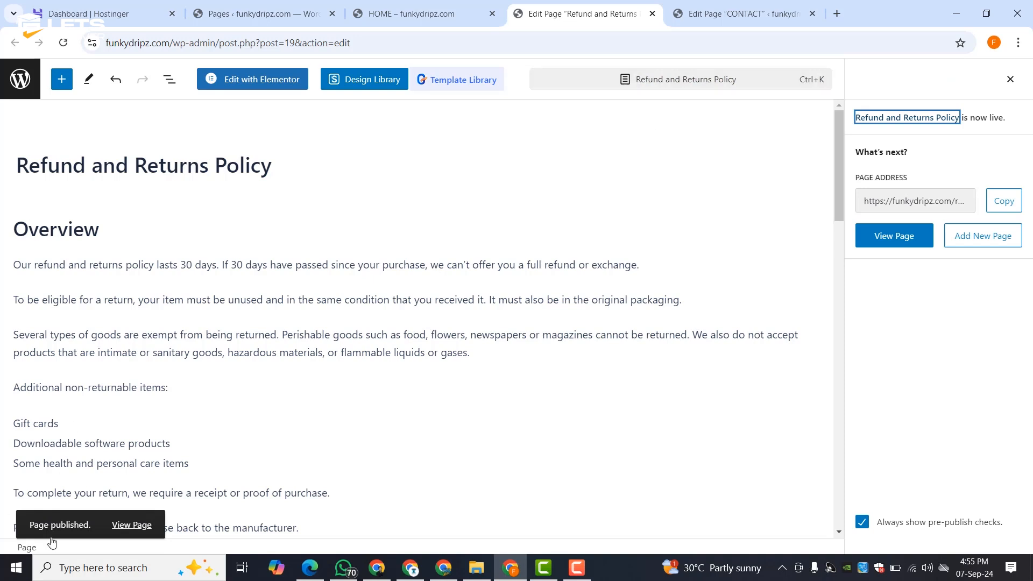
pyautogui.click(132, 526)
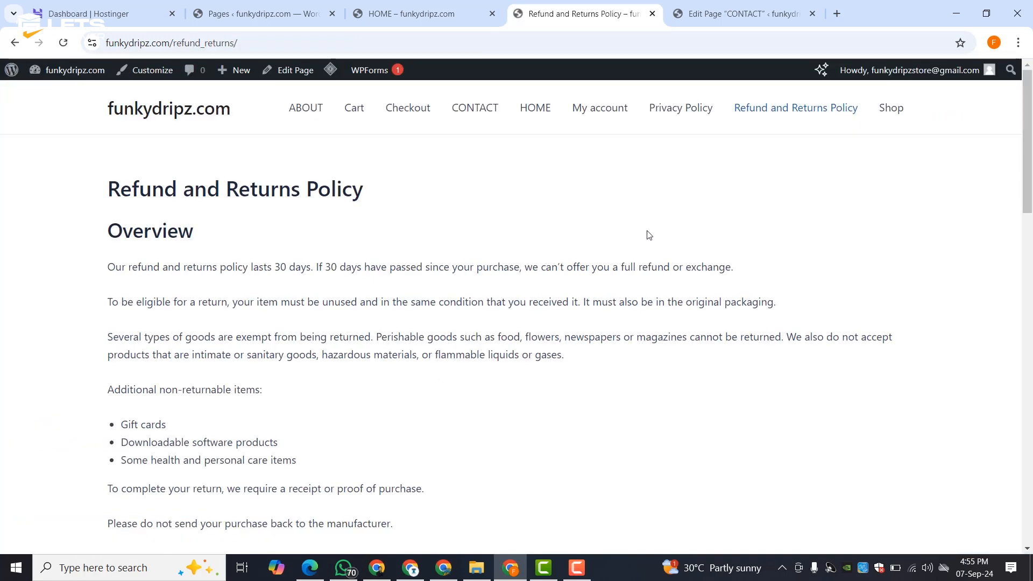
pyautogui.scroll(-15, 519, 280)
pyautogui.scroll(15, 520, 310)
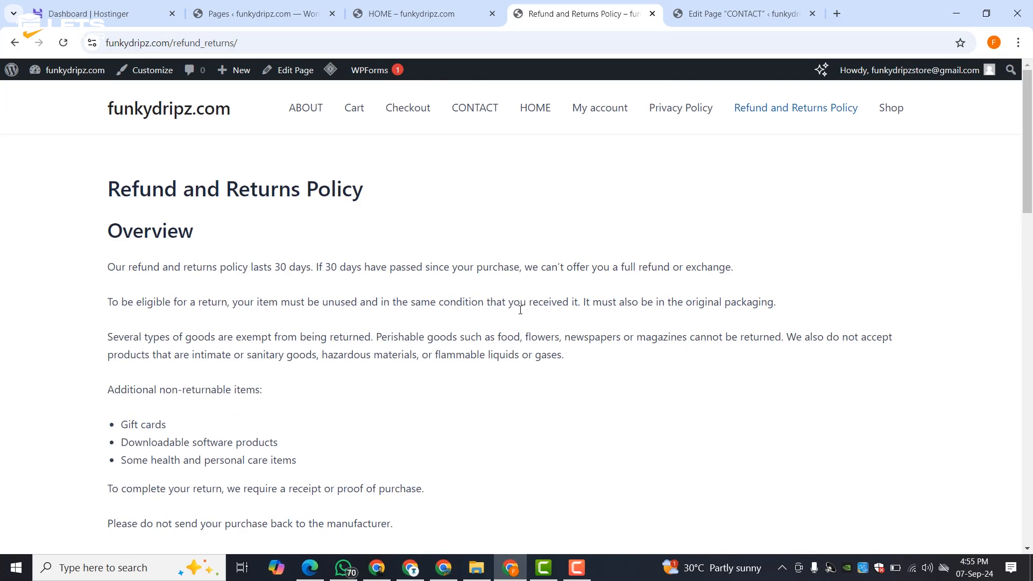
pyautogui.scroll(-15, 520, 310)
pyautogui.scroll(15, 521, 312)
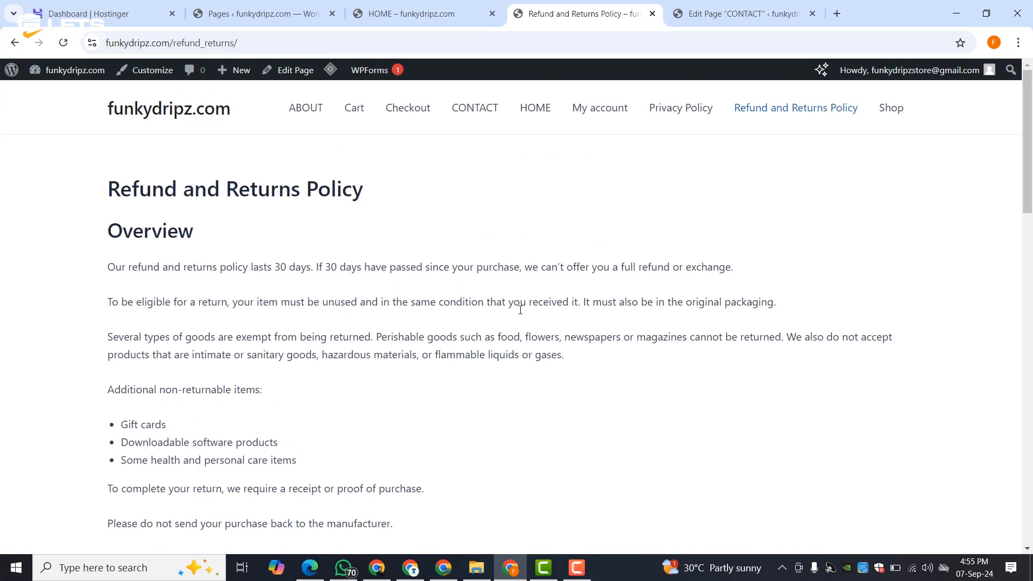
# - Close the live Refund tab, dismiss the WPForms notice, and open CONTACT in Elementor with popups closed
pyautogui.click(652, 13)
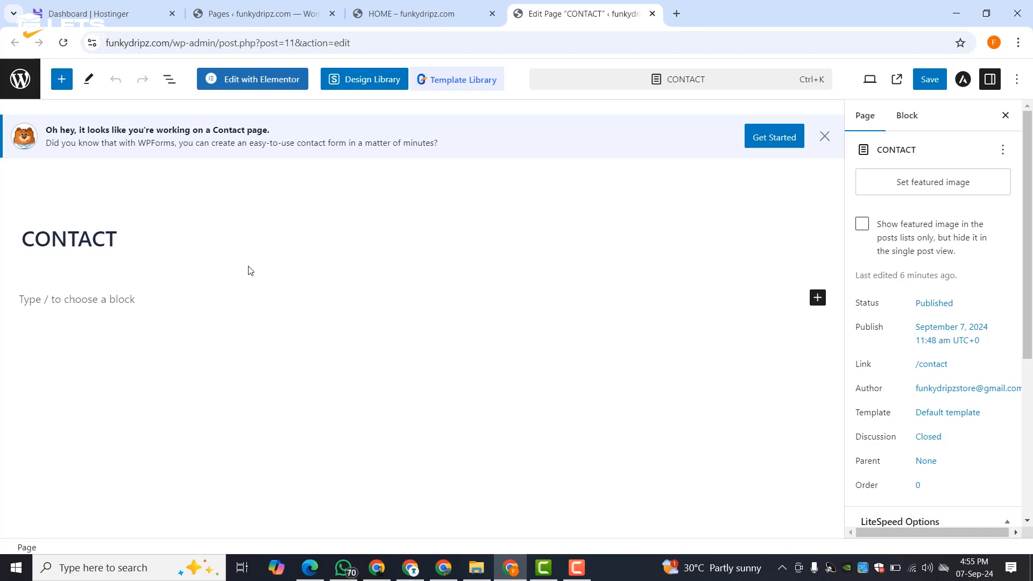
pyautogui.click(823, 136)
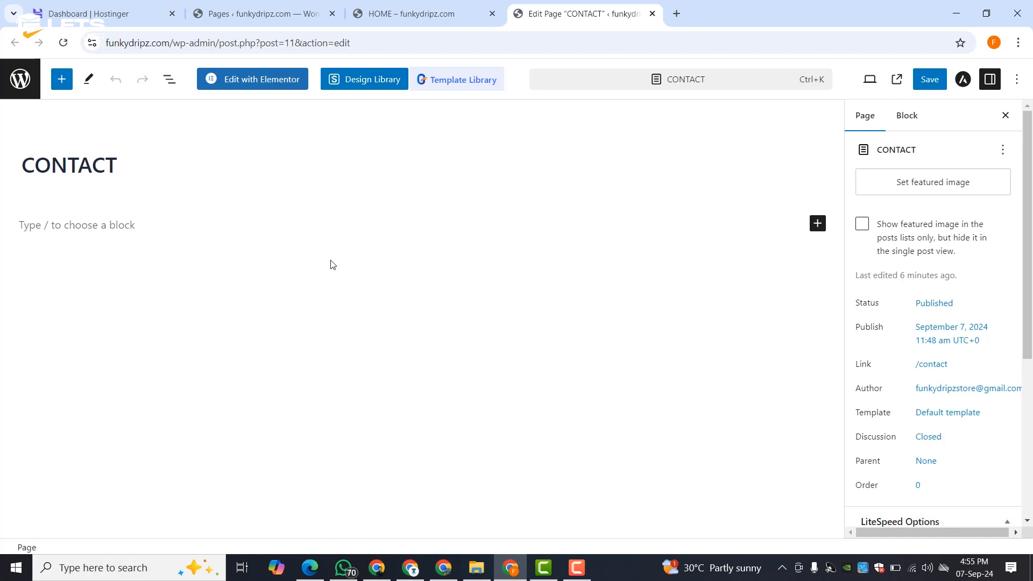
pyautogui.click(262, 80)
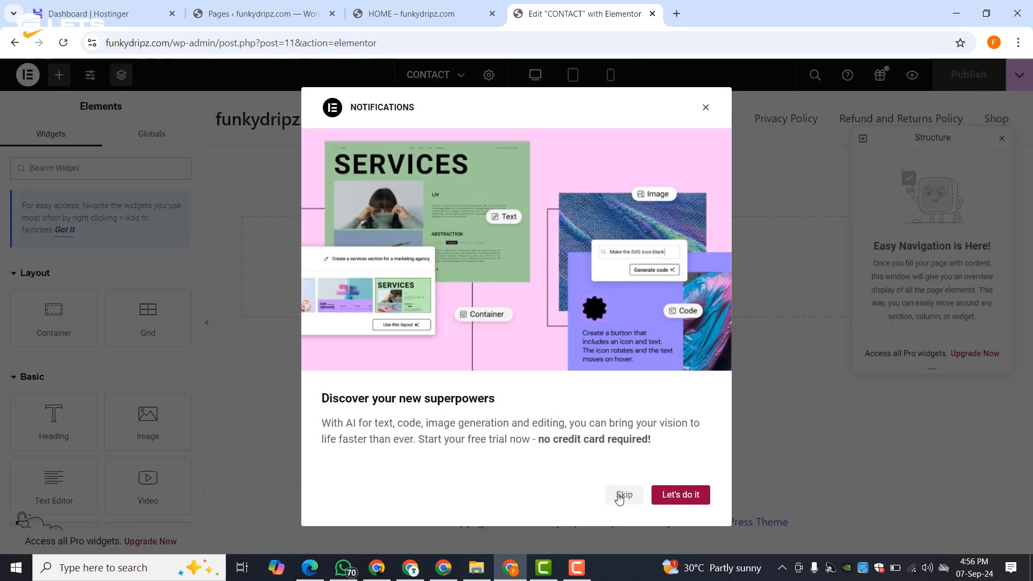
pyautogui.click(620, 496)
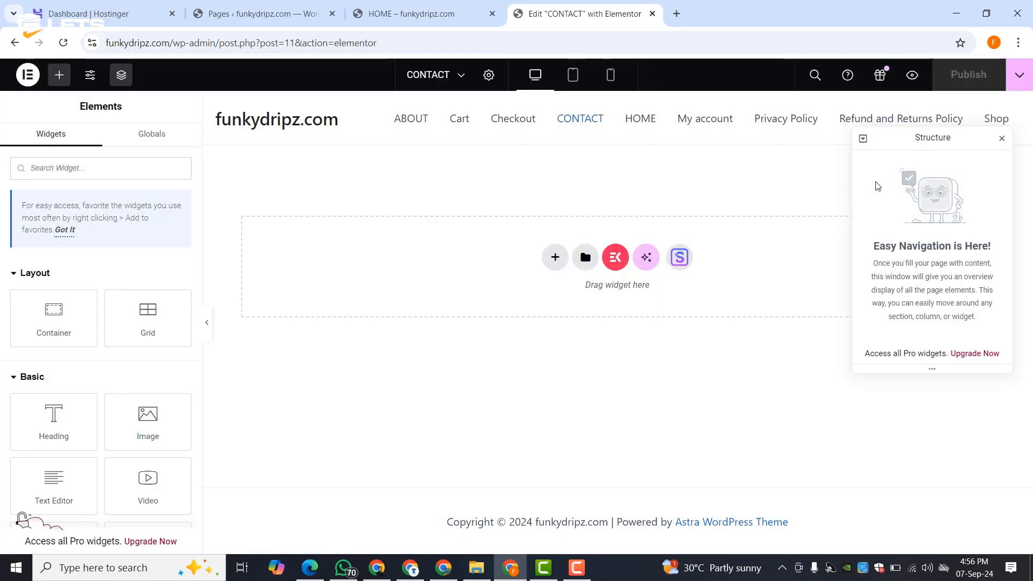
pyautogui.click(1001, 139)
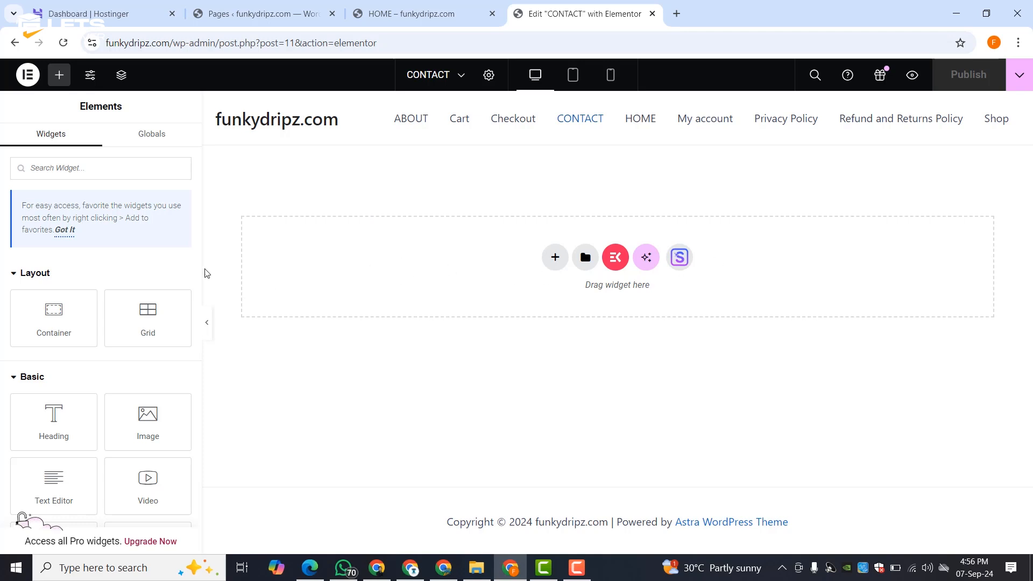
# - Add a container with 253 px Min Height and a gradient background
pyautogui.moveTo(72, 302); pyautogui.dragTo(355, 231)
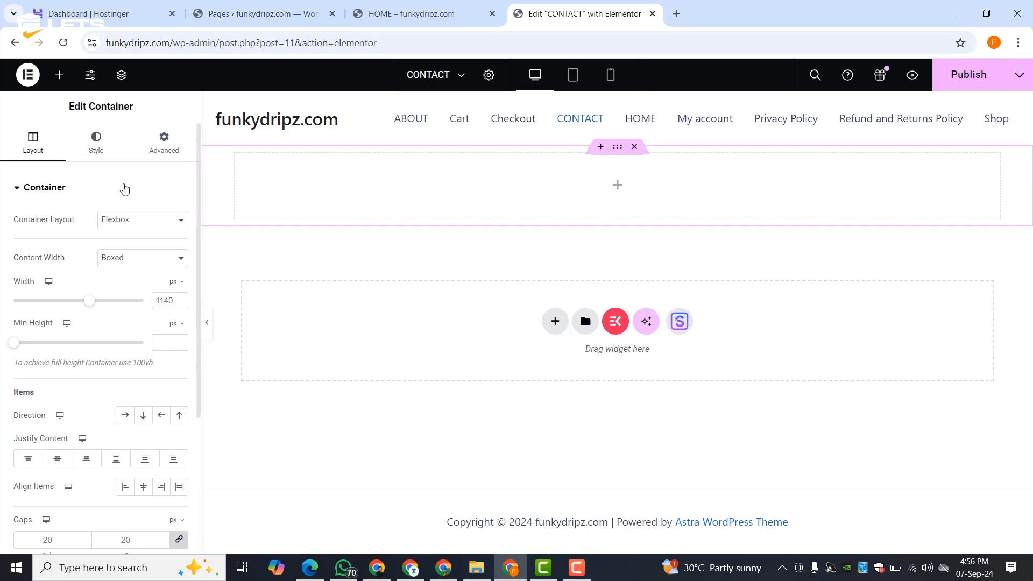
pyautogui.moveTo(18, 348); pyautogui.dragTo(37, 353)
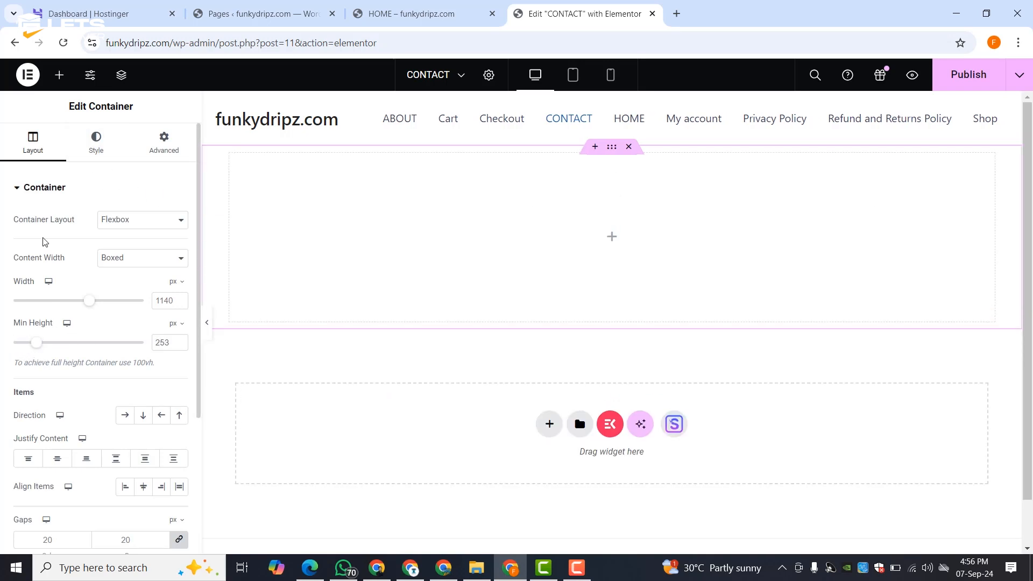
pyautogui.click(97, 158)
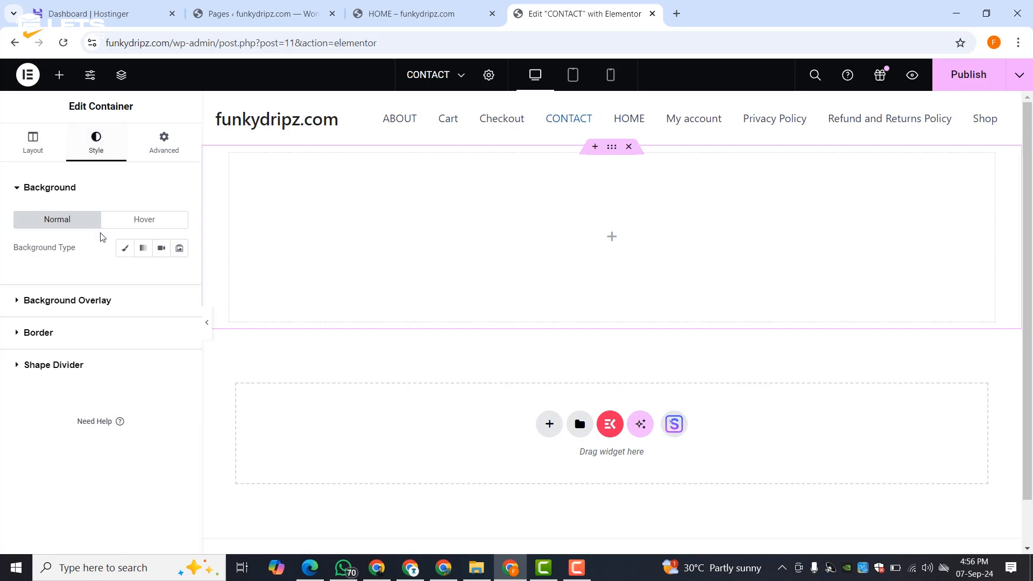
pyautogui.click(125, 248)
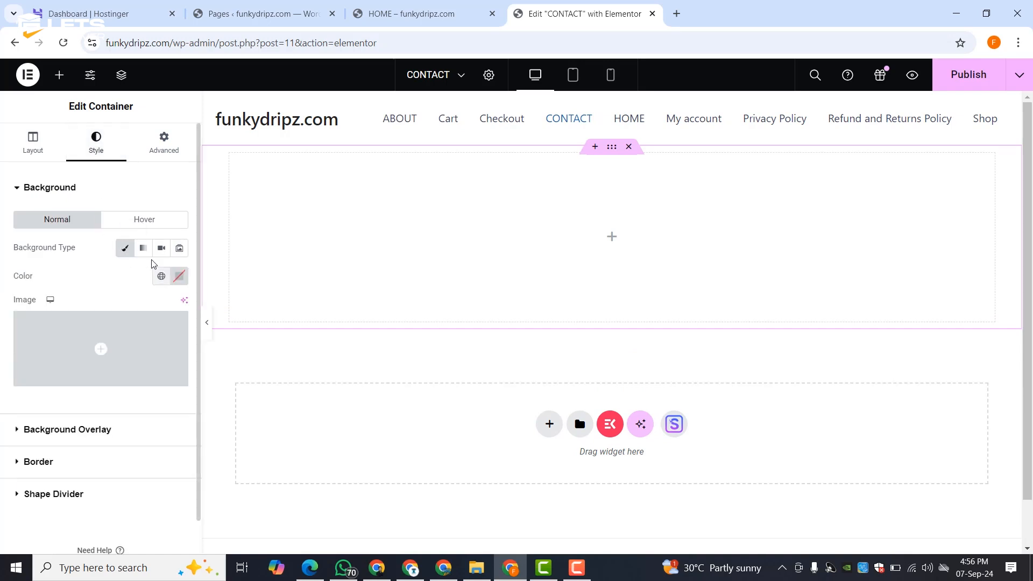
pyautogui.click(142, 252)
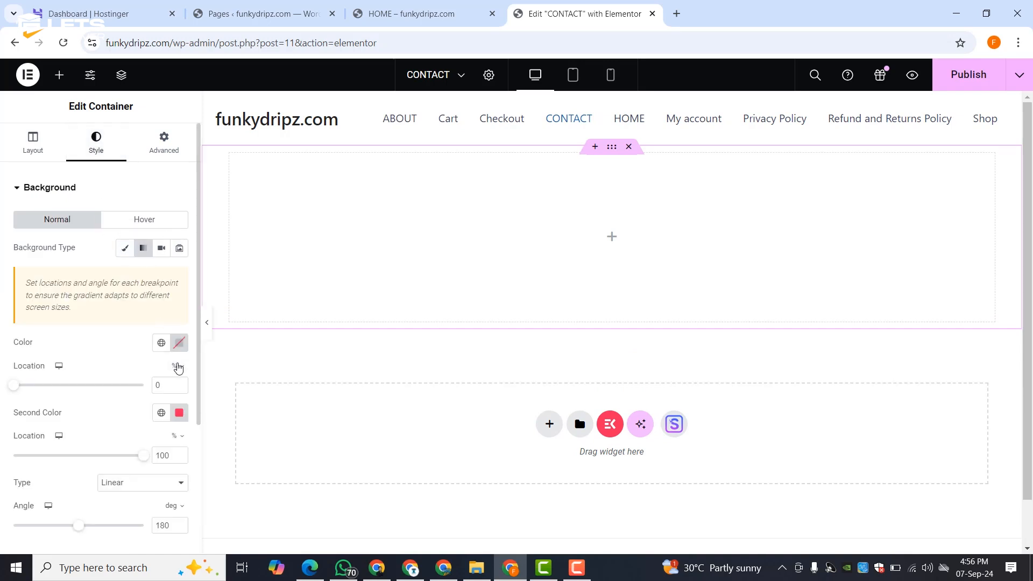
# - Set the gradient colours to light pink #FF7FF5 and deep pink #F2299F
pyautogui.click(179, 343)
pyautogui.click(232, 279)
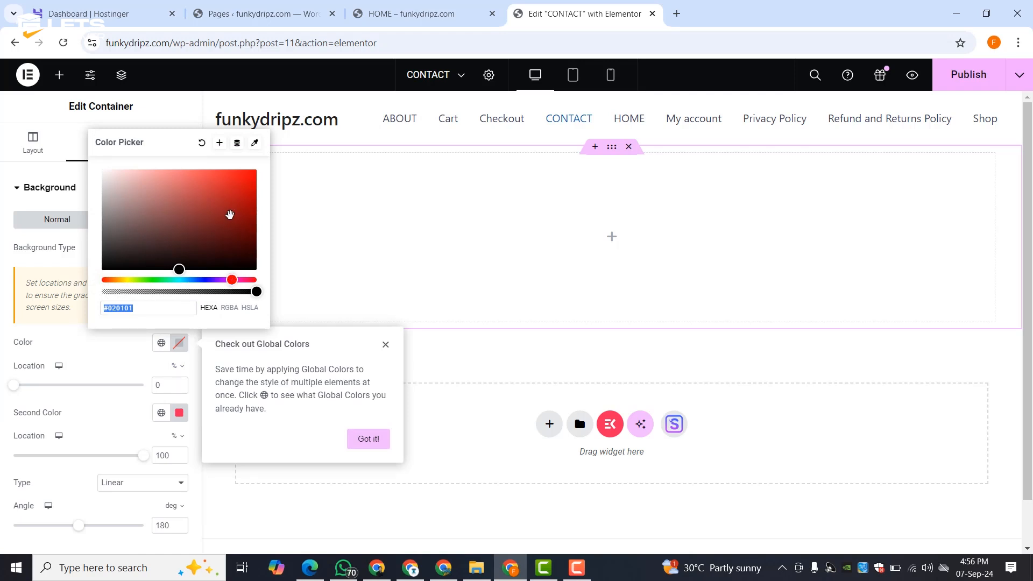
pyautogui.click(232, 280)
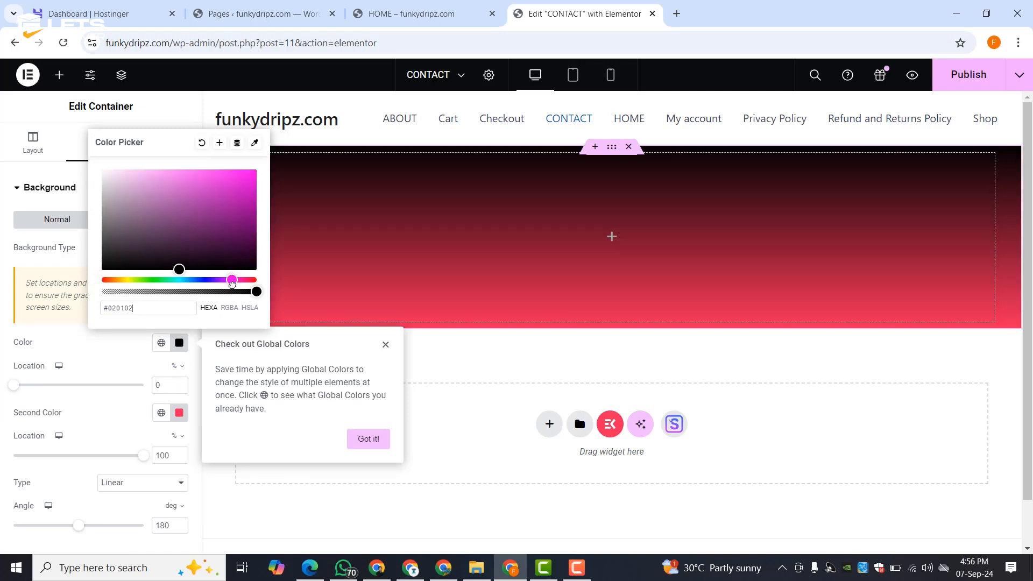
pyautogui.moveTo(230, 191); pyautogui.dragTo(180, 166)
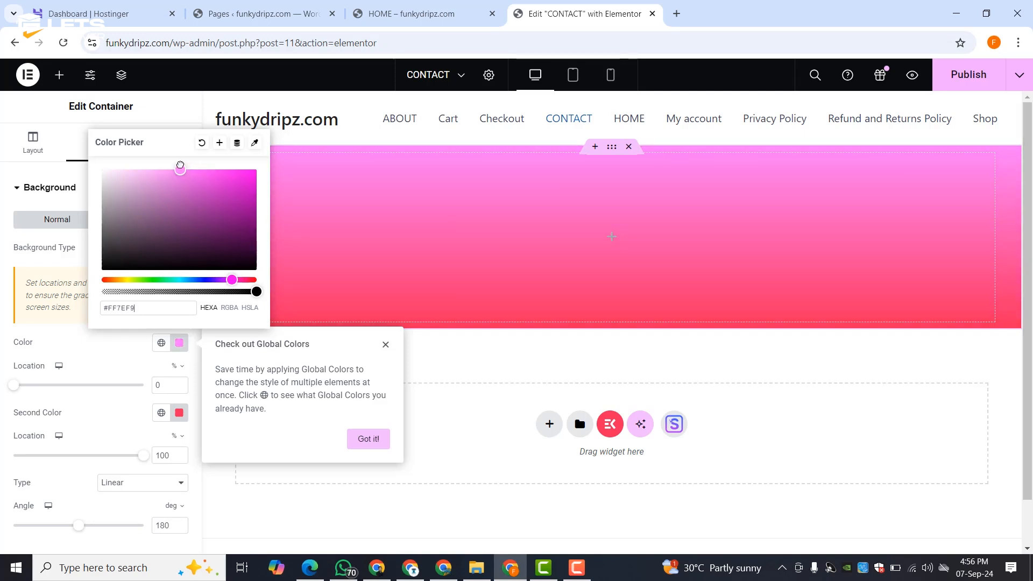
pyautogui.click(94, 350)
pyautogui.click(180, 412)
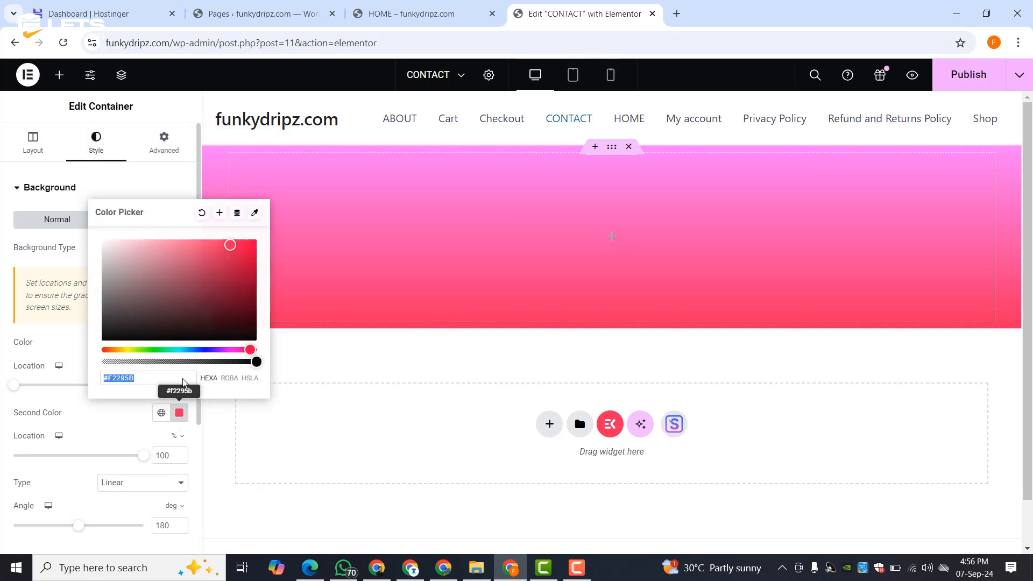
pyautogui.moveTo(246, 350); pyautogui.dragTo(241, 350)
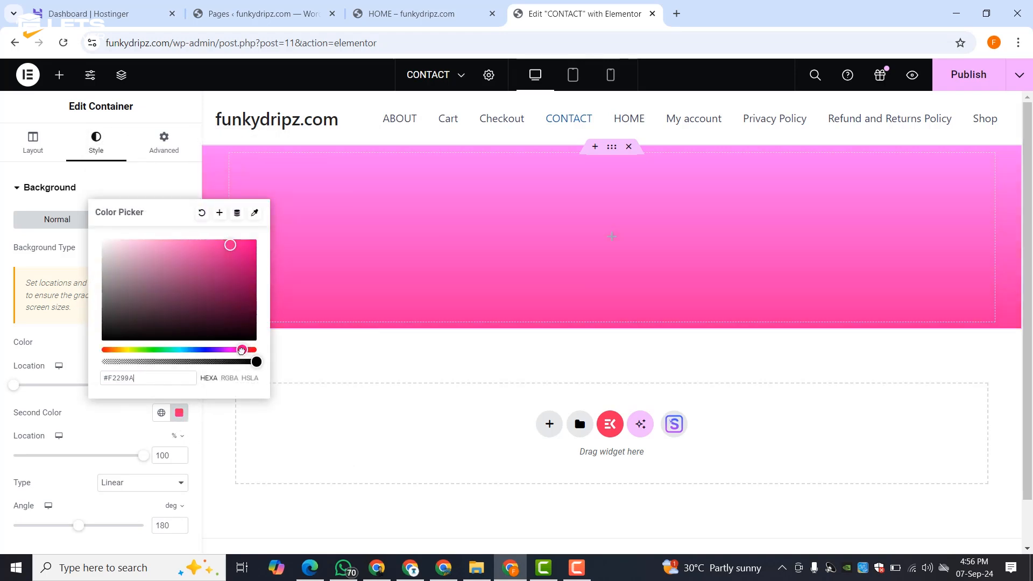
pyautogui.click(91, 424)
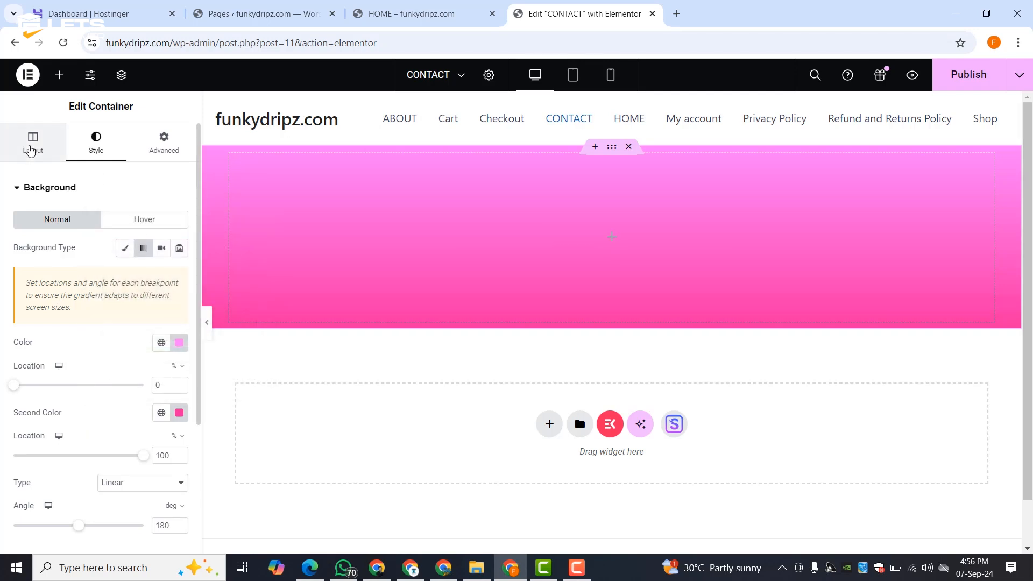
pyautogui.click(31, 155)
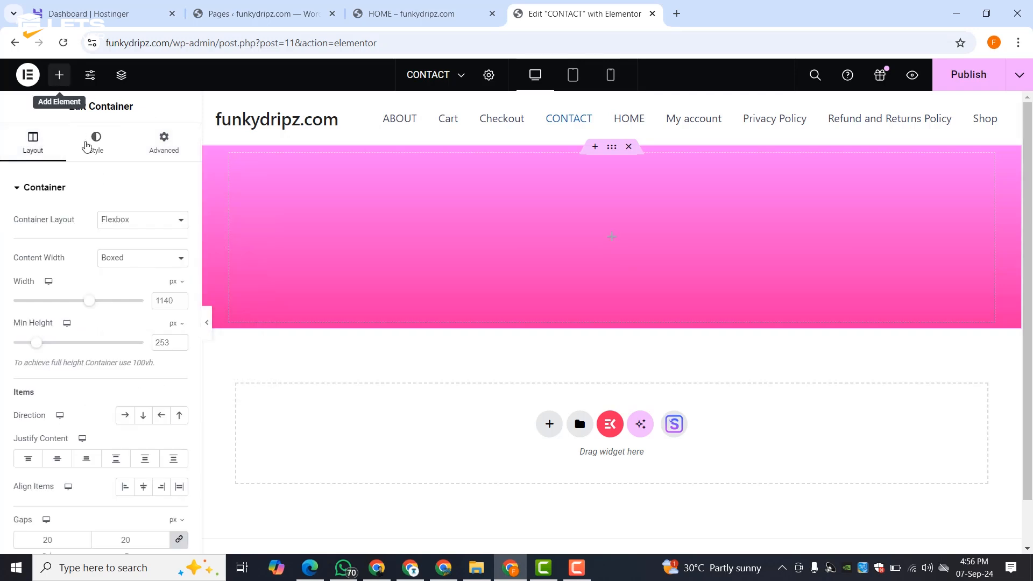
# - Place a Heading widget in the pink container and title it CONTACT US
pyautogui.click(60, 79)
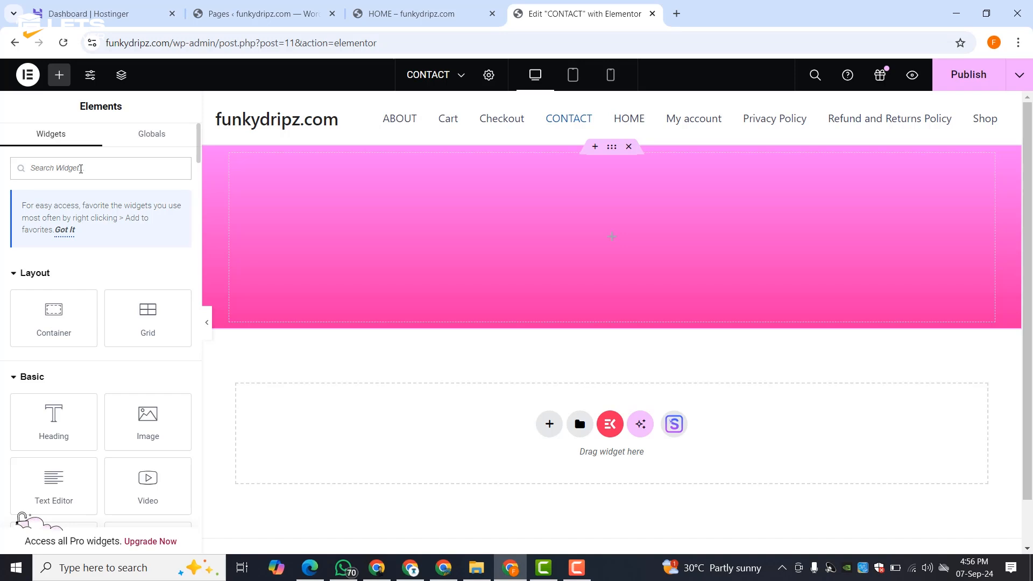
pyautogui.write('HEAD')
pyautogui.moveTo(46, 290); pyautogui.dragTo(655, 237)
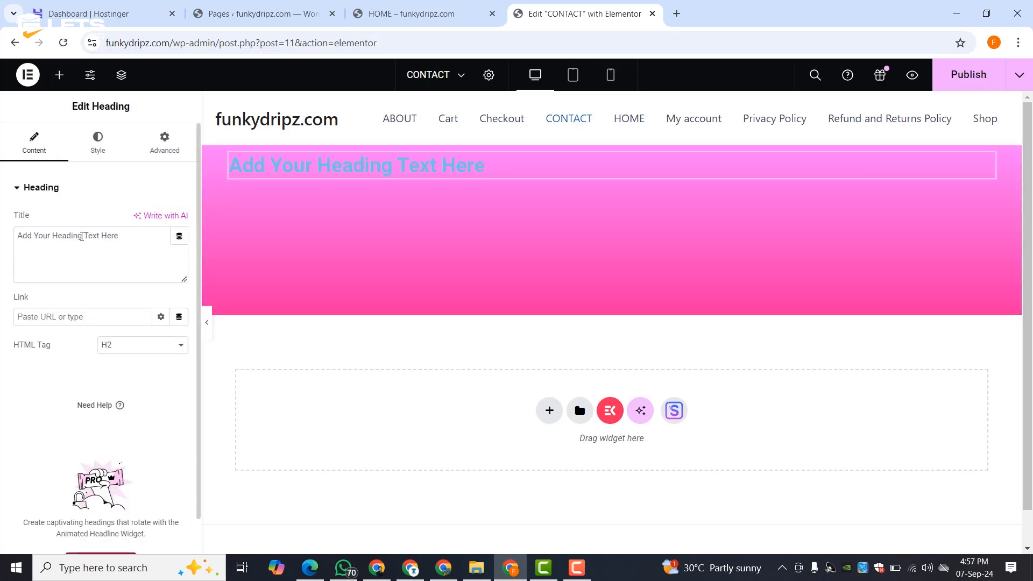
pyautogui.tripleClick(82, 235)
pyautogui.write('CONTACT US')
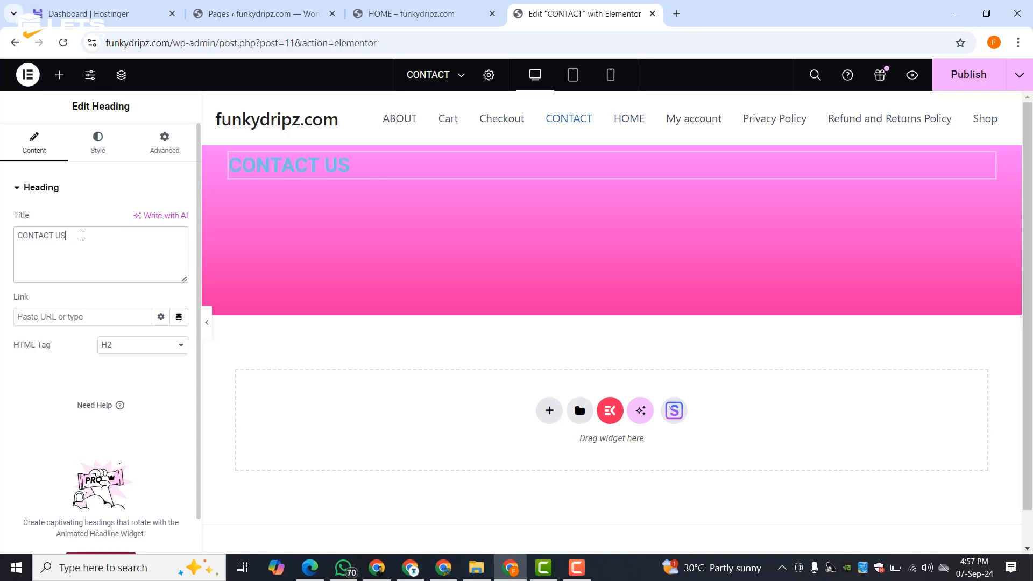
# - Make the heading text white #FFFFFF and centre-aligned
pyautogui.click(102, 150)
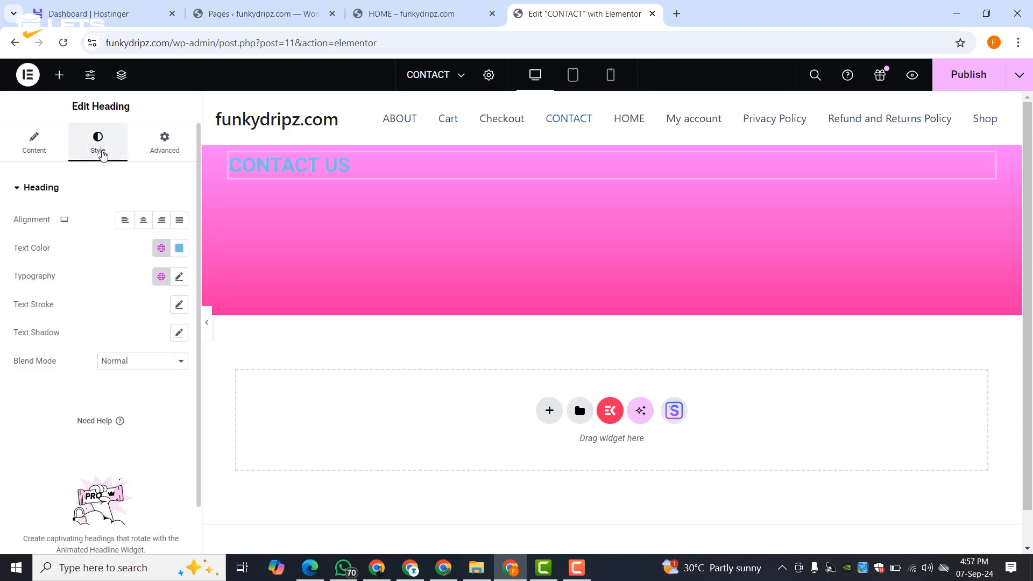
pyautogui.click(179, 248)
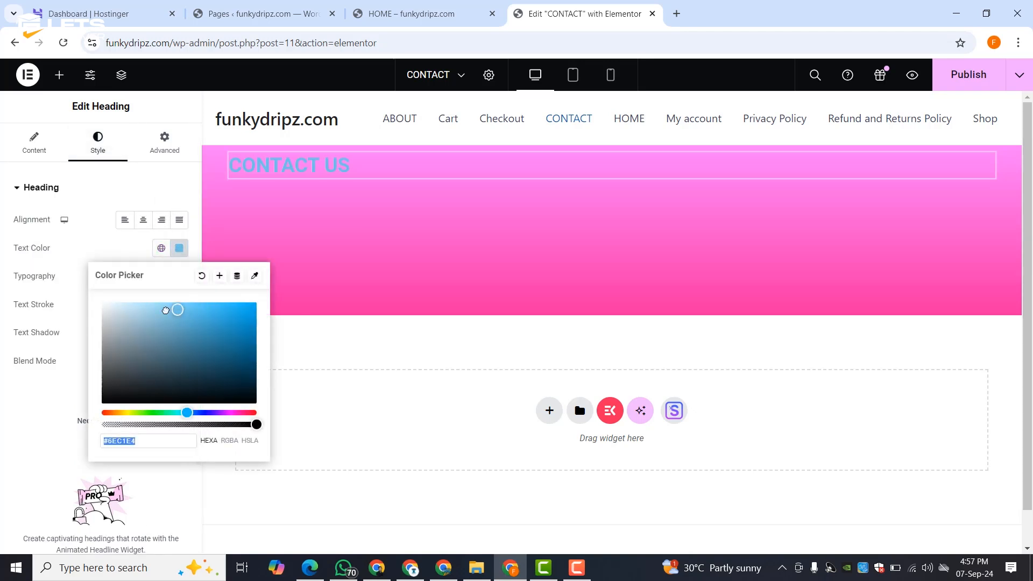
pyautogui.write('#FFFFFF')
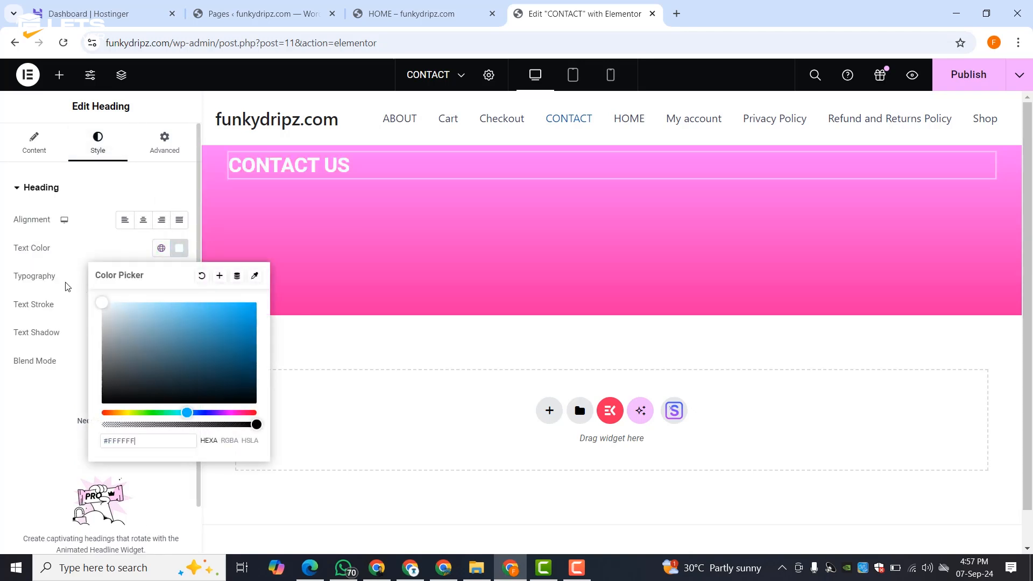
pyautogui.click(87, 249)
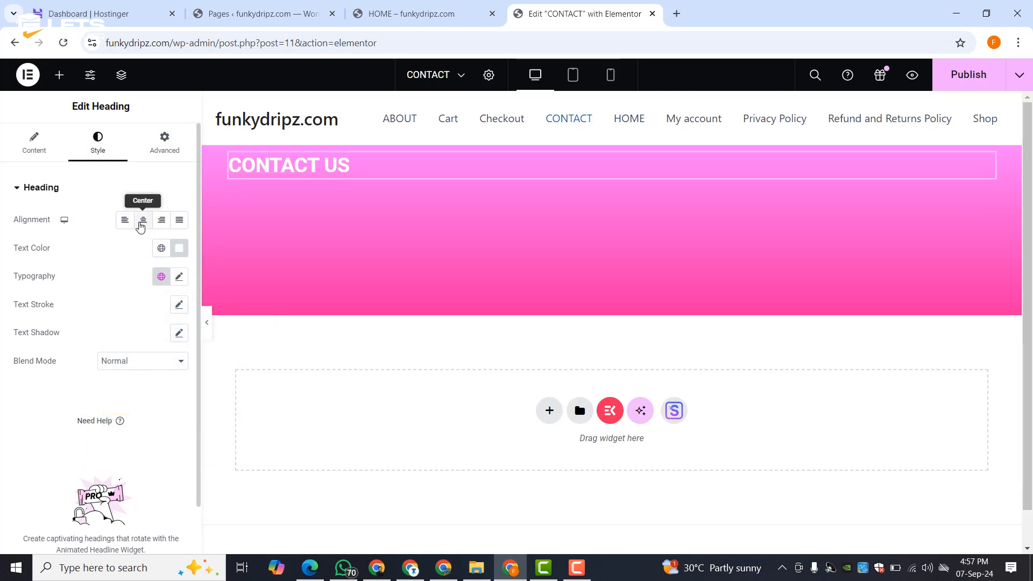
pyautogui.click(143, 220)
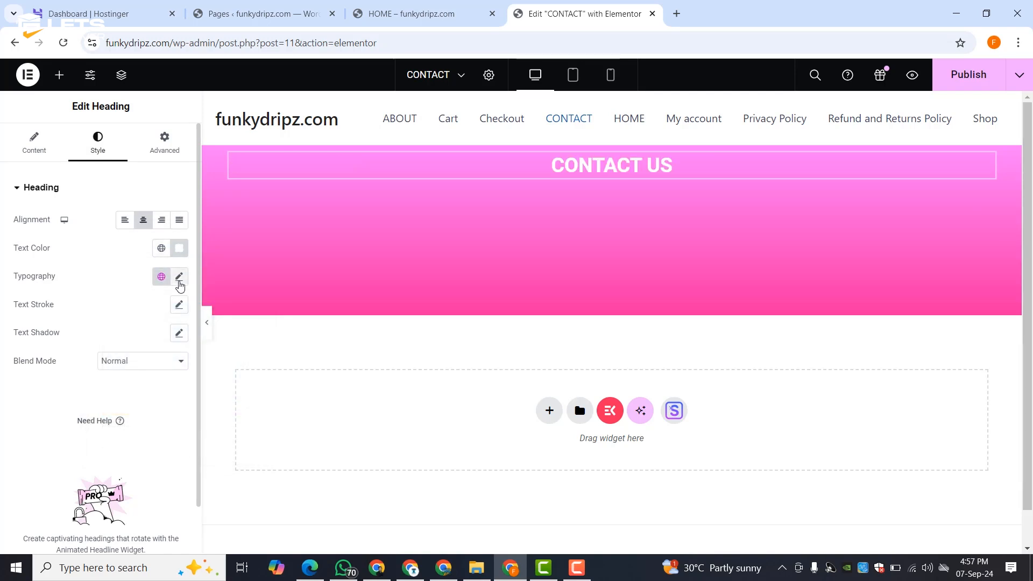
# - Set the heading typography to RocknRoll One at 54 px
pyautogui.click(179, 277)
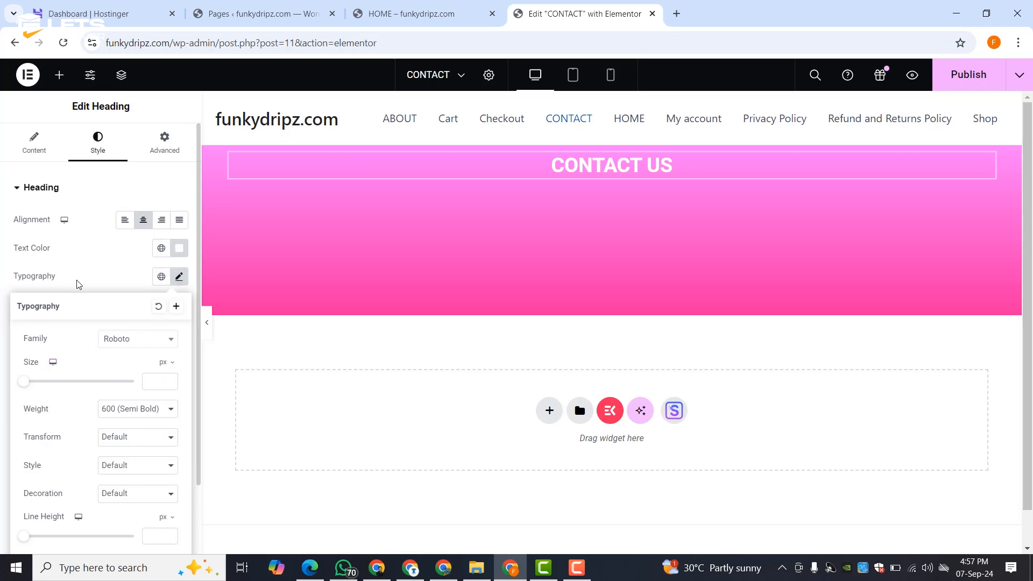
pyautogui.scroll(-2, 80, 282)
pyautogui.click(123, 258)
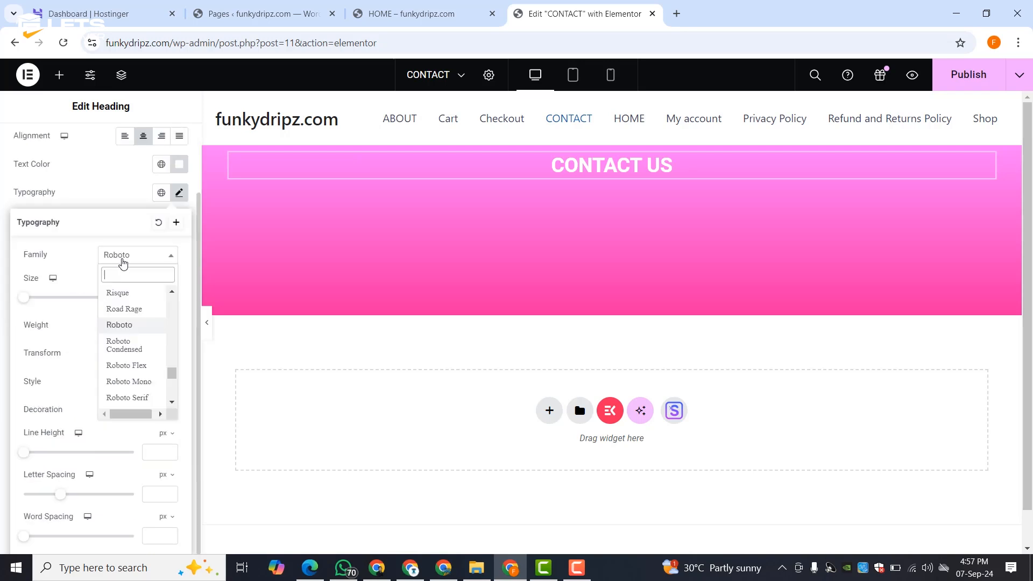
pyautogui.scroll(-3, 128, 361)
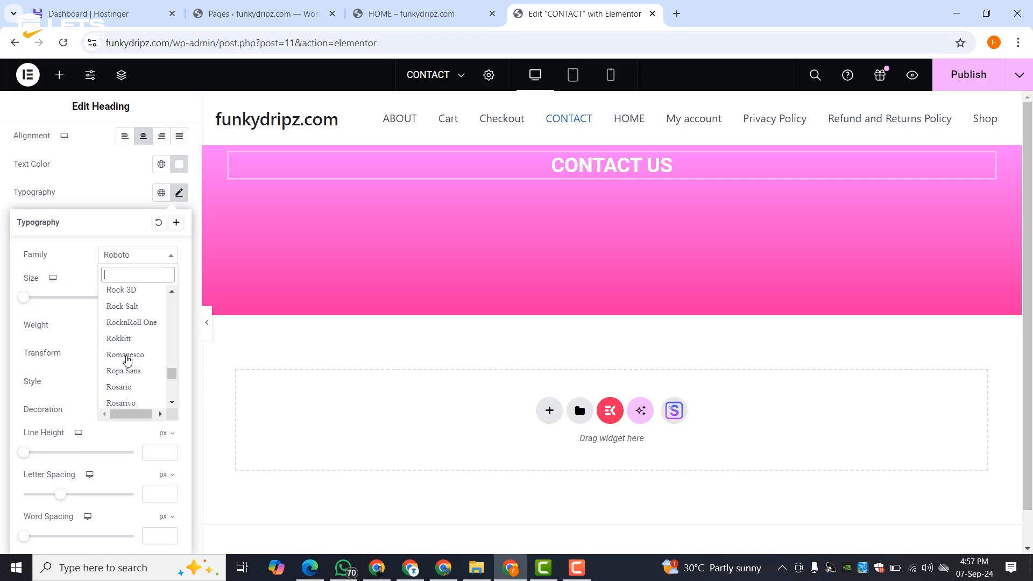
pyautogui.click(134, 323)
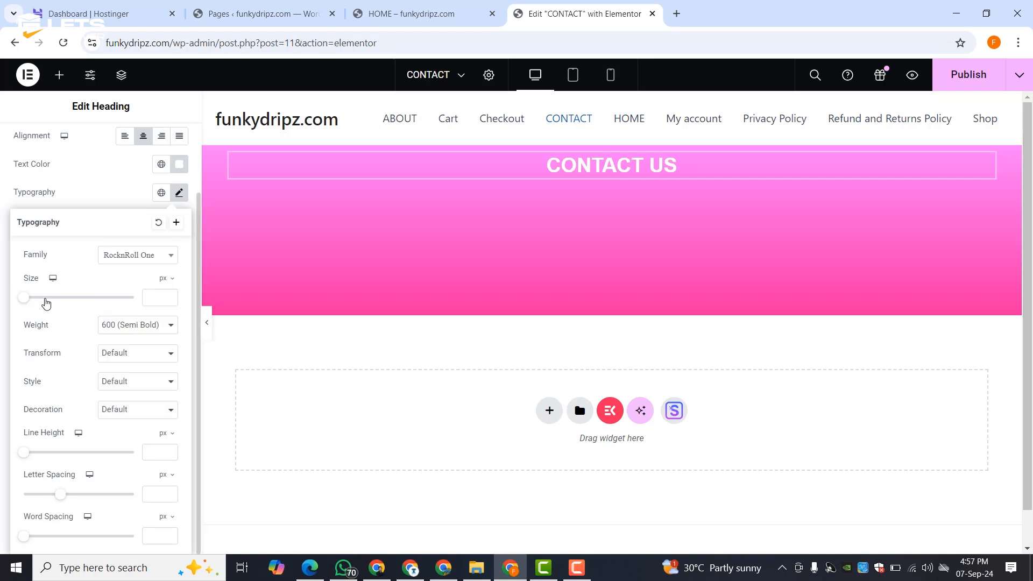
pyautogui.moveTo(21, 299); pyautogui.dragTo(50, 303)
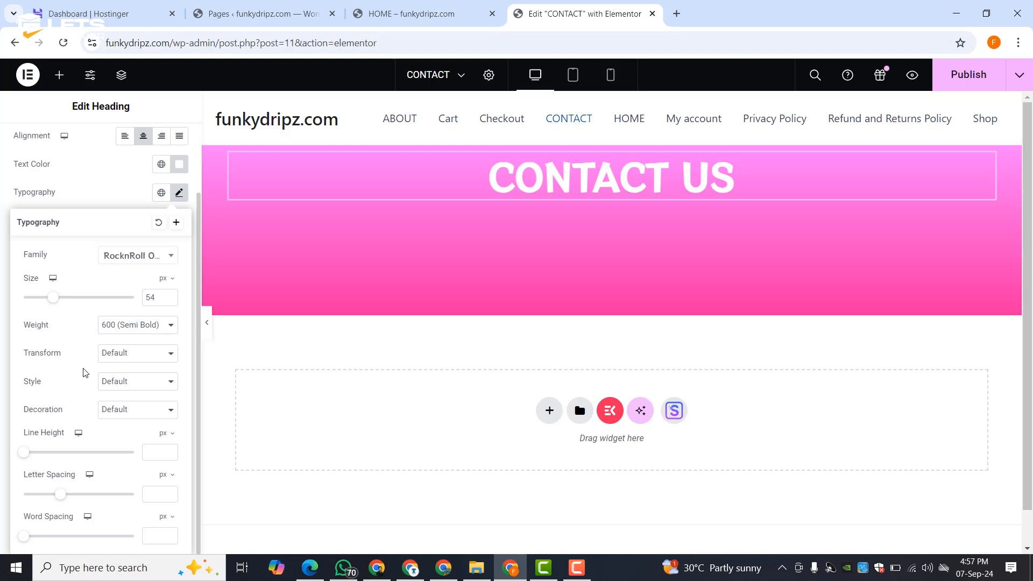
pyautogui.scroll(2, 84, 372)
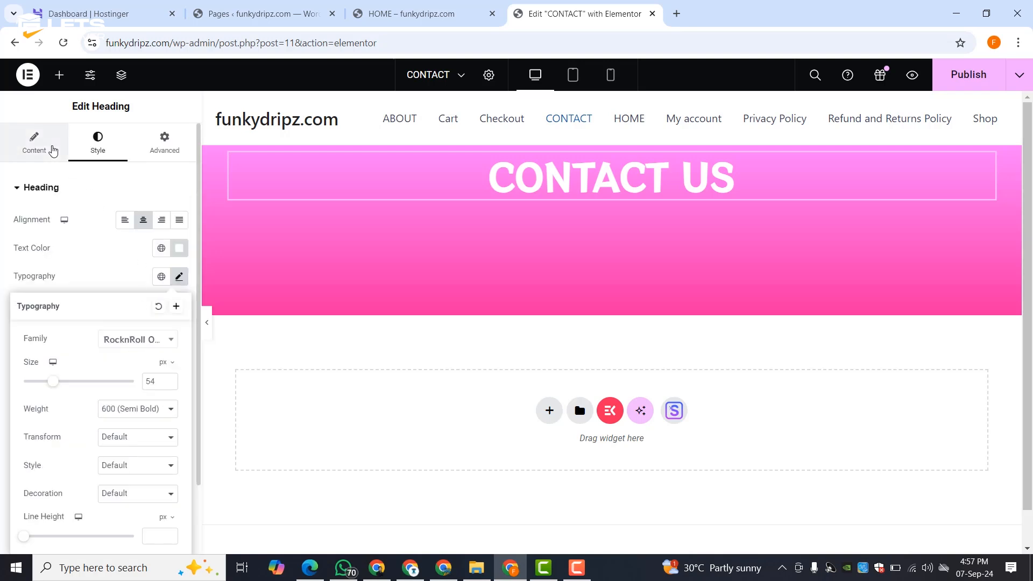
# - Give the heading Align Self Center, Order End and a 65 px top margin
pyautogui.click(52, 151)
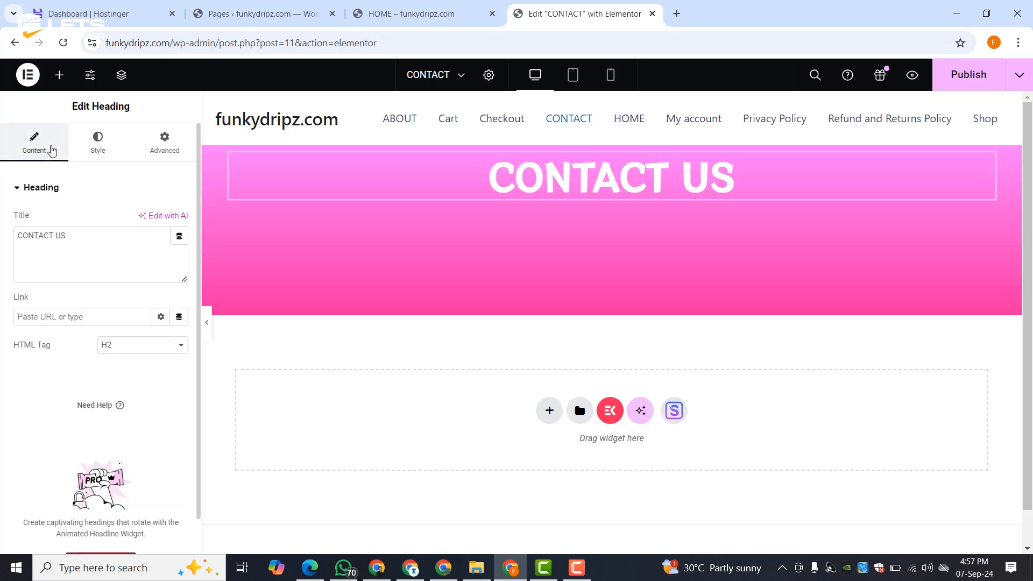
pyautogui.click(160, 148)
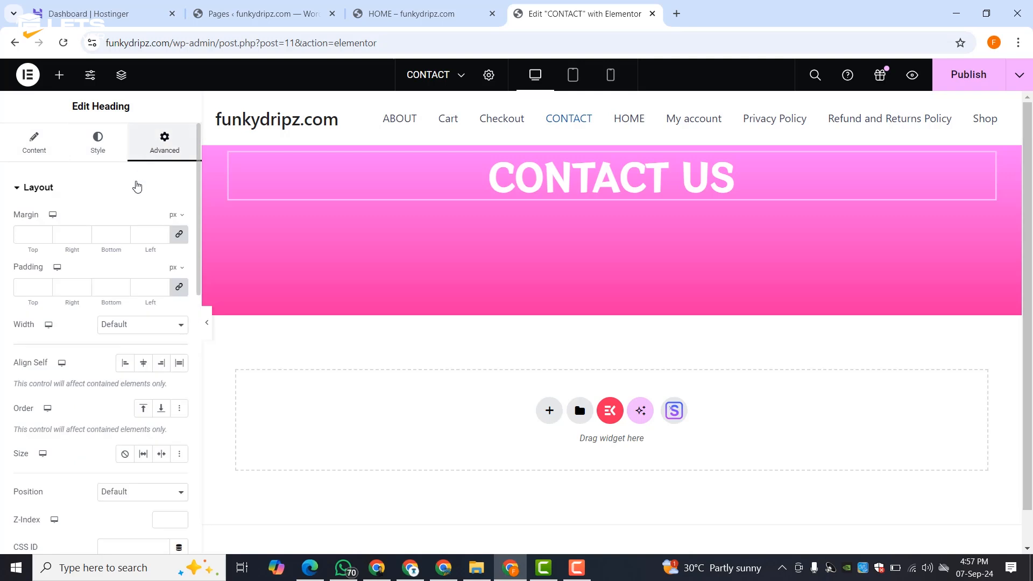
pyautogui.click(143, 363)
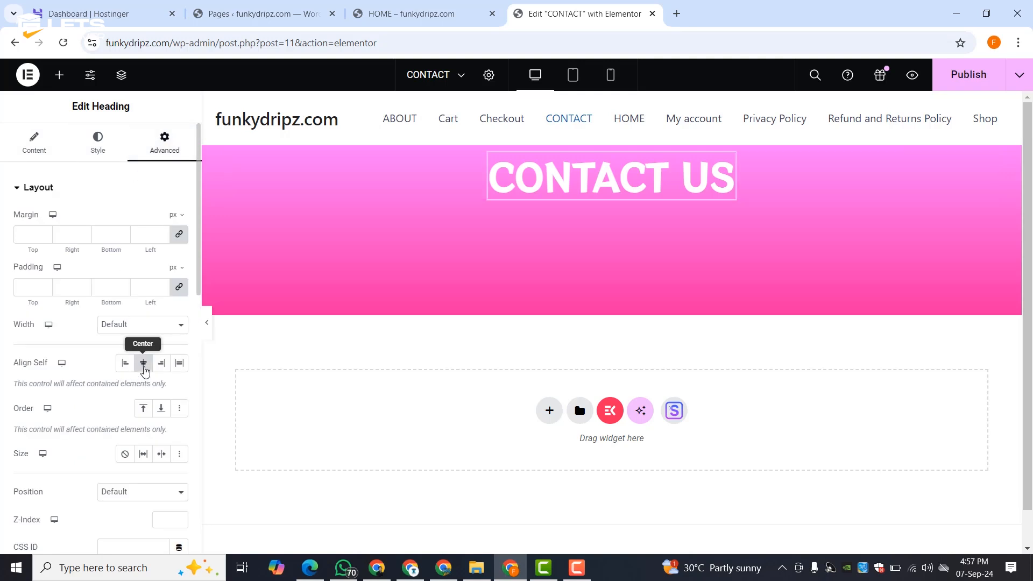
pyautogui.click(161, 408)
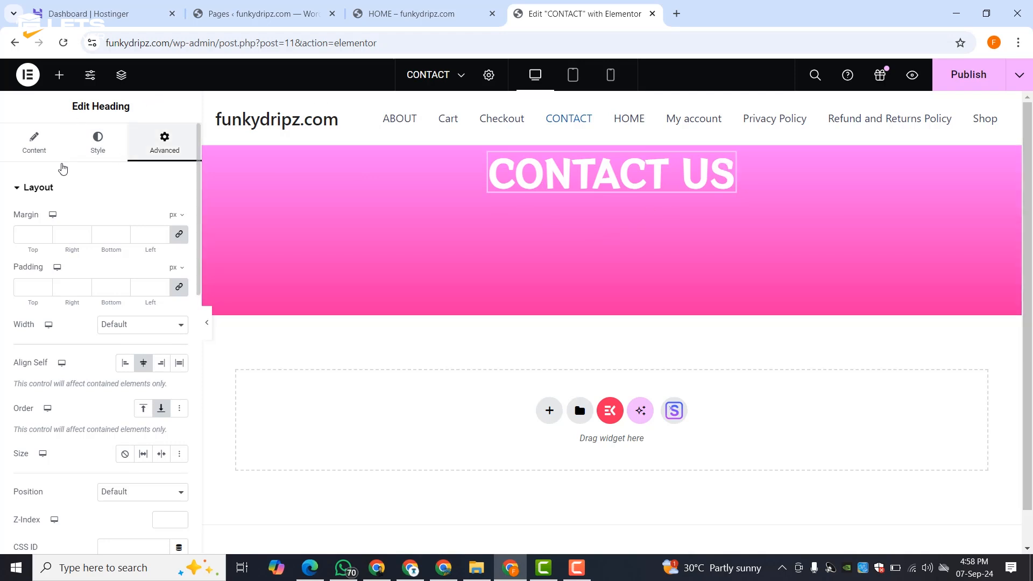
pyautogui.click(179, 234)
pyautogui.click(45, 235)
pyautogui.write('1')
pyautogui.moveTo(44, 231); pyautogui.dragTo(45, 233)
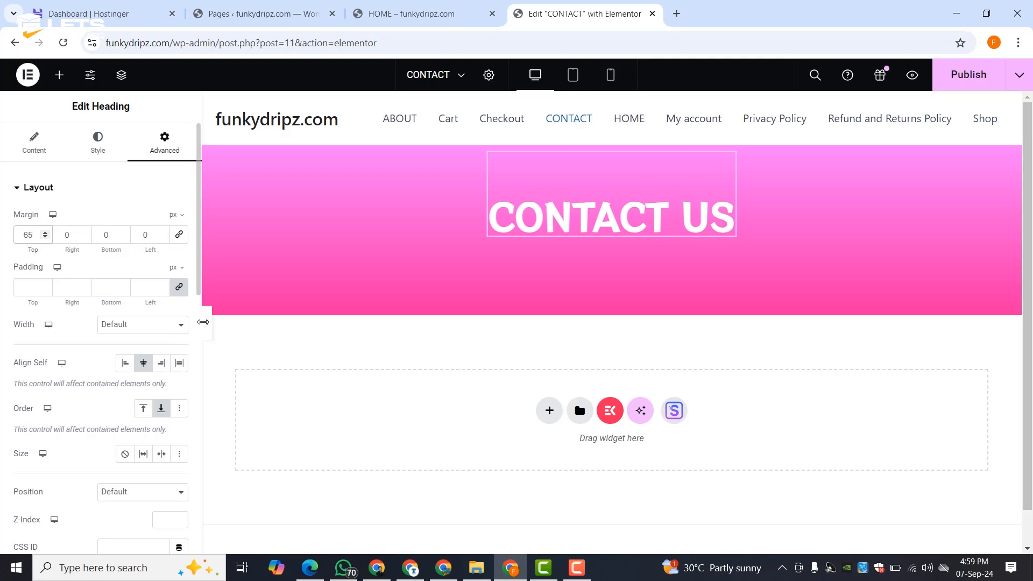
pyautogui.click(209, 324)
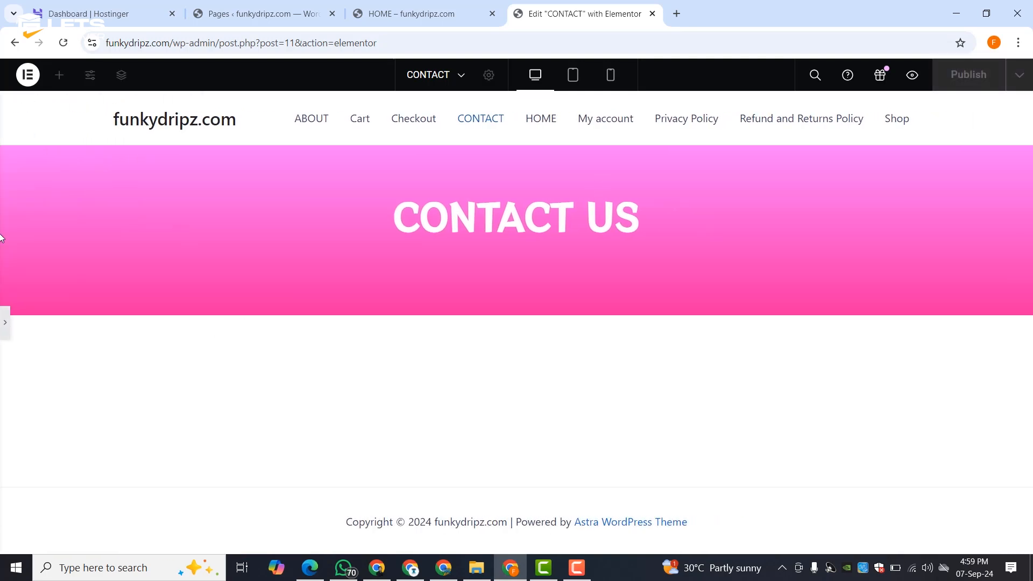
pyautogui.click(5, 325)
# - Publish the page and add an empty two-column flexbox container below the banner
pyautogui.click(970, 77)
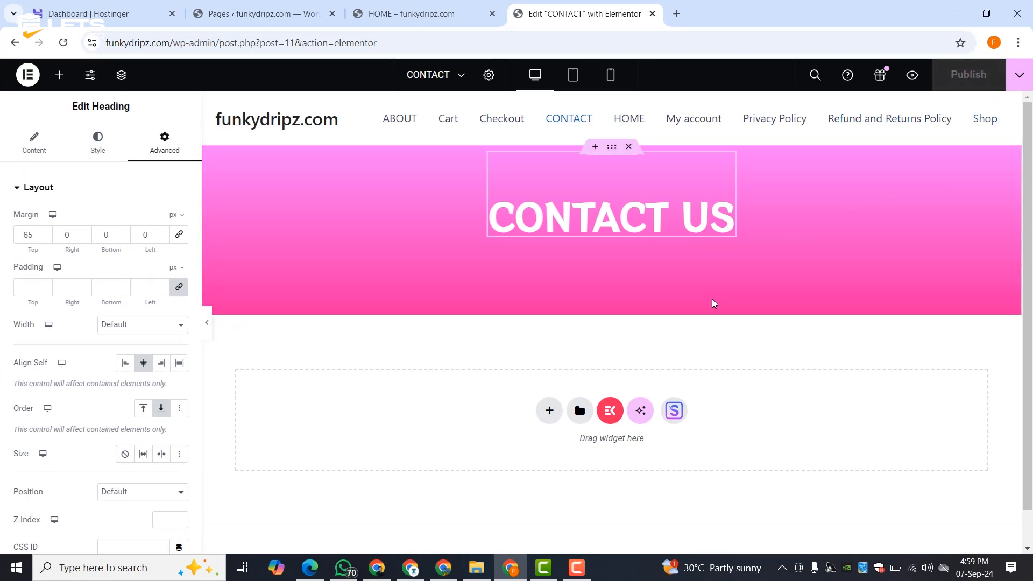
pyautogui.click(549, 410)
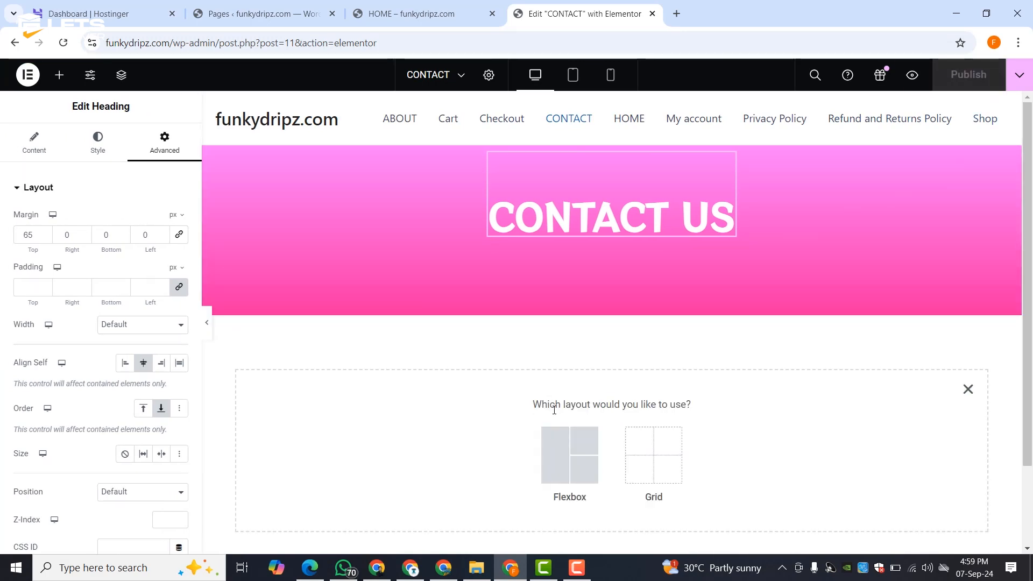
pyautogui.click(578, 463)
pyautogui.click(582, 447)
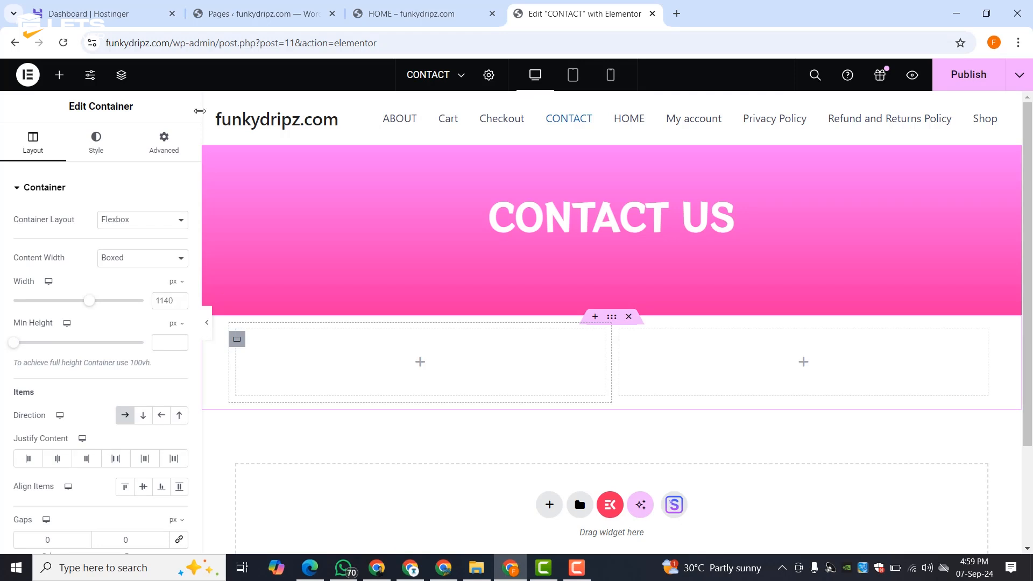
# - Drag Heading, Text Editor and Icon List widgets into the left column
pyautogui.click(167, 155)
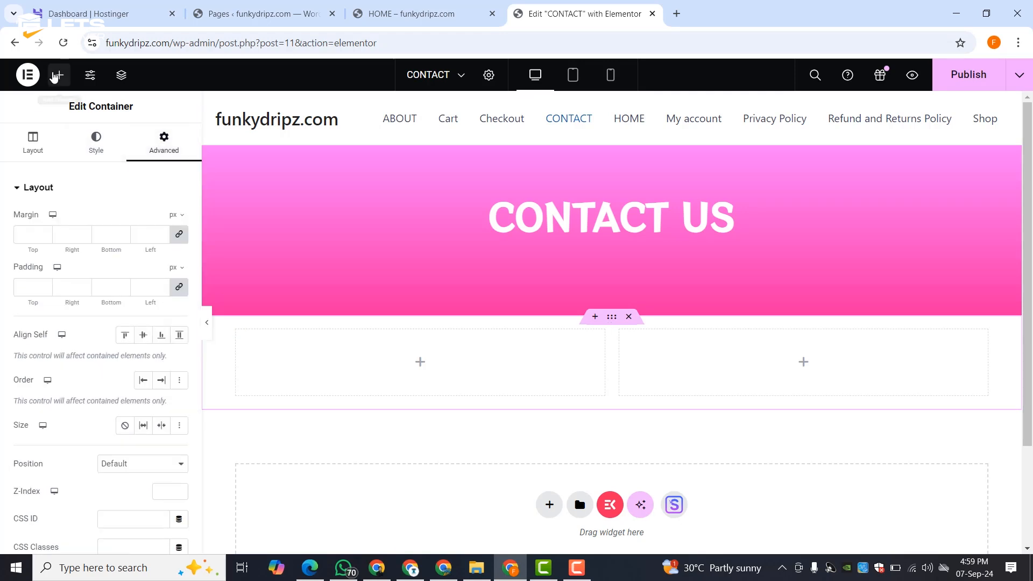
pyautogui.click(53, 76)
pyautogui.moveTo(99, 407); pyautogui.dragTo(318, 360)
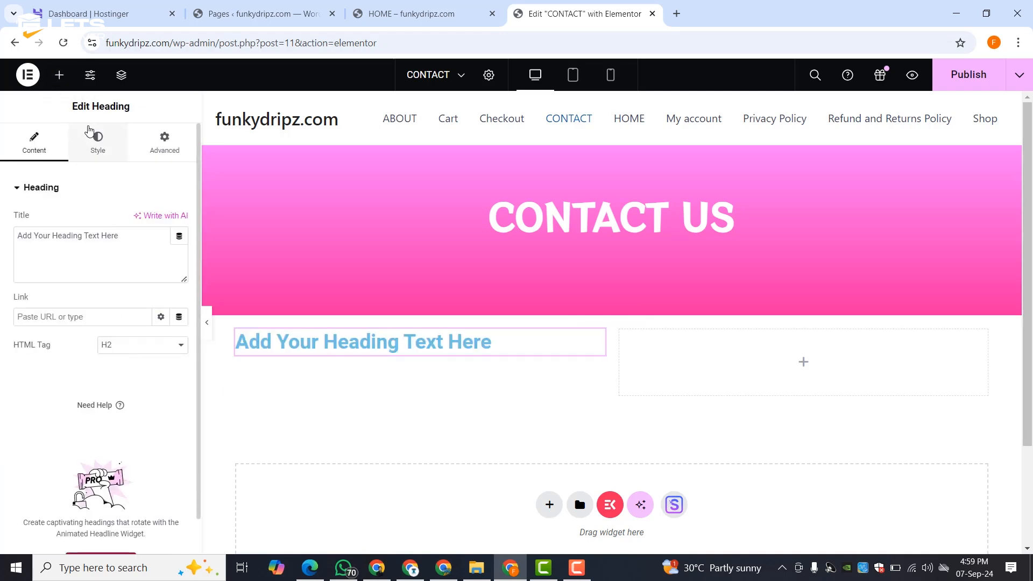
pyautogui.click(59, 75)
pyautogui.moveTo(53, 500); pyautogui.dragTo(275, 356)
pyautogui.click(60, 75)
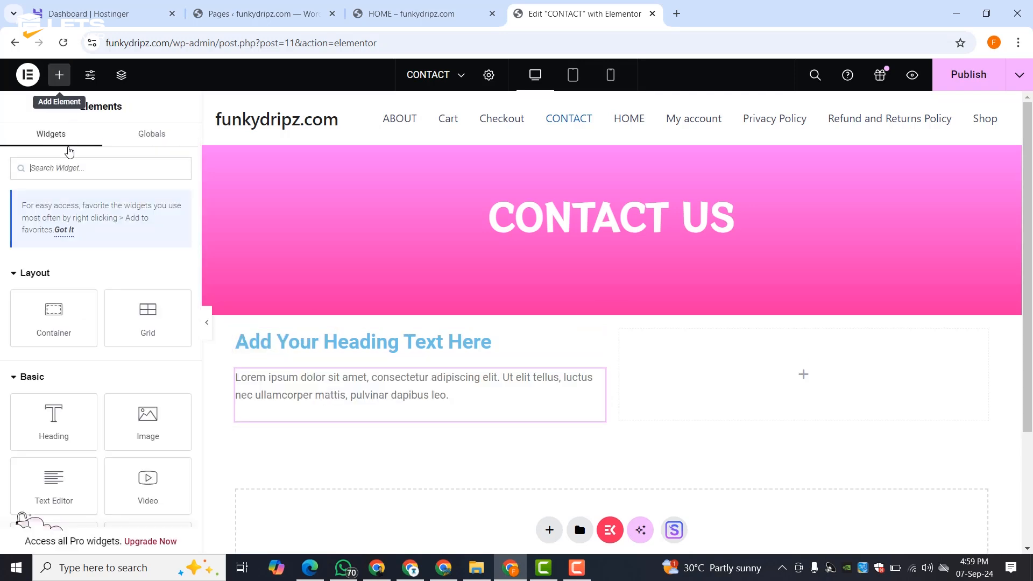
pyautogui.write('ICON')
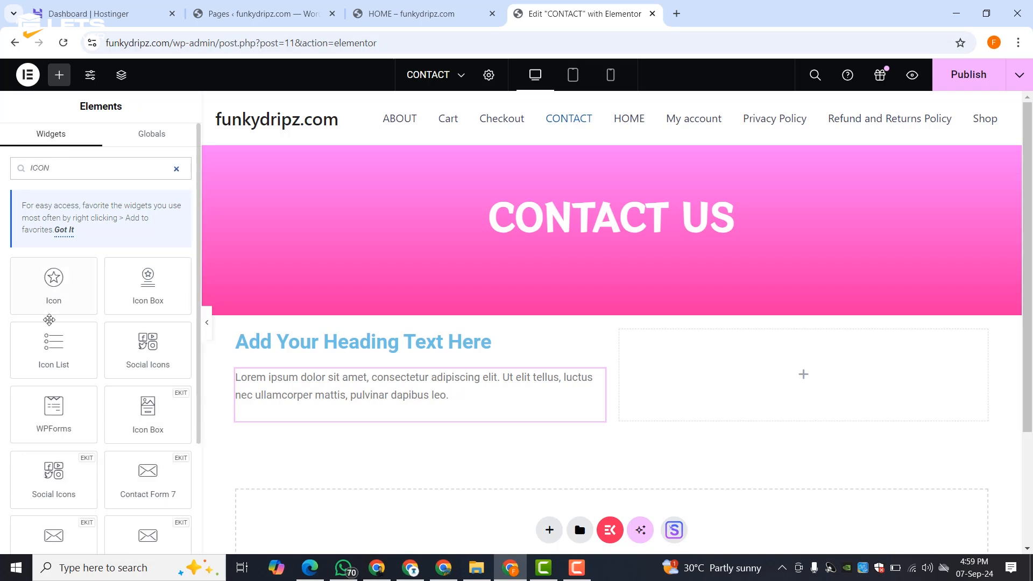
pyautogui.moveTo(48, 320); pyautogui.dragTo(286, 425)
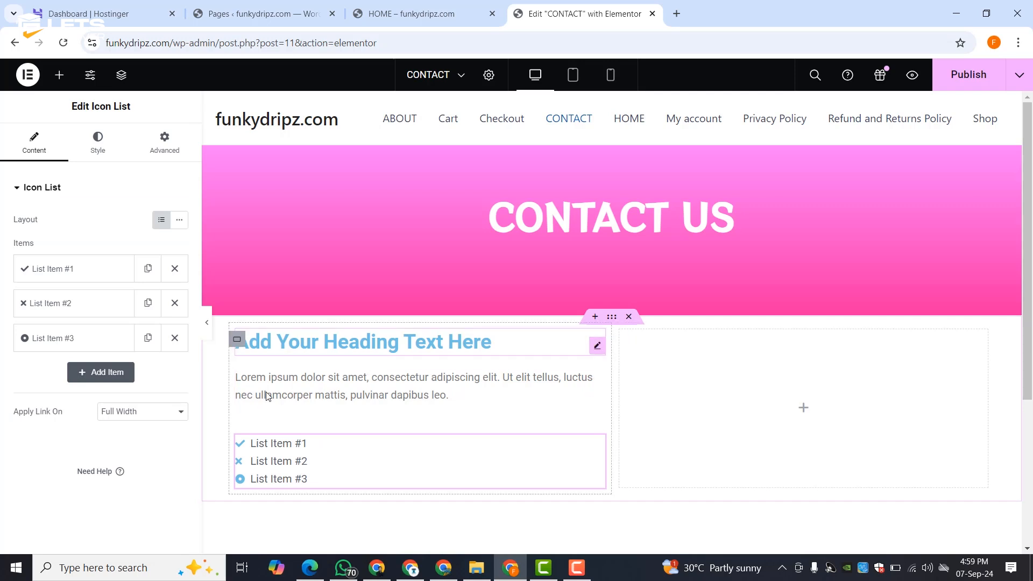
pyautogui.click(337, 347)
# - Retitle the heading 'GET IN TOUCH WITH US'
pyautogui.doubleClick(60, 255)
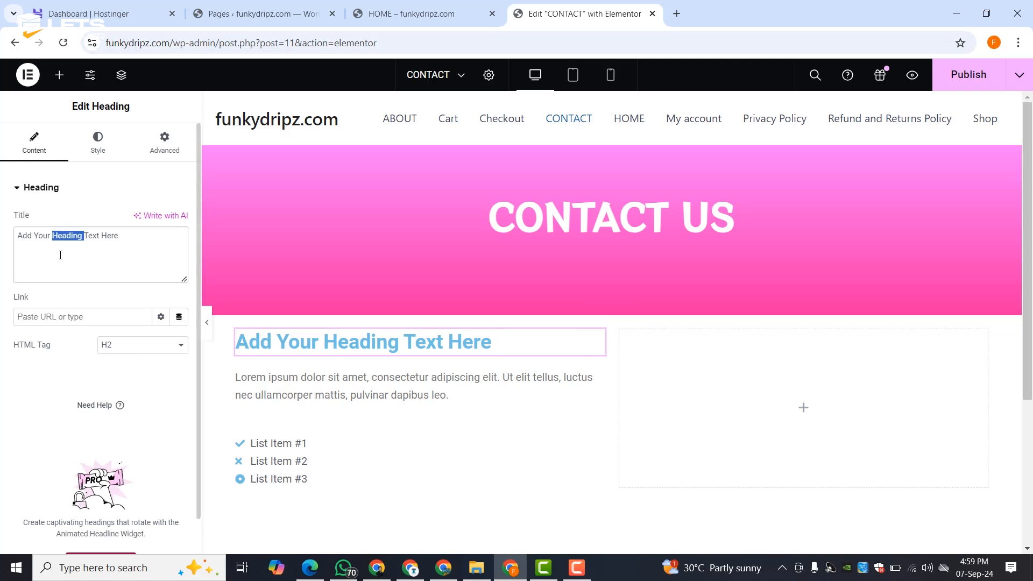
pyautogui.hotkey('ctrl', 'a')
pyautogui.write('GE')
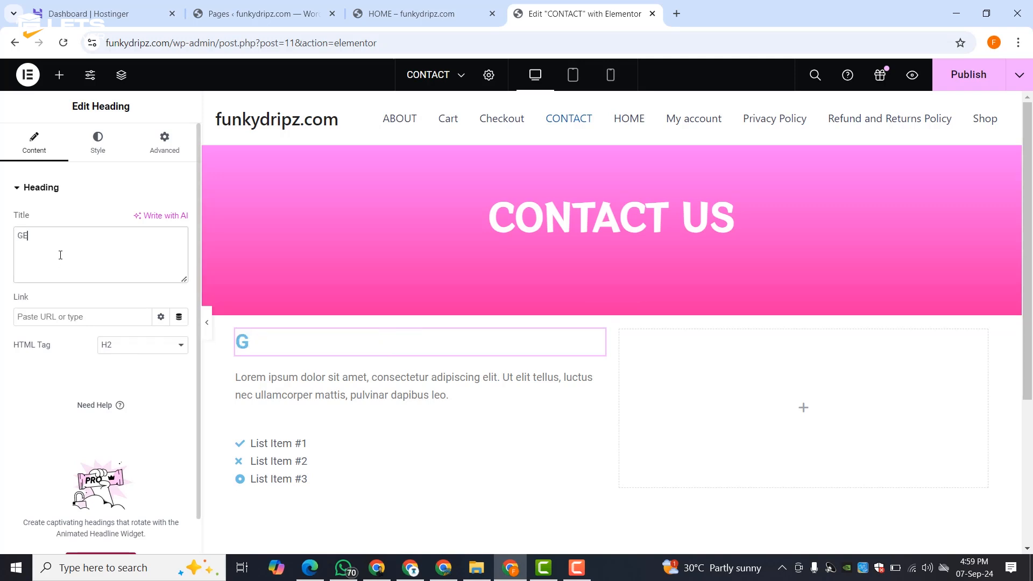
pyautogui.write('T IN TOUCH WITH US')
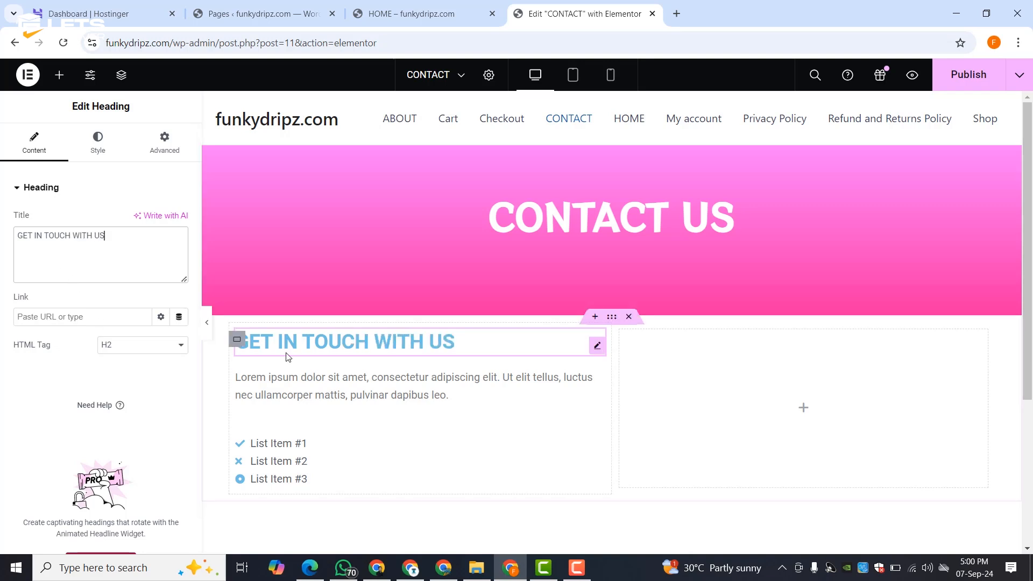
# - Replace the Lorem ipsum paragraph with text saying the team is available 24/7 to assist you
pyautogui.click(323, 383)
pyautogui.tripleClick(54, 318)
pyautogui.write('Our team ')
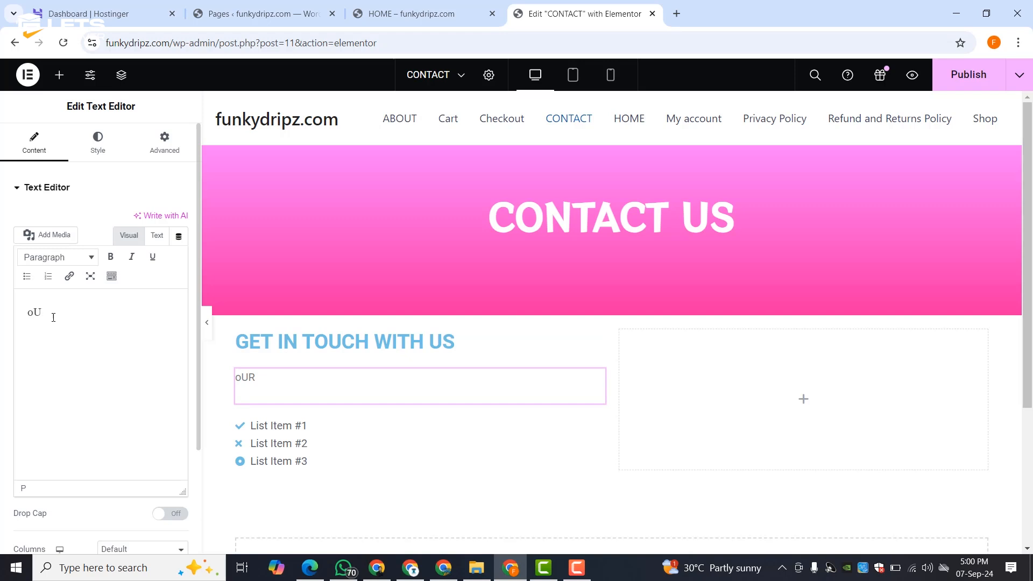
pyautogui.write('is available ')
pyautogui.write('24/7')
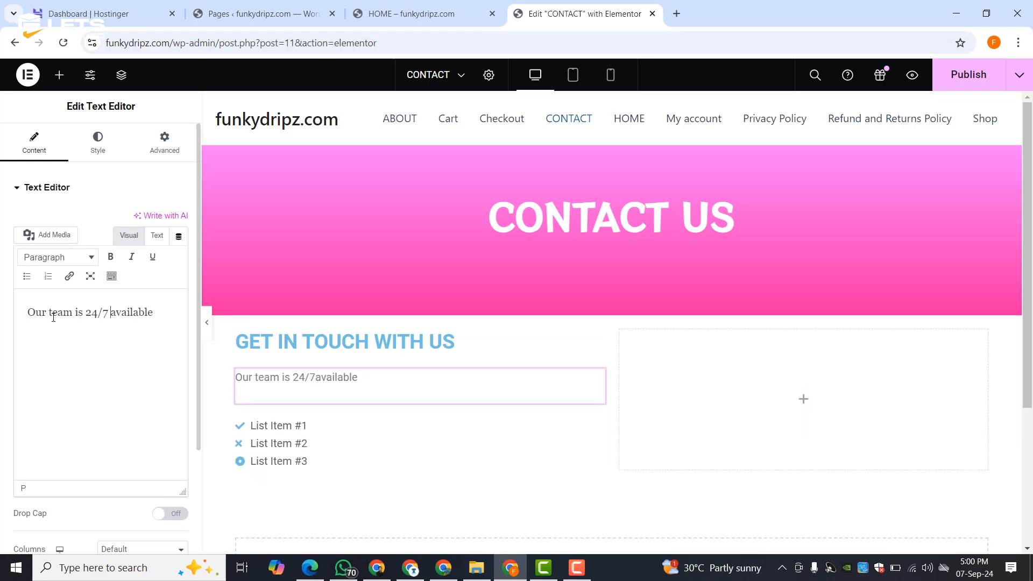
pyautogui.press('End')
pyautogui.hotkey('shift', 'Left')
pyautogui.hotkey('shift', 'Left')
pyautogui.hotkey('shift', 'Left')
pyautogui.hotkey('shift', 'Left')
pyautogui.hotkey('ctrl', 'x')
pyautogui.press('BackSpace')
pyautogui.press('Right')
pyautogui.press('Right')
pyautogui.press('Right')
pyautogui.press('Right')
pyautogui.press('Right')
pyautogui.press('Right')
pyautogui.press('Right')
pyautogui.press('Right')
pyautogui.press('Right')
pyautogui.press('Right')
pyautogui.press('Right')
pyautogui.write('for')
pyautogui.hotkey('ctrl', 'v')
pyautogui.press('End')
pyautogui.write("assist you. So, please don't h")
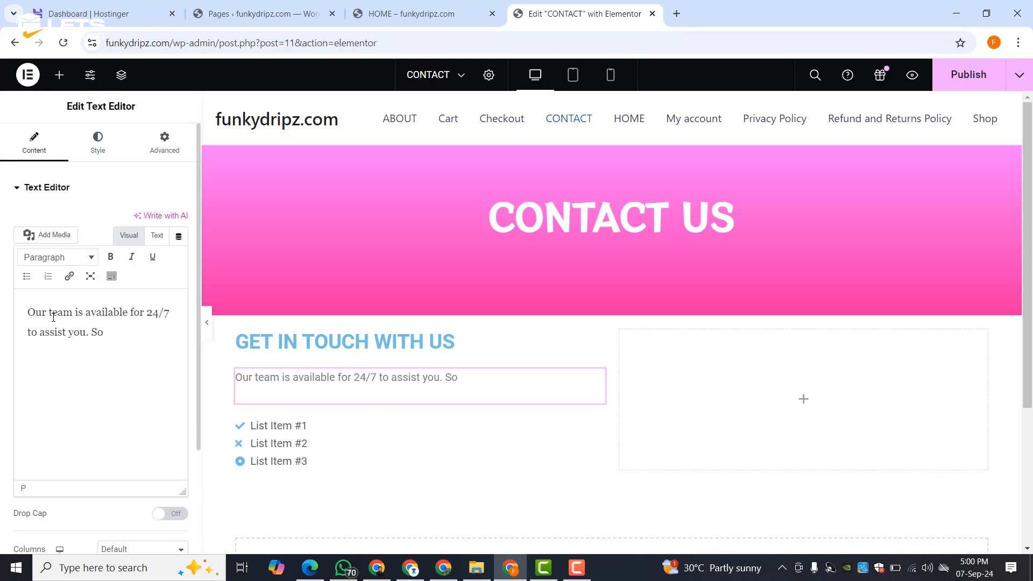
pyautogui.write('reach us.')
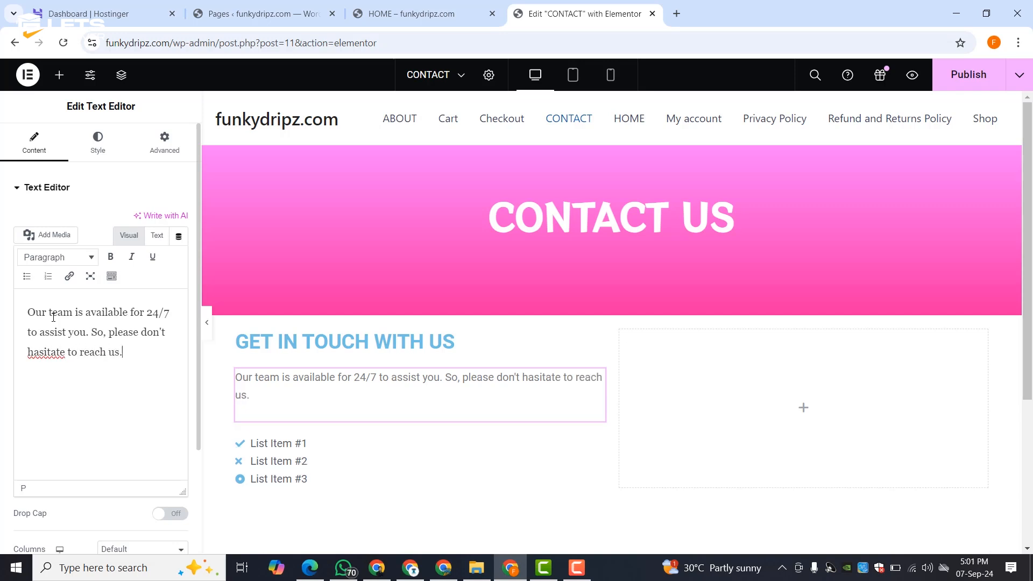
# - Correct 'hasitate' to 'hesitate' and end the paragraph with 'We are here to help you...'
pyautogui.rightClick(47, 351)
pyautogui.click(145, 70)
pyautogui.click(134, 357)
pyautogui.write('We are here to help  you...!')
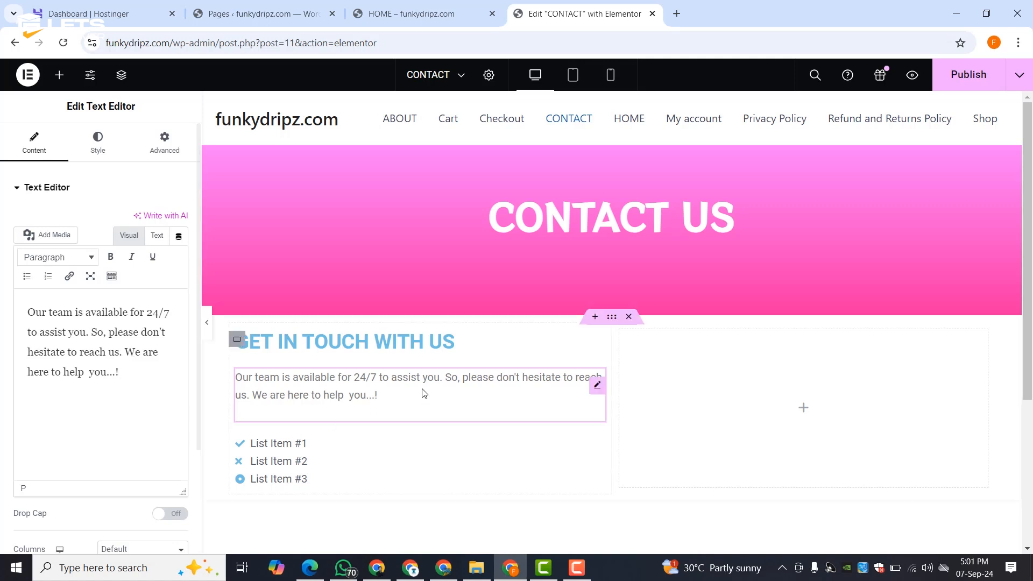
pyautogui.click(321, 456)
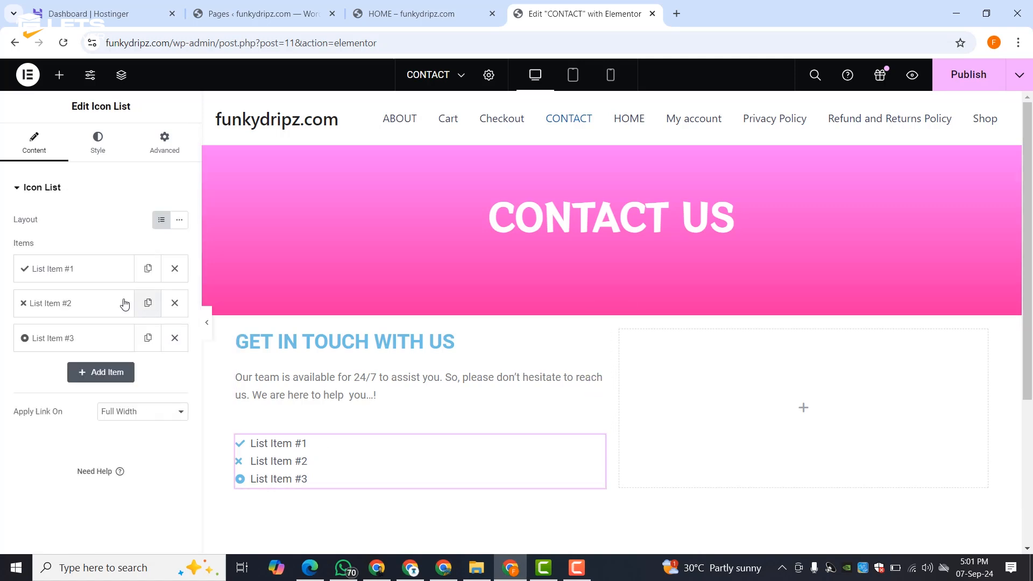
# - Give the first list item a solid phone icon and the phone number
pyautogui.click(87, 268)
pyautogui.moveTo(80, 357)
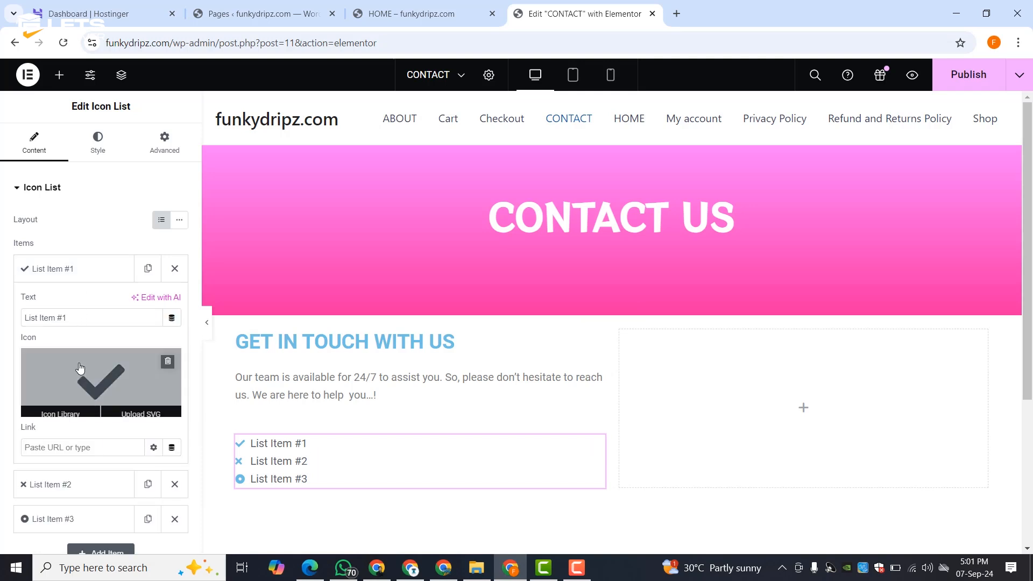
pyautogui.click(80, 367)
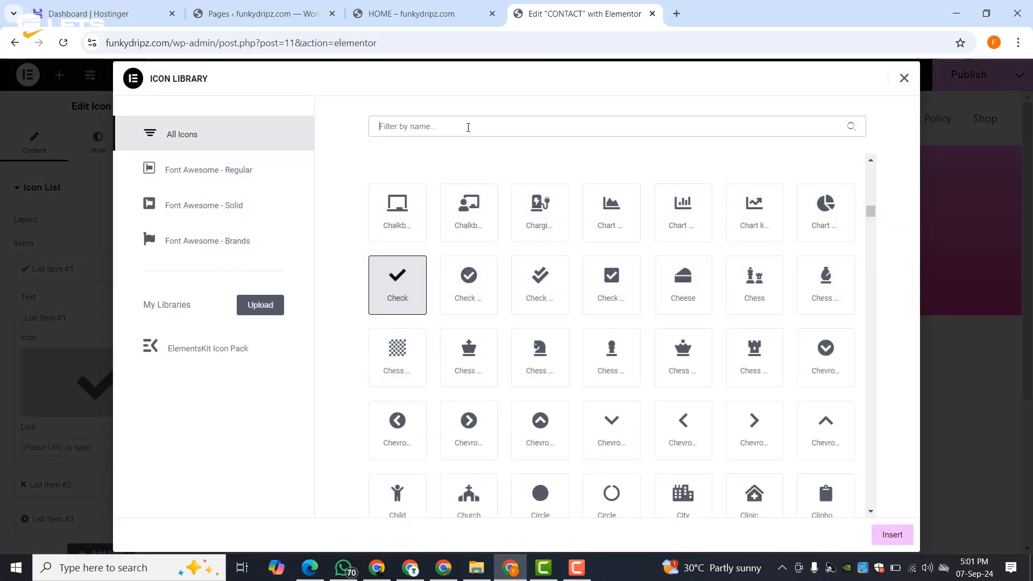
pyautogui.click(468, 128)
pyautogui.write('pho')
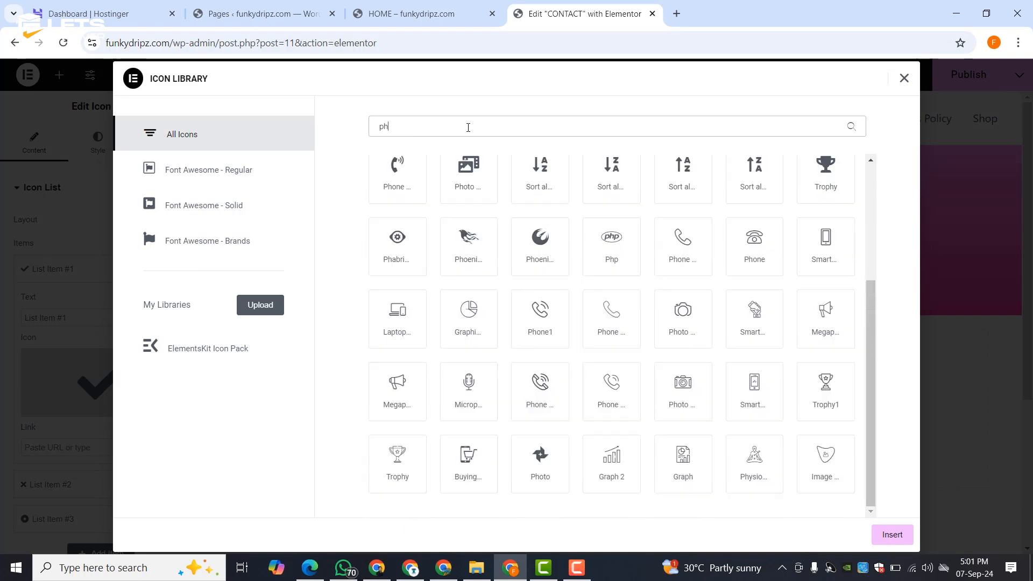
pyautogui.click(469, 242)
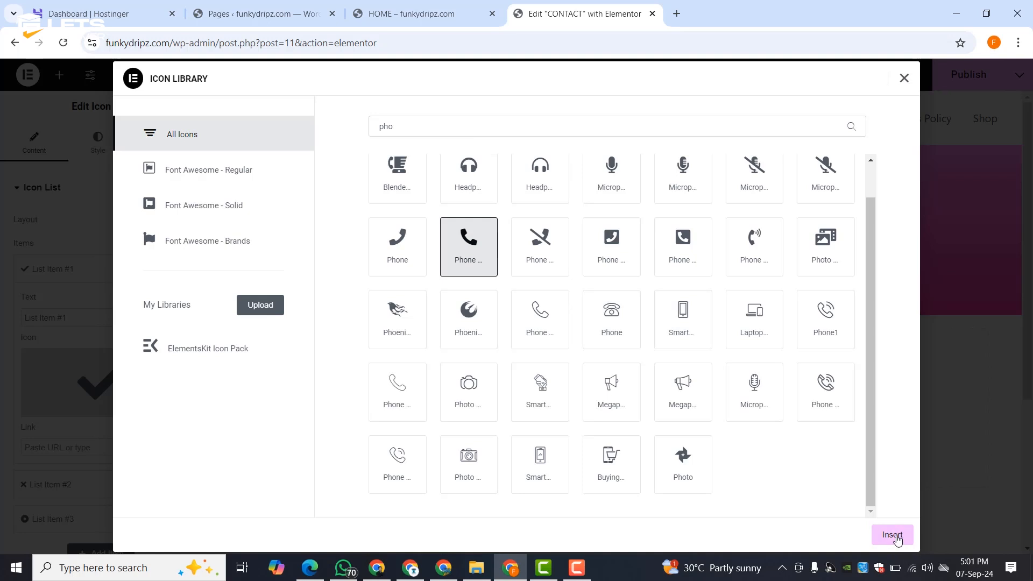
pyautogui.click(891, 535)
pyautogui.tripleClick(69, 318)
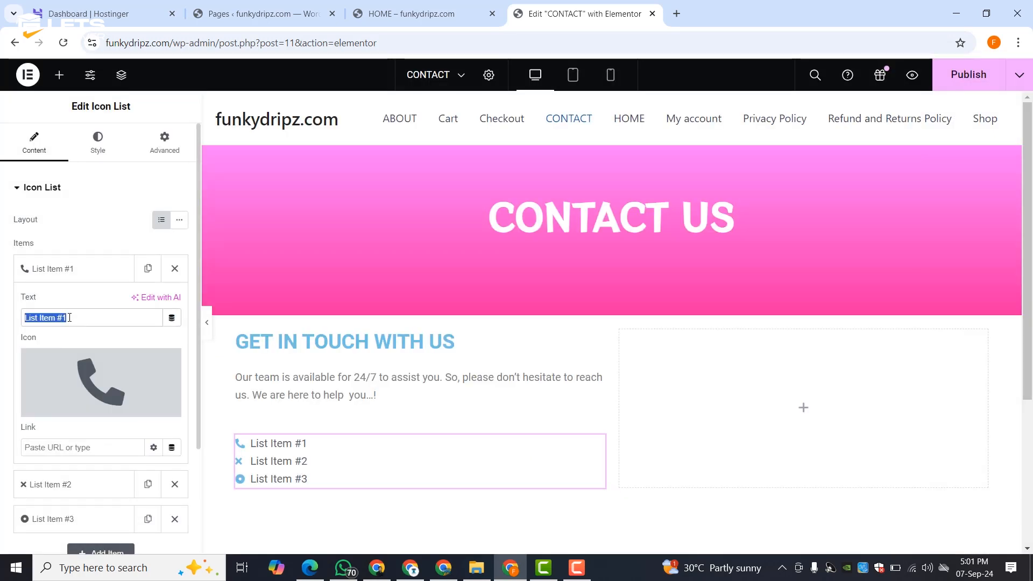
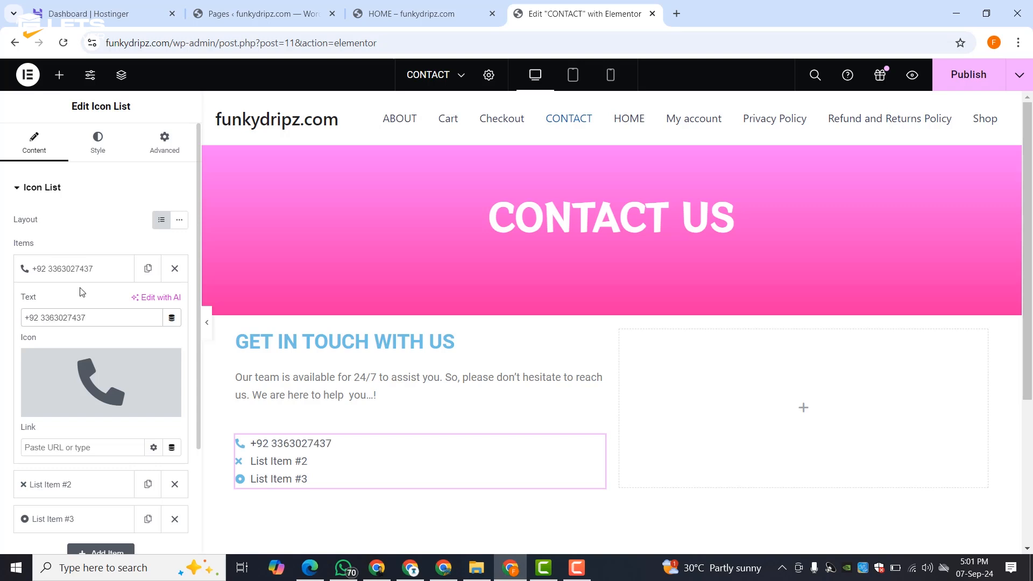
pyautogui.click(81, 269)
# - Give the second list item a WhatsApp icon and the WhatsApp number
pyautogui.click(78, 304)
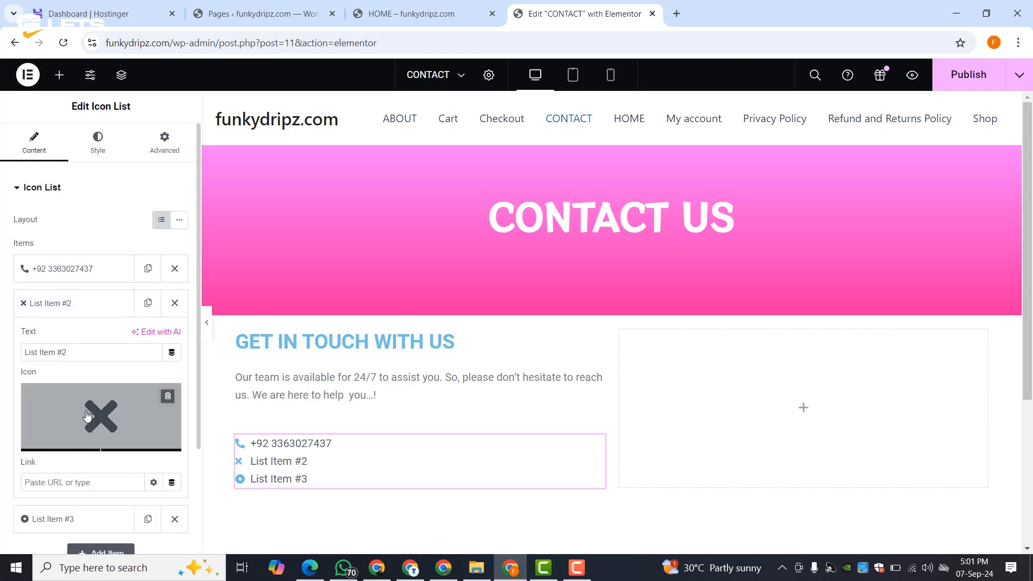
pyautogui.click(62, 441)
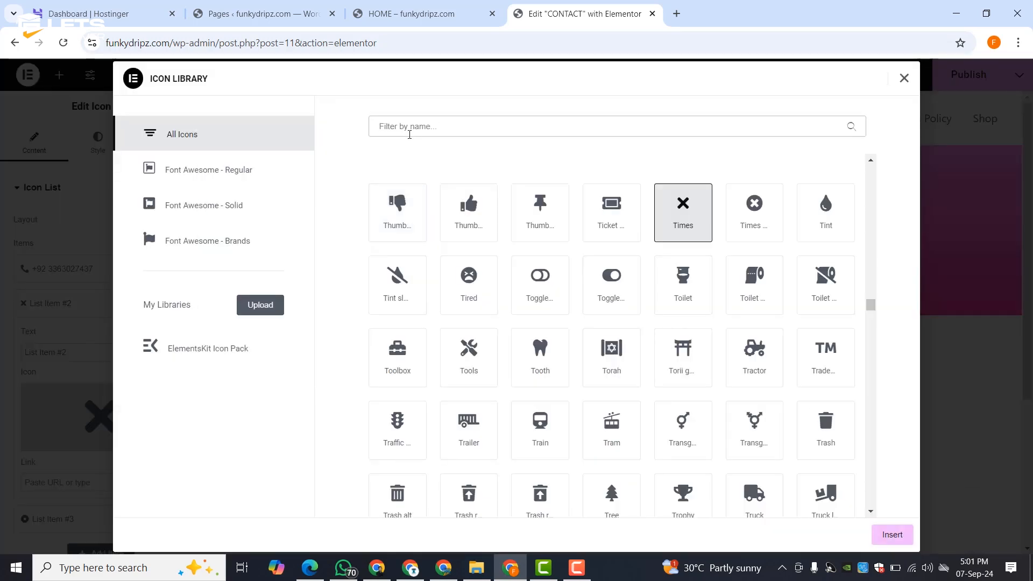
pyautogui.click(409, 135)
pyautogui.write('what')
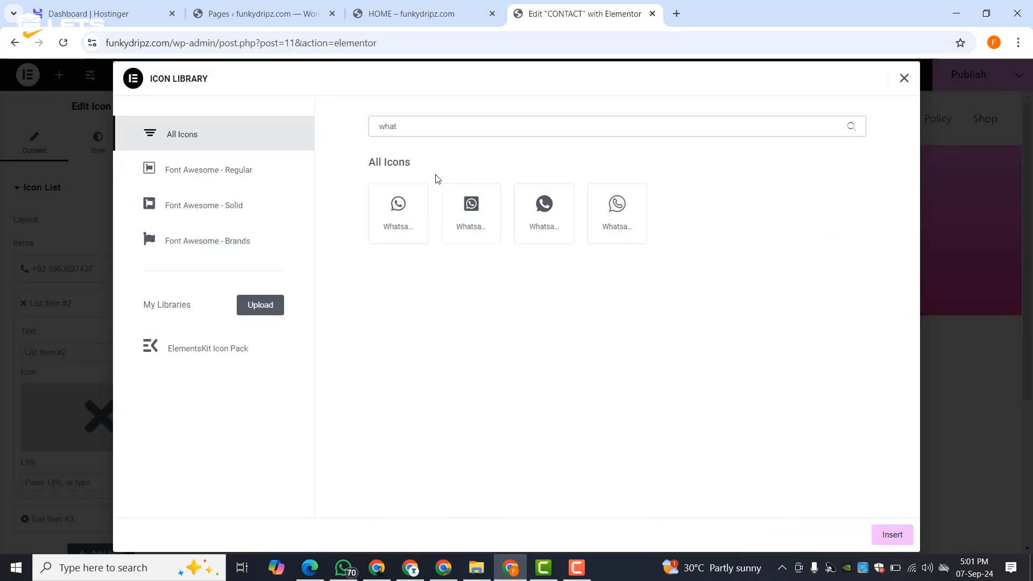
pyautogui.click(410, 226)
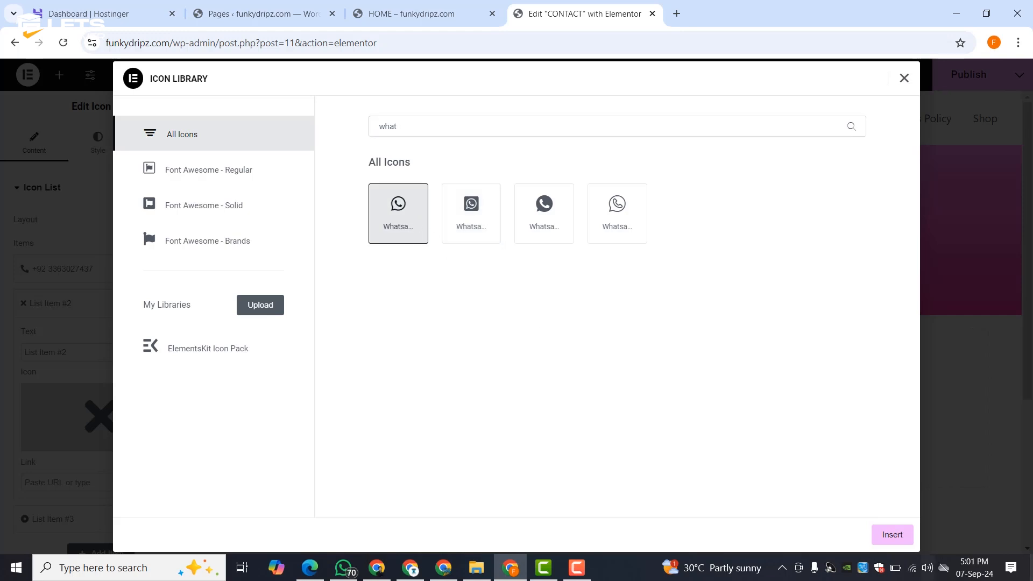
pyautogui.click(891, 535)
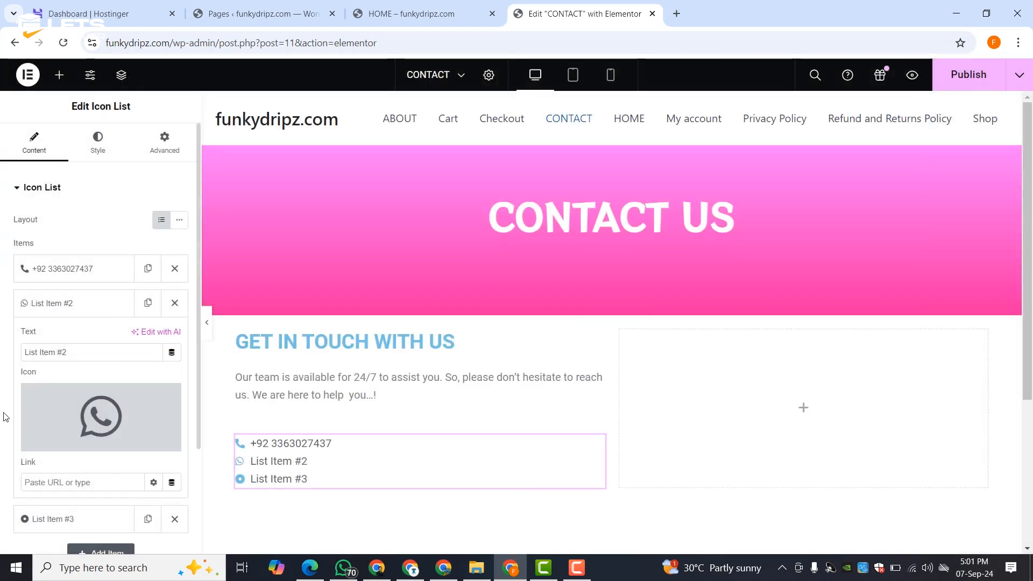
pyautogui.tripleClick(87, 352)
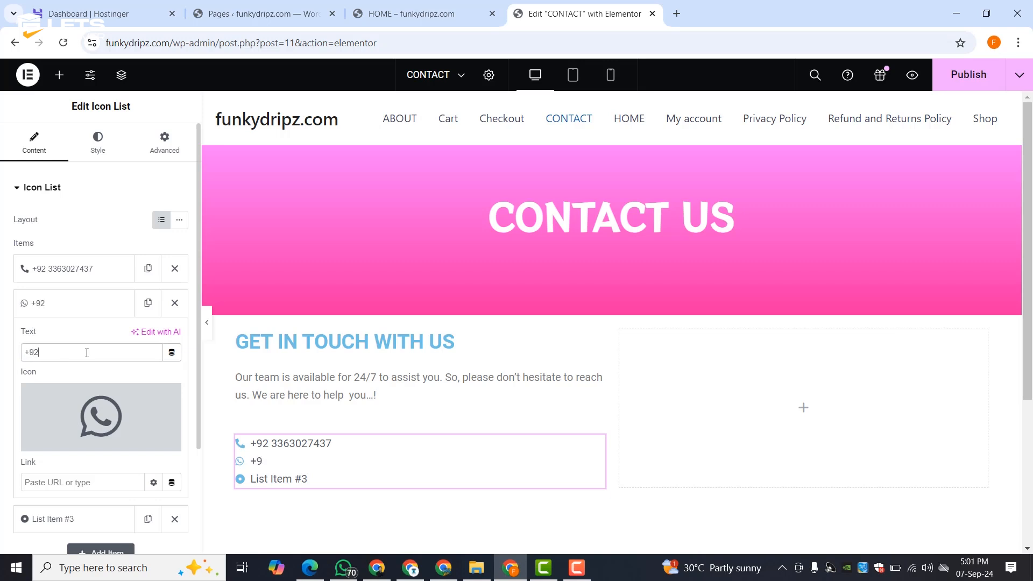
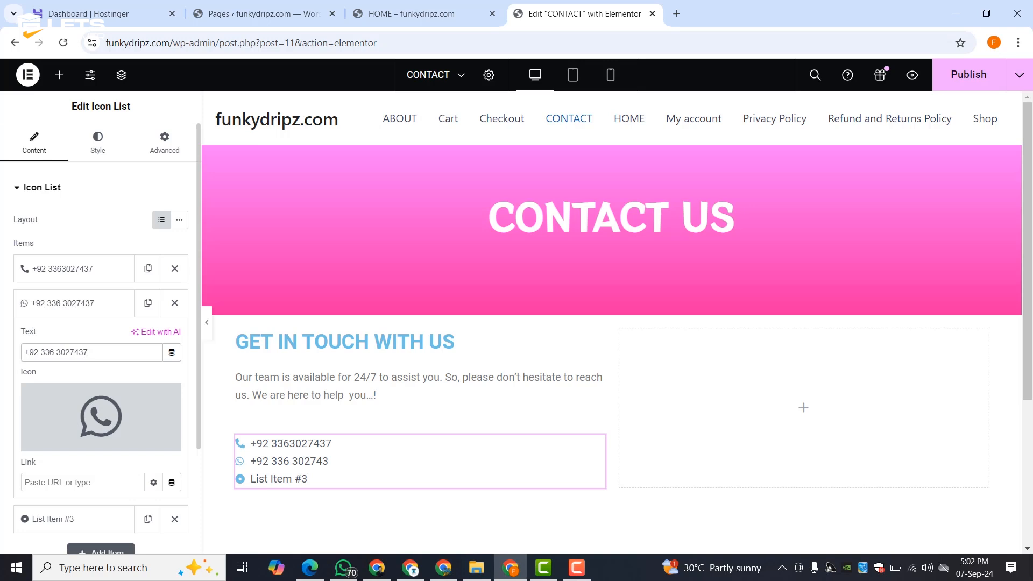
pyautogui.click(32, 303)
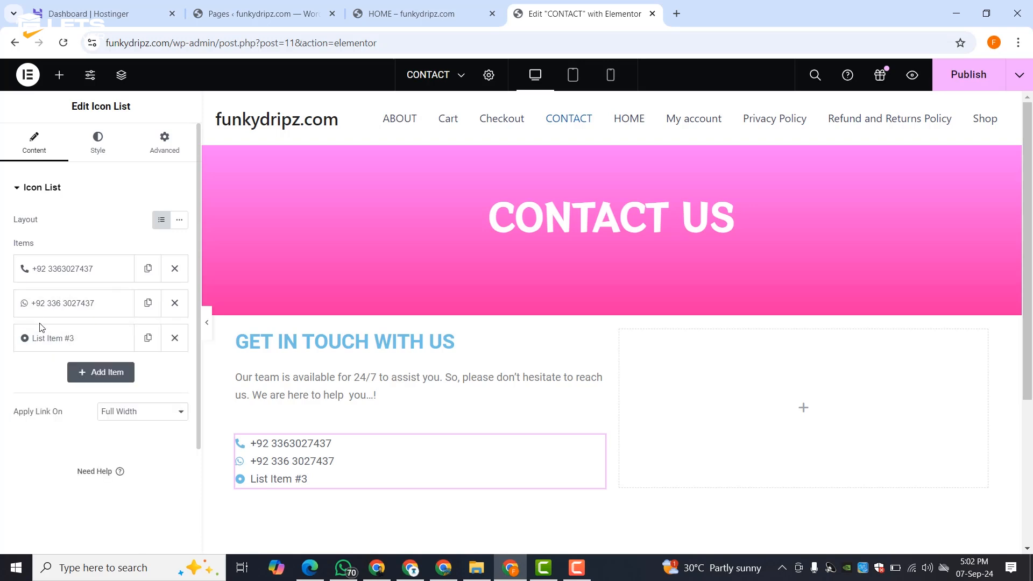
# - Give the third list item a solid envelope icon and the sales e-mail address
pyautogui.click(41, 336)
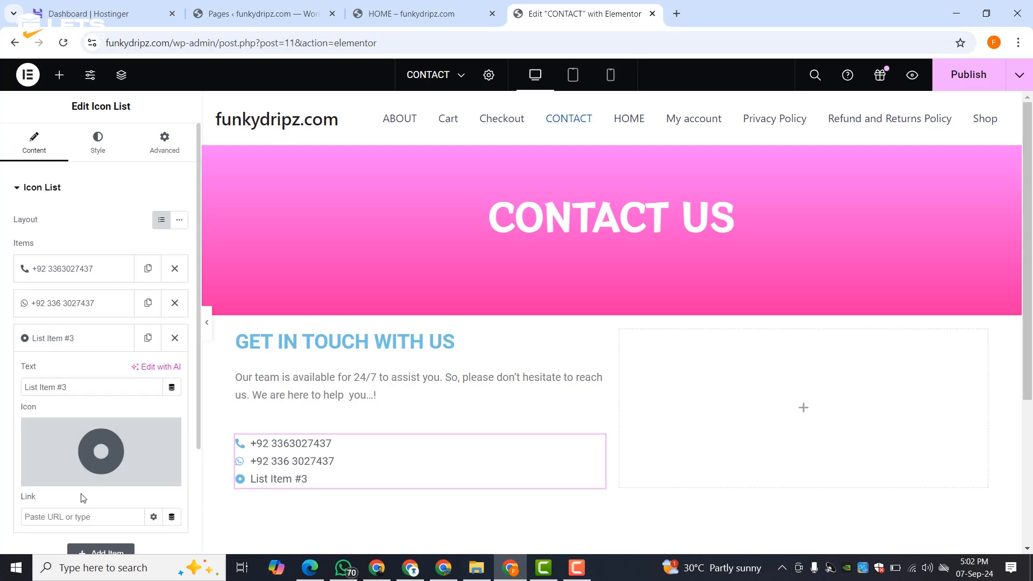
pyautogui.click(90, 448)
pyautogui.click(436, 127)
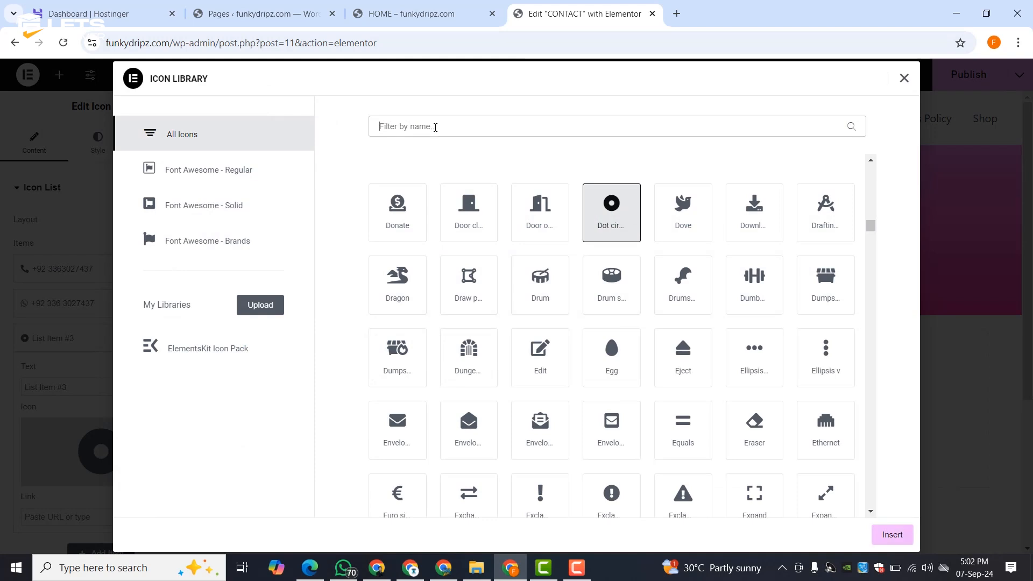
pyautogui.write('env')
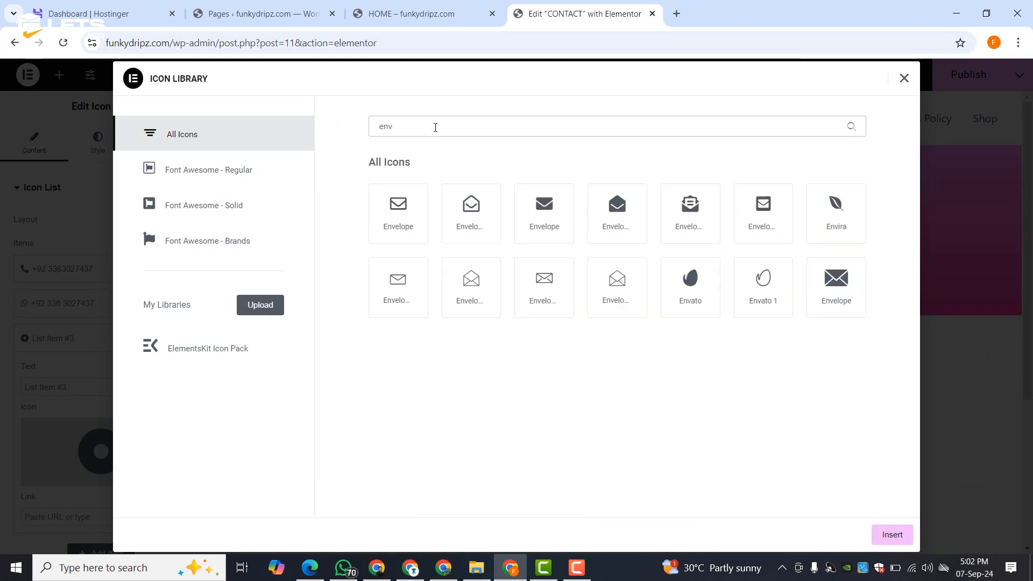
pyautogui.click(561, 208)
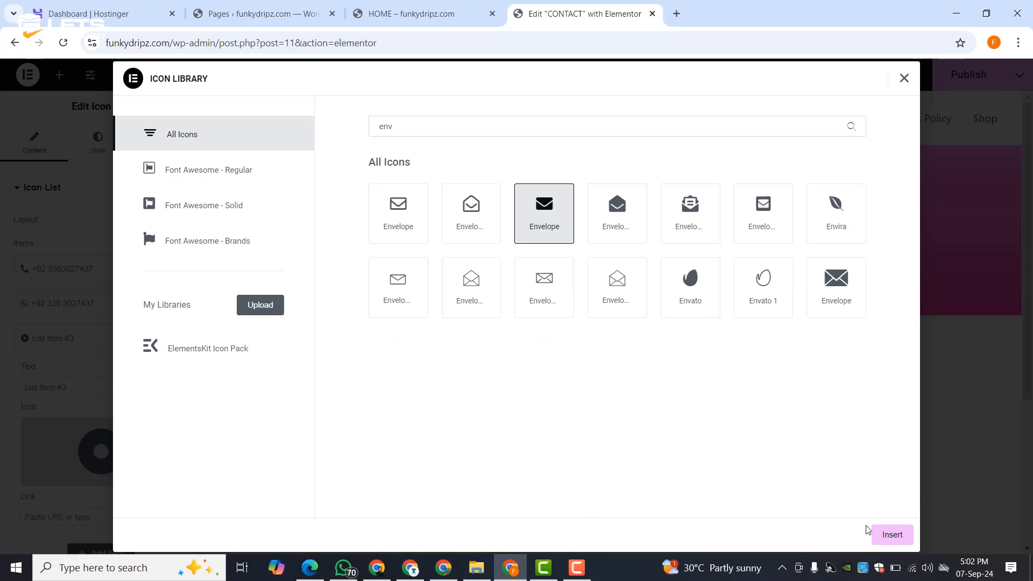
pyautogui.click(899, 535)
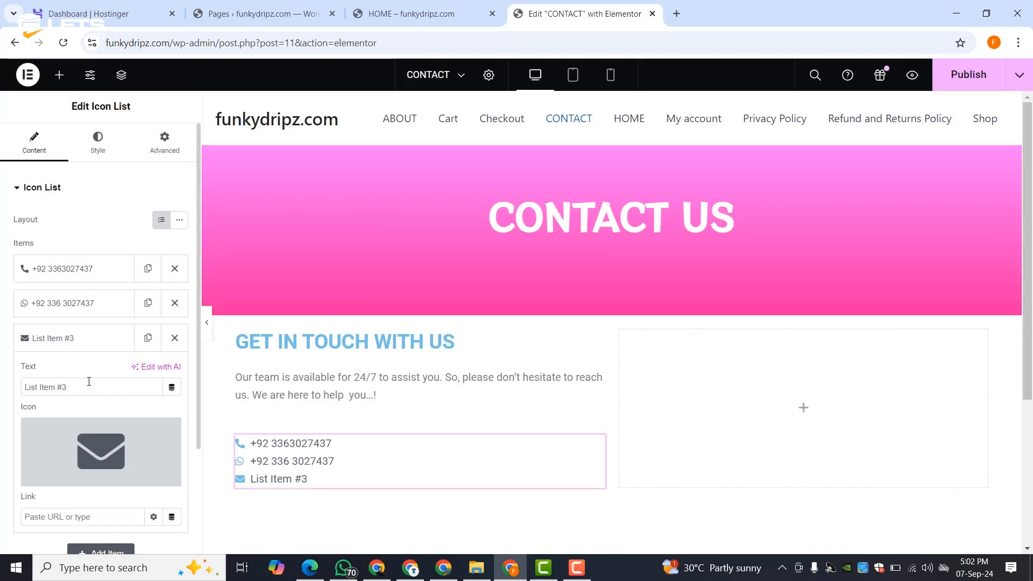
pyautogui.tripleClick(88, 382)
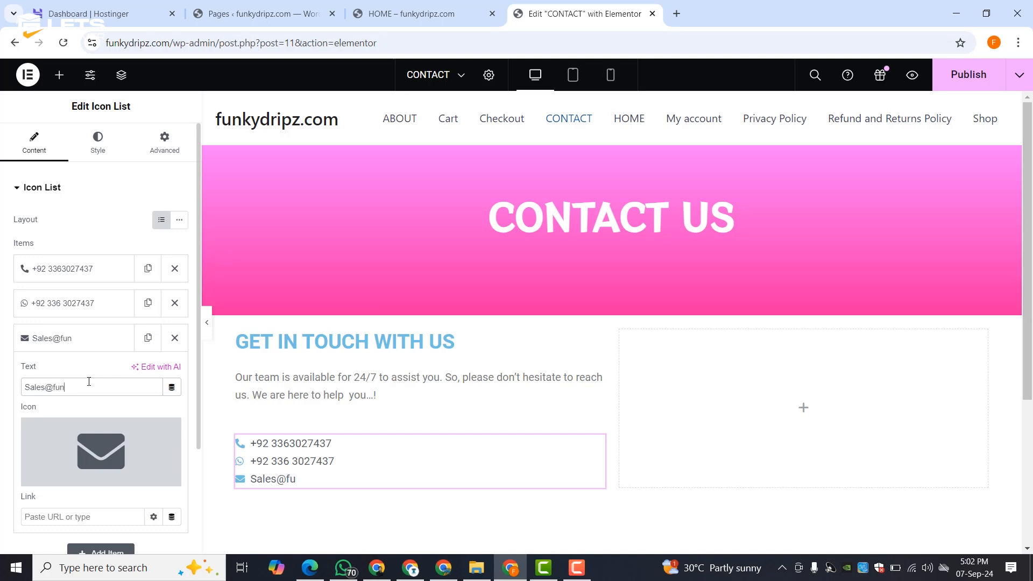
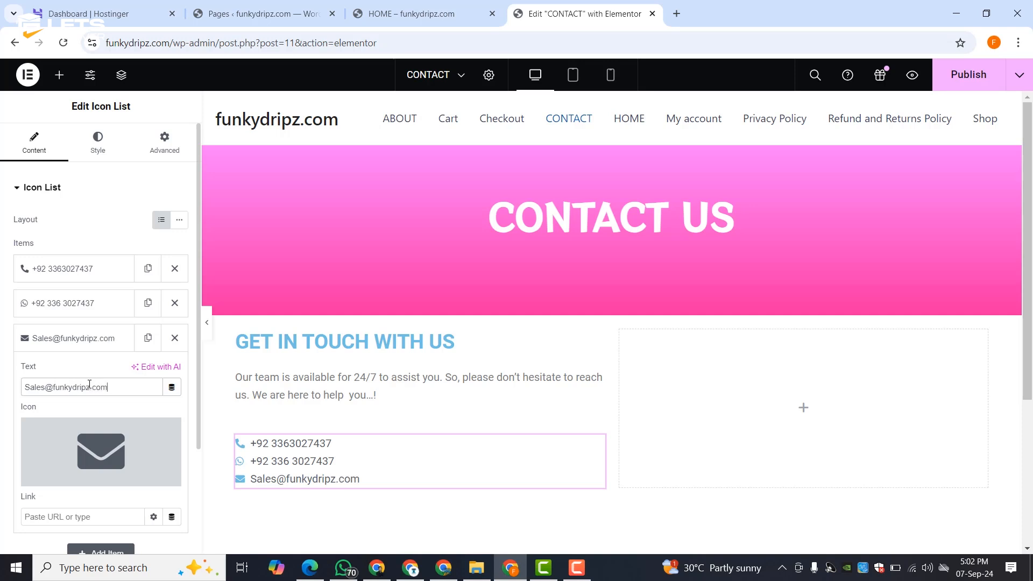
pyautogui.click(85, 349)
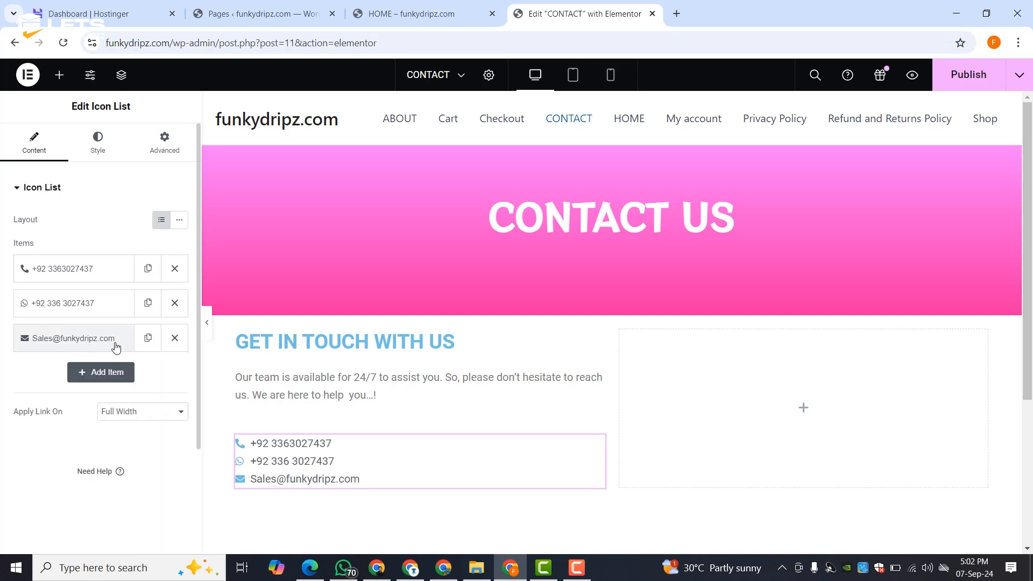
# - Duplicate it as a fourth item showing the info address, starting its link with mailto:
pyautogui.click(148, 339)
pyautogui.click(80, 372)
pyautogui.moveTo(48, 422); pyautogui.dragTo(8, 423)
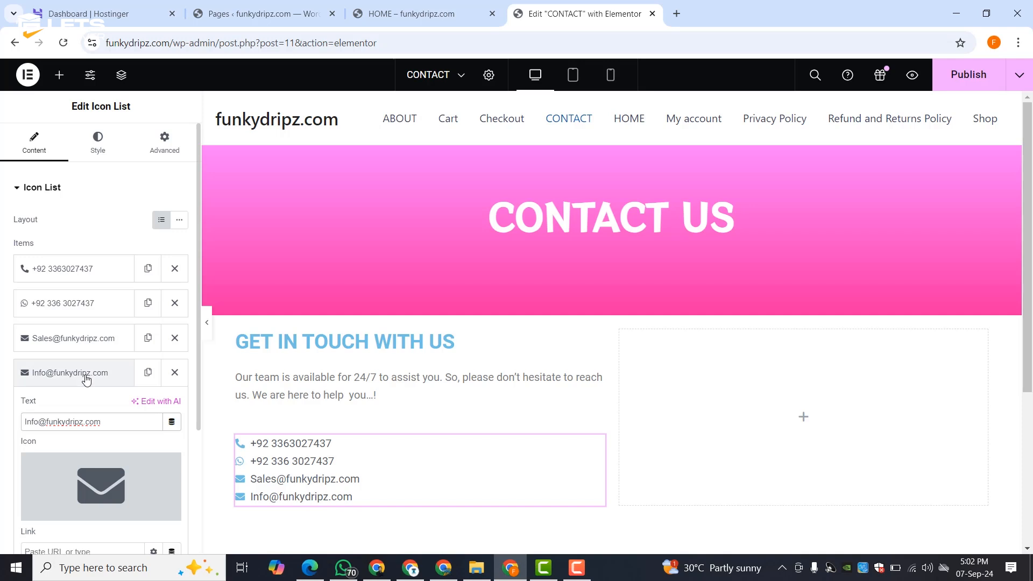
pyautogui.scroll(-3, 86, 378)
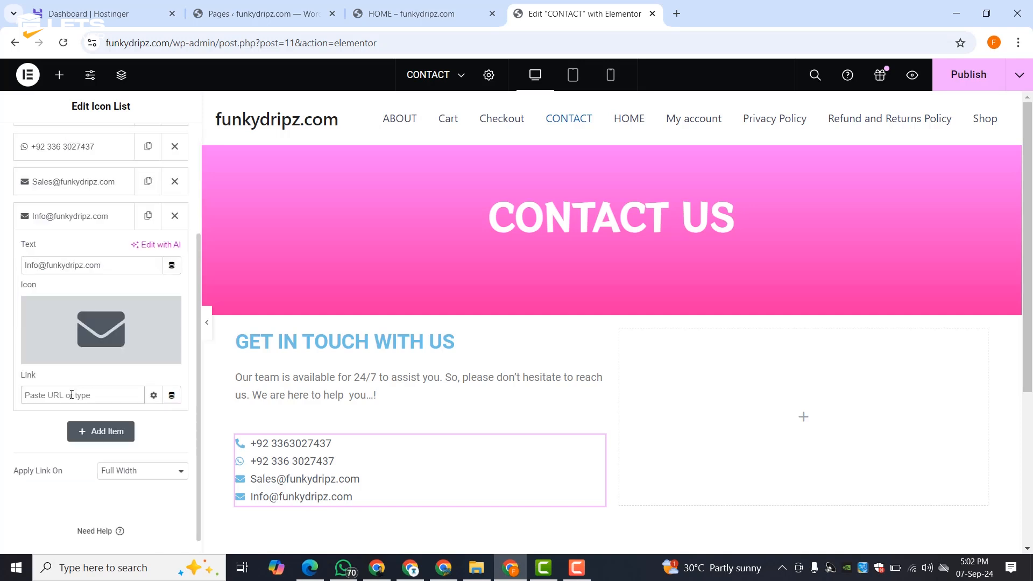
pyautogui.write('mailto')
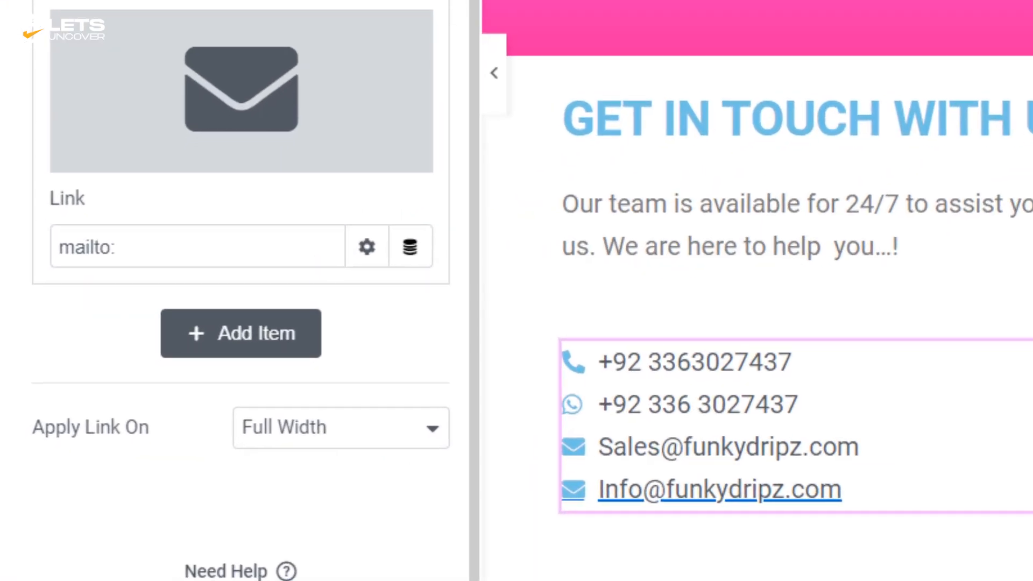
pyautogui.write(':')
pyautogui.click(161, 231)
# - Complete the info item's mailto link and link the WhatsApp item to its wa.me chat URL
pyautogui.hotkey('ctrl', 'v')
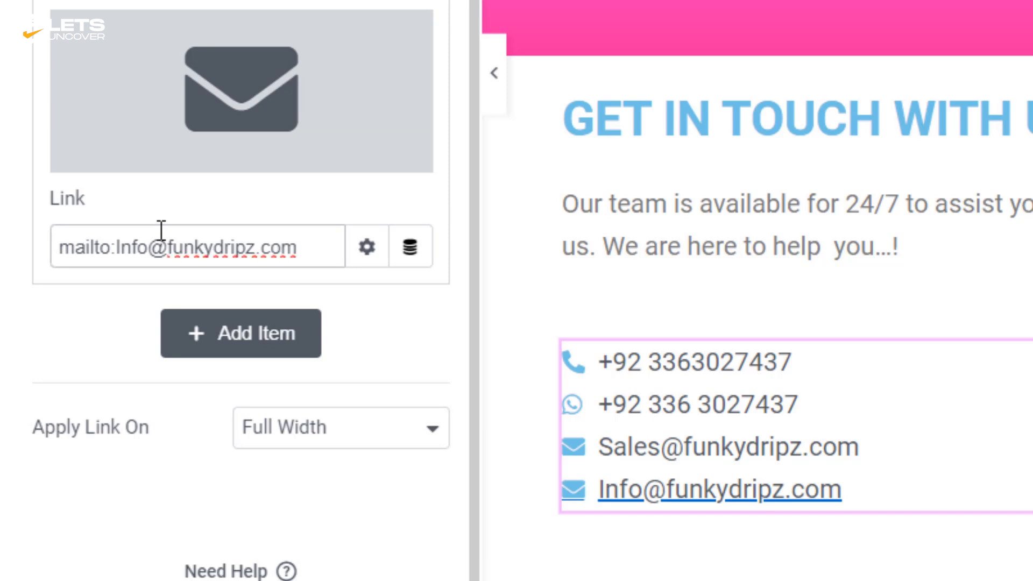
pyautogui.click(180, 3)
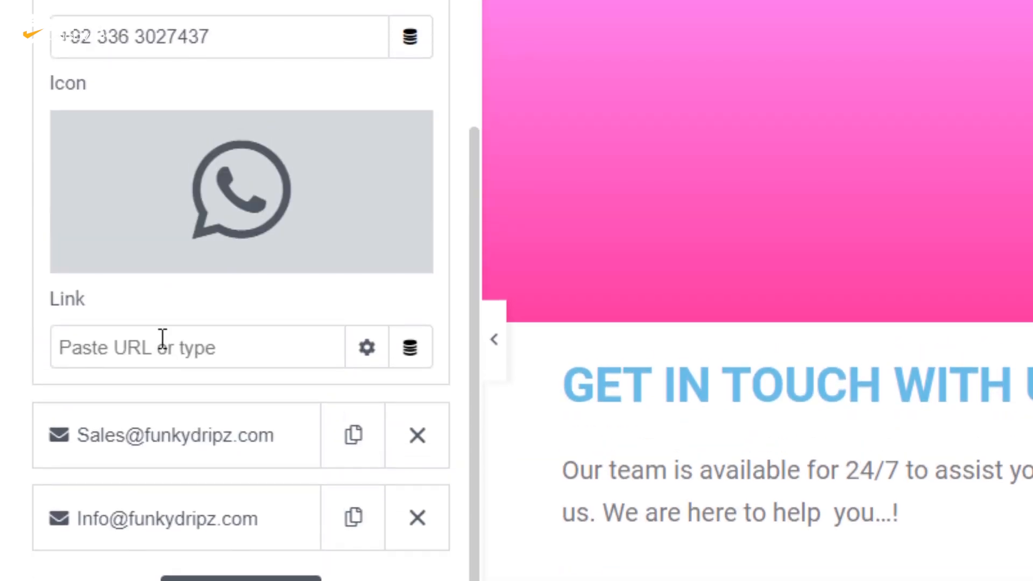
pyautogui.click(162, 253)
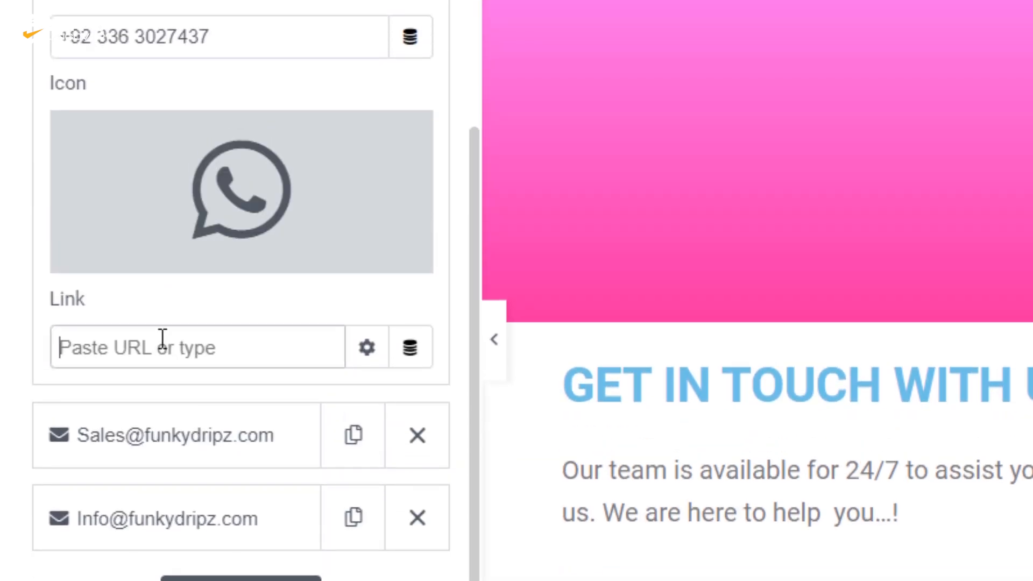
pyautogui.write('wa.me/')
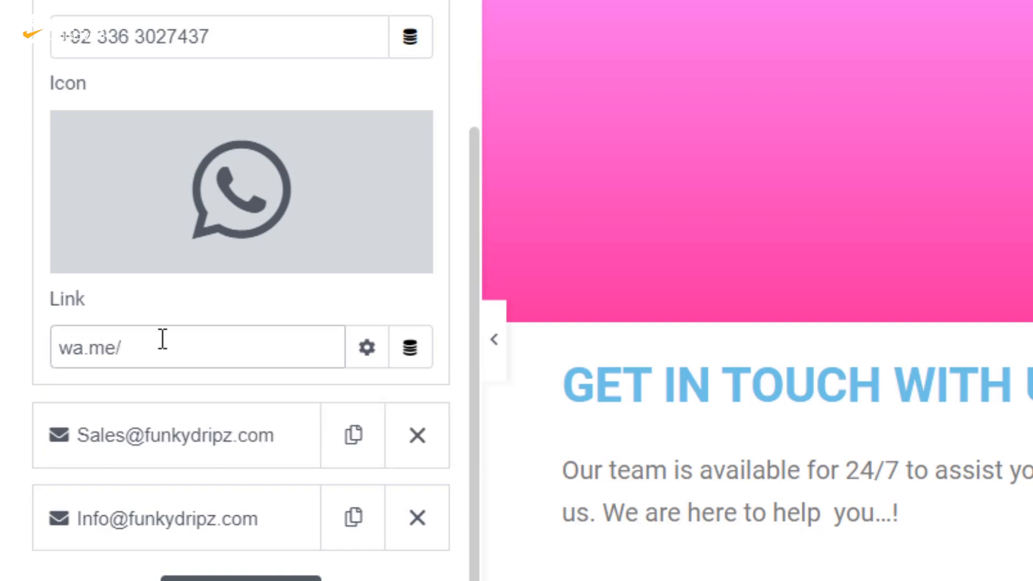
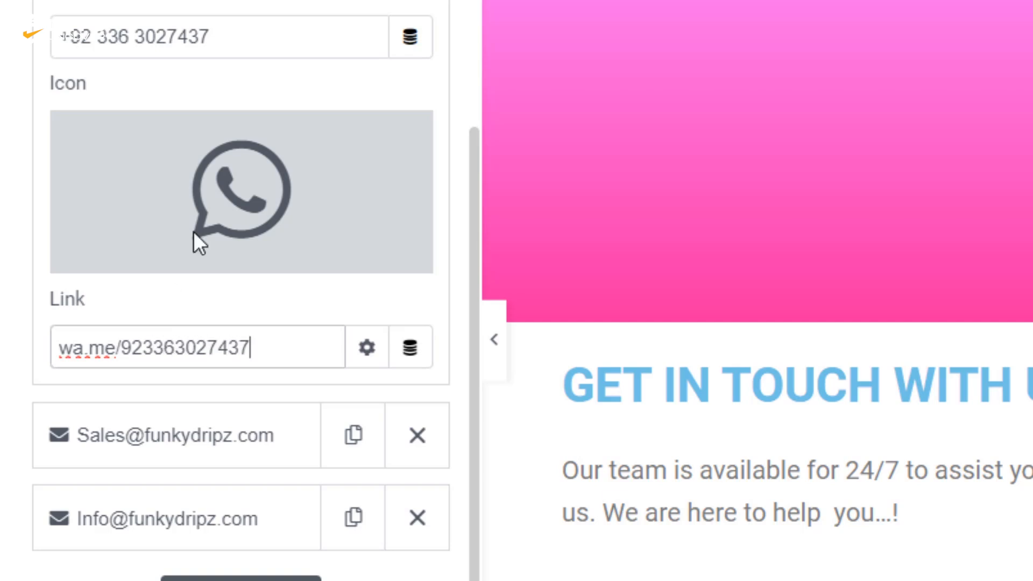
pyautogui.scroll(7, 193, 231)
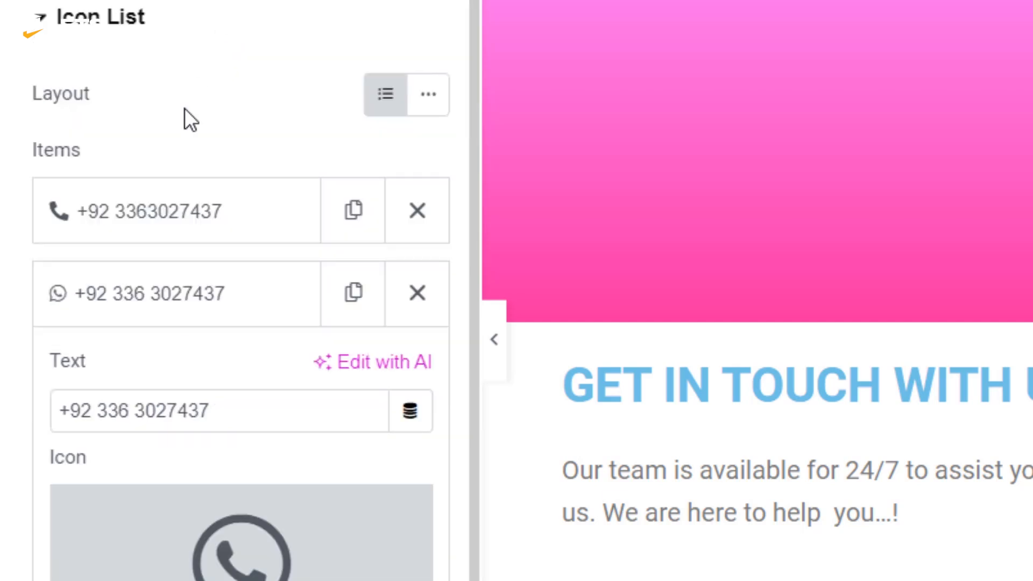
# - Link the phone item to a tel: URL for its number and check it
pyautogui.click(183, 231)
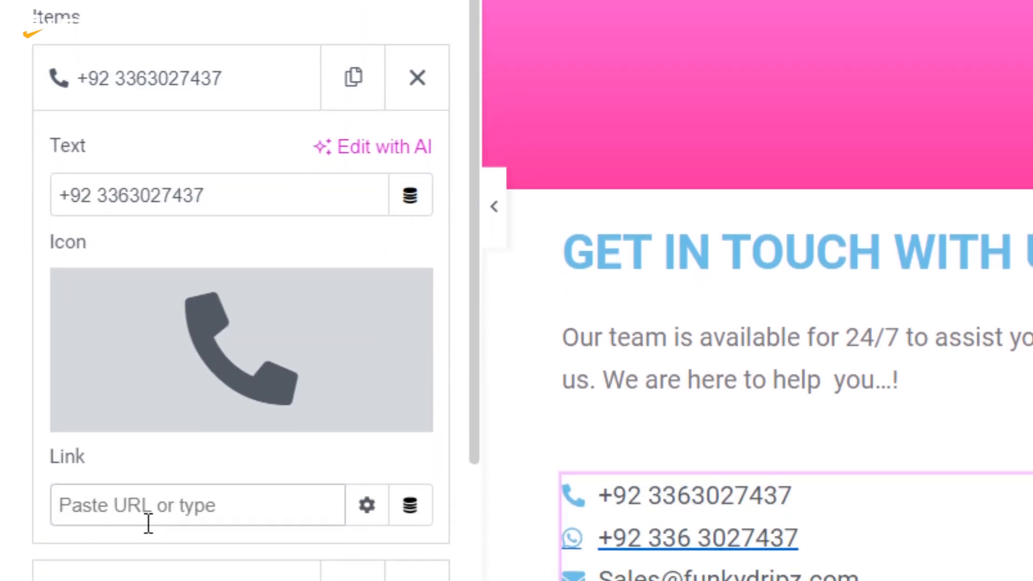
pyautogui.click(149, 521)
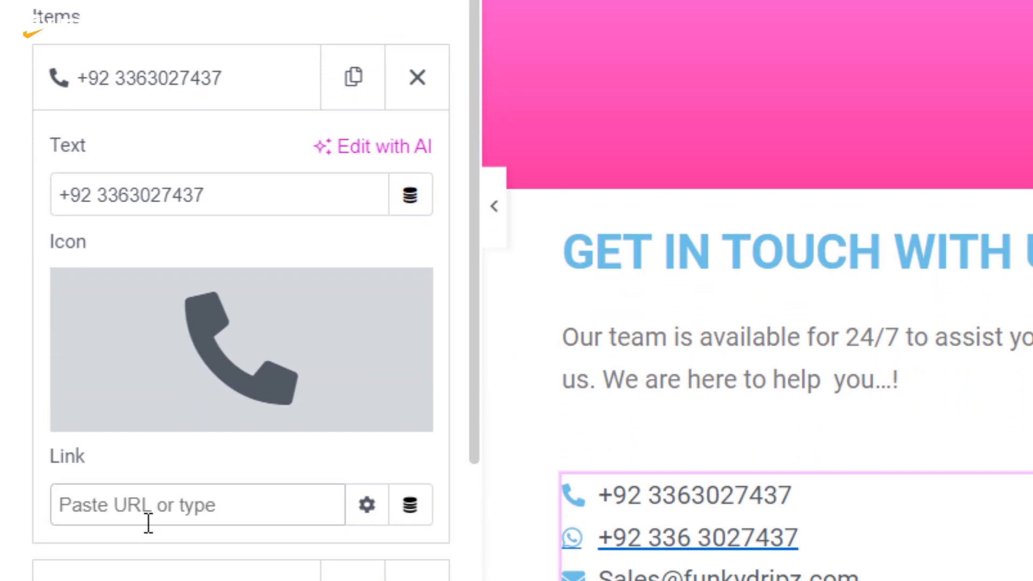
pyautogui.write('tel')
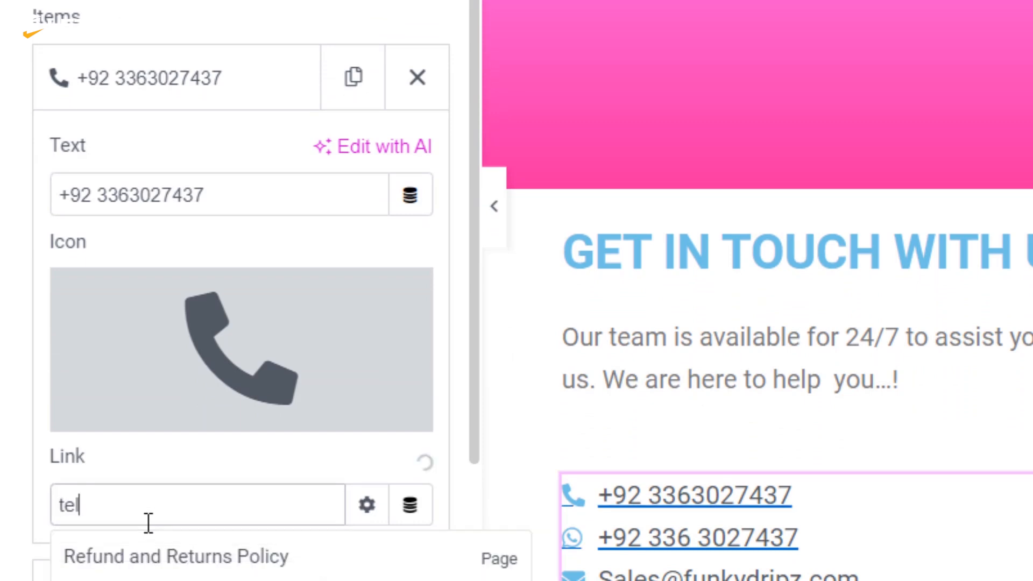
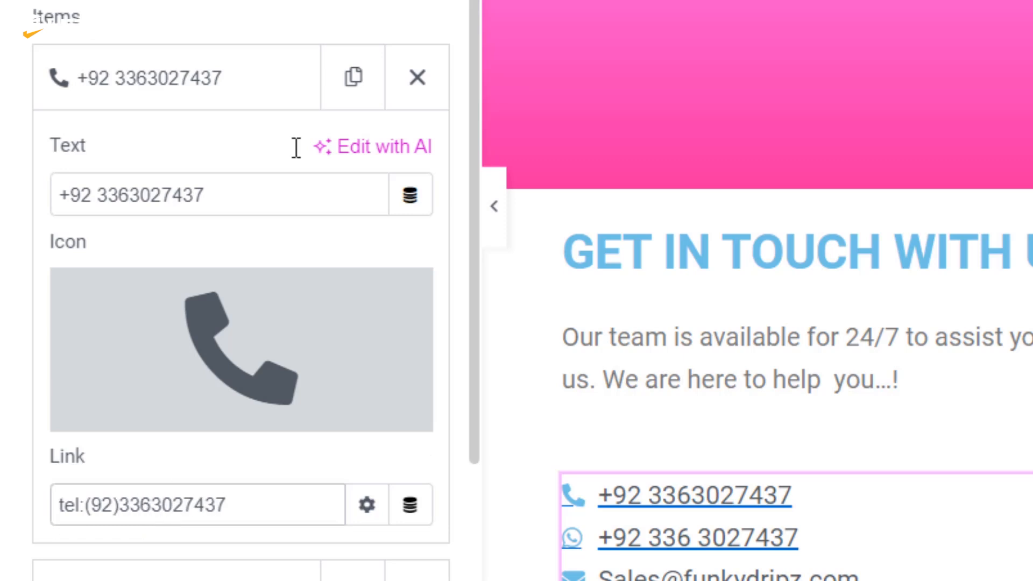
pyautogui.click(258, 87)
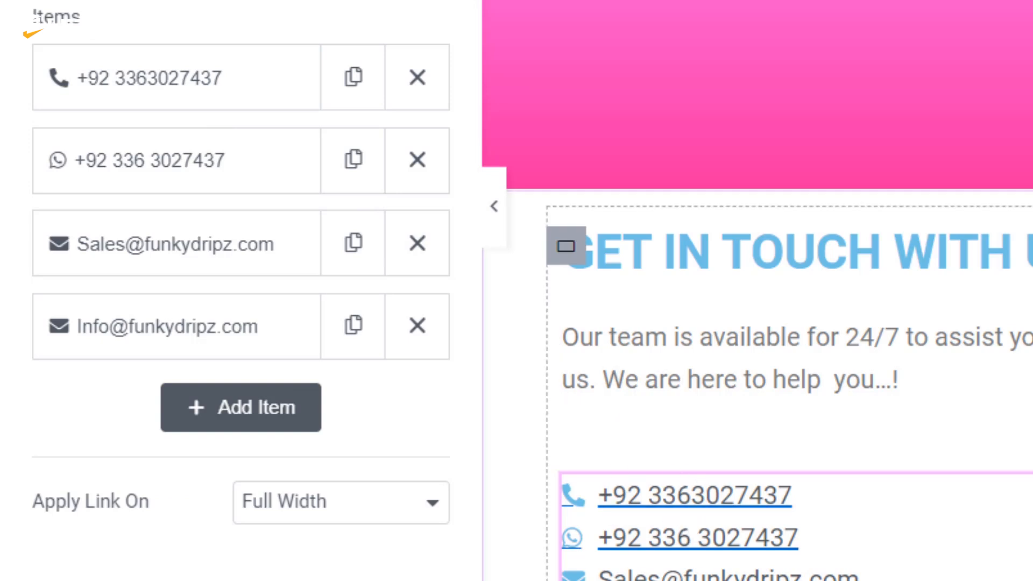
pyautogui.click(236, 94)
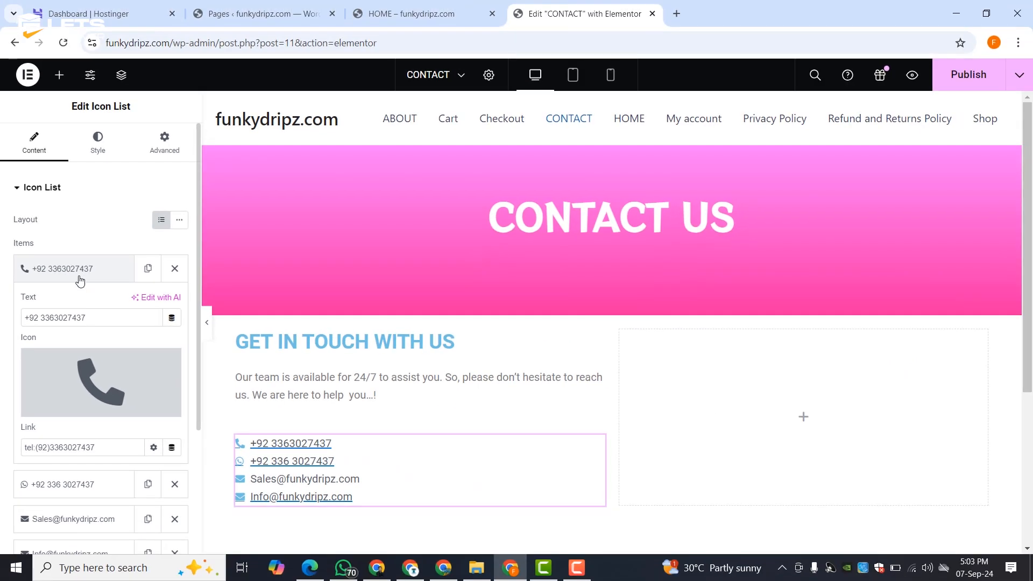
pyautogui.click(80, 269)
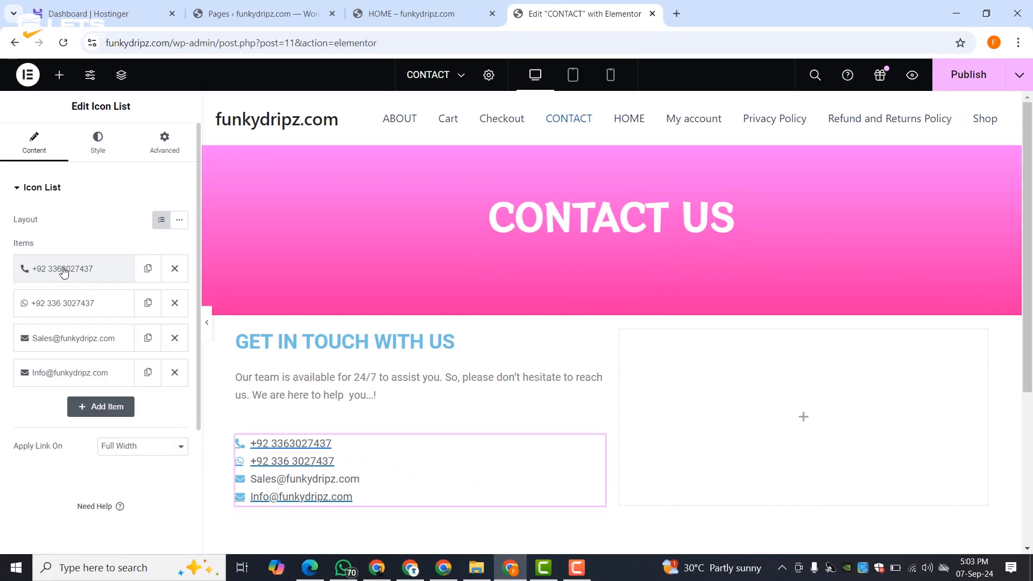
# - Set the list icons to 21 px with a 1 px gap, centred horizontally and vertically
pyautogui.click(93, 149)
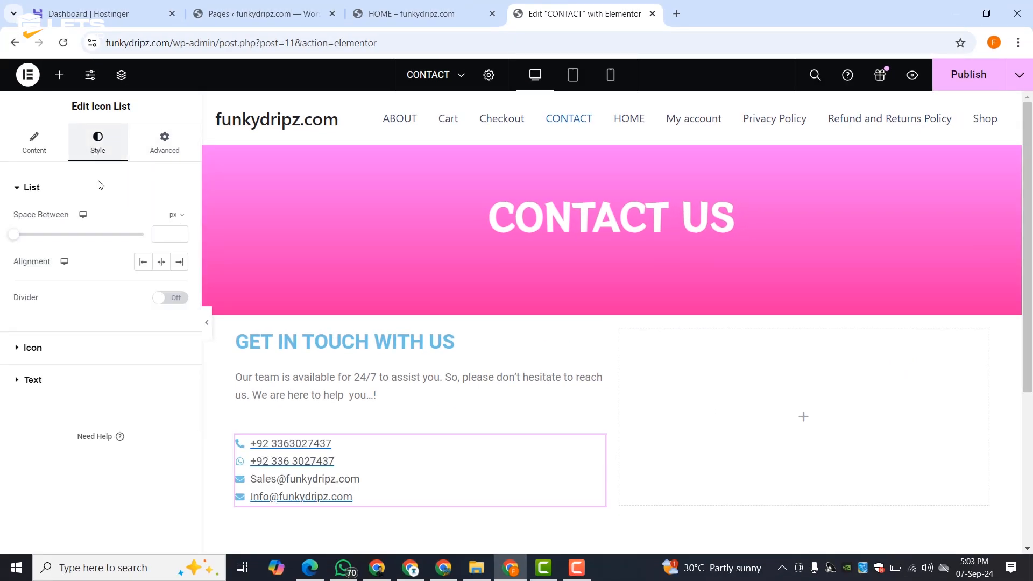
pyautogui.click(38, 351)
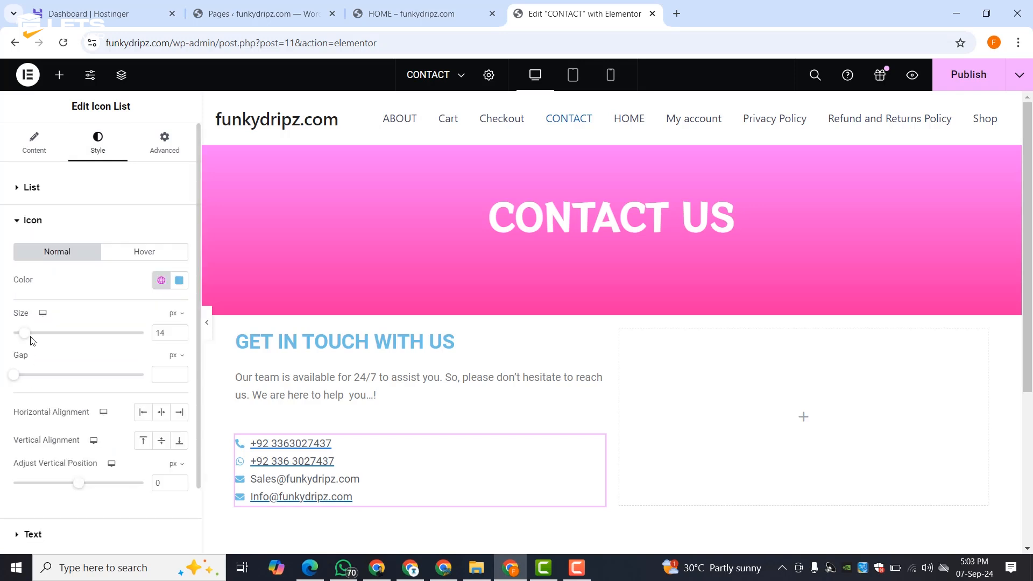
pyautogui.moveTo(24, 334); pyautogui.dragTo(34, 334)
pyautogui.moveTo(14, 375); pyautogui.dragTo(16, 380)
pyautogui.moveTo(78, 483)
pyautogui.mouseDown()
pyautogui.moveTo(70, 483)
pyautogui.moveTo(78, 484)
pyautogui.mouseUp()
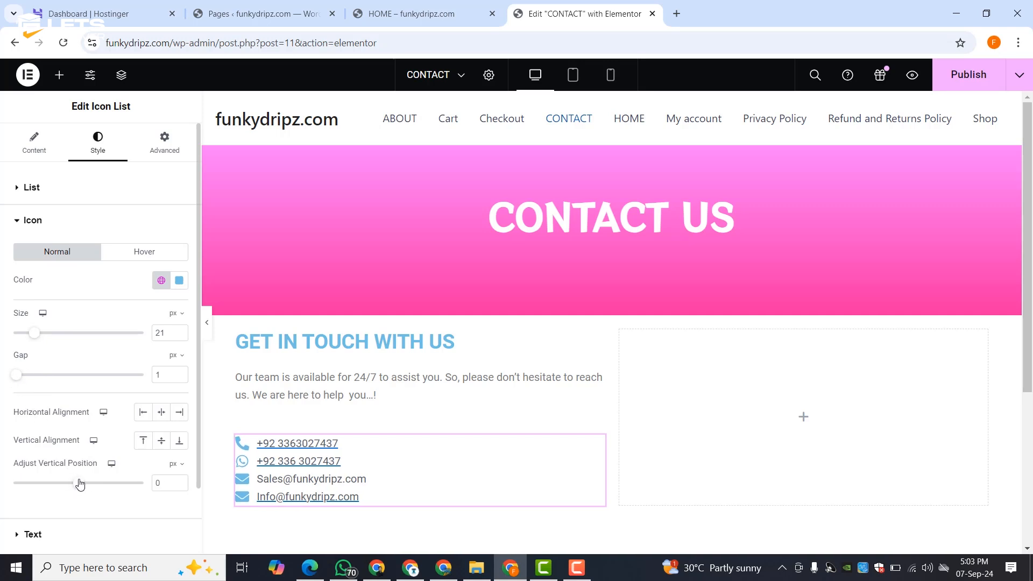
pyautogui.click(162, 413)
pyautogui.click(161, 440)
# - Sample the banner's pink as the icon colour and try red as the hover colour
pyautogui.click(179, 280)
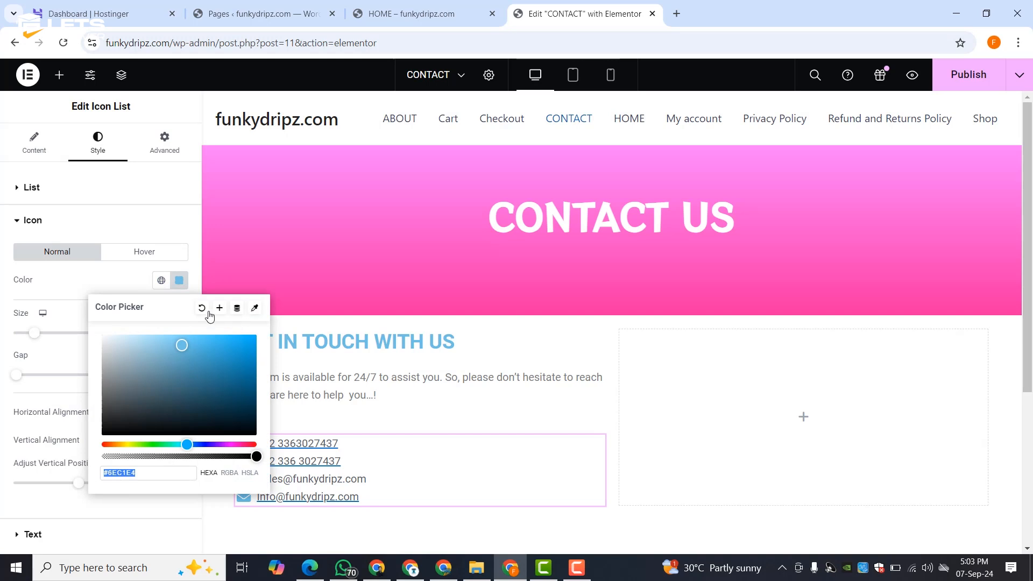
pyautogui.click(255, 309)
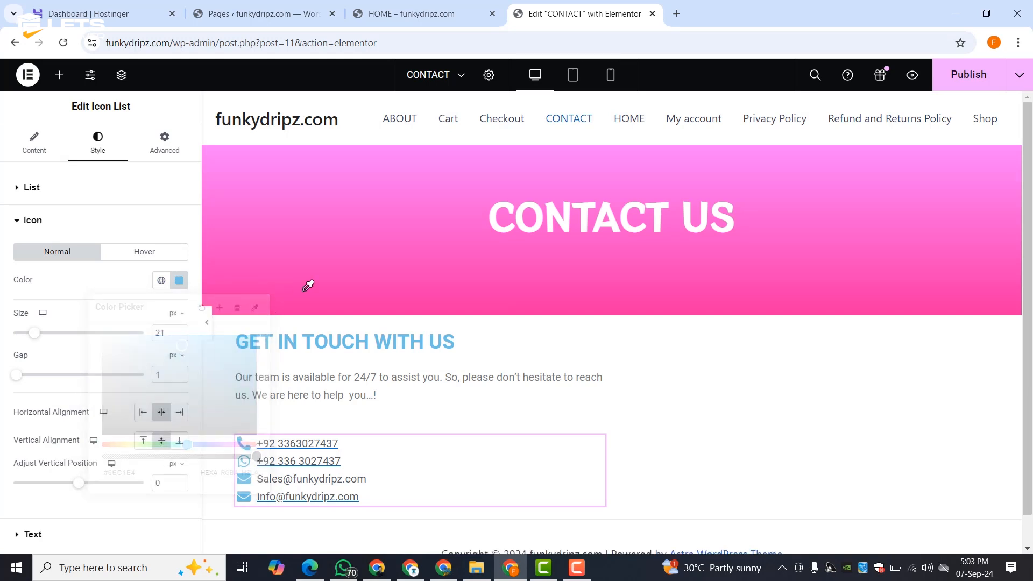
pyautogui.click(312, 312)
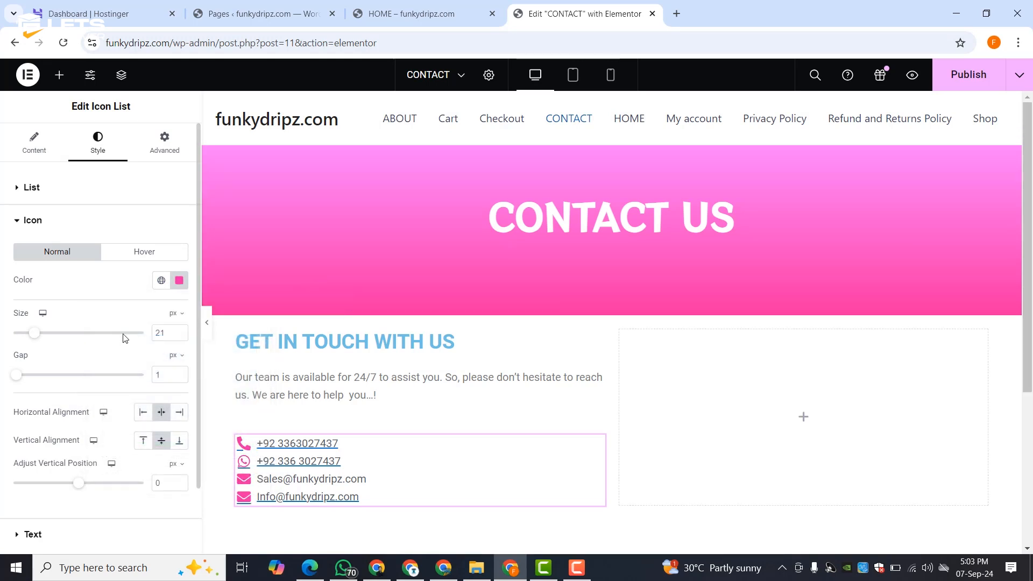
pyautogui.click(127, 254)
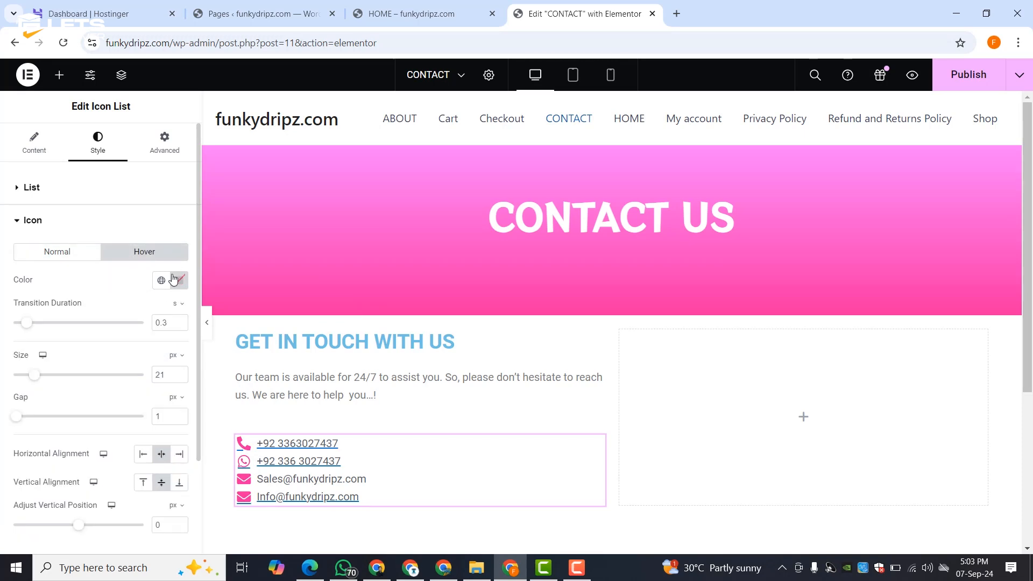
pyautogui.click(178, 280)
pyautogui.click(233, 346)
pyautogui.click(252, 341)
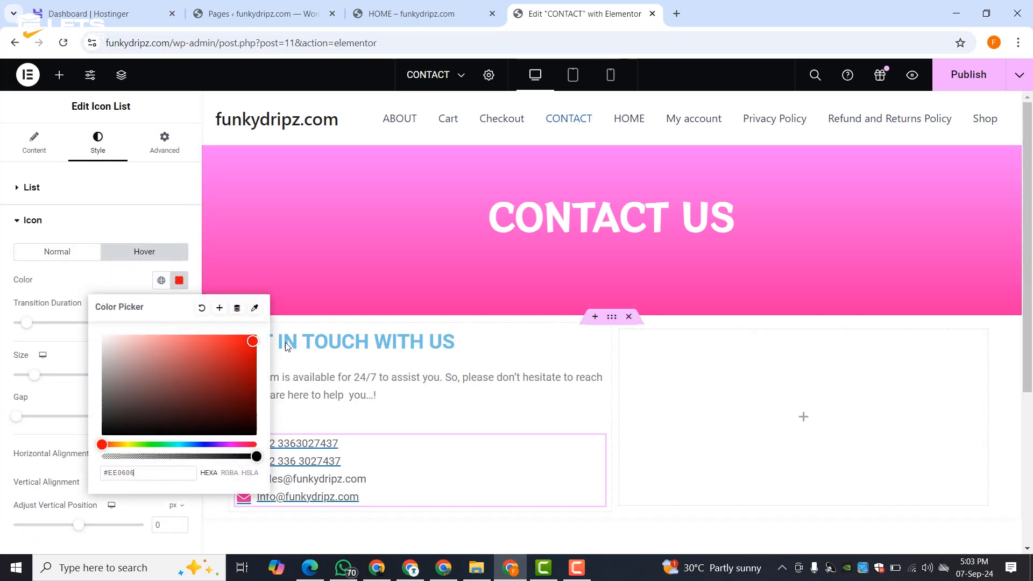
pyautogui.click(671, 478)
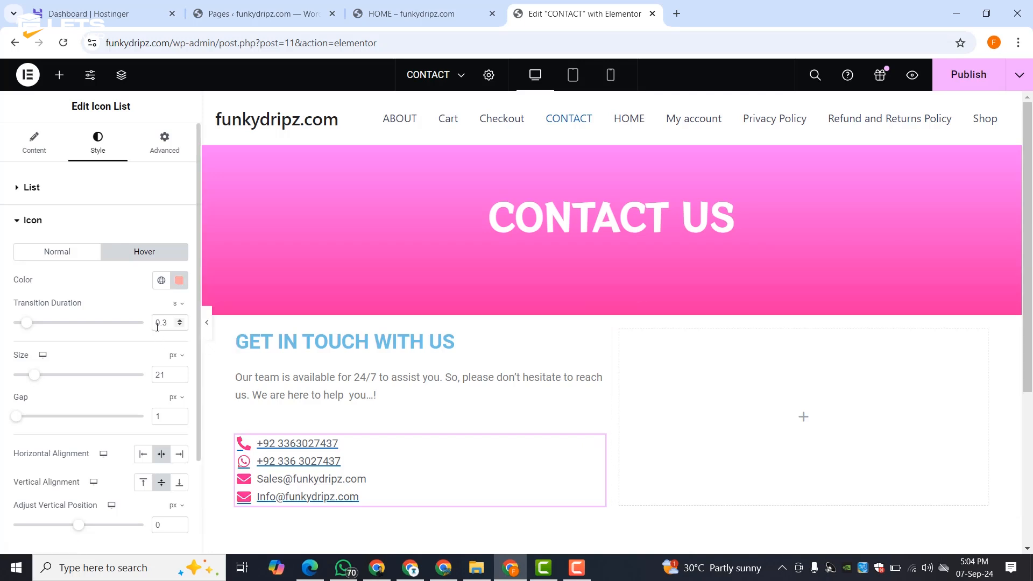
pyautogui.click(60, 222)
# - Try underline and overline decorations on the list text, then leave it undecorated
pyautogui.click(33, 263)
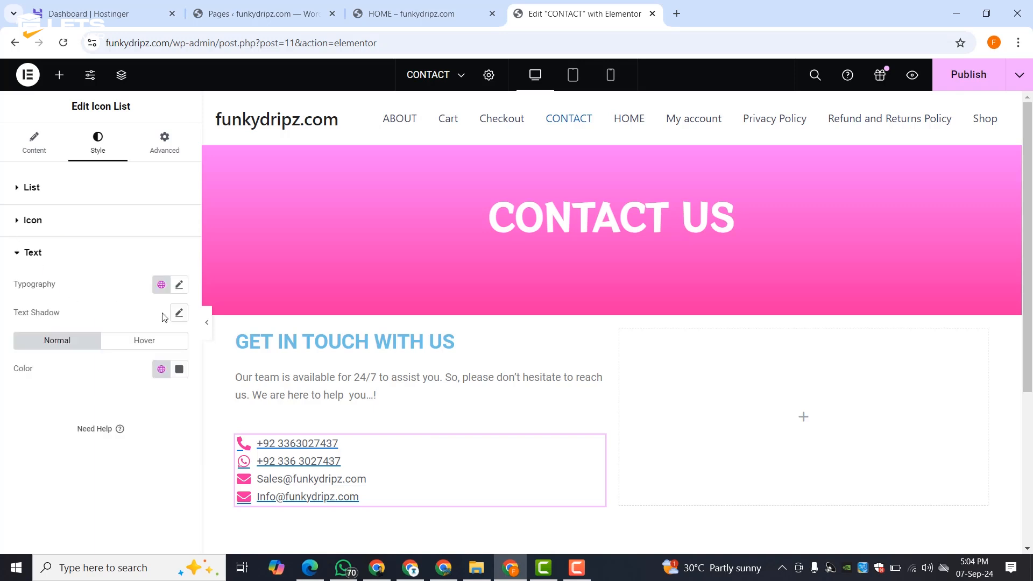
pyautogui.click(179, 286)
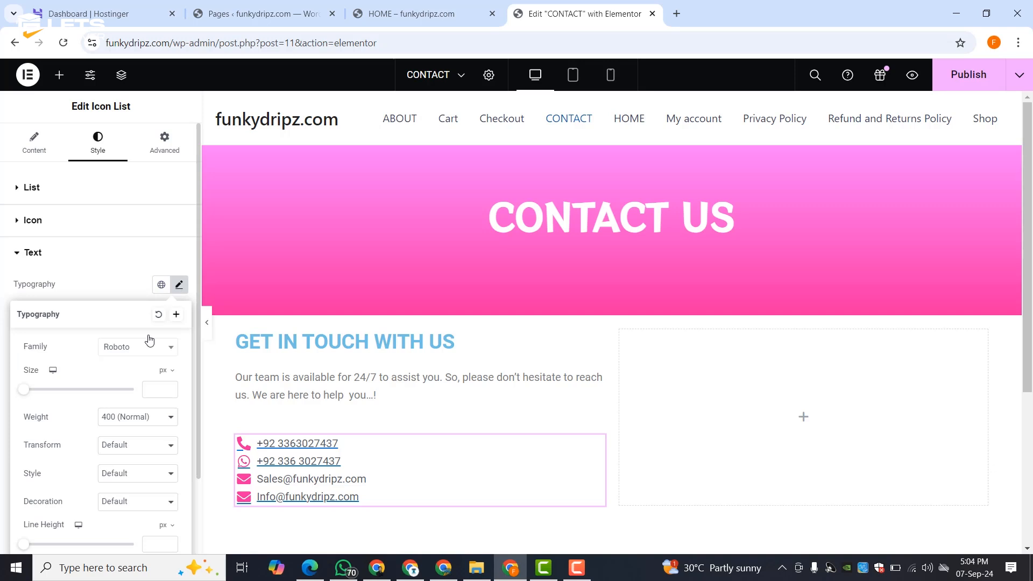
pyautogui.click(124, 474)
pyautogui.click(123, 477)
pyautogui.click(128, 457)
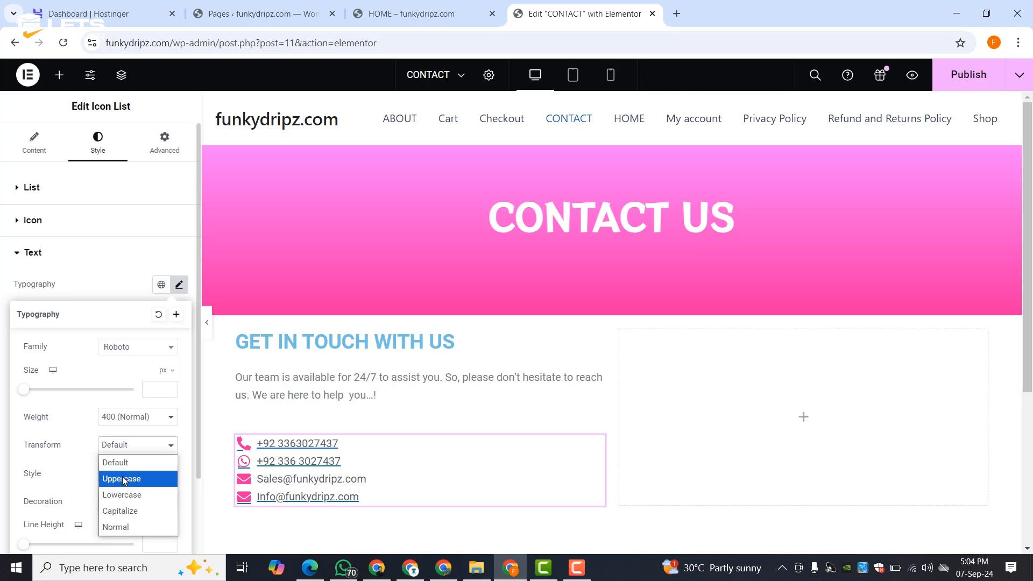
pyautogui.click(126, 452)
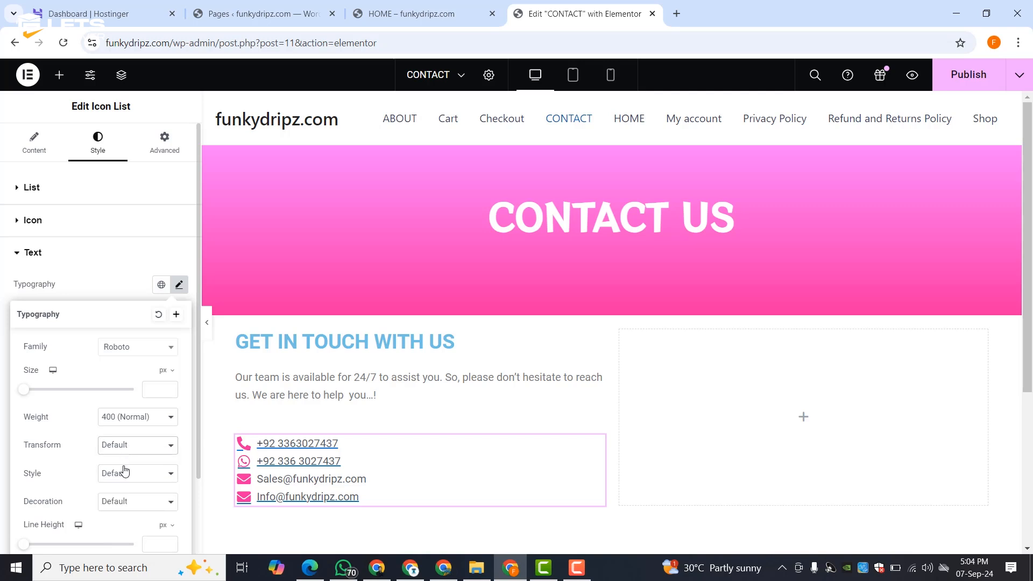
pyautogui.scroll(-2, 125, 473)
pyautogui.click(126, 416)
pyautogui.click(122, 443)
pyautogui.click(123, 415)
pyautogui.click(124, 429)
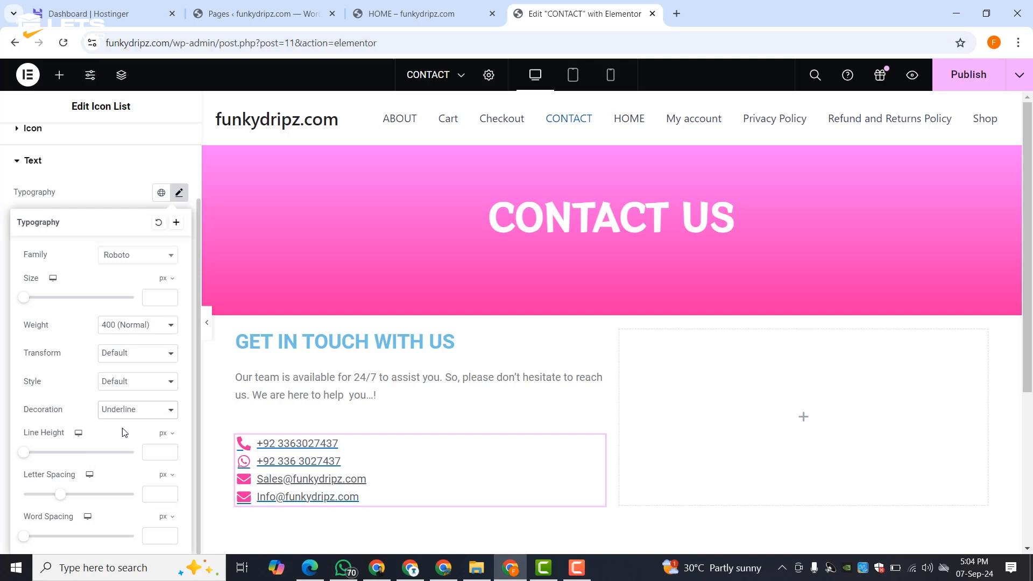
pyautogui.click(125, 418)
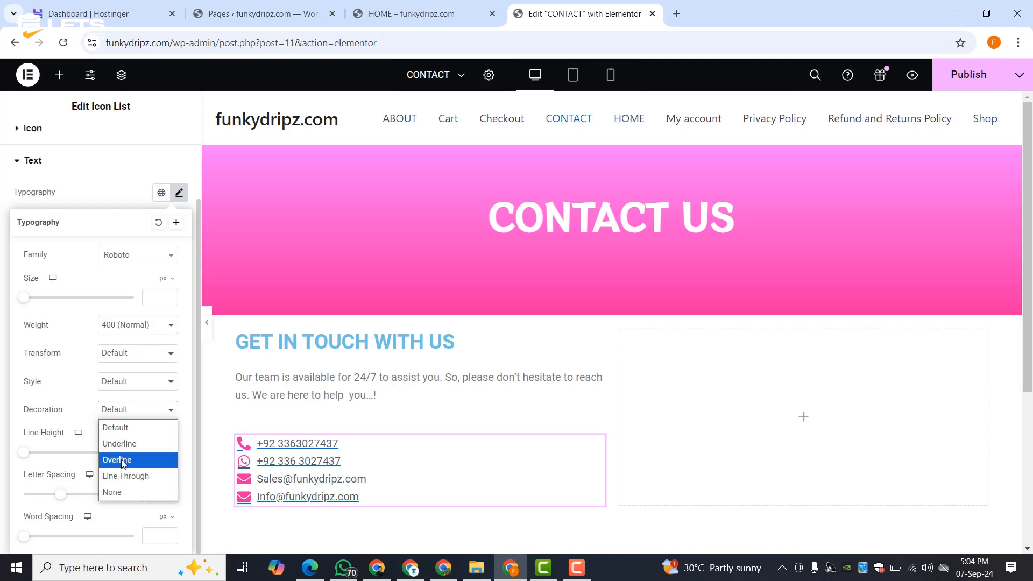
pyautogui.click(123, 461)
pyautogui.click(129, 415)
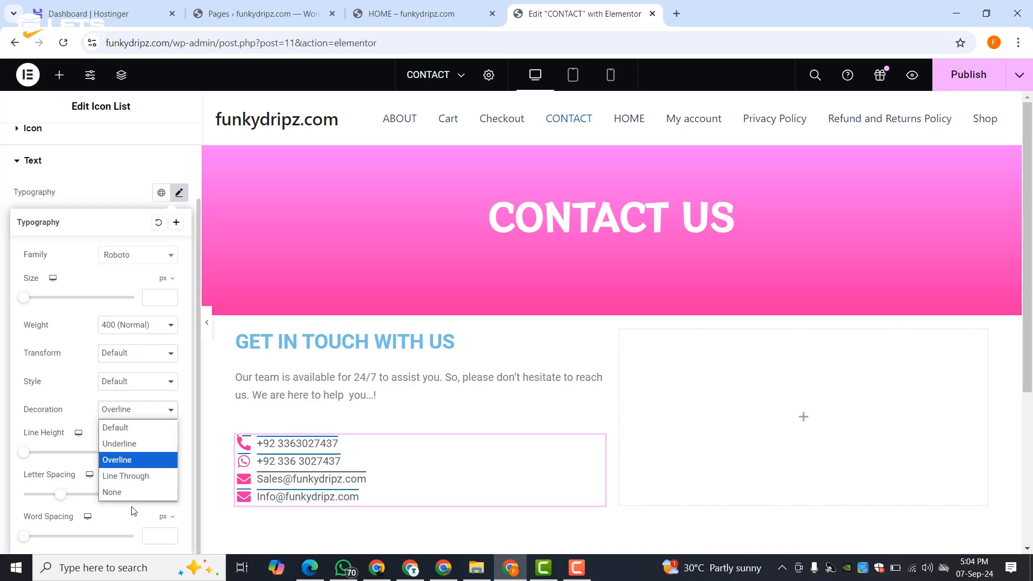
pyautogui.click(129, 492)
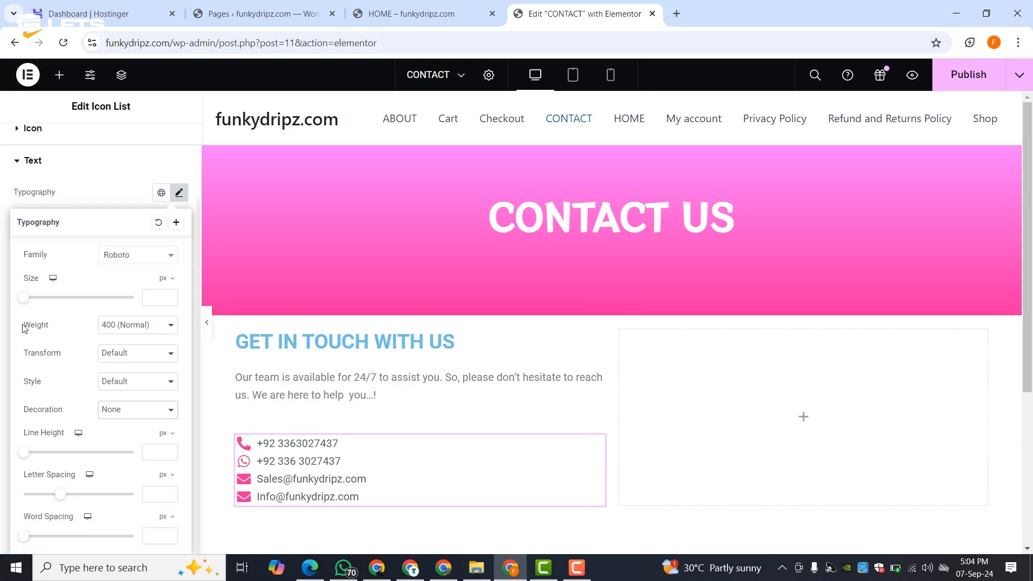
pyautogui.click(85, 185)
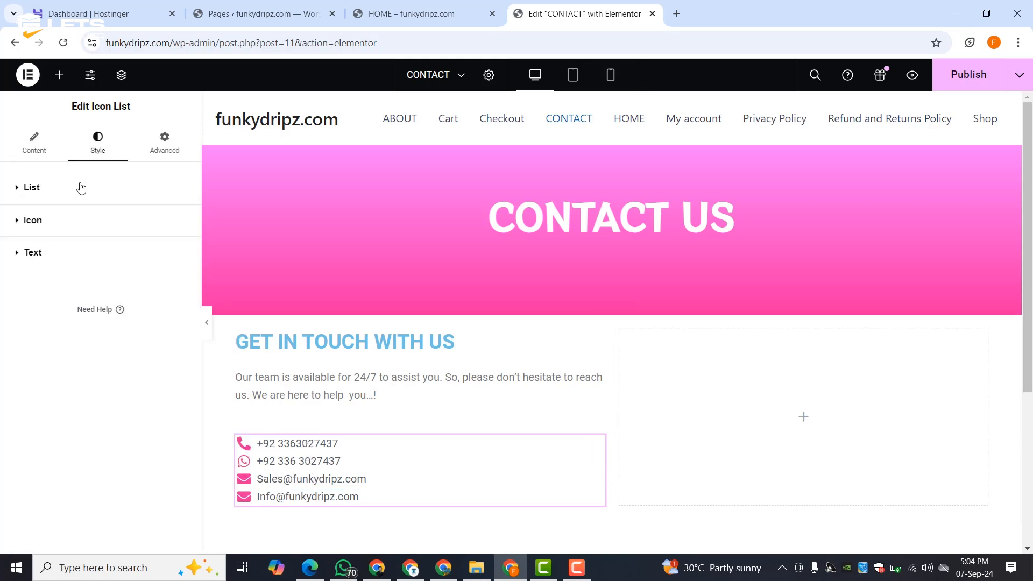
# - Set the icons' hover colour to the Secondary global colour and publish the page
pyautogui.click(49, 225)
pyautogui.click(141, 253)
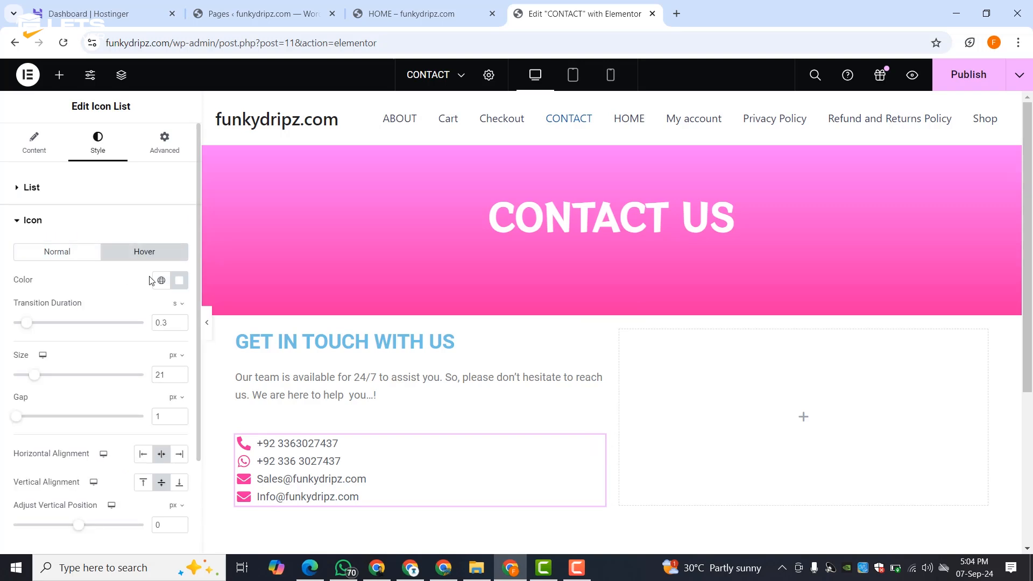
pyautogui.click(160, 280)
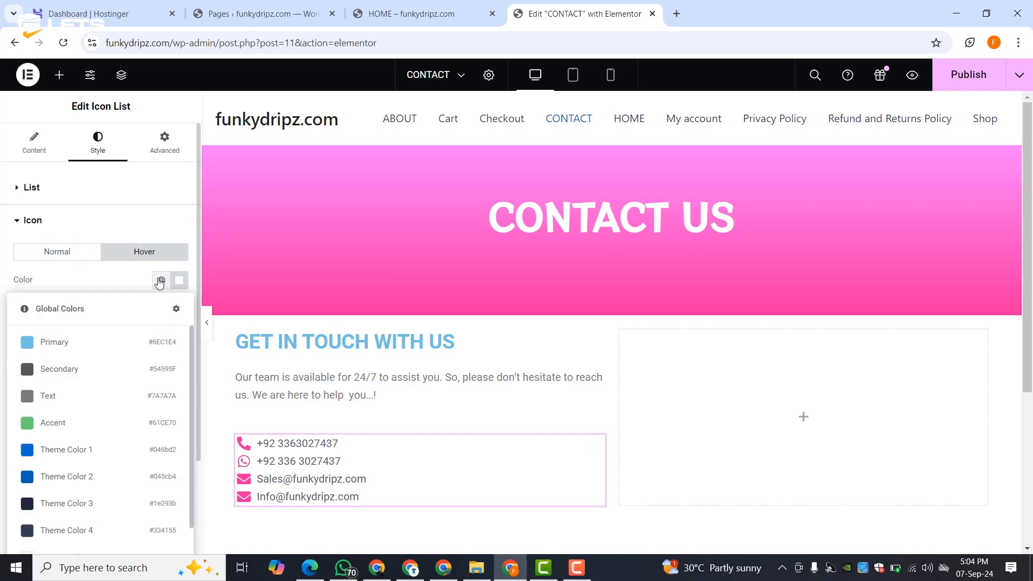
pyautogui.click(44, 371)
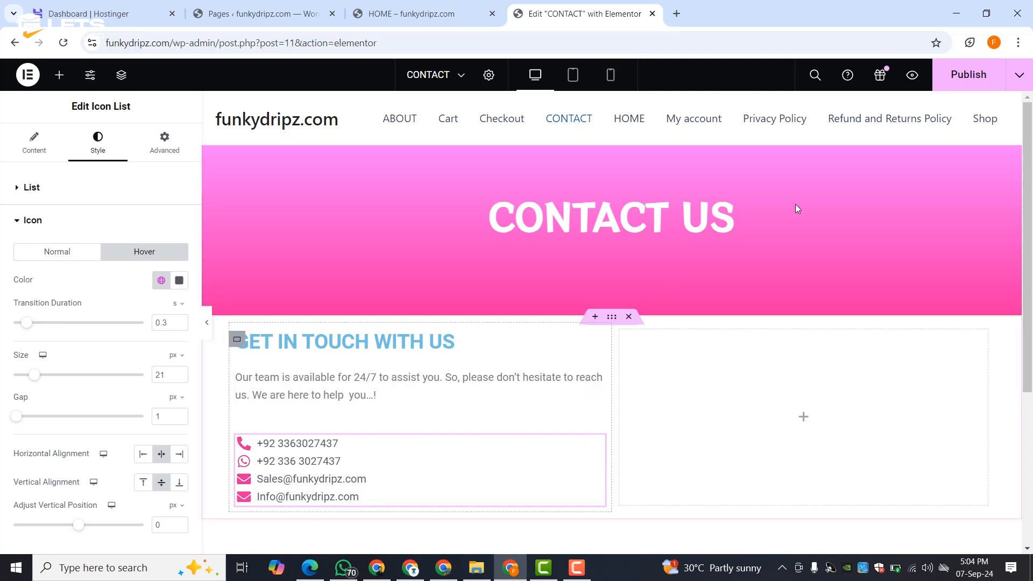
pyautogui.click(951, 87)
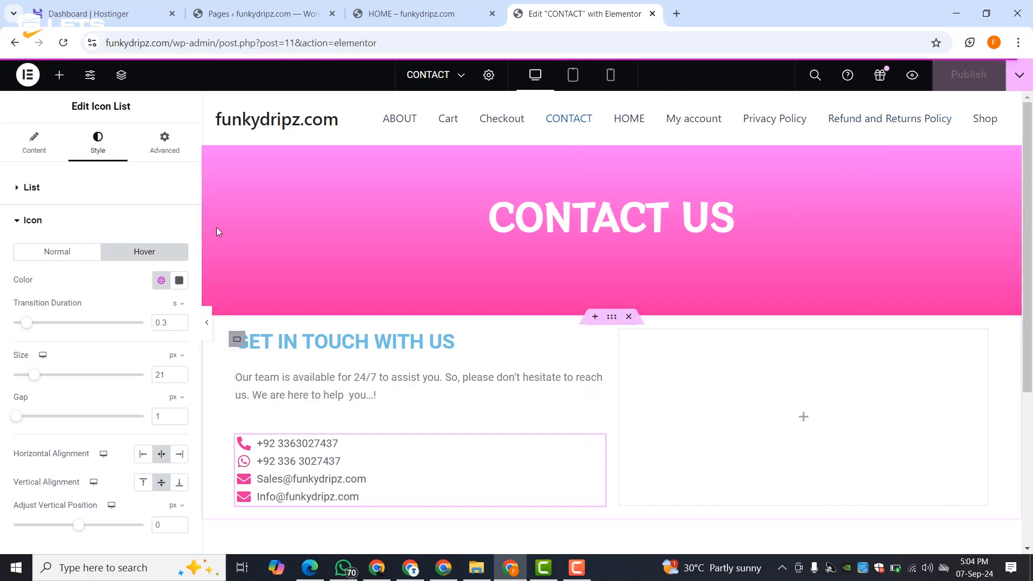
# - Search the widgets for 'wp' and drop a WPForms widget into the empty right column
pyautogui.click(55, 74)
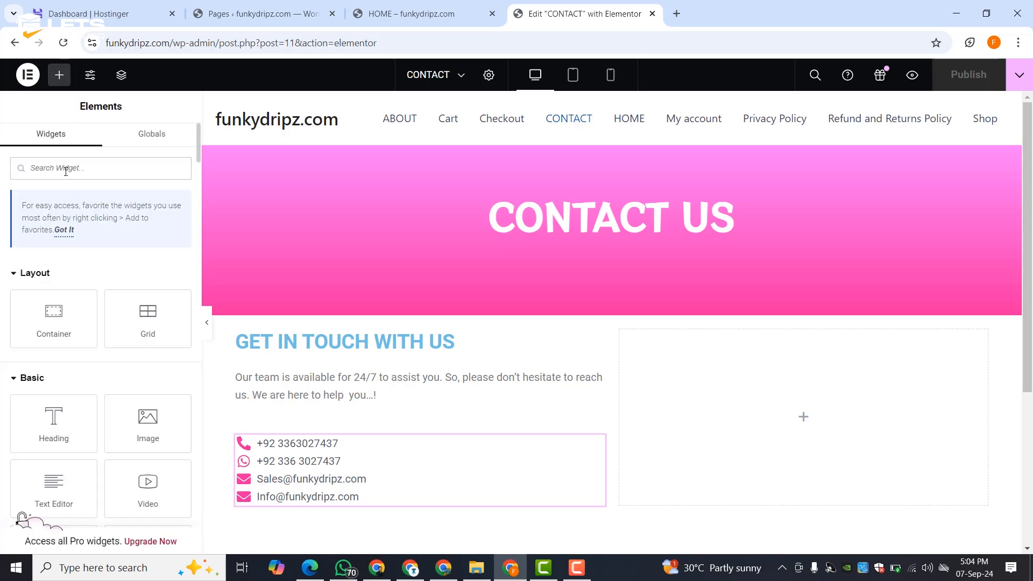
pyautogui.write('wd')
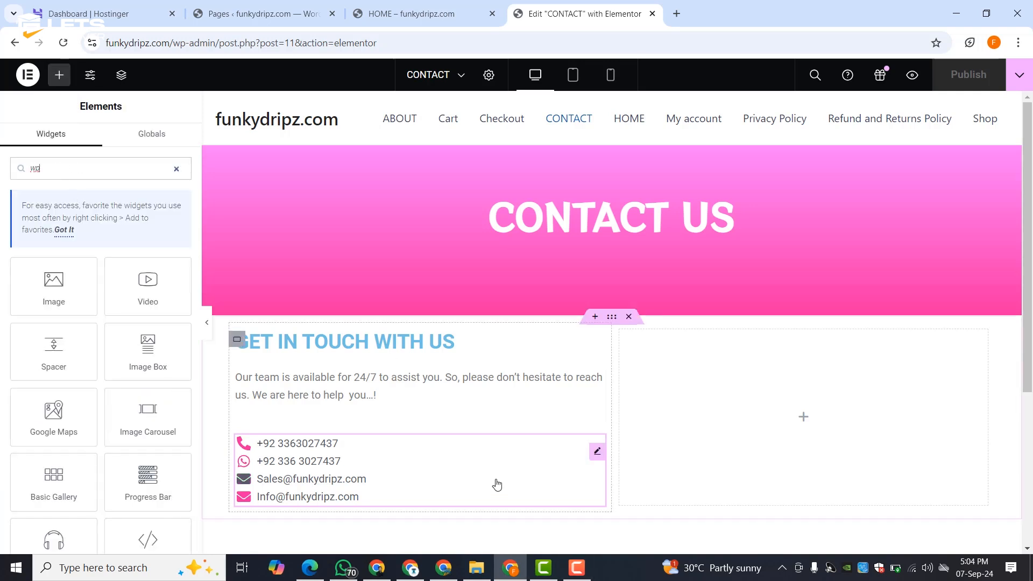
pyautogui.press('BackSpace')
pyautogui.write('p')
pyautogui.moveTo(53, 285); pyautogui.dragTo(788, 430)
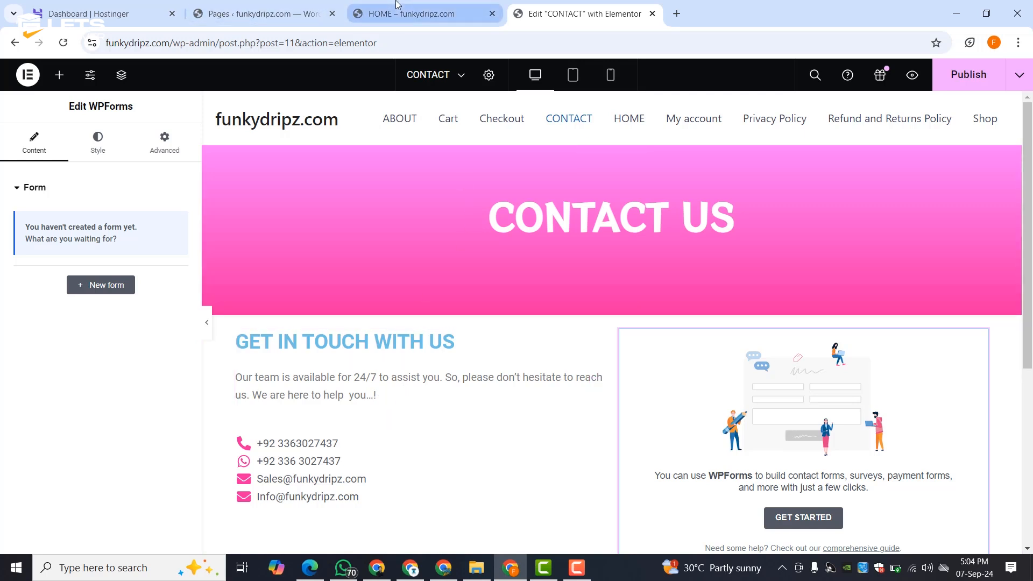
# - Create a form from WPForms' Simple Contact Form template, then go back to the Elementor tab
pyautogui.click(276, 4)
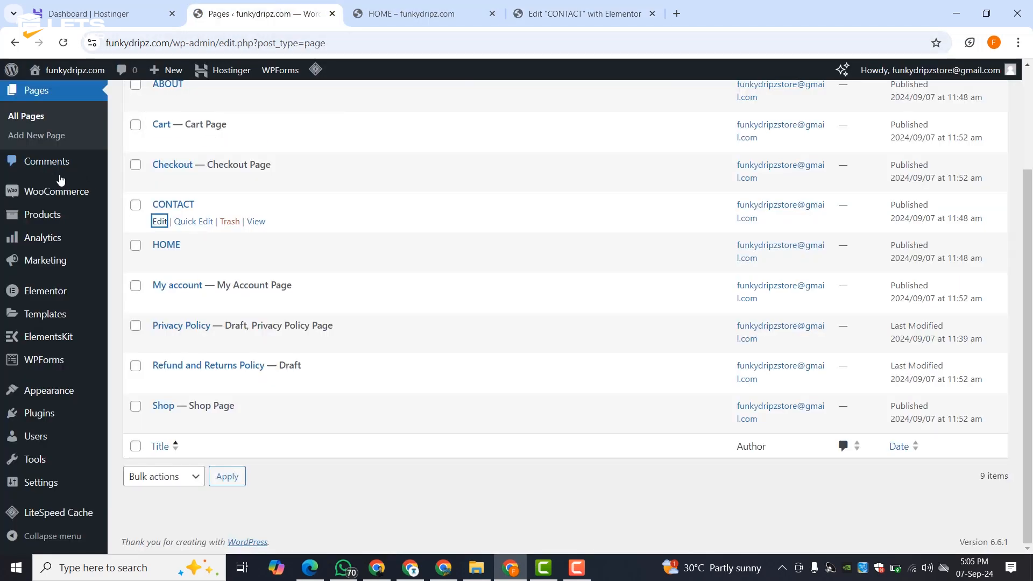
pyautogui.click(20, 362)
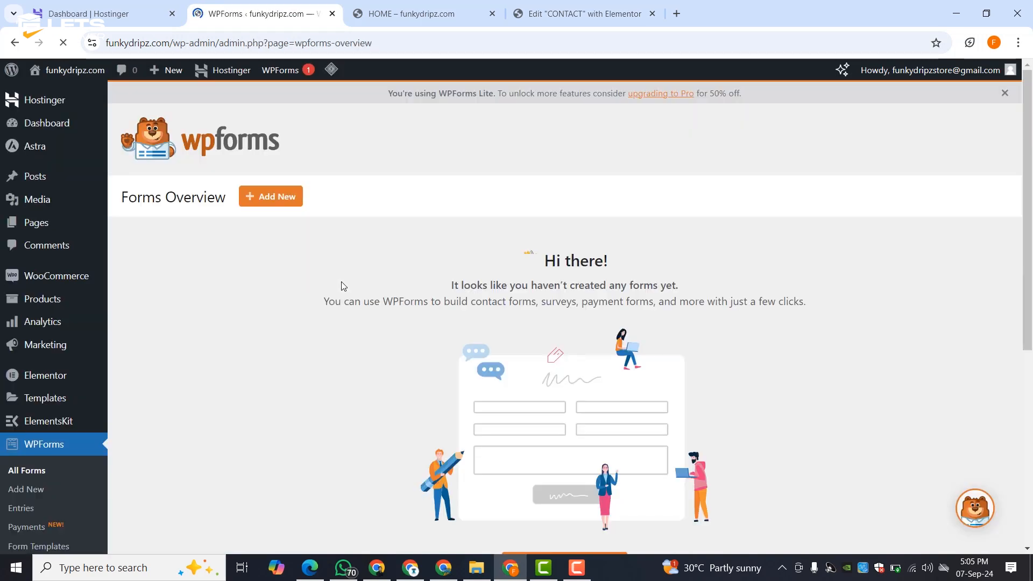
pyautogui.scroll(-5, 550, 321)
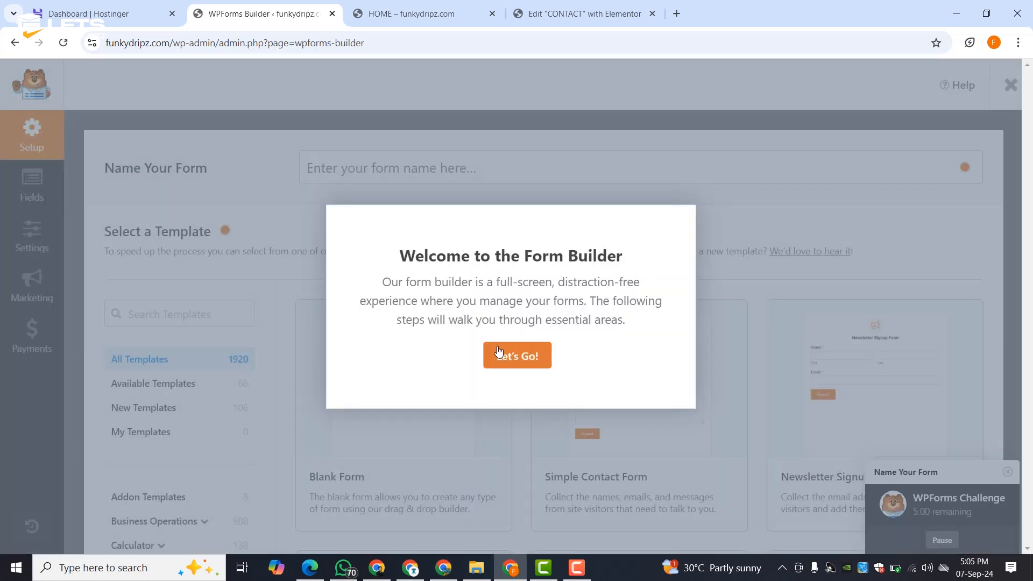
pyautogui.click(499, 351)
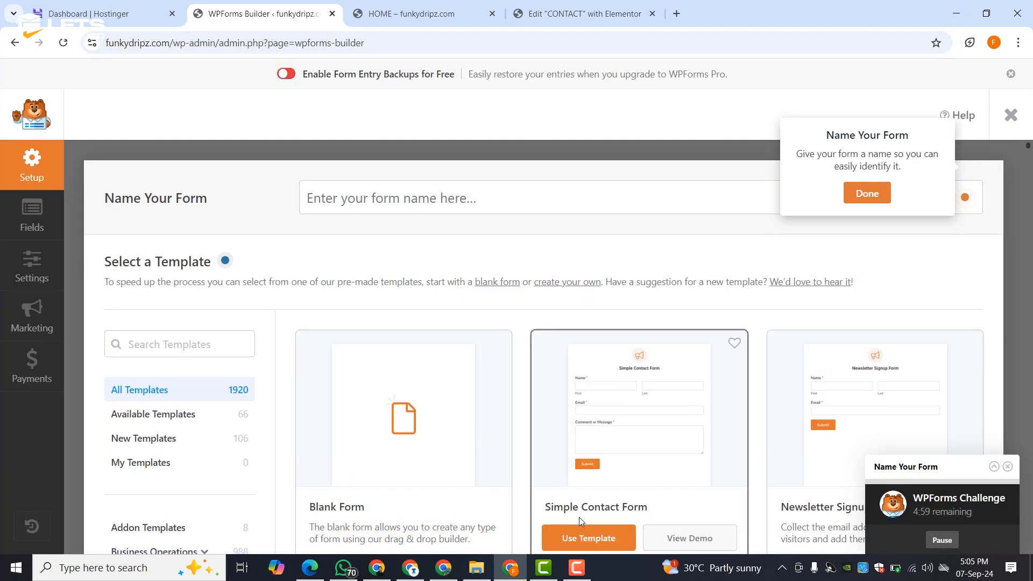
pyautogui.click(581, 540)
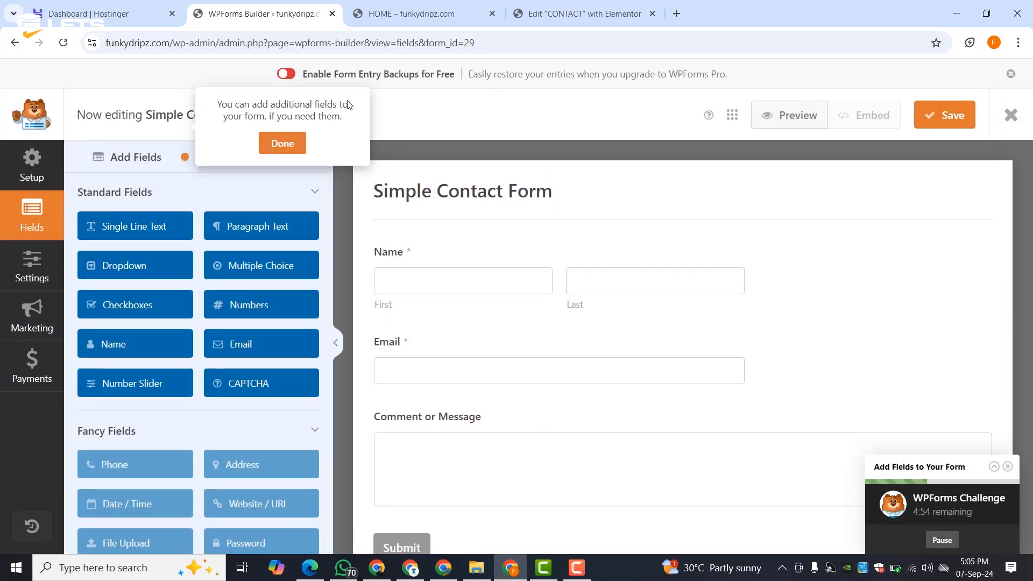
pyautogui.click(282, 143)
pyautogui.click(581, 13)
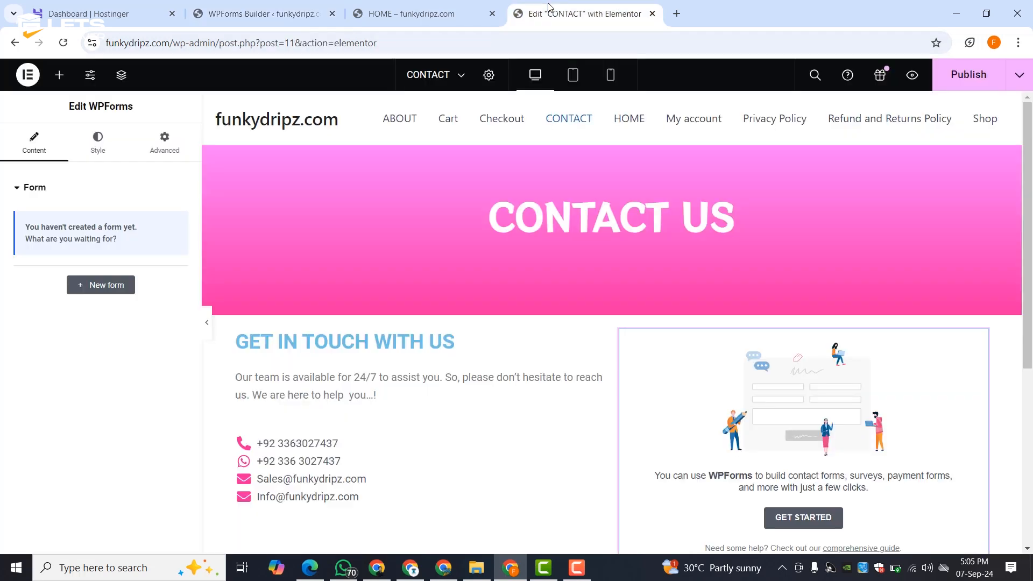
# - Publish the CONTACT page and reload the Elementor editor
pyautogui.click(63, 42)
pyautogui.click(637, 131)
pyautogui.click(967, 71)
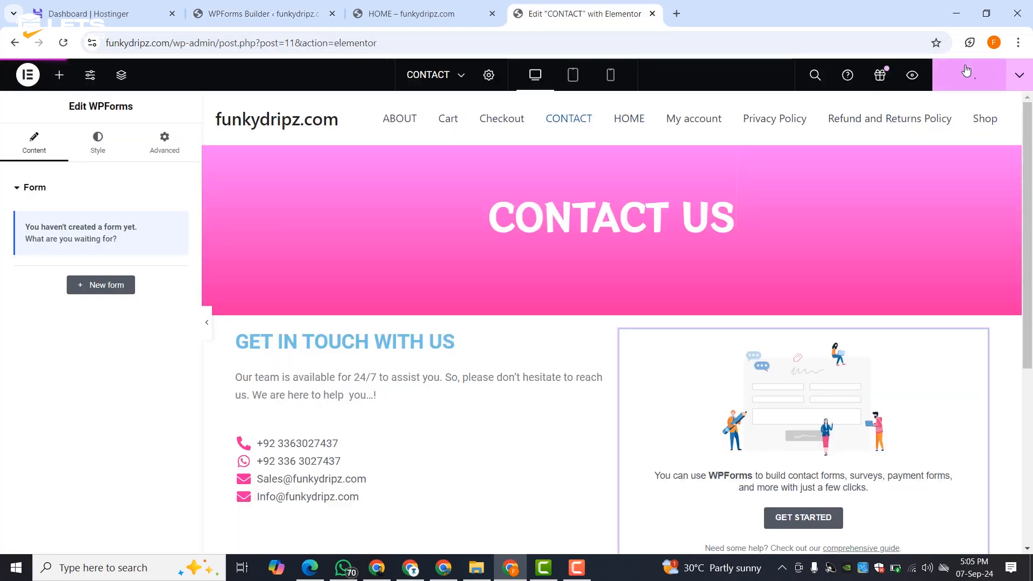
pyautogui.click(64, 43)
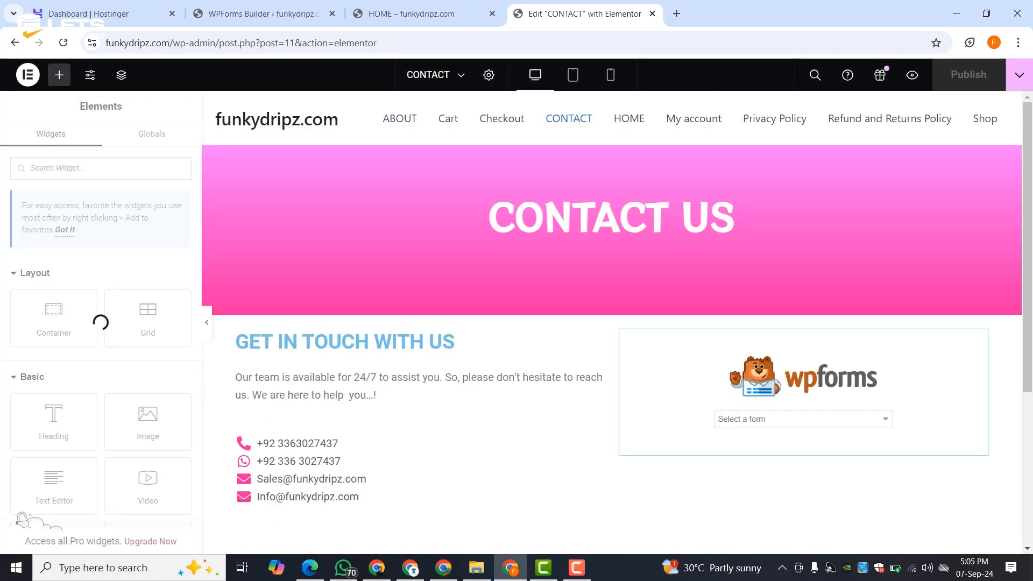
# - Choose Simple Contact Form in the WPForms widget's form dropdown
pyautogui.click(793, 419)
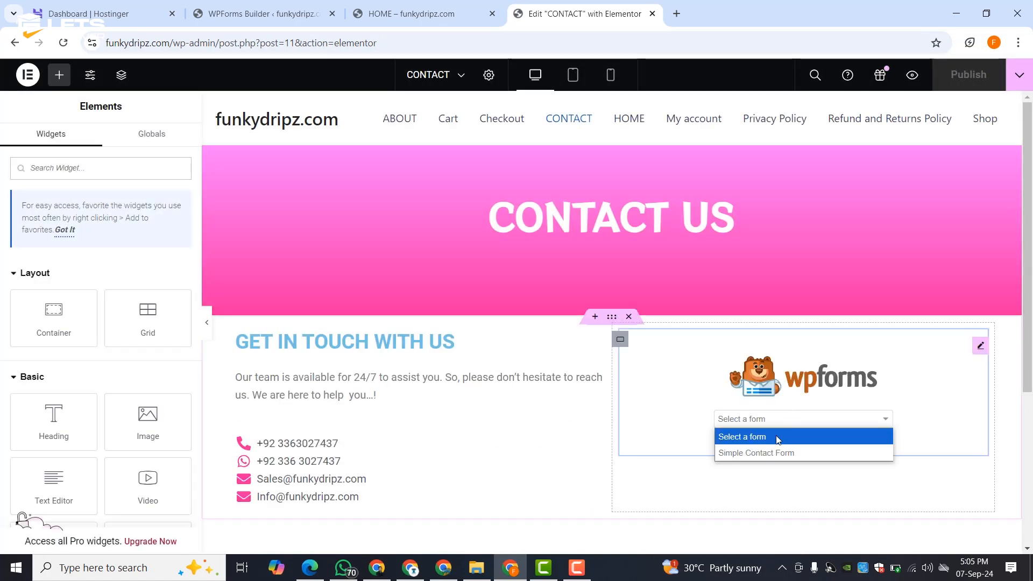
pyautogui.click(770, 452)
pyautogui.scroll(-5, 778, 425)
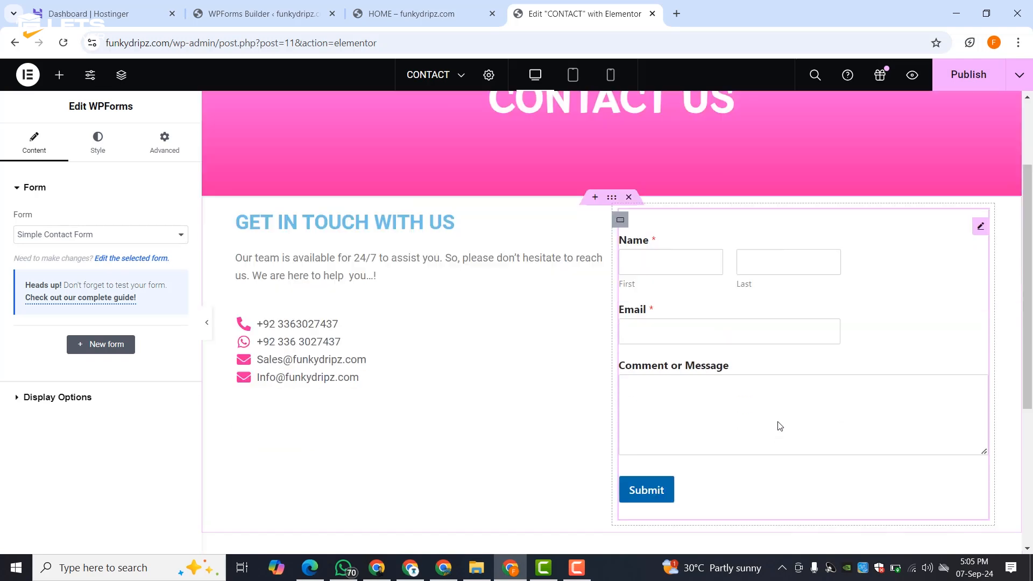
pyautogui.scroll(5, 780, 425)
pyautogui.scroll(-3, 634, 434)
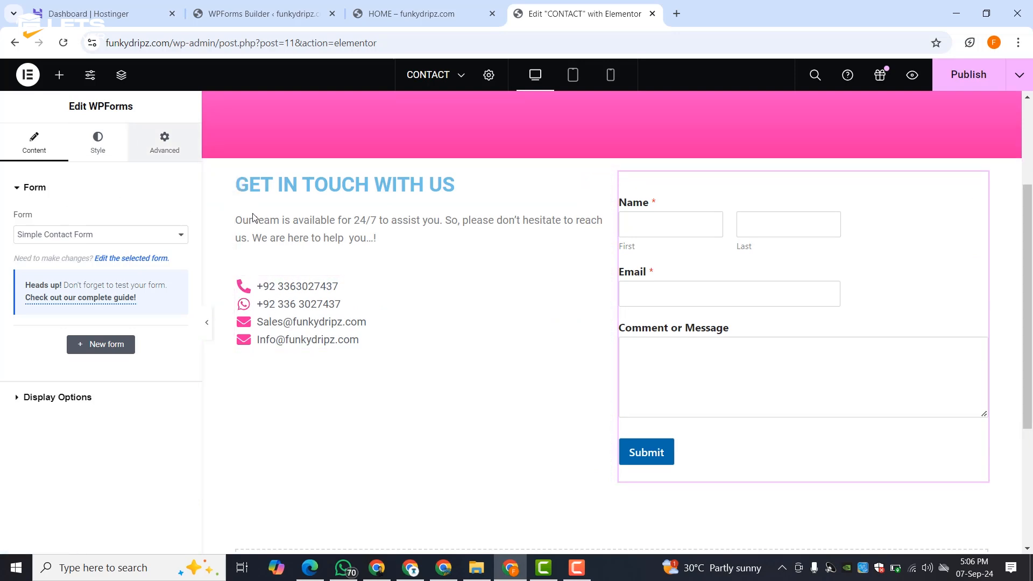
# - Duplicate the contact list and remove both e-mail items from the top copy
pyautogui.rightClick(594, 303)
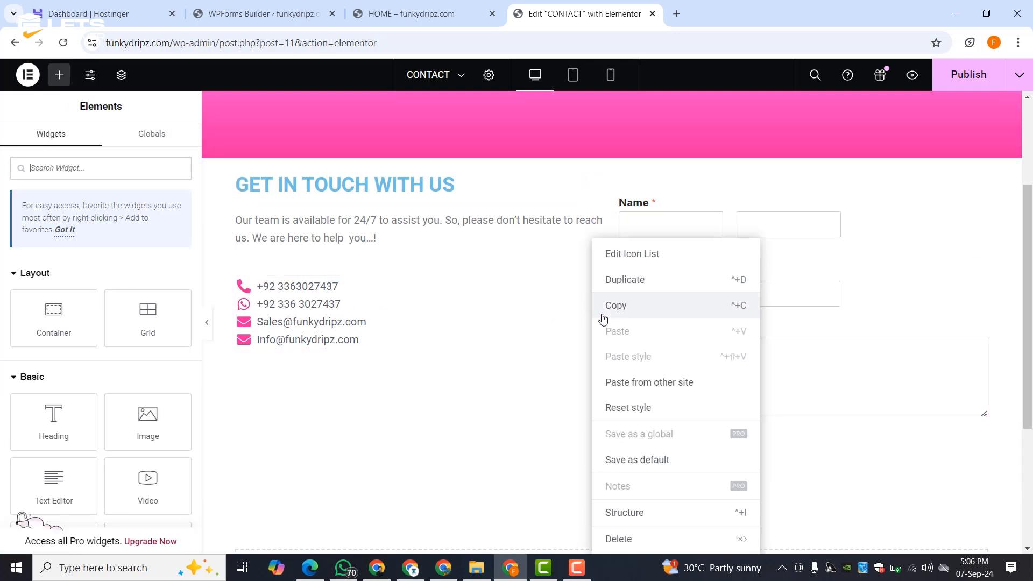
pyautogui.click(605, 291)
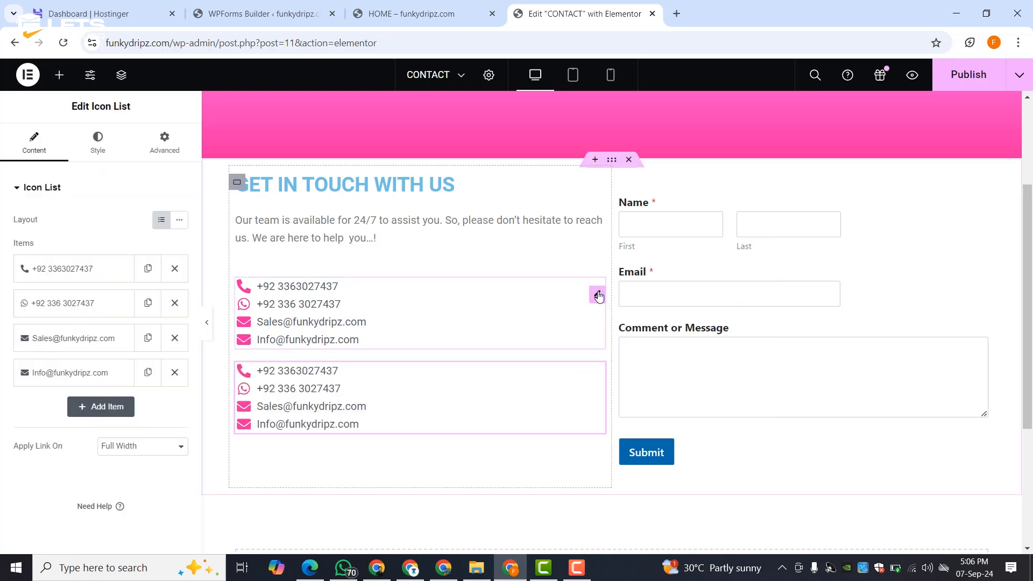
pyautogui.click(175, 339)
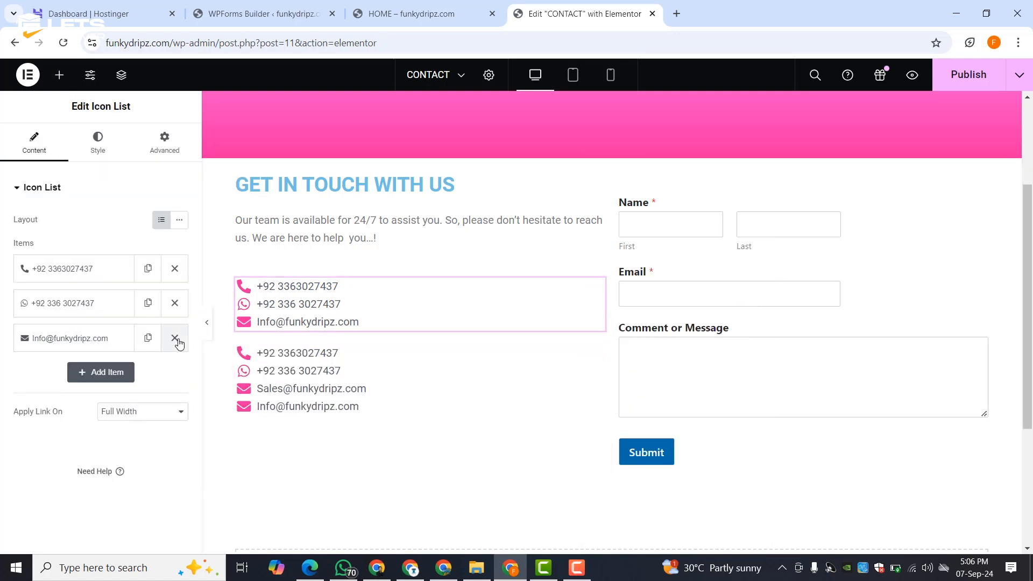
pyautogui.click(174, 338)
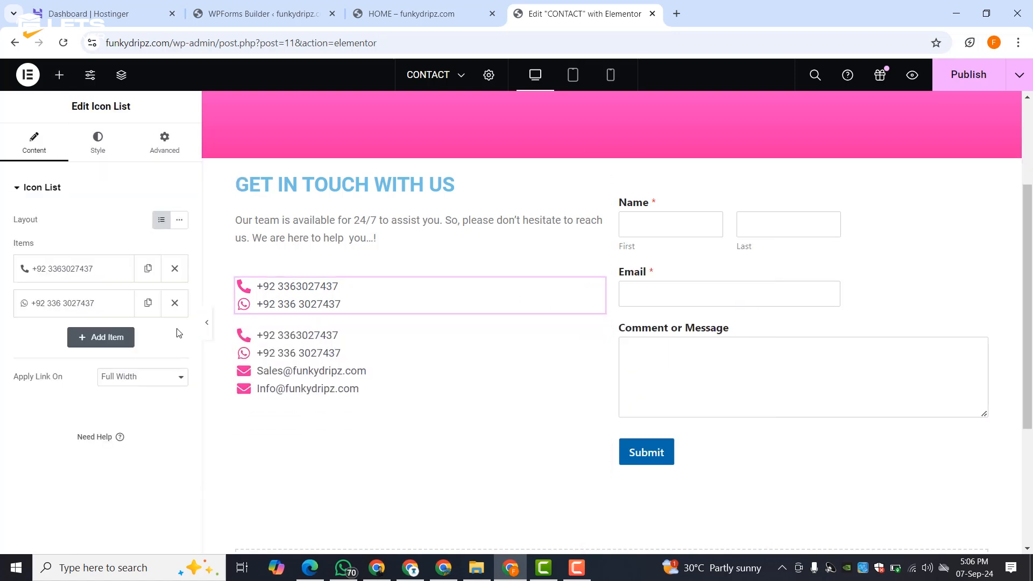
# - Add a Heading above the phone list and place a duplicate below the second list
pyautogui.click(60, 75)
pyautogui.moveTo(54, 423); pyautogui.dragTo(287, 262)
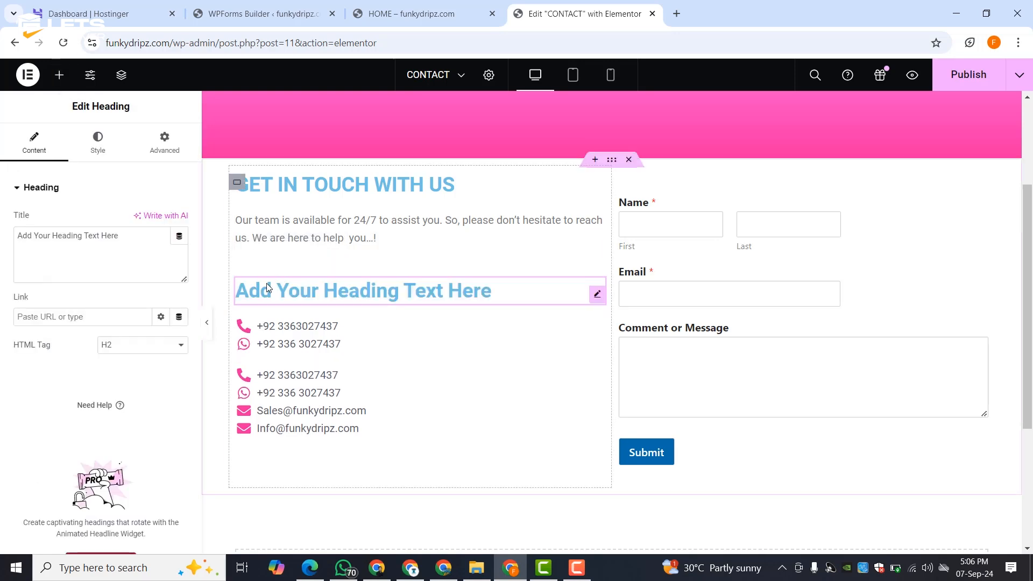
pyautogui.rightClick(507, 292)
pyautogui.click(539, 280)
pyautogui.moveTo(356, 328); pyautogui.dragTo(296, 413)
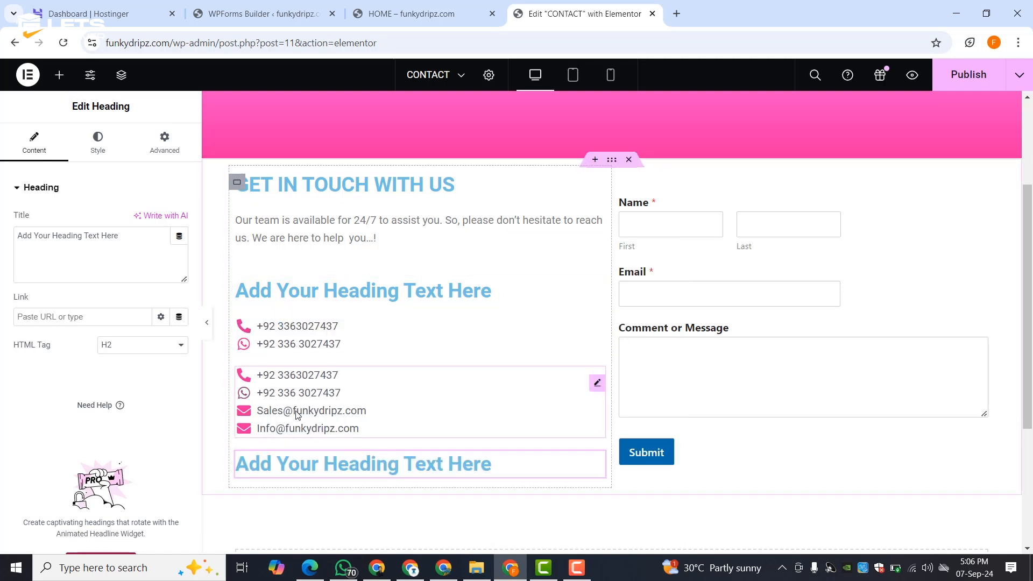
# - Remove the phone and WhatsApp items from the second list, leaving only e-mails
pyautogui.click(480, 394)
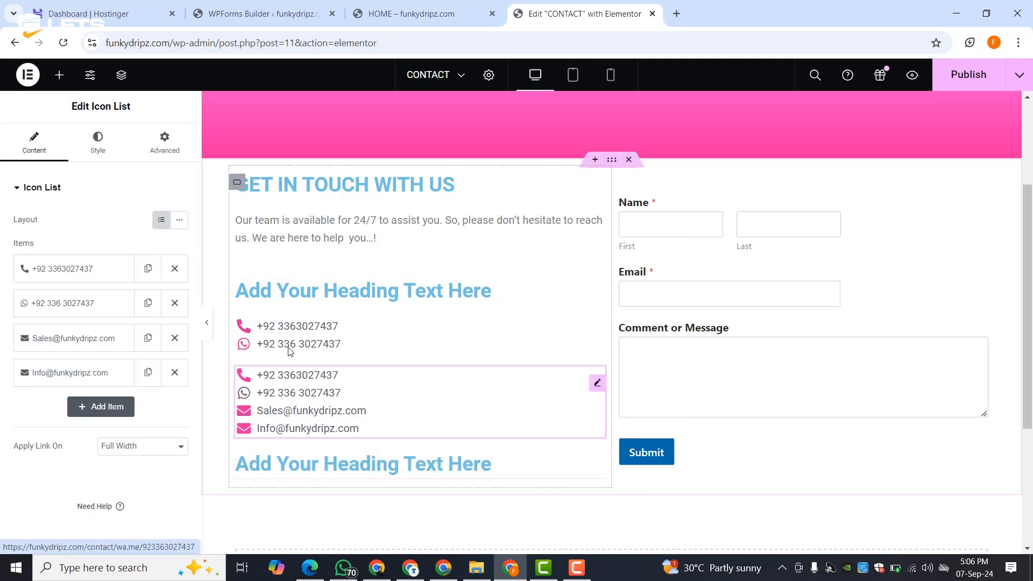
pyautogui.click(175, 269)
pyautogui.click(174, 269)
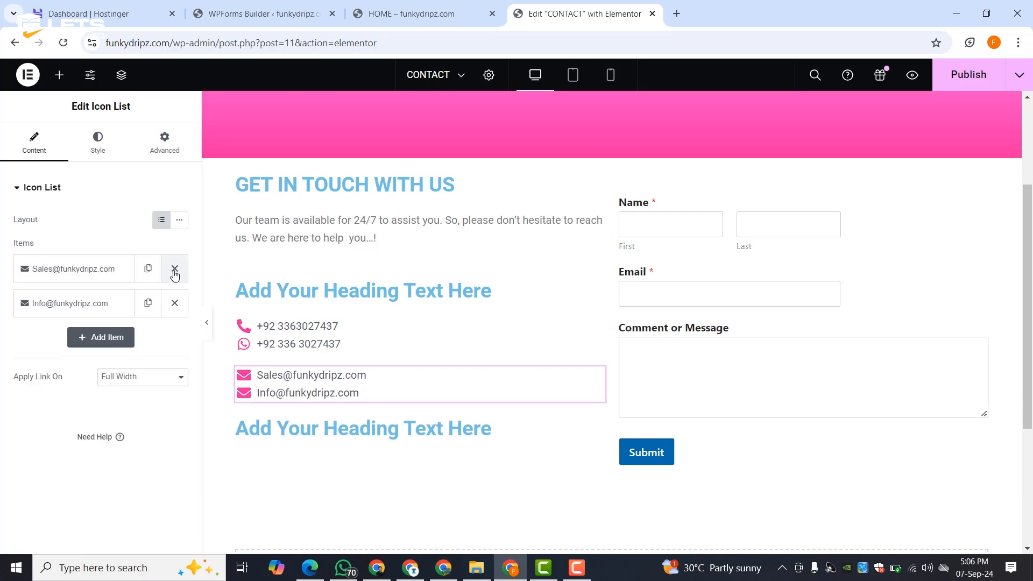
pyautogui.click(286, 293)
# - Retitle the placeholder headings 'Phones:' and 'Emails', moving Emails above the email addresses
pyautogui.tripleClick(50, 250)
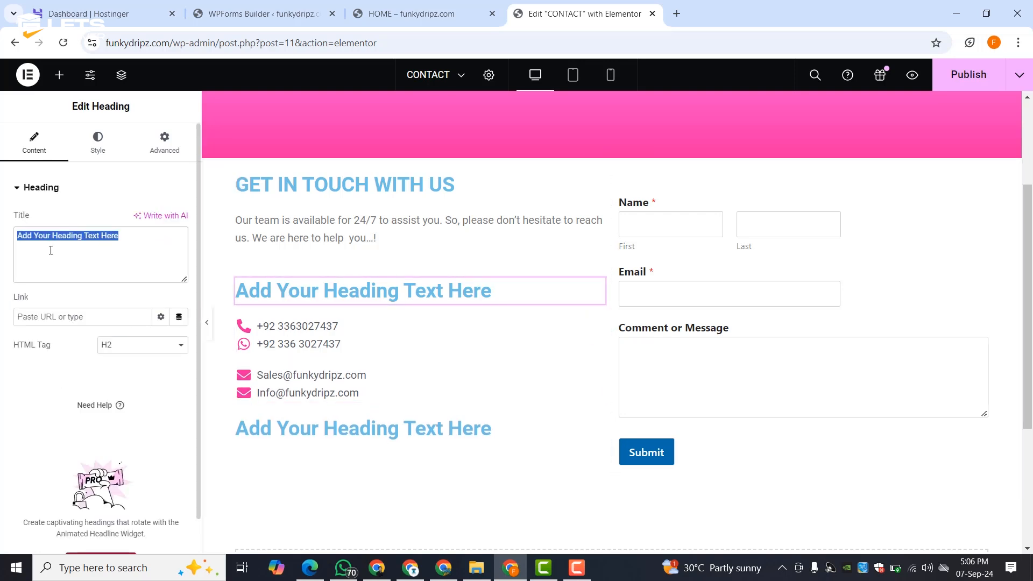
pyautogui.write('Phones:')
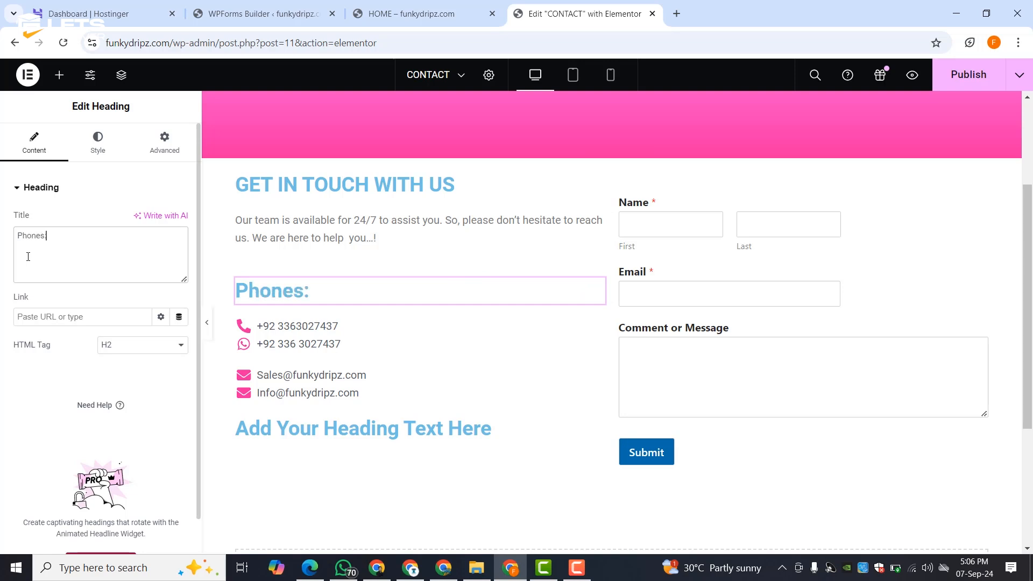
pyautogui.click(321, 425)
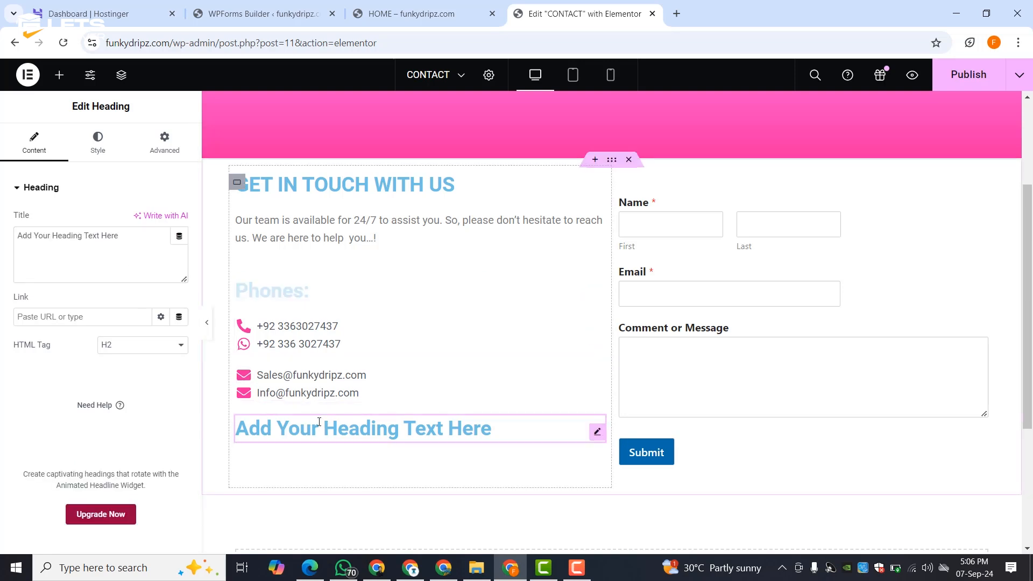
pyautogui.moveTo(597, 440); pyautogui.dragTo(285, 359)
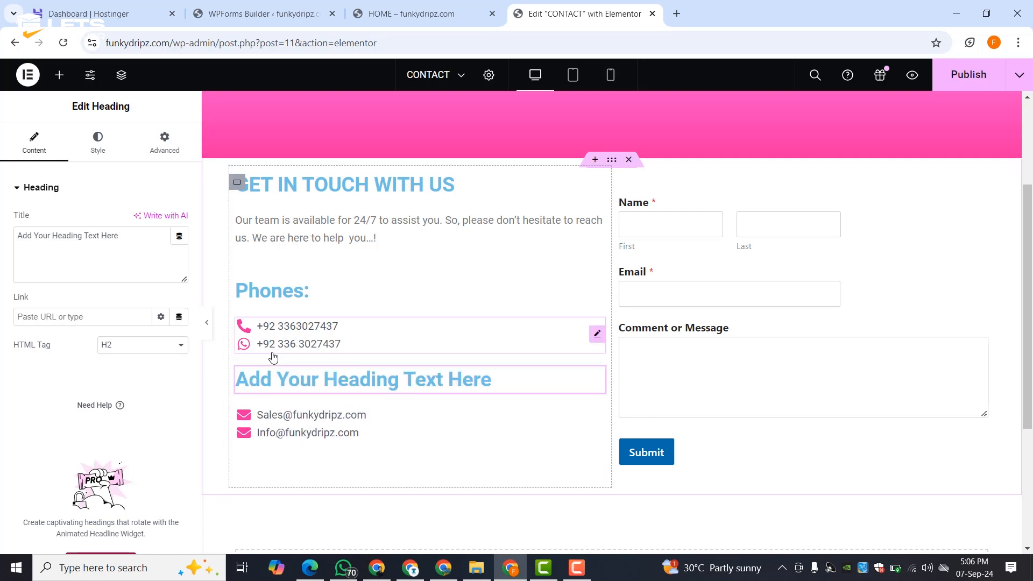
pyautogui.tripleClick(33, 248)
pyautogui.write('Emails')
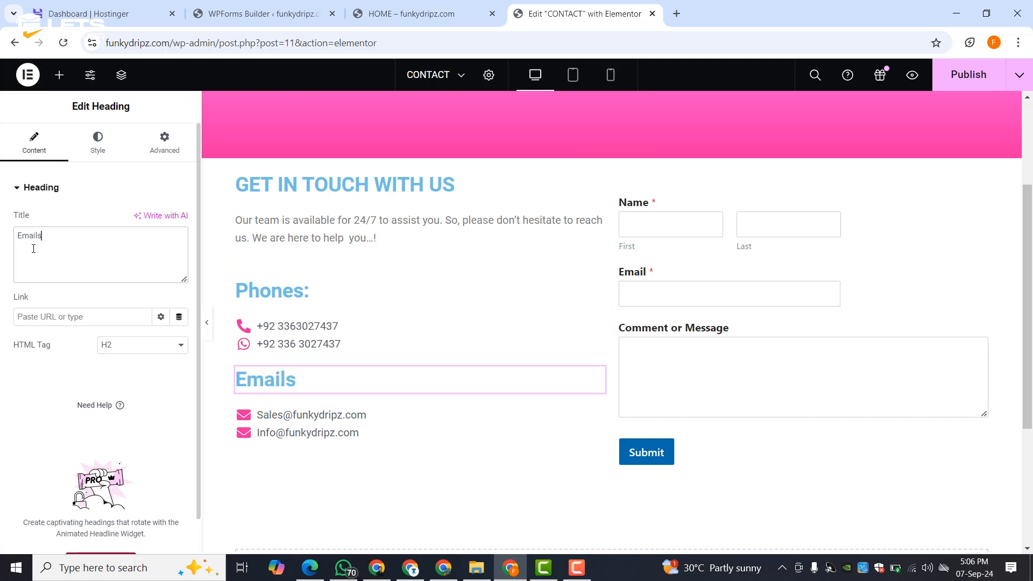
# - Colour the Phones: heading text bright pink (#EB12B9)
pyautogui.click(270, 284)
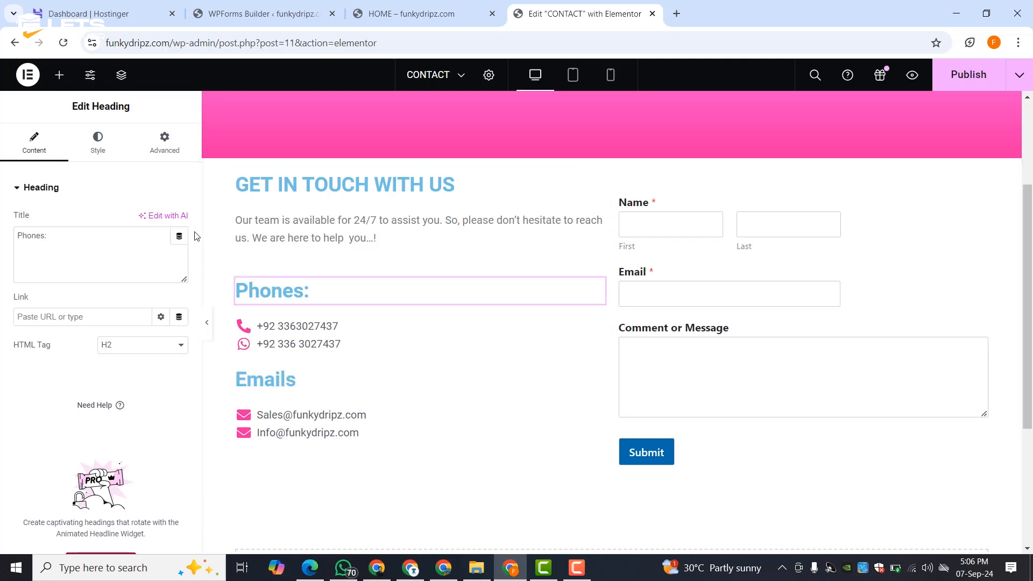
pyautogui.click(96, 142)
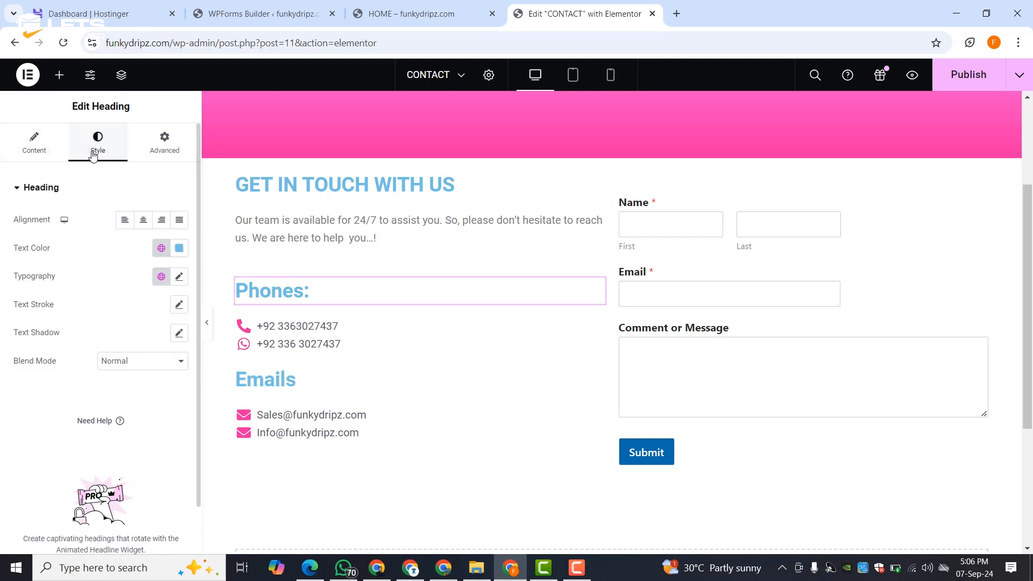
pyautogui.click(179, 248)
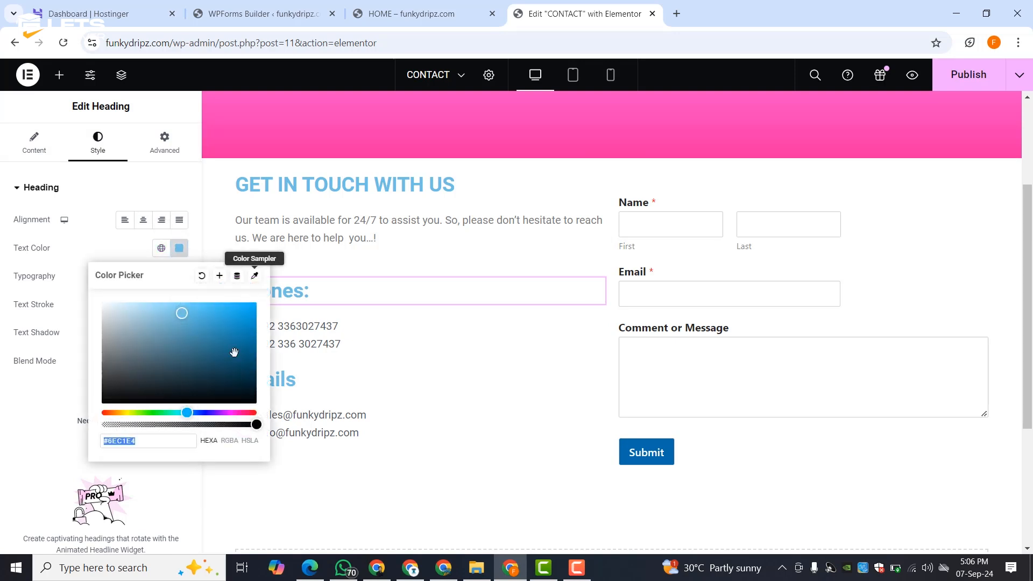
pyautogui.click(238, 412)
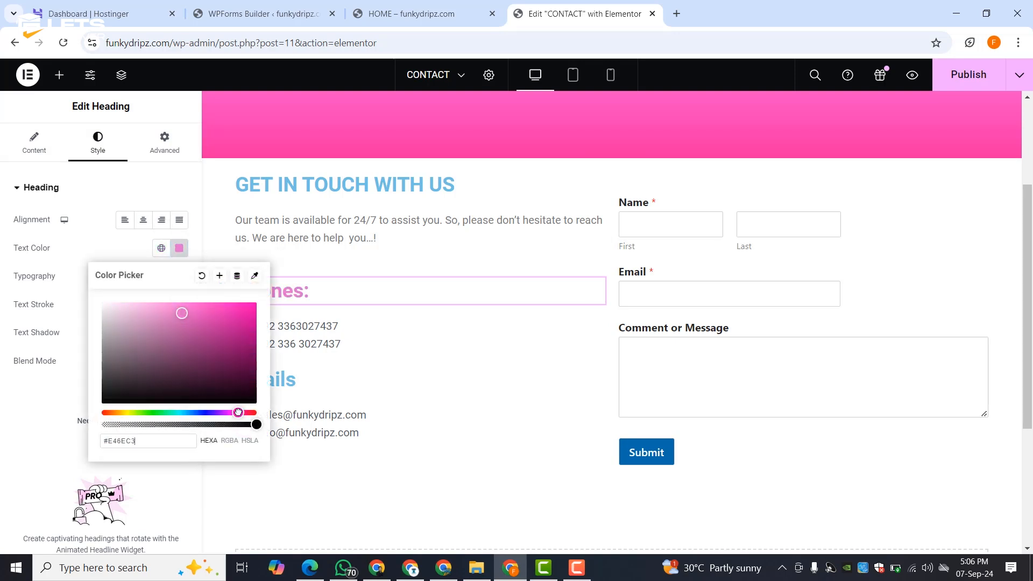
pyautogui.click(115, 247)
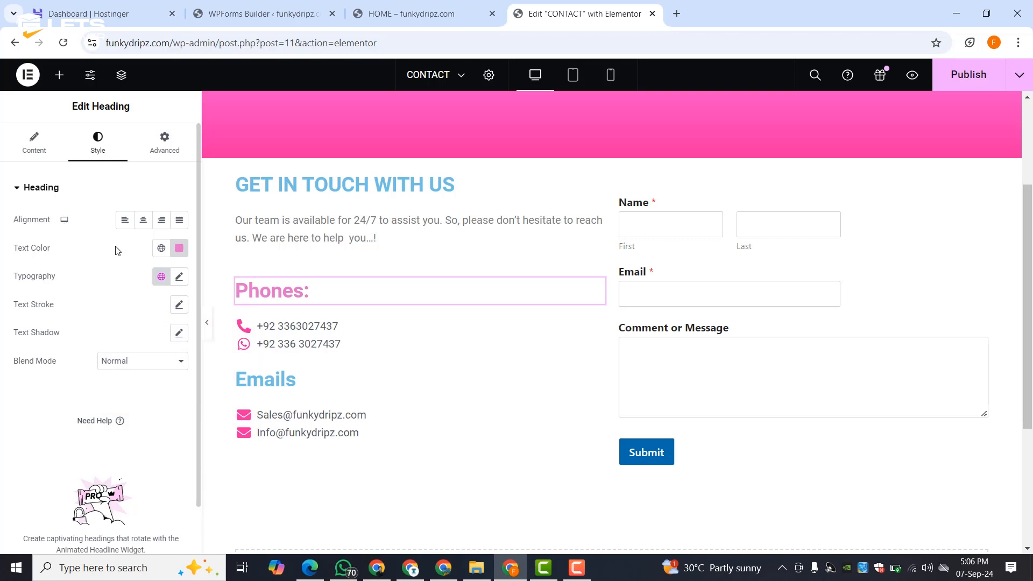
pyautogui.click(179, 248)
pyautogui.moveTo(248, 307); pyautogui.dragTo(251, 305)
pyautogui.click(90, 235)
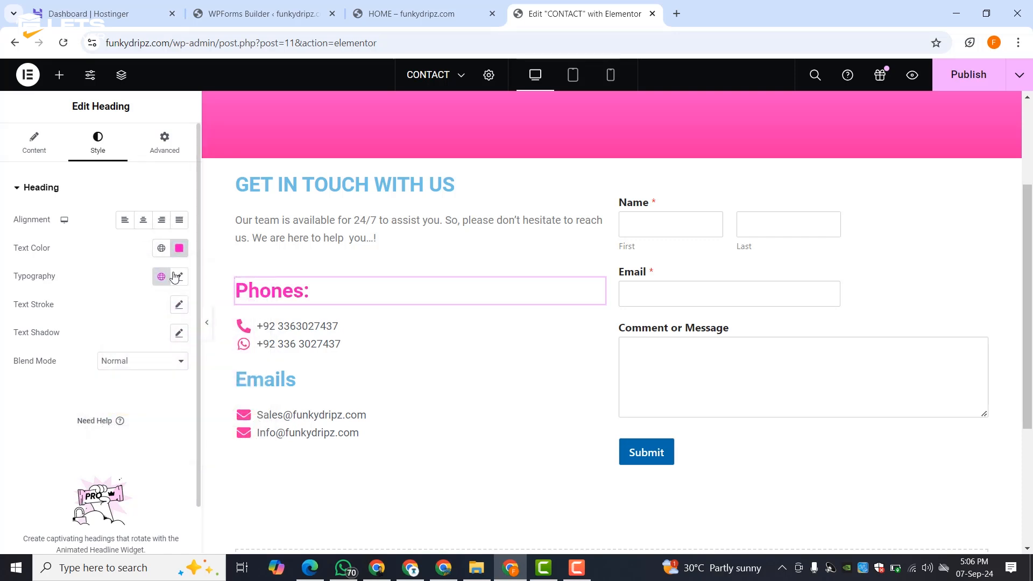
# - Paste the Phones: heading's pink style onto the Emails heading
pyautogui.rightClick(255, 291)
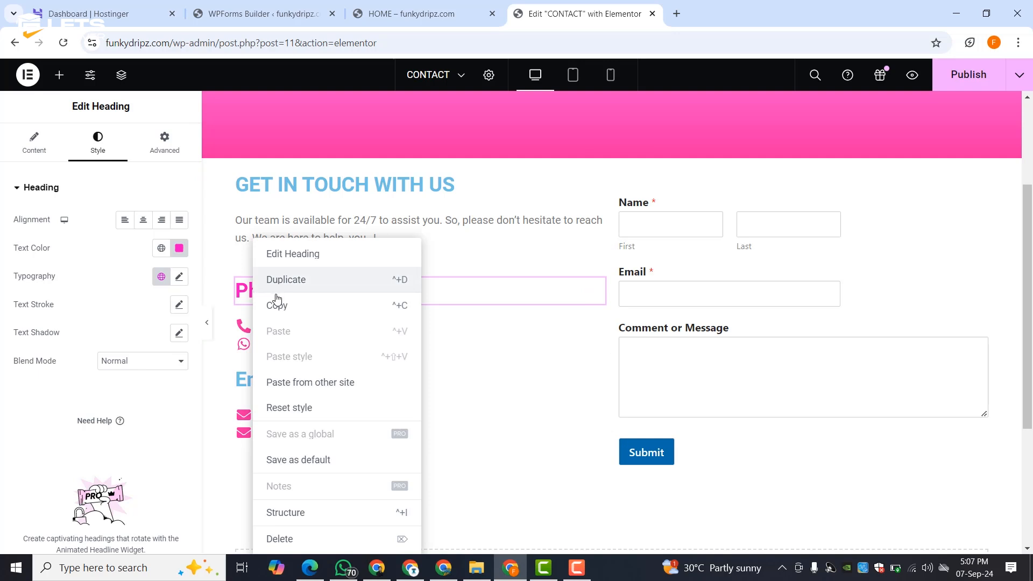
pyautogui.click(276, 304)
pyautogui.rightClick(272, 382)
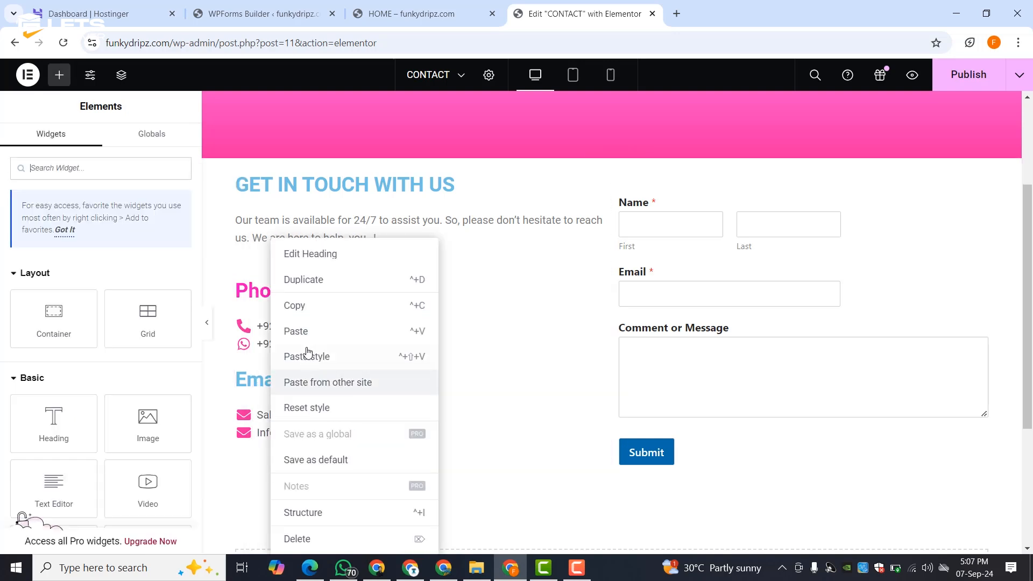
pyautogui.click(307, 357)
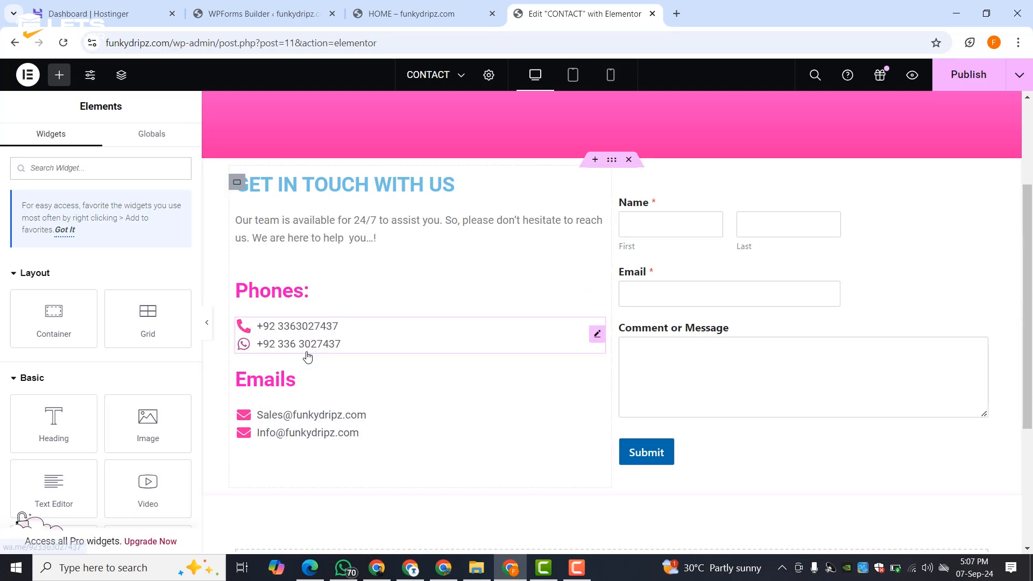
# - Shrink the Phones: heading to 23 px and paste that style onto Emails again
pyautogui.click(274, 293)
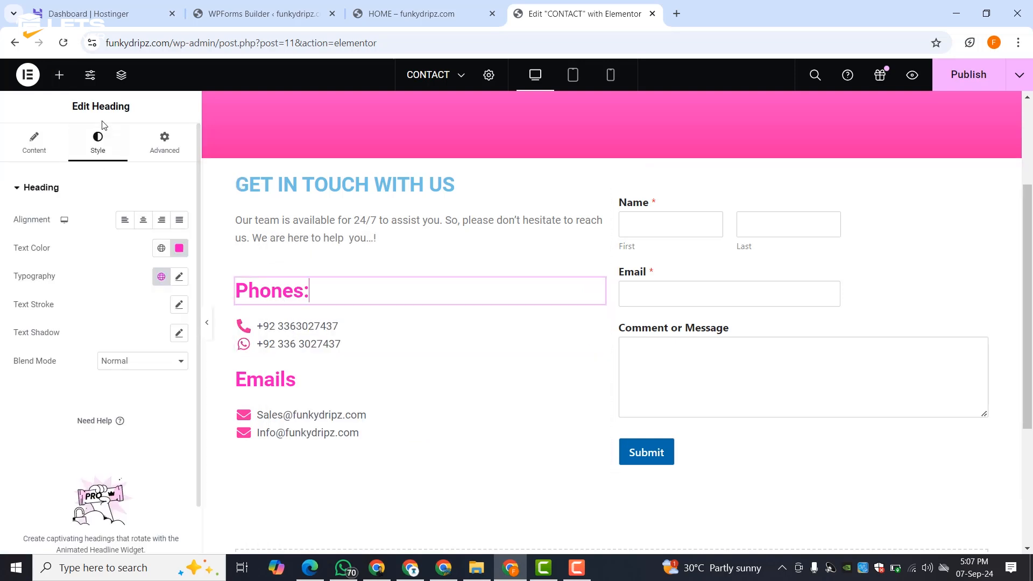
pyautogui.click(179, 277)
pyautogui.moveTo(24, 383); pyautogui.dragTo(38, 386)
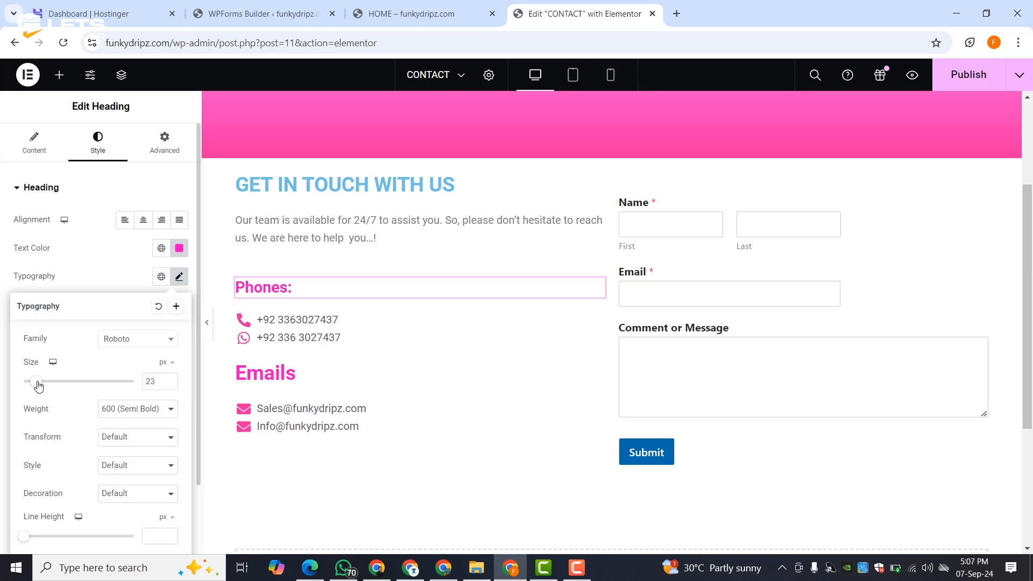
pyautogui.rightClick(264, 287)
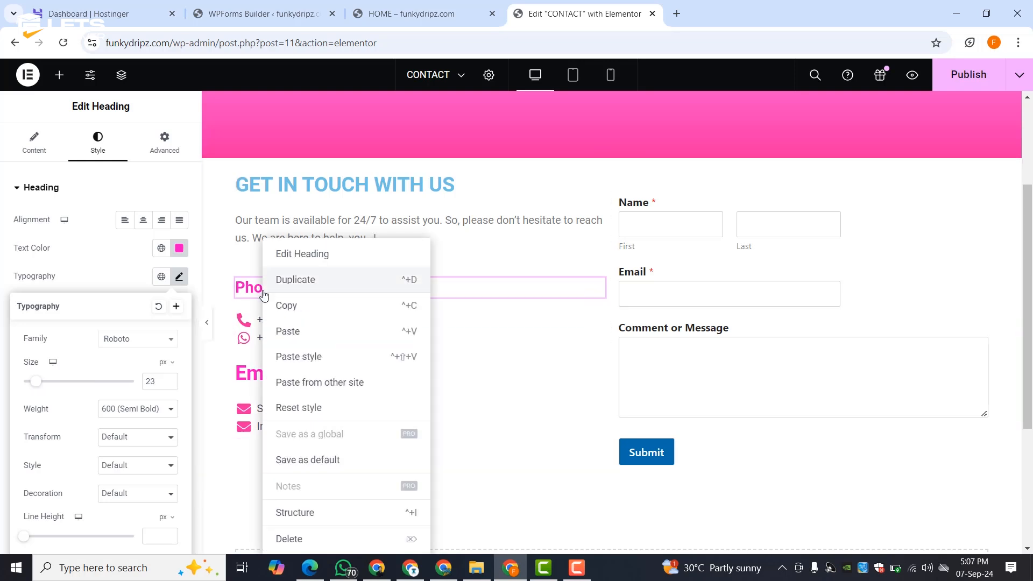
pyautogui.click(290, 305)
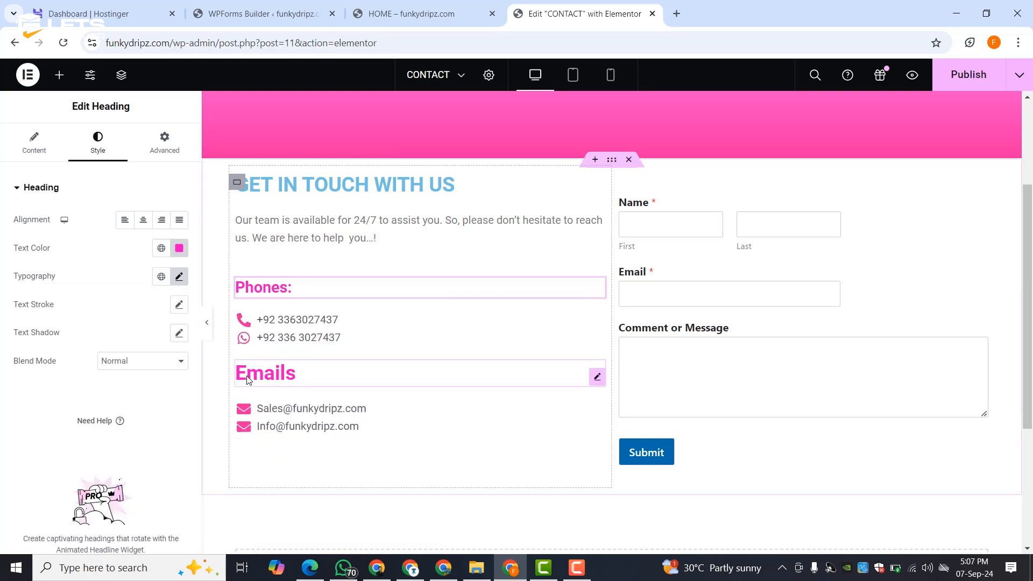
pyautogui.rightClick(248, 375)
pyautogui.click(280, 356)
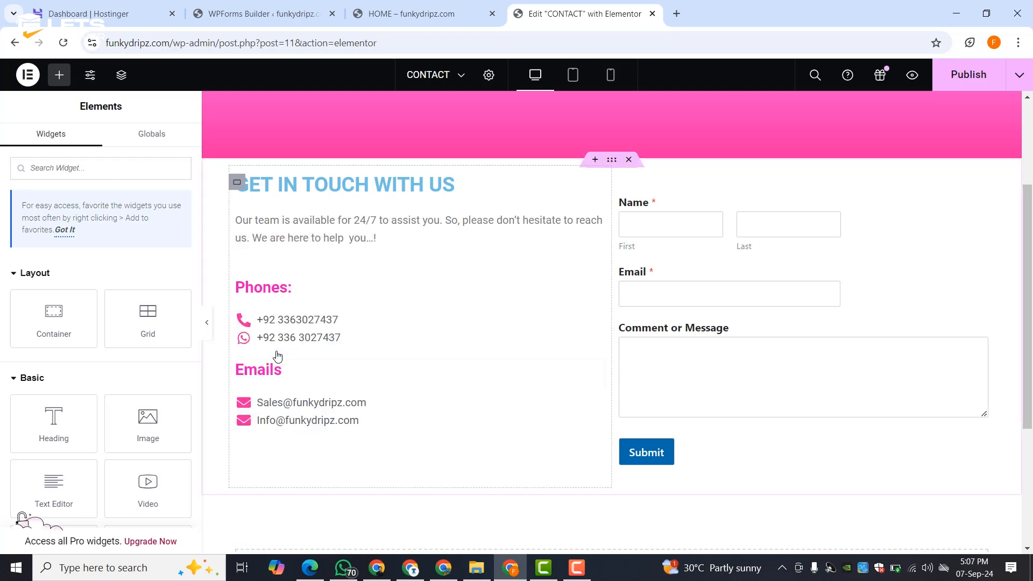
# - Duplicate the Emails heading below the email addresses and retitle it 'Socials'
pyautogui.rightClick(280, 375)
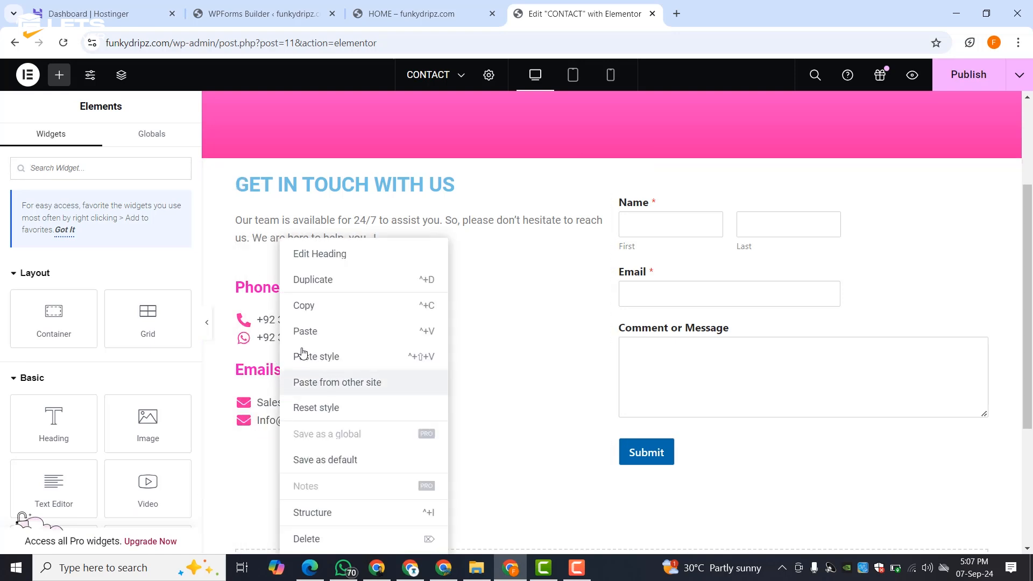
pyautogui.click(315, 285)
pyautogui.moveTo(270, 401); pyautogui.dragTo(260, 456)
pyautogui.click(94, 258)
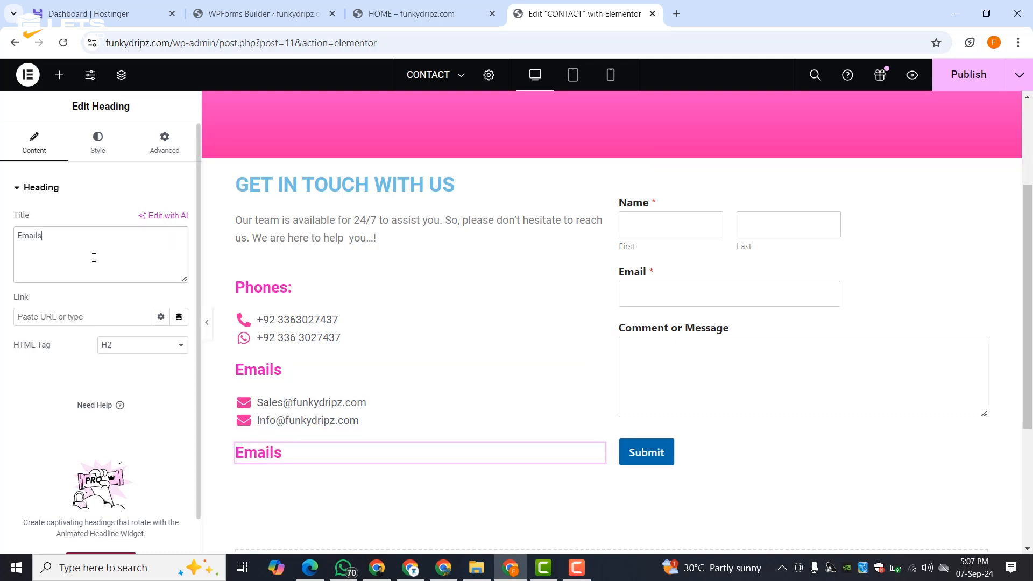
pyautogui.write('Soci')
# - Add a left-aligned Social Icons widget under Socials, keeping Facebook's official colour
pyautogui.click(59, 75)
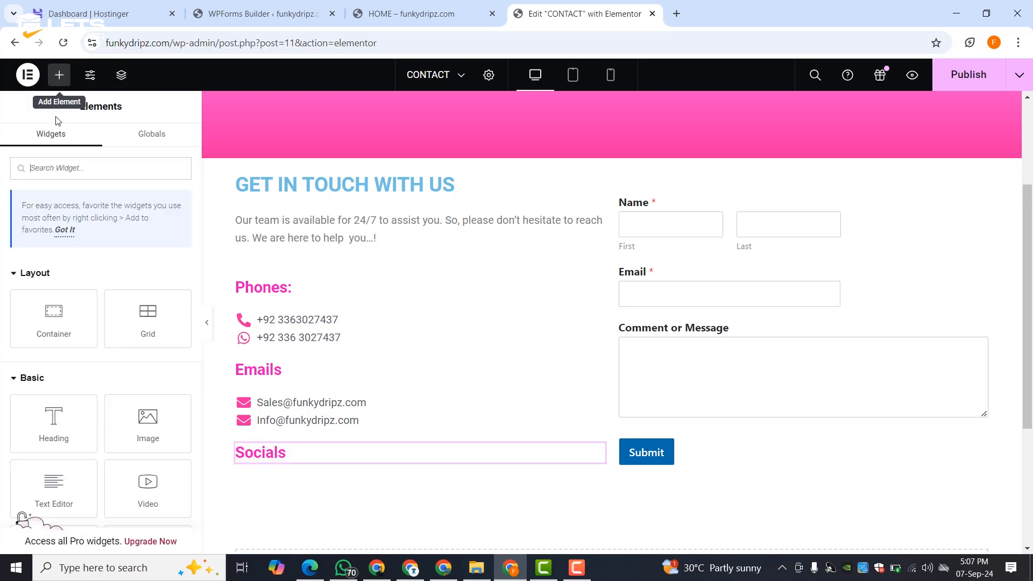
pyautogui.write('so')
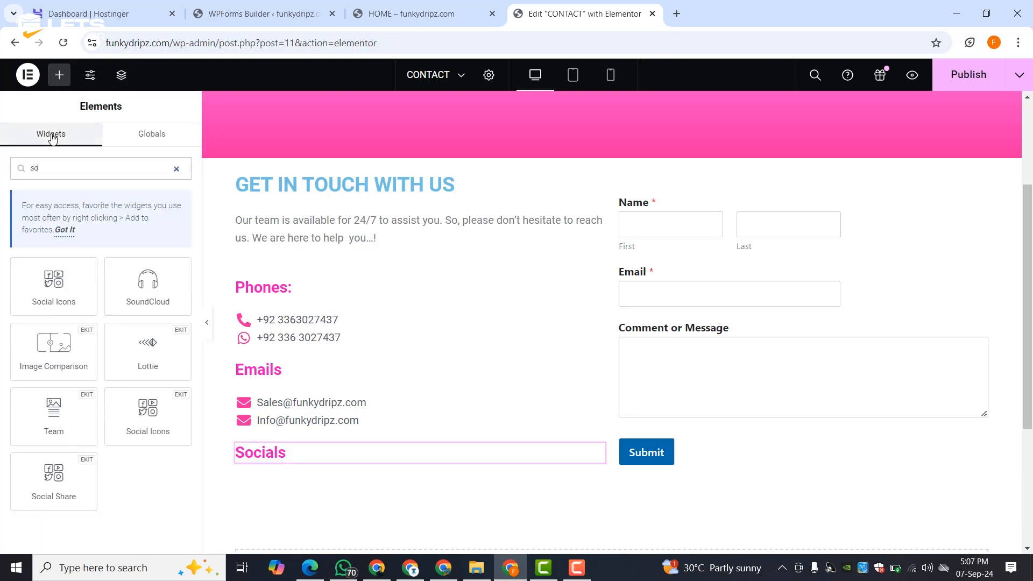
pyautogui.moveTo(65, 291); pyautogui.dragTo(270, 458)
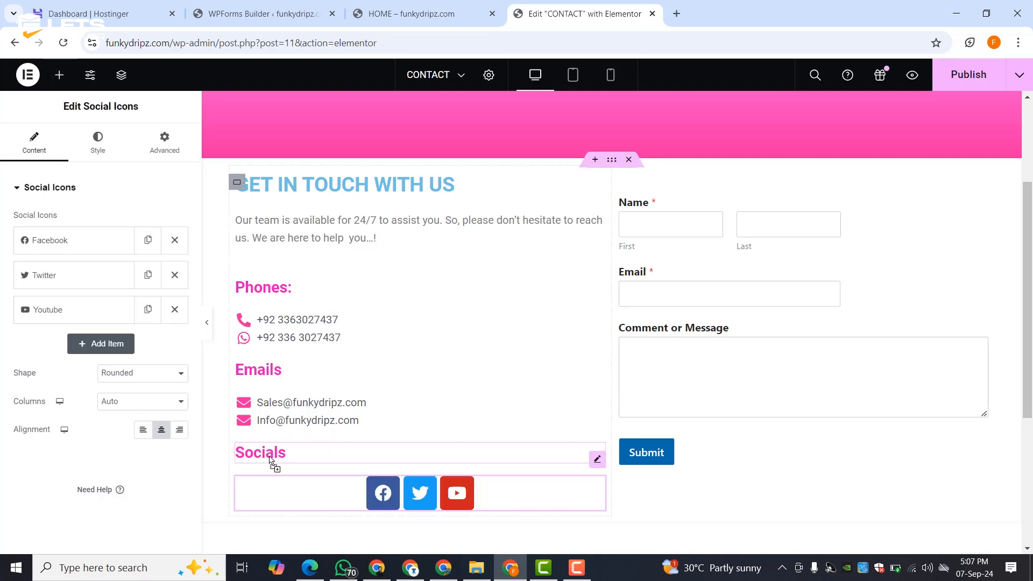
pyautogui.click(141, 429)
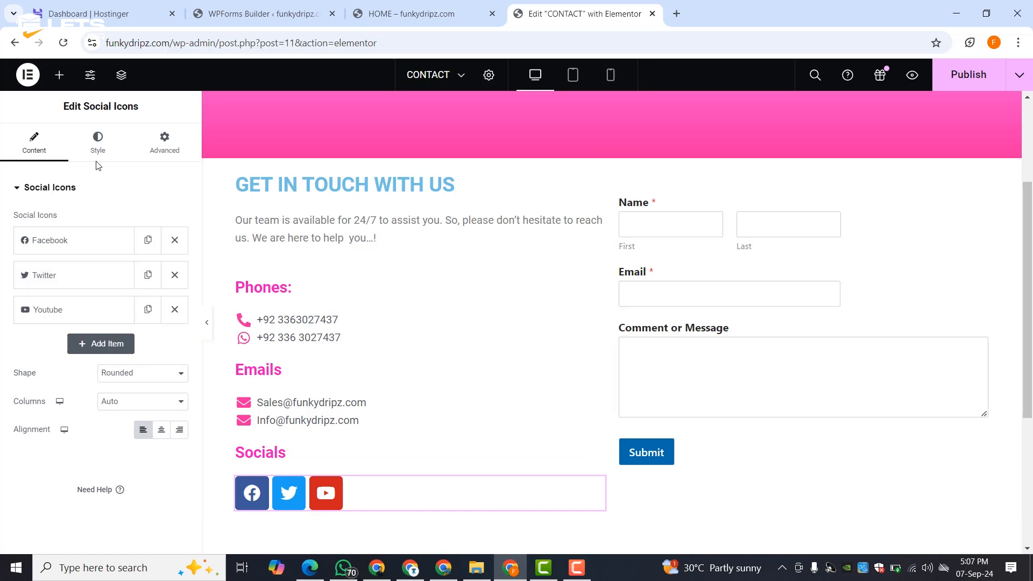
pyautogui.click(73, 251)
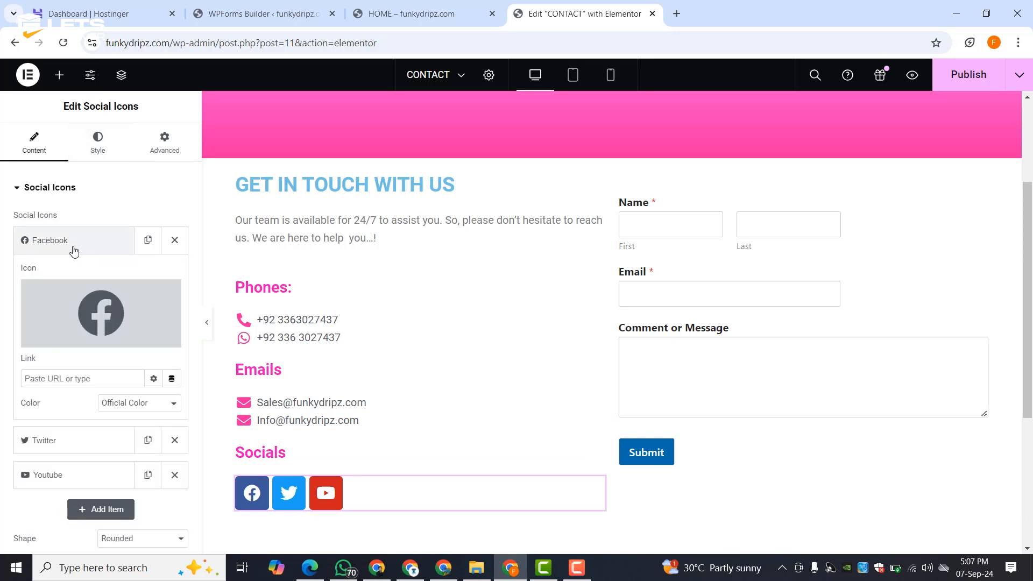
pyautogui.click(129, 410)
pyautogui.click(114, 407)
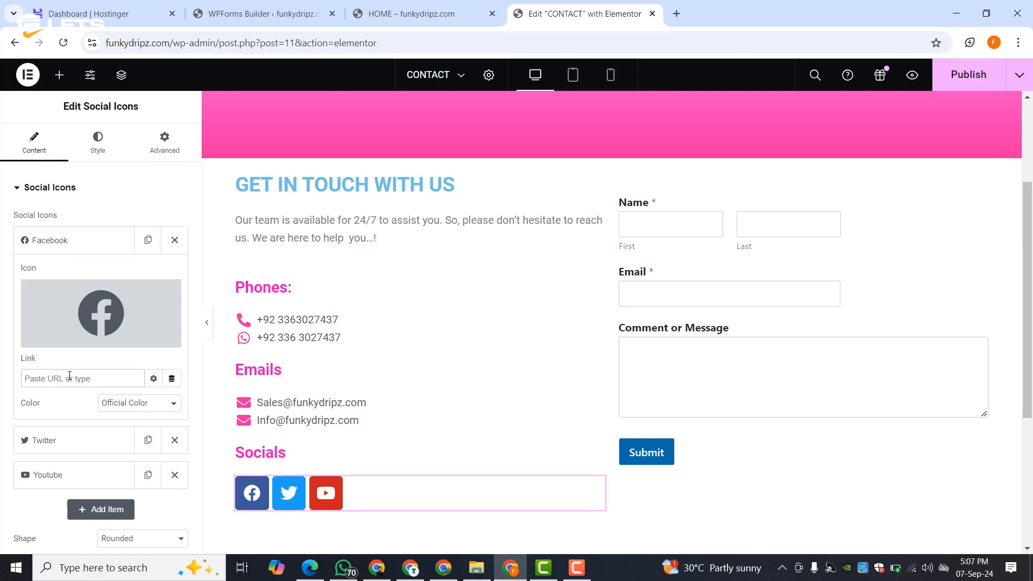
pyautogui.click(81, 248)
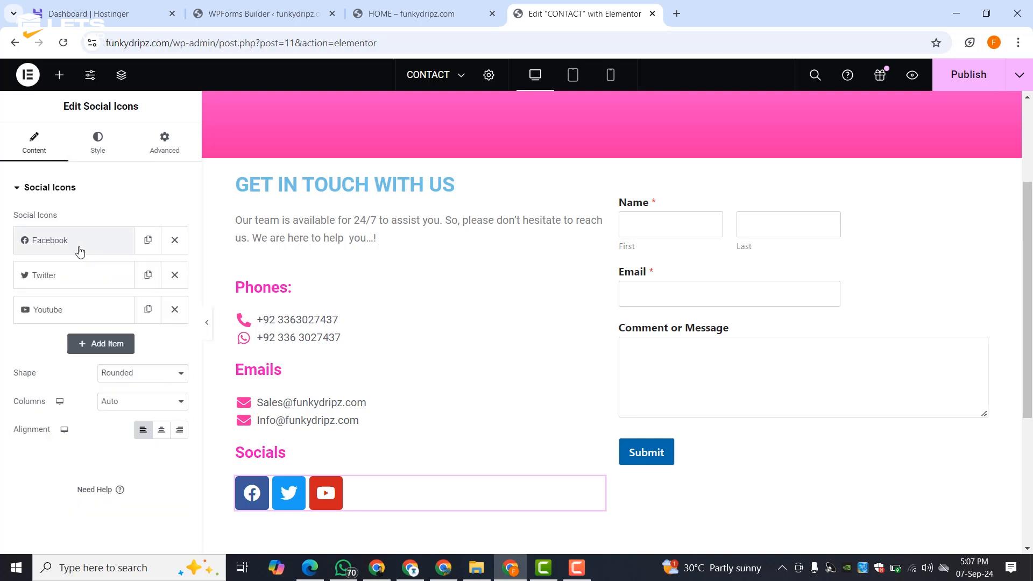
# - Add an Instagram icon from the Icon Library and move it to second place
pyautogui.click(84, 345)
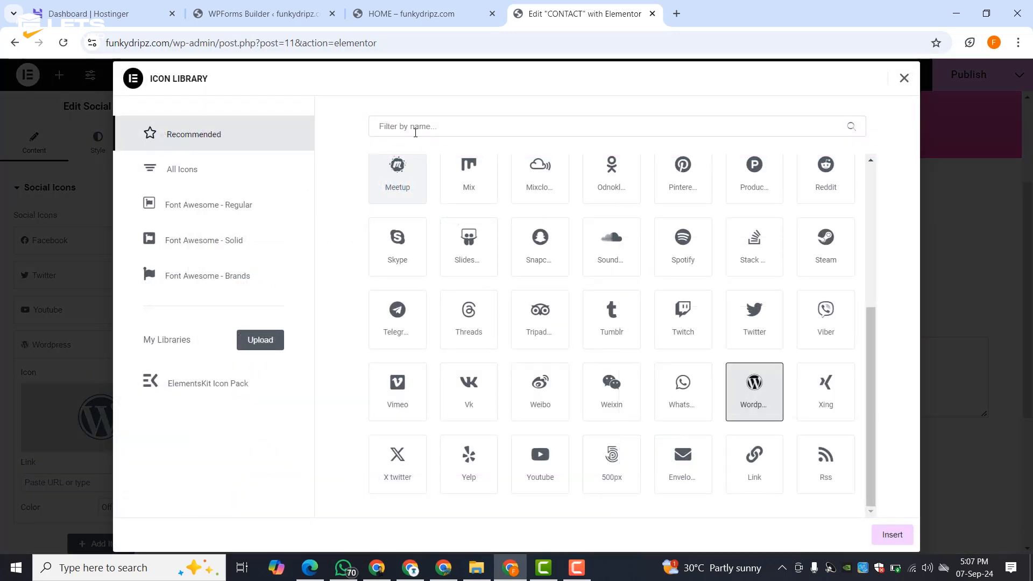
pyautogui.write('in')
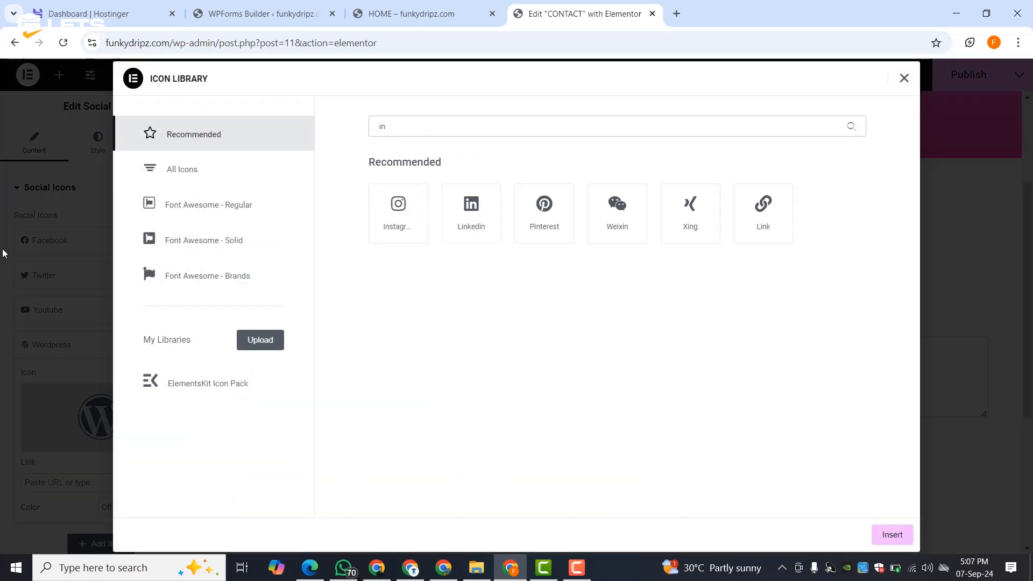
pyautogui.click(411, 225)
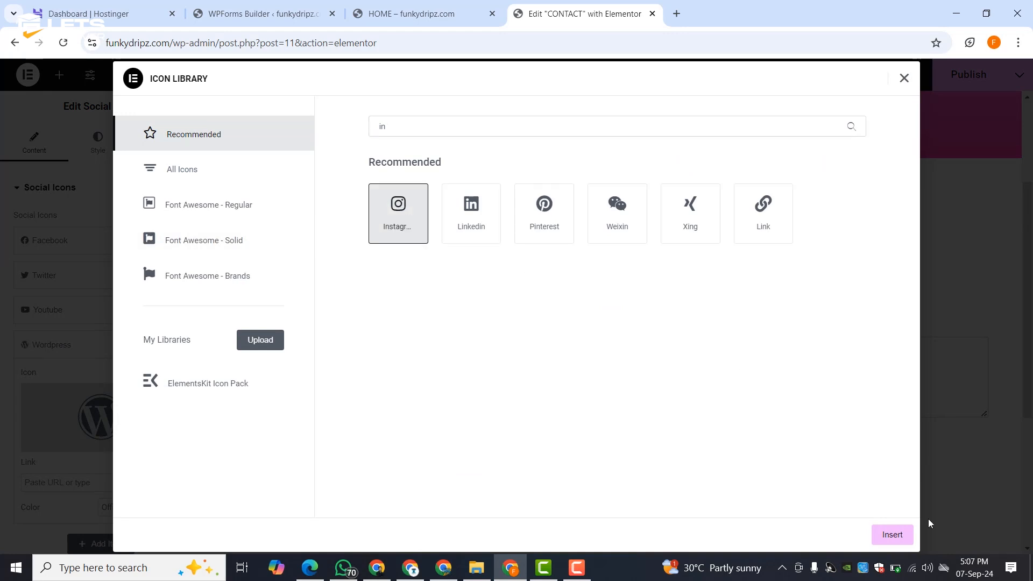
pyautogui.click(891, 534)
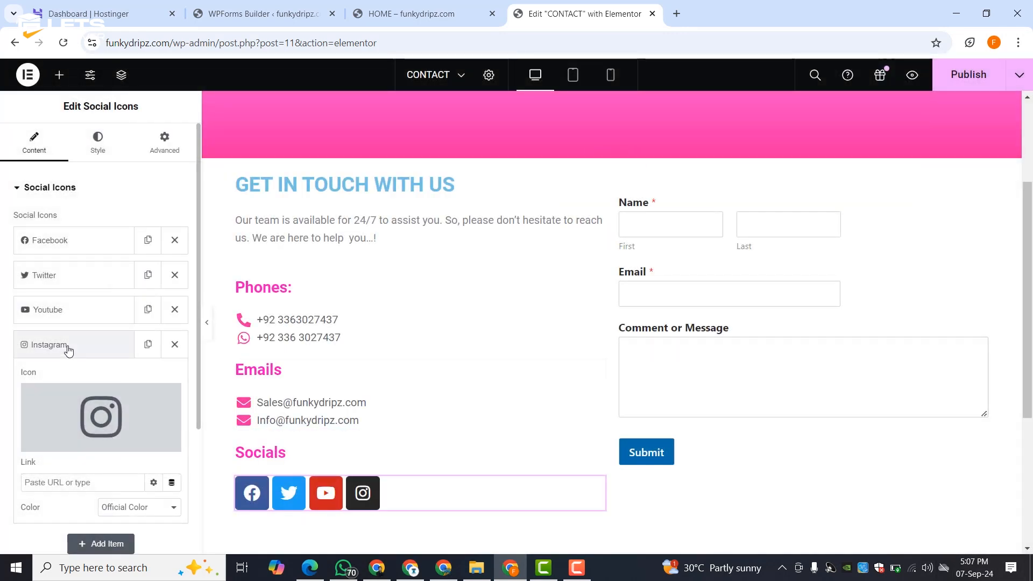
pyautogui.click(68, 351)
pyautogui.moveTo(69, 348); pyautogui.dragTo(57, 280)
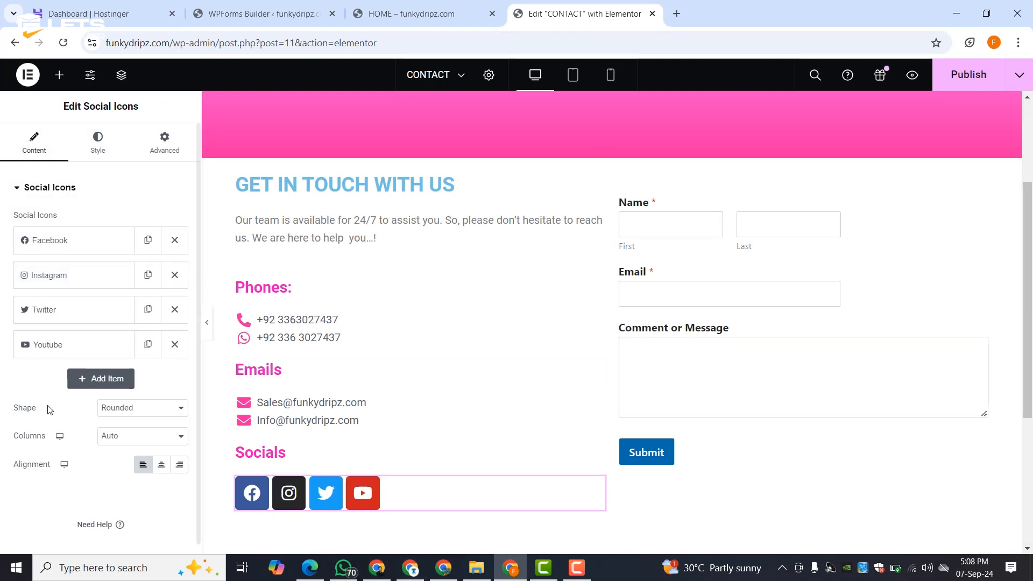
# - Shrink the social icons to 17 px and publish the CONTACT page
pyautogui.click(94, 151)
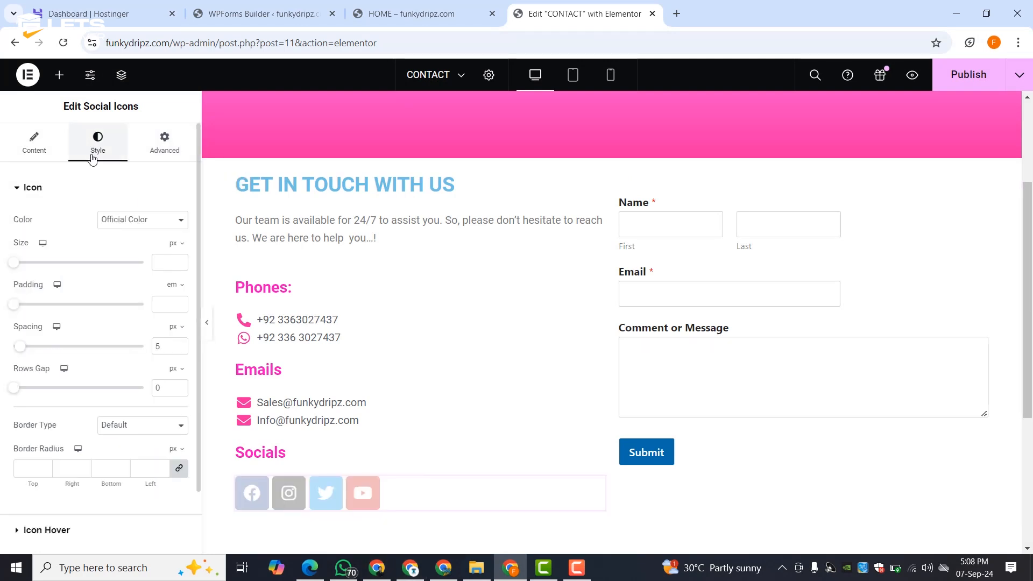
pyautogui.moveTo(16, 265); pyautogui.dragTo(20, 269)
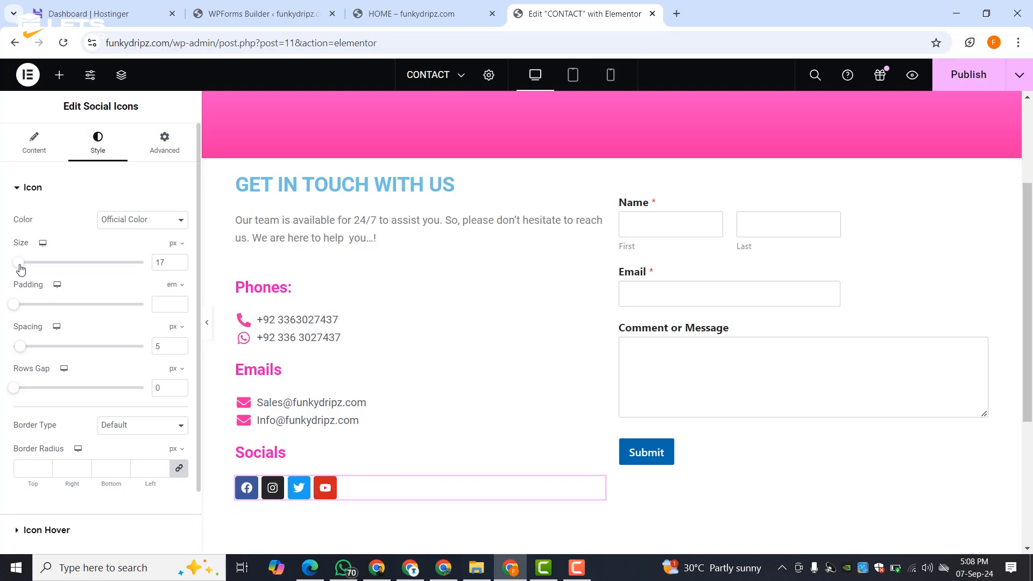
pyautogui.click(950, 83)
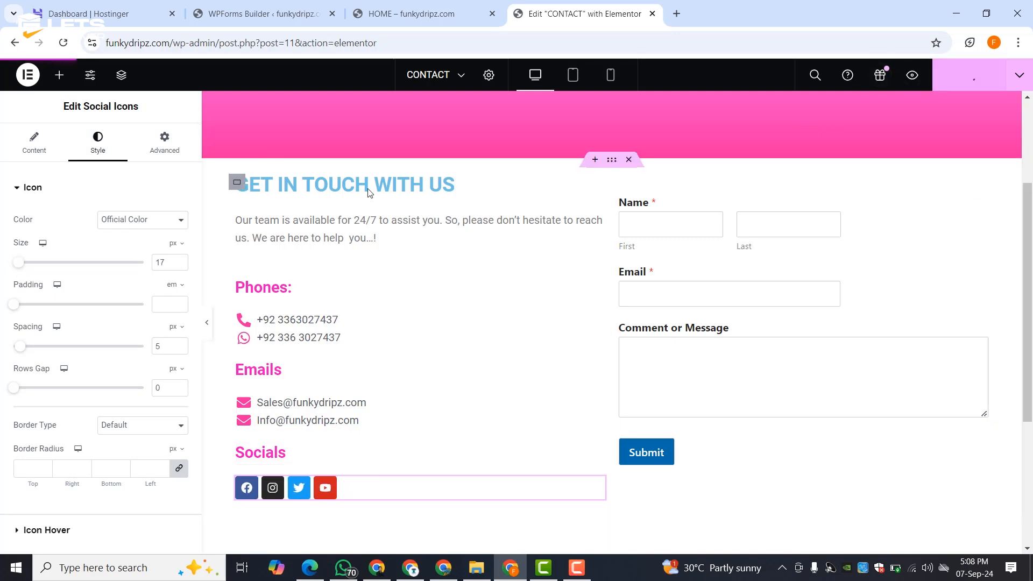
# - Colour the GET IN TOUCH WITH US heading text pink #E46EC9
pyautogui.click(331, 188)
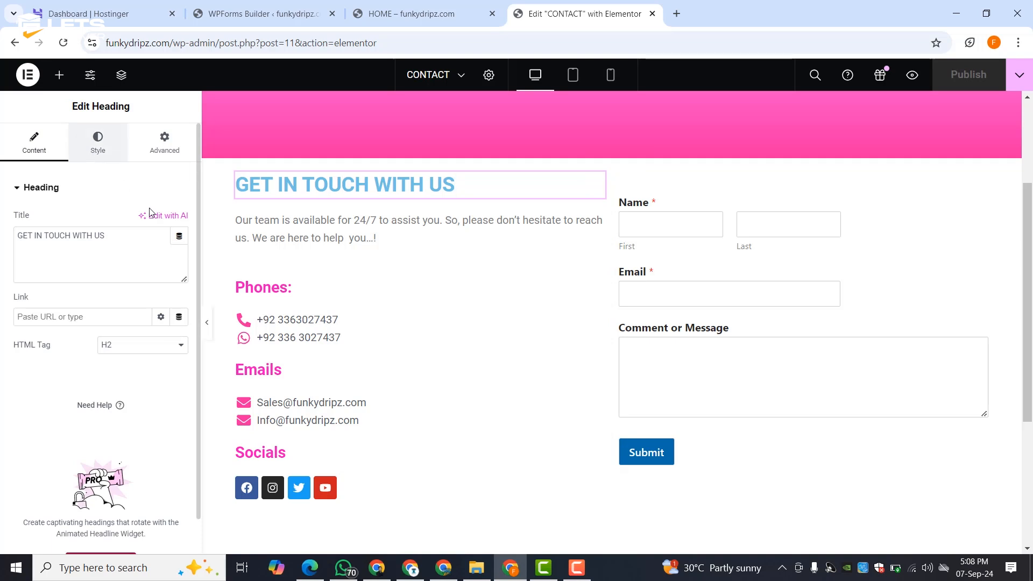
pyautogui.click(98, 142)
pyautogui.click(179, 248)
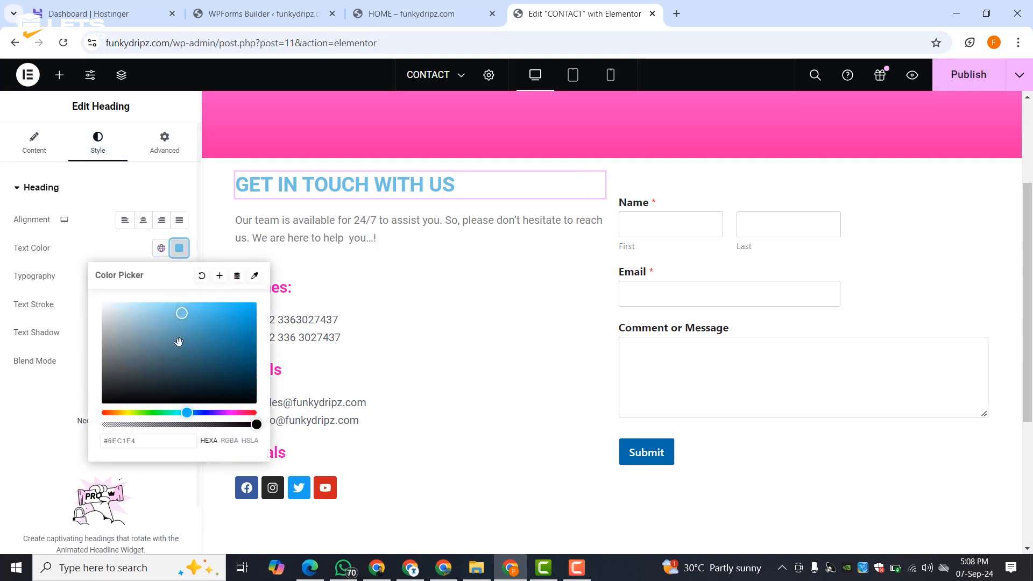
pyautogui.click(236, 412)
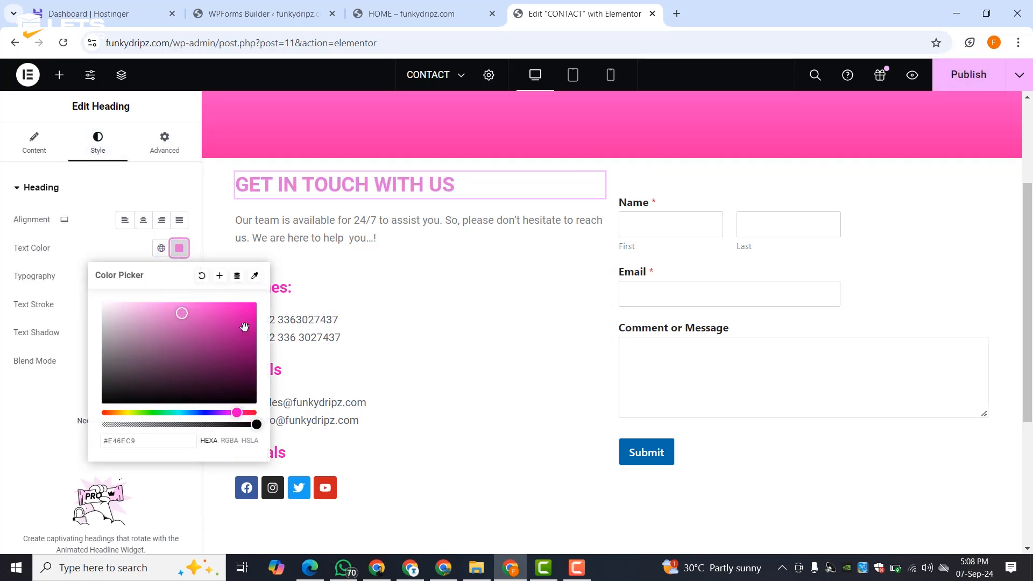
pyautogui.click(104, 202)
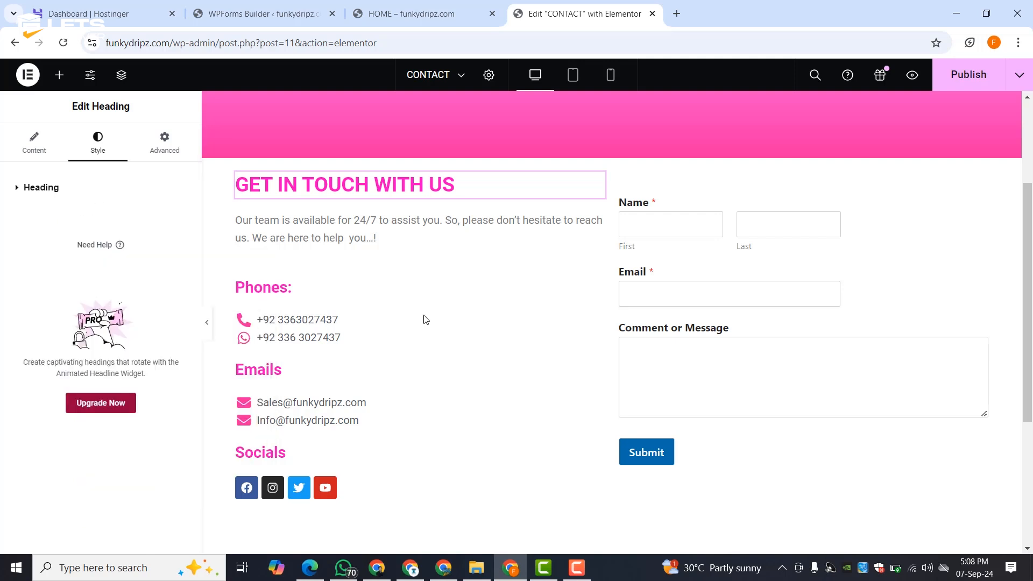
pyautogui.scroll(-4, 564, 317)
pyautogui.scroll(6, 565, 318)
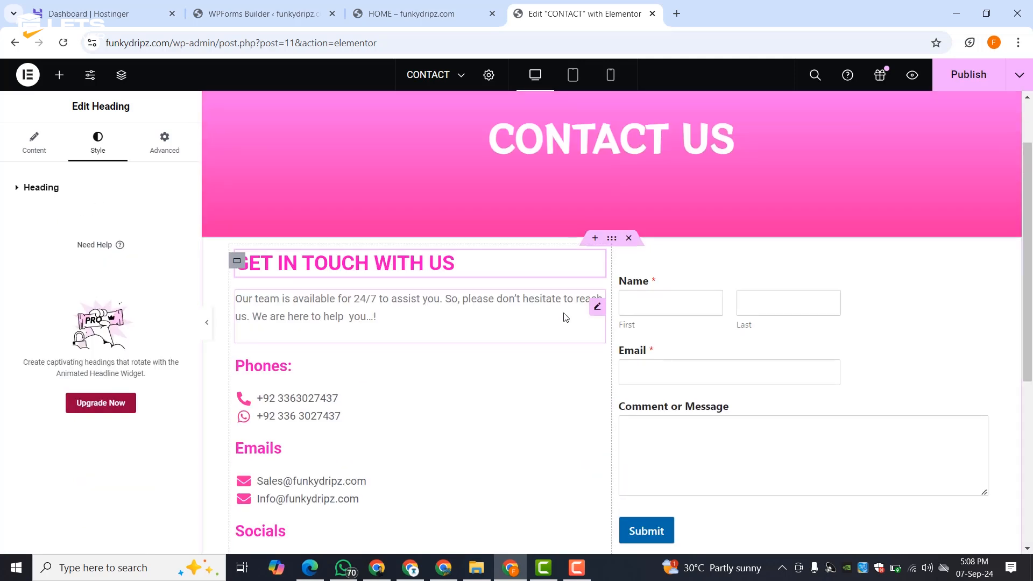
pyautogui.scroll(-5, 565, 317)
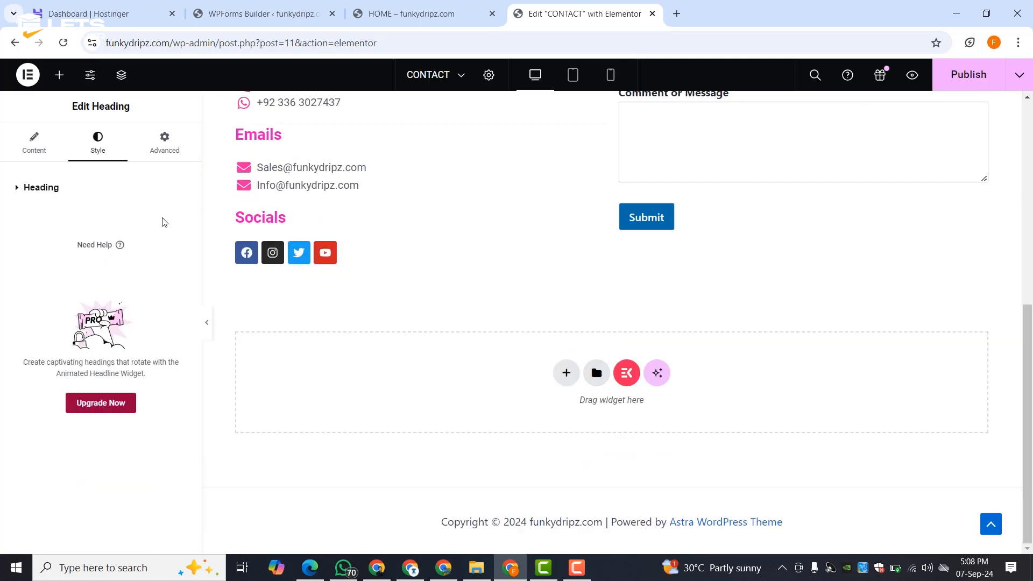
# - Add a 409 px tall Google Map of the London Eye below the contact section and publish
pyautogui.click(59, 75)
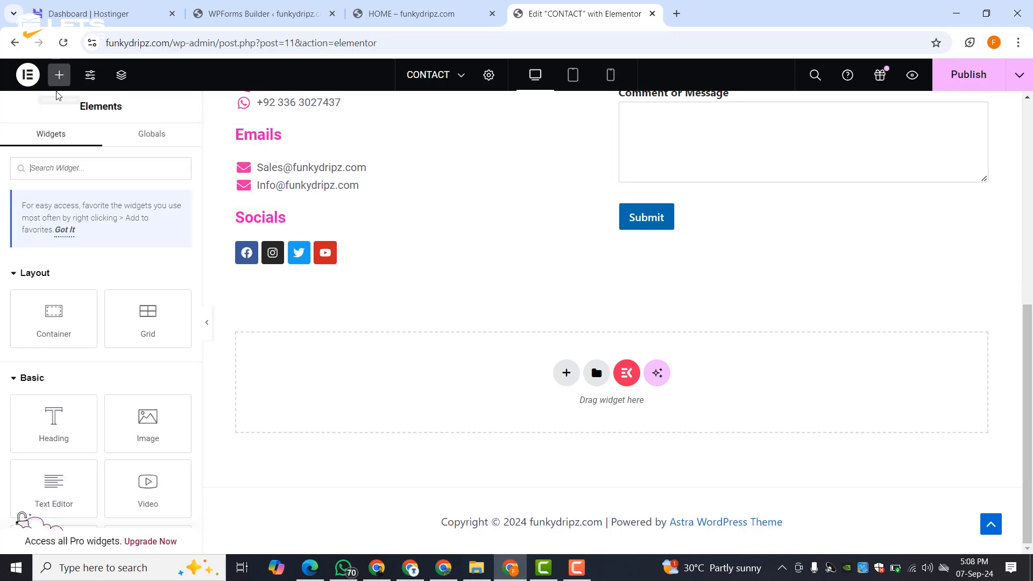
pyautogui.write('map')
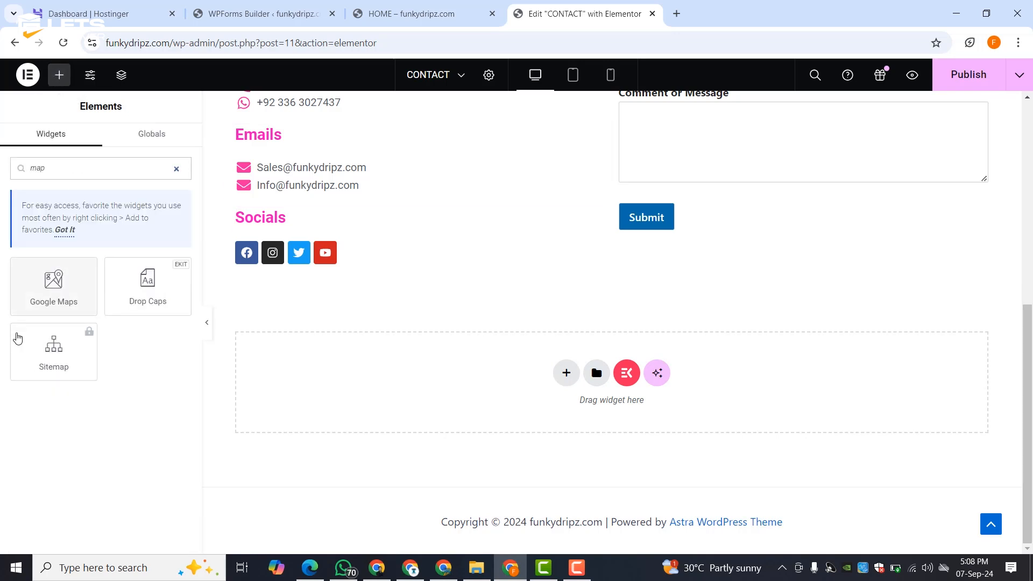
pyautogui.moveTo(30, 297); pyautogui.dragTo(538, 412)
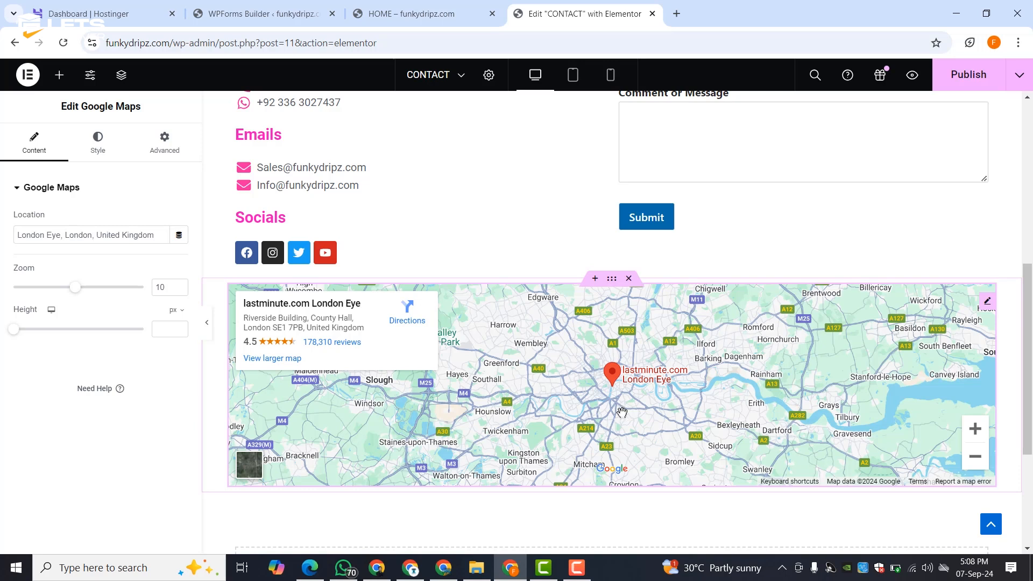
pyautogui.moveTo(17, 337); pyautogui.dragTo(51, 343)
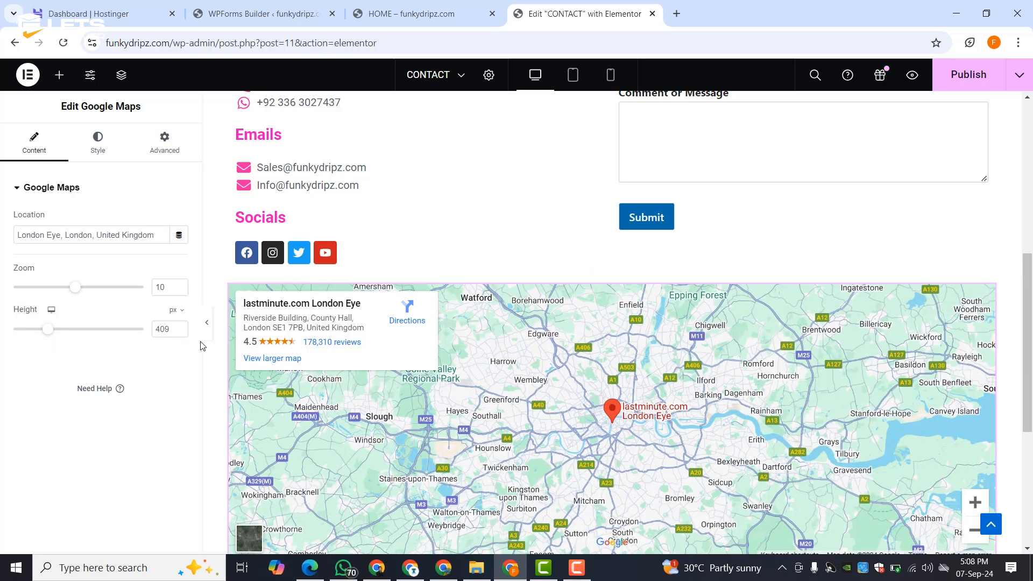
pyautogui.hotkey('ctrl', 's')
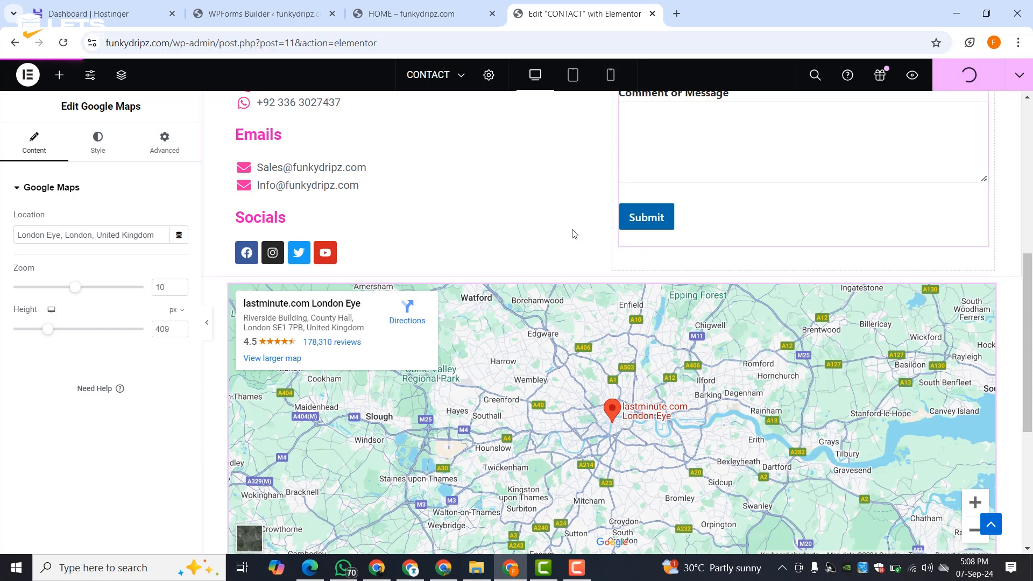
pyautogui.scroll(7, 515, 258)
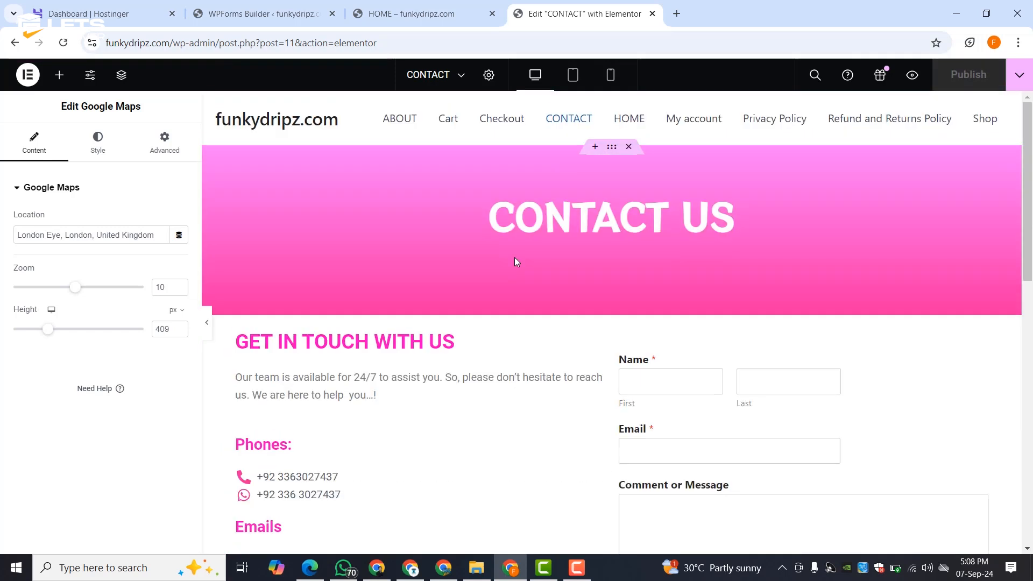
# - Preview the CONTACT page full-width with the editing panel hidden, then restore the panel
pyautogui.click(206, 331)
pyautogui.scroll(-5, 510, 300)
pyautogui.scroll(-4, 510, 300)
pyautogui.scroll(9, 510, 301)
pyautogui.scroll(-9, 510, 300)
pyautogui.scroll(9, 510, 300)
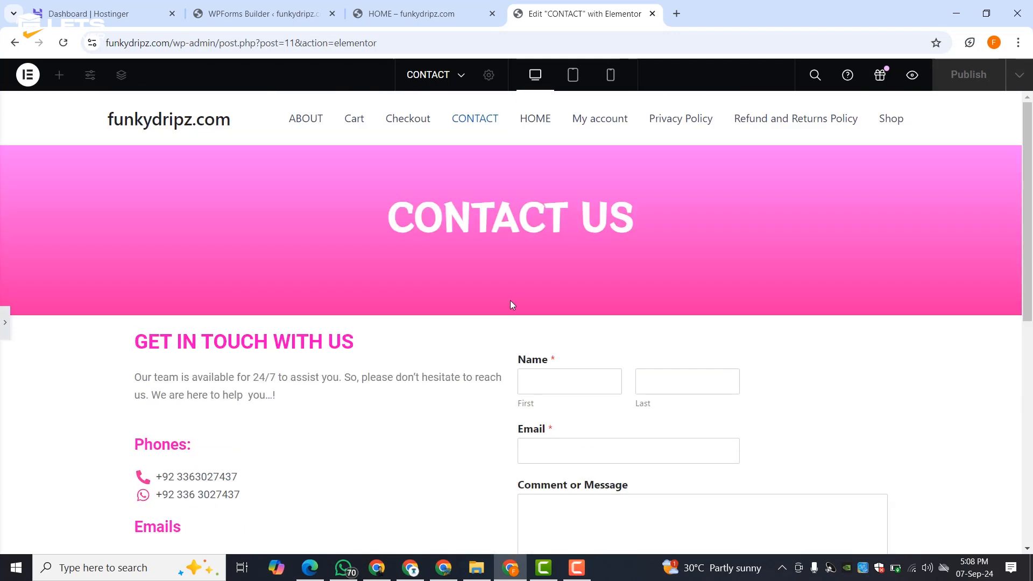
pyautogui.click(2, 329)
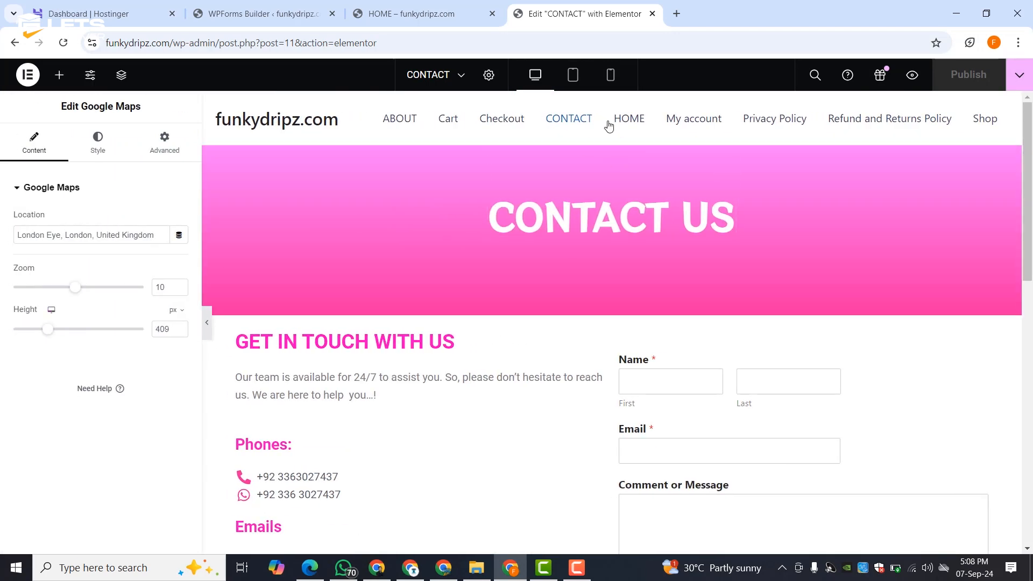
# - Check the page at tablet and mobile widths, then go back to the live CONTACT page
pyautogui.click(572, 74)
pyautogui.scroll(-5, 562, 233)
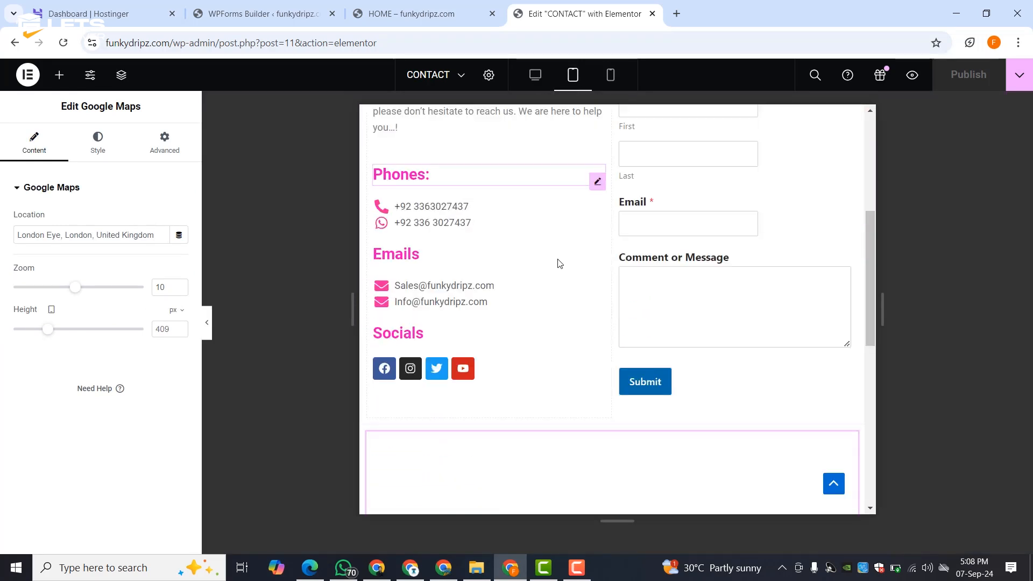
pyautogui.scroll(-8, 563, 232)
pyautogui.scroll(13, 549, 285)
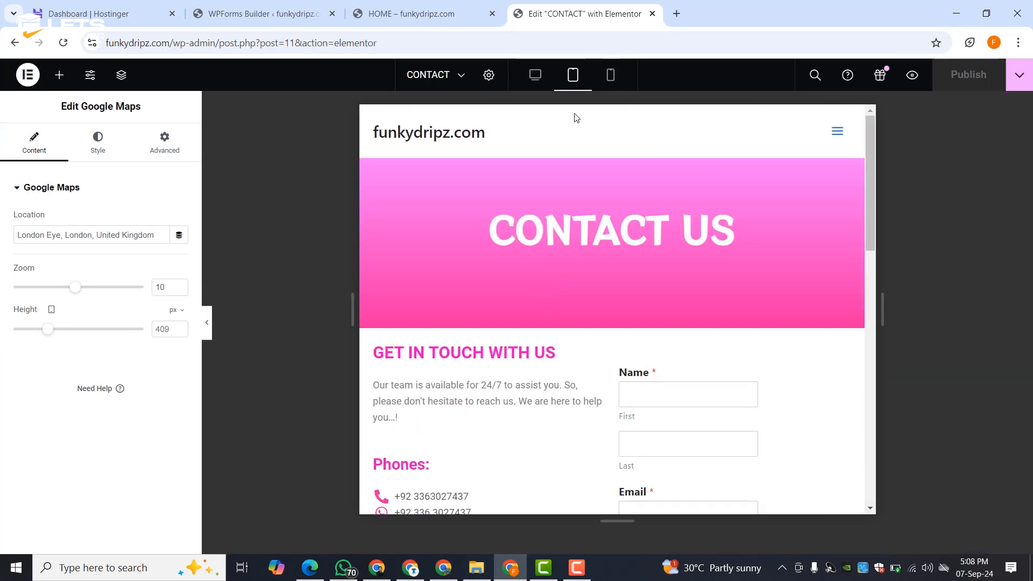
pyautogui.click(609, 76)
pyautogui.scroll(-10, 592, 269)
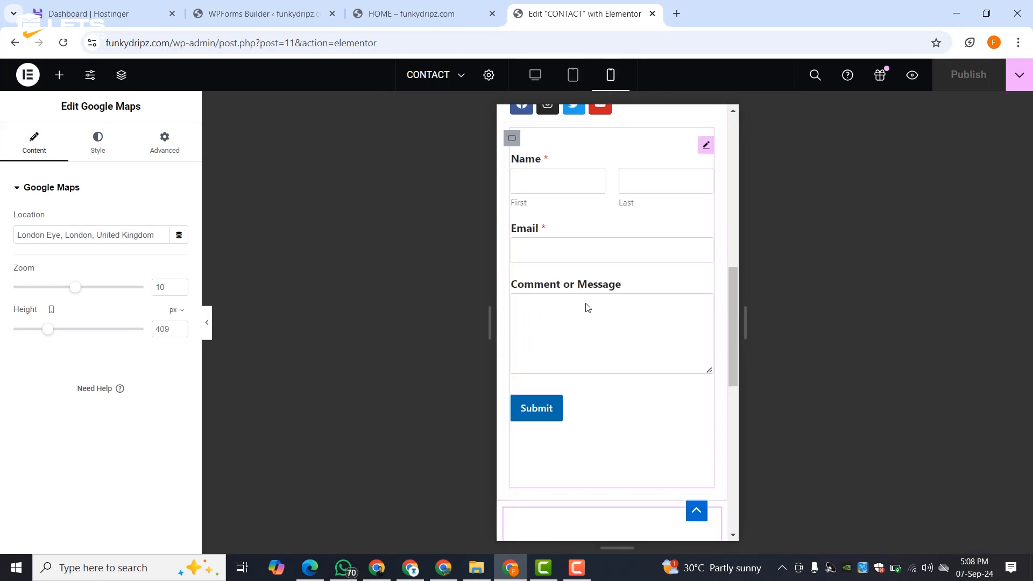
pyautogui.scroll(-5, 592, 337)
pyautogui.scroll(15, 590, 339)
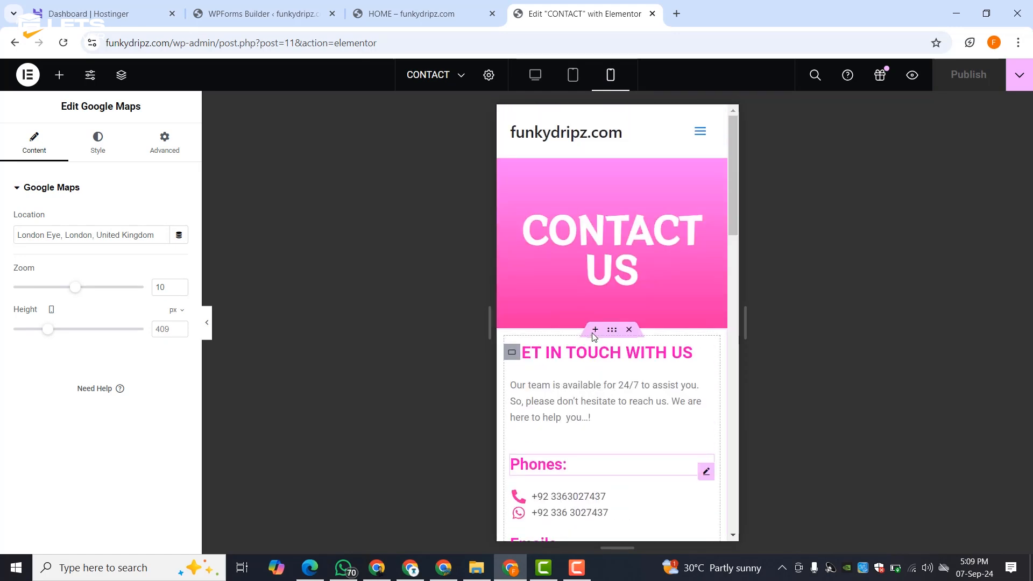
pyautogui.scroll(-10, 609, 271)
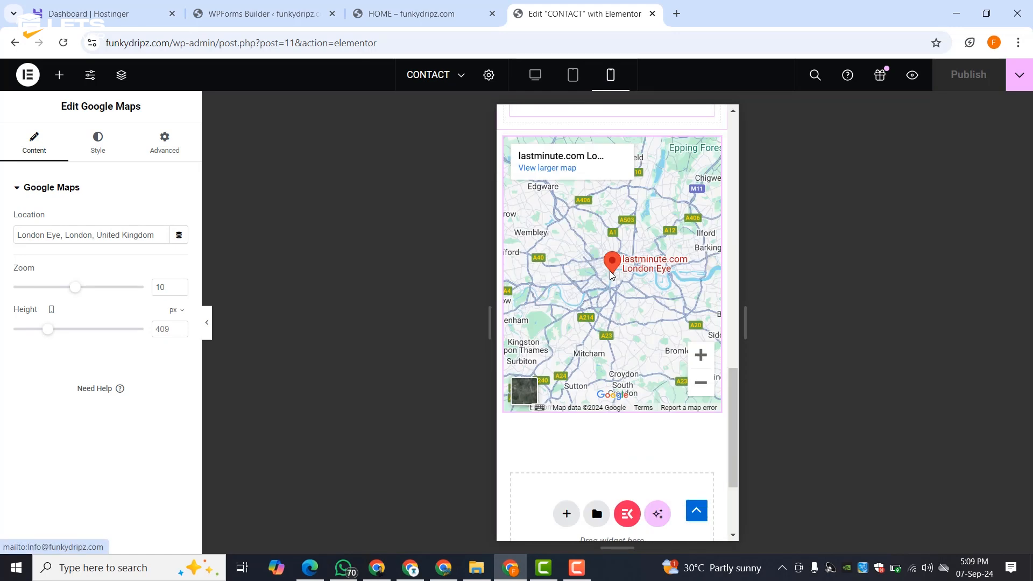
pyautogui.scroll(-3, 609, 270)
pyautogui.scroll(15, 609, 270)
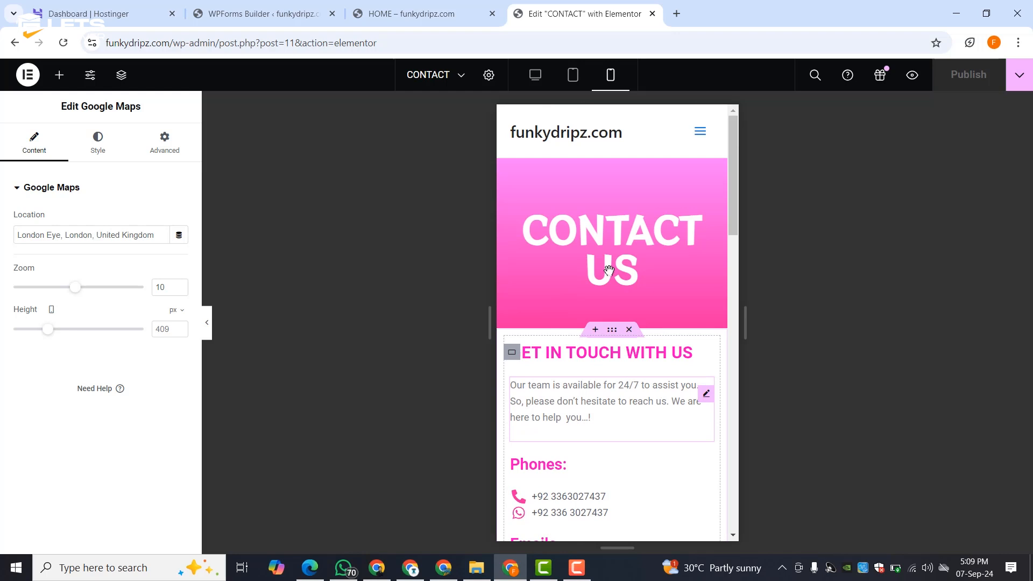
pyautogui.hotkey('alt', 'Left')
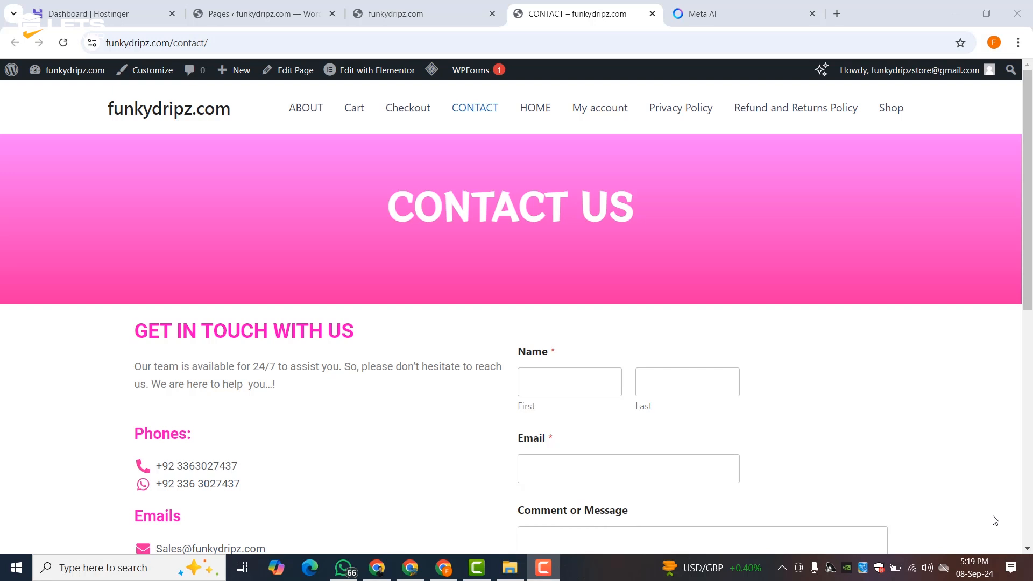
# - On the live site, visit ABOUT, then CONTACT, then return to the ABOUT page
pyautogui.click(306, 111)
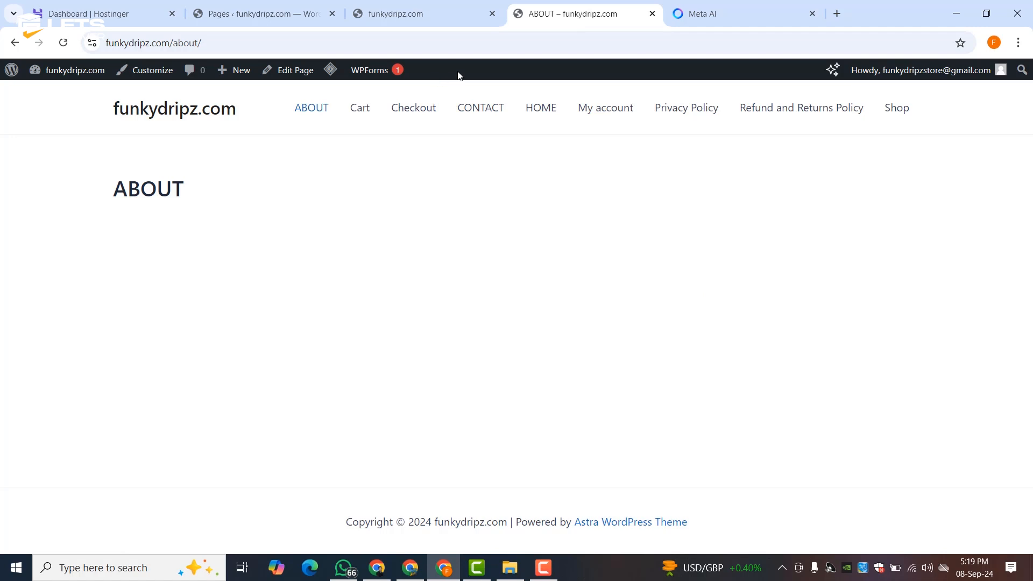
pyautogui.click(480, 107)
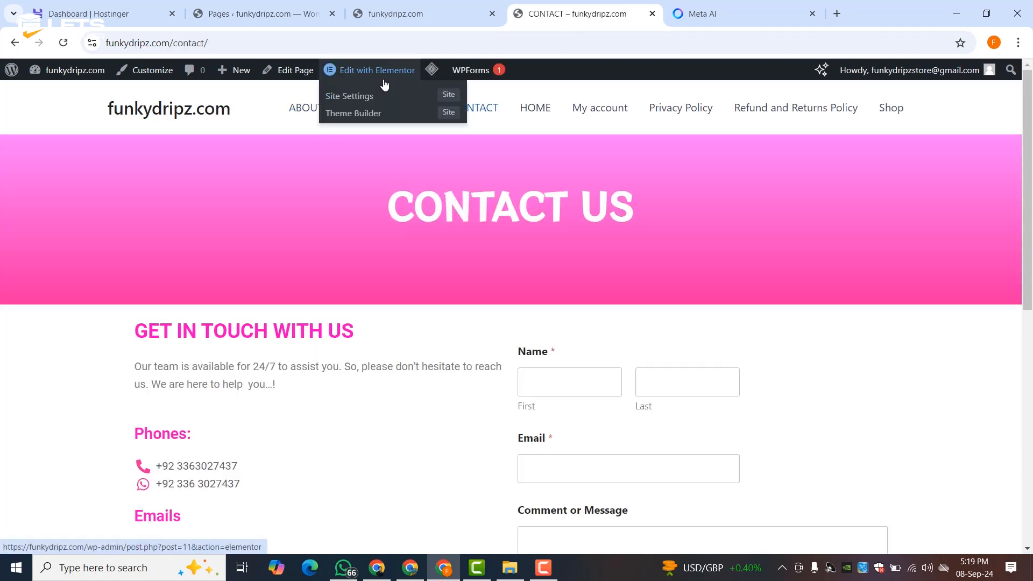
pyautogui.click(322, 108)
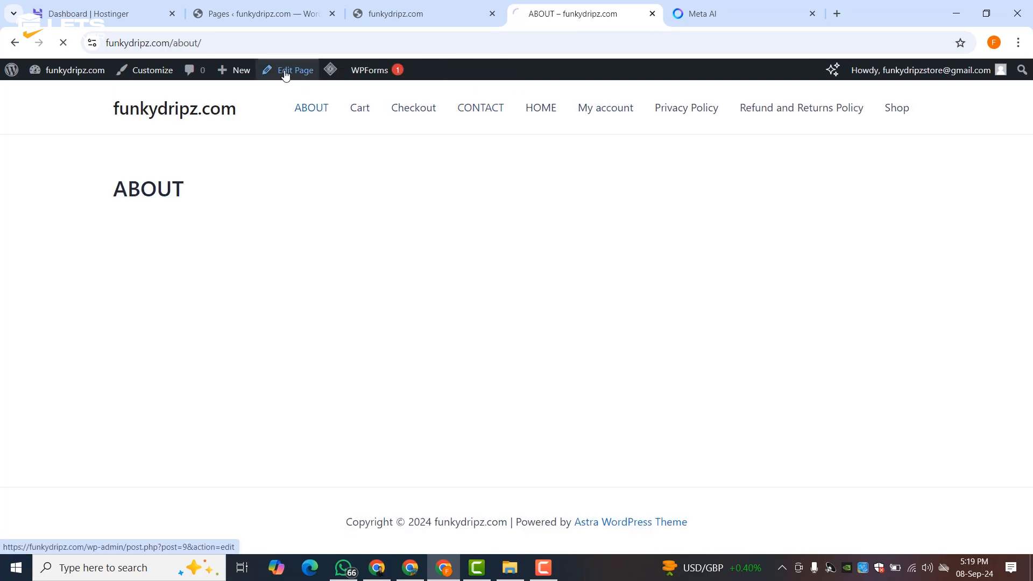
# - Open the ABOUT page in Elementor and dismiss the upgrade promotion banner
pyautogui.click(285, 74)
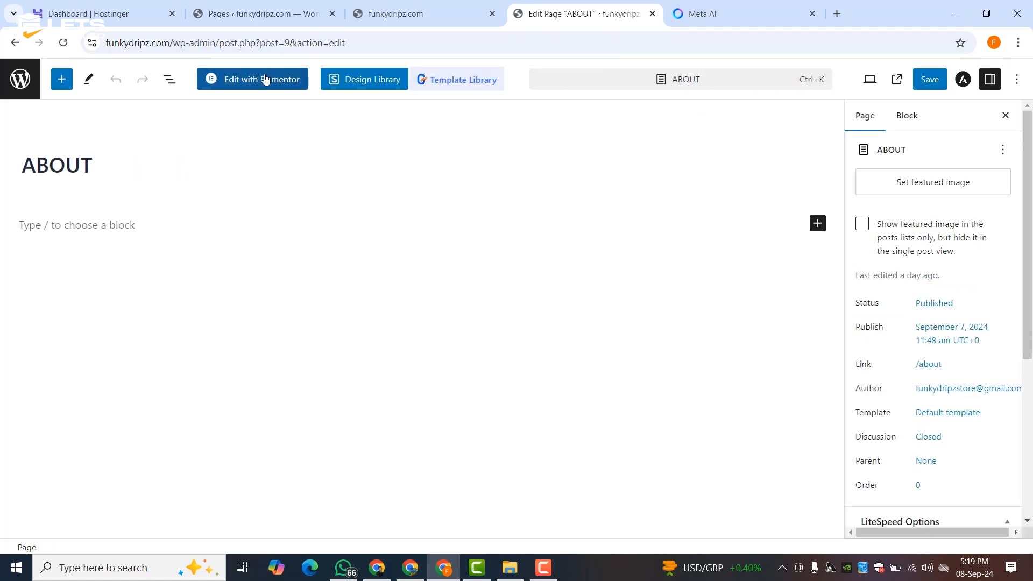
pyautogui.click(265, 79)
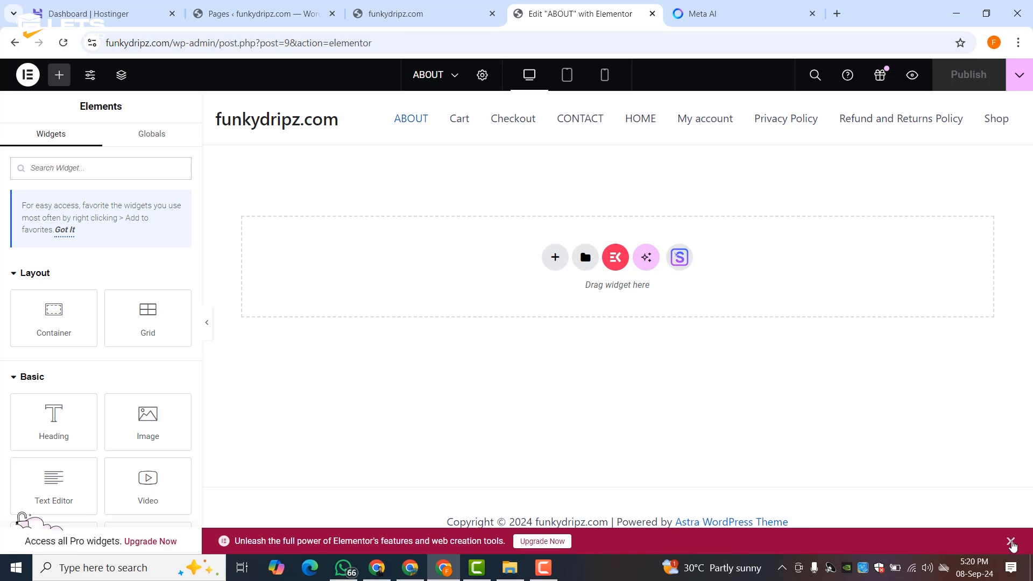
pyautogui.click(1010, 541)
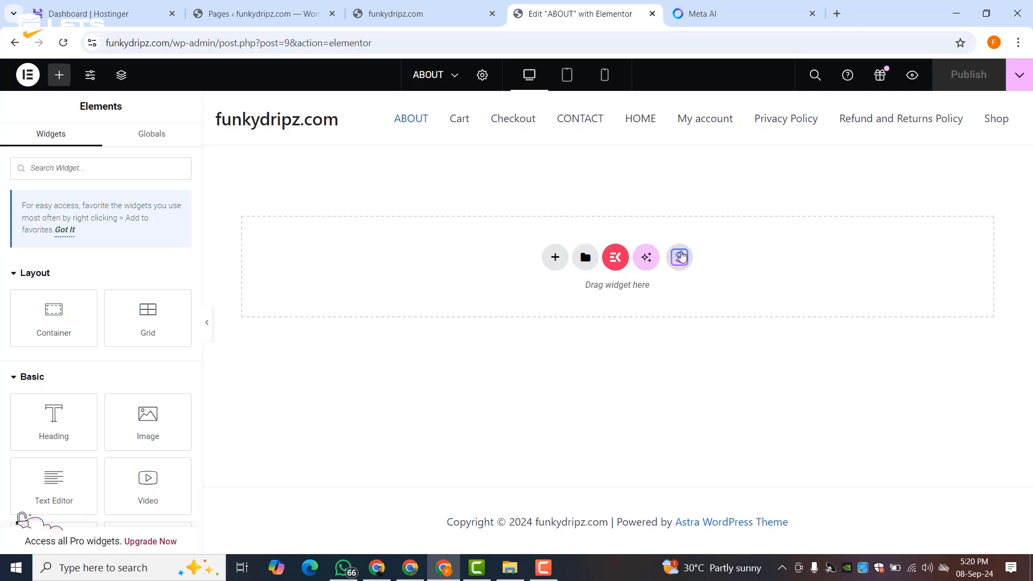
# - Search the Elementor template library for 'about' and browse the results
pyautogui.click(681, 256)
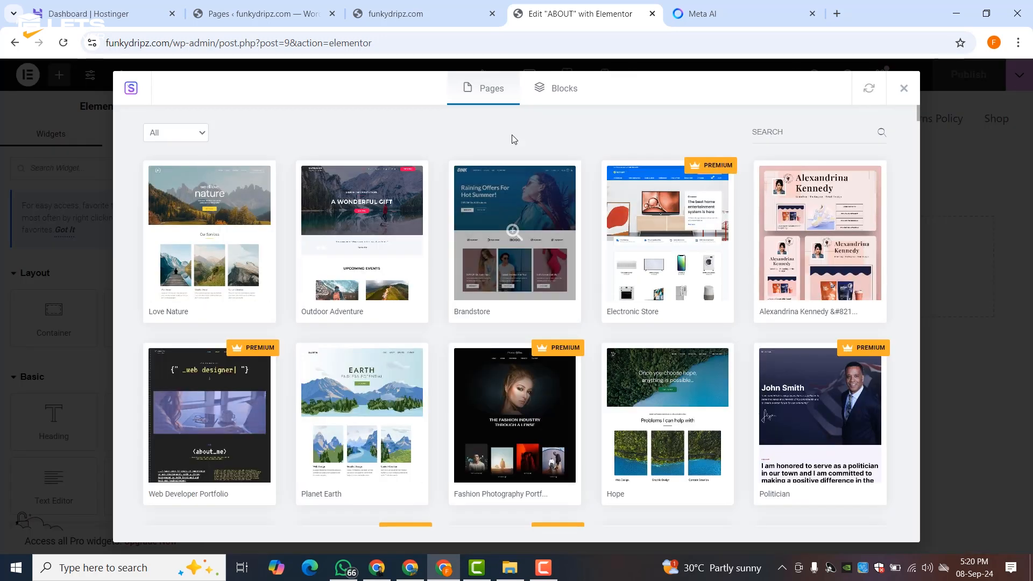
pyautogui.click(771, 131)
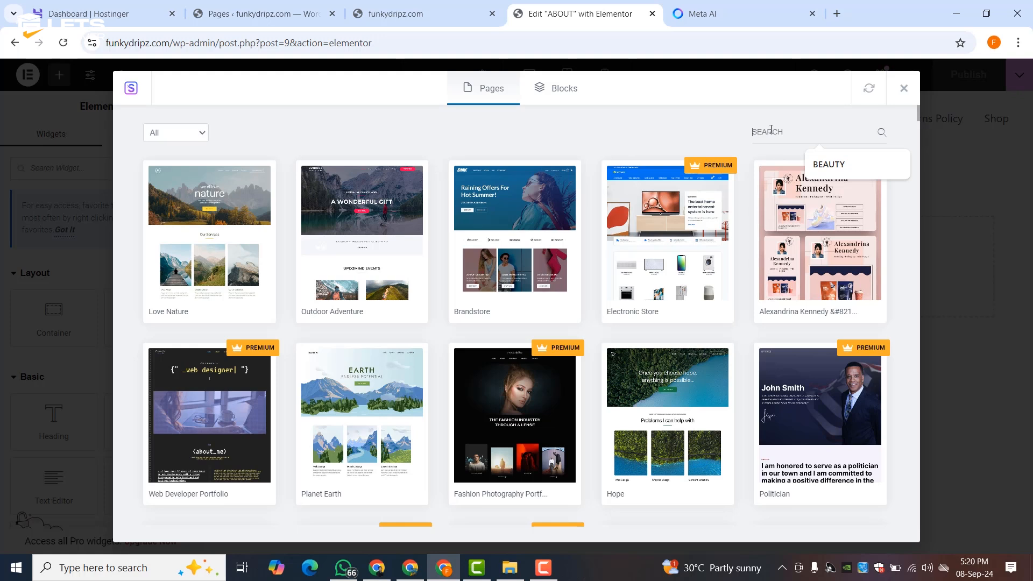
pyautogui.write('about')
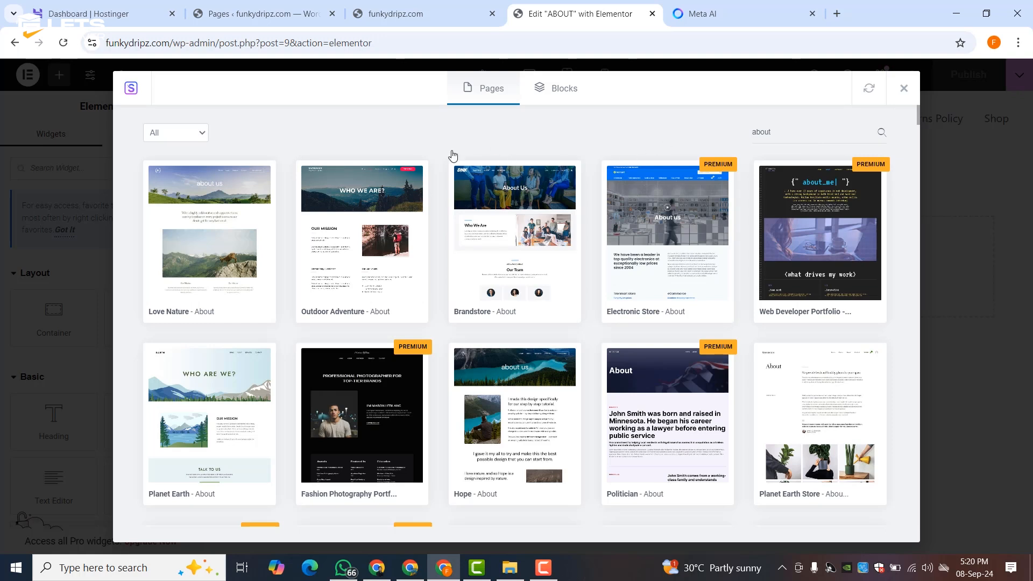
pyautogui.scroll(-6, 371, 230)
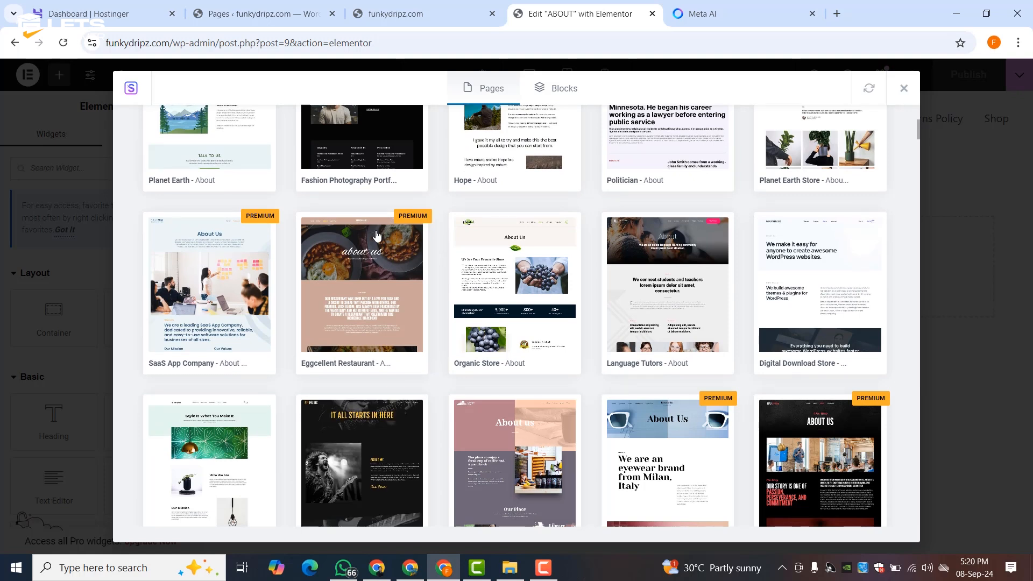
pyautogui.scroll(-6, 463, 250)
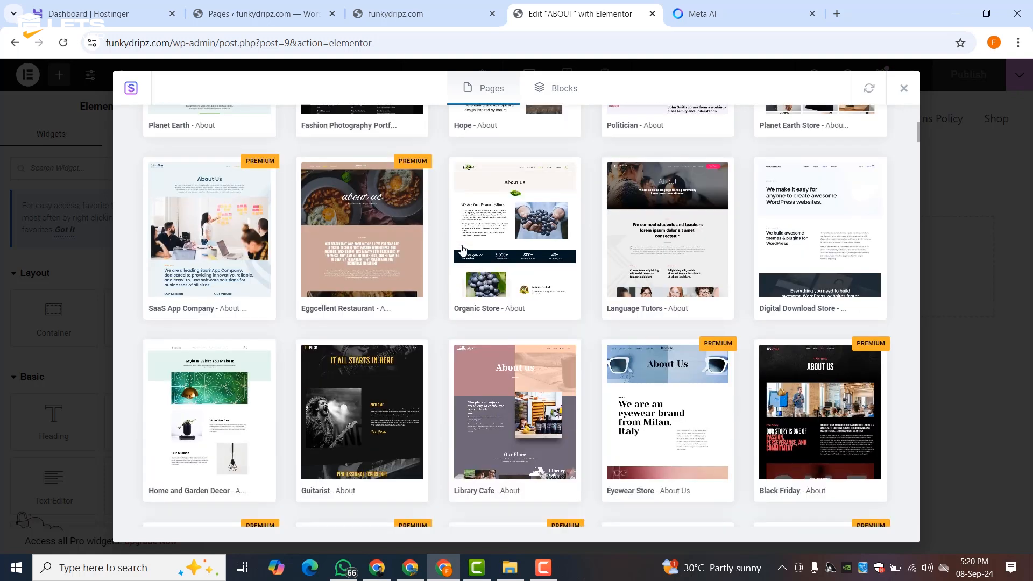
pyautogui.scroll(3, 462, 249)
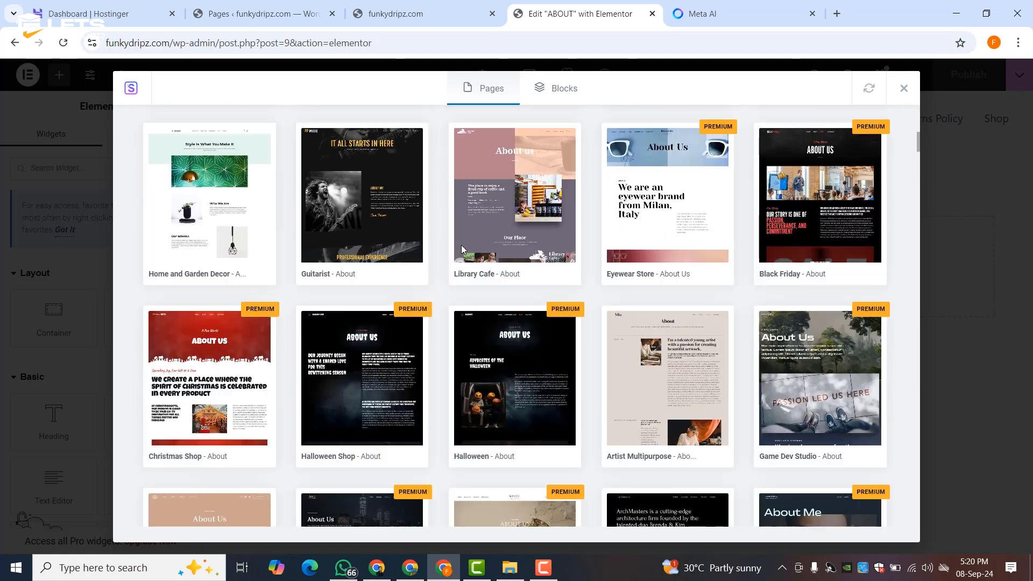
pyautogui.scroll(-6, 538, 313)
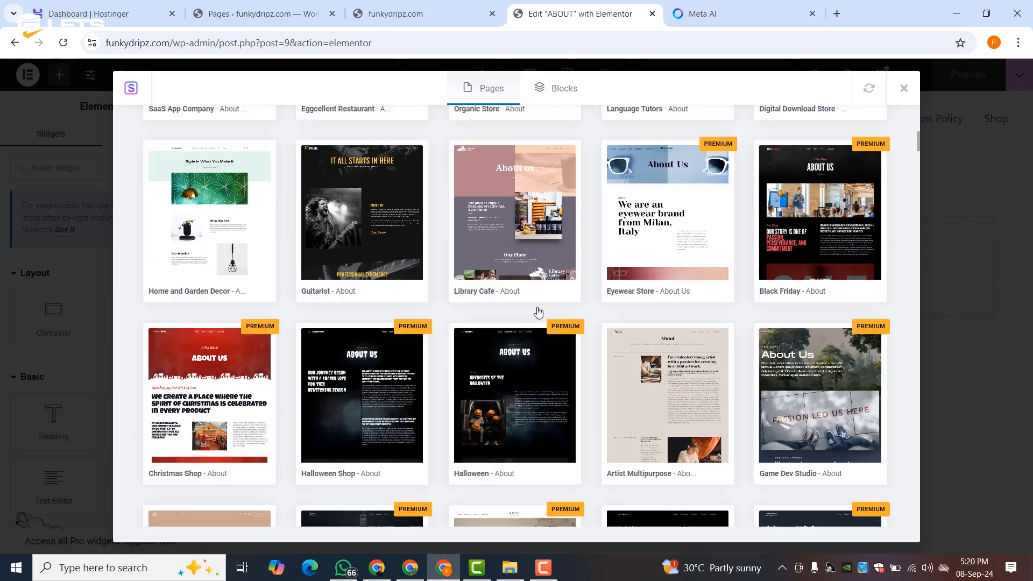
pyautogui.scroll(-3, 538, 311)
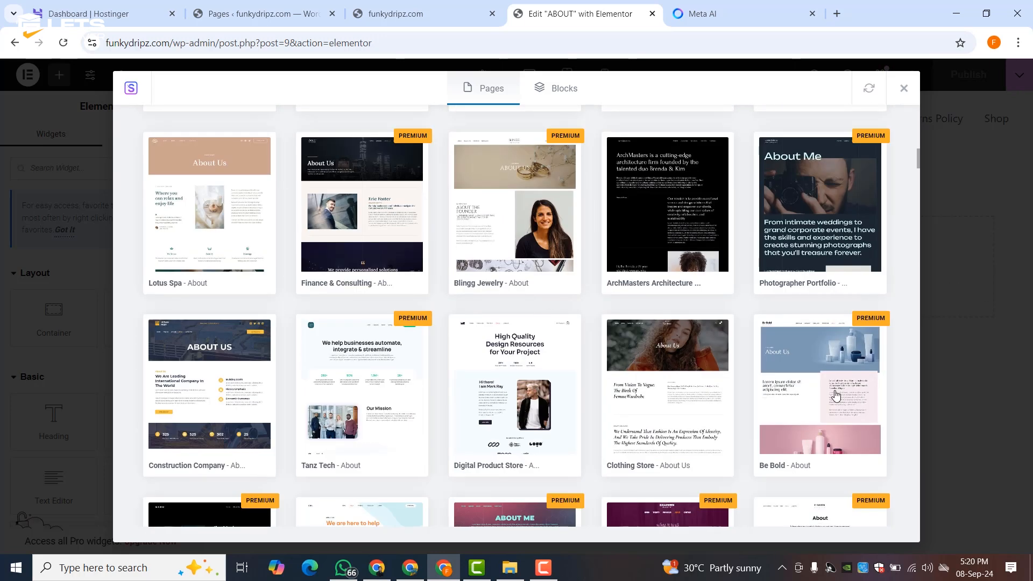
pyautogui.scroll(-3, 835, 393)
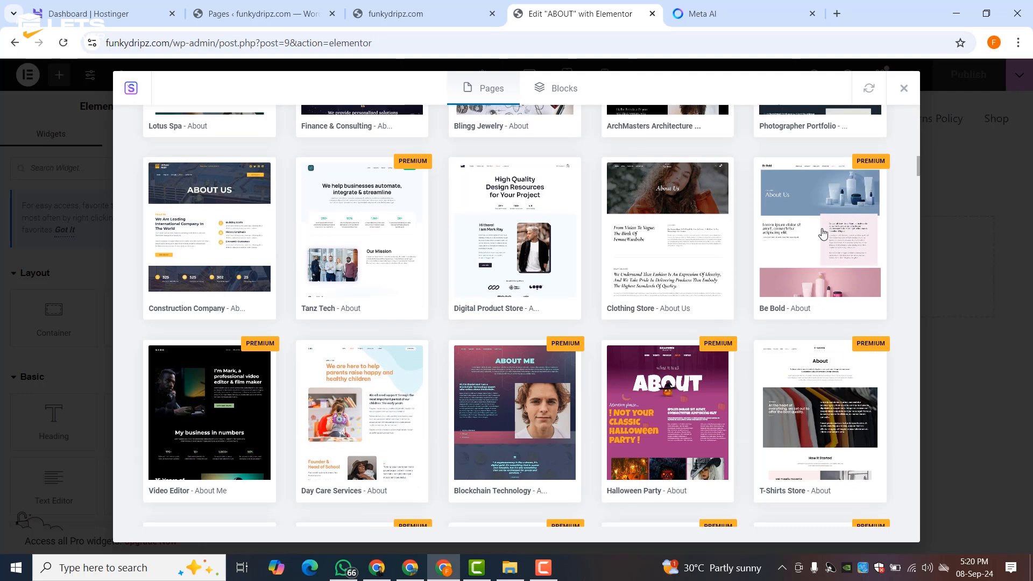
pyautogui.scroll(-3, 823, 232)
pyautogui.scroll(-3, 823, 232)
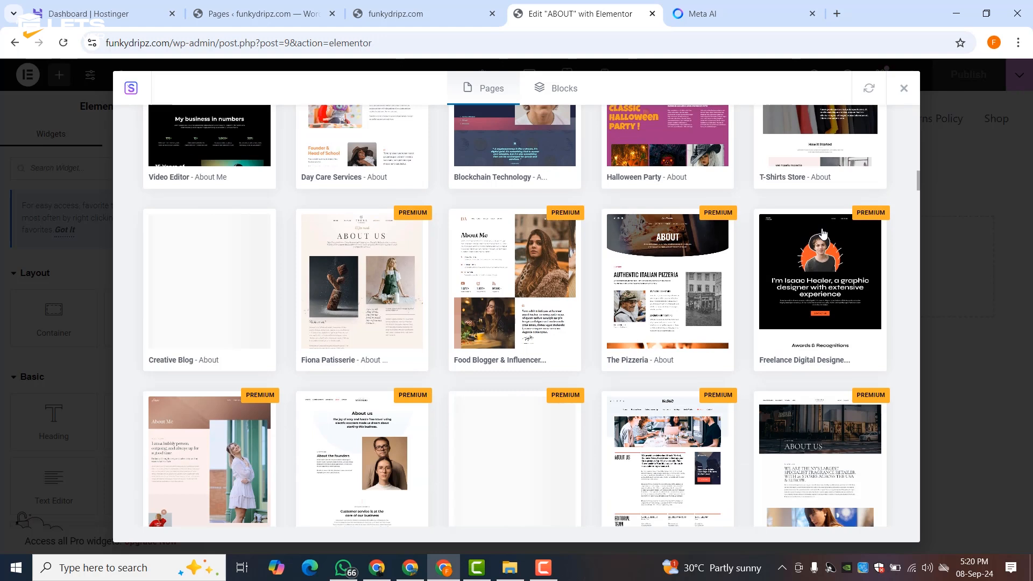
pyautogui.scroll(6, 823, 232)
pyautogui.scroll(-3, 823, 234)
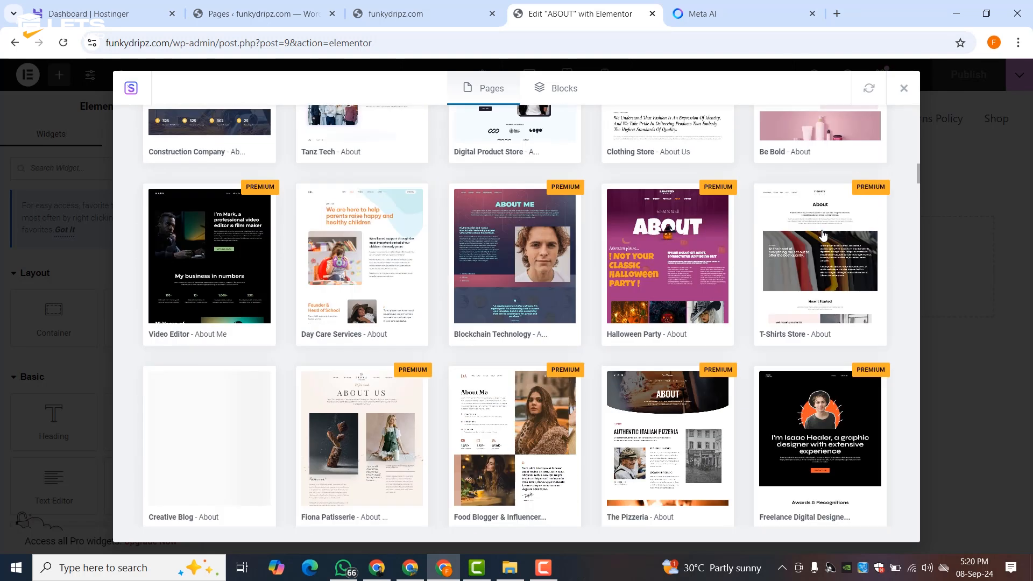
pyautogui.scroll(3, 823, 235)
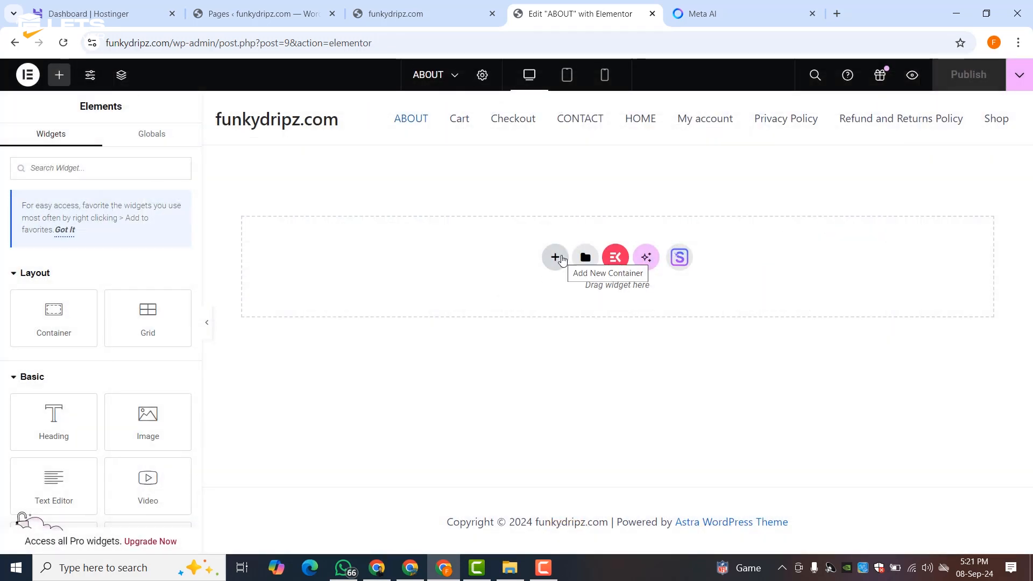
# - Add a single-column flexbox container, drop an Image widget into it, and open the media picker
pyautogui.click(555, 257)
pyautogui.click(560, 301)
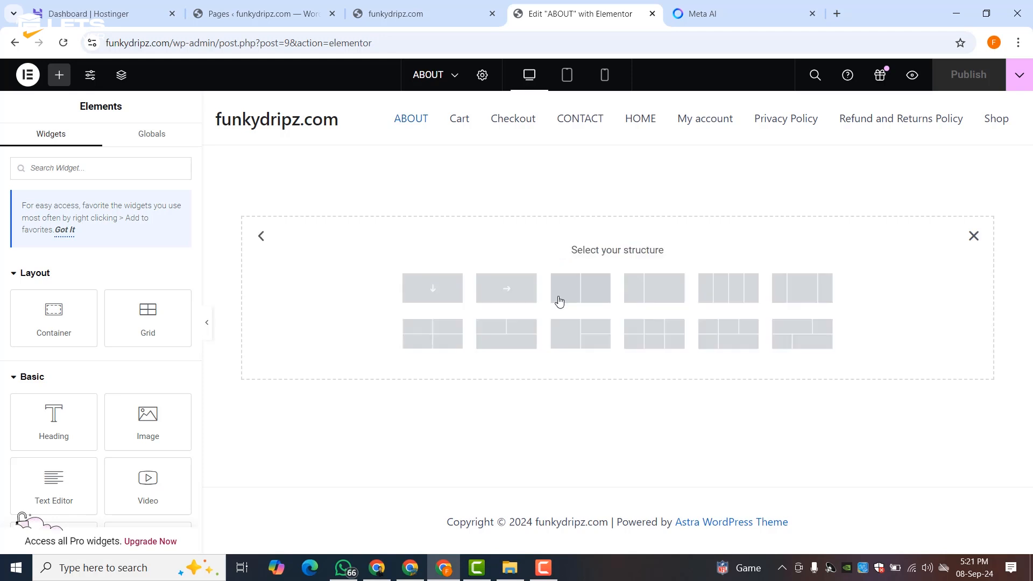
pyautogui.click(416, 292)
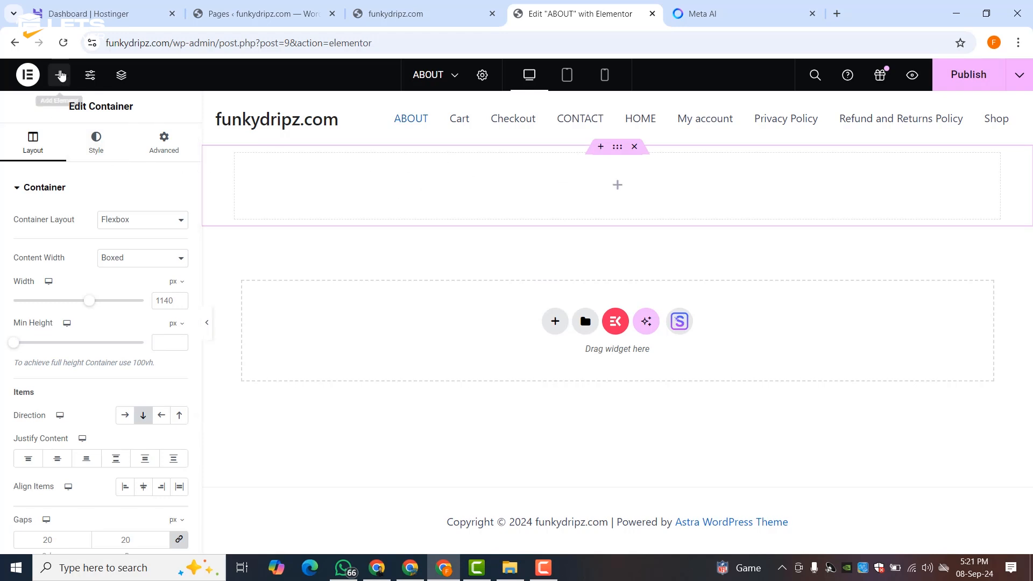
pyautogui.click(59, 75)
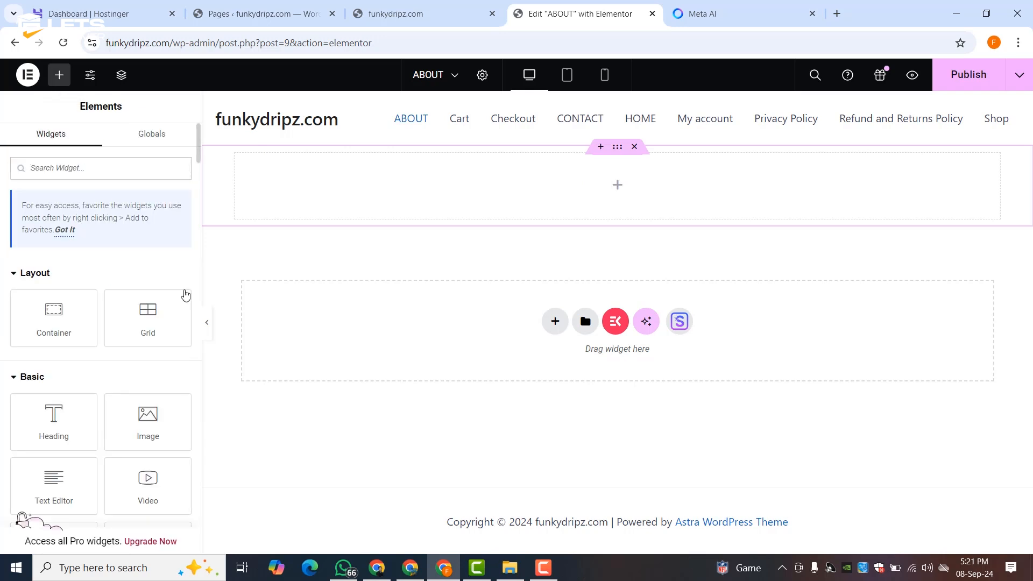
pyautogui.moveTo(148, 417); pyautogui.dragTo(383, 198)
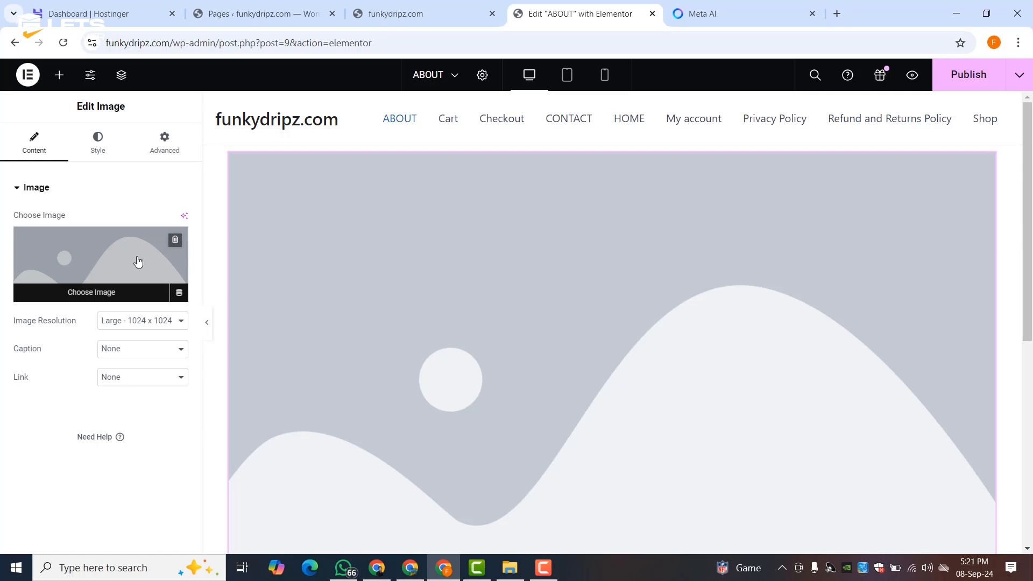
pyautogui.click(99, 255)
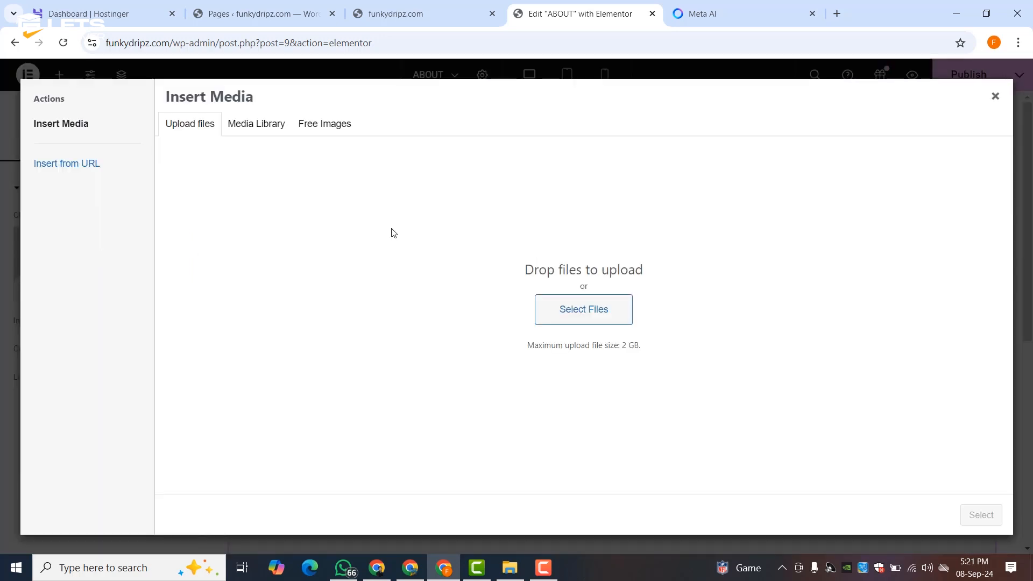
# - Browse the existing media library and stock images, reopening the picker from the Image widget
pyautogui.click(254, 123)
pyautogui.click(206, 127)
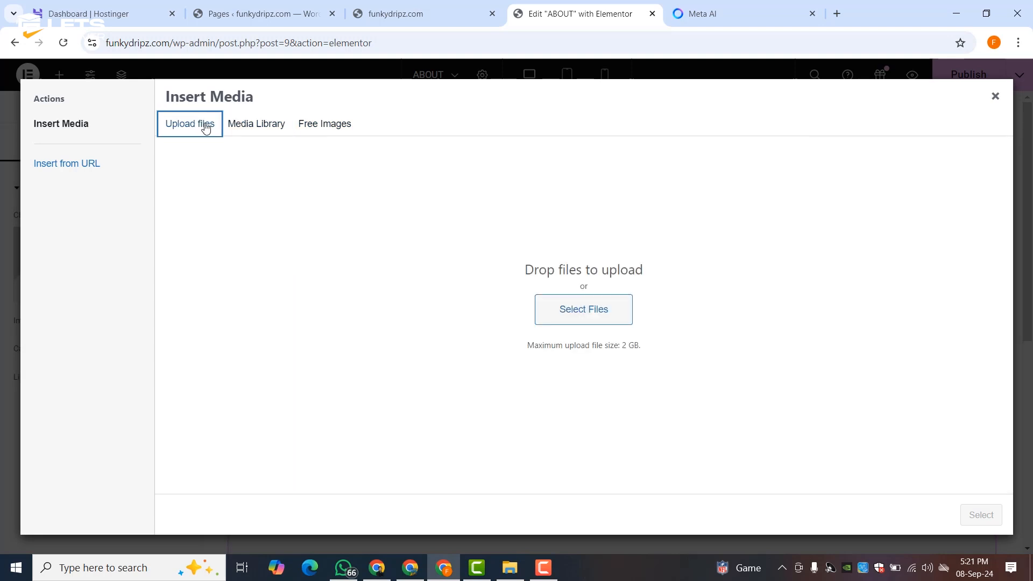
pyautogui.click(995, 96)
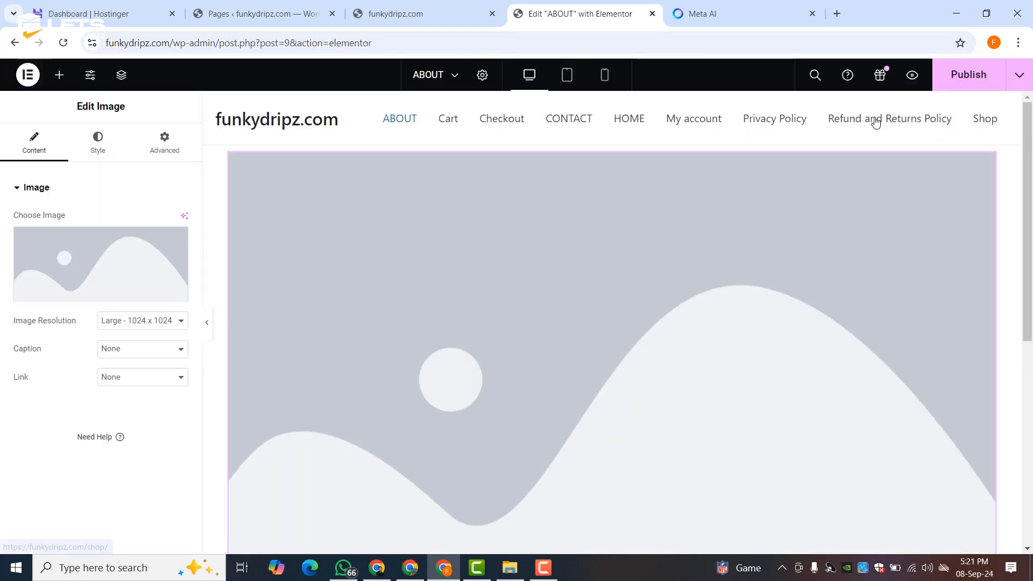
pyautogui.click(59, 76)
pyautogui.scroll(-15, 75, 307)
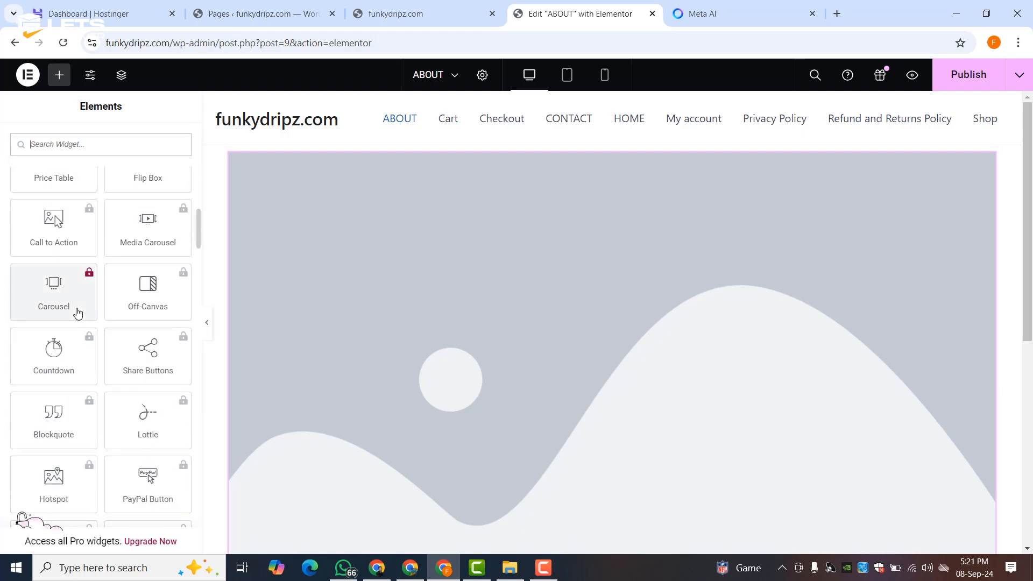
pyautogui.scroll(15, 78, 314)
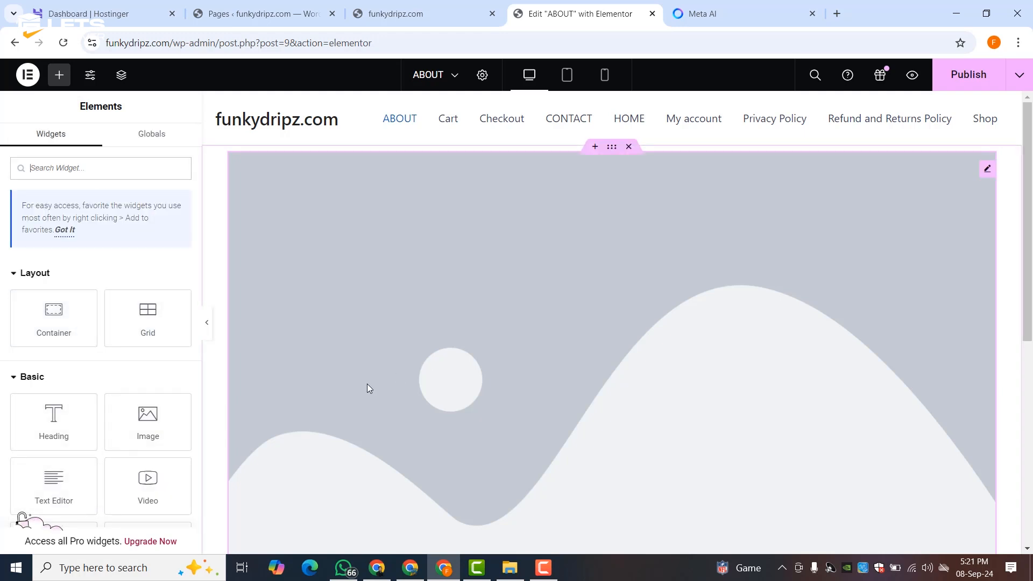
pyautogui.click(447, 357)
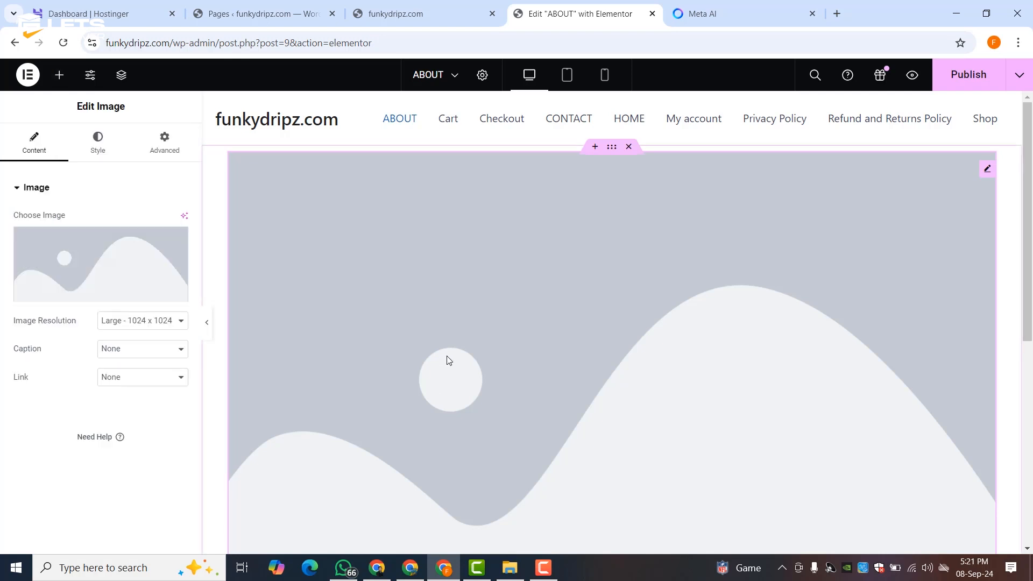
pyautogui.click(76, 264)
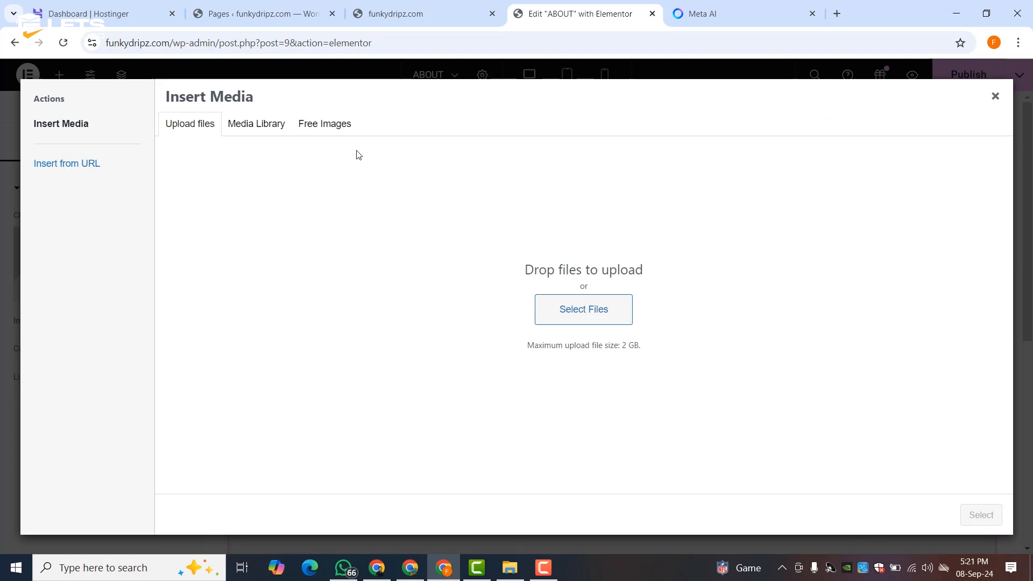
pyautogui.click(343, 130)
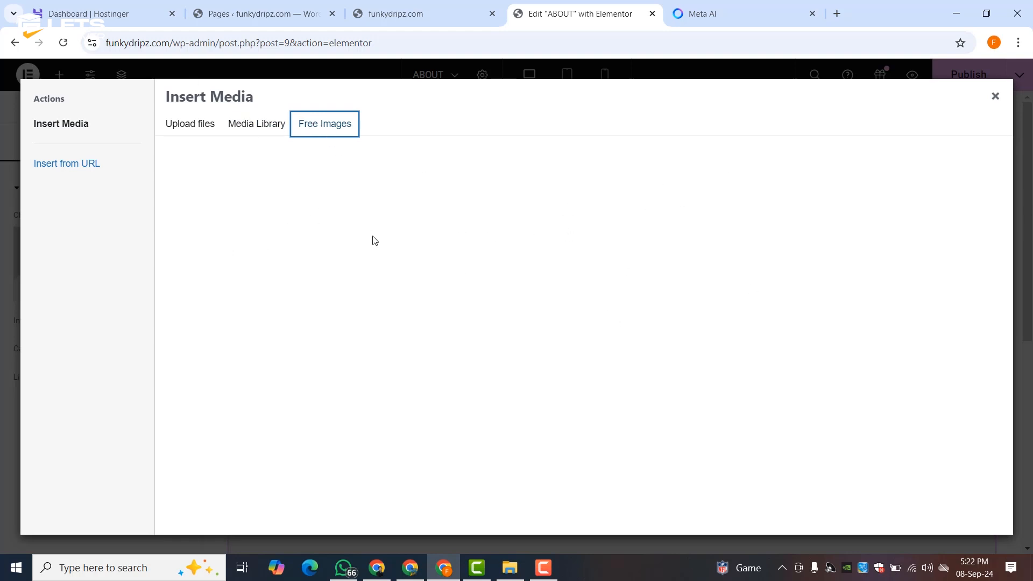
pyautogui.click(267, 131)
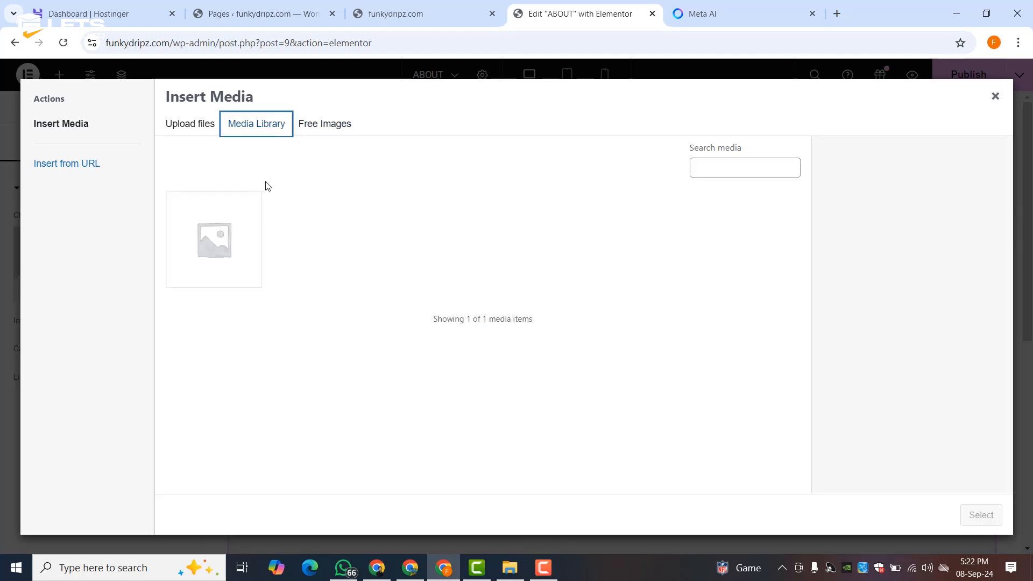
pyautogui.click(195, 131)
# - Upload all ten images from Downloads > Beauy Store to the media library
pyautogui.click(550, 312)
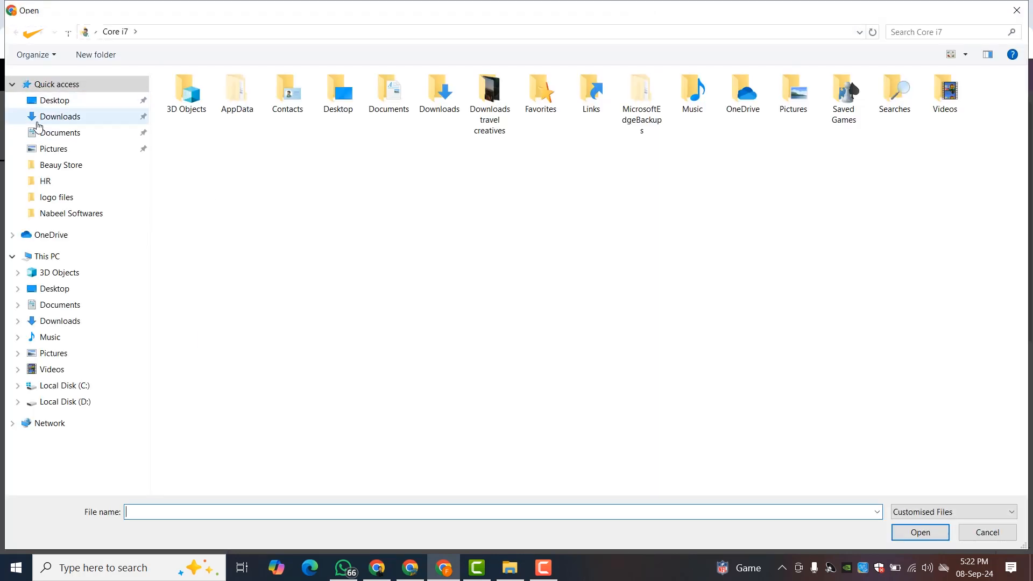
pyautogui.click(54, 117)
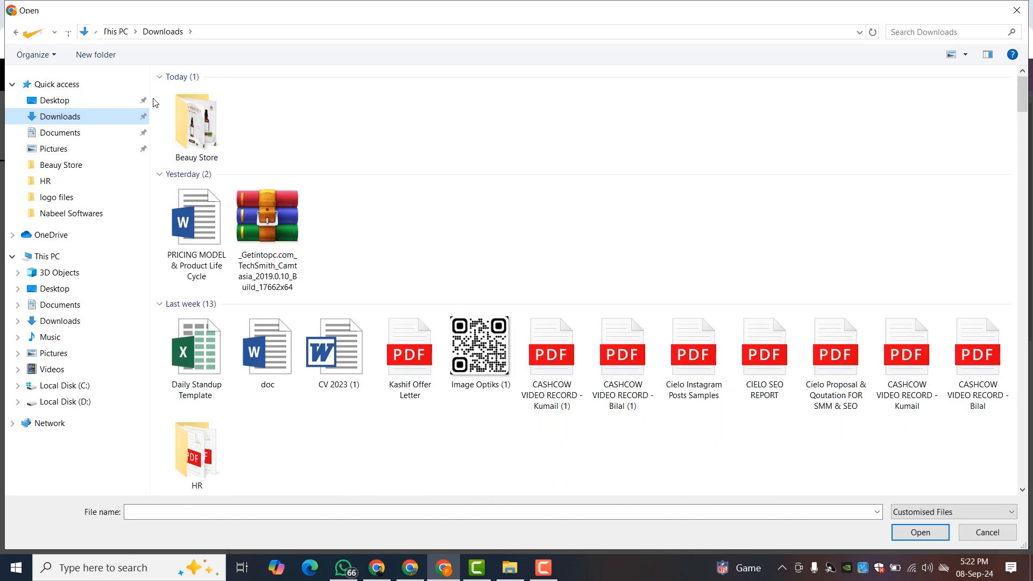
pyautogui.doubleClick(191, 115)
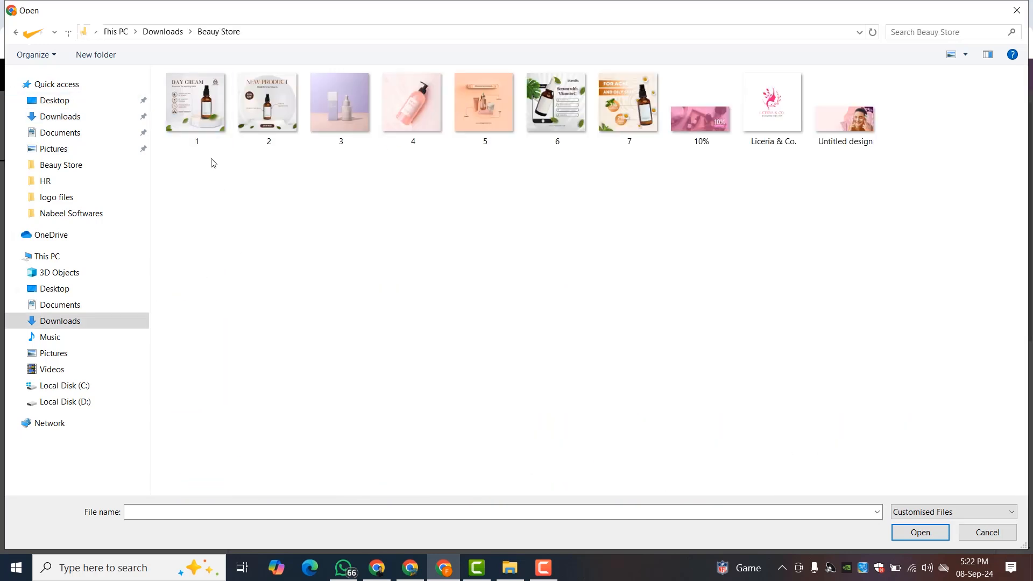
pyautogui.moveTo(198, 156); pyautogui.dragTo(914, 103)
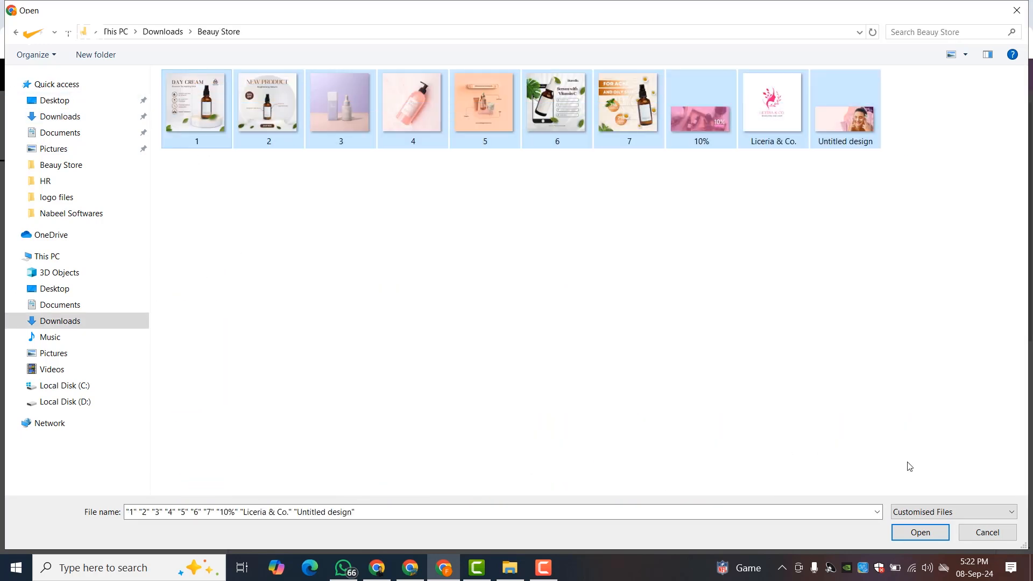
pyautogui.click(920, 532)
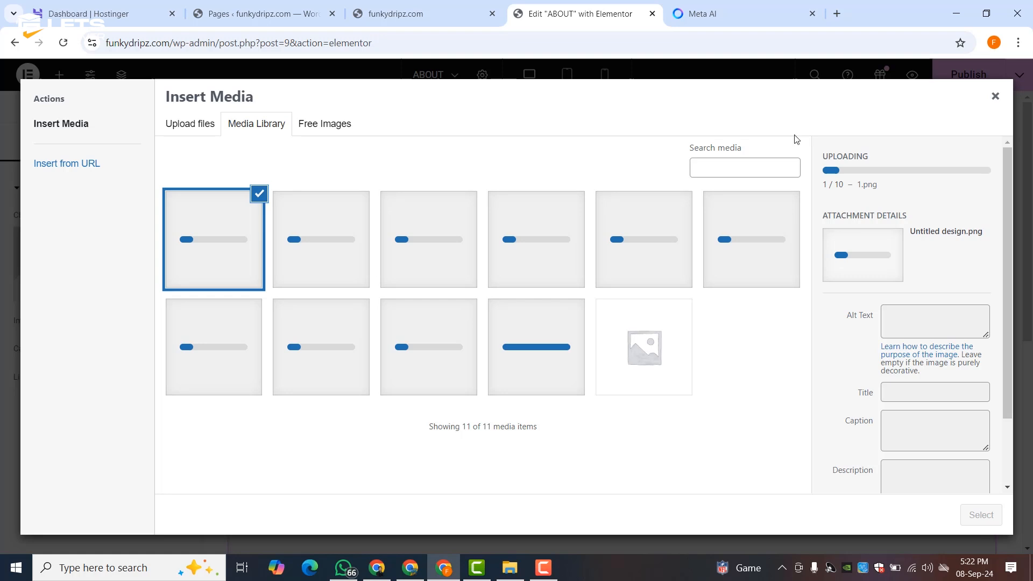
# - Close the media picker and delete the placeholder Image widget
pyautogui.click(994, 97)
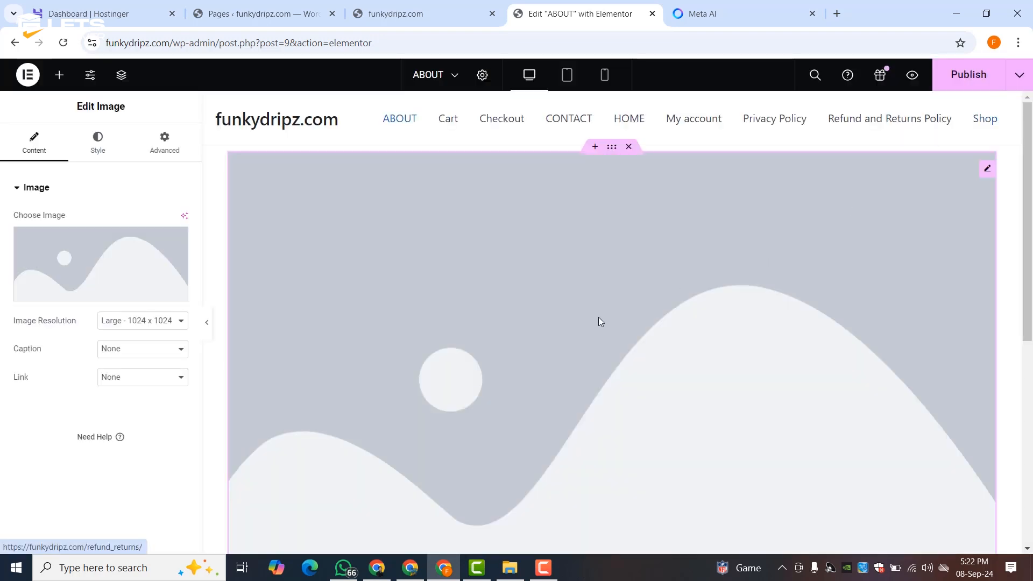
pyautogui.scroll(-5, 585, 269)
pyautogui.scroll(6, 583, 264)
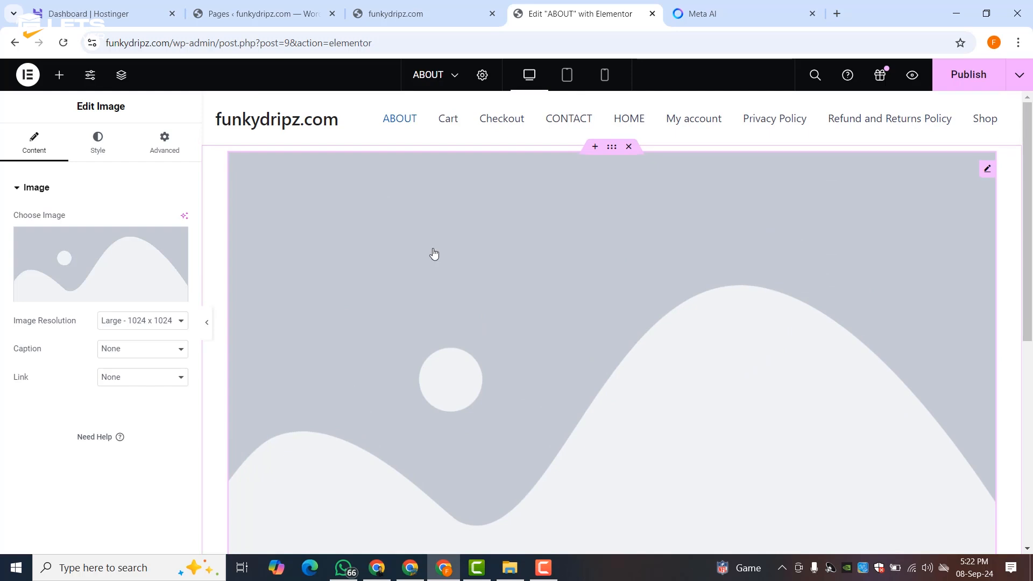
pyautogui.rightClick(433, 249)
pyautogui.click(457, 538)
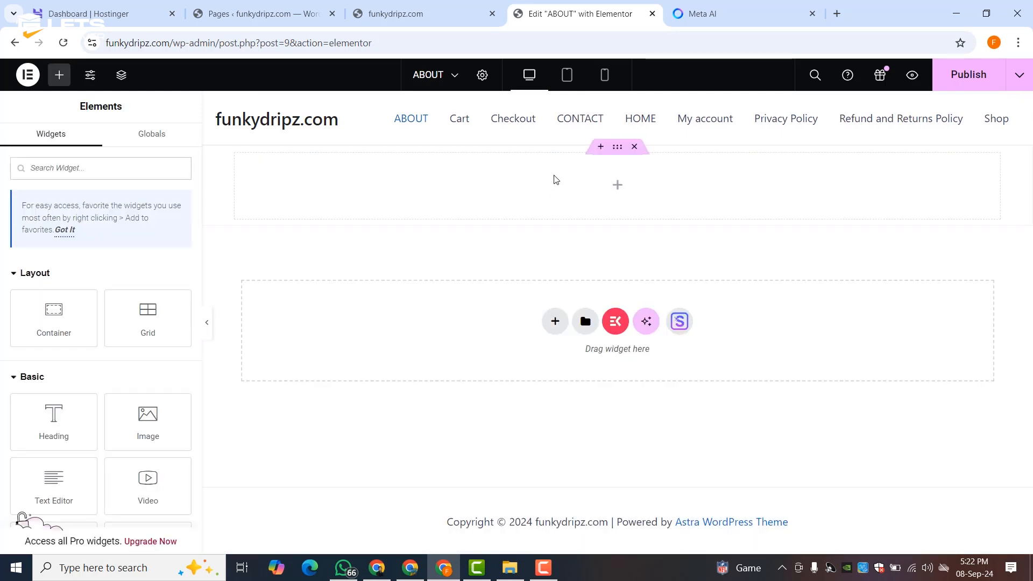
# - Add a new two-column flexbox section to the page
pyautogui.moveTo(595, 222)
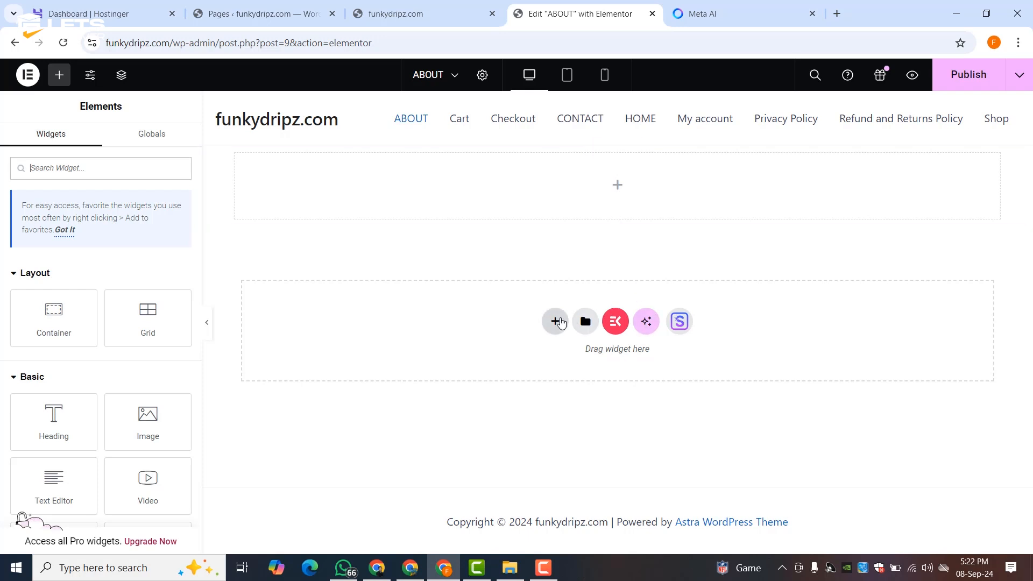
pyautogui.click(559, 322)
pyautogui.click(558, 371)
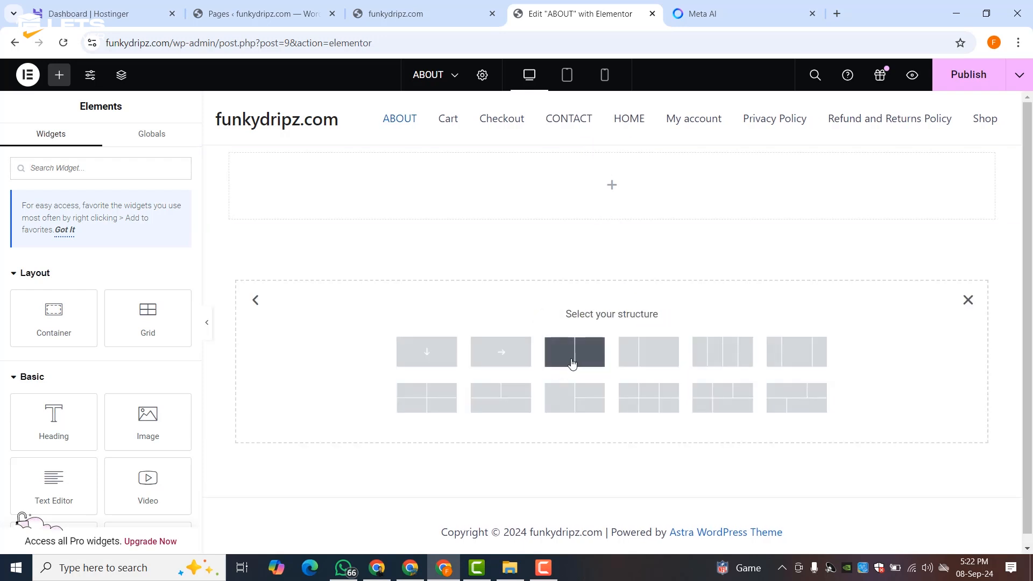
pyautogui.click(576, 354)
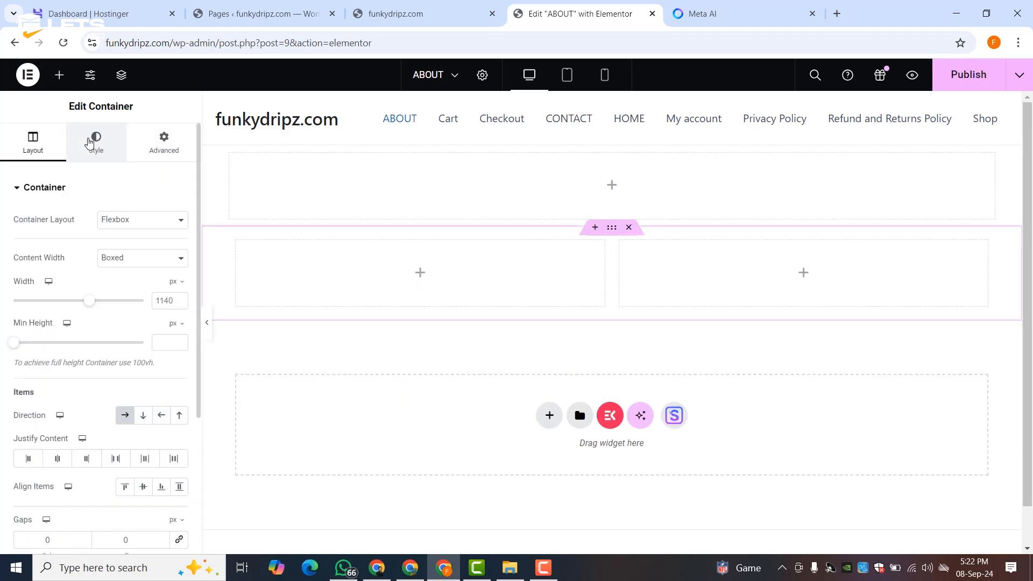
# - Place a Heading and a Text Editor widget in the left column, then view the Meta AI draft
pyautogui.click(59, 75)
pyautogui.moveTo(60, 407); pyautogui.dragTo(330, 256)
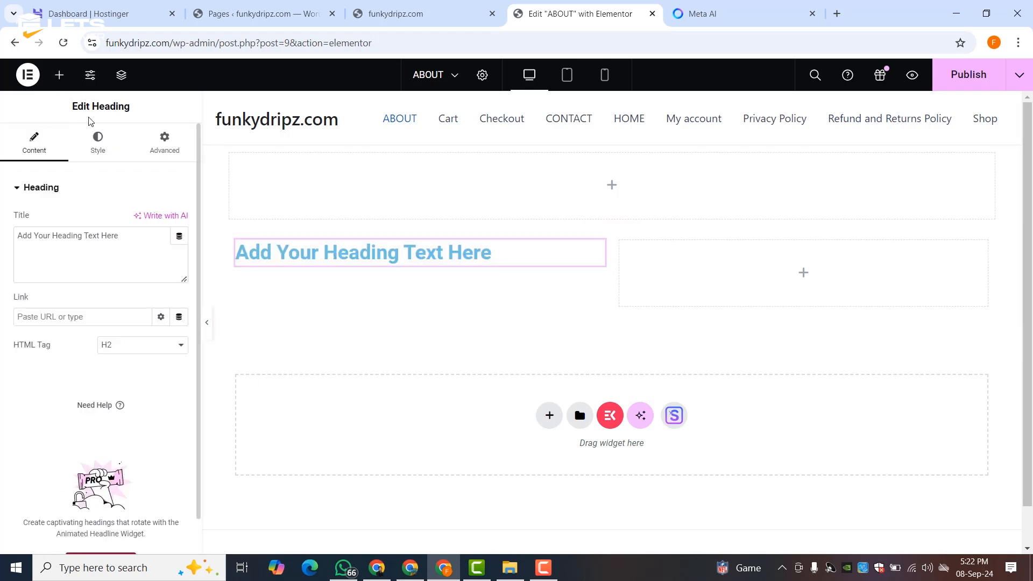
pyautogui.click(59, 75)
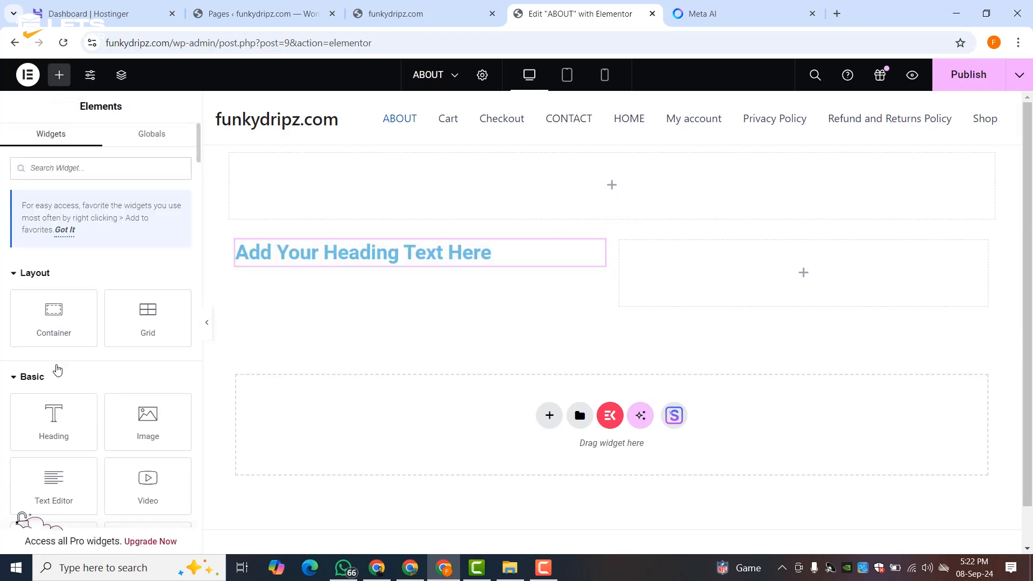
pyautogui.scroll(-3, 58, 370)
pyautogui.moveTo(51, 333); pyautogui.dragTo(270, 268)
pyautogui.click(277, 262)
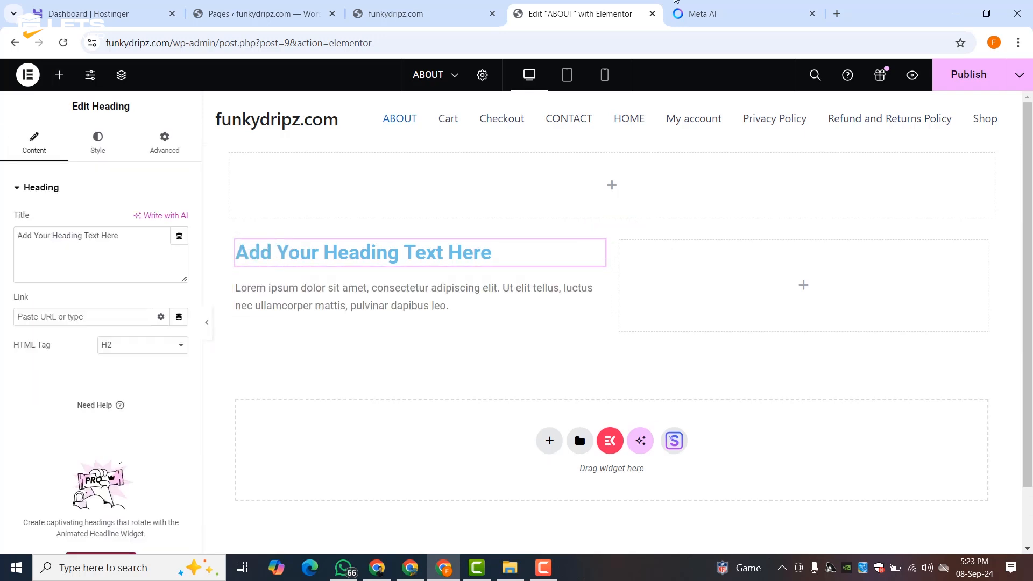
pyautogui.click(688, 12)
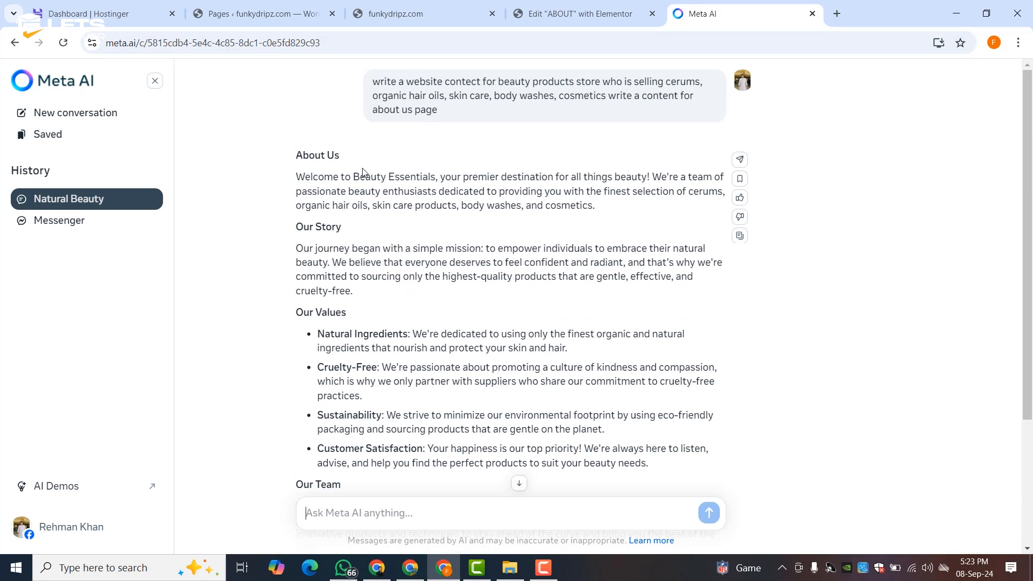
# - Copy 'About Us' from the Meta AI draft and paste it as the Elementor heading title
pyautogui.scroll(-3, 363, 172)
pyautogui.scroll(3, 365, 173)
pyautogui.moveTo(300, 155); pyautogui.dragTo(339, 156)
pyautogui.rightClick(304, 156)
pyautogui.click(320, 168)
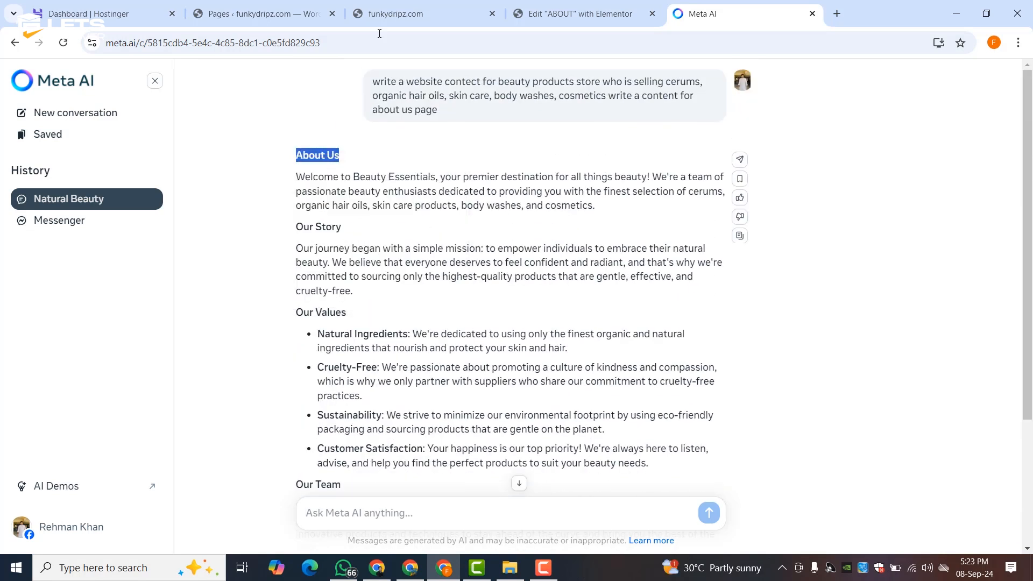
pyautogui.click(525, 4)
pyautogui.tripleClick(88, 255)
pyautogui.rightClick(88, 256)
pyautogui.click(114, 355)
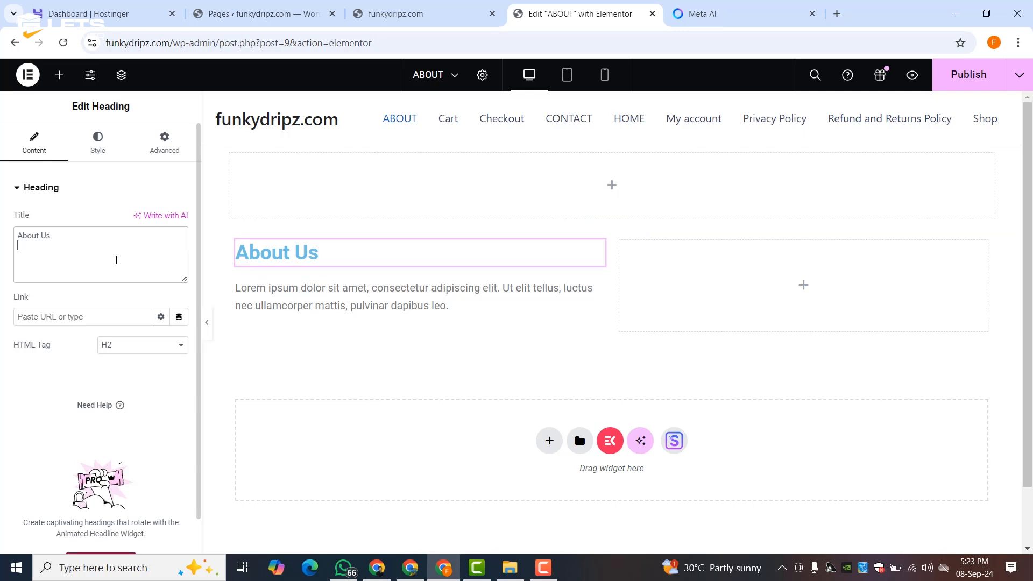
# - Inspect the heading's Style tab and Global Colors list, leaving the text colour as Primary
pyautogui.click(105, 154)
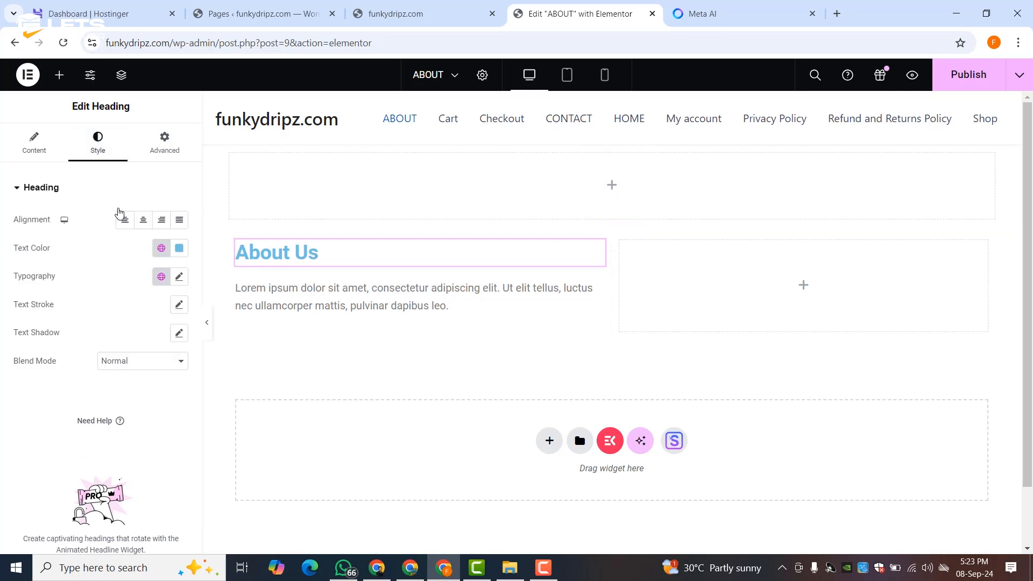
pyautogui.click(161, 250)
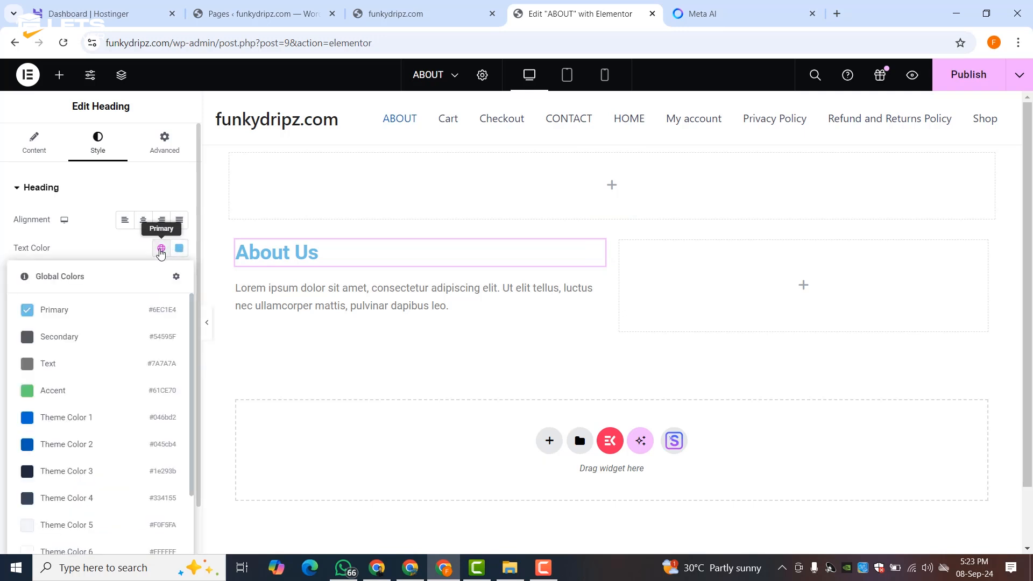
pyautogui.scroll(-3, 99, 398)
pyautogui.scroll(3, 99, 418)
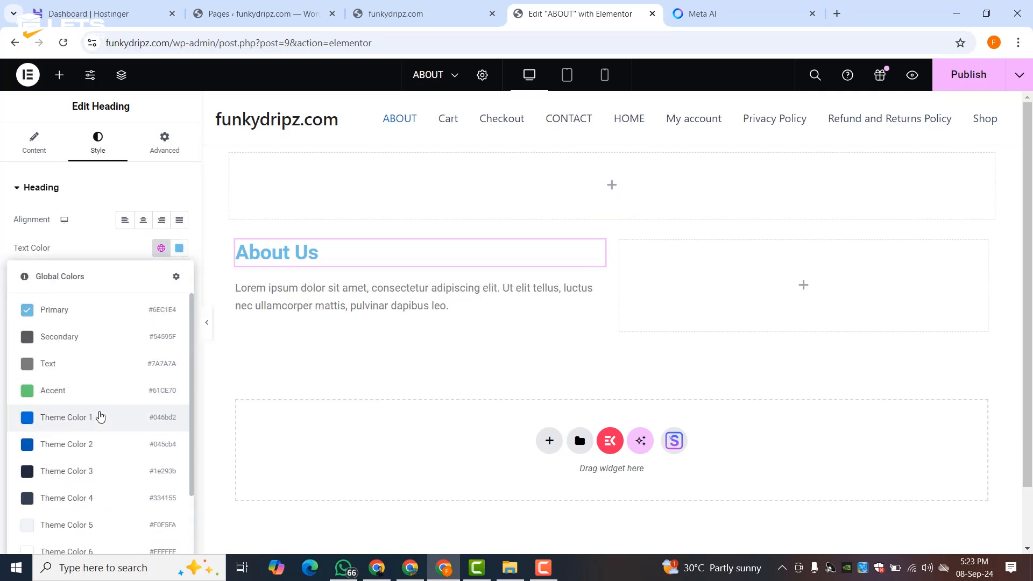
pyautogui.click(77, 248)
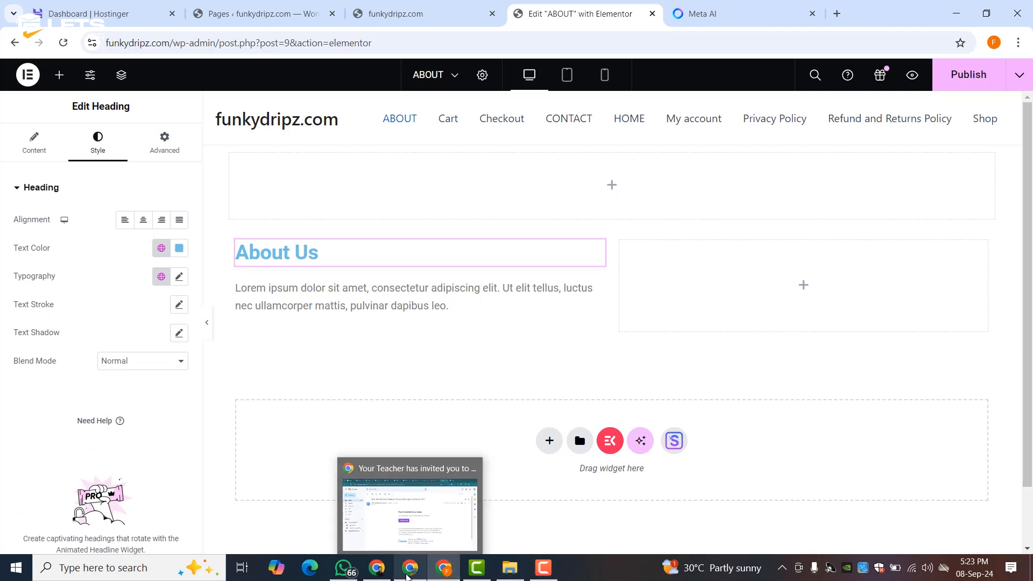
# - In the Canva cosmetics design, add a blank Page 5 with a subheading
pyautogui.click(408, 575)
pyautogui.click(417, 13)
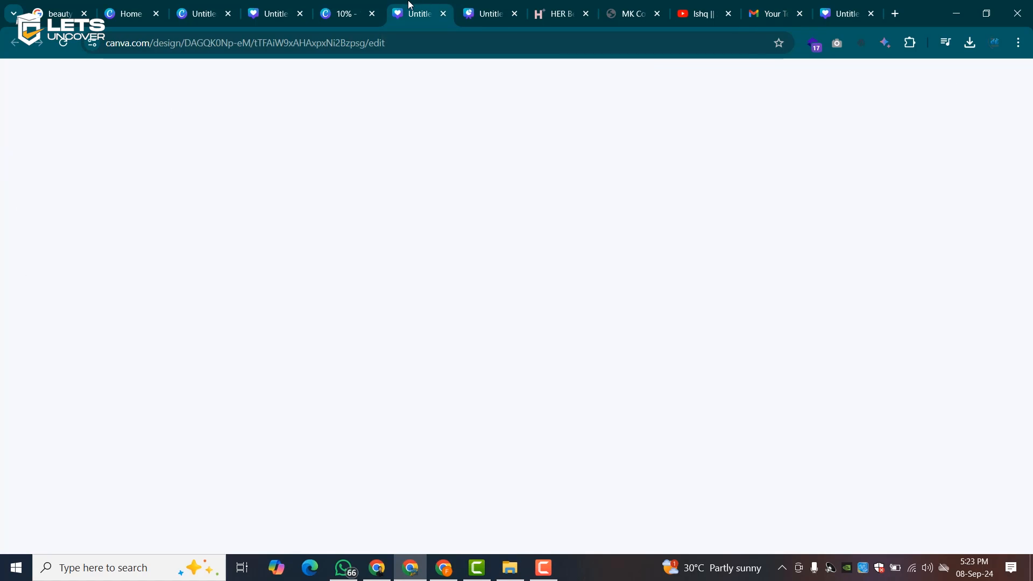
pyautogui.click(368, 4)
pyautogui.click(277, 13)
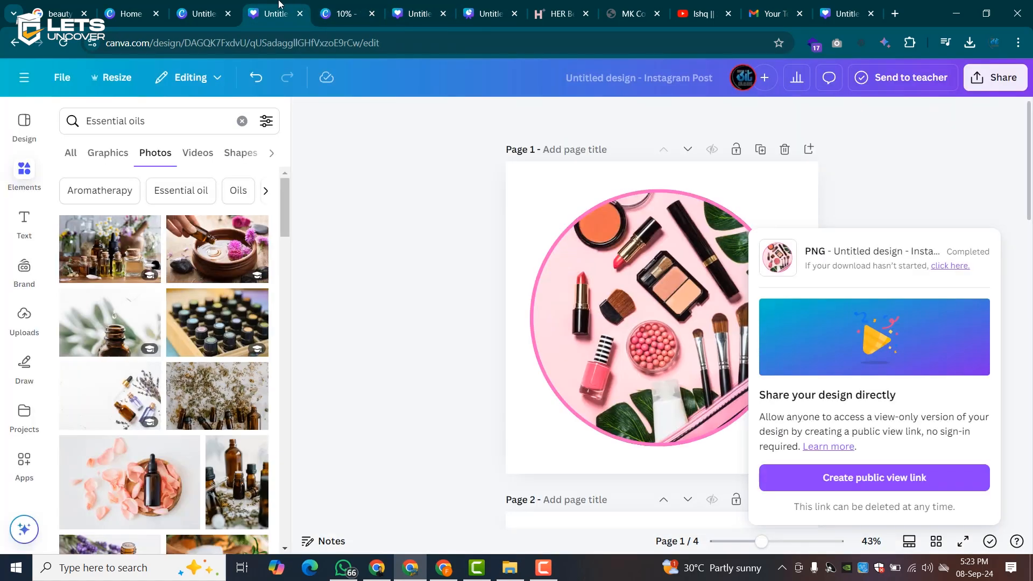
pyautogui.scroll(-15, 562, 294)
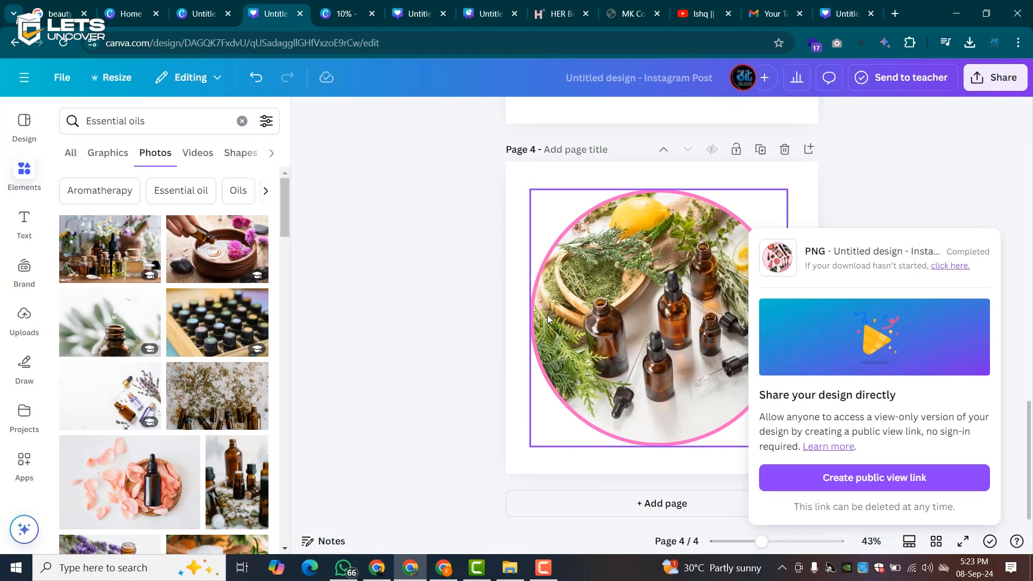
pyautogui.click(574, 510)
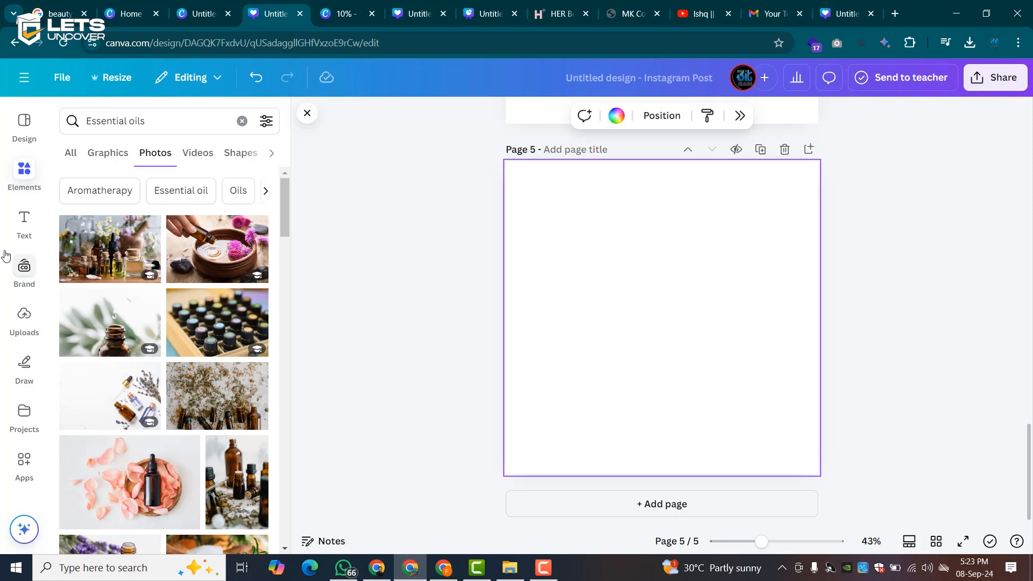
pyautogui.click(24, 217)
pyautogui.moveTo(99, 285); pyautogui.dragTo(627, 302)
# - Copy the circular oils image's pink border colour hex #FF66C4
pyautogui.scroll(5, 628, 283)
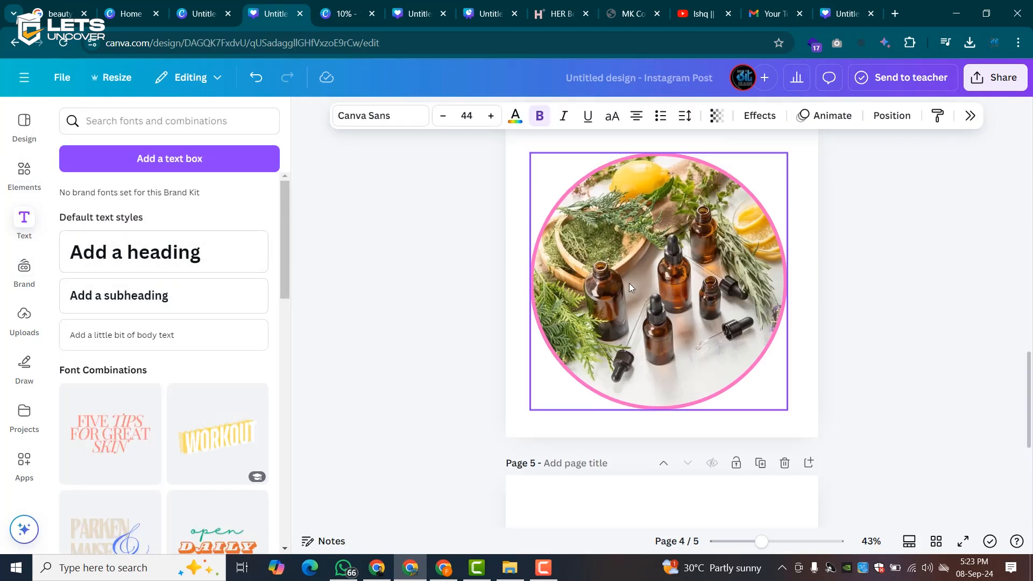
pyautogui.click(628, 283)
pyautogui.click(582, 116)
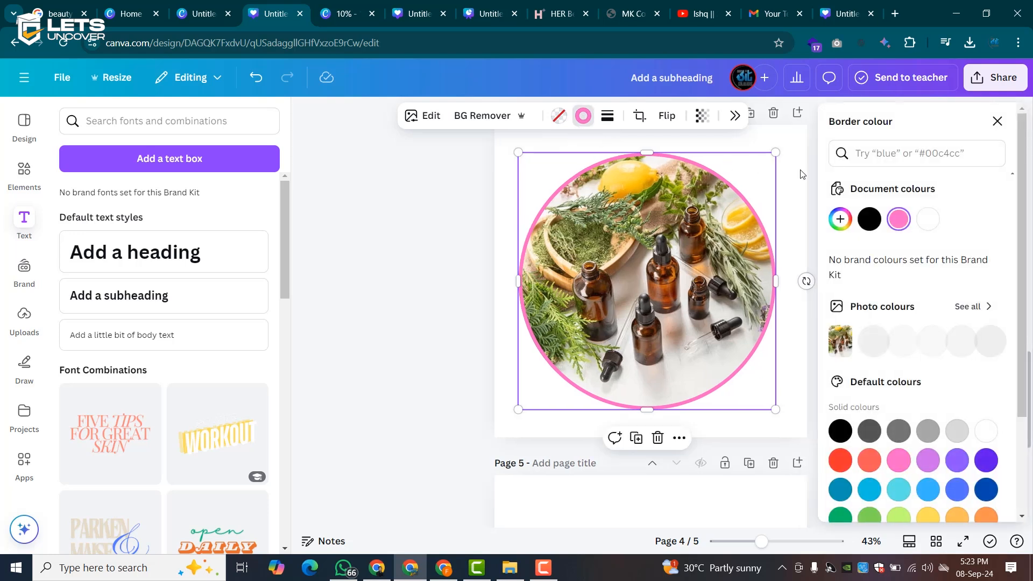
pyautogui.click(895, 221)
pyautogui.hotkey('ctrl', 'c')
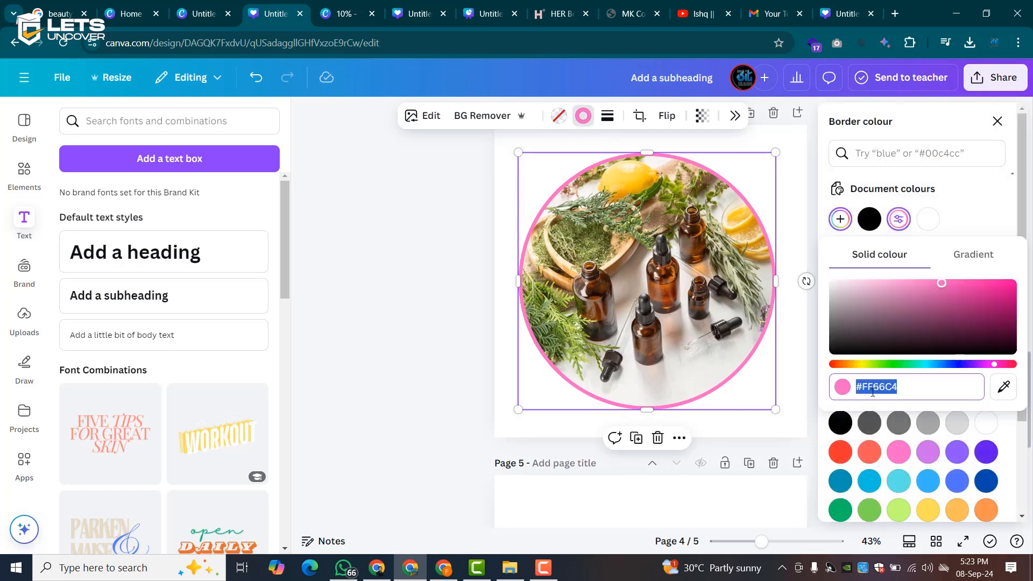
pyautogui.rightClick(884, 380)
pyautogui.click(693, 106)
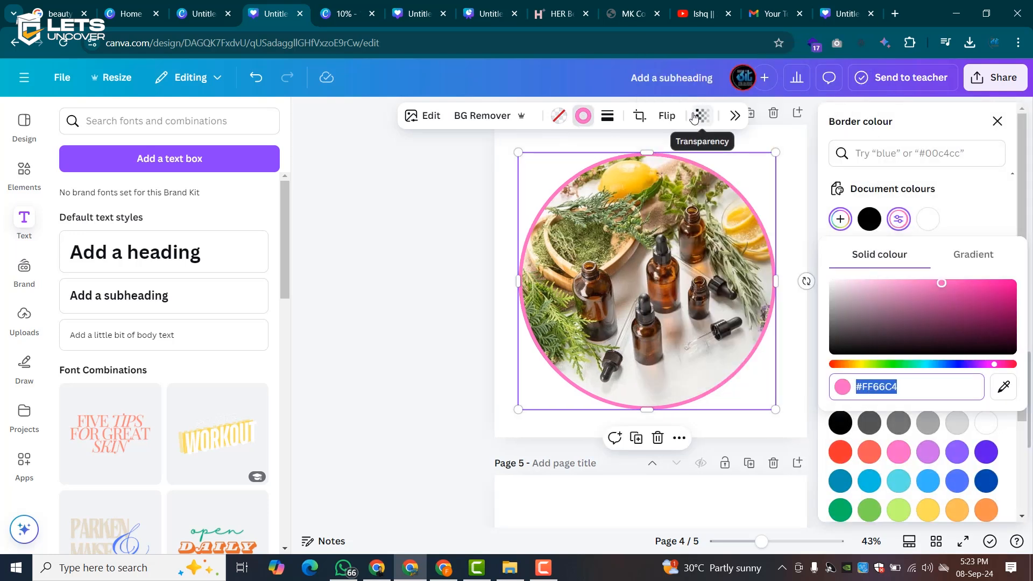
# - Delete the temporary subheading from Page 5 and return to the Elementor editor
pyautogui.scroll(-3, 660, 258)
pyautogui.scroll(-4, 660, 258)
pyautogui.doubleClick(677, 316)
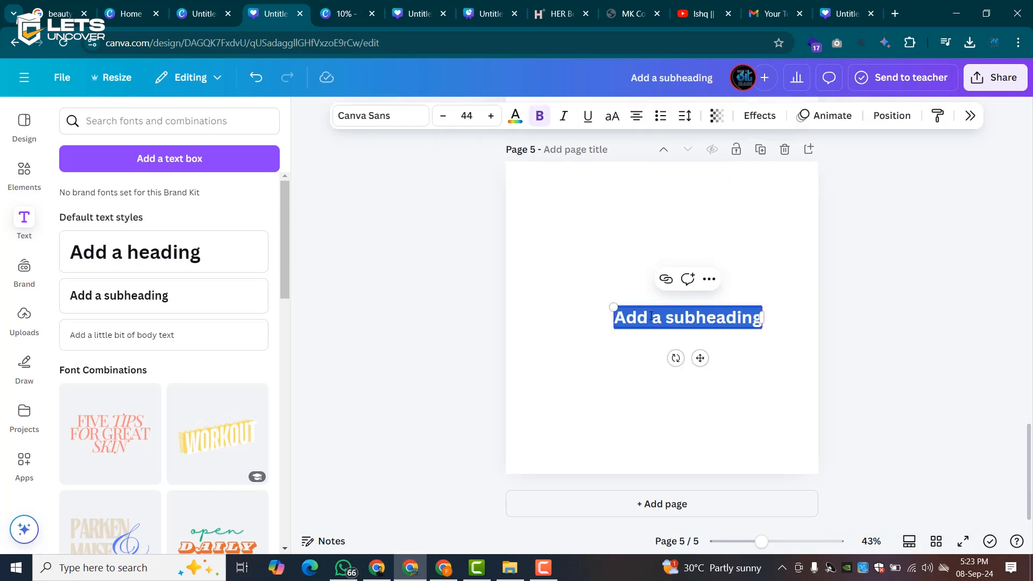
pyautogui.rightClick(651, 318)
pyautogui.click(602, 272)
pyautogui.click(653, 322)
pyautogui.click(699, 279)
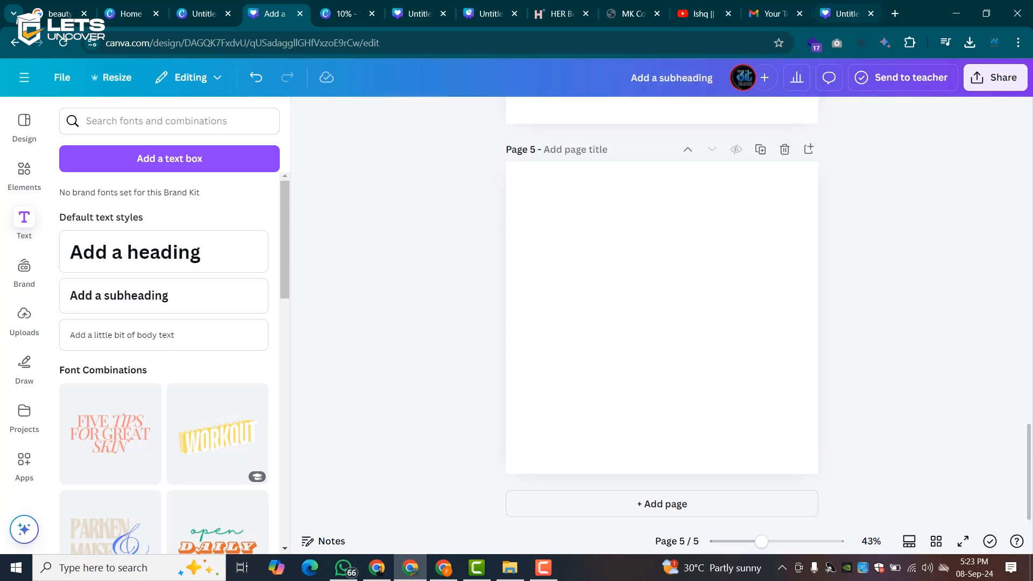
pyautogui.click(444, 567)
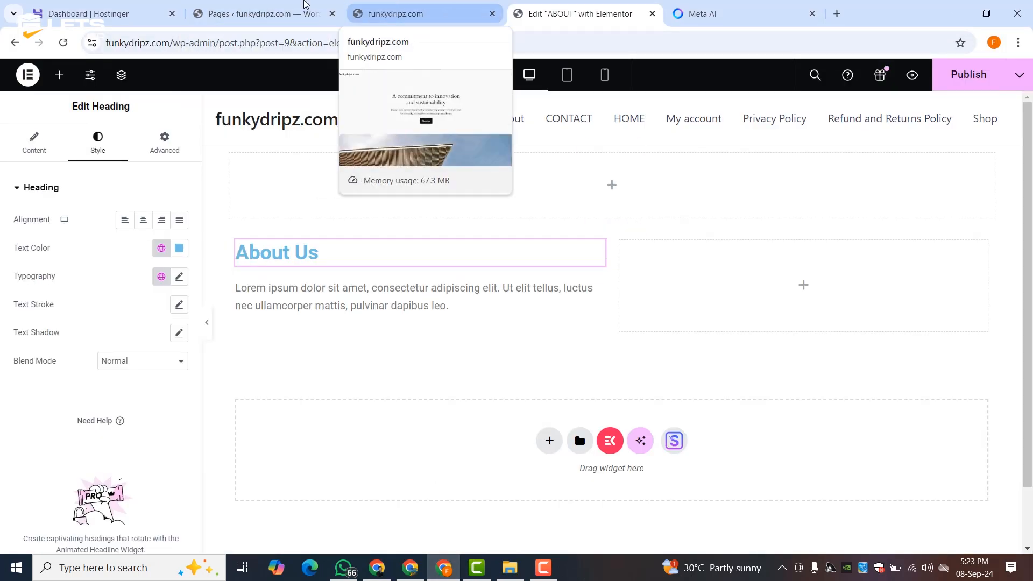
# - Open the Astra Customizer in a new tab and go to Global > Colors
pyautogui.click(405, 4)
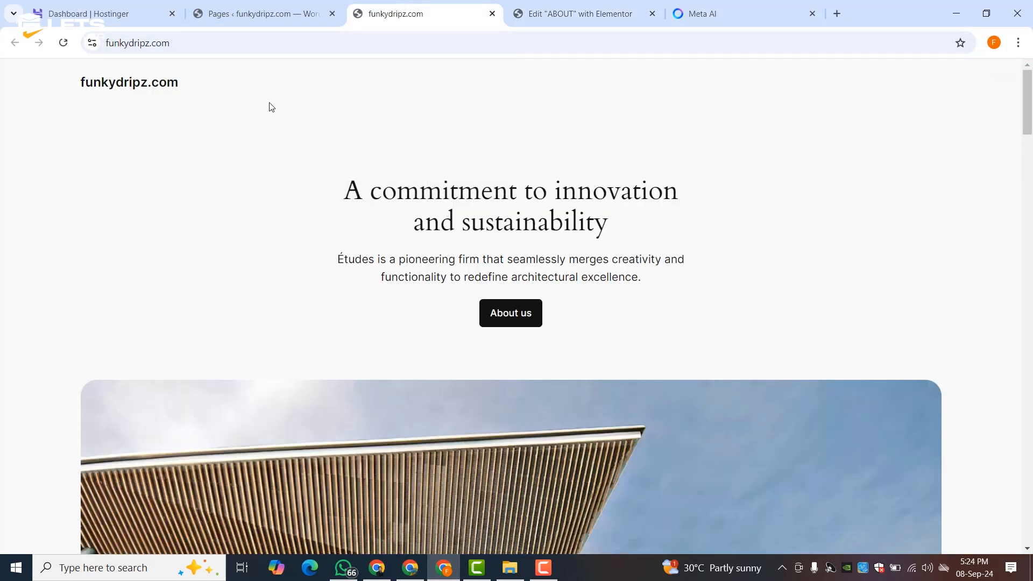
pyautogui.click(312, 4)
pyautogui.scroll(-3, 38, 358)
pyautogui.moveTo(21, 390)
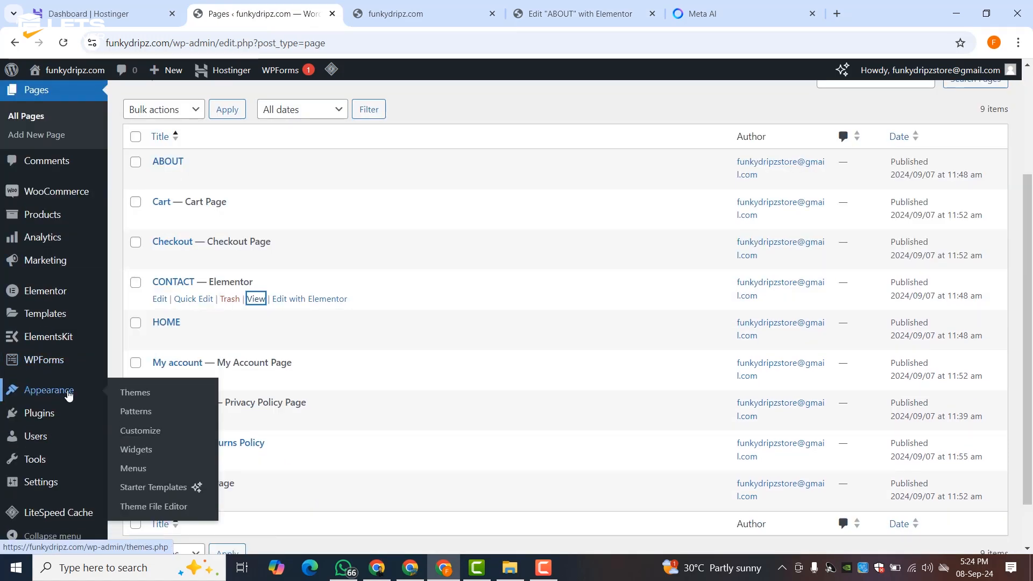
pyautogui.middleClick(140, 430)
pyautogui.click(377, 13)
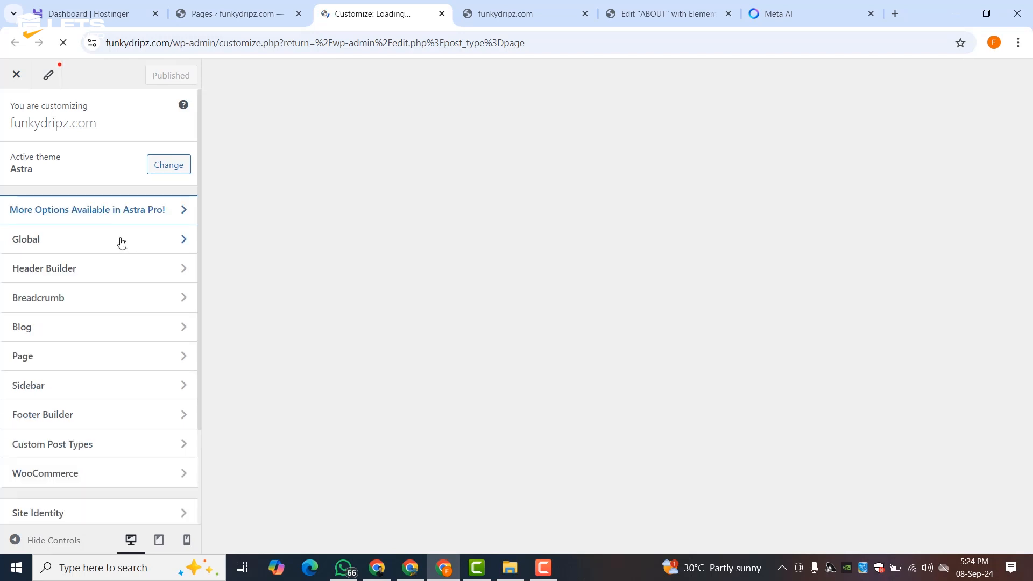
pyautogui.click(31, 242)
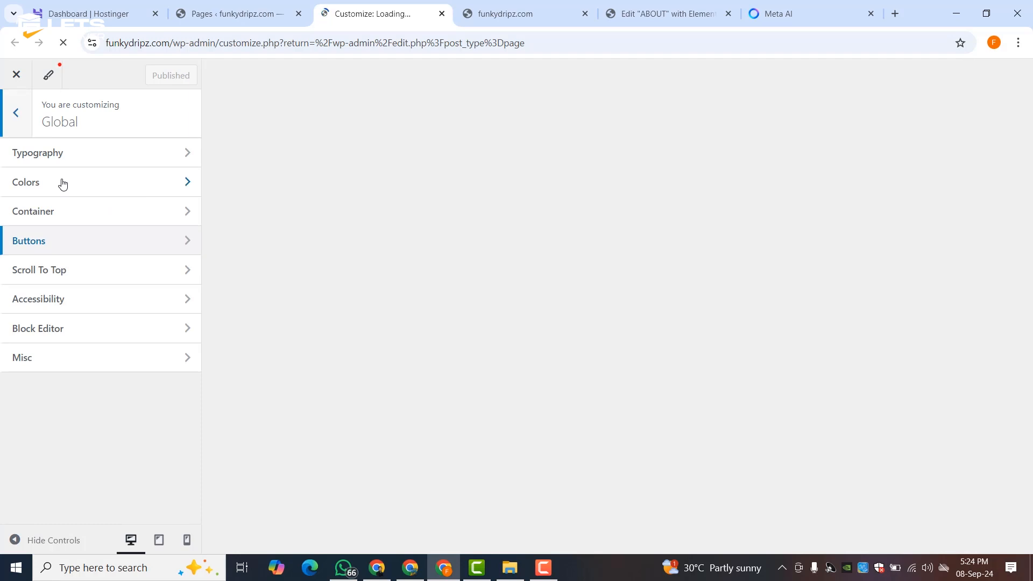
pyautogui.click(62, 184)
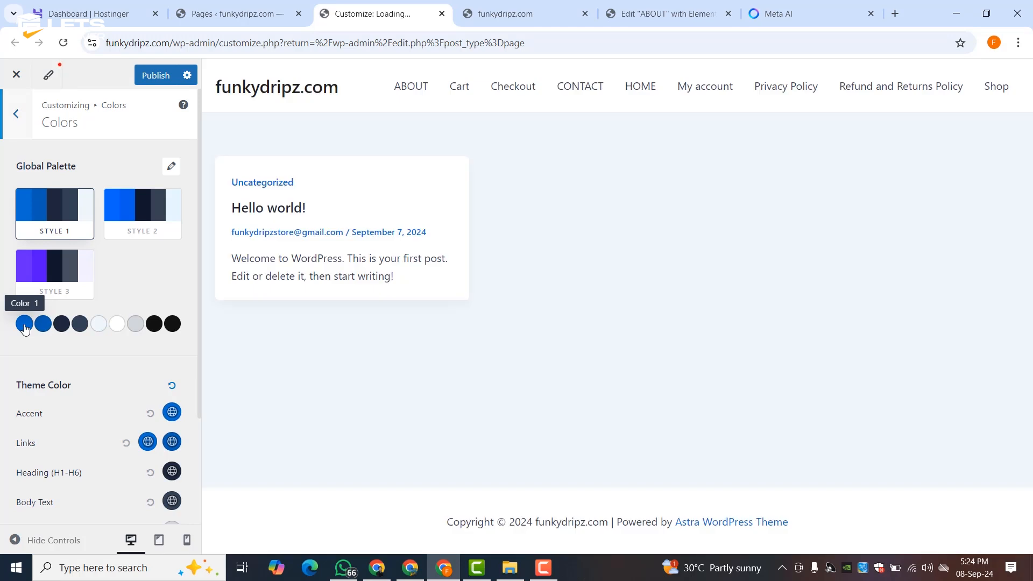
# - Set palette Color 1 to pink FF66C4
pyautogui.click(24, 324)
pyautogui.scroll(-3, 134, 387)
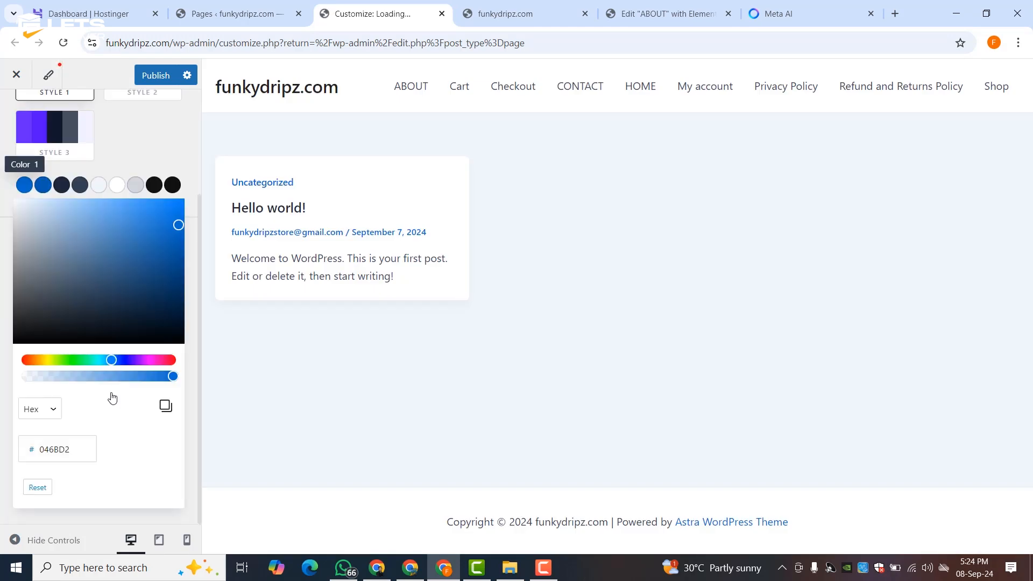
pyautogui.doubleClick(68, 451)
pyautogui.rightClick(67, 451)
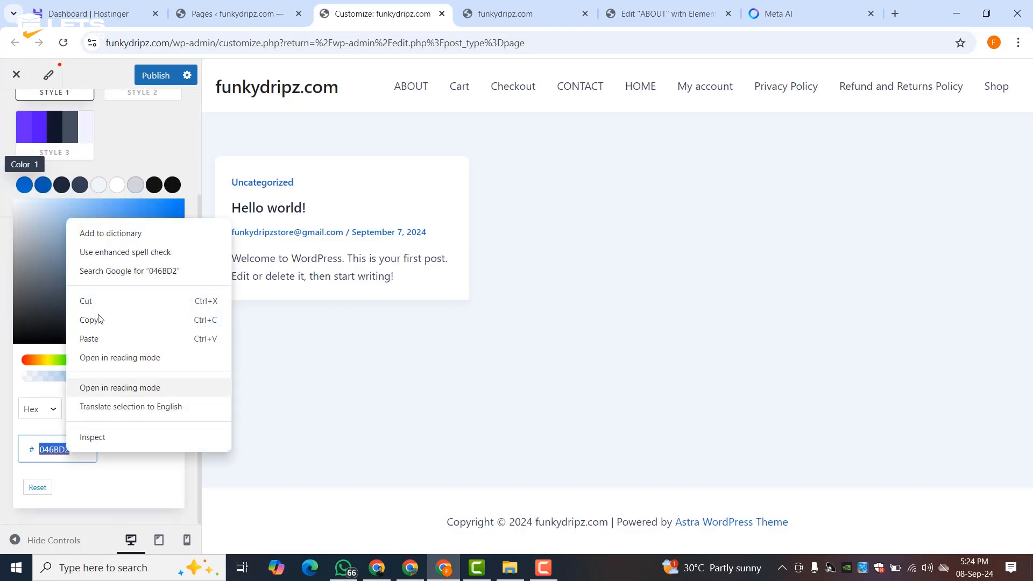
pyautogui.click(89, 339)
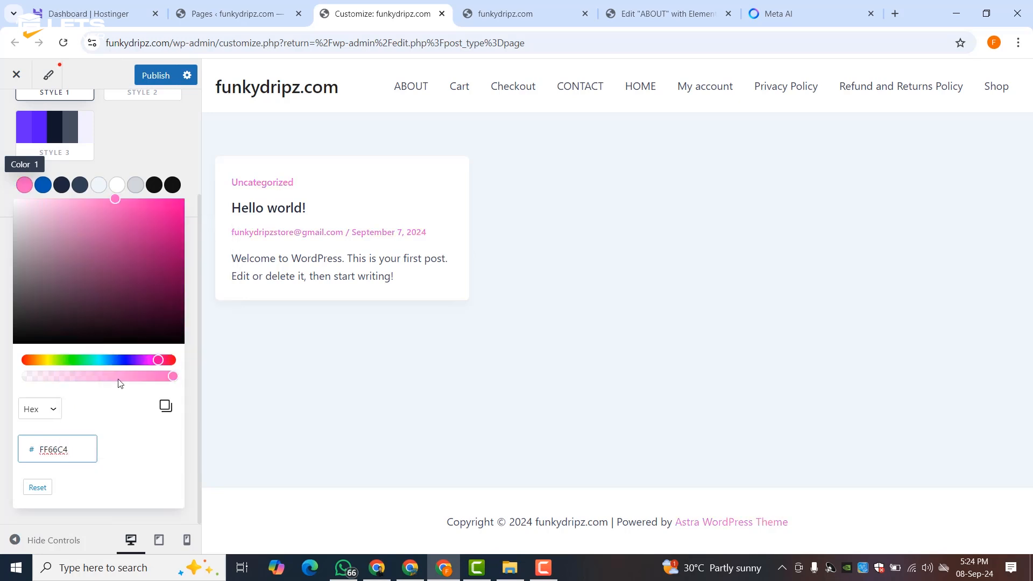
pyautogui.click(126, 405)
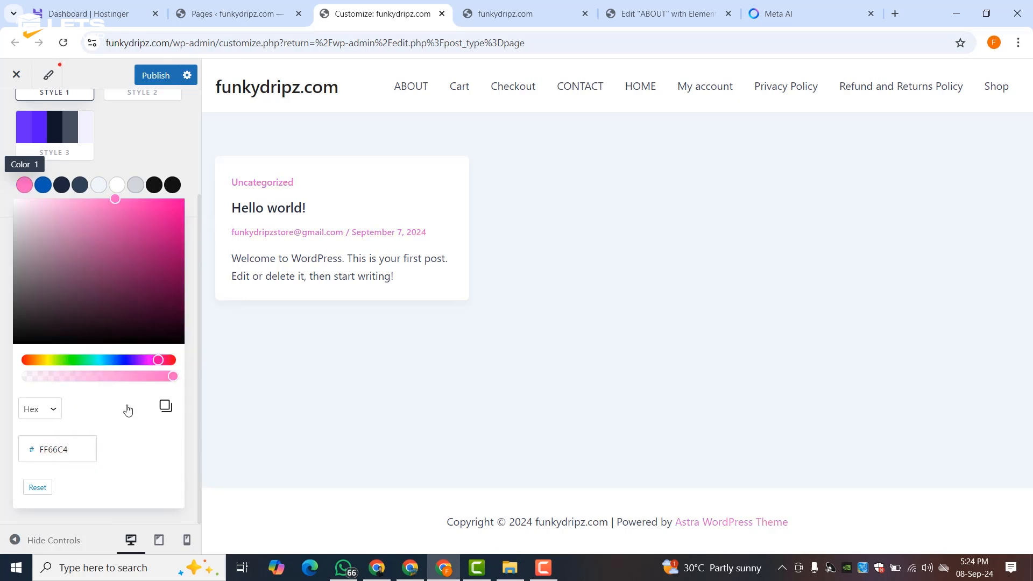
# - Set palette Color 2 to the pink, then deepen it to FB13A2
pyautogui.click(44, 188)
pyautogui.doubleClick(58, 447)
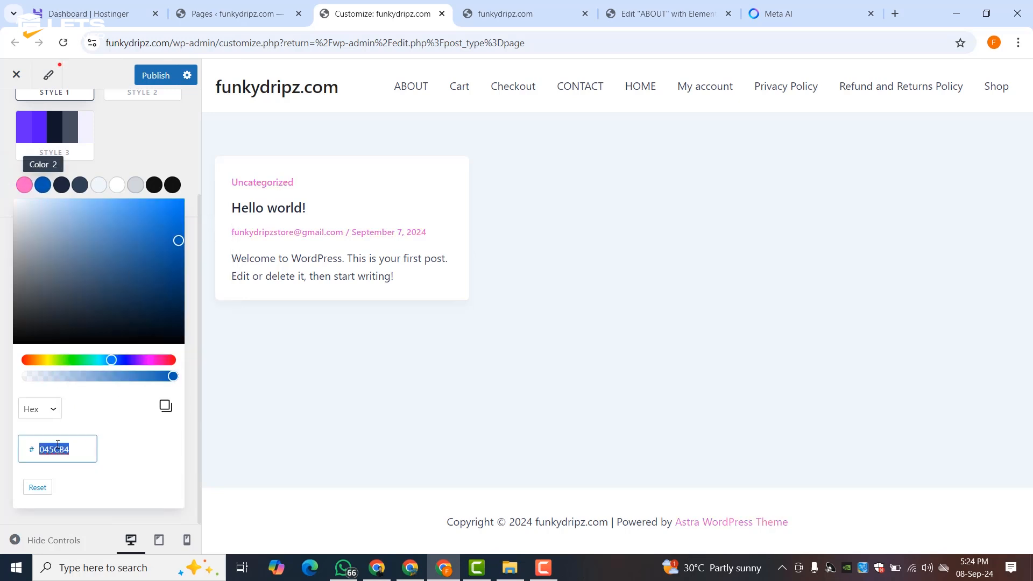
pyautogui.rightClick(58, 448)
pyautogui.click(79, 331)
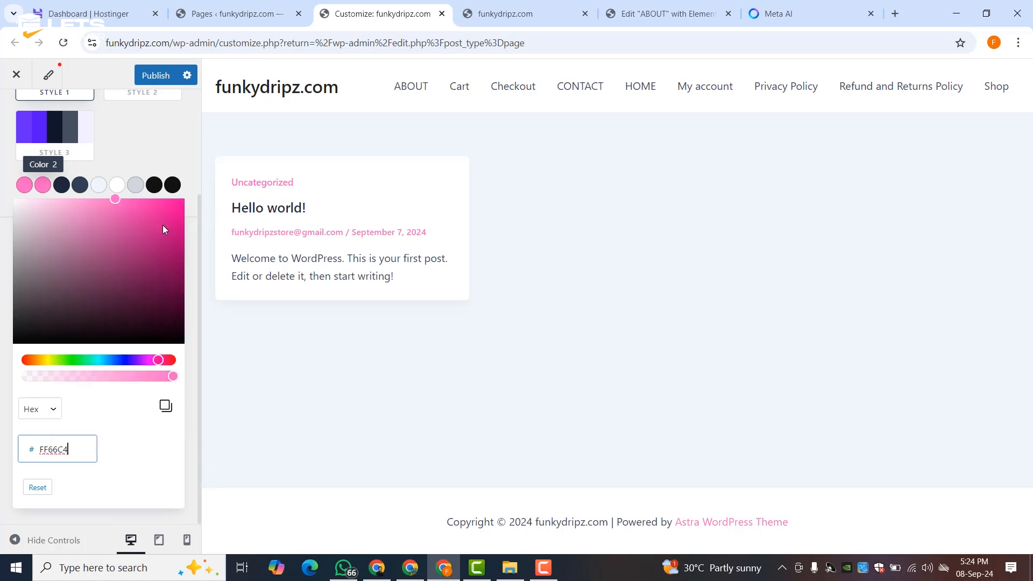
pyautogui.moveTo(148, 202); pyautogui.dragTo(169, 202)
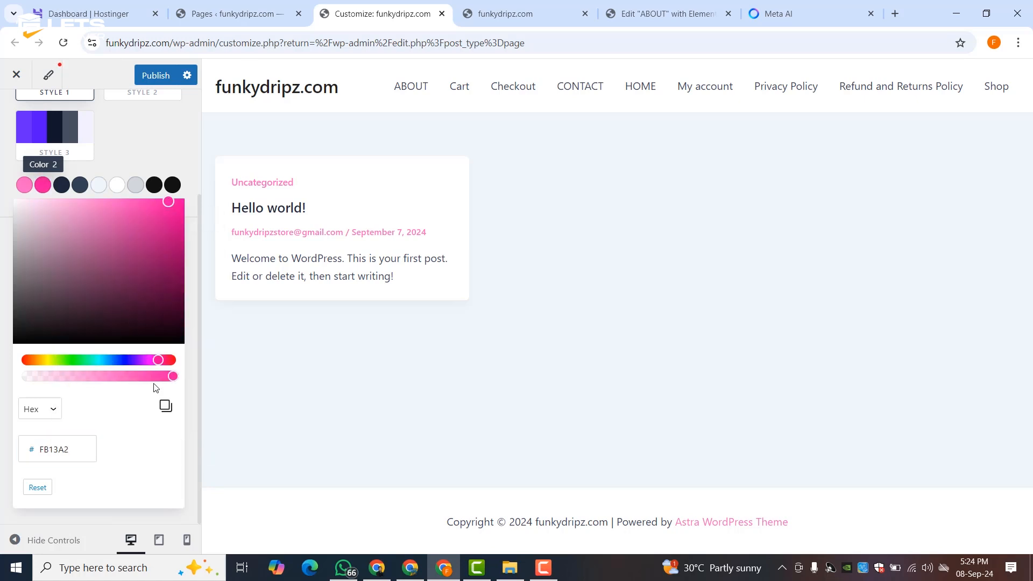
pyautogui.click(127, 133)
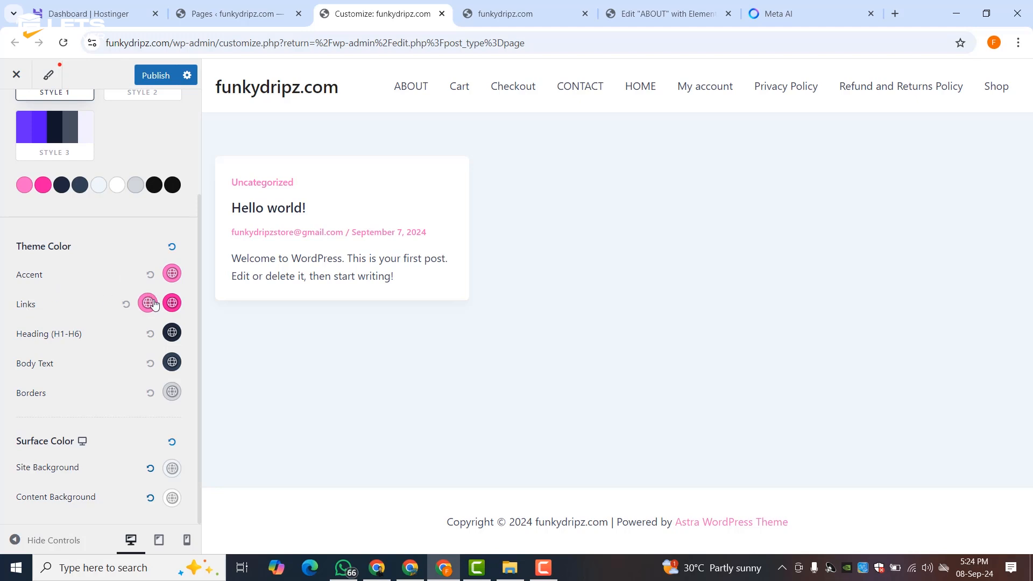
# - Make headings use the pink palette colour, publish the Customizer, and publish the ABOUT page
pyautogui.click(173, 333)
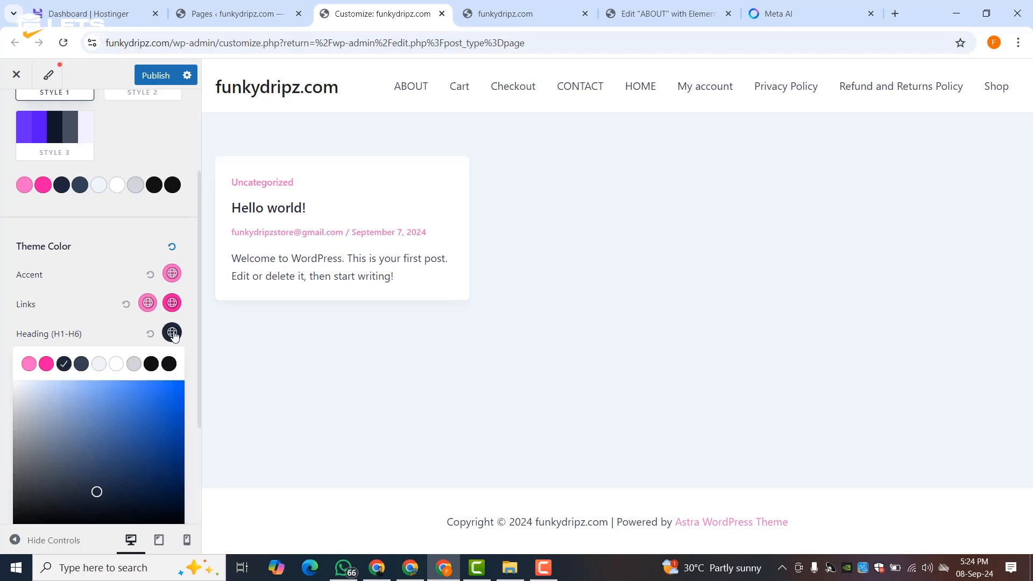
pyautogui.click(47, 364)
pyautogui.click(75, 286)
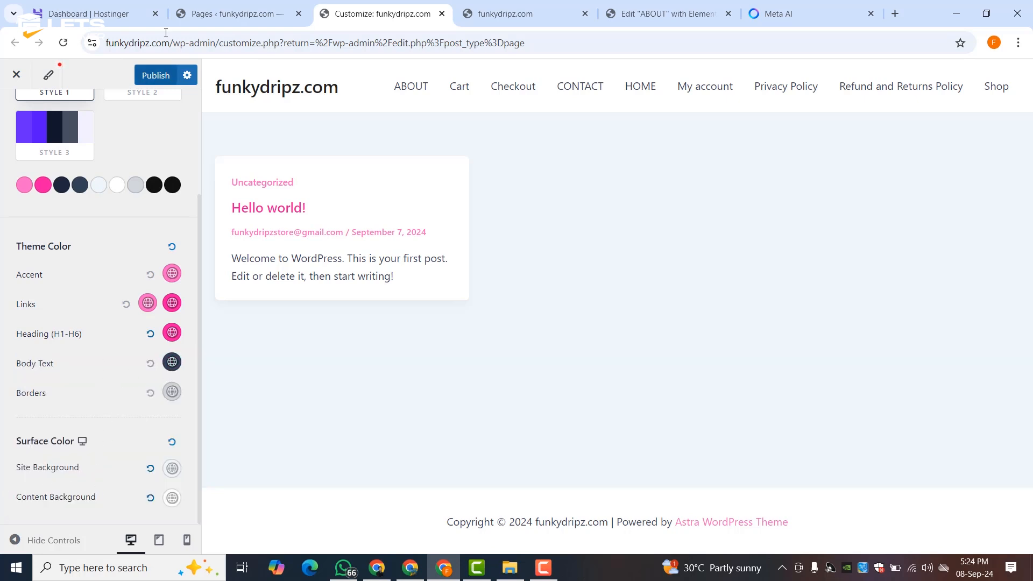
pyautogui.scroll(3, 59, 185)
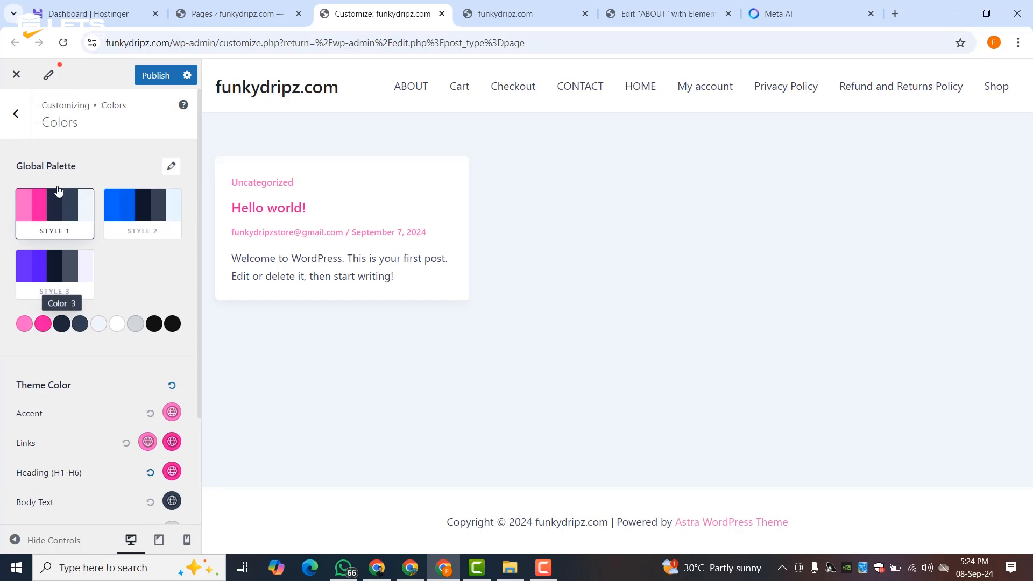
pyautogui.click(151, 81)
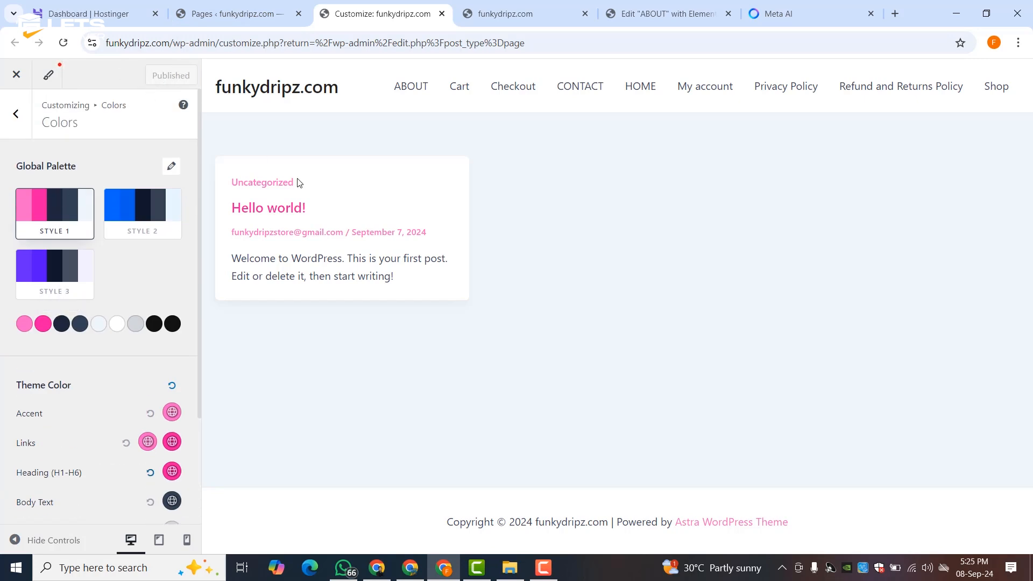
pyautogui.hotkey('ctrl', 'Tab')
pyautogui.hotkey('ctrl', 'Tab')
pyautogui.click(964, 72)
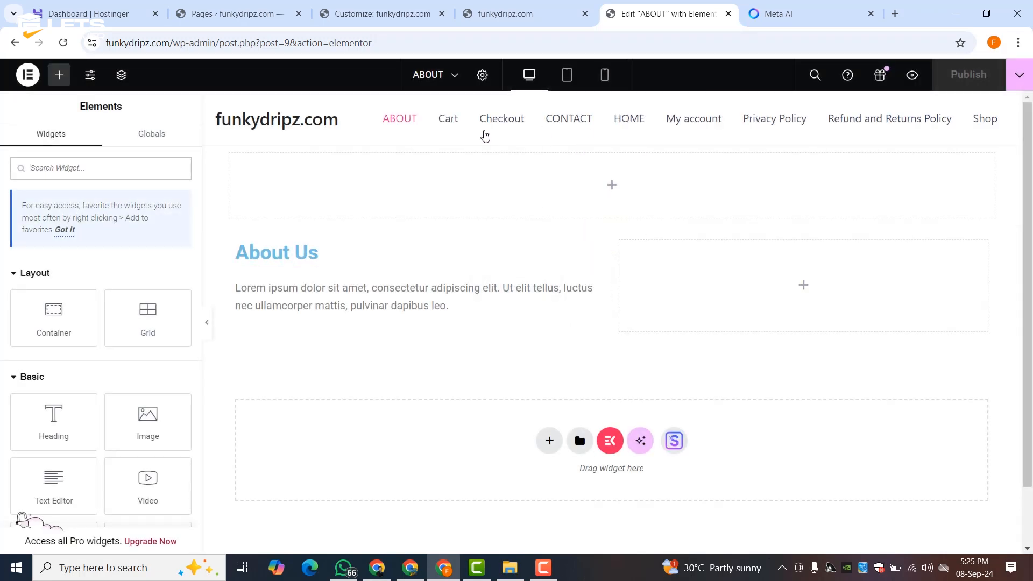
# - Set the About Us heading's text colour to global Theme Color 2 (#fb13a2)
pyautogui.click(312, 255)
pyautogui.press('Return')
pyautogui.click(99, 147)
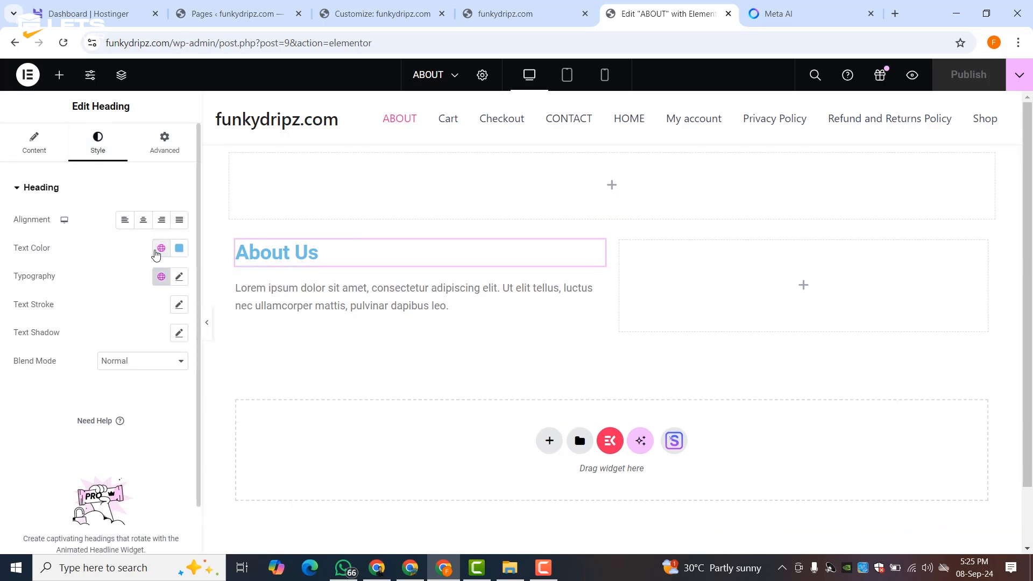
pyautogui.click(156, 252)
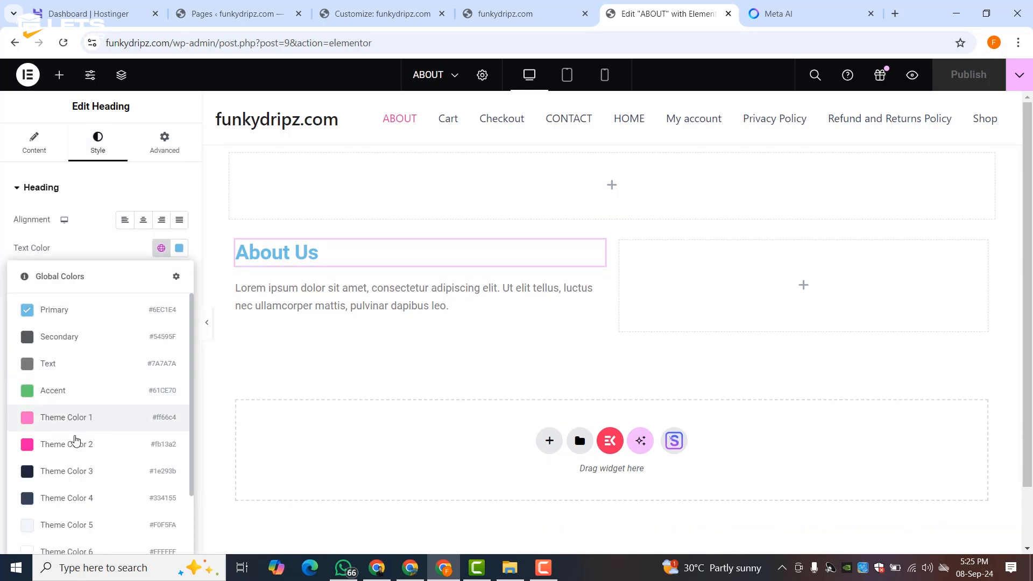
pyautogui.click(74, 446)
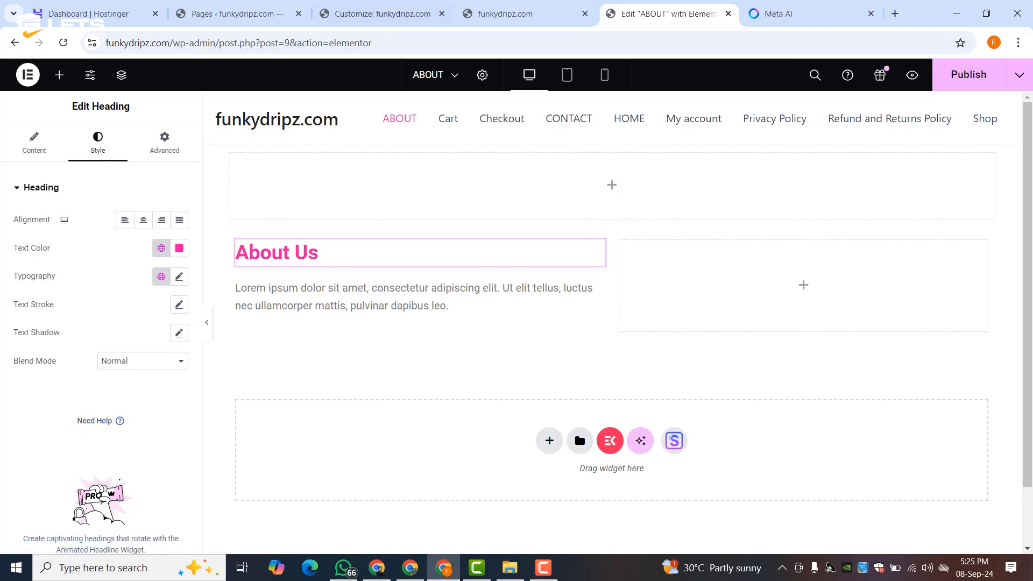
# - Copy the Welcome paragraph from Meta AI and select the Lorem ipsum text block
pyautogui.click(796, 13)
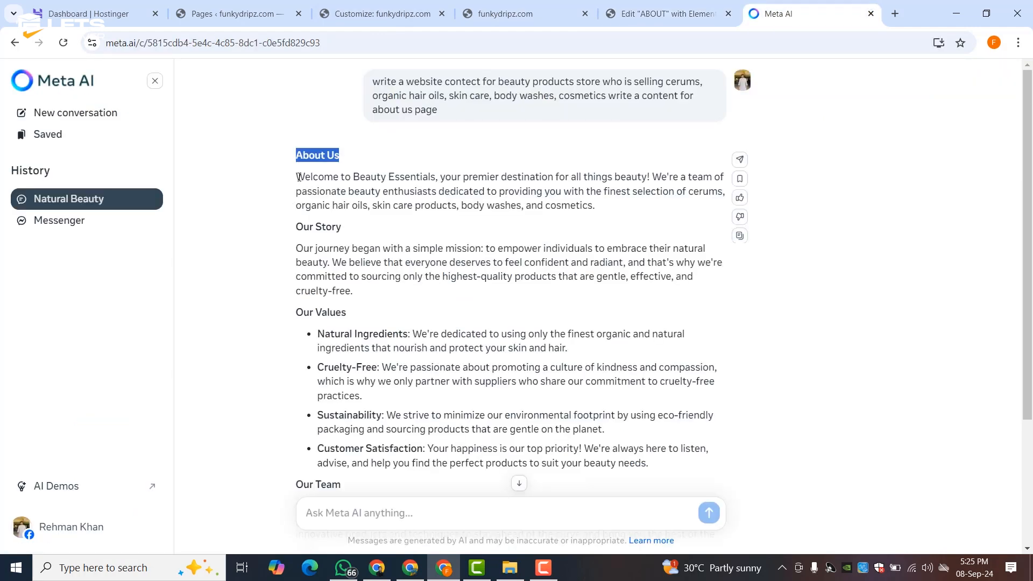
pyautogui.tripleClick(409, 191)
pyautogui.rightClick(421, 197)
pyautogui.click(452, 212)
pyautogui.click(620, 6)
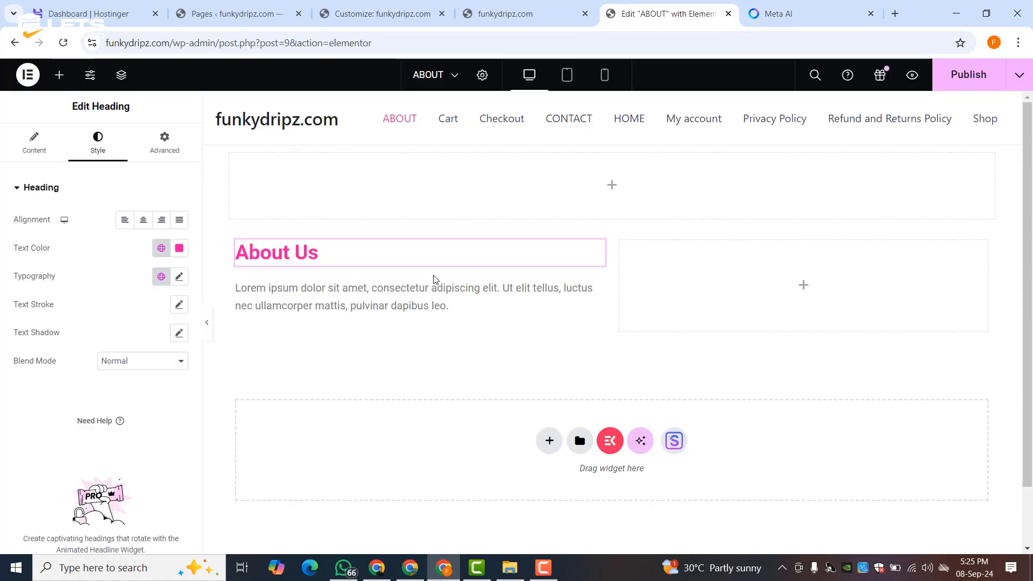
pyautogui.click(322, 301)
pyautogui.tripleClick(323, 303)
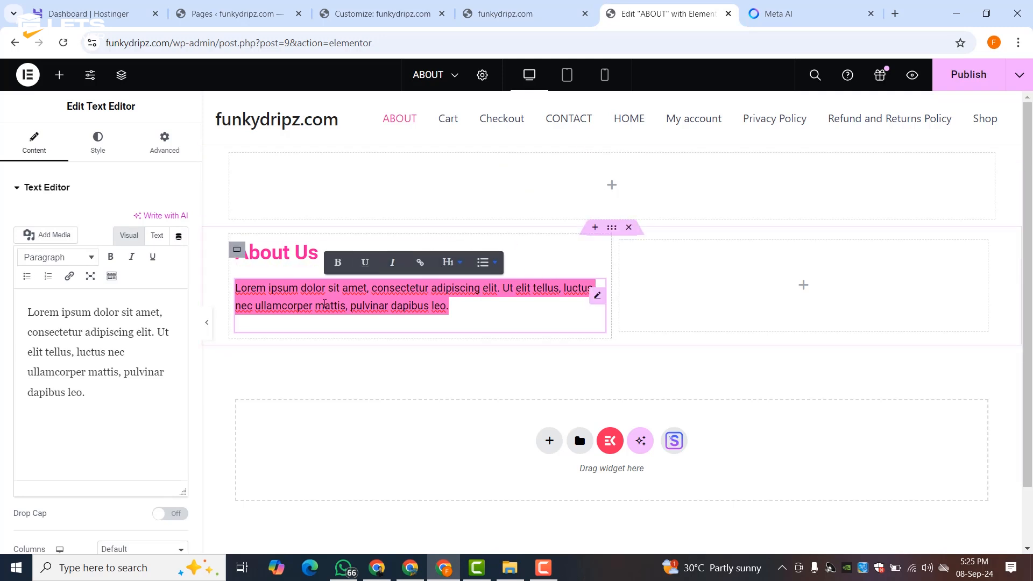
# - Replace the Lorem ipsum placeholder with Meta AI's 'Our journey began…' story paragraph
pyautogui.click(773, 16)
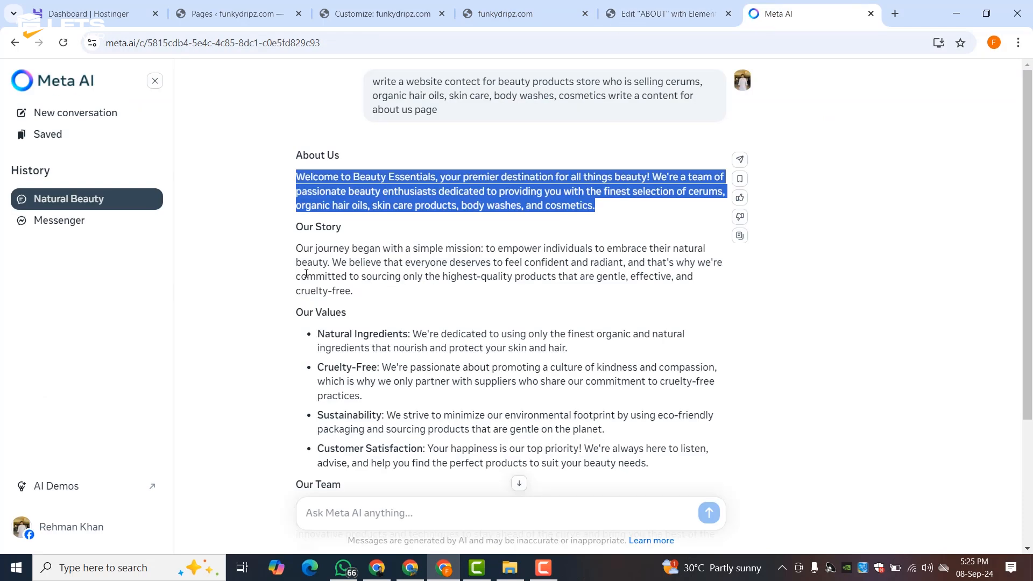
pyautogui.moveTo(300, 250); pyautogui.dragTo(355, 293)
pyautogui.rightClick(331, 274)
pyautogui.click(345, 283)
pyautogui.click(667, 13)
pyautogui.click(345, 317)
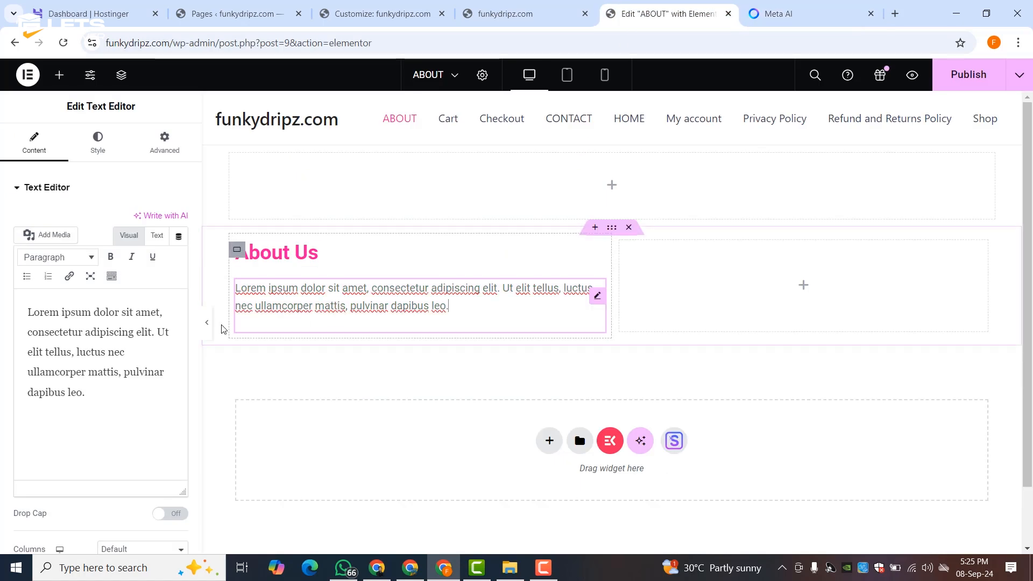
pyautogui.doubleClick(77, 371)
pyautogui.hotkey('ctrl', 'a')
pyautogui.rightClick(76, 363)
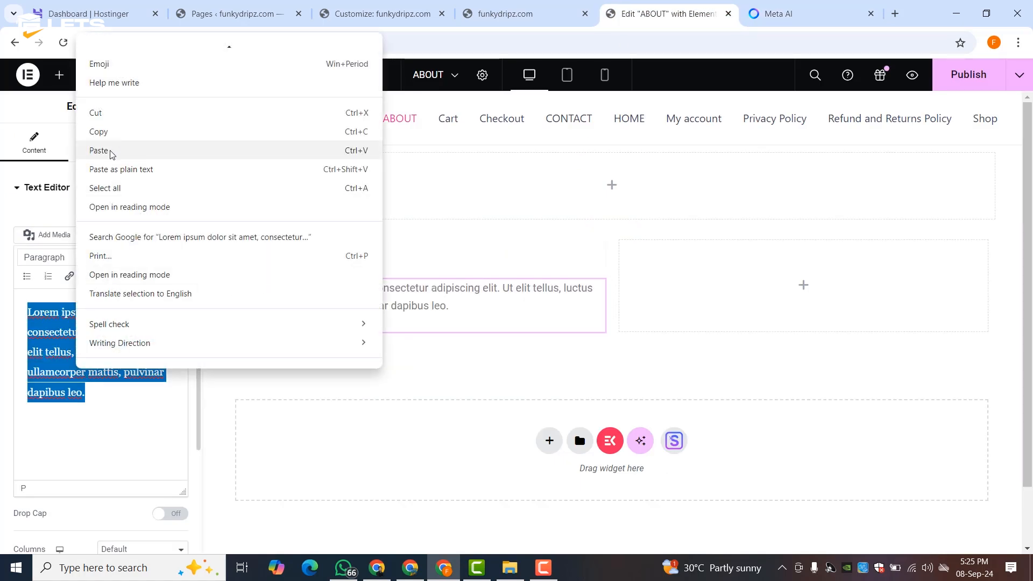
pyautogui.click(114, 152)
# - Change the heading title from 'About Us' to 'Our Story', copied from Meta AI
pyautogui.click(778, 14)
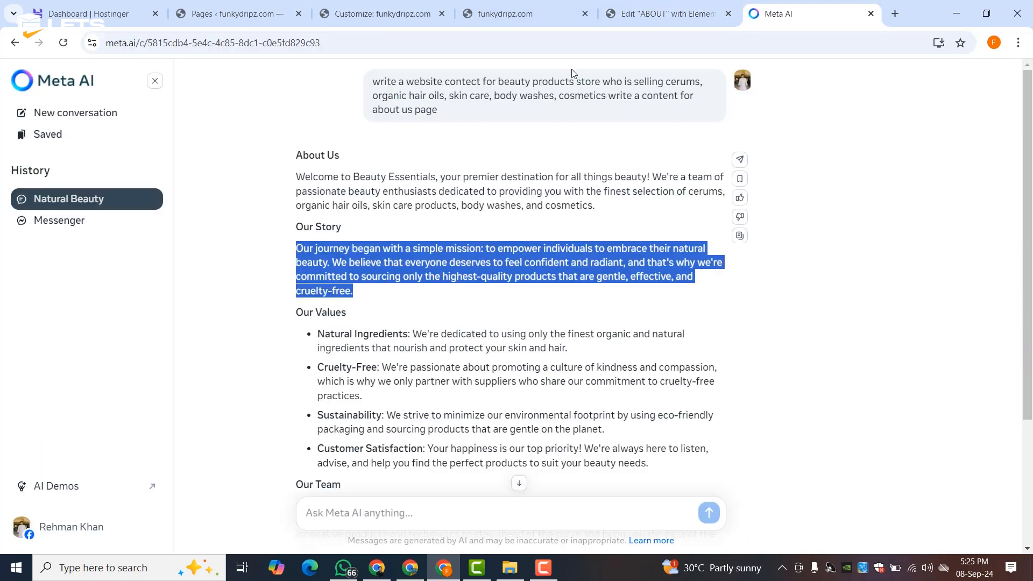
pyautogui.tripleClick(323, 226)
pyautogui.rightClick(325, 228)
pyautogui.click(345, 239)
pyautogui.click(620, 24)
pyautogui.click(294, 271)
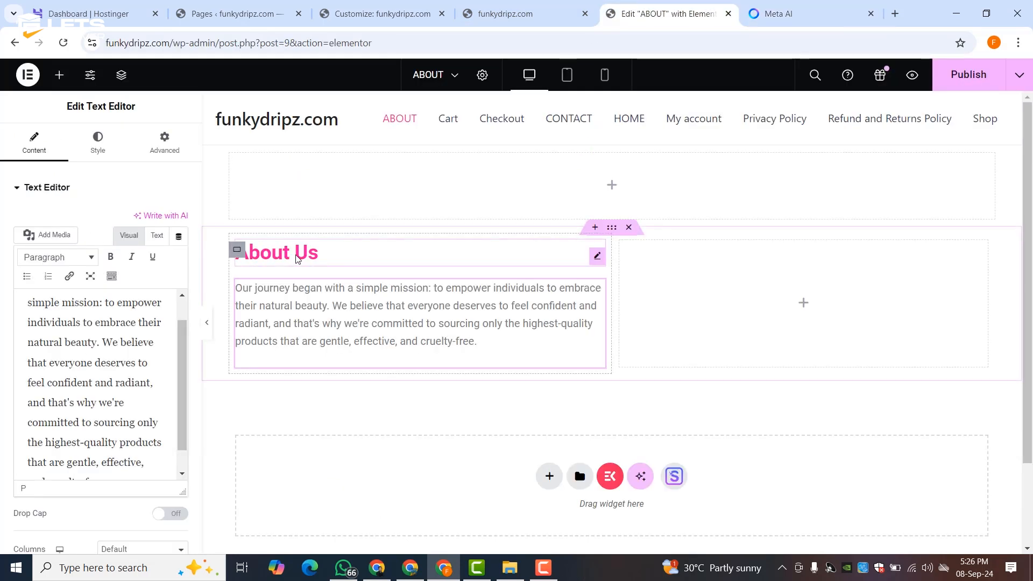
pyautogui.click(33, 143)
pyautogui.tripleClick(89, 253)
pyautogui.rightClick(89, 254)
pyautogui.click(111, 353)
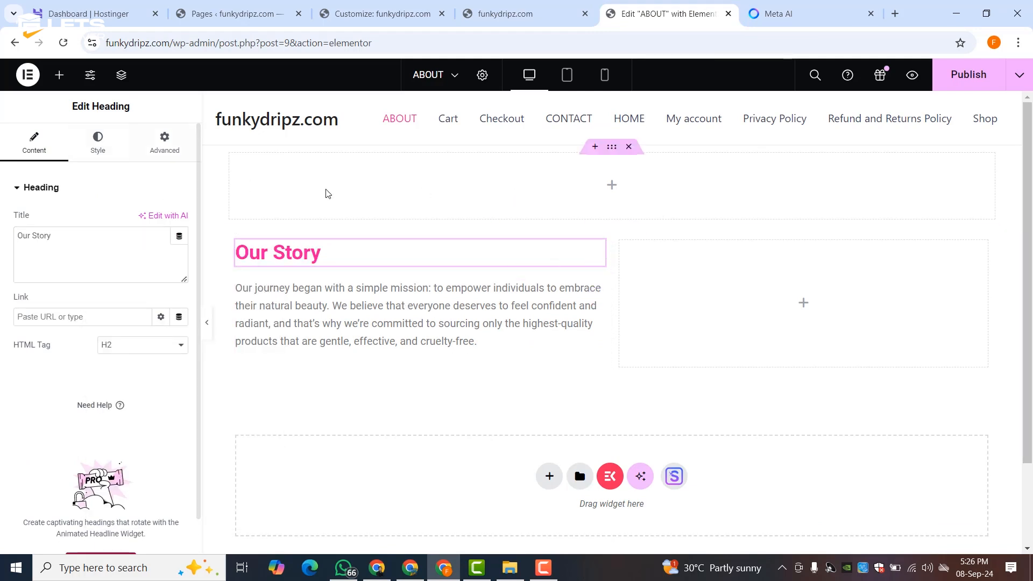
pyautogui.click(612, 186)
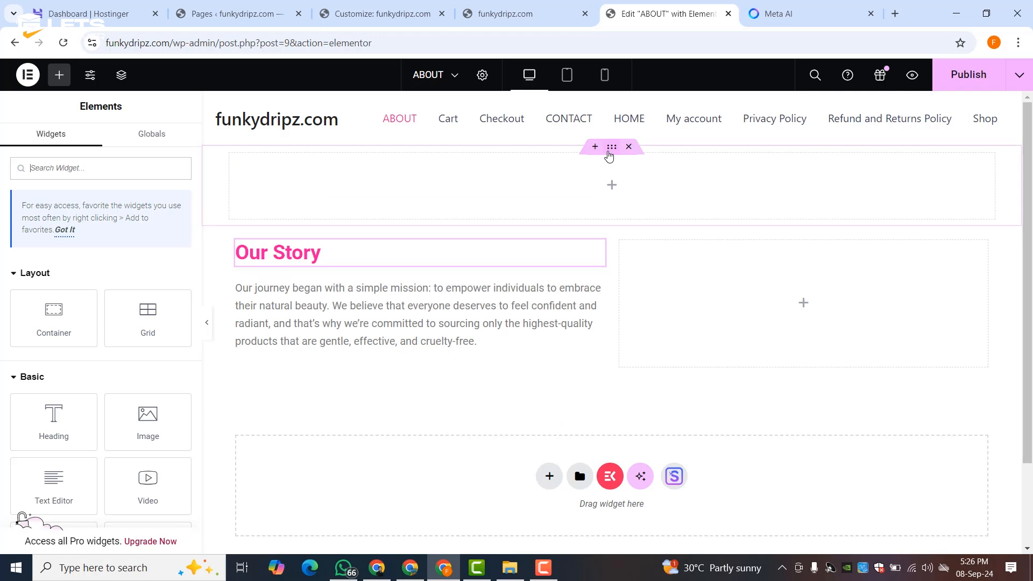
# - Give the empty top container a Classic background, leaving the image unchosen for now
pyautogui.click(612, 149)
pyautogui.click(96, 155)
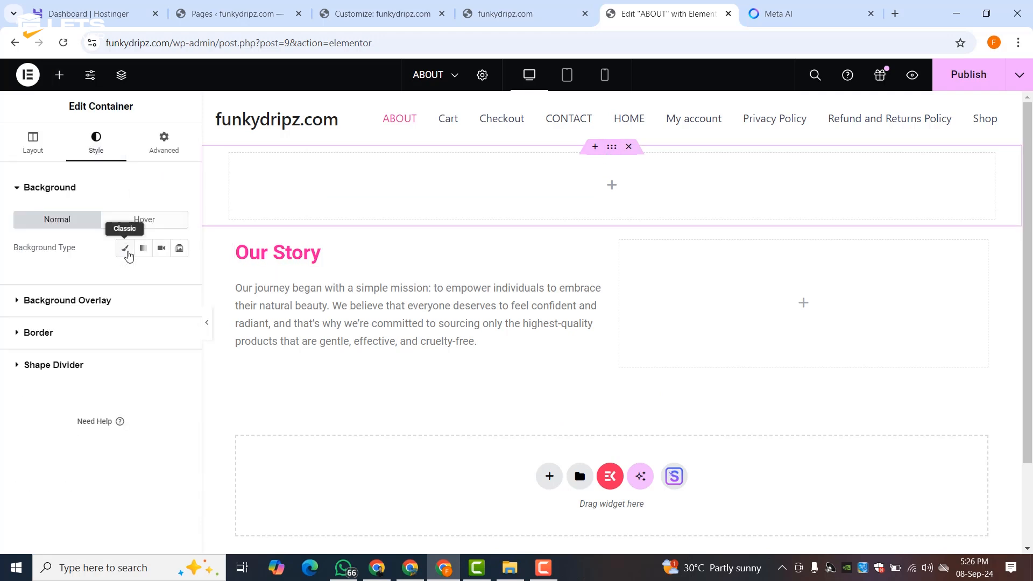
pyautogui.click(128, 254)
pyautogui.click(97, 345)
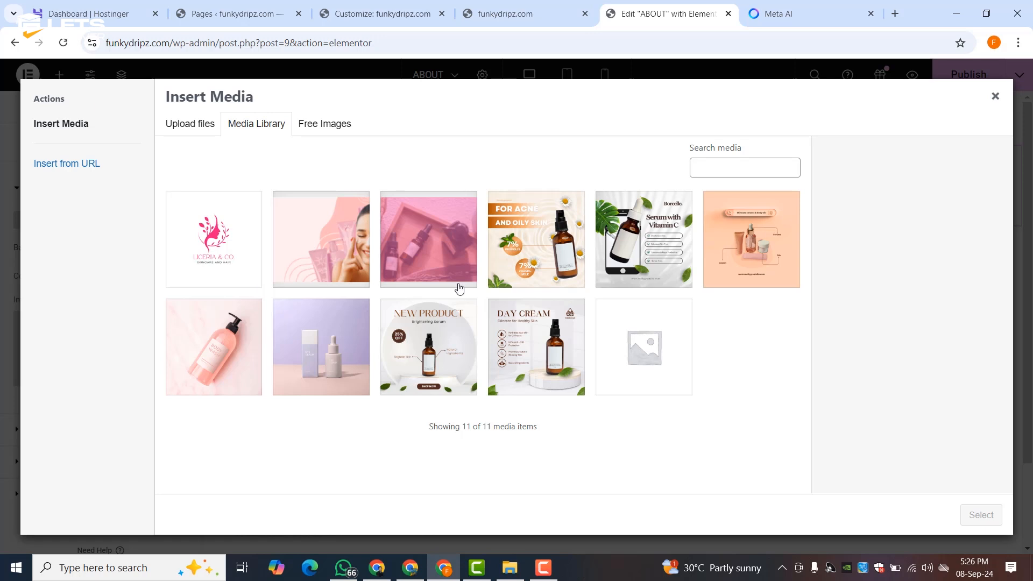
pyautogui.click(993, 95)
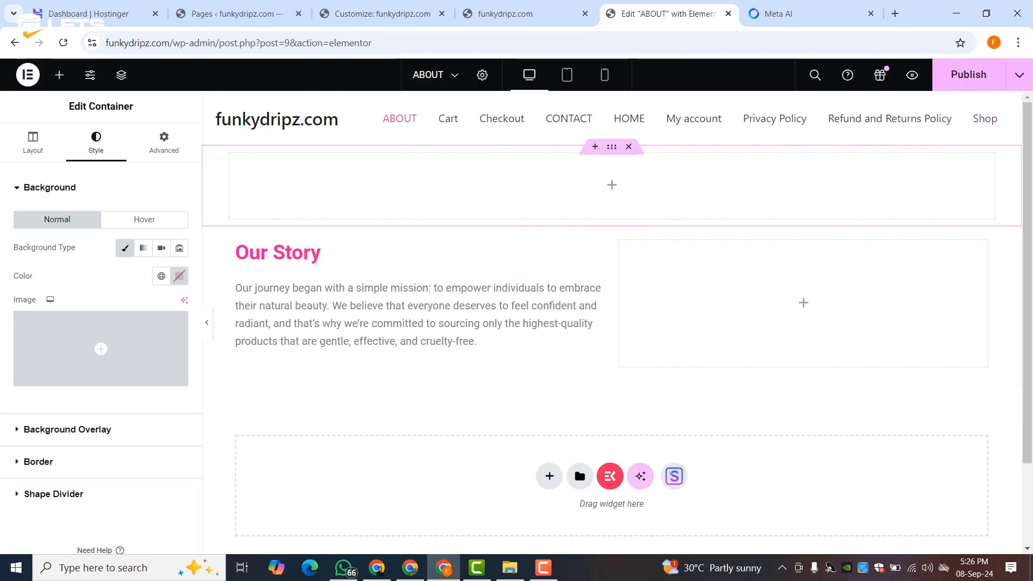
pyautogui.click(415, 571)
# - Download the Canva beauty products presentation as PNG images in a zip
pyautogui.click(353, 4)
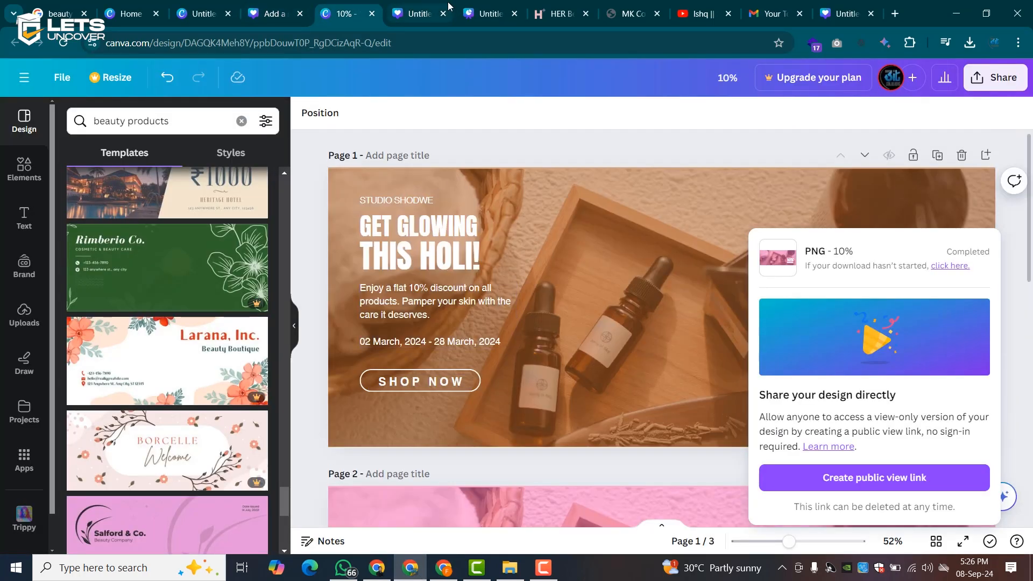
pyautogui.click(398, 6)
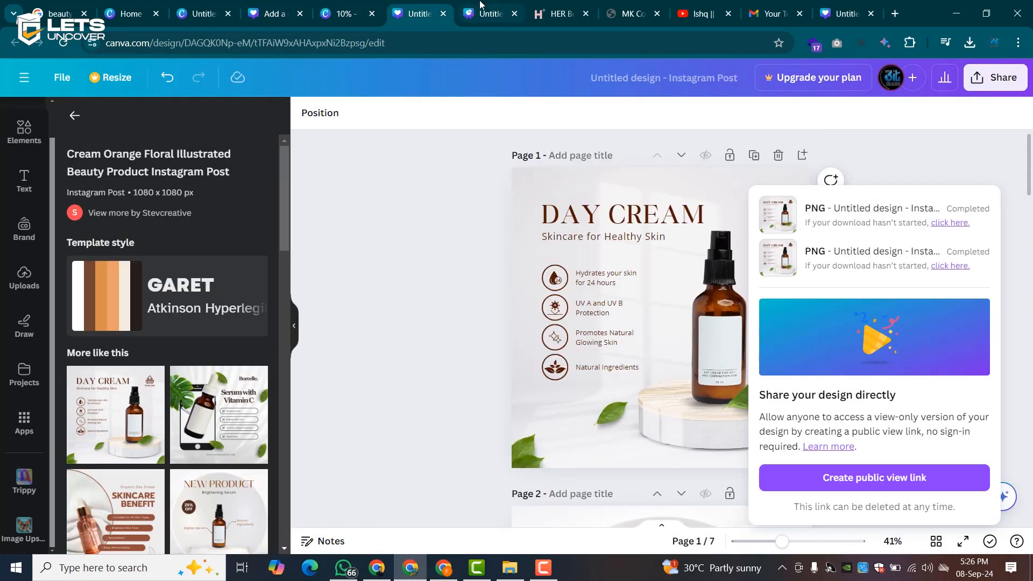
pyautogui.click(475, 6)
pyautogui.scroll(-3, 492, 338)
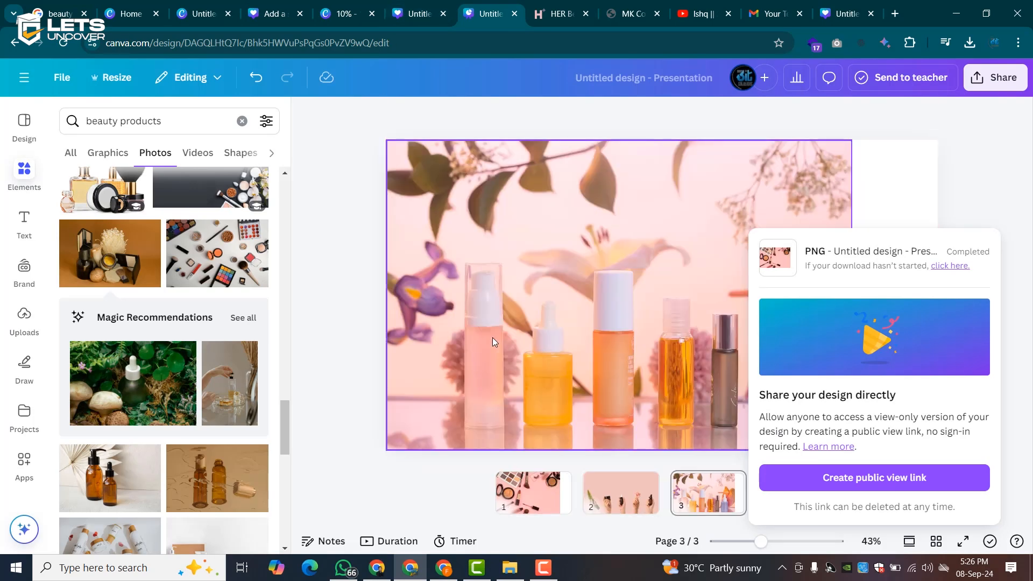
pyautogui.click(966, 85)
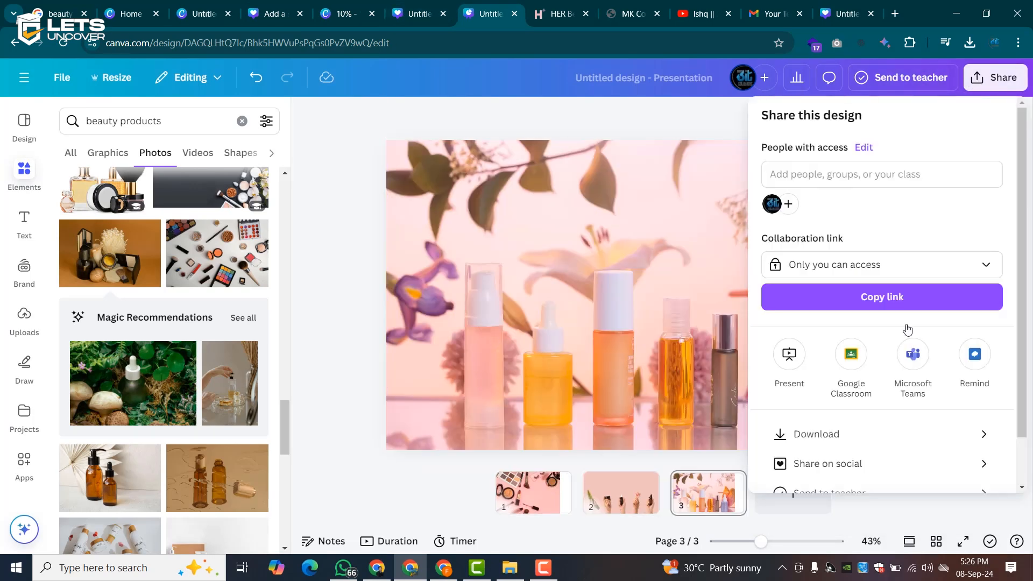
pyautogui.click(840, 440)
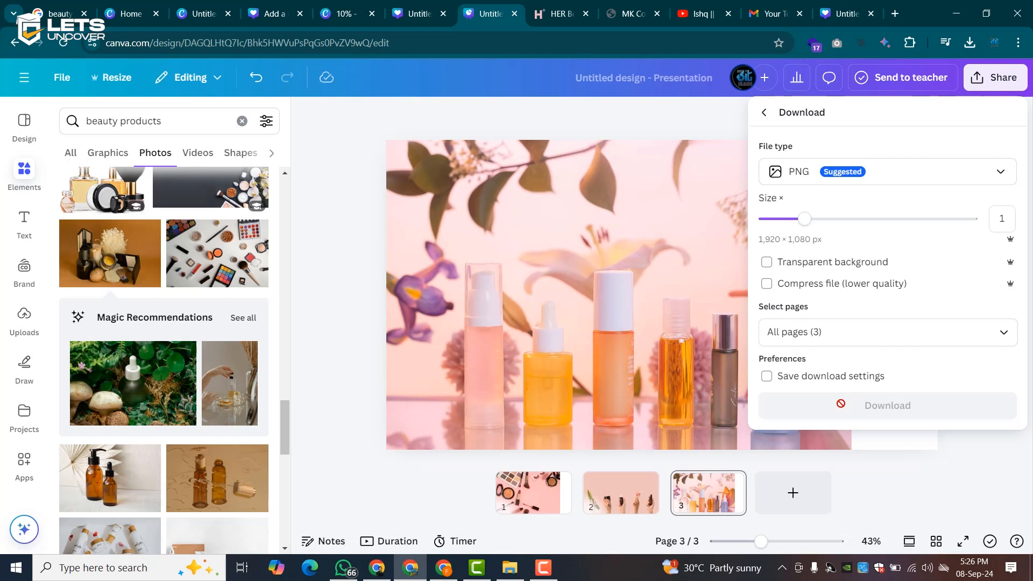
pyautogui.click(843, 409)
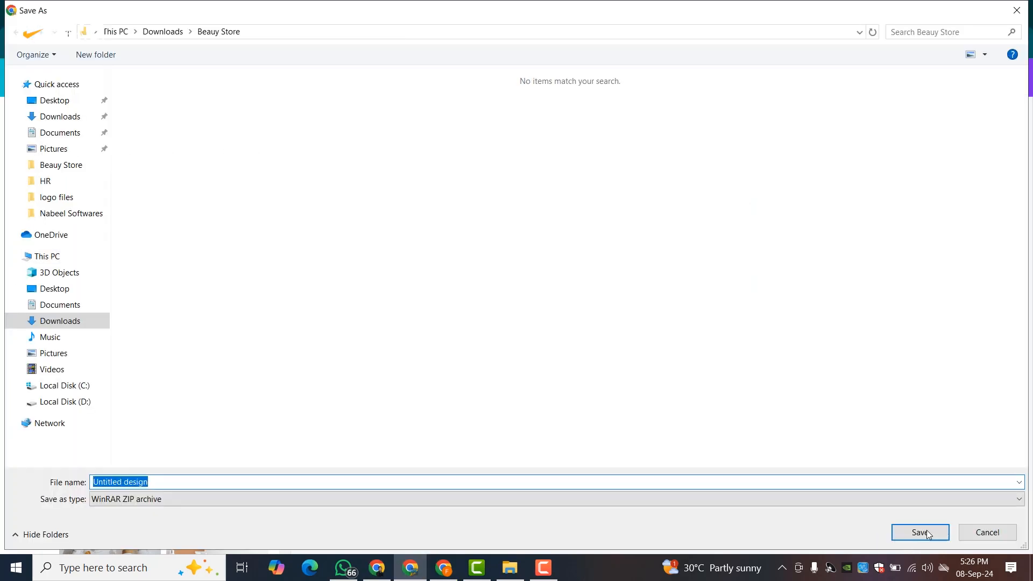
pyautogui.click(928, 533)
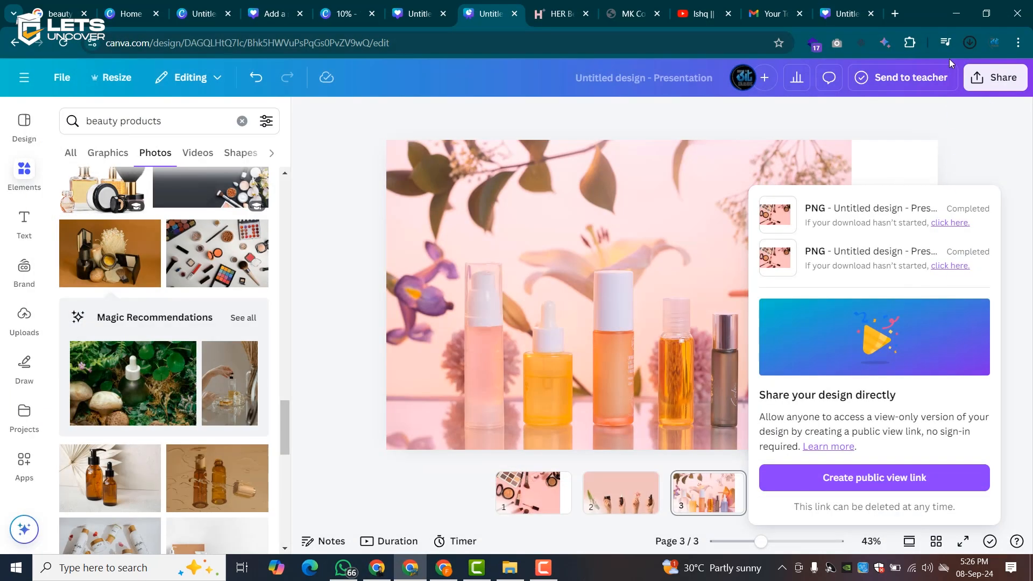
# - Extract the zip into the Beauy Store folder, replacing older files, and delete the zip
pyautogui.click(932, 74)
pyautogui.rightClick(572, 328)
pyautogui.click(611, 100)
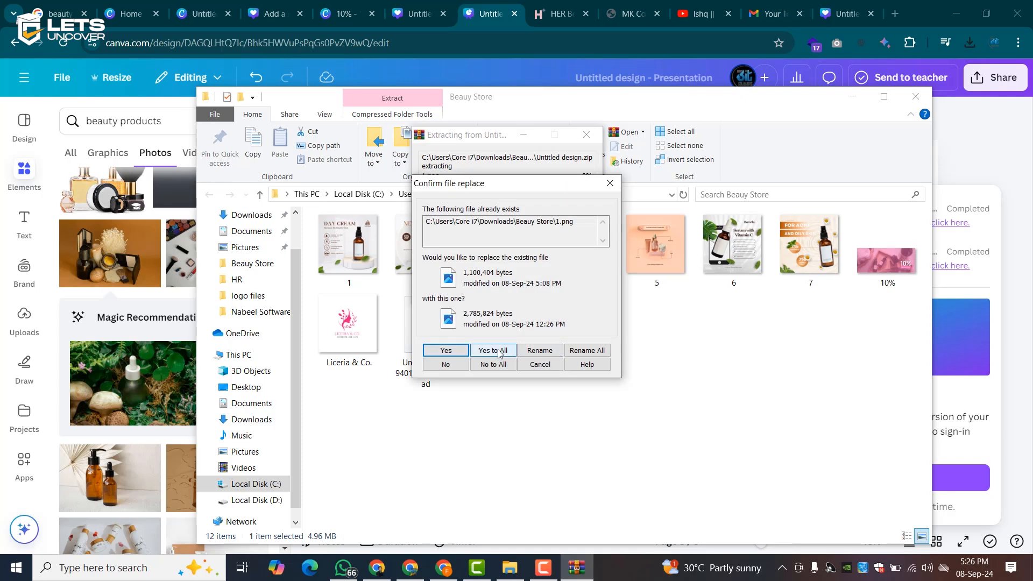
pyautogui.click(497, 350)
pyautogui.rightClick(478, 336)
pyautogui.click(524, 286)
pyautogui.click(410, 568)
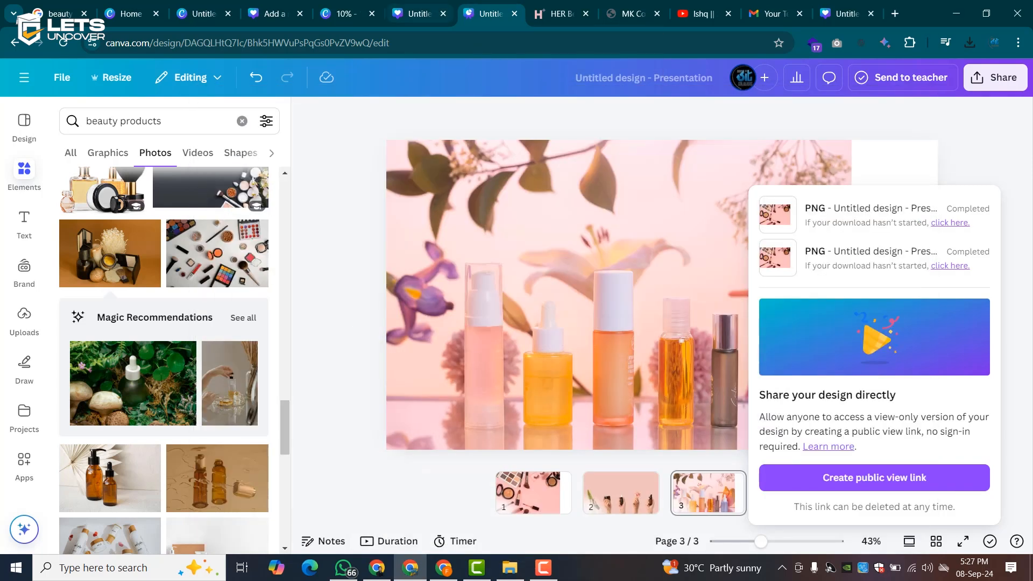
pyautogui.click(444, 567)
pyautogui.click(100, 350)
# - Upload images 1, 2 and 3 and set the pink makeup flat-lay as the banner background
pyautogui.click(183, 139)
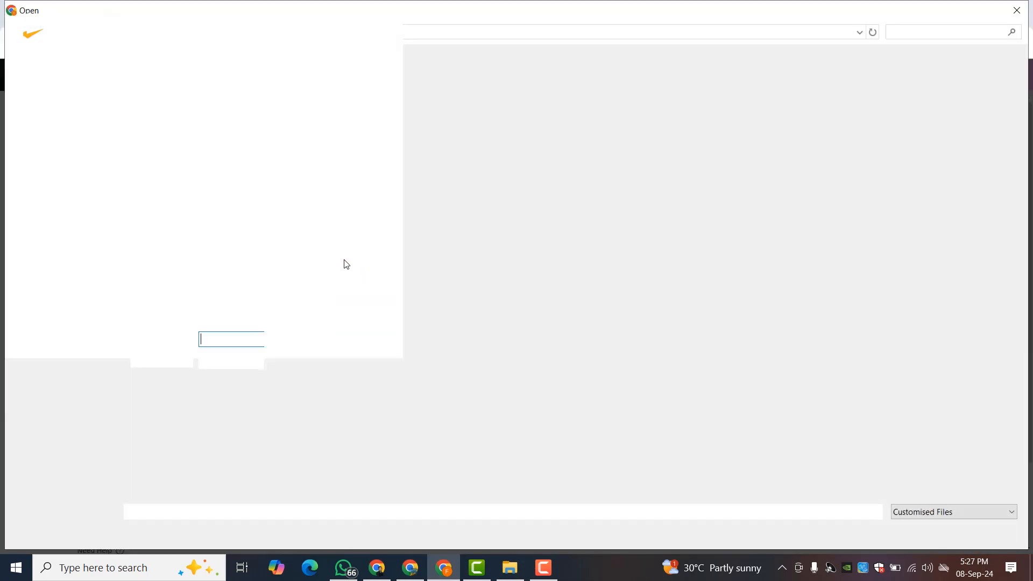
pyautogui.click(952, 511)
pyautogui.click(909, 533)
pyautogui.moveTo(377, 161); pyautogui.dragTo(161, 75)
pyautogui.click(920, 532)
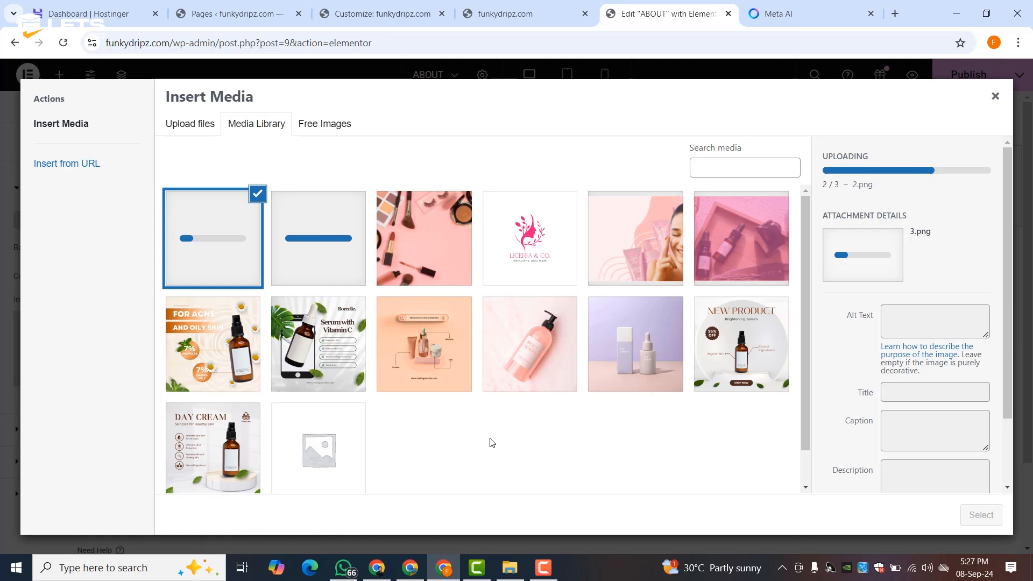
pyautogui.click(420, 243)
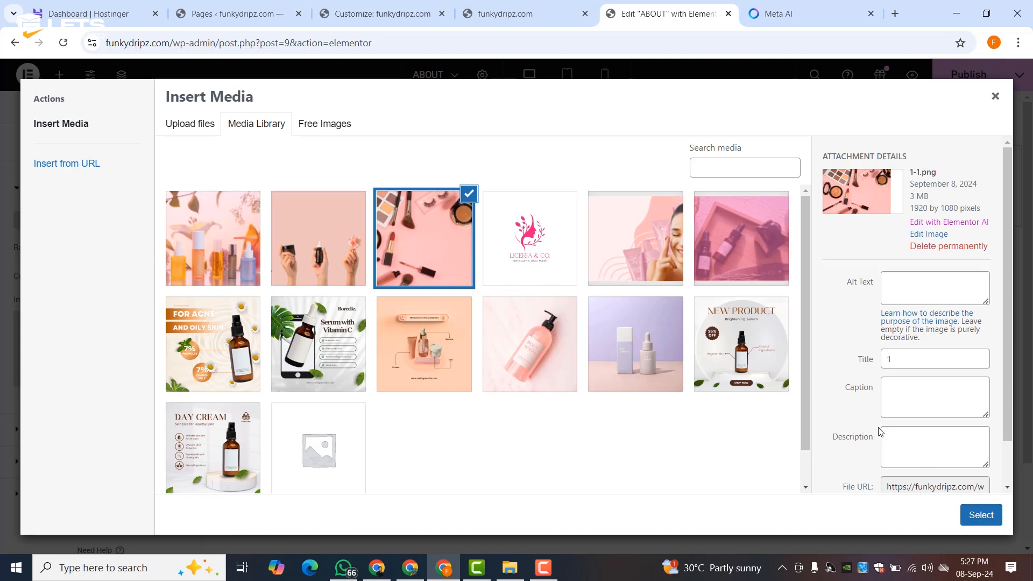
pyautogui.click(980, 515)
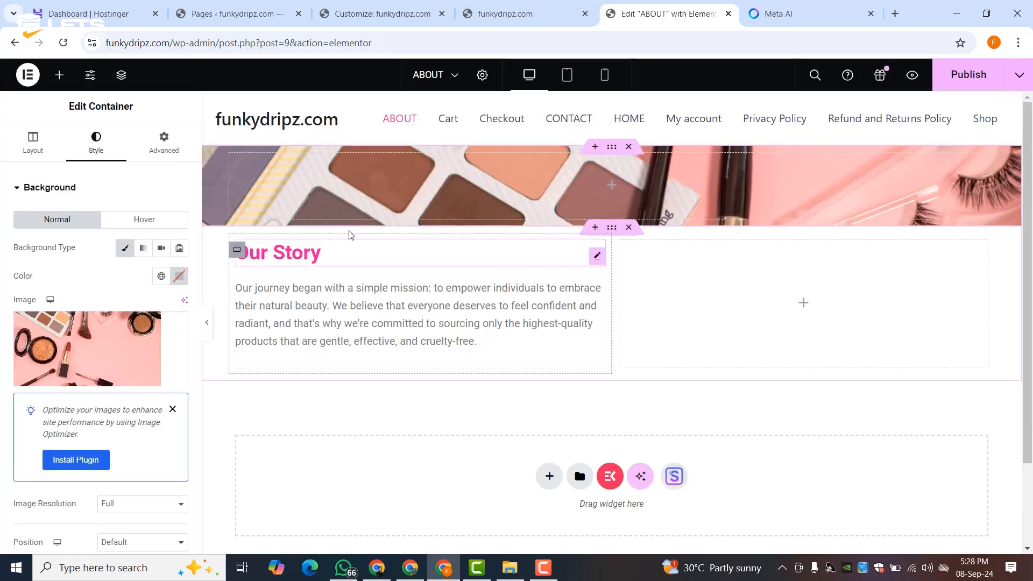
pyautogui.click(85, 342)
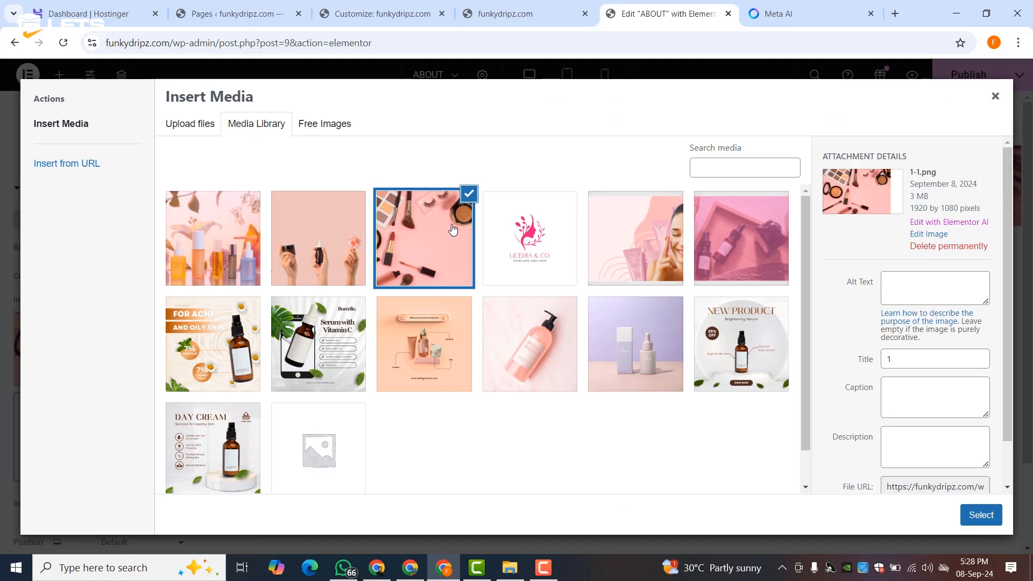
# - Crop the makeup image's right side to 1619 × 1080 and reapply it as background
pyautogui.click(929, 235)
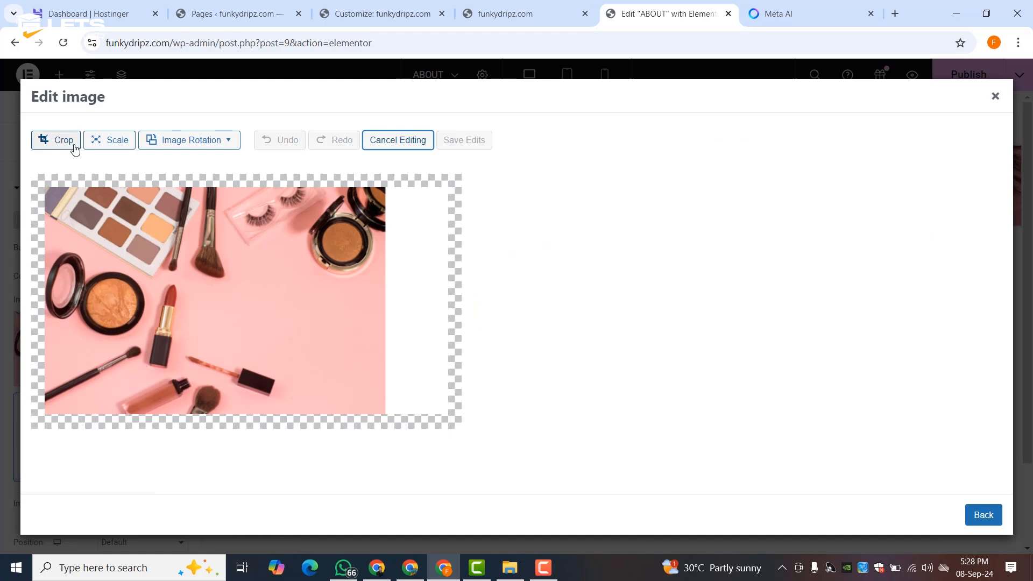
pyautogui.click(63, 143)
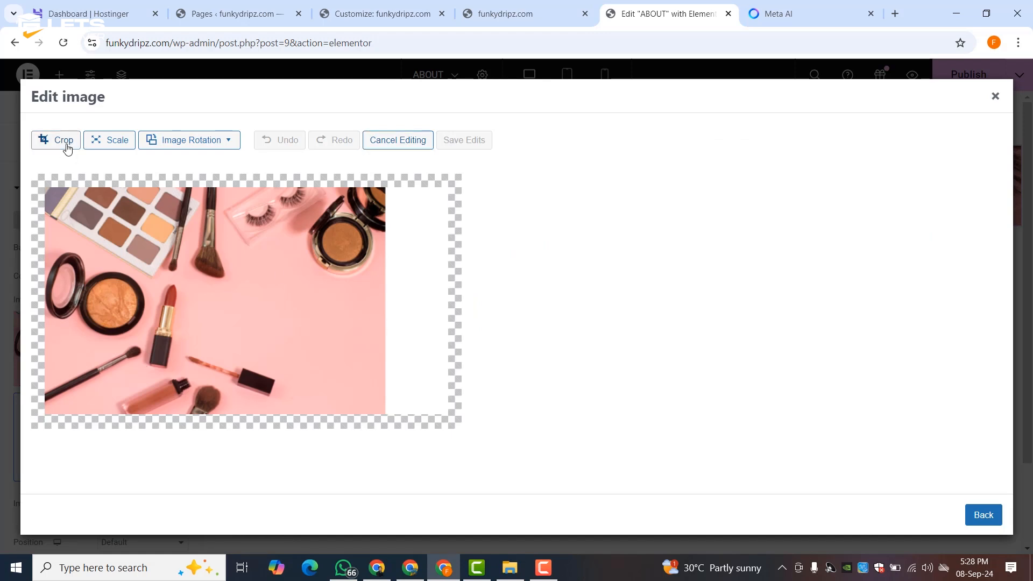
pyautogui.moveTo(450, 300); pyautogui.dragTo(381, 300)
pyautogui.click(490, 323)
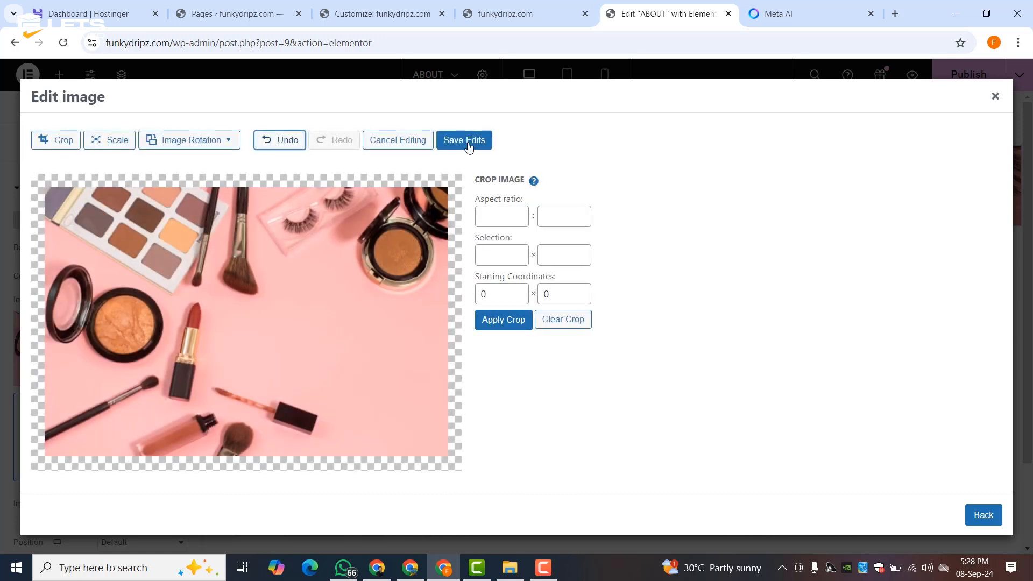
pyautogui.click(465, 140)
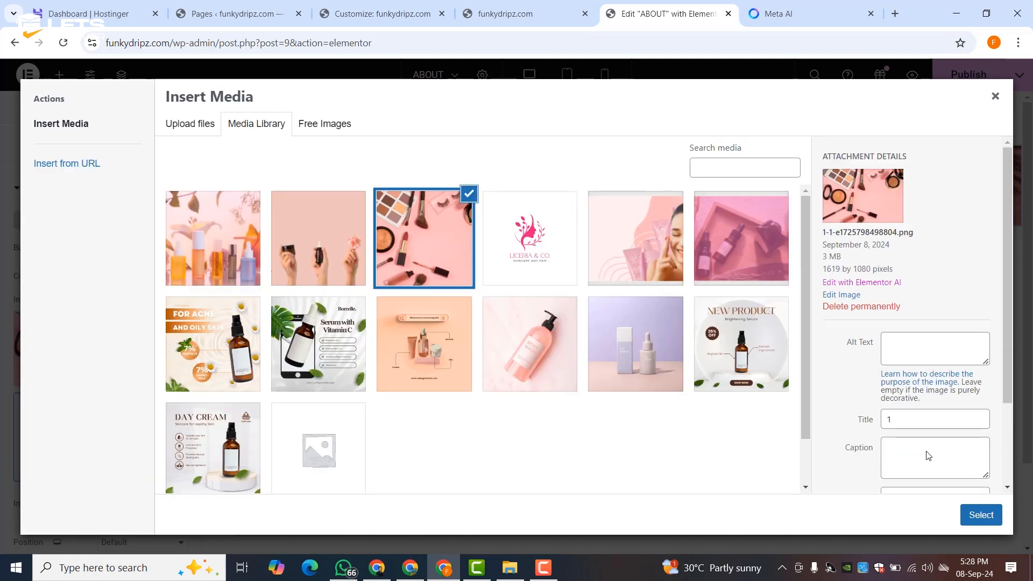
pyautogui.click(979, 515)
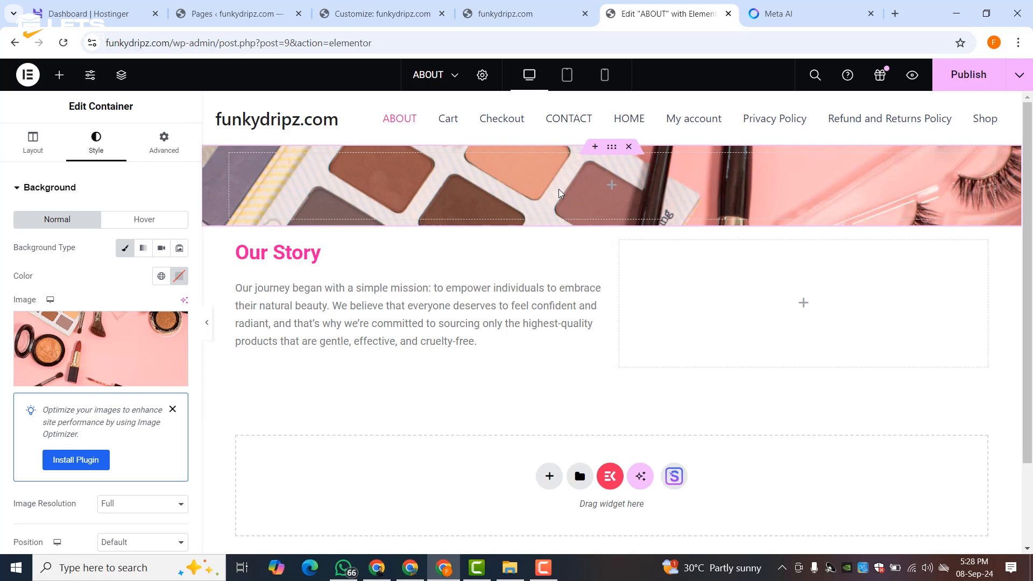
# - Add a Classic background overlay in the pink global colour at 0.71 opacity
pyautogui.scroll(-3, 98, 434)
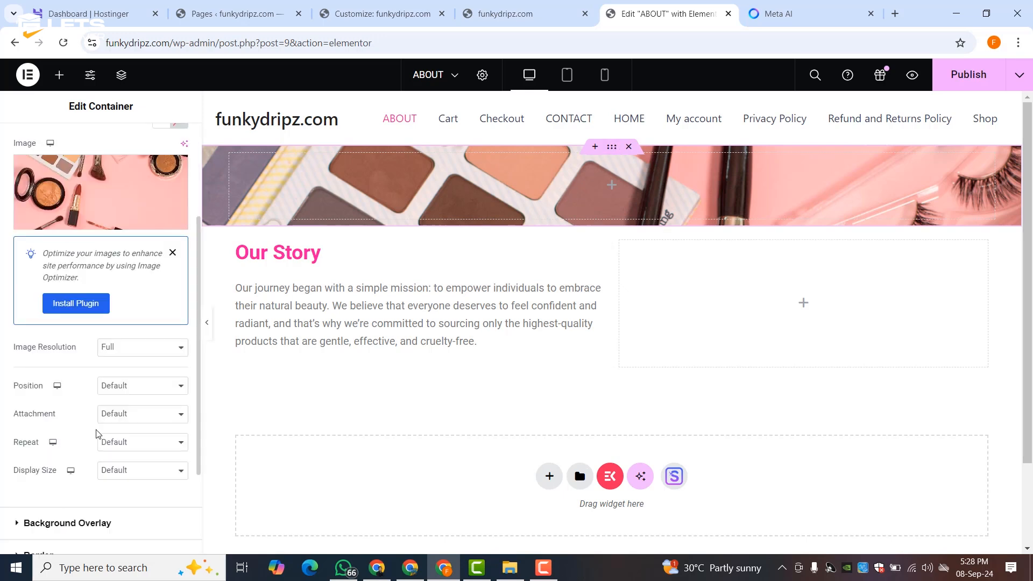
pyautogui.scroll(-3, 97, 430)
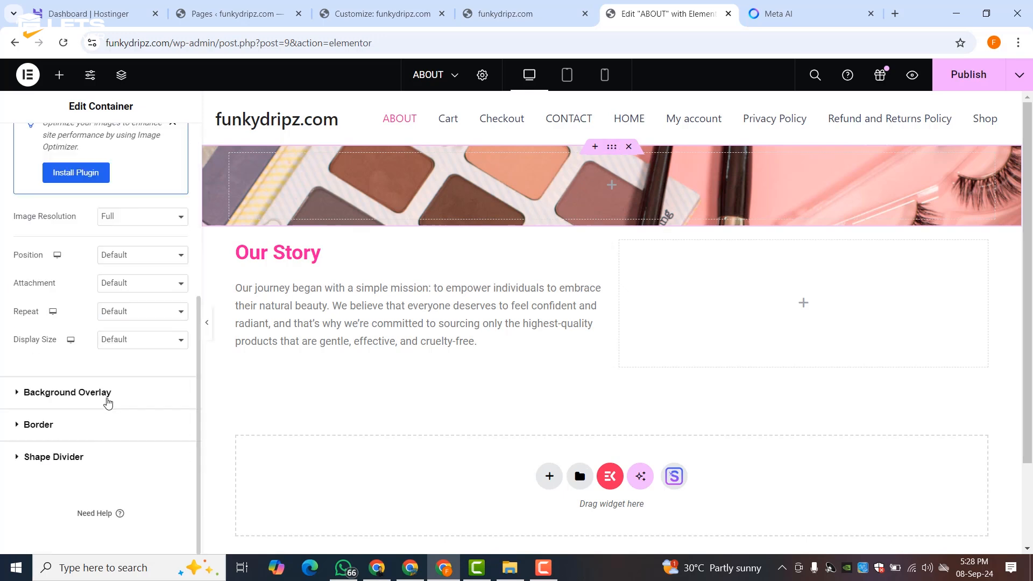
pyautogui.click(108, 398)
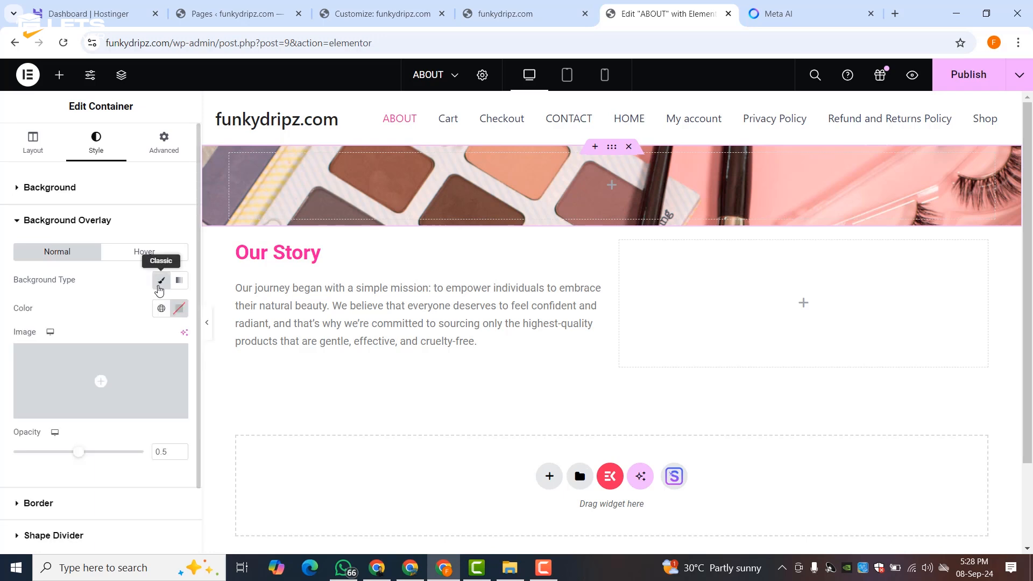
pyautogui.click(161, 309)
pyautogui.click(46, 156)
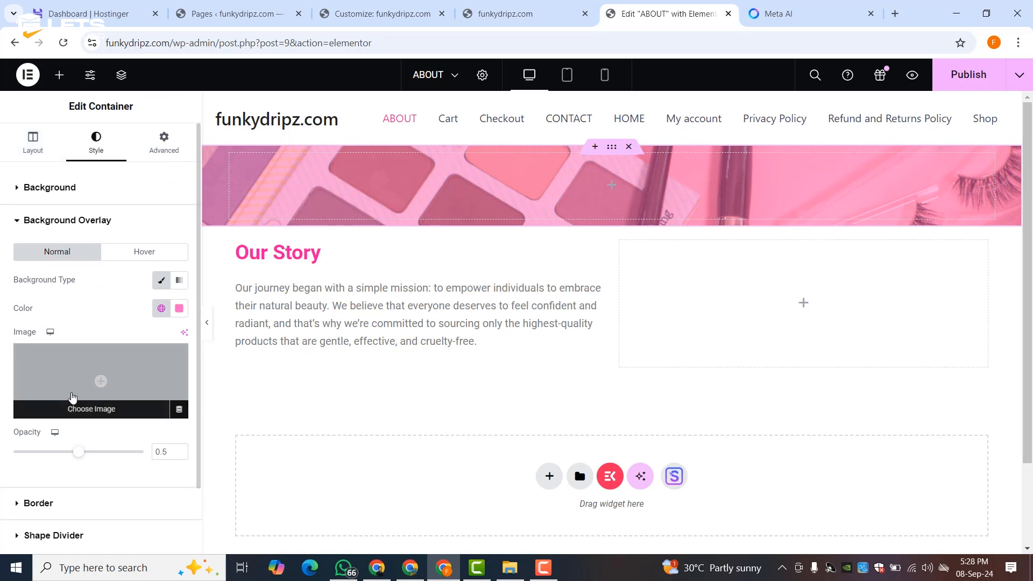
pyautogui.moveTo(79, 457); pyautogui.dragTo(92, 458)
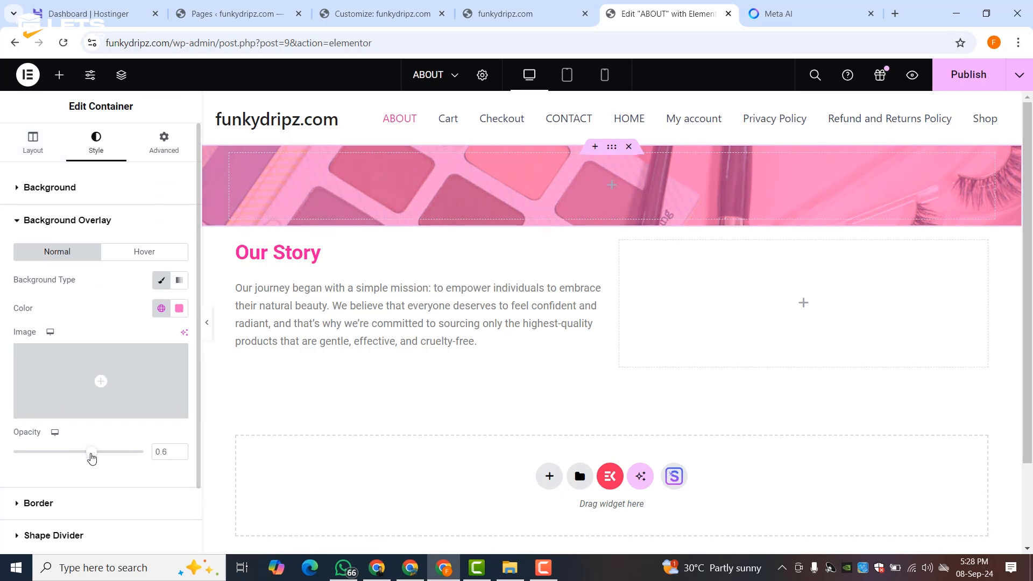
pyautogui.moveTo(97, 457); pyautogui.dragTo(105, 458)
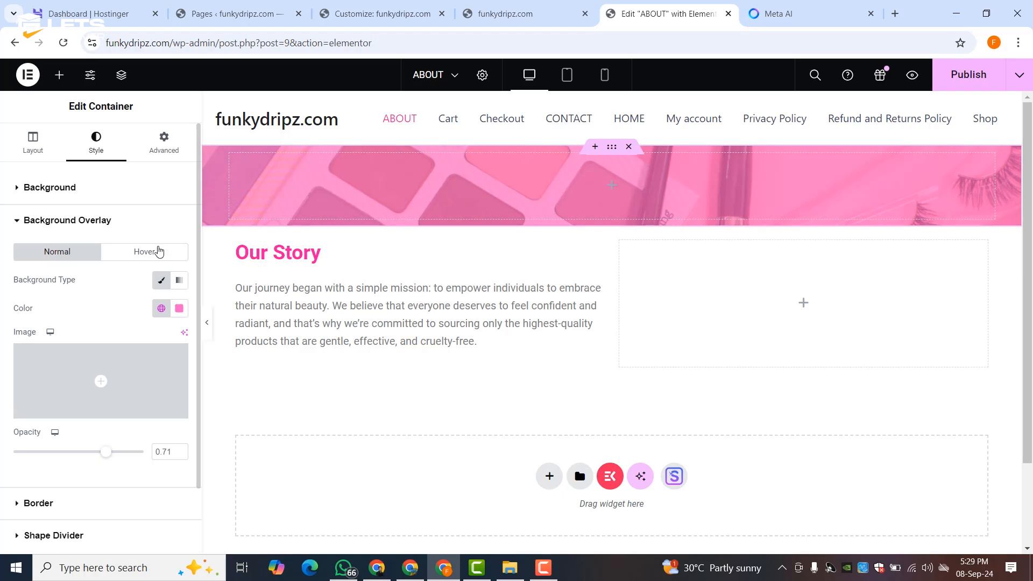
pyautogui.click(59, 75)
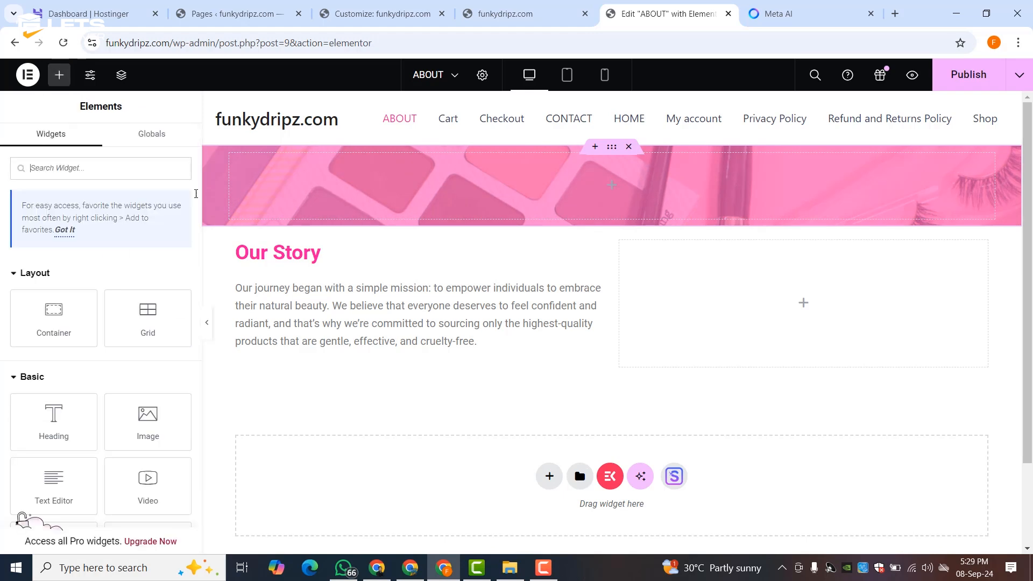
# - Duplicate the Our Story heading and paragraph and move the copies into the pink banner
pyautogui.rightClick(271, 259)
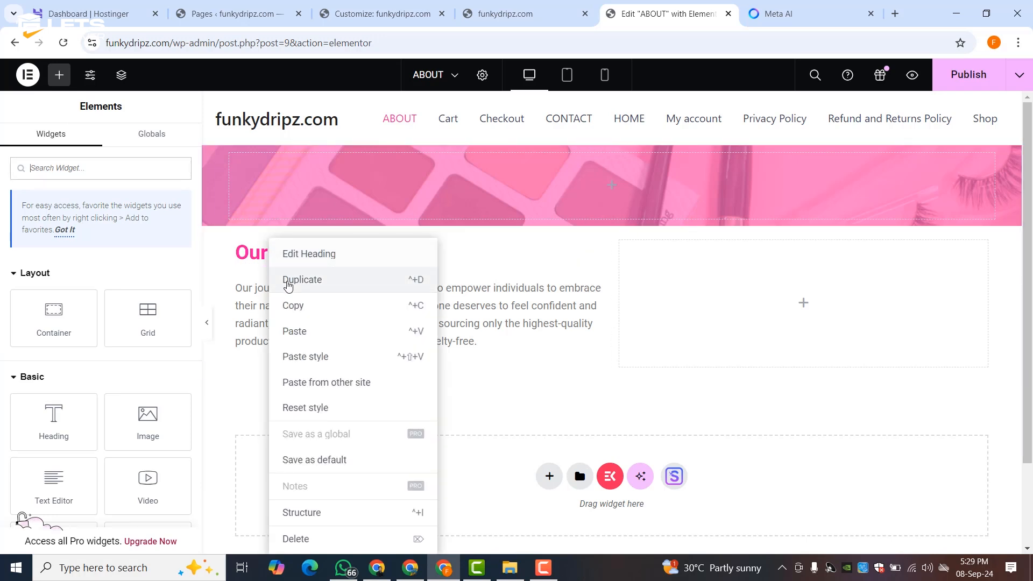
pyautogui.click(291, 279)
pyautogui.moveTo(293, 296); pyautogui.dragTo(314, 195)
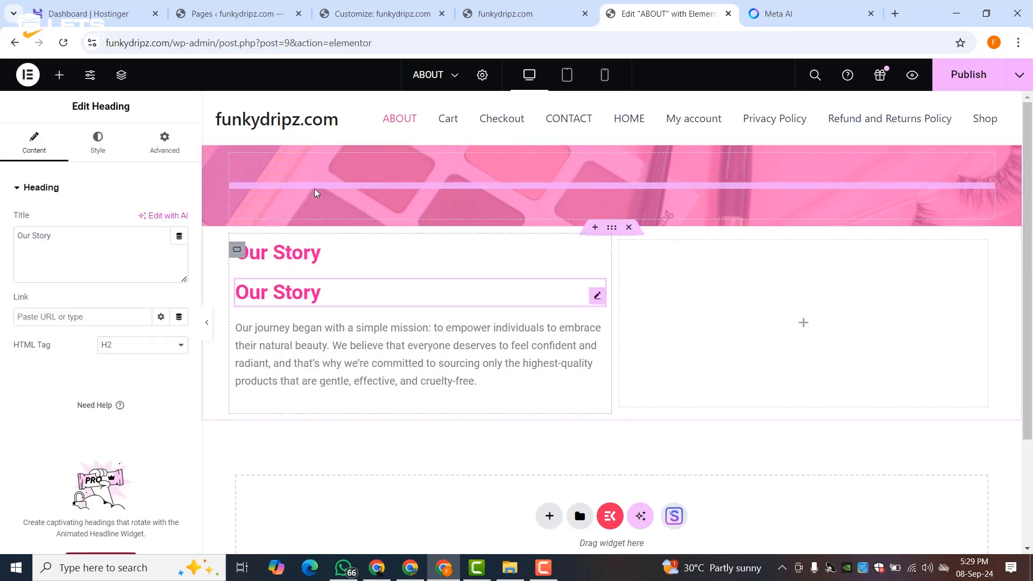
pyautogui.click(311, 255)
pyautogui.rightClick(308, 271)
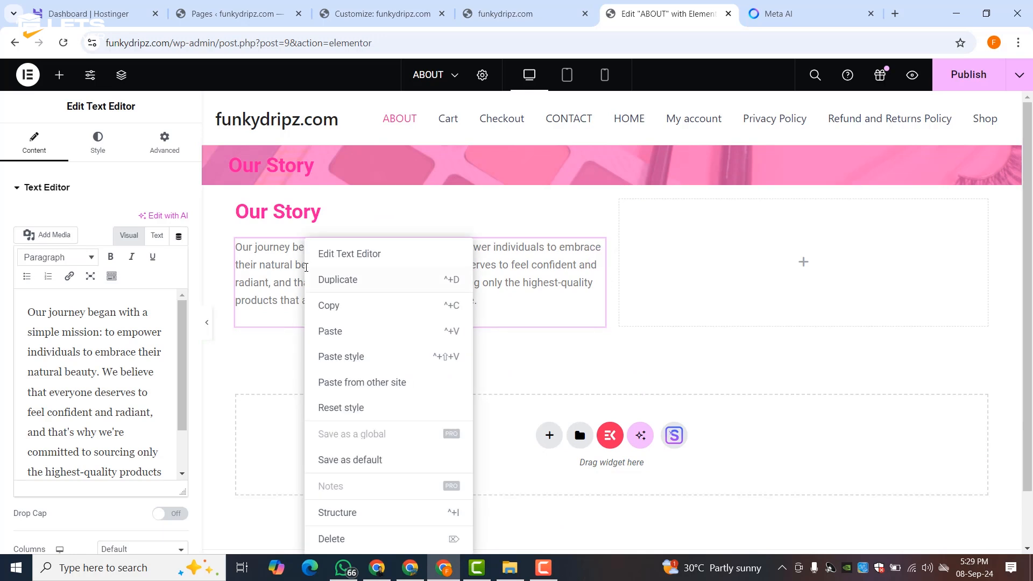
pyautogui.click(321, 281)
pyautogui.moveTo(321, 281); pyautogui.dragTo(302, 163)
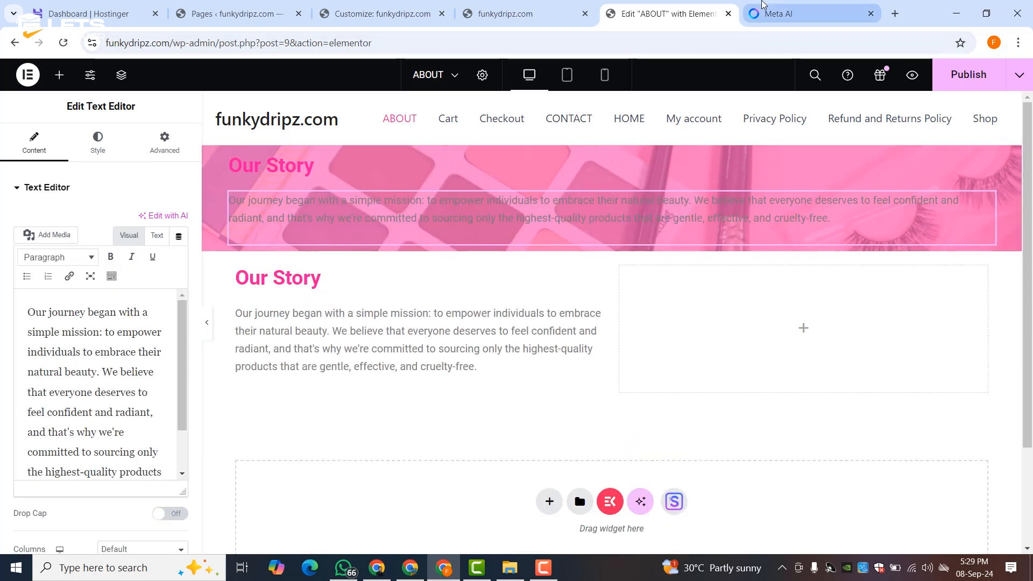
# - Replace the banner paragraph with Meta AI's 'Welcome to Beauty Essentials…' text
pyautogui.click(779, 13)
pyautogui.tripleClick(332, 188)
pyautogui.rightClick(332, 189)
pyautogui.click(345, 202)
pyautogui.hotkey('ctrl', 'shift', 'Tab')
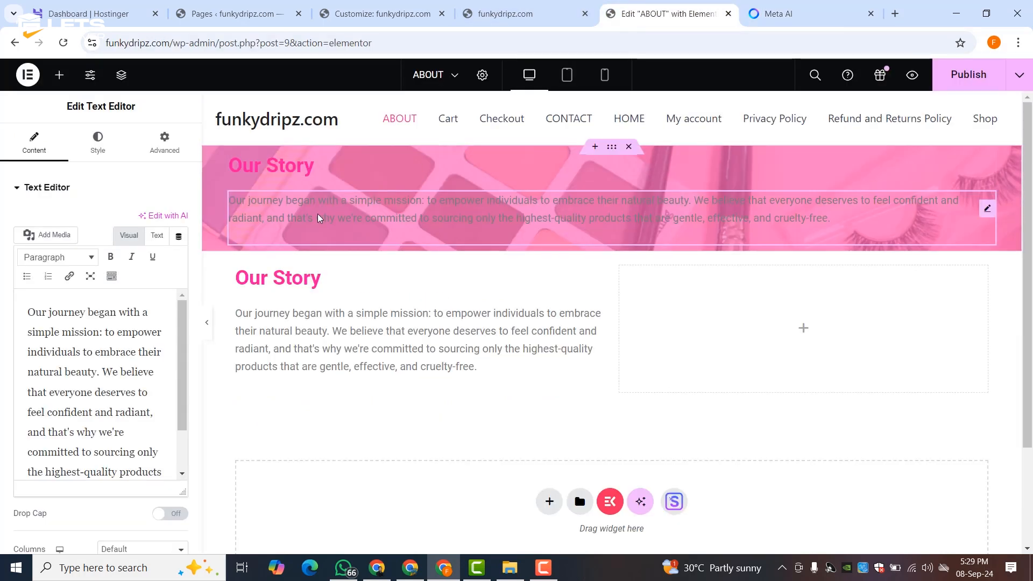
pyautogui.tripleClick(113, 323)
pyautogui.rightClick(113, 323)
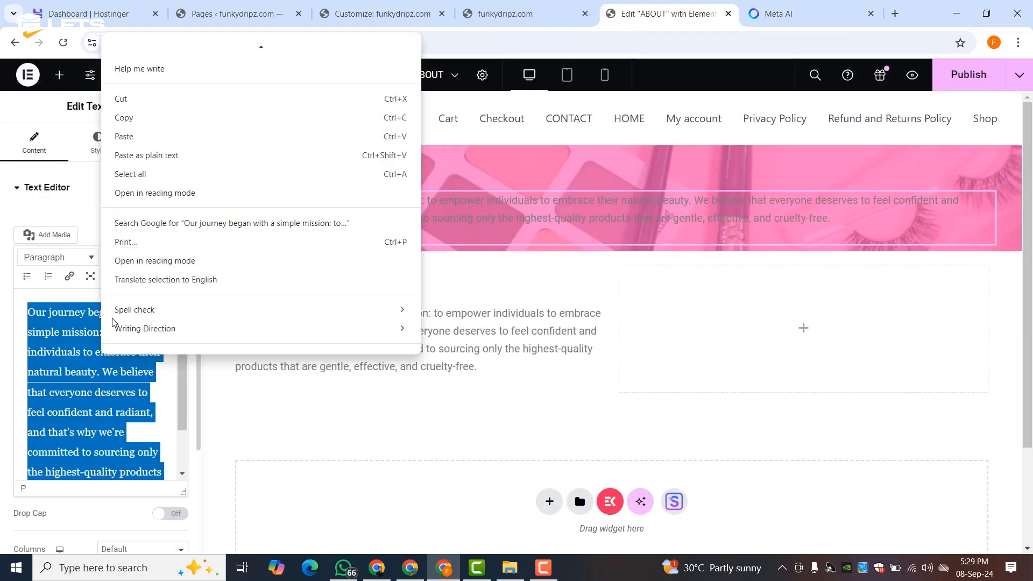
pyautogui.click(129, 137)
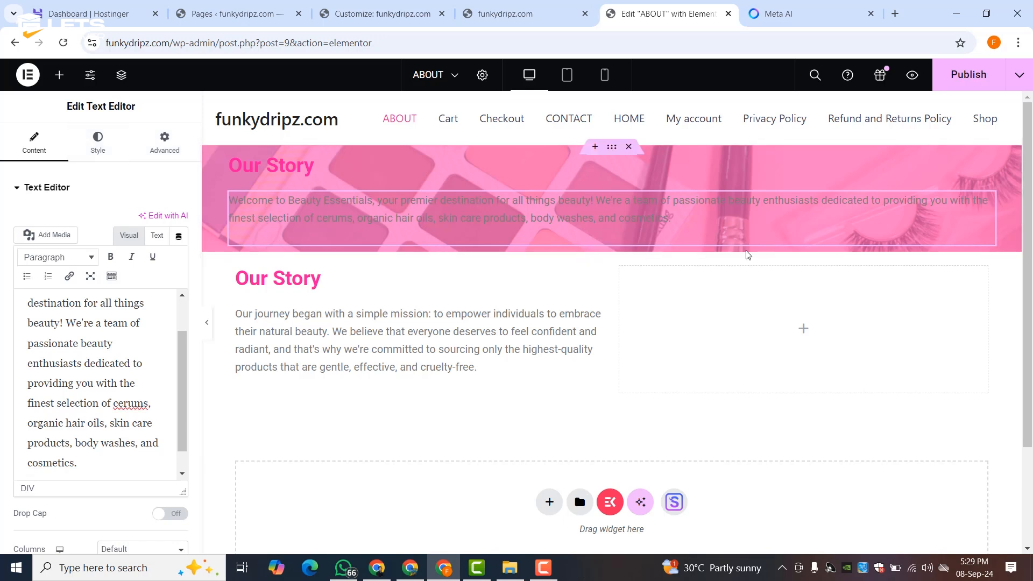
pyautogui.scroll(-3, 68, 280)
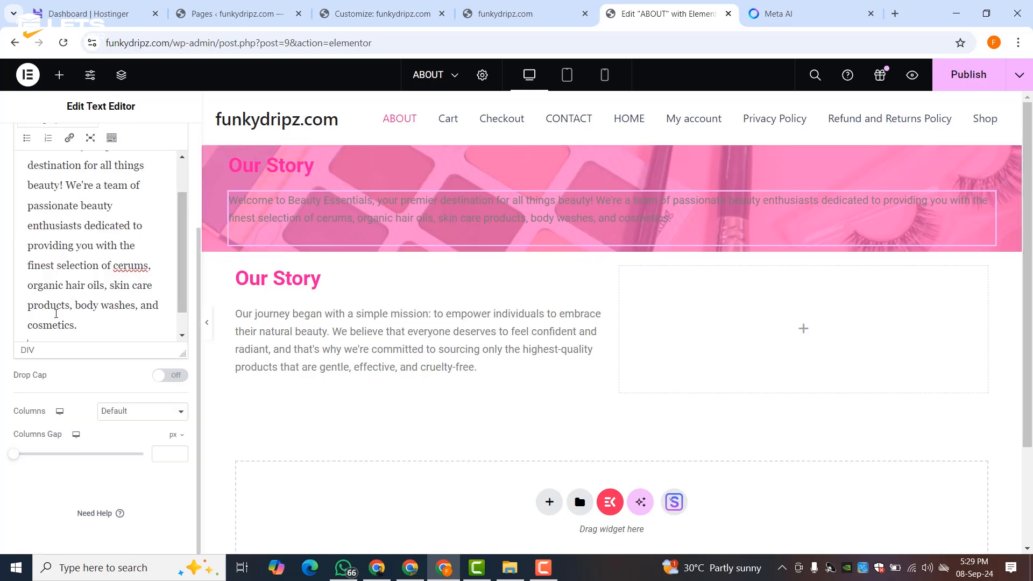
pyautogui.scroll(1, 86, 172)
pyautogui.scroll(3, 135, 151)
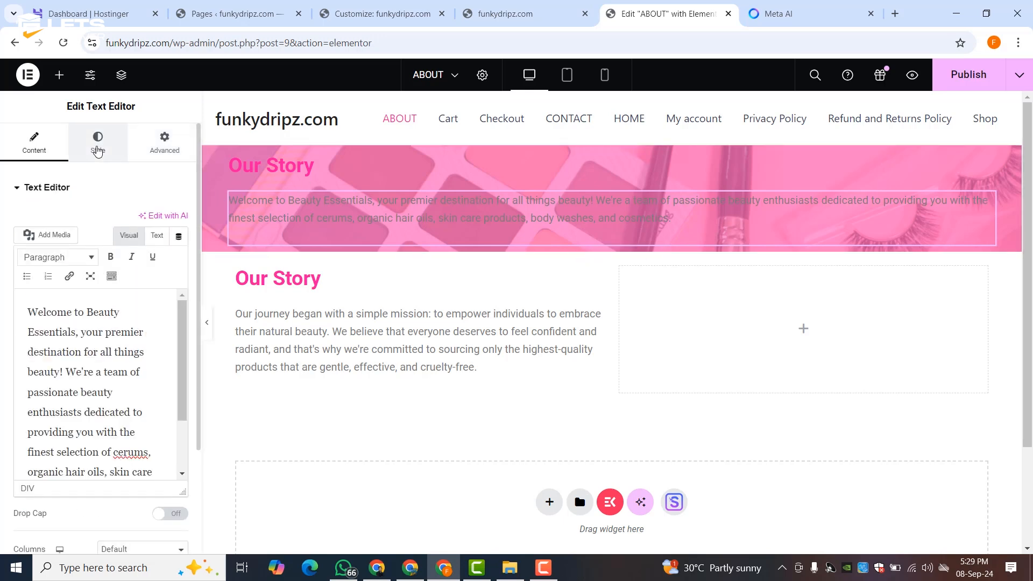
pyautogui.click(98, 144)
# - Set the banner paragraph to a custom width of about 50%
pyautogui.click(164, 144)
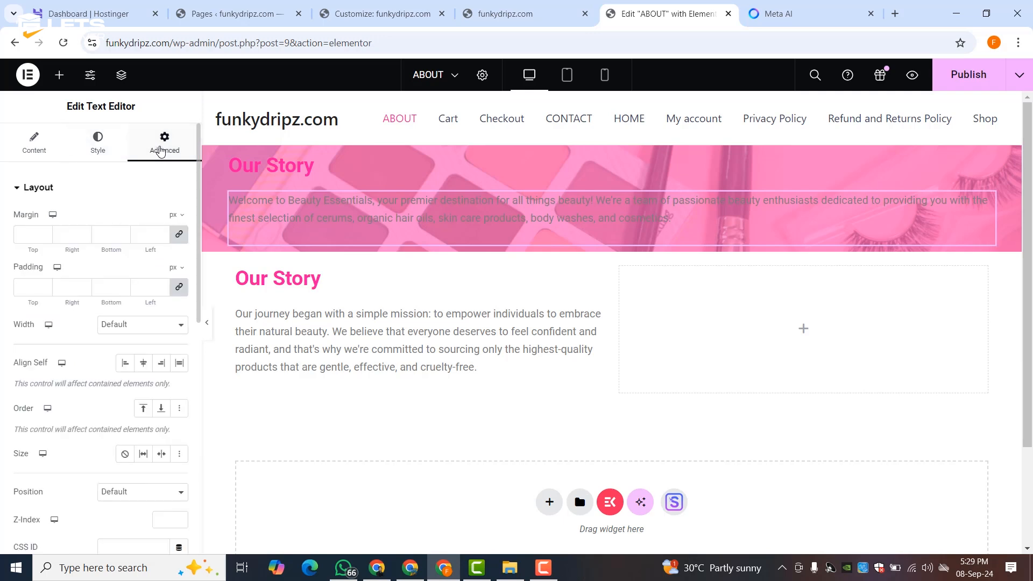
pyautogui.click(127, 325)
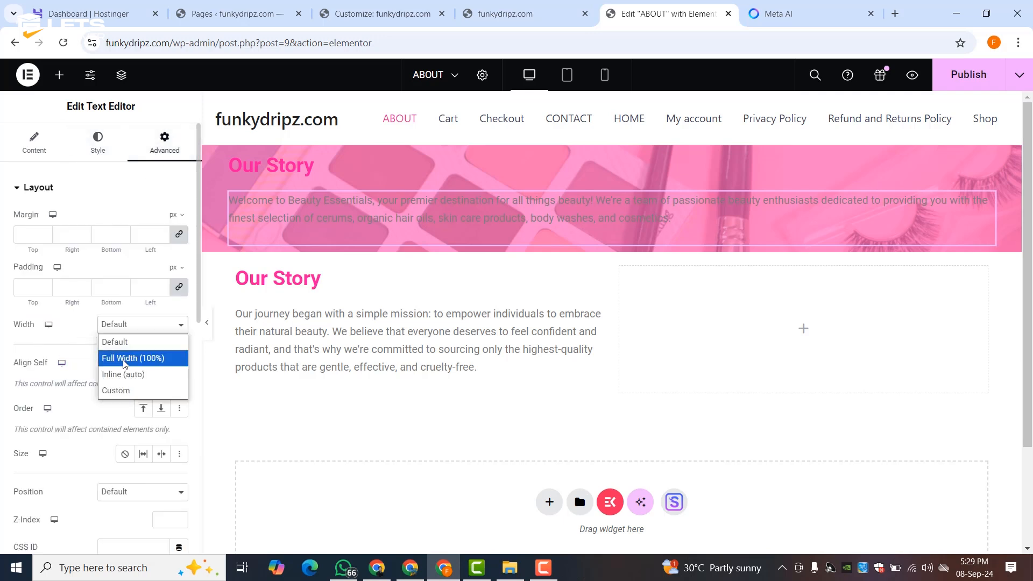
pyautogui.click(115, 390)
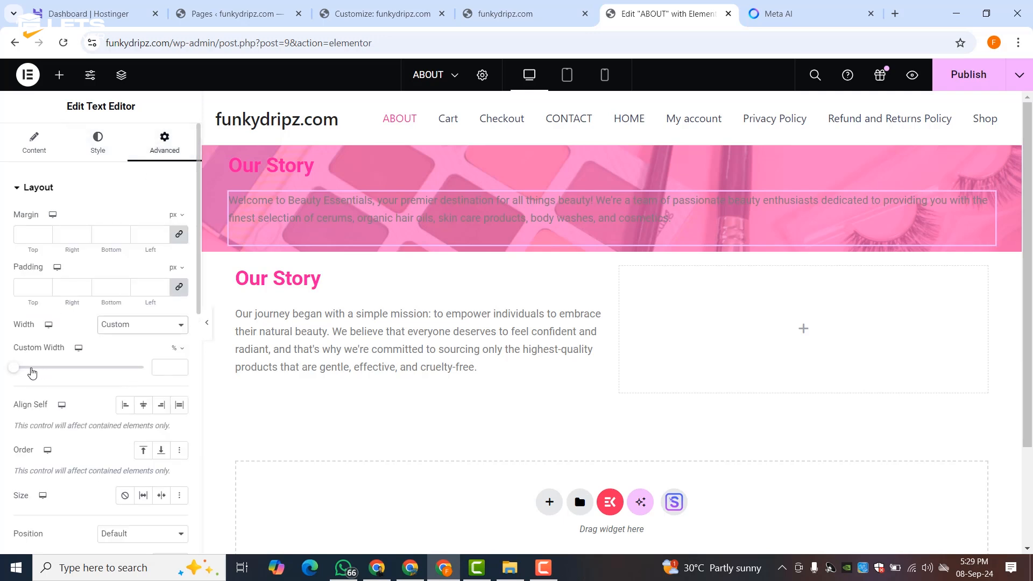
pyautogui.moveTo(14, 368); pyautogui.dragTo(81, 367)
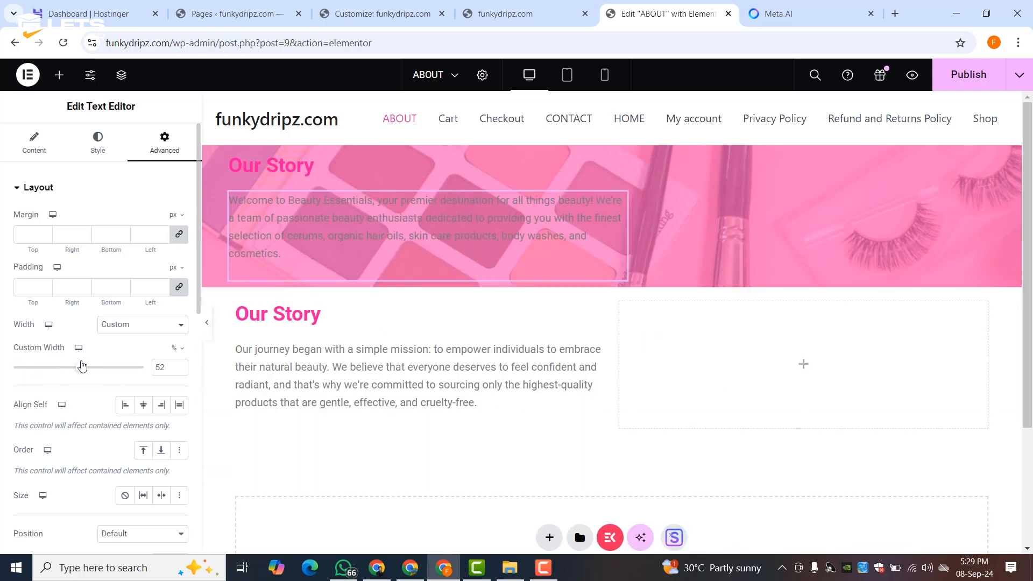
pyautogui.moveTo(82, 366); pyautogui.dragTo(81, 366)
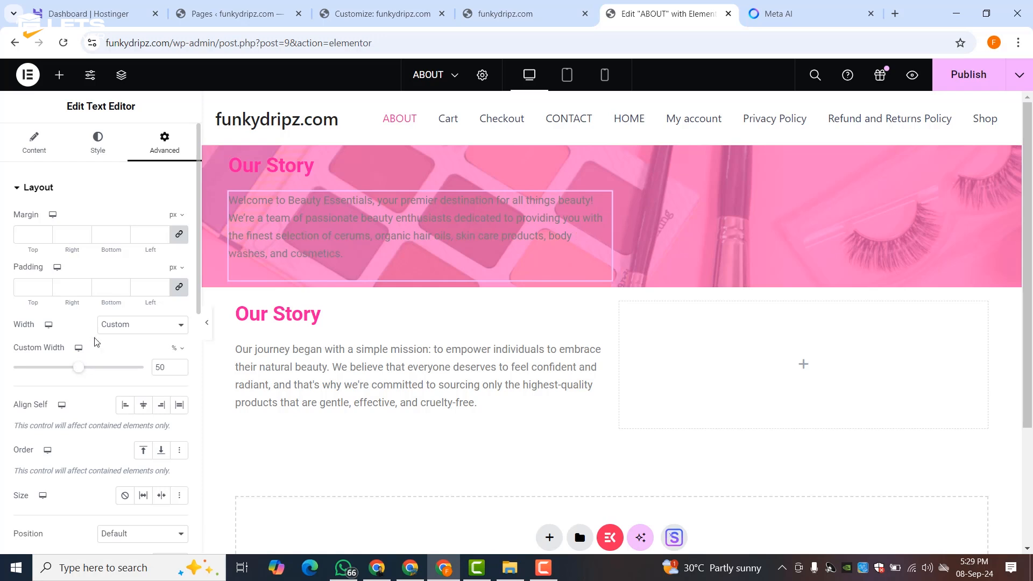
# - Colour the banner paragraph text white with global Theme Color 6
pyautogui.click(98, 141)
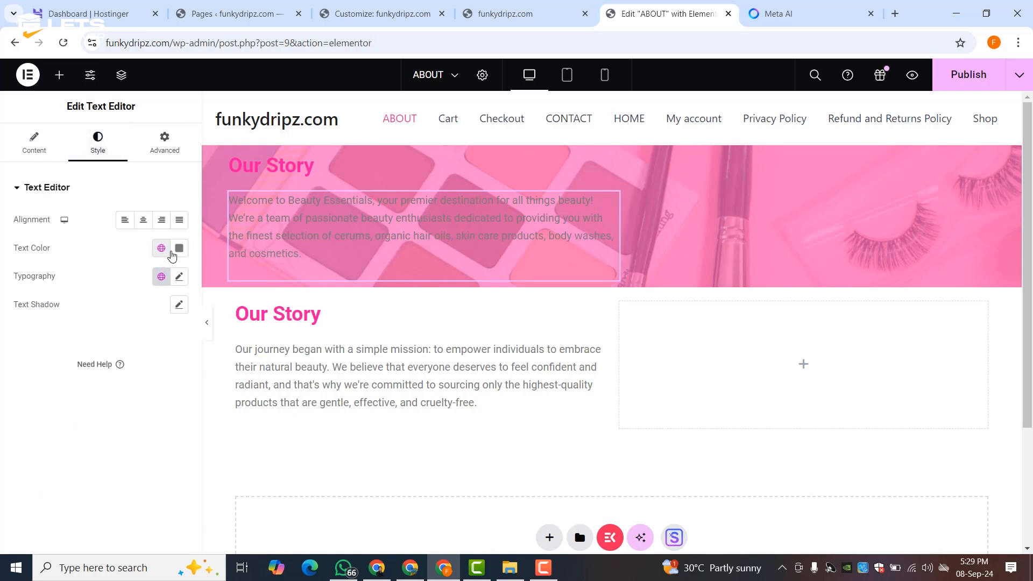
pyautogui.click(160, 247)
pyautogui.scroll(-1, 92, 408)
pyautogui.scroll(-2, 93, 409)
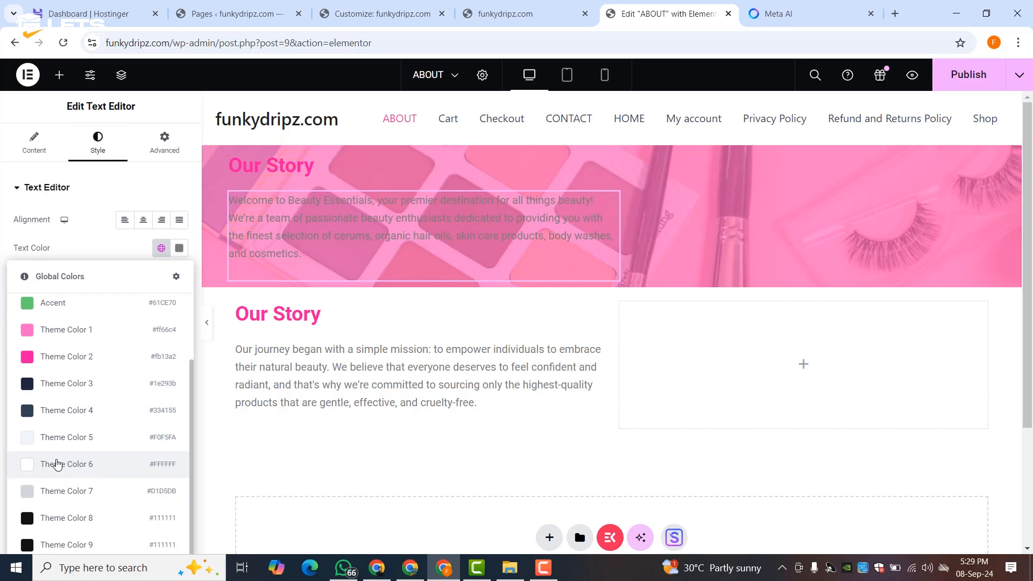
pyautogui.click(64, 464)
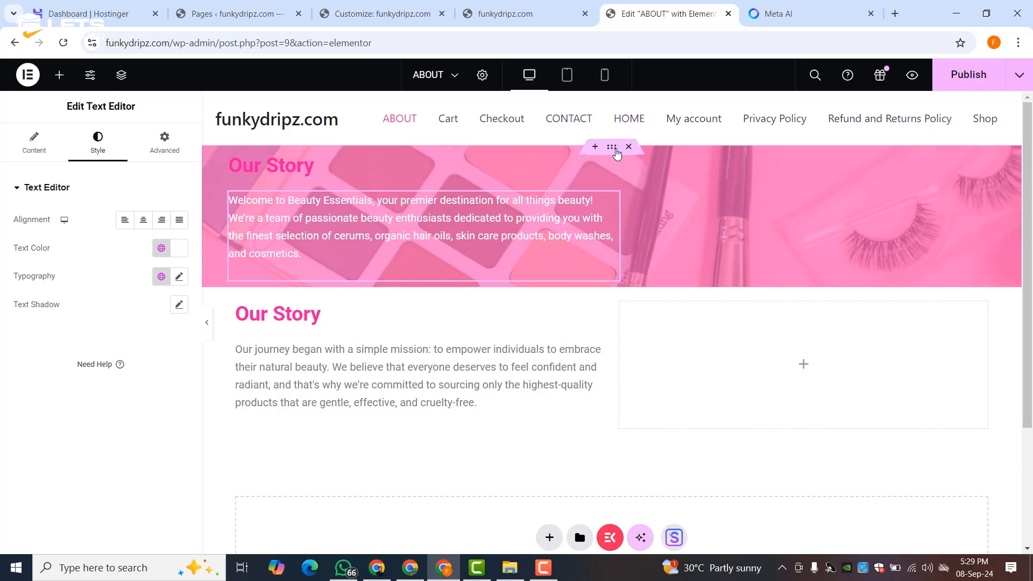
pyautogui.click(612, 146)
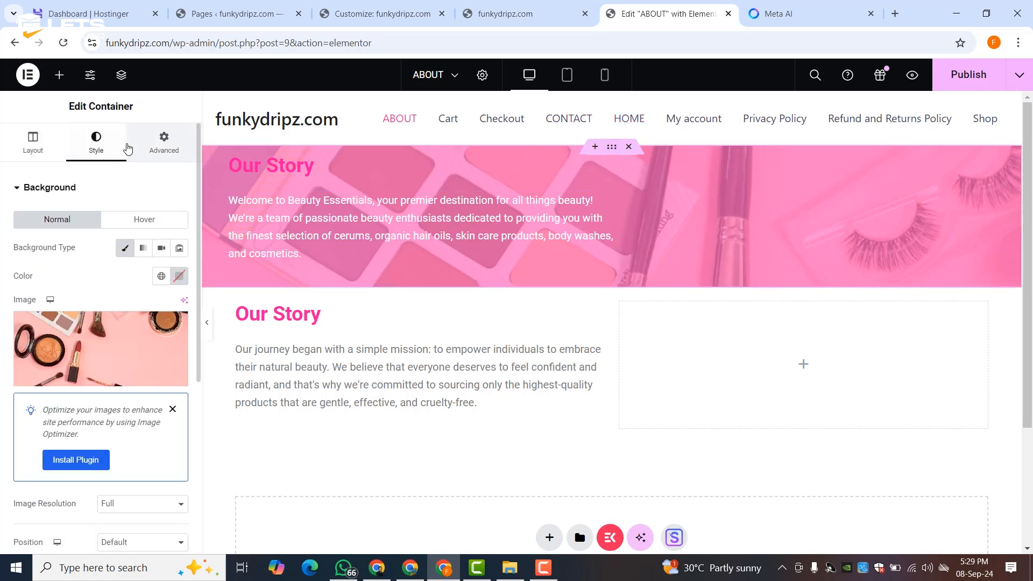
# - Unlink the banner's padding and set both top and bottom to 50 px
pyautogui.click(163, 143)
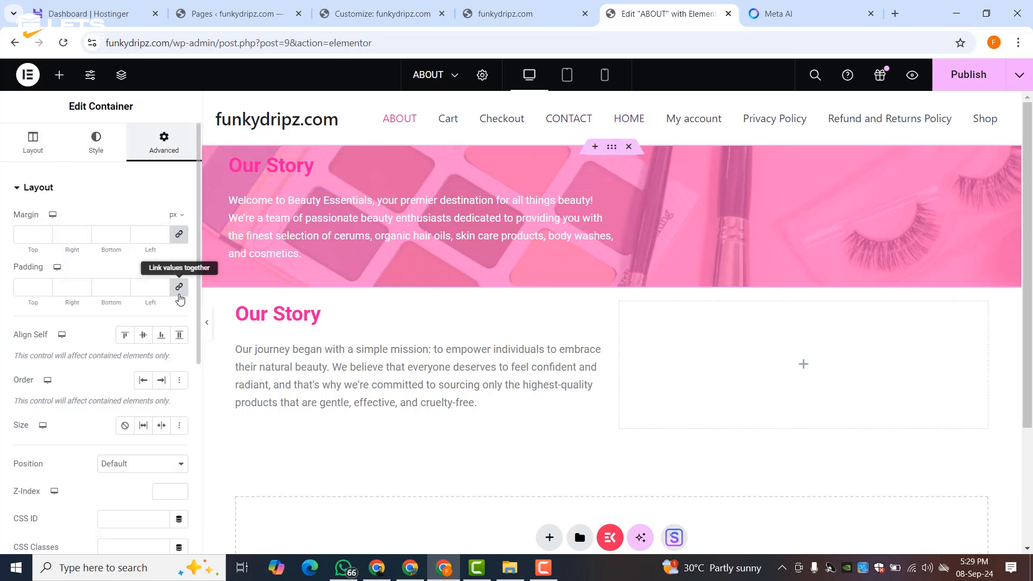
pyautogui.click(179, 287)
pyautogui.click(33, 287)
pyautogui.write('5')
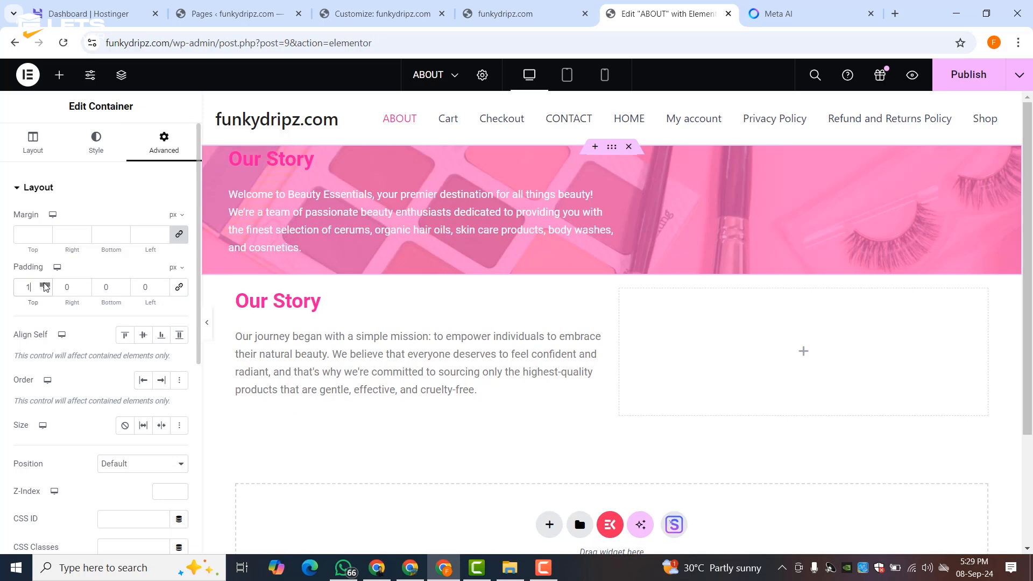
pyautogui.click(44, 284)
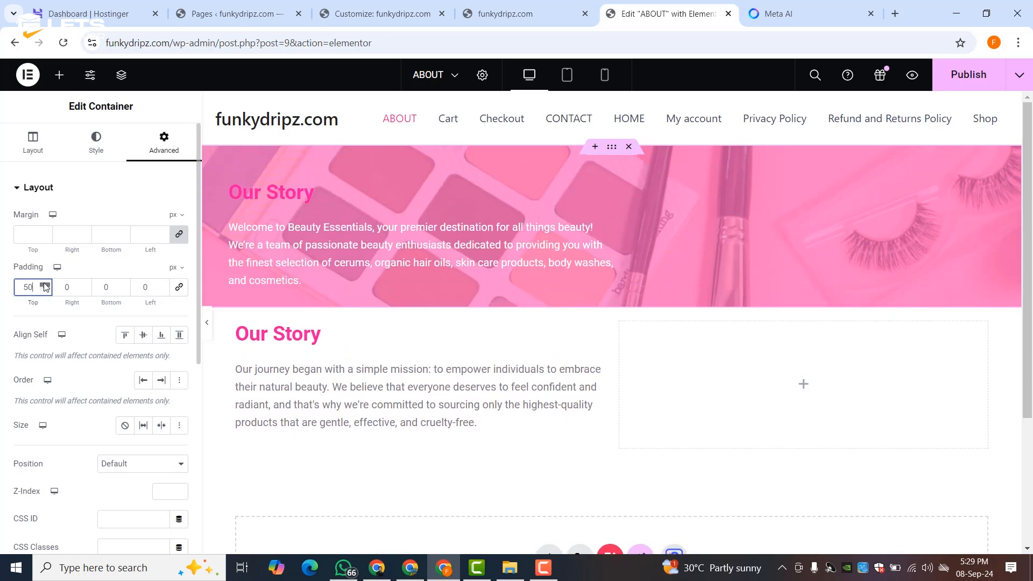
pyautogui.click(46, 290)
pyautogui.click(45, 290)
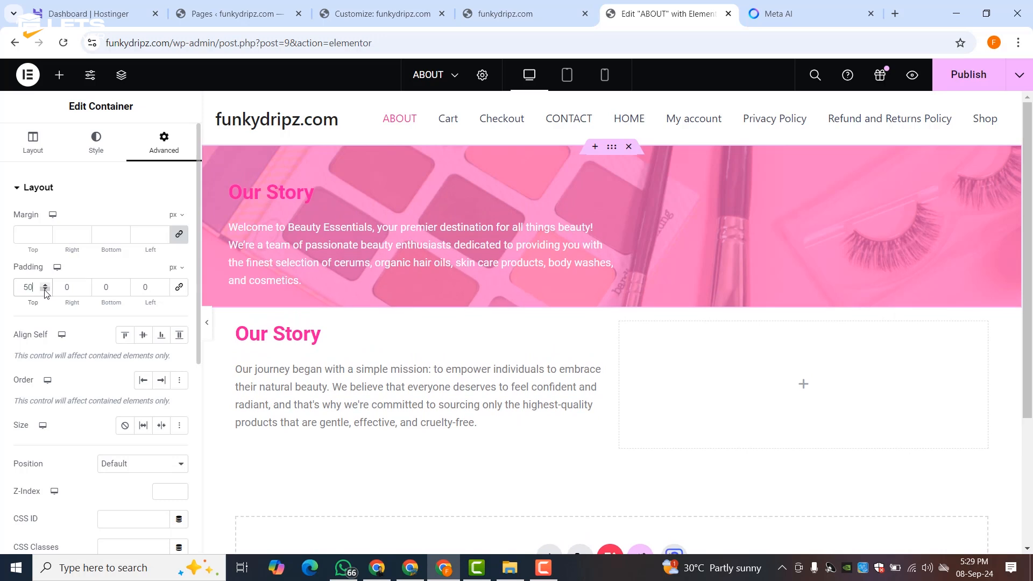
pyautogui.click(124, 286)
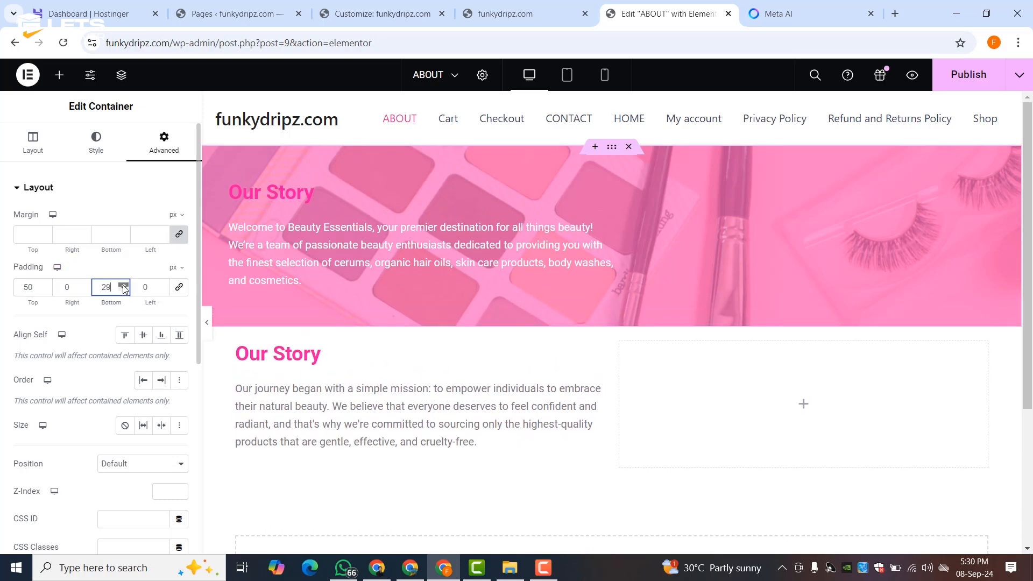
pyautogui.click(123, 286)
pyautogui.click(124, 287)
pyautogui.click(123, 286)
pyautogui.click(124, 286)
pyautogui.click(124, 286)
pyautogui.click(123, 286)
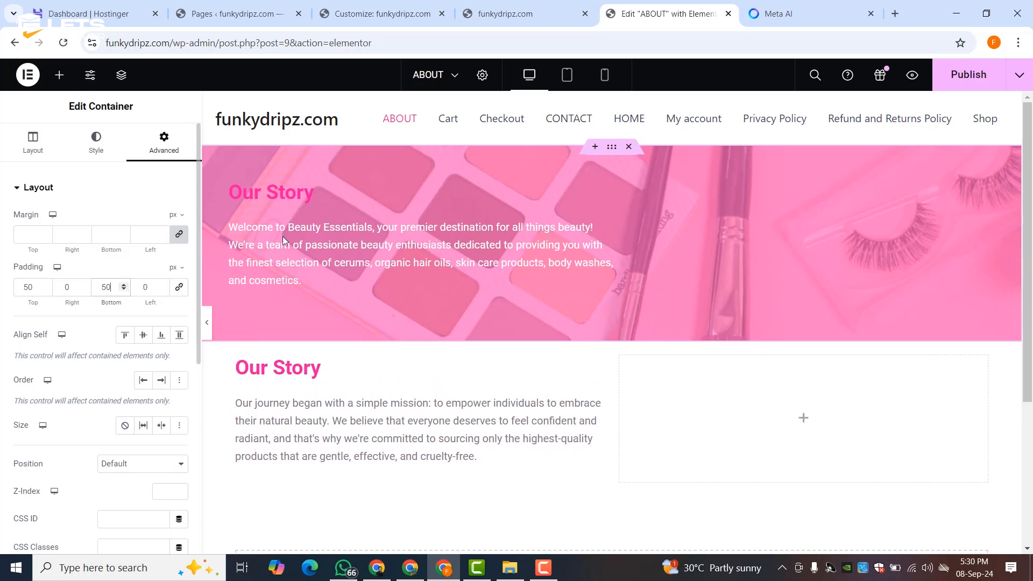
pyautogui.click(303, 198)
# - Colour the banner heading white with Theme Color 6
pyautogui.click(110, 149)
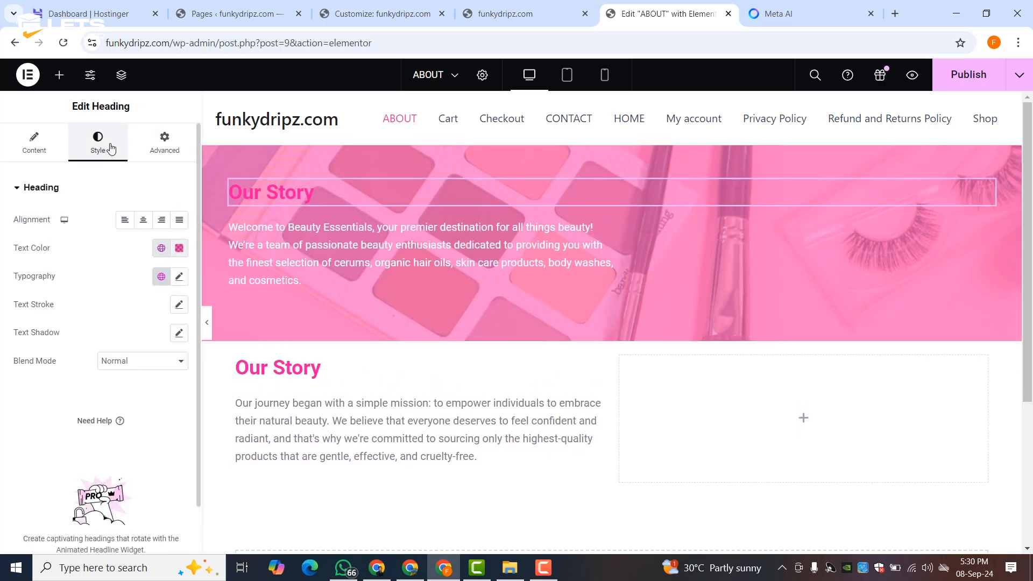
pyautogui.click(161, 248)
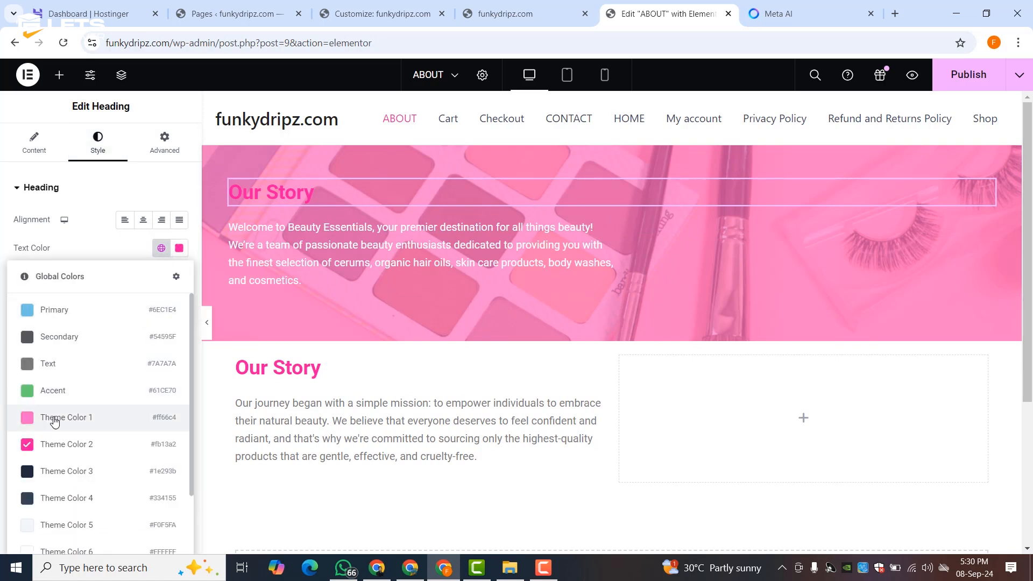
pyautogui.scroll(-2, 53, 420)
pyautogui.click(61, 397)
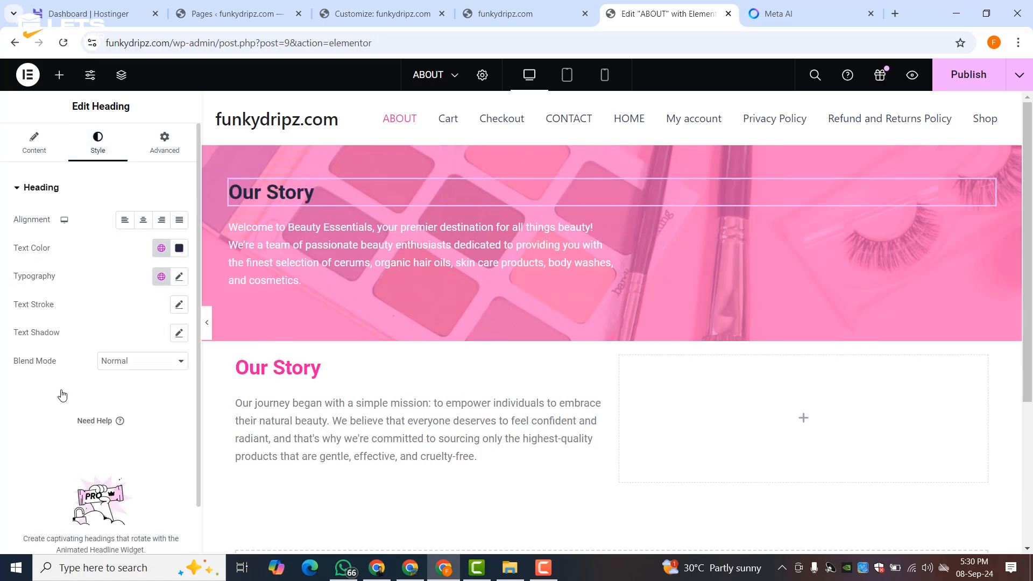
pyautogui.click(161, 248)
pyautogui.scroll(-1, 67, 461)
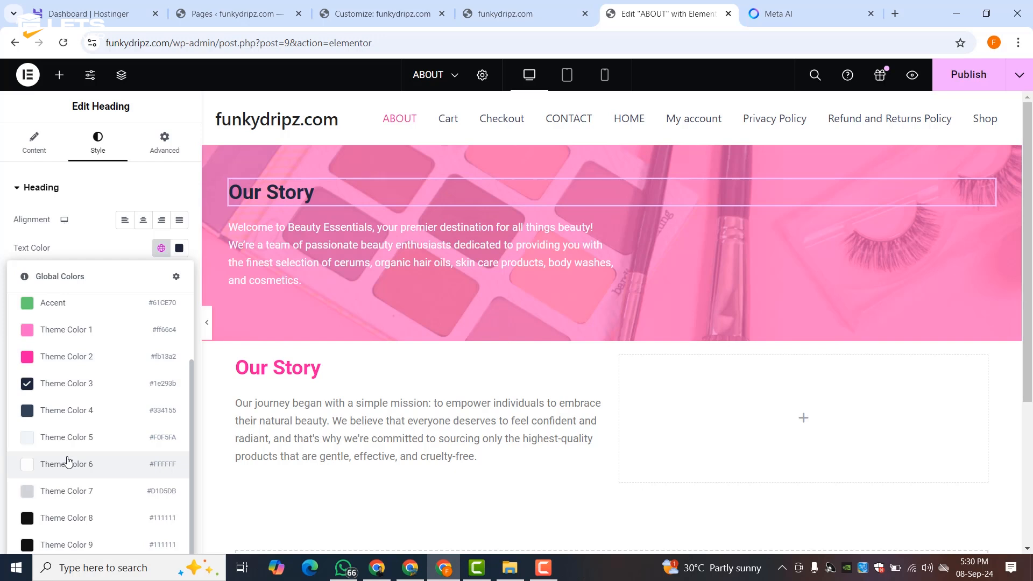
pyautogui.click(67, 462)
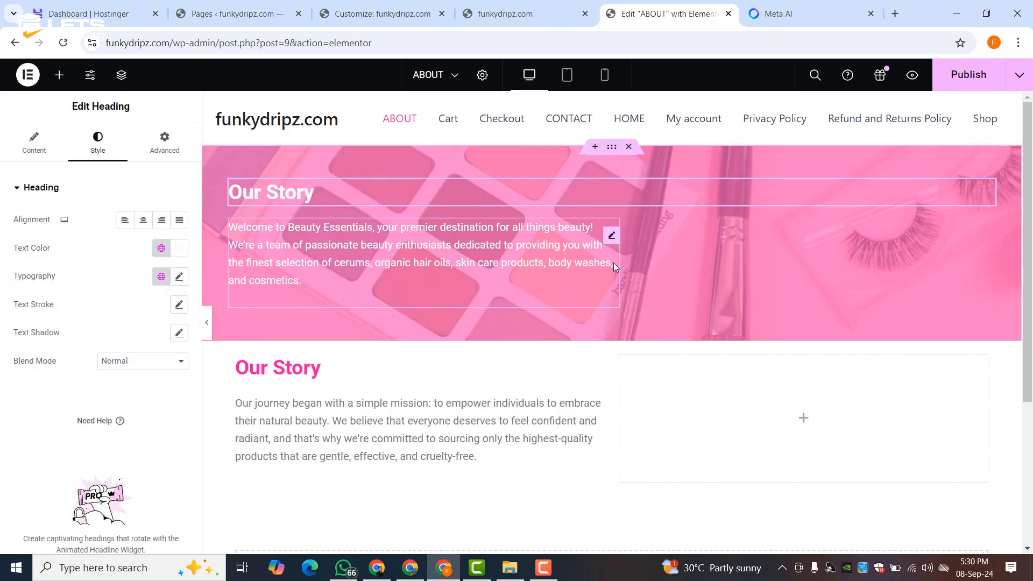
pyautogui.click(208, 325)
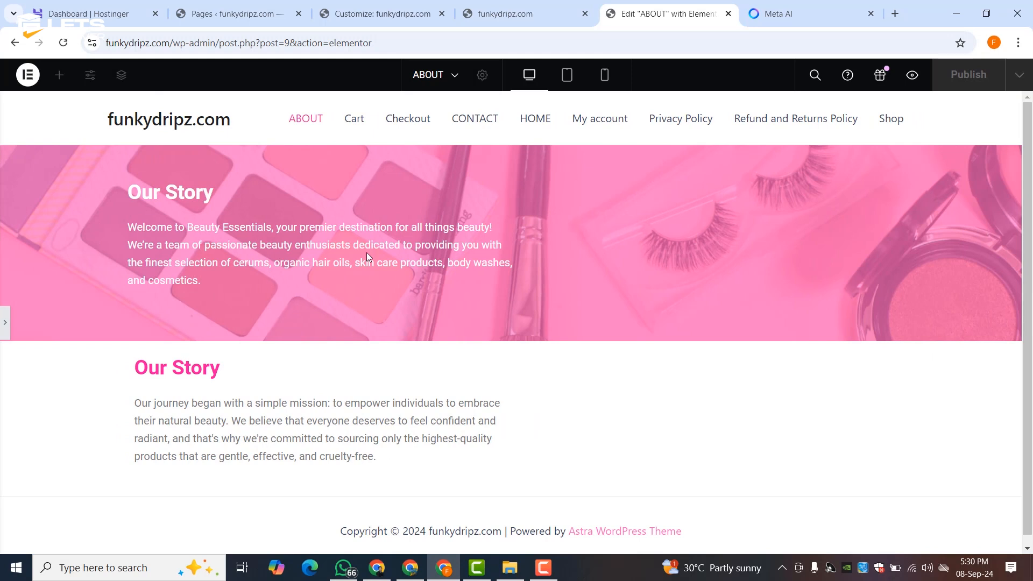
pyautogui.click(4, 319)
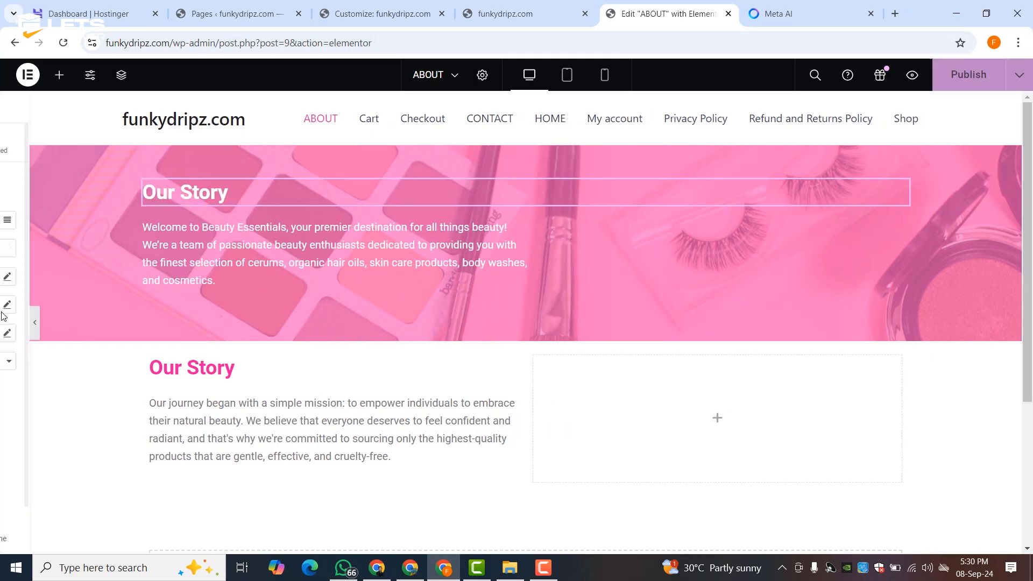
# - Retype the banner heading, replacing 'Our Story' with 'About U'
pyautogui.press('Return')
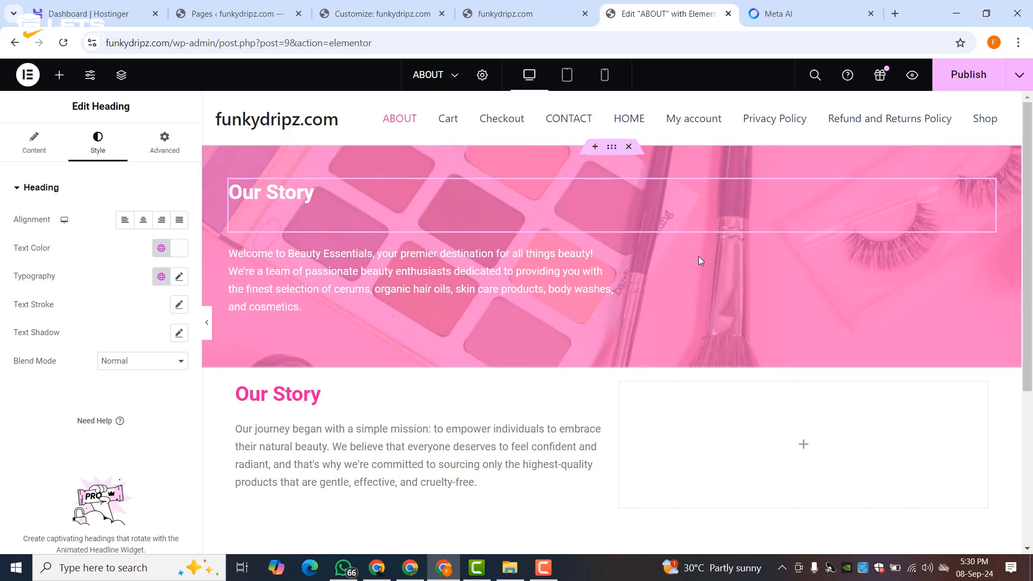
pyautogui.press('BackSpace')
pyautogui.hotkey('ctrl', 'shift', 'Left')
pyautogui.hotkey('ctrl', 'shift', 'Left')
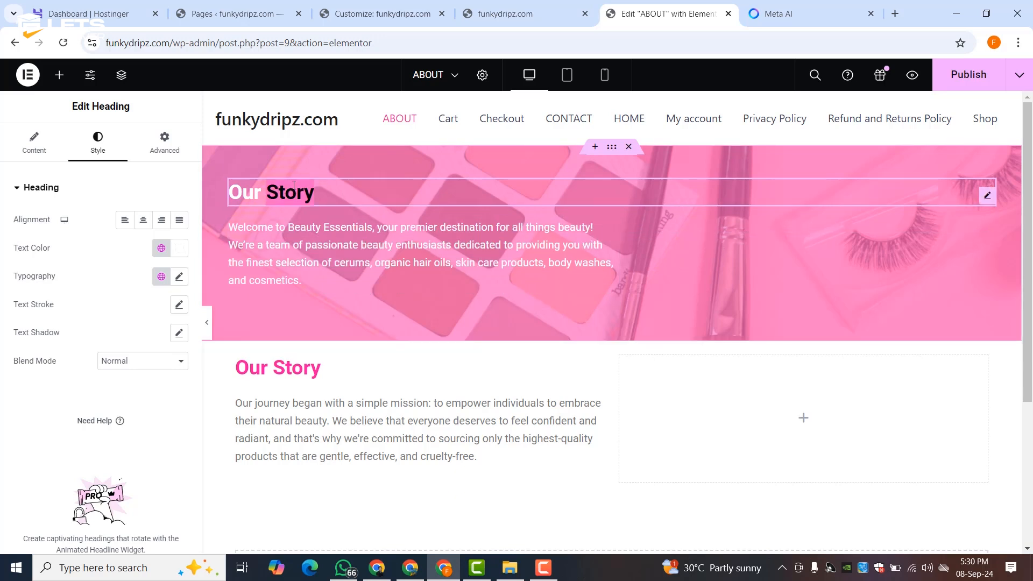
pyautogui.write('Ab')
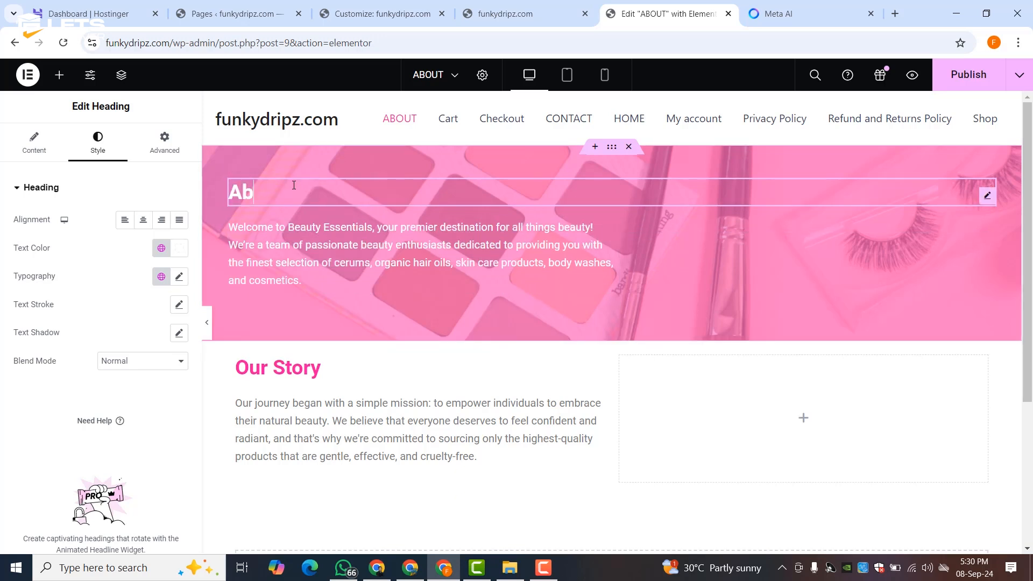
pyautogui.write('out Us')
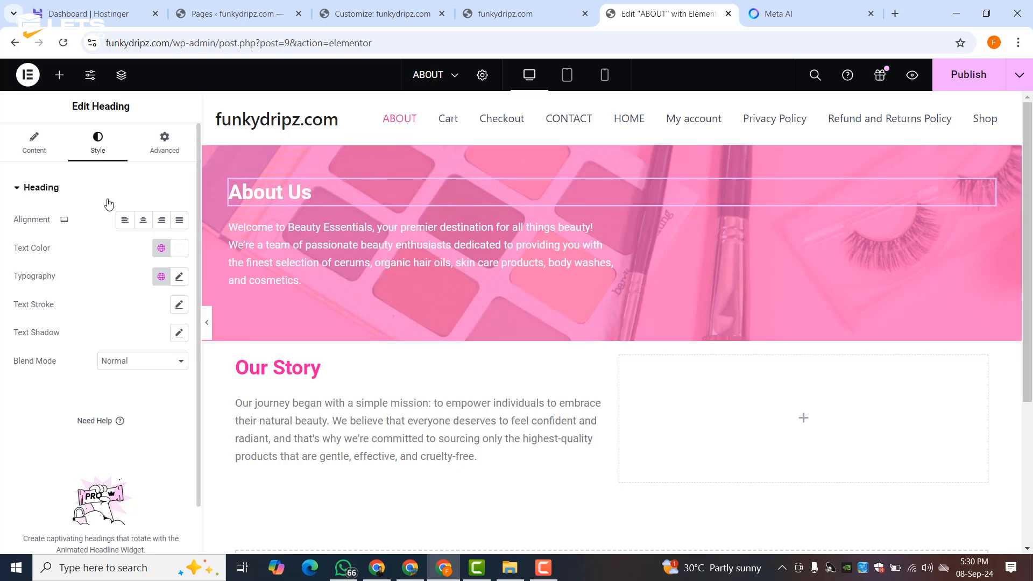
# - Set the About Us heading font size to 50 px and centre it
pyautogui.click(179, 277)
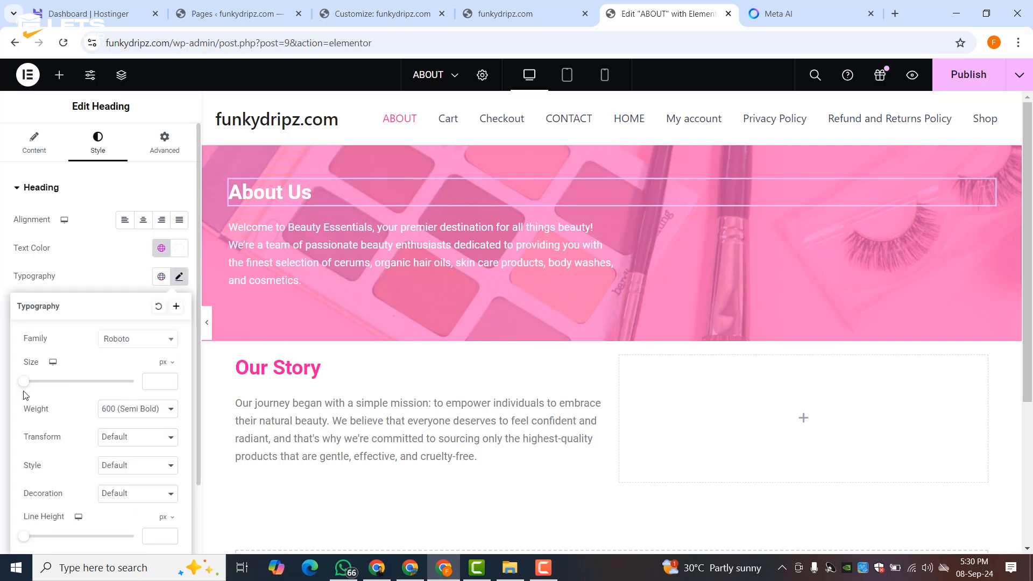
pyautogui.moveTo(24, 386); pyautogui.dragTo(50, 390)
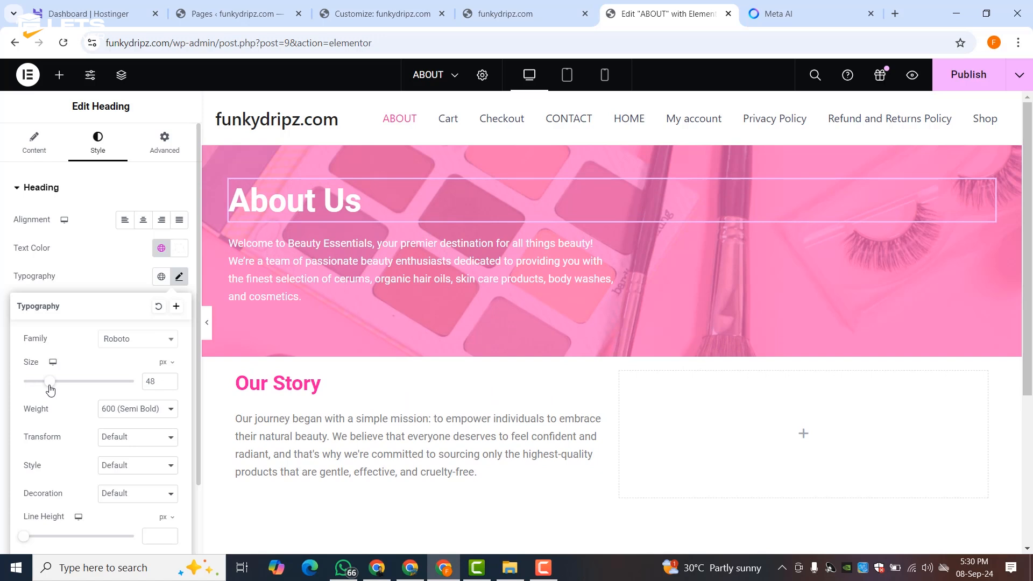
pyautogui.moveTo(50, 390); pyautogui.dragTo(52, 390)
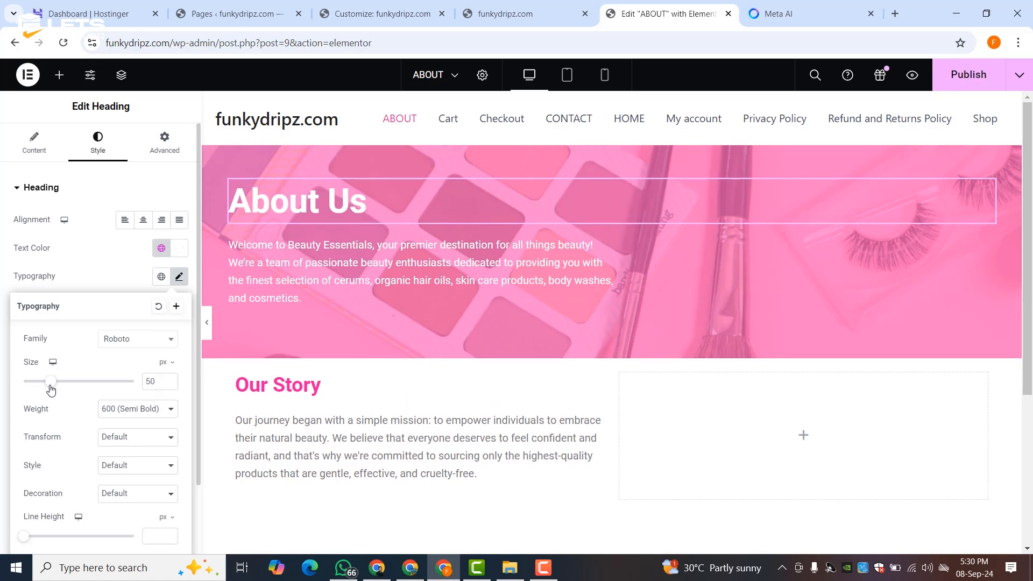
pyautogui.click(122, 255)
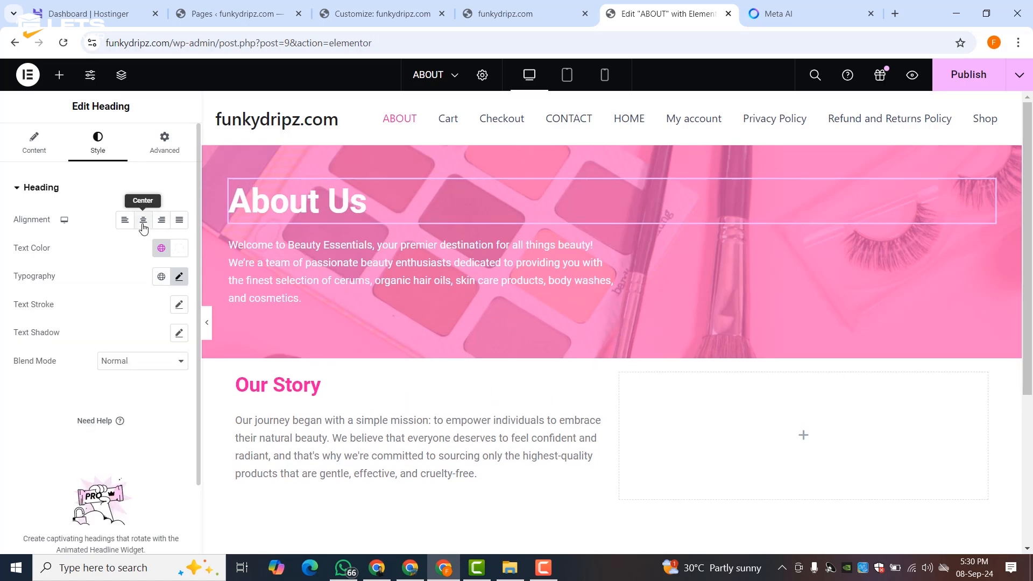
pyautogui.click(143, 220)
# - Centre the welcome paragraph and give it a 100% custom width
pyautogui.click(419, 286)
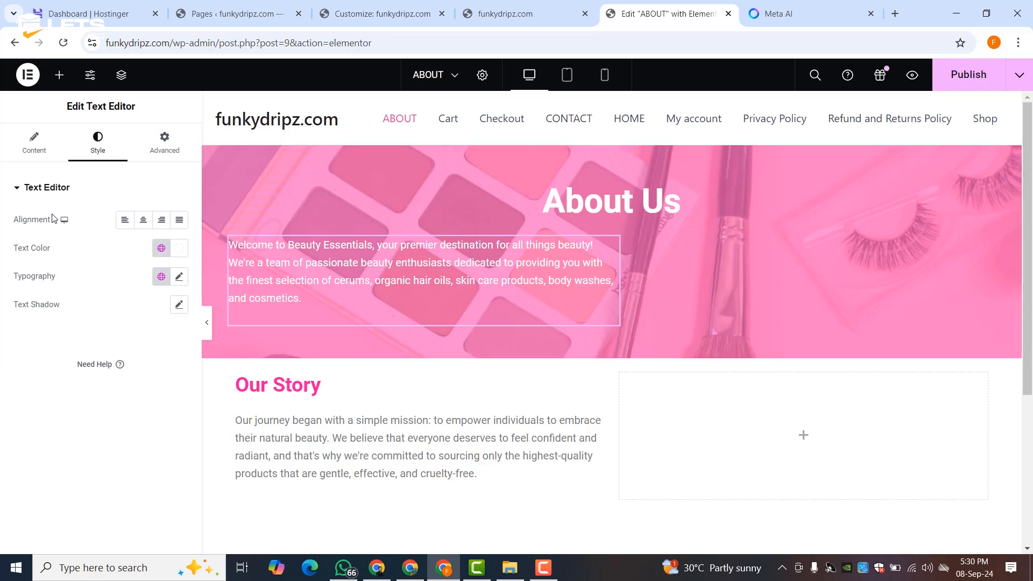
pyautogui.click(141, 220)
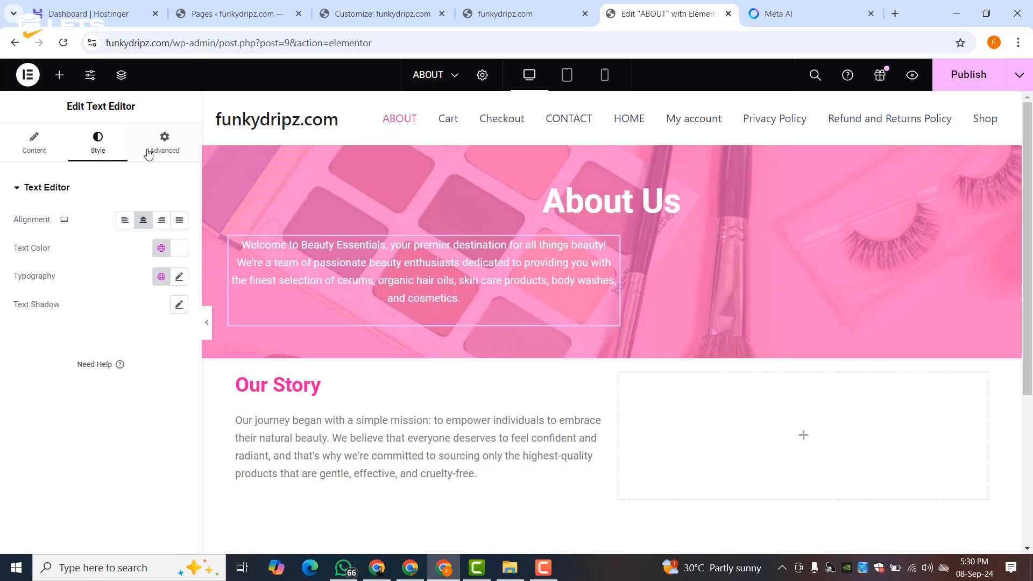
pyautogui.click(48, 153)
pyautogui.click(164, 142)
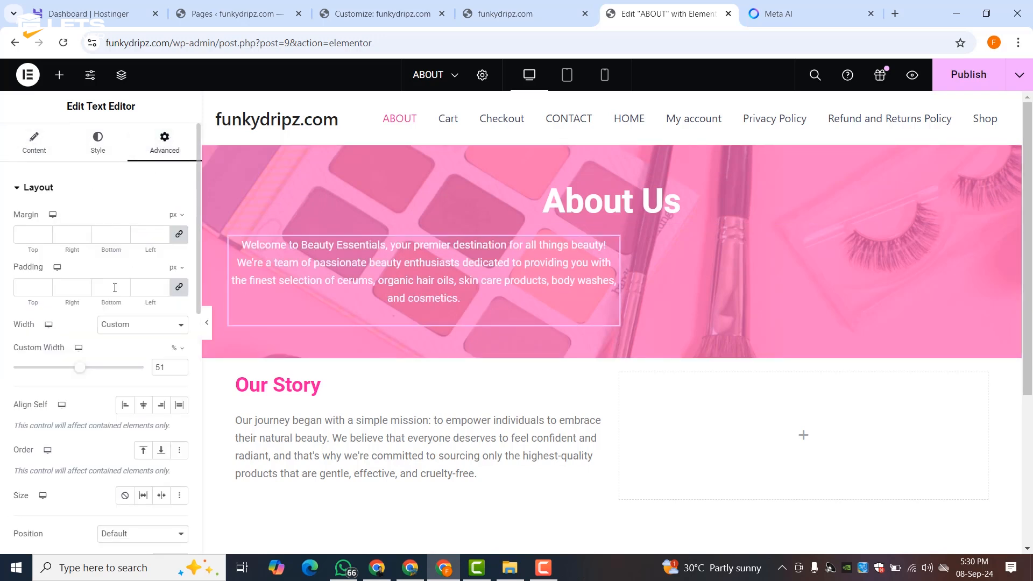
pyautogui.moveTo(88, 368); pyautogui.dragTo(158, 359)
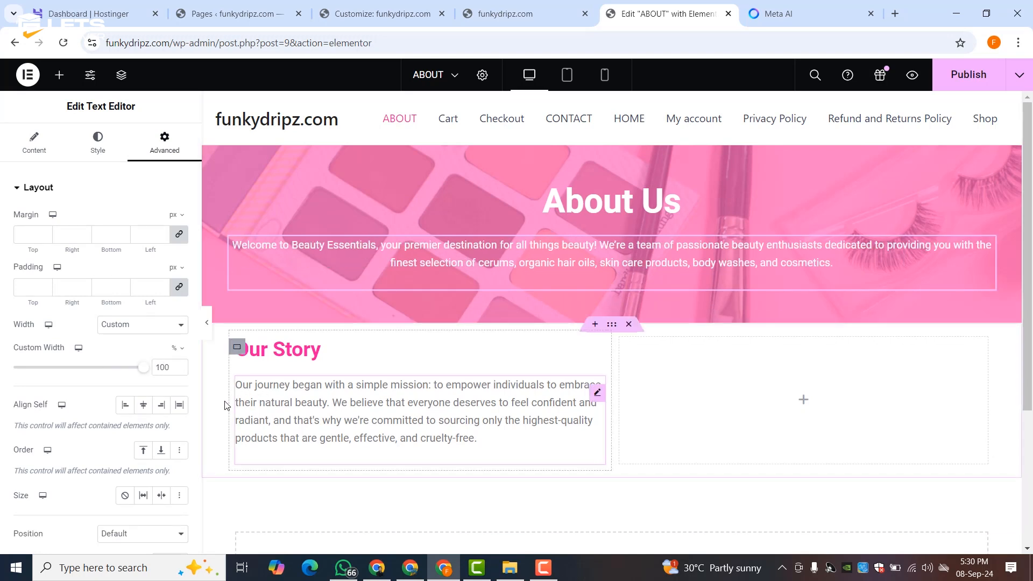
pyautogui.click(567, 199)
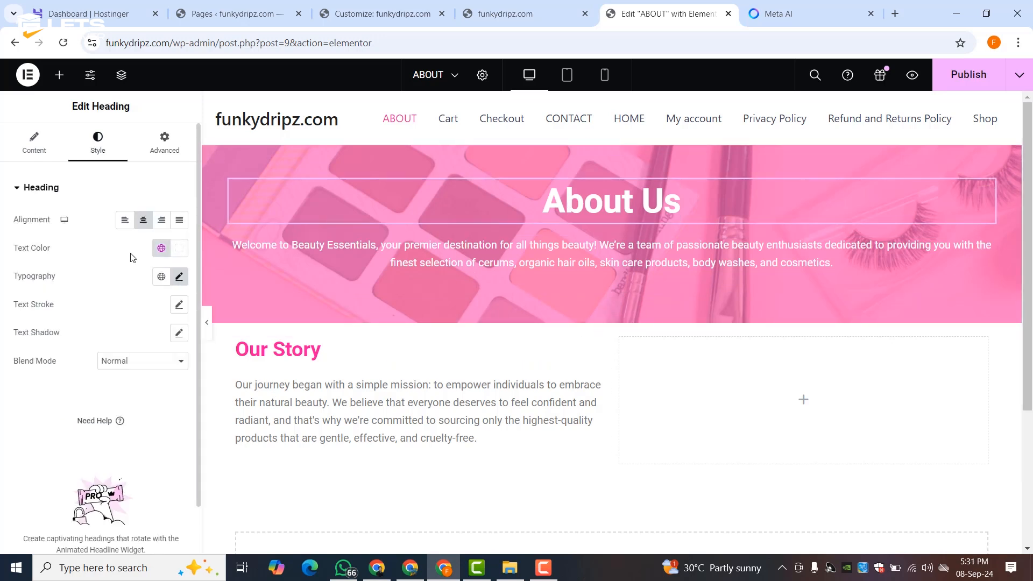
# - Give the About Us heading a 2 px black text stroke
pyautogui.click(179, 304)
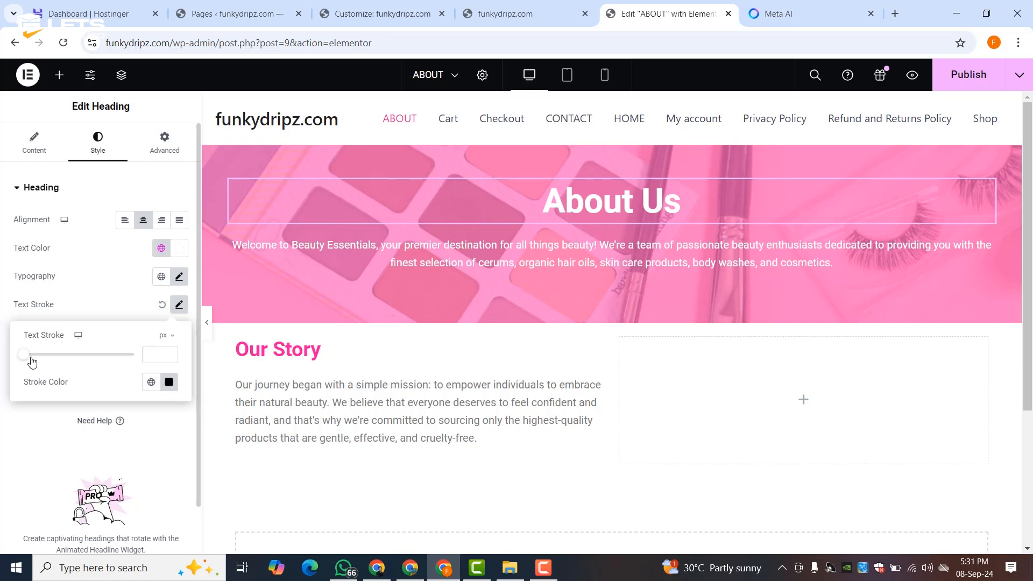
pyautogui.moveTo(32, 362); pyautogui.dragTo(37, 362)
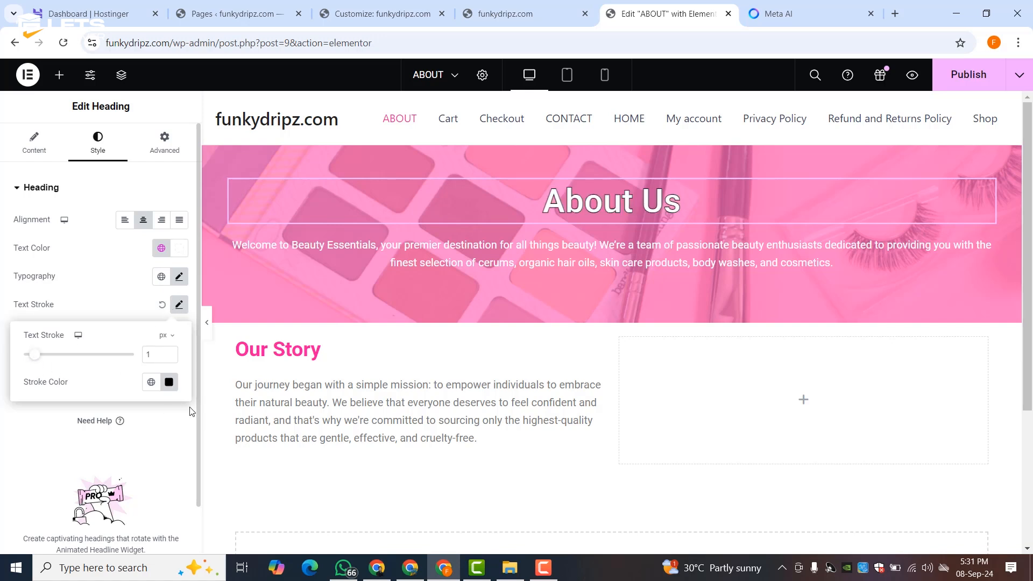
pyautogui.click(170, 382)
pyautogui.moveTo(210, 318); pyautogui.dragTo(250, 318)
pyautogui.moveTo(219, 228); pyautogui.dragTo(242, 209)
pyautogui.moveTo(241, 320); pyautogui.dragTo(226, 319)
pyautogui.moveTo(113, 294)
pyautogui.mouseDown()
pyautogui.moveTo(16, 334)
pyautogui.moveTo(34, 420)
pyautogui.mouseUp()
pyautogui.click(36, 415)
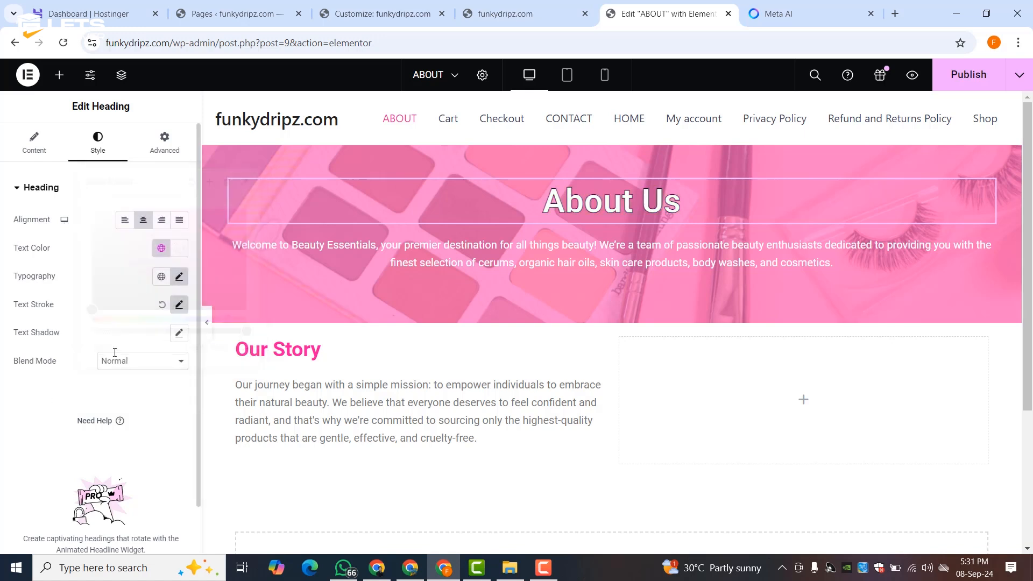
pyautogui.click(178, 306)
pyautogui.moveTo(38, 359); pyautogui.dragTo(50, 359)
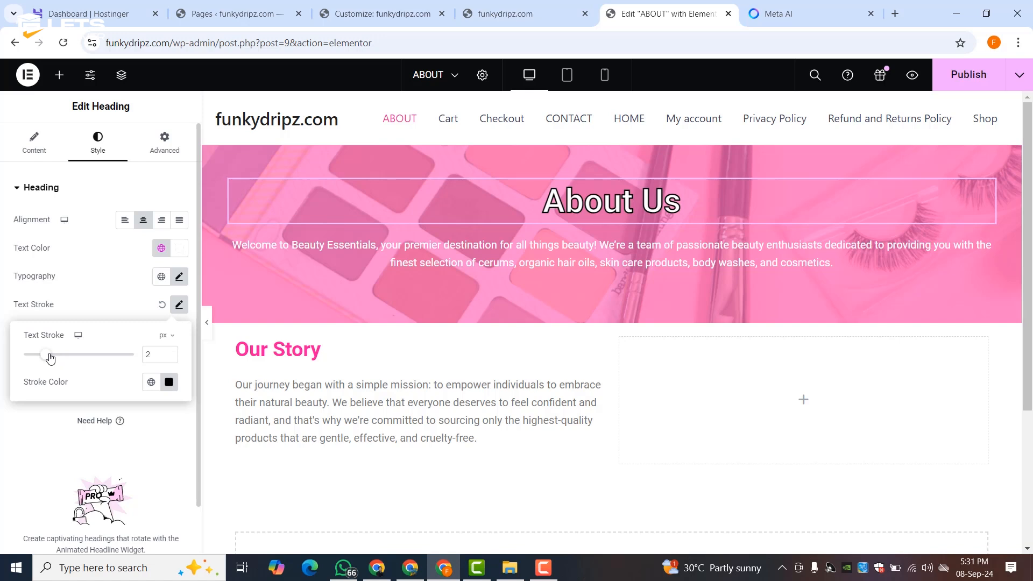
pyautogui.click(48, 420)
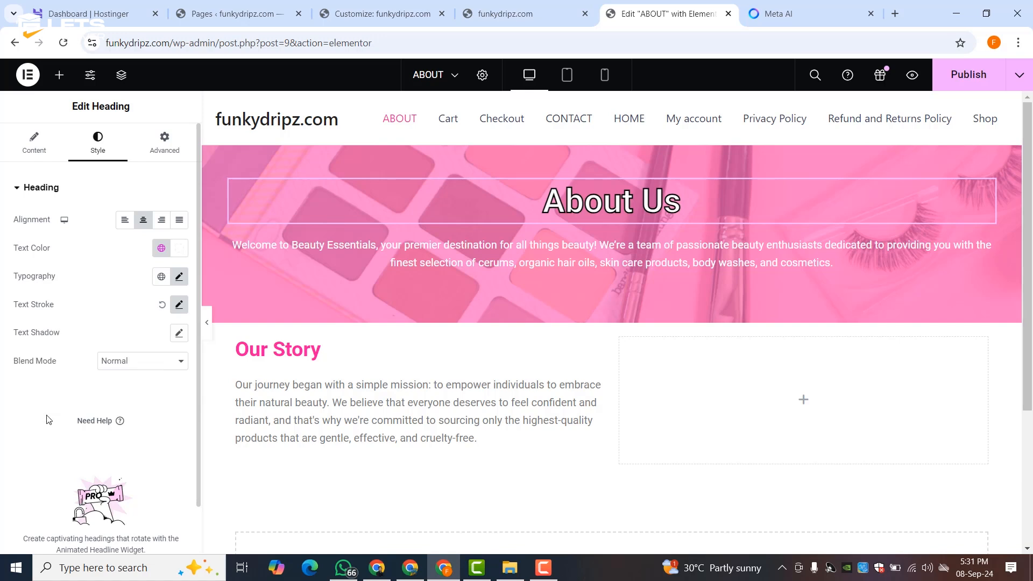
# - Add a white text shadow at 0.69 opacity, rgba(255,255,255,0.69), to the heading
pyautogui.click(179, 333)
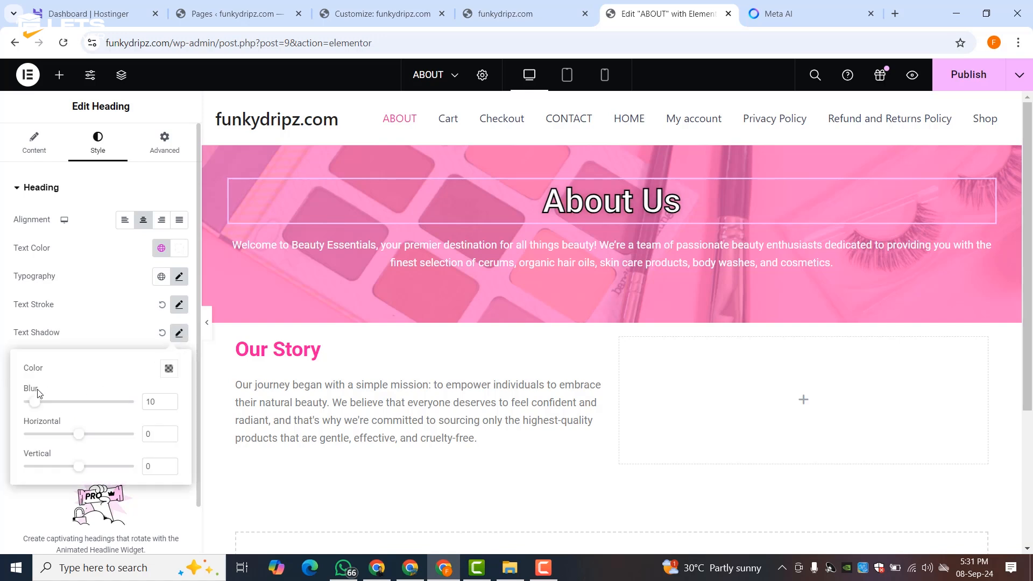
pyautogui.click(168, 371)
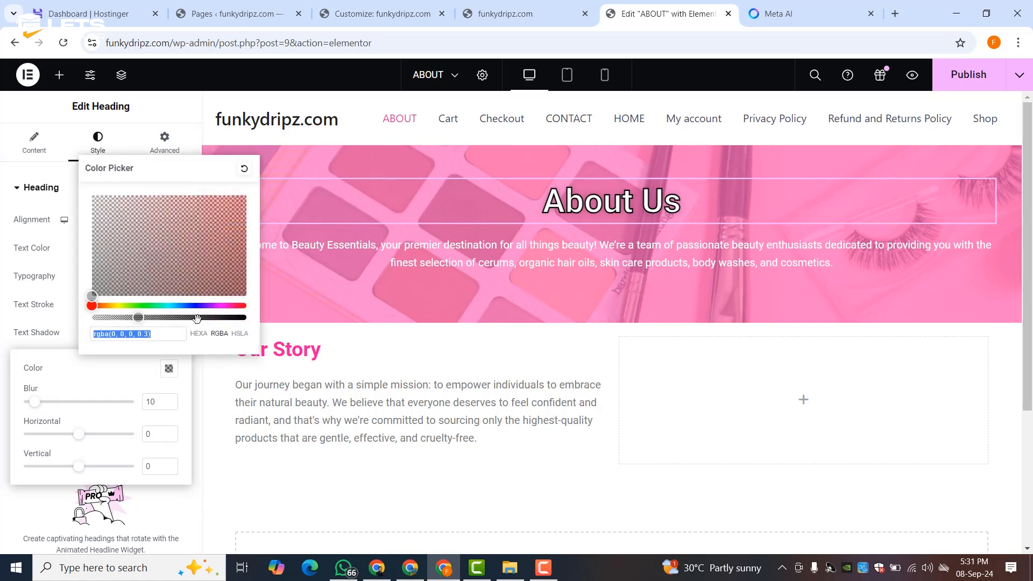
pyautogui.moveTo(197, 318); pyautogui.dragTo(198, 318)
pyautogui.moveTo(186, 282); pyautogui.dragTo(62, 193)
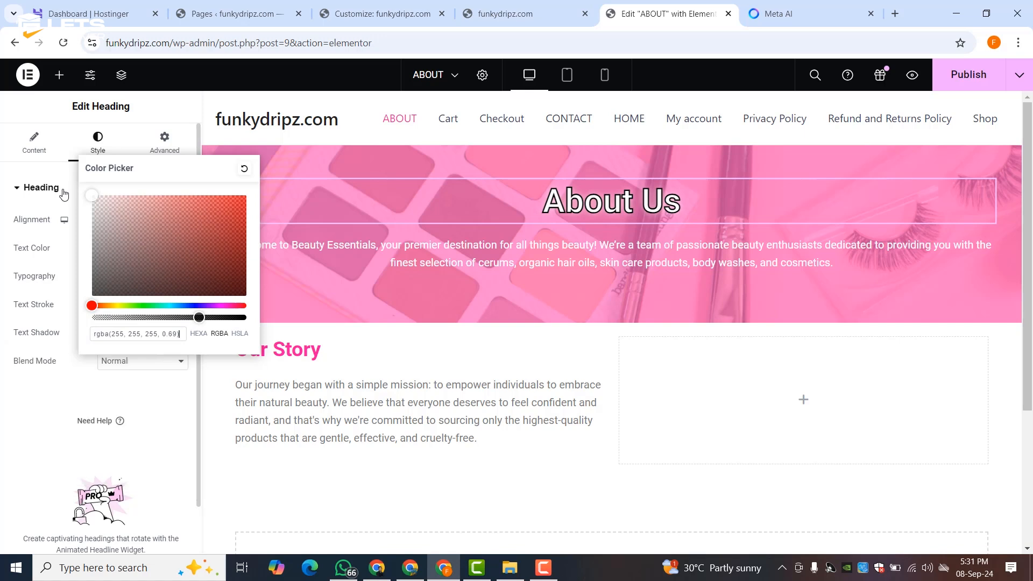
pyautogui.click(76, 391)
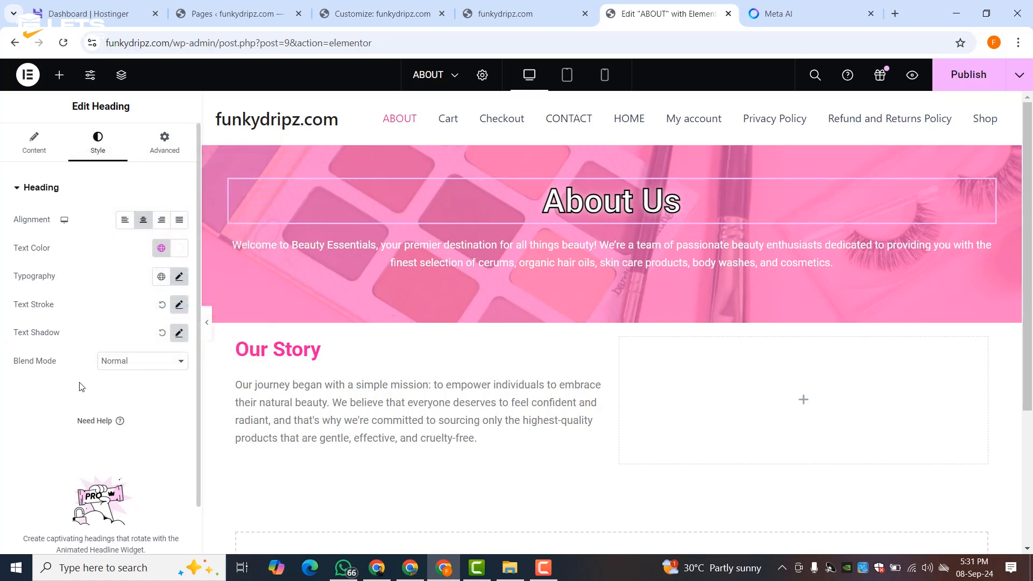
# - Add a text shadow to the welcome paragraph and shift its horizontal offset
pyautogui.click(445, 250)
pyautogui.scroll(-10, 138, 302)
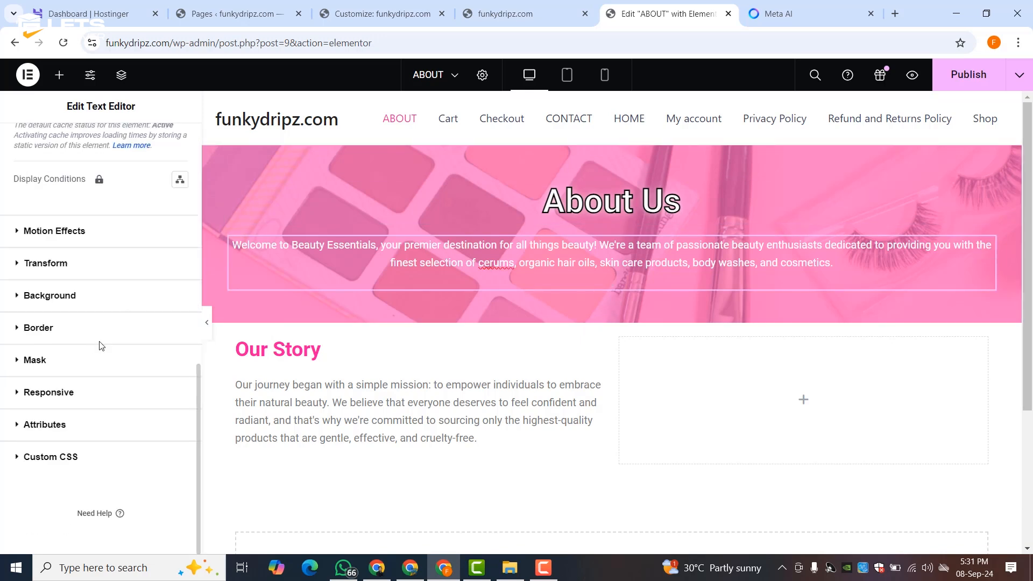
pyautogui.scroll(12, 102, 345)
pyautogui.click(98, 142)
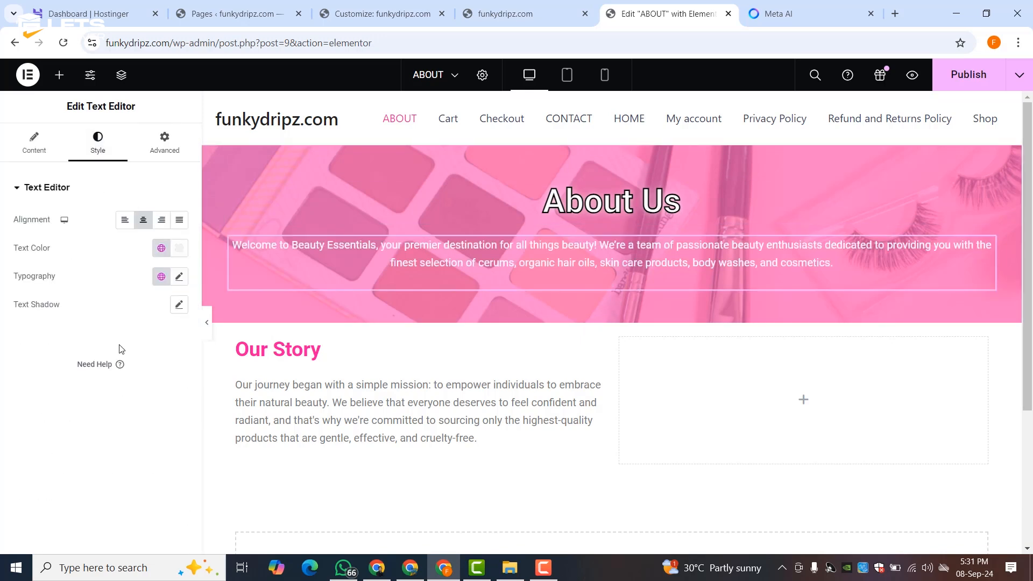
pyautogui.click(175, 305)
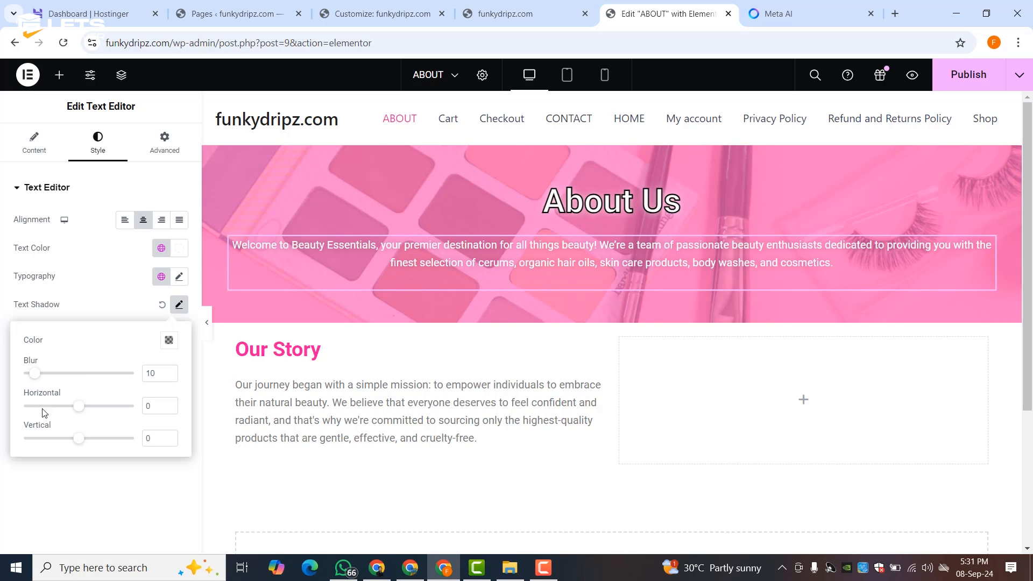
pyautogui.click(167, 341)
pyautogui.moveTo(97, 460); pyautogui.dragTo(63, 396)
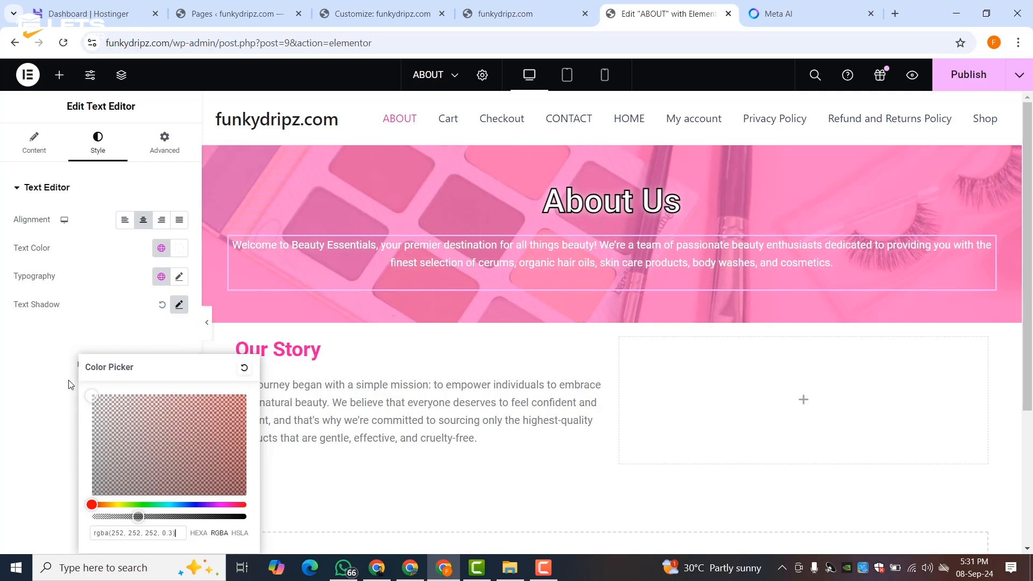
pyautogui.click(178, 302)
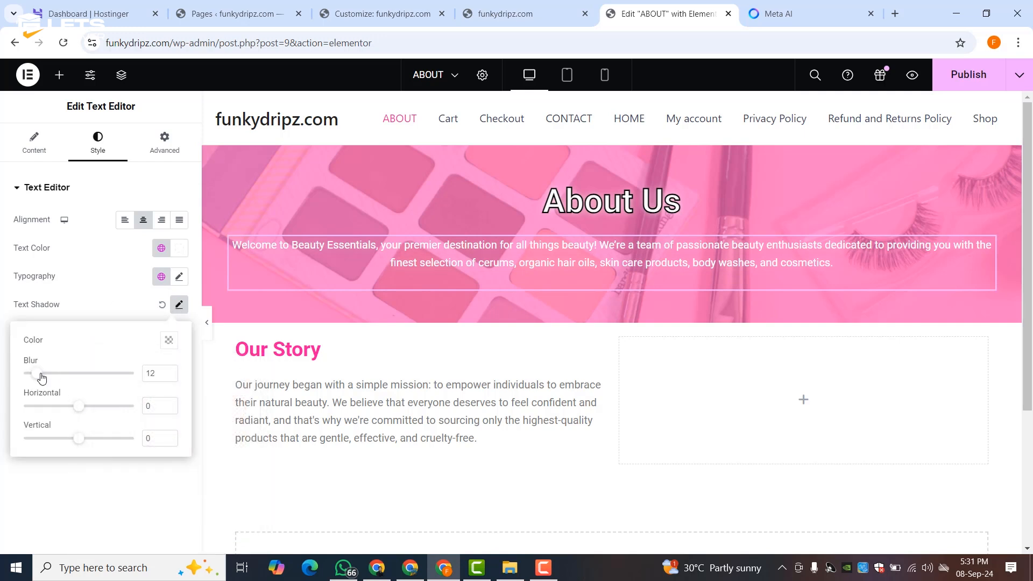
pyautogui.moveTo(80, 411); pyautogui.dragTo(89, 444)
# - Set the paragraph shadow colour to pink rgba(245,7,191,0.53)
pyautogui.click(167, 341)
pyautogui.moveTo(106, 446); pyautogui.dragTo(87, 498)
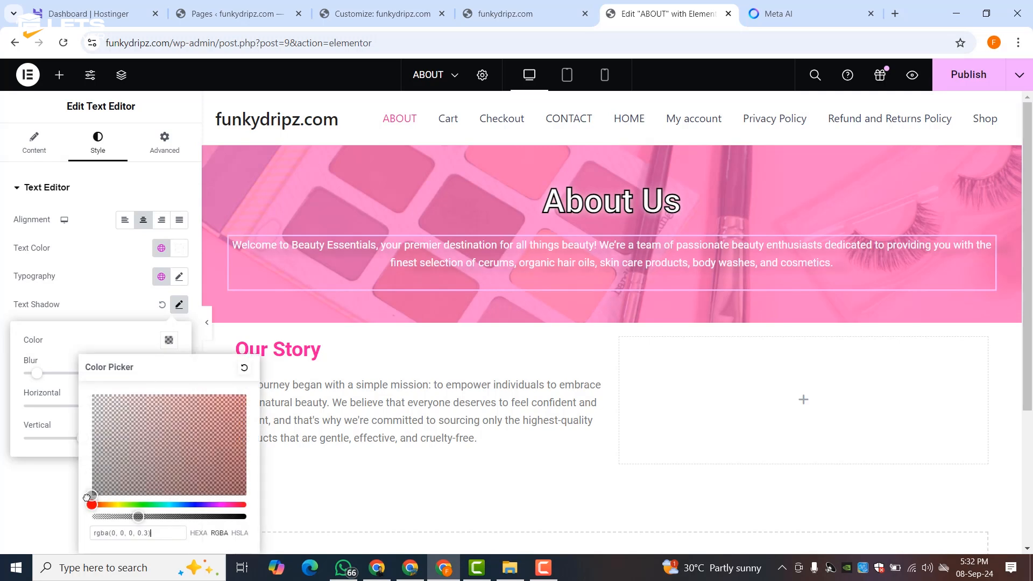
pyautogui.click(174, 517)
pyautogui.click(92, 394)
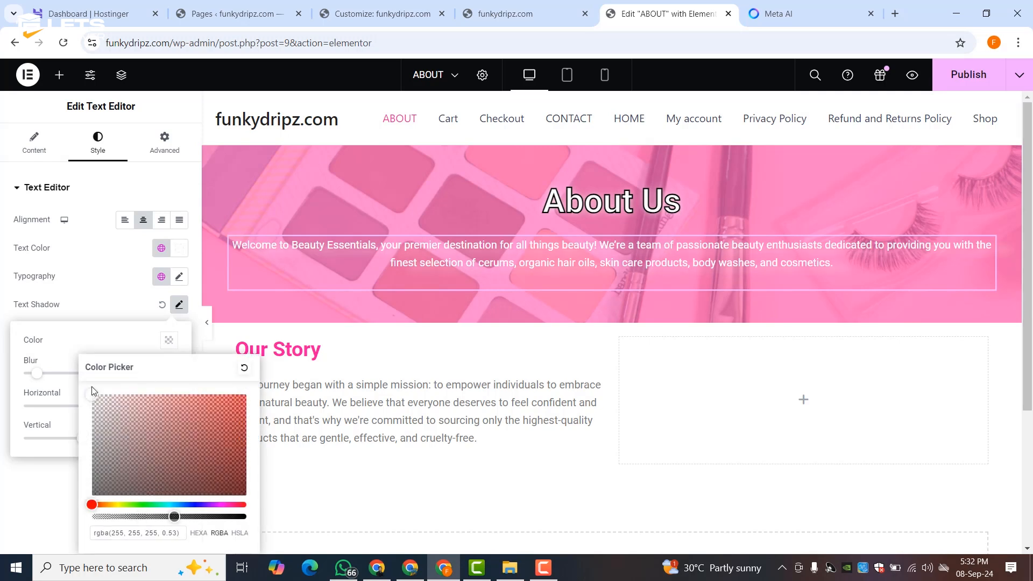
pyautogui.click(222, 504)
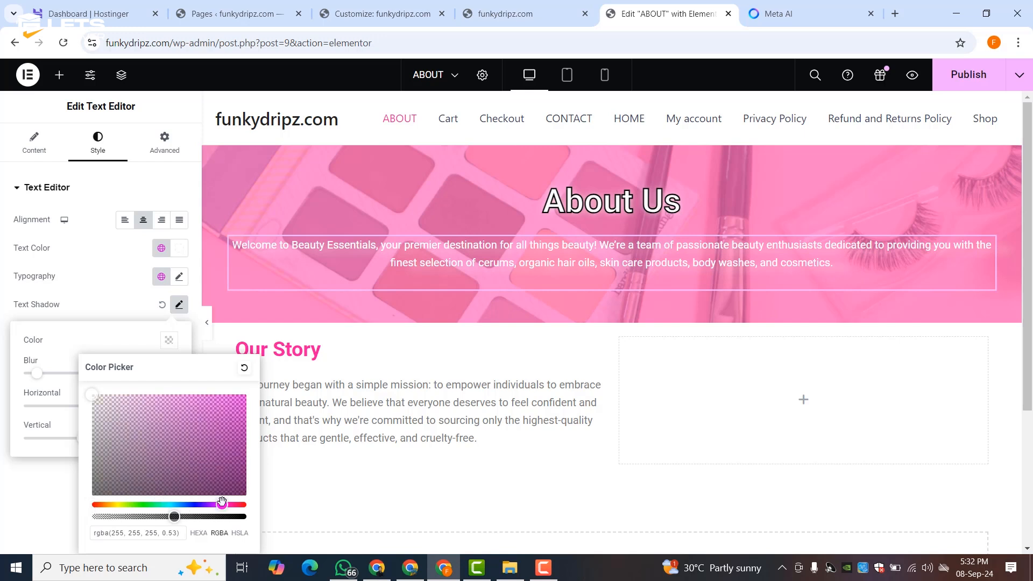
pyautogui.click(226, 505)
pyautogui.moveTo(241, 402); pyautogui.dragTo(76, 386)
pyautogui.click(18, 468)
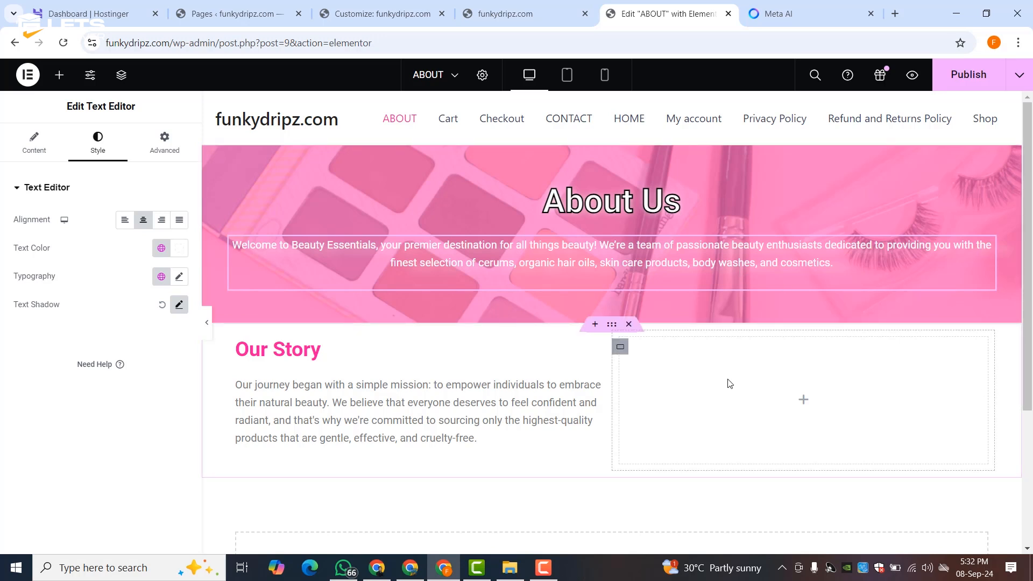
# - Publish the page and check the Tablet and Mobile previews before returning to Desktop
pyautogui.click(963, 75)
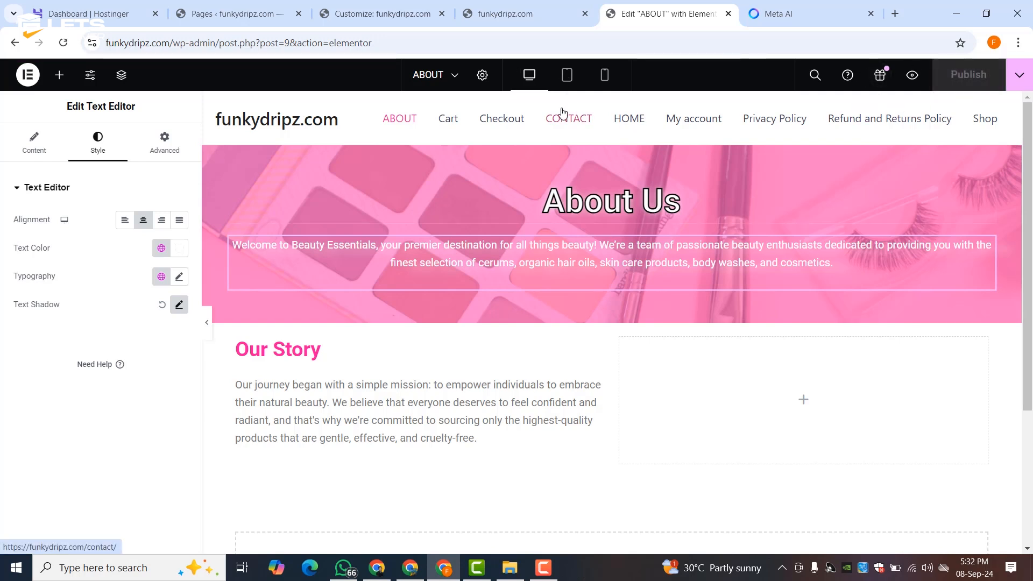
pyautogui.click(566, 74)
pyautogui.click(604, 76)
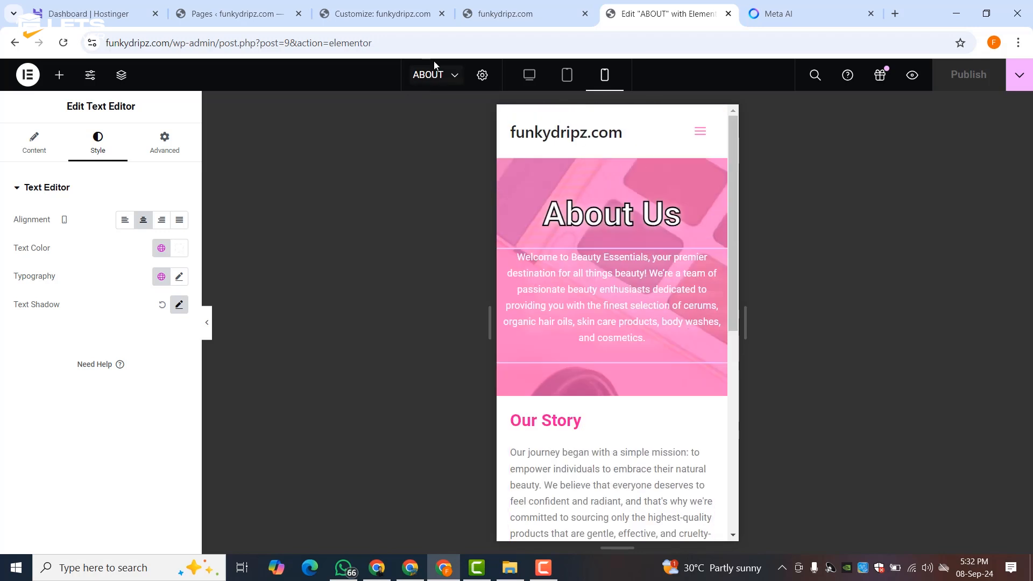
pyautogui.click(530, 76)
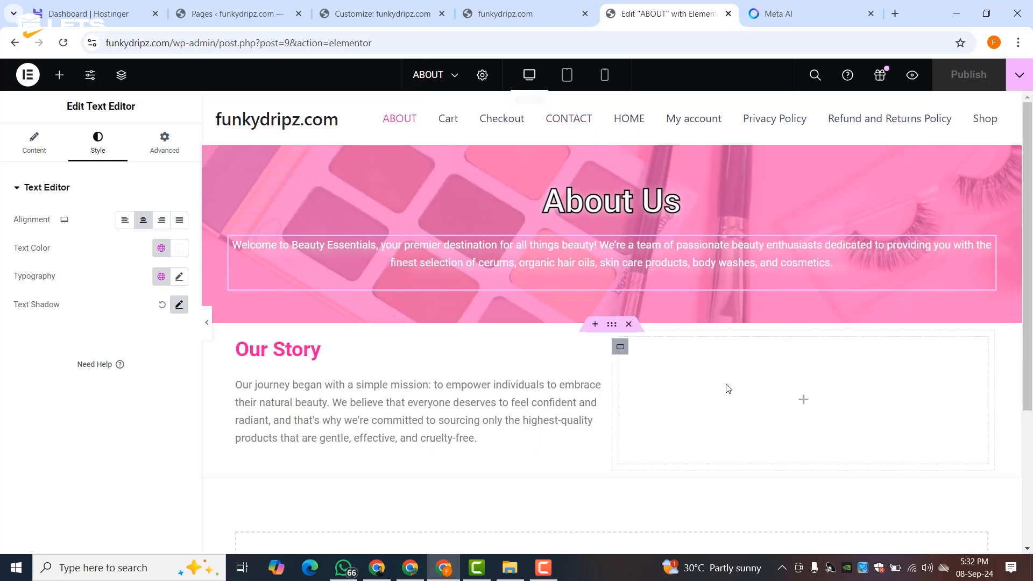
# - Give the box beside Our Story a classic background using the Beauty Cosmetic image (Untitled-design-1.png)
pyautogui.click(620, 347)
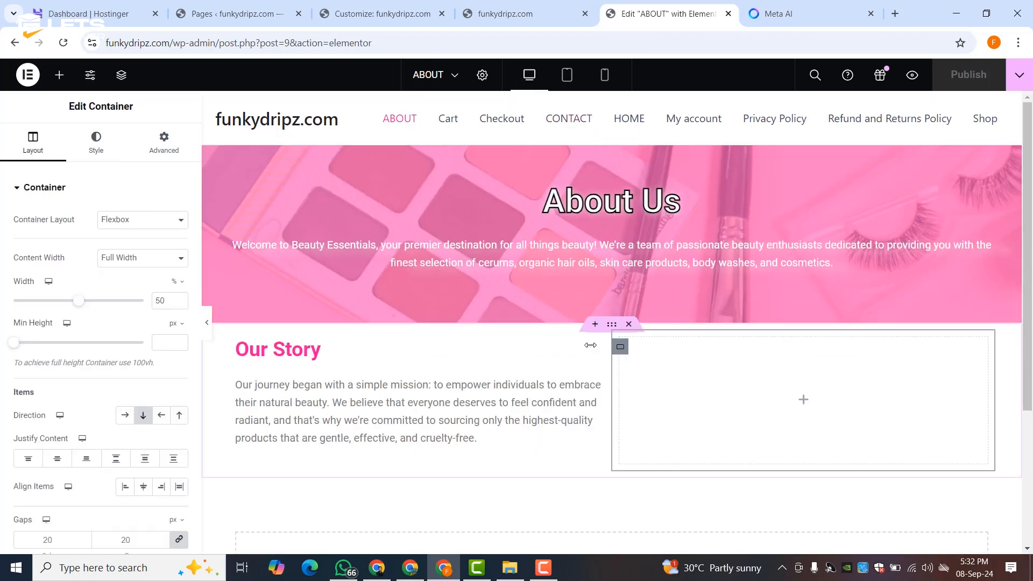
pyautogui.click(96, 152)
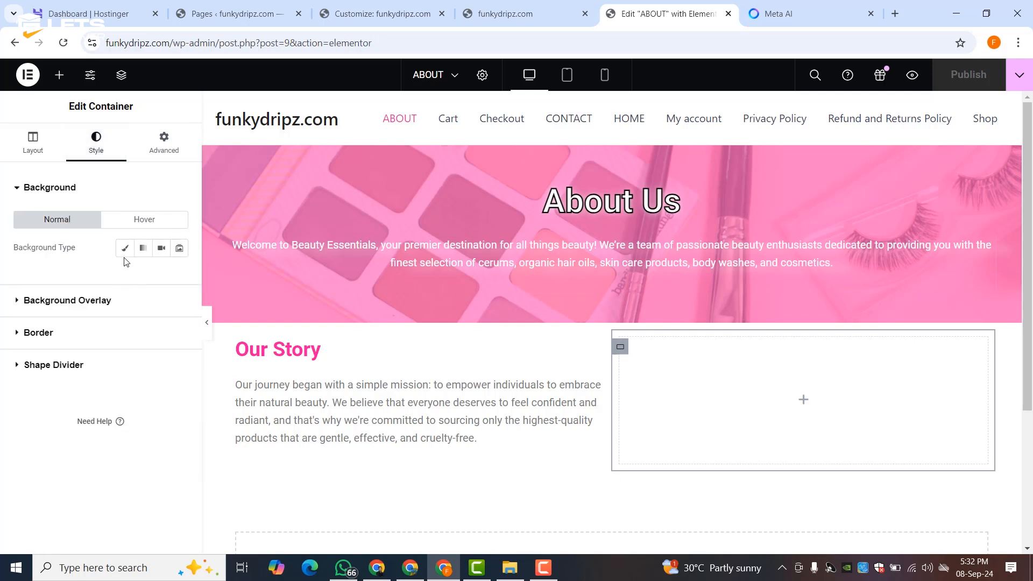
pyautogui.click(125, 248)
pyautogui.click(92, 347)
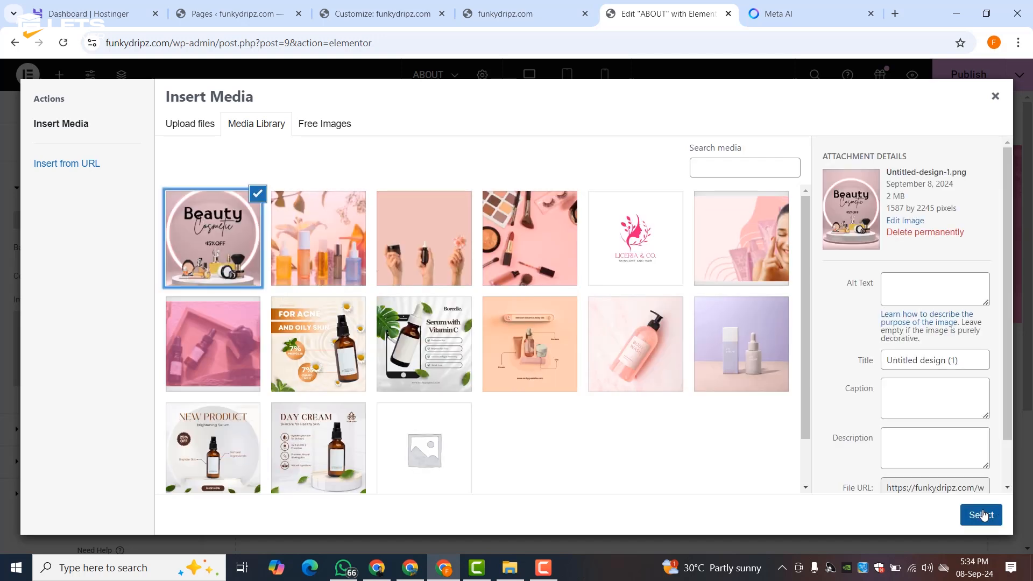
pyautogui.click(982, 515)
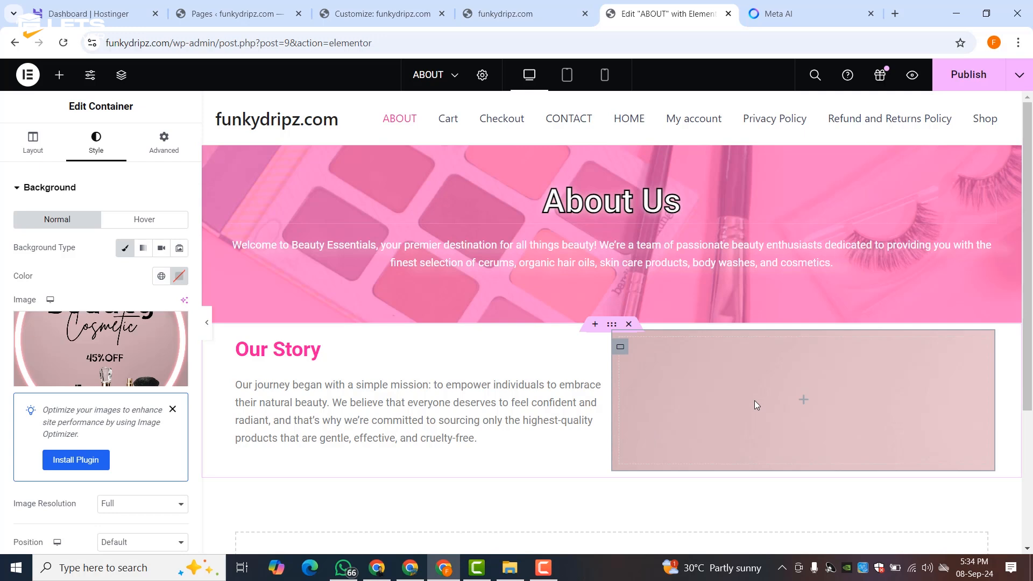
pyautogui.scroll(-1, 698, 402)
pyautogui.scroll(1, 699, 402)
pyautogui.click(59, 76)
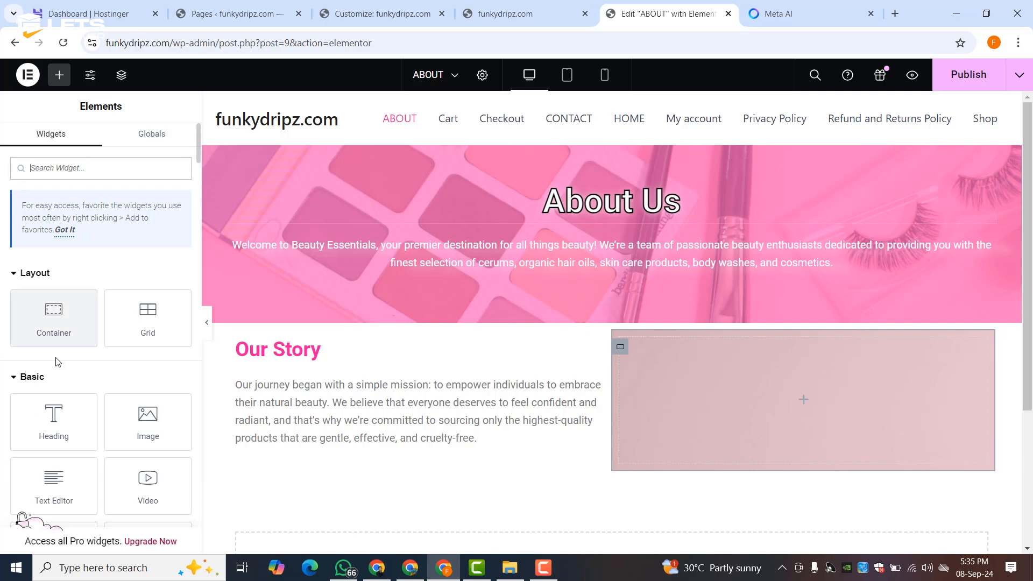
pyautogui.scroll(-3, 107, 350)
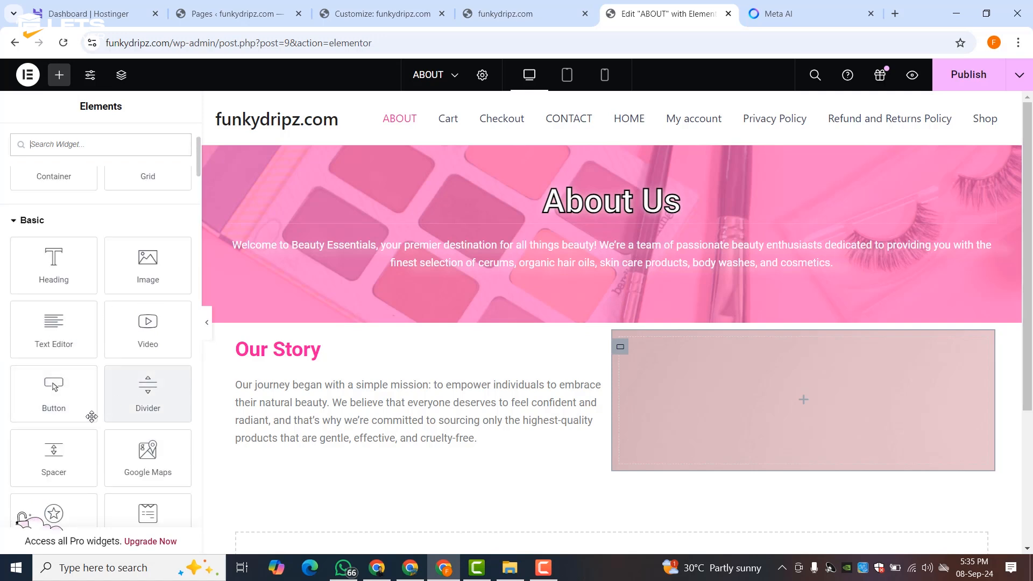
pyautogui.moveTo(47, 450); pyautogui.dragTo(788, 388)
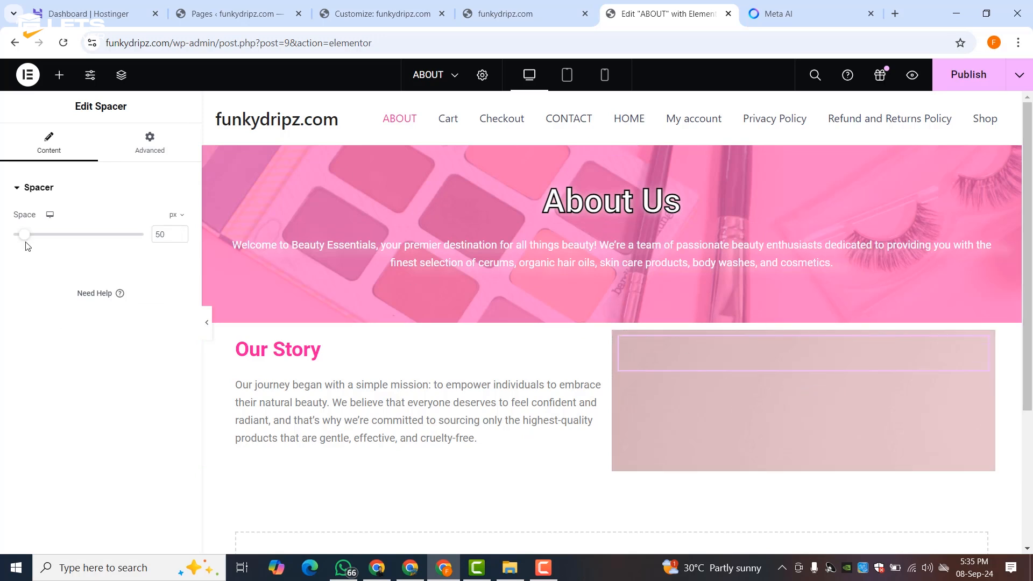
pyautogui.moveTo(30, 242); pyautogui.dragTo(101, 241)
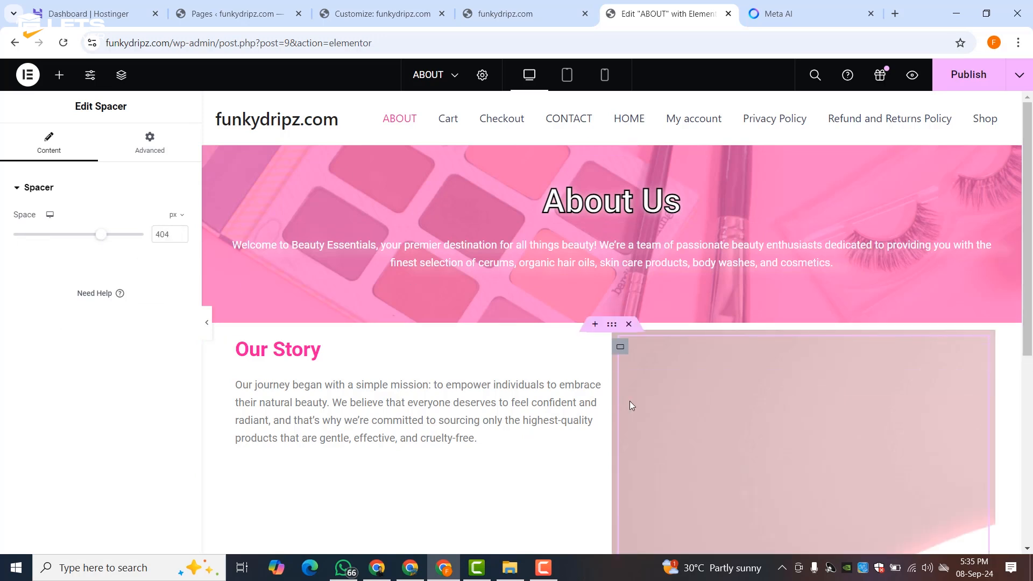
pyautogui.scroll(-5, 623, 401)
pyautogui.scroll(3, 632, 407)
pyautogui.moveTo(105, 237); pyautogui.dragTo(13, 236)
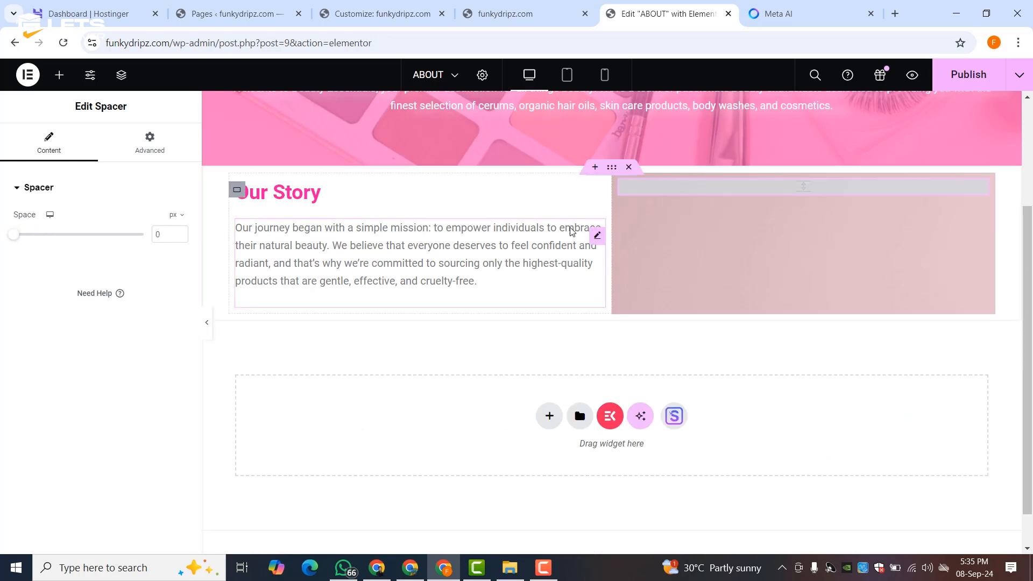
pyautogui.rightClick(694, 188)
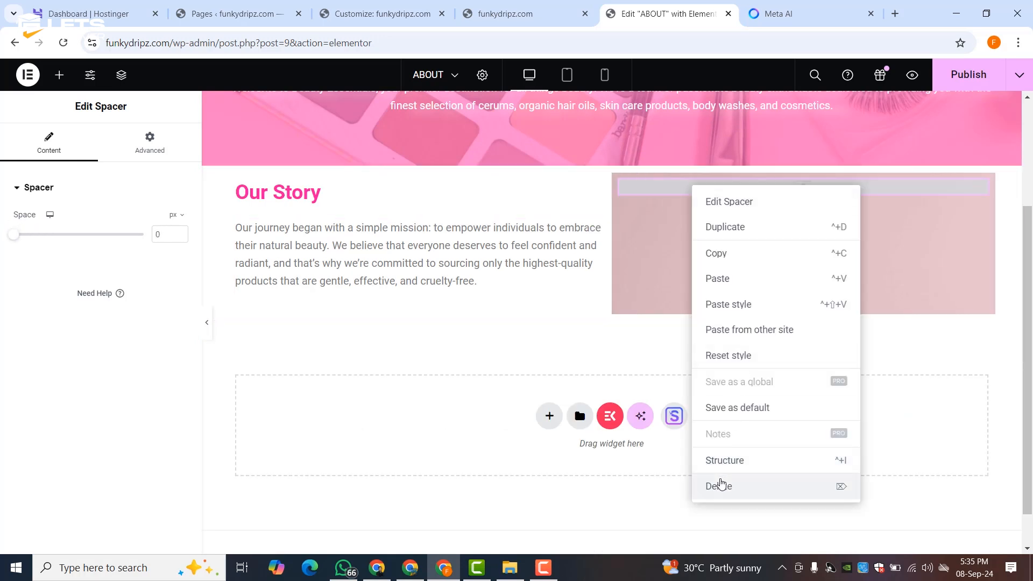
pyautogui.click(719, 486)
# - Set the box's background position to Center Center and repeat to No-repeat
pyautogui.click(620, 189)
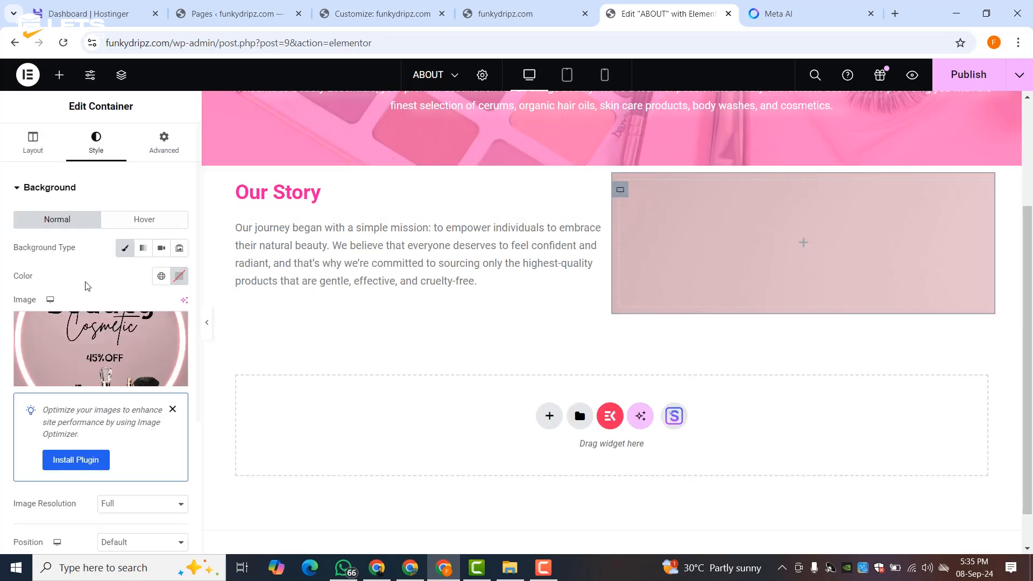
pyautogui.scroll(-3, 69, 331)
pyautogui.click(112, 391)
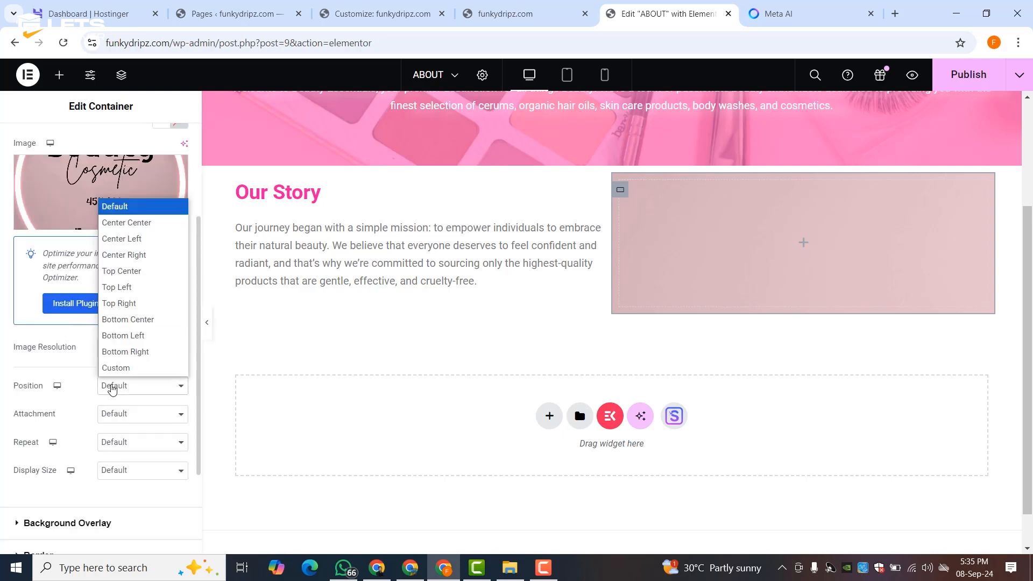
pyautogui.click(128, 224)
pyautogui.click(123, 417)
pyautogui.click(122, 433)
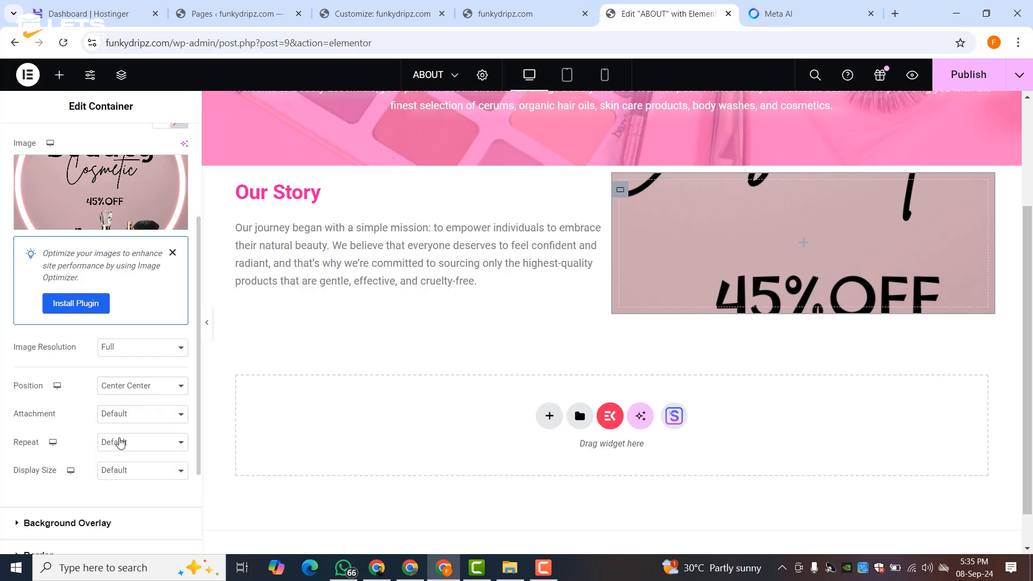
pyautogui.click(121, 443)
pyautogui.click(119, 475)
# - Set the background display size to Cover
pyautogui.click(121, 470)
pyautogui.click(127, 408)
pyautogui.click(123, 471)
pyautogui.click(124, 420)
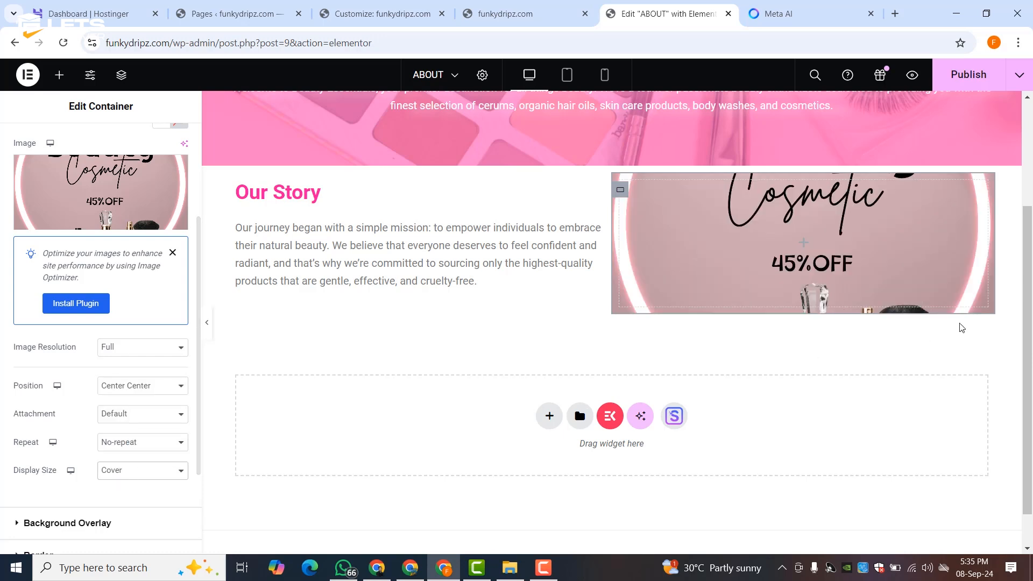
pyautogui.scroll(3, 898, 334)
pyautogui.scroll(-3, 899, 334)
pyautogui.click(161, 471)
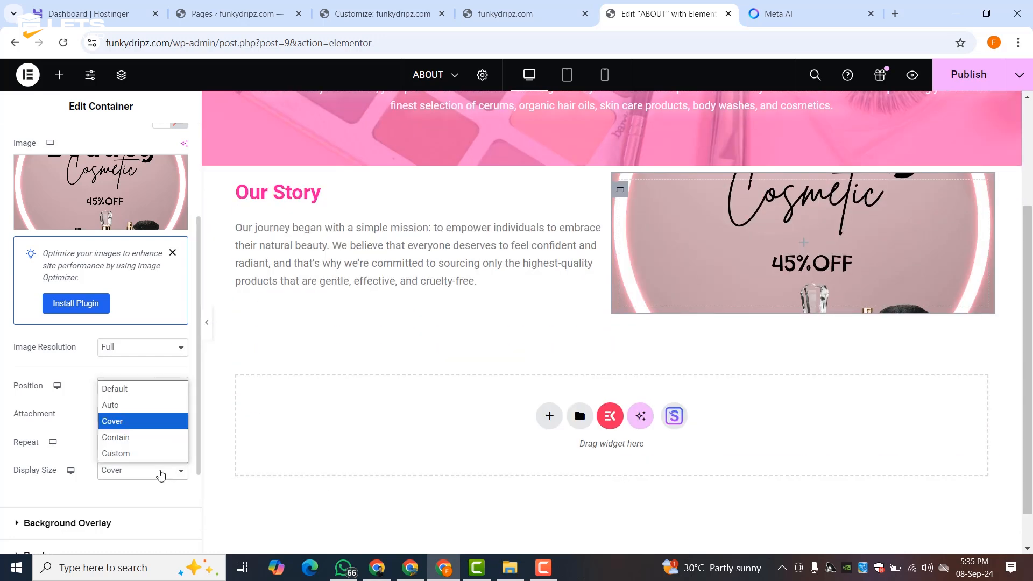
pyautogui.click(128, 438)
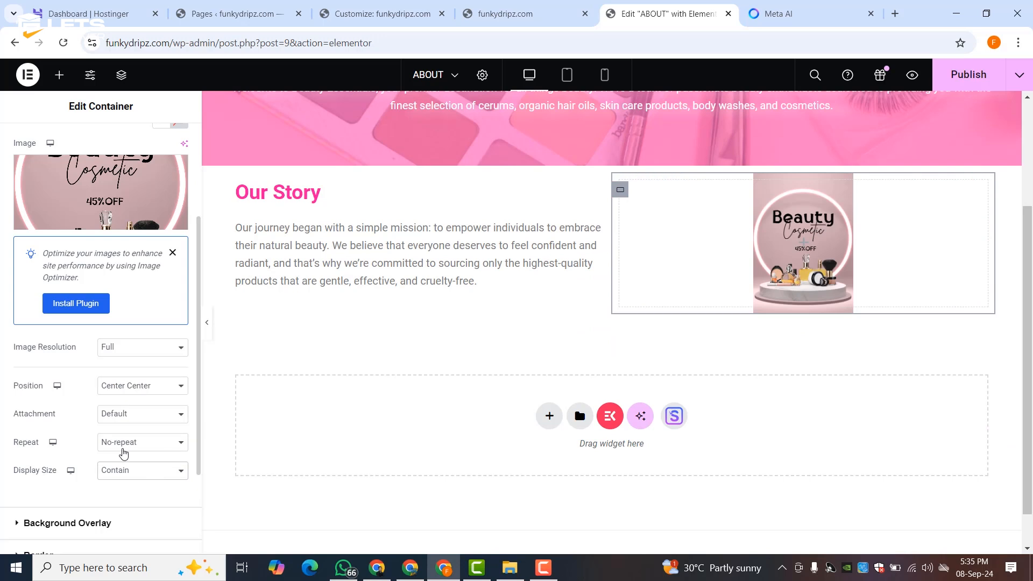
pyautogui.click(120, 468)
pyautogui.click(124, 419)
# - Copy the Our Values heading and its four bullets from the Meta AI reply
pyautogui.click(775, 13)
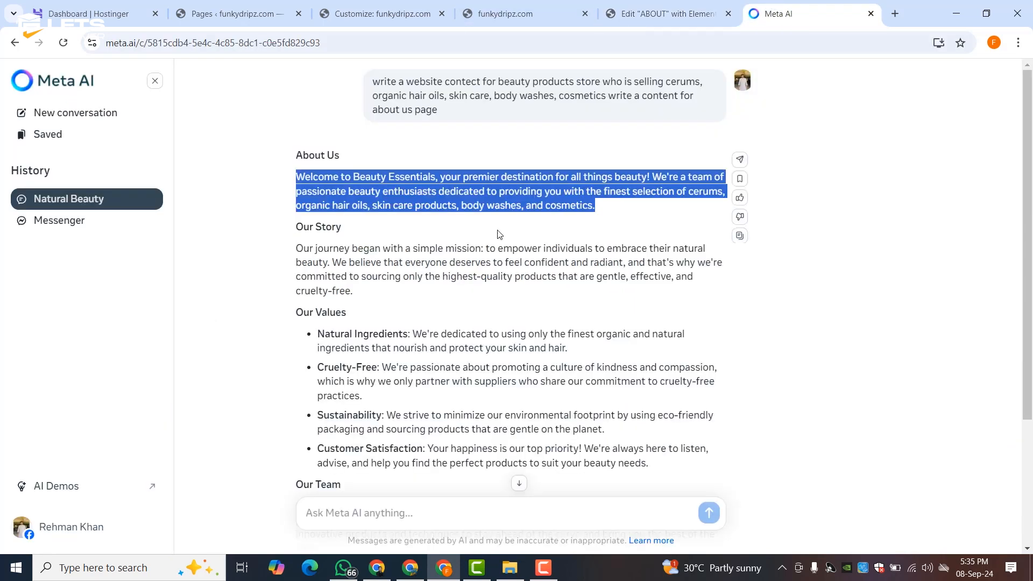
pyautogui.scroll(-3, 297, 323)
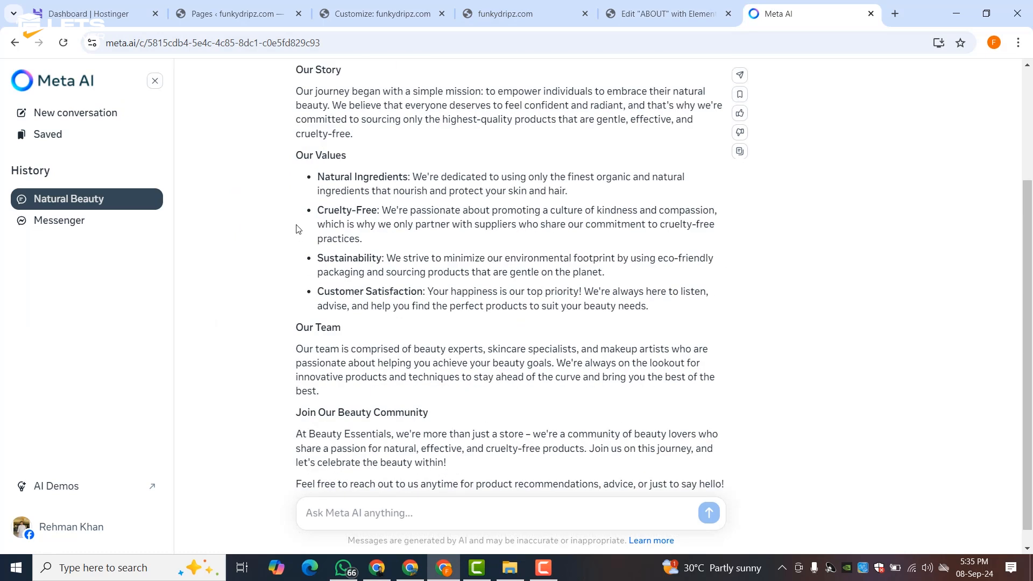
pyautogui.moveTo(298, 154); pyautogui.dragTo(689, 312)
pyautogui.rightClick(614, 301)
pyautogui.click(612, 305)
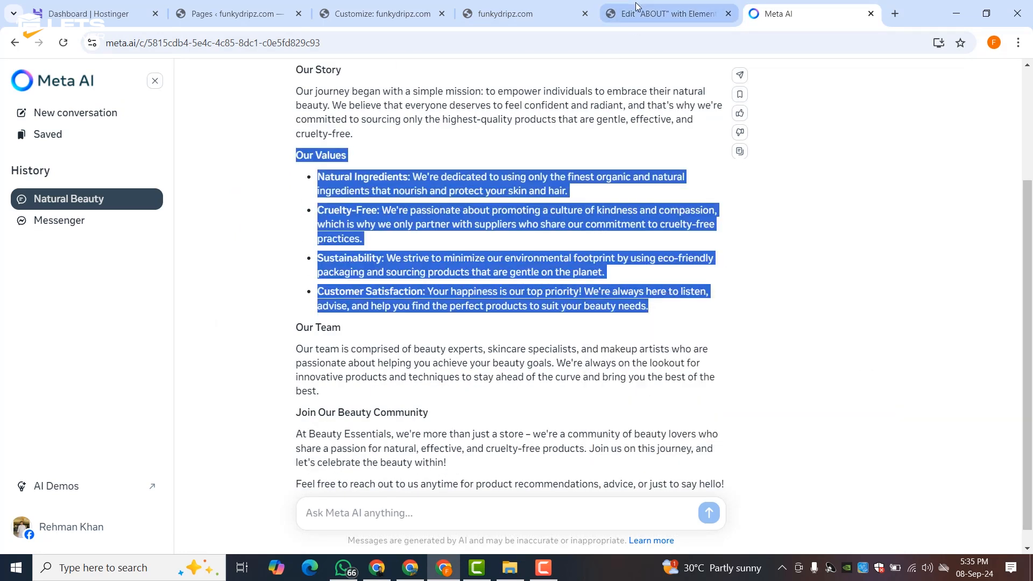
pyautogui.click(667, 13)
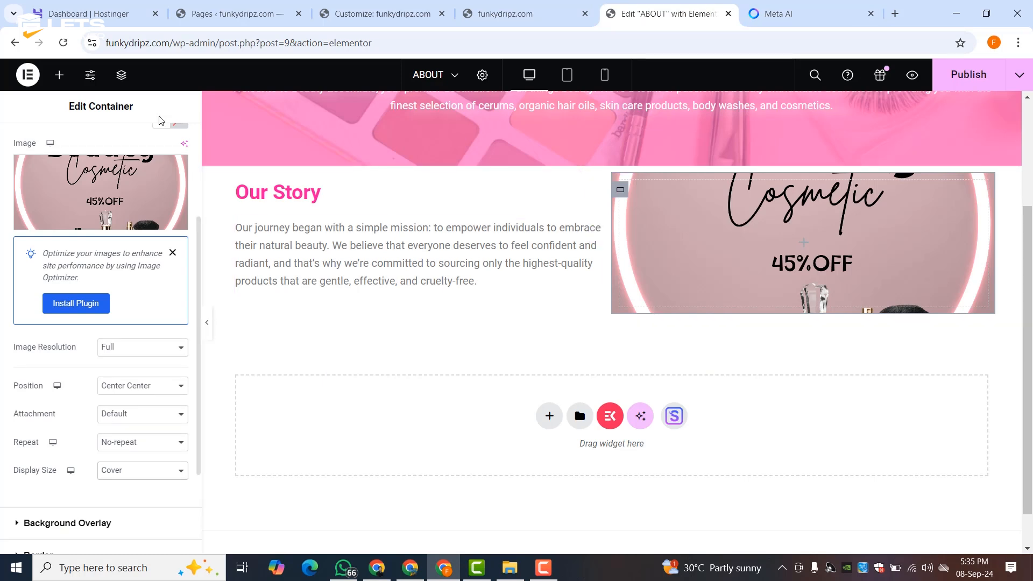
# - Duplicate the Our Story heading below the paragraph and retitle it Our Values
pyautogui.scroll(3, 266, 341)
pyautogui.rightClick(266, 344)
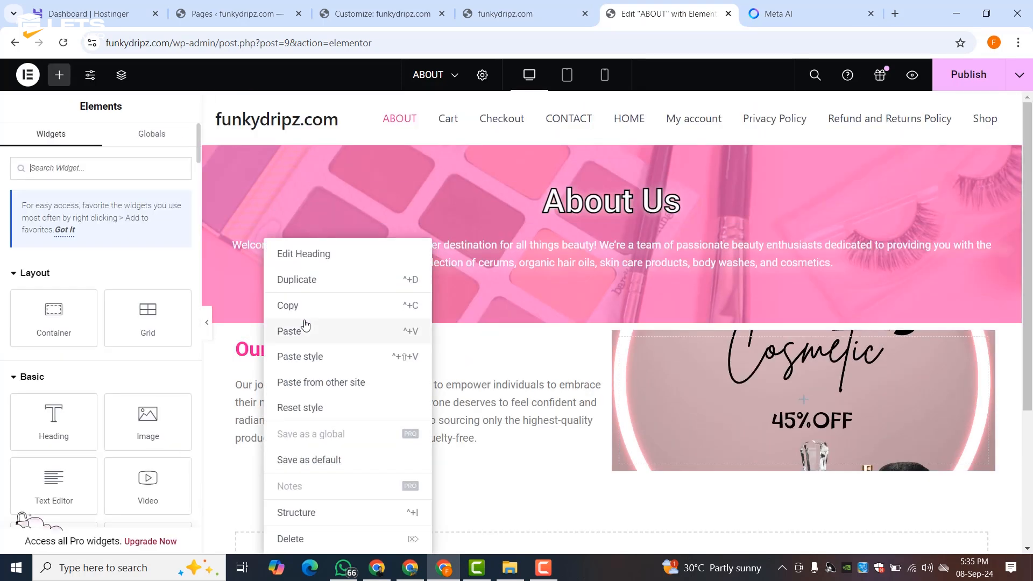
pyautogui.click(299, 279)
pyautogui.moveTo(266, 390); pyautogui.dragTo(247, 505)
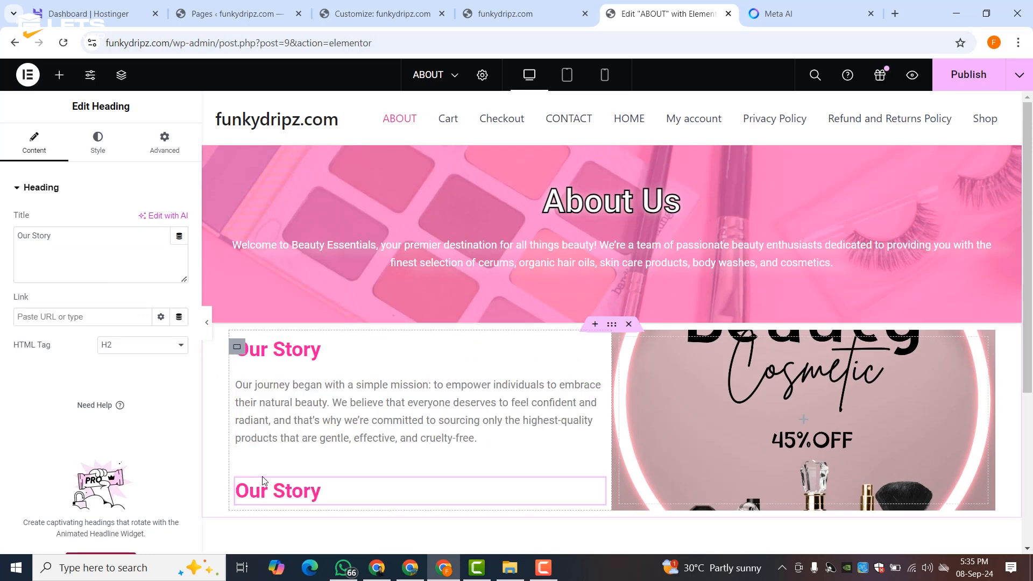
pyautogui.scroll(-3, 247, 501)
pyautogui.tripleClick(51, 242)
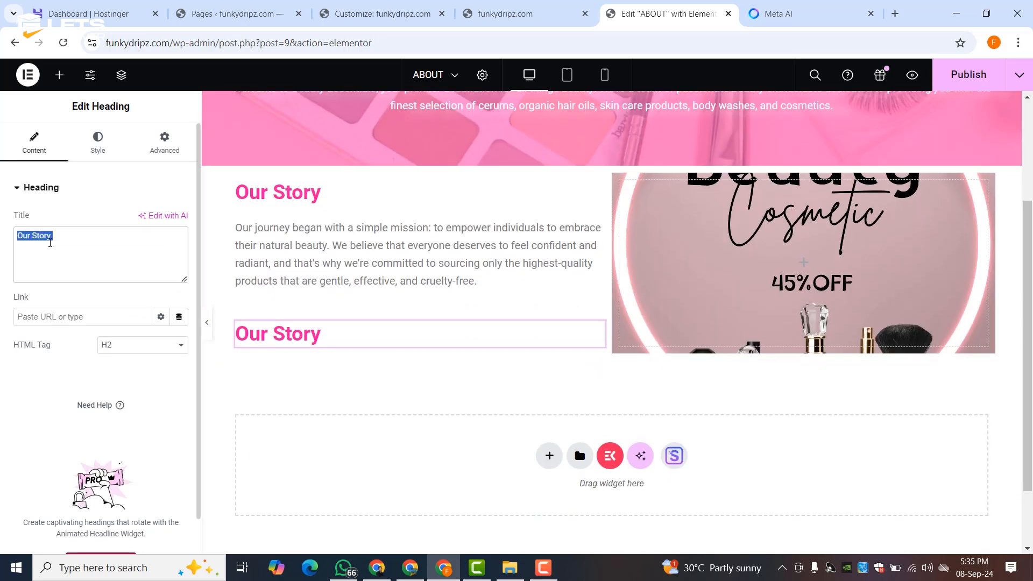
pyautogui.hotkey('ctrl', 'v')
pyautogui.moveTo(146, 276); pyautogui.dragTo(9, 252)
pyautogui.press('BackSpace')
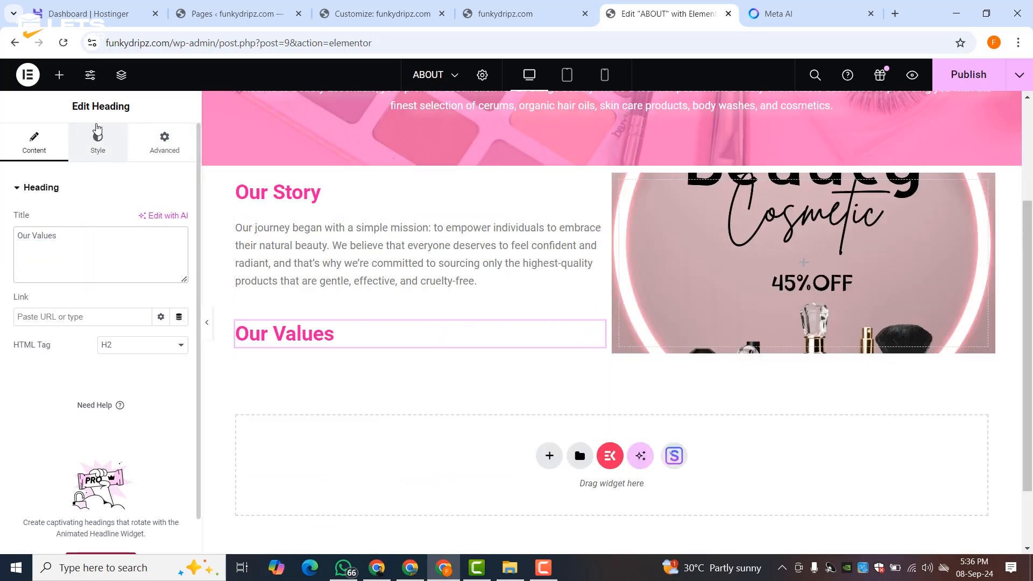
# - Add a text block under Our Values with the pasted values list, deleting the extra duplicate heading
pyautogui.click(59, 75)
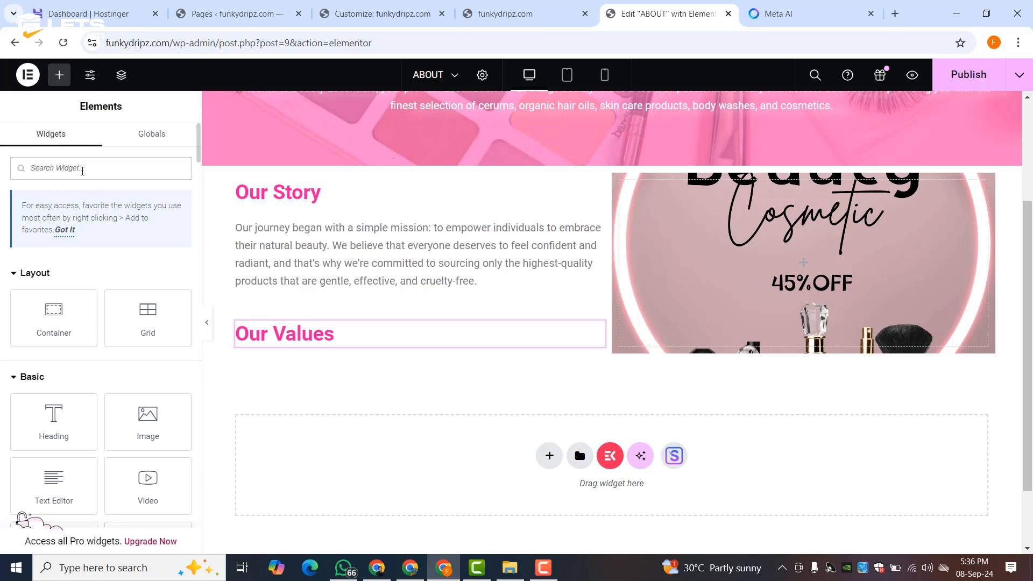
pyautogui.write('ico')
pyautogui.moveTo(46, 336); pyautogui.dragTo(291, 386)
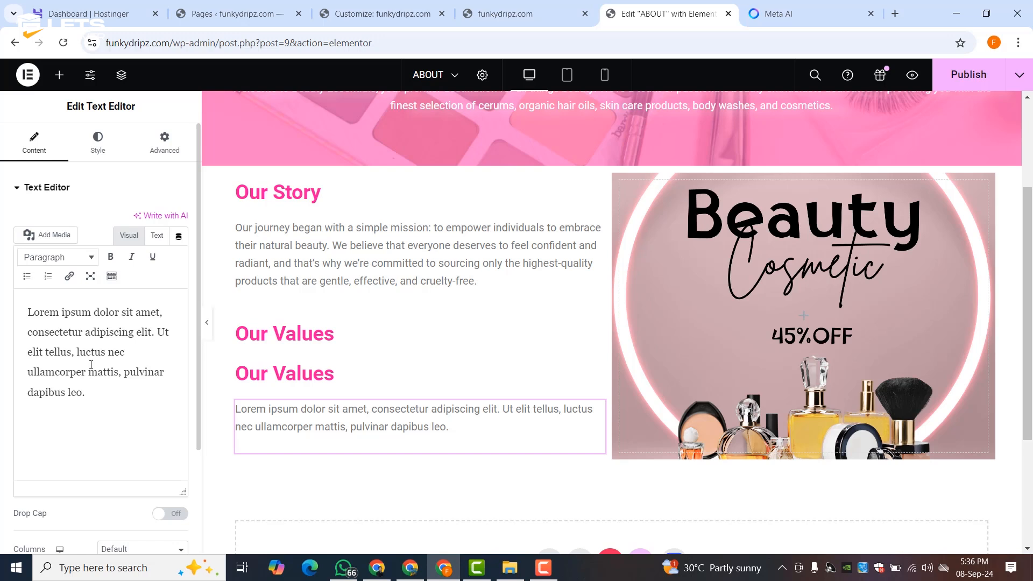
pyautogui.tripleClick(97, 358)
pyautogui.rightClick(97, 359)
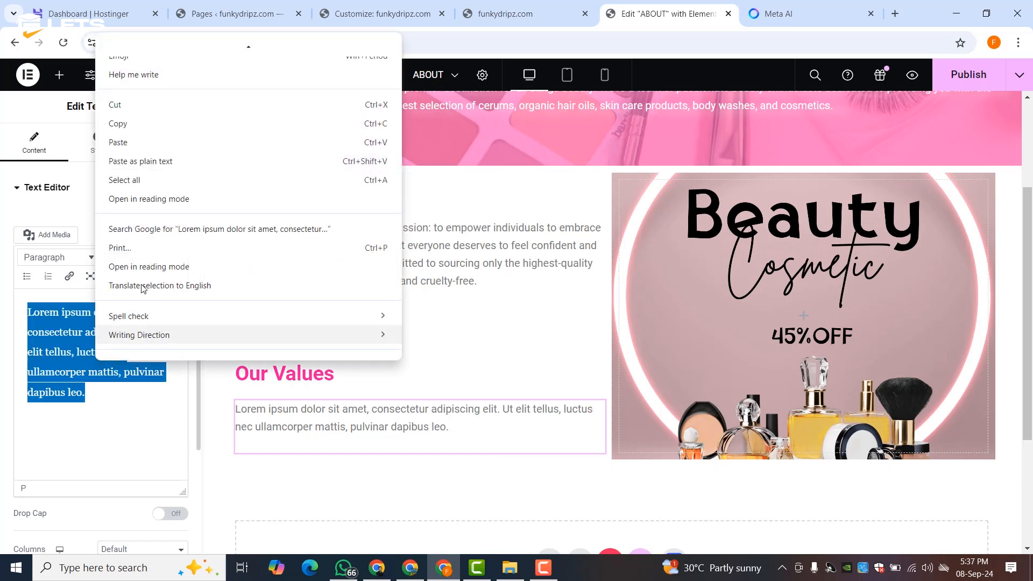
pyautogui.click(136, 142)
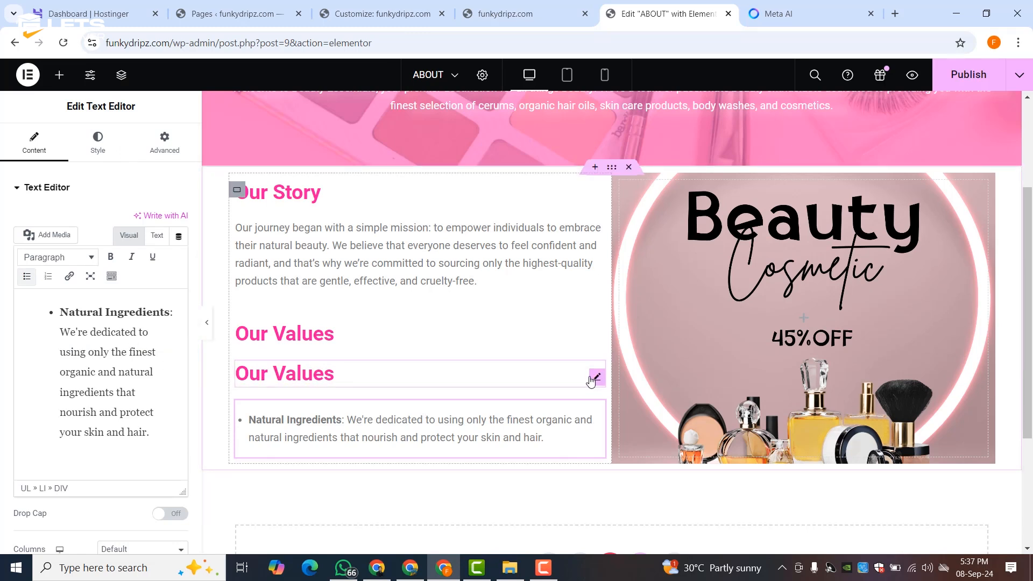
pyautogui.rightClick(591, 380)
pyautogui.click(605, 540)
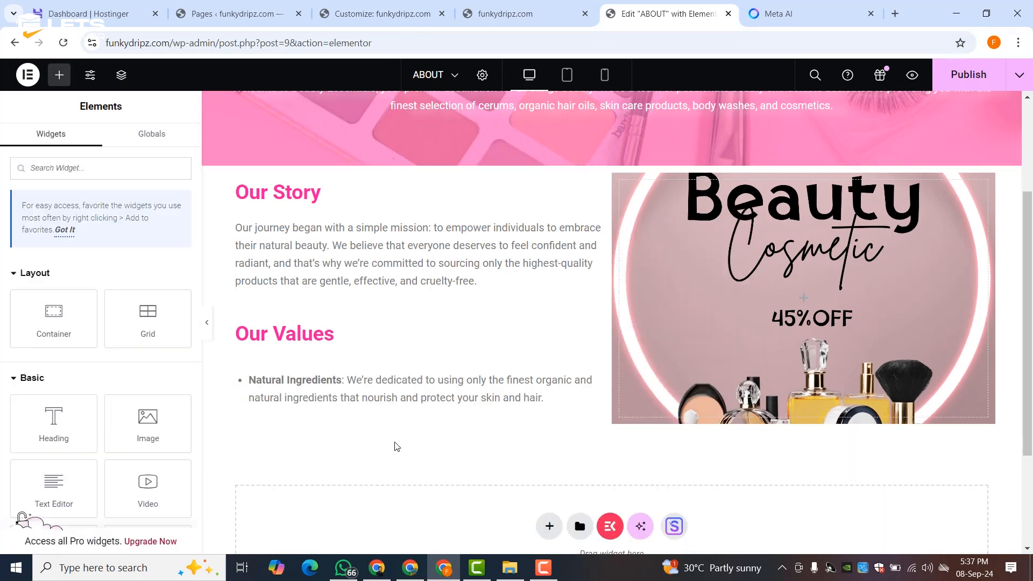
# - Copy the remaining three value bullets from Meta AI and paste them after Natural Ingredients
pyautogui.rightClick(319, 393)
pyautogui.click(355, 258)
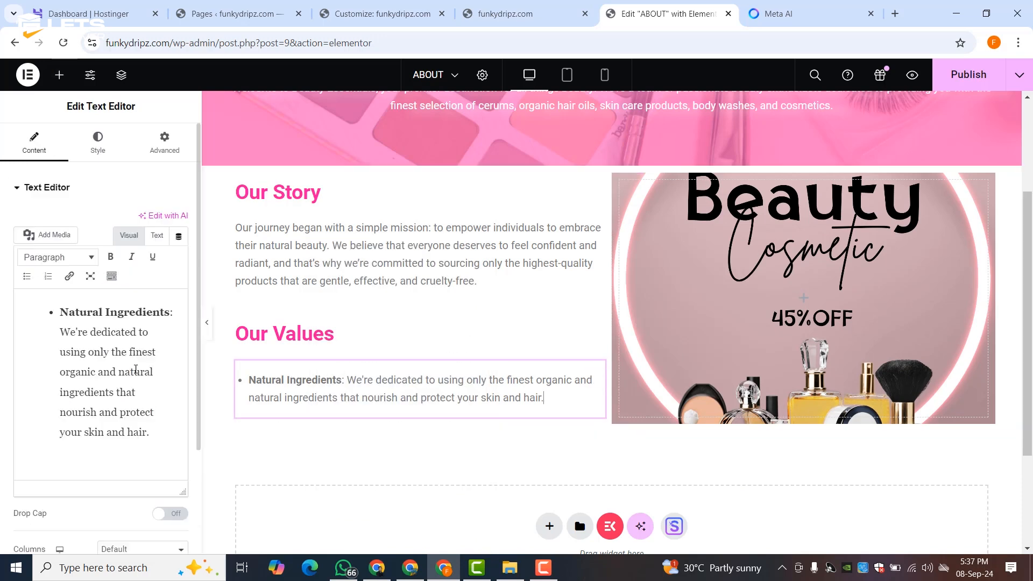
pyautogui.click(784, 5)
pyautogui.moveTo(319, 210); pyautogui.dragTo(663, 321)
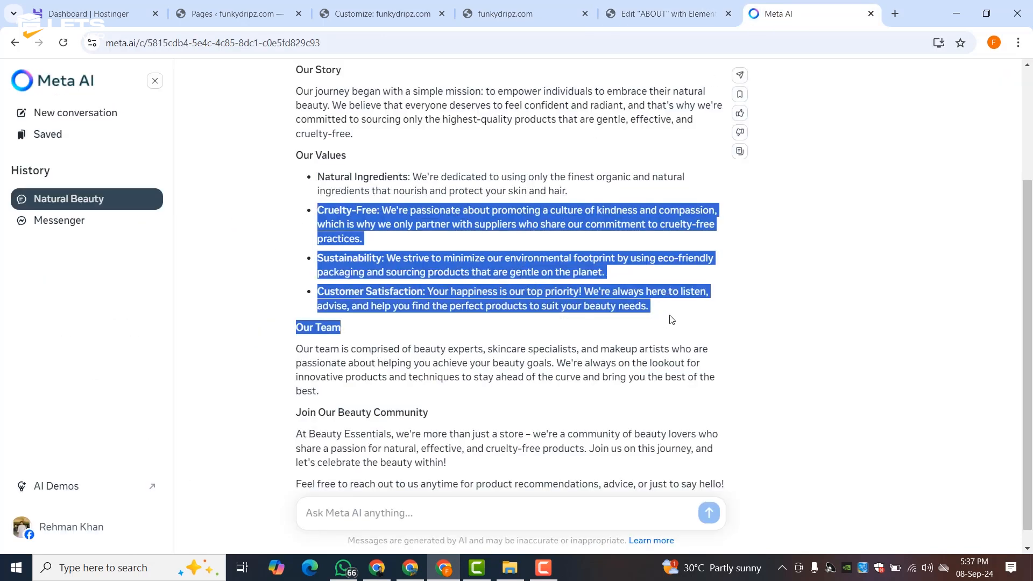
pyautogui.rightClick(625, 303)
pyautogui.click(651, 321)
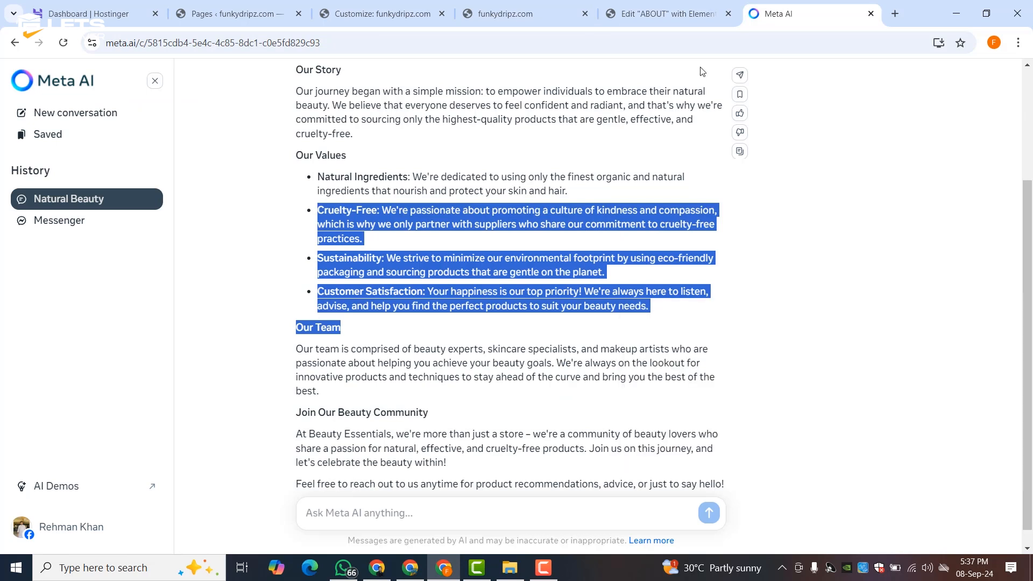
pyautogui.click(667, 13)
pyautogui.press('Return')
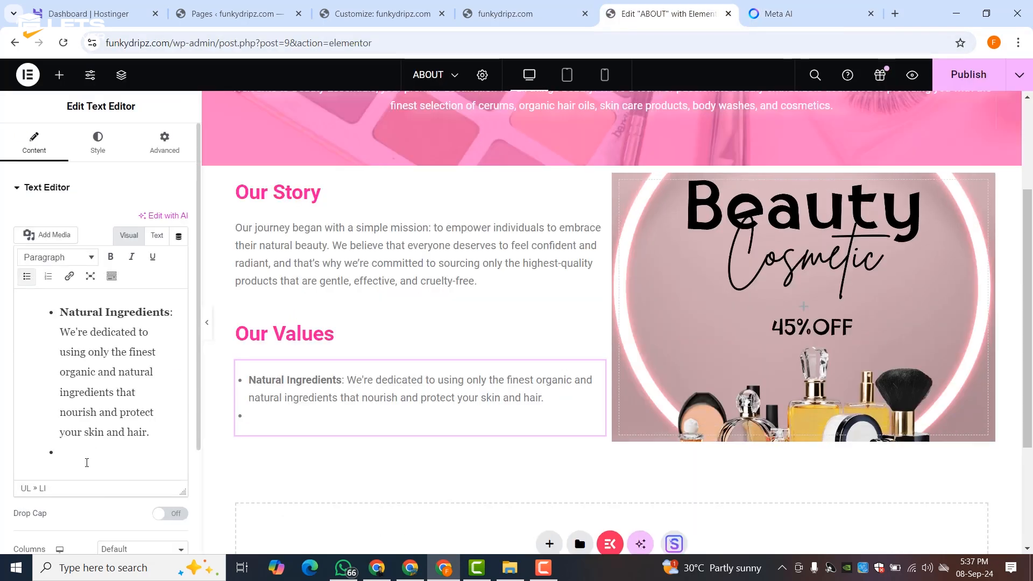
pyautogui.hotkey('ctrl', 'v')
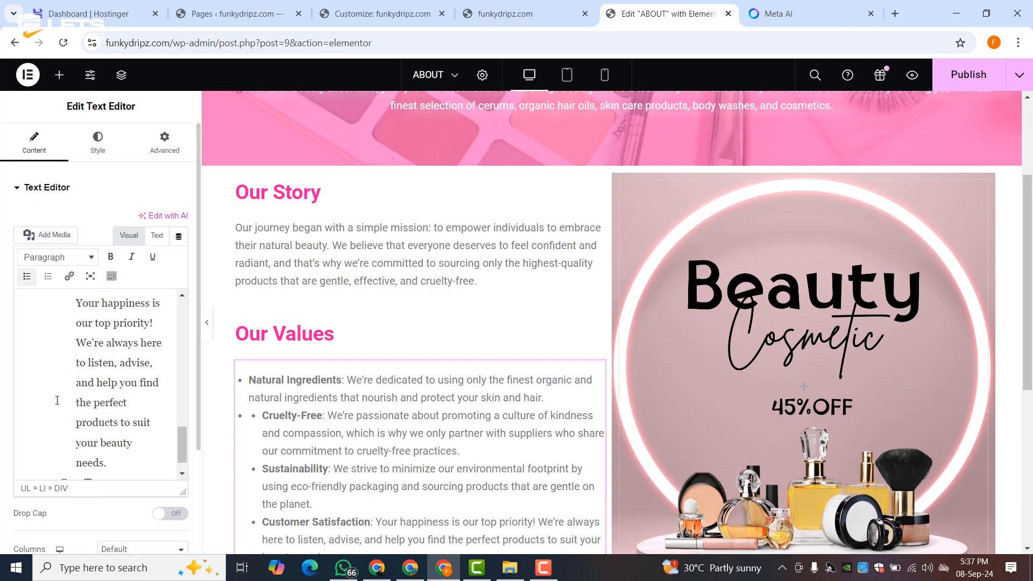
# - Make Cruelty-Free, Sustainability and Customer Satisfaction single-level top bullets
pyautogui.scroll(5, 58, 399)
pyautogui.scroll(4, 57, 400)
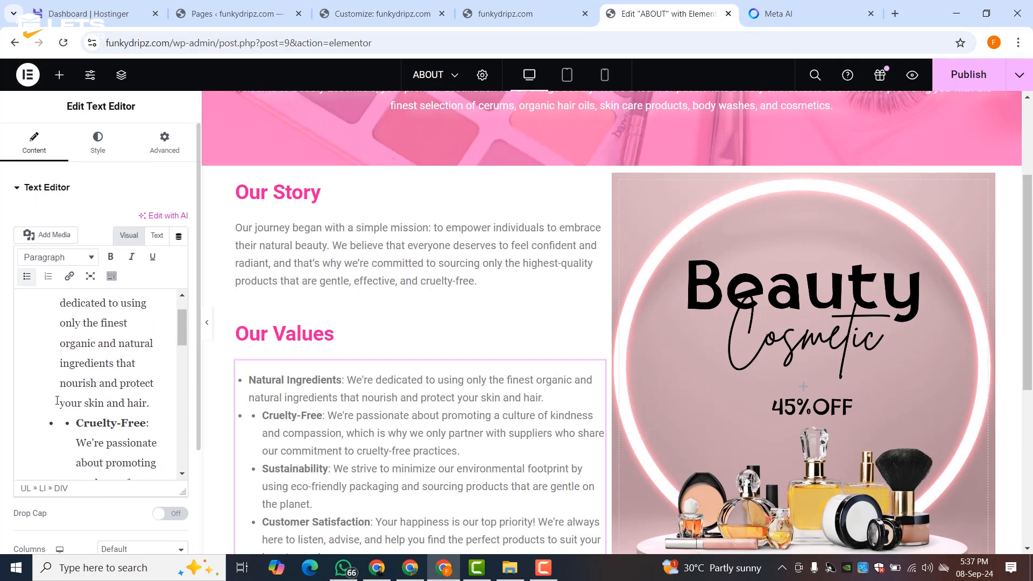
pyautogui.scroll(-3, 71, 385)
pyautogui.click(59, 316)
pyautogui.press('BackSpace')
pyautogui.press('Return')
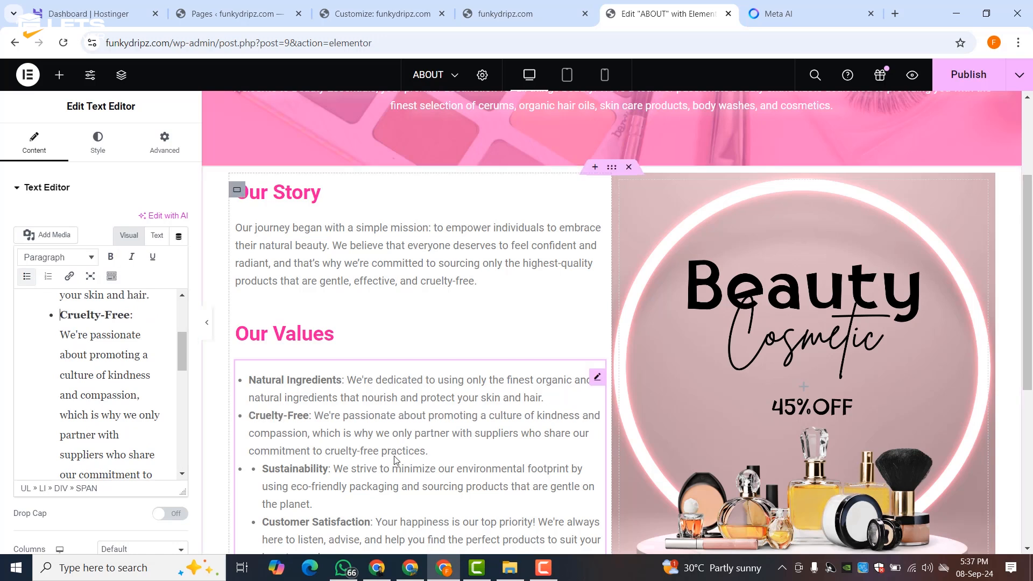
pyautogui.scroll(-3, 83, 355)
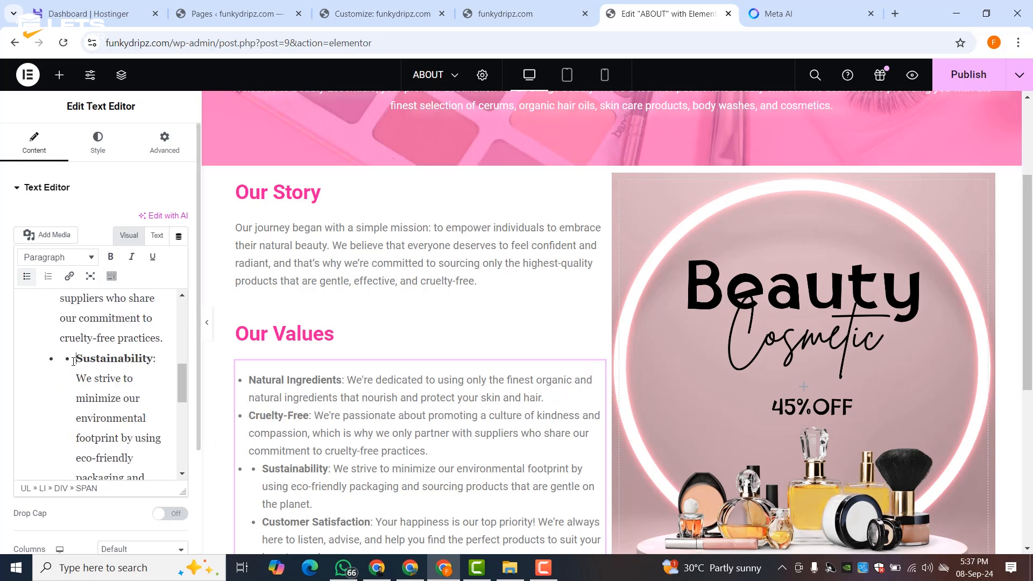
pyautogui.press('BackSpace')
pyautogui.press('Return')
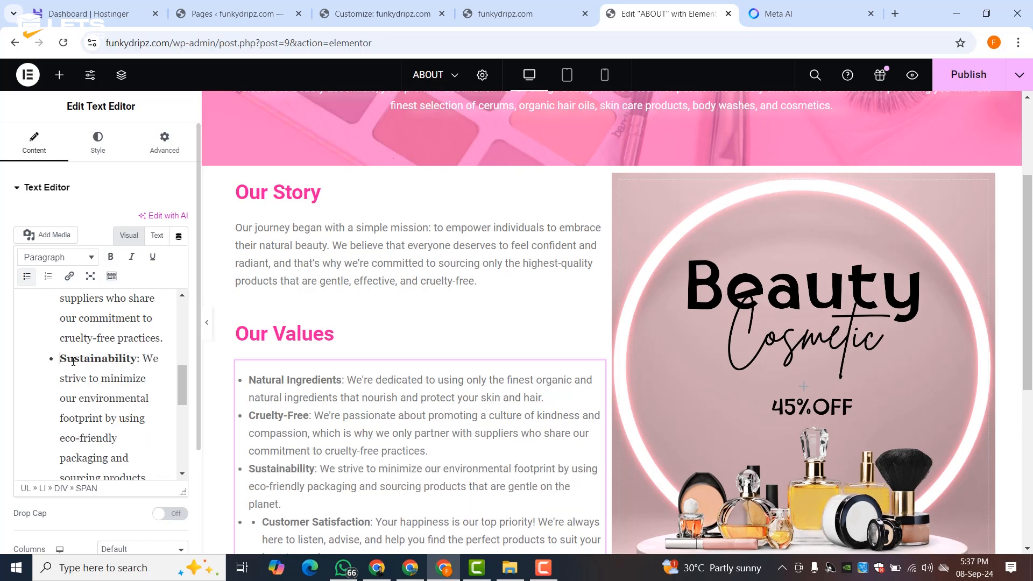
pyautogui.scroll(-3, 73, 363)
pyautogui.click(79, 384)
pyautogui.press('BackSpace')
pyautogui.press('Return')
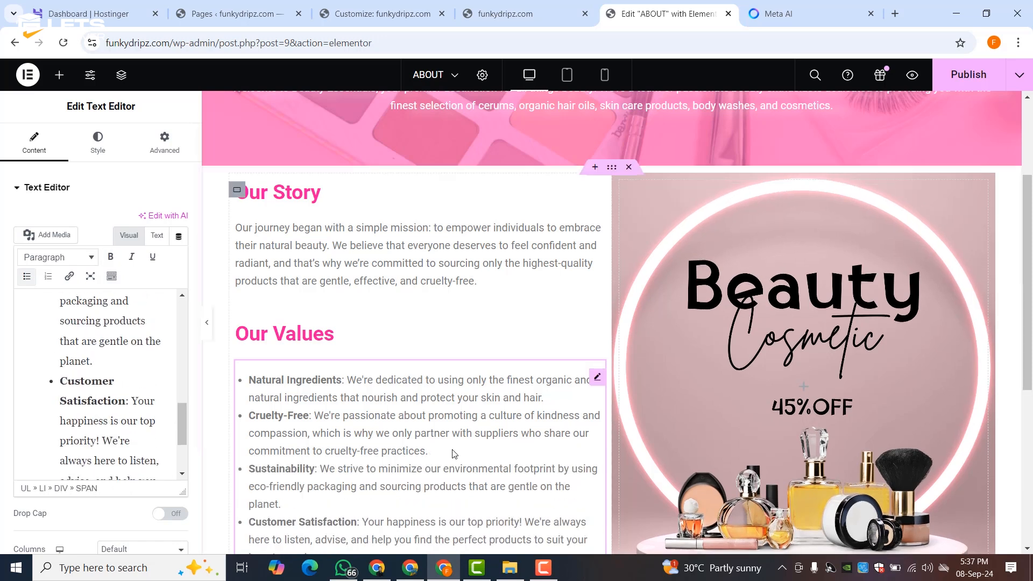
pyautogui.scroll(-5, 454, 455)
pyautogui.scroll(5, 454, 454)
pyautogui.scroll(-3, 745, 395)
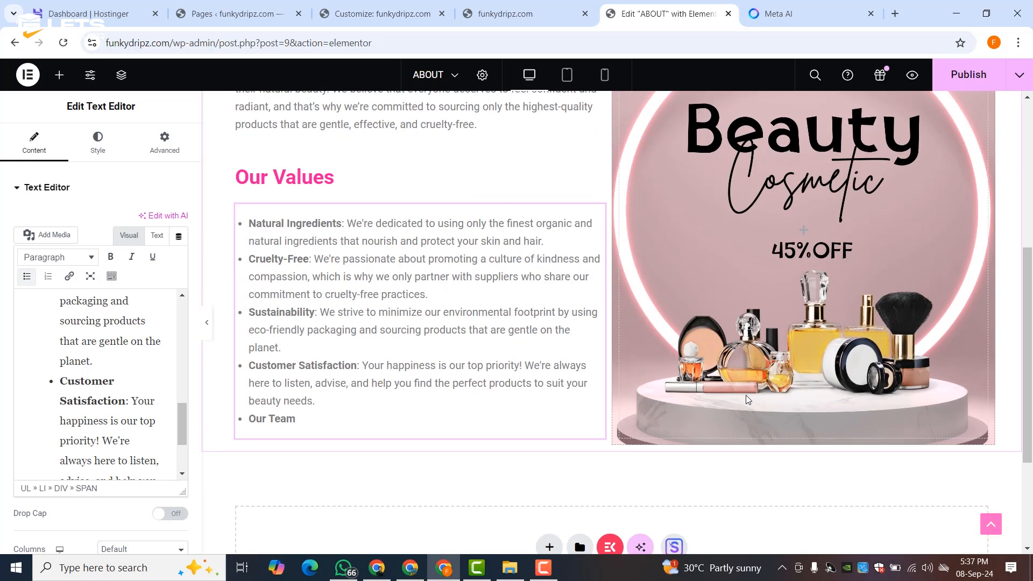
pyautogui.scroll(3, 746, 395)
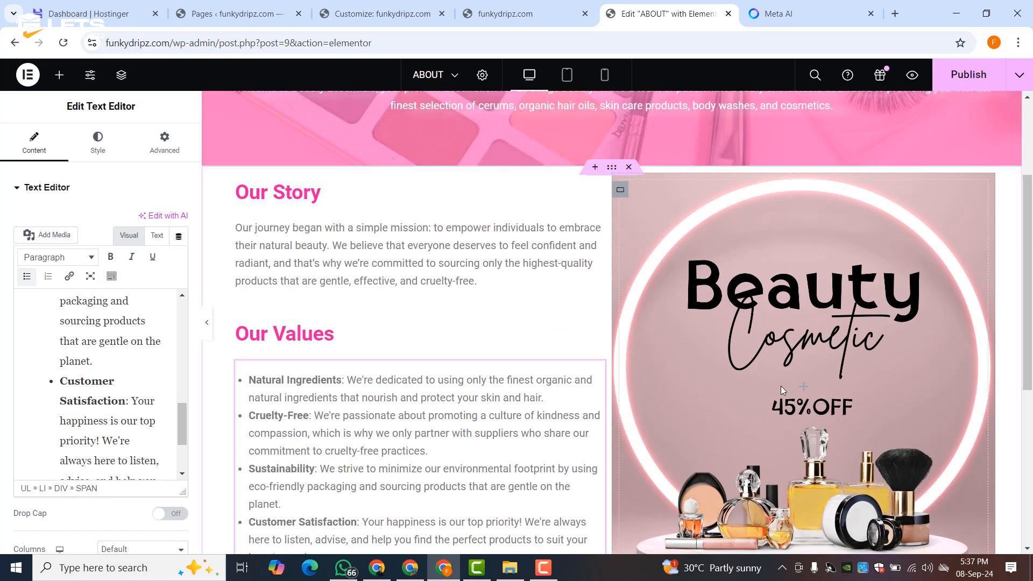
pyautogui.scroll(-5, 781, 385)
pyautogui.scroll(5, 781, 385)
# - Preview the page full-width, then publish the ABOUT page changes
pyautogui.click(207, 330)
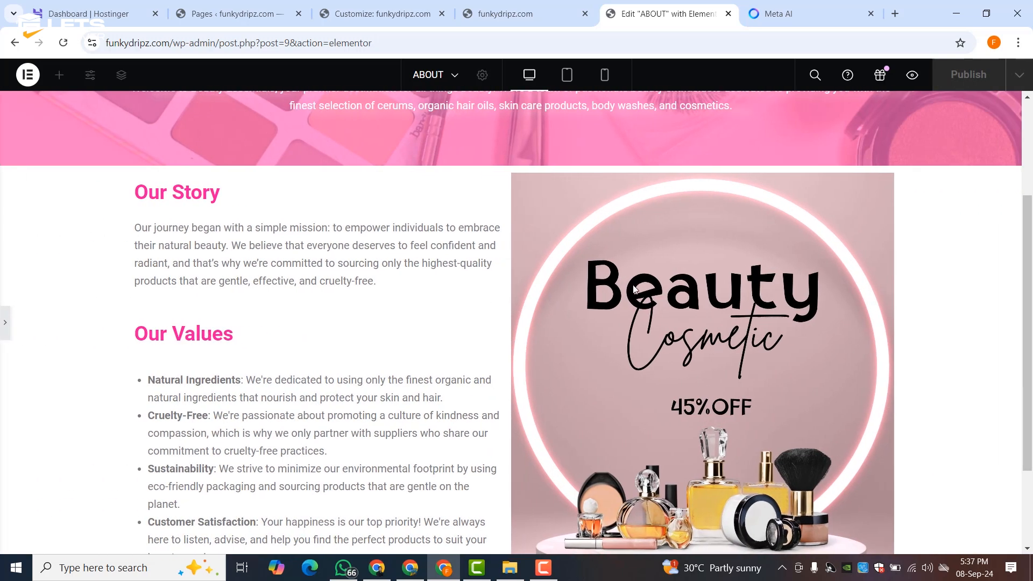
pyautogui.scroll(-3, 634, 289)
pyautogui.scroll(3, 559, 324)
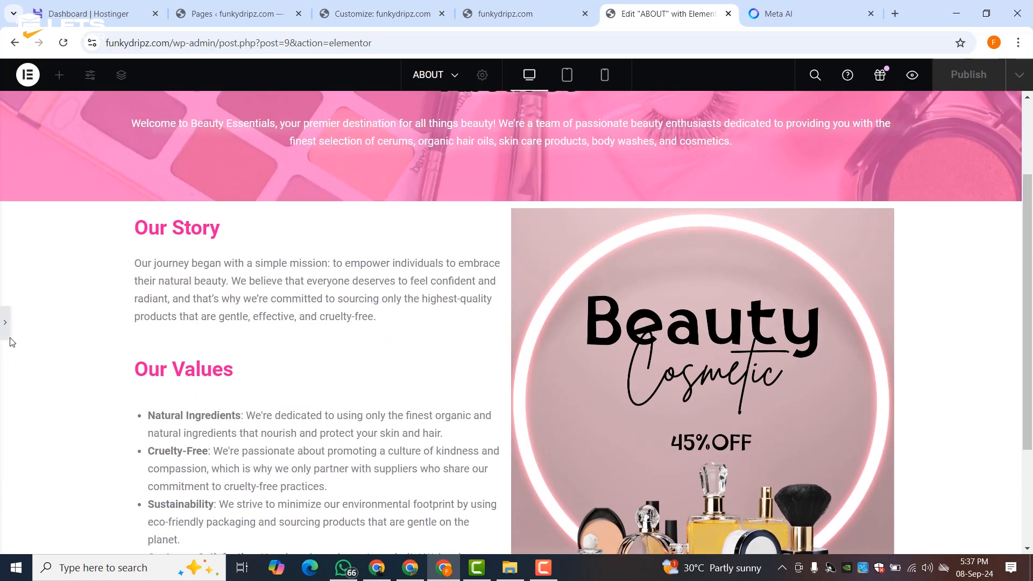
pyautogui.click(7, 326)
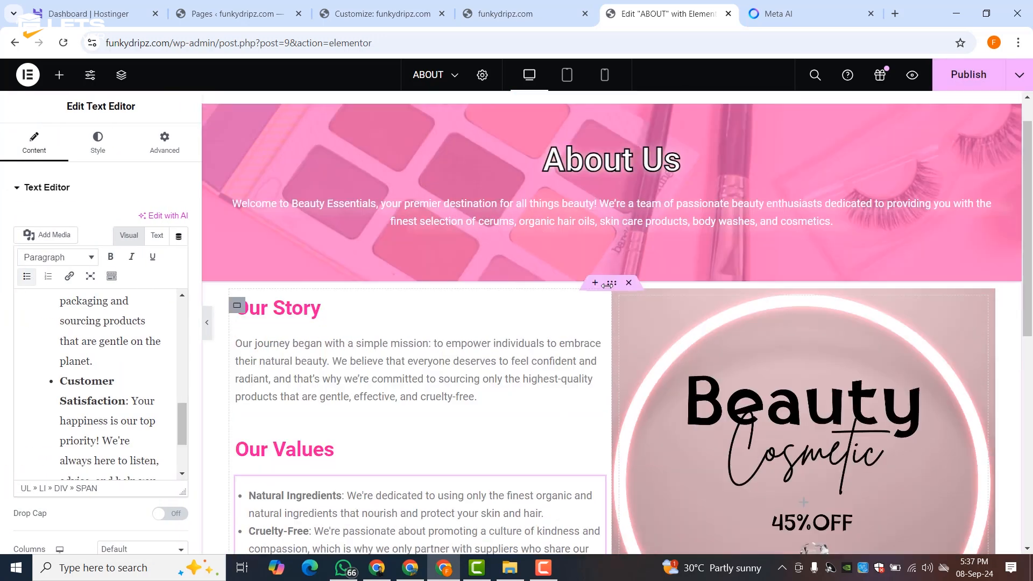
pyautogui.scroll(1, 607, 285)
pyautogui.click(968, 74)
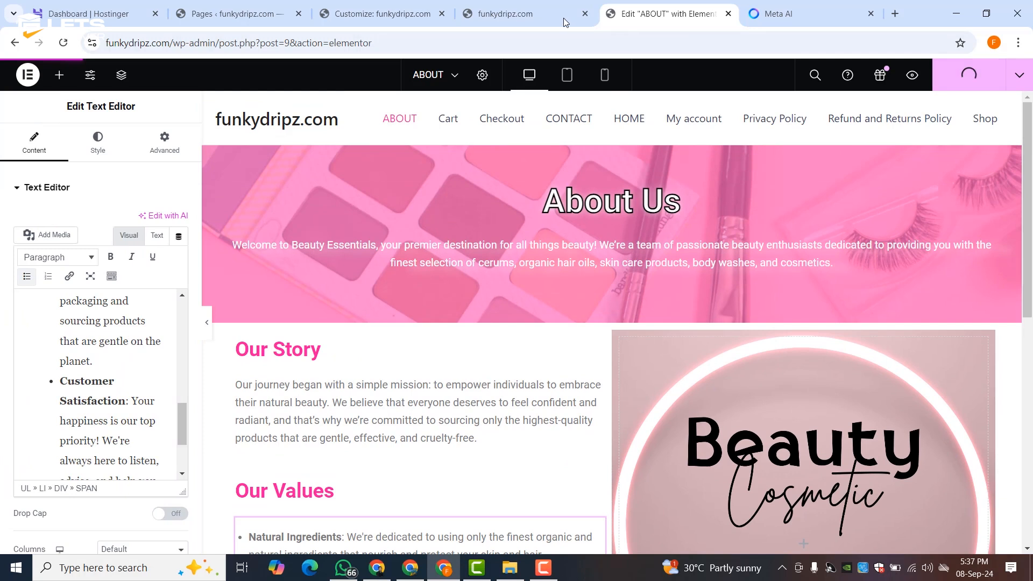
pyautogui.scroll(-15, 602, 401)
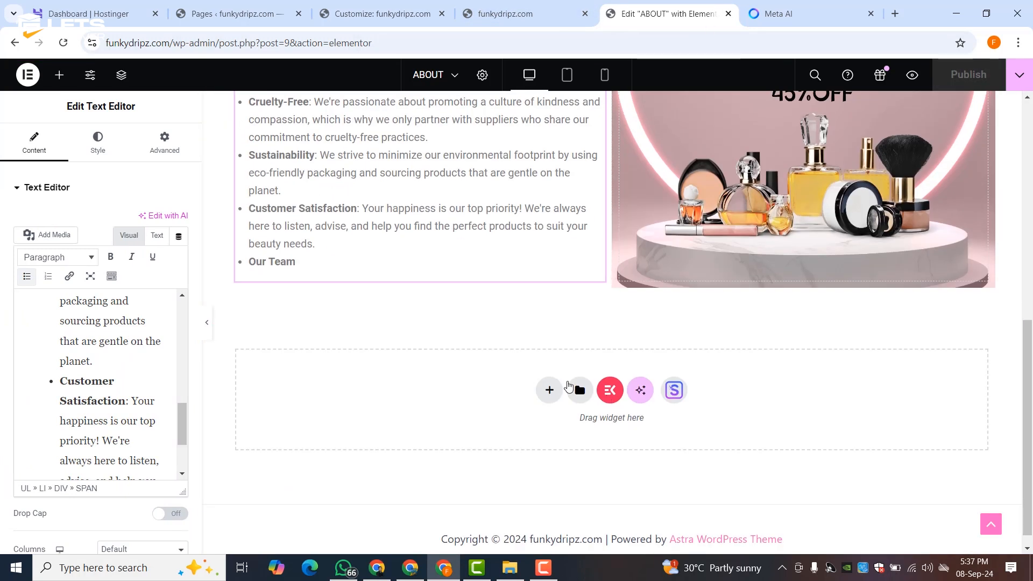
# - Check the values text in Meta AI and return to the Edit ABOUT editor
pyautogui.click(778, 13)
pyautogui.scroll(-1, 323, 377)
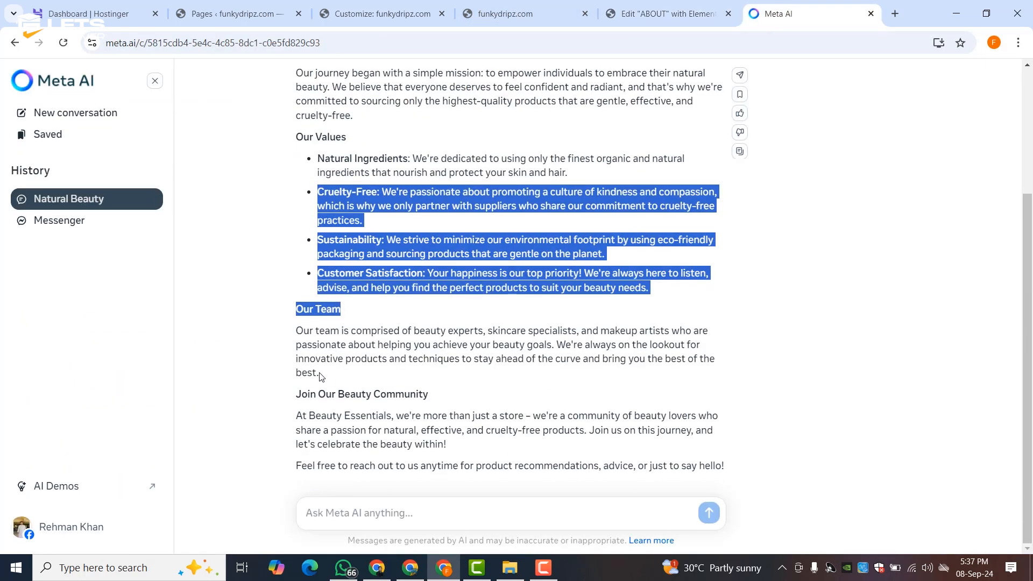
pyautogui.click(302, 305)
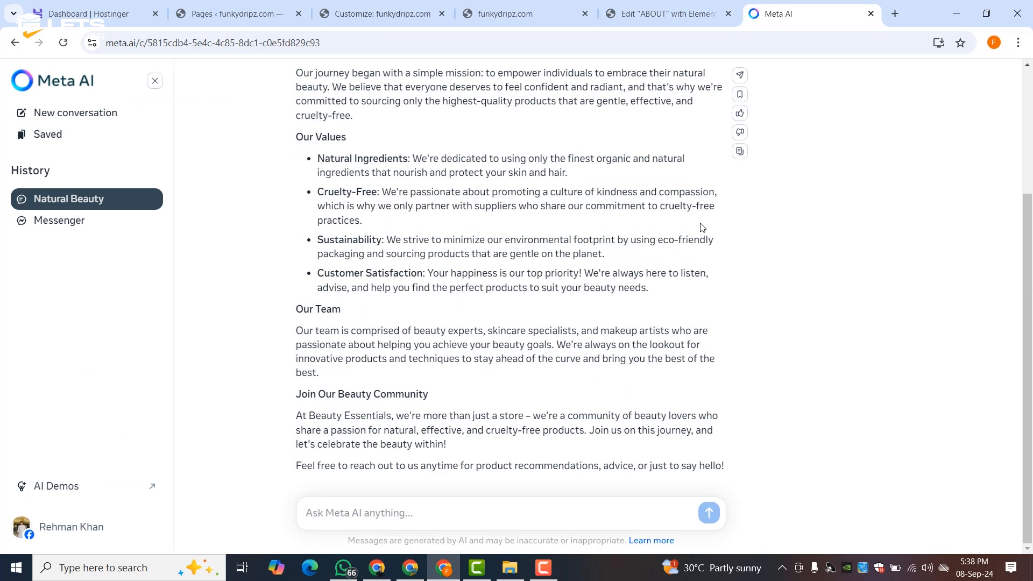
pyautogui.click(673, 12)
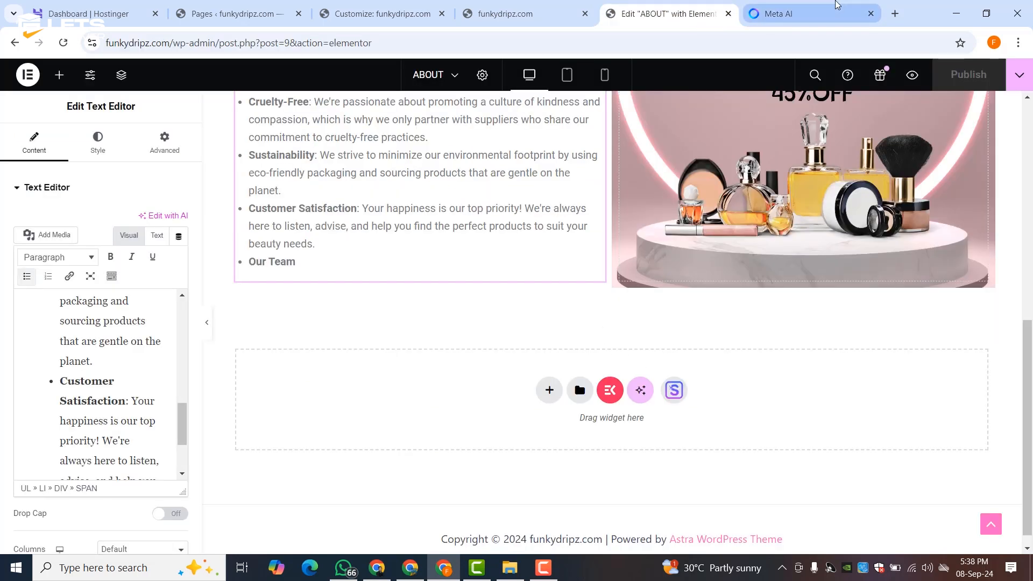
pyautogui.click(800, 12)
pyautogui.click(694, 12)
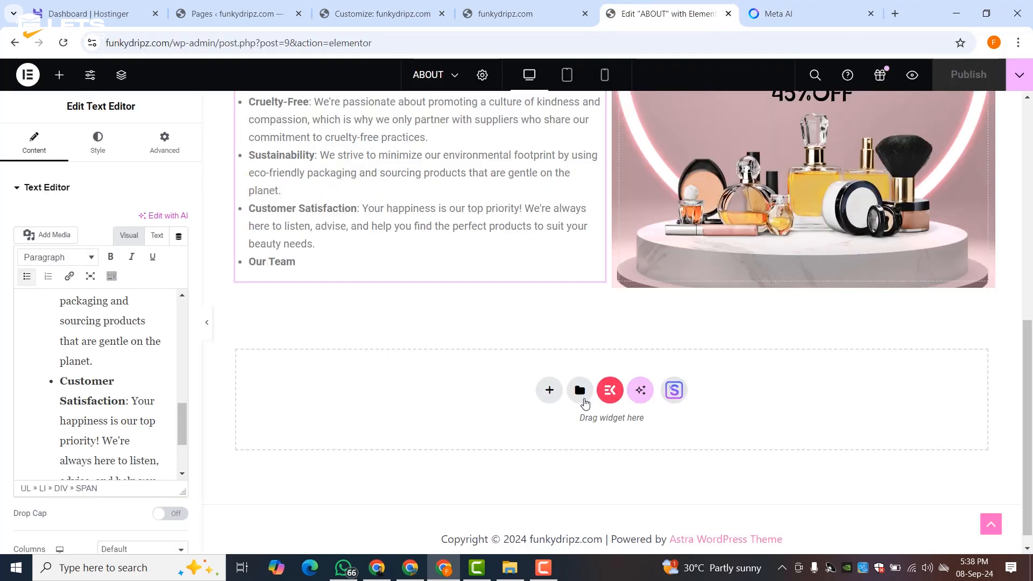
# - Open the ElementsKit template library from the drop zone and browse its Sections designs
pyautogui.click(611, 391)
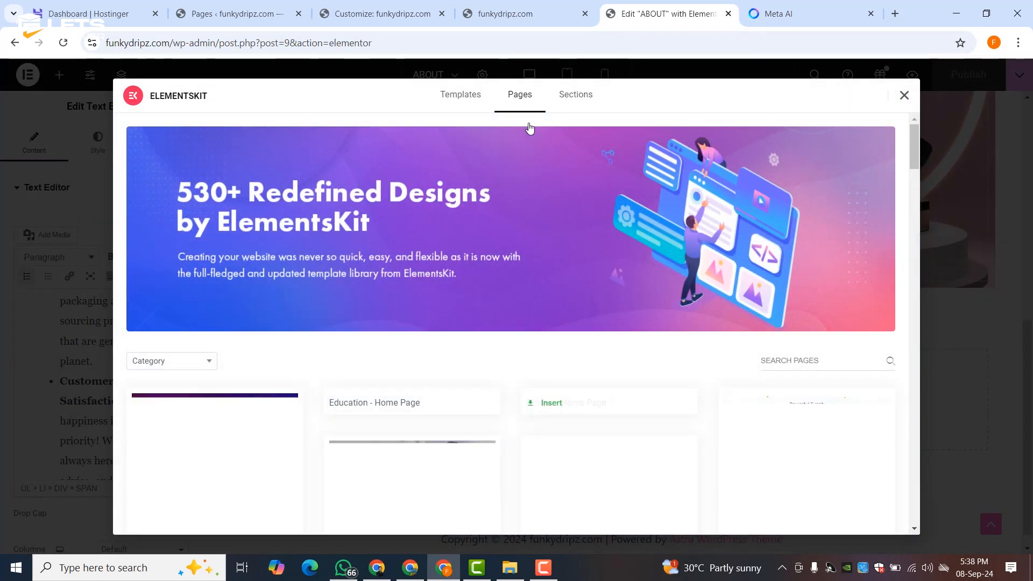
pyautogui.click(575, 96)
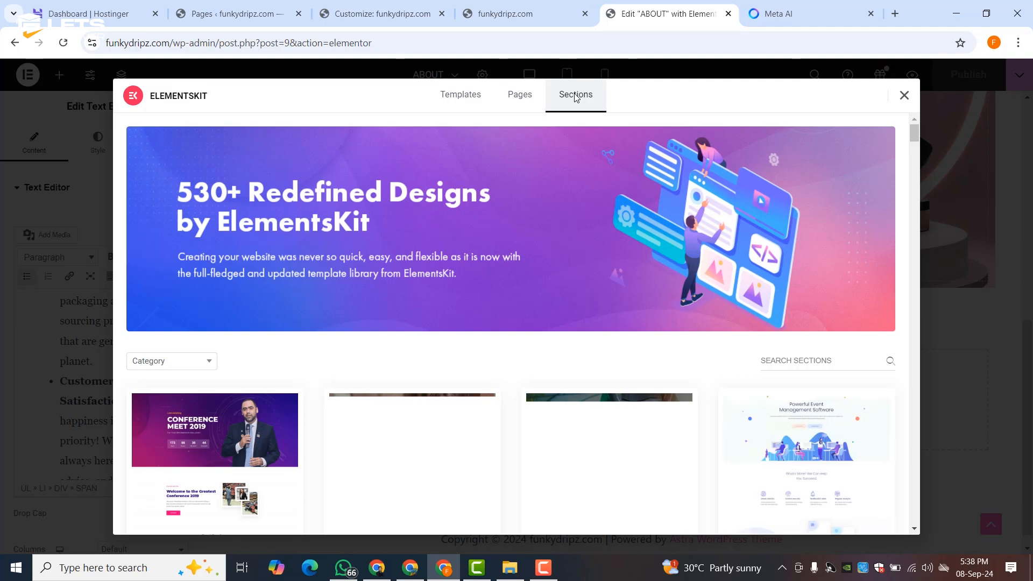
pyautogui.scroll(-10, 547, 219)
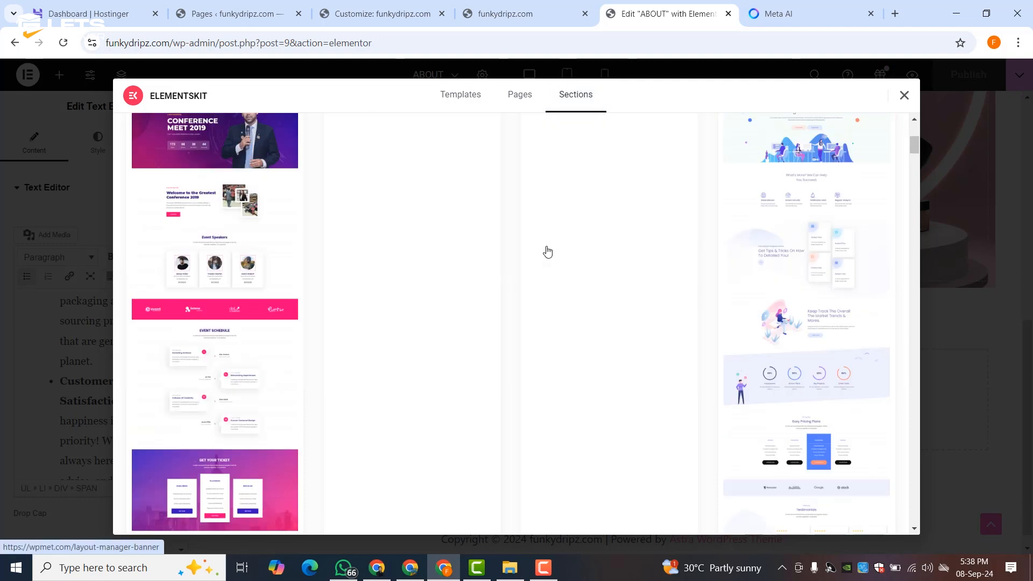
pyautogui.scroll(-15, 530, 280)
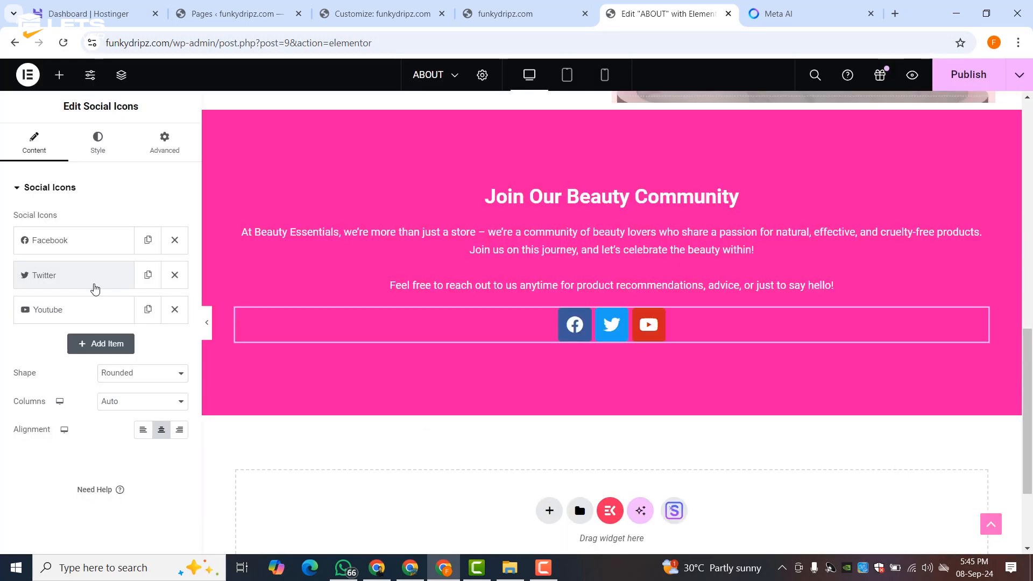
# - Give the Join Our Beauty Community section the 3-1.png cosmetics photo as a classic background
pyautogui.moveTo(598, 123)
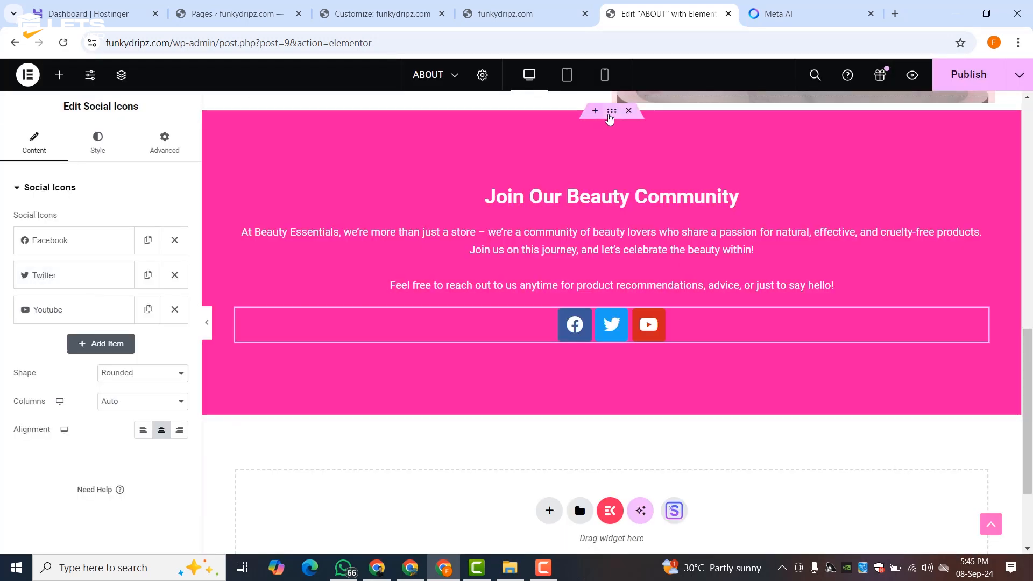
pyautogui.click(612, 119)
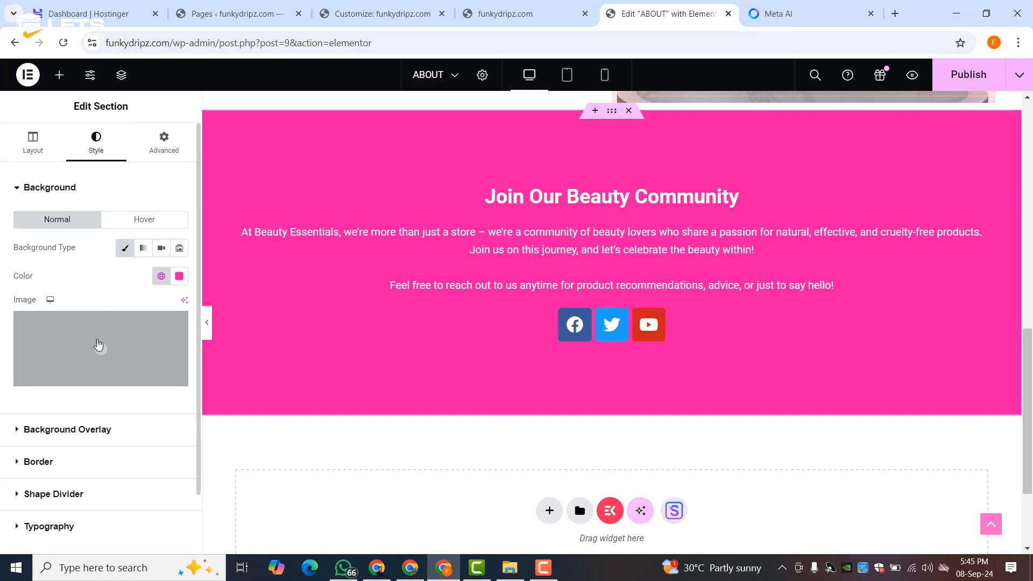
pyautogui.click(100, 345)
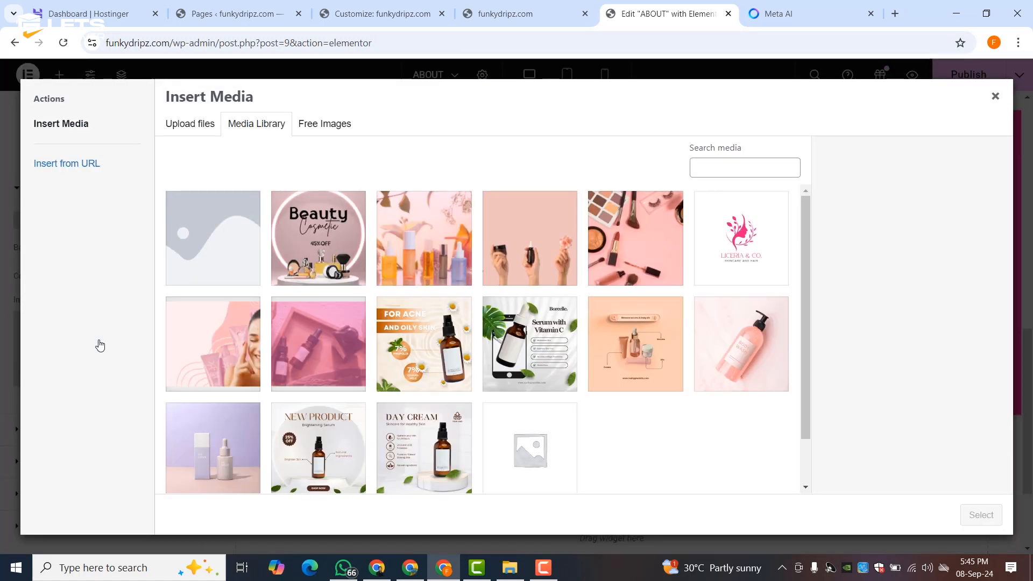
pyautogui.click(428, 242)
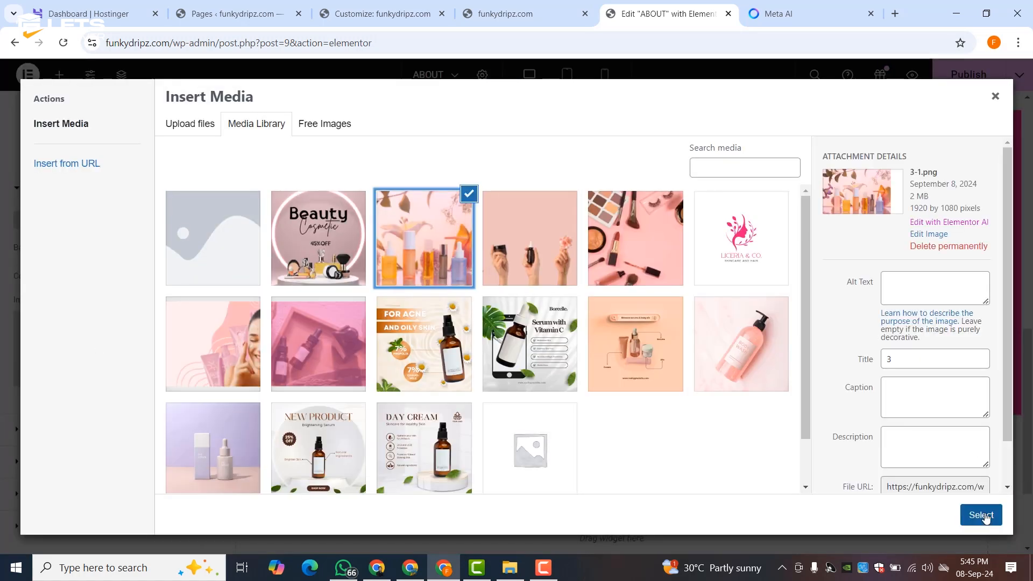
pyautogui.click(982, 516)
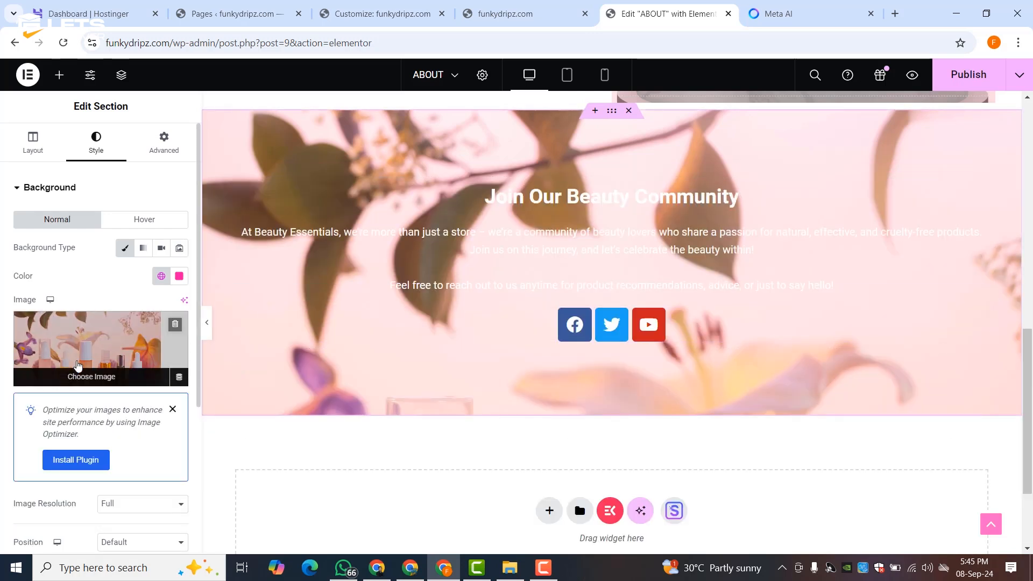
# - Add a classic Theme Color 2 pink background overlay at 0.82 opacity
pyautogui.scroll(-5, 77, 364)
pyautogui.click(93, 367)
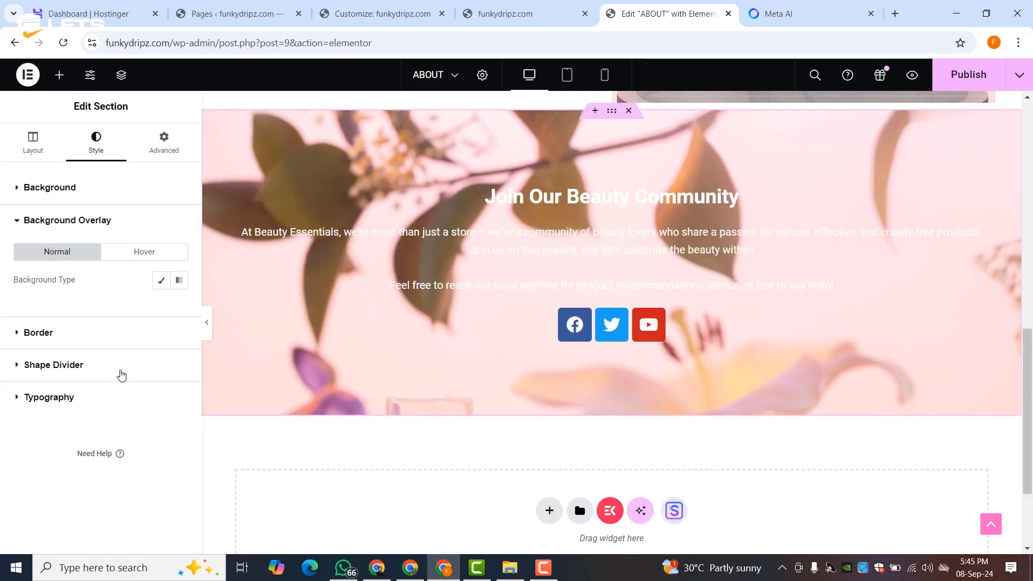
pyautogui.click(161, 280)
pyautogui.click(161, 309)
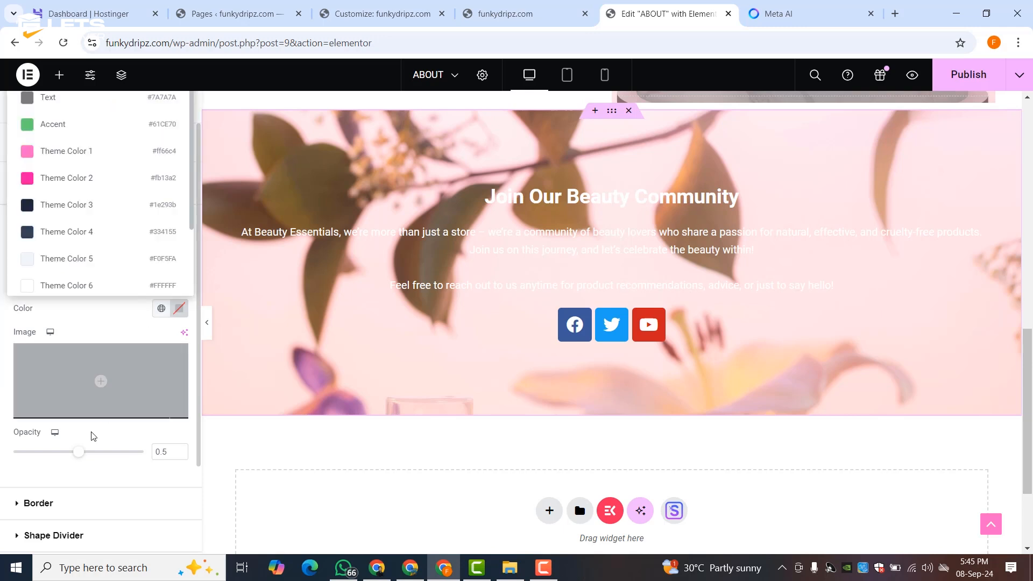
pyautogui.click(94, 183)
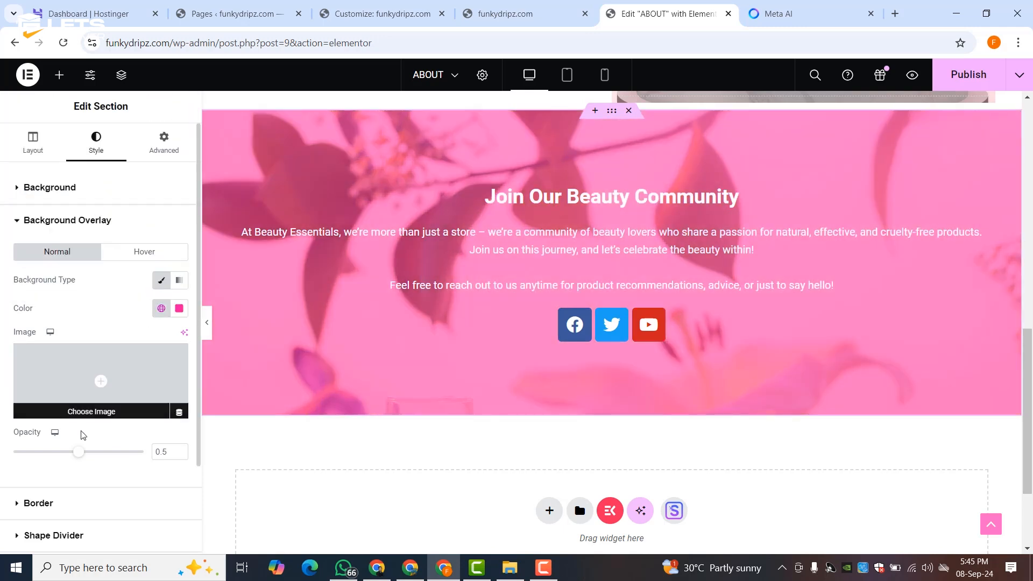
pyautogui.moveTo(80, 453); pyautogui.dragTo(121, 453)
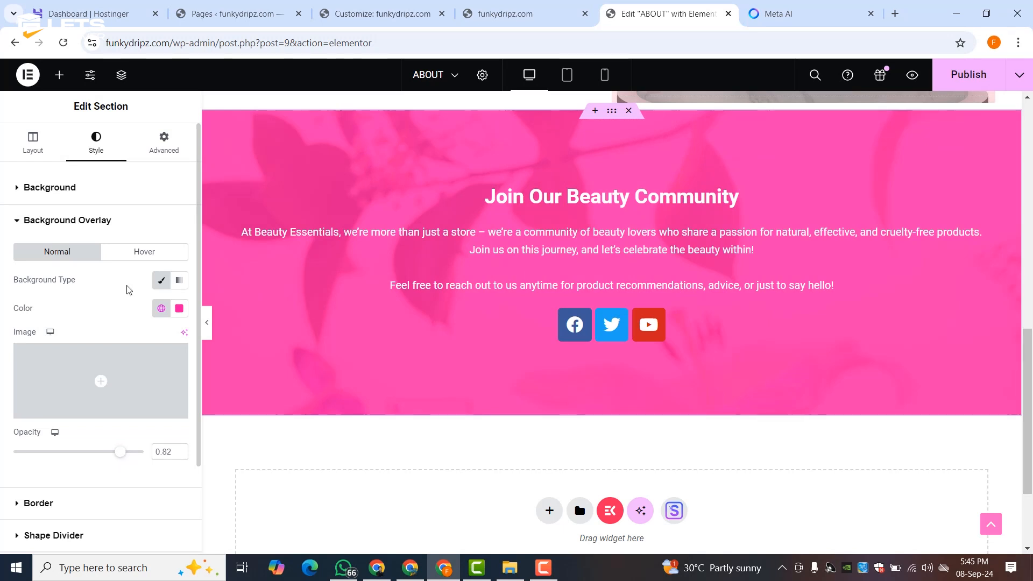
# - Set the background photo's display size to Cover and open 3-1.png for editing
pyautogui.click(79, 202)
pyautogui.scroll(-3, 97, 360)
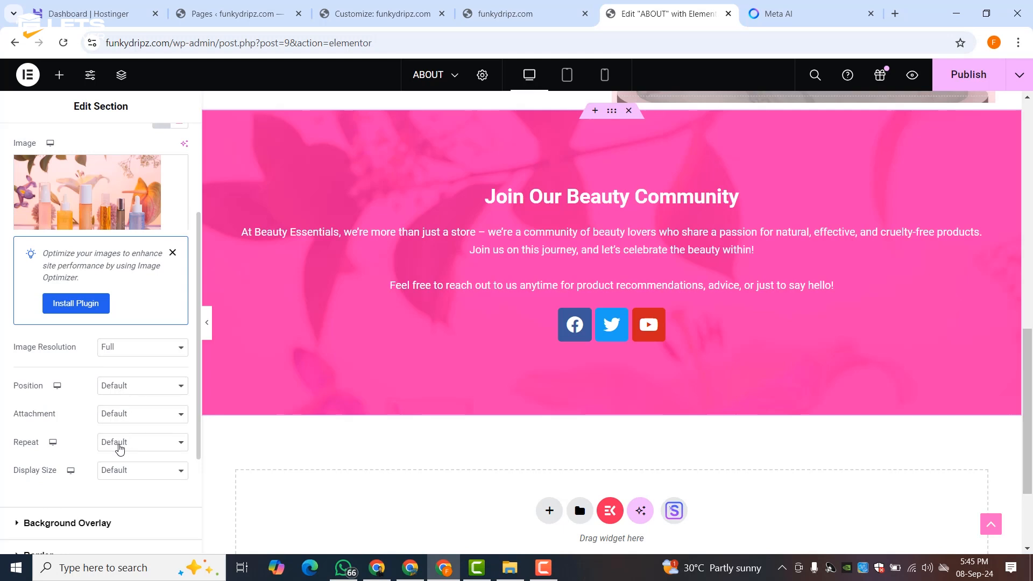
pyautogui.click(119, 476)
pyautogui.click(125, 424)
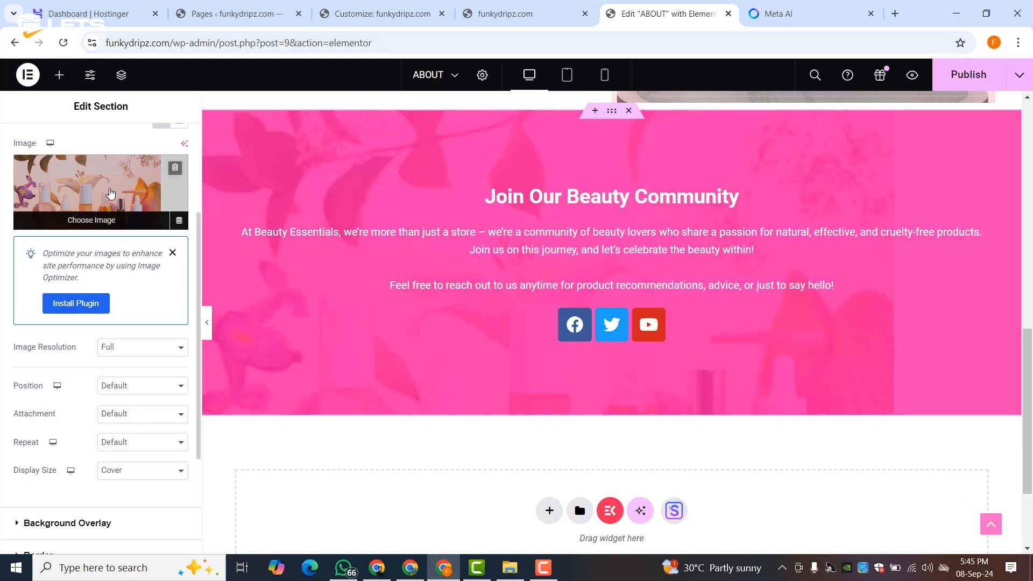
pyautogui.click(88, 210)
pyautogui.click(929, 234)
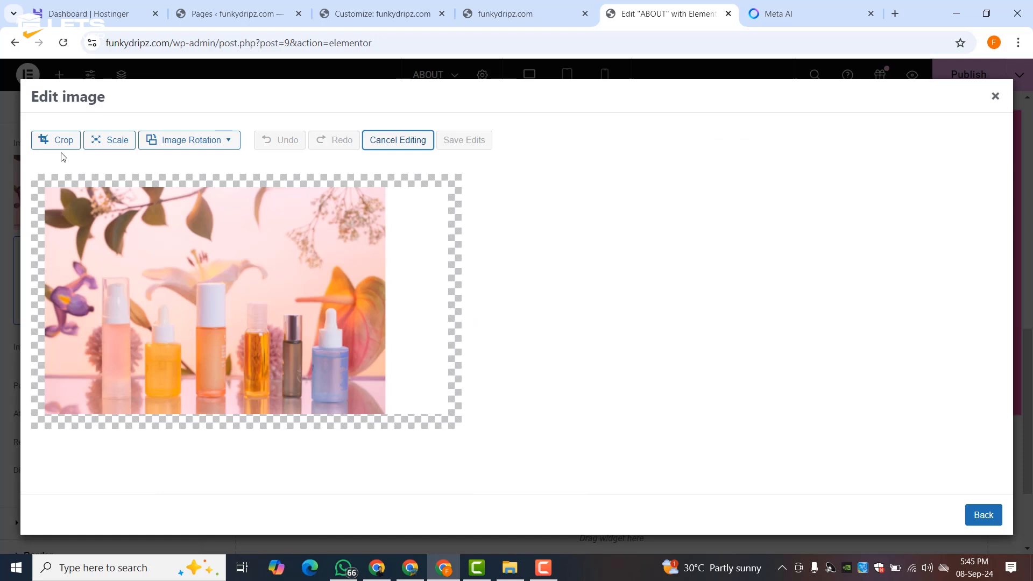
# - Crop the blank strip off the right side of 3-1.png and save the edits
pyautogui.click(51, 143)
pyautogui.moveTo(442, 285); pyautogui.dragTo(388, 282)
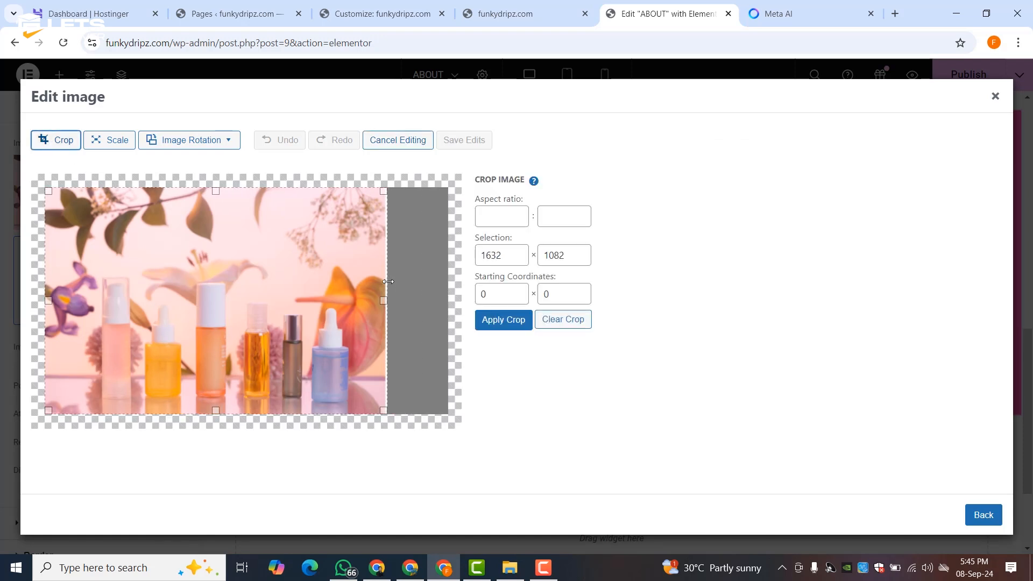
pyautogui.click(492, 319)
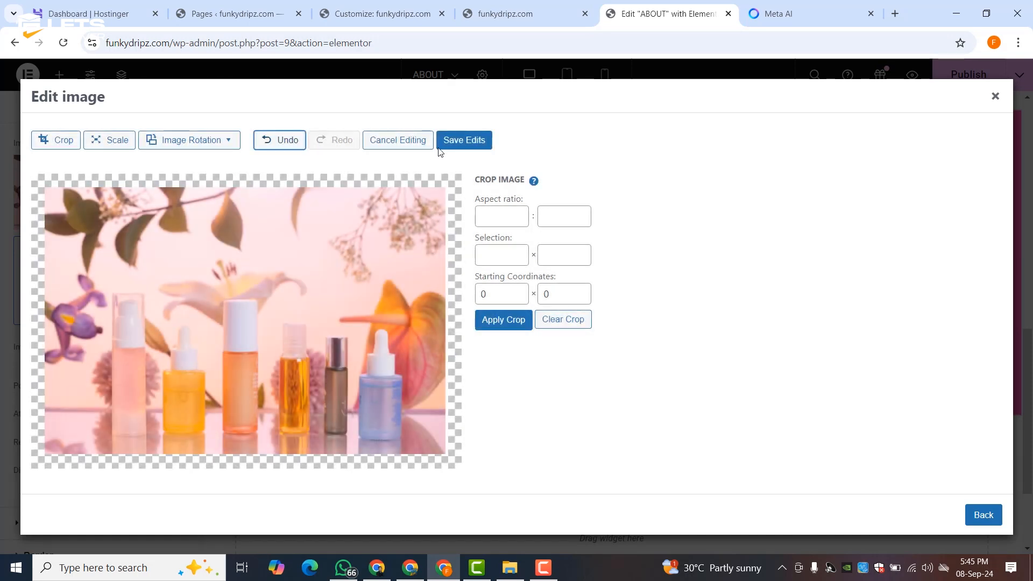
pyautogui.click(453, 145)
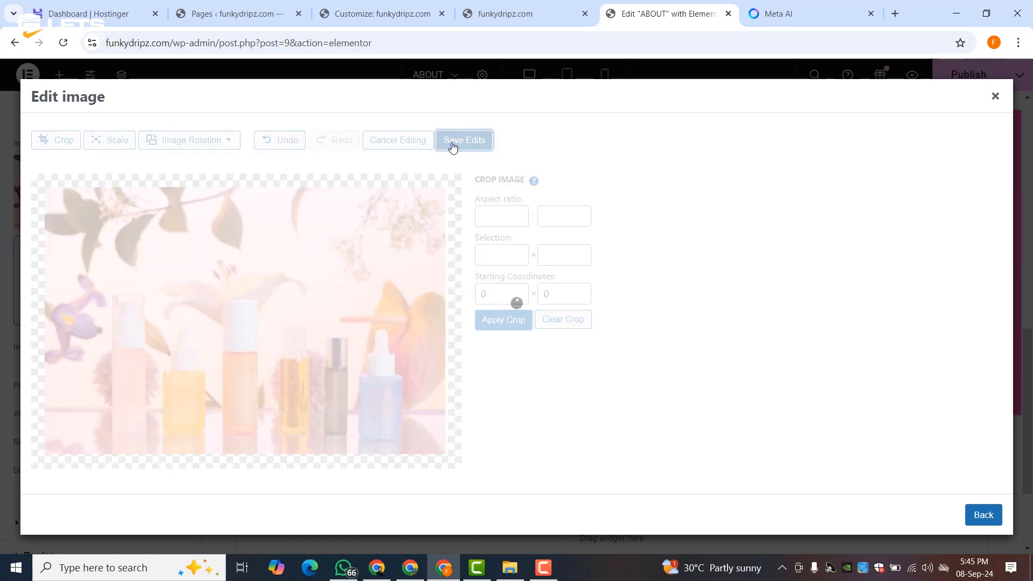
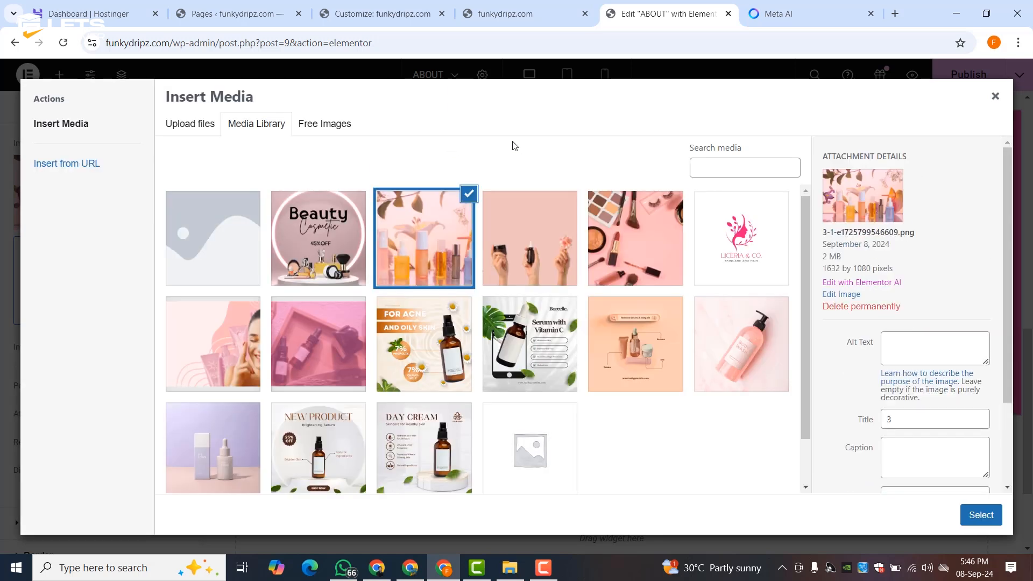
# - Apply the cosmetics photo as the Join Our Beauty Community background, publish, and select the About Us heading
pyautogui.click(975, 514)
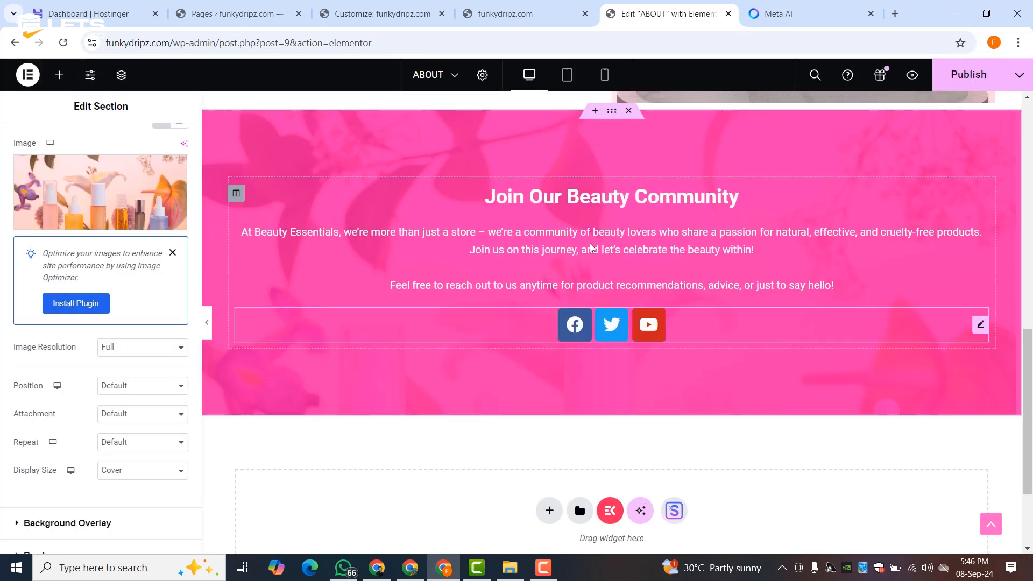
pyautogui.click(959, 76)
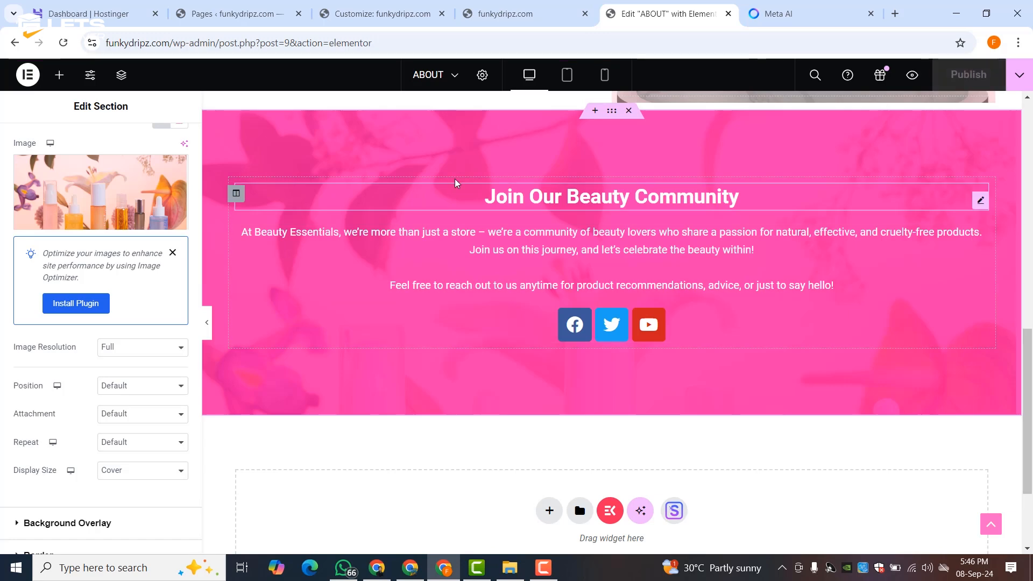
pyautogui.scroll(-12, 513, 316)
pyautogui.scroll(12, 513, 316)
pyautogui.scroll(-4, 512, 317)
pyautogui.scroll(-8, 513, 316)
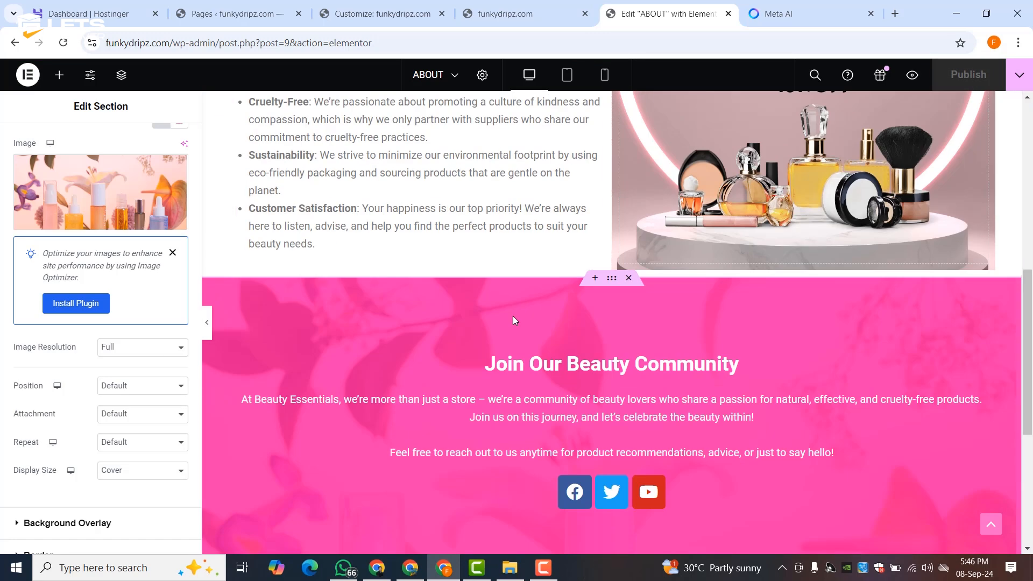
pyautogui.scroll(12, 545, 286)
pyautogui.click(563, 207)
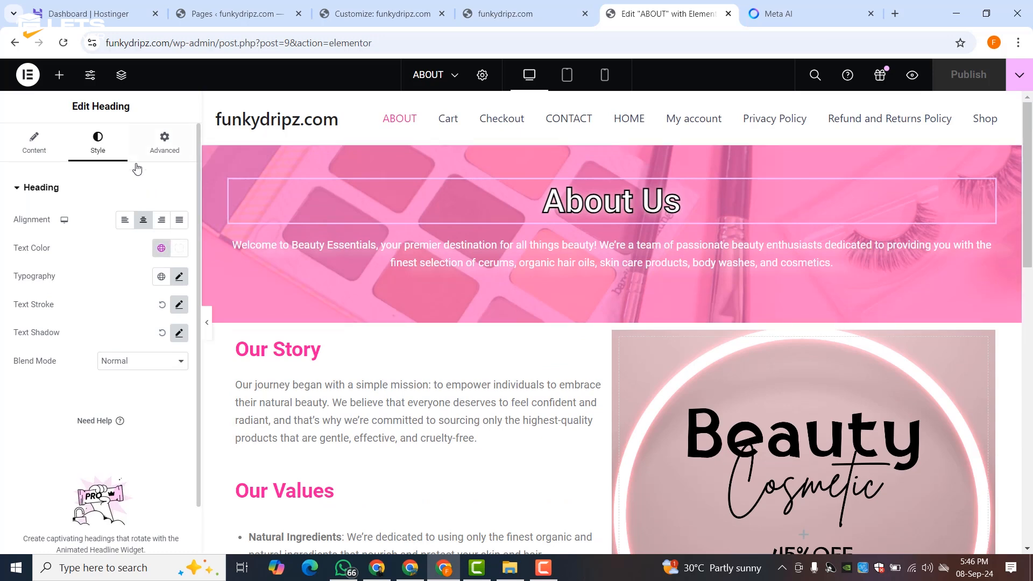
# - Reset the About Us heading's text stroke, publish, and change the banner overlay to Theme Color 2
pyautogui.click(162, 305)
pyautogui.click(967, 70)
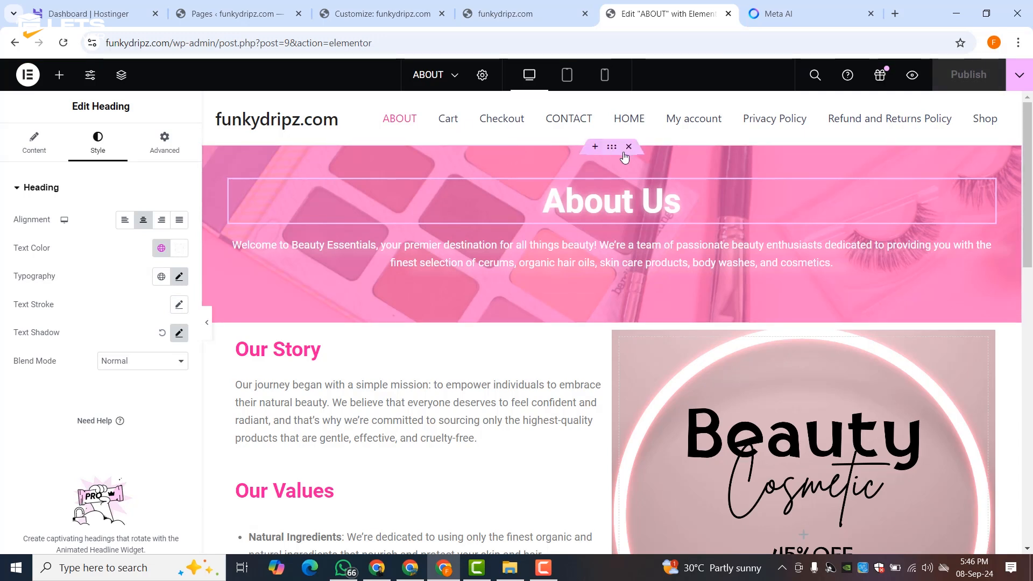
pyautogui.click(612, 149)
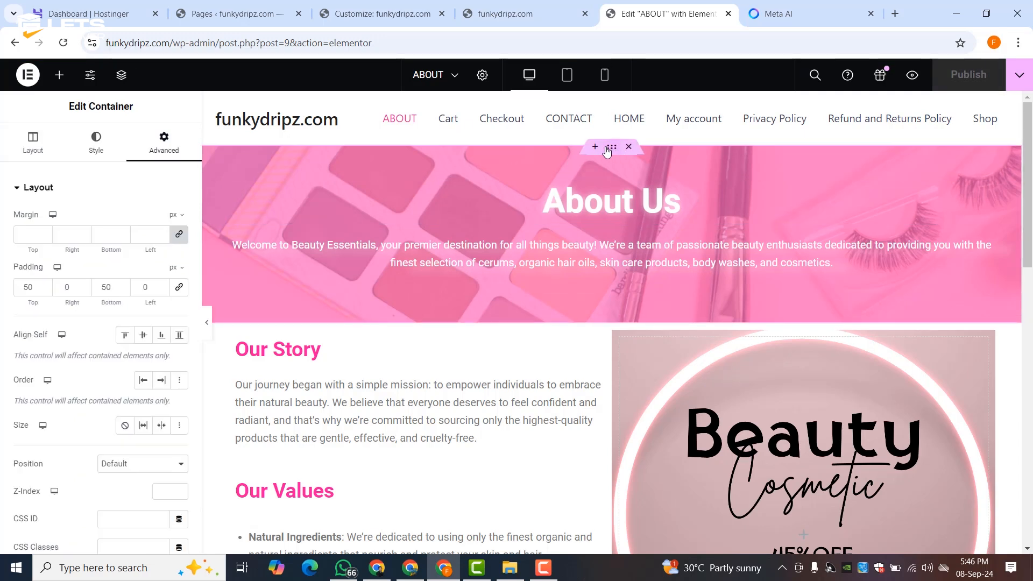
pyautogui.click(89, 153)
pyautogui.scroll(-5, 121, 234)
pyautogui.click(86, 392)
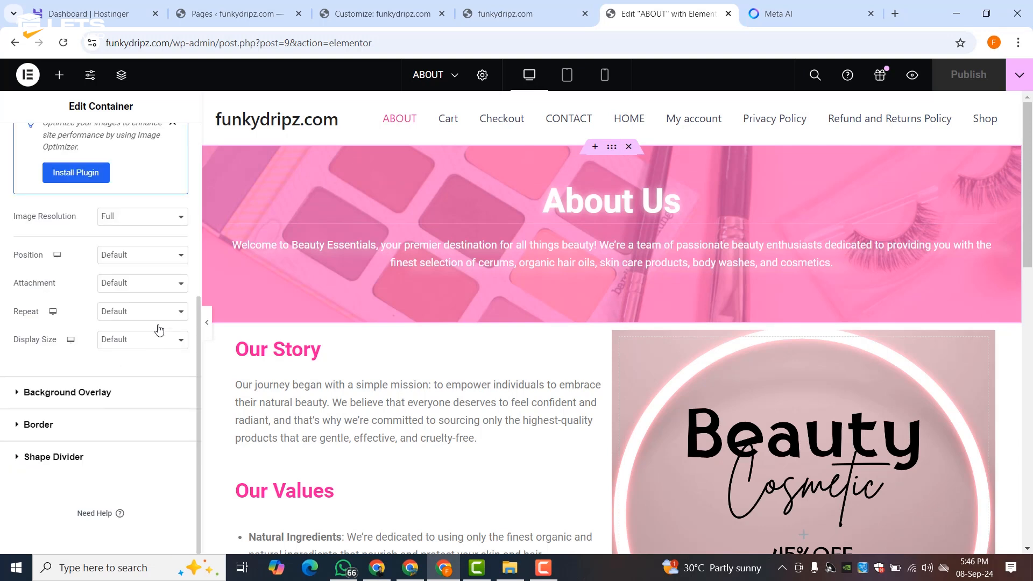
pyautogui.click(161, 308)
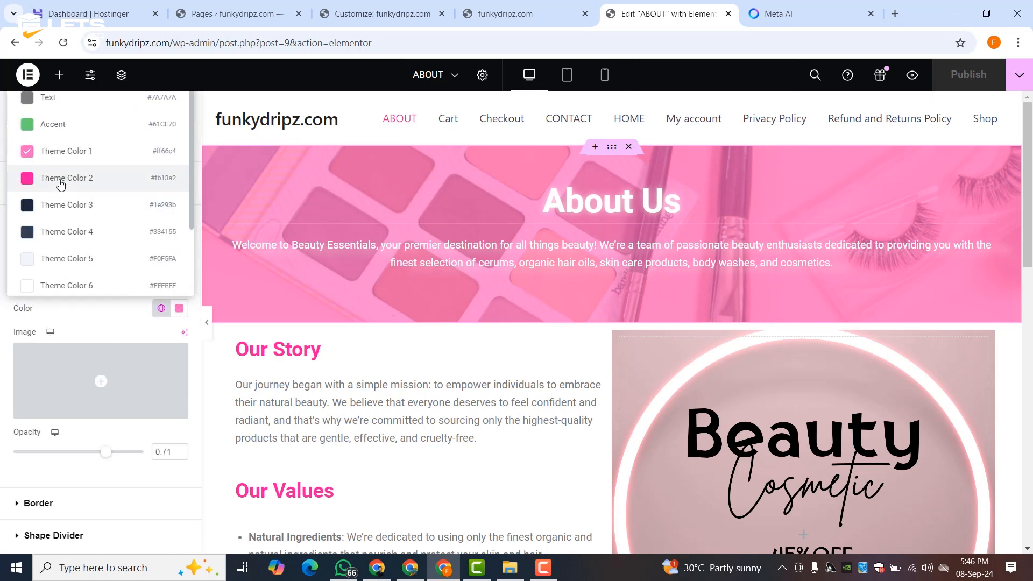
pyautogui.click(61, 185)
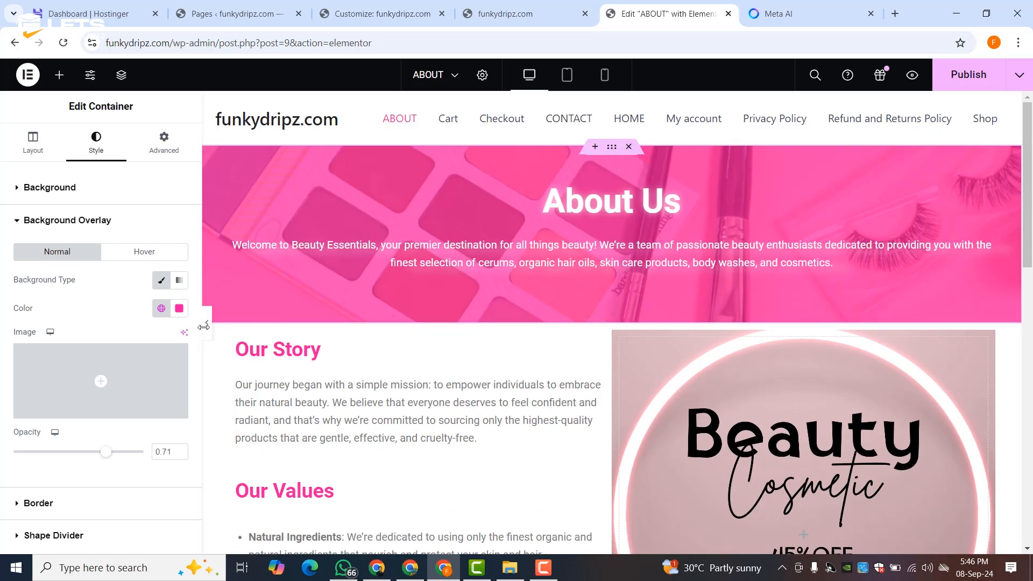
pyautogui.click(208, 325)
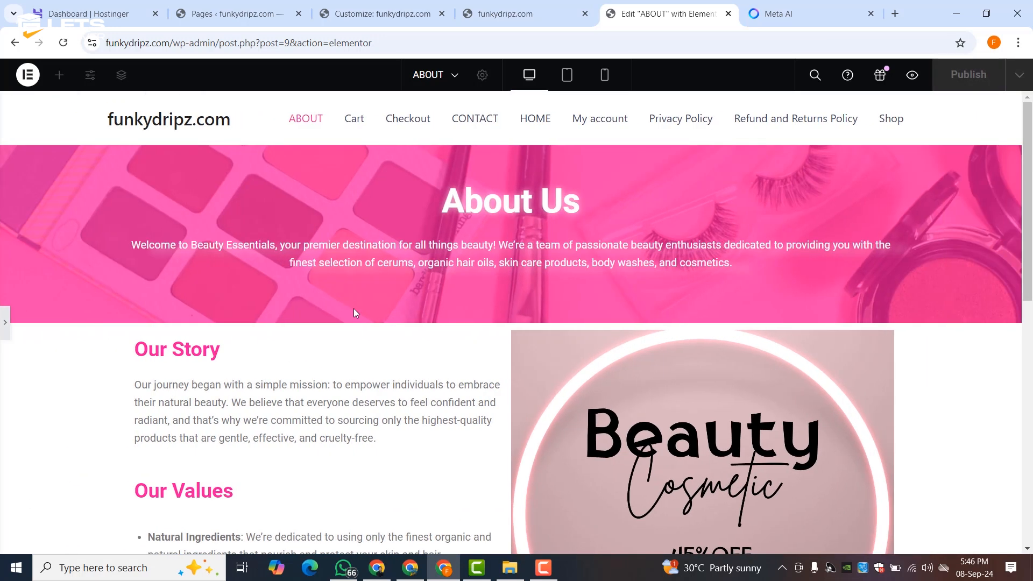
# - Restore the editing panel, review the About page, and publish the latest changes
pyautogui.scroll(-5, 354, 313)
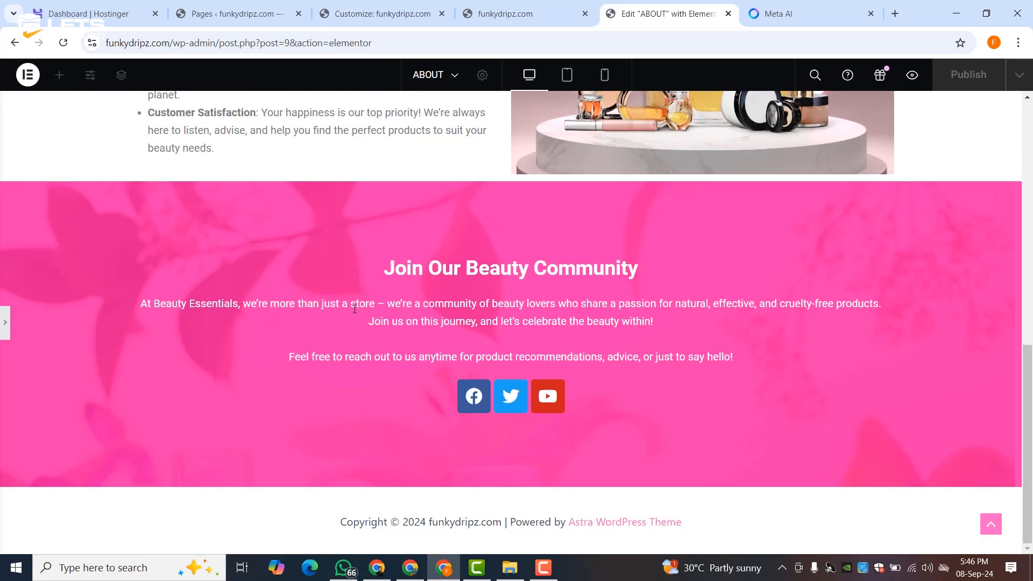
pyautogui.scroll(5, 354, 308)
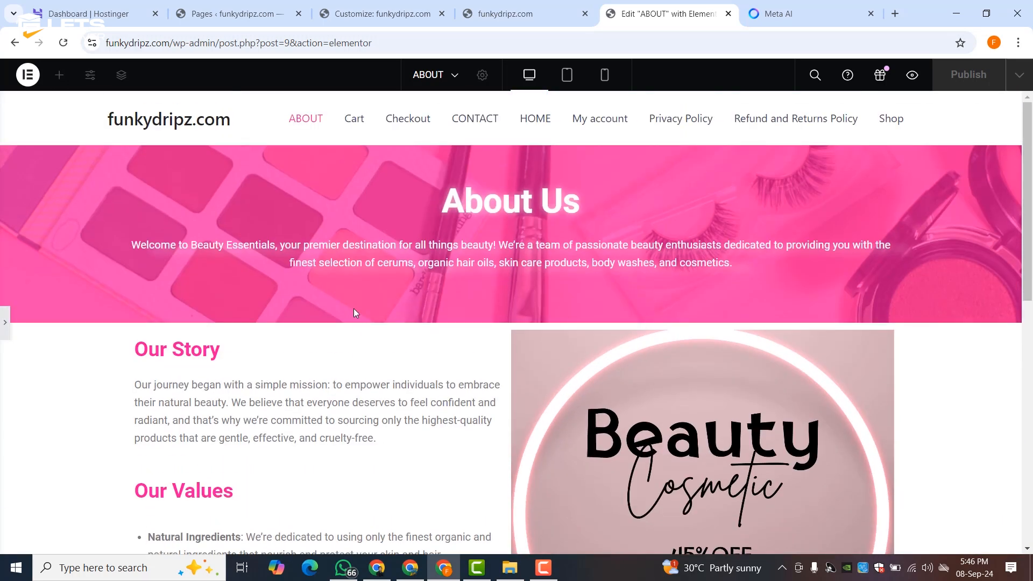
pyautogui.click(3, 316)
pyautogui.scroll(-8, 708, 219)
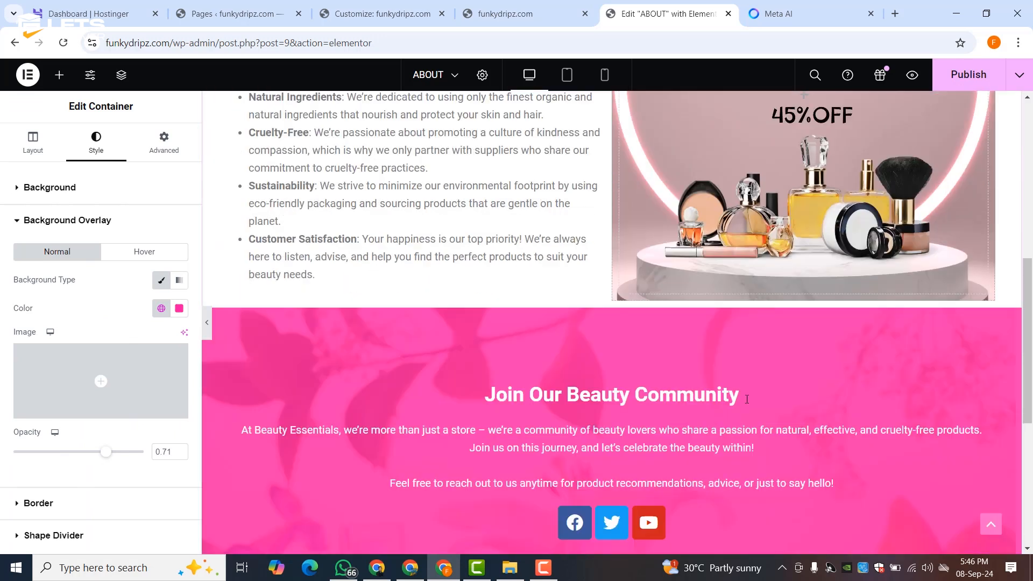
pyautogui.scroll(5, 760, 289)
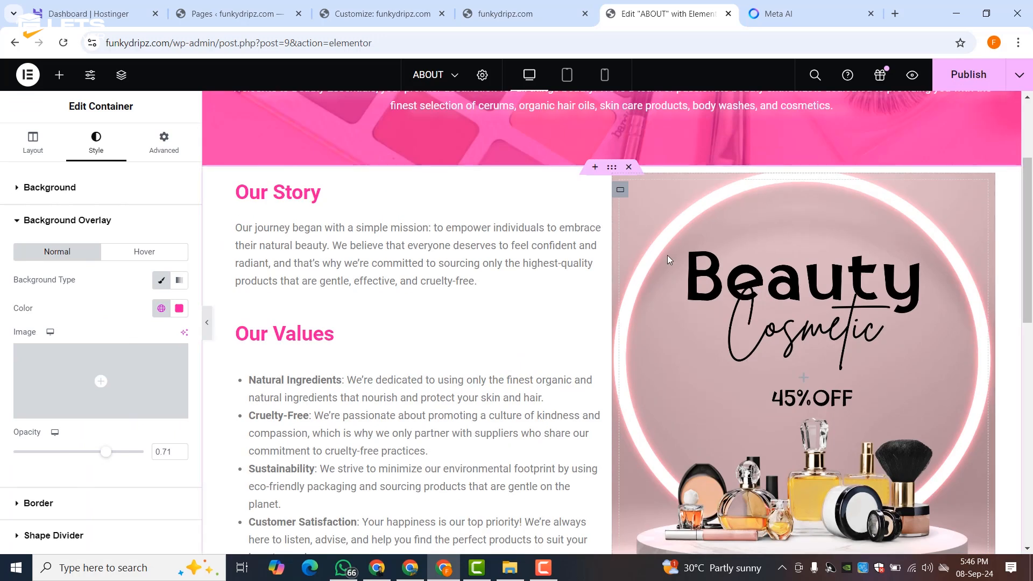
pyautogui.scroll(3, 752, 273)
pyautogui.click(983, 82)
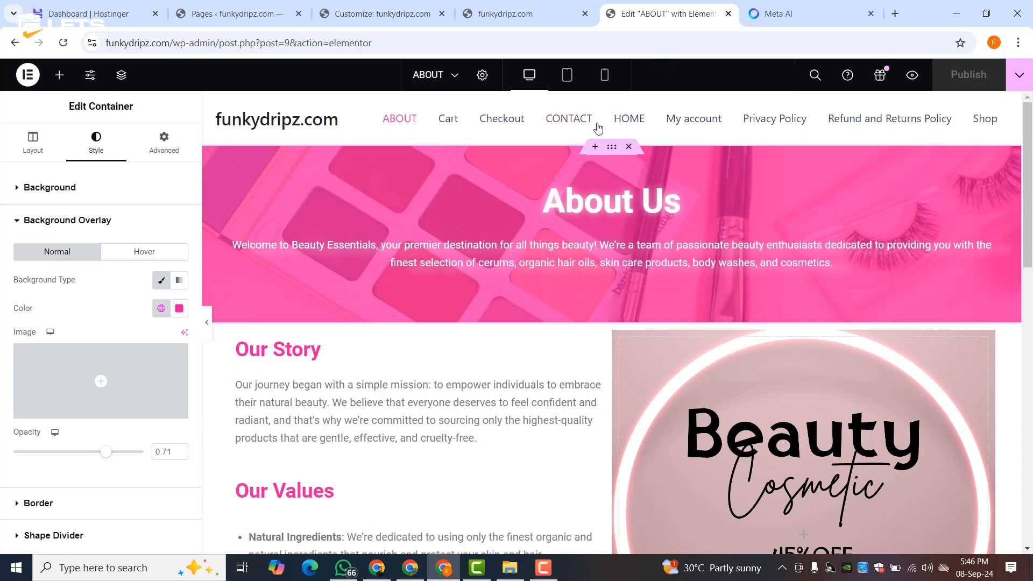
pyautogui.click(624, 119)
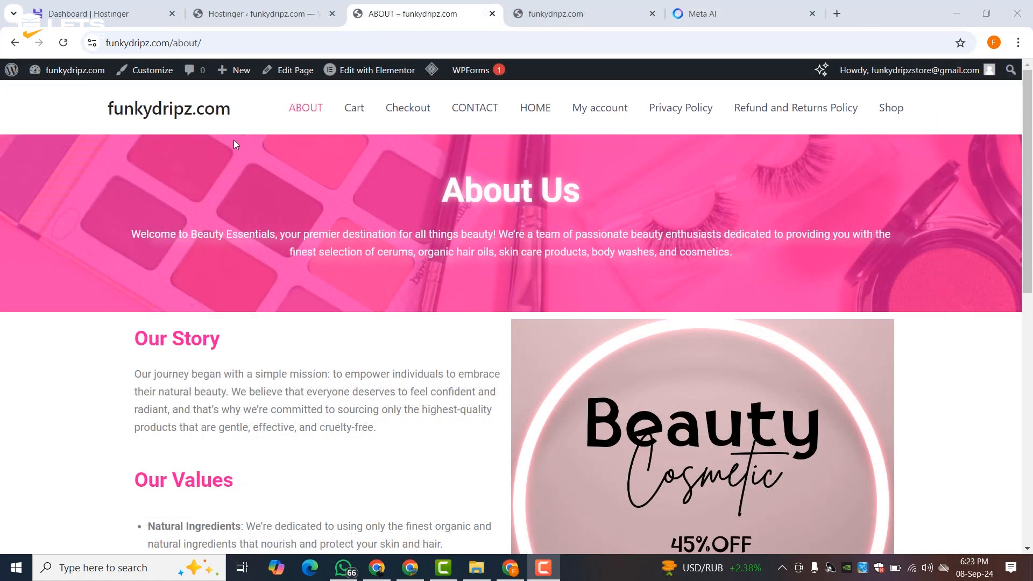
# - From the live site's front page, go to the HOME page and open it in the WordPress editor
pyautogui.click(174, 113)
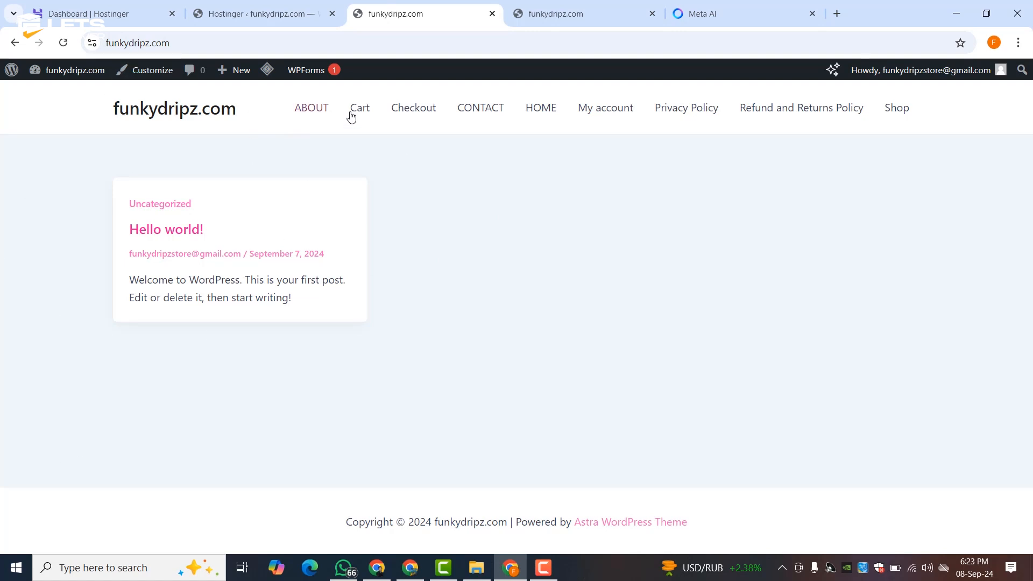
pyautogui.click(539, 111)
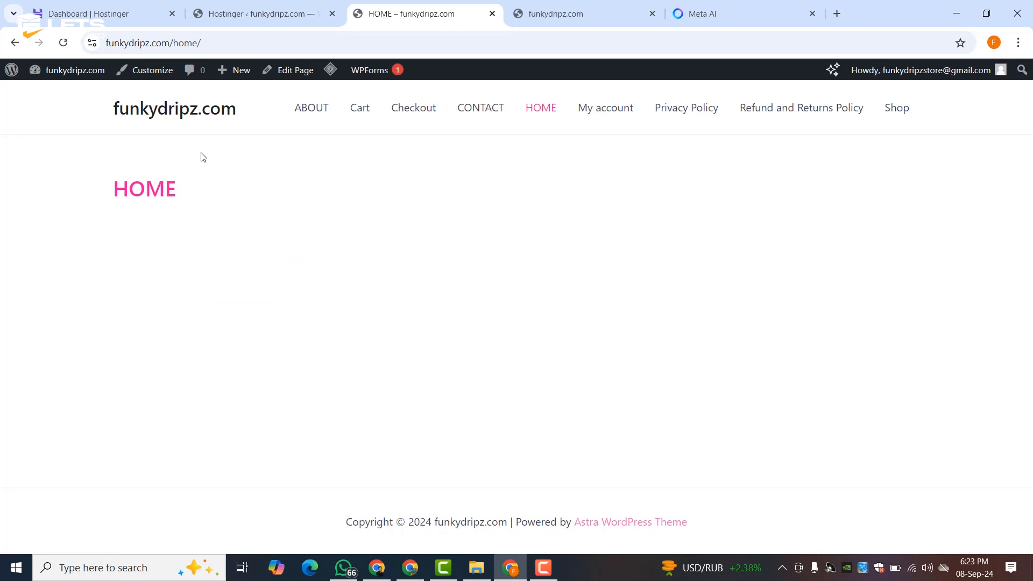
pyautogui.click(297, 79)
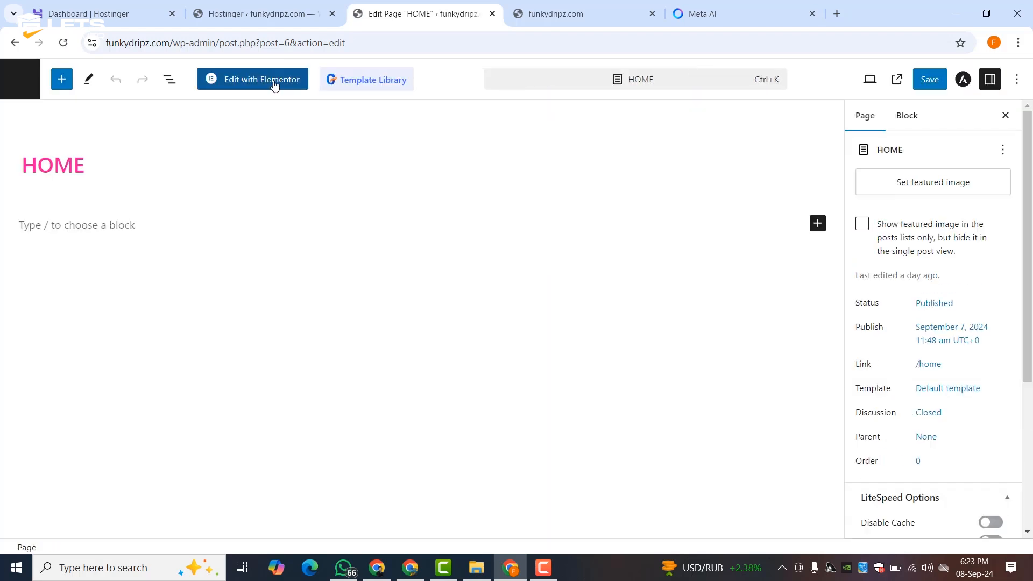
# - Open HOME in Elementor and load funkydripz.com/home in the live site tab
pyautogui.click(275, 85)
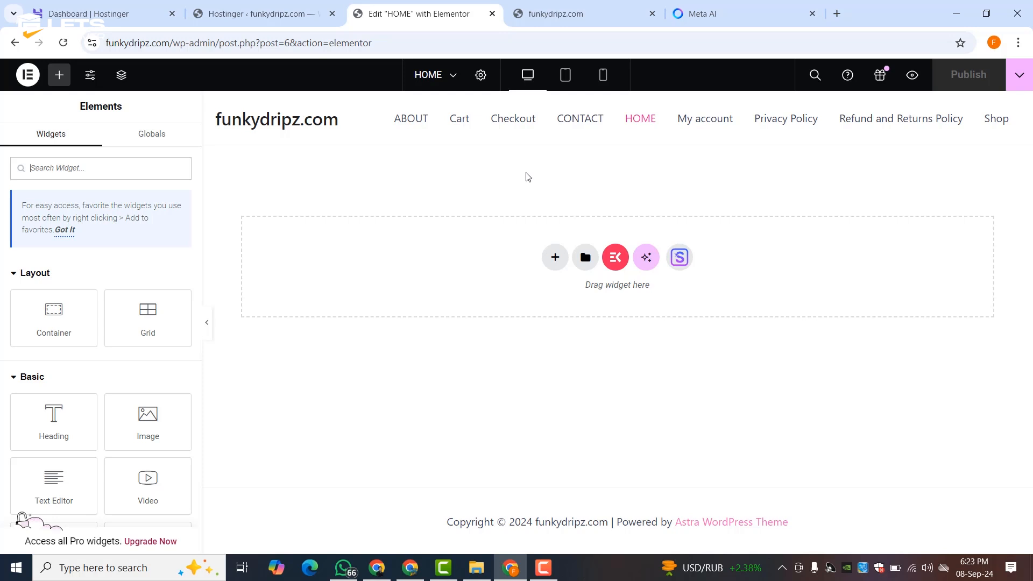
pyautogui.click(578, 5)
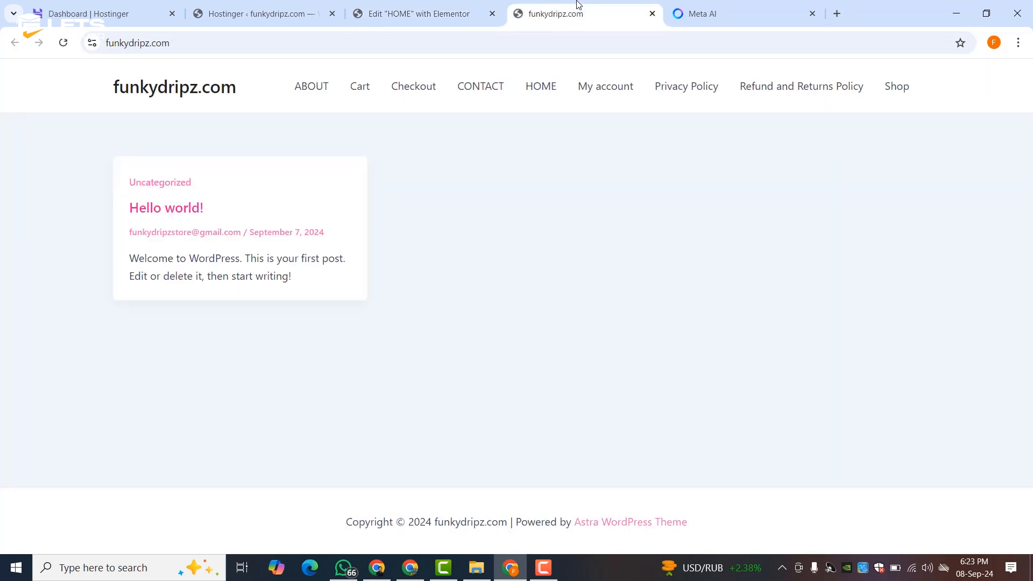
pyautogui.click(267, 43)
pyautogui.click(267, 44)
pyautogui.write('h')
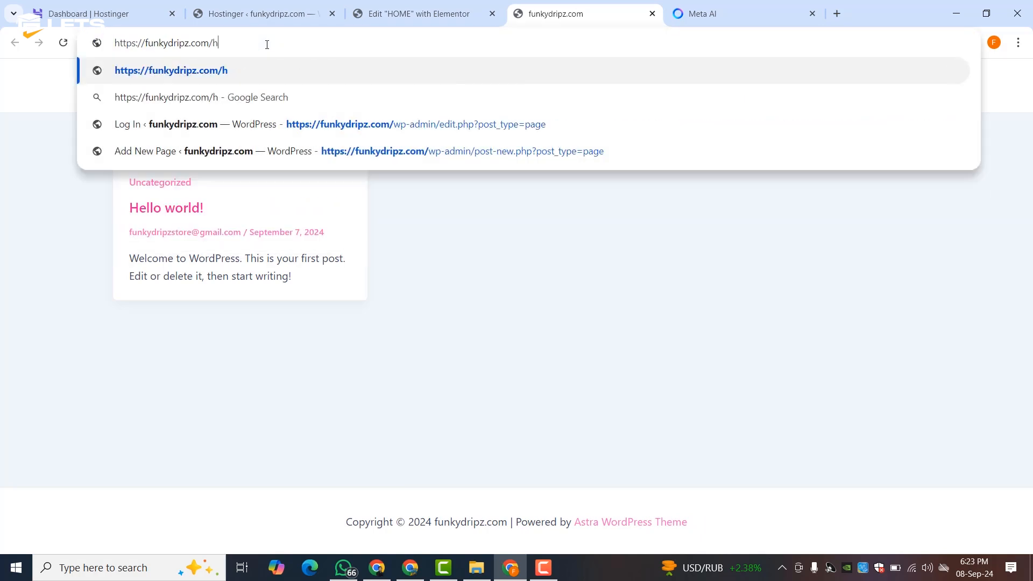
pyautogui.write('ome')
pyautogui.press('Return')
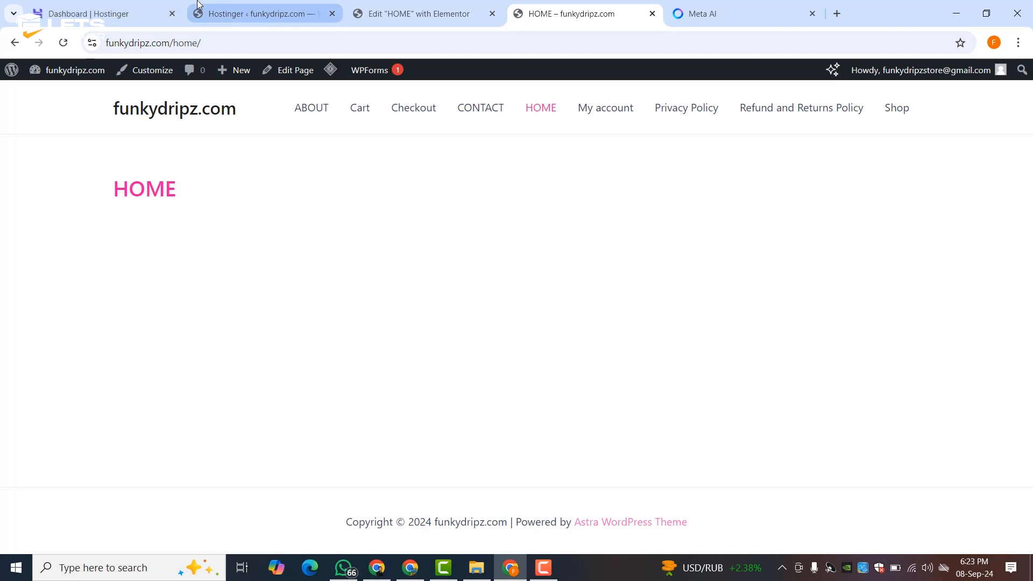
# - Switch to the Hostinger WordPress admin setup page and scroll down it
pyautogui.click(258, 14)
pyautogui.scroll(-5, 73, 455)
pyautogui.scroll(-3, 72, 456)
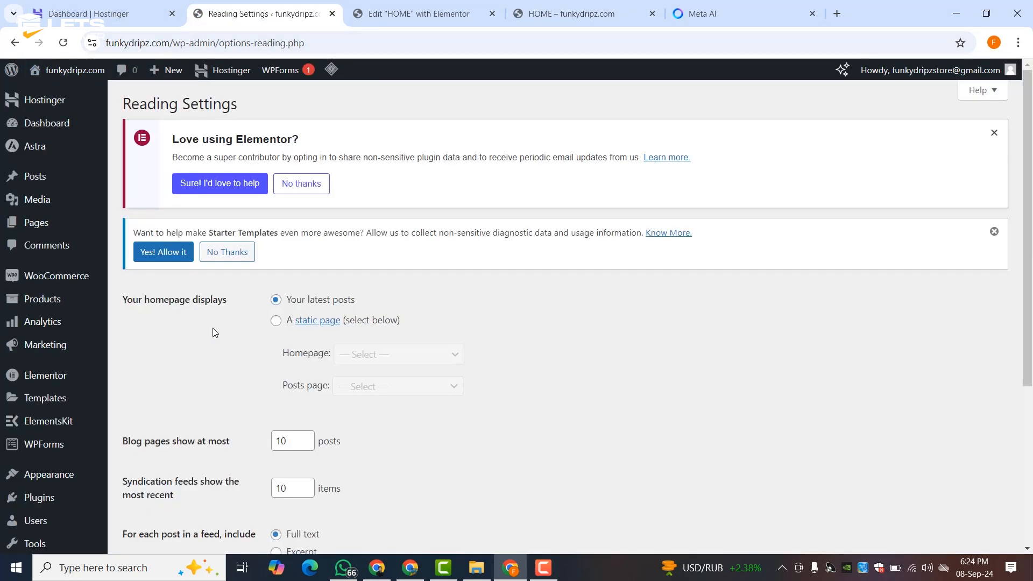
# - Set the homepage to display the static page HOME and save the Reading Settings
pyautogui.scroll(-3, 214, 332)
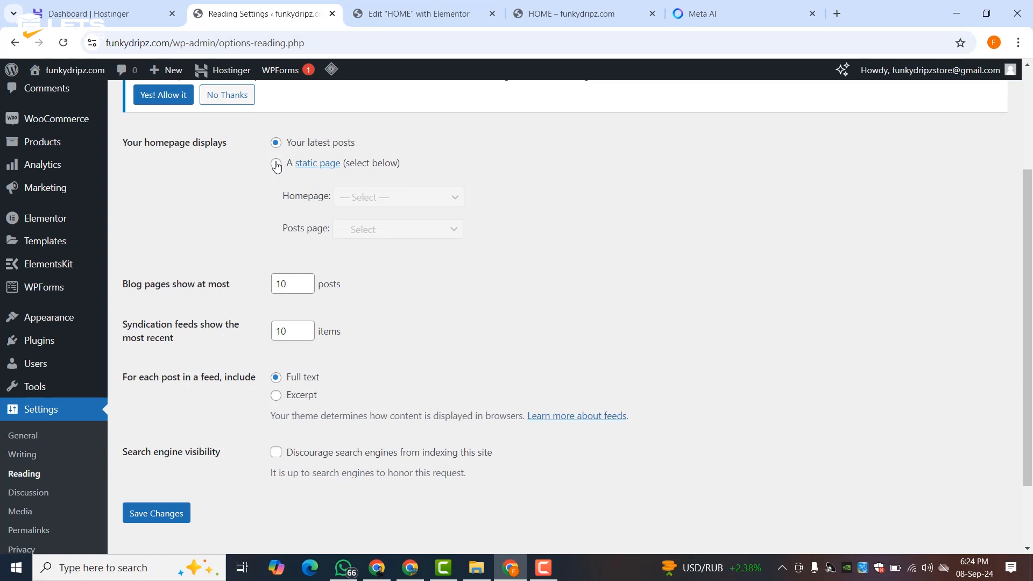
pyautogui.click(276, 164)
pyautogui.click(350, 197)
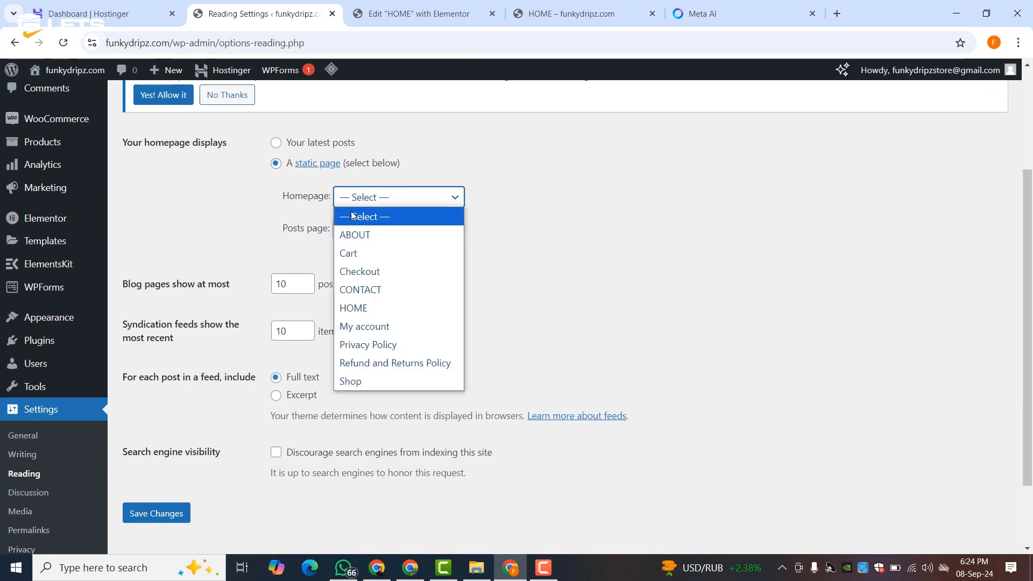
pyautogui.click(369, 309)
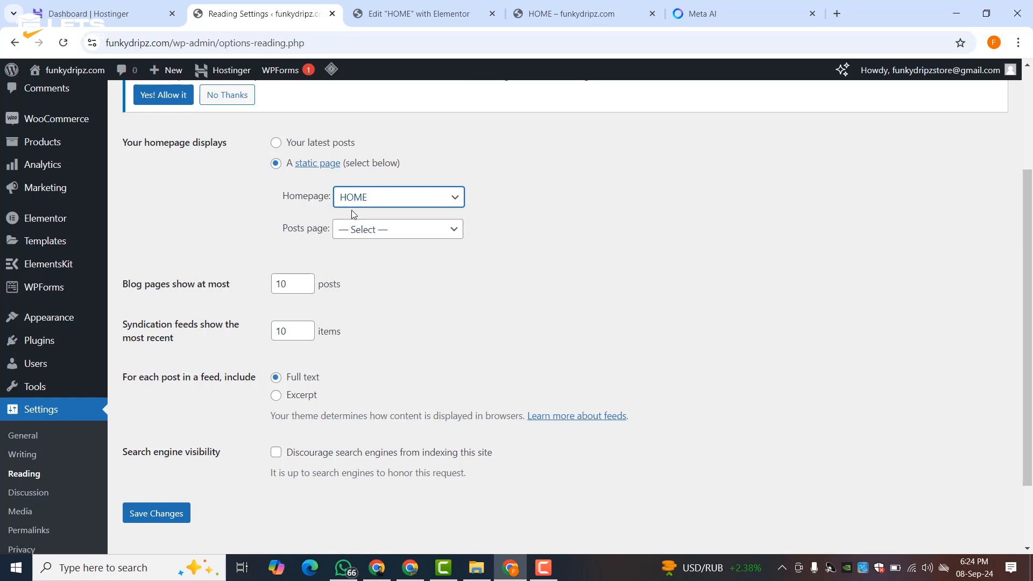
pyautogui.click(158, 511)
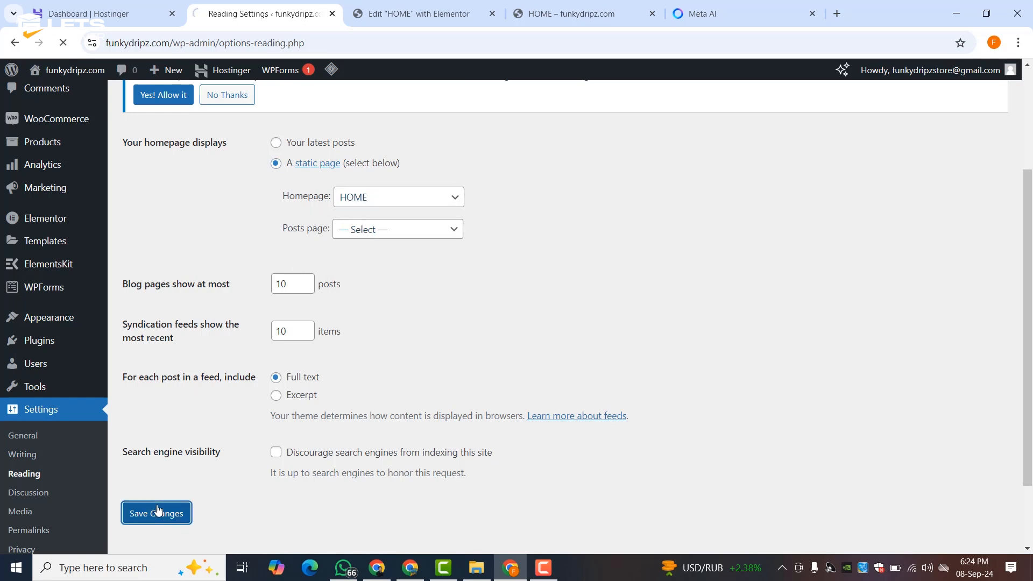
# - Check the live site's front page, then return to the HOME page in Elementor
pyautogui.click(431, 10)
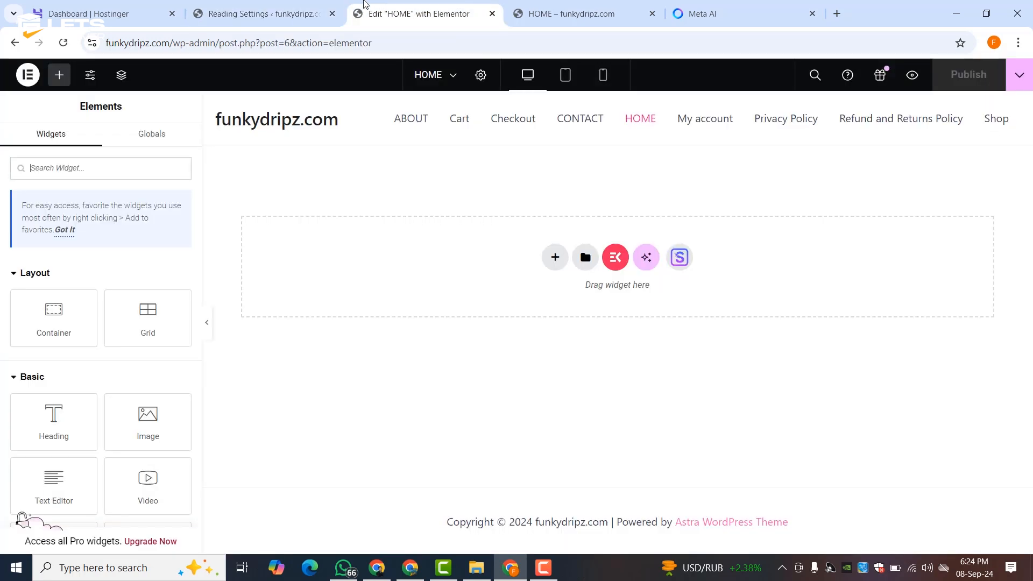
pyautogui.click(530, 6)
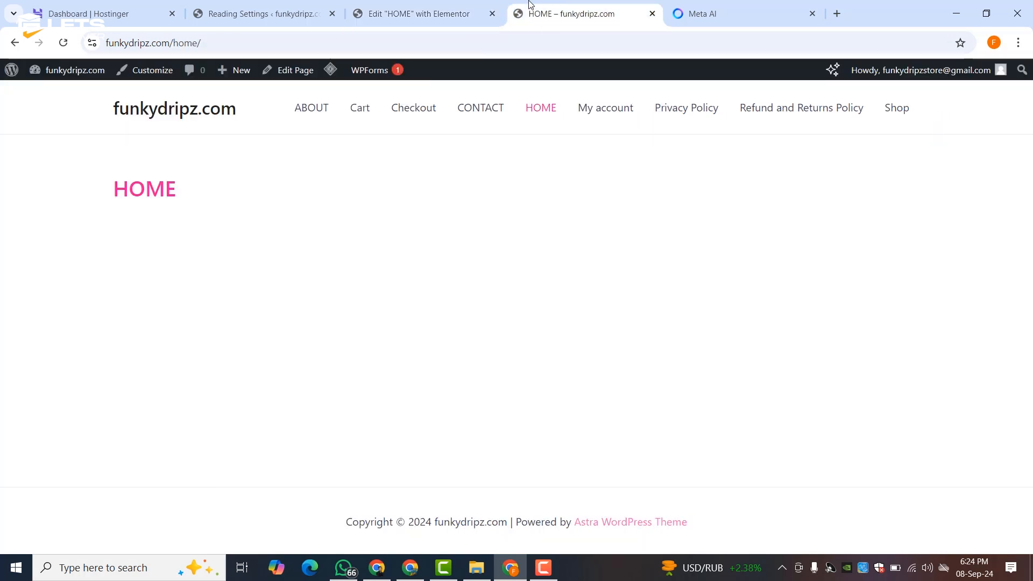
pyautogui.click(148, 108)
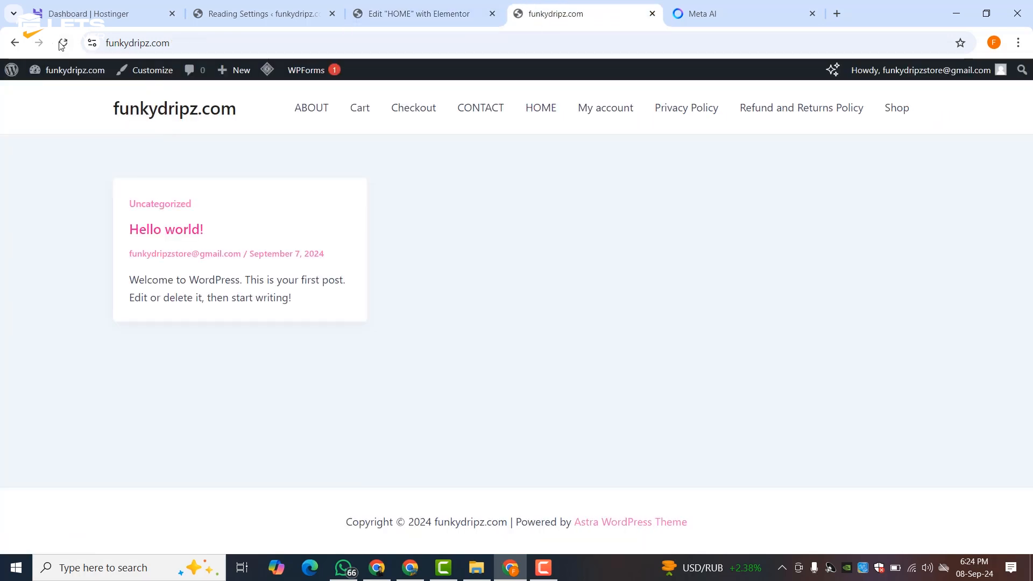
pyautogui.click(425, 11)
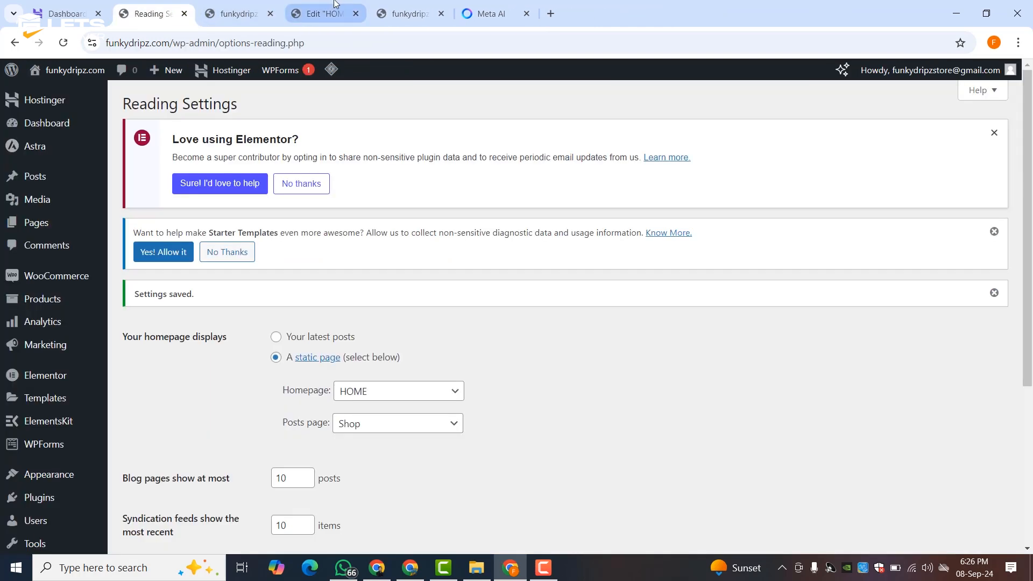
pyautogui.click(336, 5)
pyautogui.click(404, 10)
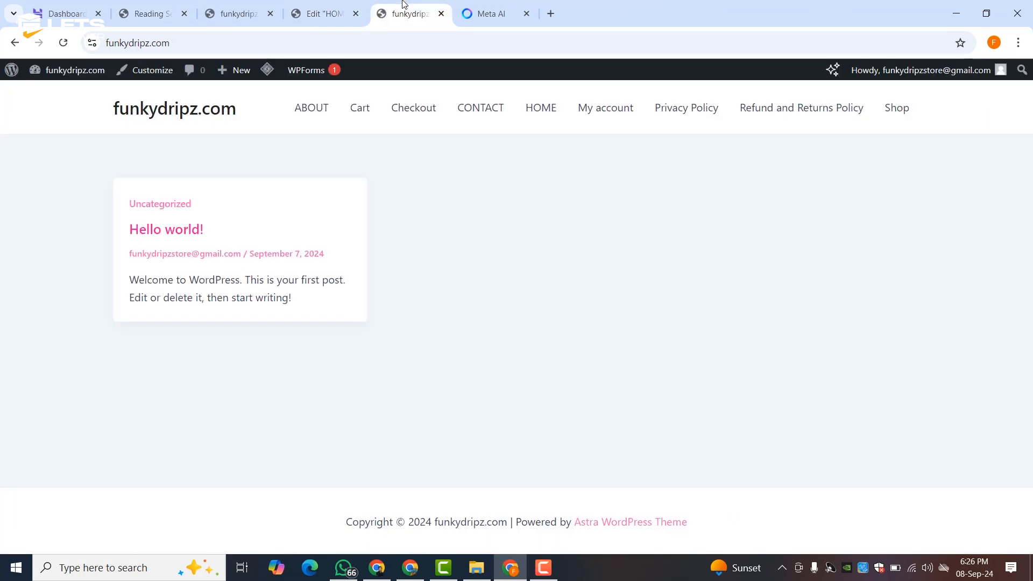
pyautogui.click(355, 4)
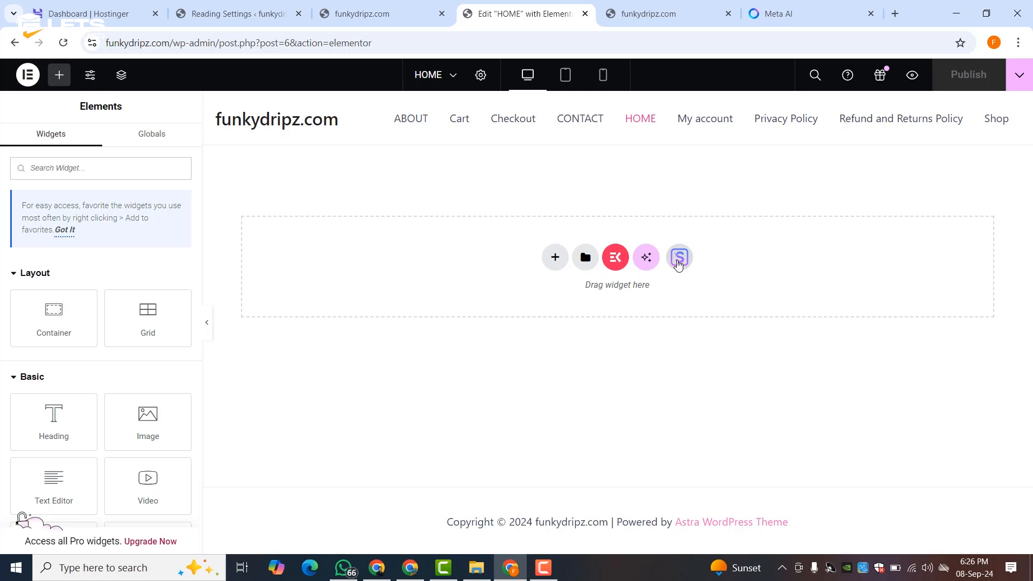
# - Browse the Elementor template library's Pages grid and open the Organic Store template
pyautogui.click(679, 258)
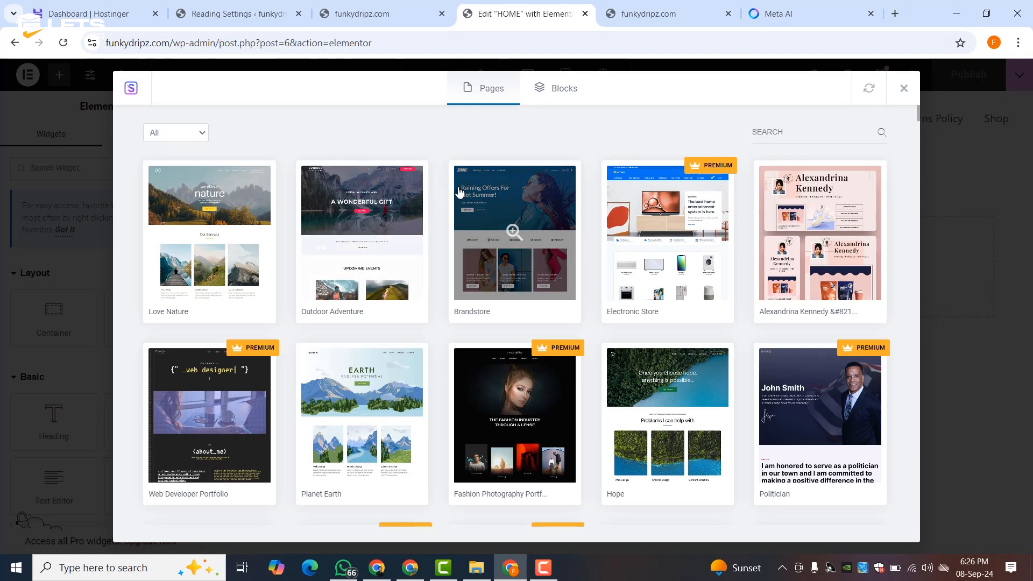
pyautogui.scroll(-5, 459, 192)
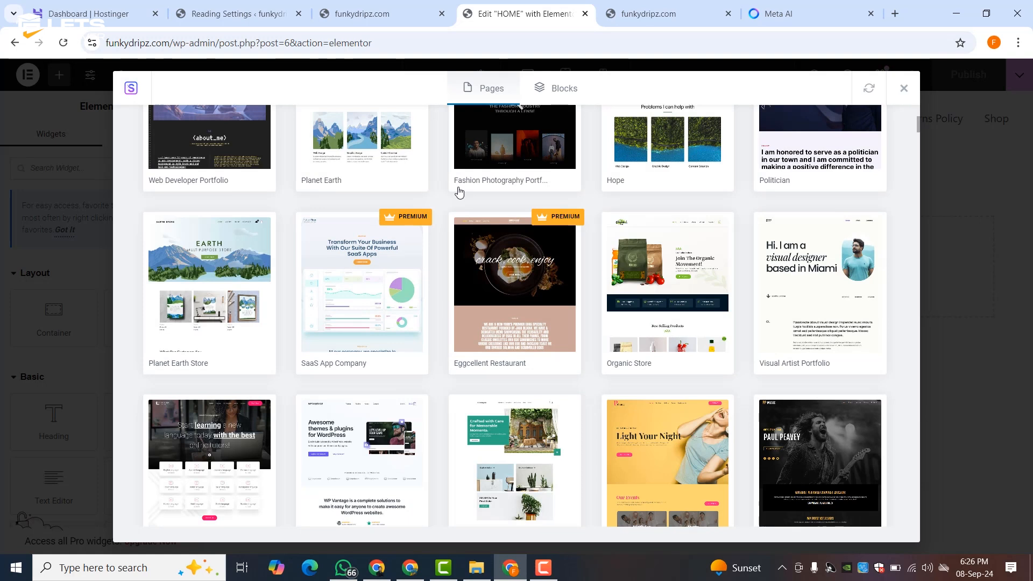
pyautogui.scroll(-3, 459, 192)
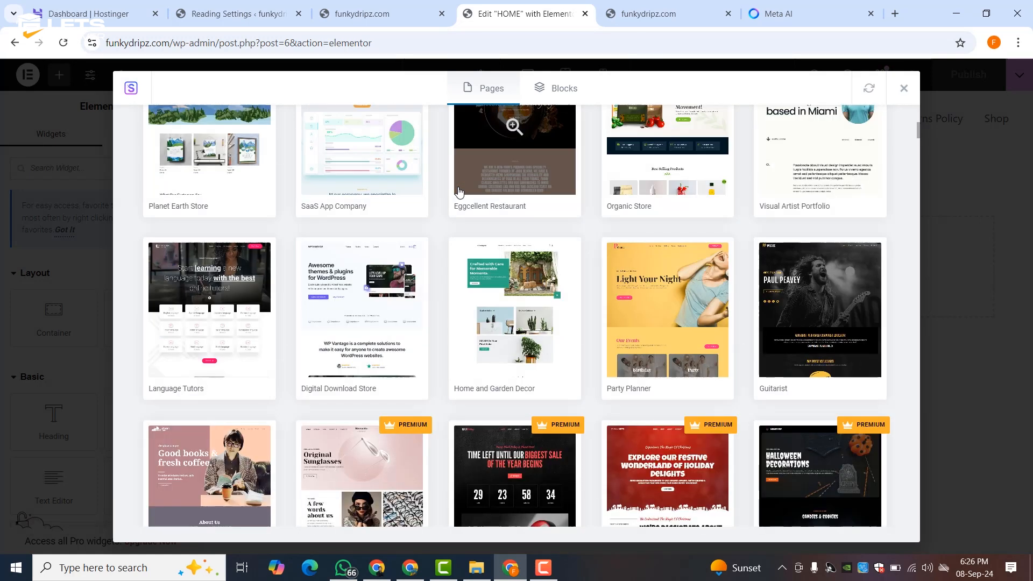
pyautogui.scroll(-5, 459, 192)
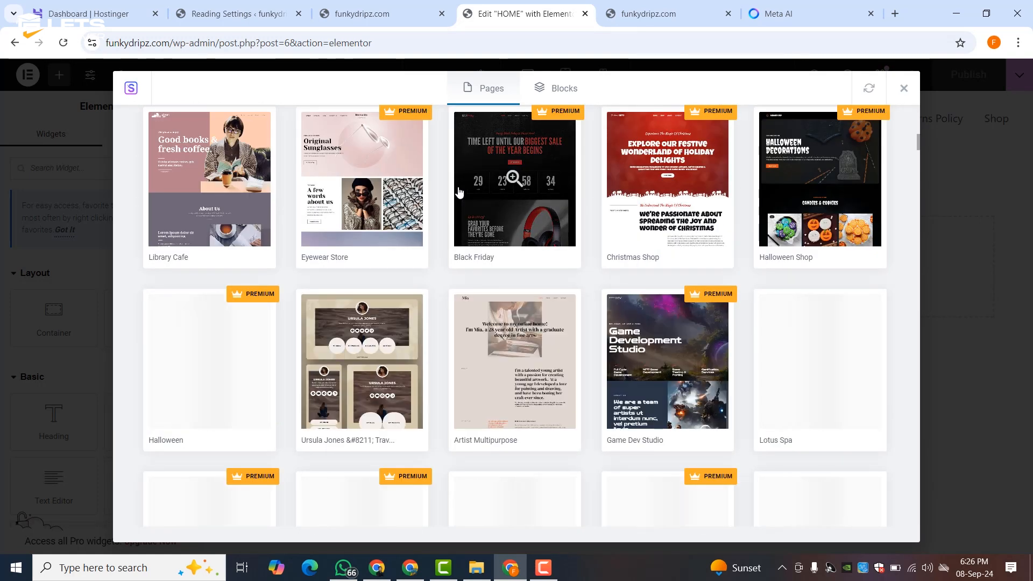
pyautogui.scroll(-12, 459, 192)
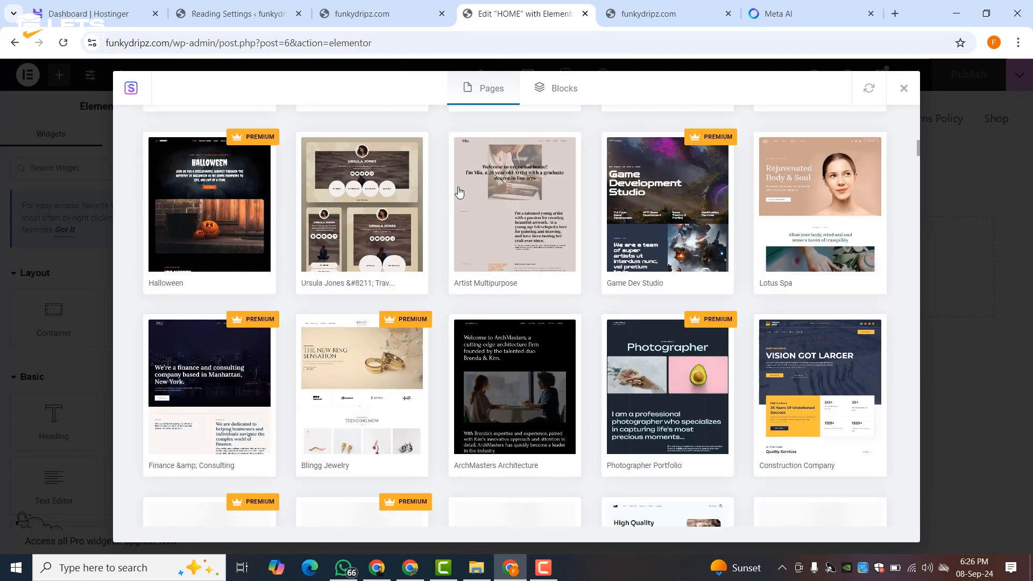
pyautogui.scroll(-9, 451, 207)
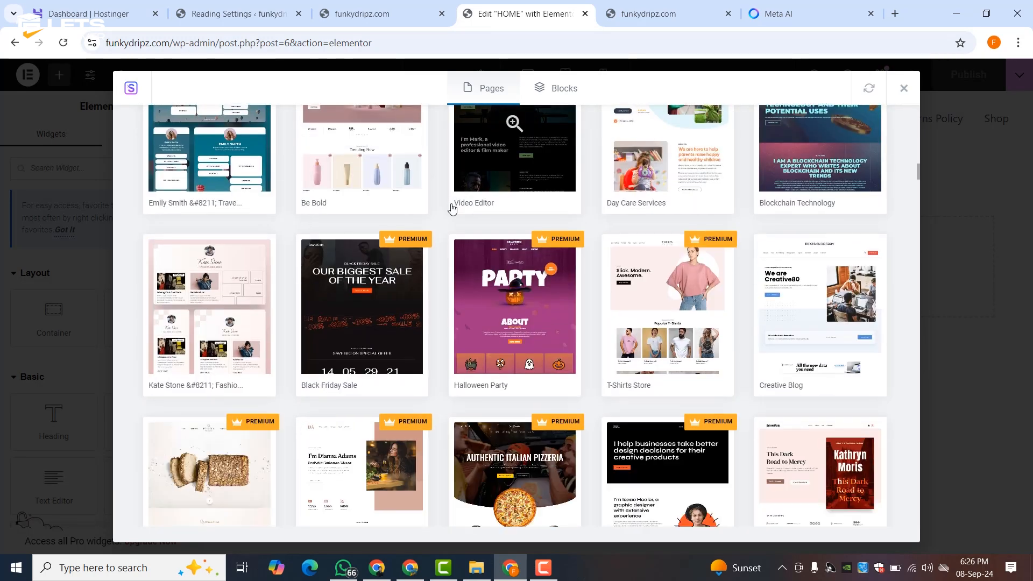
pyautogui.scroll(15, 654, 317)
pyautogui.scroll(5, 654, 316)
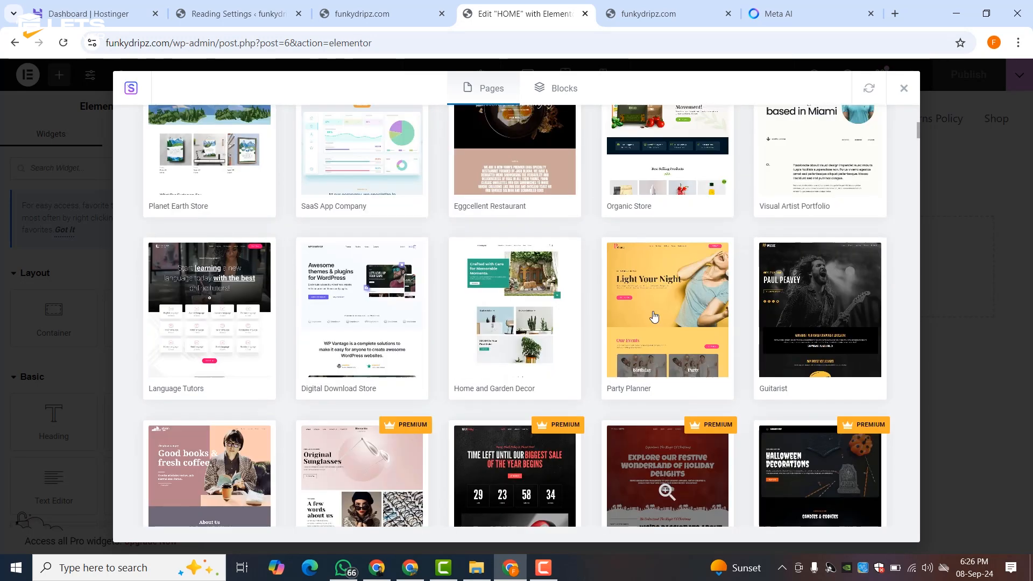
pyautogui.click(653, 316)
# - Preview the Organic Store Home page, save it, reload, and import it with its required plugins
pyautogui.click(210, 265)
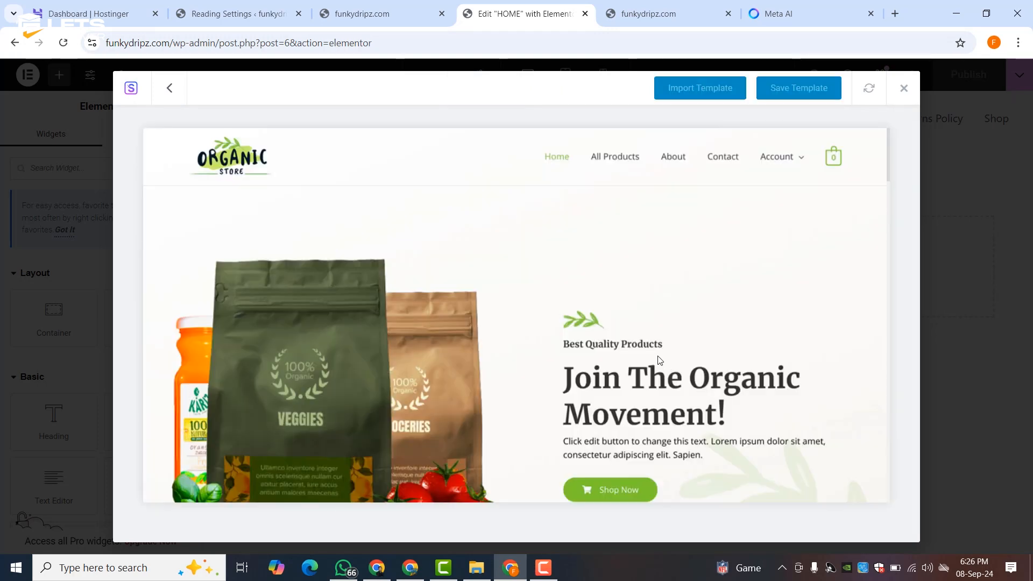
pyautogui.scroll(-12, 630, 349)
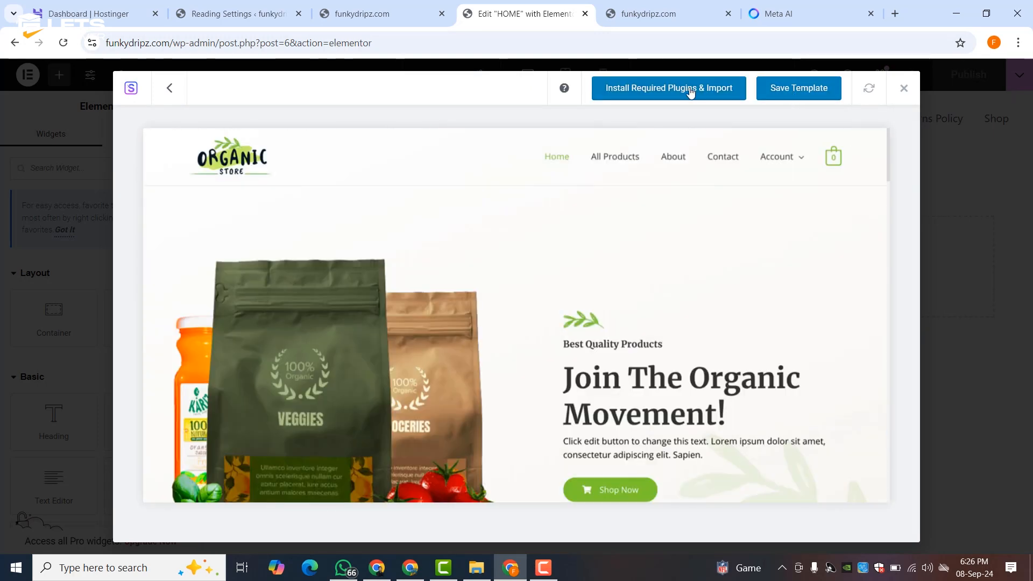
pyautogui.click(789, 90)
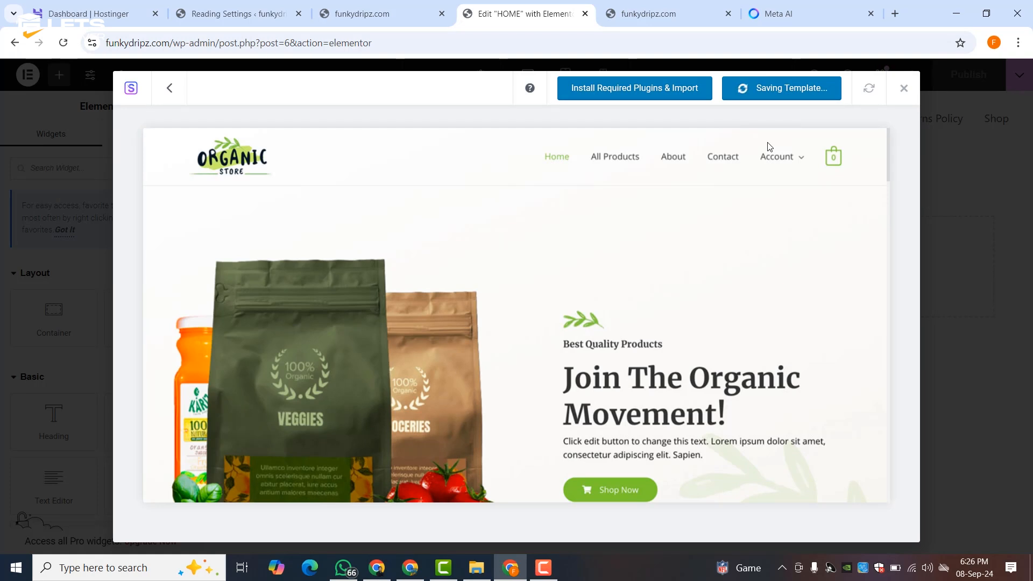
pyautogui.click(574, 137)
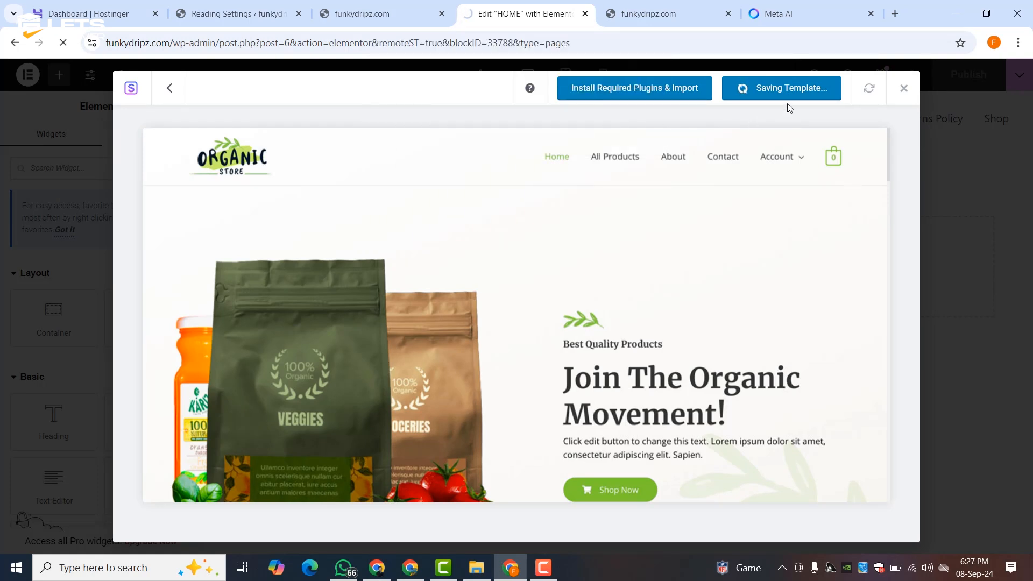
pyautogui.click(709, 97)
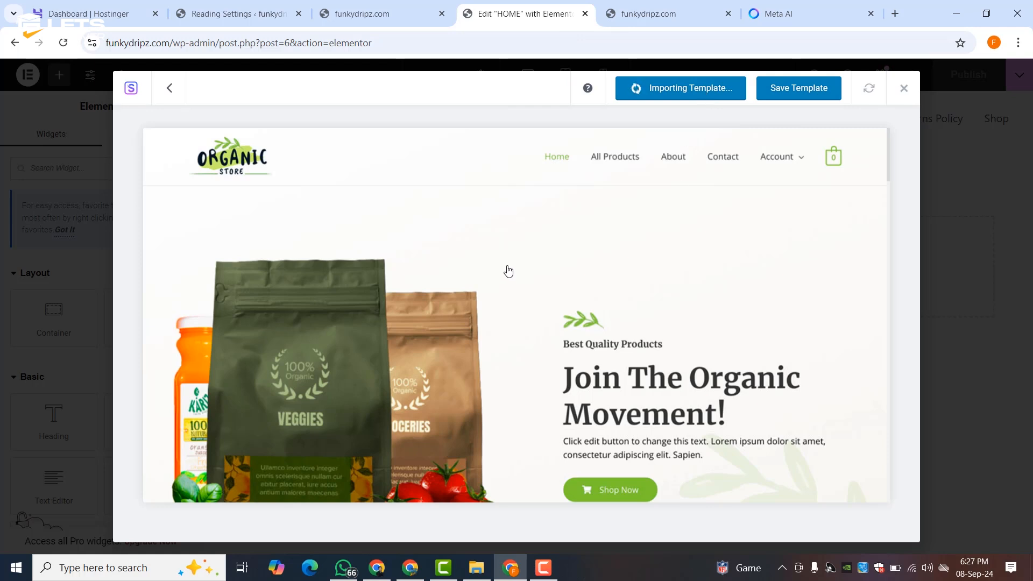
pyautogui.scroll(-15, 500, 278)
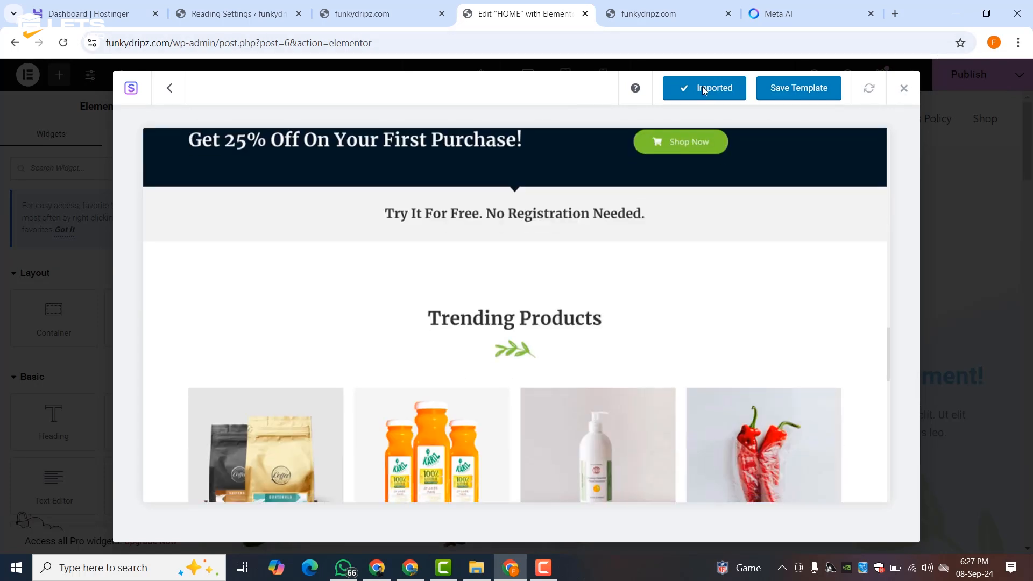
pyautogui.scroll(-10, 646, 294)
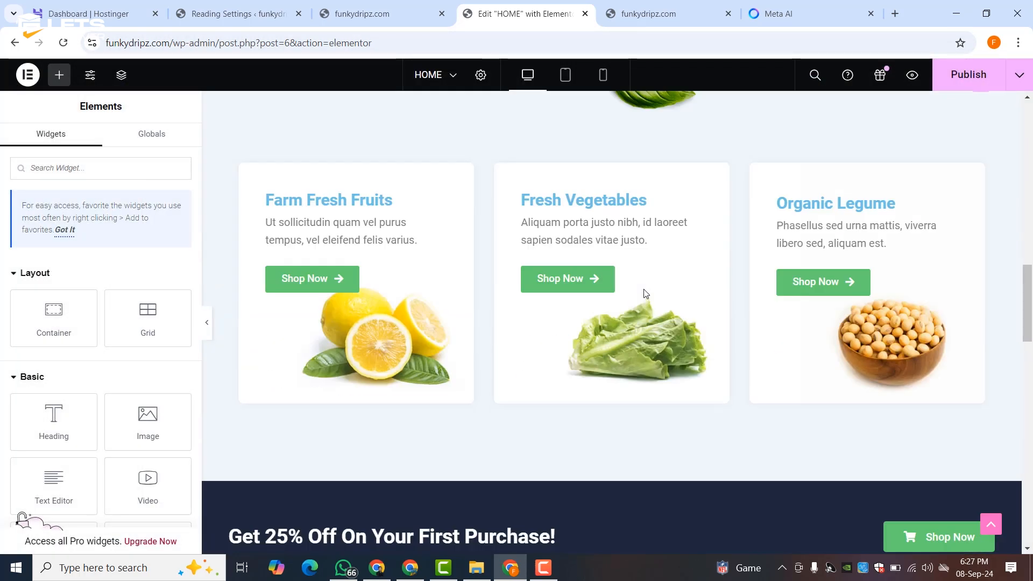
pyautogui.scroll(-15, 645, 293)
pyautogui.scroll(20, 646, 293)
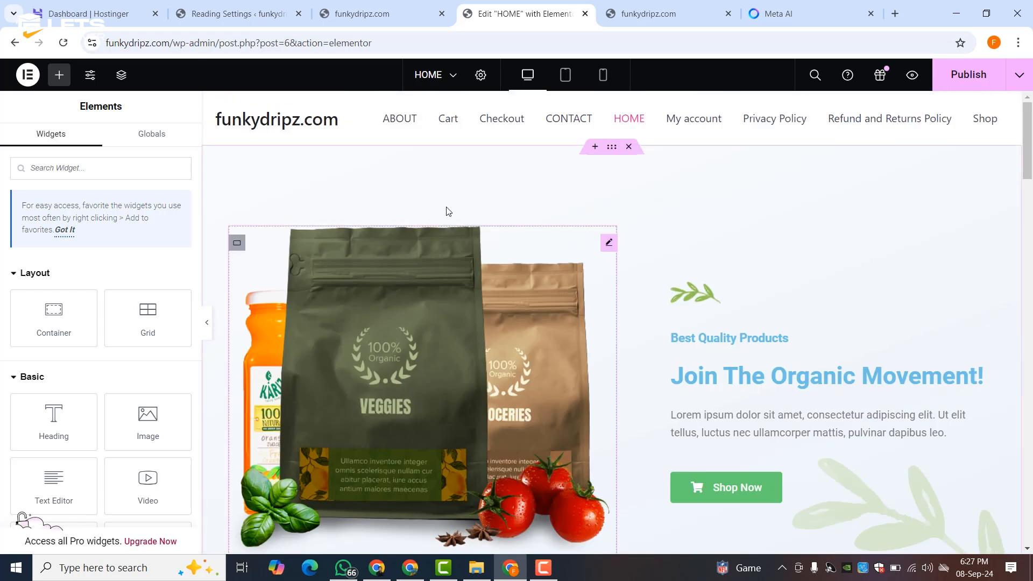
pyautogui.scroll(-3, 367, 285)
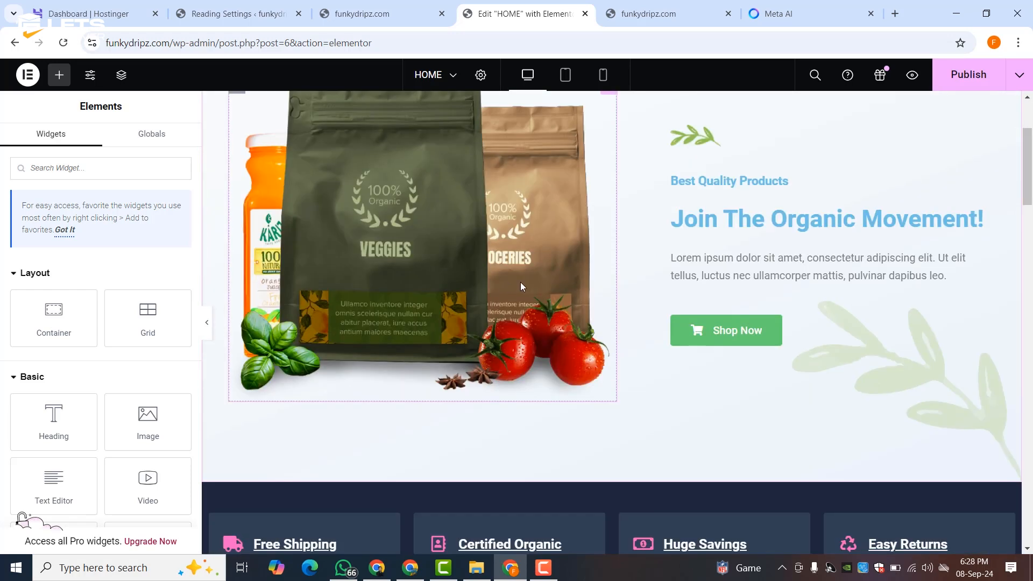
pyautogui.scroll(3, 521, 282)
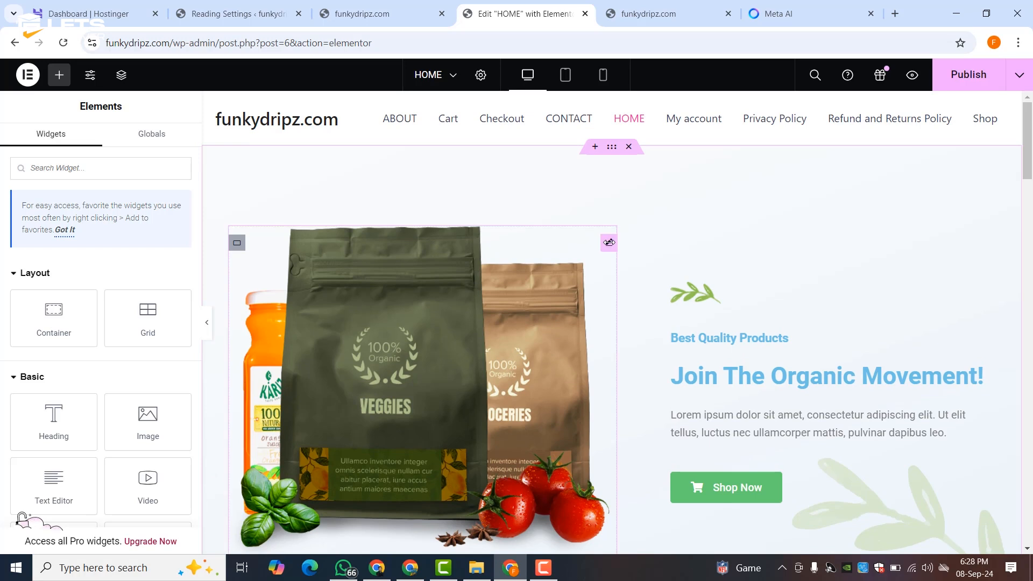
# - Delete the imported hero's image, heading, text, button and its leftover empty section
pyautogui.rightClick(228, 235)
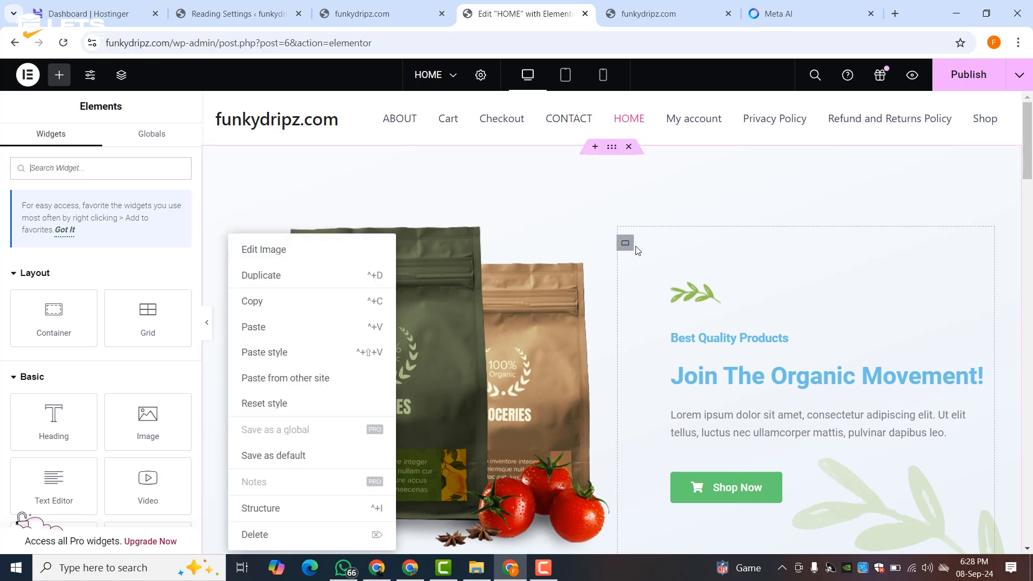
pyautogui.rightClick(630, 252)
pyautogui.click(654, 538)
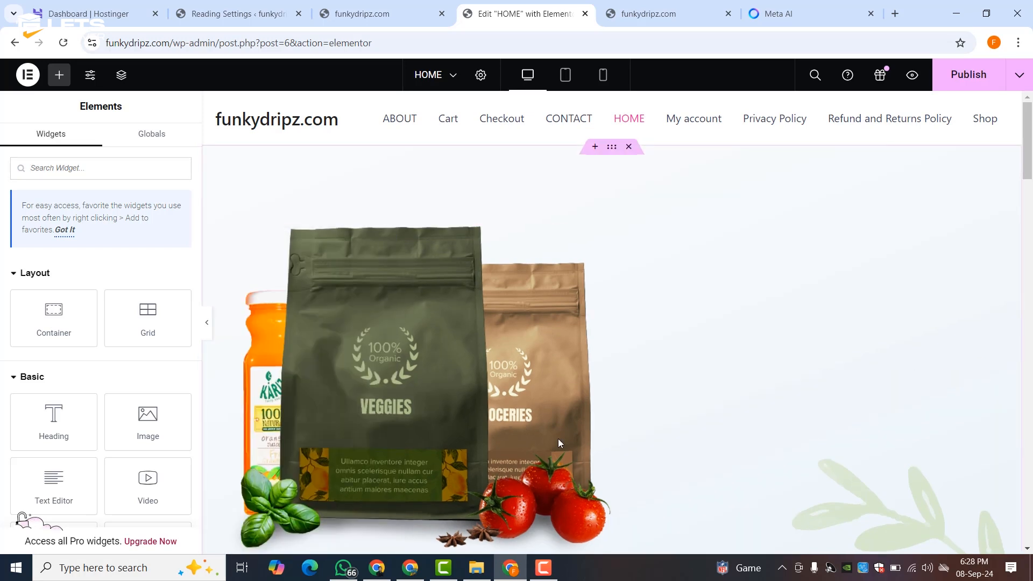
pyautogui.rightClick(237, 243)
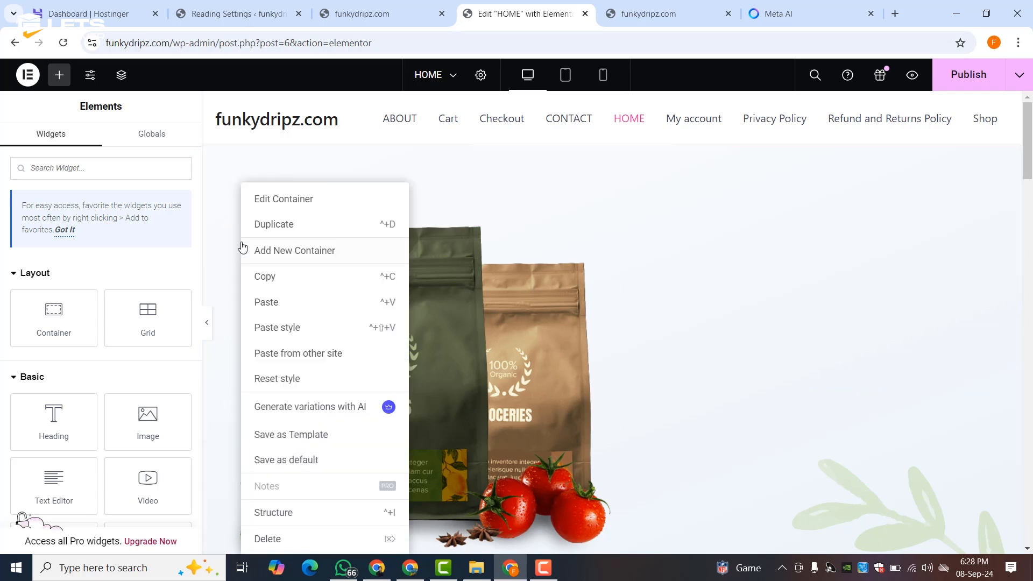
pyautogui.click(296, 543)
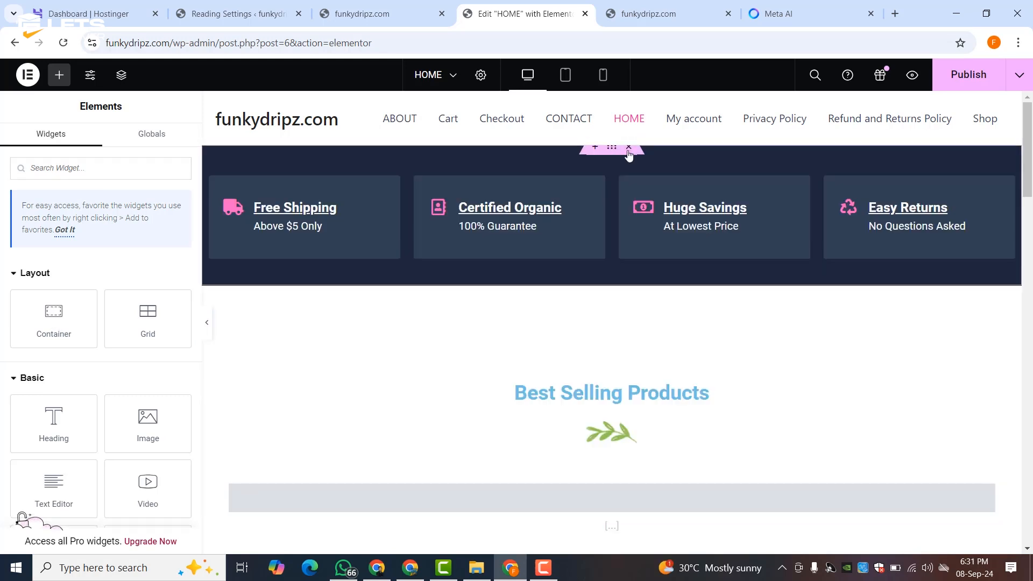
pyautogui.click(595, 147)
# - Add a single-column flexbox container at the top holding a heading and a text paragraph
pyautogui.click(548, 206)
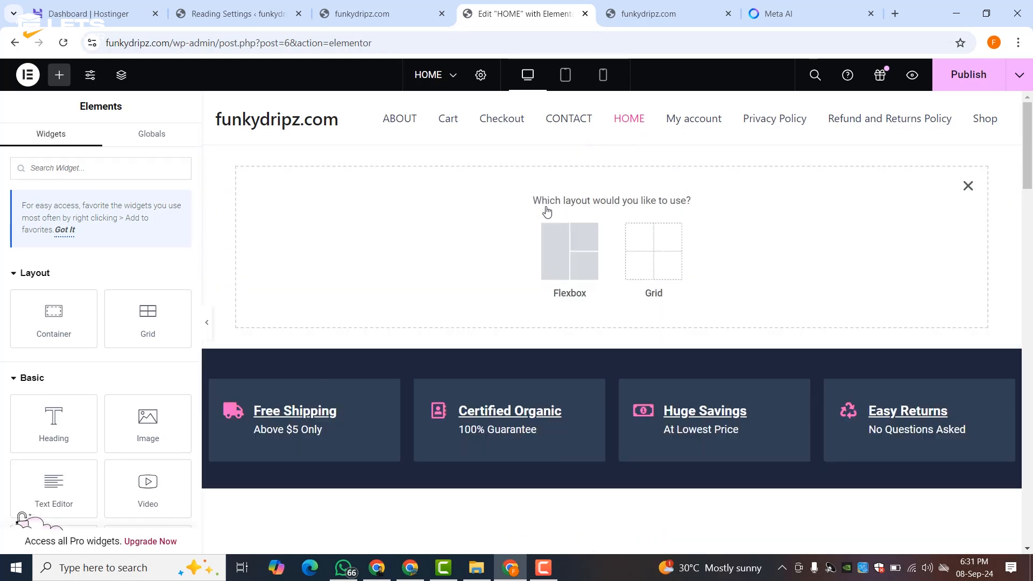
pyautogui.click(583, 262)
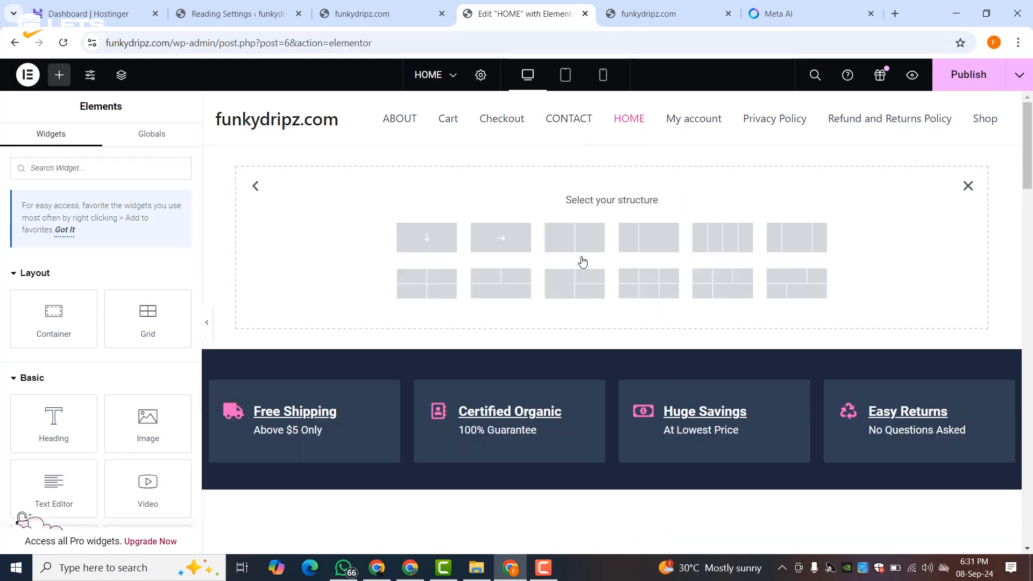
pyautogui.click(439, 246)
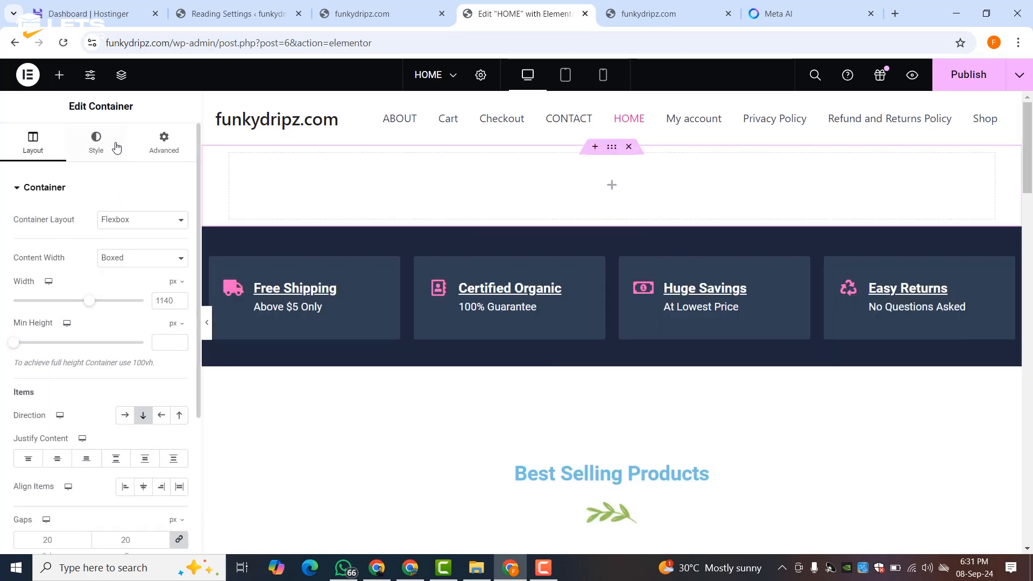
pyautogui.click(59, 75)
pyautogui.moveTo(57, 412); pyautogui.dragTo(321, 201)
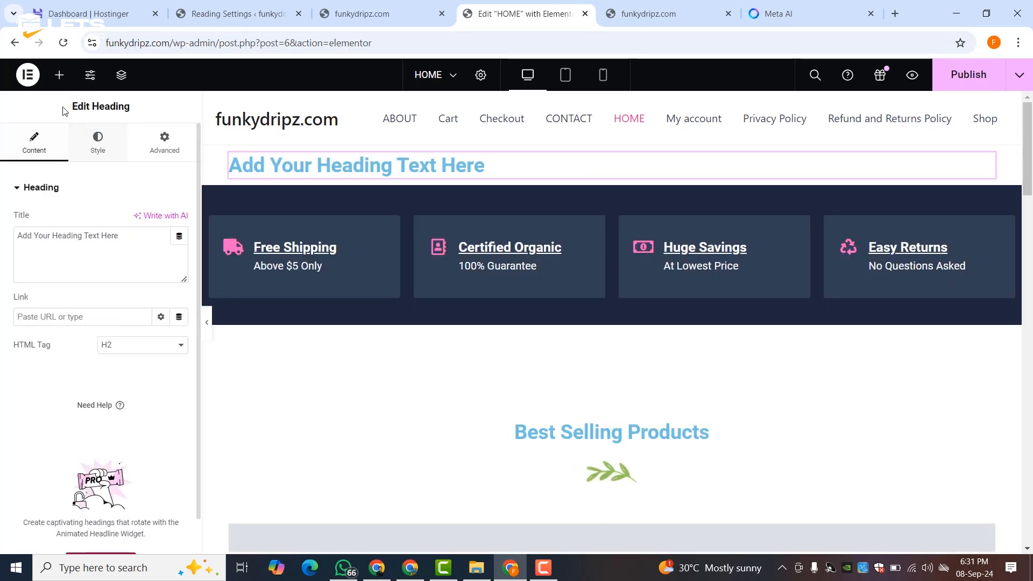
pyautogui.click(59, 75)
pyautogui.moveTo(188, 394); pyautogui.dragTo(306, 168)
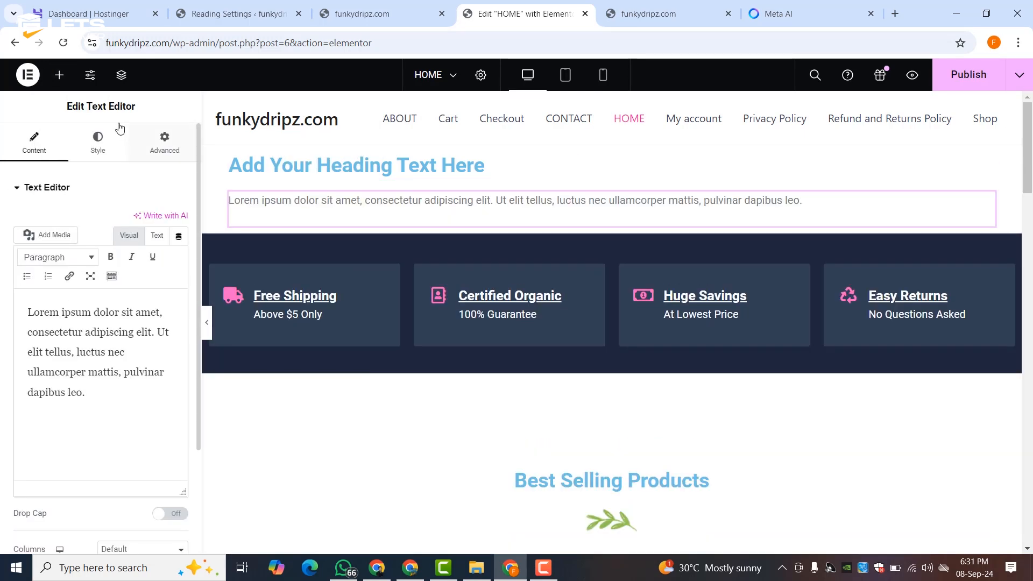
# - Search 'but' and place a Button widget below the paragraph, then select the section
pyautogui.click(59, 75)
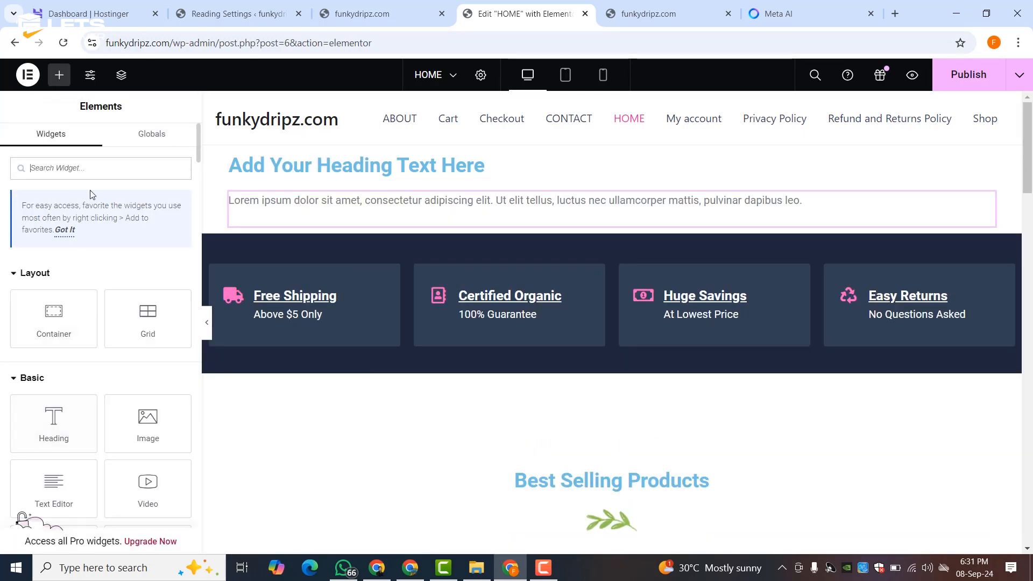
pyautogui.write('but')
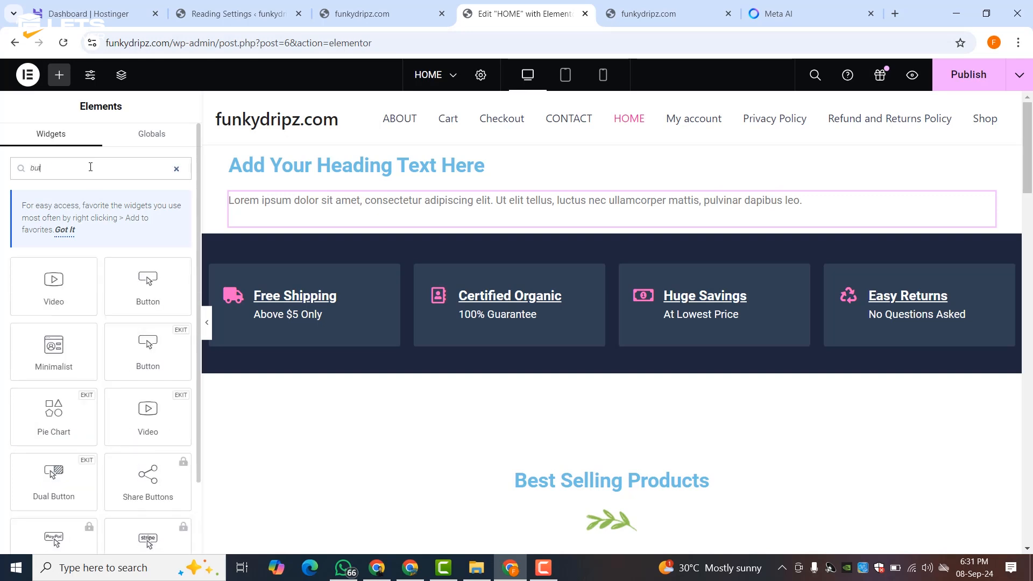
pyautogui.moveTo(154, 295); pyautogui.dragTo(291, 237)
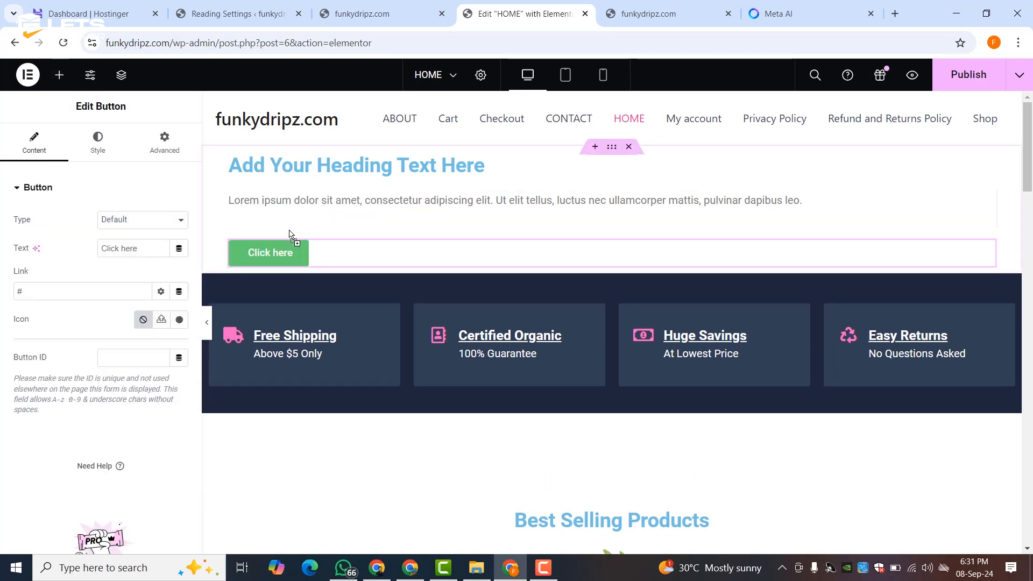
pyautogui.click(615, 151)
# - Give the top section a classic background image of the pink smiling woman
pyautogui.click(96, 144)
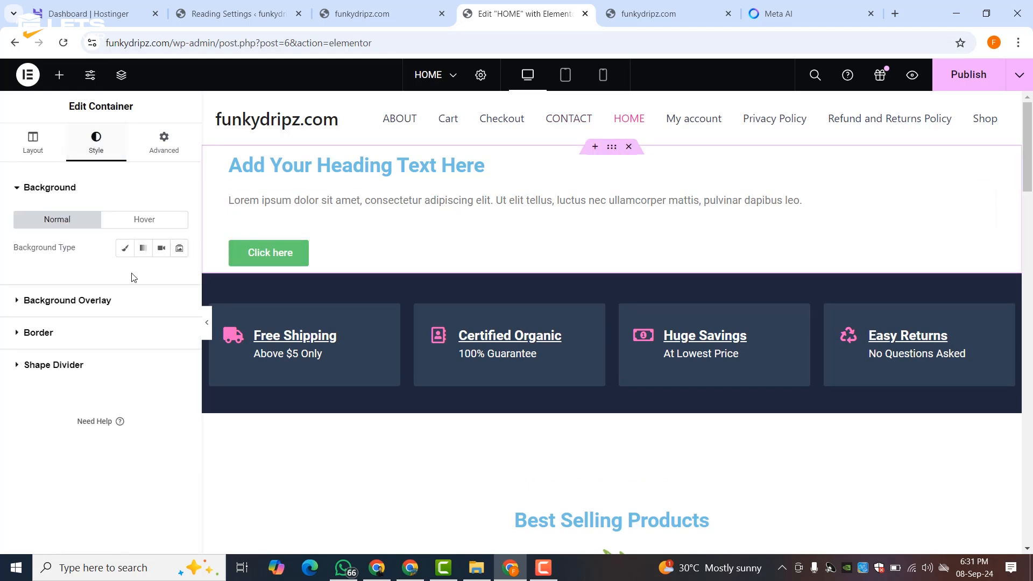
pyautogui.click(125, 249)
pyautogui.click(102, 350)
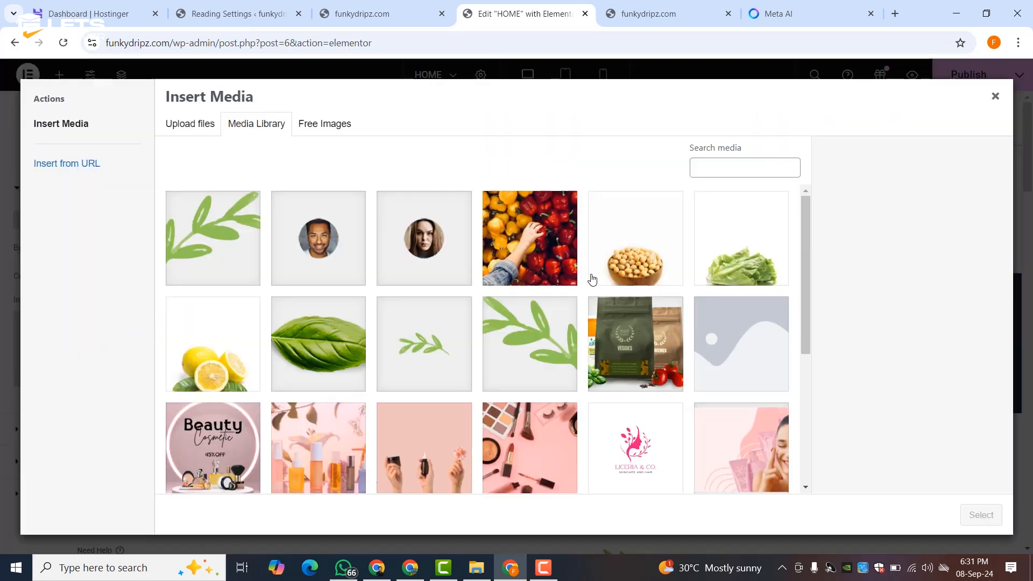
pyautogui.click(711, 431)
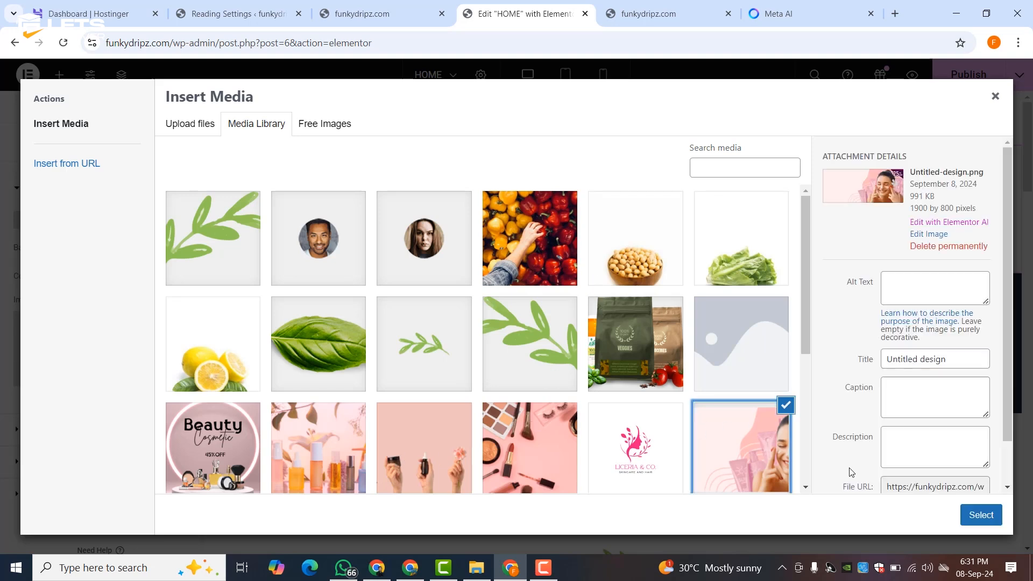
pyautogui.click(981, 515)
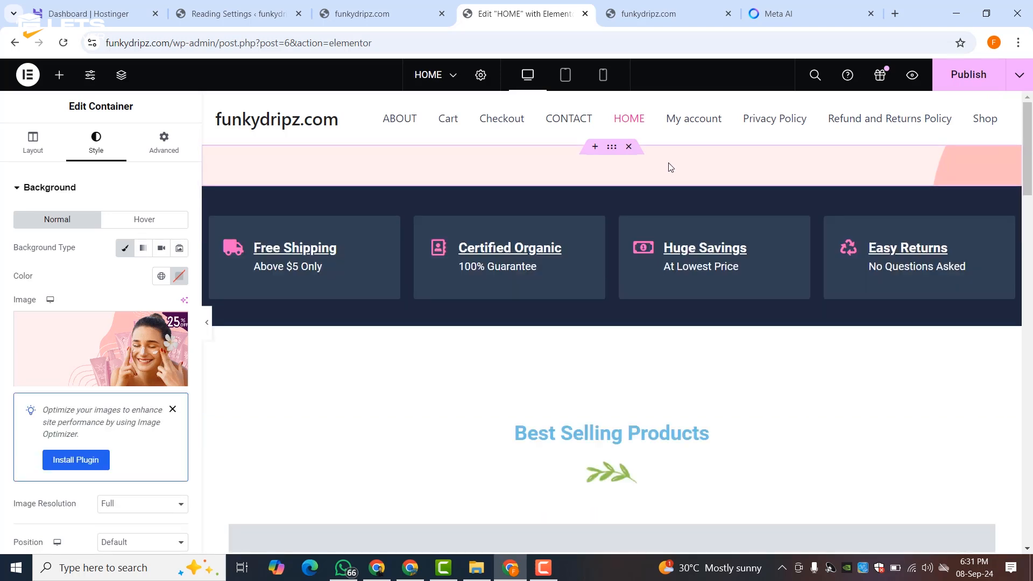
# - Set the background image to No-repeat with Cover display size
pyautogui.scroll(-3, 50, 345)
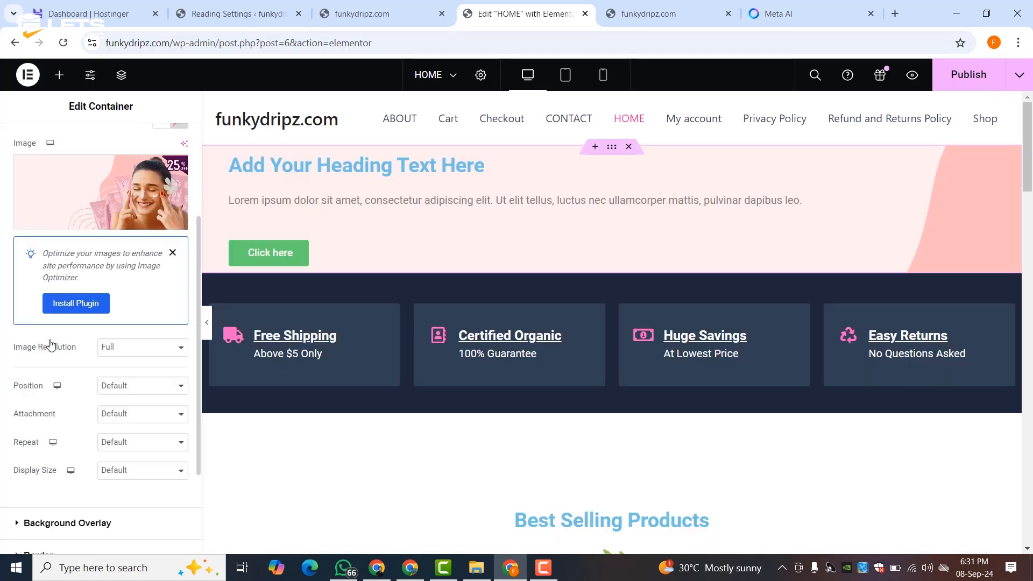
pyautogui.click(118, 442)
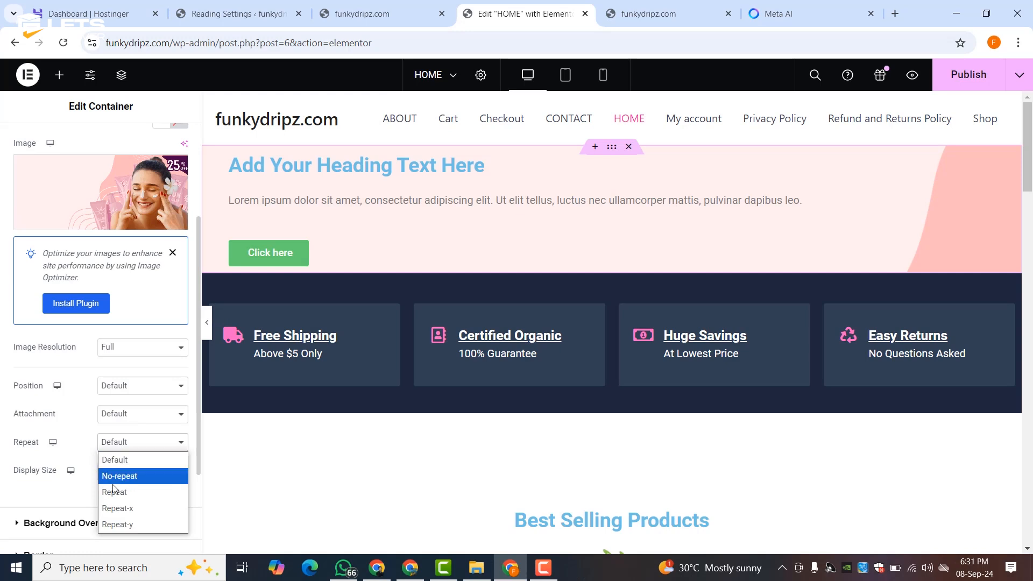
pyautogui.click(118, 476)
pyautogui.click(122, 471)
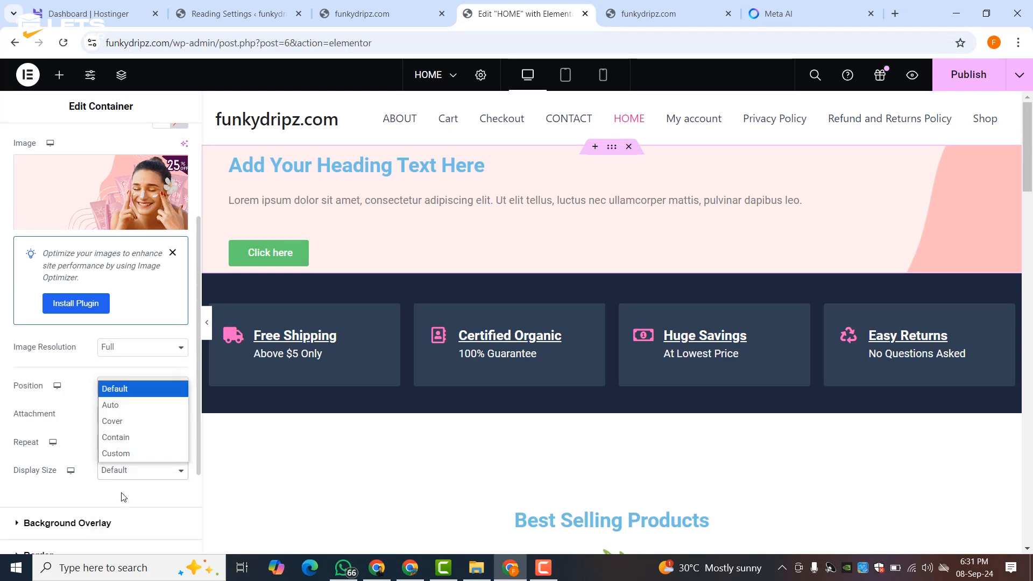
pyautogui.click(120, 423)
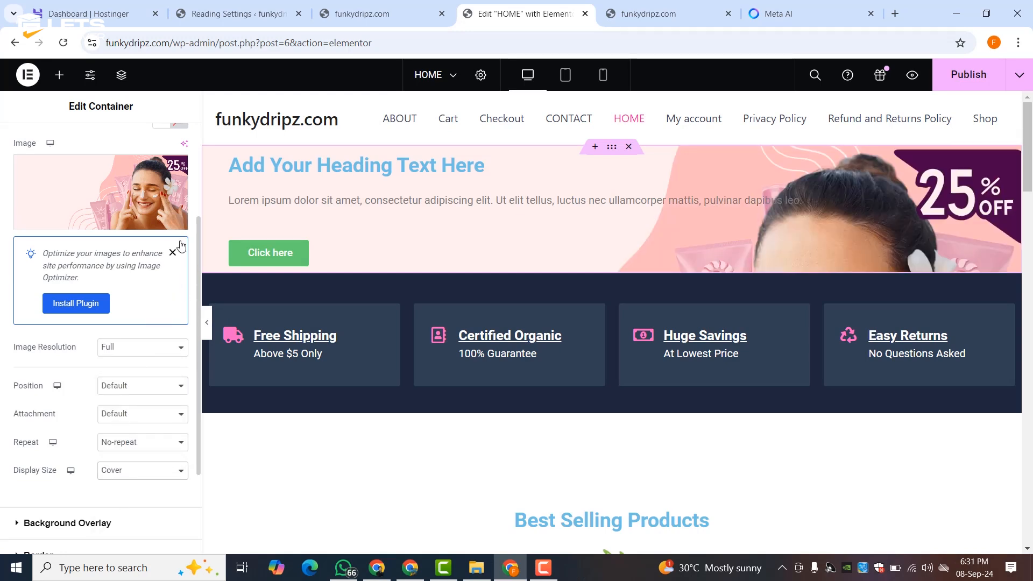
pyautogui.click(294, 176)
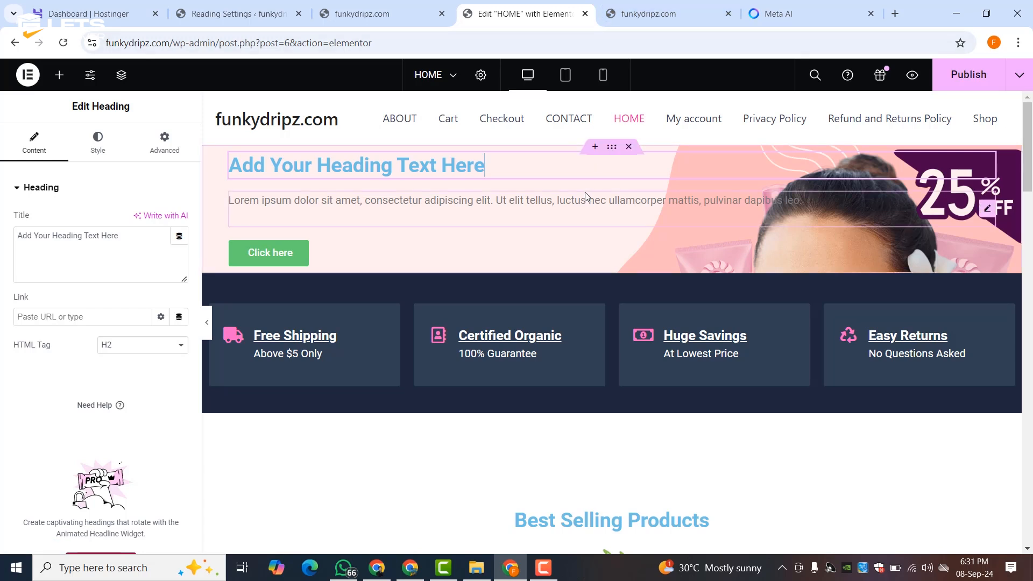
# - Change the heading to 'Wardiere Sunscreen' in the pink global colour with a much larger font size
pyautogui.tripleClick(66, 247)
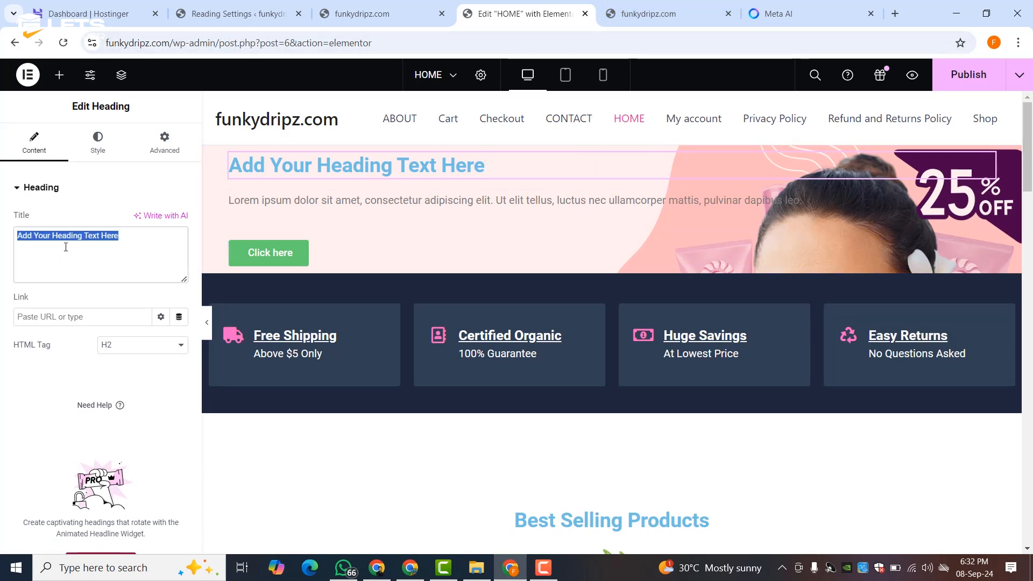
pyautogui.write('Wardiere Sunscreen')
pyautogui.click(97, 141)
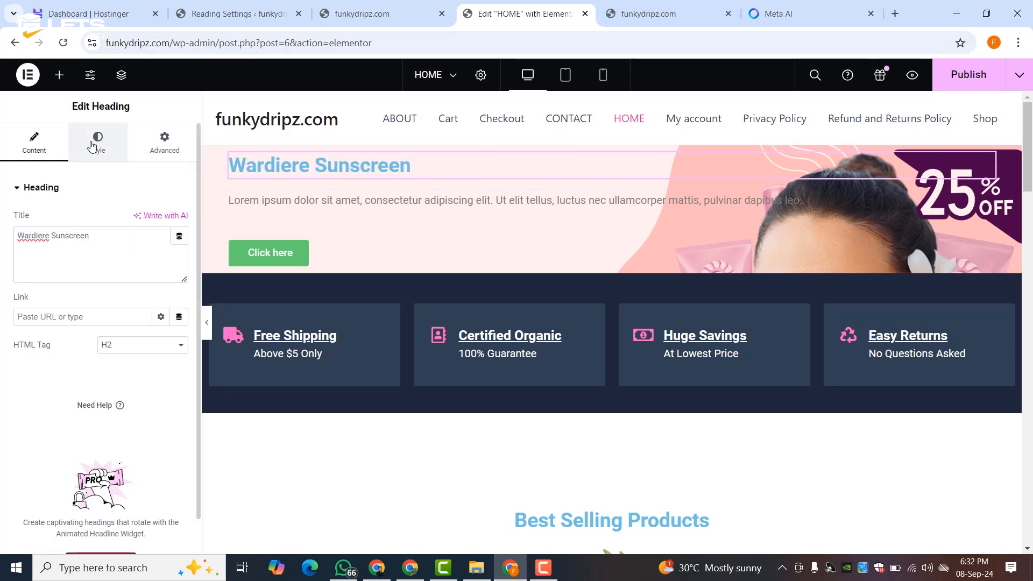
pyautogui.click(158, 249)
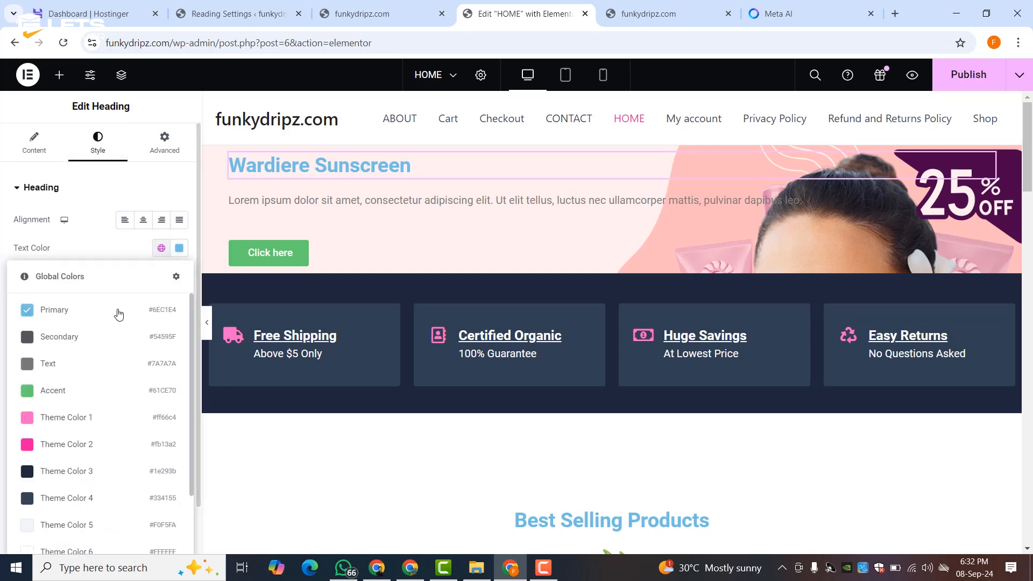
pyautogui.click(75, 445)
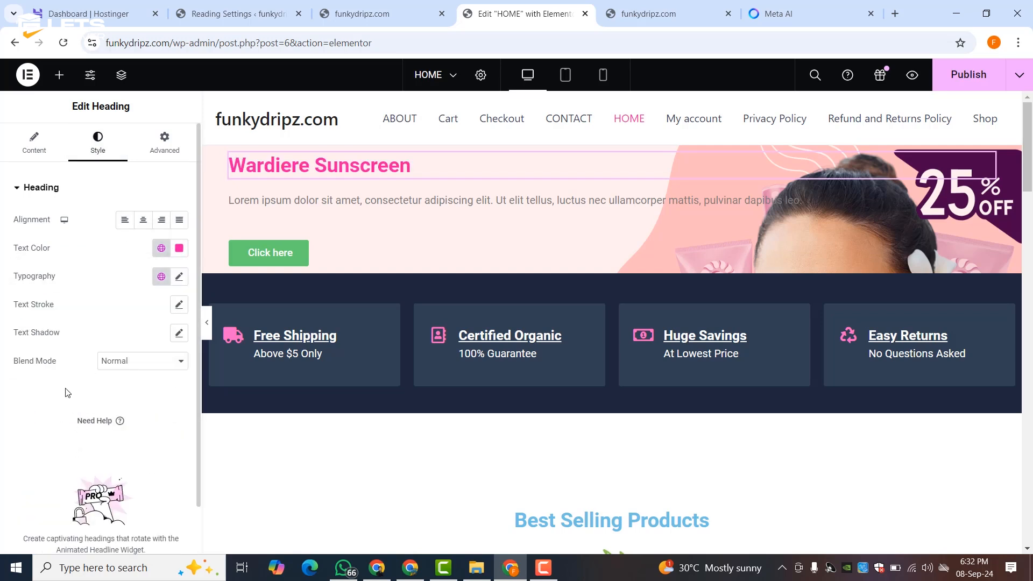
pyautogui.click(179, 277)
pyautogui.moveTo(23, 382); pyautogui.dragTo(57, 389)
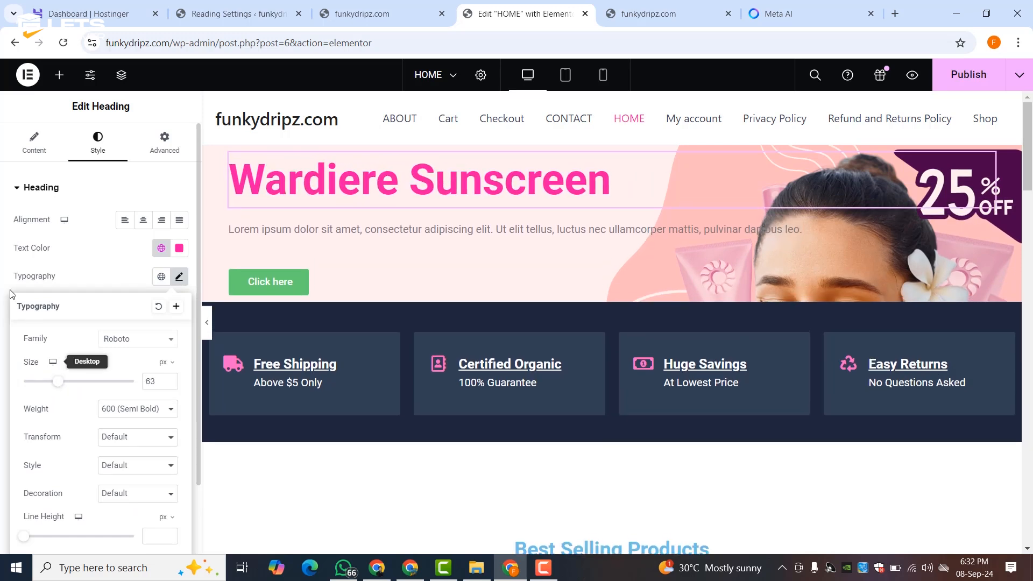
pyautogui.click(93, 281)
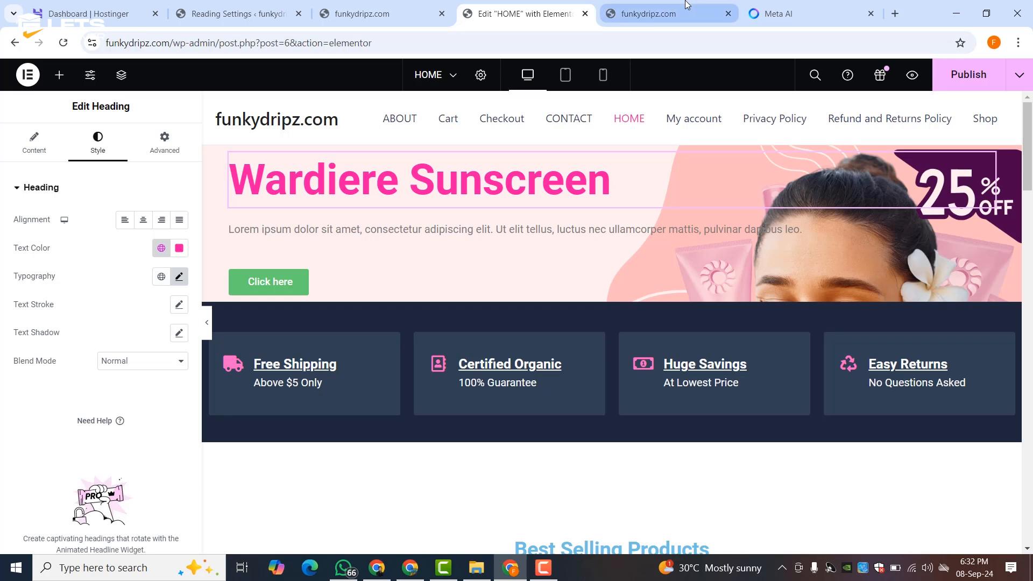
# - Replace the placeholder paragraph with the sunscreen description and give it a custom 42% width
pyautogui.click(235, 253)
pyautogui.hotkey('ctrl', 'a')
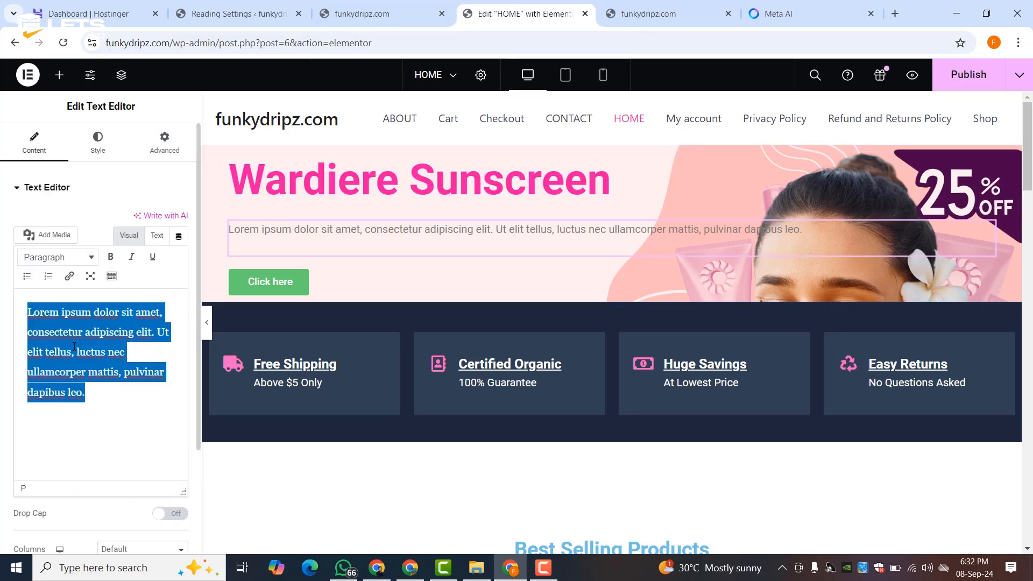
pyautogui.write('Protect your skin from the harsh effects of the sun with our Broad-Spectrum Sunscreen. This lightweight, non-greasy formula provides long-lasting protection against UVA and UVB rays, reducing the risk of premature aging and skin cancer.')
pyautogui.click(98, 143)
pyautogui.click(173, 152)
pyautogui.click(139, 325)
pyautogui.click(124, 387)
pyautogui.moveTo(16, 367); pyautogui.dragTo(80, 366)
# - Rename the Click here button to 'Shop Now' and give it a pink global background
pyautogui.click(268, 336)
pyautogui.tripleClick(116, 248)
pyautogui.write('Sh')
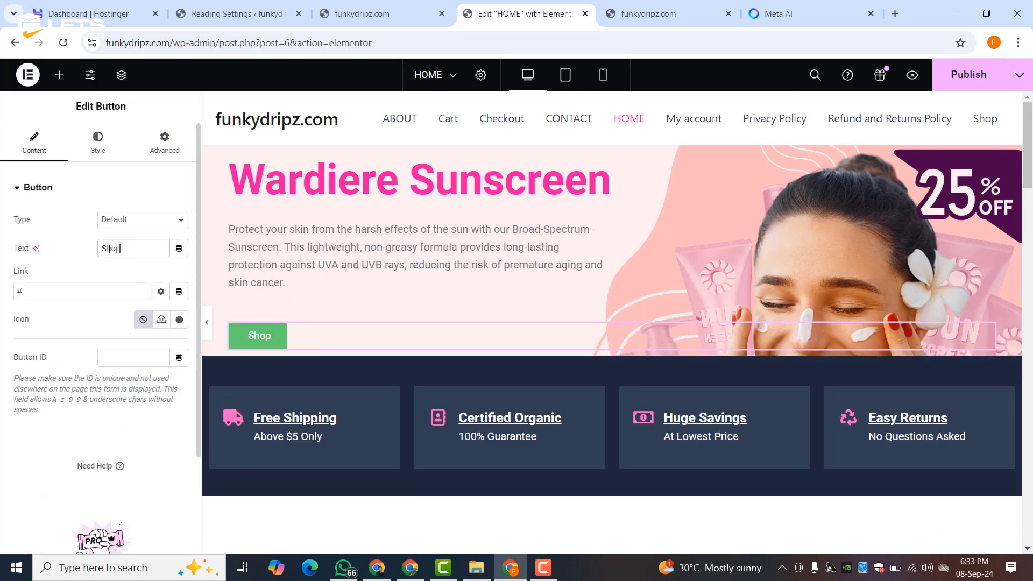
pyautogui.click(98, 142)
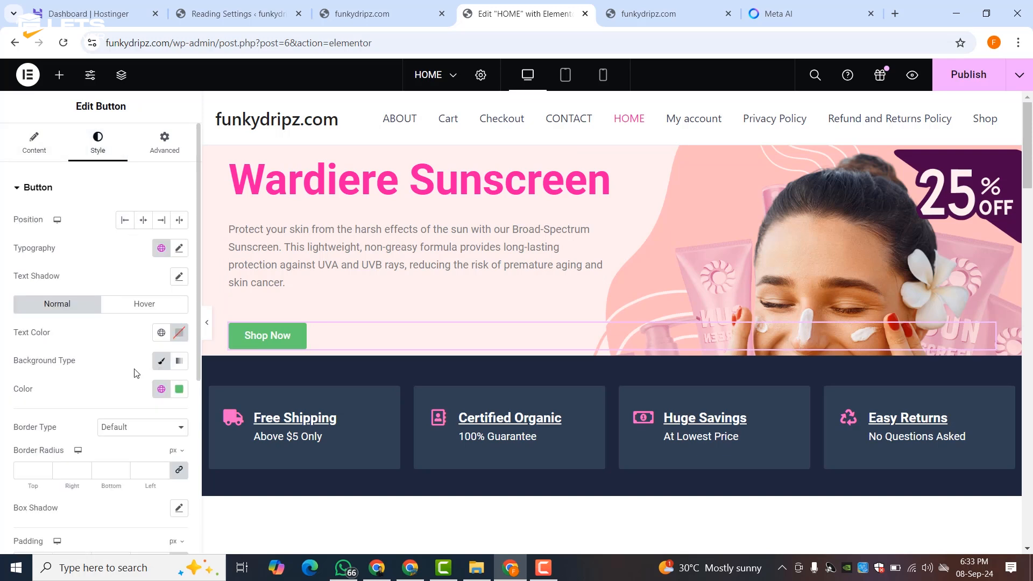
pyautogui.click(161, 389)
pyautogui.click(84, 272)
# - Give the button's hover state a gradient background from Theme Color 1 to pink
pyautogui.click(145, 303)
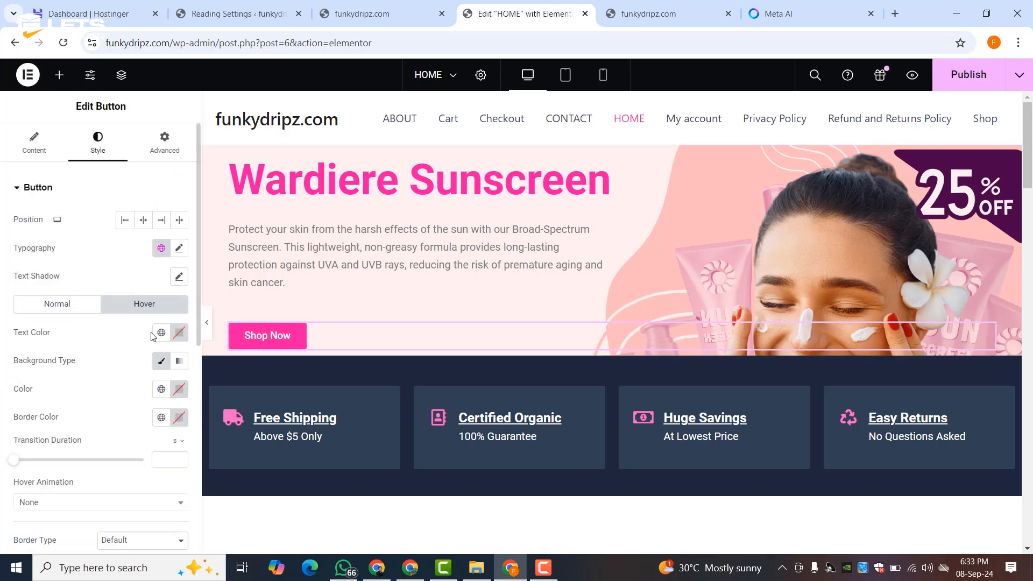
pyautogui.click(180, 361)
pyautogui.scroll(-3, 179, 361)
pyautogui.click(179, 297)
pyautogui.click(161, 299)
pyautogui.click(60, 476)
pyautogui.click(161, 369)
pyautogui.click(81, 293)
pyautogui.click(160, 369)
pyautogui.click(107, 346)
pyautogui.click(172, 369)
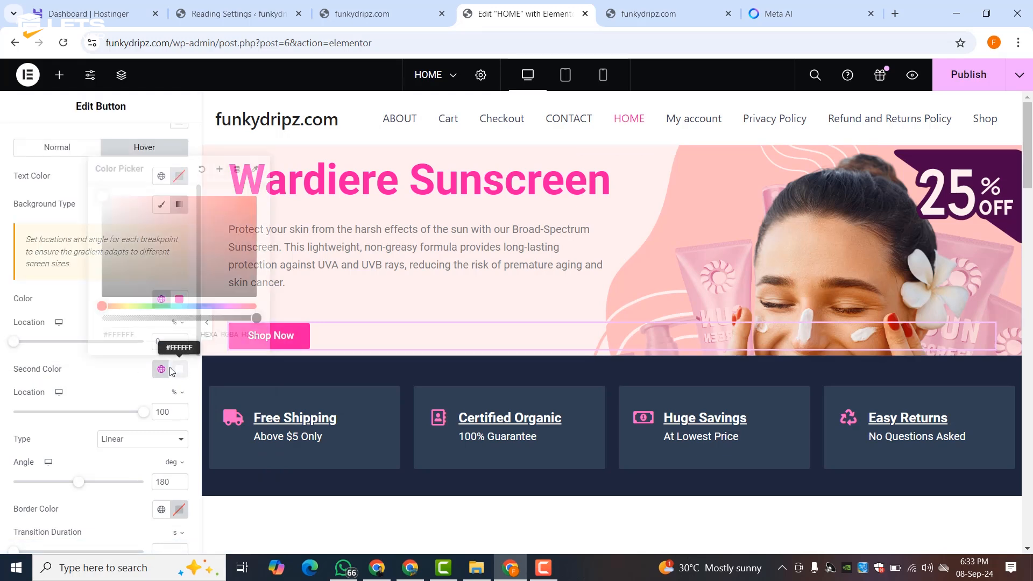
pyautogui.click(161, 369)
pyautogui.click(81, 209)
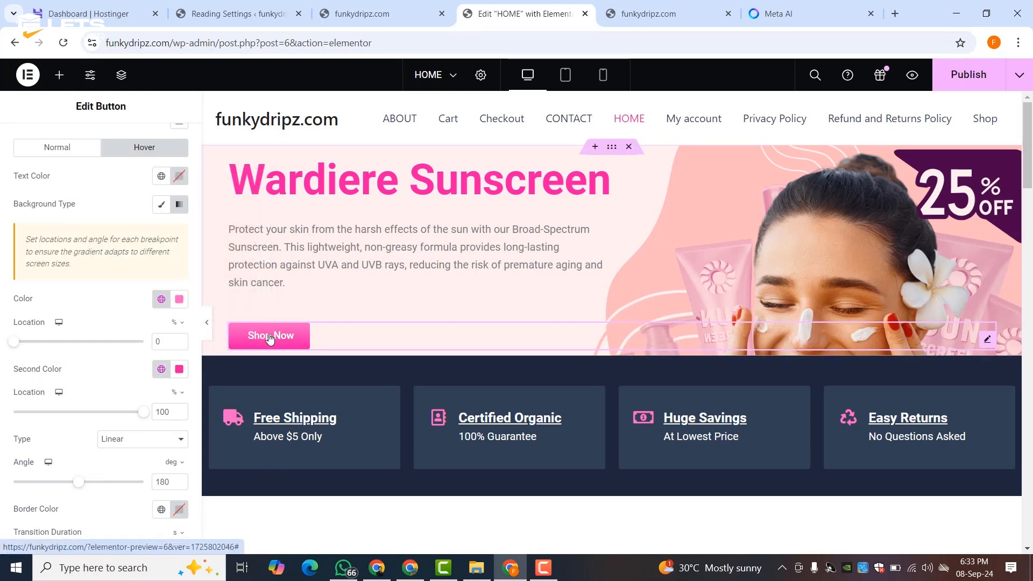
pyautogui.click(614, 180)
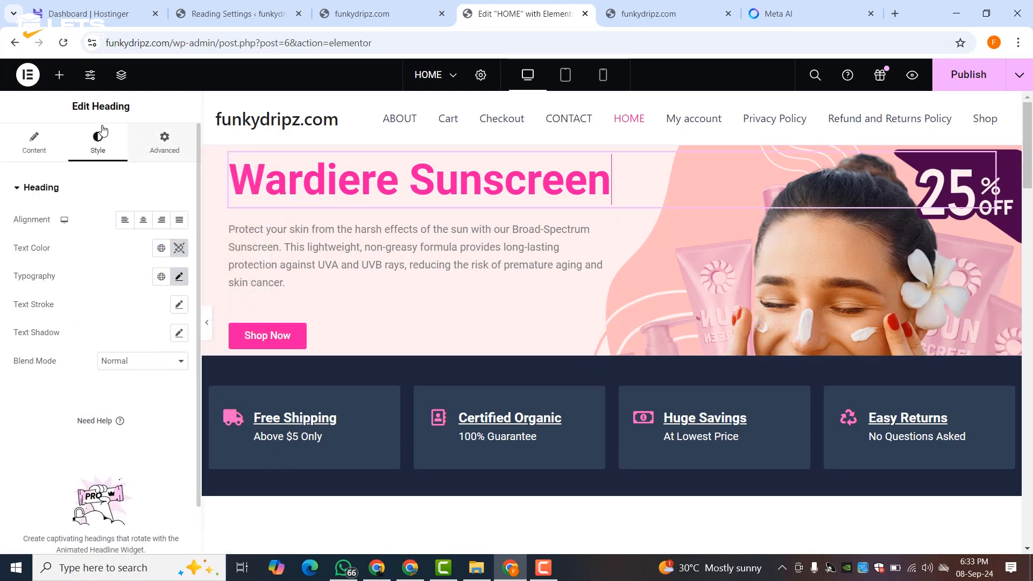
pyautogui.click(59, 74)
# - Check tablet and mobile previews, then try heading top padding of 62 with zero bottom padding
pyautogui.click(565, 75)
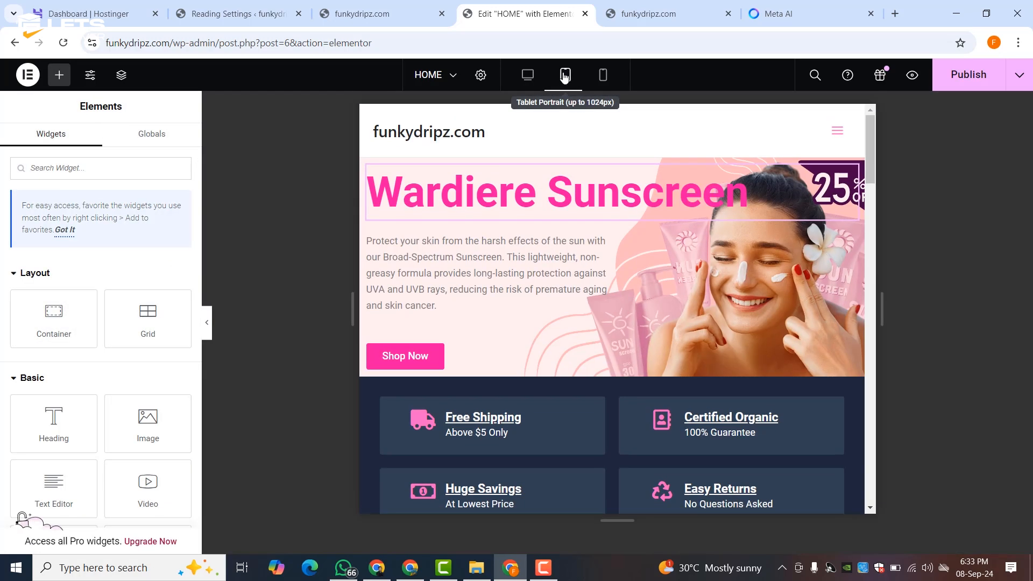
pyautogui.click(601, 80)
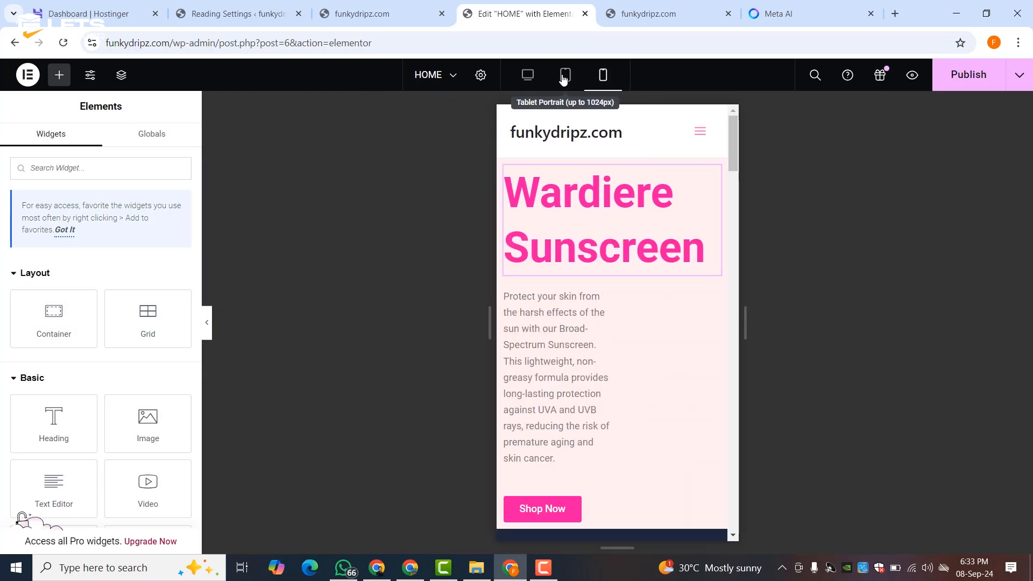
pyautogui.click(528, 76)
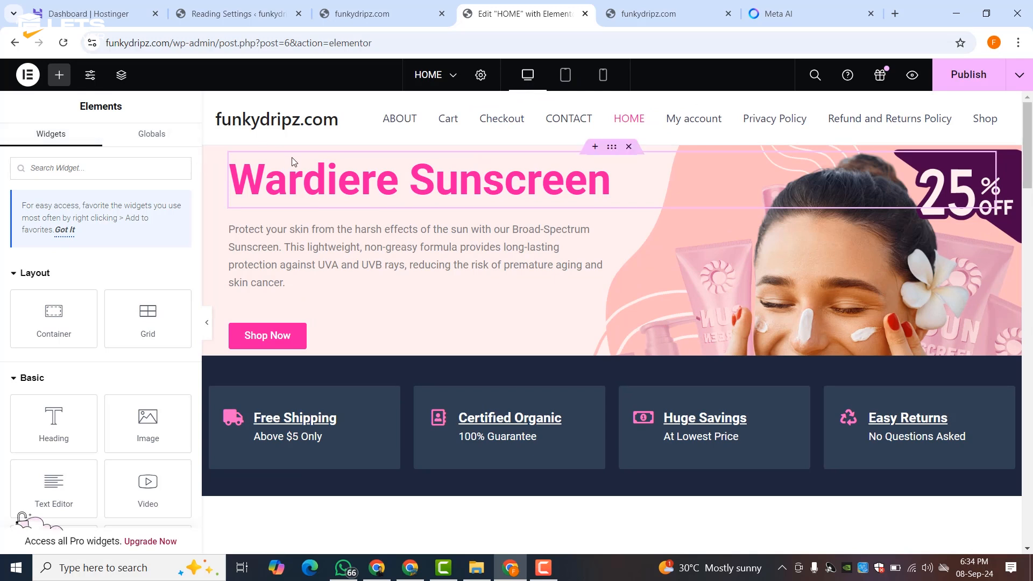
pyautogui.click(343, 185)
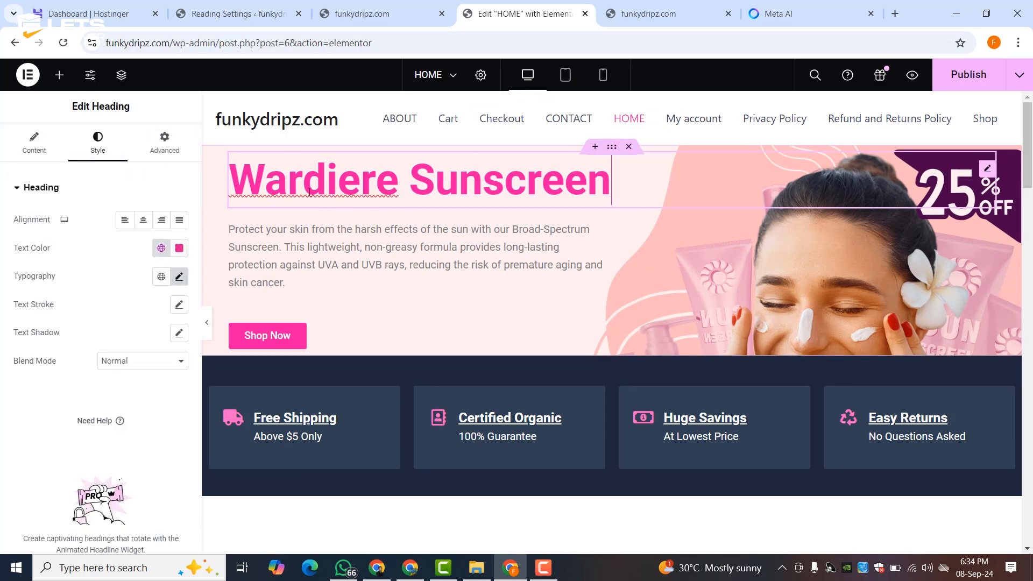
pyautogui.click(169, 153)
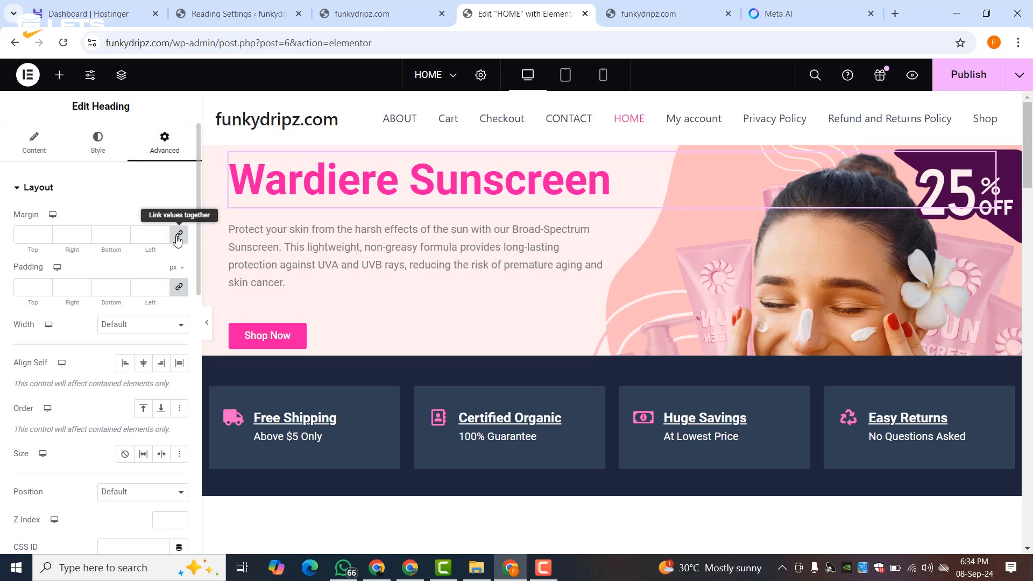
pyautogui.click(47, 289)
pyautogui.click(49, 287)
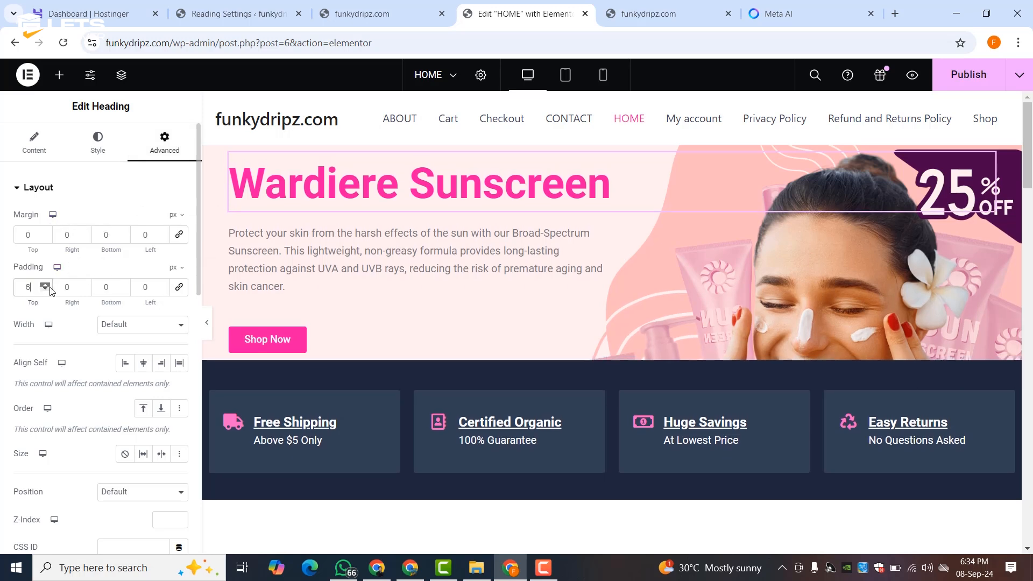
pyautogui.click(48, 286)
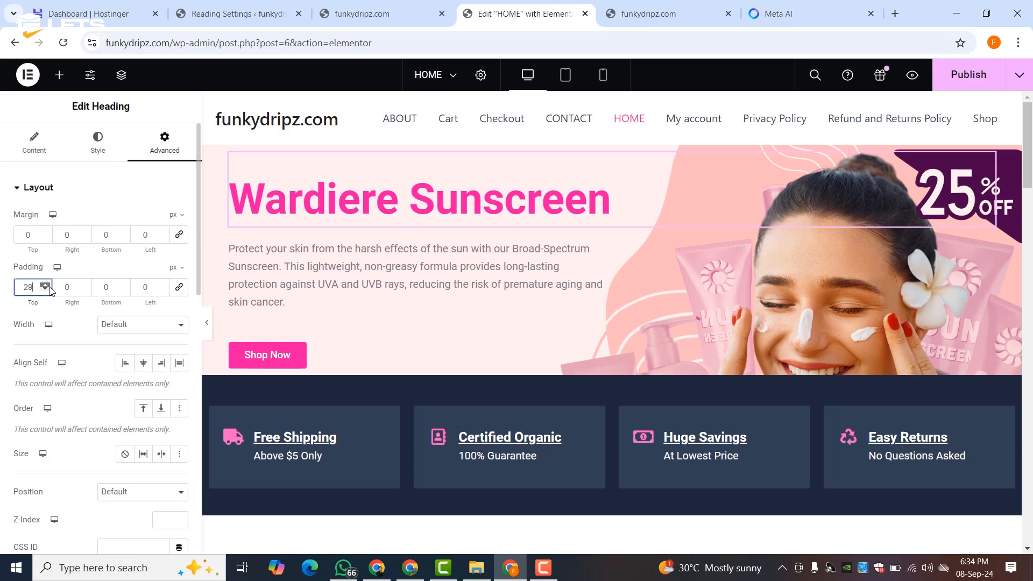
pyautogui.click(49, 287)
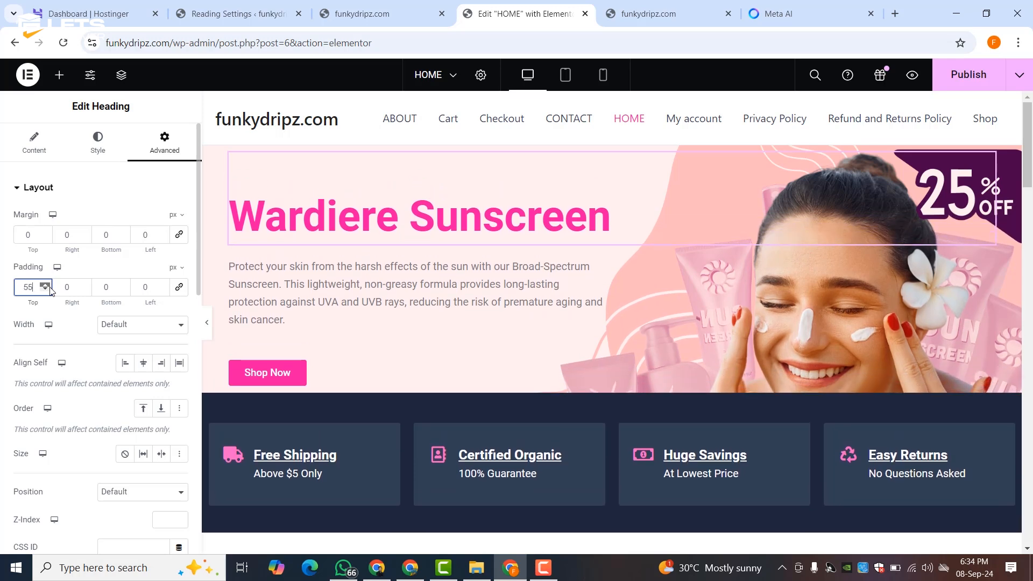
pyautogui.click(124, 286)
pyautogui.click(124, 286)
pyautogui.click(125, 291)
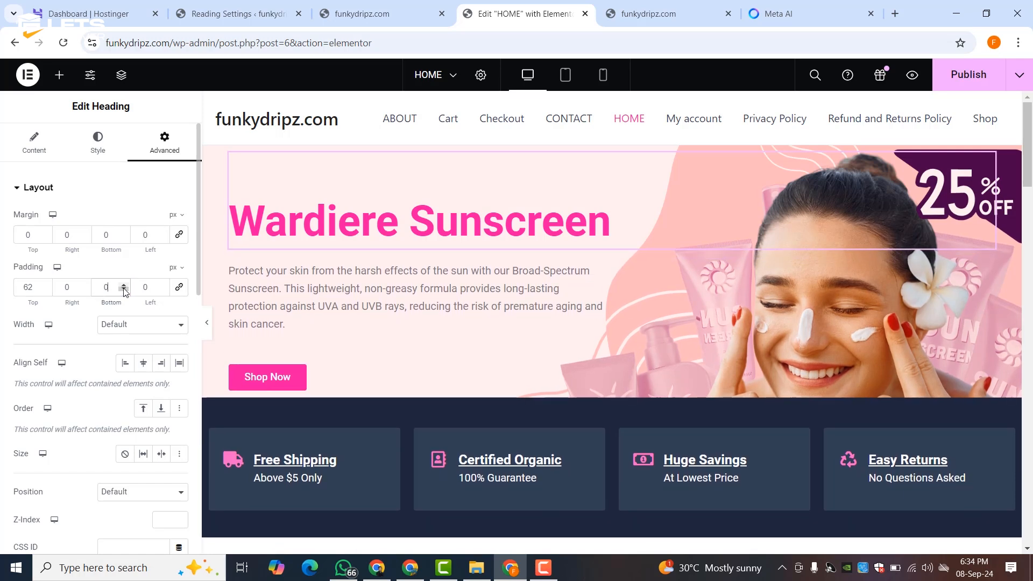
pyautogui.click(125, 291)
pyautogui.click(125, 286)
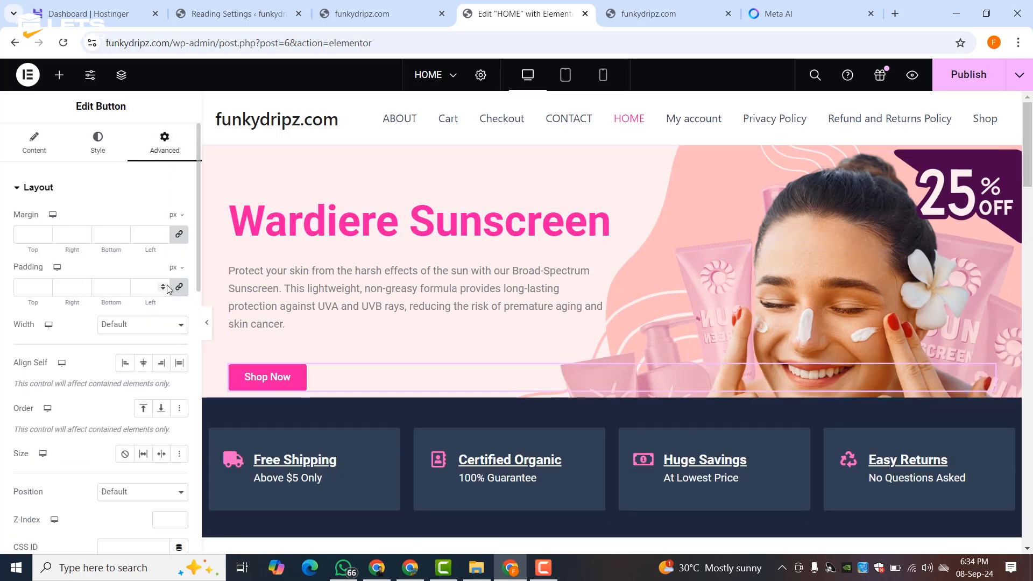
# - Unlink the Shop Now button's padding and raise its bottom padding to 127
pyautogui.click(179, 287)
pyautogui.moveTo(124, 287); pyautogui.dragTo(124, 289)
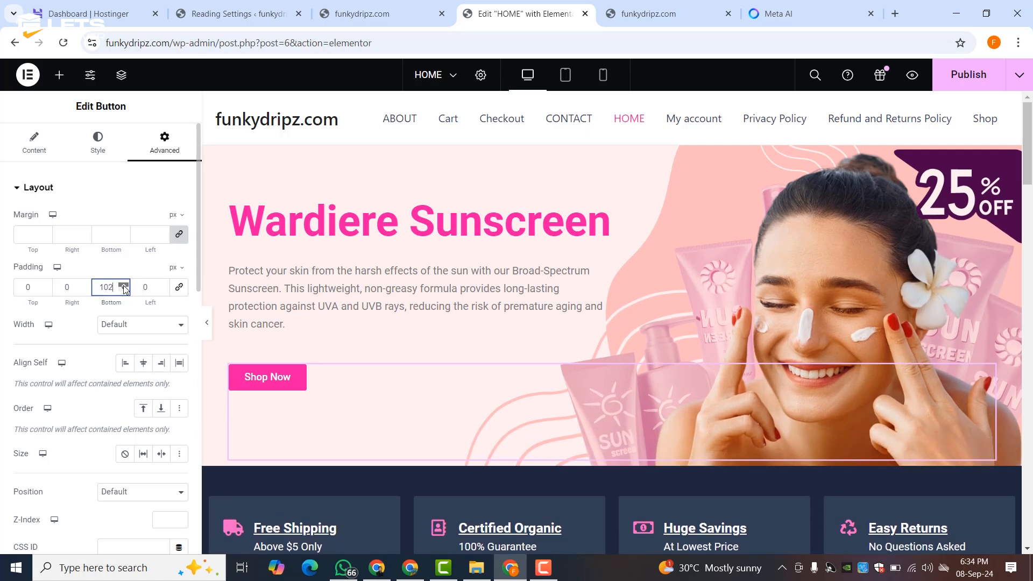
pyautogui.moveTo(125, 289); pyautogui.dragTo(124, 289)
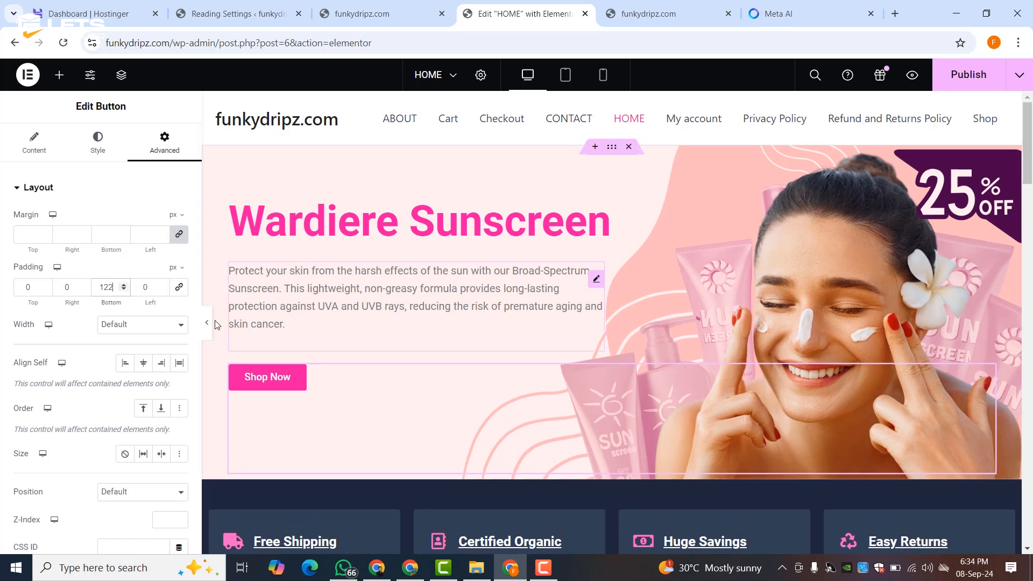
pyautogui.click(209, 323)
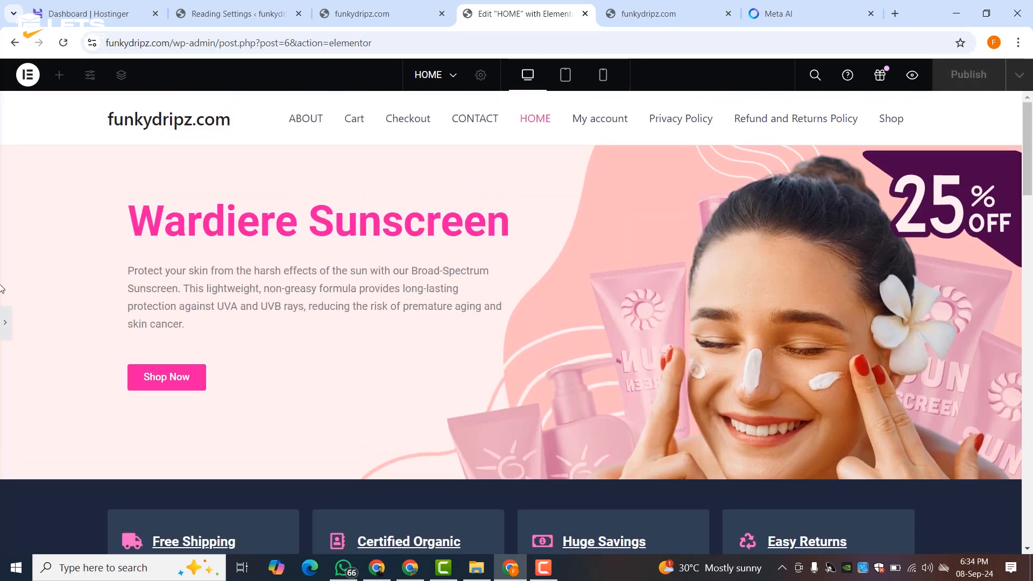
pyautogui.click(5, 321)
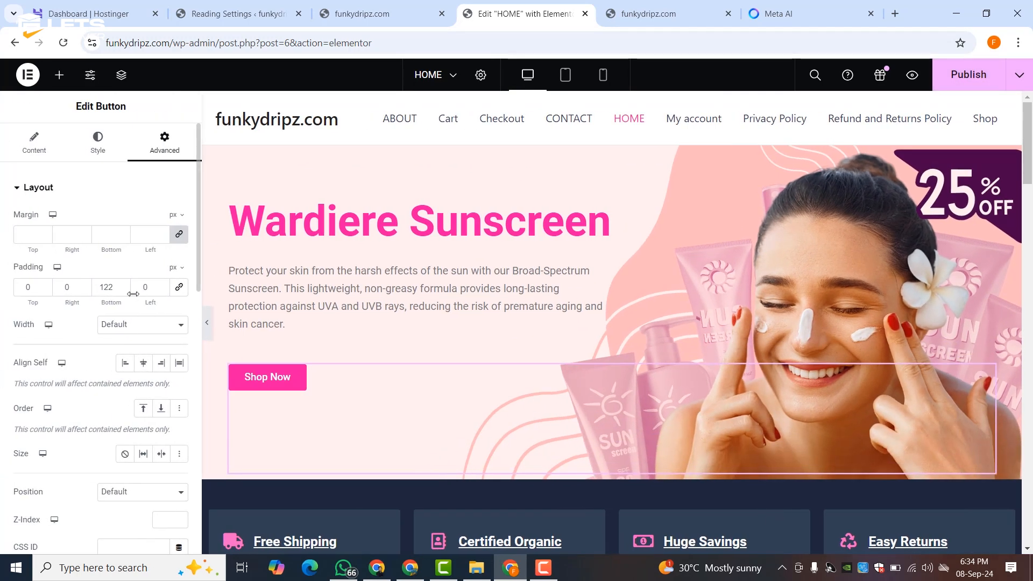
pyautogui.click(123, 285)
pyautogui.click(123, 285)
pyautogui.click(123, 285)
pyautogui.click(124, 285)
pyautogui.click(124, 285)
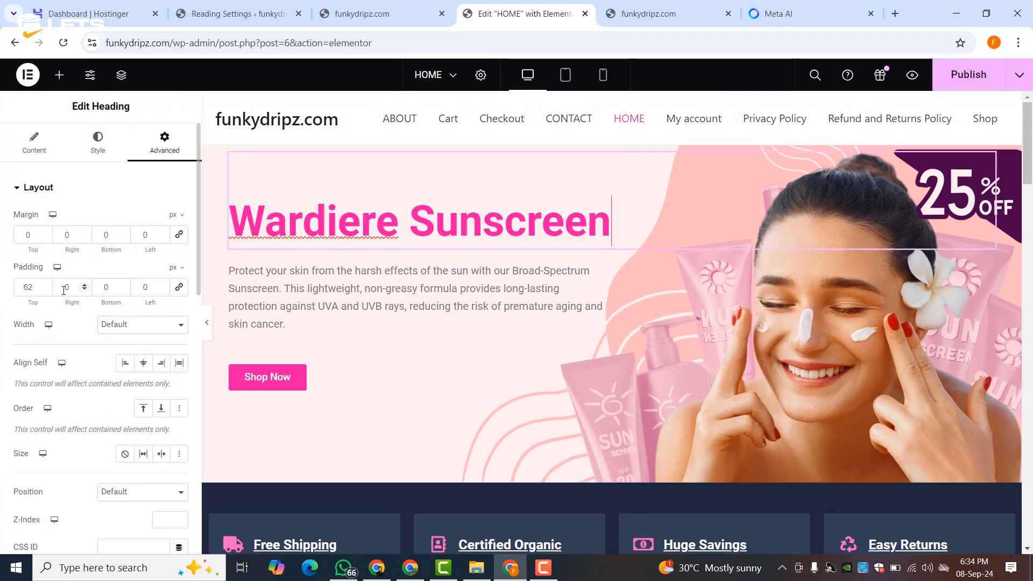
# - Set the heading's top padding to about 76–77 px and preview the hero
pyautogui.moveTo(46, 287); pyautogui.dragTo(44, 283)
pyautogui.click(44, 288)
pyautogui.click(44, 289)
pyautogui.click(44, 288)
pyautogui.click(44, 288)
pyautogui.click(45, 289)
pyautogui.click(45, 290)
pyautogui.click(45, 289)
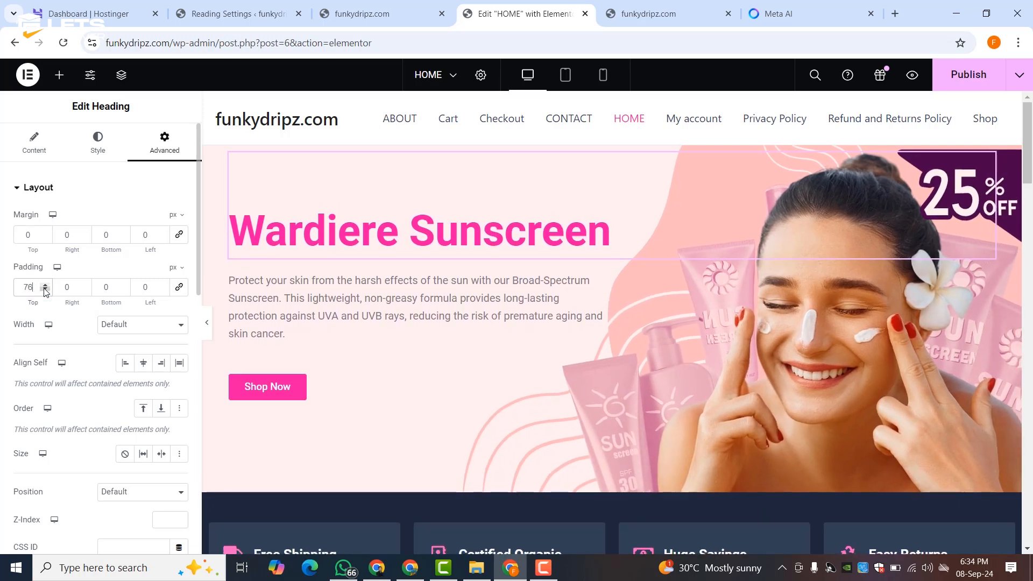
pyautogui.click(209, 334)
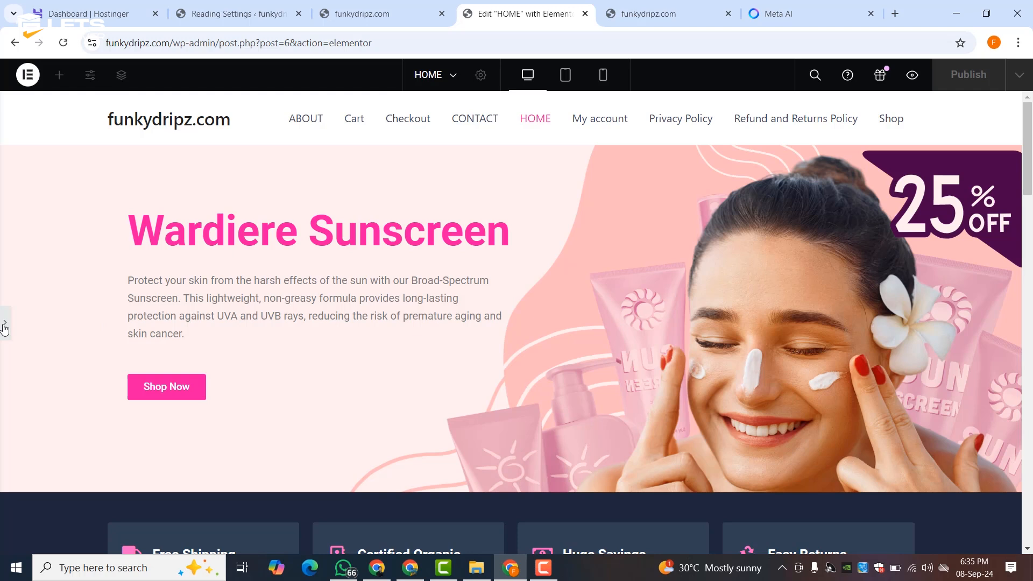
pyautogui.click(4, 325)
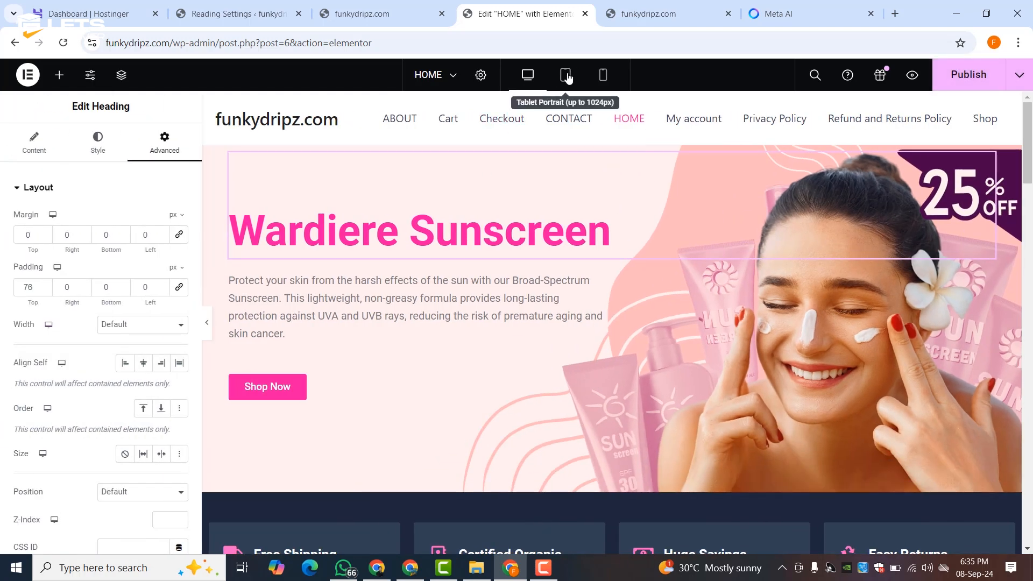
# - Review the hero at tablet, mobile and desktop widths
pyautogui.click(566, 76)
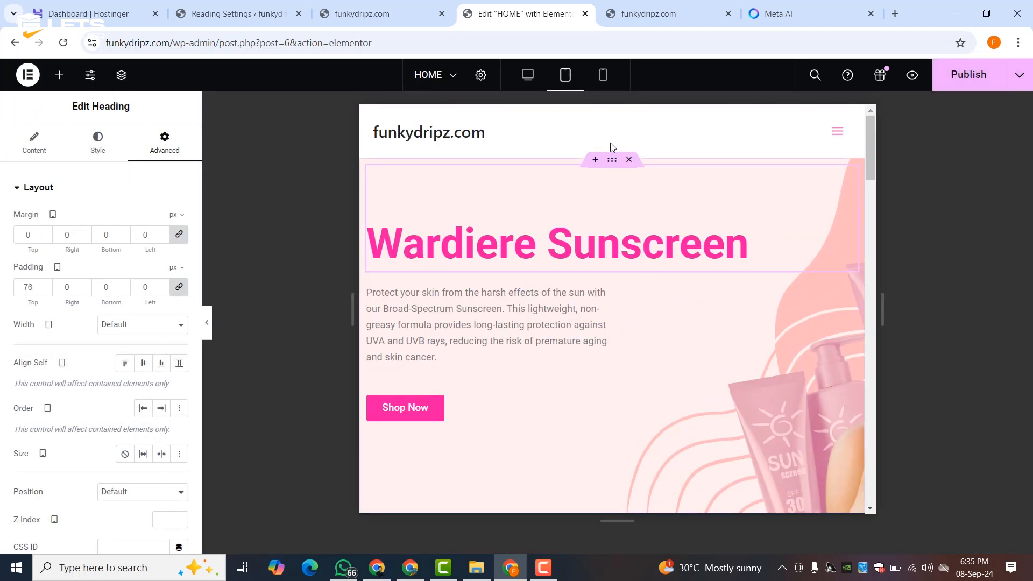
pyautogui.click(606, 78)
pyautogui.scroll(-5, 624, 269)
pyautogui.scroll(6, 626, 279)
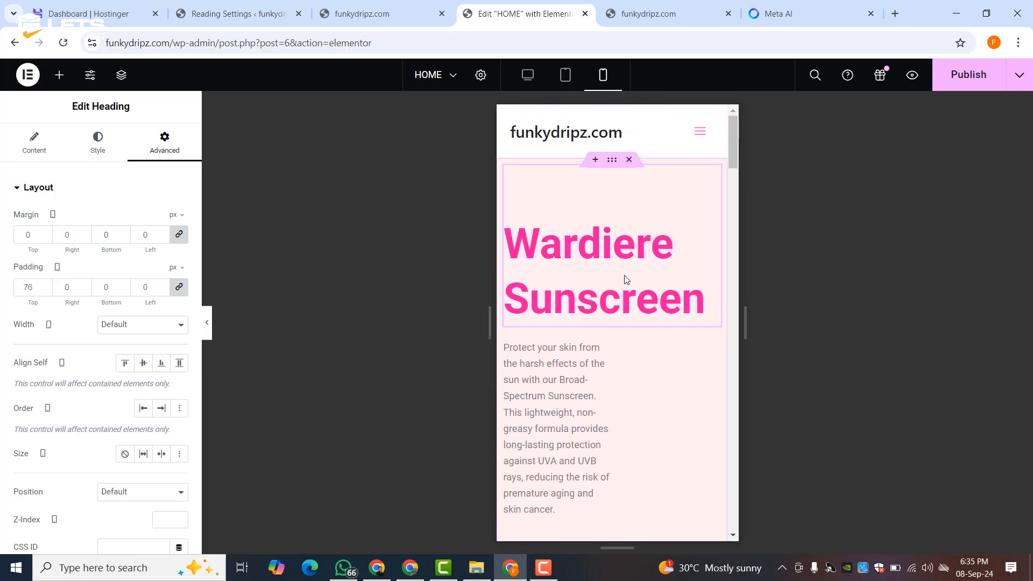
pyautogui.click(528, 82)
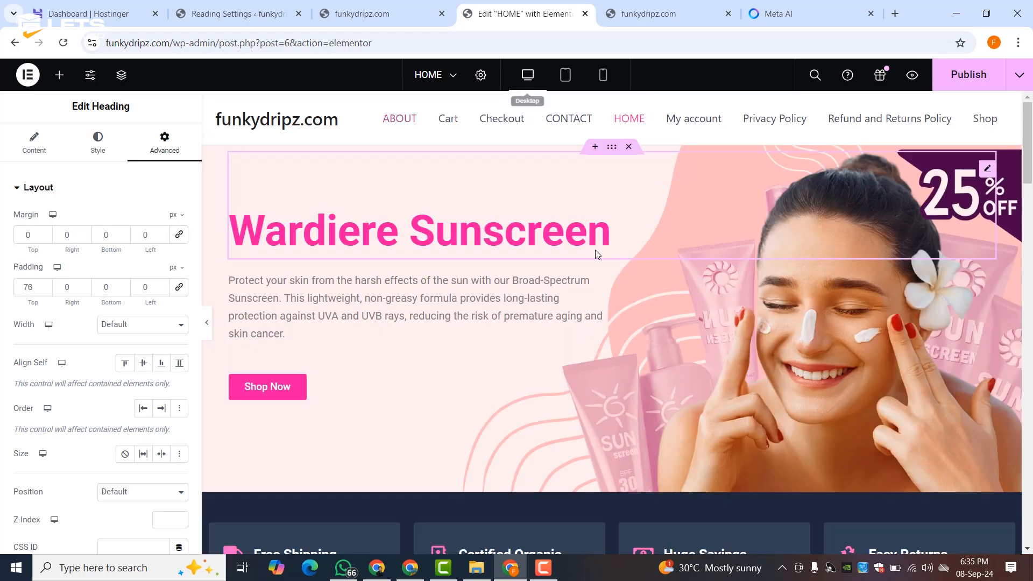
pyautogui.scroll(-3, 544, 272)
pyautogui.scroll(3, 710, 247)
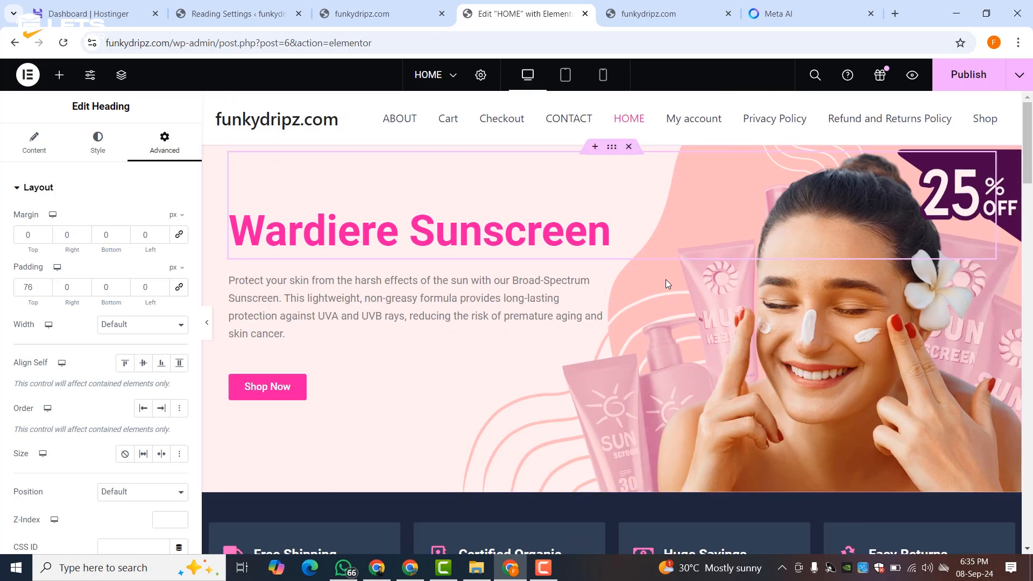
pyautogui.scroll(-3, 651, 278)
pyautogui.click(611, 339)
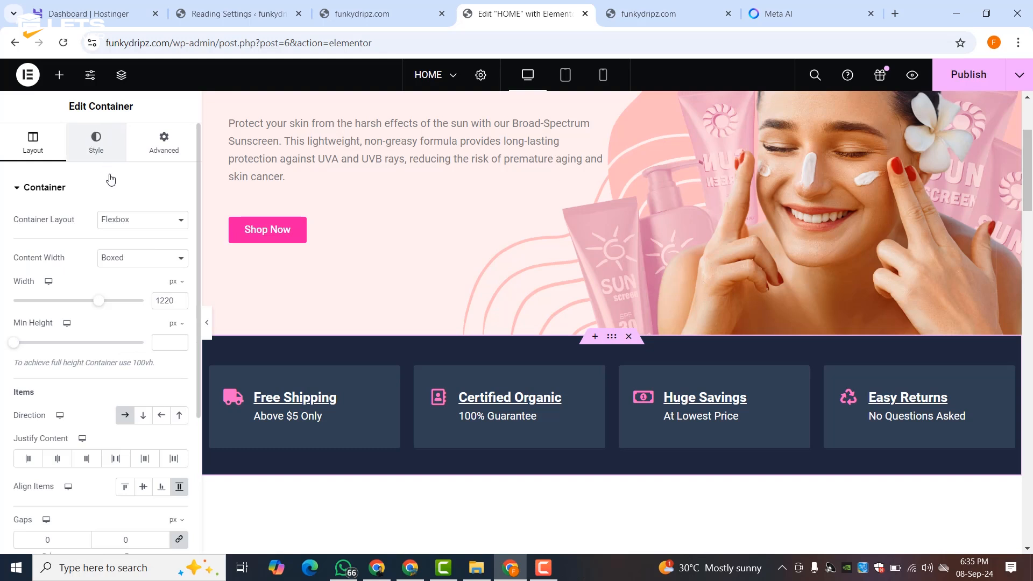
# - Make the features band background pink Theme Color 2 and try Theme Color 1 on the Free Shipping box
pyautogui.click(95, 142)
pyautogui.click(160, 276)
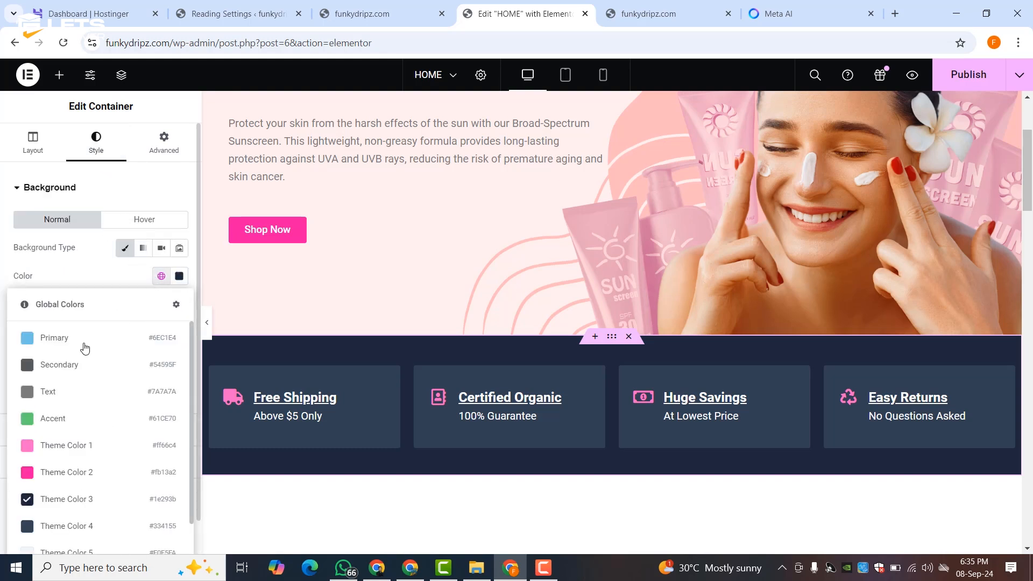
pyautogui.click(53, 474)
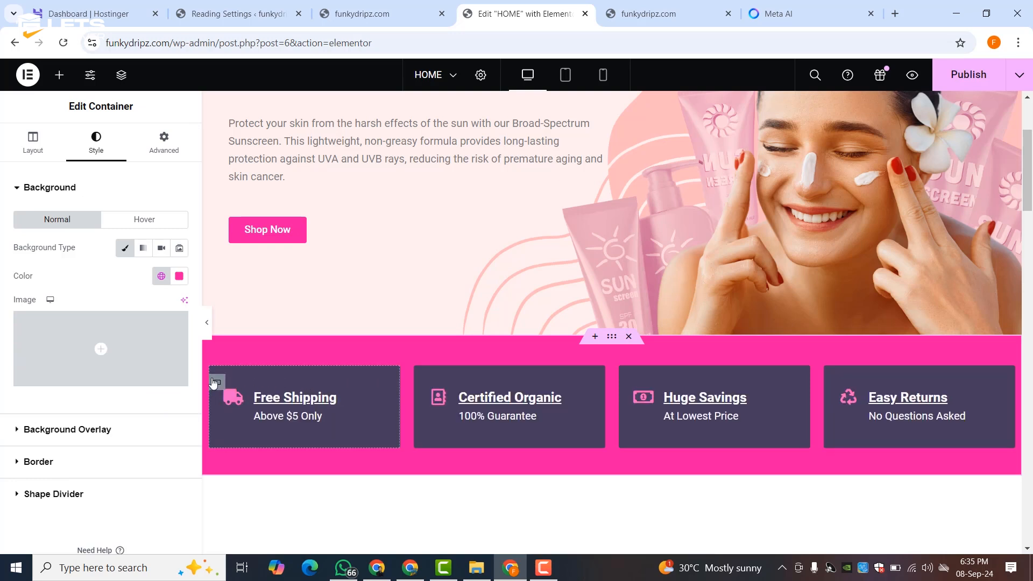
pyautogui.click(214, 383)
pyautogui.click(96, 144)
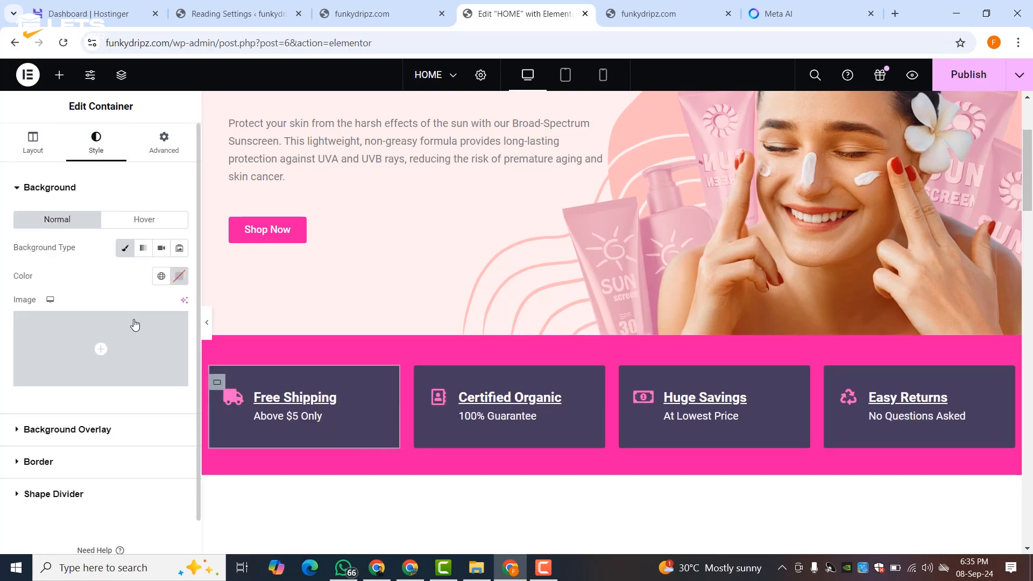
pyautogui.click(160, 276)
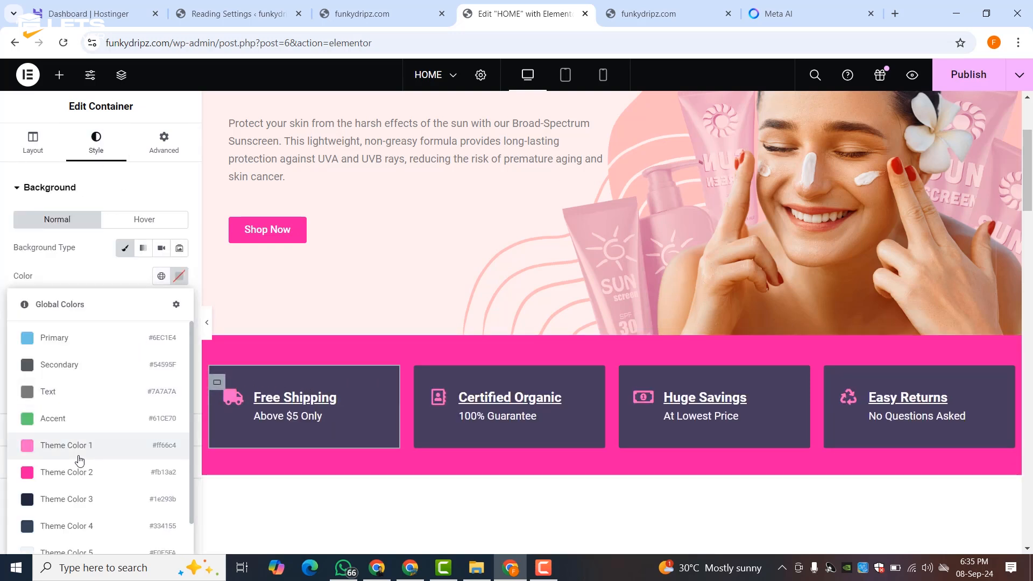
pyautogui.click(79, 458)
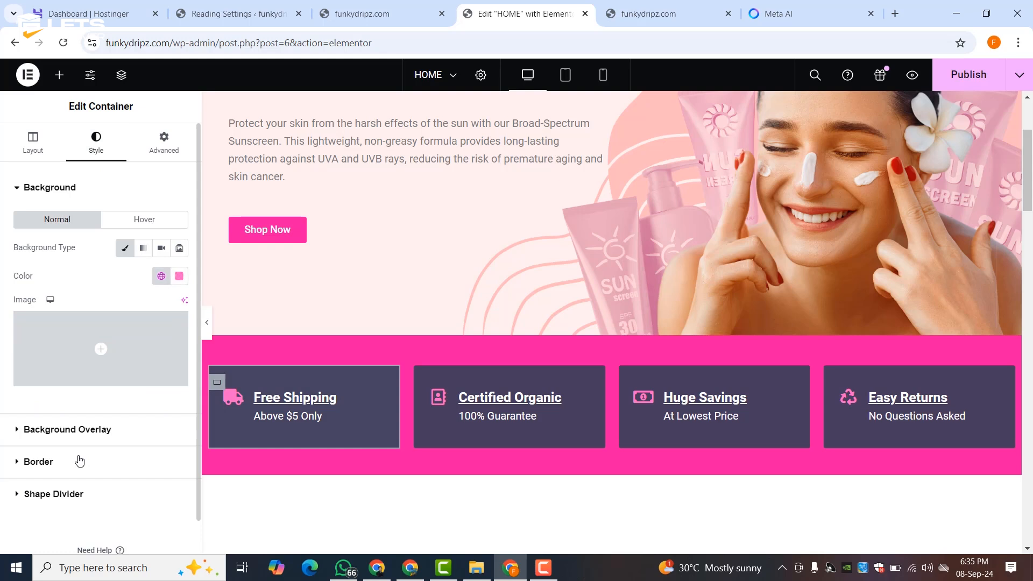
# - Tint the Free Shipping box's background overlay with Theme Color 1, then remove the overlay colour
pyautogui.click(214, 381)
pyautogui.click(51, 429)
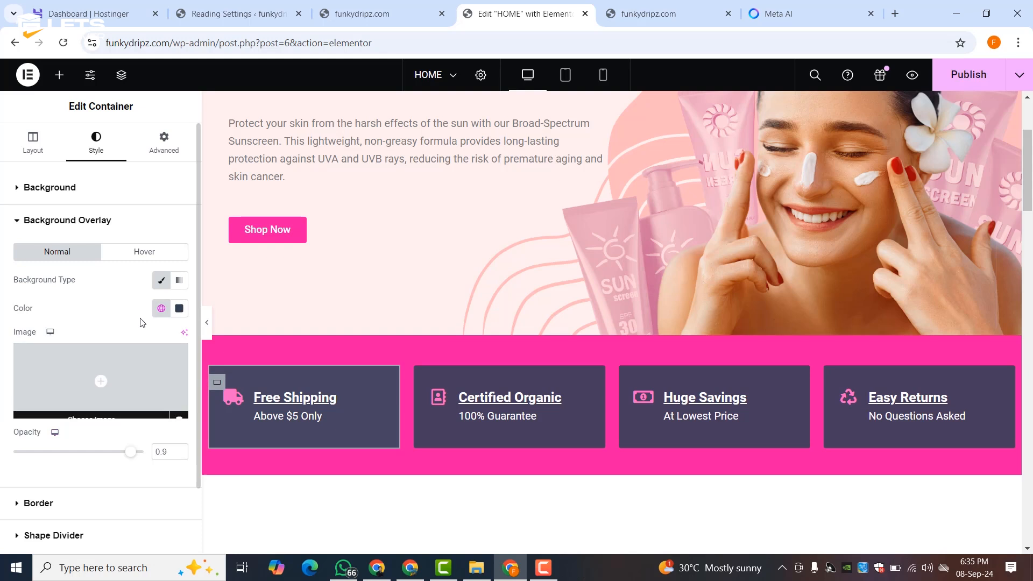
pyautogui.click(161, 308)
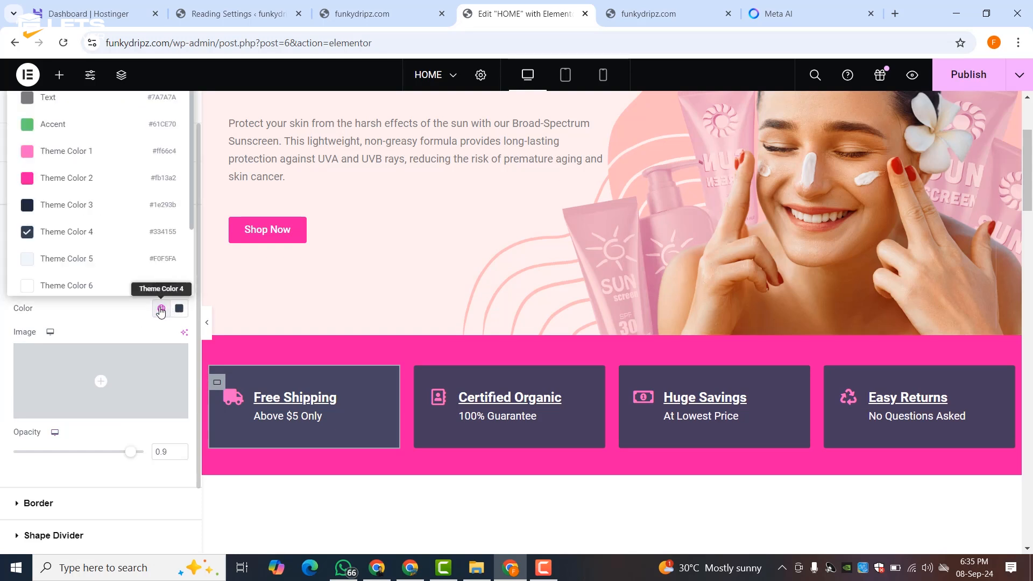
pyautogui.click(97, 159)
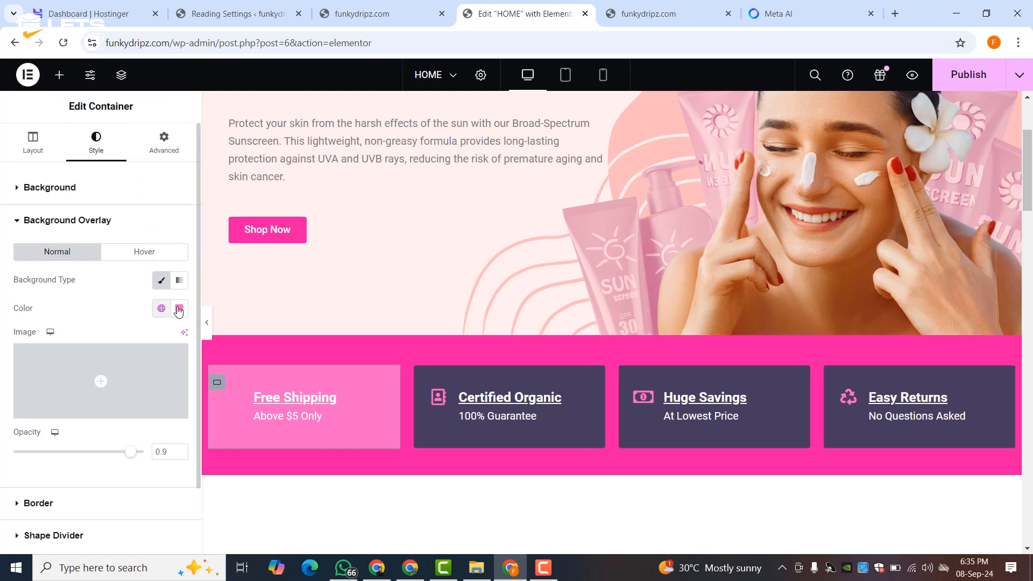
pyautogui.click(176, 309)
pyautogui.click(200, 339)
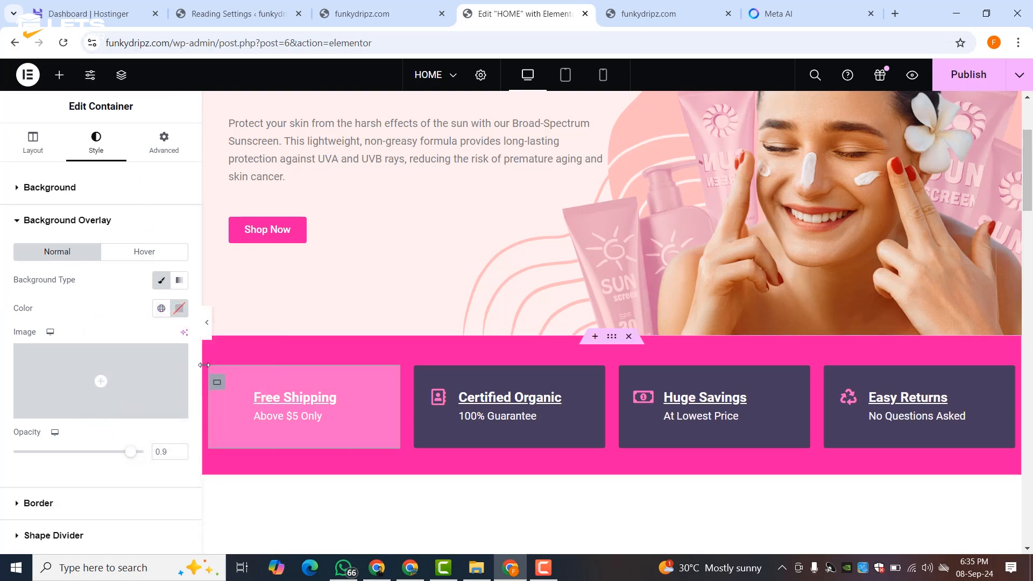
pyautogui.click(207, 322)
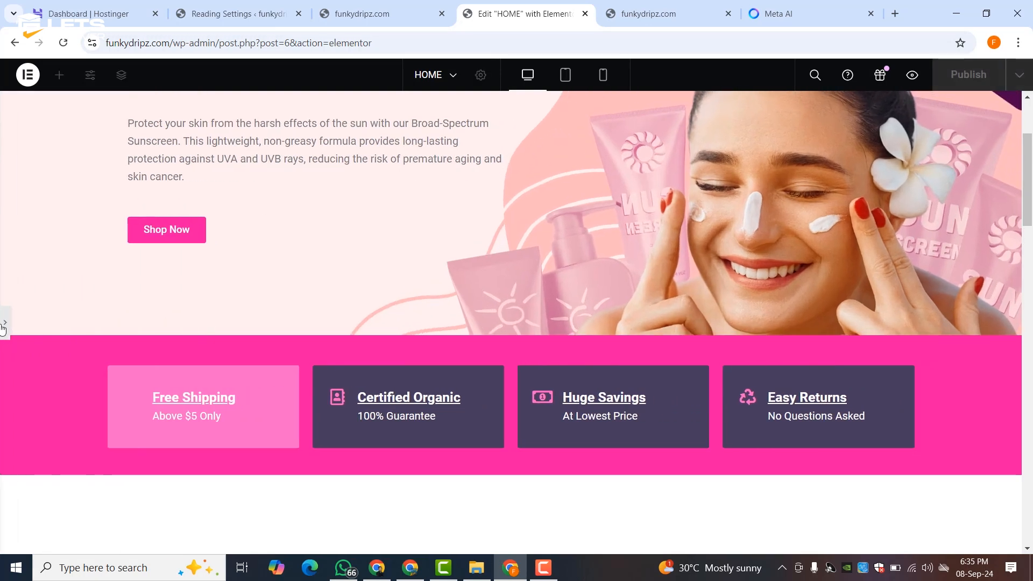
pyautogui.click(4, 323)
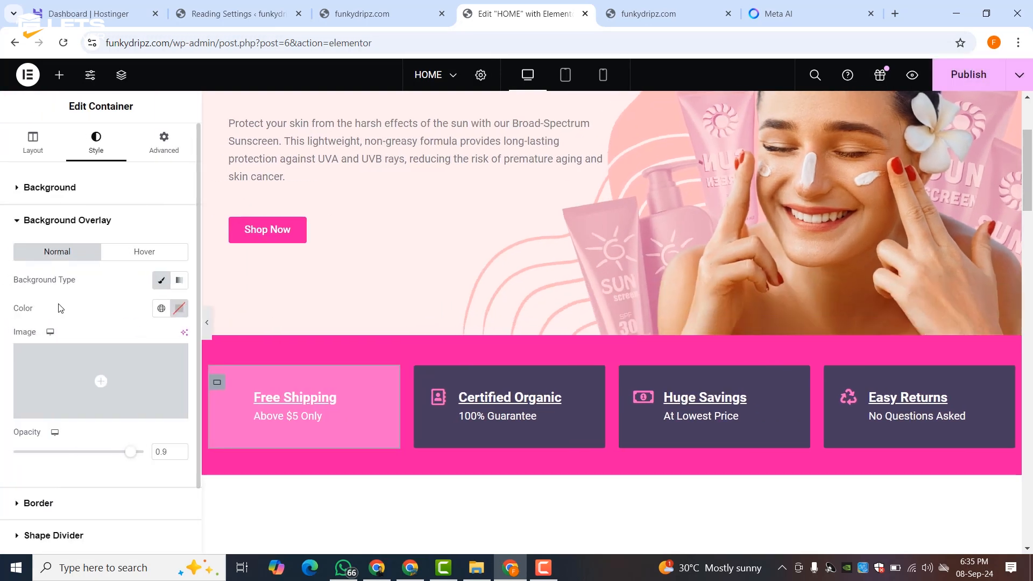
# - Clear the Free Shipping box's own background colour
pyautogui.click(66, 193)
pyautogui.click(179, 276)
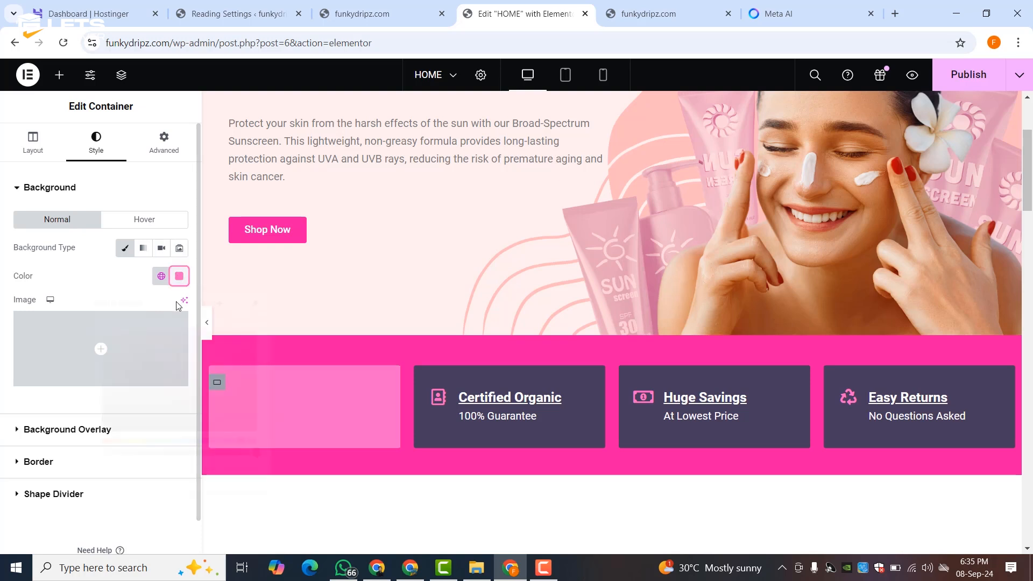
pyautogui.click(202, 305)
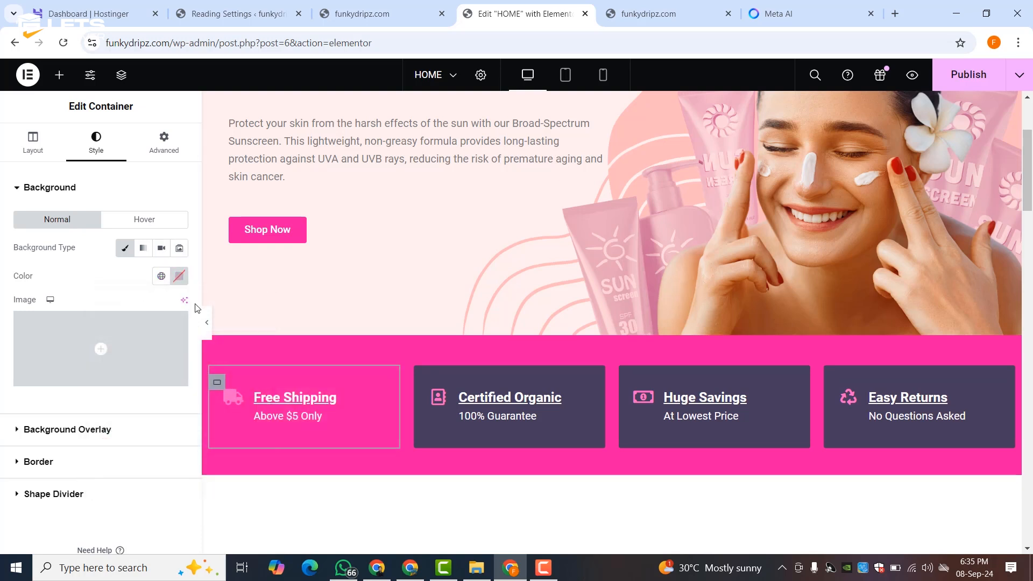
pyautogui.click(70, 466)
# - Try a solid 5 px light pink border on the Free Shipping box
pyautogui.click(131, 321)
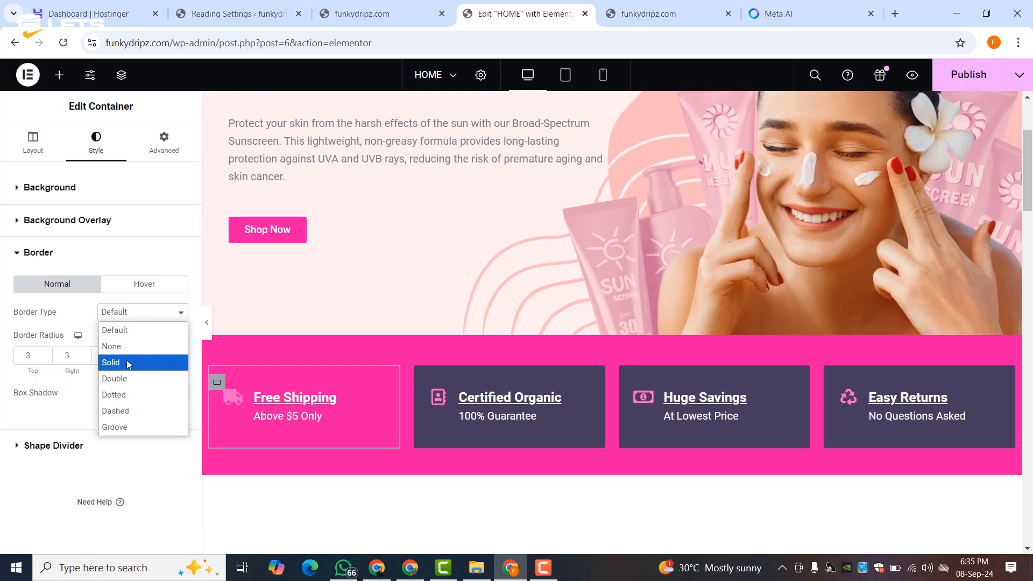
pyautogui.click(125, 362)
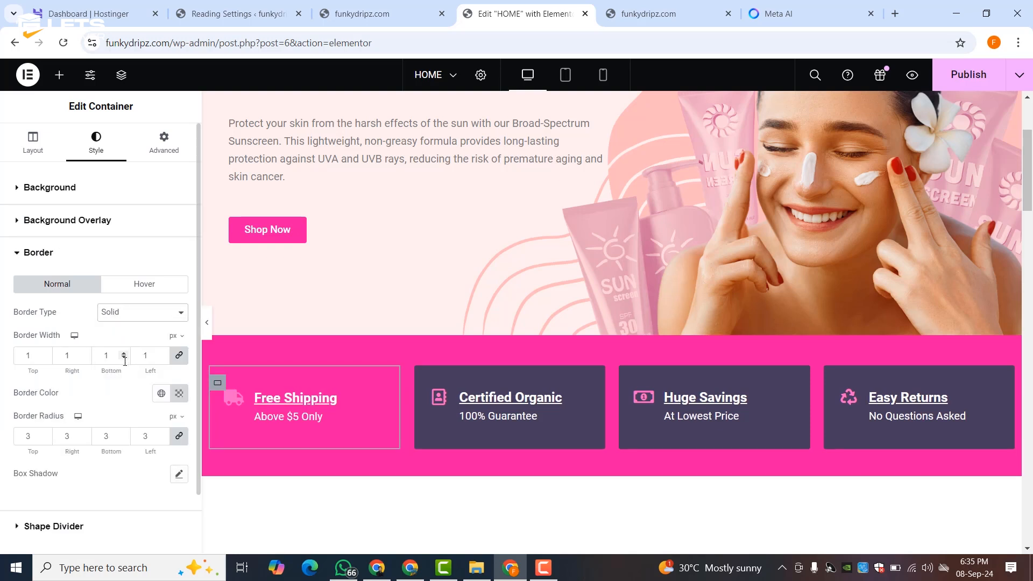
pyautogui.click(45, 354)
pyautogui.click(45, 354)
pyautogui.click(45, 354)
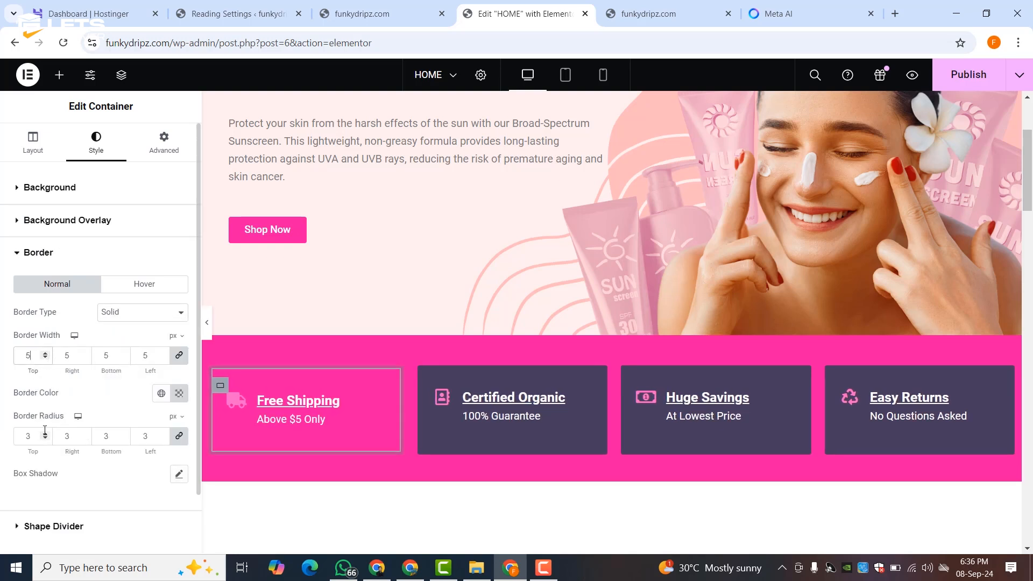
pyautogui.click(179, 394)
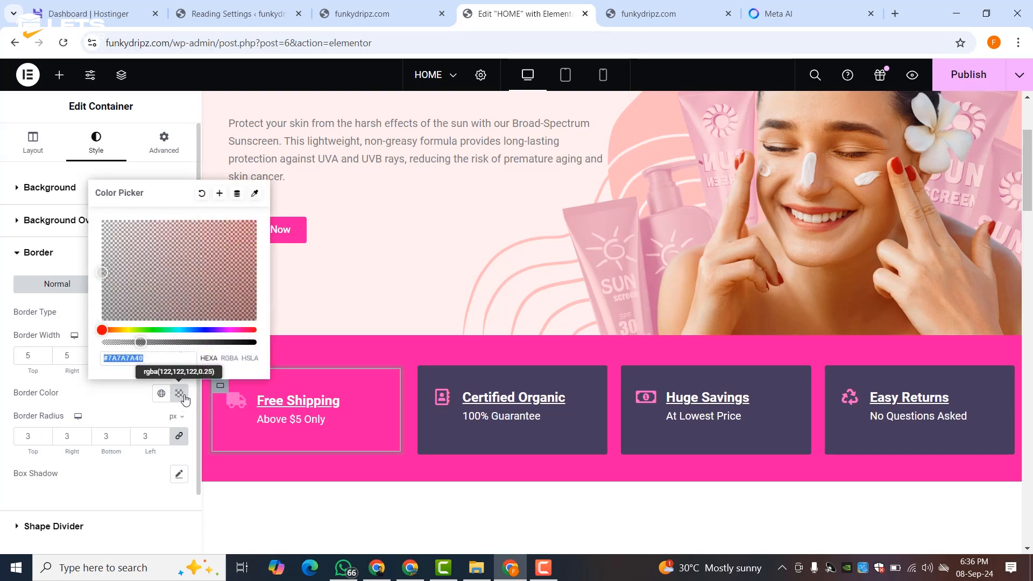
pyautogui.moveTo(237, 342); pyautogui.dragTo(255, 342)
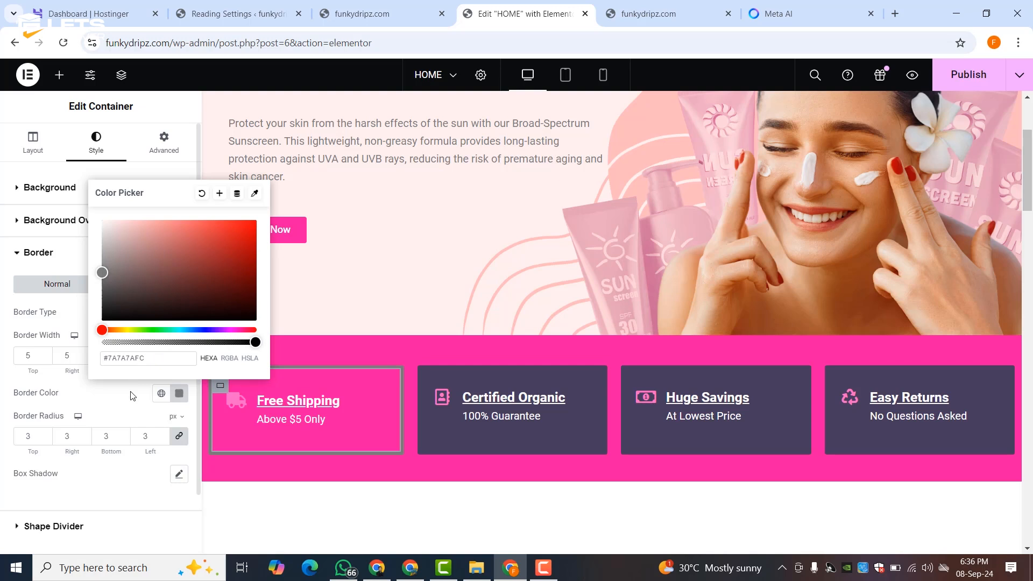
pyautogui.click(162, 394)
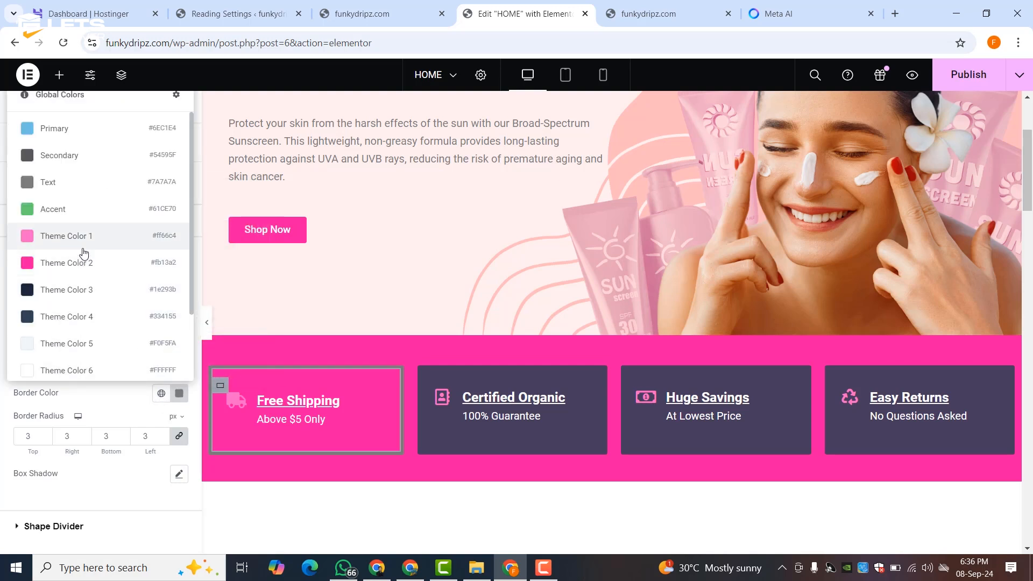
pyautogui.click(83, 236)
pyautogui.click(209, 325)
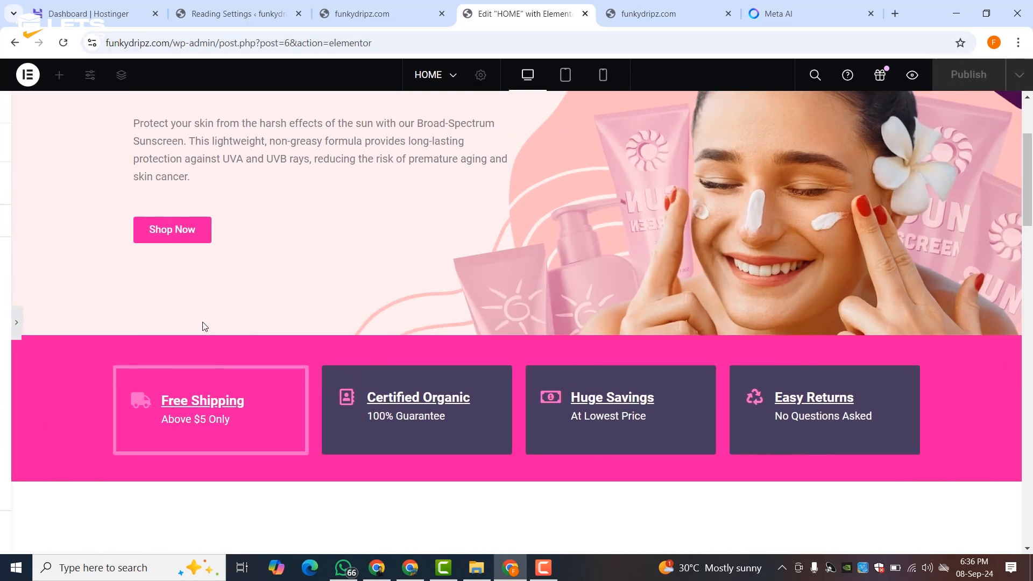
pyautogui.click(3, 323)
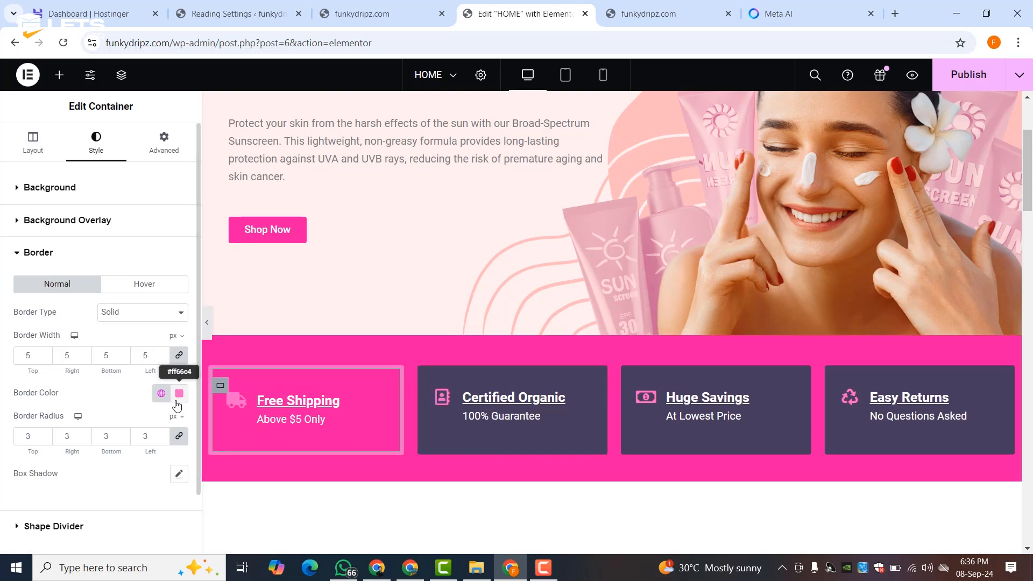
# - Undo the border changes and redo it as a solid 4 px border
pyautogui.hotkey('ctrl', 'z')
pyautogui.hotkey('ctrl', 'z')
pyautogui.hotkey('ctrl', 'z')
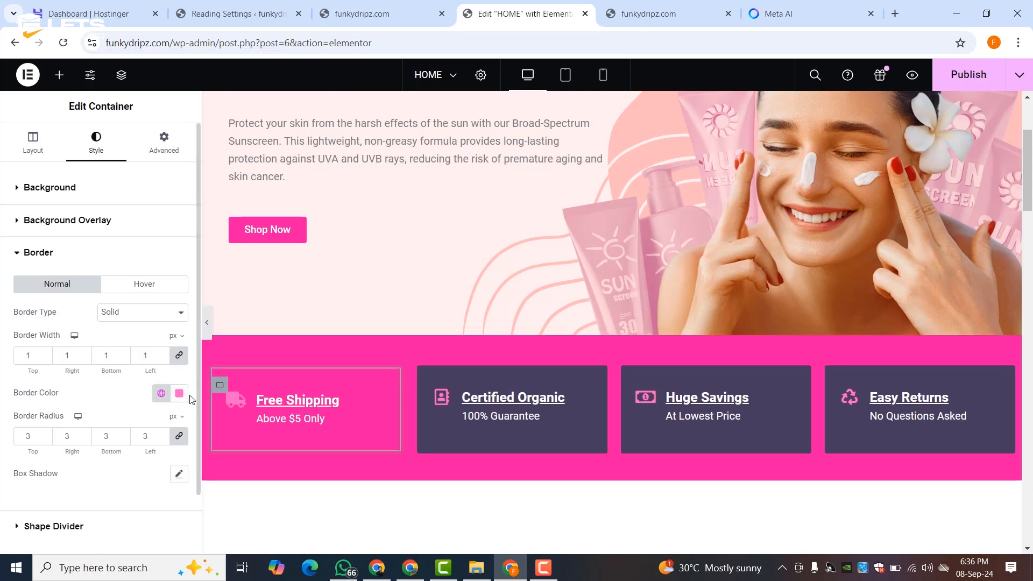
pyautogui.hotkey('ctrl', 'z')
pyautogui.hotkey('ctrl', 'z')
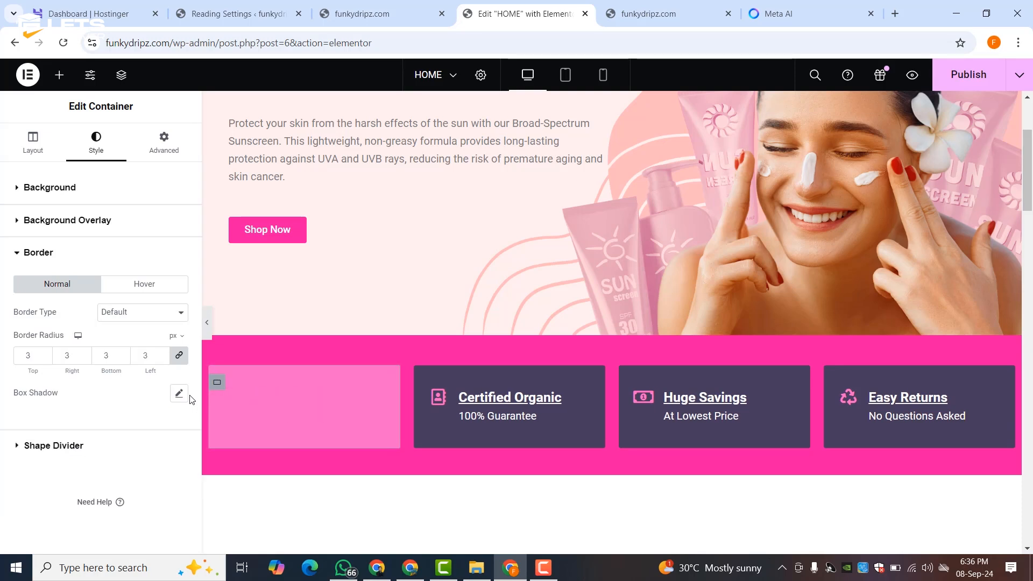
pyautogui.hotkey('ctrl', 'z')
pyautogui.hotkey('ctrl', 'z')
pyautogui.hotkey('ctrl', 'z')
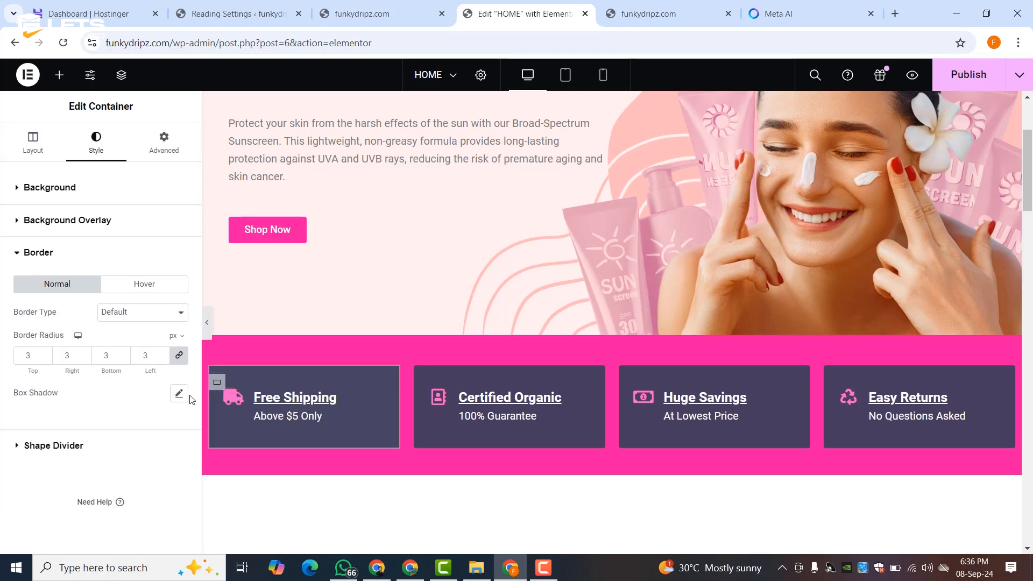
pyautogui.click(129, 315)
pyautogui.click(137, 358)
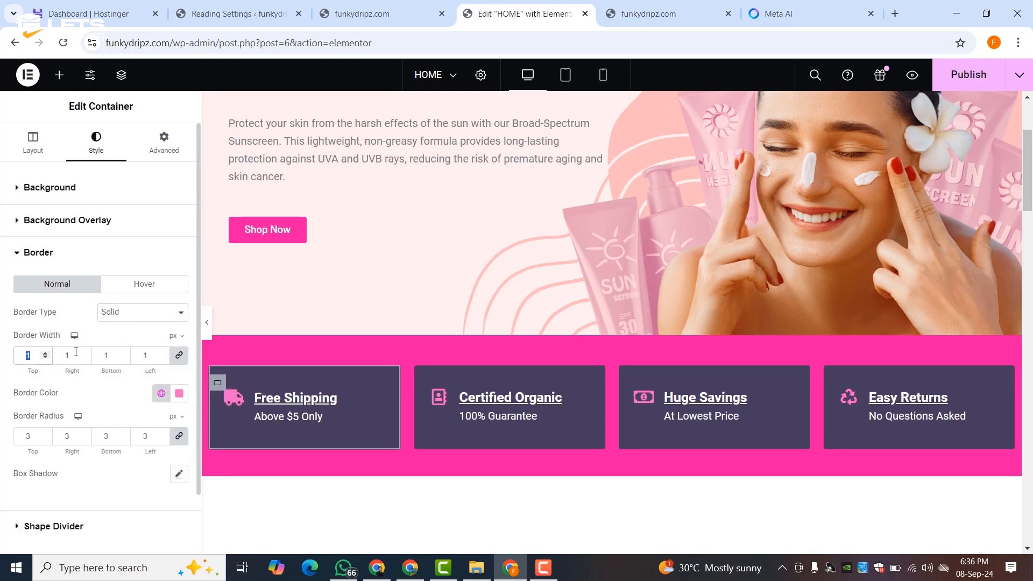
pyautogui.click(46, 358)
pyautogui.click(47, 357)
pyautogui.click(46, 357)
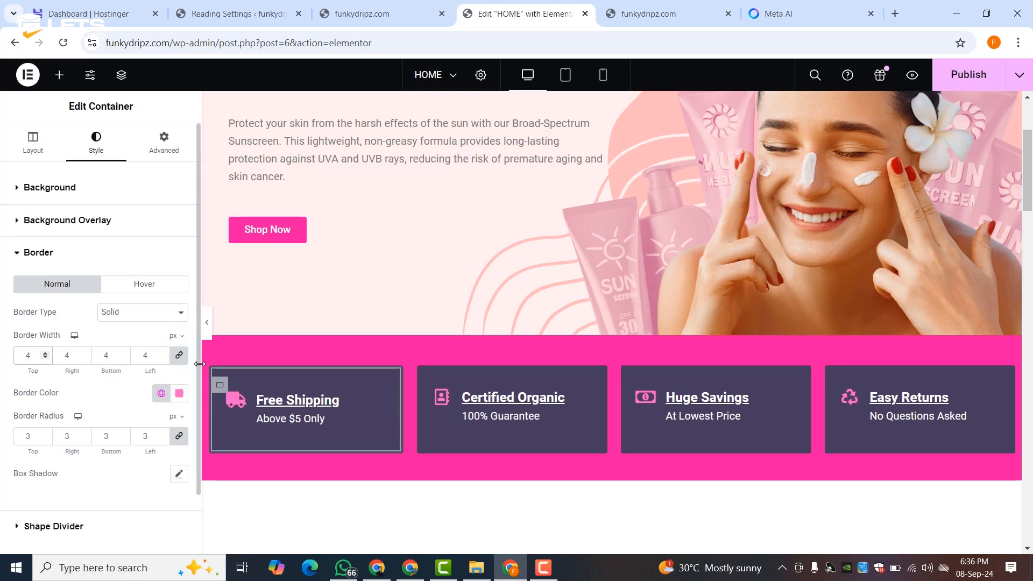
# - Colour the Free Shipping border with the deeper pink Theme Color 2
pyautogui.click(210, 335)
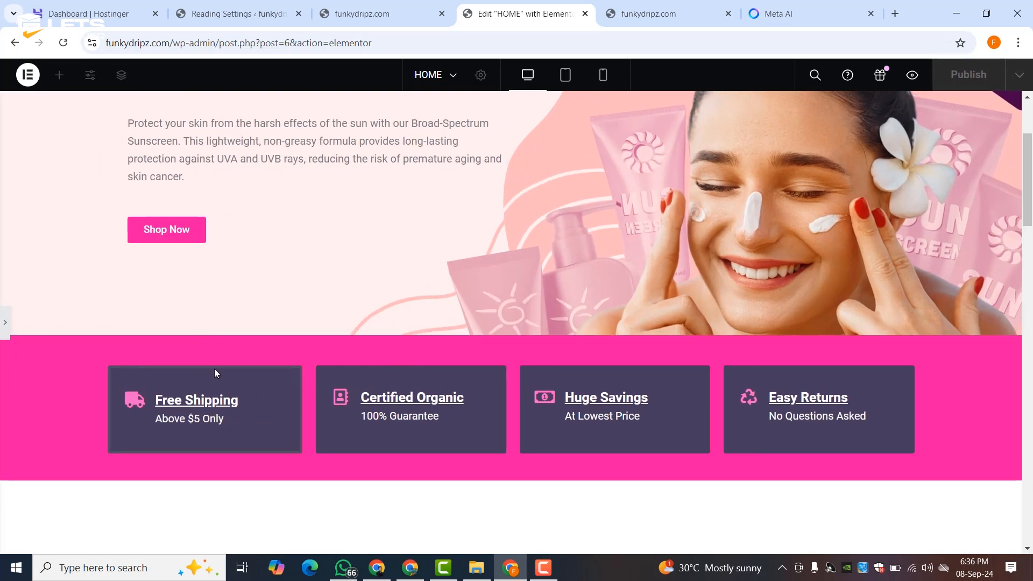
pyautogui.click(7, 334)
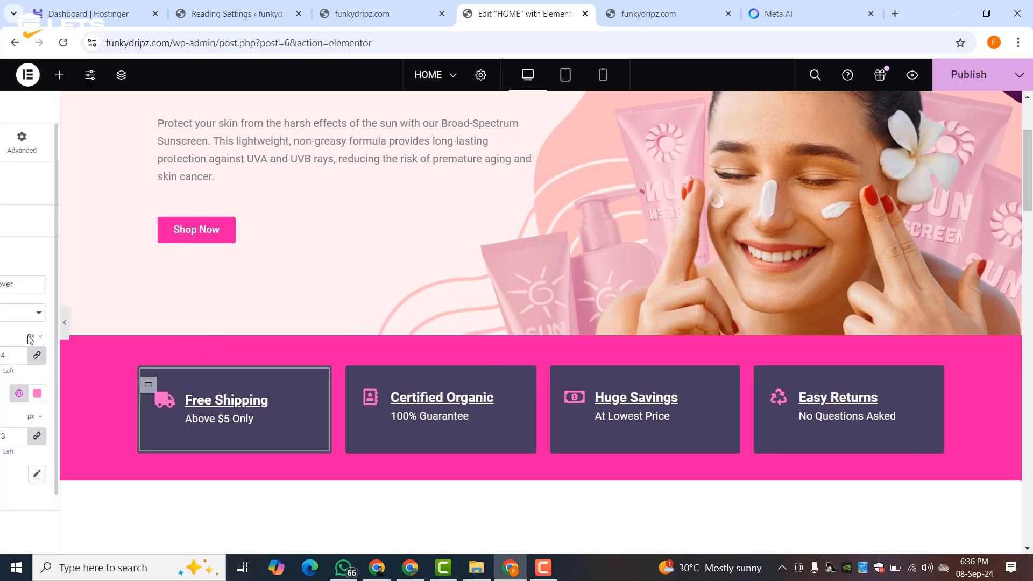
pyautogui.click(174, 396)
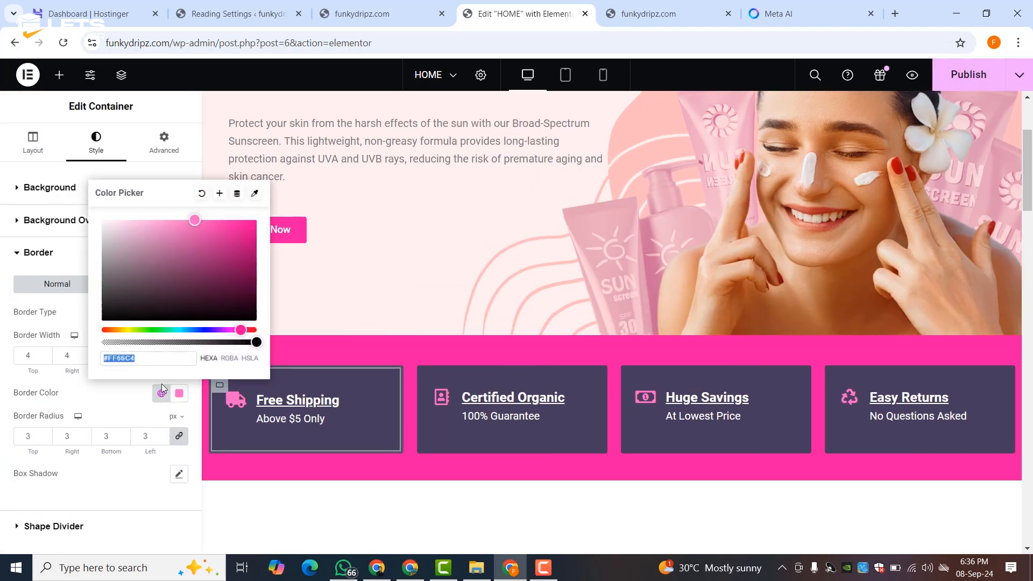
pyautogui.click(161, 393)
pyautogui.click(79, 263)
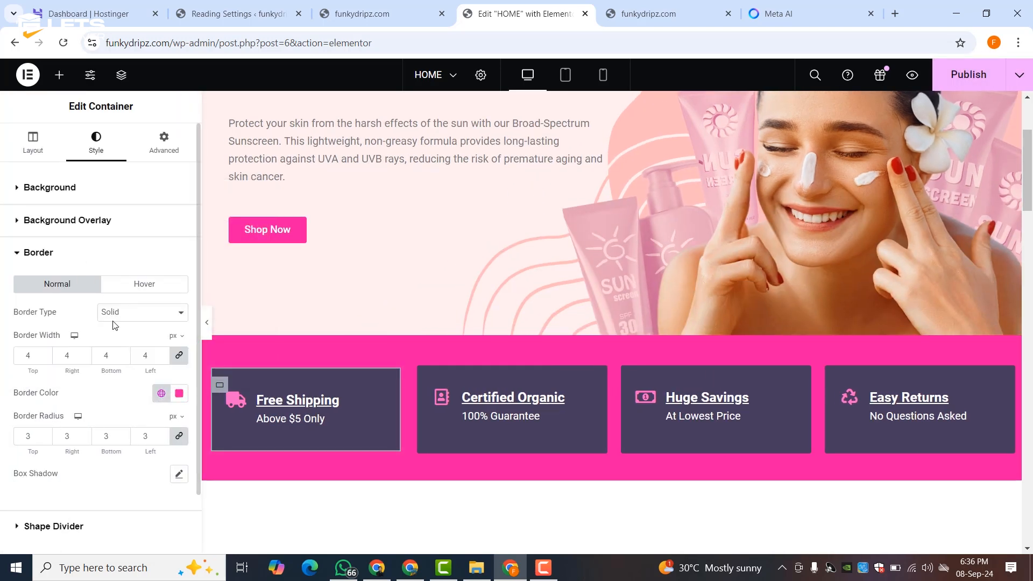
pyautogui.click(161, 393)
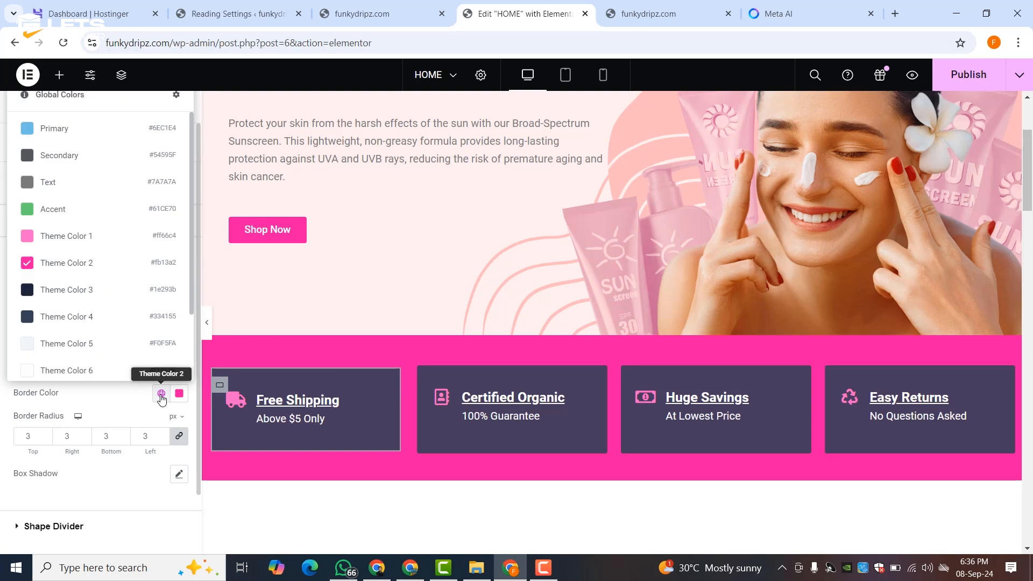
# - Switch the Free Shipping border to the lighter pink Theme Color 1
pyautogui.click(123, 235)
pyautogui.click(209, 329)
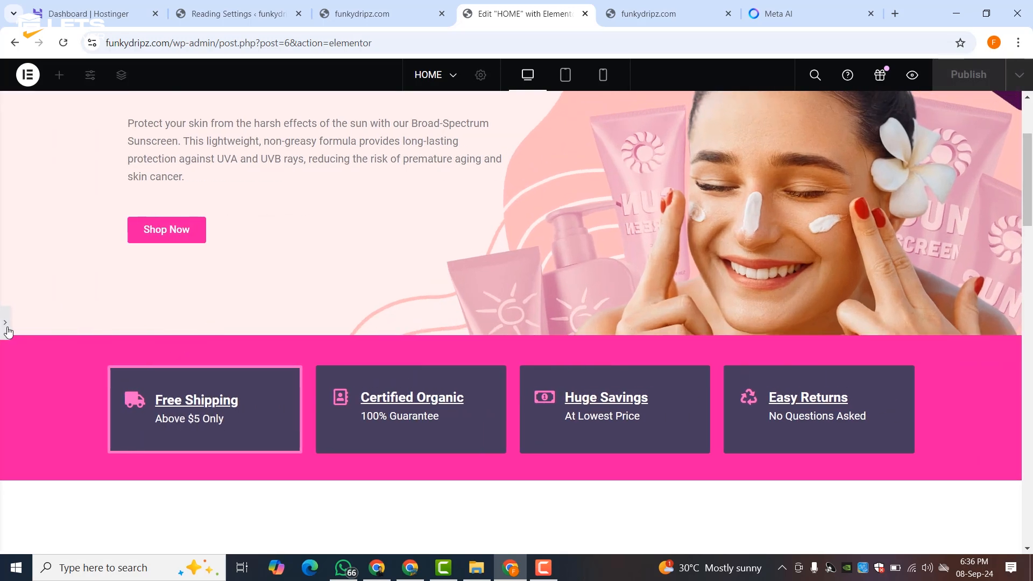
pyautogui.click(5, 322)
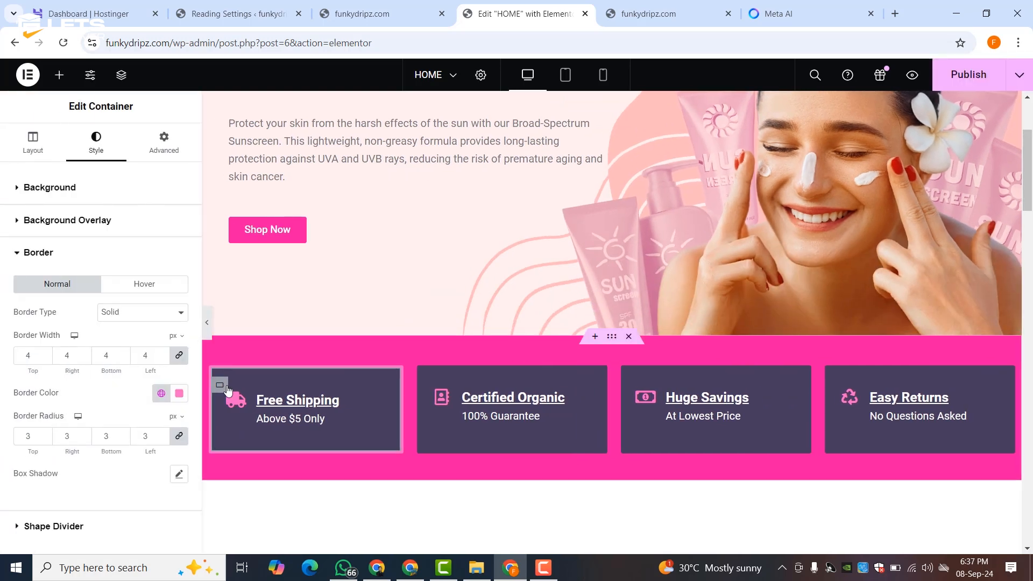
# - Copy the Free Shipping box's style and paste it onto Certified Organic, Huge Savings and Easy Returns
pyautogui.rightClick(221, 386)
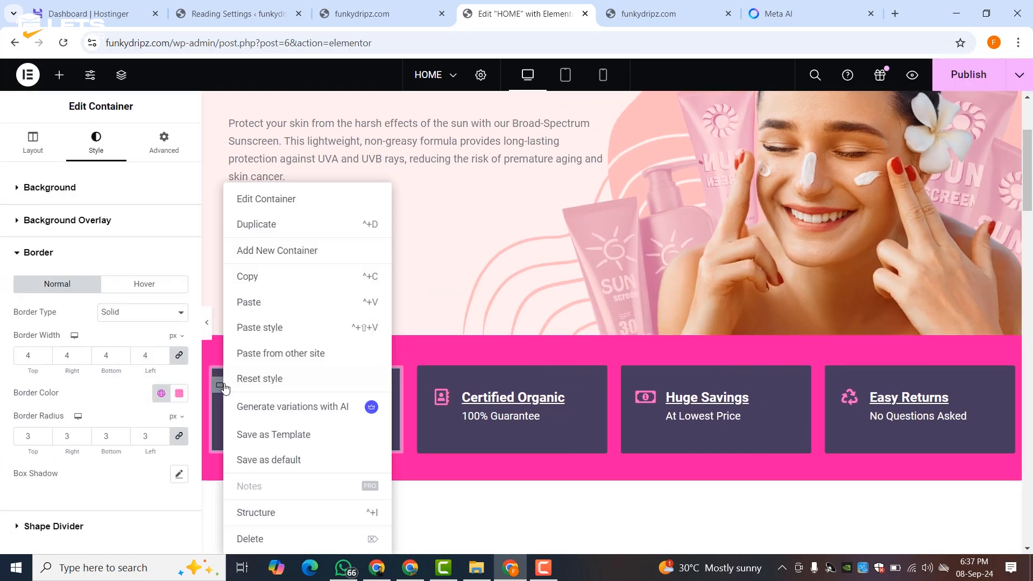
pyautogui.click(257, 282)
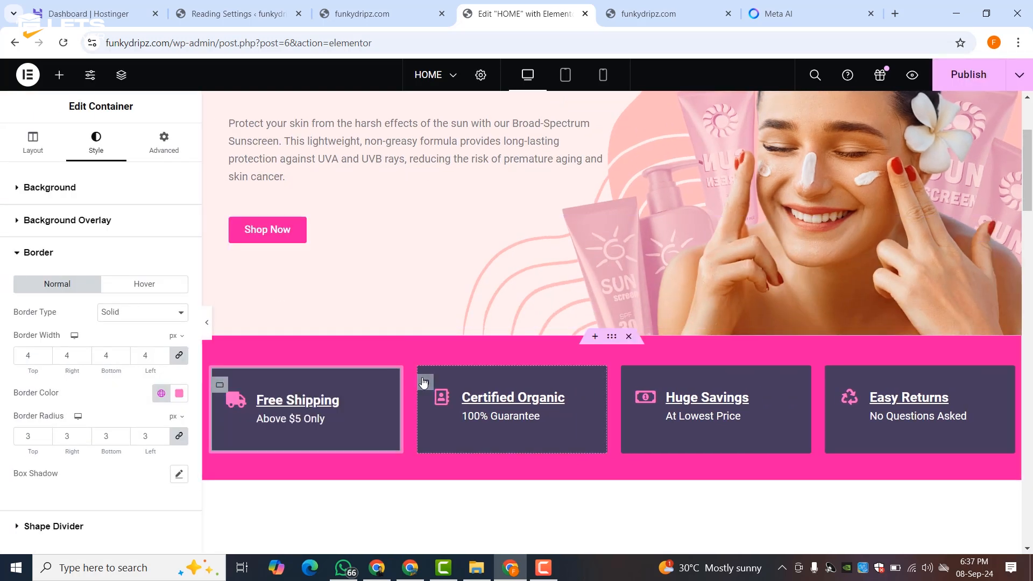
pyautogui.rightClick(424, 382)
pyautogui.click(439, 328)
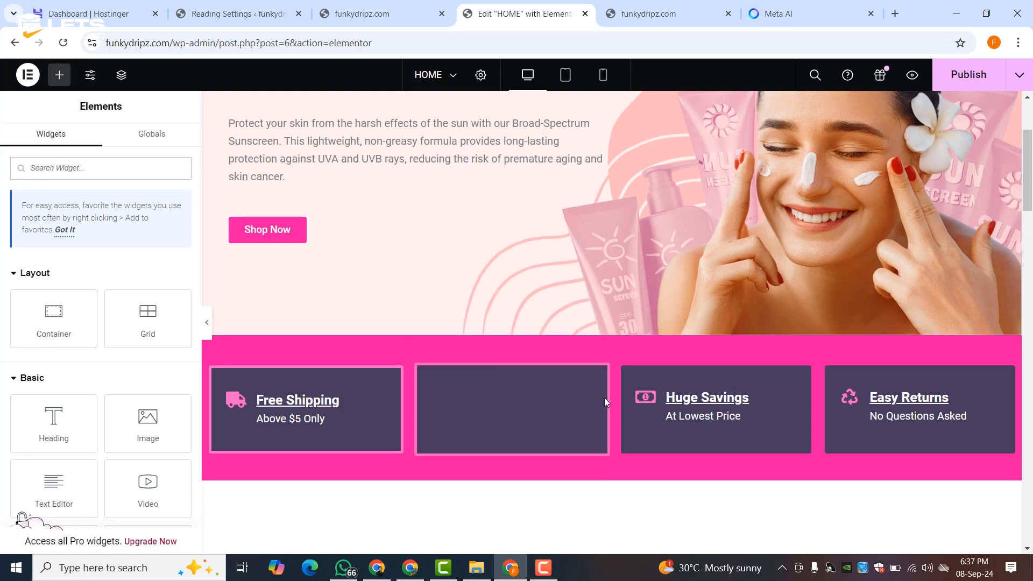
pyautogui.rightClick(632, 382)
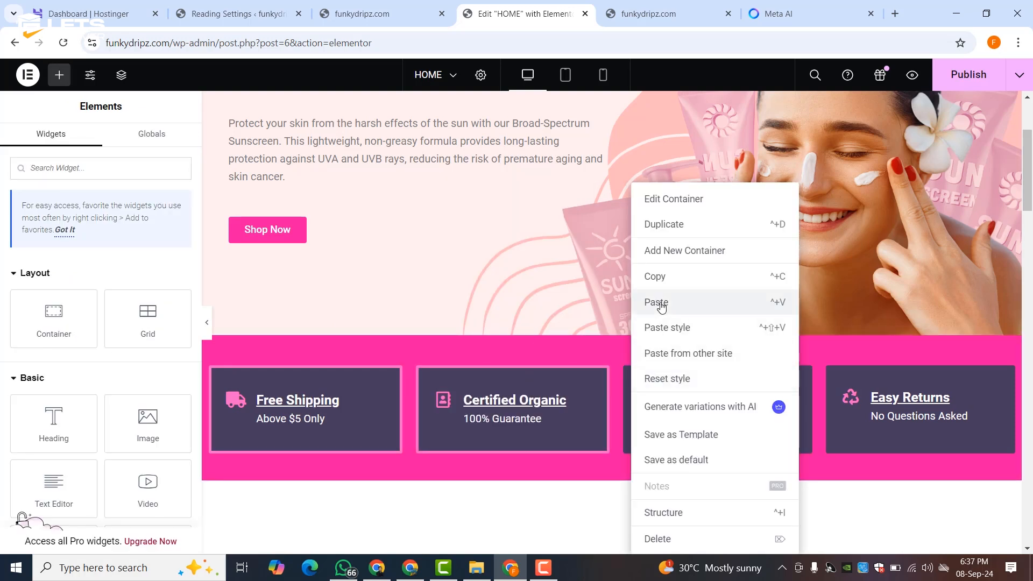
pyautogui.click(670, 327)
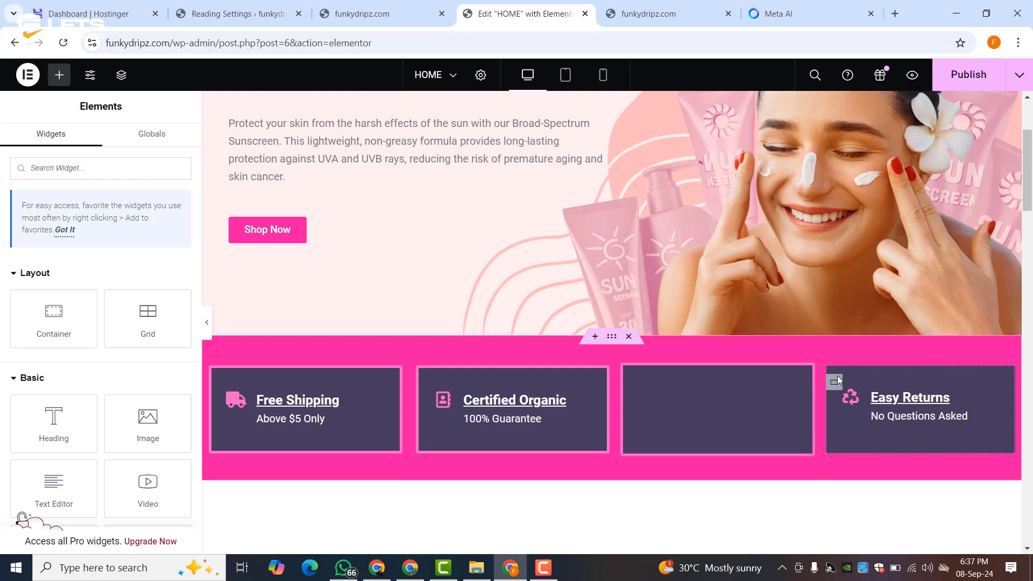
pyautogui.rightClick(835, 382)
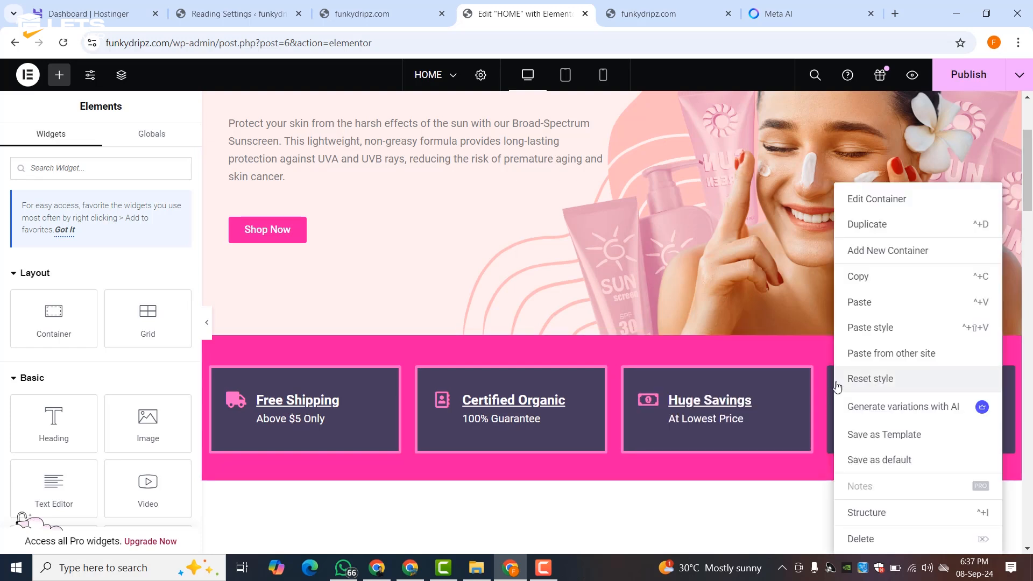
pyautogui.click(870, 327)
pyautogui.scroll(-5, 689, 366)
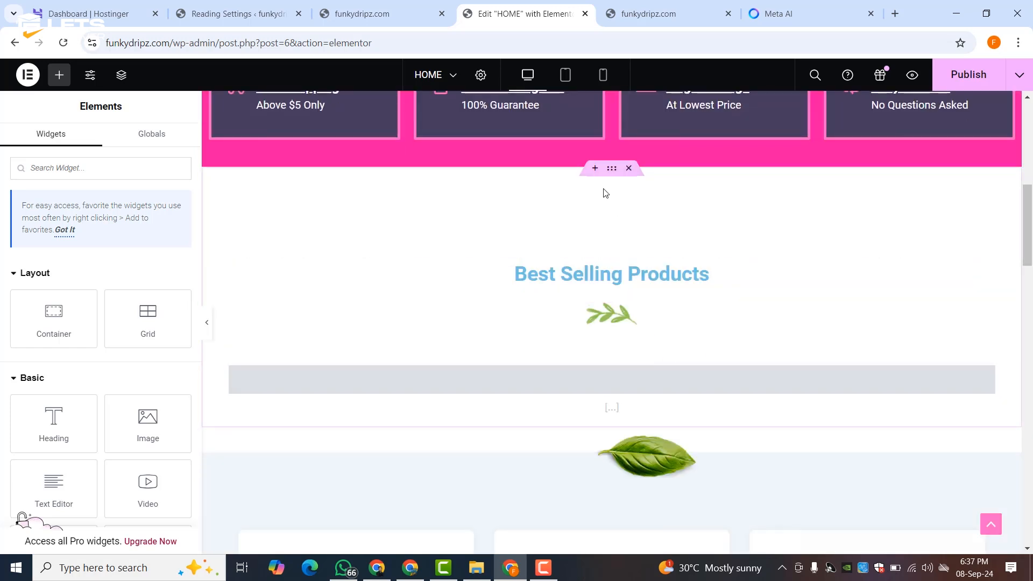
# - Insert an empty four-column flexbox container above the Best Selling Products heading
pyautogui.click(595, 169)
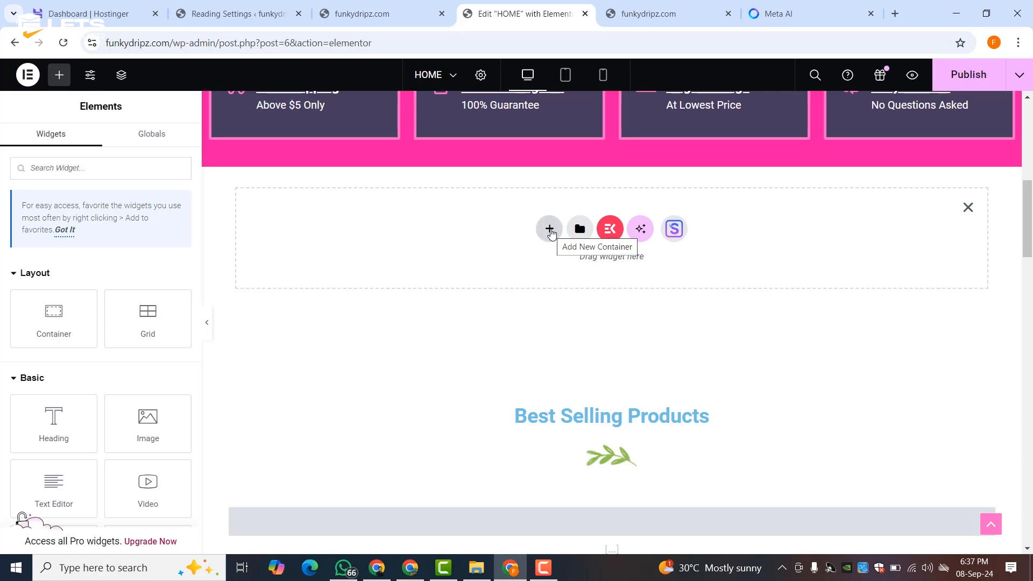
pyautogui.click(550, 231)
pyautogui.click(588, 270)
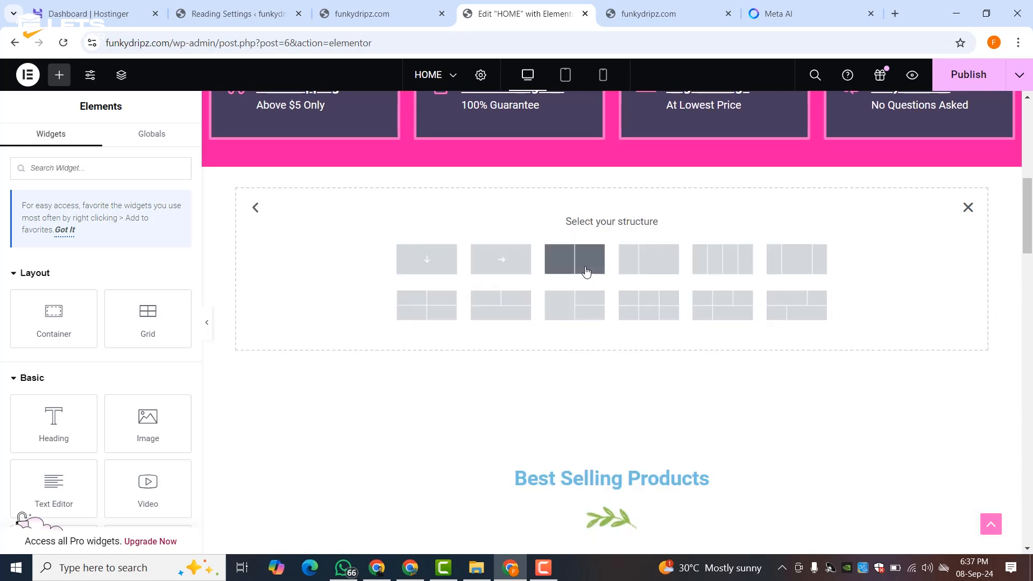
pyautogui.click(736, 268)
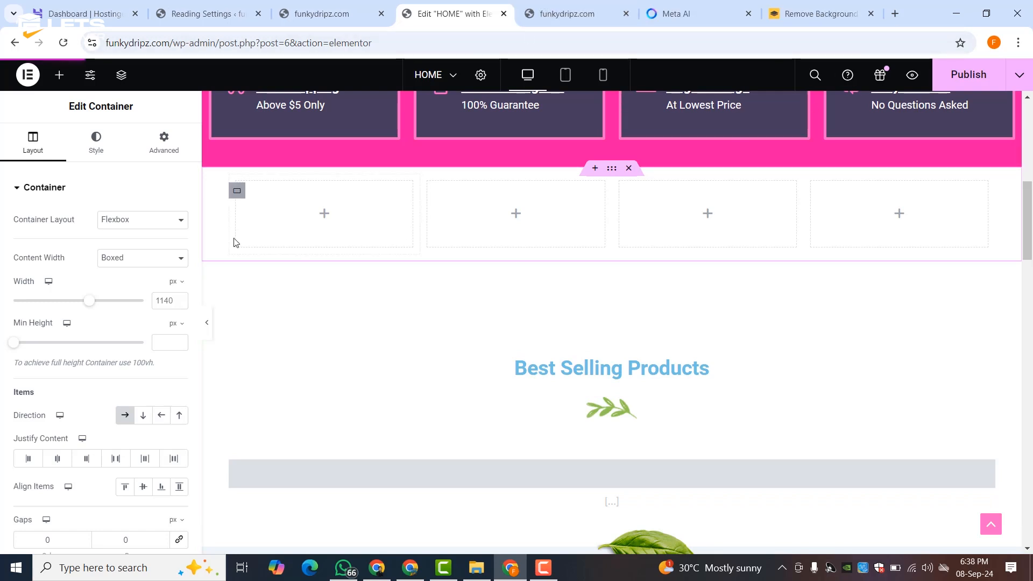
# - Give the first empty column a classic background and open its image chooser
pyautogui.click(237, 192)
pyautogui.click(96, 142)
pyautogui.click(126, 244)
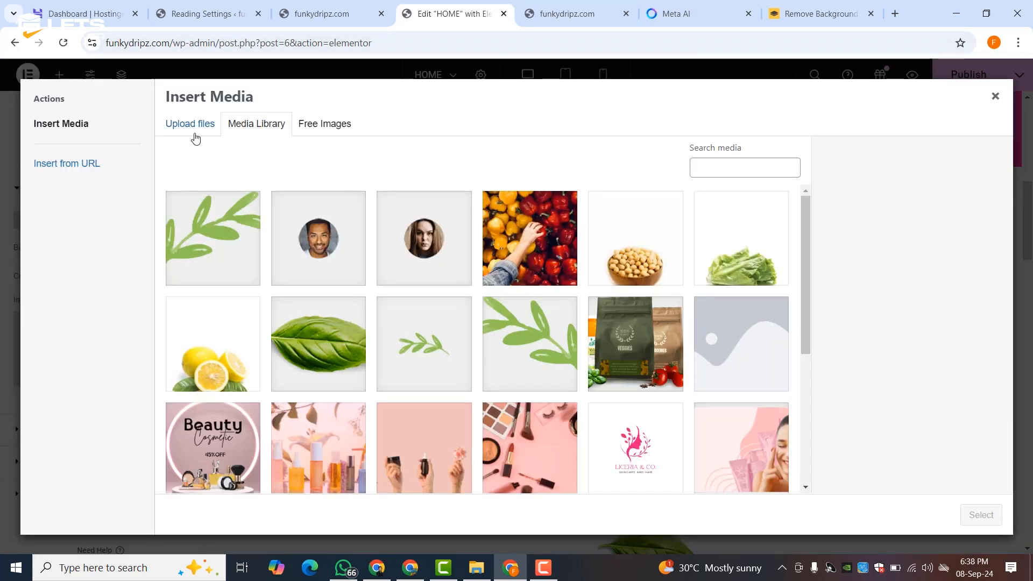
pyautogui.click(190, 123)
# - Upload images 1–4 from the extracted cate archive in Beauy Store and pick the pink cosmetics image
pyautogui.click(554, 308)
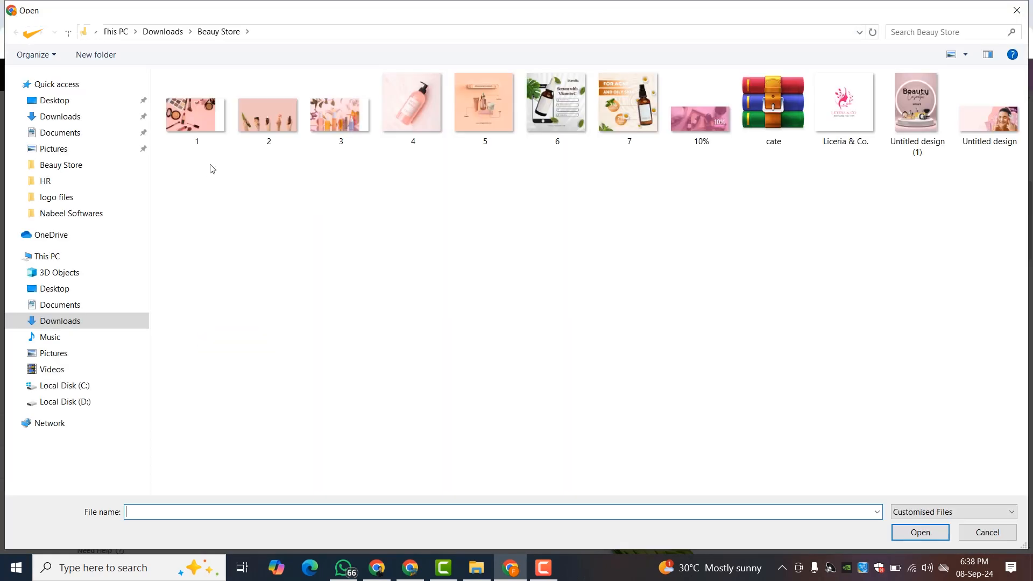
pyautogui.click(163, 32)
pyautogui.doubleClick(196, 124)
pyautogui.click(796, 136)
pyautogui.rightClick(798, 116)
pyautogui.click(838, 206)
pyautogui.click(491, 351)
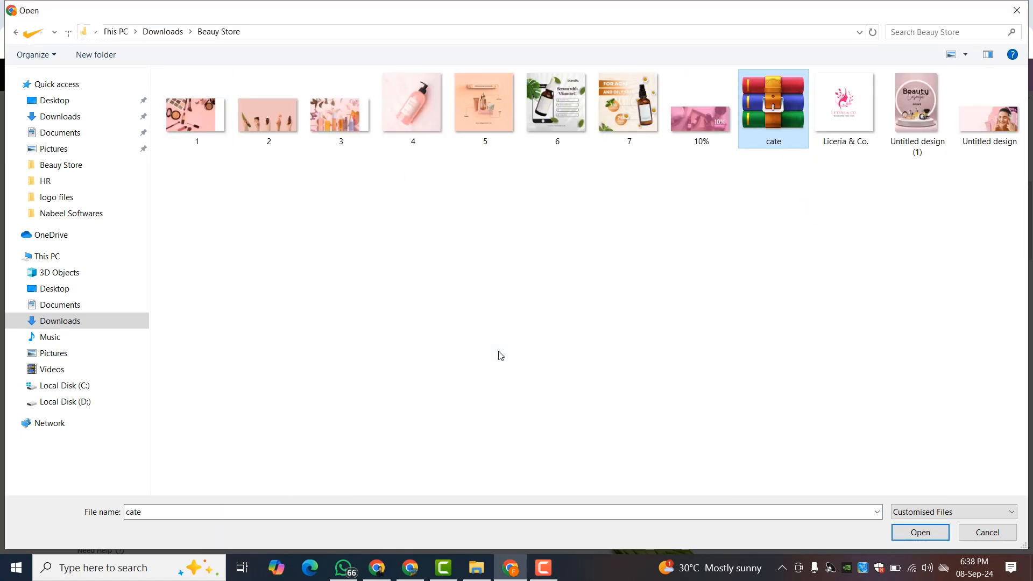
pyautogui.moveTo(415, 185); pyautogui.dragTo(186, 96)
pyautogui.click(920, 532)
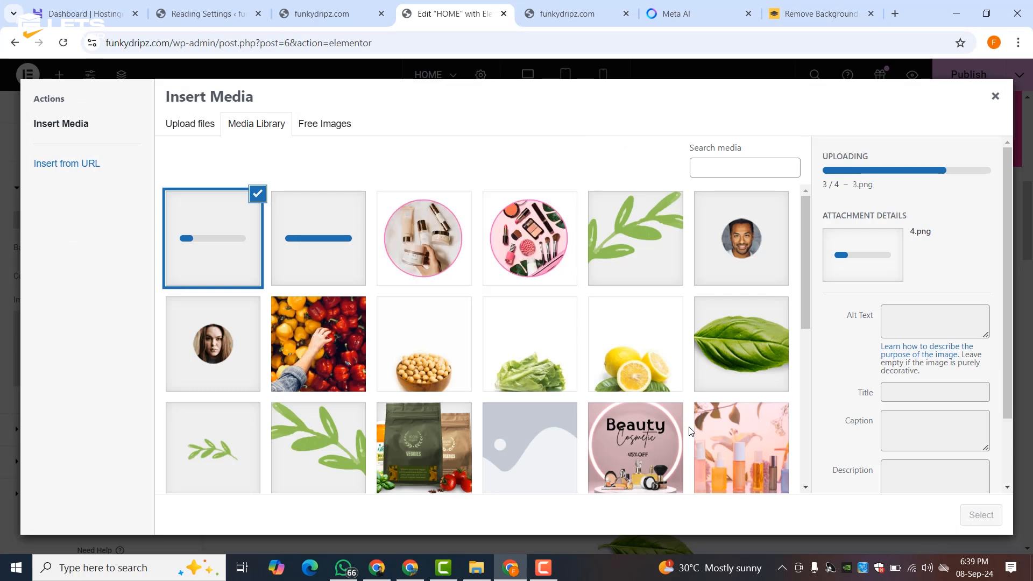
pyautogui.click(530, 238)
# - Set the cosmetics photo on the first box and the bottles photo on the second box
pyautogui.click(980, 515)
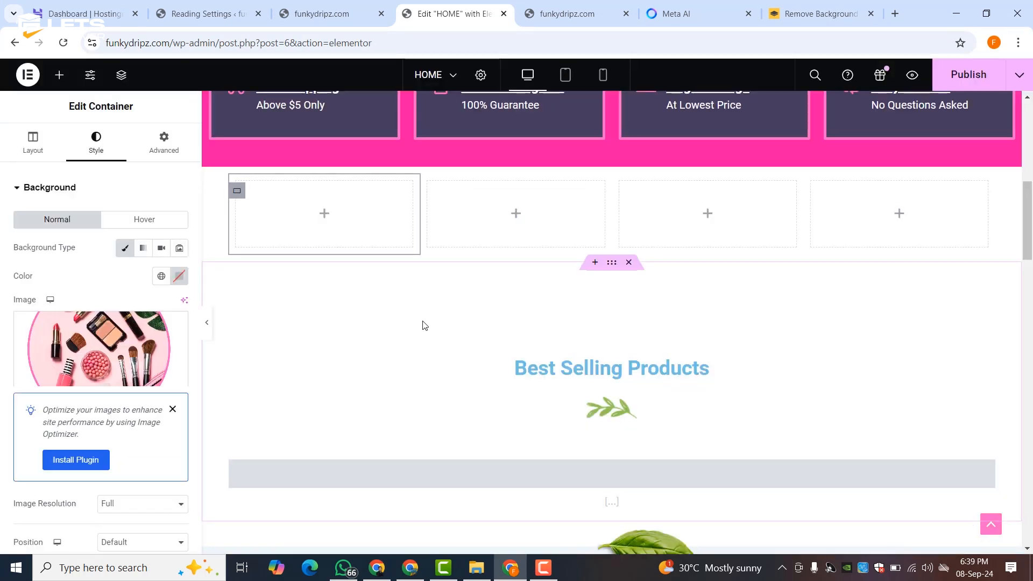
pyautogui.click(433, 191)
pyautogui.click(96, 143)
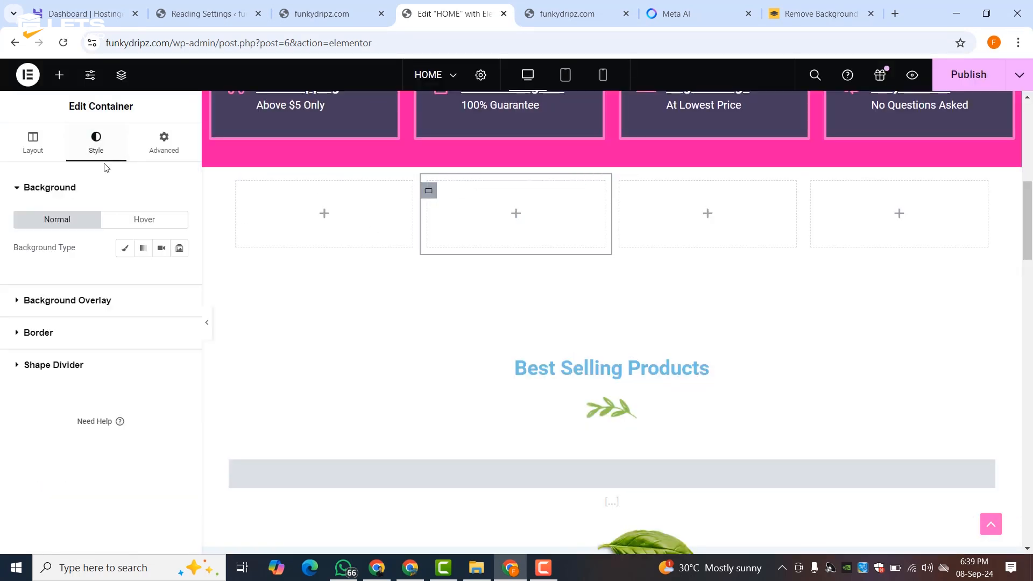
pyautogui.click(125, 247)
pyautogui.click(108, 327)
pyautogui.click(980, 515)
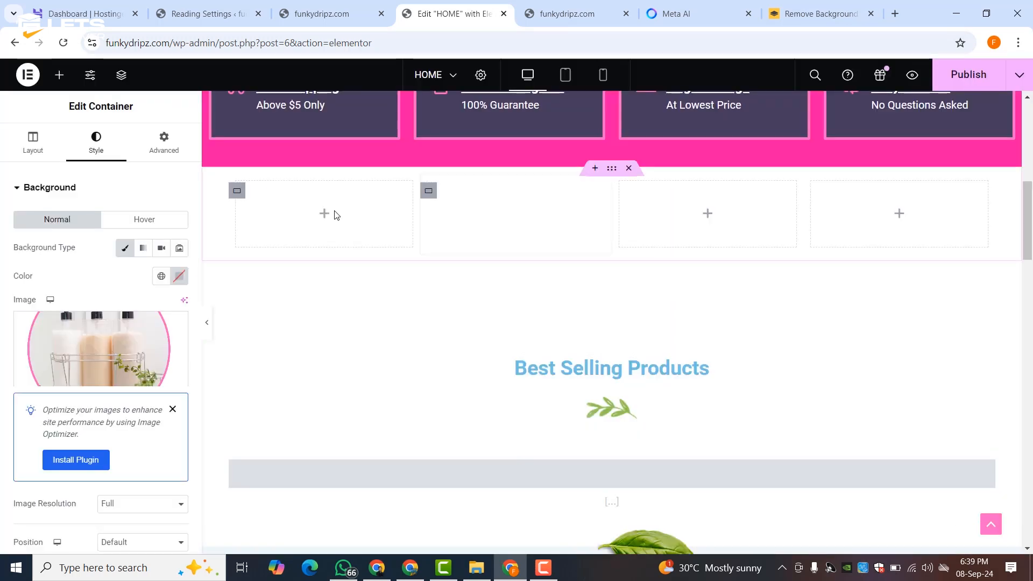
# - Give the third box a classic image background, then select the fourth box
pyautogui.click(620, 192)
pyautogui.click(96, 142)
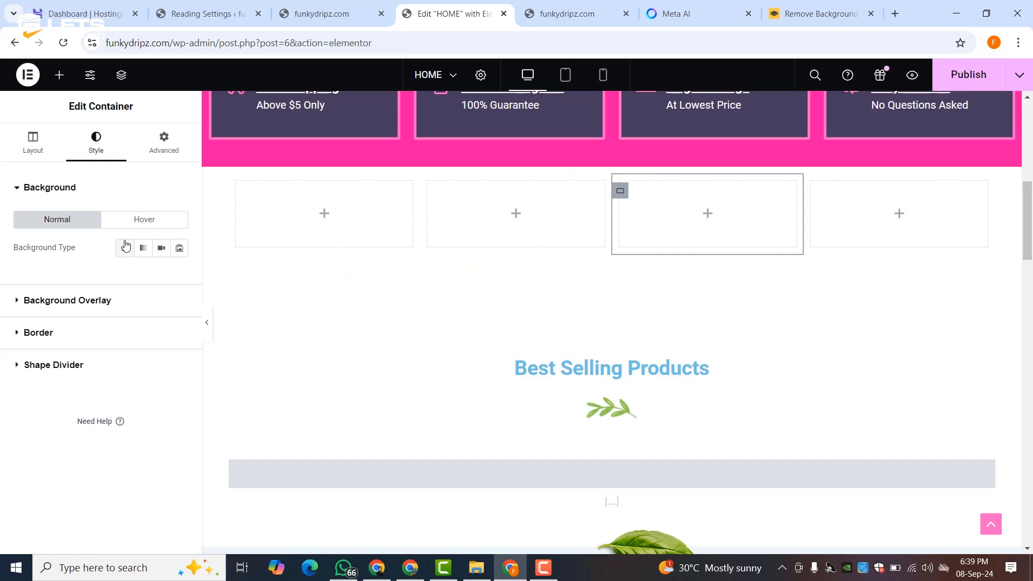
pyautogui.click(125, 248)
pyautogui.click(154, 312)
pyautogui.click(811, 190)
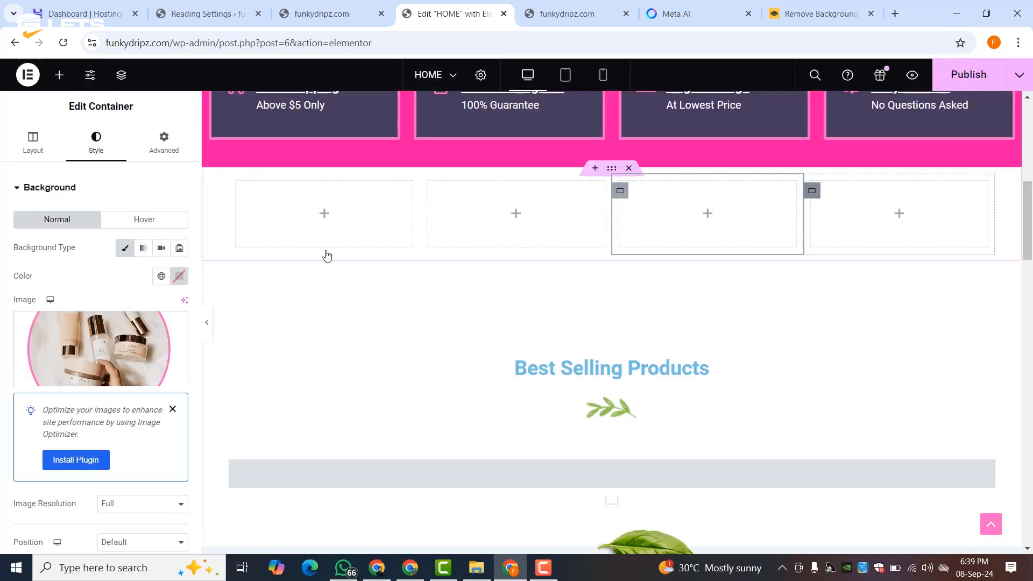
# - Recheck the first box's background, adding and then removing a classic image overlay
pyautogui.click(237, 191)
pyautogui.click(175, 277)
pyautogui.click(177, 277)
pyautogui.scroll(-5, 97, 350)
pyautogui.click(86, 392)
pyautogui.click(161, 279)
pyautogui.click(101, 376)
pyautogui.click(215, 235)
pyautogui.click(980, 515)
pyautogui.click(178, 353)
# - Add a new section above Best Selling Products with an Image Carousel widget, found by searching 'im'
pyautogui.click(595, 262)
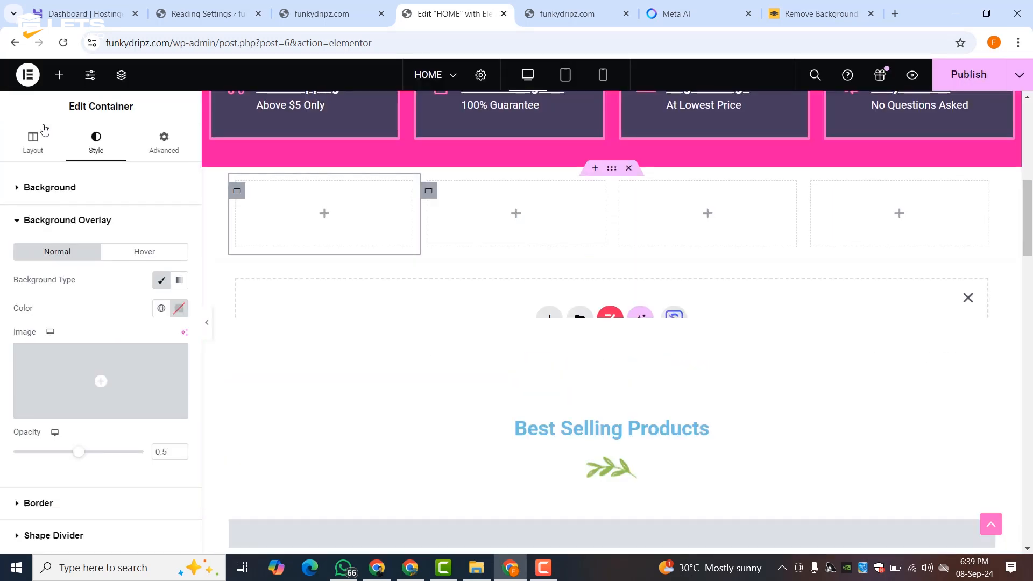
pyautogui.click(59, 75)
pyautogui.click(53, 169)
pyautogui.write('im')
pyautogui.moveTo(53, 414); pyautogui.dragTo(482, 318)
# - Fill the carousel with a gallery of the cosmetics, skin care, body care and hair oils photos
pyautogui.click(45, 258)
pyautogui.click(533, 233)
pyautogui.click(427, 233)
pyautogui.click(320, 233)
pyautogui.click(212, 233)
pyautogui.click(952, 515)
pyautogui.click(939, 517)
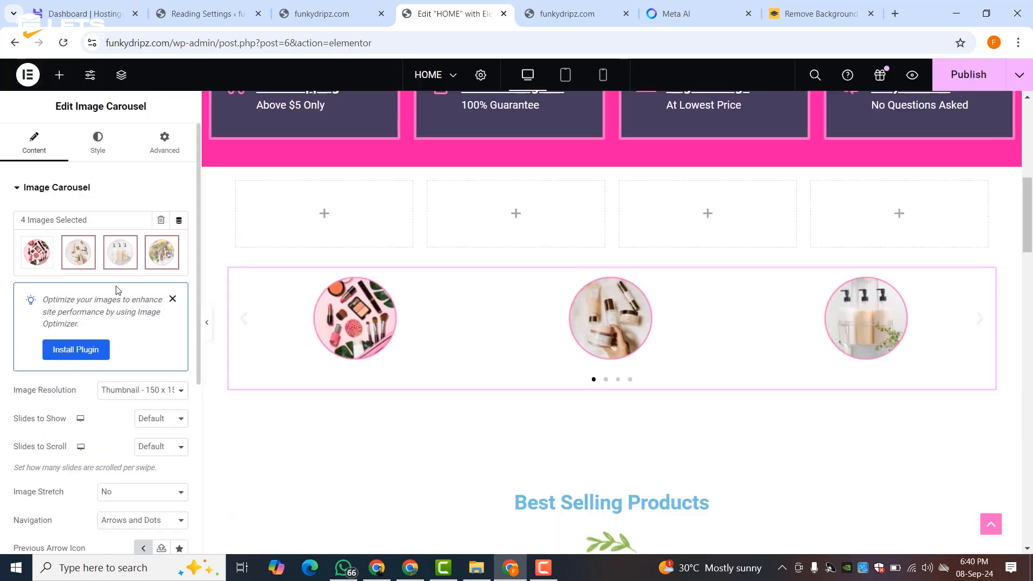
# - Set carousel Image Resolution to Full, delete the empty four-box row, and caption slides by Title
pyautogui.click(131, 398)
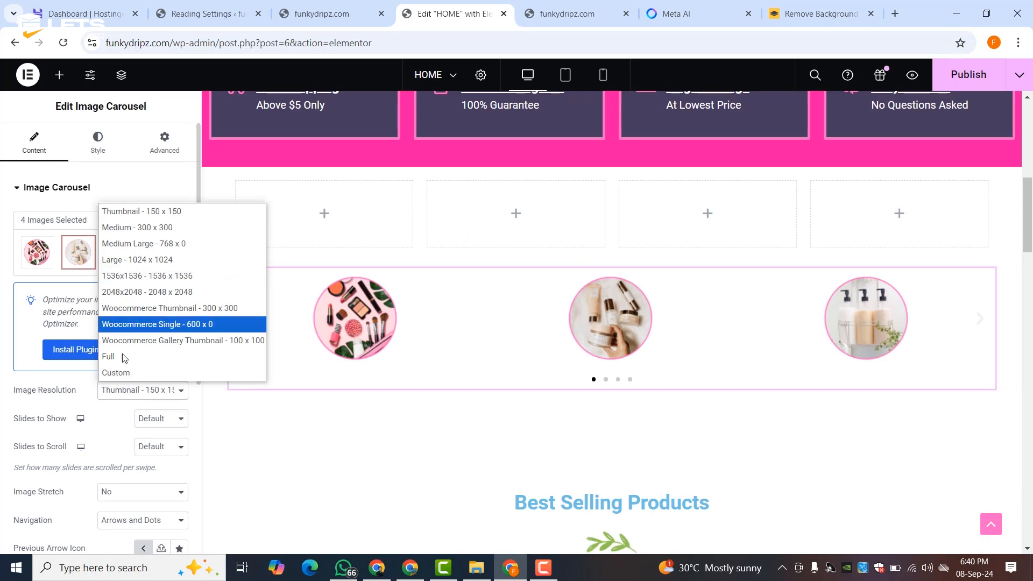
pyautogui.click(126, 354)
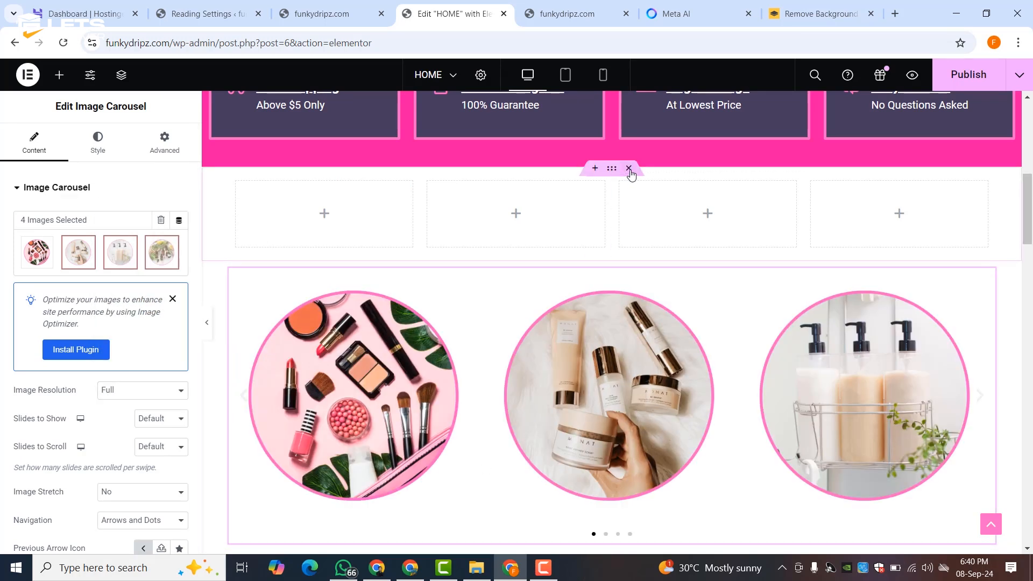
pyautogui.click(629, 168)
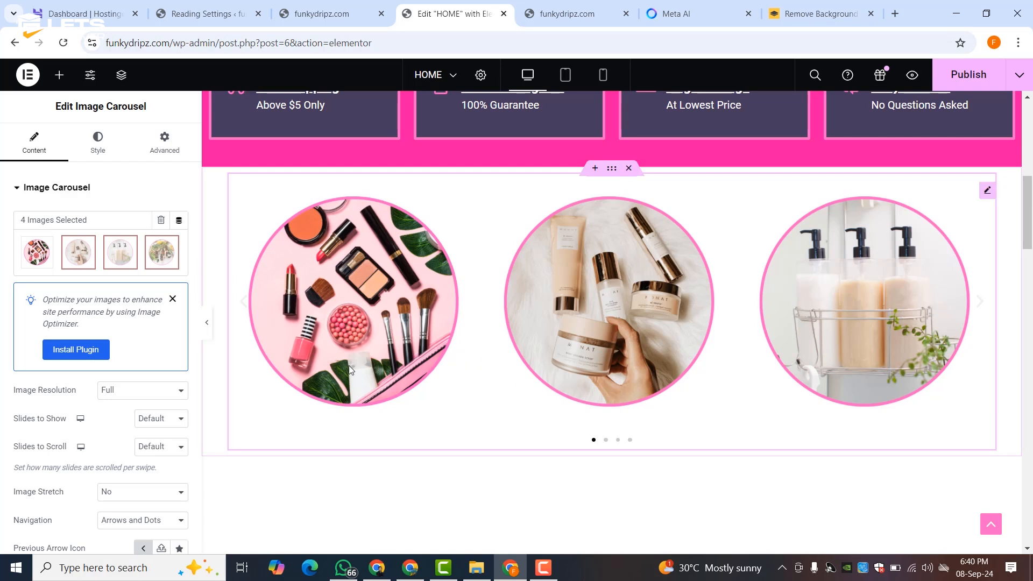
pyautogui.scroll(-6, 65, 458)
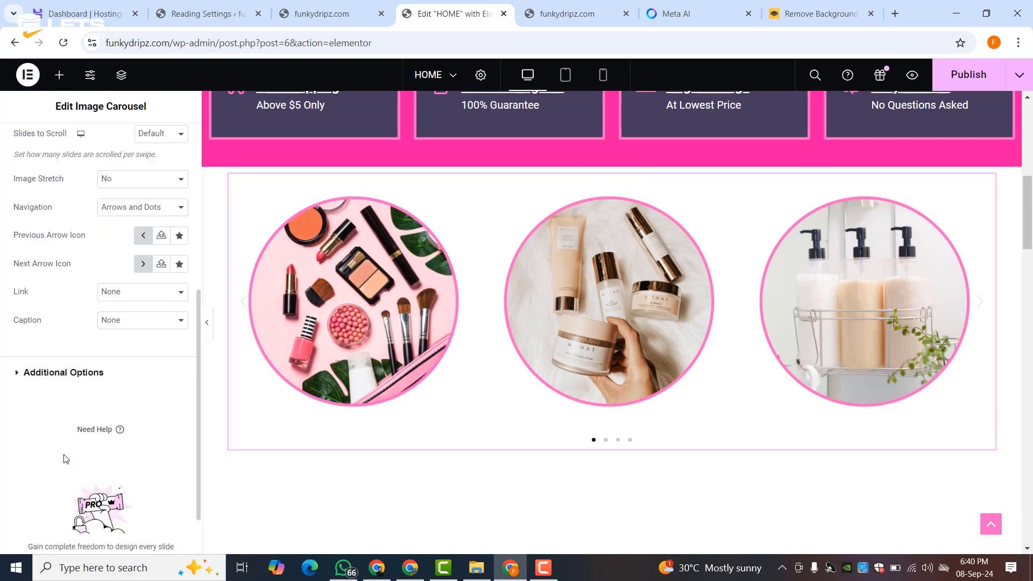
pyautogui.click(126, 323)
pyautogui.click(121, 353)
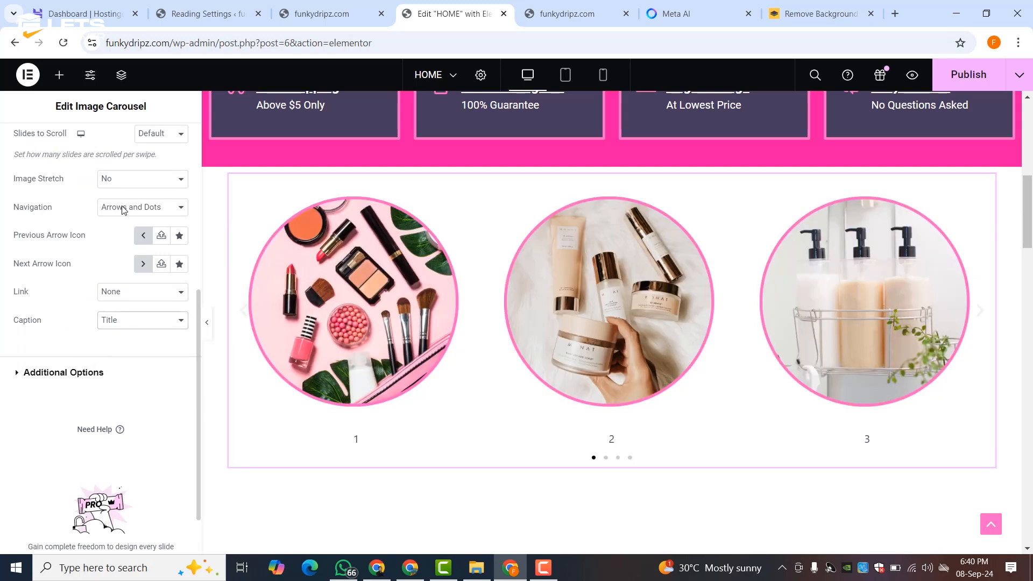
# - Open the carousel's gallery for editing and start on the first photo's caption
pyautogui.scroll(6, 63, 209)
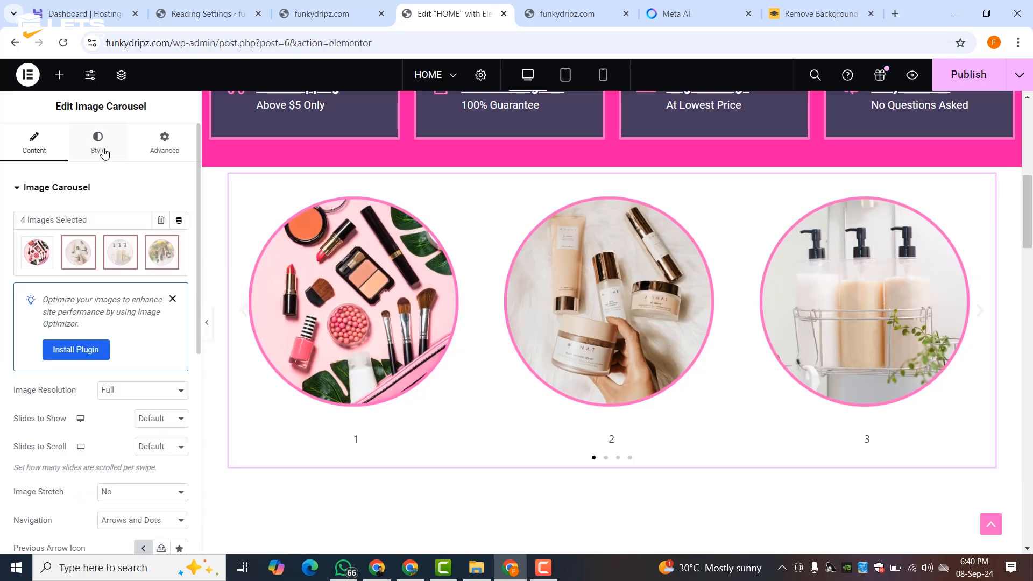
pyautogui.click(97, 141)
pyautogui.click(34, 141)
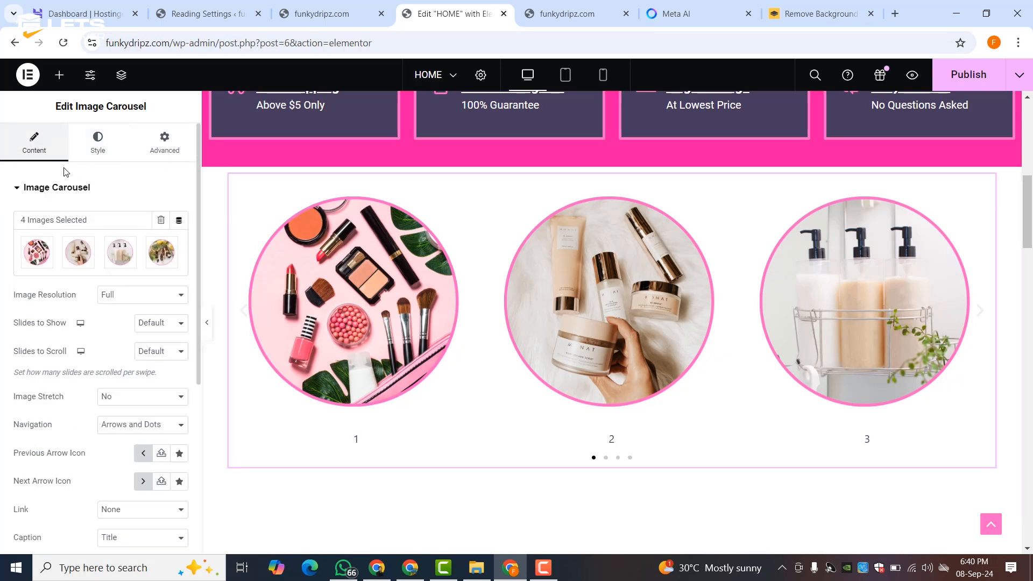
pyautogui.click(39, 252)
pyautogui.click(195, 267)
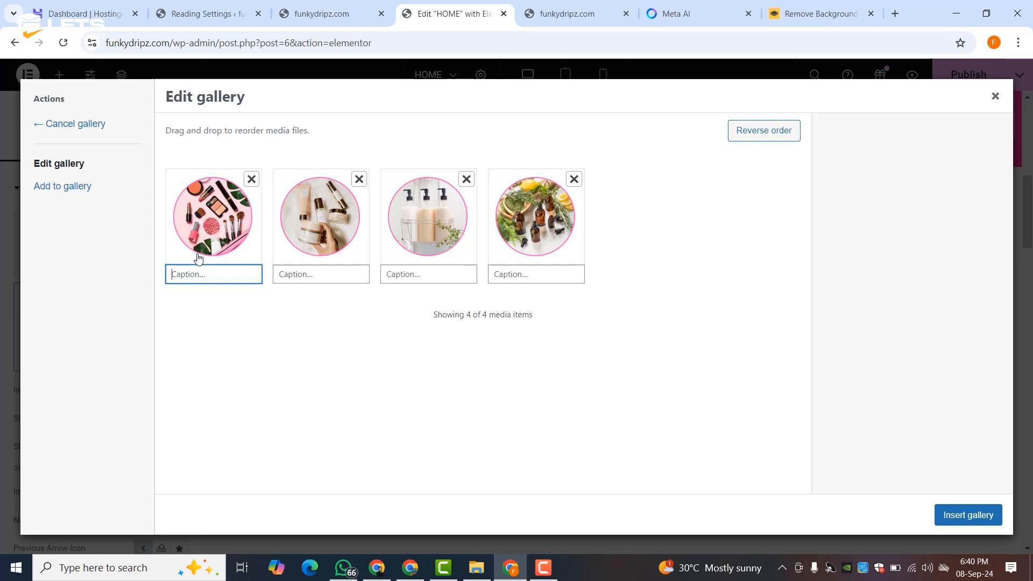
# - Caption the gallery photos Cosmetics, Skin Care, Body Care and Hair Oils and reinsert the gallery
pyautogui.write('Cosmetics')
pyautogui.click(297, 276)
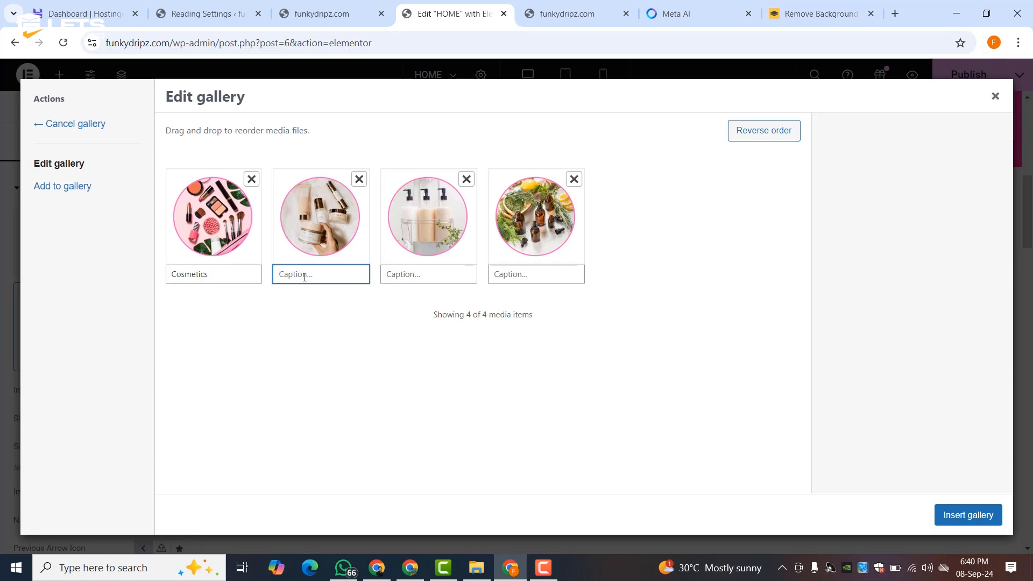
pyautogui.write('Skin Care')
pyautogui.click(409, 272)
pyautogui.write('Body Care')
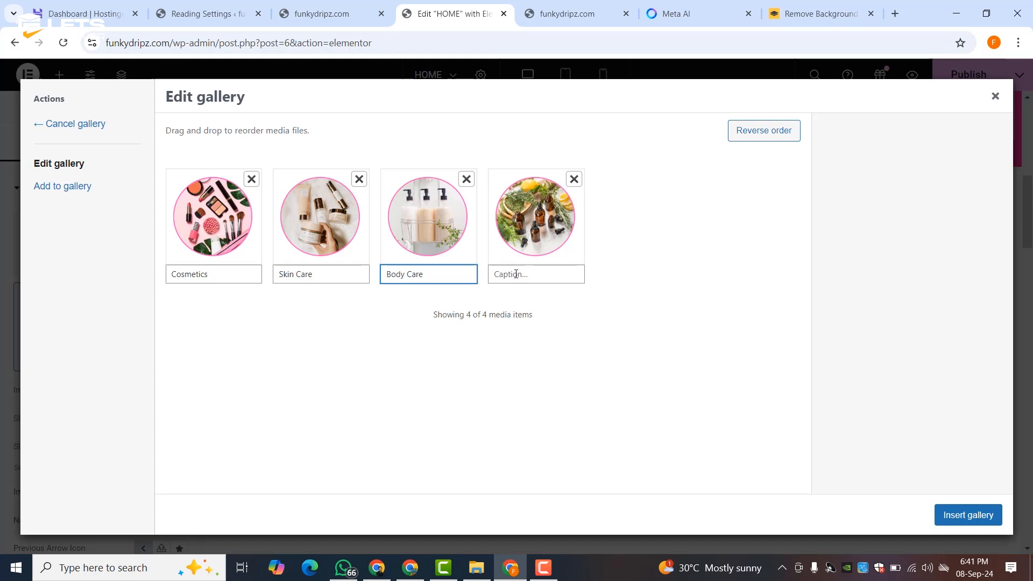
pyautogui.click(516, 274)
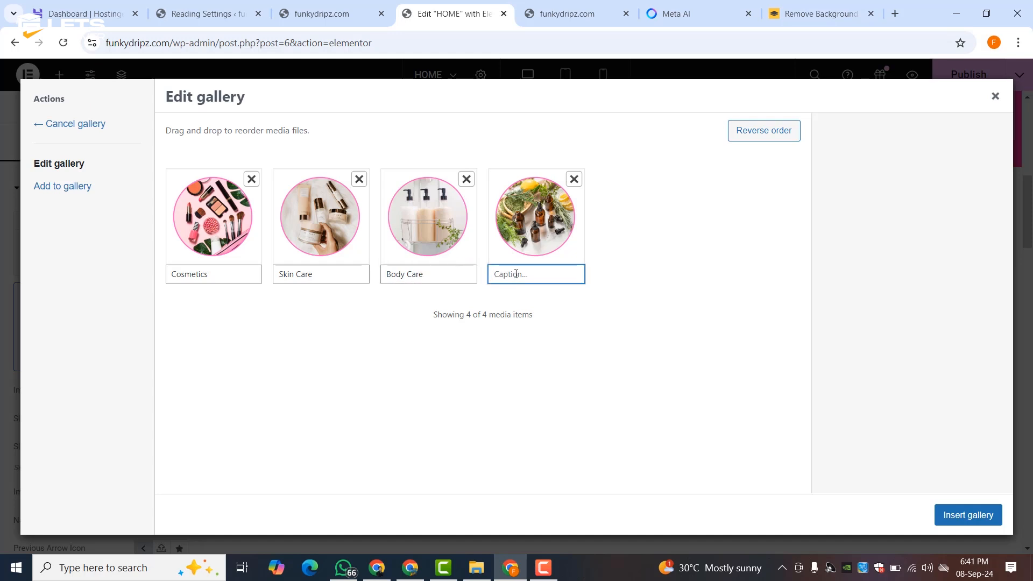
pyautogui.write('Hair Oils')
pyautogui.click(957, 515)
# - Dismiss the optimisation notice, show the new captions under the photos, and keep them unlinked
pyautogui.click(172, 298)
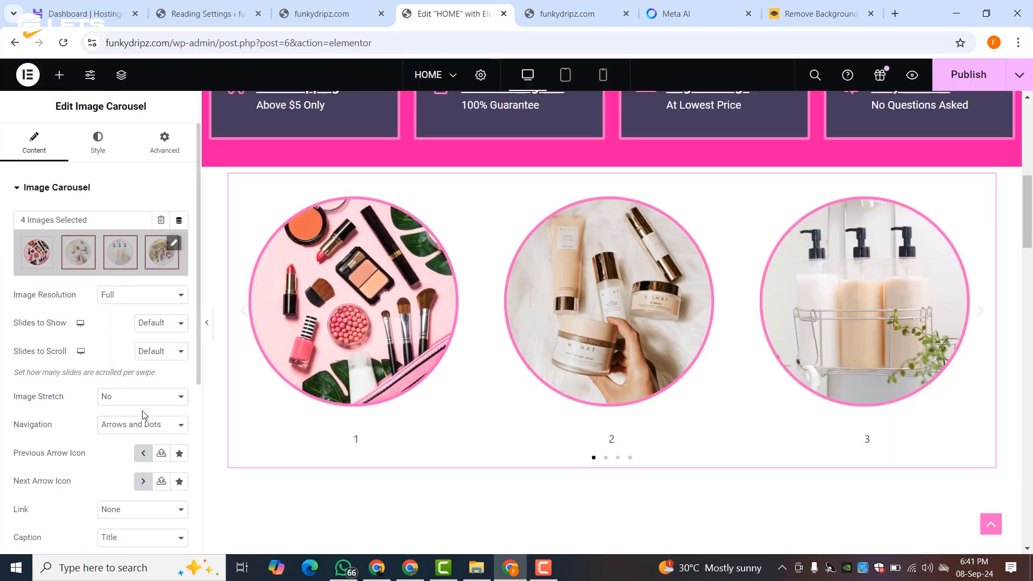
pyautogui.scroll(-5, 109, 383)
pyautogui.click(114, 257)
pyautogui.click(118, 305)
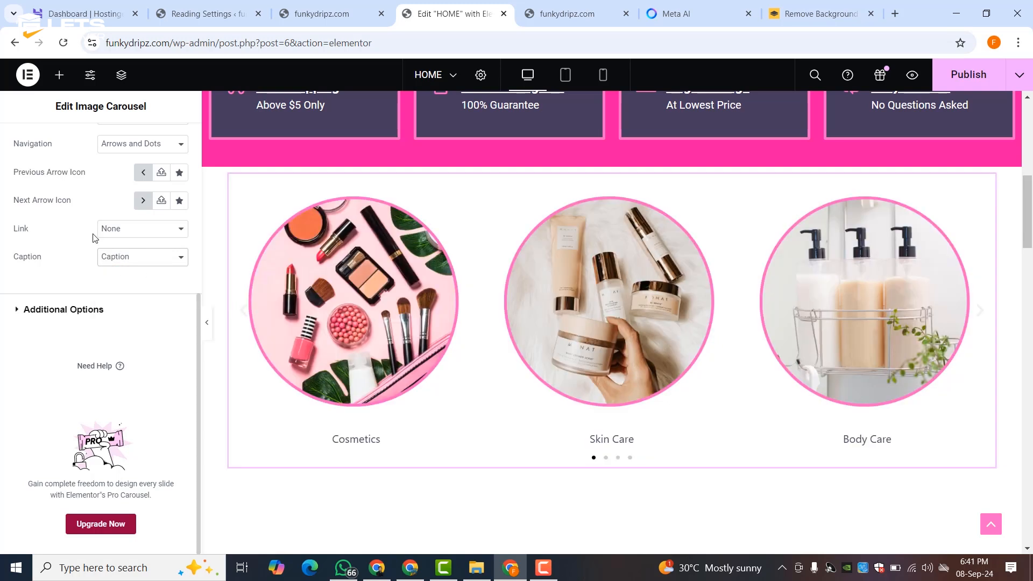
pyautogui.scroll(3, 95, 238)
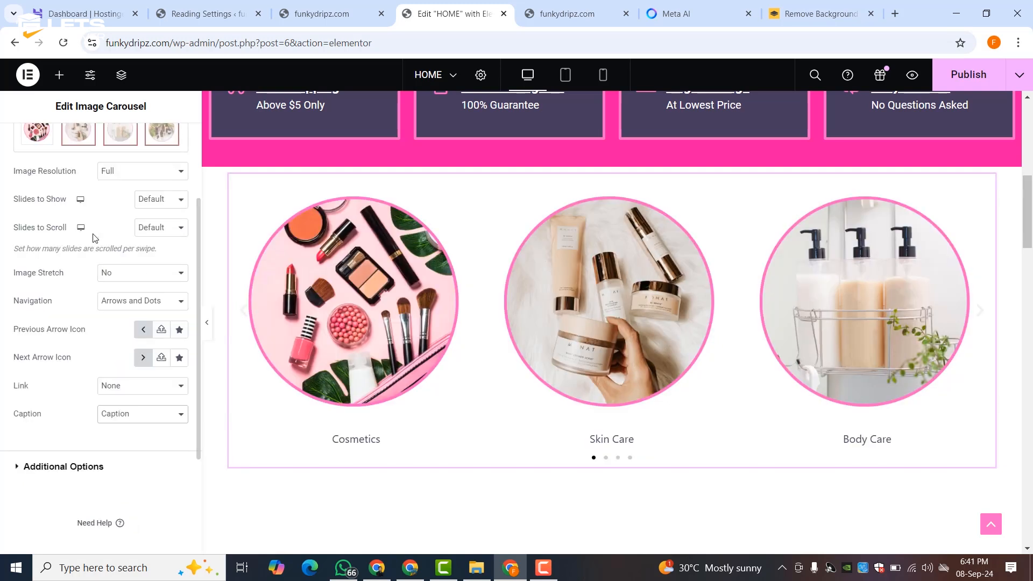
pyautogui.click(129, 391)
pyautogui.click(128, 388)
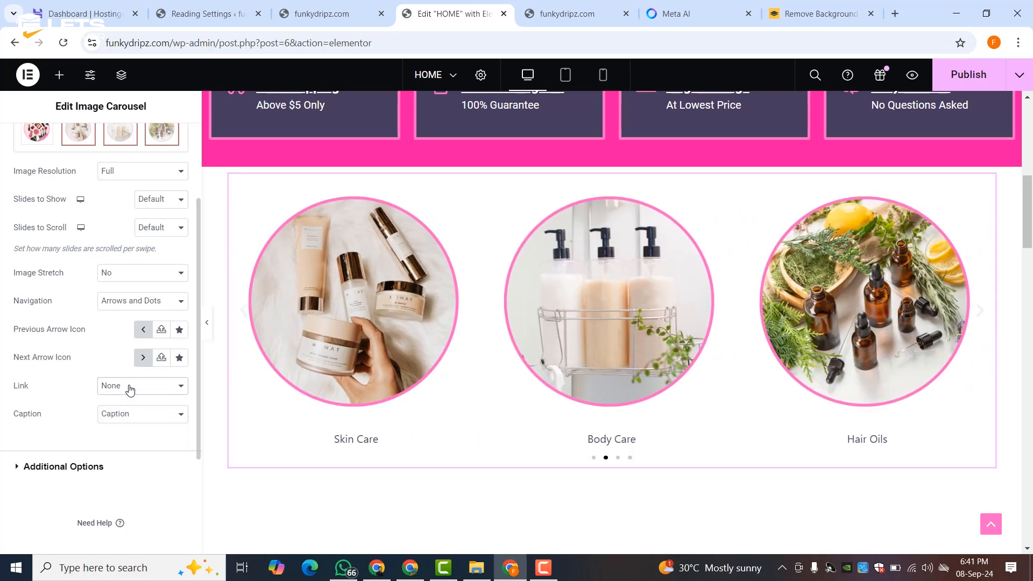
# - Try arrows-only and dots-only navigation, then settle on arrows and dots
pyautogui.click(116, 306)
pyautogui.click(119, 335)
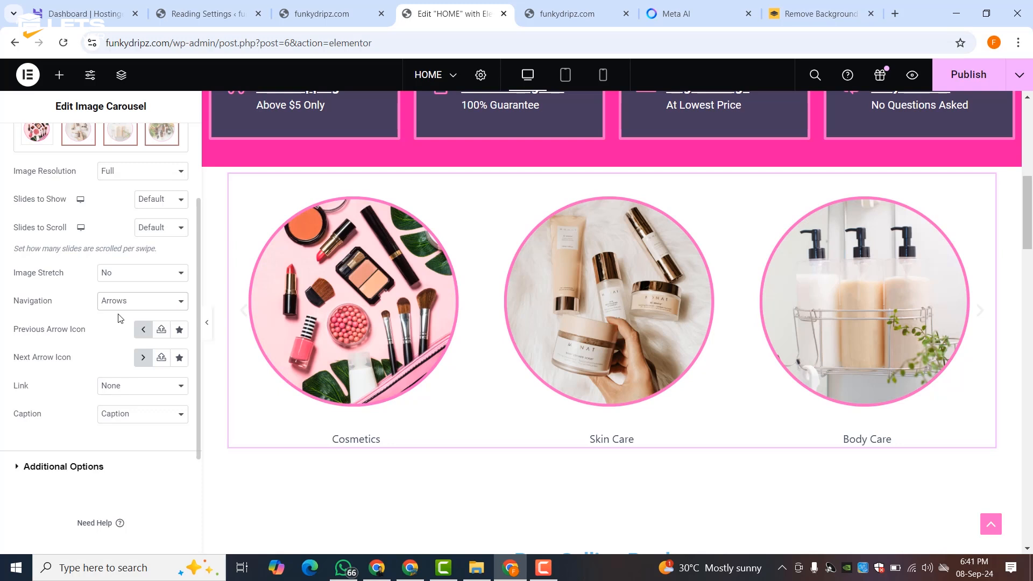
pyautogui.click(119, 309)
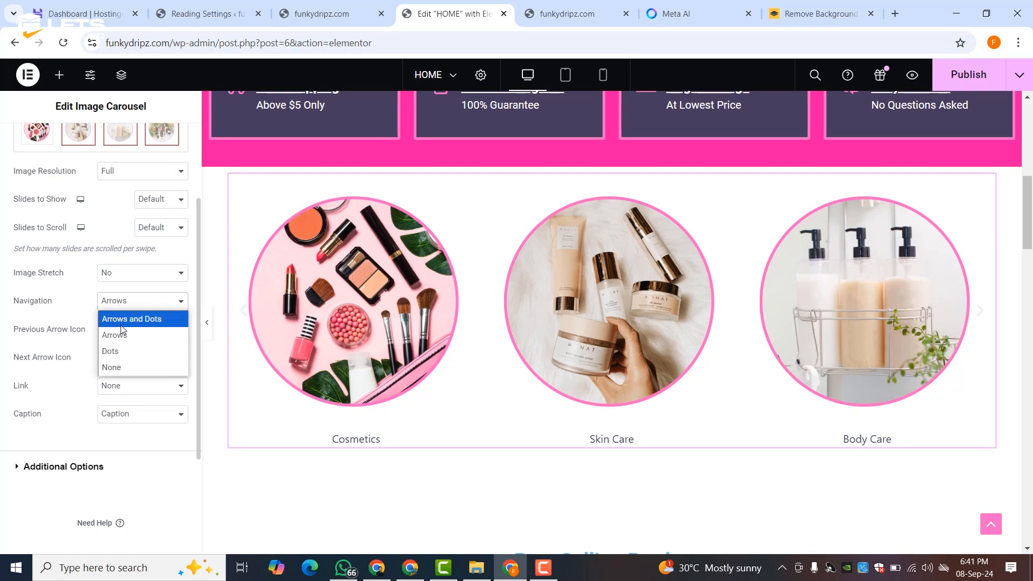
pyautogui.click(119, 351)
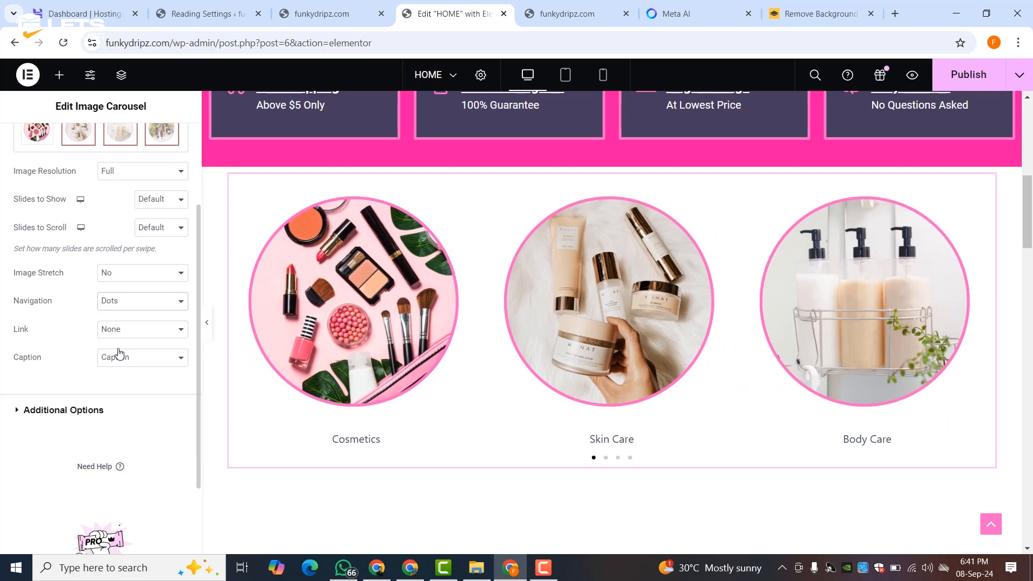
pyautogui.click(131, 301)
pyautogui.click(130, 319)
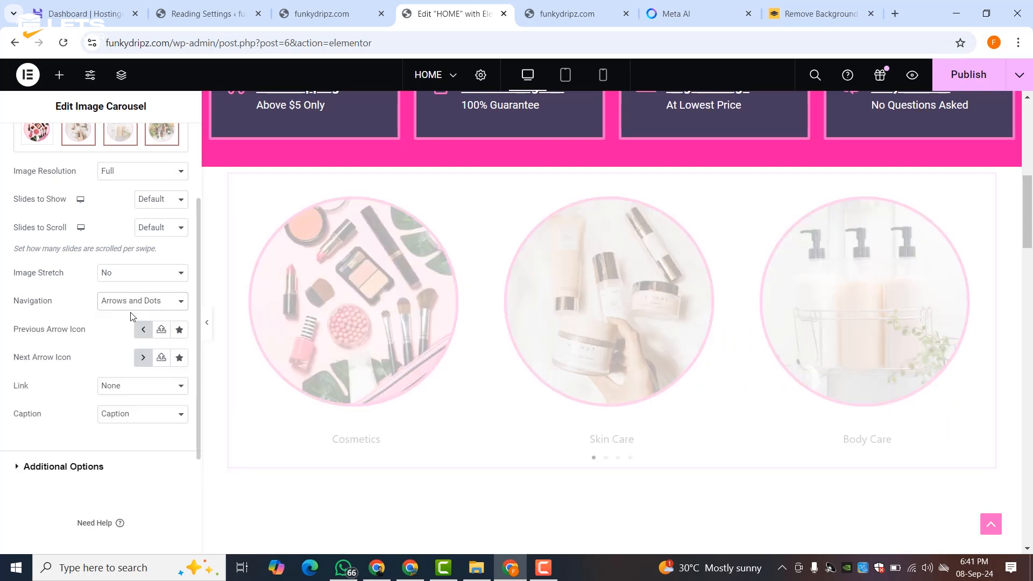
# - Try stretching the carousel images, then turn Image Stretch back off
pyautogui.click(128, 272)
pyautogui.click(129, 273)
pyautogui.click(129, 273)
pyautogui.click(127, 305)
pyautogui.click(138, 274)
pyautogui.click(134, 290)
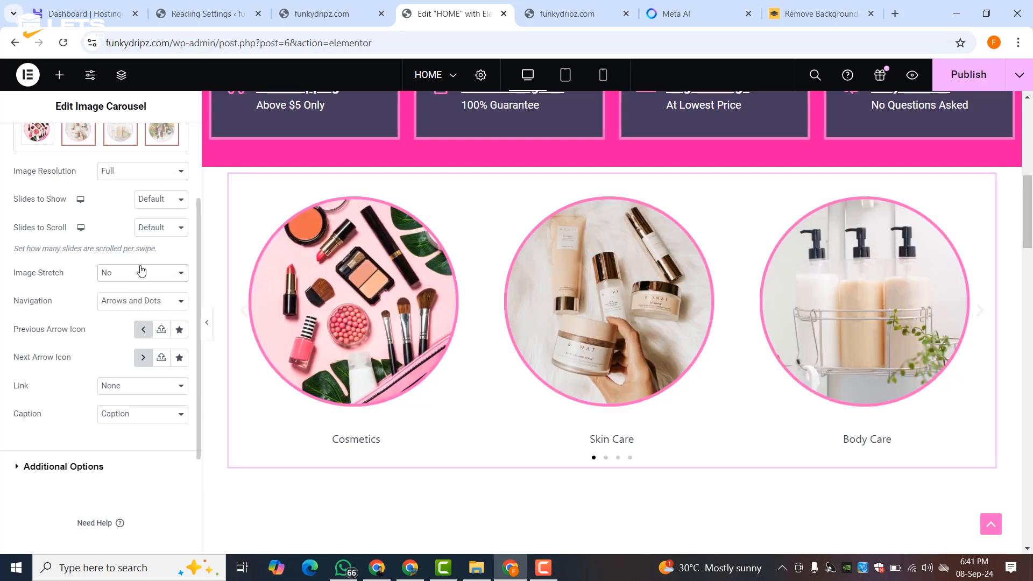
# - Keep the default slides to show and set slides to scroll to 1
pyautogui.scroll(3, 143, 269)
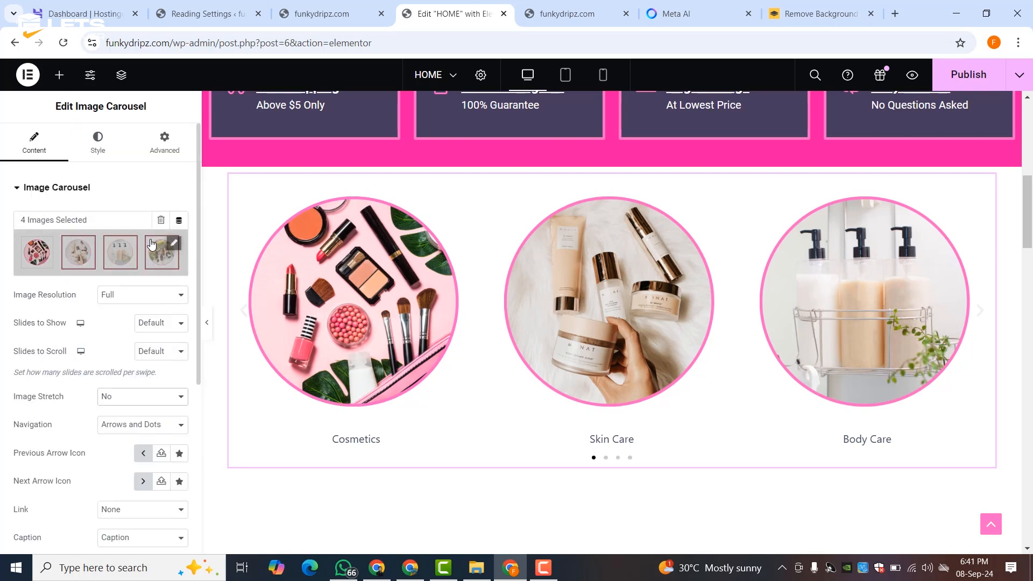
pyautogui.click(160, 323)
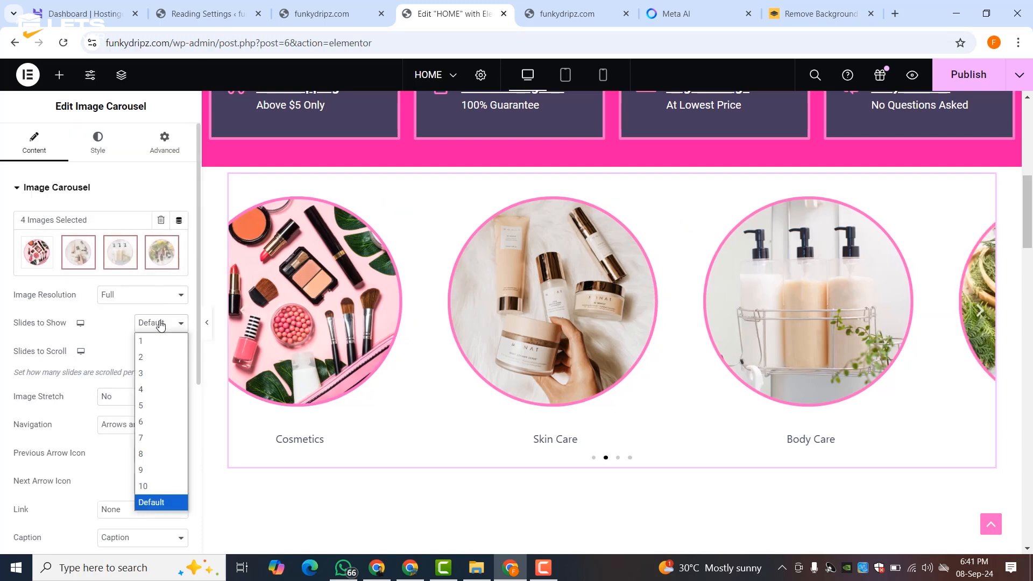
pyautogui.click(161, 324)
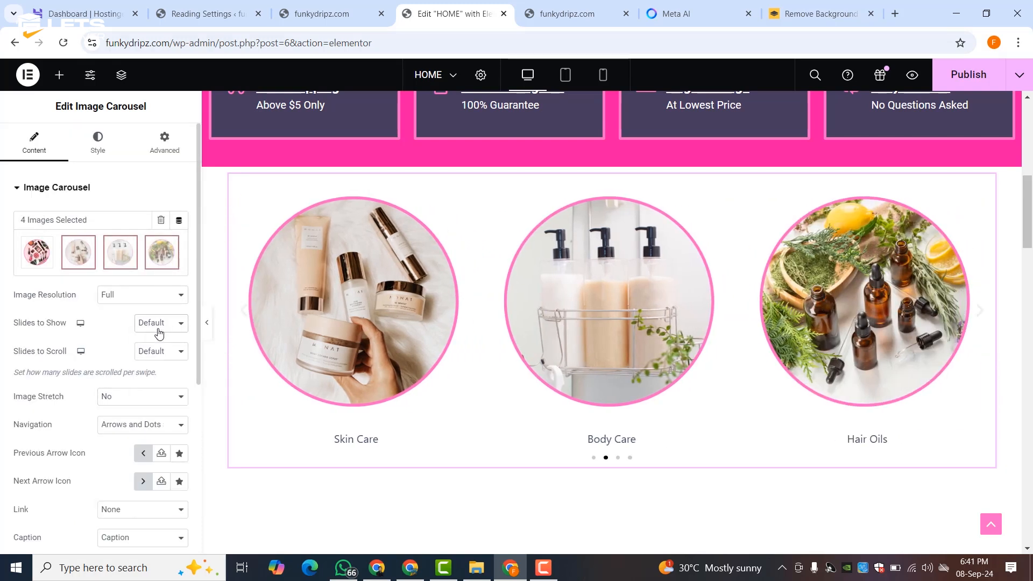
pyautogui.click(153, 353)
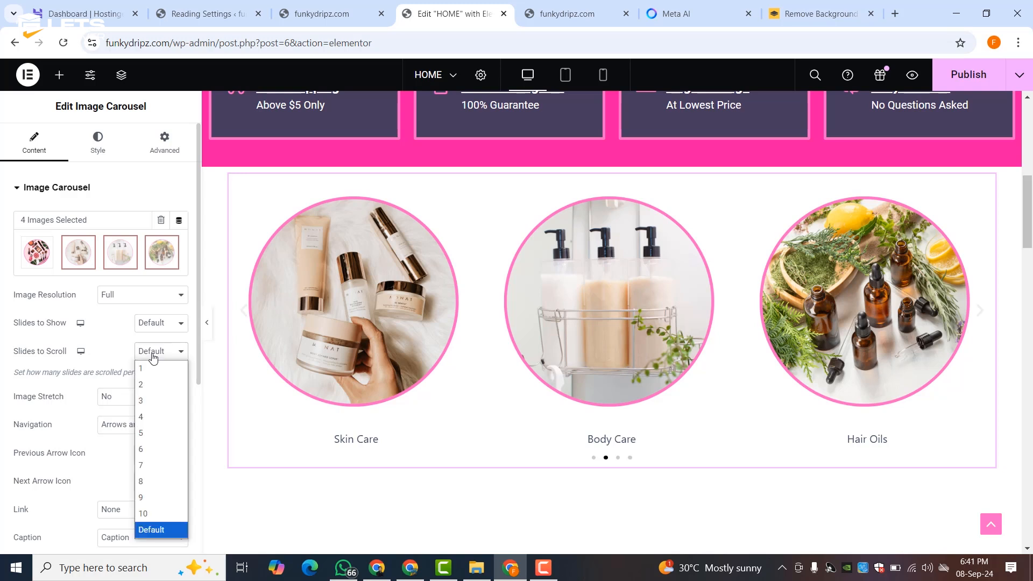
pyautogui.click(144, 368)
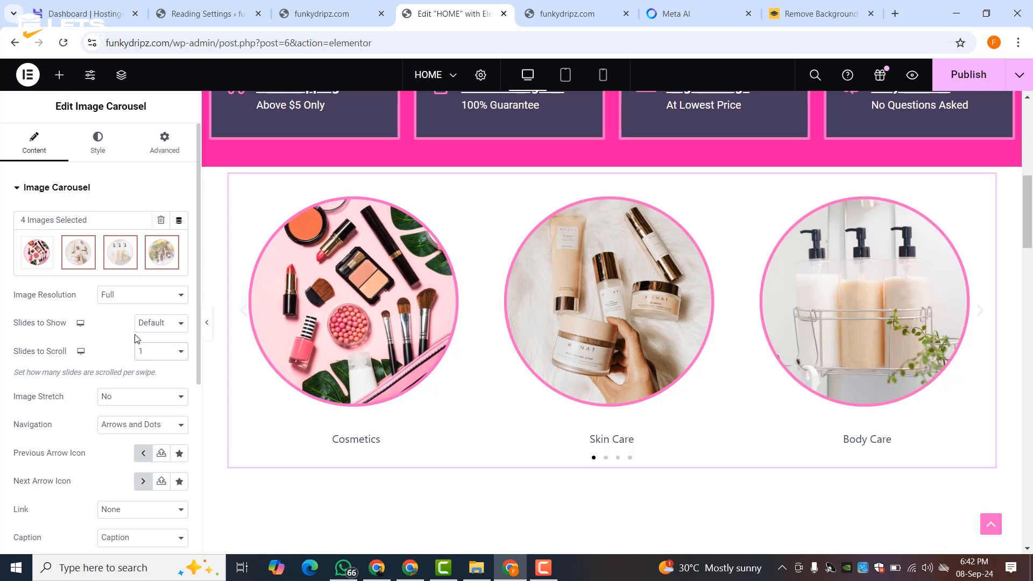
# - Add a Heading widget above the carousel reading 'OUR CATEGORIES'
pyautogui.click(58, 77)
pyautogui.moveTo(53, 417); pyautogui.dragTo(597, 193)
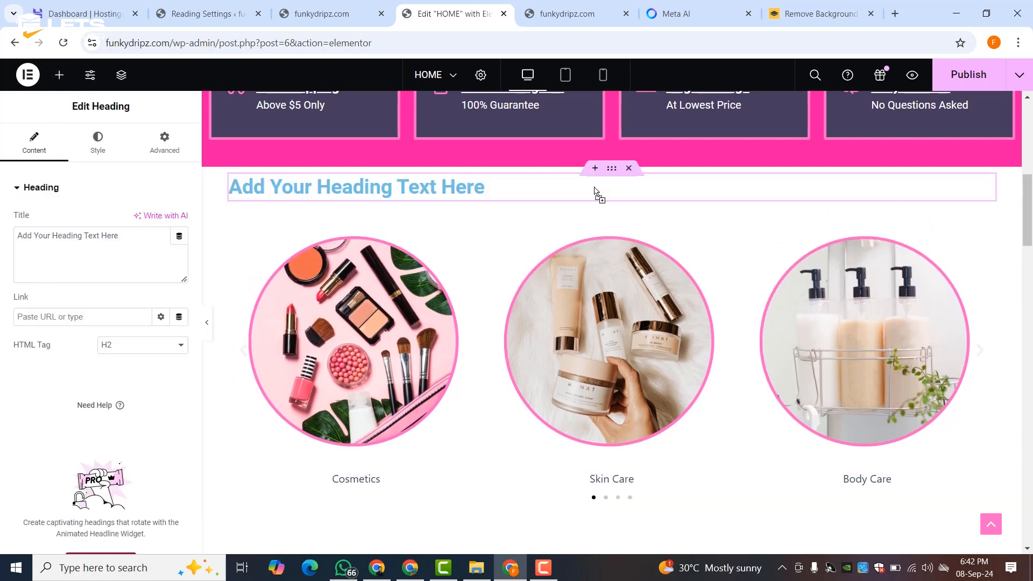
pyautogui.tripleClick(76, 235)
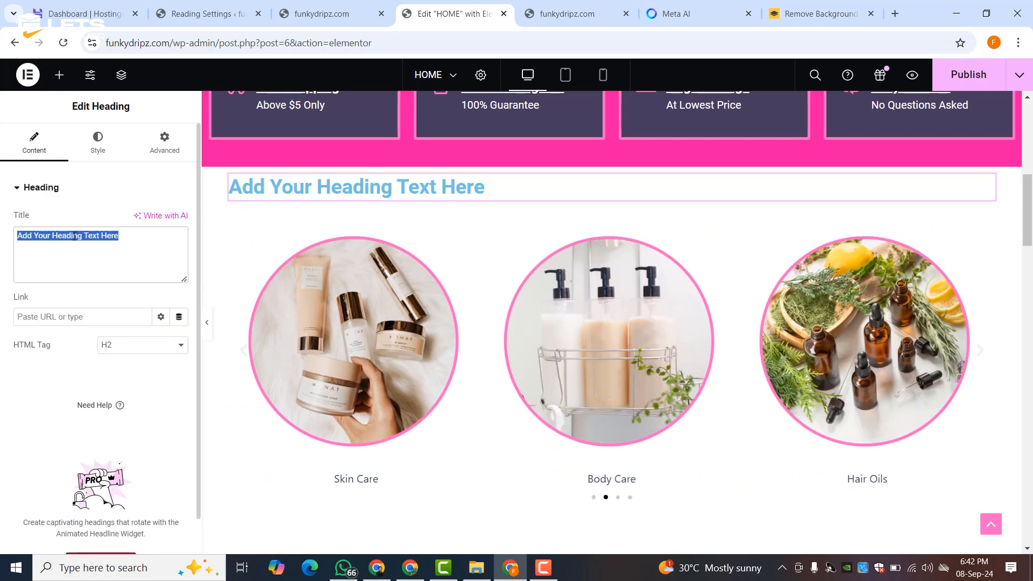
pyautogui.write('OUR CAT')
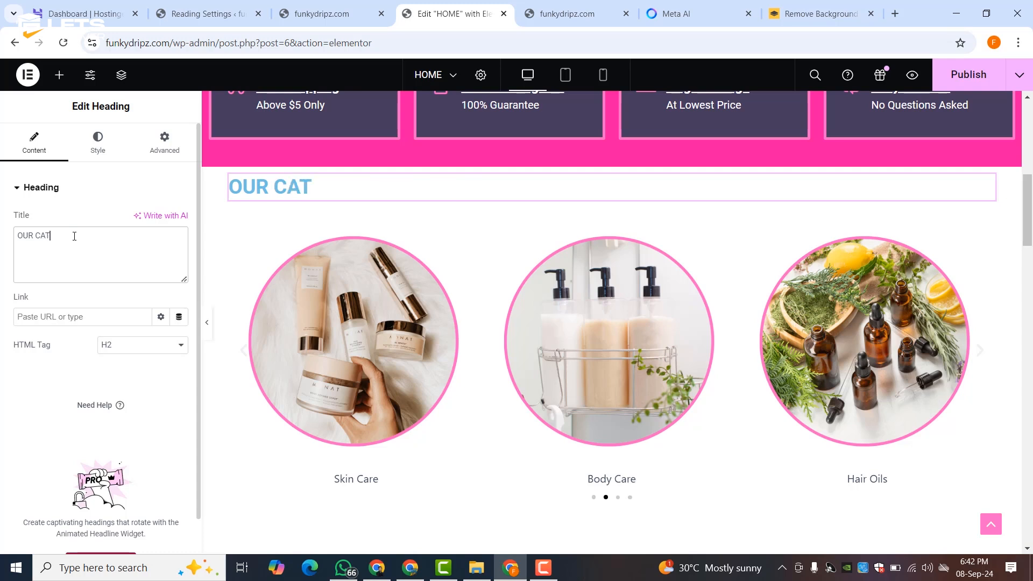
pyautogui.write('EGORIES')
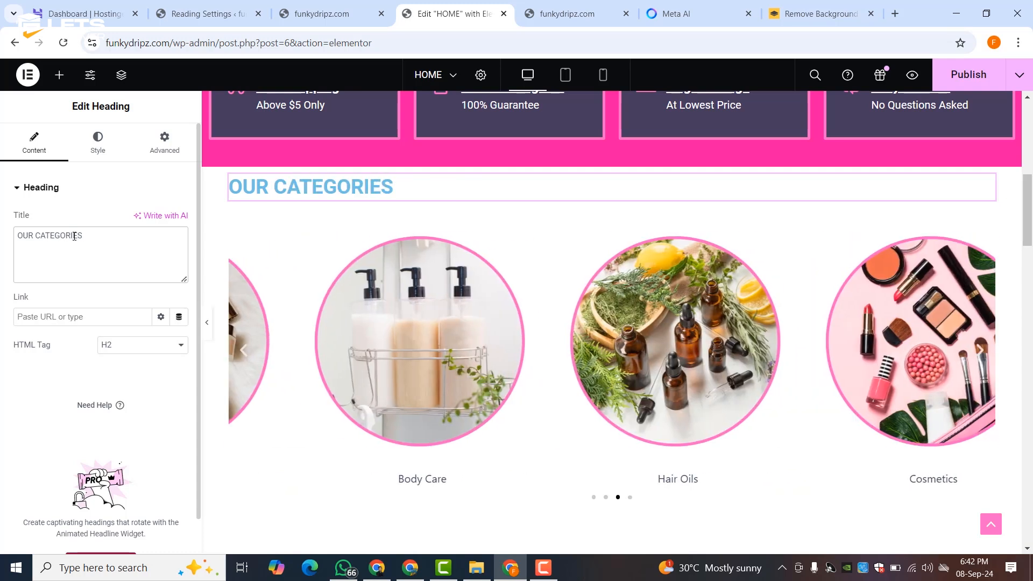
# - Colour the heading pink with Theme Color 2 and center-align it
pyautogui.click(97, 143)
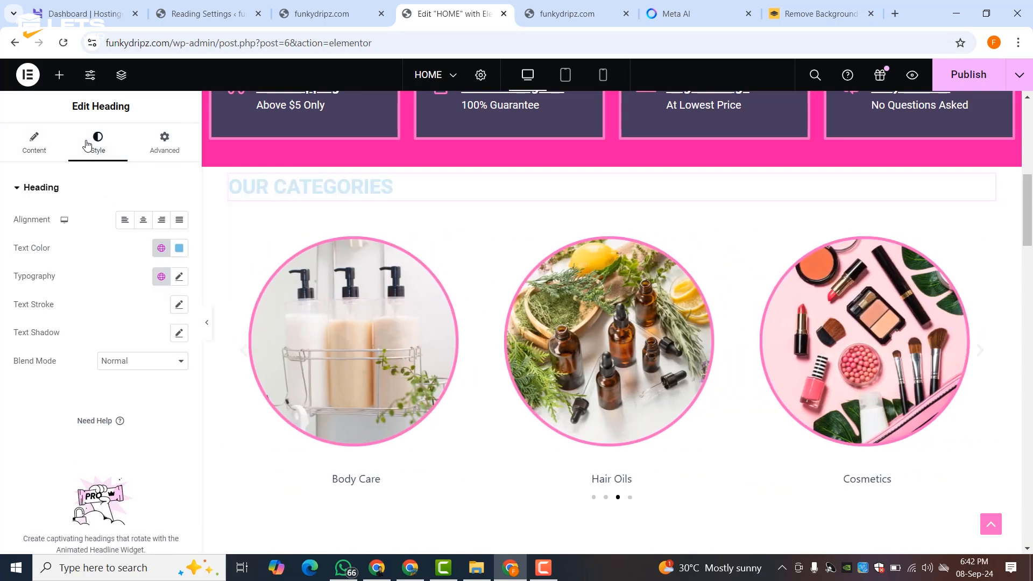
pyautogui.click(166, 253)
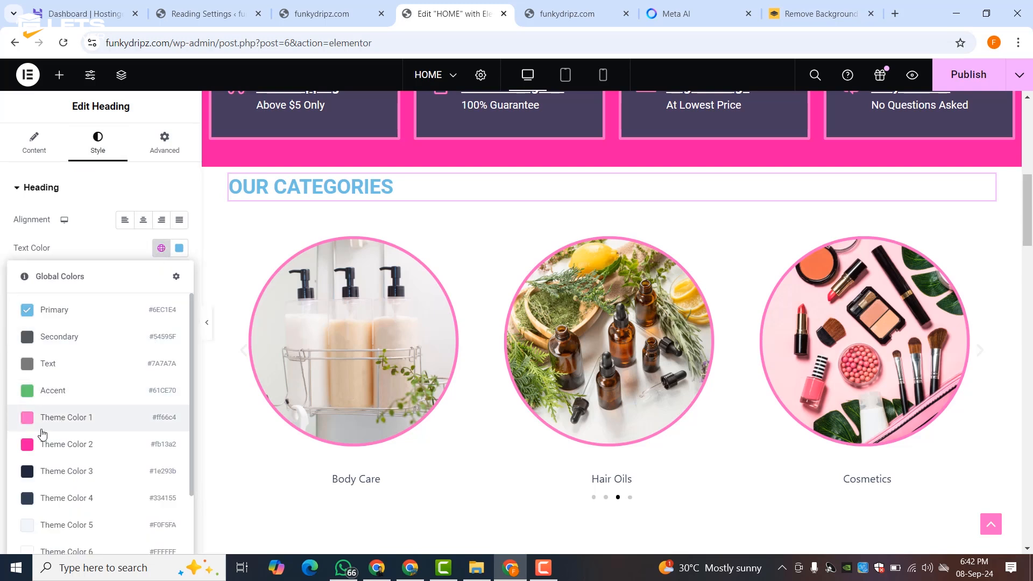
pyautogui.click(38, 447)
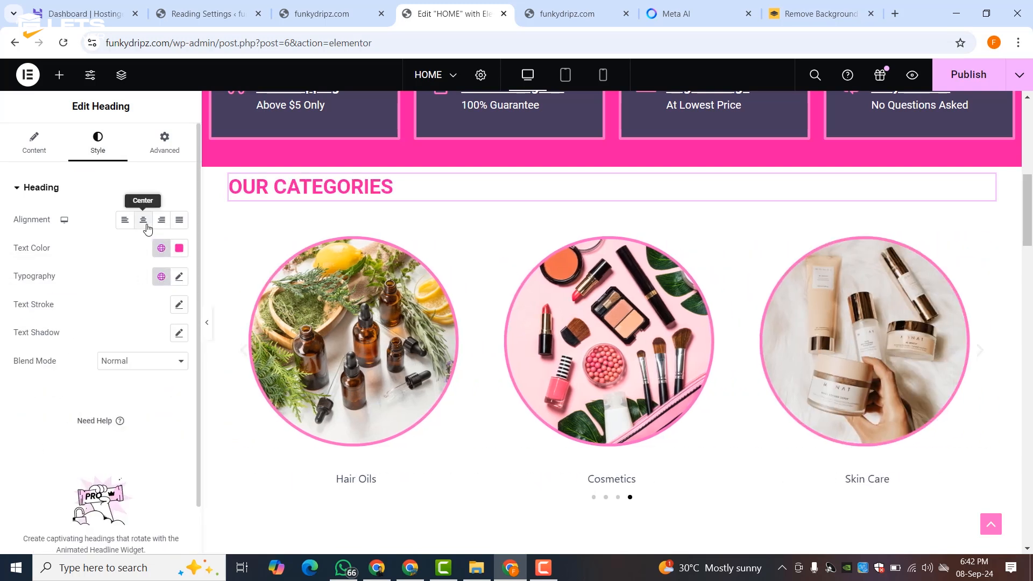
pyautogui.click(144, 219)
pyautogui.scroll(-8, 541, 279)
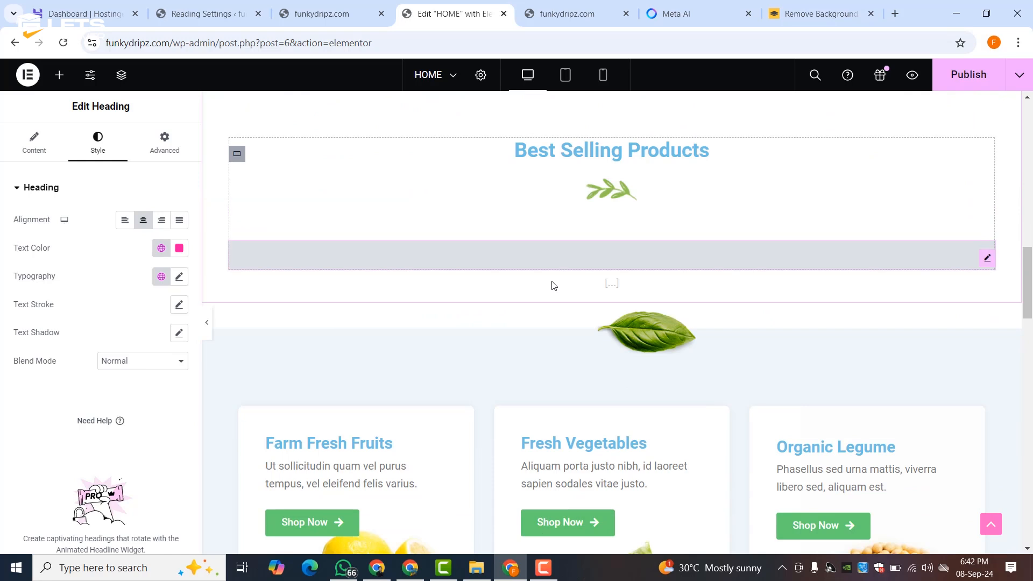
# - Select the leaf image under Best Selling Products and browse the media library without changing it
pyautogui.click(630, 202)
pyautogui.rightClick(631, 204)
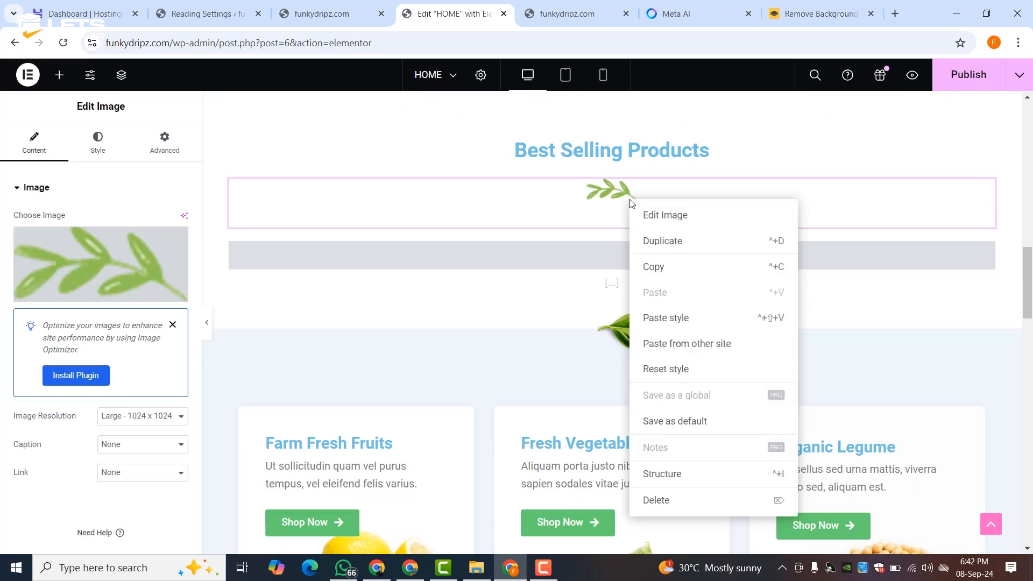
pyautogui.click(81, 269)
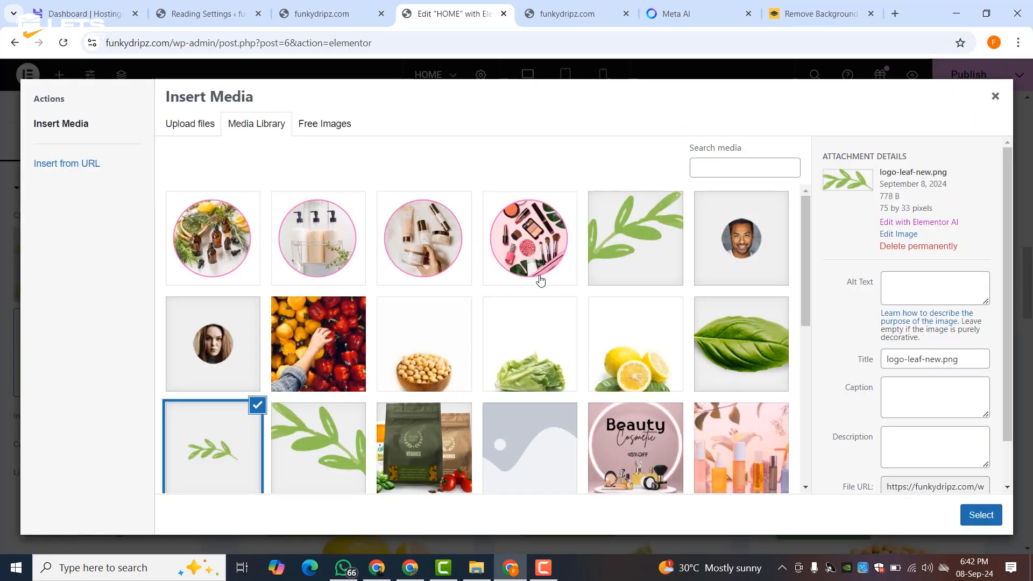
pyautogui.scroll(-6, 541, 279)
pyautogui.scroll(-1, 541, 280)
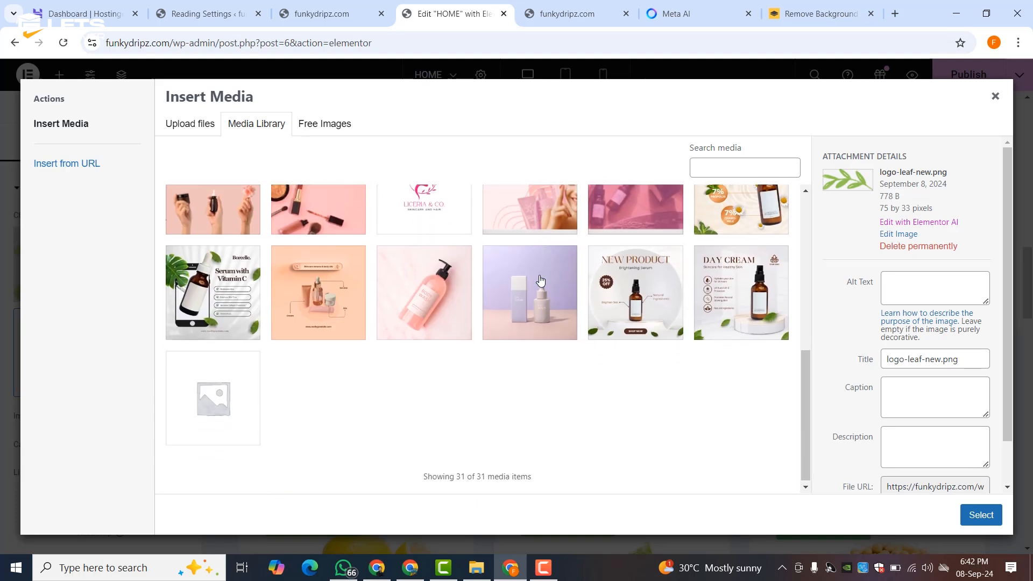
pyautogui.scroll(6, 538, 277)
pyautogui.scroll(1, 786, 255)
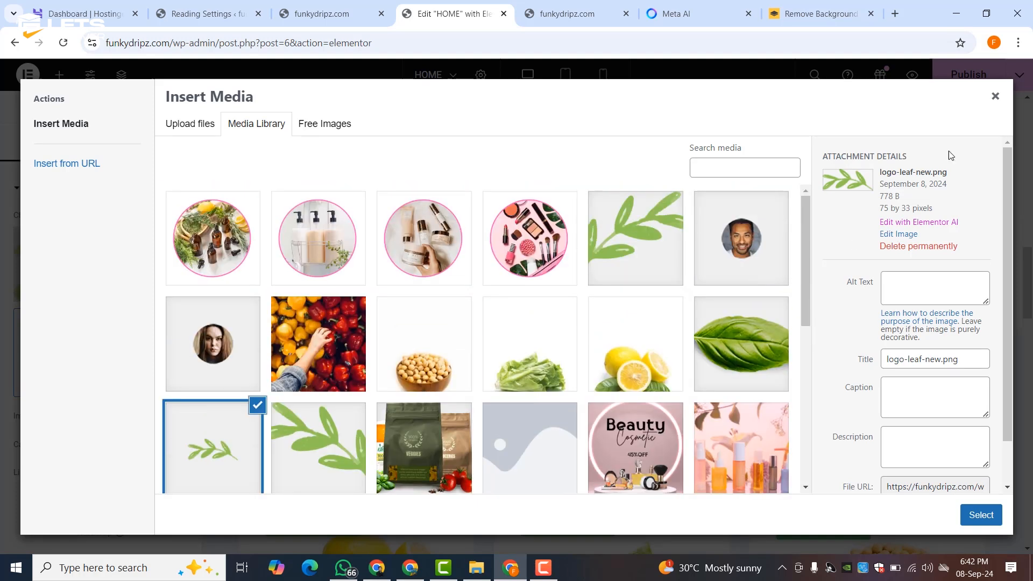
pyautogui.click(995, 96)
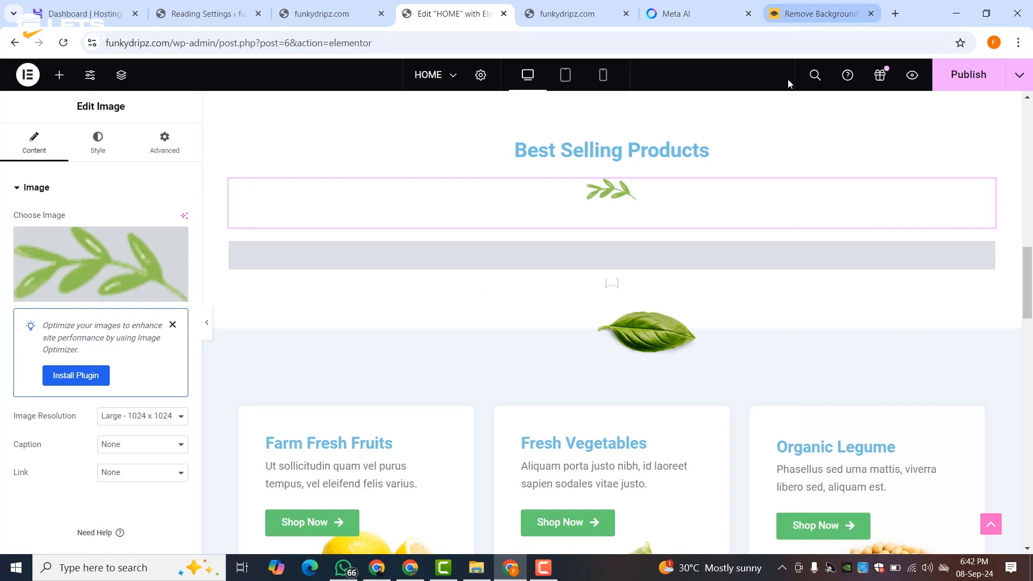
# - Delete the leaf and basil leaf images from the Best Selling Products block
pyautogui.rightClick(628, 189)
pyautogui.click(665, 491)
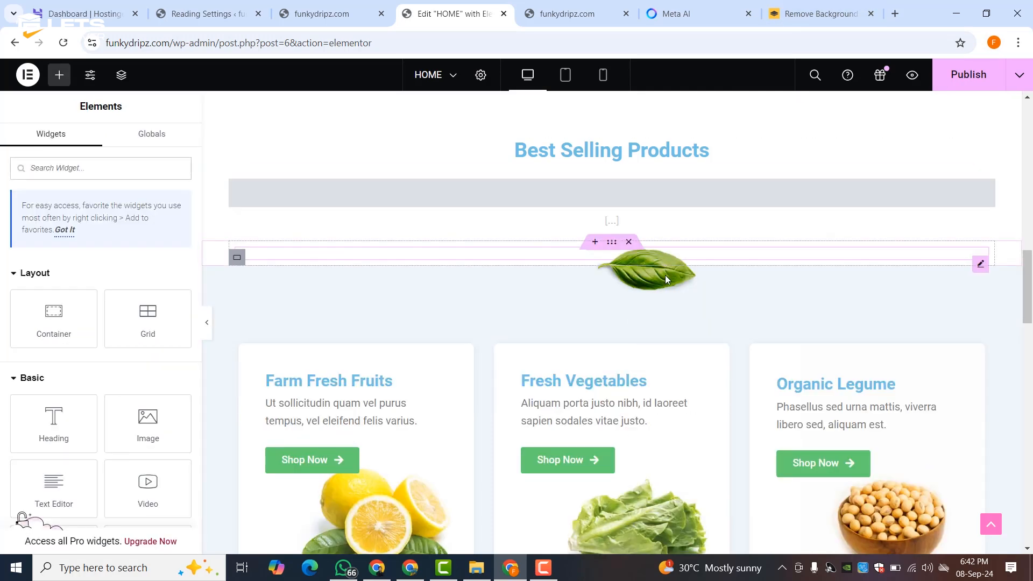
pyautogui.rightClick(665, 275)
pyautogui.click(705, 537)
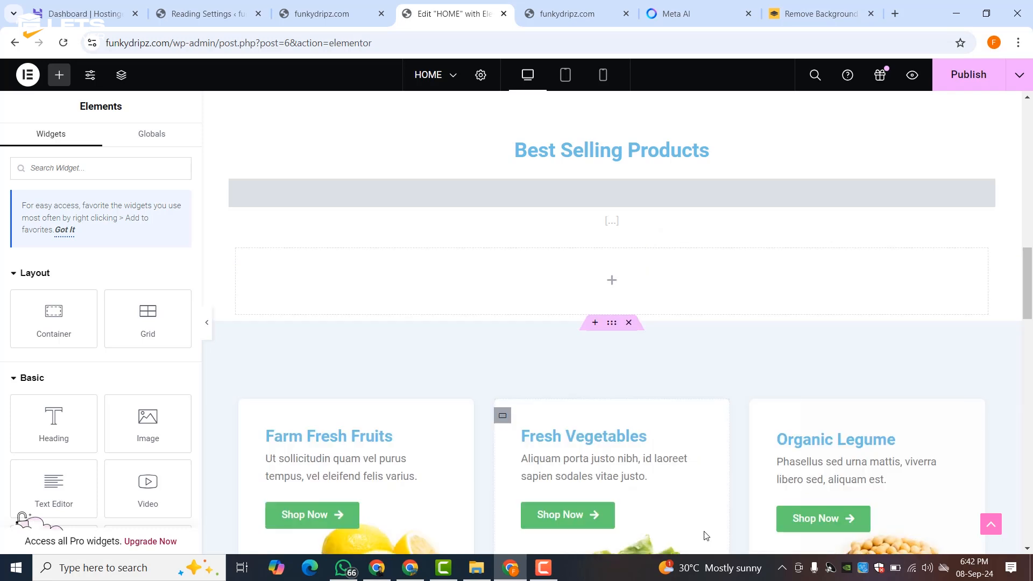
# - Delete the fruit and vegetable product cards section and review the page around it
pyautogui.scroll(-5, 651, 331)
pyautogui.scroll(5, 648, 371)
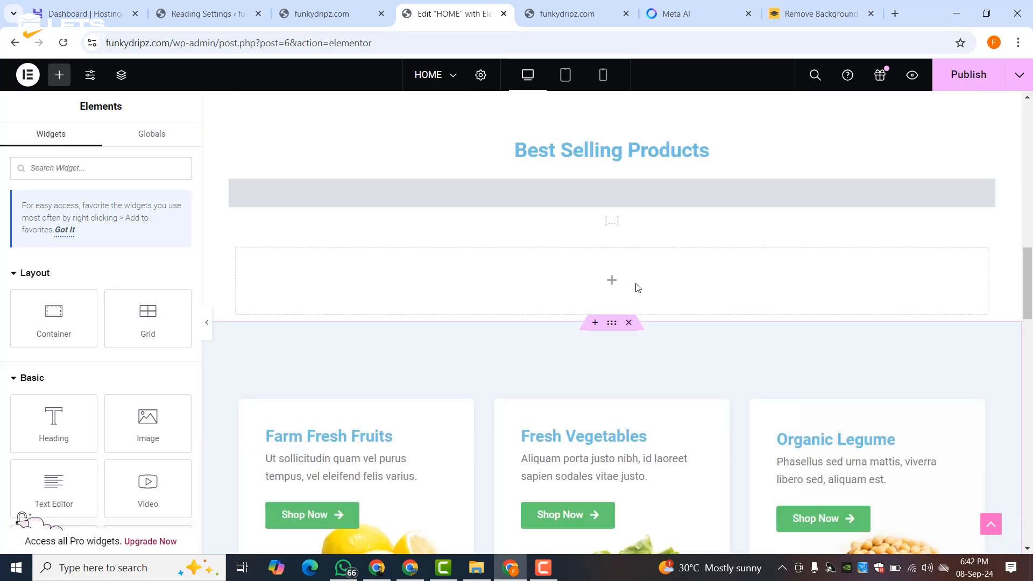
pyautogui.click(628, 322)
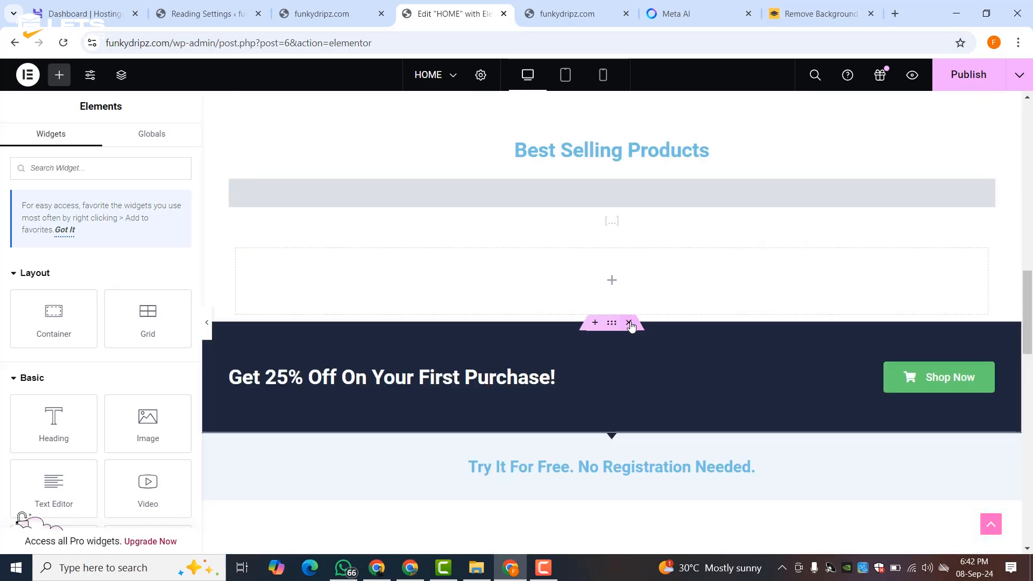
pyautogui.scroll(-5, 634, 336)
pyautogui.scroll(-3, 632, 333)
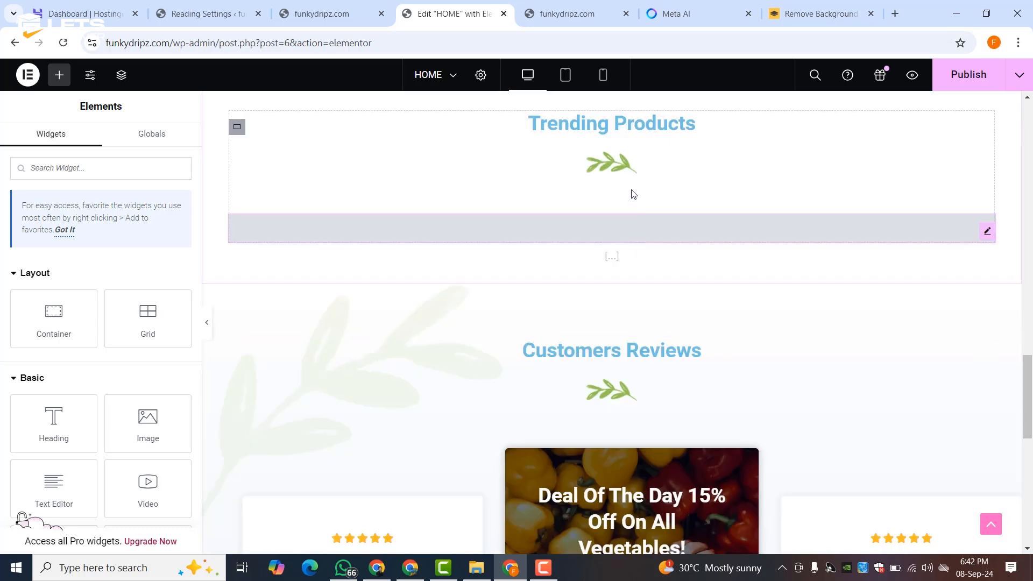
pyautogui.scroll(1, 630, 183)
pyautogui.scroll(2, 641, 296)
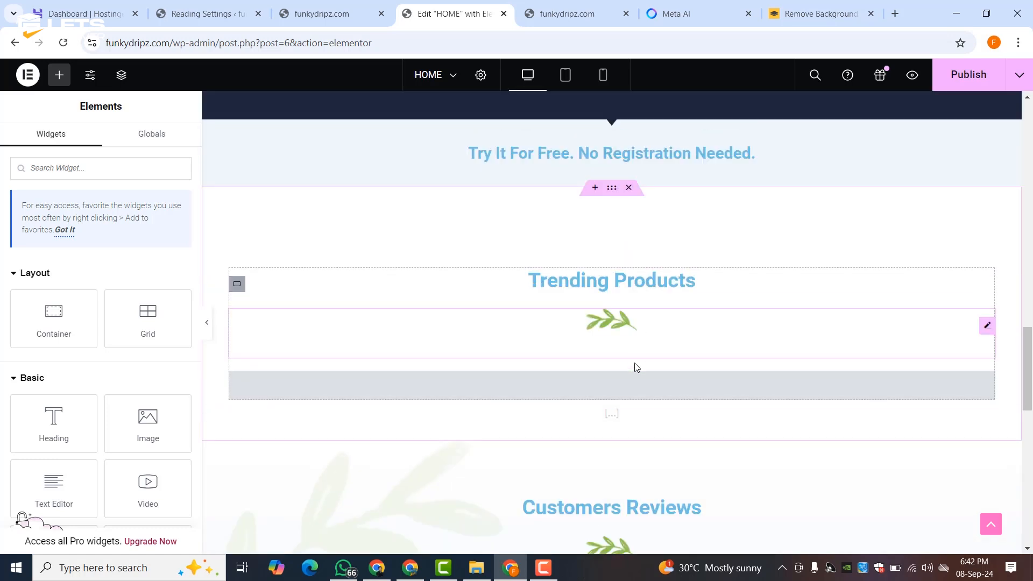
pyautogui.scroll(-5, 635, 386)
pyautogui.scroll(-8, 634, 386)
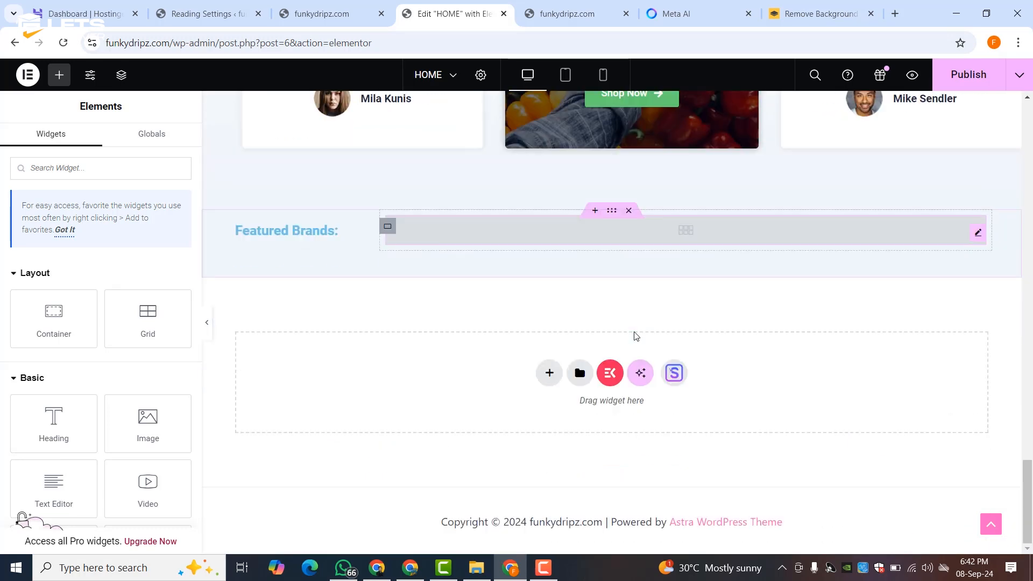
pyautogui.scroll(1, 625, 212)
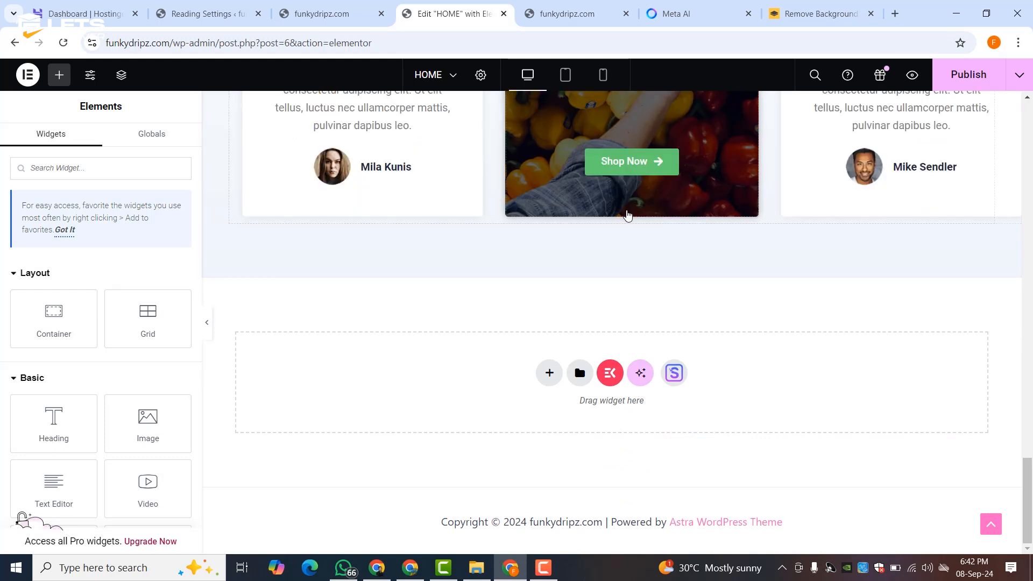
pyautogui.scroll(5, 623, 251)
pyautogui.scroll(12, 622, 259)
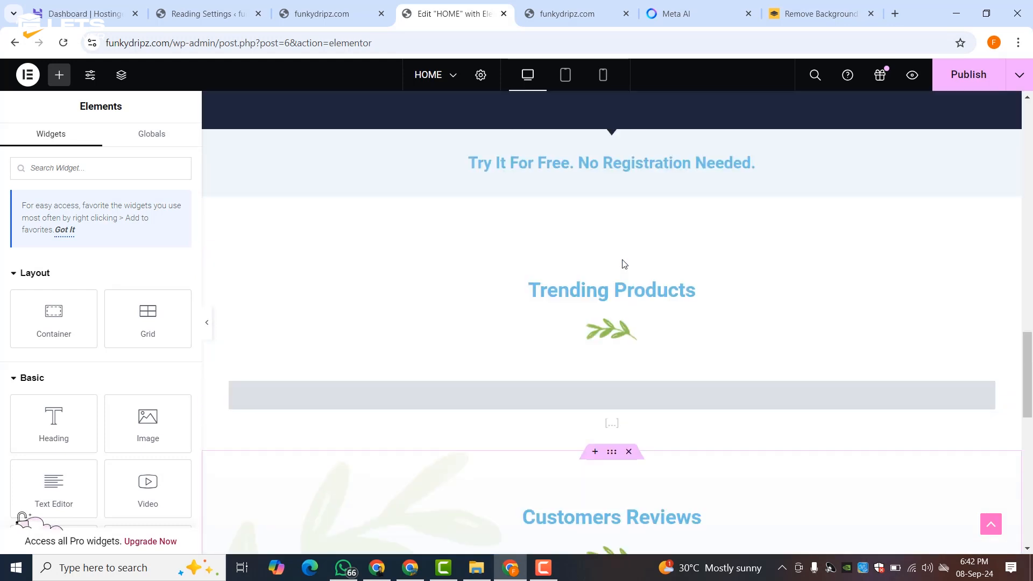
pyautogui.scroll(-10, 622, 260)
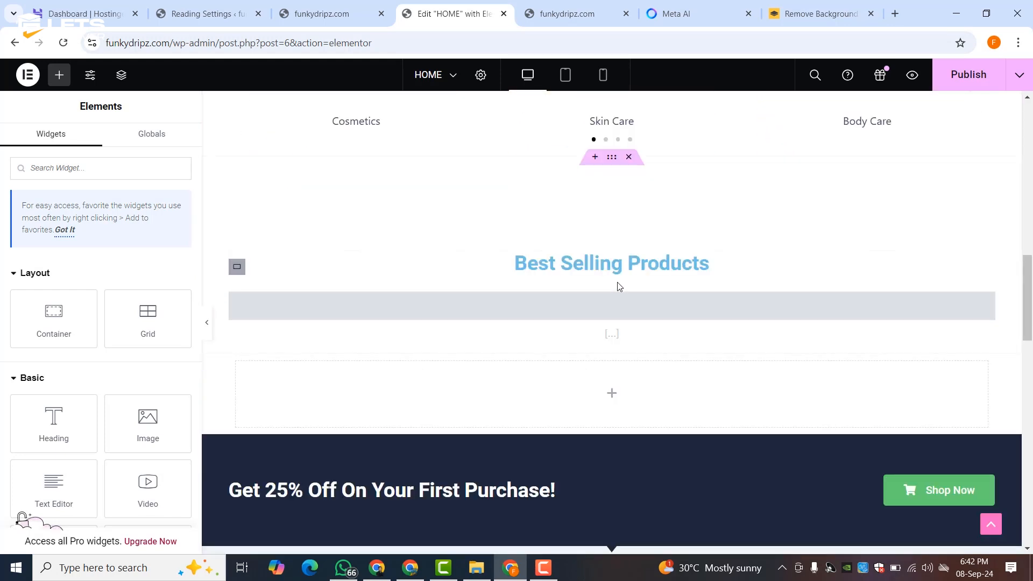
# - Make the Best Selling Products heading pink using a global colour
pyautogui.click(586, 261)
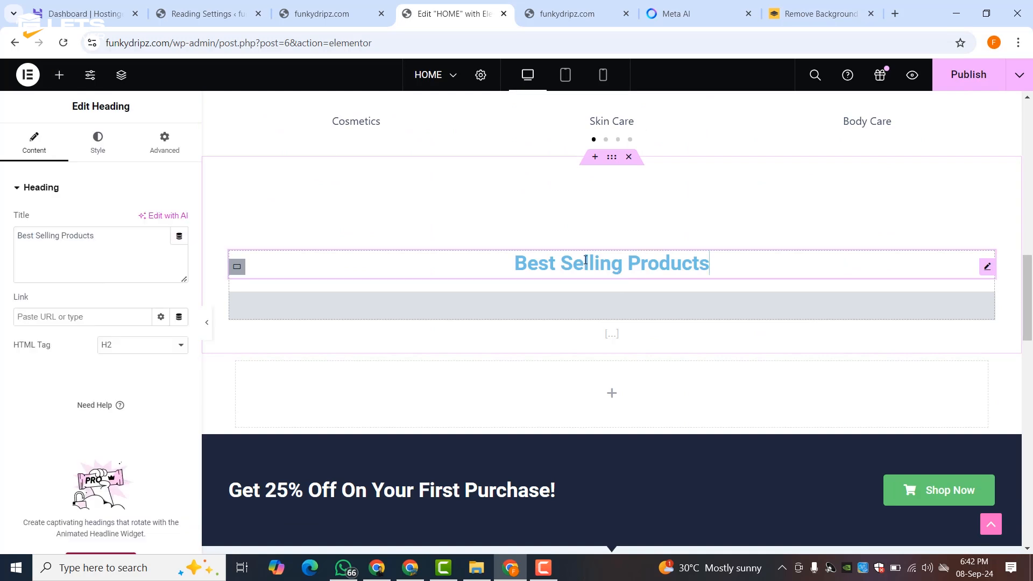
pyautogui.click(109, 152)
pyautogui.click(156, 252)
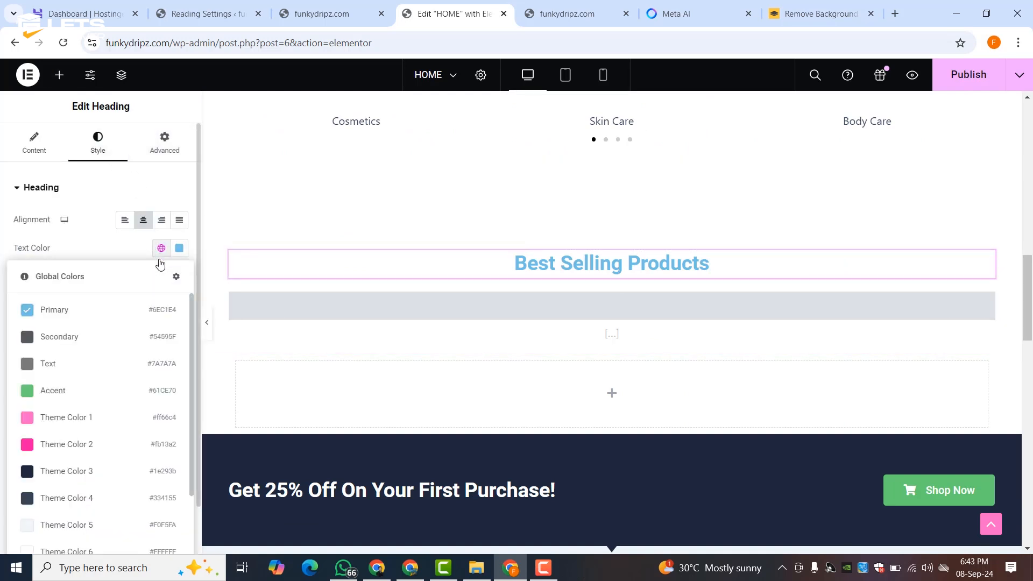
pyautogui.click(79, 452)
# - Delete the empty section below Best Selling Products and the Try It For Free section
pyautogui.scroll(-3, 529, 289)
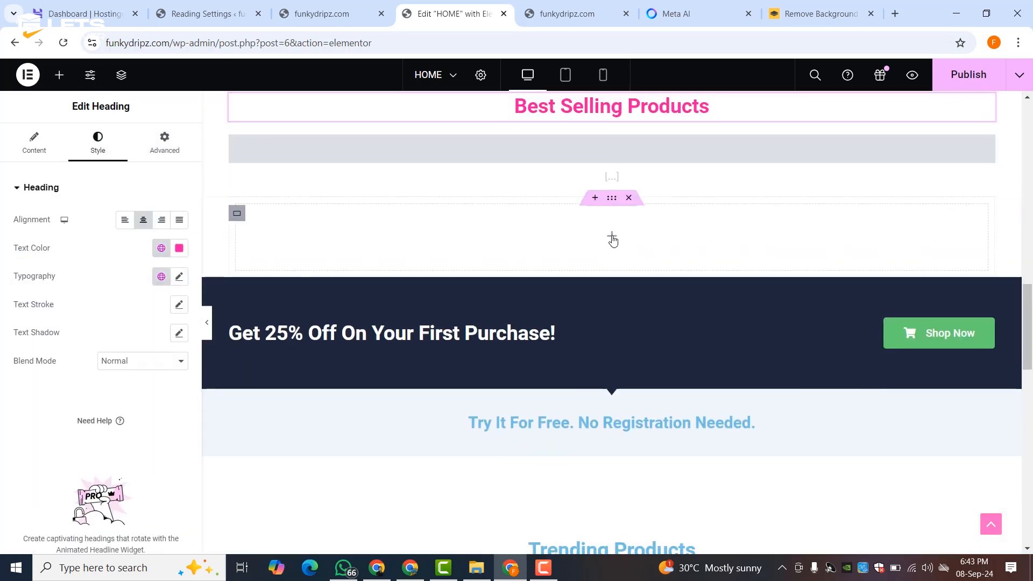
pyautogui.click(629, 198)
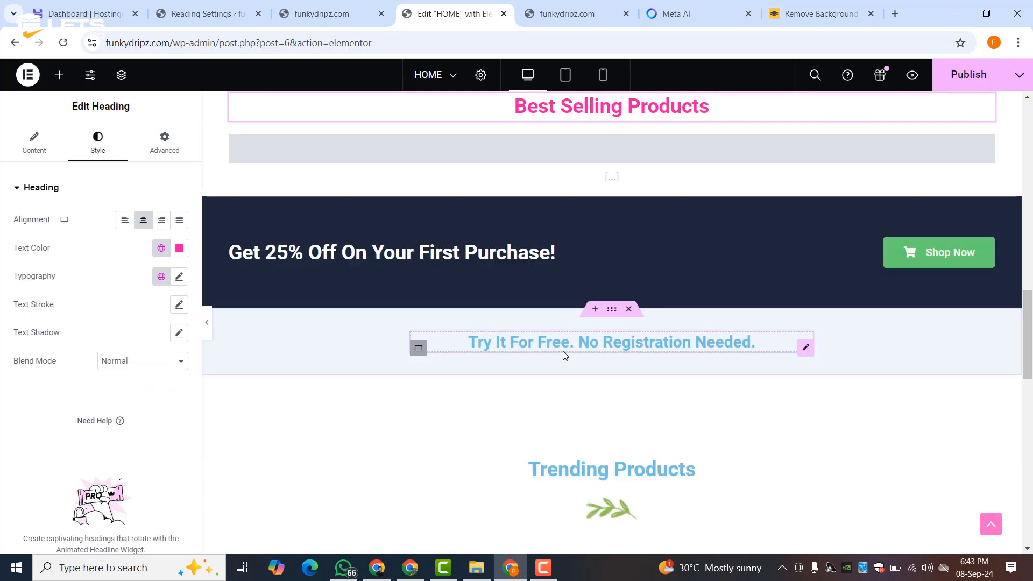
pyautogui.click(629, 309)
pyautogui.scroll(-5, 607, 380)
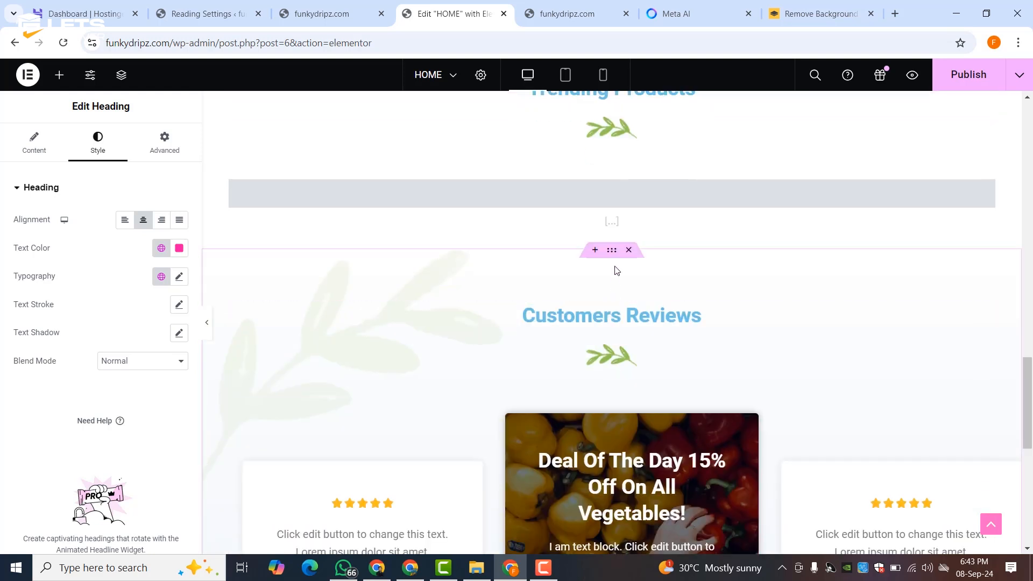
pyautogui.scroll(3, 629, 204)
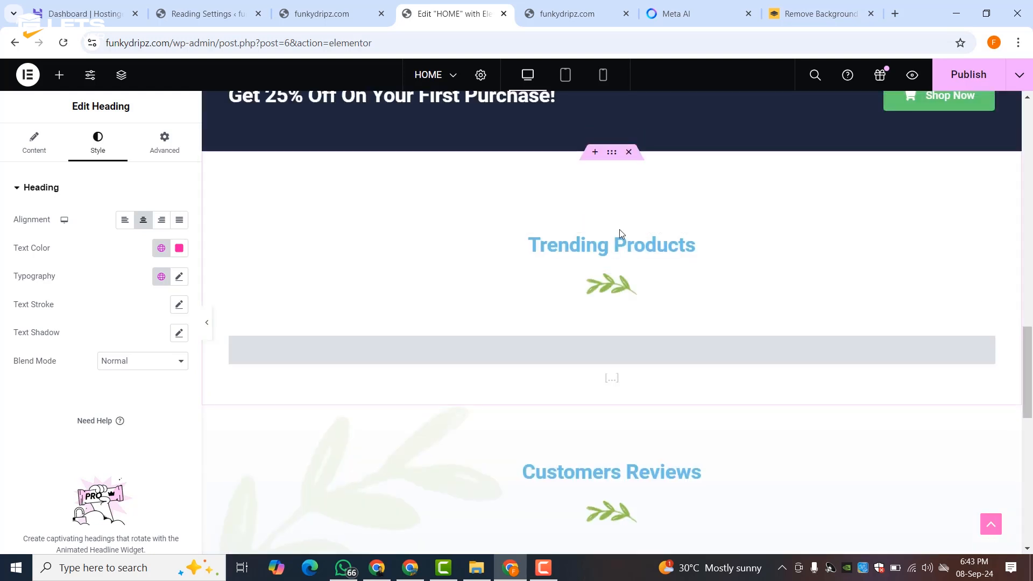
# - Delete the leaf image under Trending Products and the leaf divider above Customers Reviews
pyautogui.rightClick(603, 292)
pyautogui.click(612, 547)
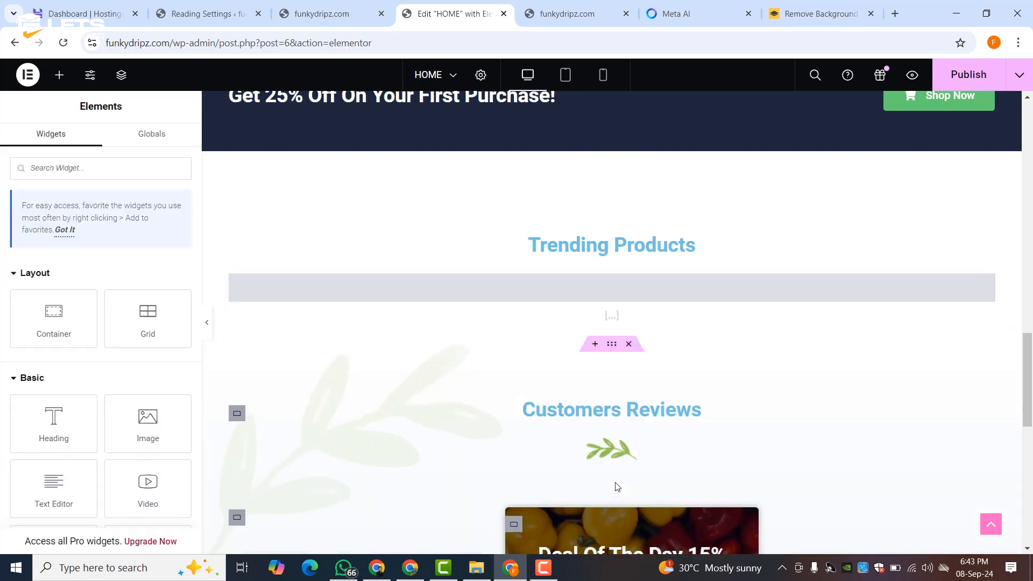
pyautogui.rightClick(605, 460)
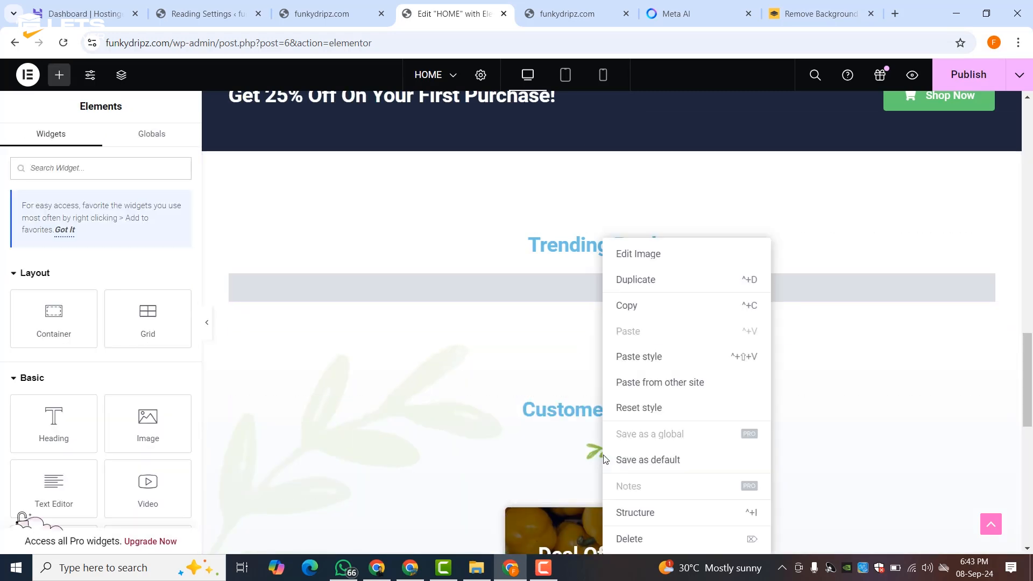
pyautogui.click(628, 537)
# - Review the edited page and publish the HOME changes
pyautogui.scroll(-5, 614, 325)
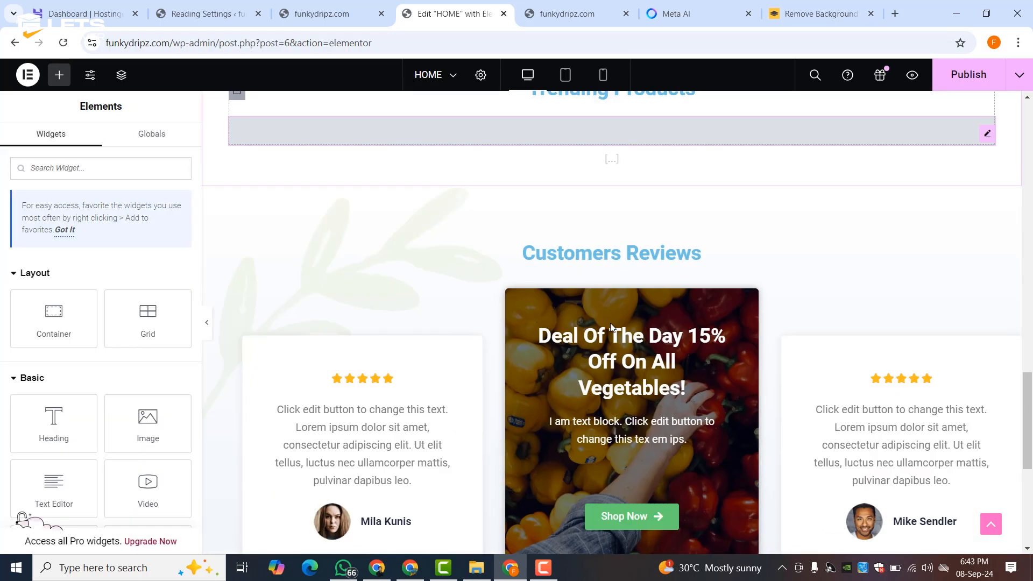
pyautogui.scroll(15, 610, 326)
pyautogui.scroll(3, 608, 327)
pyautogui.scroll(-8, 604, 322)
pyautogui.scroll(-5, 602, 322)
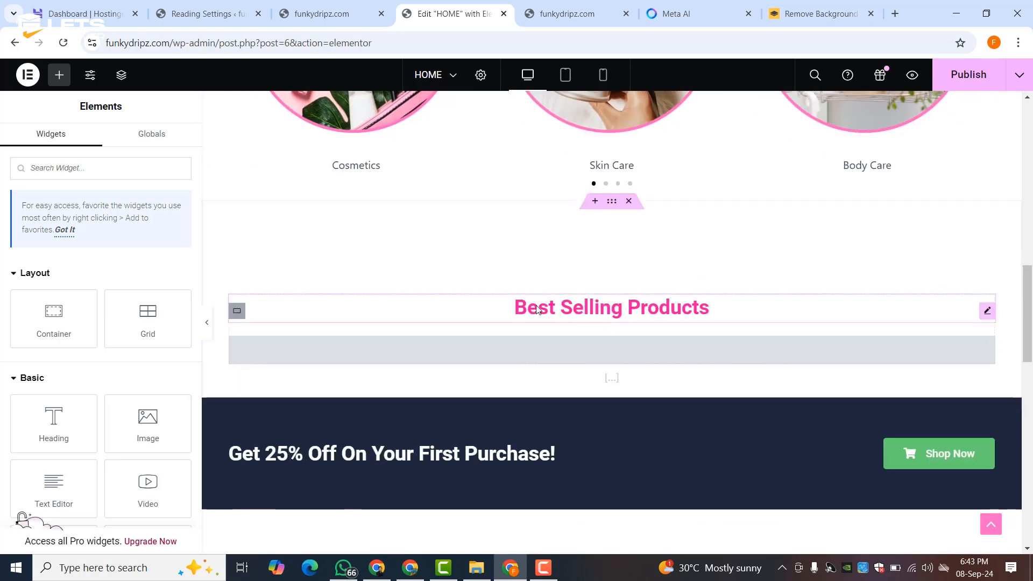
pyautogui.click(984, 78)
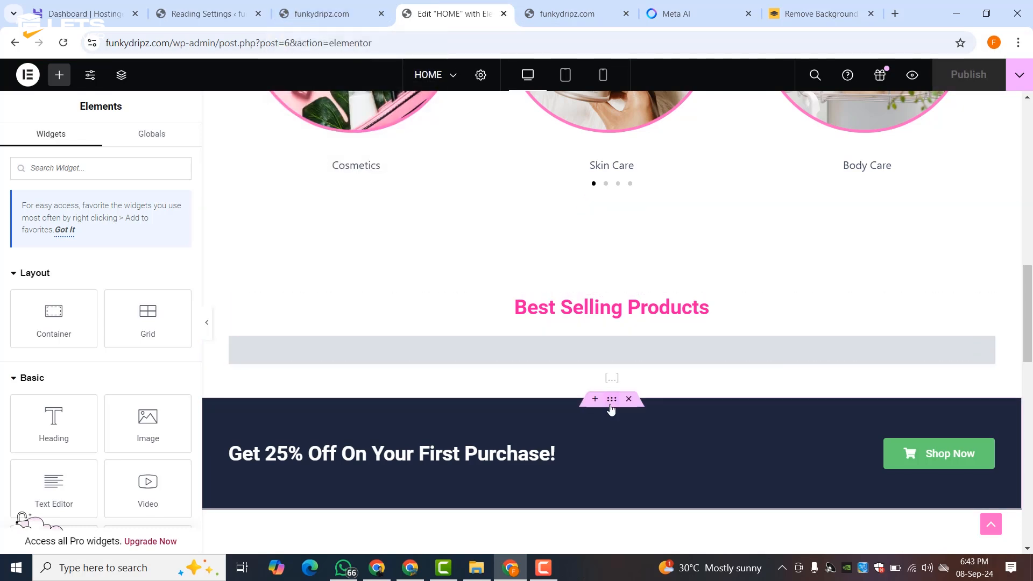
# - Give the 'Get 25% Off' banner a Theme Color 2 pink background
pyautogui.click(613, 405)
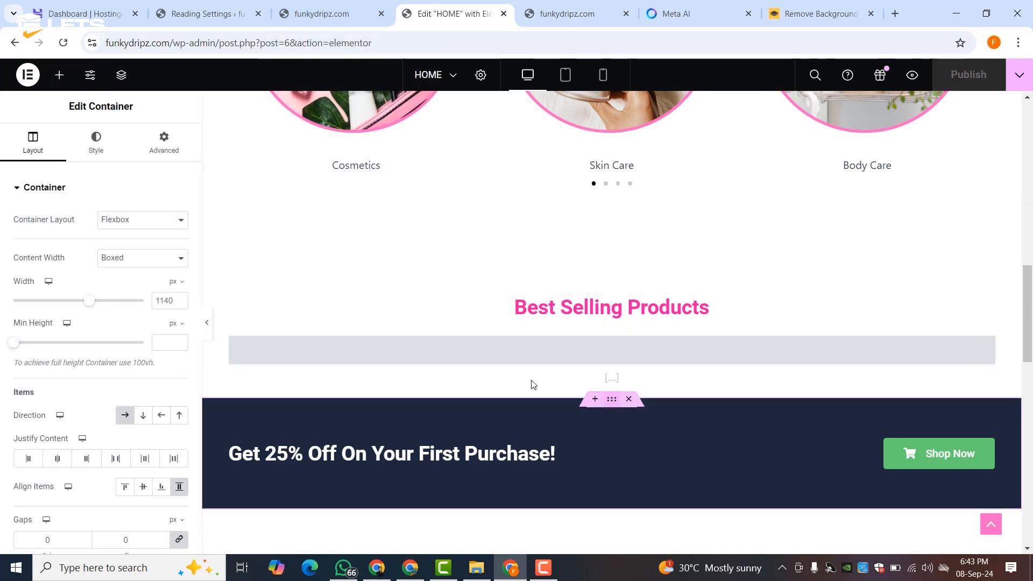
pyautogui.click(96, 151)
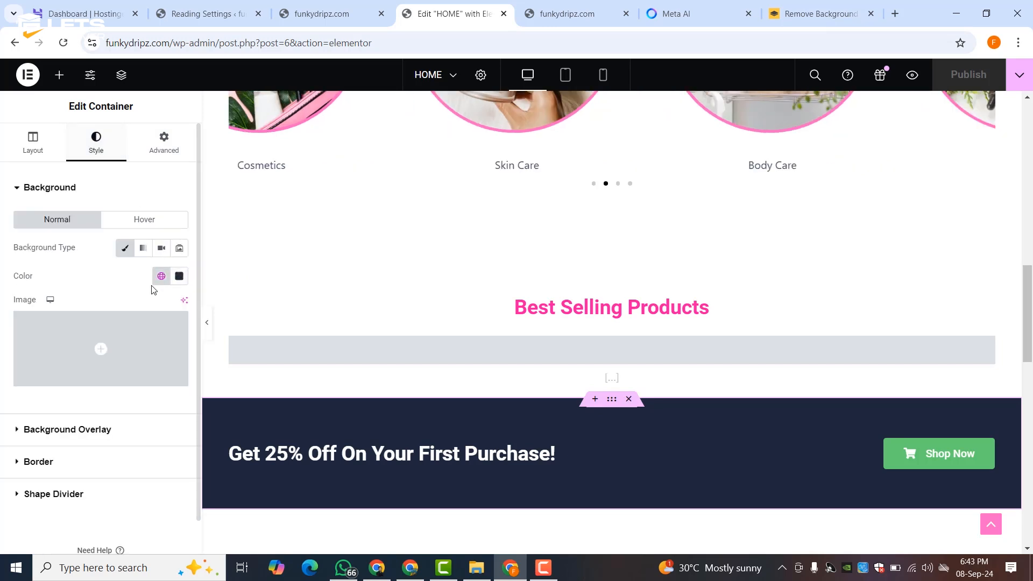
pyautogui.click(161, 276)
pyautogui.click(76, 472)
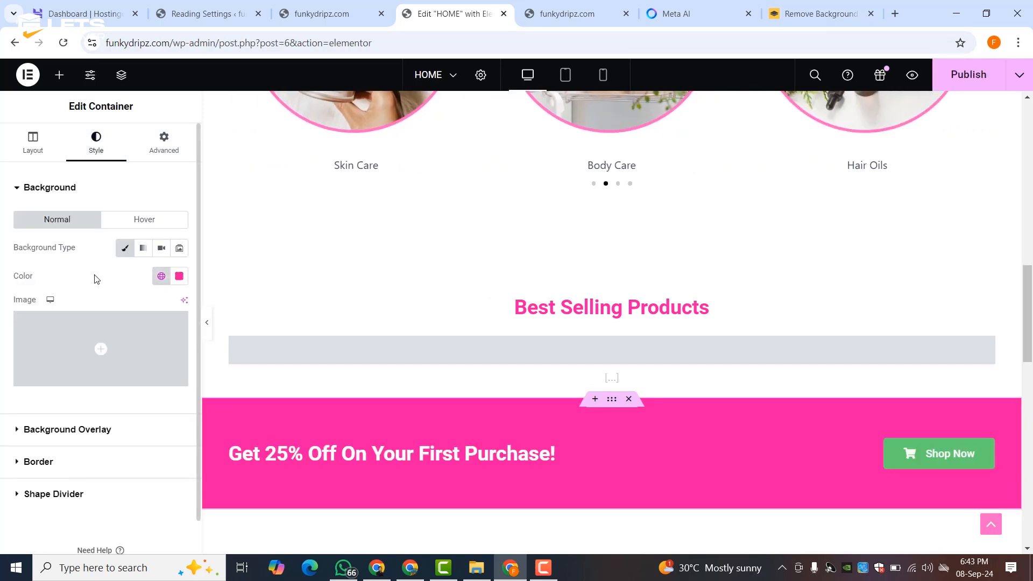
# - Set the Shop Now button background to dark navy Theme Color 3
pyautogui.click(986, 458)
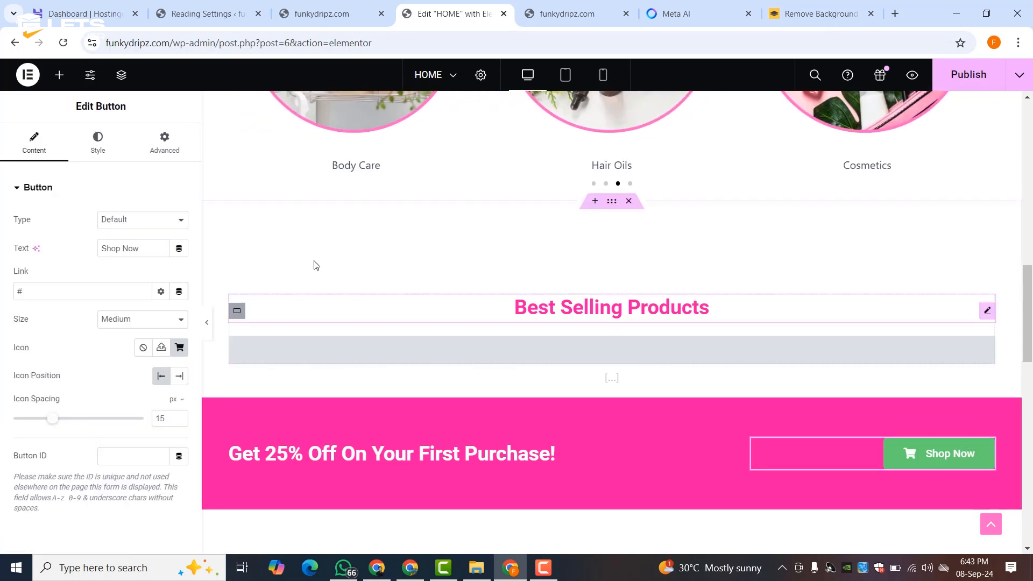
pyautogui.click(100, 145)
pyautogui.click(161, 389)
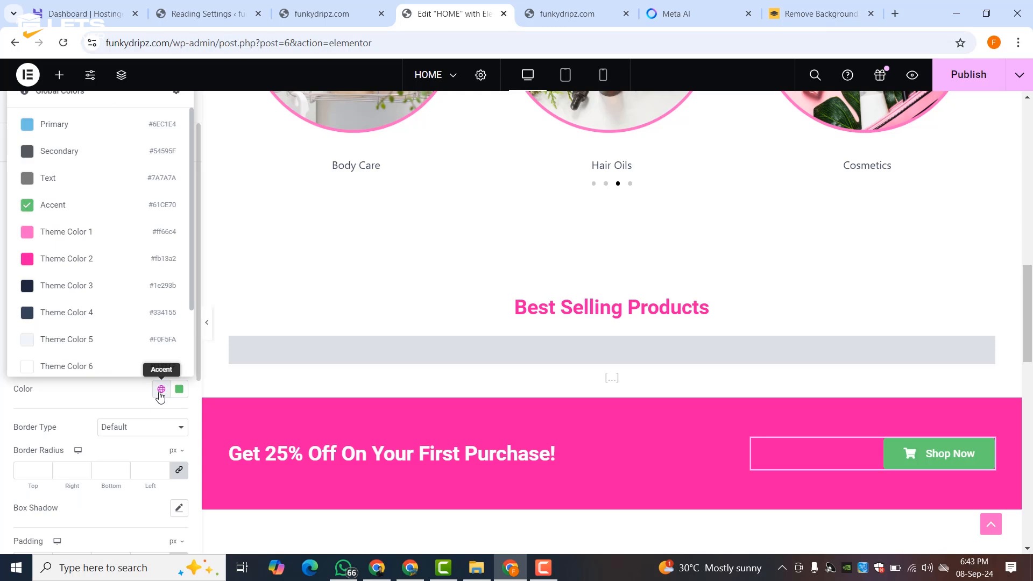
pyautogui.click(61, 262)
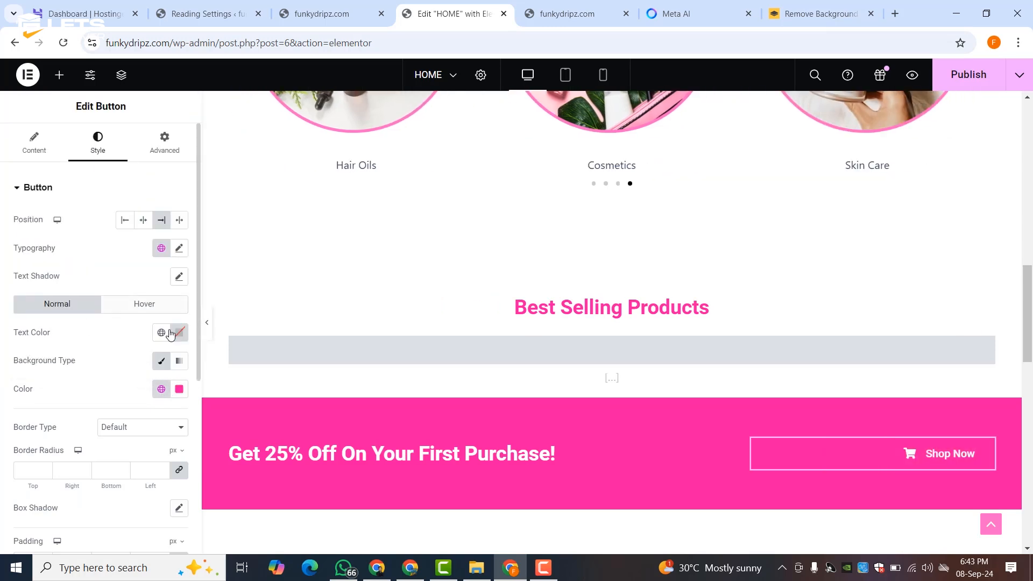
pyautogui.click(160, 389)
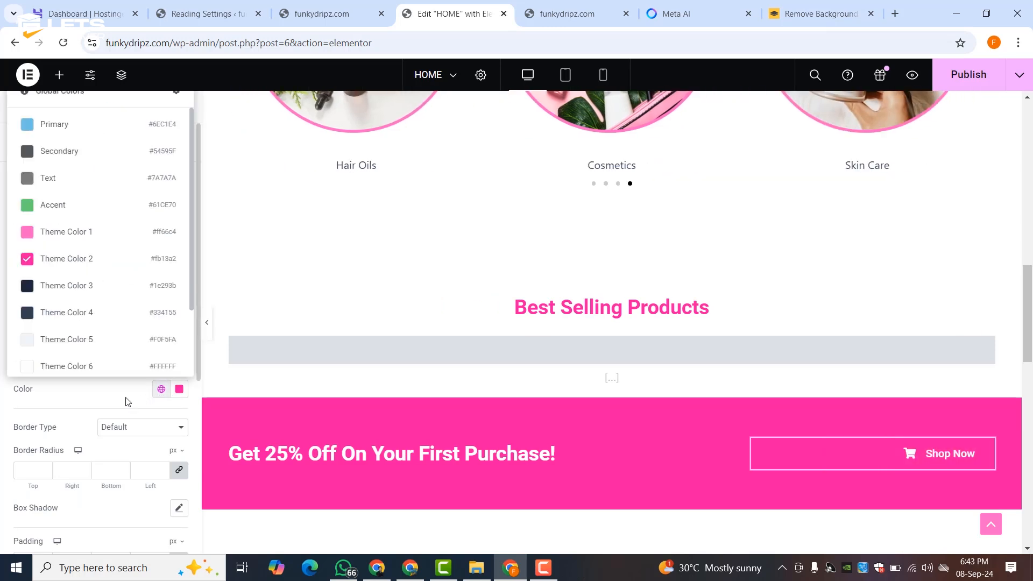
pyautogui.click(51, 287)
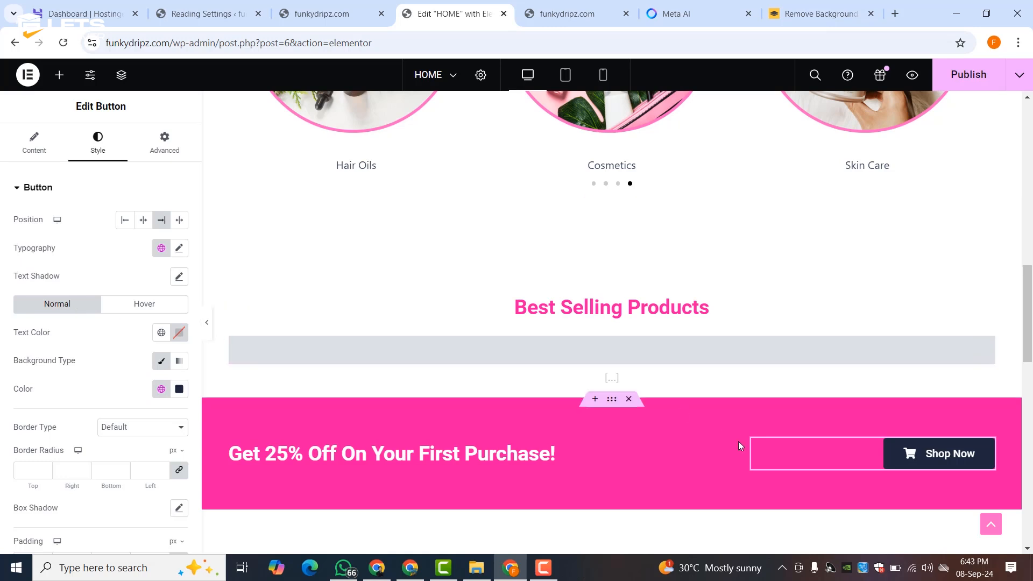
pyautogui.scroll(-5, 561, 413)
pyautogui.scroll(4, 560, 406)
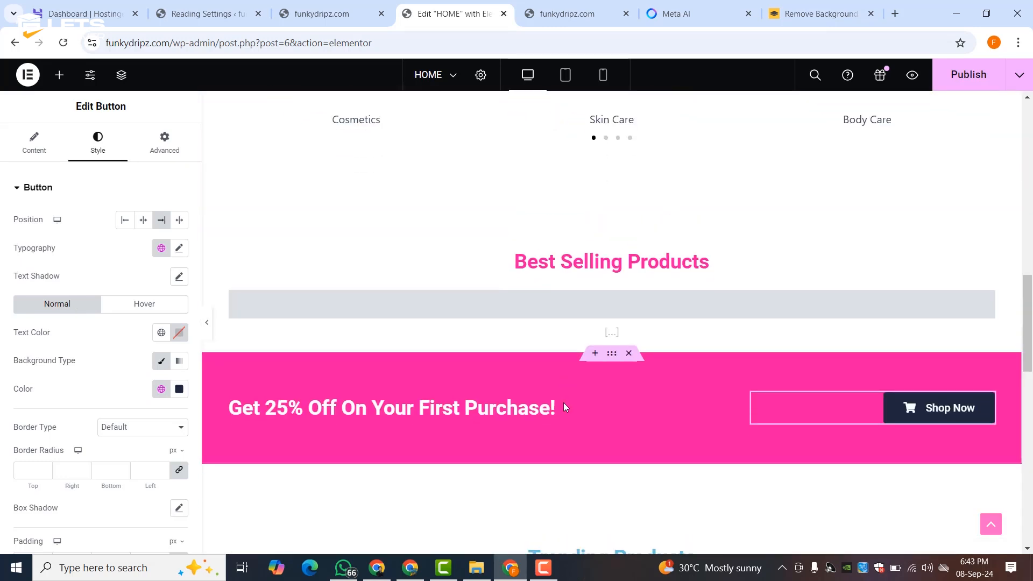
pyautogui.scroll(-10, 563, 402)
pyautogui.scroll(6, 564, 408)
pyautogui.scroll(-7, 564, 408)
pyautogui.scroll(11, 564, 407)
# - Publish the HOME page and reload the live funkydripz.com site to see it
pyautogui.scroll(12, 563, 407)
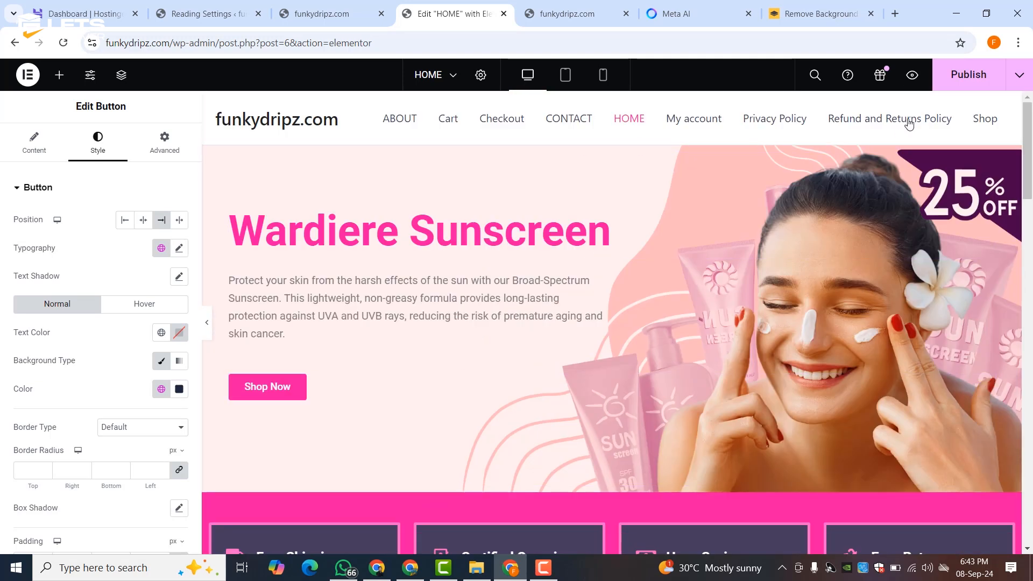
pyautogui.click(949, 86)
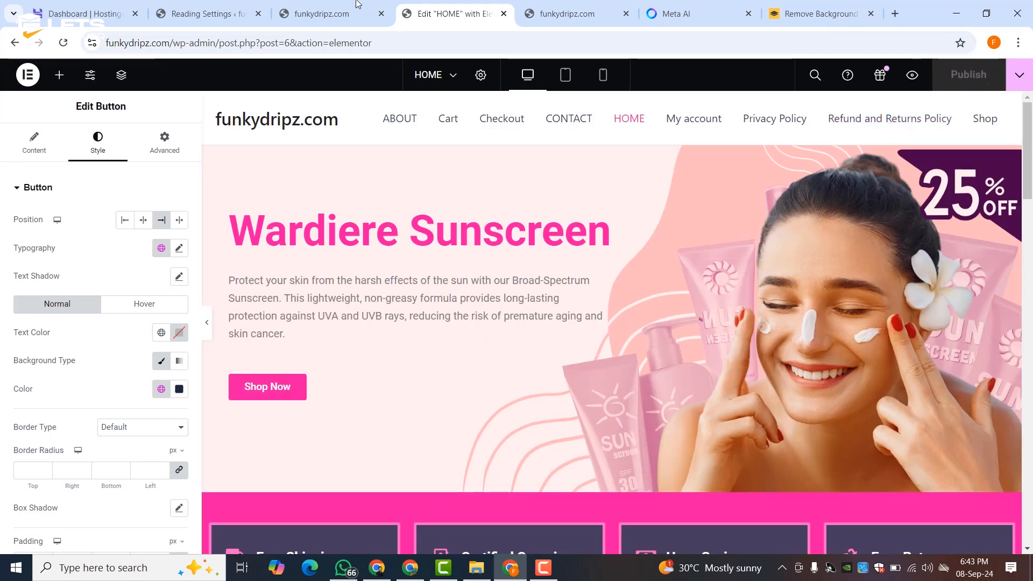
pyautogui.click(338, 5)
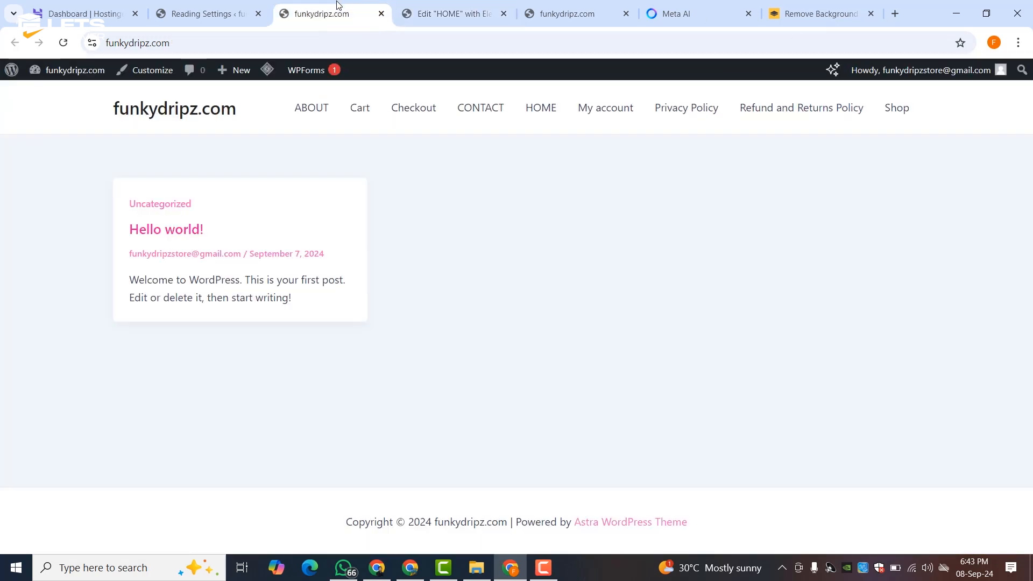
pyautogui.click(63, 43)
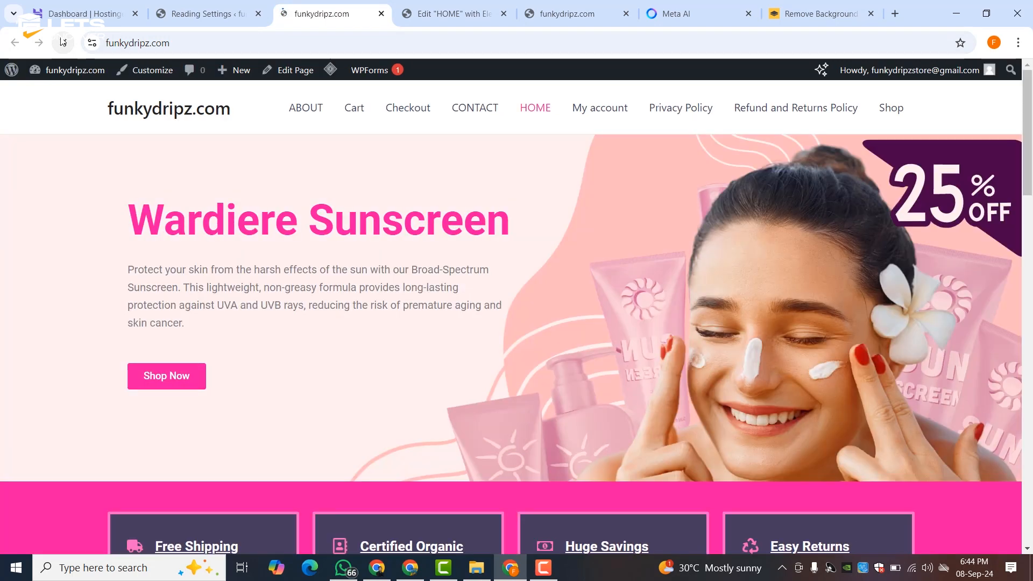
# - Back on Reading Settings, dismiss the 'Settings saved.' notice
pyautogui.click(218, 8)
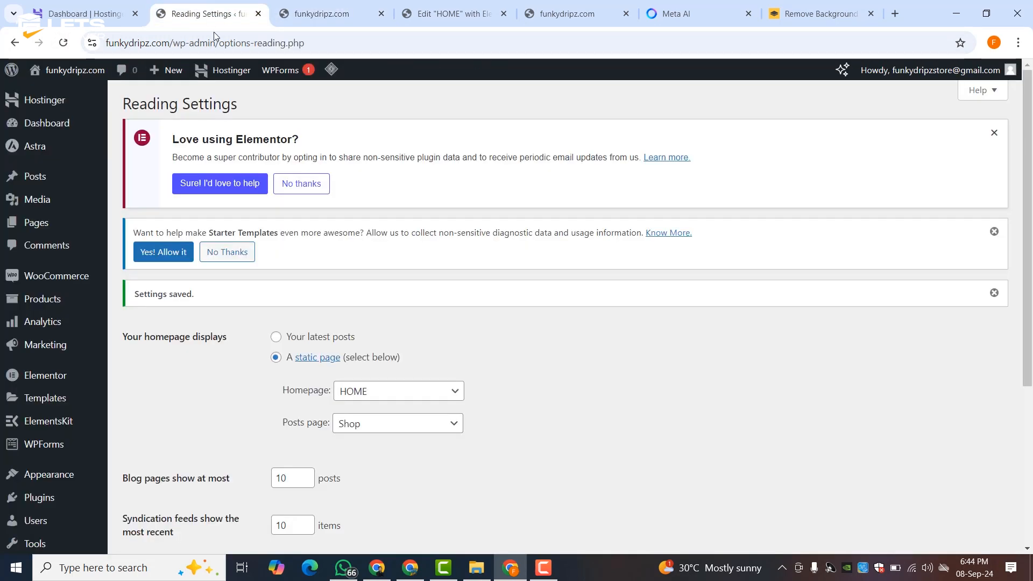
pyautogui.click(311, 11)
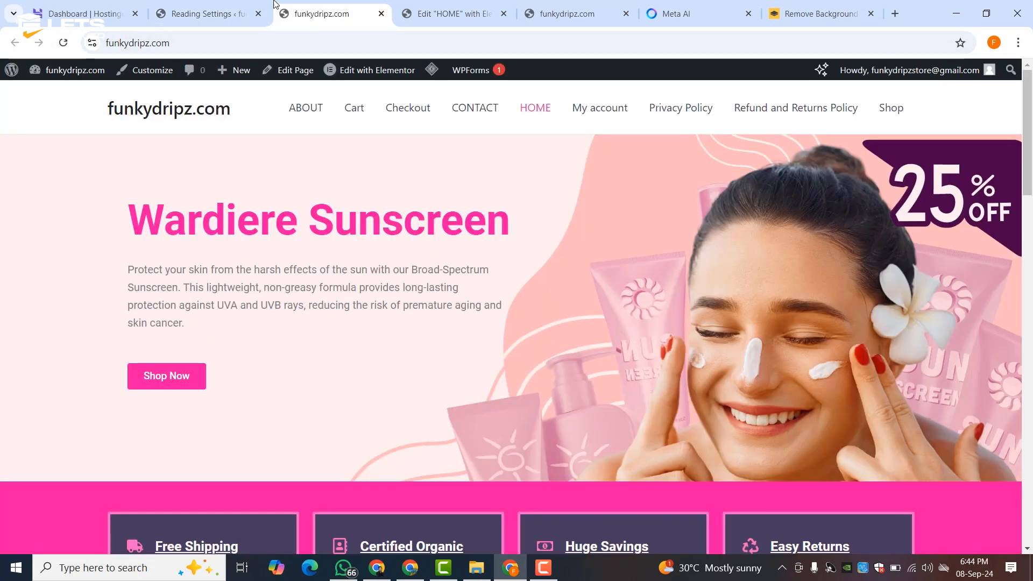
pyautogui.click(192, 10)
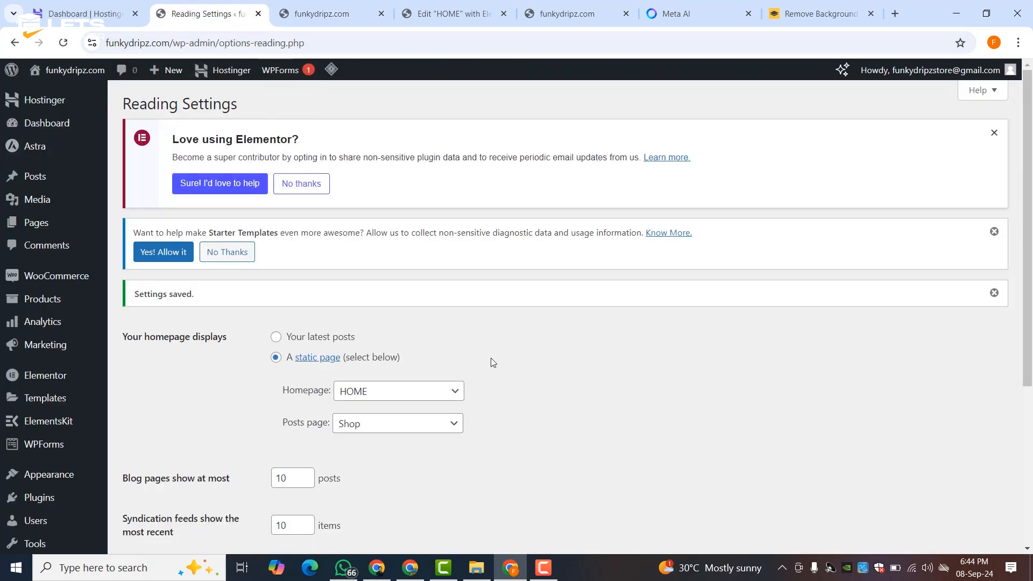
pyautogui.scroll(-3, 494, 354)
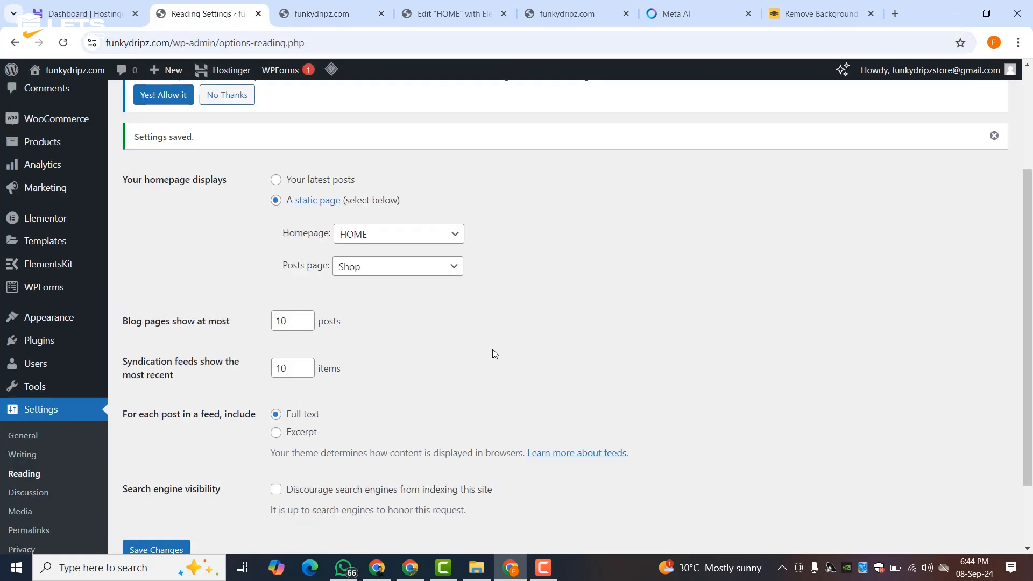
pyautogui.click(994, 136)
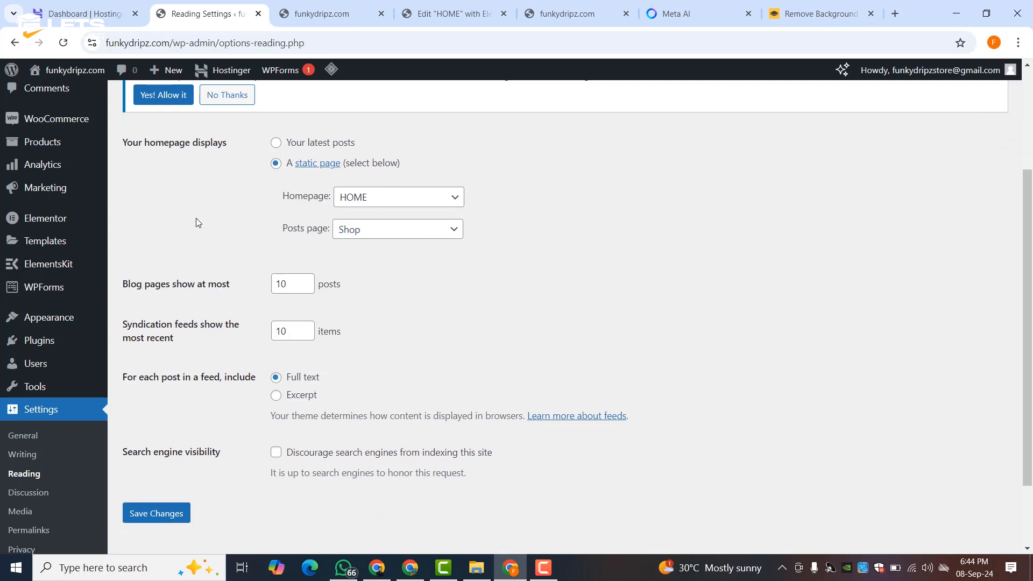
pyautogui.scroll(-2, 198, 222)
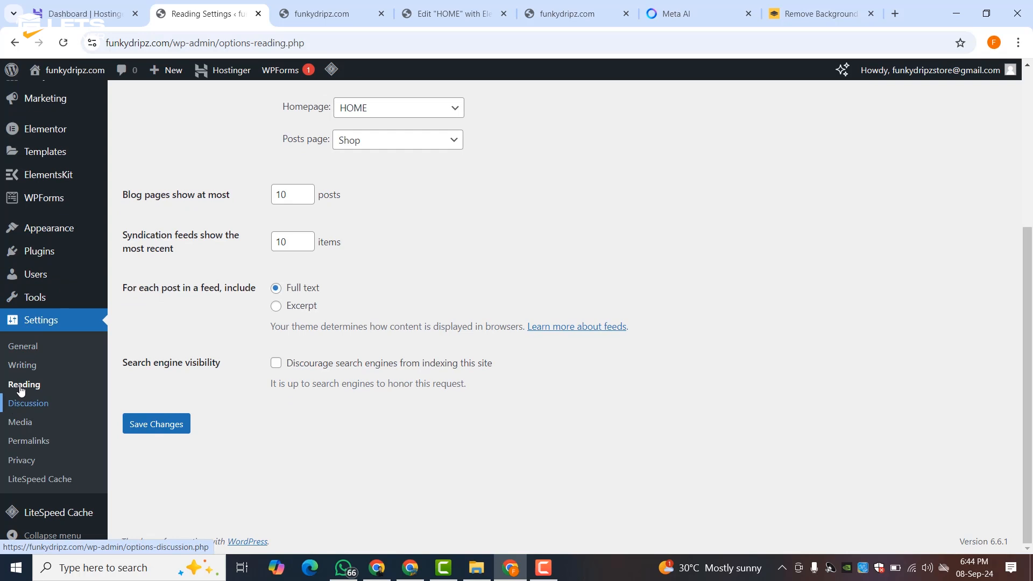
pyautogui.scroll(5, 134, 370)
# - Keep HOME as the static homepage in Reading Settings and save
pyautogui.click(276, 300)
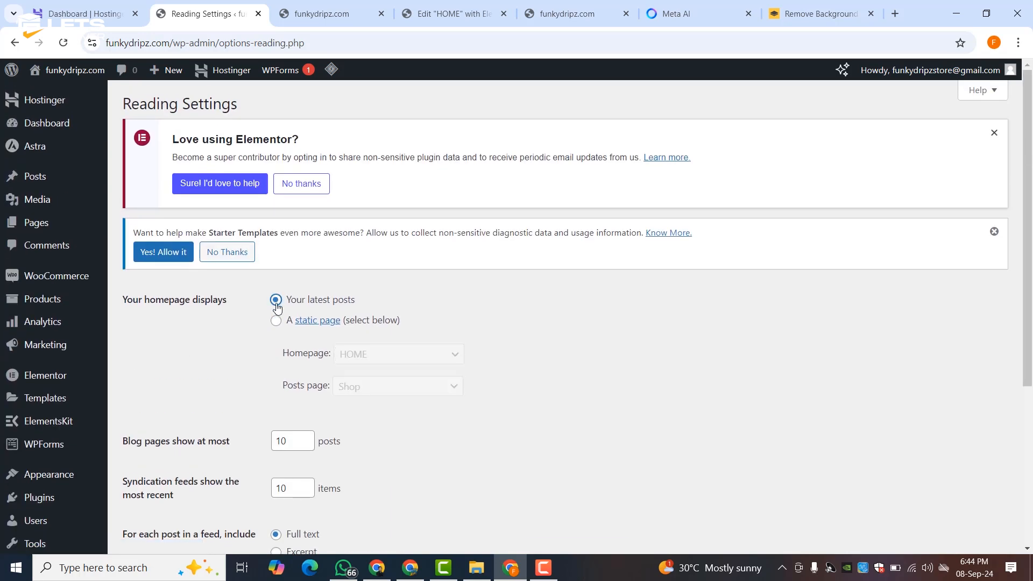
pyautogui.click(277, 321)
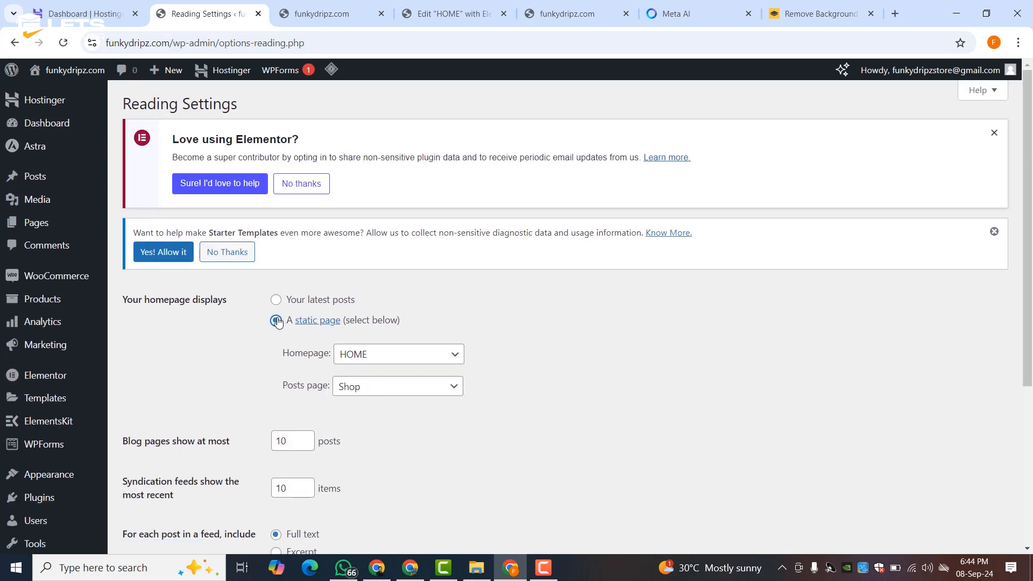
pyautogui.click(369, 354)
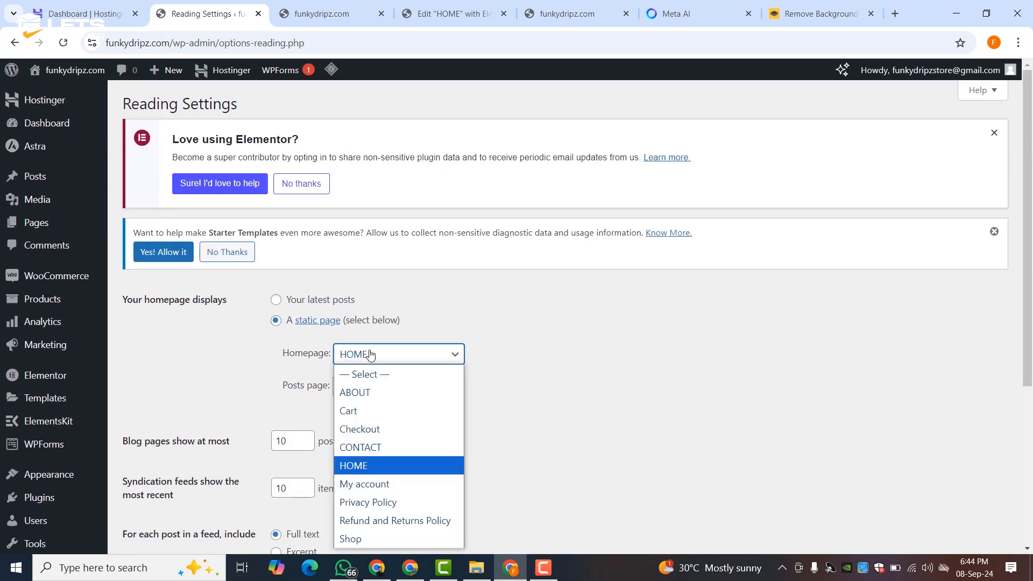
pyautogui.click(536, 378)
pyautogui.scroll(-5, 353, 392)
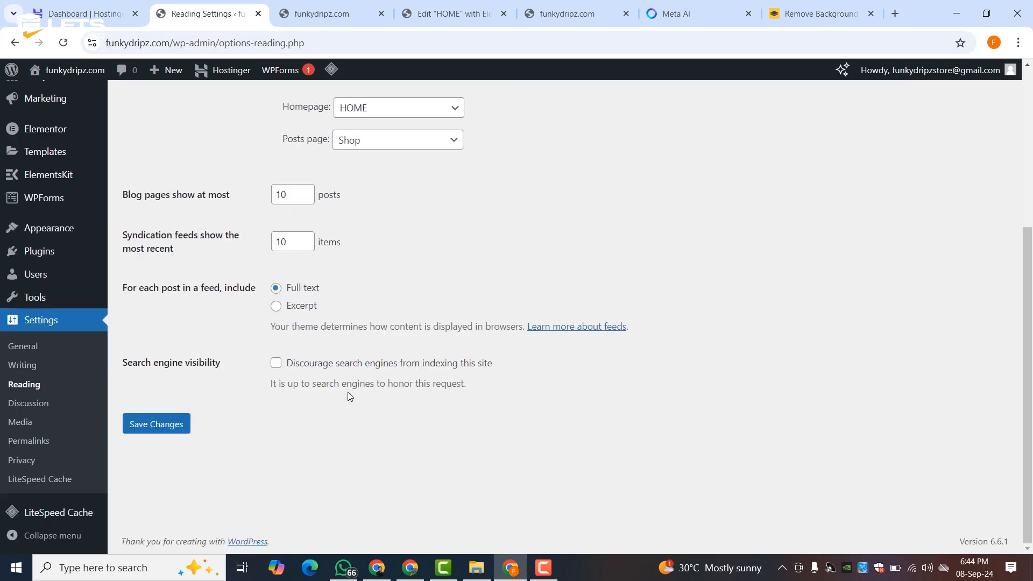
pyautogui.click(178, 424)
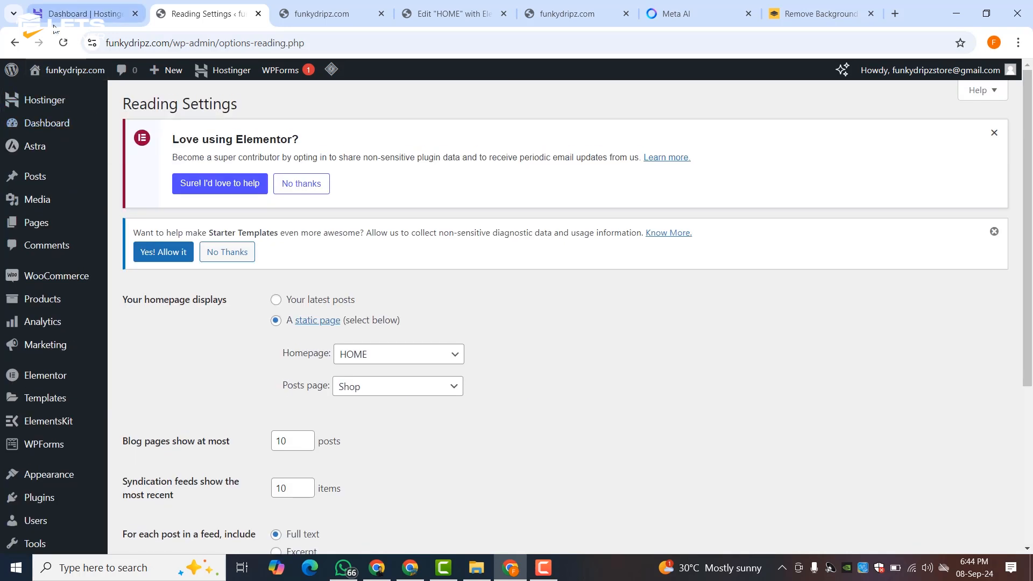
# - Open the live site in a new tab and look over the homepage
pyautogui.middleClick(54, 94)
pyautogui.click(265, 11)
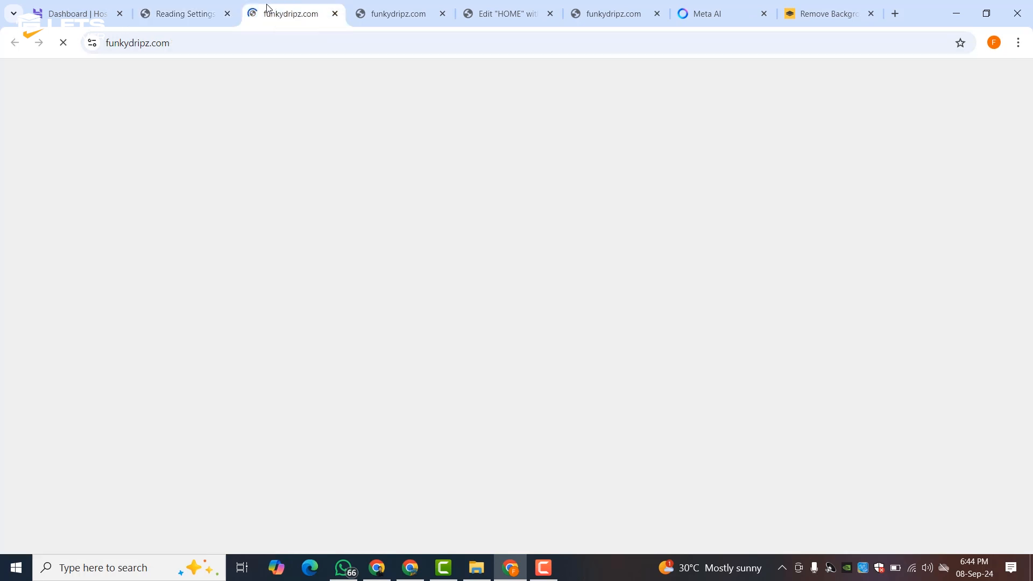
pyautogui.scroll(-15, 425, 223)
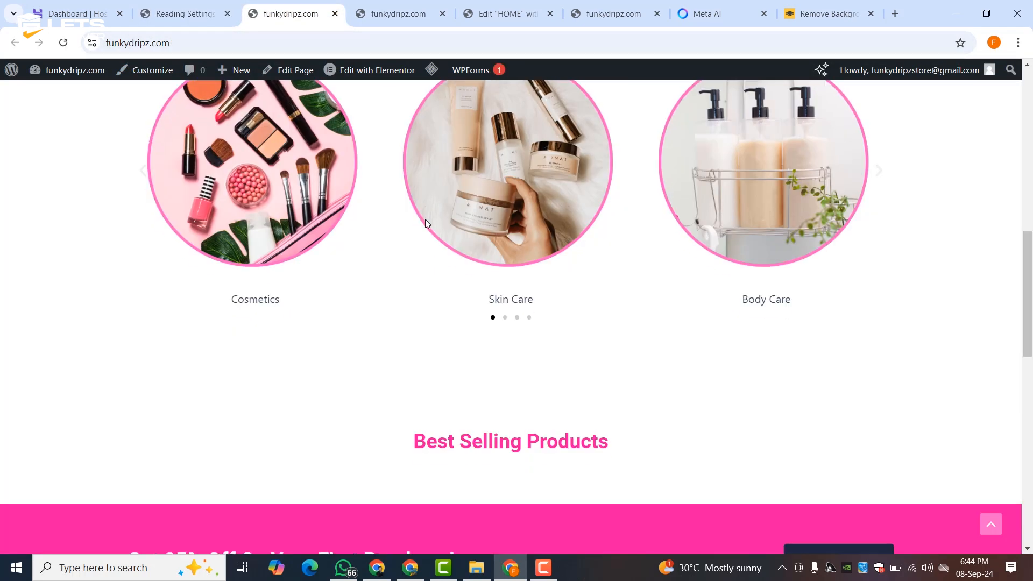
pyautogui.scroll(15, 425, 219)
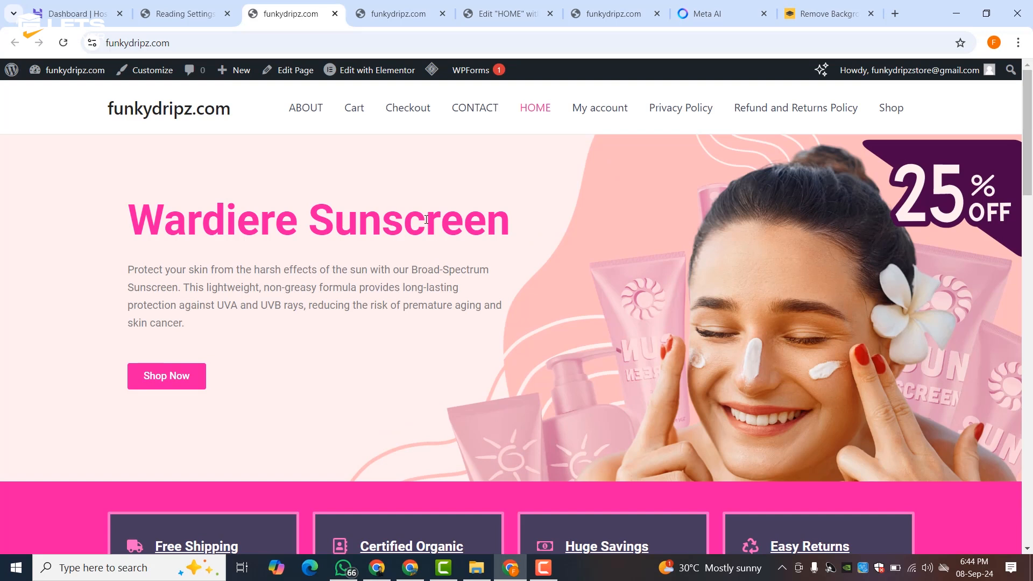
pyautogui.scroll(-3, 491, 188)
pyautogui.scroll(3, 411, 161)
# - Dismiss the Starter Templates data-sharing and 'Love using Elementor' notices on Reading Settings
pyautogui.click(194, 14)
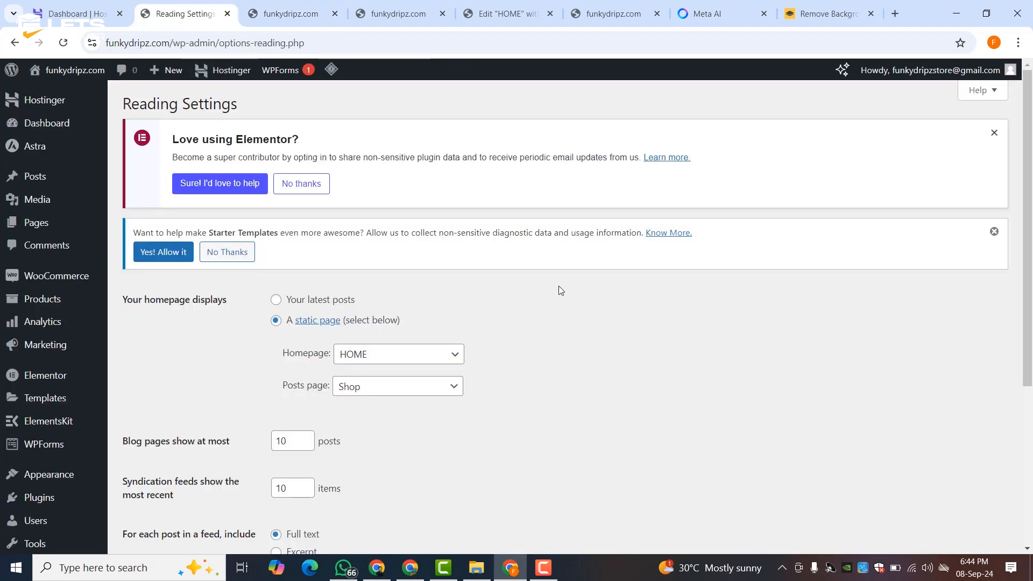
pyautogui.click(995, 232)
pyautogui.click(995, 133)
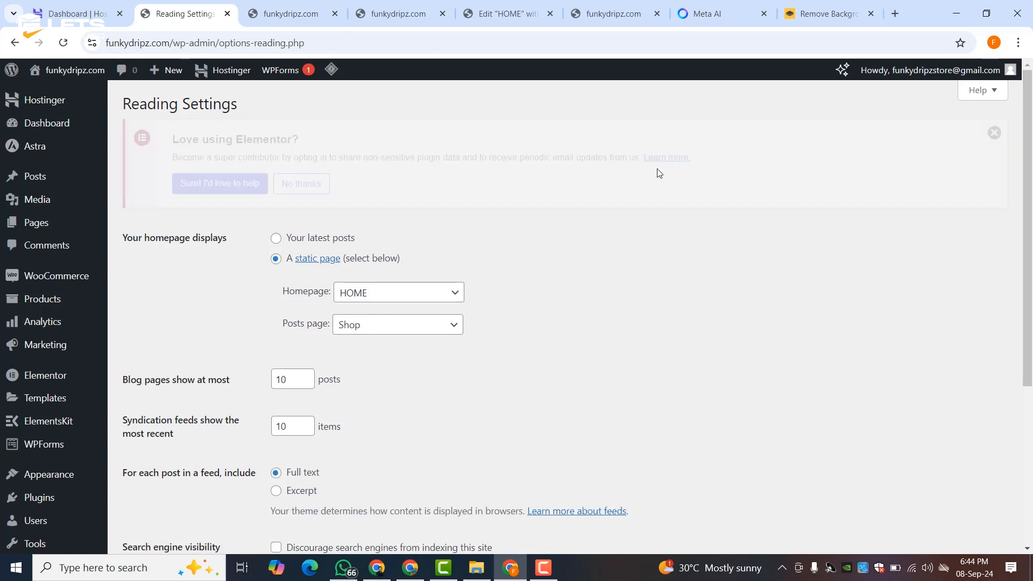
pyautogui.moveTo(28, 264)
pyautogui.moveTo(50, 297)
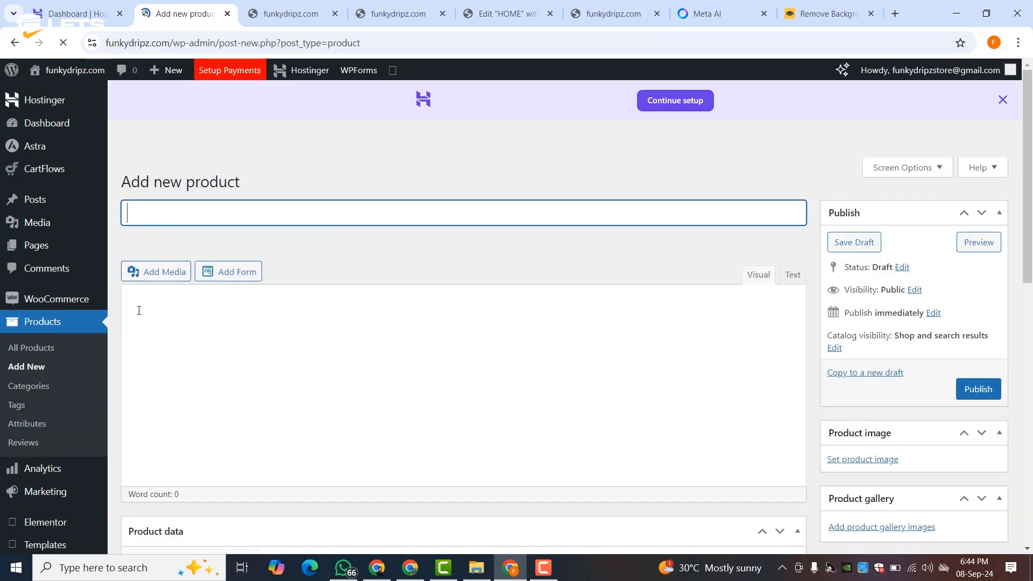
# - Open Product categories in a new tab and name a new category COSMATICS with no parent
pyautogui.middleClick(30, 387)
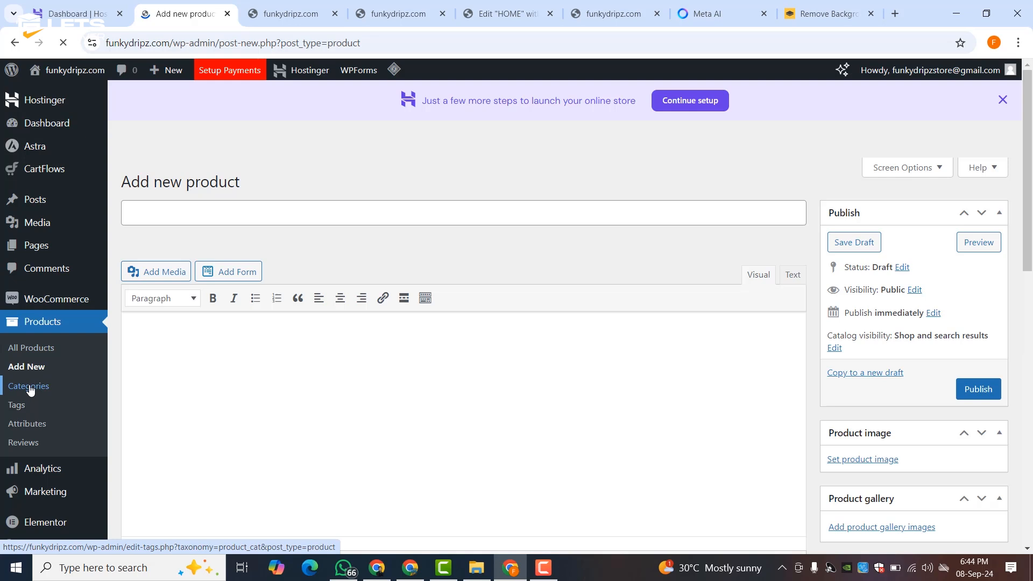
pyautogui.click(344, 14)
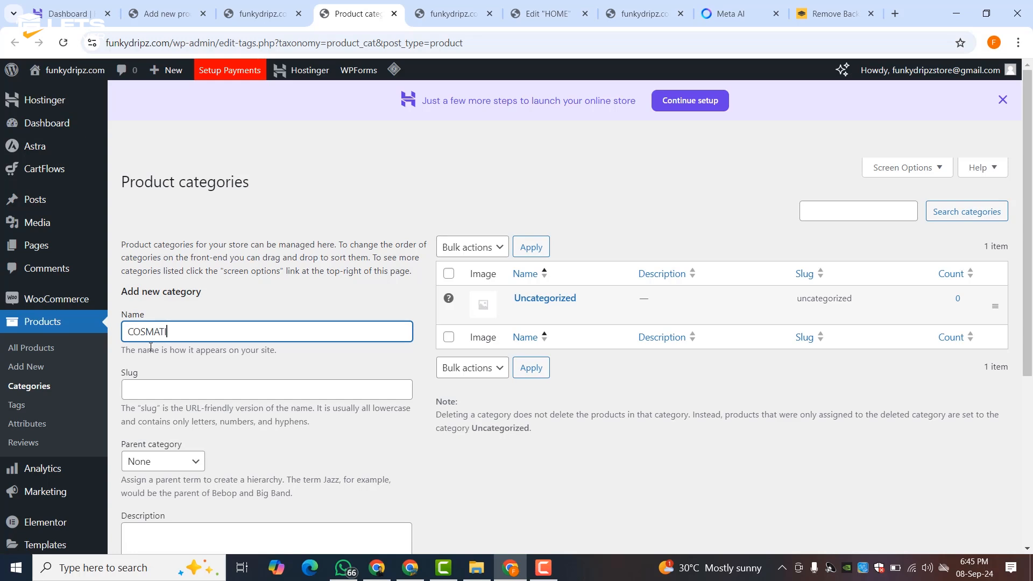
pyautogui.write('S')
pyautogui.scroll(-3, 145, 347)
pyautogui.click(163, 305)
pyautogui.click(164, 306)
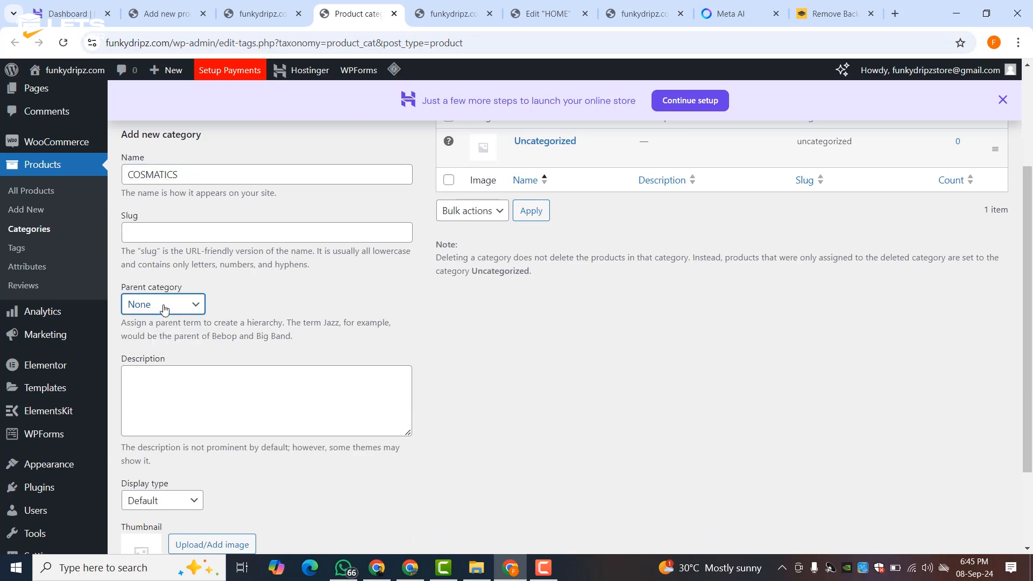
# - Add the COSMATICS category using the round makeup image 1-2.png as its thumbnail
pyautogui.scroll(-2, 240, 365)
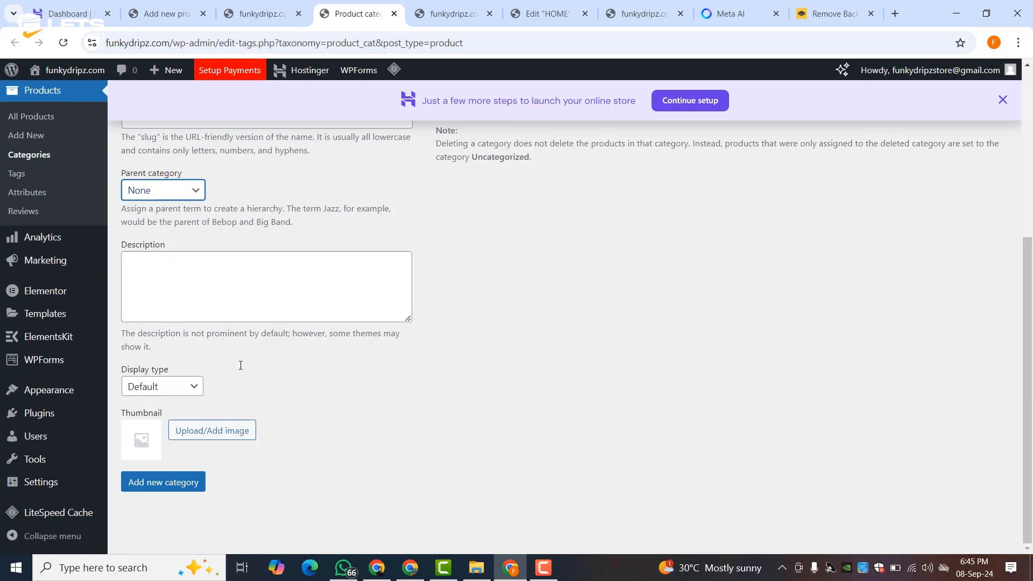
pyautogui.click(205, 430)
pyautogui.click(380, 235)
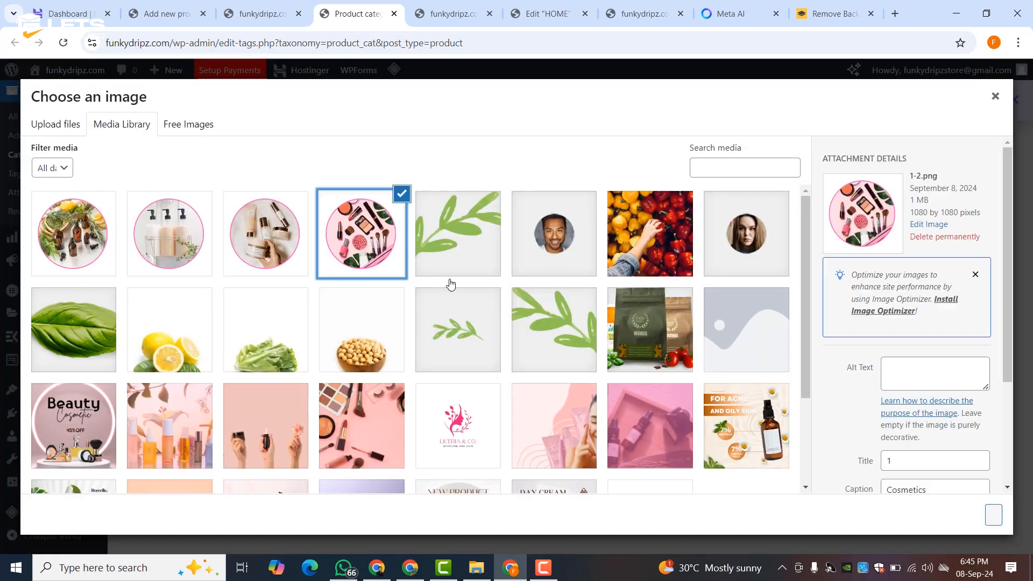
pyautogui.click(995, 516)
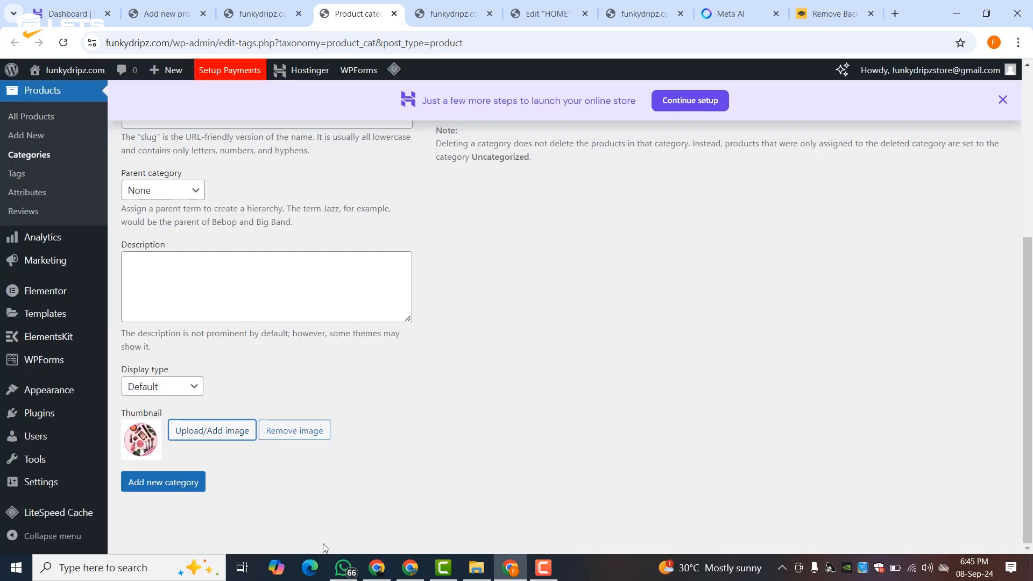
pyautogui.click(165, 483)
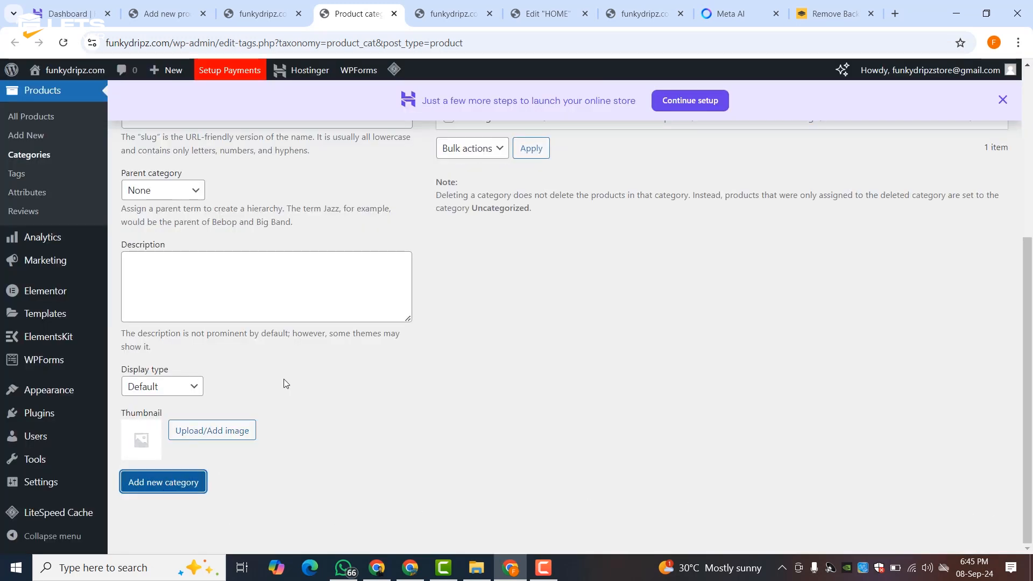
pyautogui.scroll(5, 285, 367)
# - Add the SKIN CARE category with the hand holding cream jars image as thumbnail
pyautogui.click(239, 329)
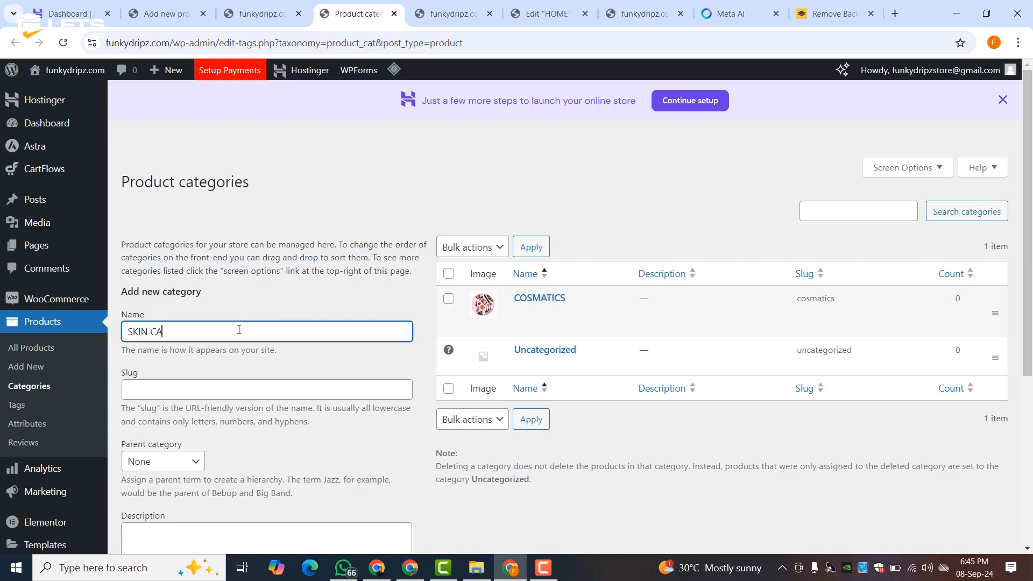
pyautogui.scroll(-5, 239, 330)
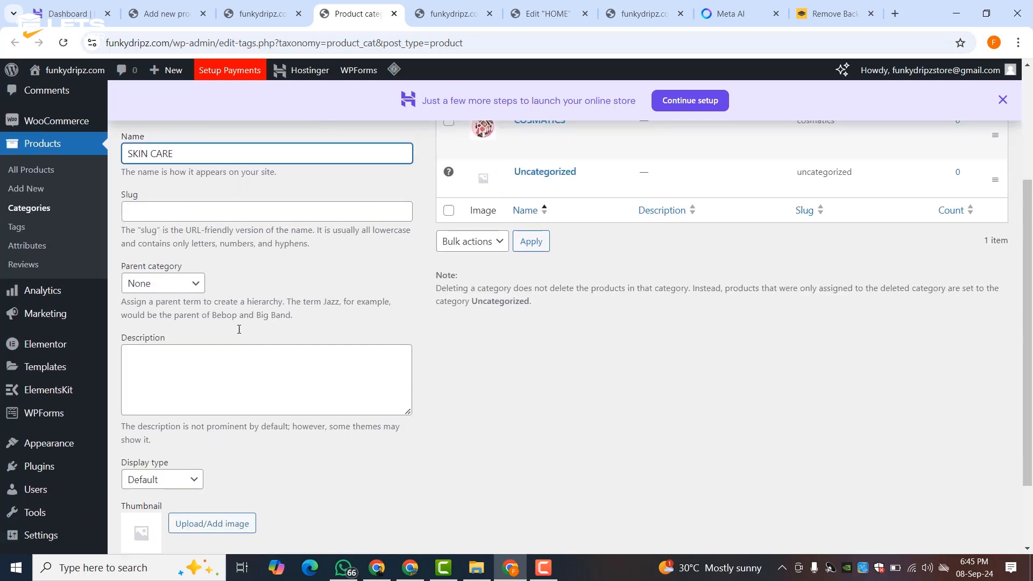
pyautogui.click(210, 428)
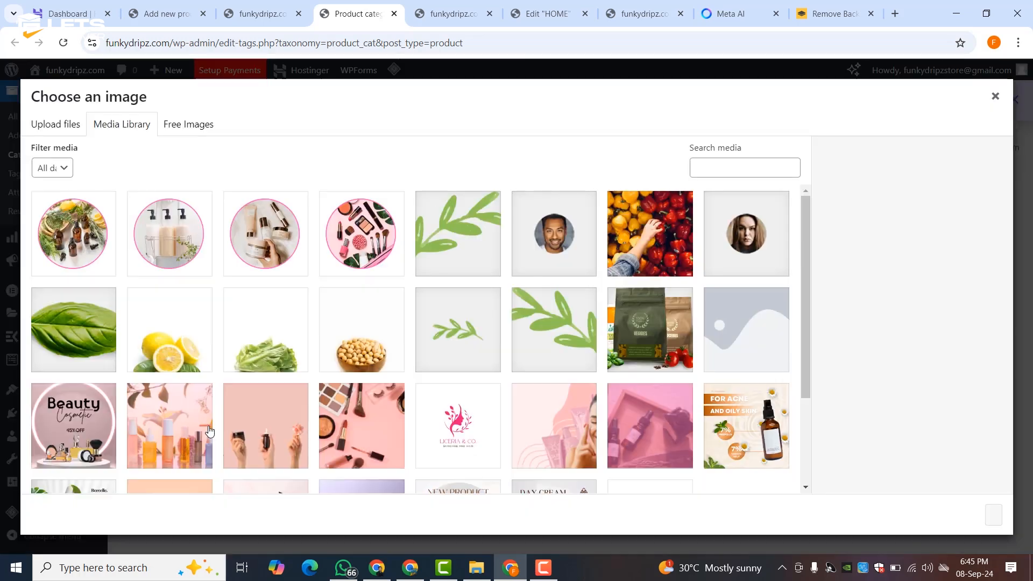
pyautogui.click(254, 260)
pyautogui.click(994, 515)
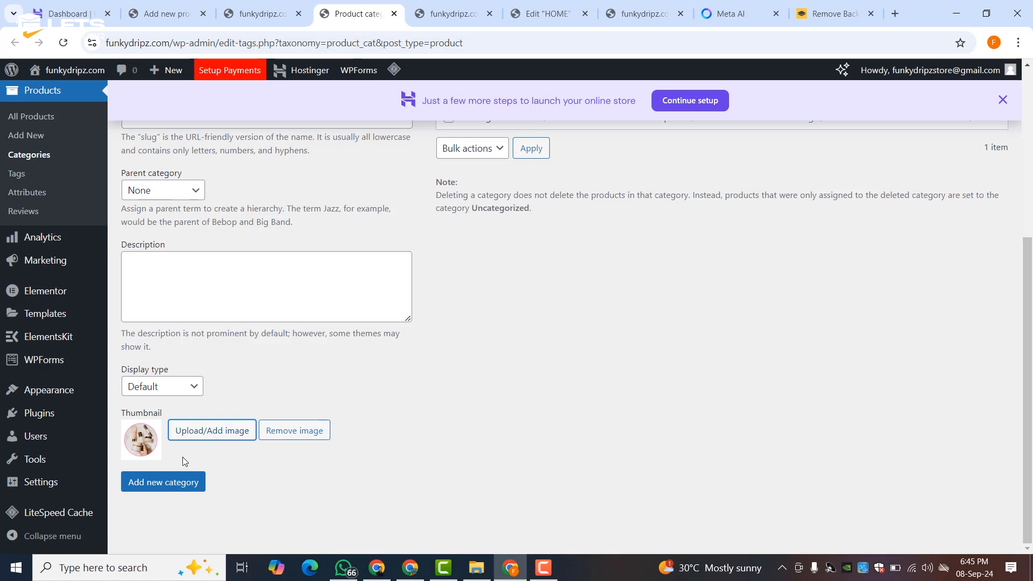
pyautogui.click(143, 487)
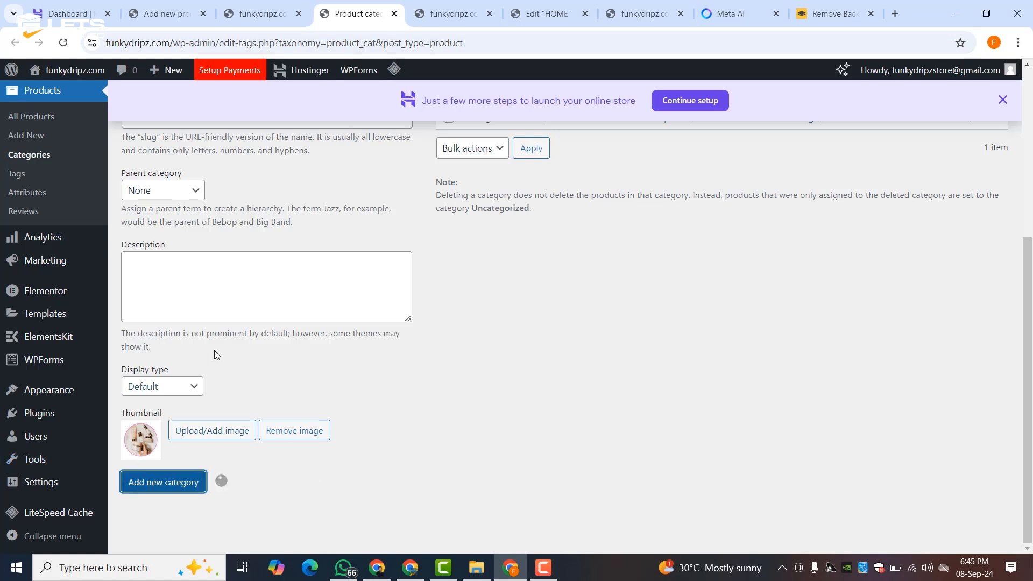
pyautogui.scroll(3, 214, 350)
# - Add the BODY CARE category with the round pump bottles image as thumbnail
pyautogui.click(196, 220)
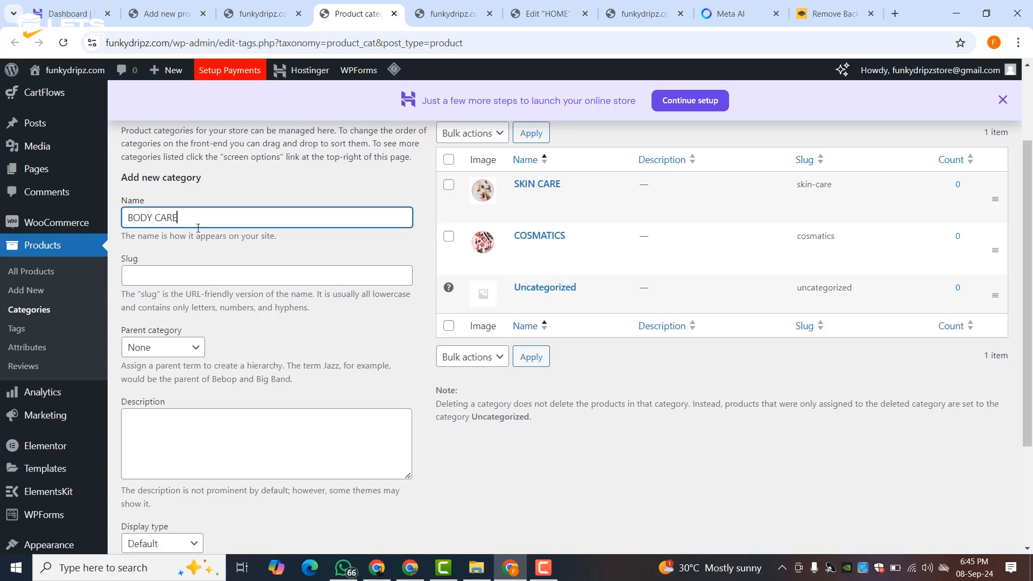
pyautogui.scroll(-3, 198, 228)
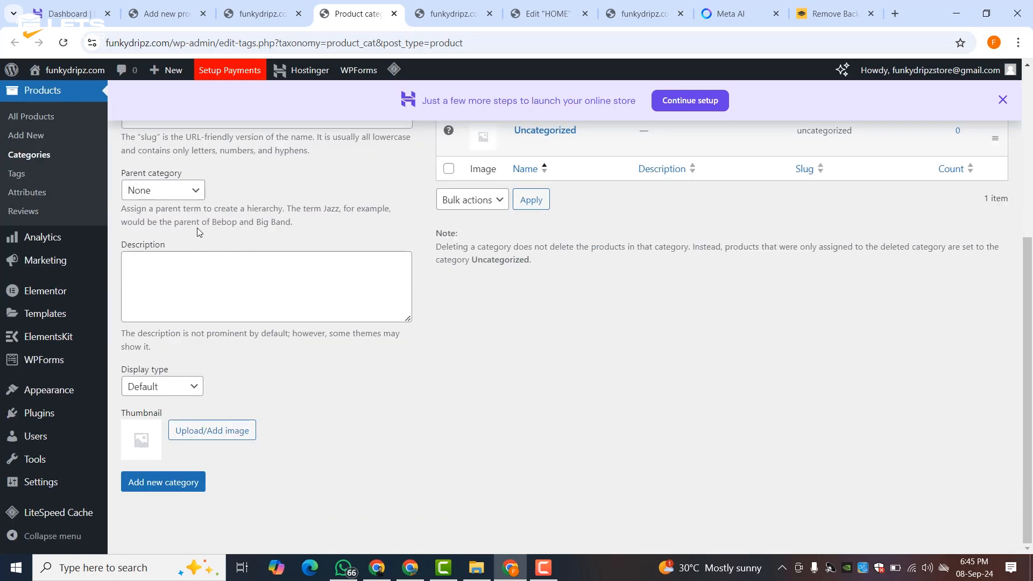
pyautogui.click(203, 431)
pyautogui.click(188, 236)
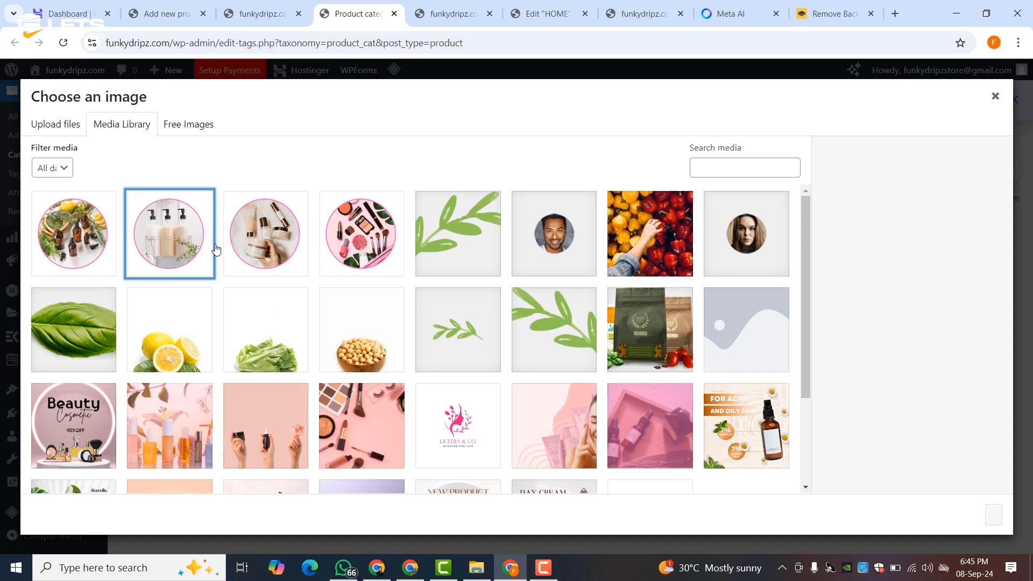
pyautogui.click(993, 515)
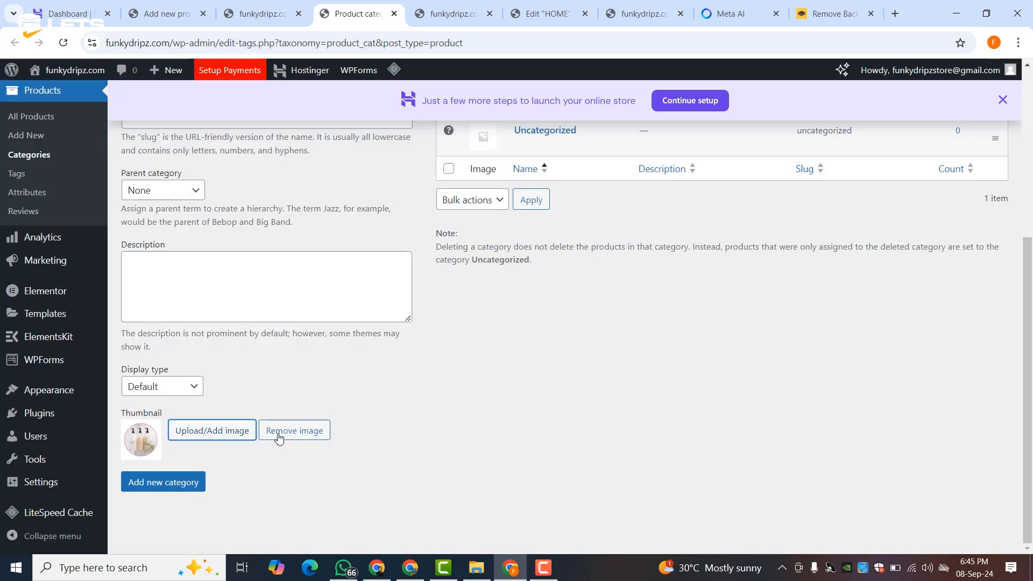
pyautogui.click(172, 485)
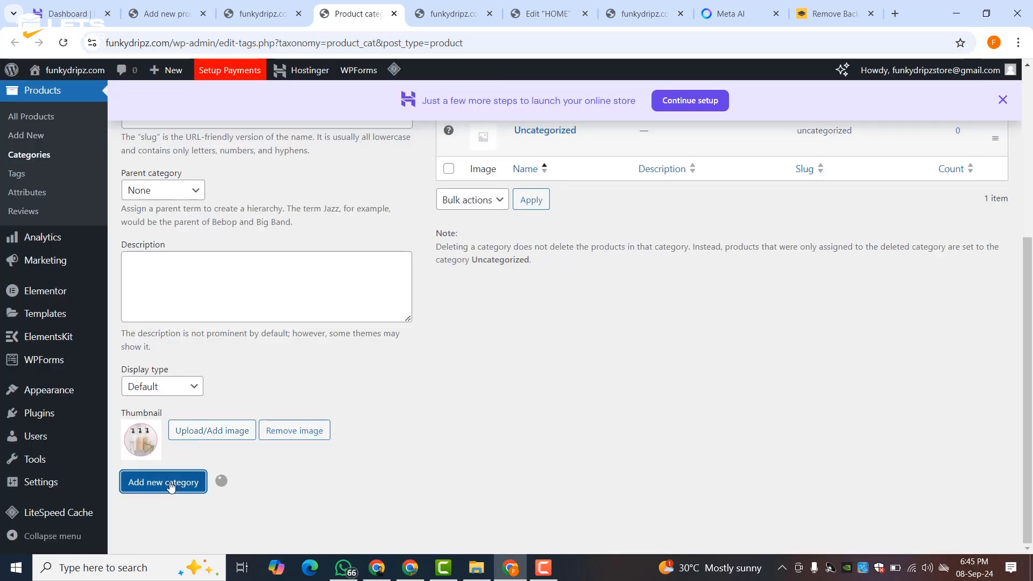
pyautogui.scroll(3, 191, 273)
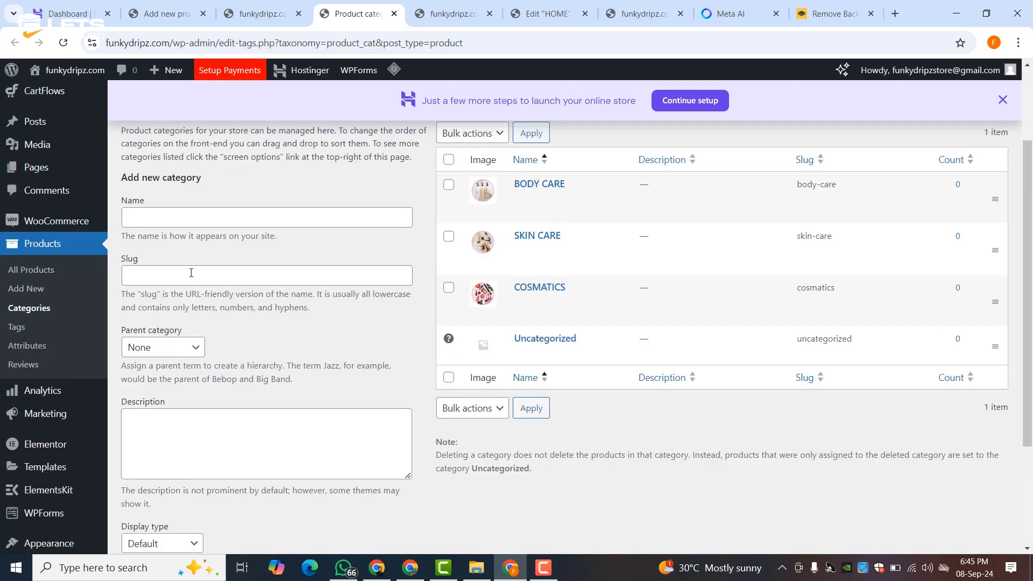
# - Add the HAIR OILS category with the herbs and oil bottles thumbnail, then start a new product
pyautogui.click(181, 224)
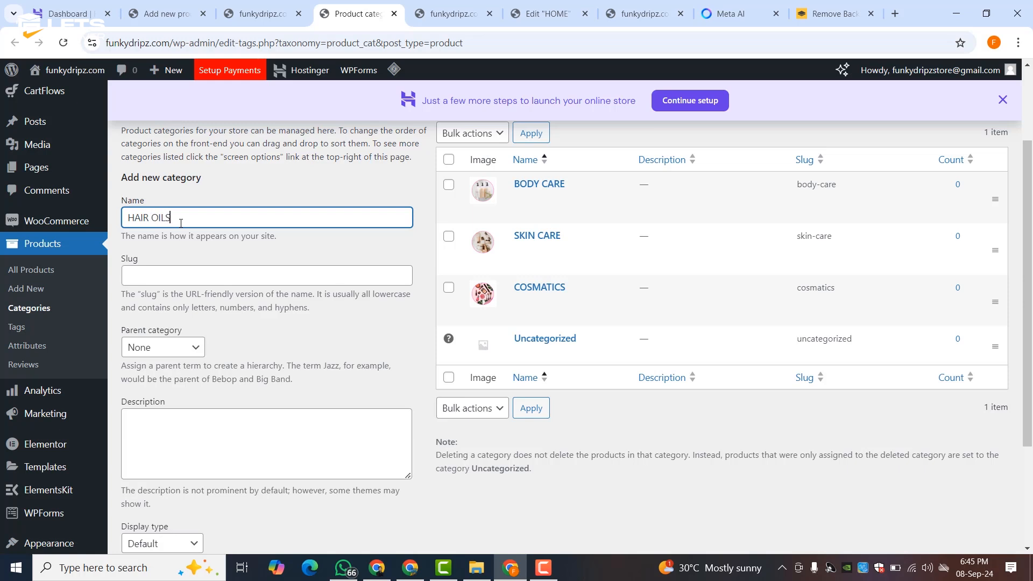
pyautogui.scroll(-3, 212, 211)
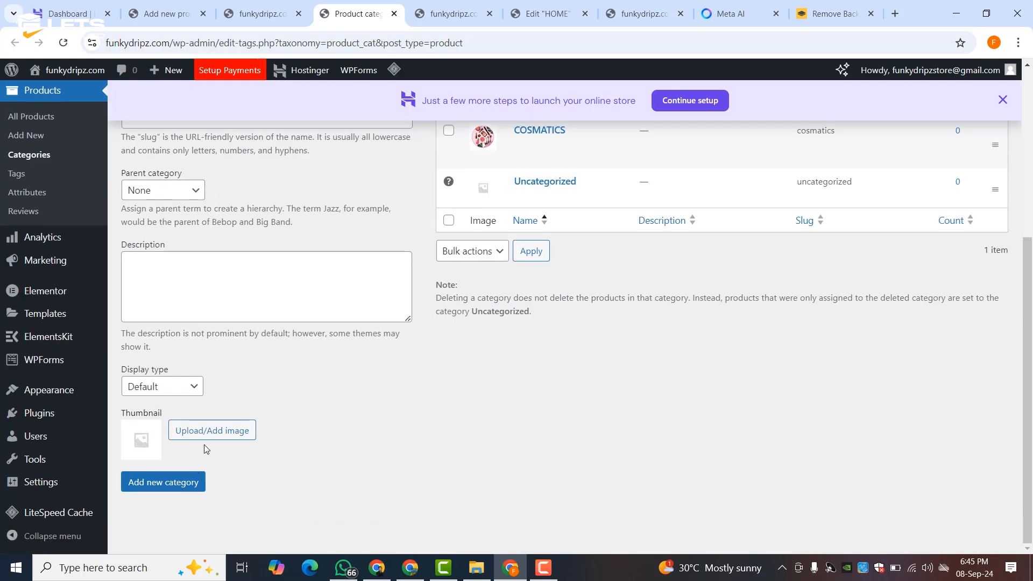
pyautogui.click(186, 431)
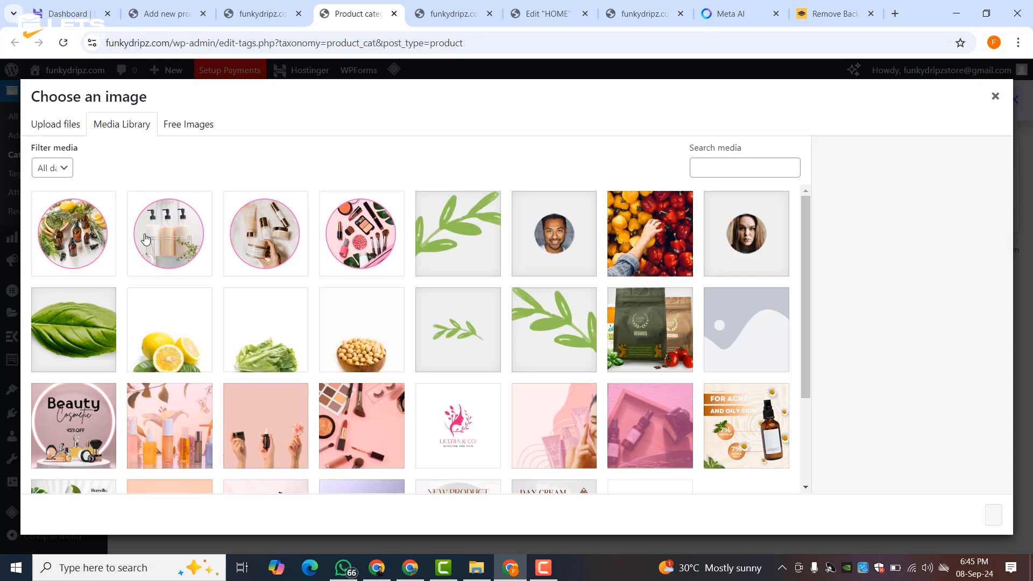
pyautogui.click(73, 233)
pyautogui.click(993, 515)
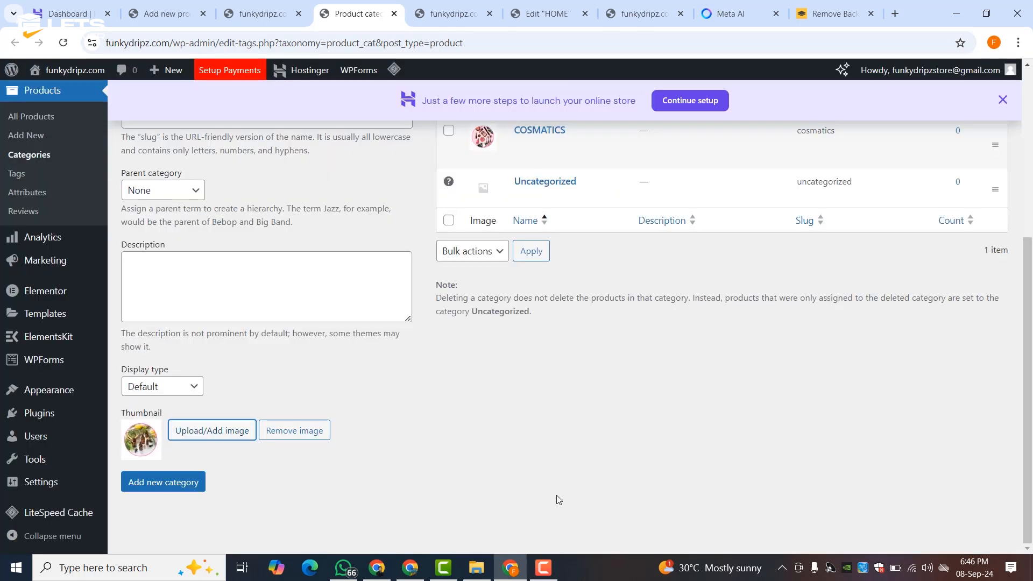
pyautogui.click(172, 485)
pyautogui.scroll(5, 564, 251)
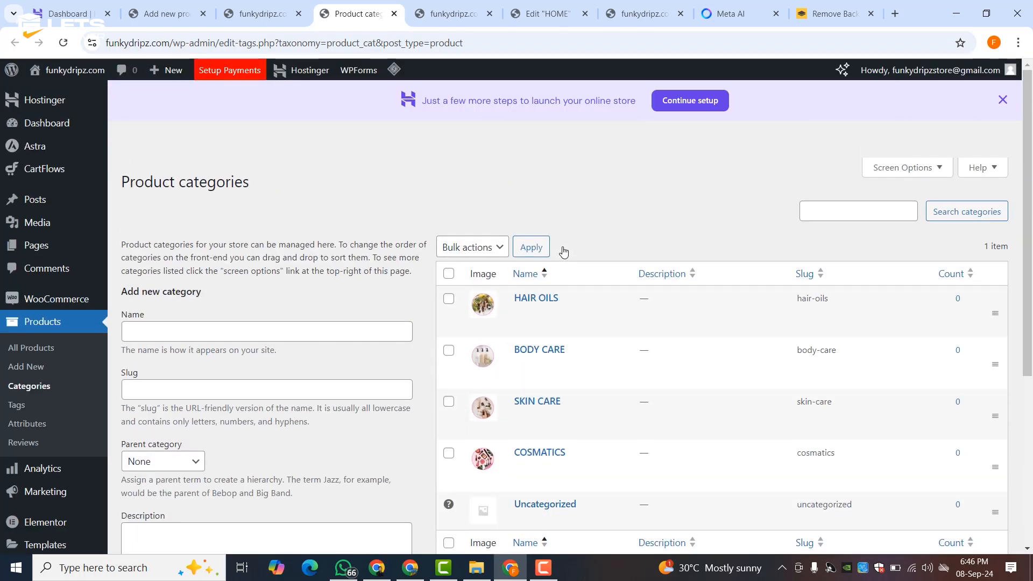
pyautogui.click(23, 366)
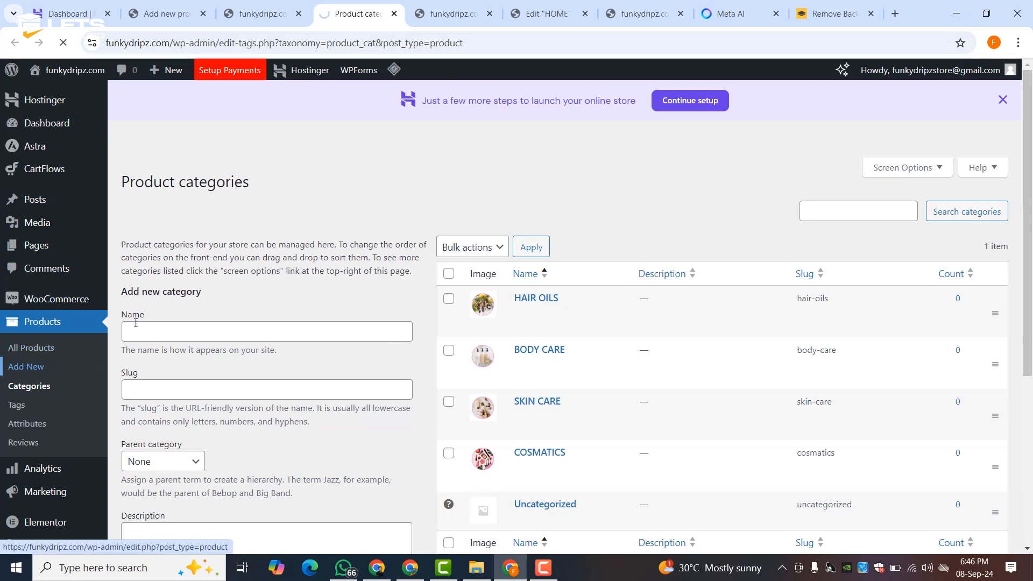
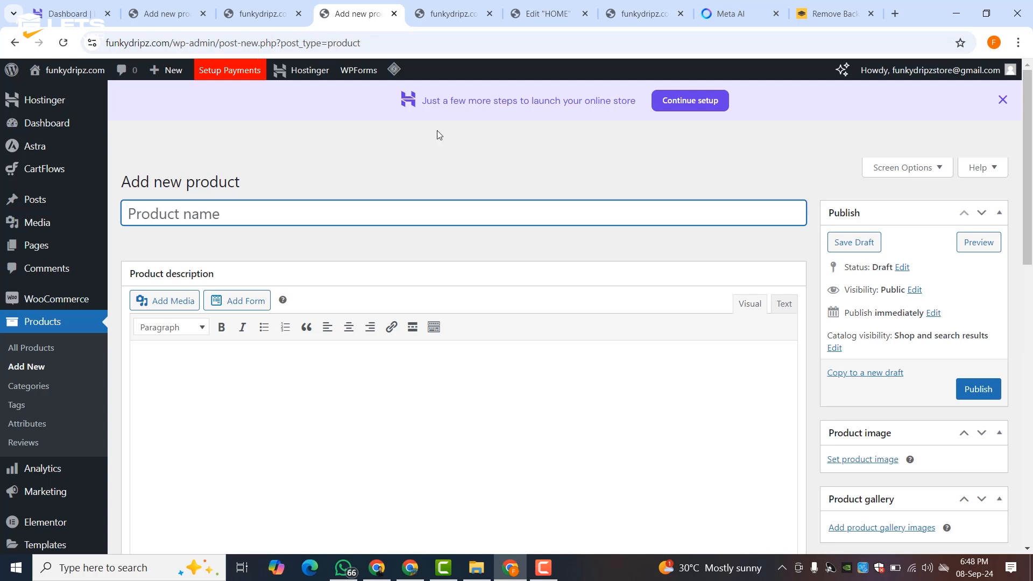
# - Copy the name Flawless Finish Foundation from the Meta AI list into Product name
pyautogui.click(727, 13)
pyautogui.moveTo(594, 2); pyautogui.dragTo(442, 4)
pyautogui.scroll(11, 386, 202)
pyautogui.scroll(-9, 375, 226)
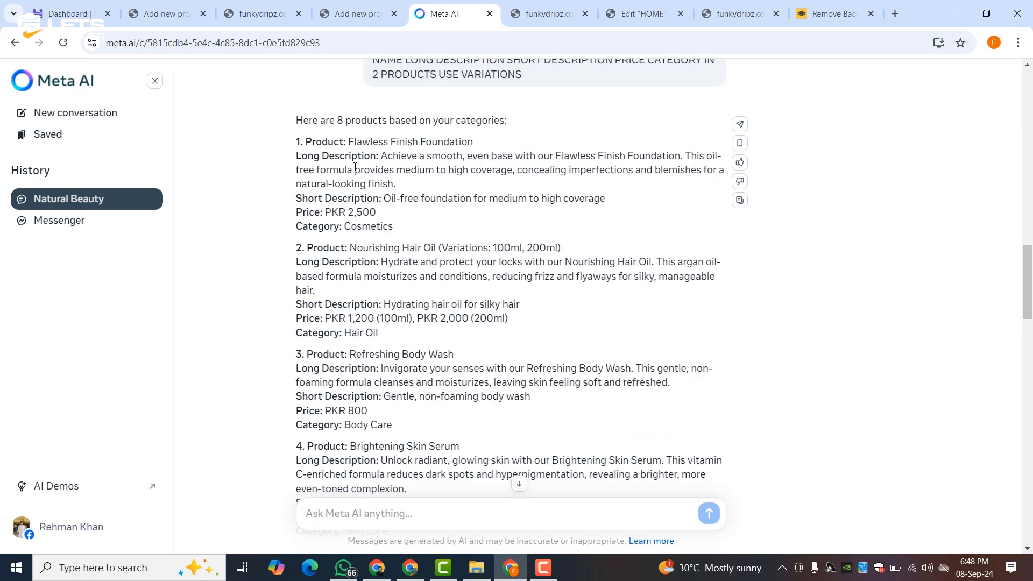
pyautogui.moveTo(349, 141); pyautogui.dragTo(489, 143)
pyautogui.rightClick(431, 142)
pyautogui.click(452, 157)
pyautogui.click(355, 14)
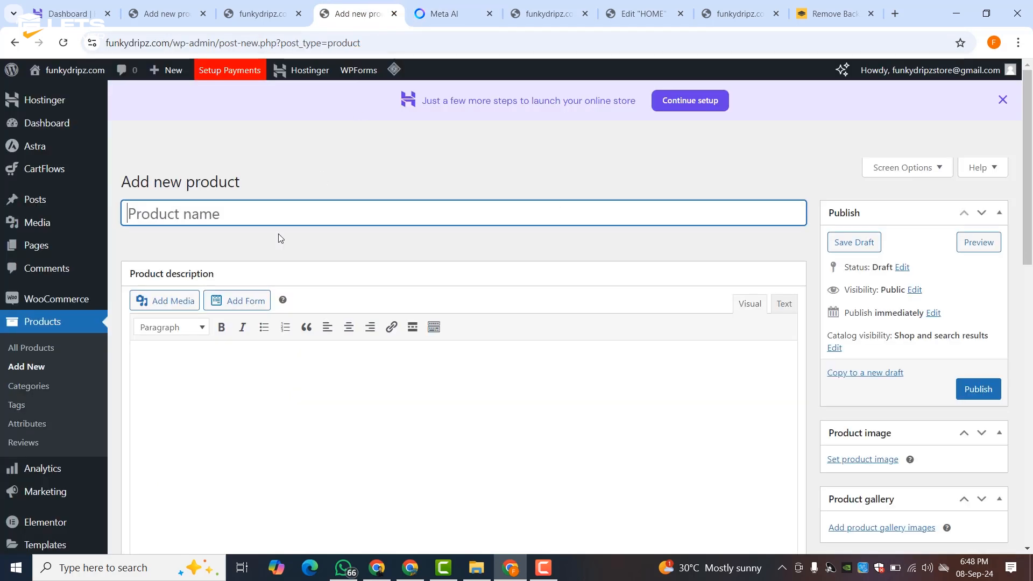
pyautogui.rightClick(272, 214)
pyautogui.click(303, 339)
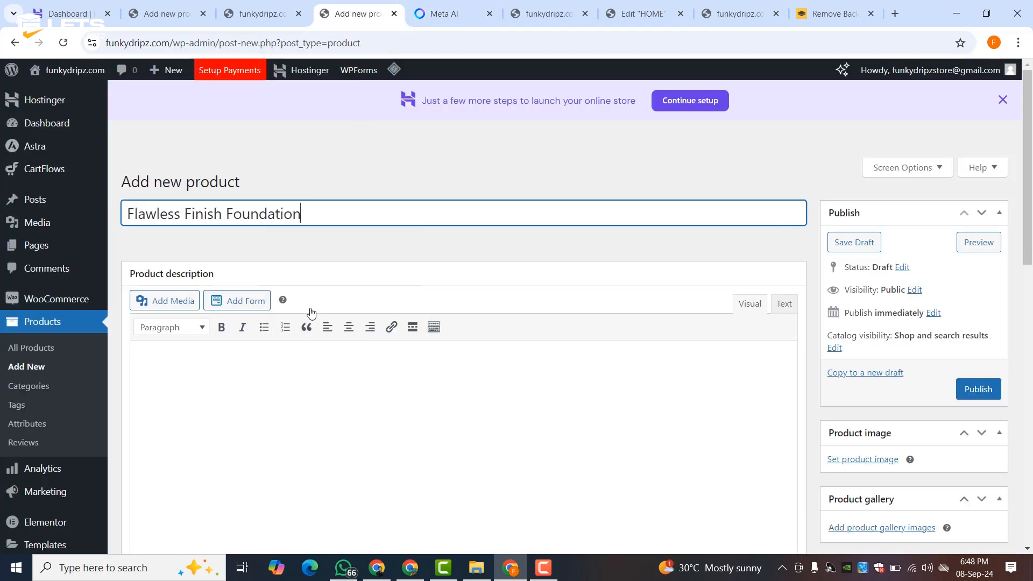
# - Paste the foundation's long description from the Meta AI list into the product description
pyautogui.click(437, 11)
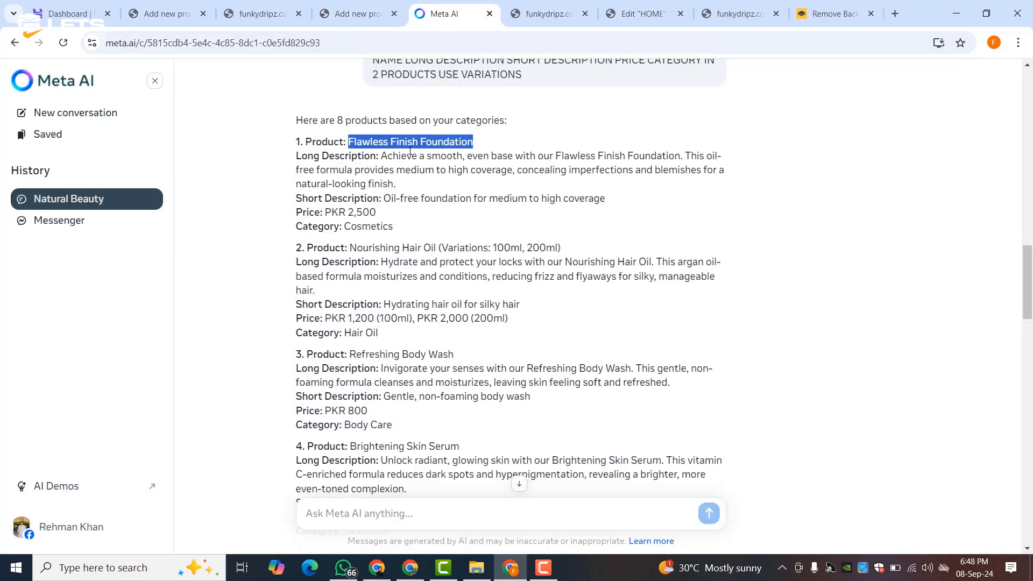
pyautogui.moveTo(382, 156); pyautogui.dragTo(401, 188)
pyautogui.rightClick(391, 161)
pyautogui.click(415, 173)
pyautogui.click(364, 4)
pyautogui.click(196, 371)
pyautogui.rightClick(181, 370)
pyautogui.click(213, 218)
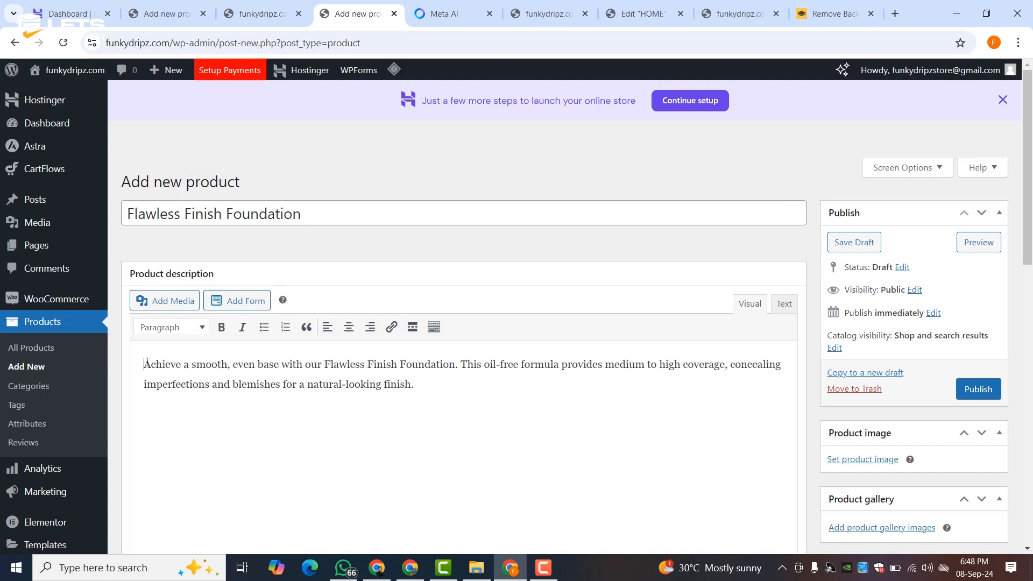
# - Add a bold DESCRIPTION heading above the long description text
pyautogui.press('Return')
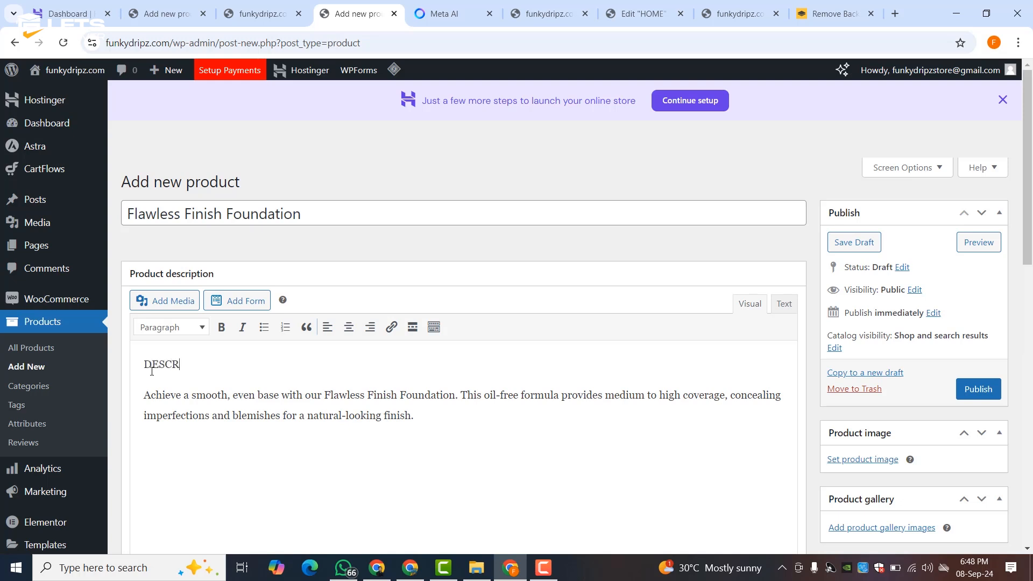
pyautogui.write('ION')
pyautogui.doubleClick(152, 369)
pyautogui.click(218, 326)
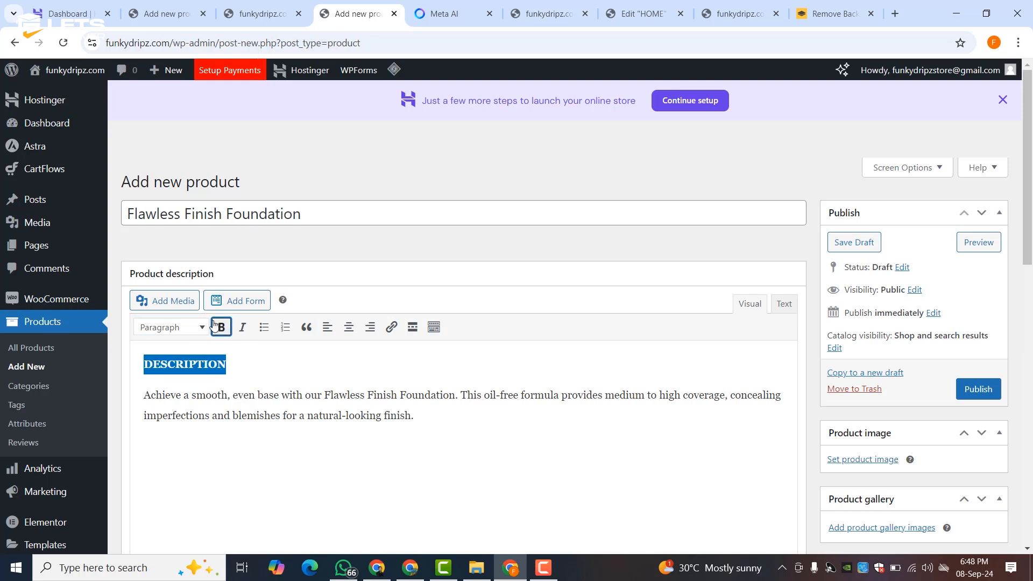
# - Dismiss the store setup reminder banner on the product form
pyautogui.scroll(-6, 208, 369)
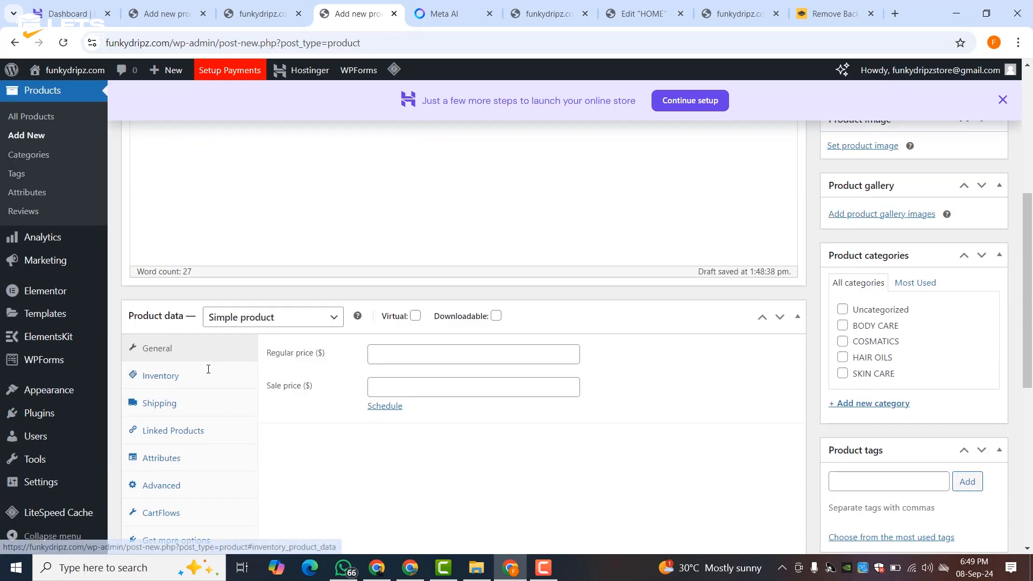
pyautogui.scroll(-5, 398, 353)
pyautogui.scroll(10, 277, 366)
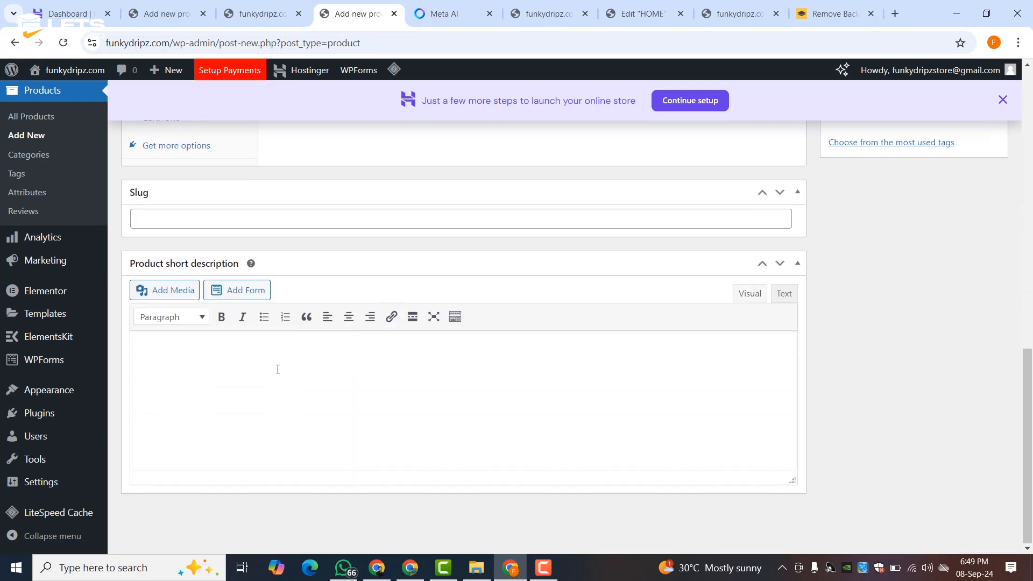
pyautogui.scroll(-3, 827, 378)
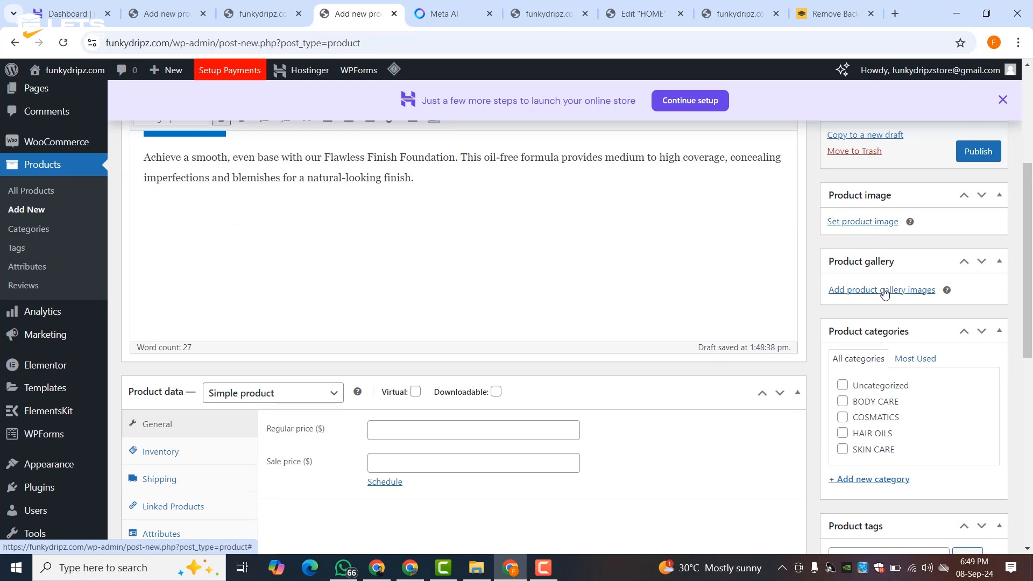
pyautogui.scroll(-3, 883, 294)
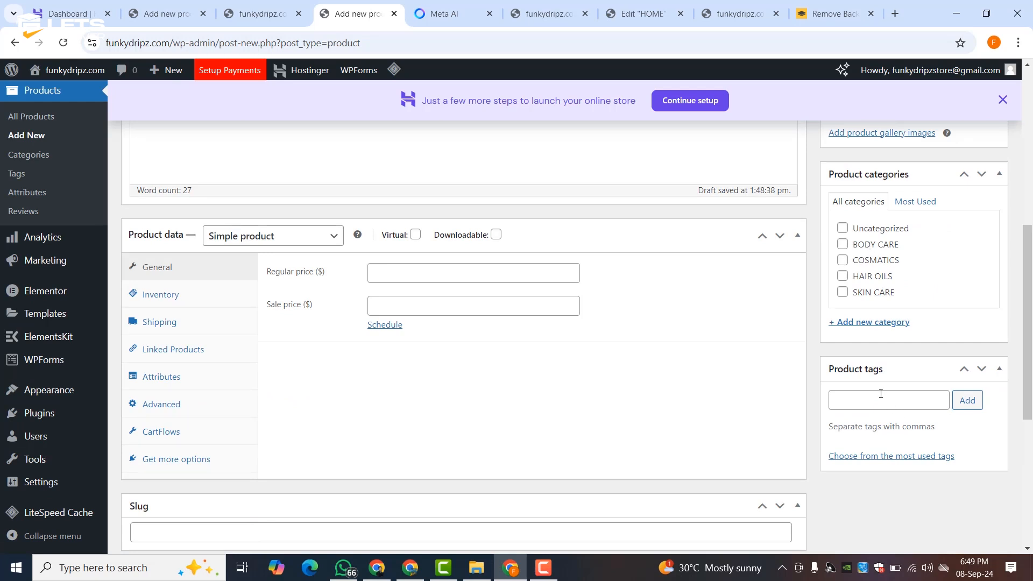
pyautogui.scroll(-3, 881, 394)
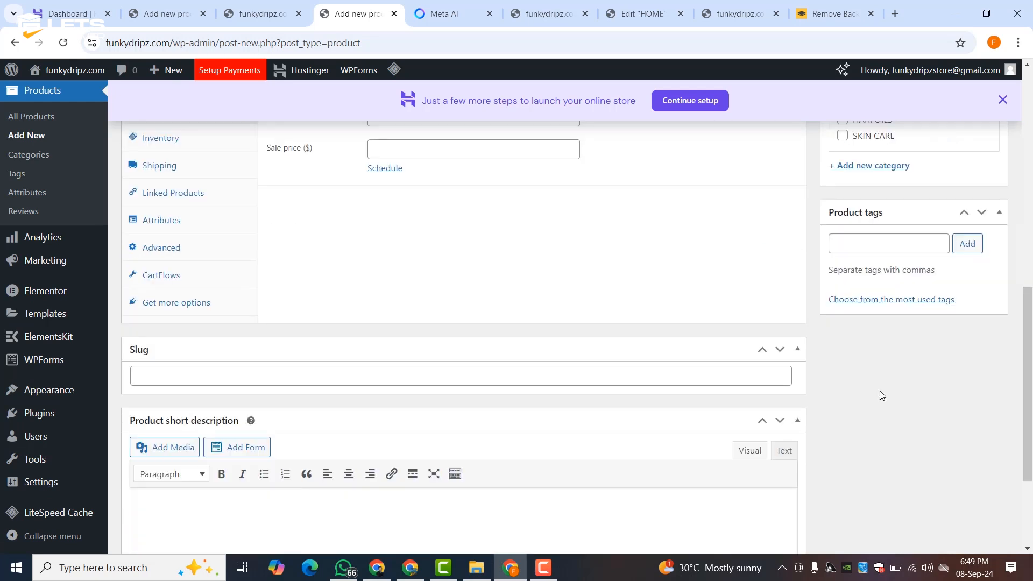
pyautogui.scroll(3, 881, 393)
pyautogui.scroll(-3, 878, 393)
pyautogui.click(1002, 100)
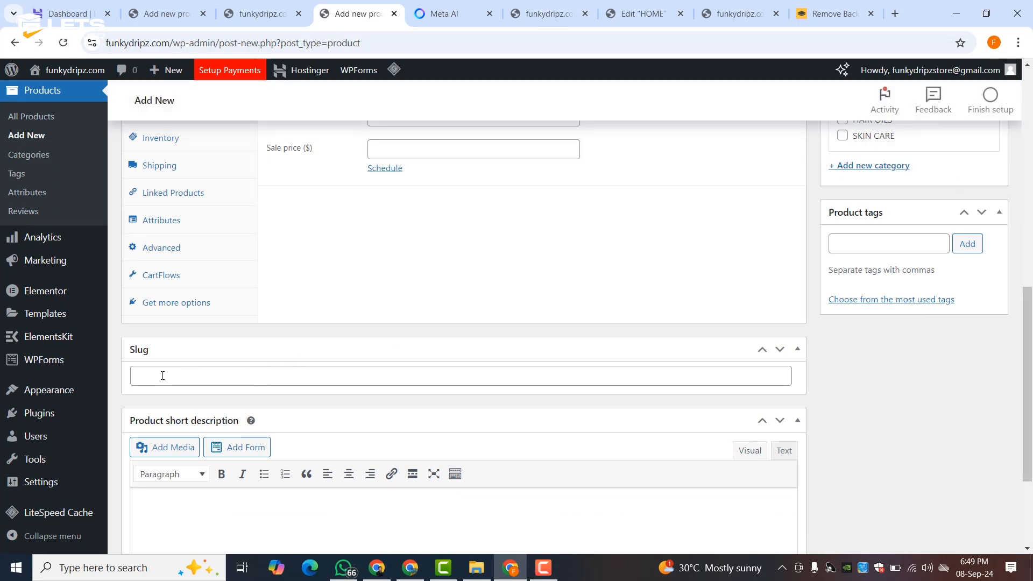
pyautogui.scroll(8, 463, 324)
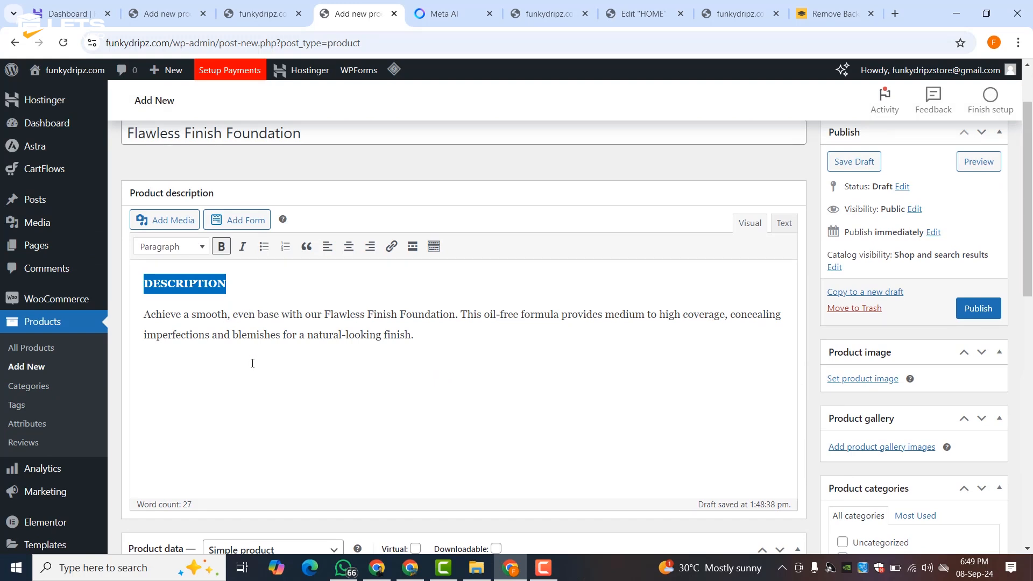
# - Set the regular price to 2,500 copied from the AI list and sale price to 2300
pyautogui.click(442, 13)
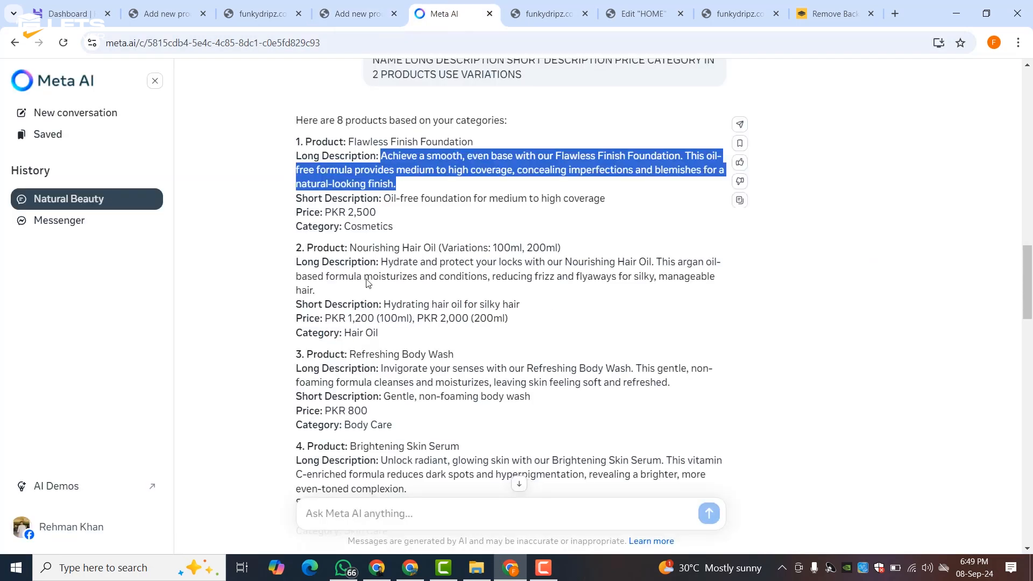
pyautogui.moveTo(384, 198); pyautogui.dragTo(641, 215)
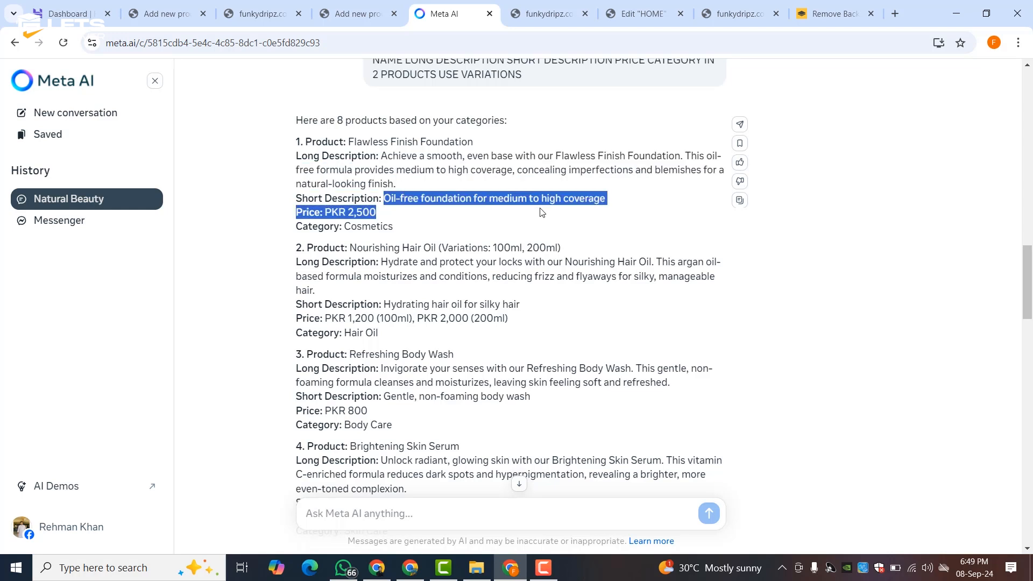
pyautogui.click(503, 201)
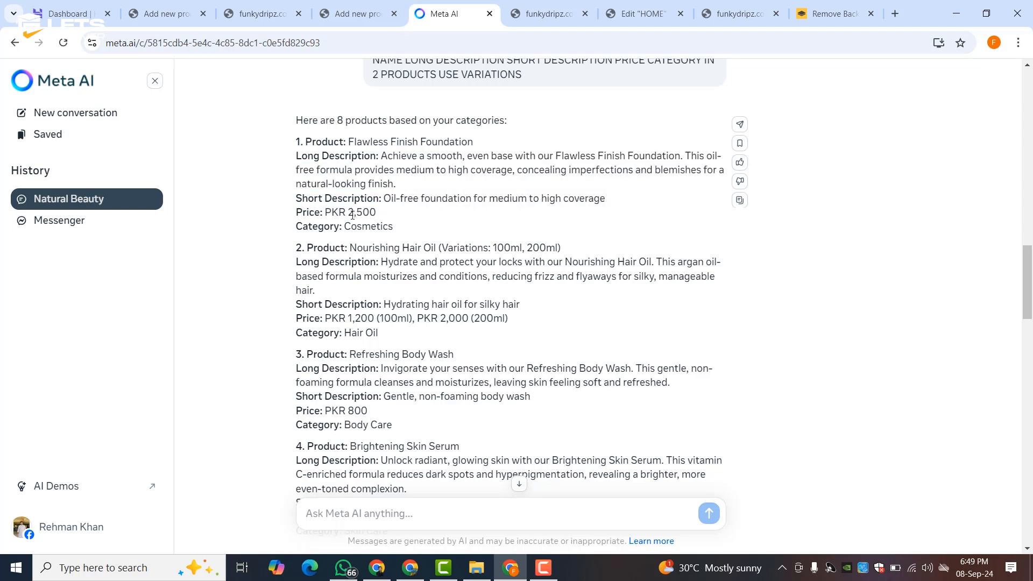
pyautogui.moveTo(349, 213); pyautogui.dragTo(376, 213)
pyautogui.rightClick(397, 214)
pyautogui.click(419, 226)
pyautogui.click(355, 14)
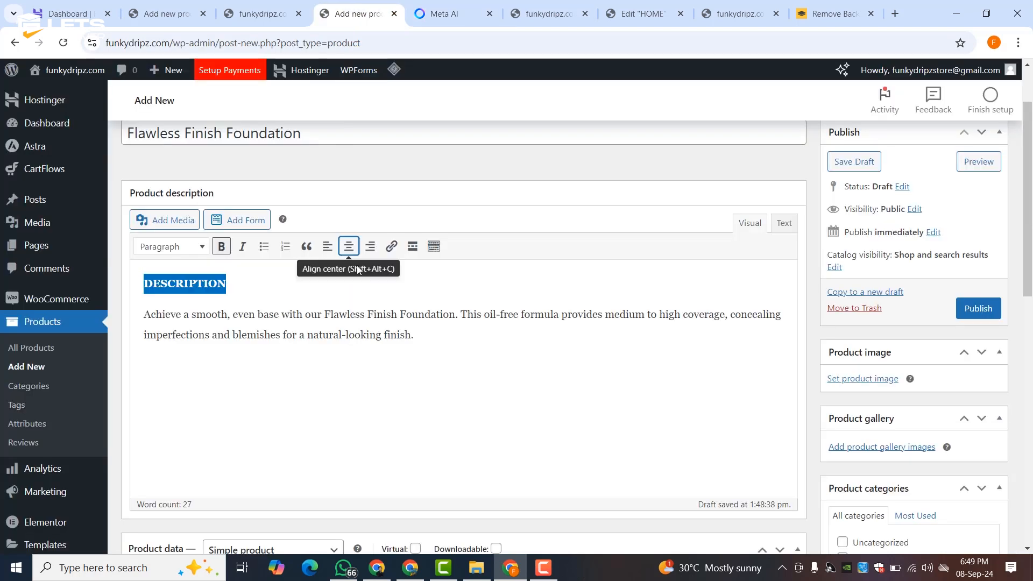
pyautogui.scroll(-2, 356, 284)
pyautogui.scroll(-3, 355, 284)
pyautogui.click(377, 273)
pyautogui.rightClick(378, 274)
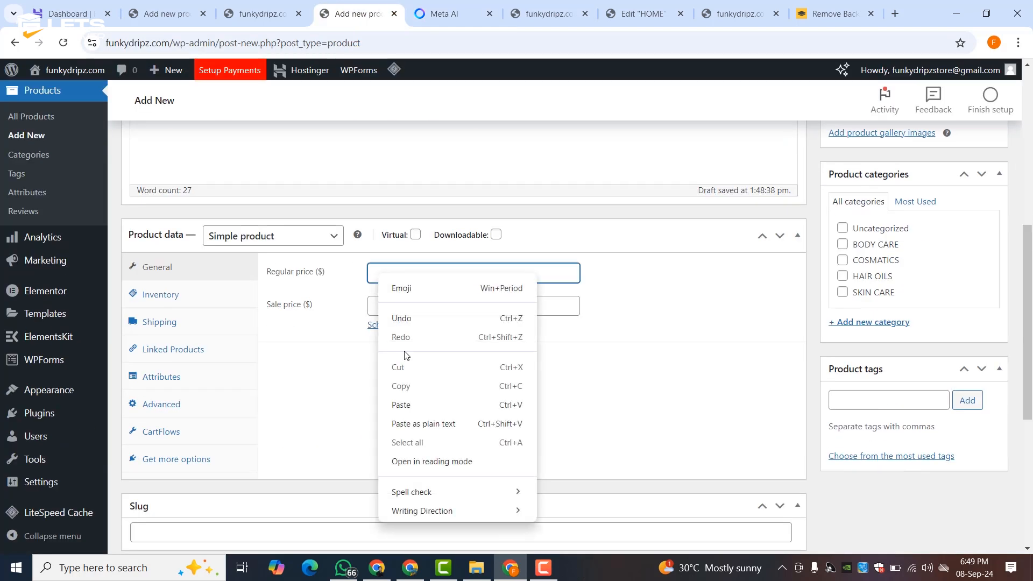
pyautogui.click(410, 404)
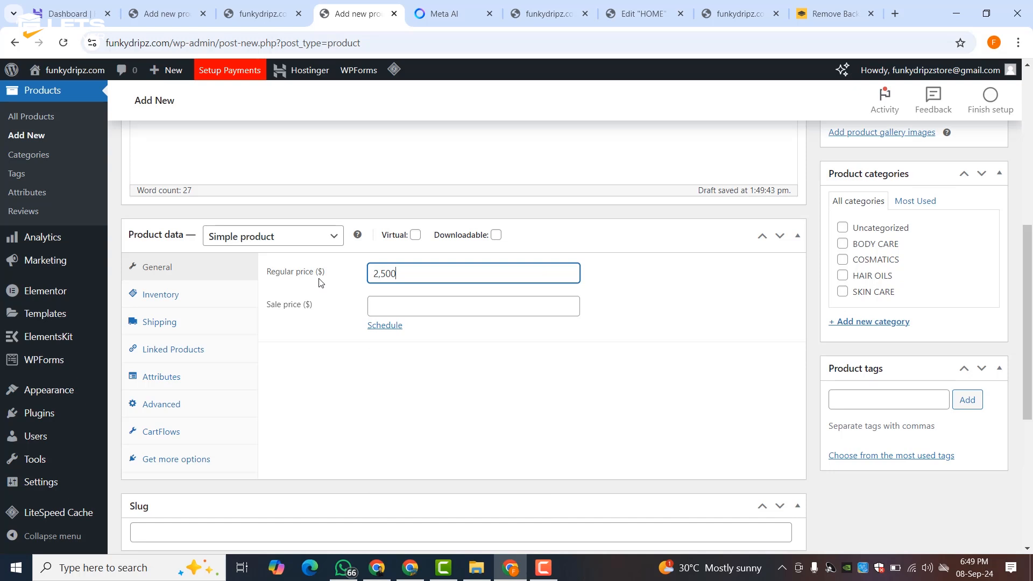
pyautogui.press('Tab')
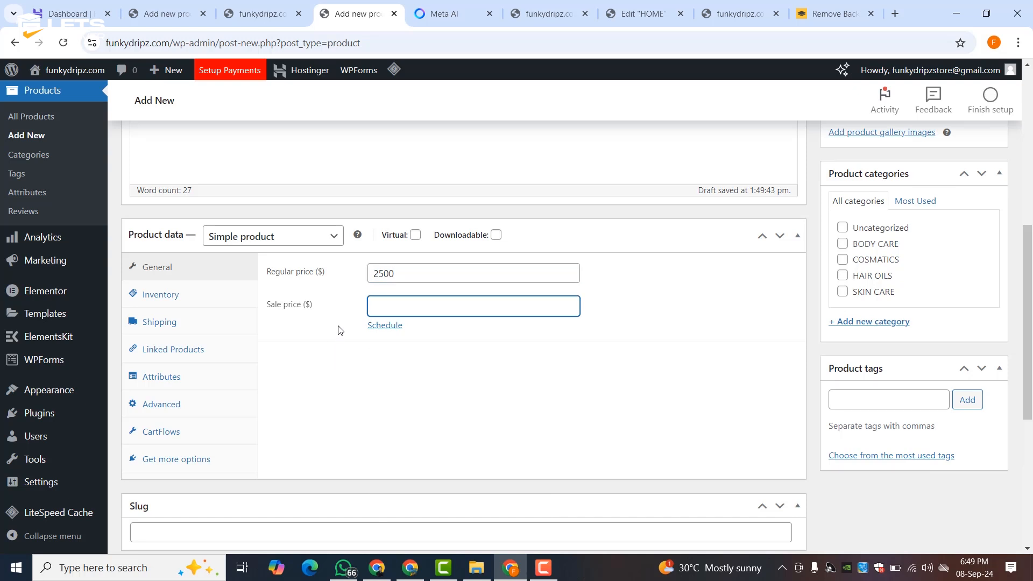
pyautogui.write('2300')
pyautogui.click(339, 330)
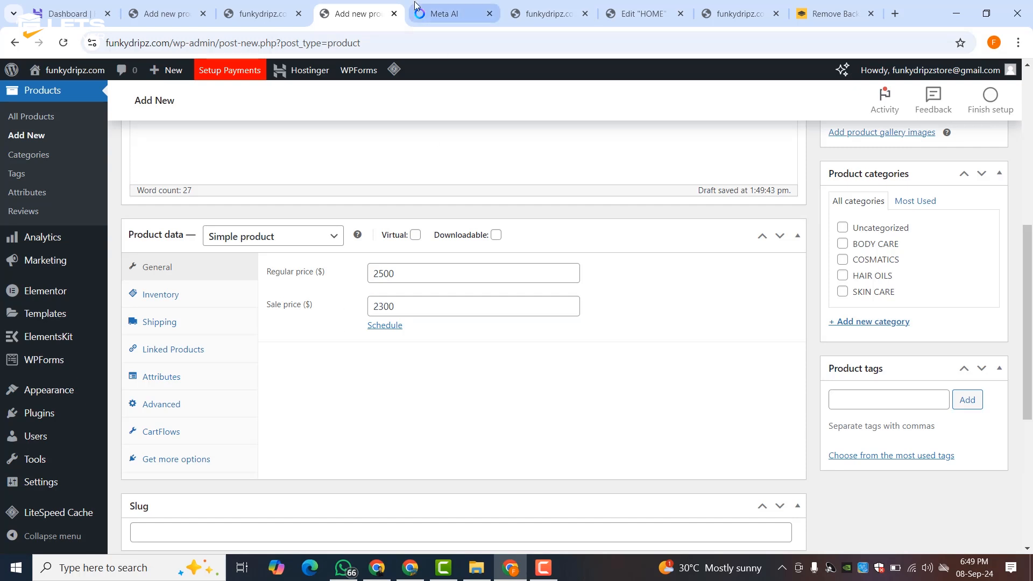
# - Paste the foundation's oil-free short description from the Meta AI list
pyautogui.click(430, 13)
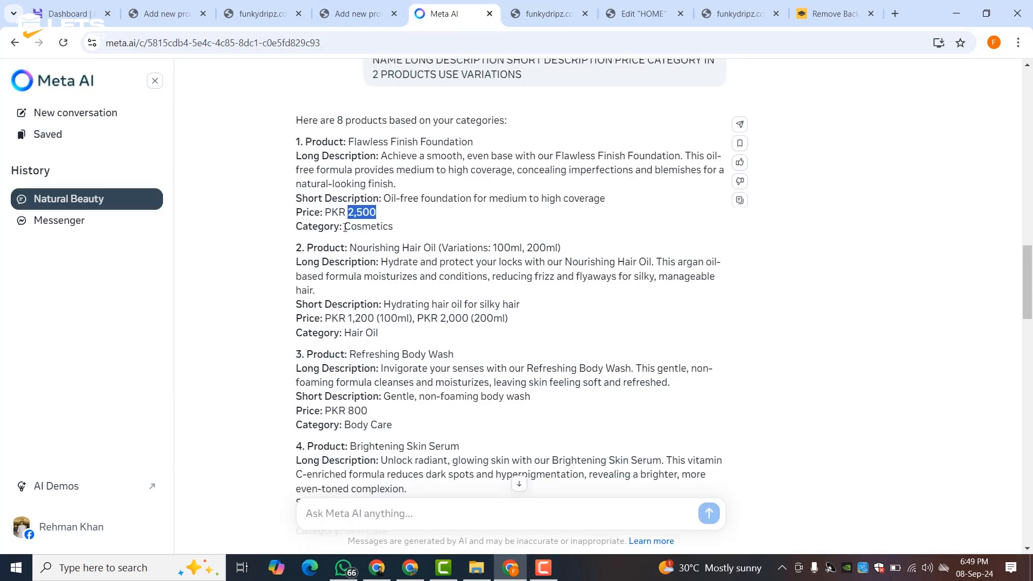
pyautogui.moveTo(383, 200); pyautogui.dragTo(584, 200)
pyautogui.rightClick(585, 200)
pyautogui.click(602, 214)
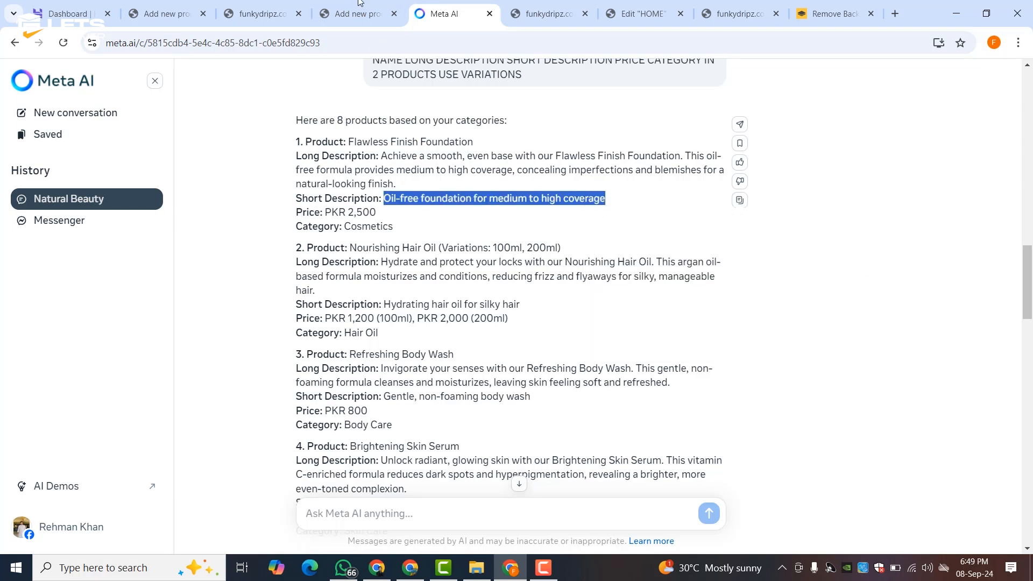
pyautogui.click(356, 13)
pyautogui.scroll(-5, 255, 372)
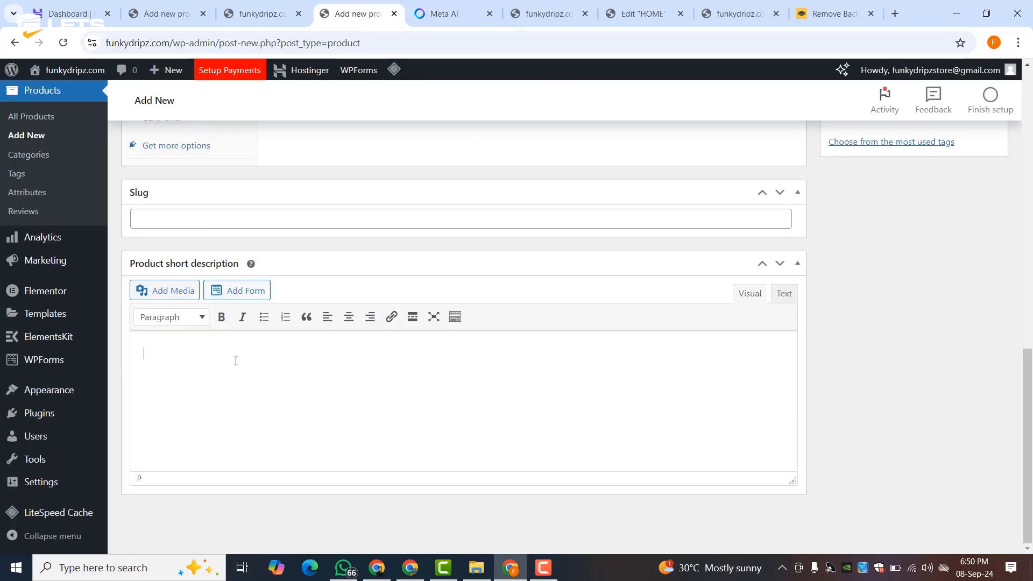
pyautogui.rightClick(236, 361)
pyautogui.click(260, 208)
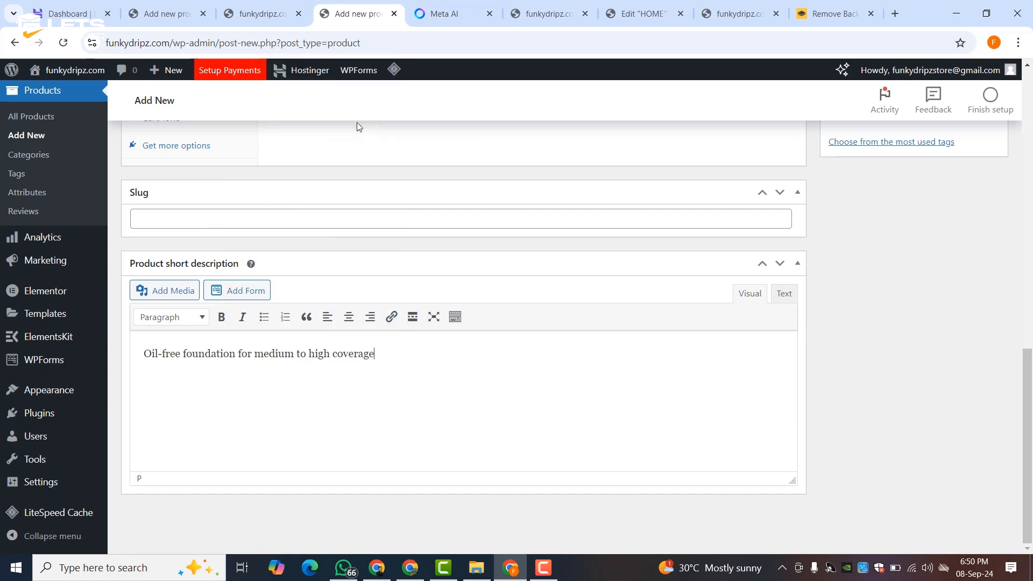
pyautogui.click(446, 20)
pyautogui.click(356, 14)
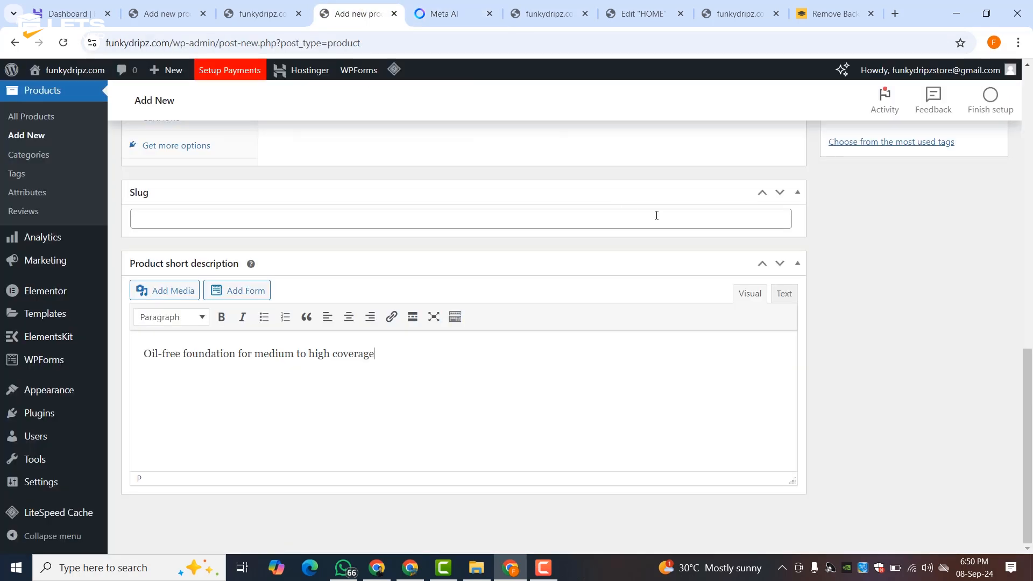
pyautogui.scroll(10, 655, 215)
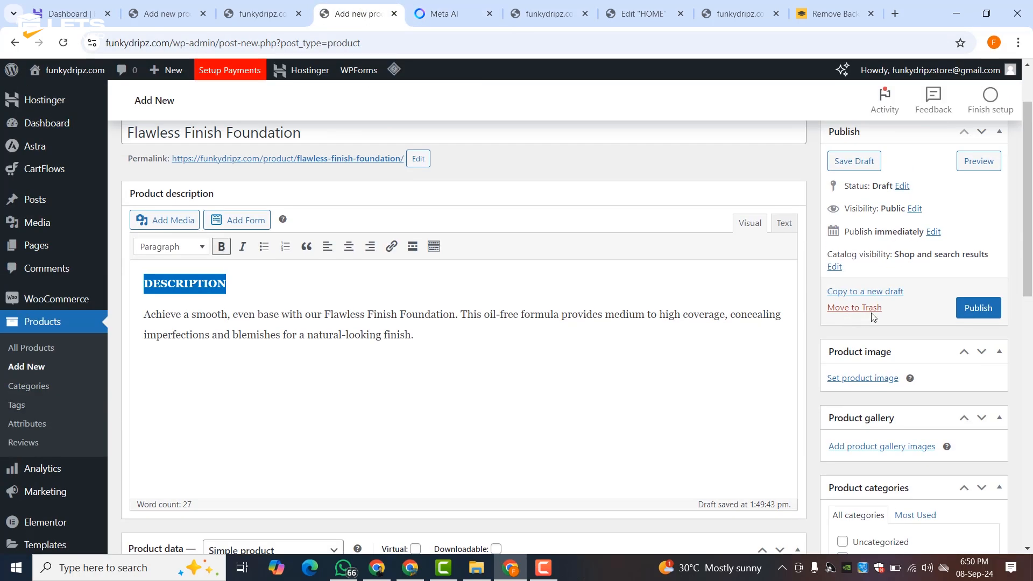
pyautogui.scroll(-5, 873, 318)
# - Tick the Cosmetics category and set the For Acne serum picture 7.png as product image
pyautogui.click(875, 260)
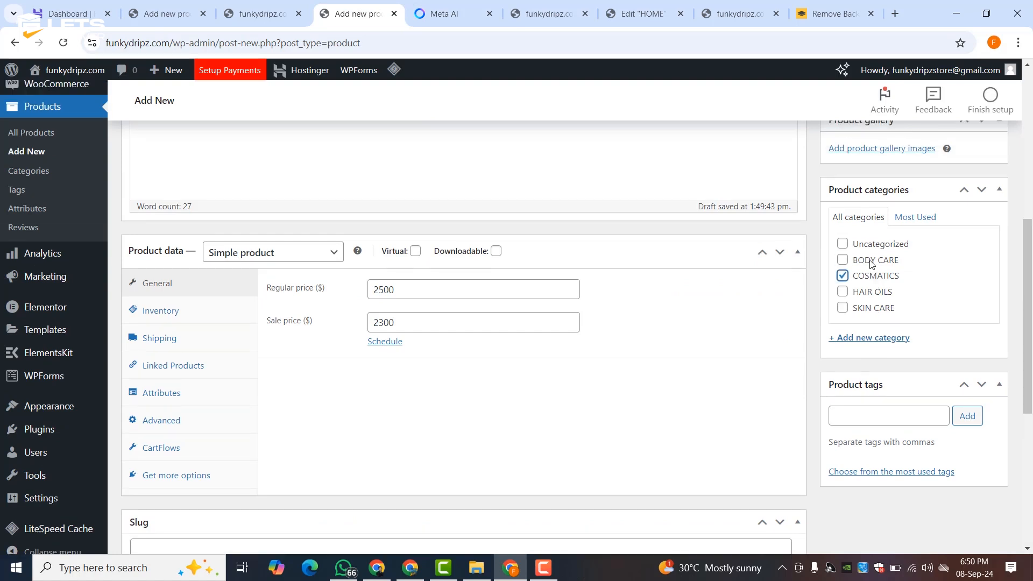
pyautogui.scroll(3, 873, 252)
pyautogui.click(864, 223)
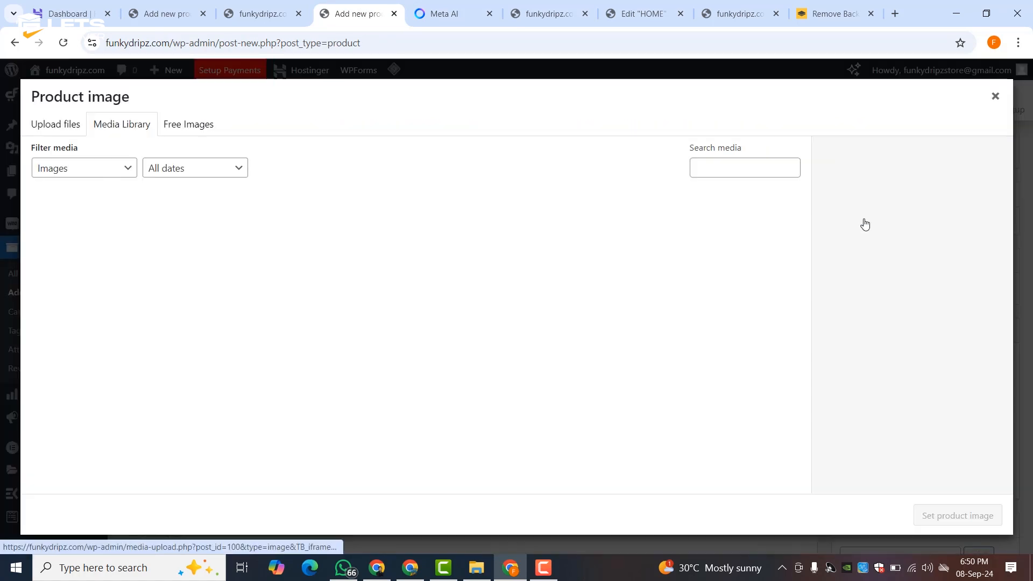
pyautogui.scroll(-3, 306, 268)
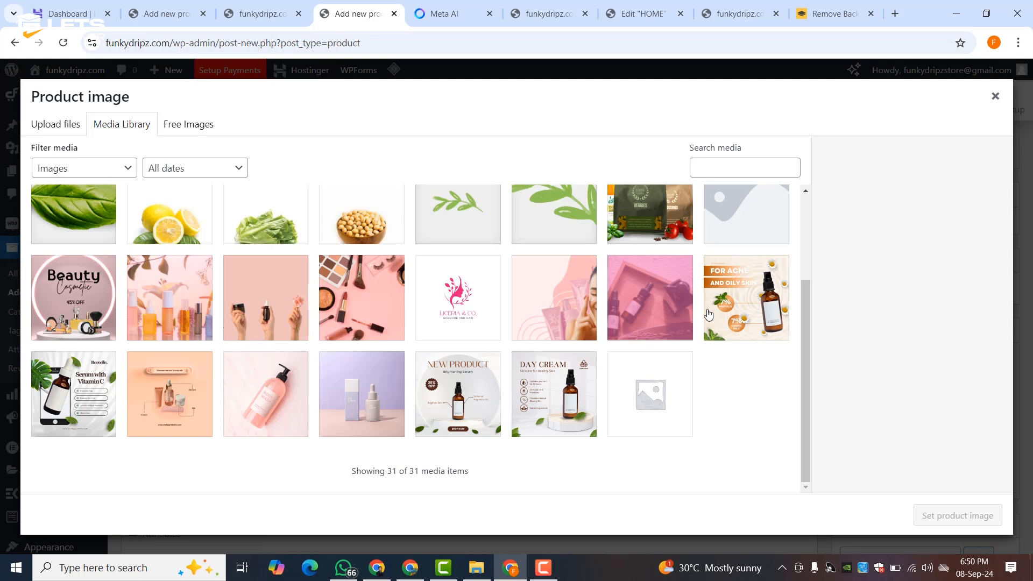
pyautogui.scroll(3, 692, 319)
pyautogui.scroll(-3, 725, 347)
pyautogui.click(732, 301)
pyautogui.scroll(3, 338, 332)
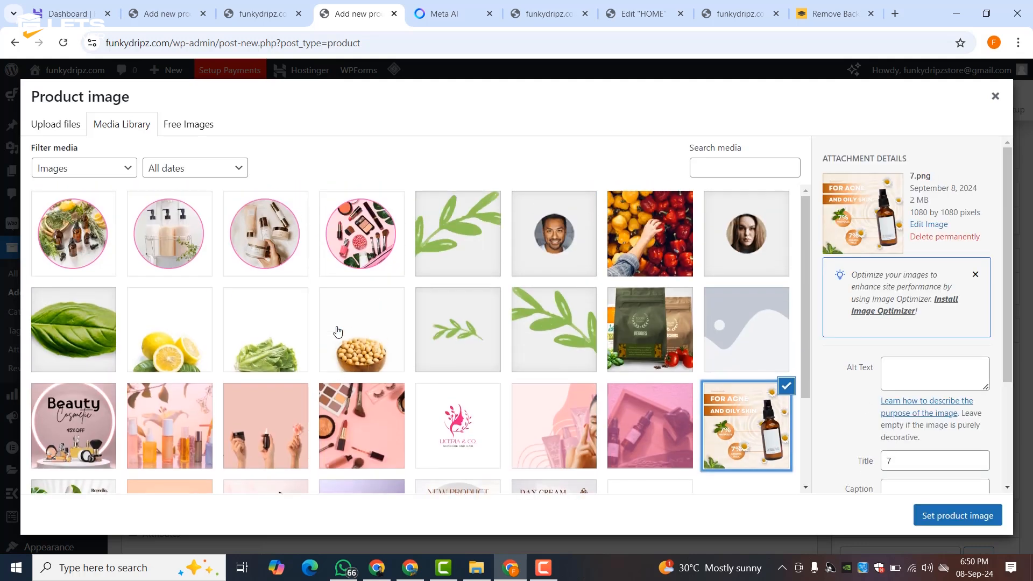
pyautogui.scroll(-3, 338, 331)
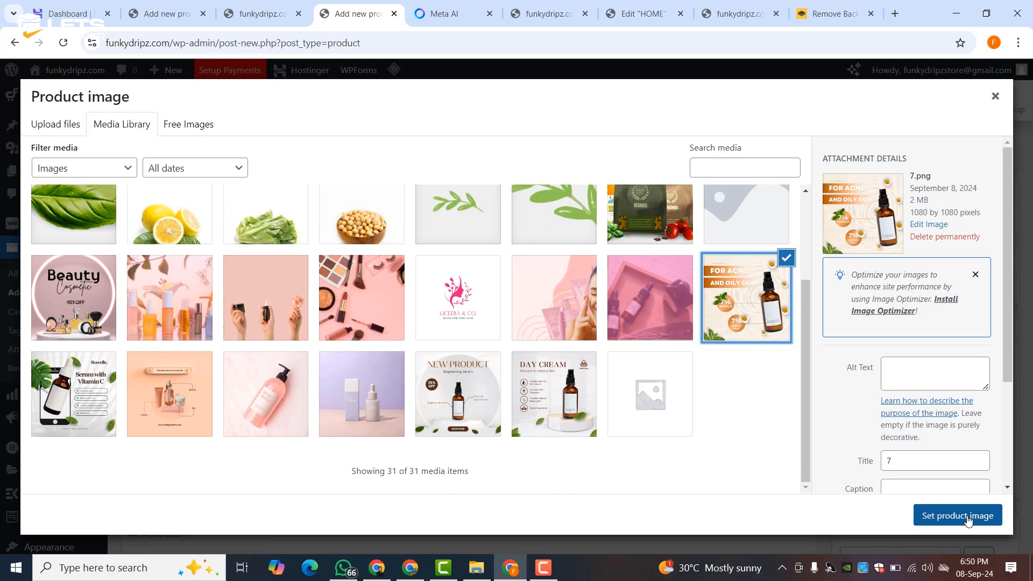
pyautogui.click(963, 515)
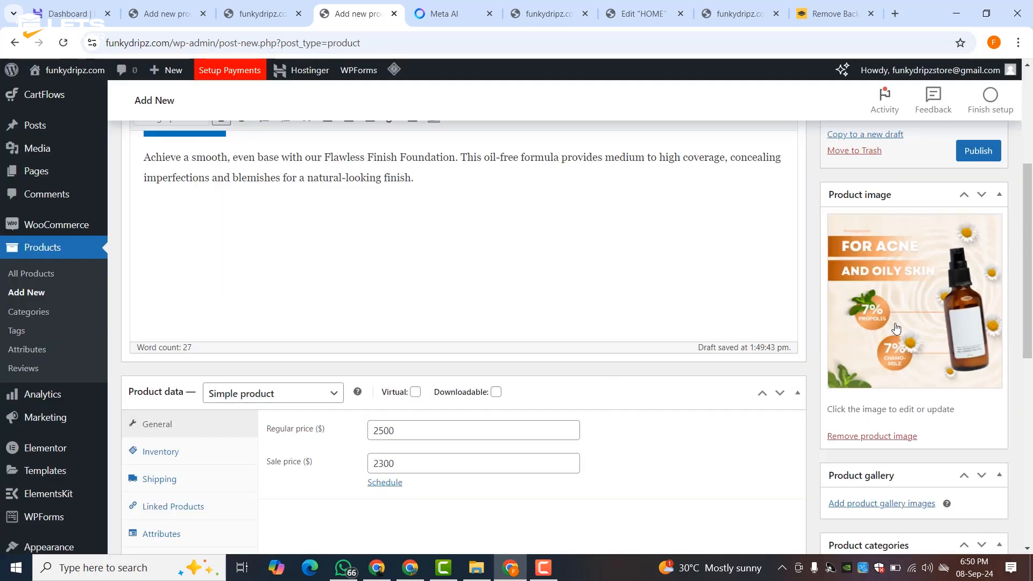
# - Add the orange 5.png infographic to the product gallery
pyautogui.scroll(-3, 883, 312)
pyautogui.click(879, 348)
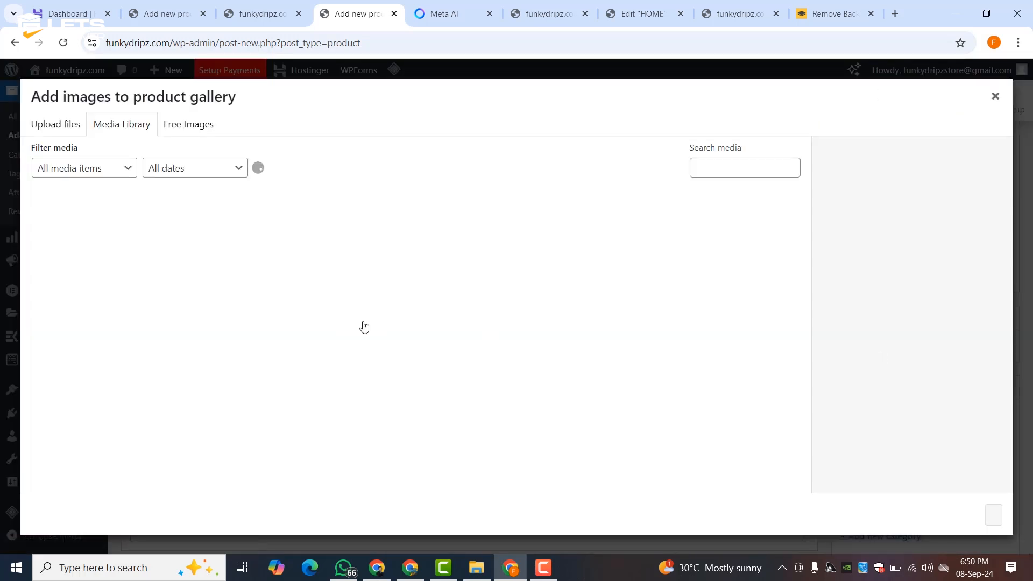
pyautogui.scroll(-3, 277, 307)
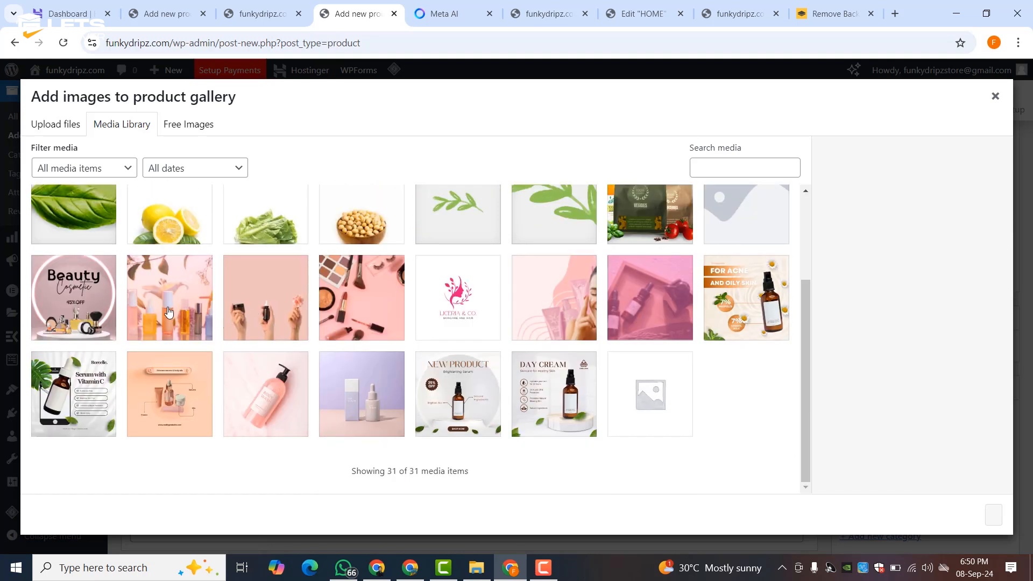
pyautogui.click(168, 400)
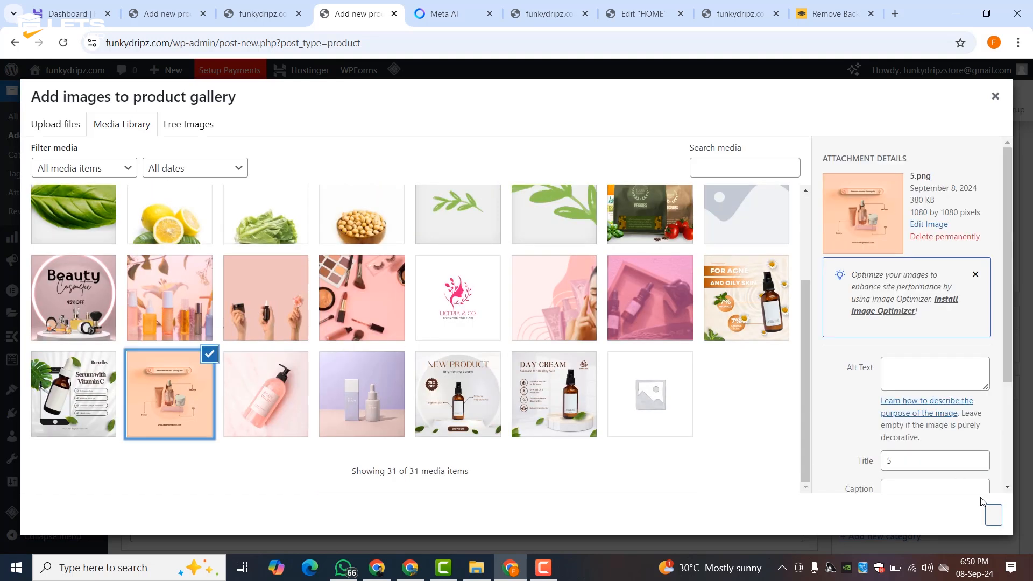
pyautogui.click(992, 515)
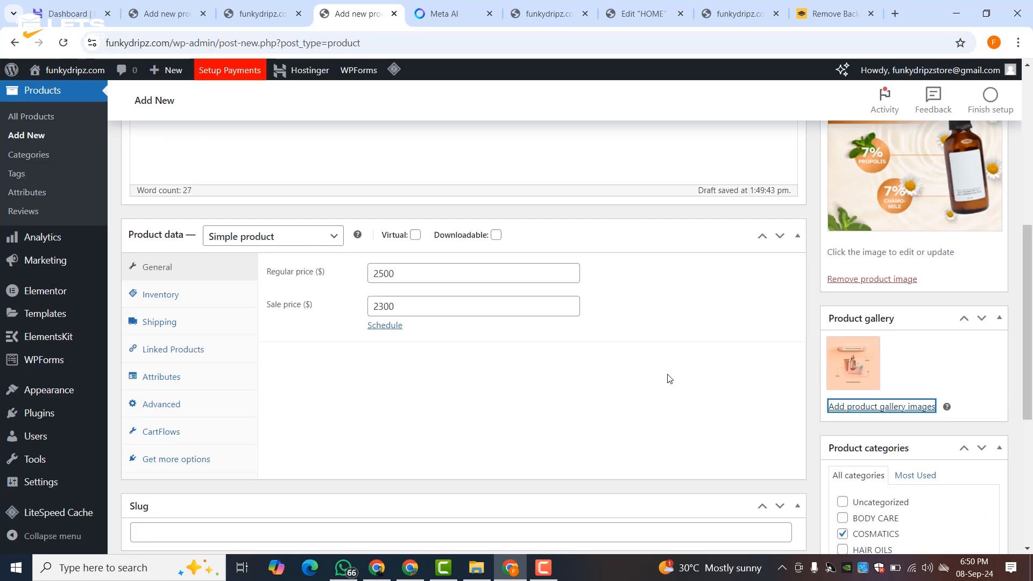
pyautogui.scroll(10, 672, 377)
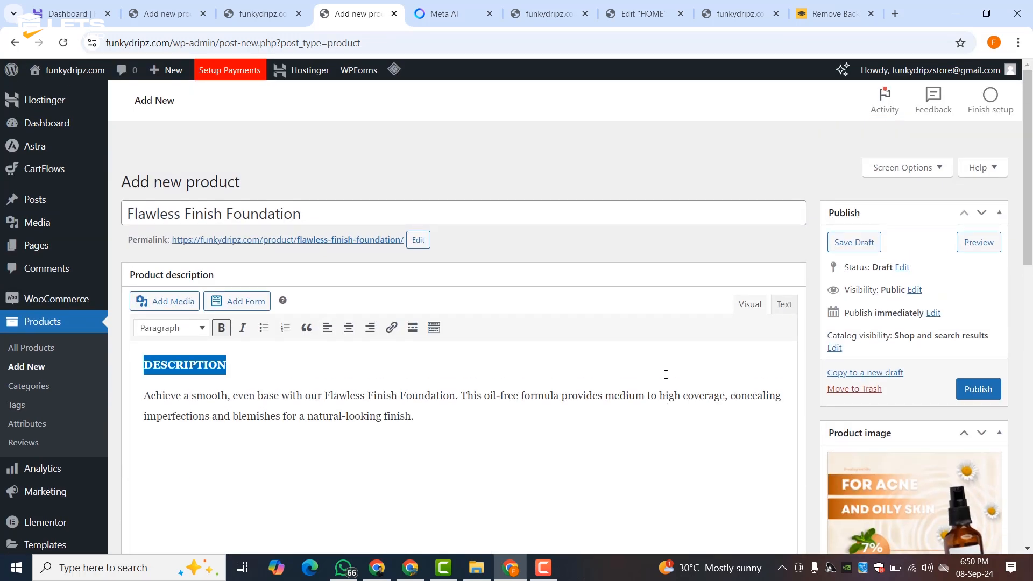
pyautogui.scroll(-4, 666, 375)
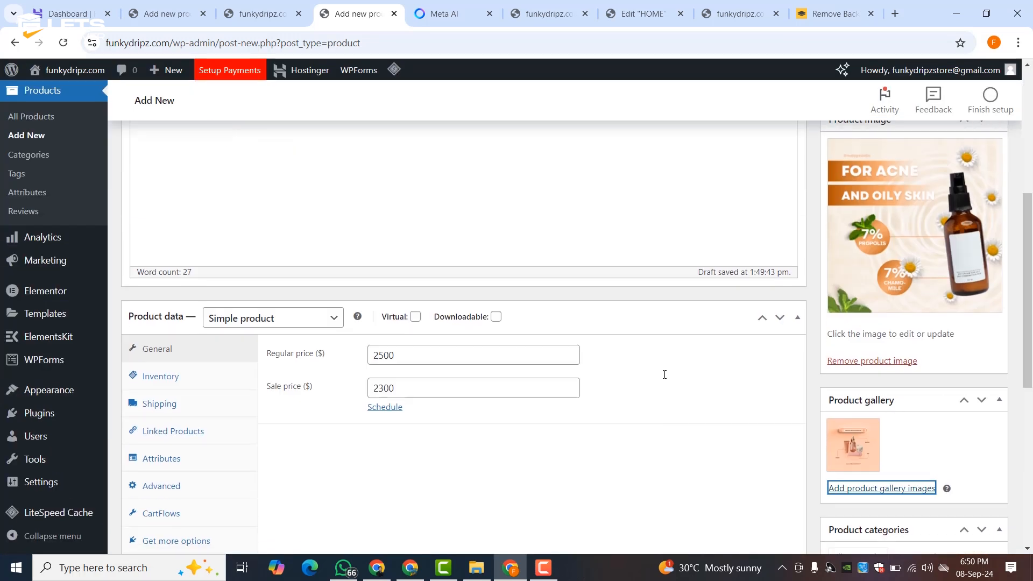
pyautogui.click(871, 252)
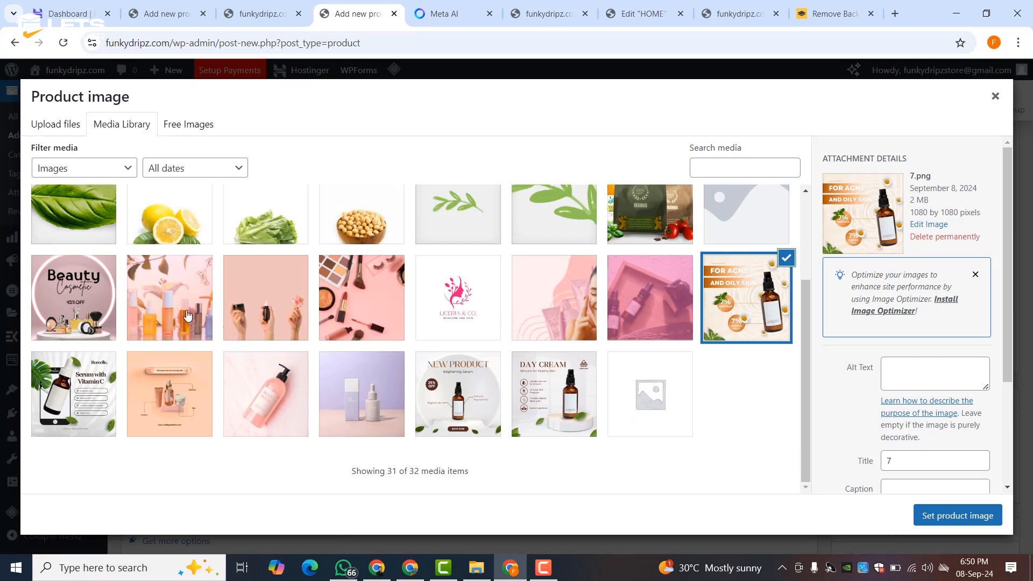
# - Close the Product image dialog unchanged and publish Flawless Finish Foundation
pyautogui.click(996, 96)
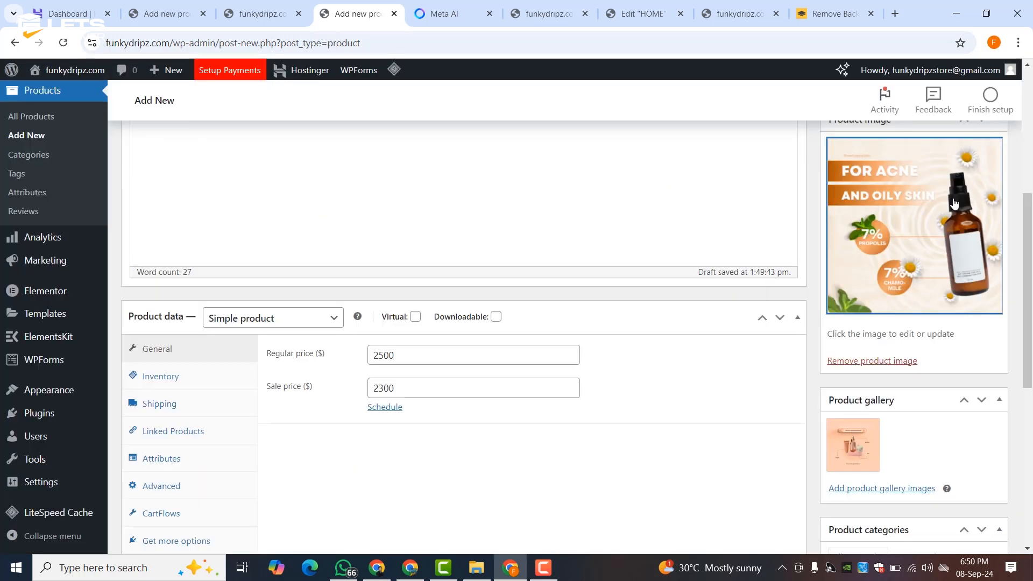
pyautogui.scroll(-5, 577, 416)
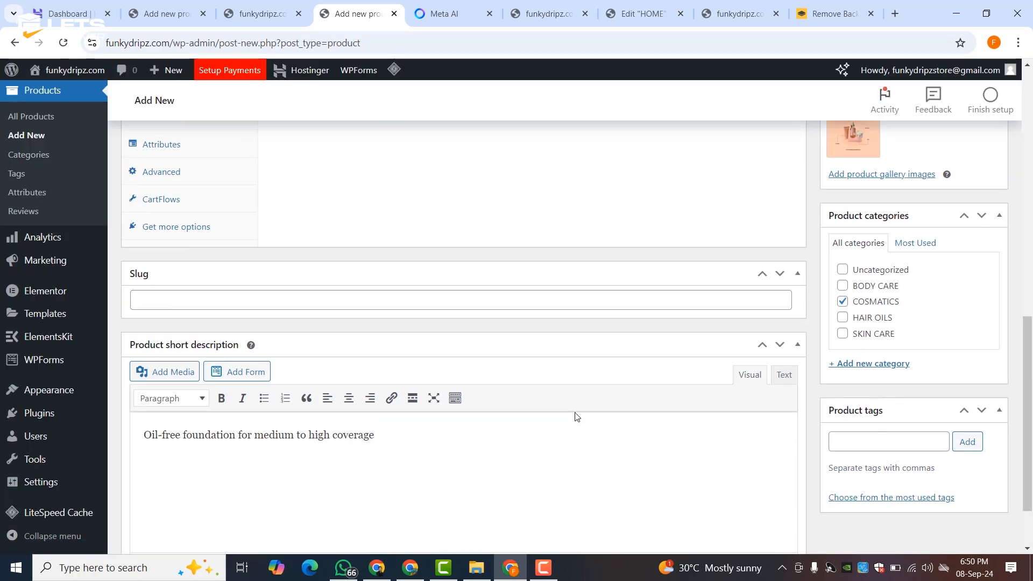
pyautogui.scroll(10, 576, 415)
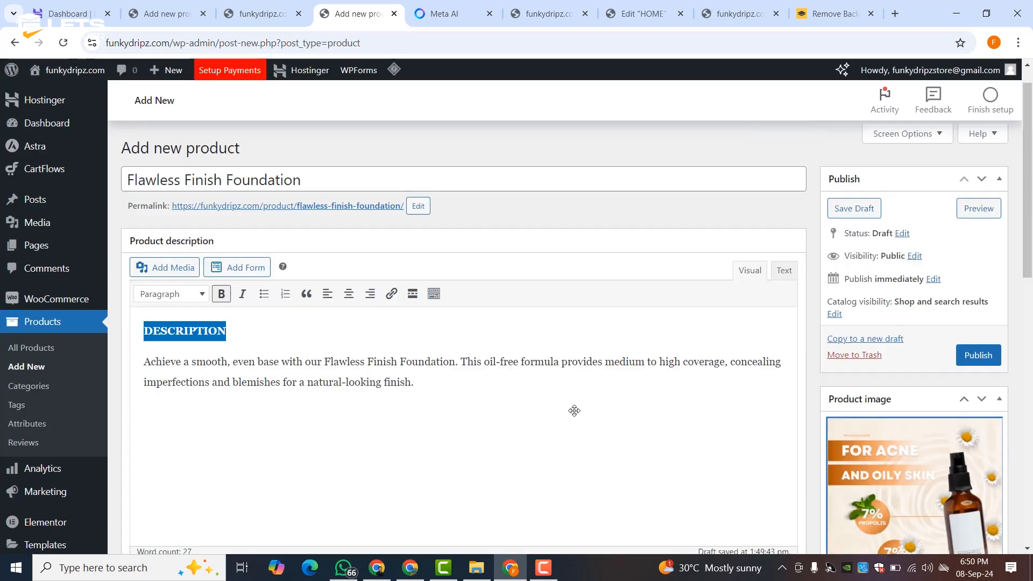
pyautogui.click(996, 391)
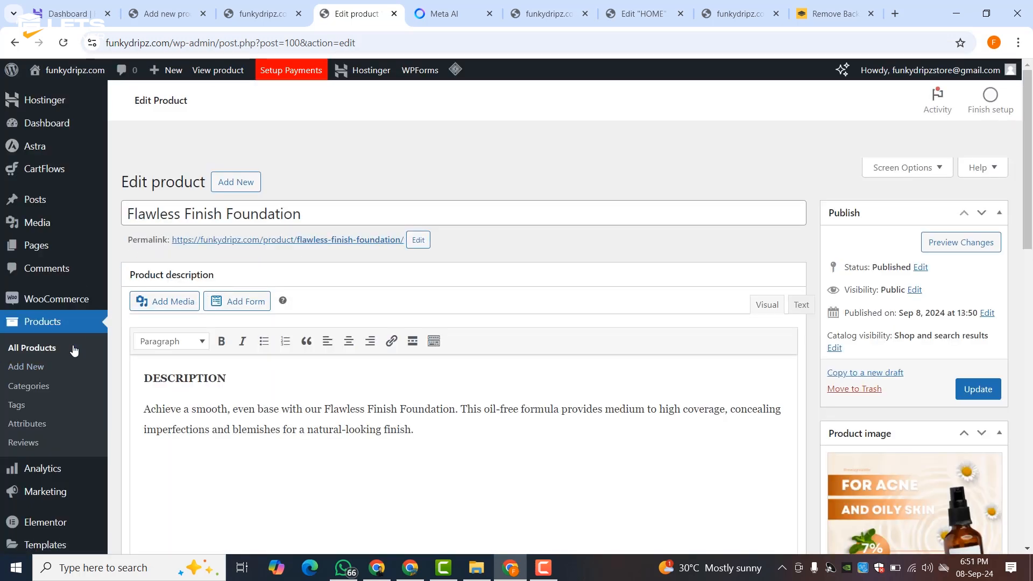
# - Start a new product named Nourishing Hair Oil, copied from the Meta AI list
pyautogui.click(43, 372)
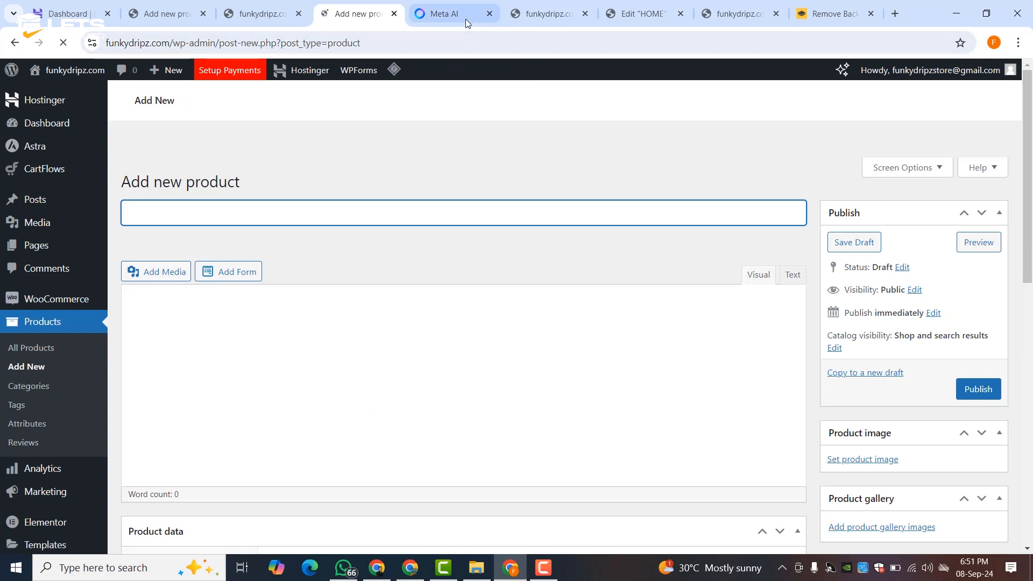
pyautogui.click(446, 14)
pyautogui.moveTo(350, 247); pyautogui.dragTo(559, 247)
pyautogui.rightClick(564, 248)
pyautogui.click(592, 260)
pyautogui.click(378, 246)
pyautogui.moveTo(351, 248); pyautogui.dragTo(437, 248)
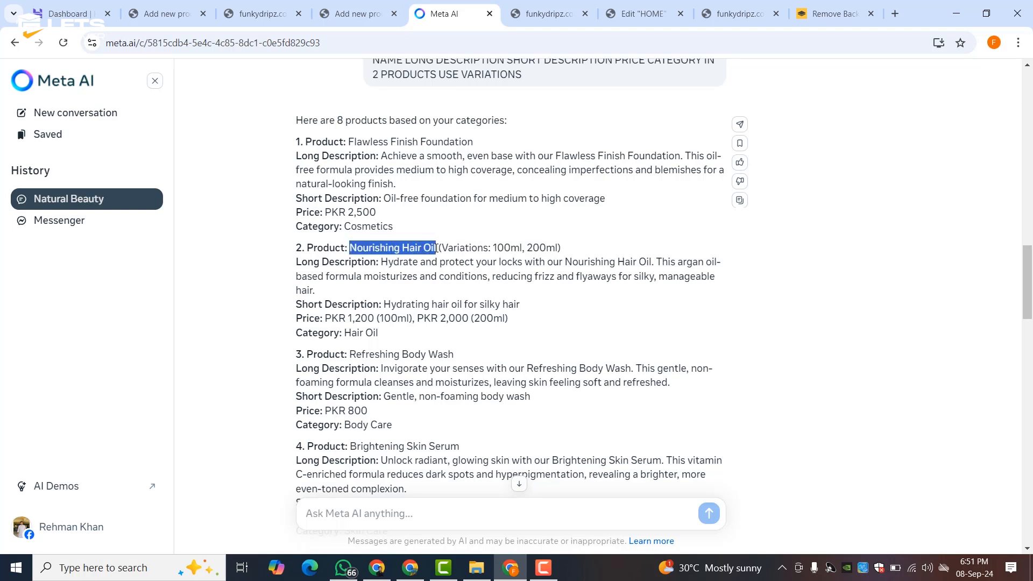
pyautogui.rightClick(423, 249)
pyautogui.click(436, 265)
pyautogui.click(355, 13)
pyautogui.rightClick(245, 216)
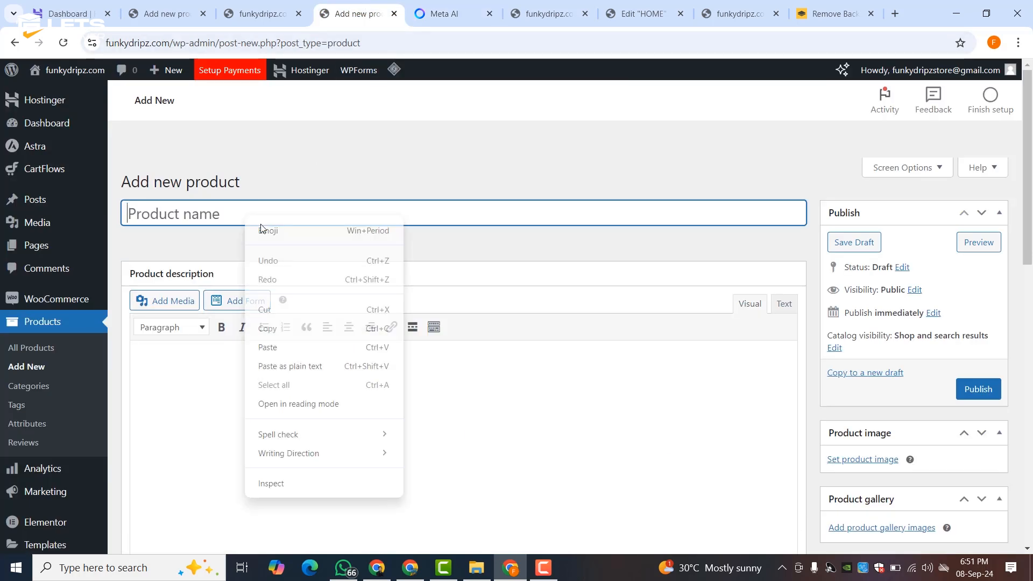
pyautogui.click(279, 353)
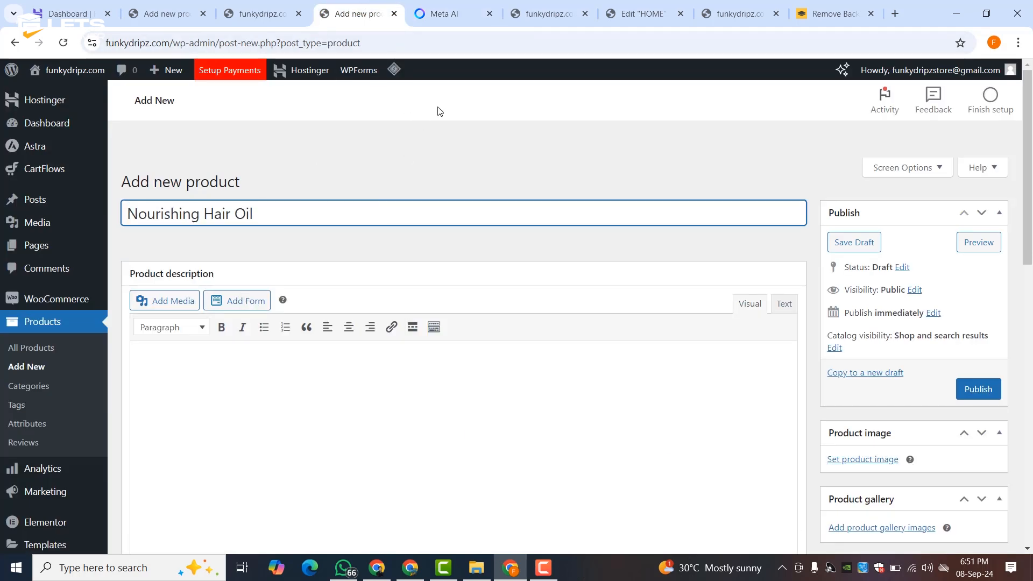
# - Paste the hair oil's argan-oil long description into the product description
pyautogui.click(433, 12)
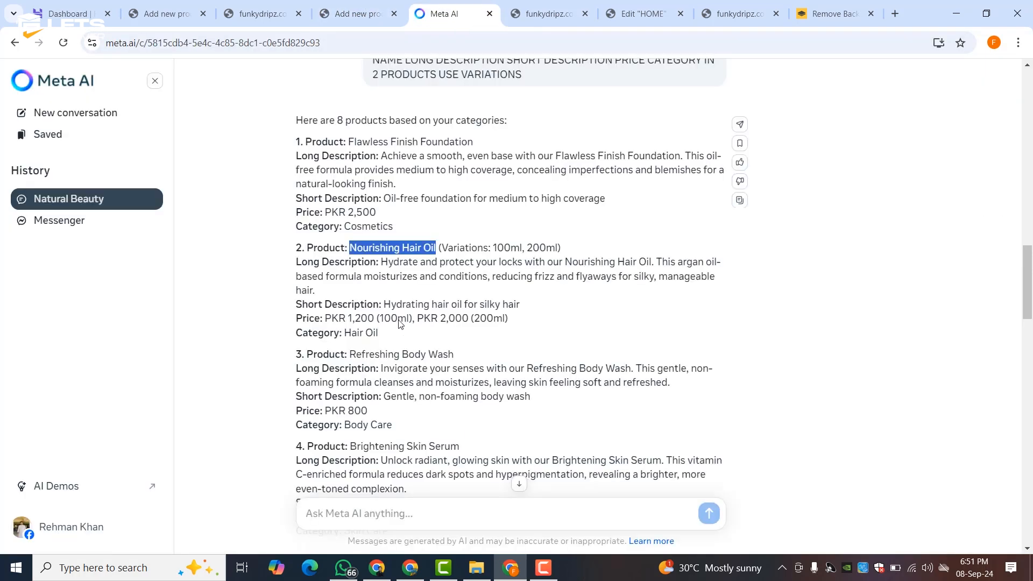
pyautogui.moveTo(382, 262); pyautogui.dragTo(380, 293)
pyautogui.rightClick(378, 273)
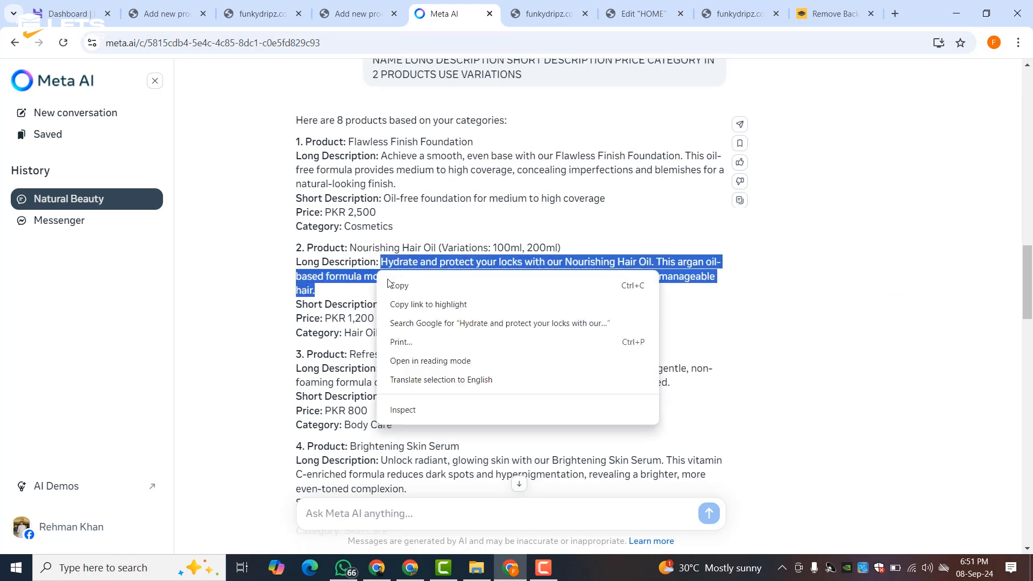
pyautogui.click(399, 285)
pyautogui.click(355, 39)
pyautogui.click(352, 14)
pyautogui.click(263, 400)
pyautogui.rightClick(203, 373)
pyautogui.click(225, 230)
# - Copy the short description 'Hydrating hair oil for silky hair' from the Meta AI list
pyautogui.click(439, 14)
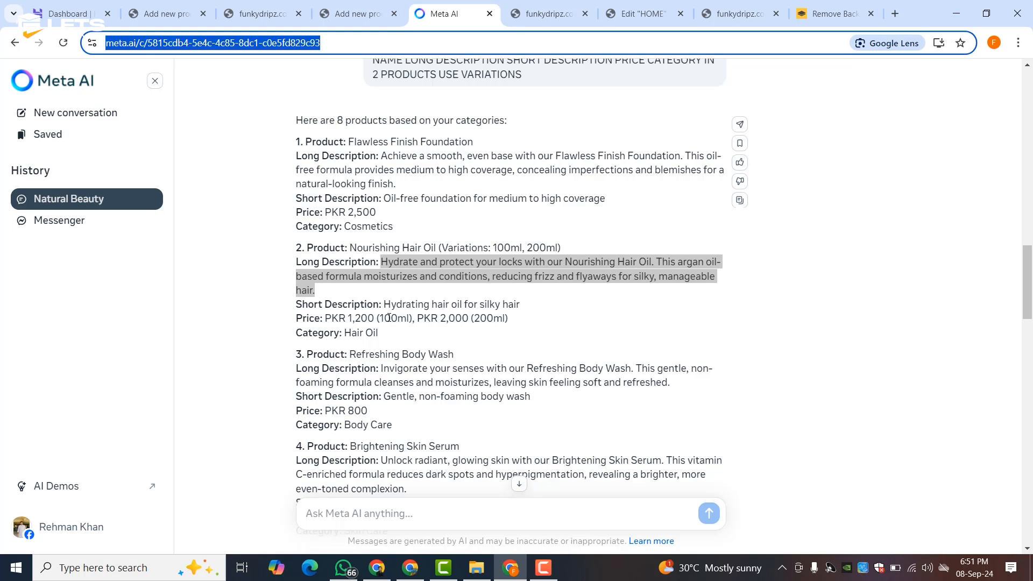
pyautogui.moveTo(384, 305); pyautogui.dragTo(536, 313)
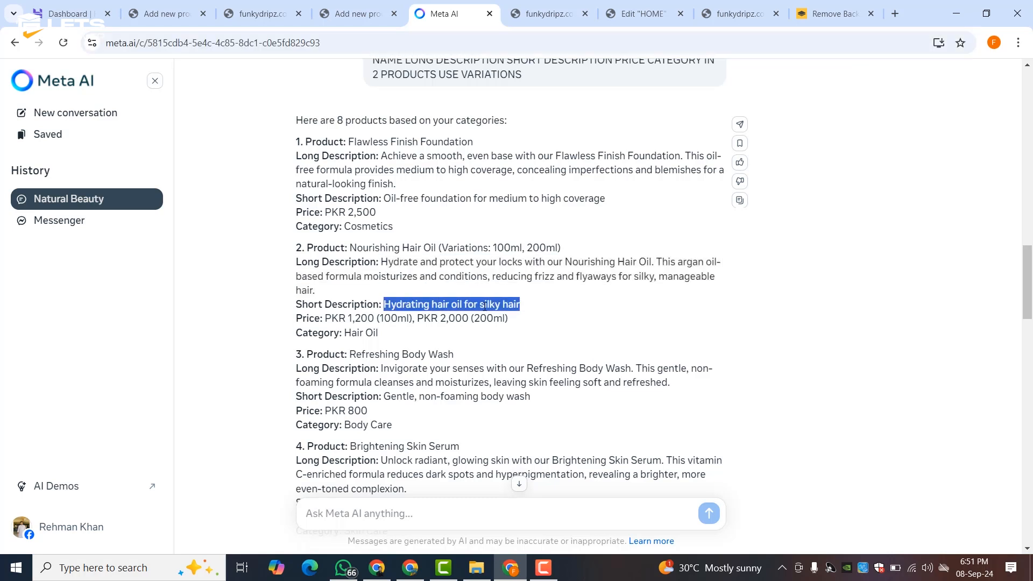
pyautogui.rightClick(486, 312)
pyautogui.click(504, 319)
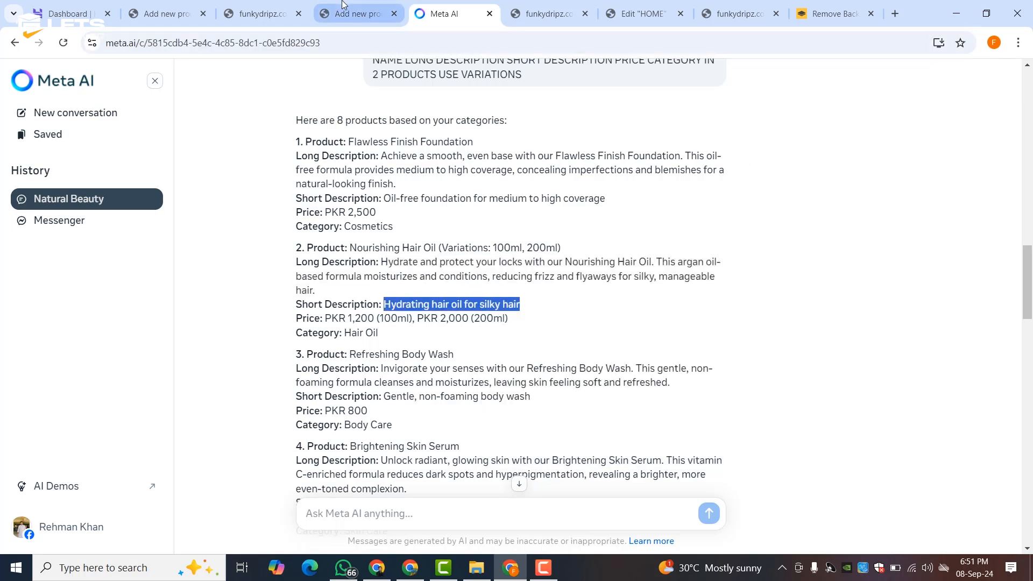
pyautogui.click(355, 13)
pyautogui.scroll(-5, 213, 401)
pyautogui.scroll(-5, 214, 401)
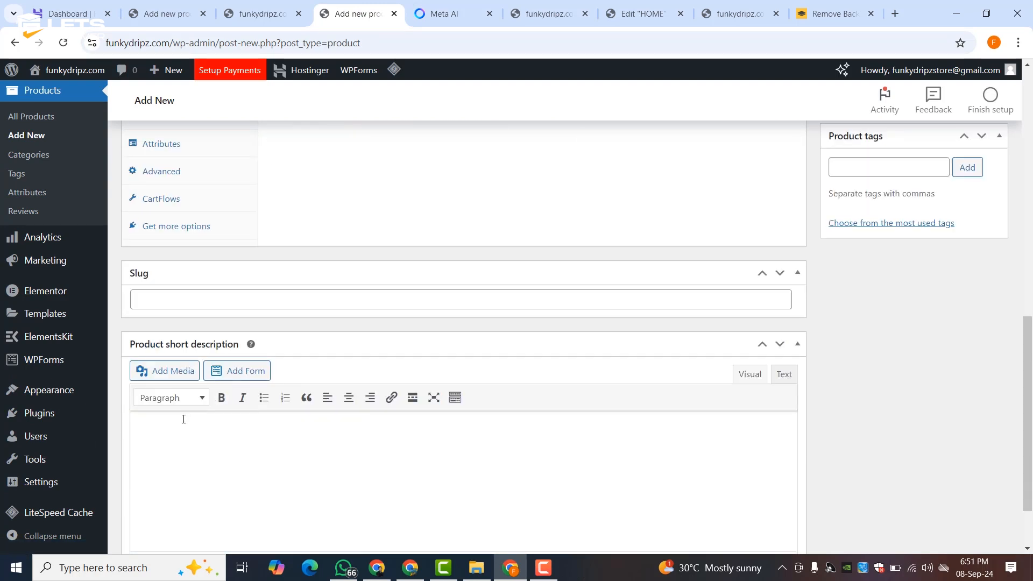
# - Paste 'Hydrating hair oil for silky hair' into the Product short description editor
pyautogui.rightClick(158, 437)
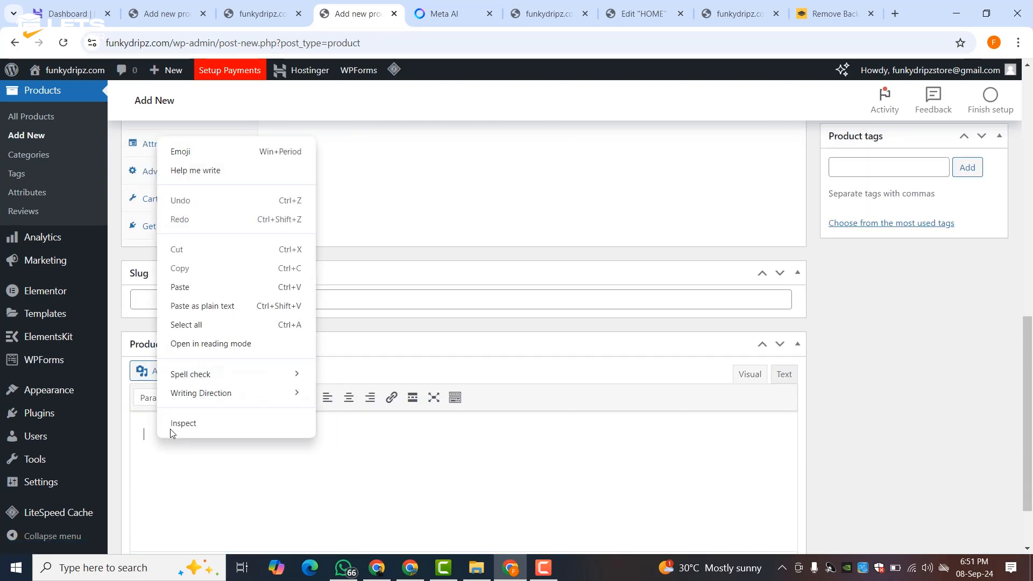
pyautogui.click(180, 287)
pyautogui.scroll(5, 256, 295)
pyautogui.click(257, 317)
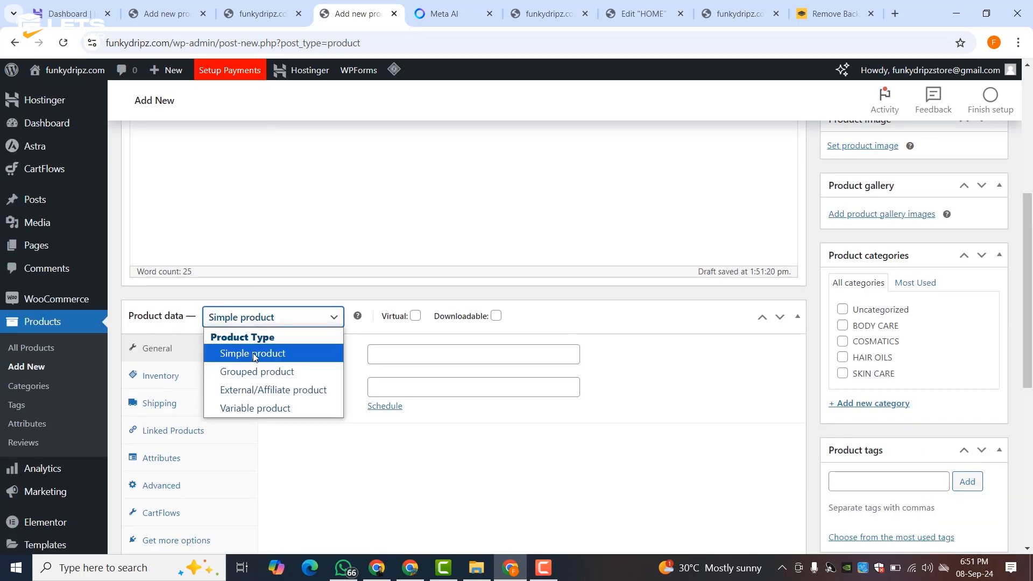
# - Make it a Variable product tracking stock: quantity 50, backorders with notice, low stock threshold 3
pyautogui.click(269, 407)
pyautogui.click(276, 385)
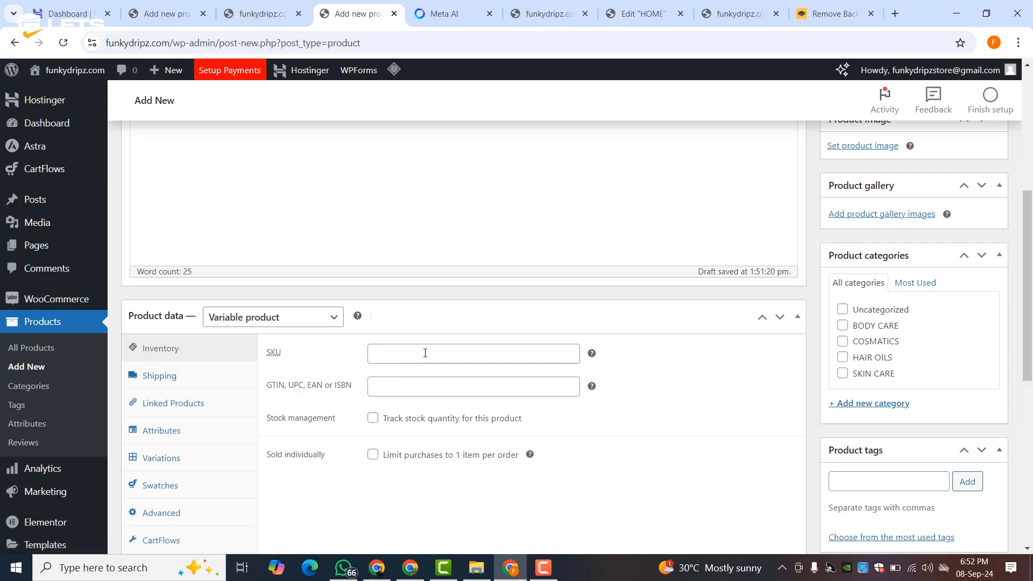
pyautogui.click(373, 418)
pyautogui.scroll(-3, 323, 420)
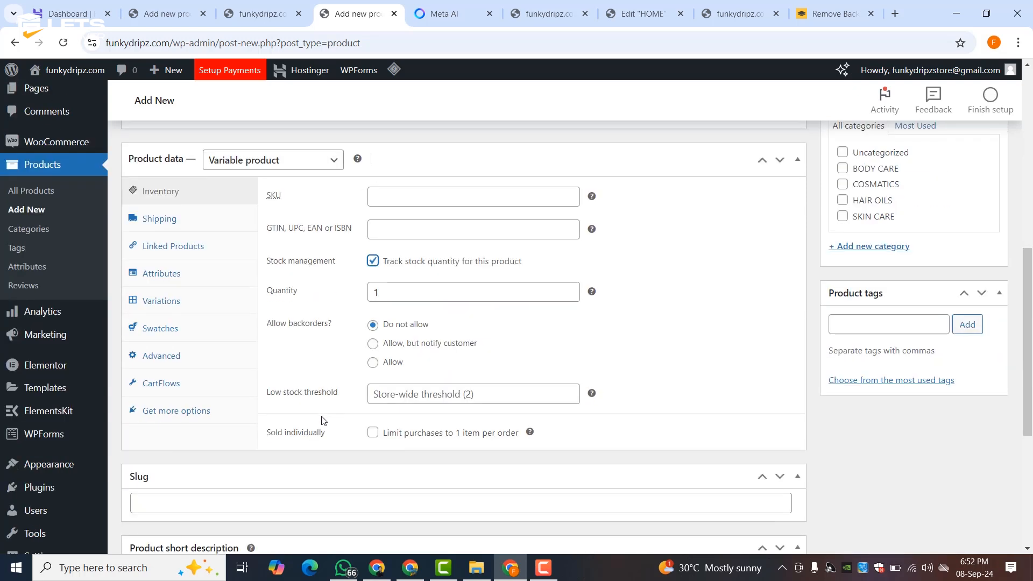
pyautogui.doubleClick(403, 292)
pyautogui.write('50')
pyautogui.click(333, 307)
pyautogui.click(373, 344)
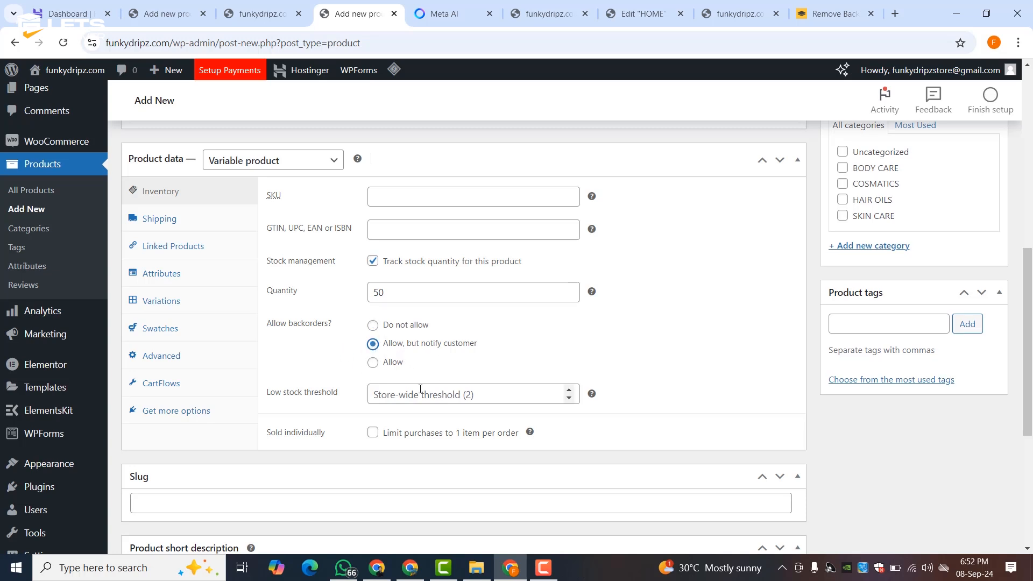
pyautogui.click(568, 389)
pyautogui.click(569, 389)
pyautogui.click(568, 389)
pyautogui.click(340, 358)
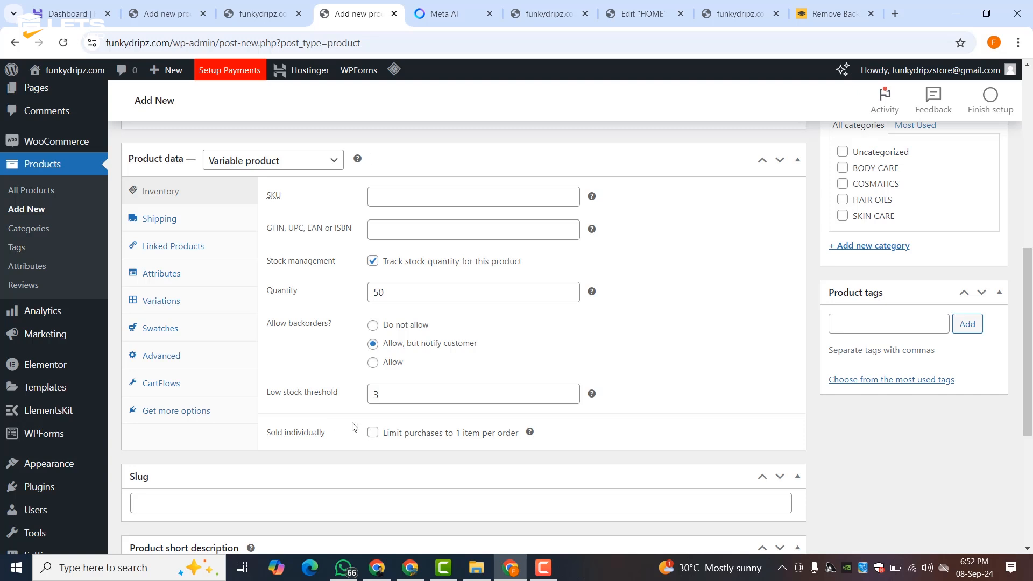
# - Set the product weight to 0 kg, leaving the shipping class unchanged
pyautogui.click(189, 221)
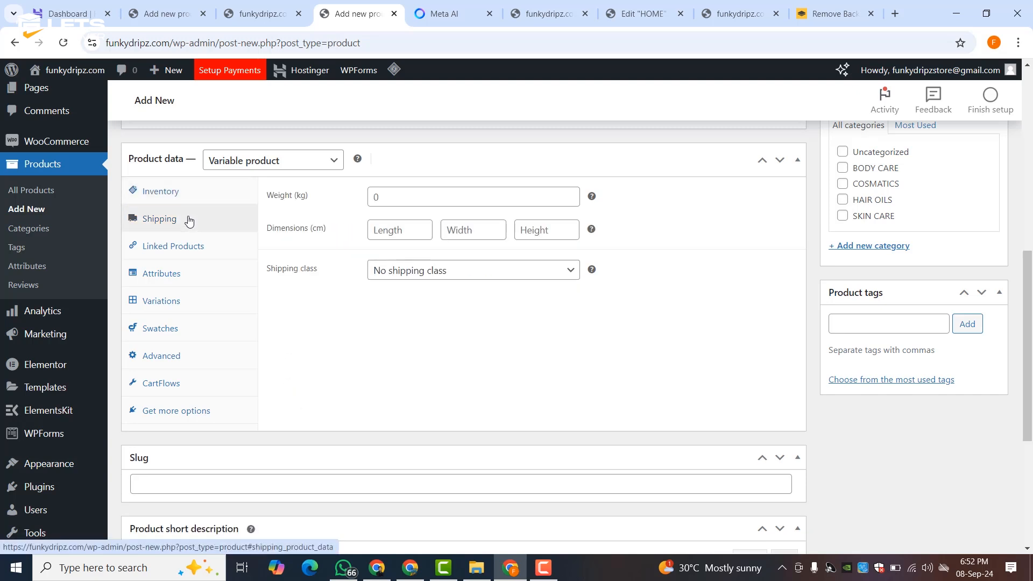
pyautogui.click(387, 204)
pyautogui.write('0')
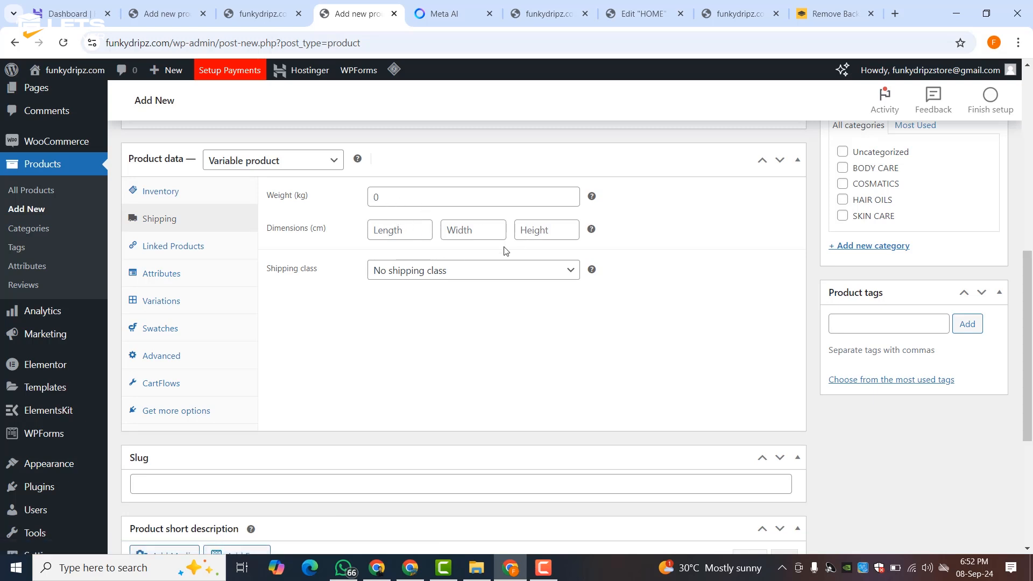
pyautogui.click(432, 272)
pyautogui.click(331, 282)
# - Check Linked Products, leaving upsells empty, and add a blank new attribute under Attributes
pyautogui.click(196, 251)
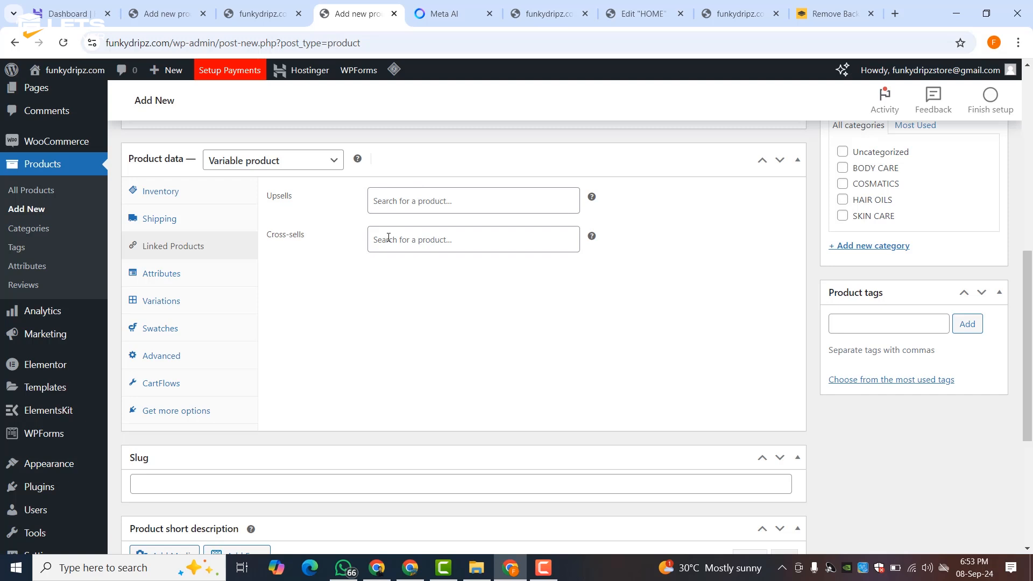
pyautogui.click(399, 203)
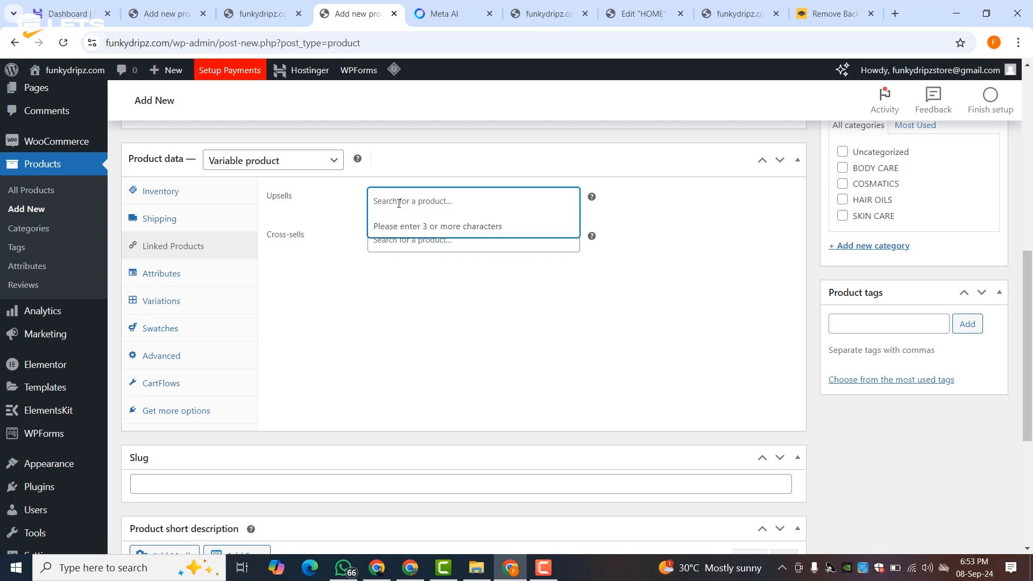
pyautogui.write('AC')
pyautogui.press('BackSpace')
pyautogui.press('BackSpace')
pyautogui.click(175, 275)
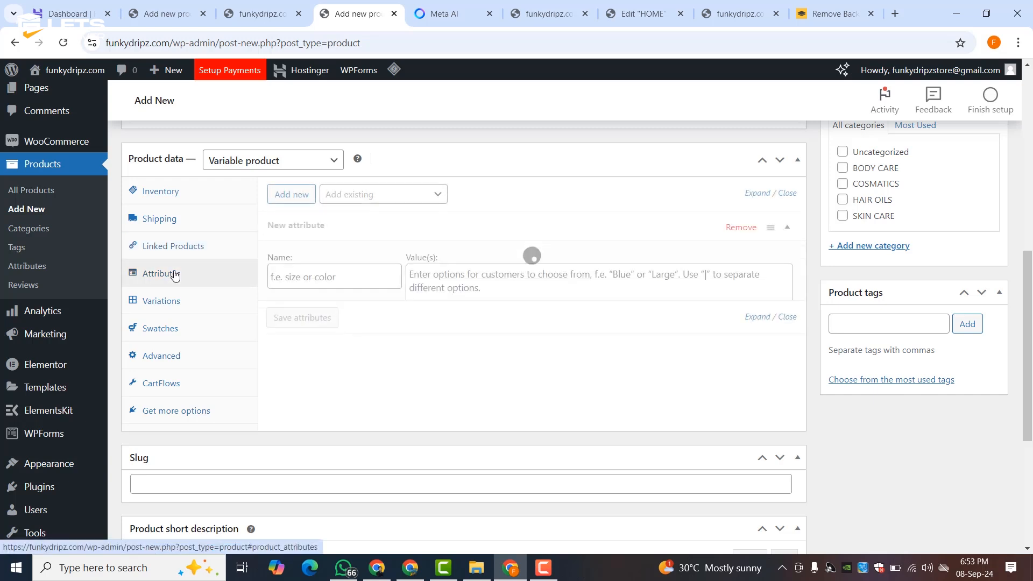
# - Add a QTY attribute with values 100 ML | 200 ML and save it
pyautogui.click(297, 284)
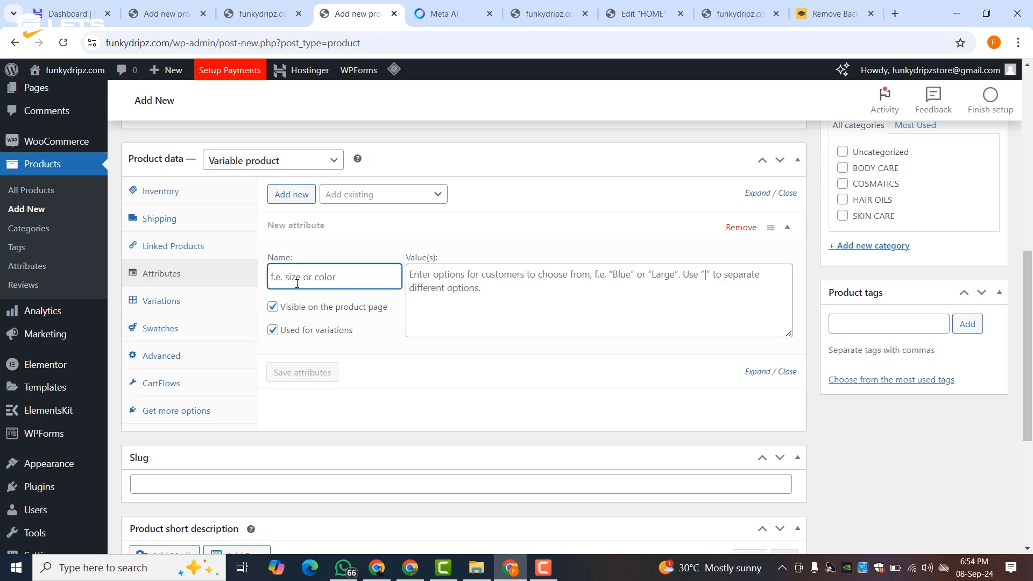
pyautogui.write('QTY')
pyautogui.click(444, 270)
pyautogui.write('10')
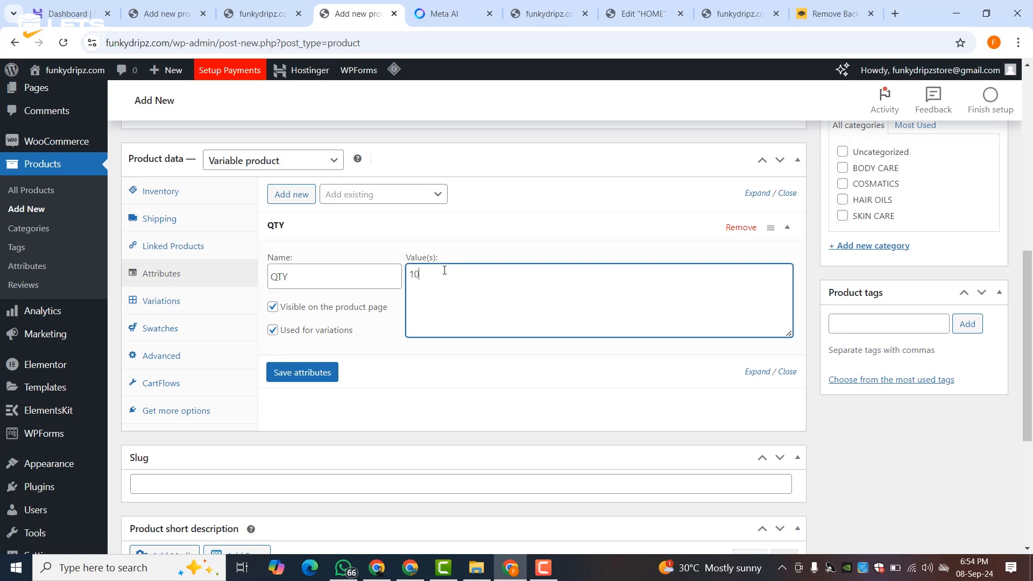
pyautogui.write('0 ML | 200 ML')
pyautogui.click(302, 374)
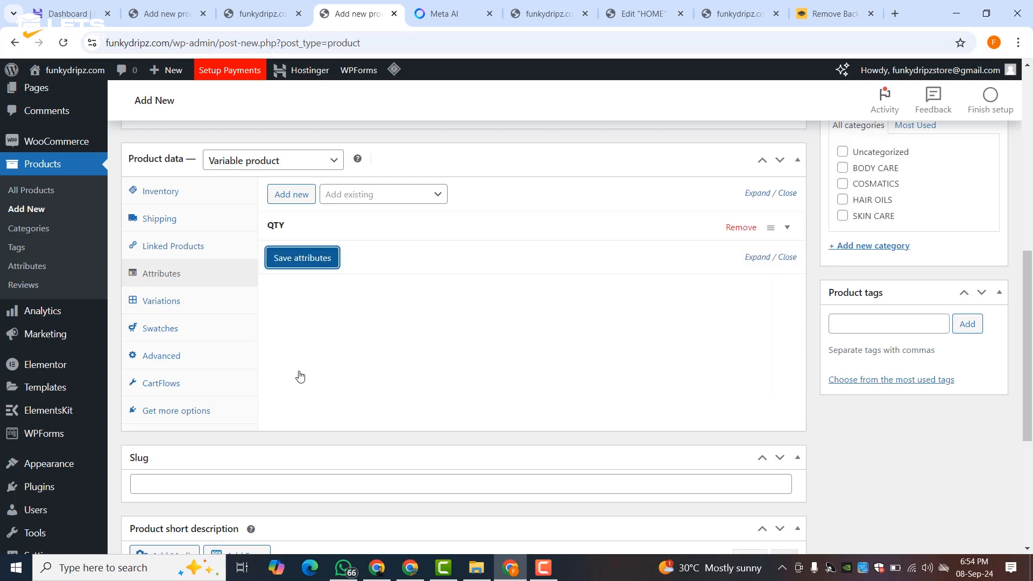
# - Generate the 100 ML and 200 ML variations from all attribute values
pyautogui.click(178, 302)
pyautogui.click(317, 201)
pyautogui.click(575, 161)
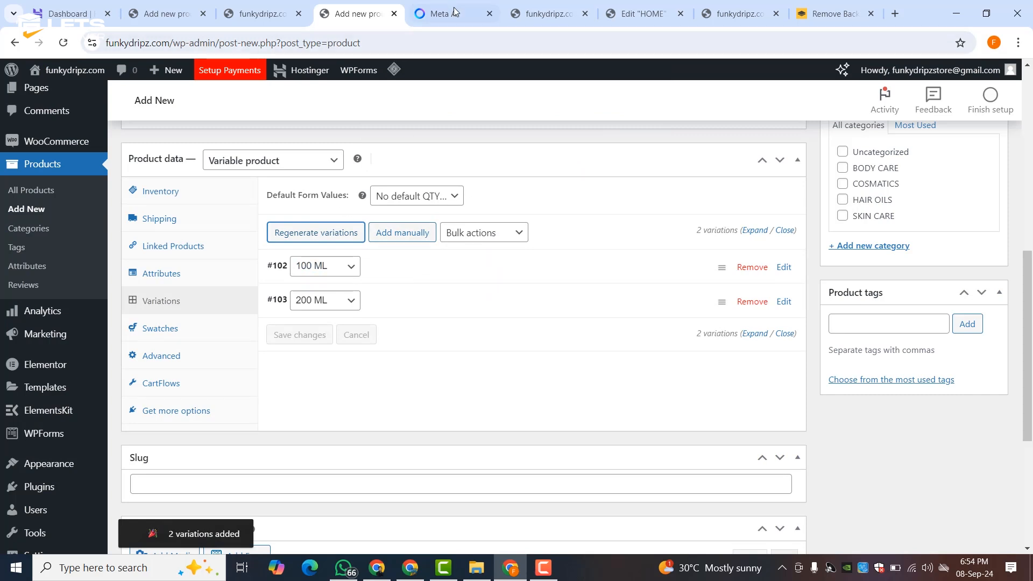
# - Price the 100 ML variation at 1500 regular with a 1200 sale price
pyautogui.click(438, 14)
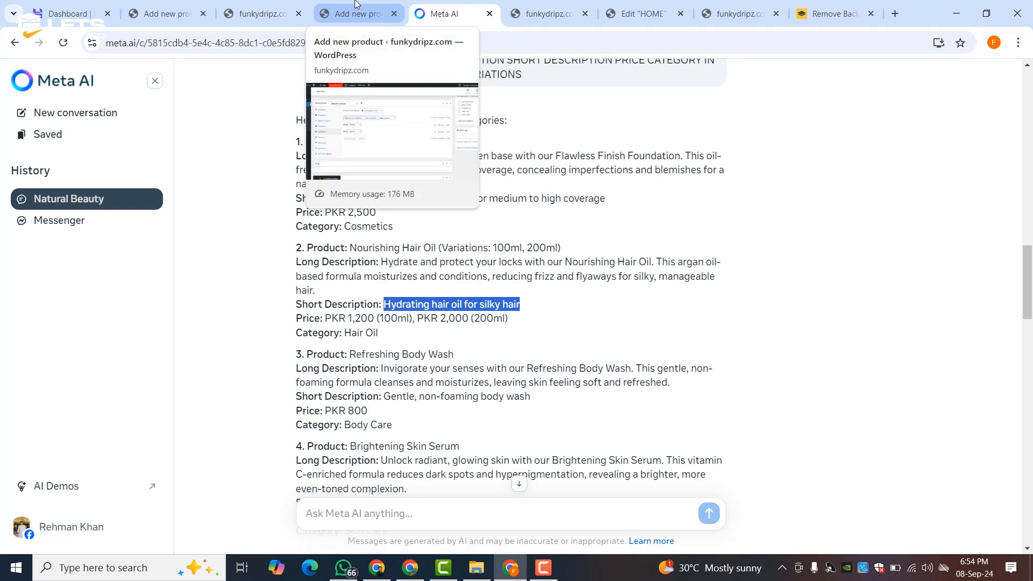
pyautogui.click(317, 15)
pyautogui.click(386, 274)
pyautogui.click(343, 487)
pyautogui.write('12')
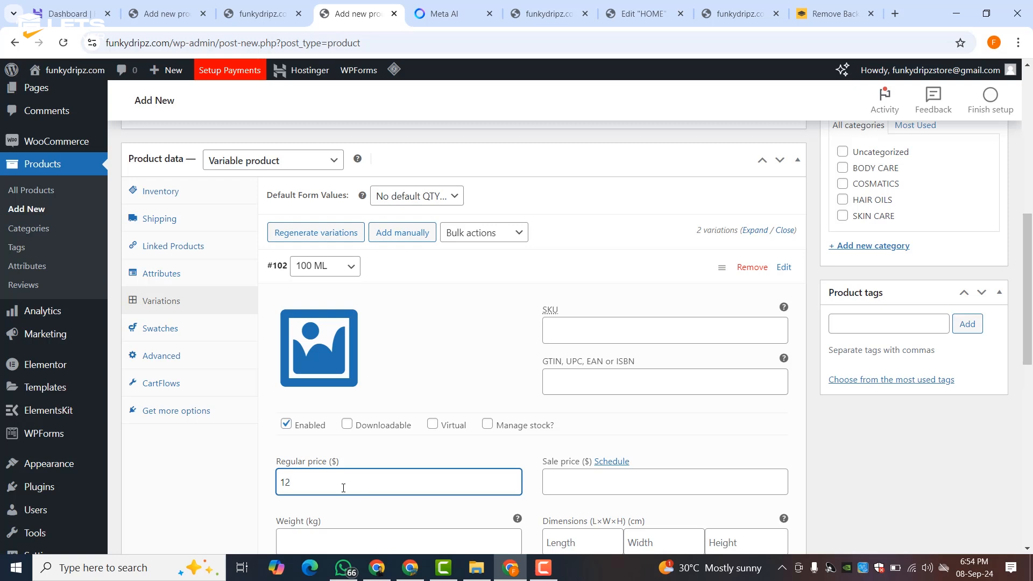
pyautogui.press('BackSpace')
pyautogui.write('500')
pyautogui.click(622, 482)
pyautogui.write('1200')
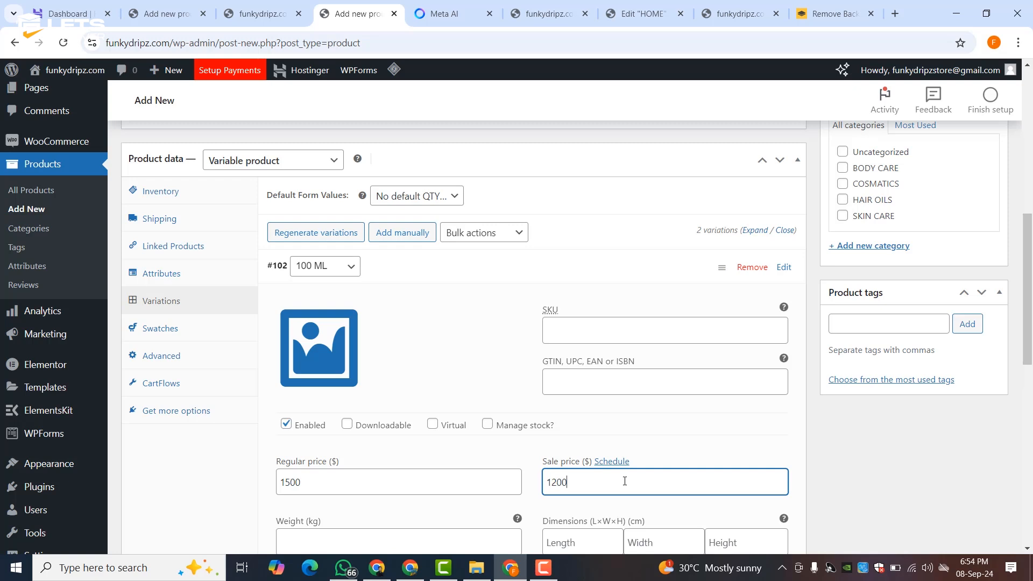
# - Leave stock management off for the 100 ML variation after briefly enabling it
pyautogui.scroll(-2, 593, 330)
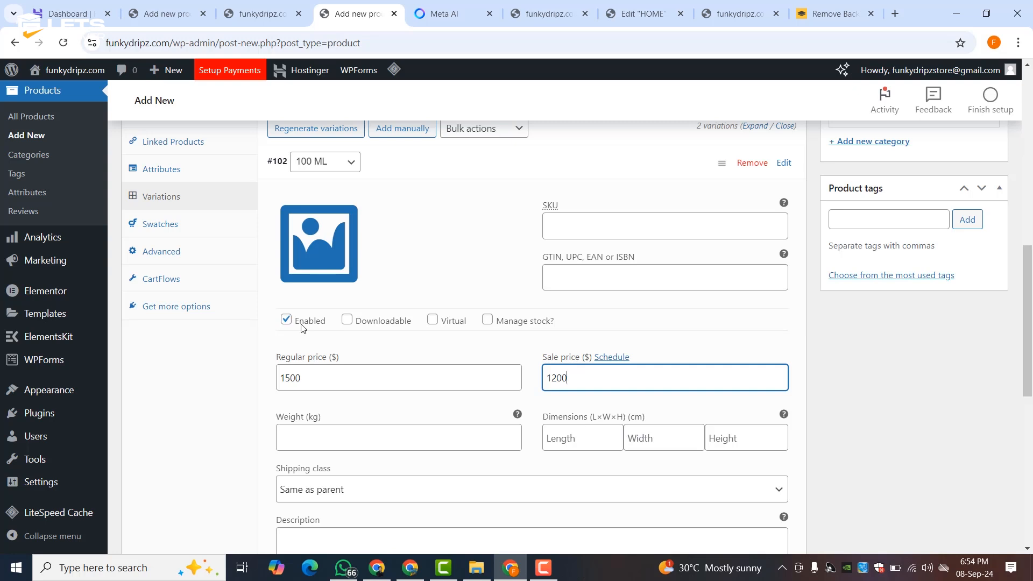
pyautogui.moveTo(363, 326)
pyautogui.moveTo(488, 322)
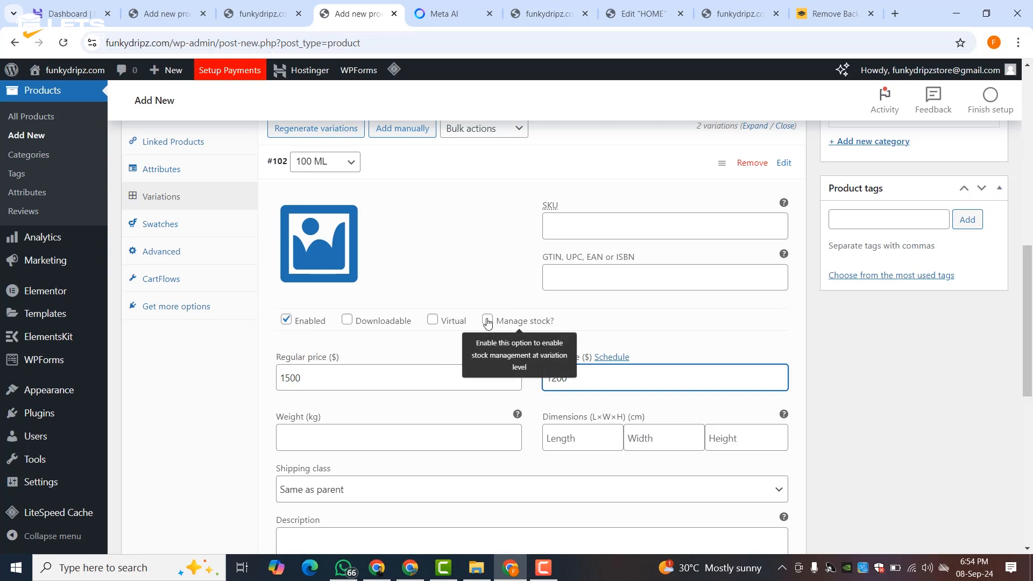
pyautogui.click(487, 320)
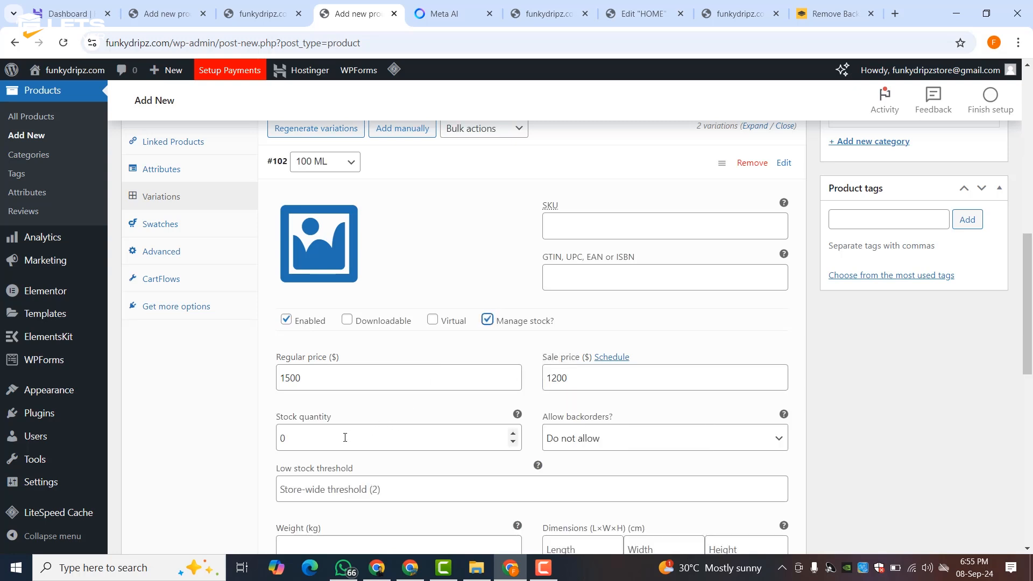
pyautogui.click(489, 321)
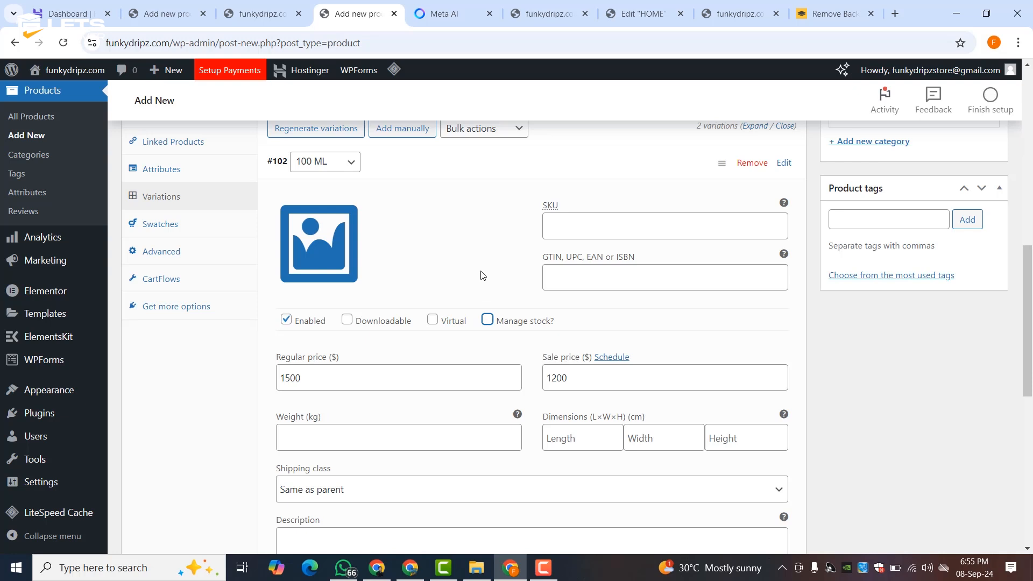
pyautogui.scroll(-2, 482, 274)
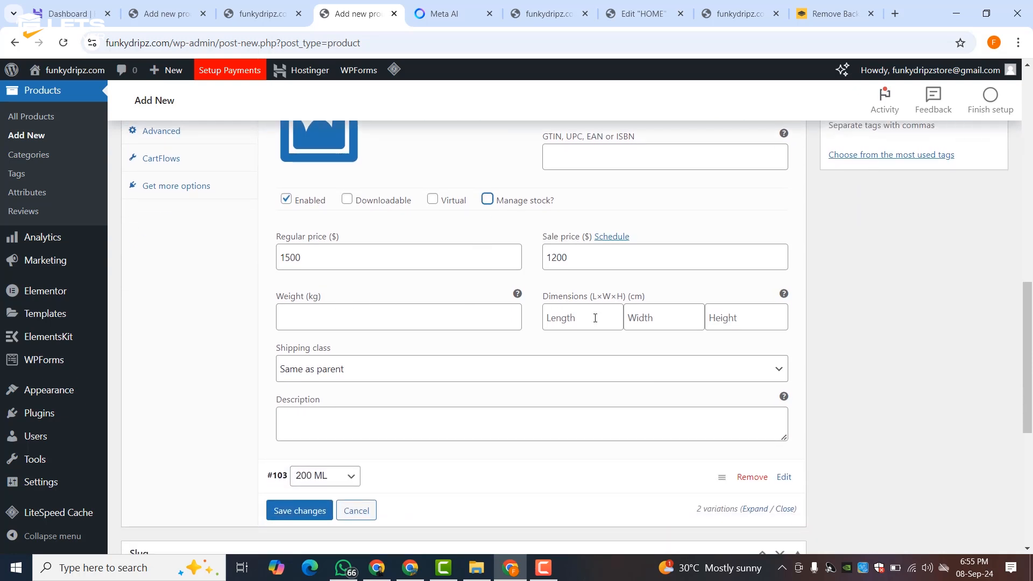
pyautogui.scroll(-1, 429, 365)
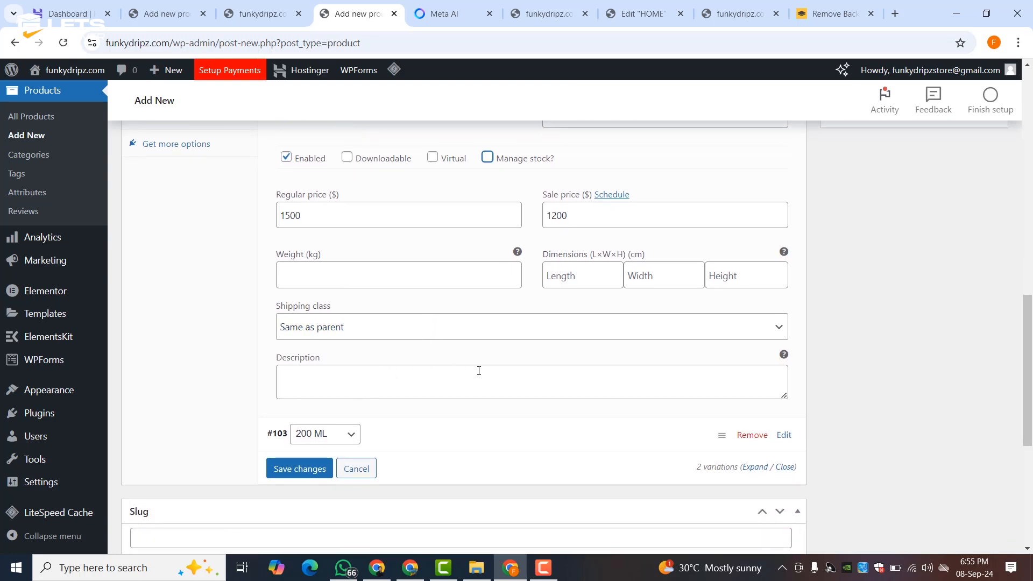
pyautogui.scroll(1, 441, 329)
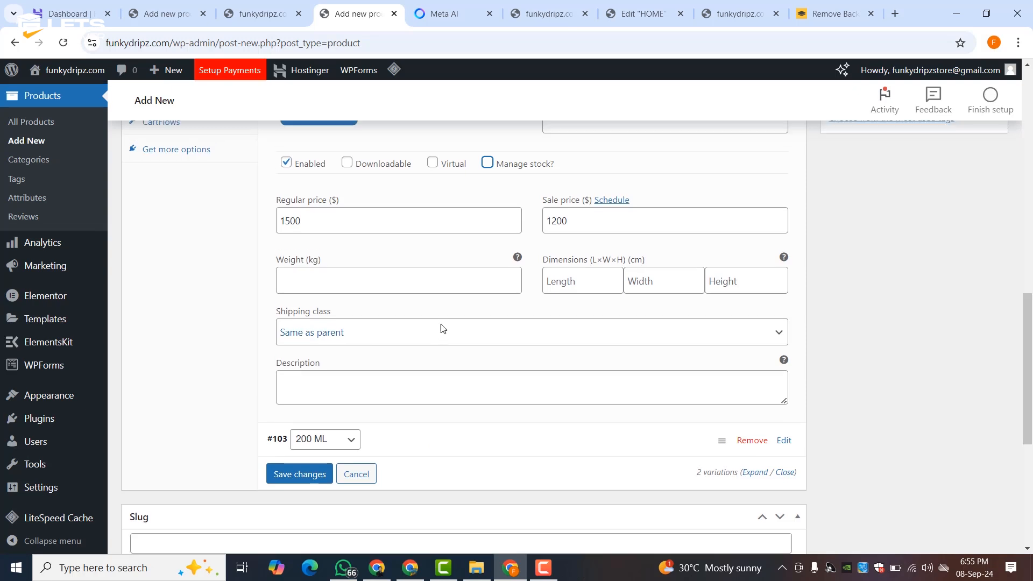
pyautogui.scroll(4, 442, 329)
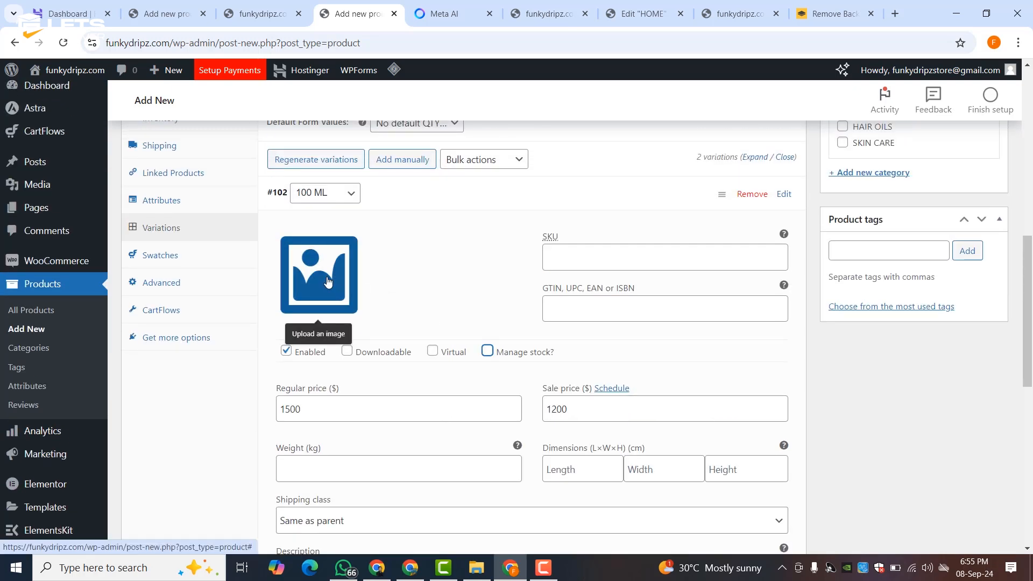
pyautogui.scroll(-5, 432, 295)
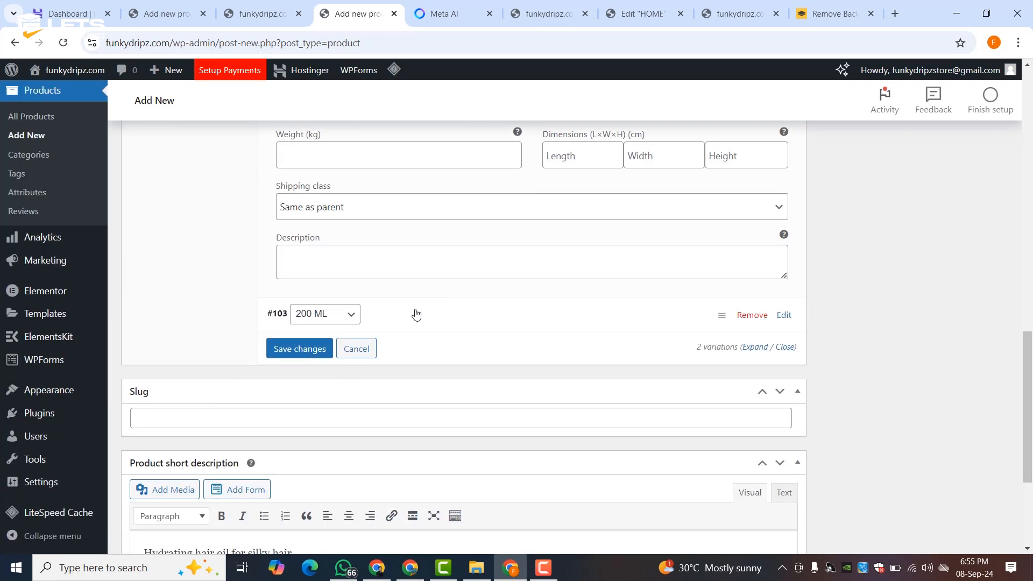
# - Price the 200 ML variation at 2200 regular with a 1999 sale price
pyautogui.click(415, 315)
pyautogui.scroll(-3, 398, 416)
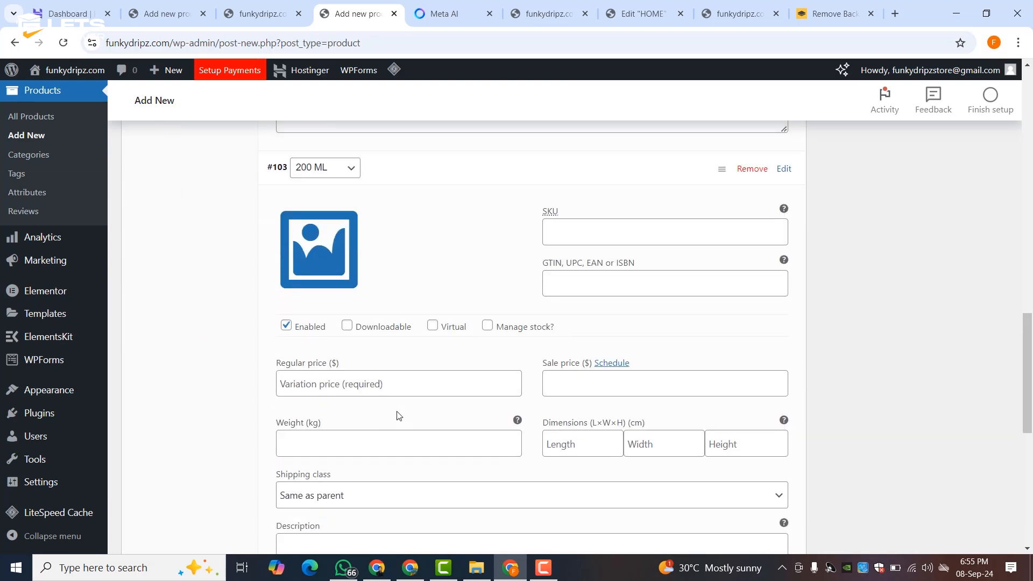
pyautogui.click(359, 353)
pyautogui.write('2200')
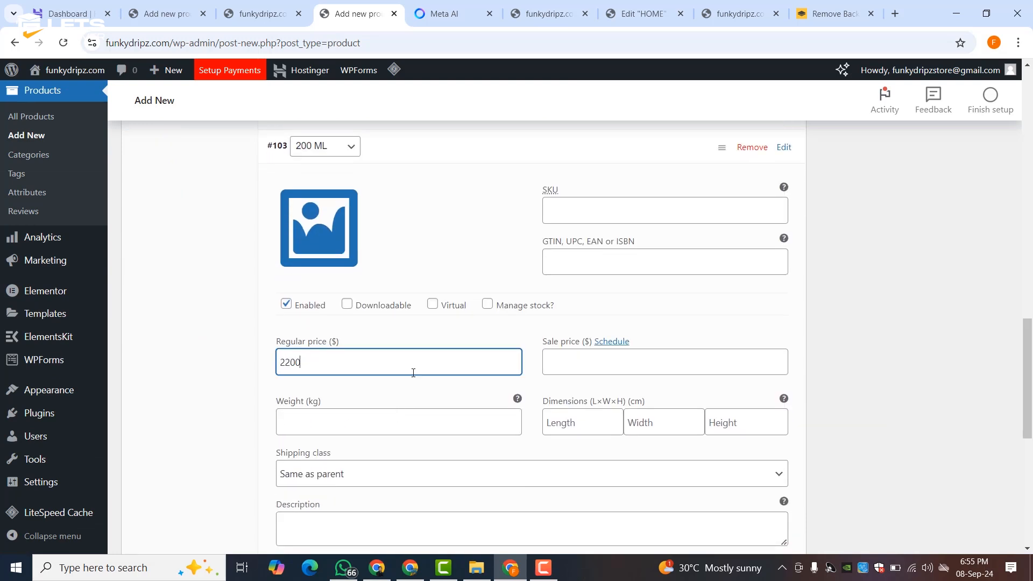
pyautogui.click(574, 361)
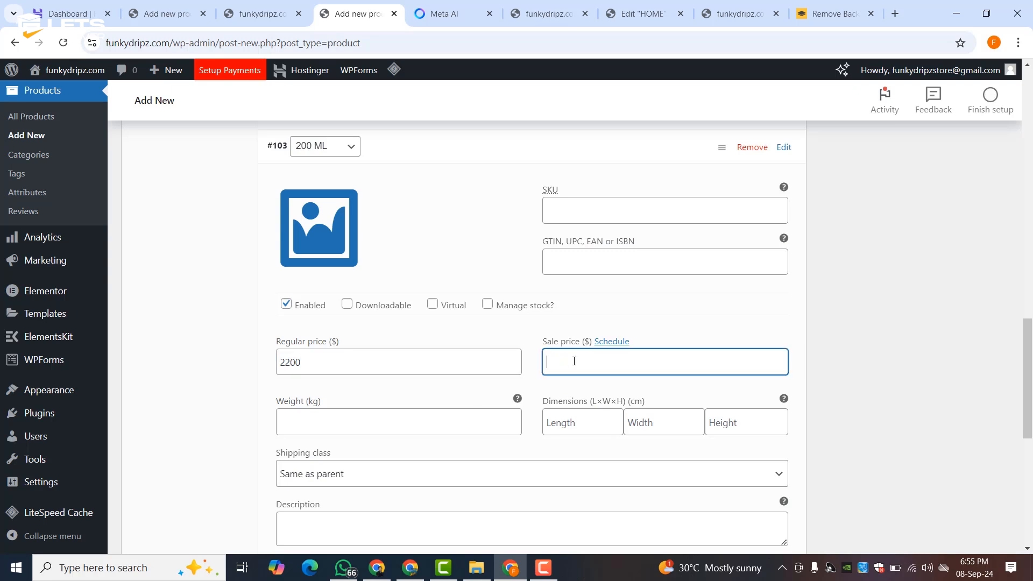
pyautogui.click(457, 221)
# - Collapse both variations and save the variation prices
pyautogui.scroll(3, 455, 309)
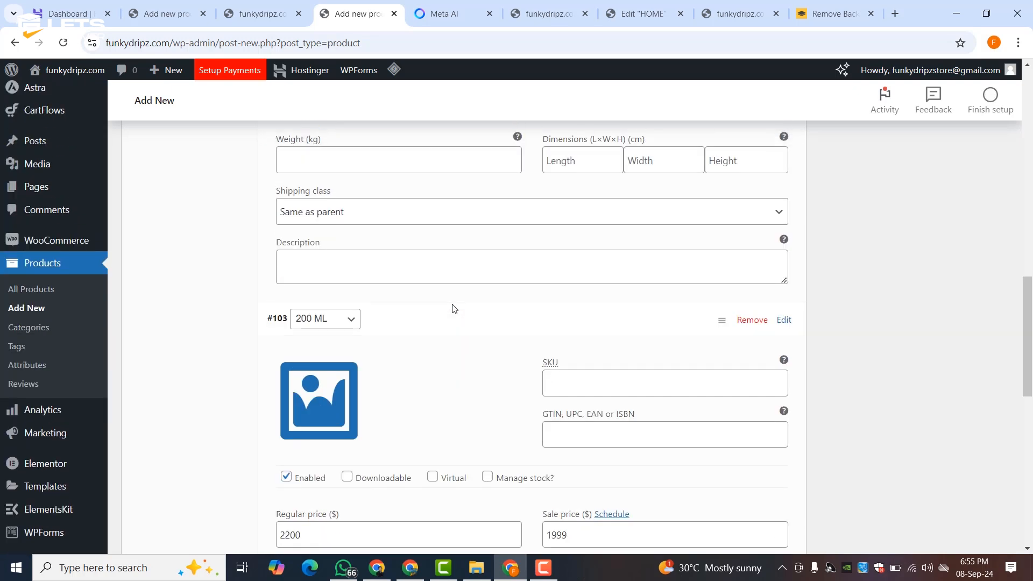
pyautogui.click(455, 316)
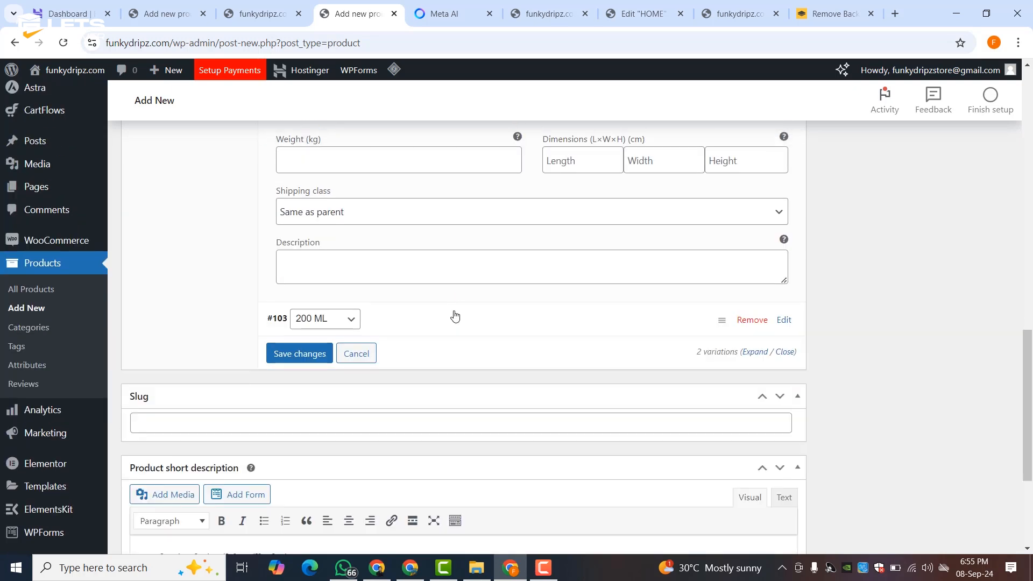
pyautogui.scroll(8, 455, 316)
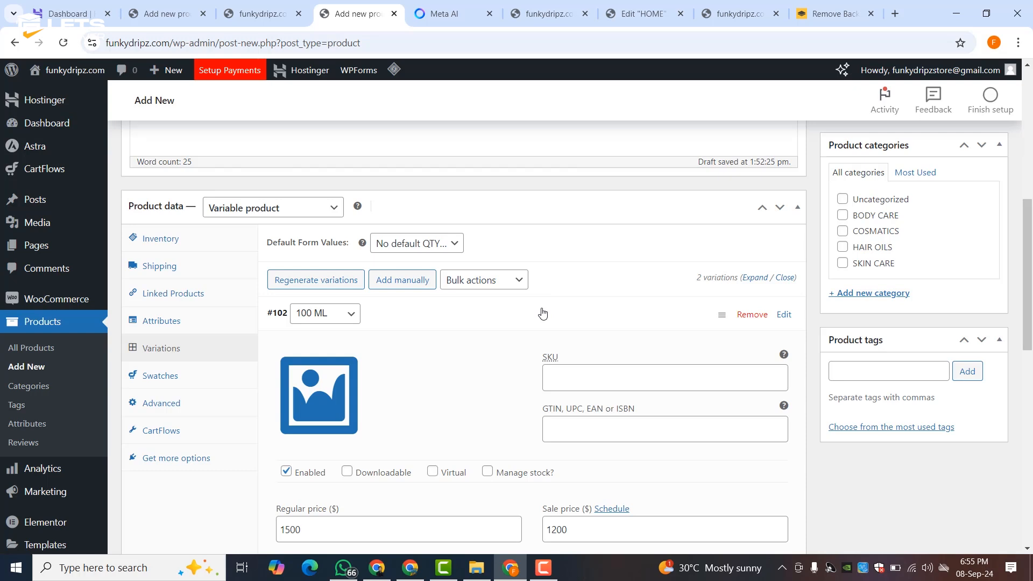
pyautogui.click(542, 314)
pyautogui.click(300, 382)
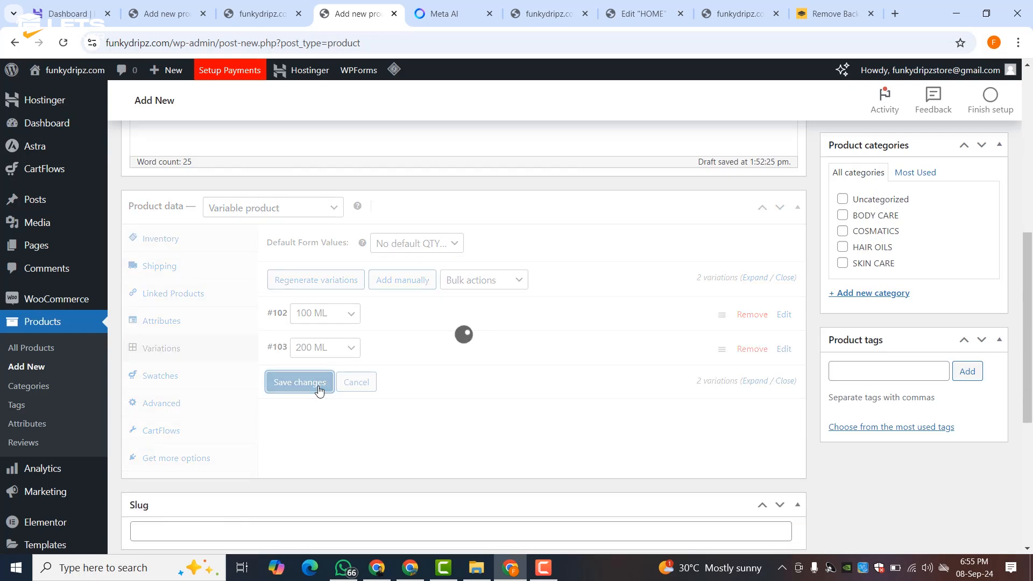
# - Look through the variation swatches, advanced and CartFlows product settings panels
pyautogui.click(203, 374)
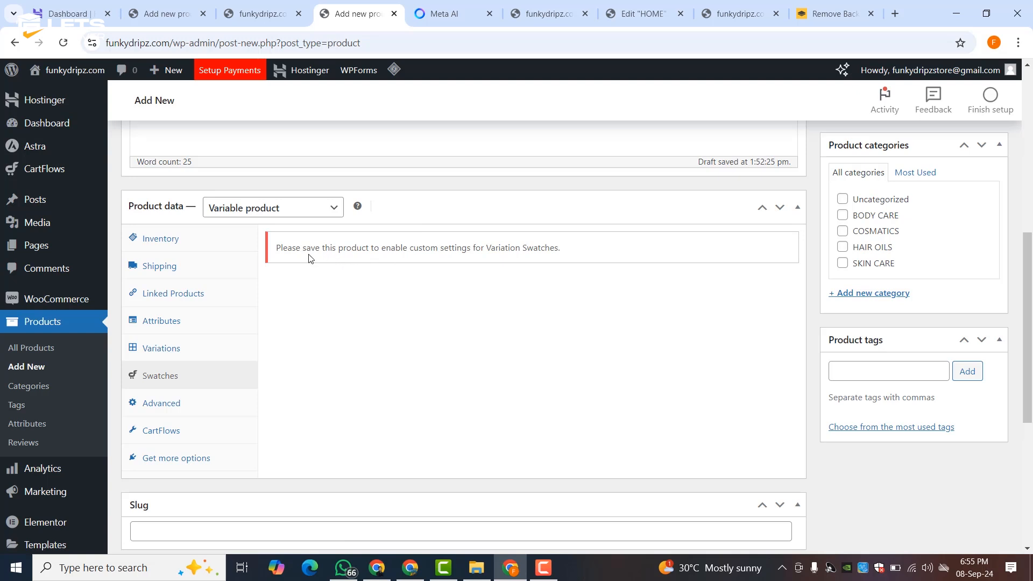
pyautogui.click(173, 404)
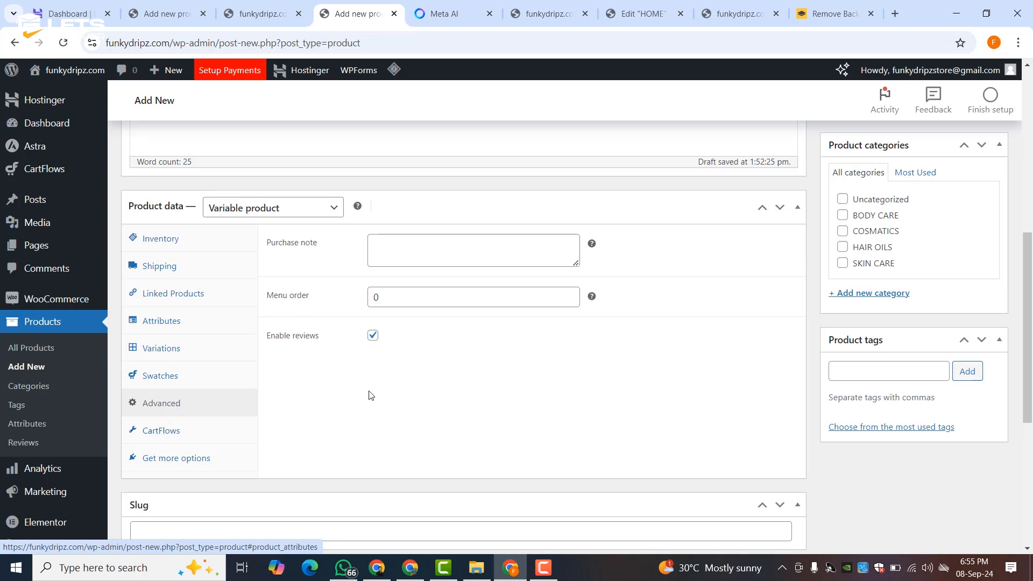
pyautogui.click(204, 438)
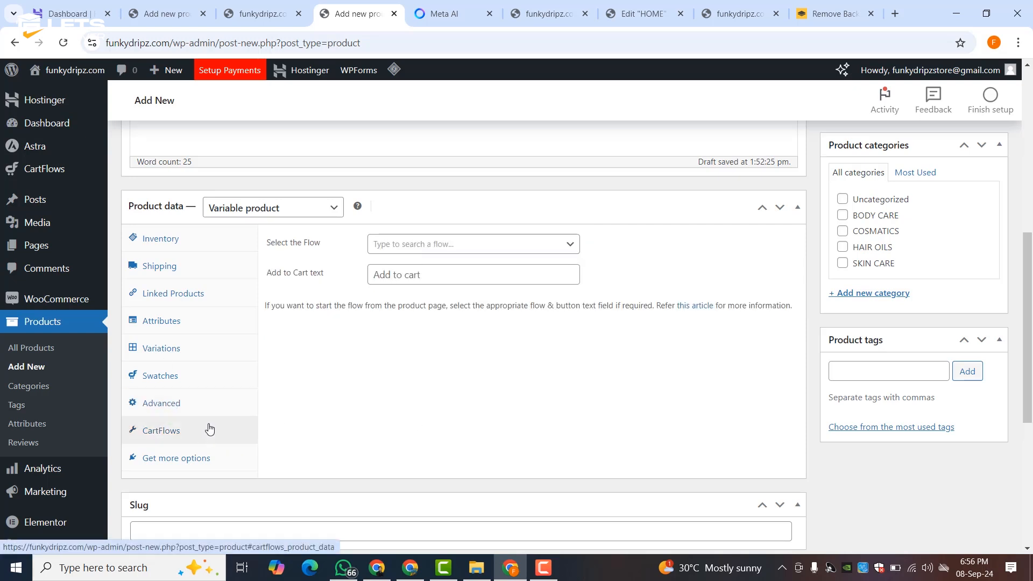
# - Leave the CartFlows flow and Add to Cart text unchanged, then go to the Meta AI chat
pyautogui.click(397, 253)
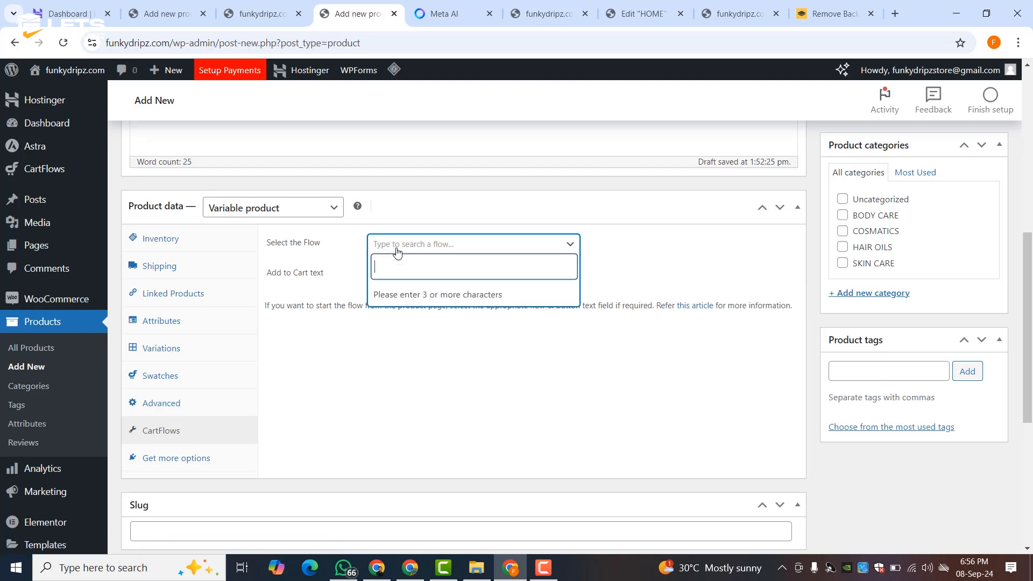
pyautogui.click(354, 353)
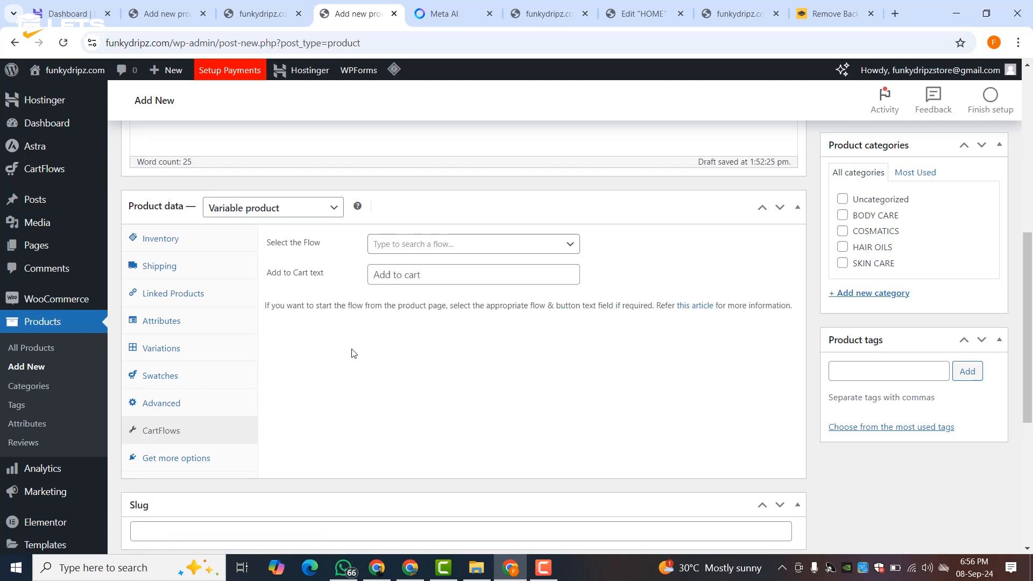
pyautogui.click(424, 277)
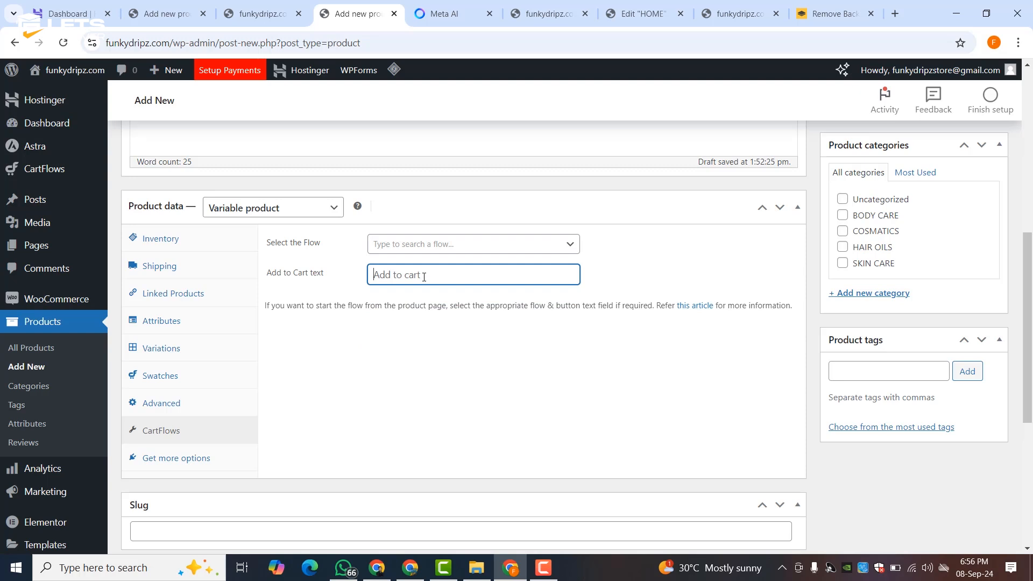
pyautogui.click(398, 339)
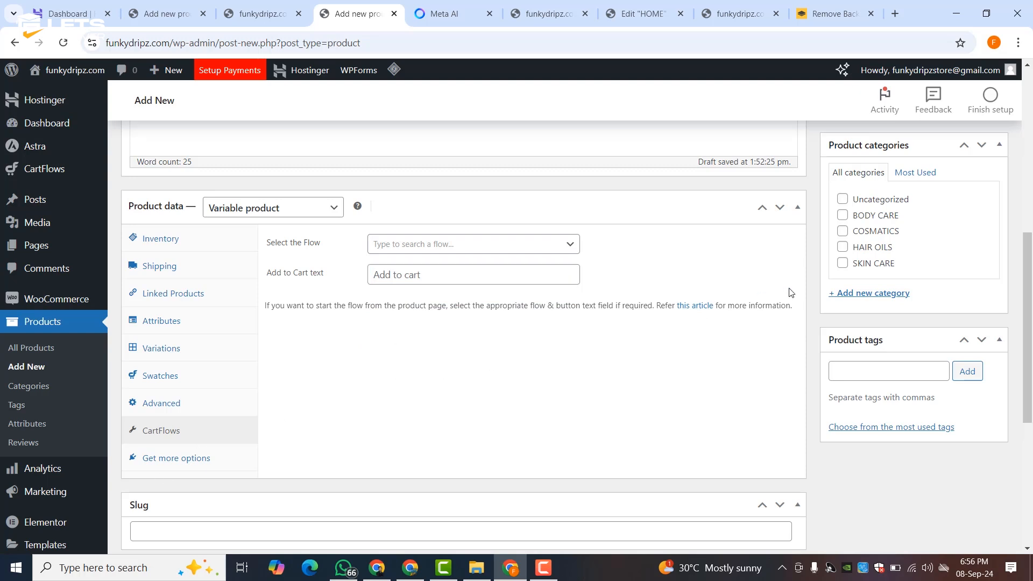
pyautogui.click(460, 7)
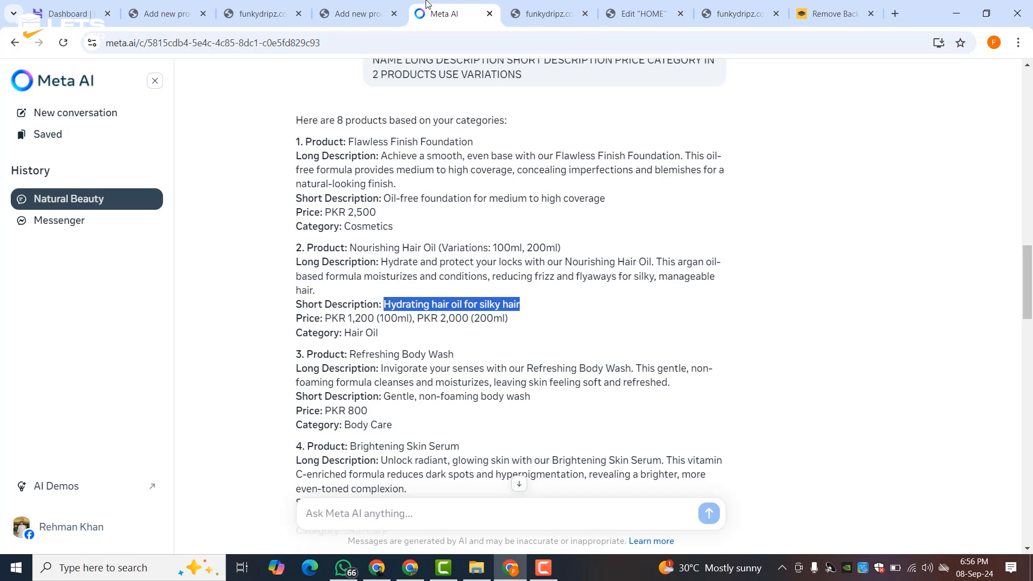
# - Set the NEW PRODUCT serum image as the Nourishing Hair Oil product image
pyautogui.click(396, 5)
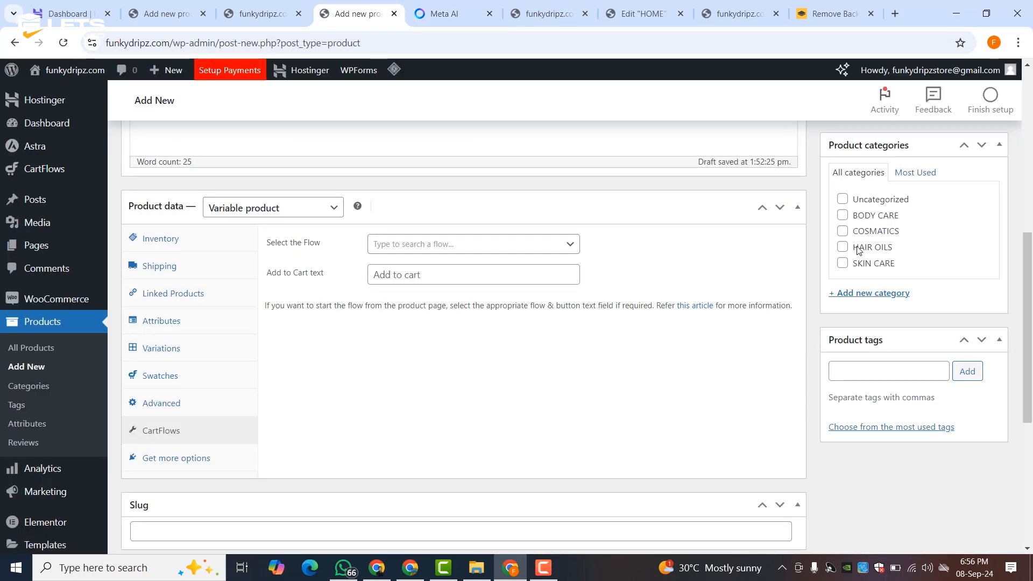
pyautogui.scroll(-5, 608, 410)
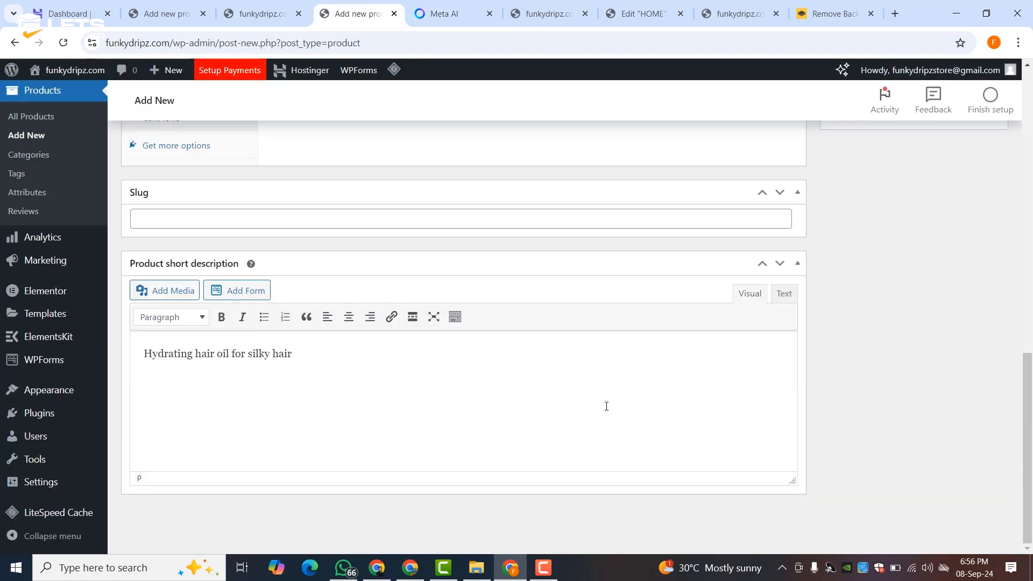
pyautogui.scroll(10, 607, 406)
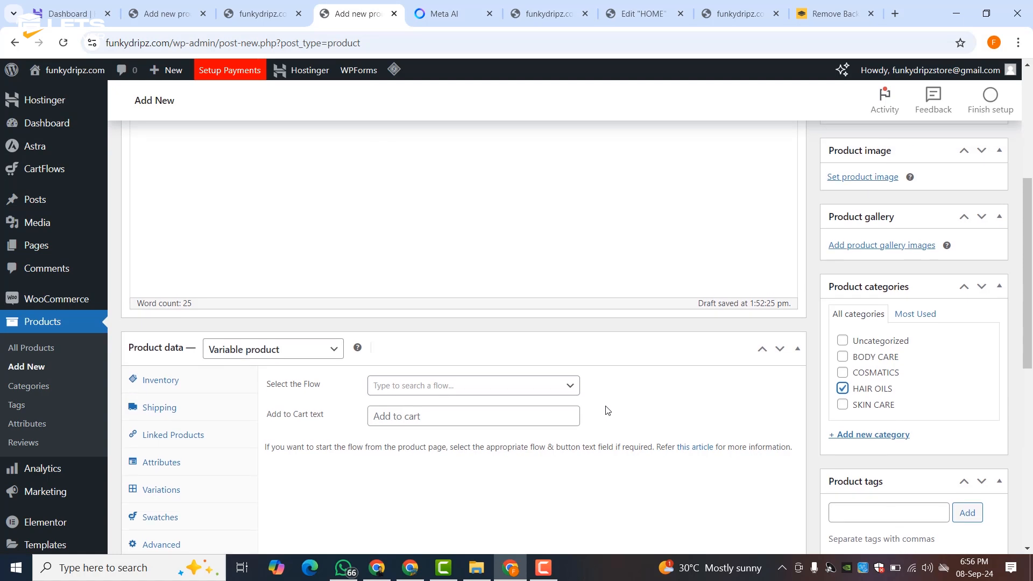
pyautogui.scroll(3, 607, 409)
pyautogui.click(852, 326)
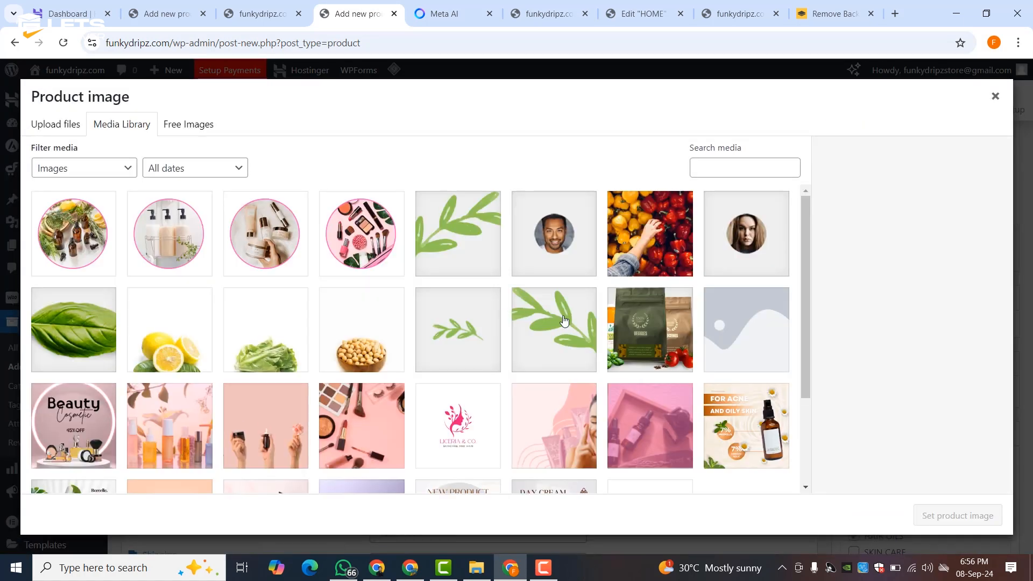
pyautogui.scroll(-3, 564, 321)
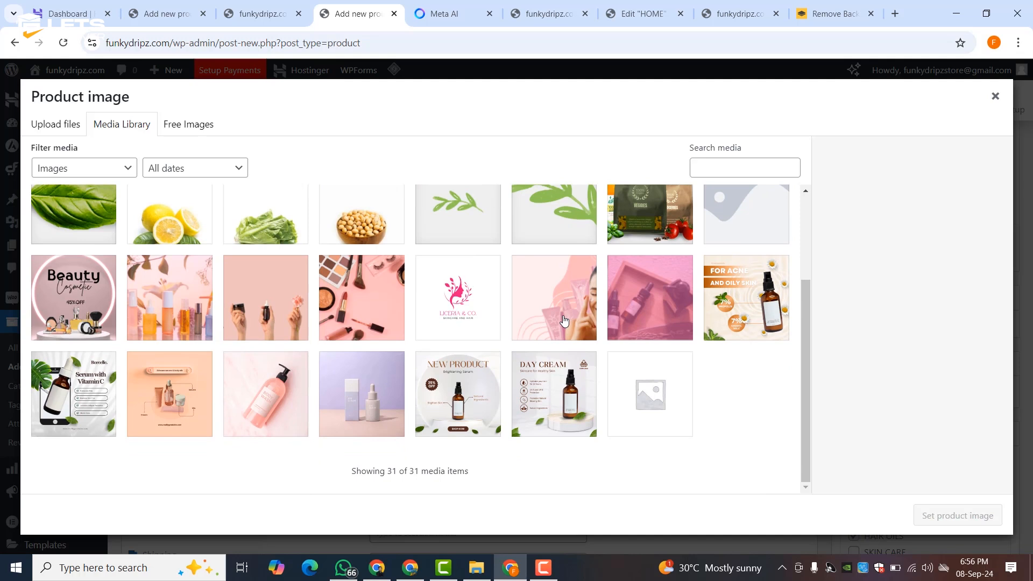
pyautogui.click(69, 380)
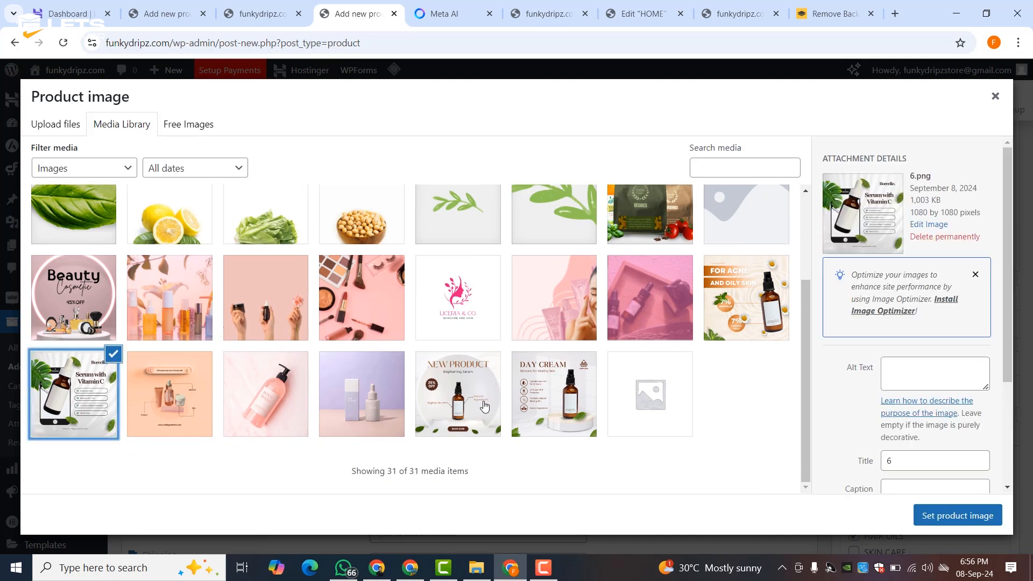
pyautogui.click(537, 389)
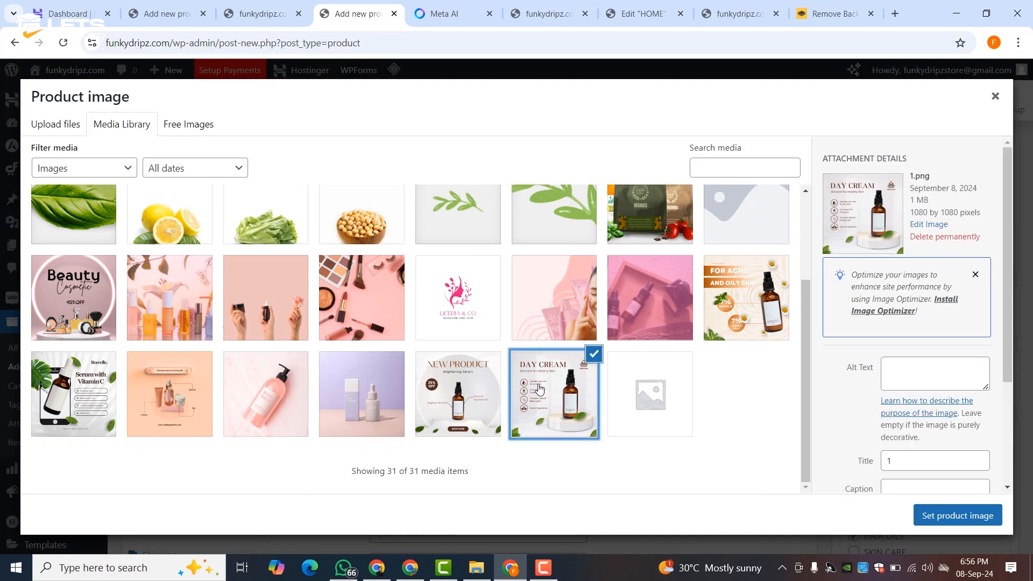
pyautogui.click(473, 403)
pyautogui.click(963, 515)
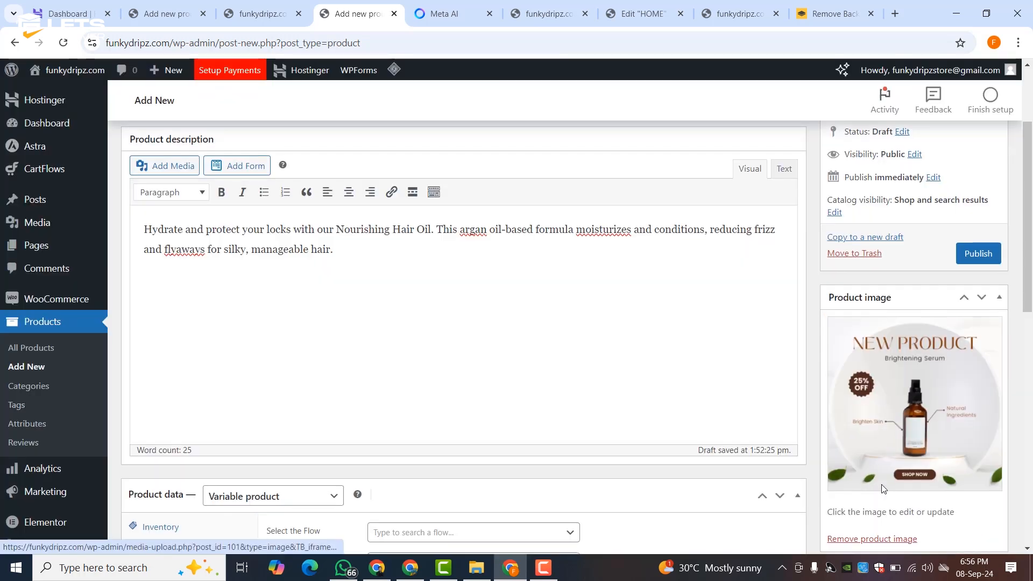
# - Add the lavender serum image to the product gallery
pyautogui.scroll(-5, 877, 377)
pyautogui.click(864, 329)
pyautogui.scroll(-3, 473, 341)
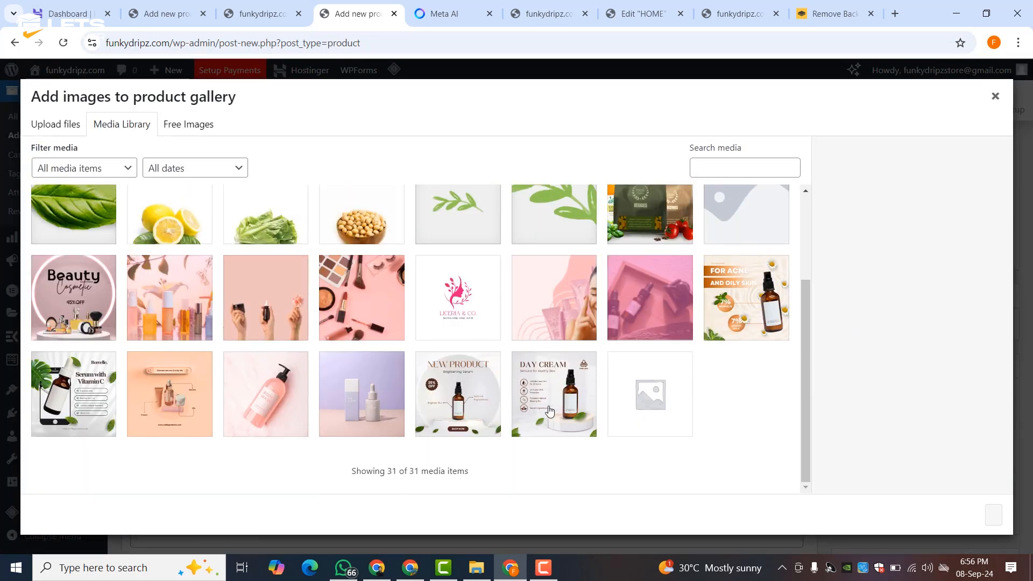
pyautogui.click(550, 412)
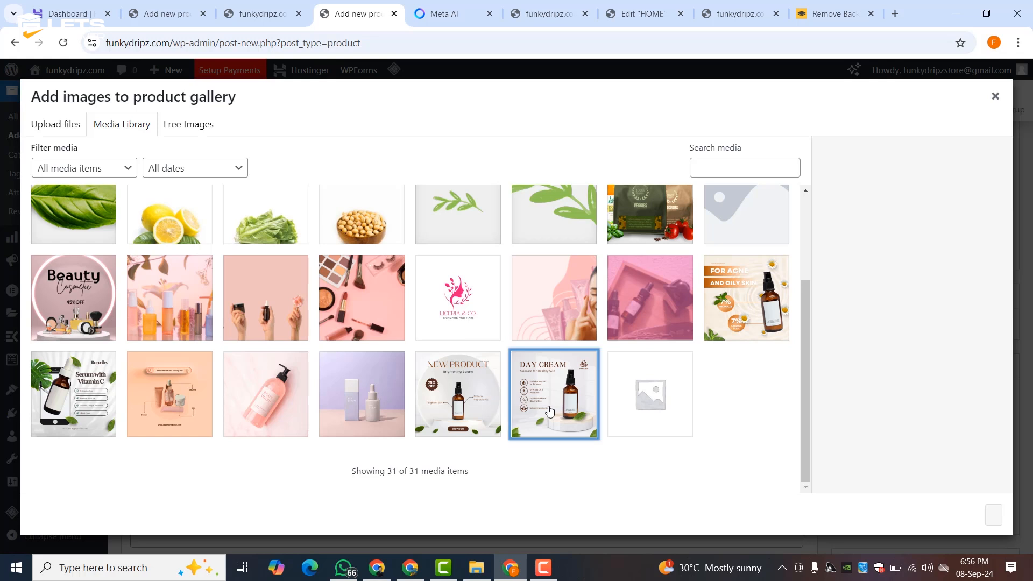
pyautogui.click(360, 395)
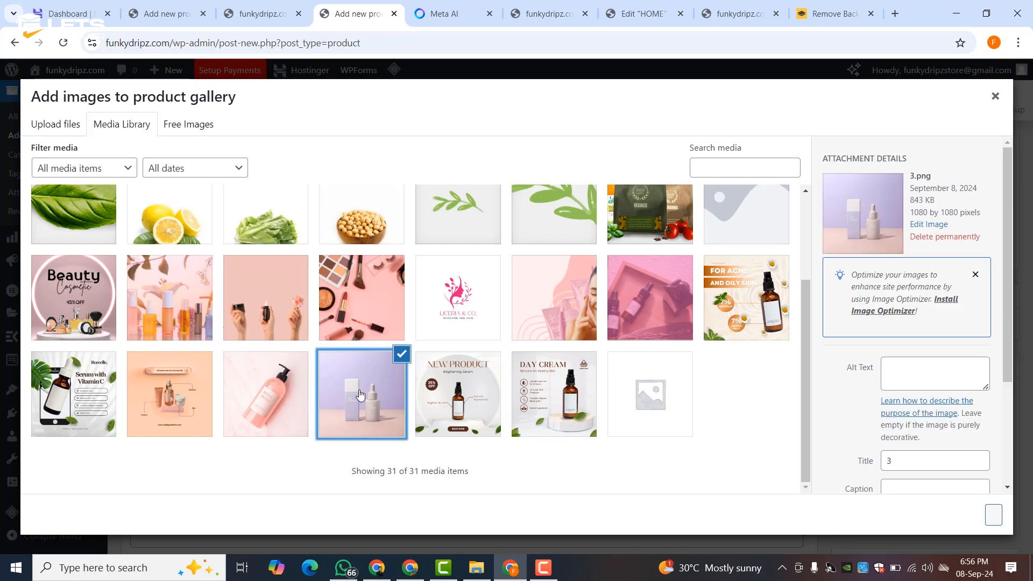
pyautogui.click(992, 515)
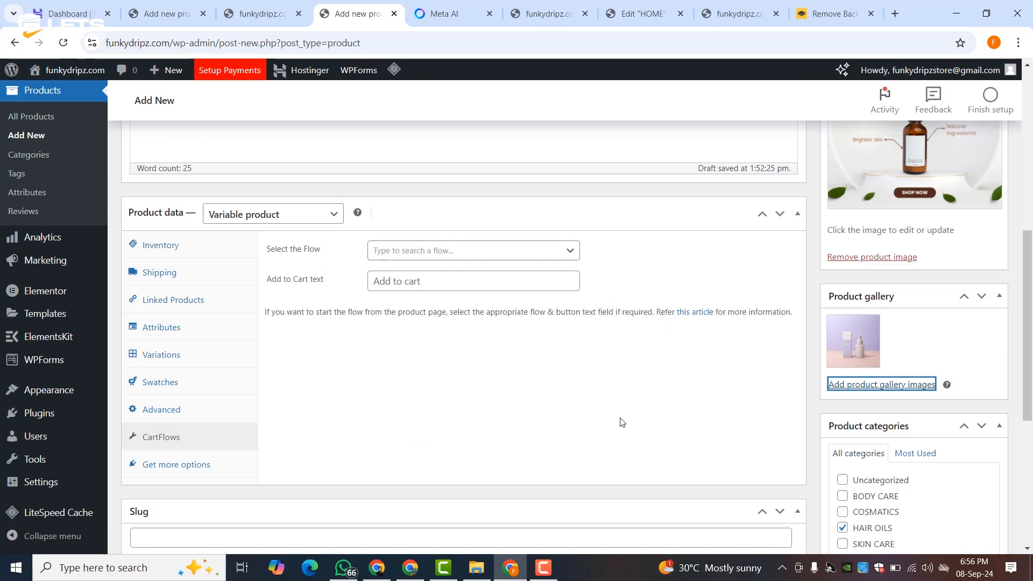
# - Publish Nourishing Hair Oil and open the homepage in Elementor
pyautogui.scroll(-6, 623, 423)
pyautogui.scroll(15, 621, 419)
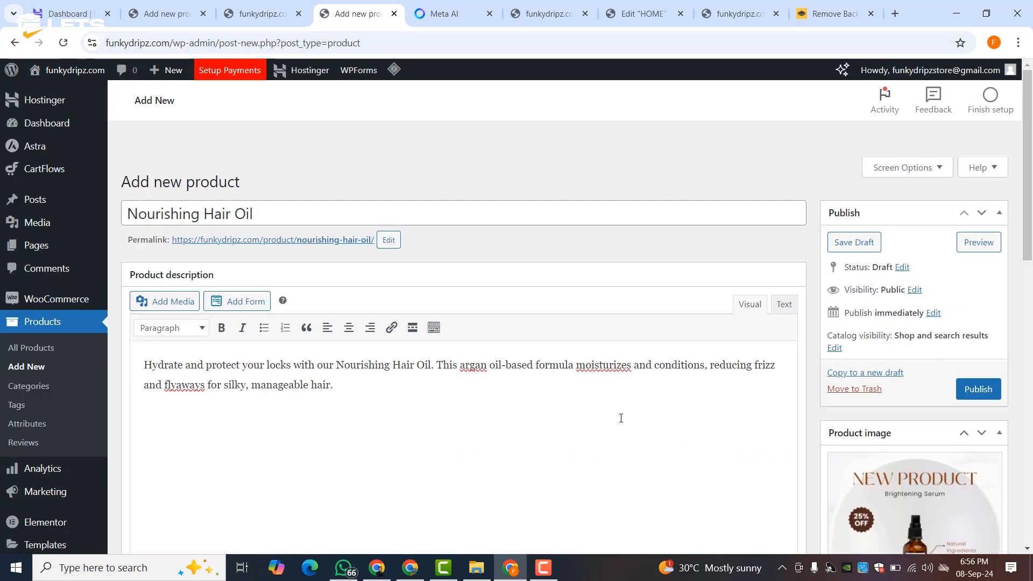
pyautogui.click(982, 395)
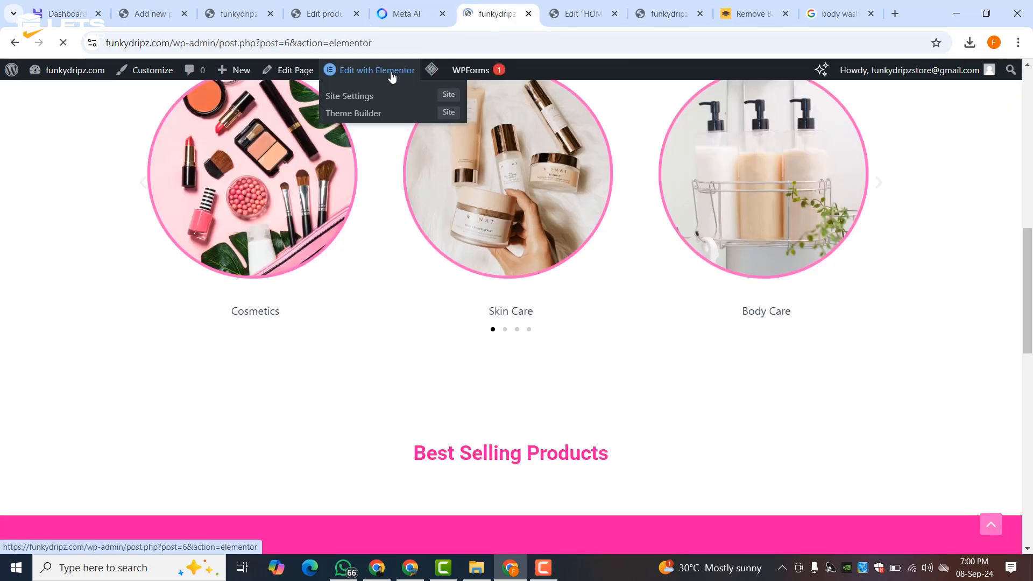
pyautogui.click(392, 78)
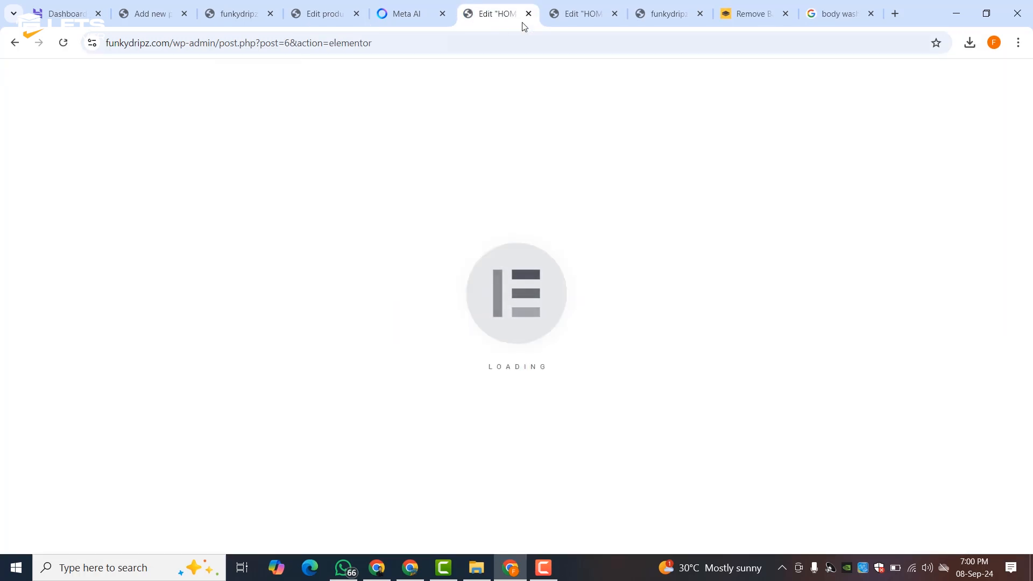
# - Paste the featured products shortcode into the Best Selling Products Shortcode widget
pyautogui.click(581, 14)
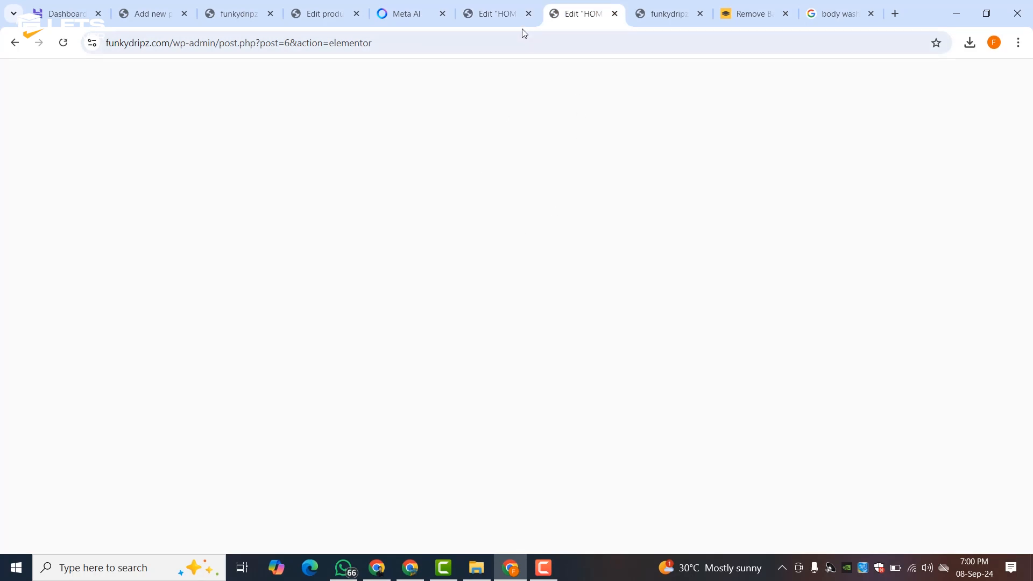
pyautogui.click(505, 21)
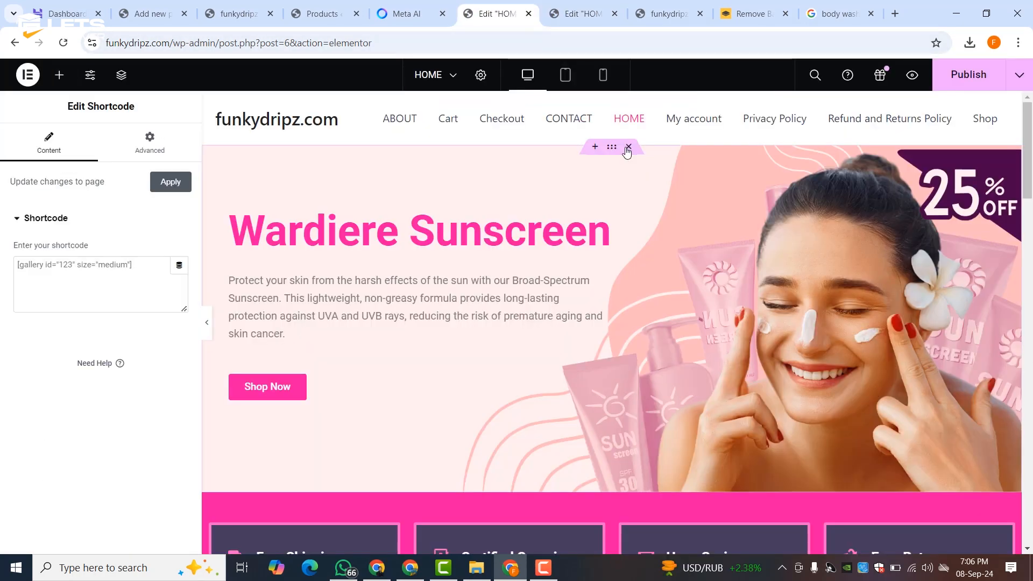
pyautogui.scroll(-10, 539, 340)
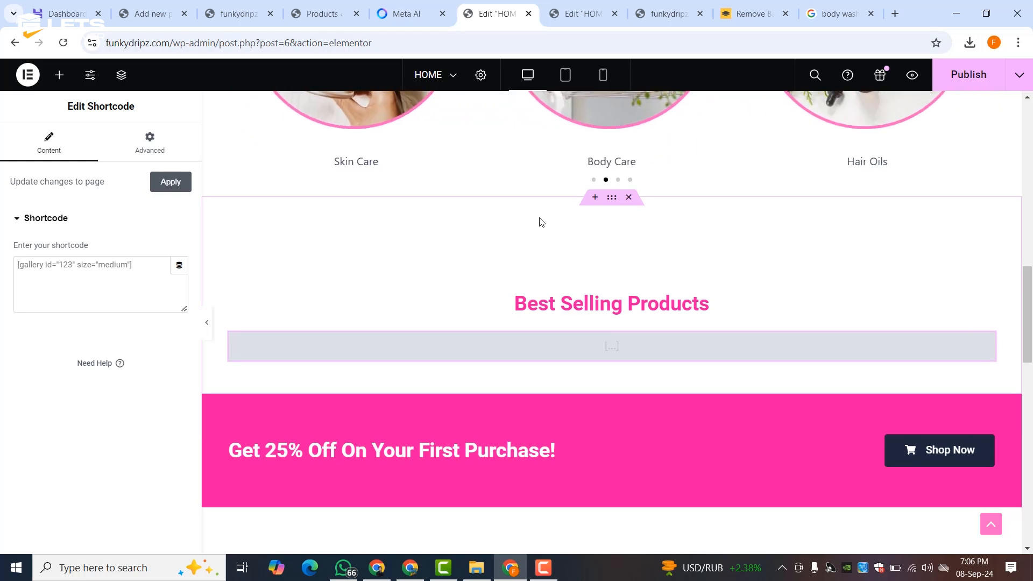
pyautogui.scroll(-3, 541, 217)
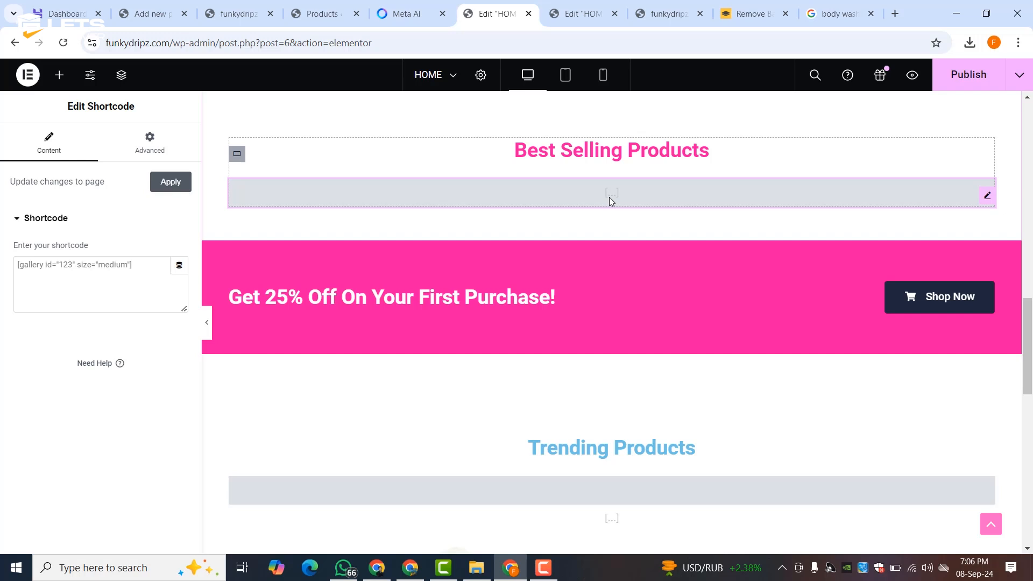
pyautogui.click(29, 284)
pyautogui.rightClick(30, 282)
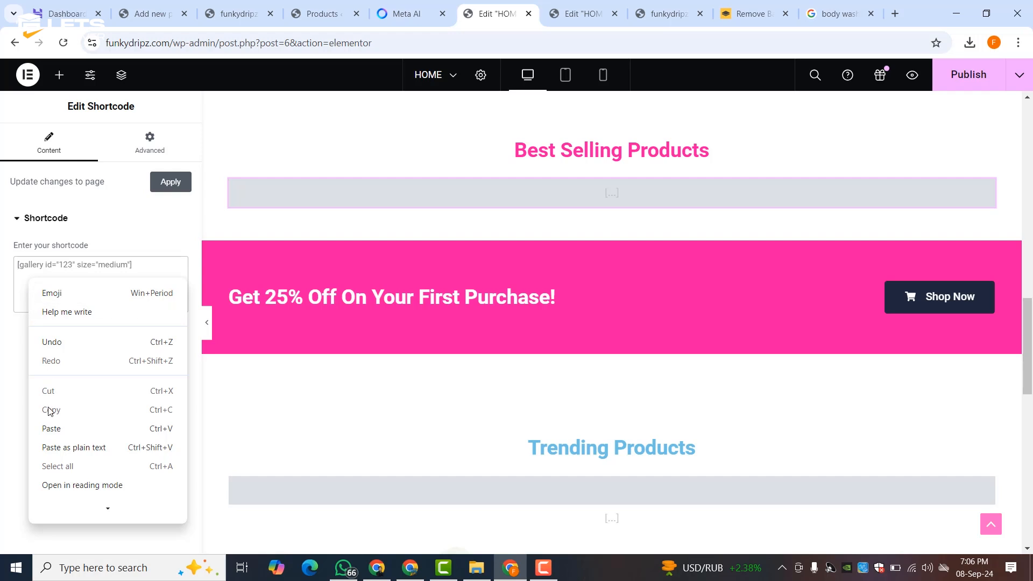
pyautogui.click(51, 428)
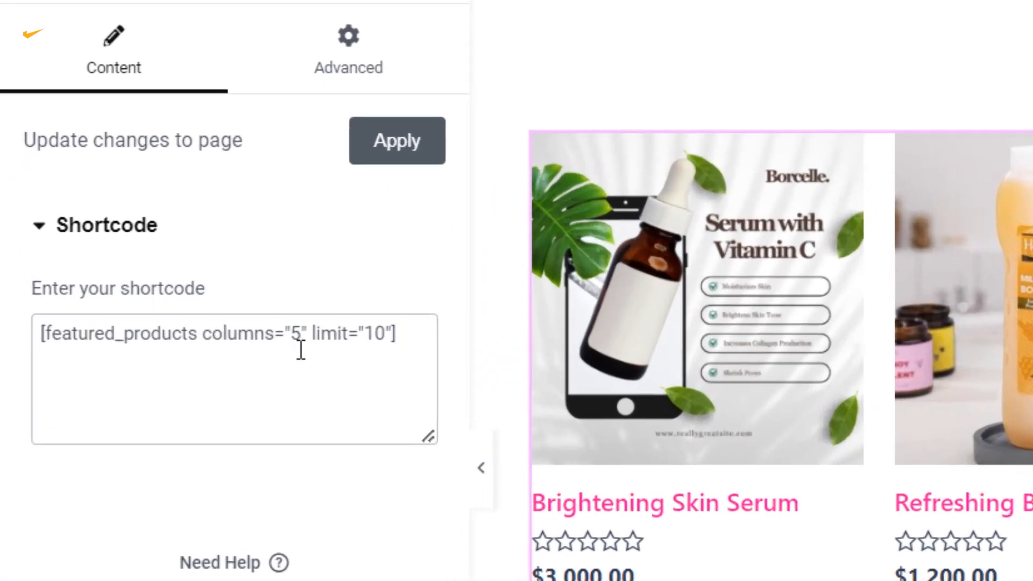
# - Change the shortcode to 4 columns and limit 8, then duplicate Brightening Skin Serum
pyautogui.doubleClick(295, 337)
pyautogui.write('4')
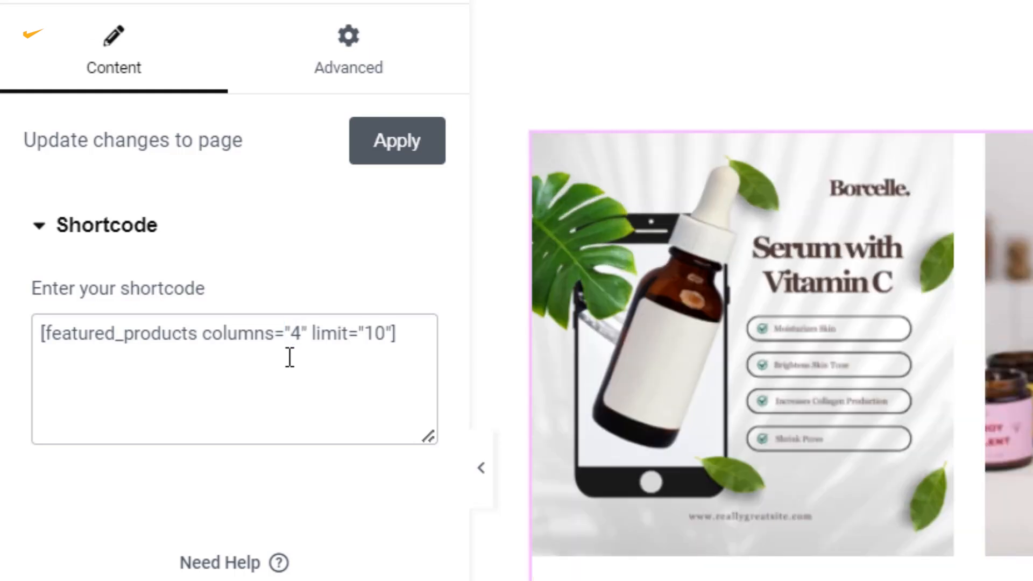
pyautogui.doubleClick(375, 334)
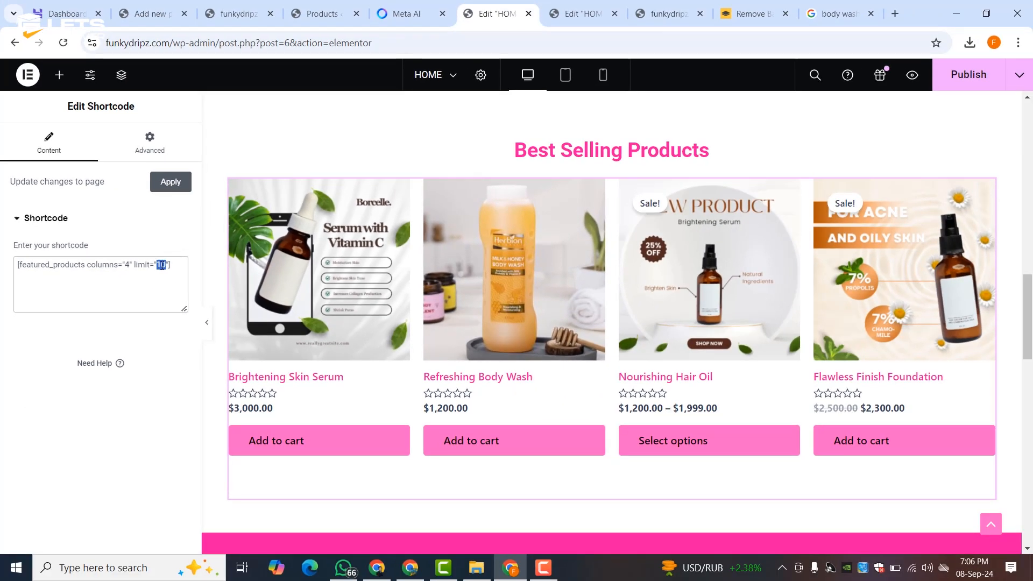
pyautogui.write('8')
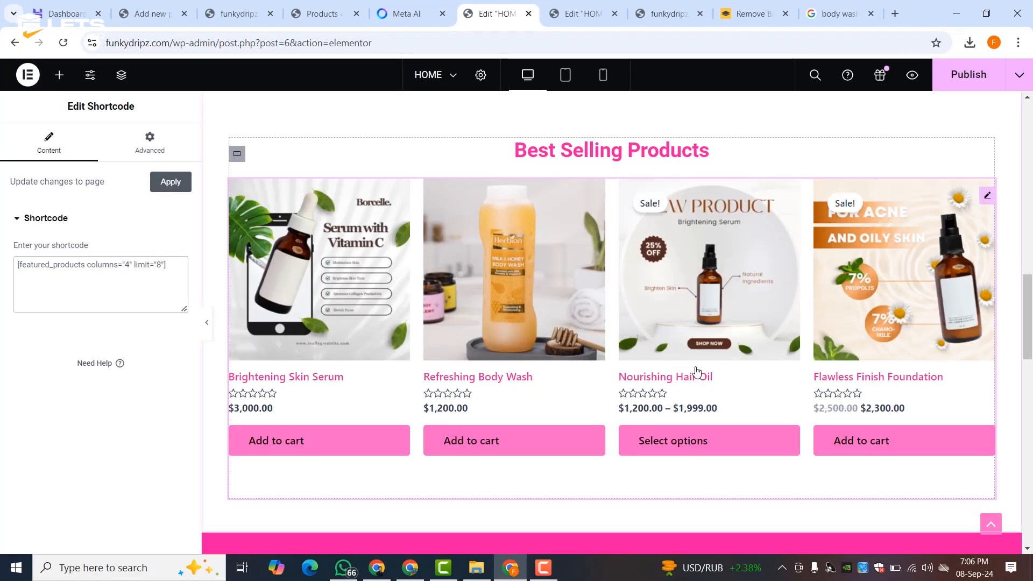
pyautogui.scroll(-3, 697, 371)
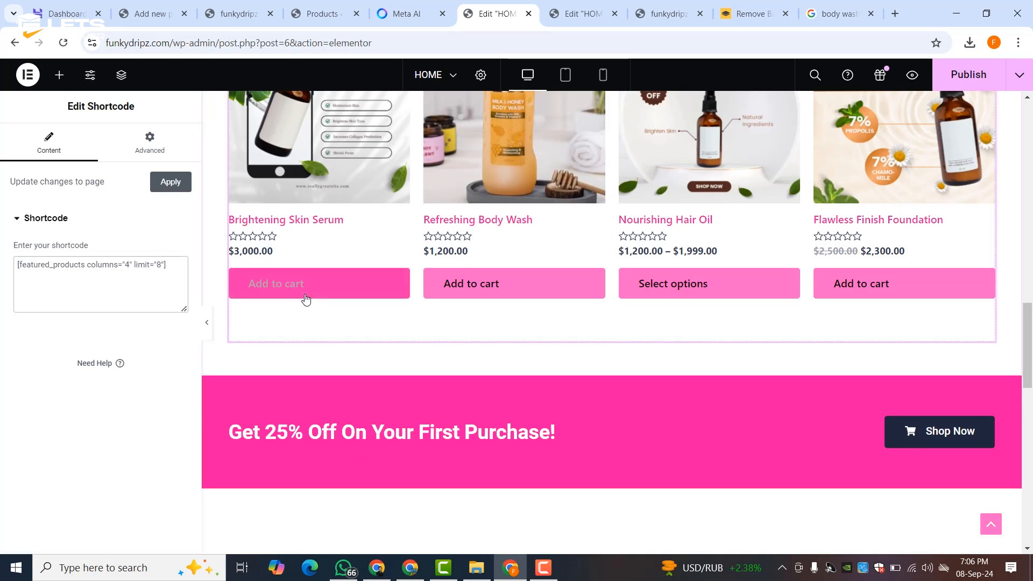
pyautogui.click(322, 13)
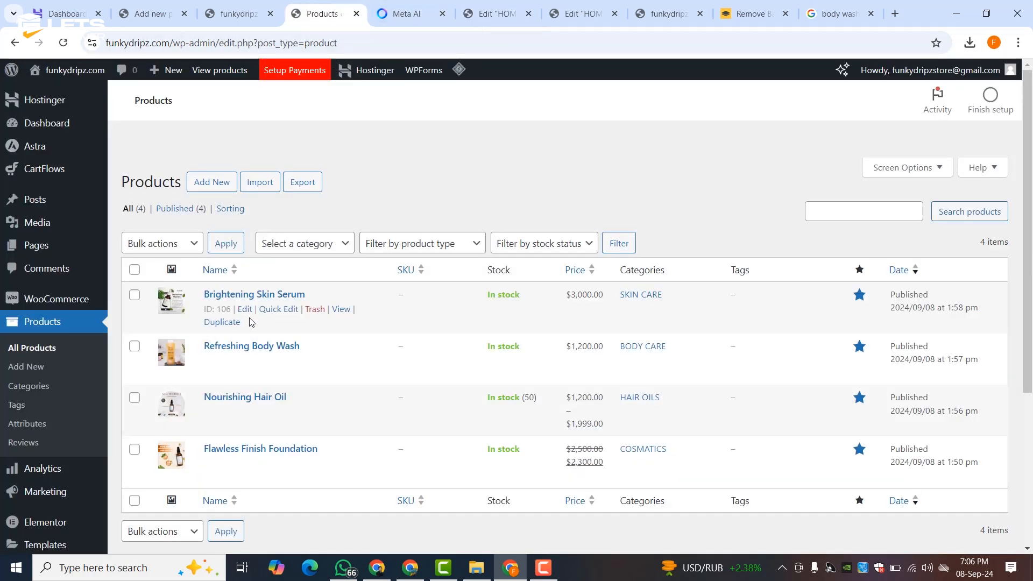
pyautogui.click(223, 322)
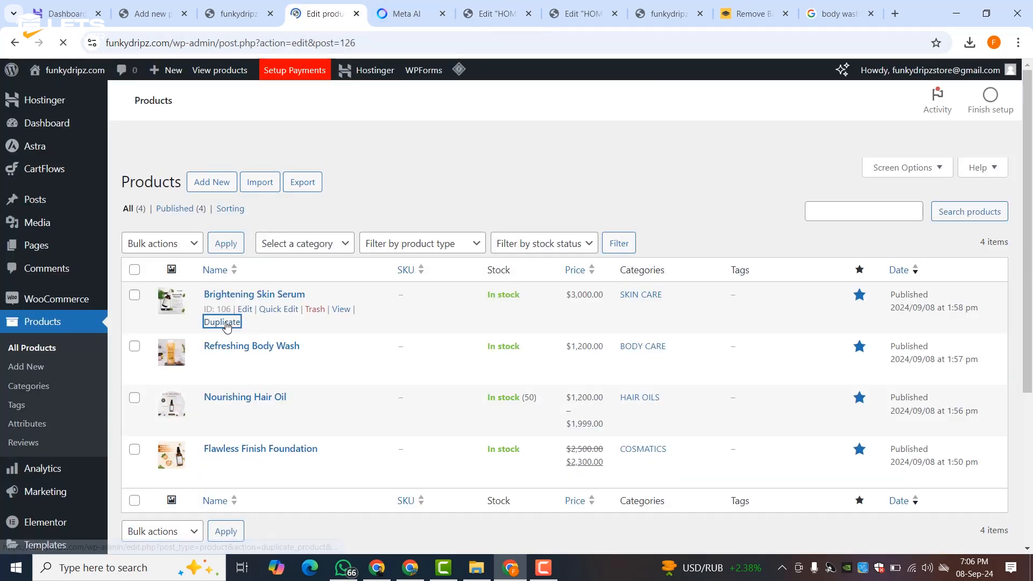
# - Retitle the duplicated product as Luscious Lip Balm, copied from the Meta AI chat
pyautogui.hotkey('ctrl', 'Tab')
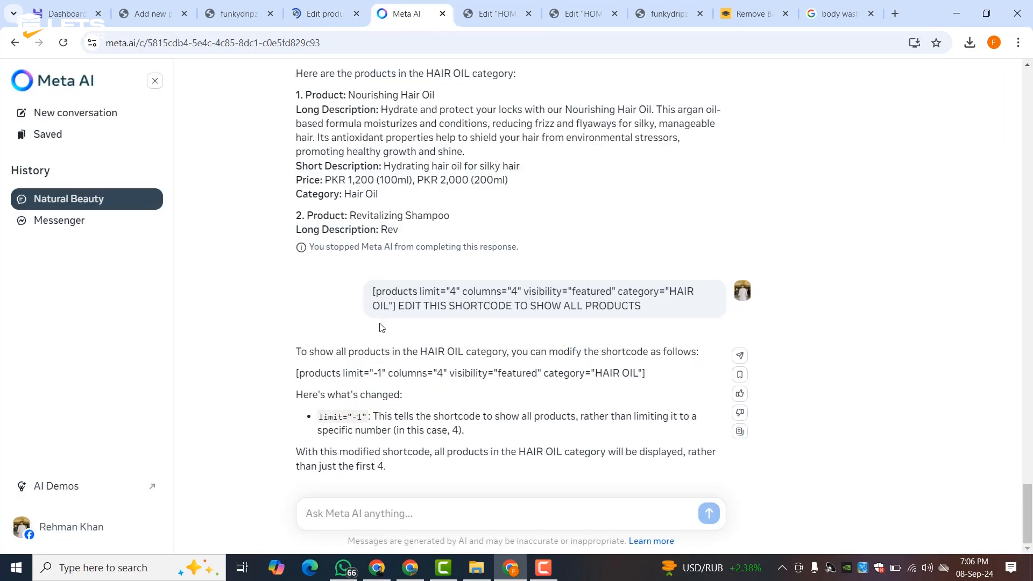
pyautogui.scroll(15, 371, 241)
pyautogui.scroll(-3, 357, 351)
pyautogui.moveTo(350, 315); pyautogui.dragTo(583, 318)
pyautogui.rightClick(554, 315)
pyautogui.click(578, 328)
pyautogui.click(334, 15)
pyautogui.doubleClick(221, 218)
pyautogui.click(222, 219)
pyautogui.rightClick(221, 218)
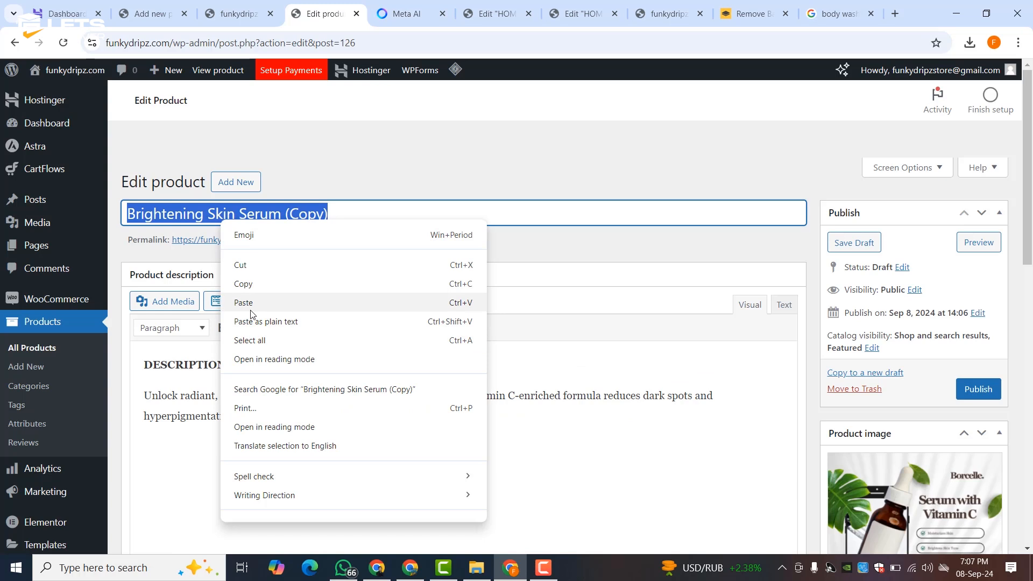
pyautogui.click(249, 305)
# - Copy the next product name from Meta AI and publish Luscious Lip Balm
pyautogui.click(408, 15)
pyautogui.moveTo(384, 387); pyautogui.dragTo(586, 389)
pyautogui.rightClick(561, 392)
pyautogui.click(586, 249)
pyautogui.click(326, 15)
pyautogui.click(980, 394)
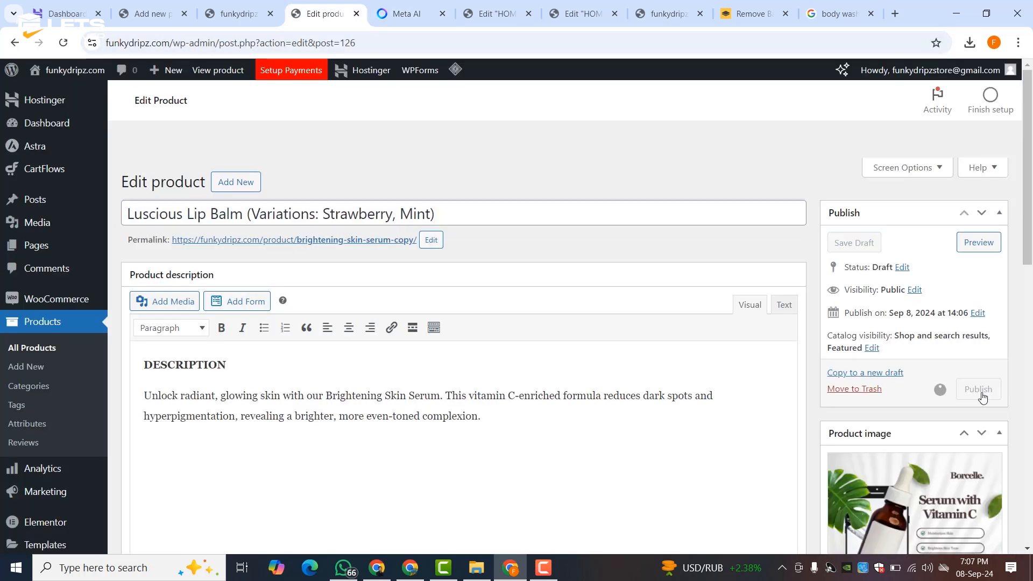
# - Duplicate Refreshing Body Wash and paste the copied name as its title
pyautogui.click(36, 348)
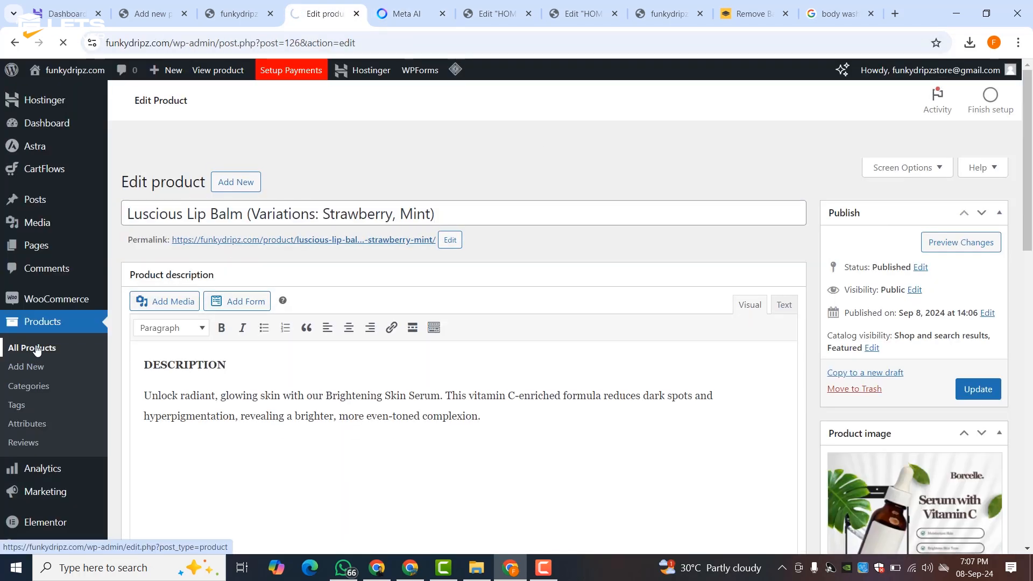
pyautogui.scroll(-3, 240, 268)
pyautogui.click(231, 289)
pyautogui.tripleClick(254, 215)
pyautogui.rightClick(254, 217)
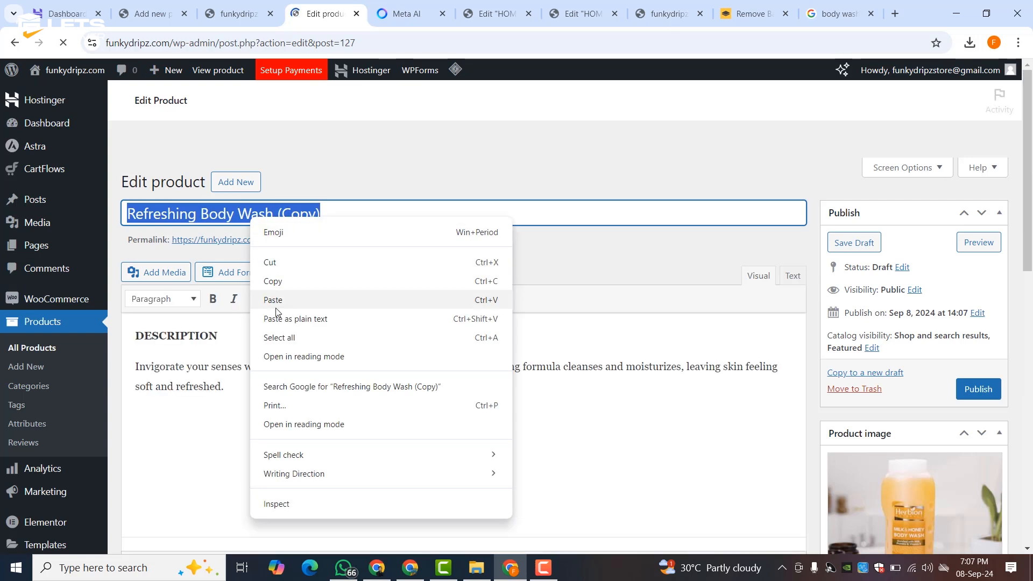
pyautogui.click(273, 302)
# - Duplicate Flawless Finish Foundation and retitle it Revitalizing Shampoo from the Meta AI chat
pyautogui.click(408, 14)
pyautogui.scroll(-3, 484, 269)
pyautogui.moveTo(350, 279); pyautogui.dragTo(450, 279)
pyautogui.rightClick(427, 283)
pyautogui.click(446, 297)
pyautogui.click(326, 13)
pyautogui.click(35, 348)
pyautogui.scroll(-4, 254, 341)
pyautogui.click(222, 361)
pyautogui.tripleClick(256, 215)
pyautogui.rightClick(257, 217)
pyautogui.click(273, 299)
# - Retitle a Hydrating lip balm duplicate as Softening Body Lotion, then publish the home page
pyautogui.click(408, 15)
pyautogui.moveTo(348, 385); pyautogui.dragTo(452, 385)
pyautogui.rightClick(452, 385)
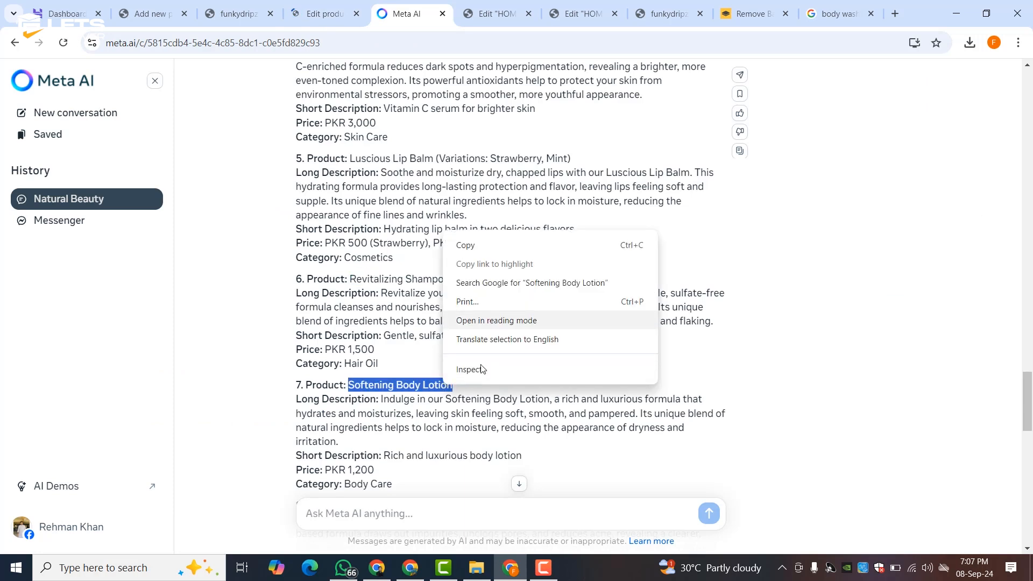
pyautogui.click(469, 239)
pyautogui.click(326, 13)
pyautogui.click(32, 348)
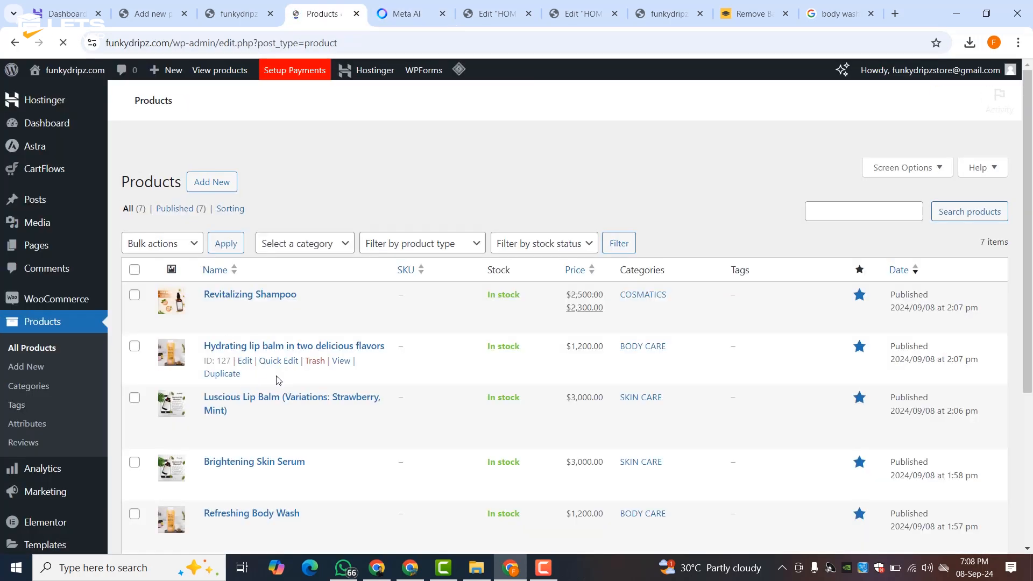
pyautogui.click(221, 373)
pyautogui.tripleClick(215, 214)
pyautogui.rightClick(216, 210)
pyautogui.click(237, 290)
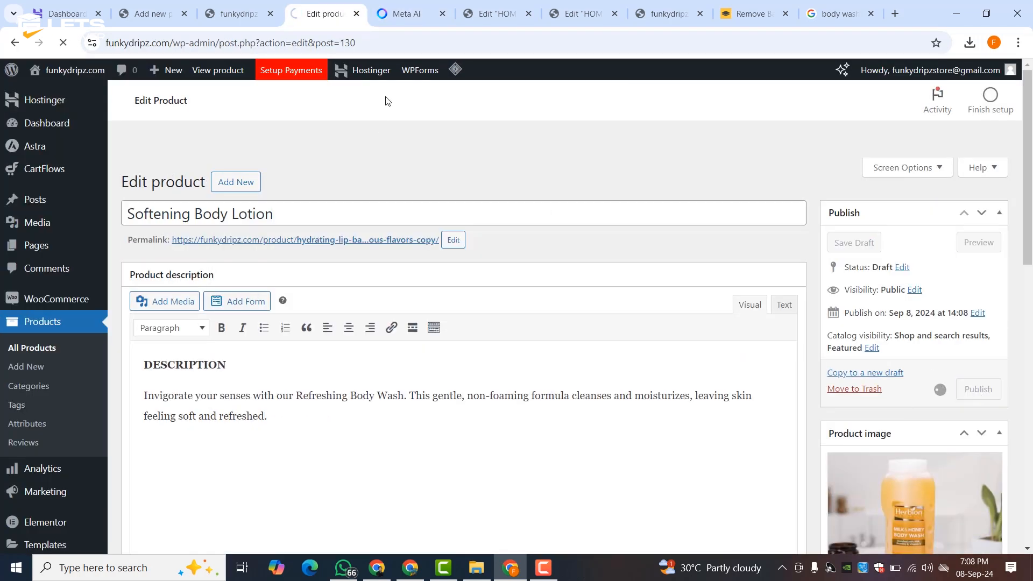
pyautogui.click(492, 13)
pyautogui.click(968, 75)
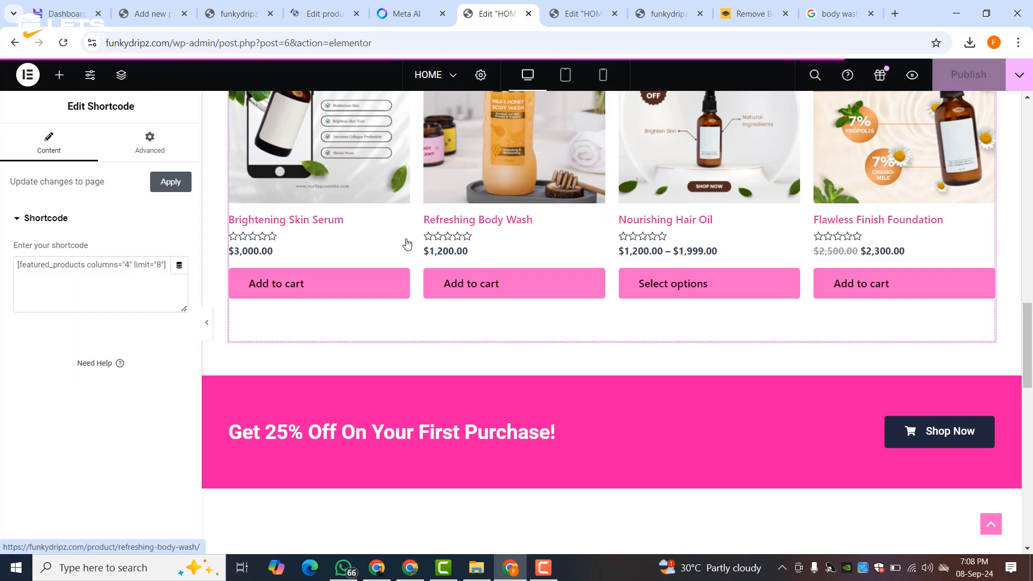
# - Reload the Elementor editor and select the featured products grid, now eight products in two rows
pyautogui.click(64, 44)
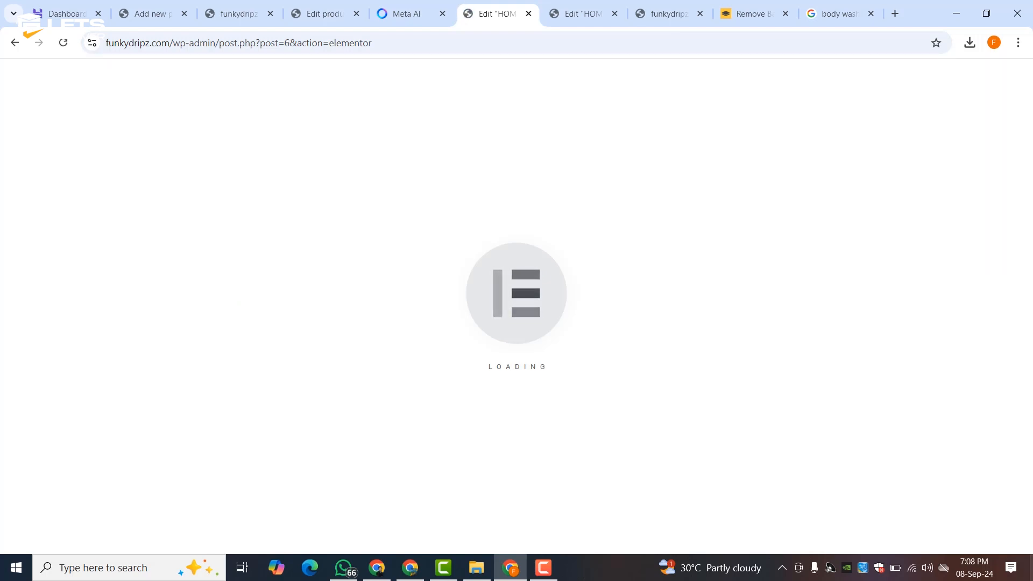
pyautogui.scroll(-4, 834, 337)
pyautogui.scroll(4, 782, 298)
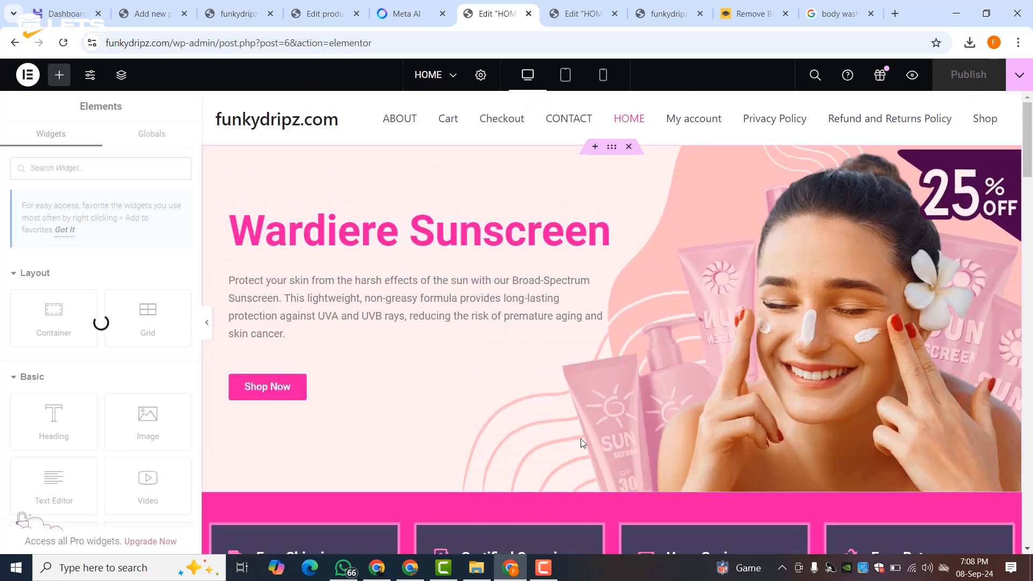
pyautogui.scroll(-12, 581, 438)
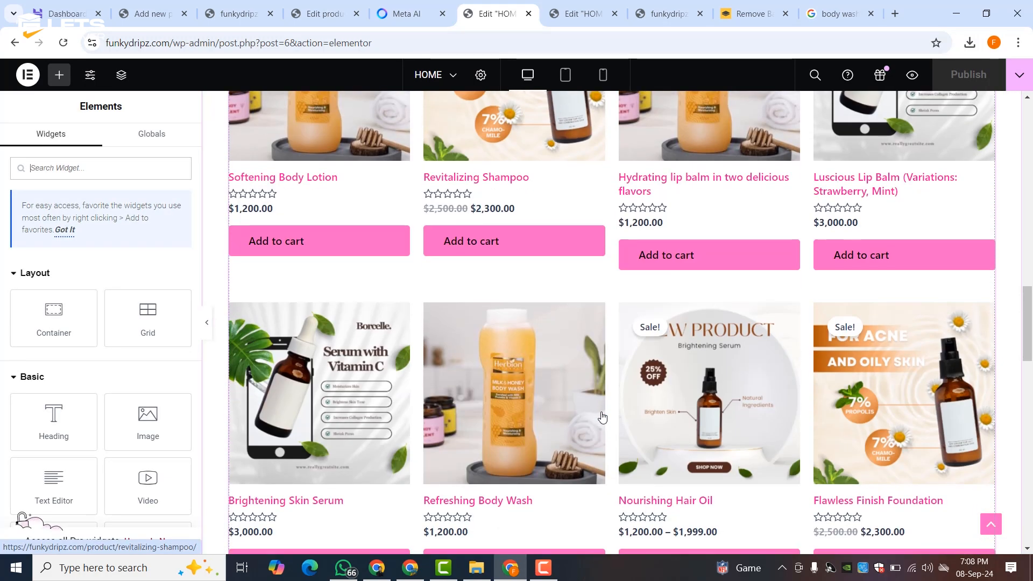
pyautogui.scroll(-3, 602, 417)
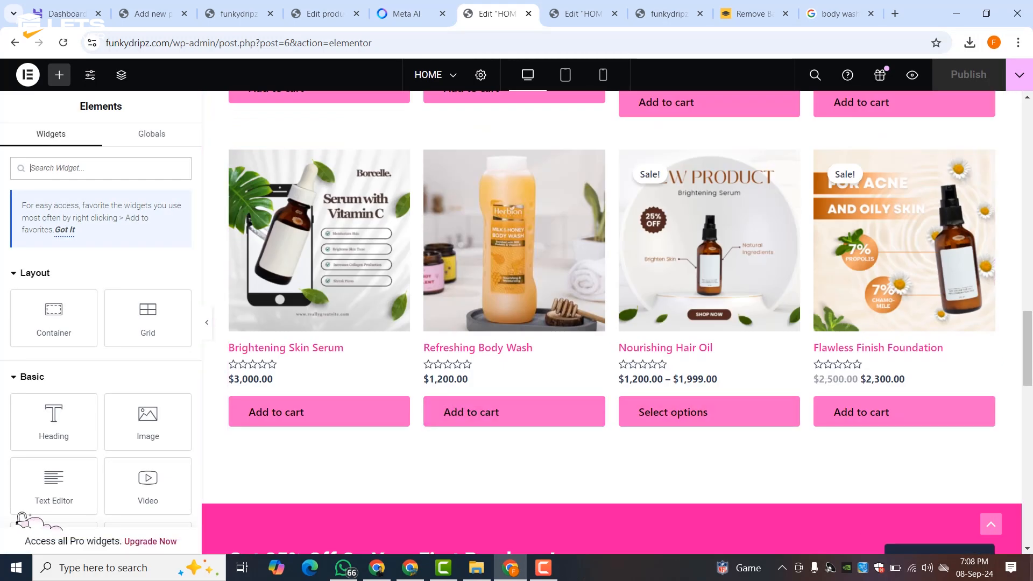
pyautogui.click(939, 567)
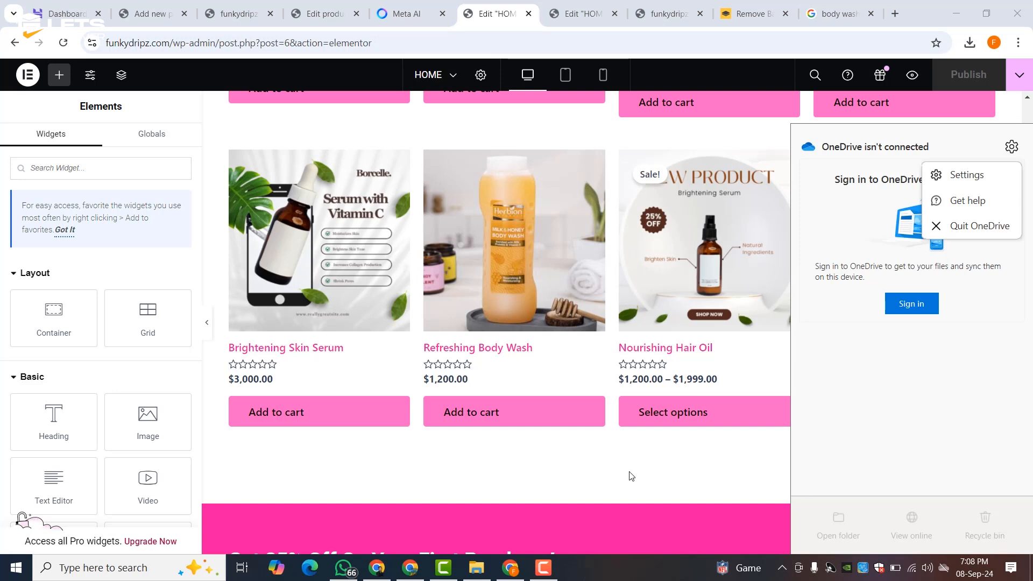
pyautogui.click(644, 479)
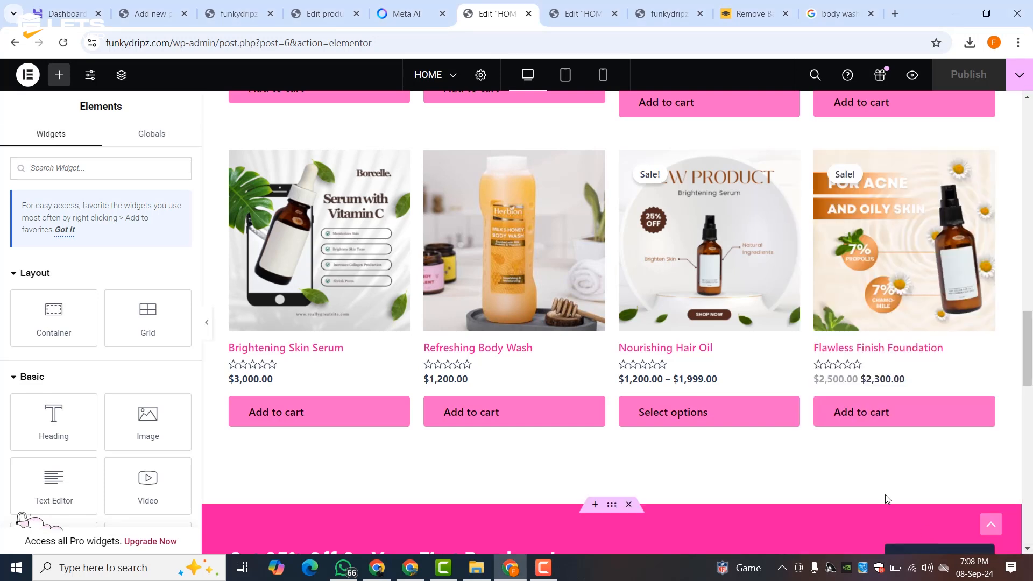
pyautogui.click(680, 409)
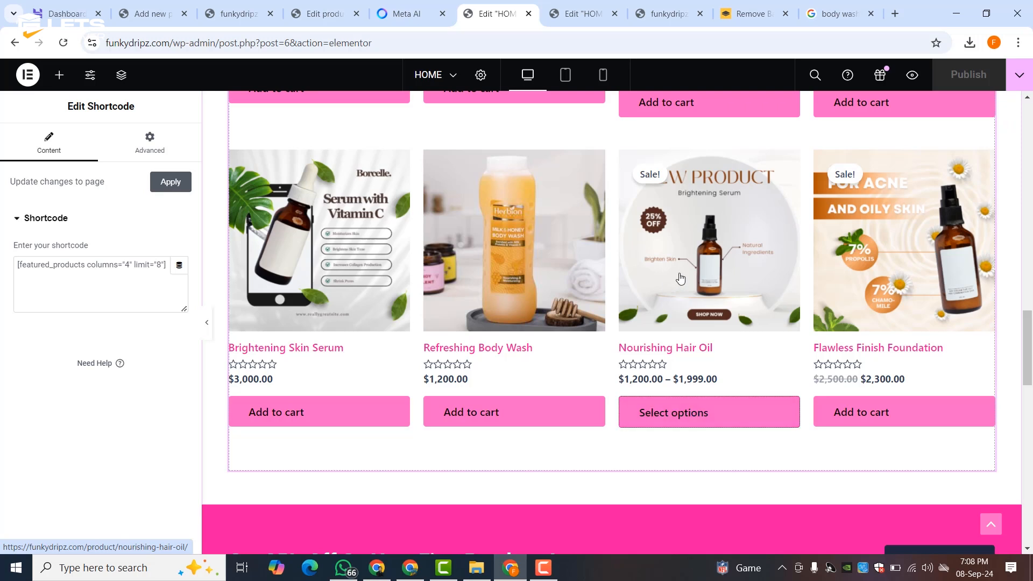
pyautogui.scroll(3, 680, 278)
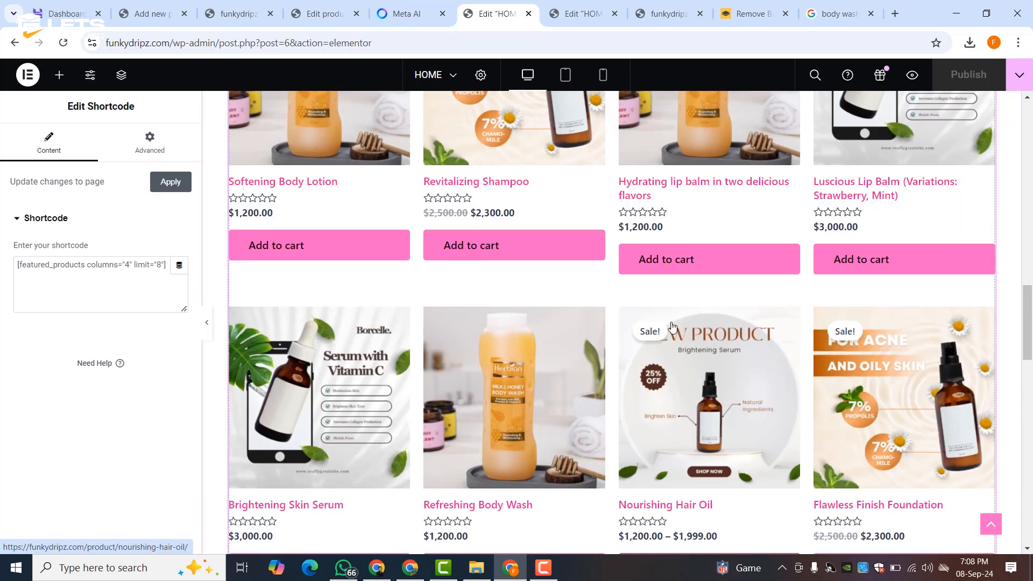
pyautogui.scroll(7, 695, 326)
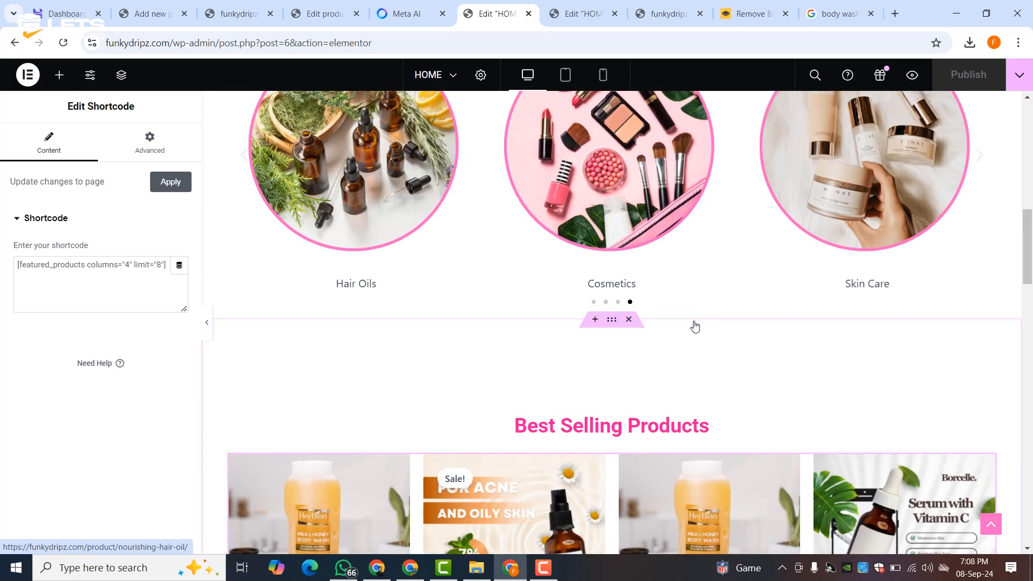
# - Set the Best Selling Products container's top padding to 0
pyautogui.click(609, 319)
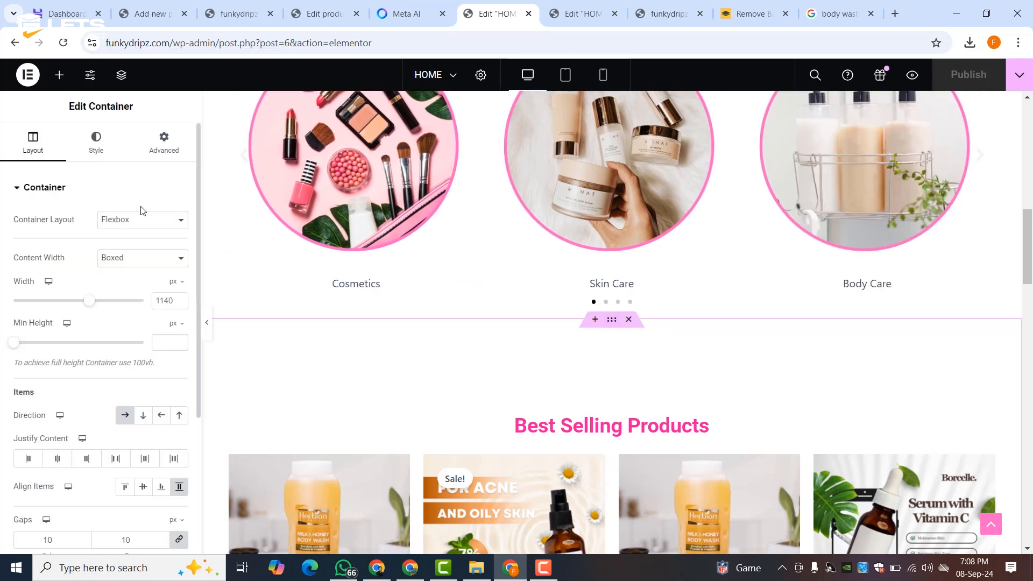
pyautogui.click(156, 158)
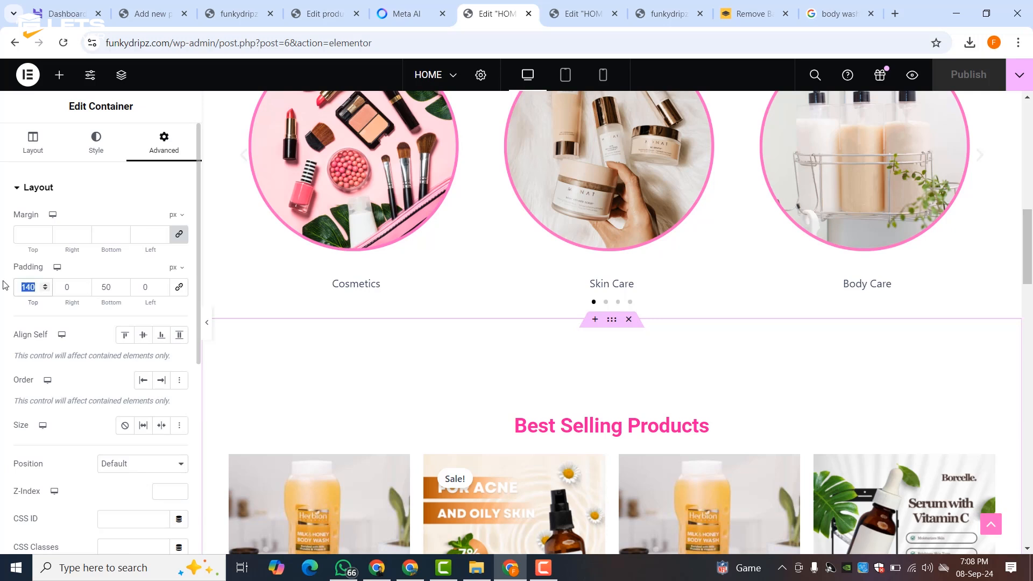
pyautogui.write('0')
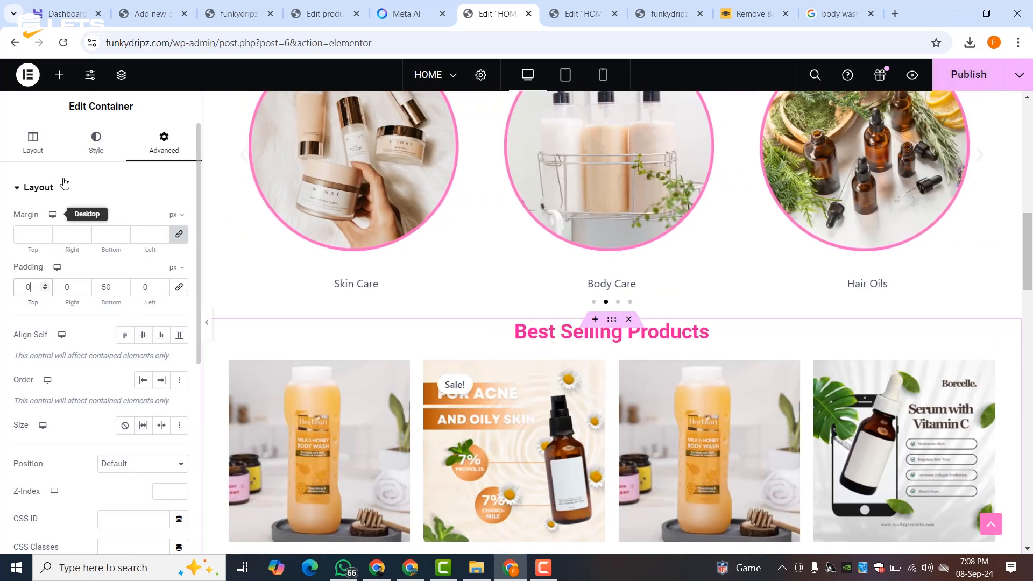
pyautogui.click(89, 155)
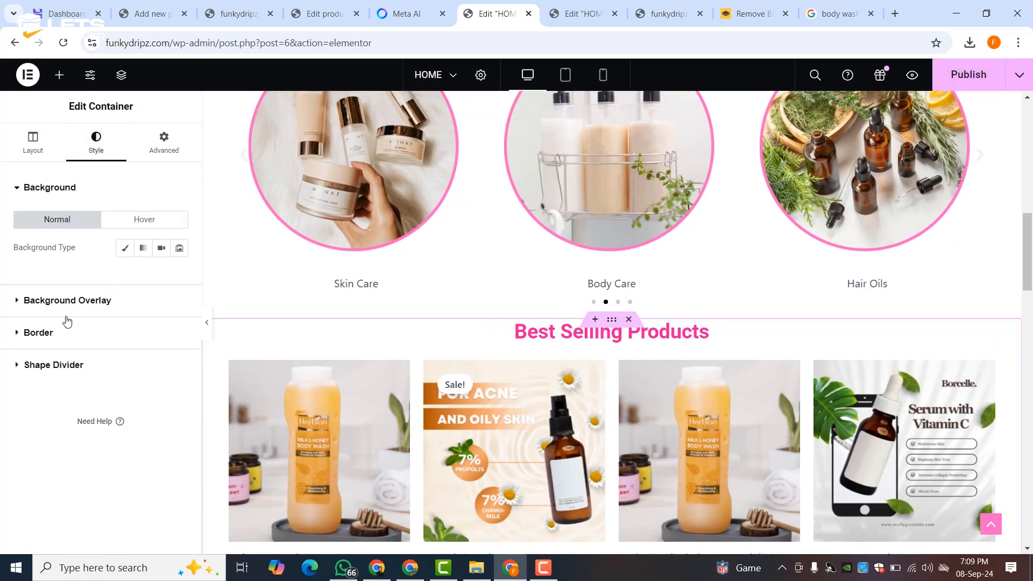
# - Change the Best Selling Products heading's HTML tag to H1
pyautogui.click(550, 338)
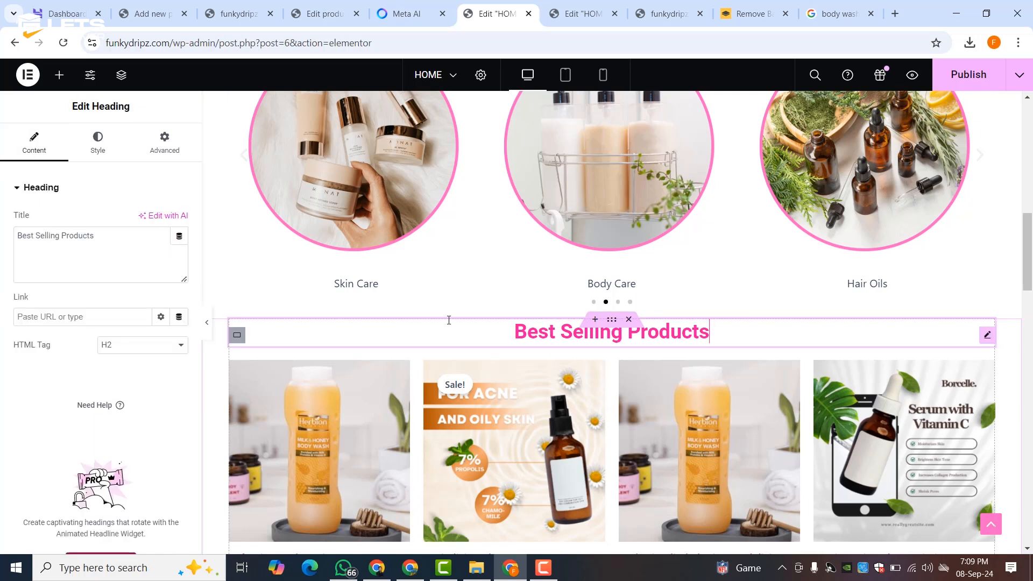
pyautogui.click(98, 154)
pyautogui.click(33, 147)
pyautogui.click(110, 345)
pyautogui.click(110, 364)
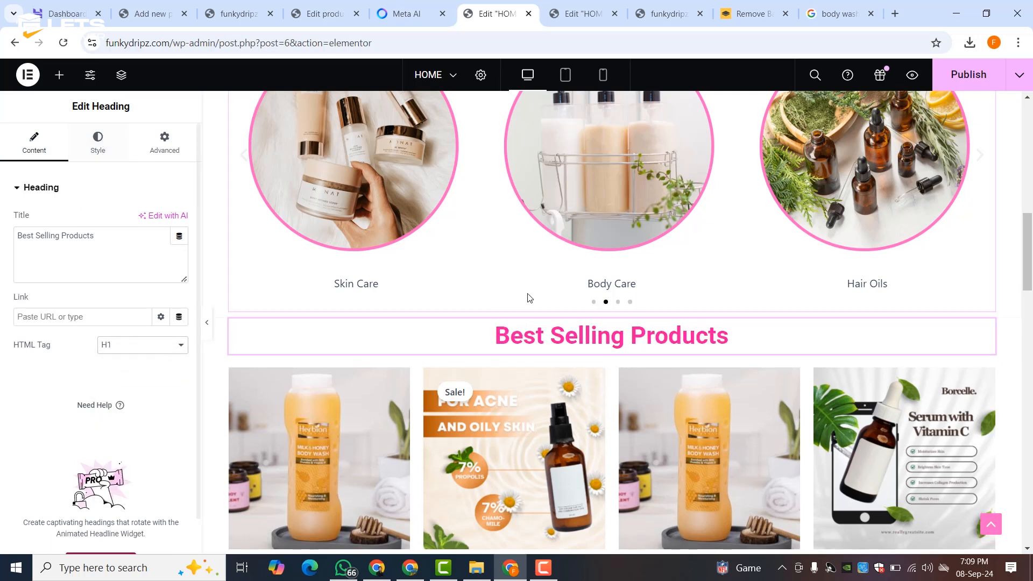
pyautogui.scroll(-10, 582, 350)
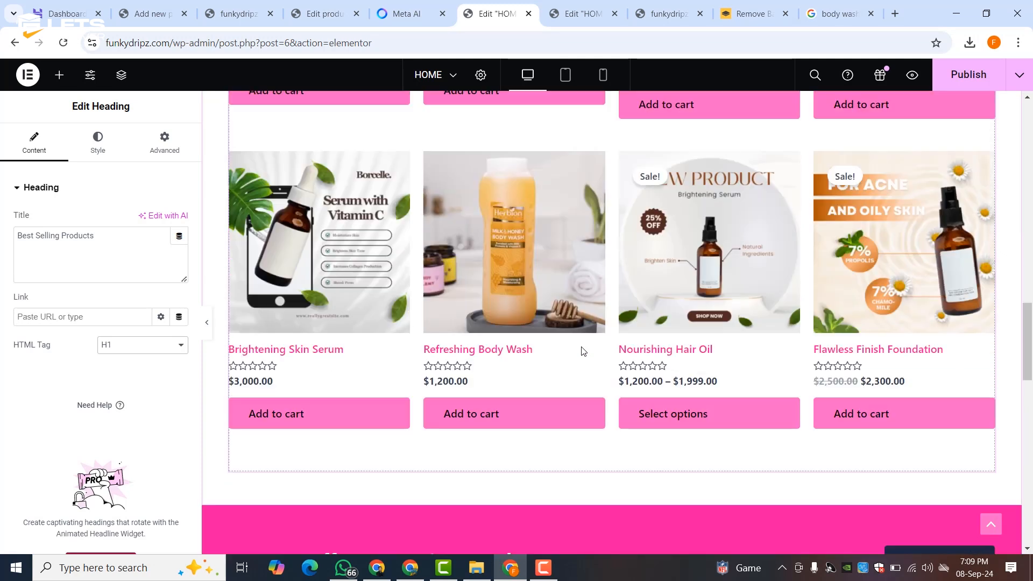
# - Copy the featured_products shortcode from the Best Selling grid's shortcode widget
pyautogui.scroll(-3, 585, 353)
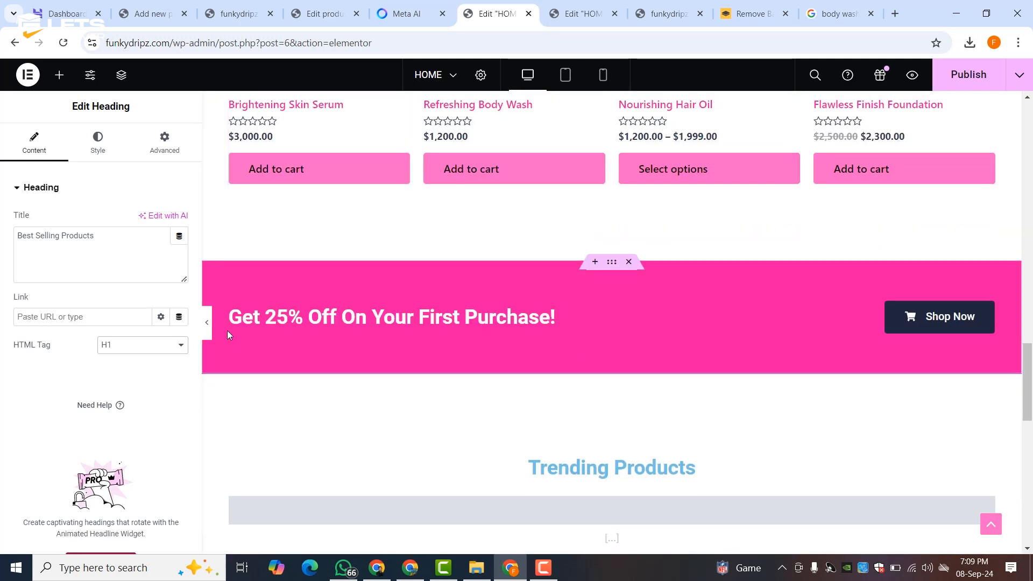
pyautogui.scroll(-3, 618, 377)
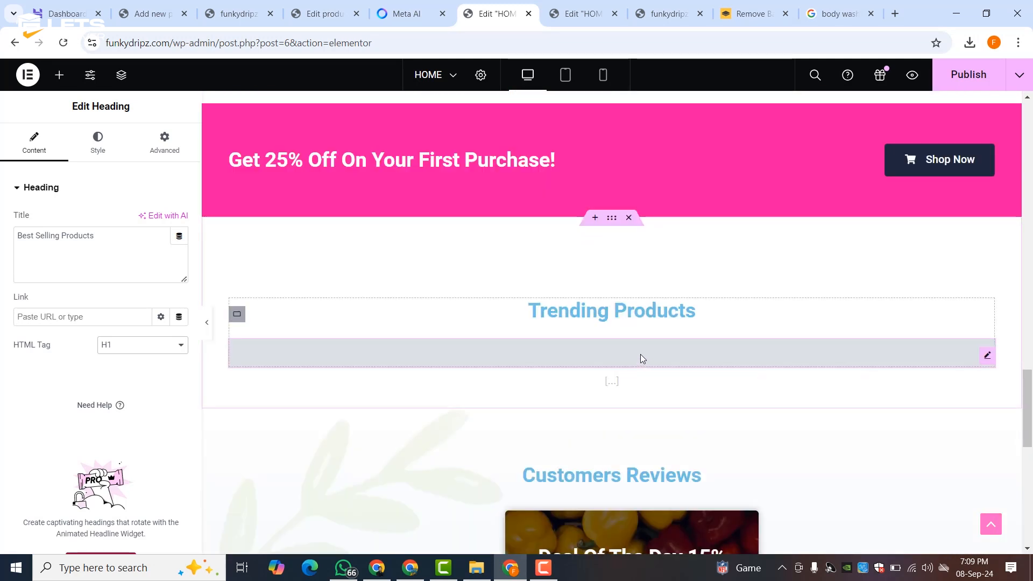
pyautogui.click(641, 357)
pyautogui.tripleClick(80, 274)
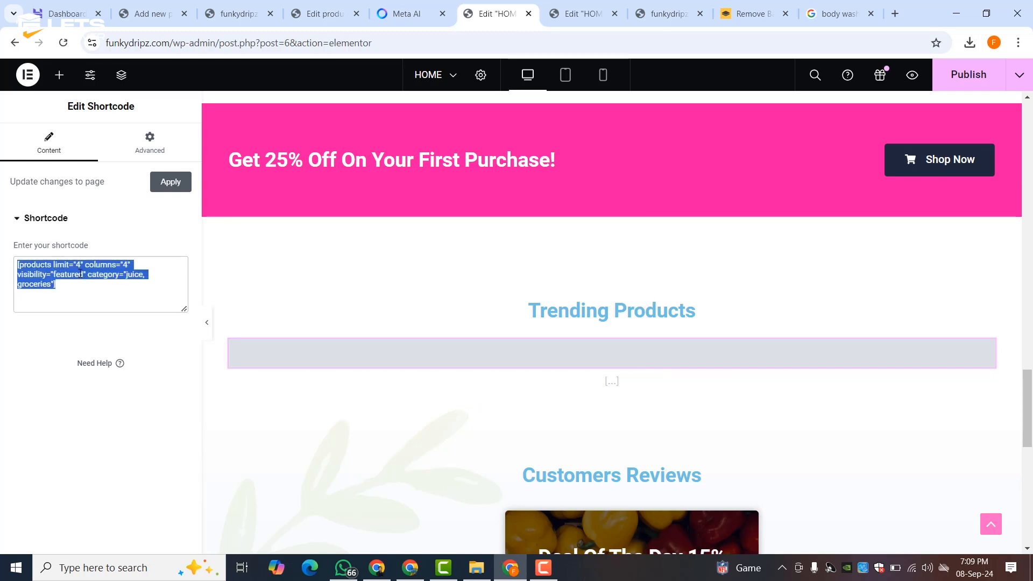
pyautogui.rightClick(80, 274)
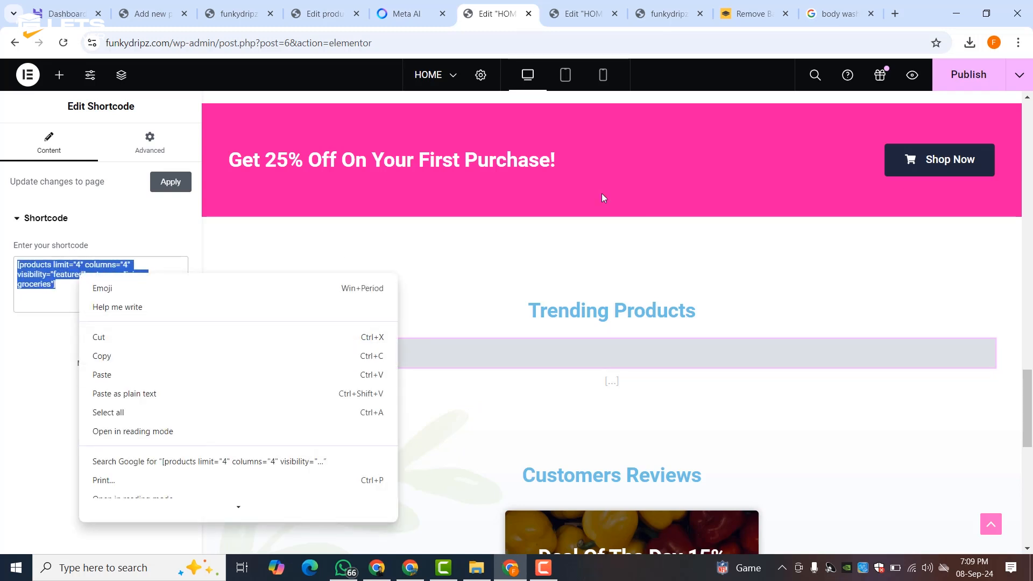
pyautogui.click(529, 242)
pyautogui.scroll(10, 529, 242)
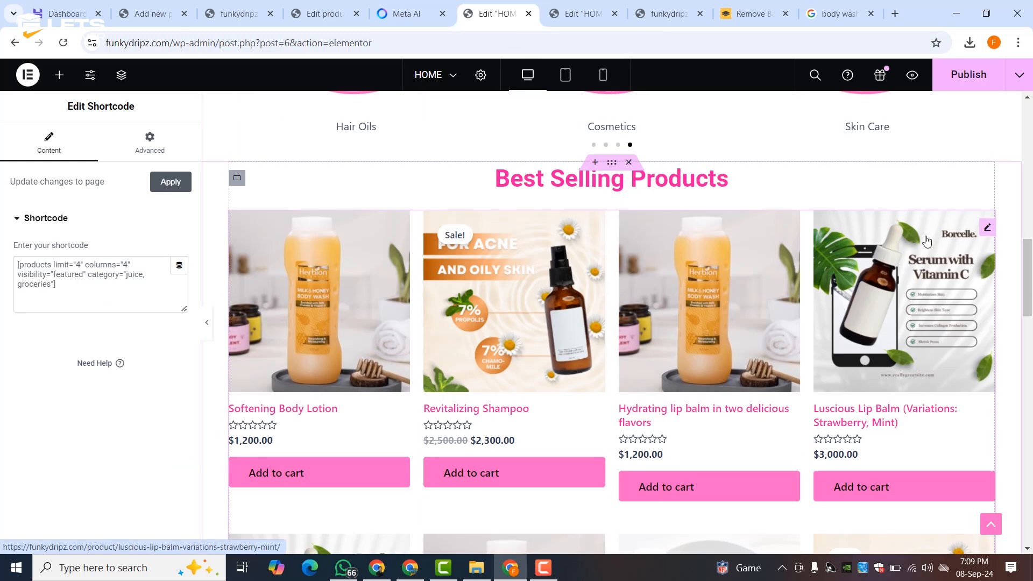
pyautogui.click(88, 287)
pyautogui.hotkey('ctrl', 'a')
pyautogui.hotkey('ctrl', 'v')
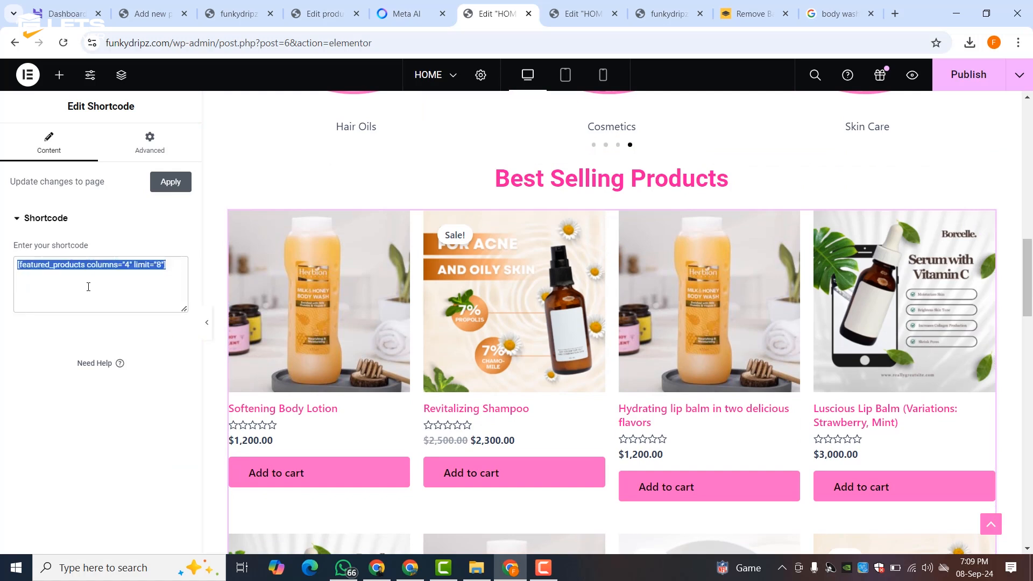
pyautogui.rightClick(88, 287)
pyautogui.click(122, 93)
# - Paste it into the Trending Products shortcode widget and change limit to 4
pyautogui.scroll(-10, 395, 257)
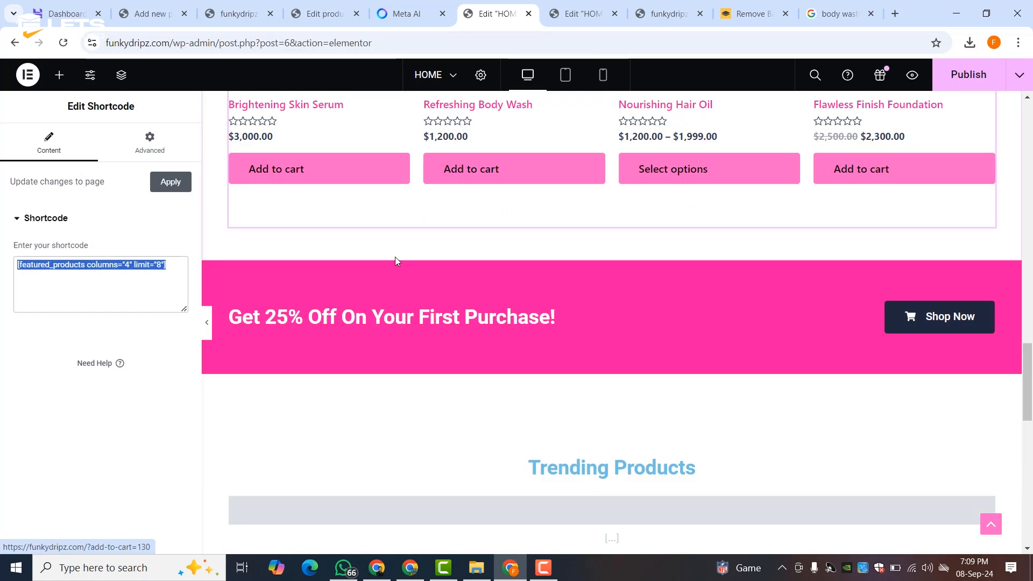
pyautogui.scroll(-3, 395, 261)
pyautogui.click(460, 350)
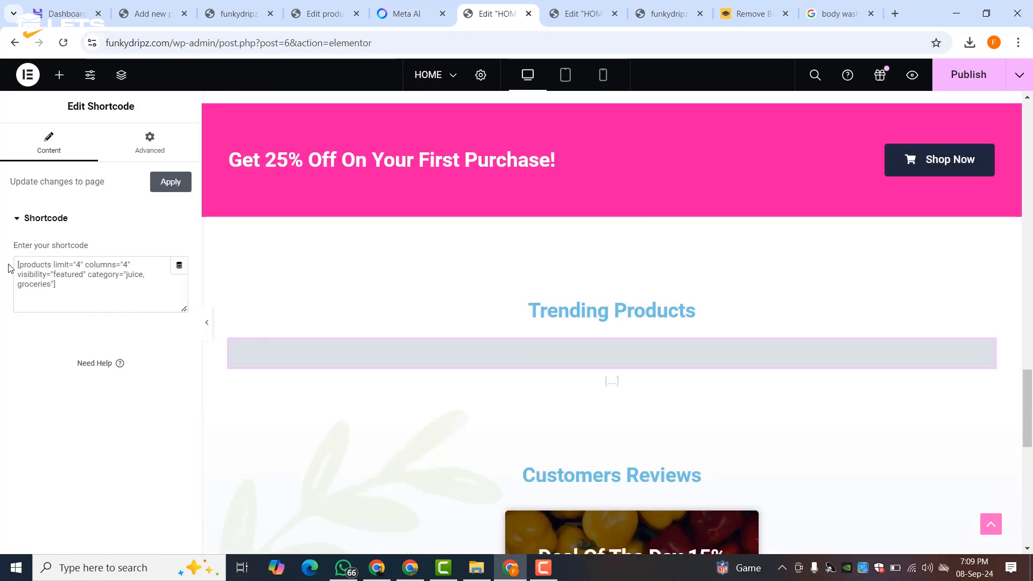
pyautogui.hotkey('ctrl', 'a')
pyautogui.rightClick(52, 265)
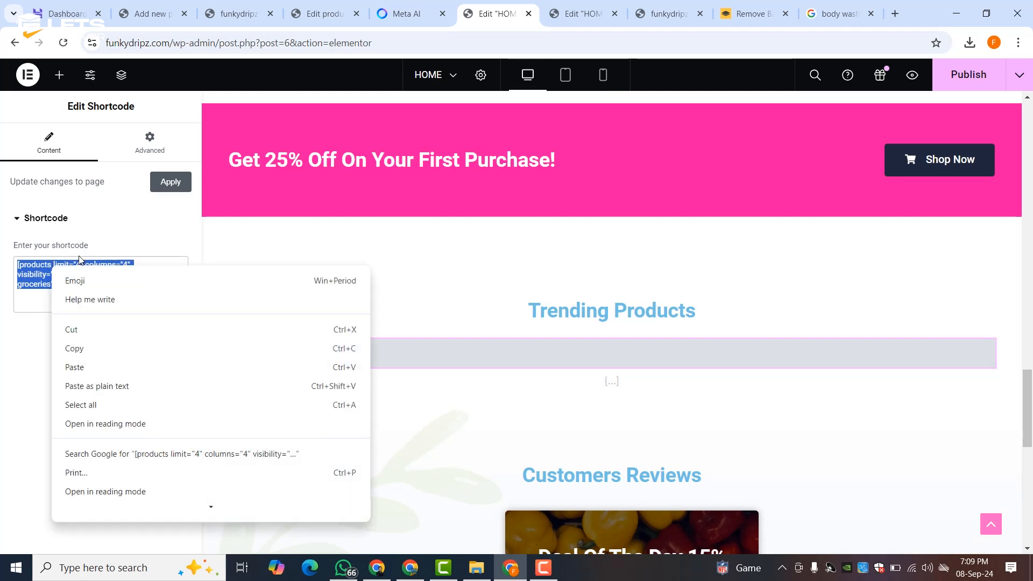
pyautogui.click(75, 364)
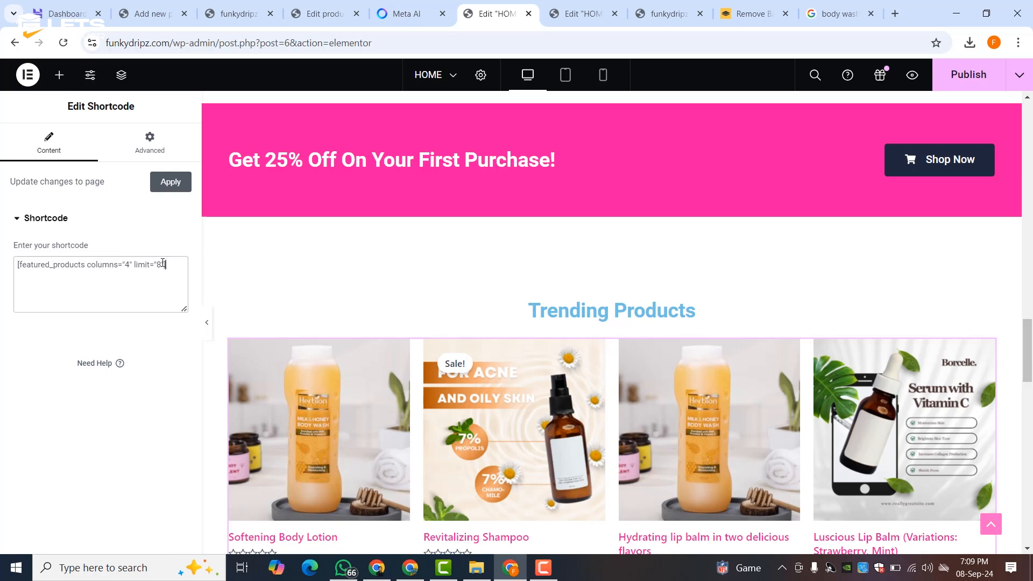
pyautogui.write('4')
pyautogui.scroll(-5, 532, 376)
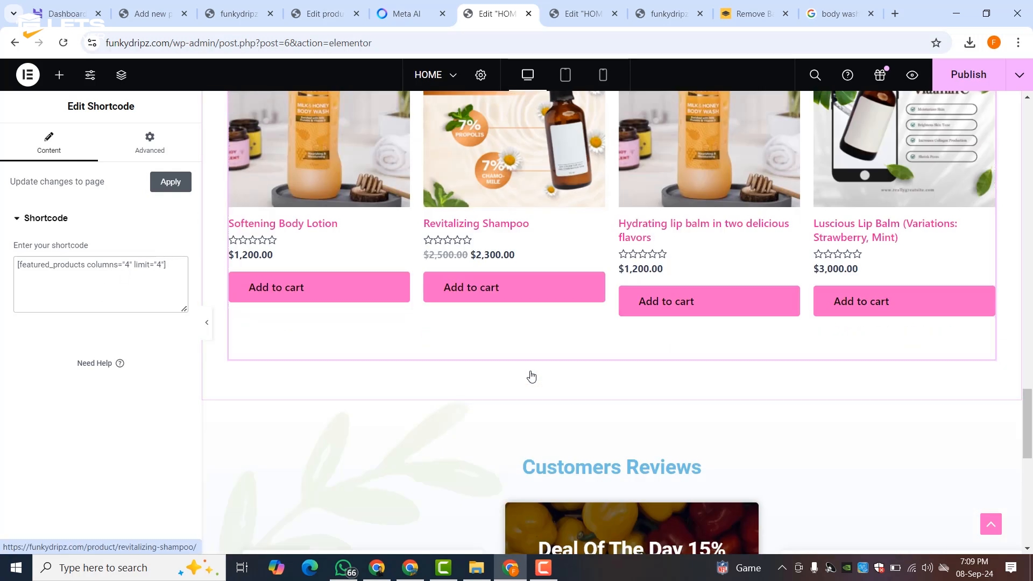
pyautogui.scroll(3, 532, 376)
pyautogui.scroll(3, 517, 353)
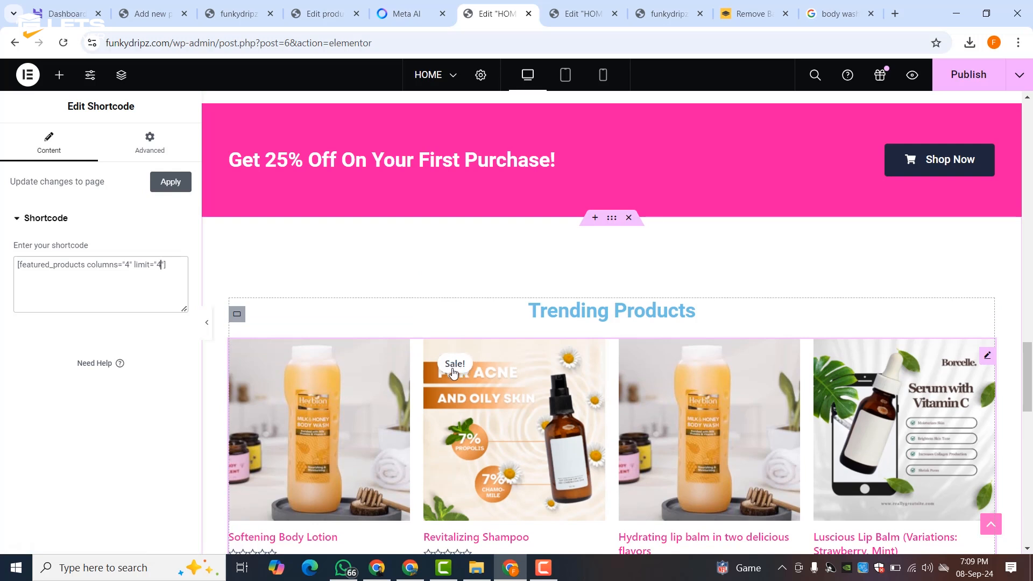
# - Make the Trending Products heading Theme Color 2 pink and set its tag to H1
pyautogui.click(583, 300)
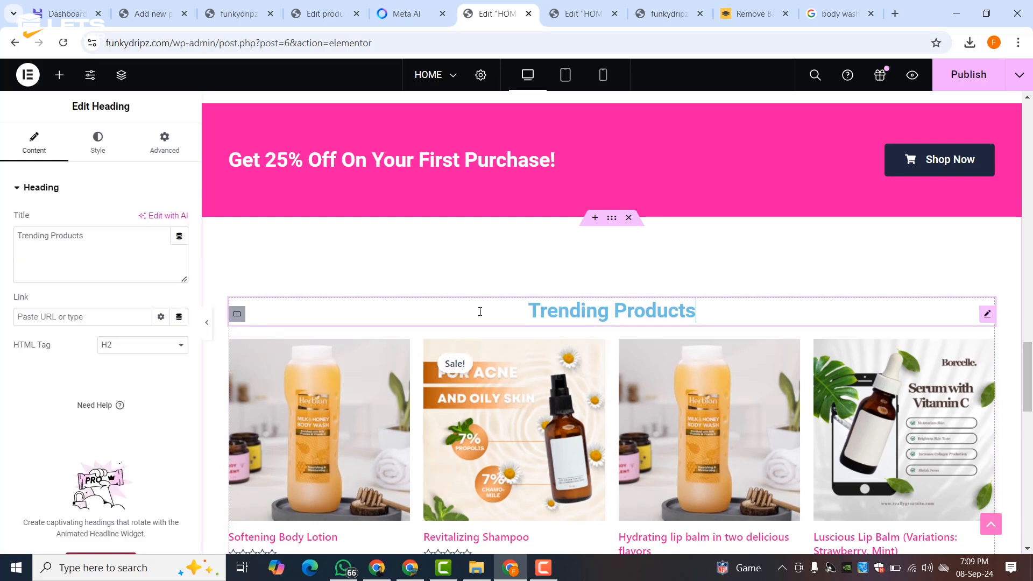
pyautogui.click(102, 148)
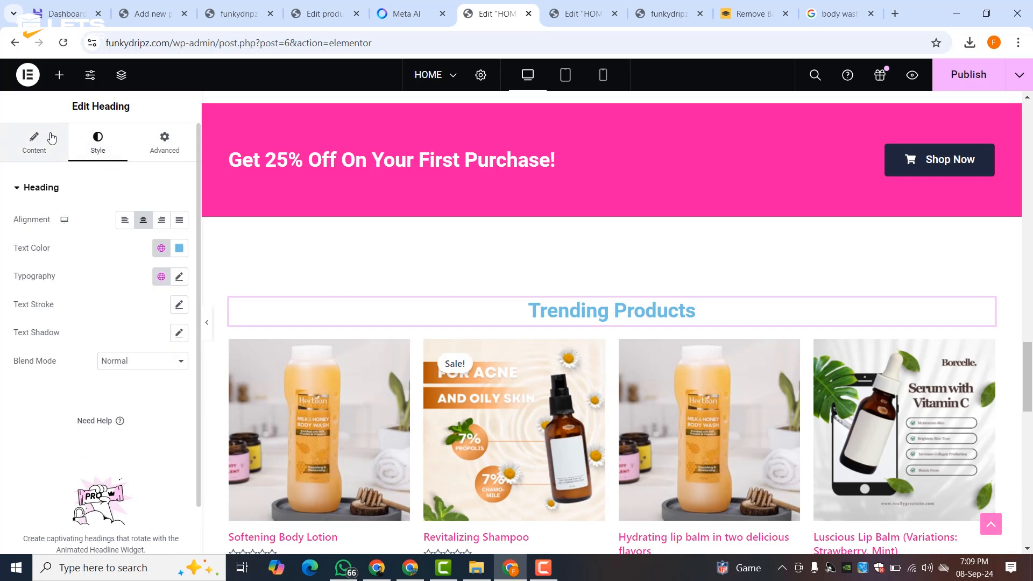
pyautogui.click(161, 248)
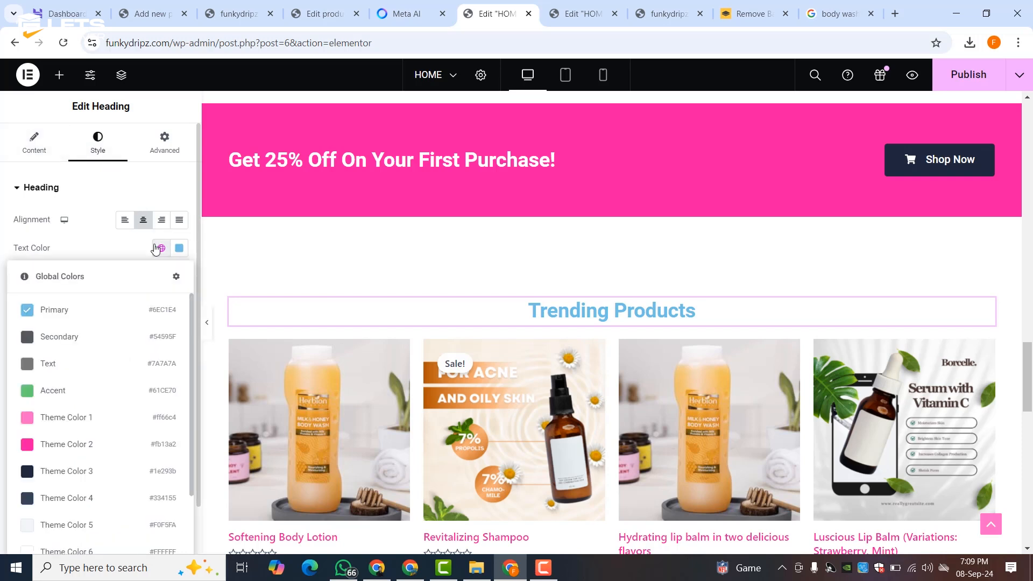
pyautogui.click(52, 446)
pyautogui.click(34, 154)
pyautogui.click(107, 355)
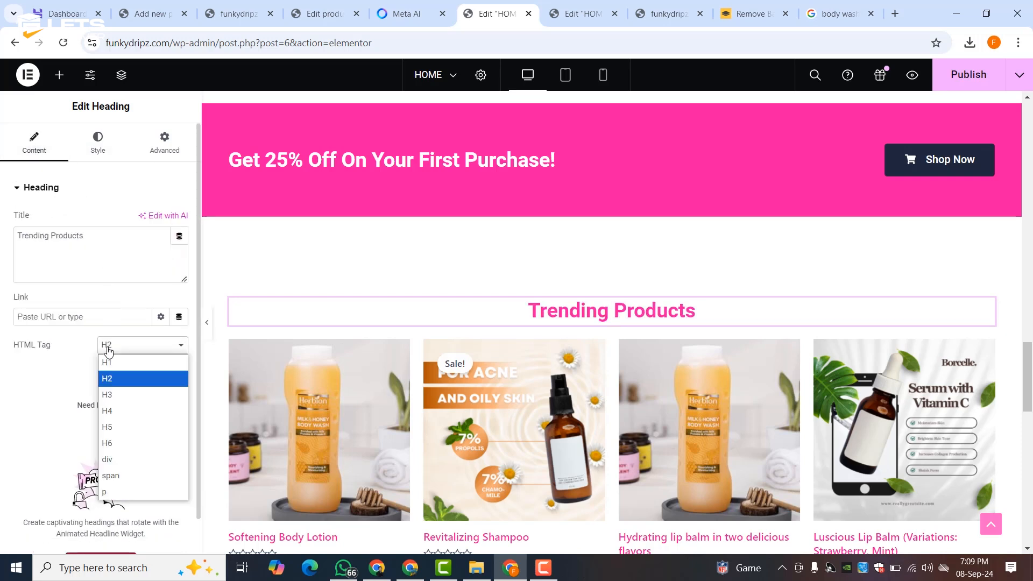
pyautogui.click(108, 361)
# - Unlink the heading's padding and set -4 on top, 0 on other sides
pyautogui.click(155, 154)
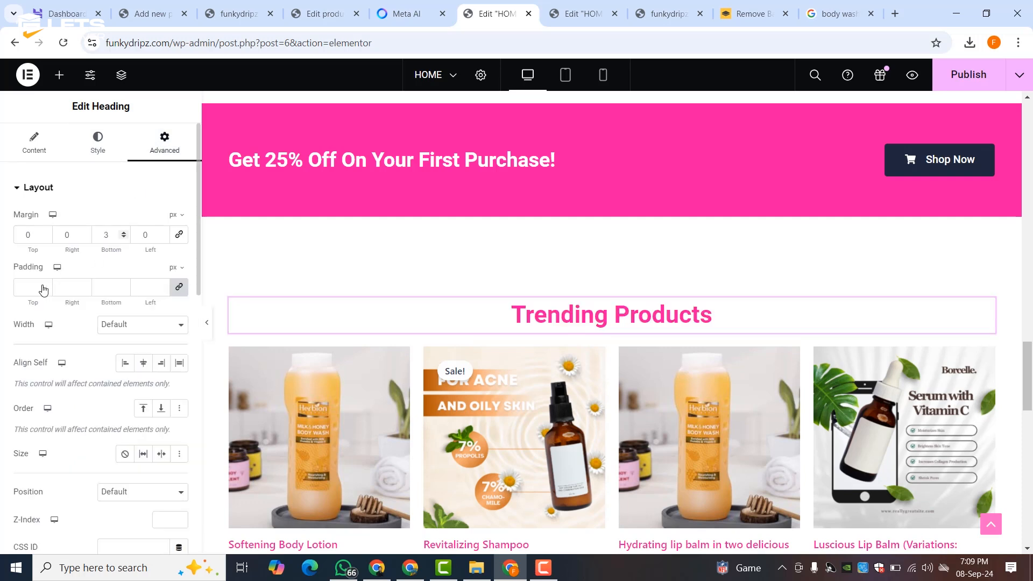
pyautogui.click(179, 286)
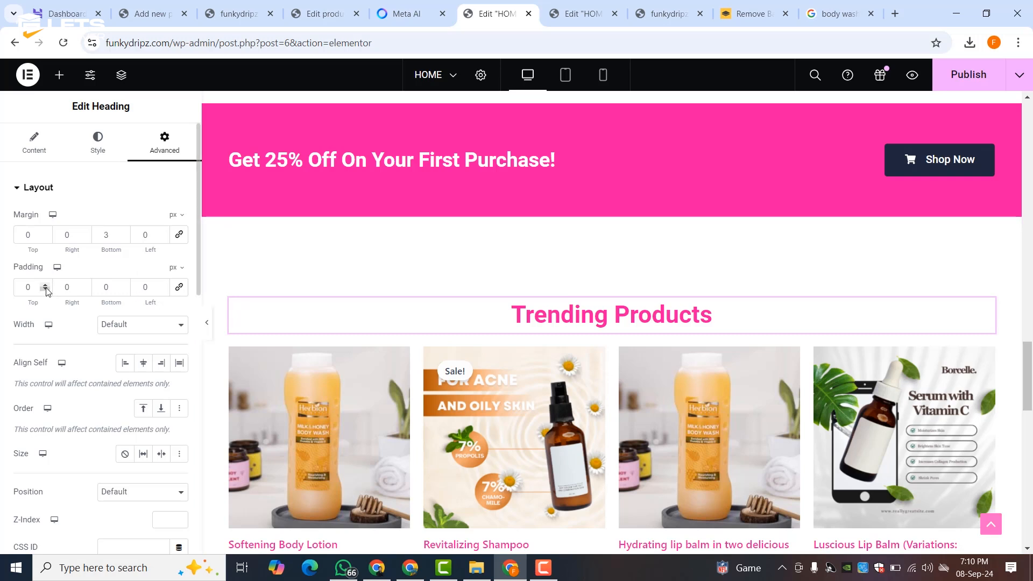
pyautogui.click(47, 236)
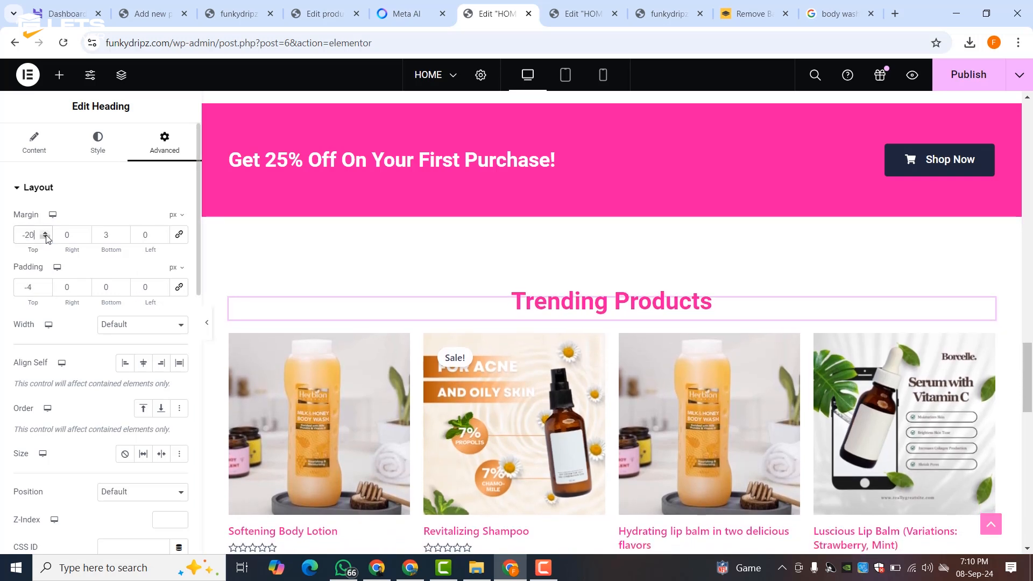
pyautogui.write('0')
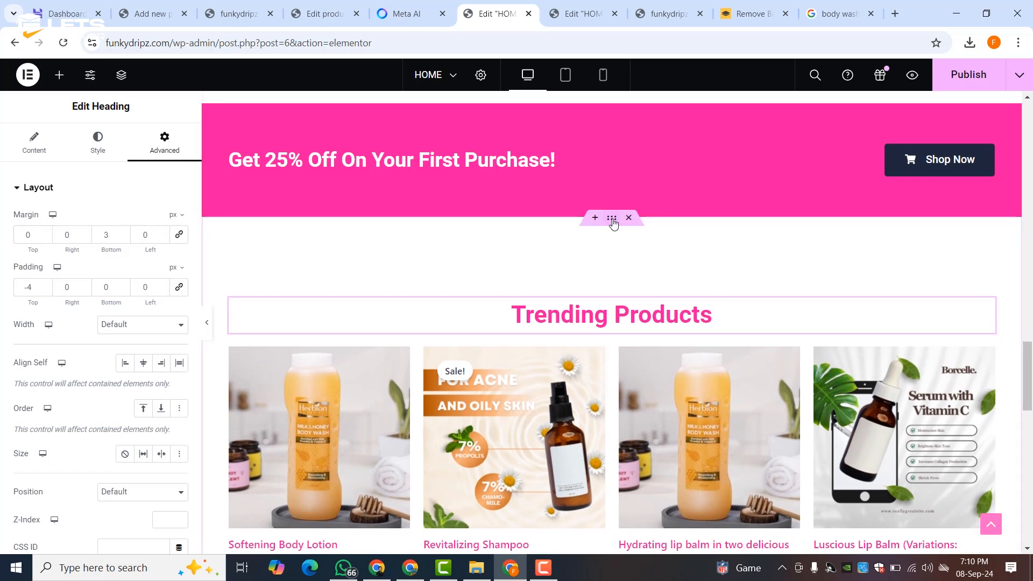
# - Cut the Trending Products container's top padding from 120 to 0
pyautogui.click(612, 218)
pyautogui.click(164, 141)
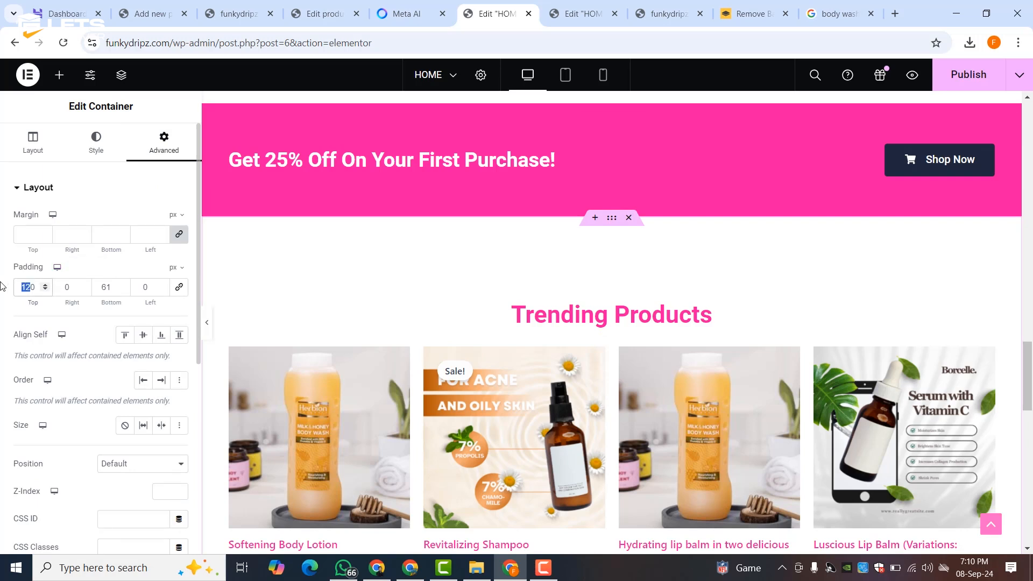
pyautogui.write('00')
pyautogui.scroll(-8, 583, 264)
pyautogui.scroll(3, 587, 264)
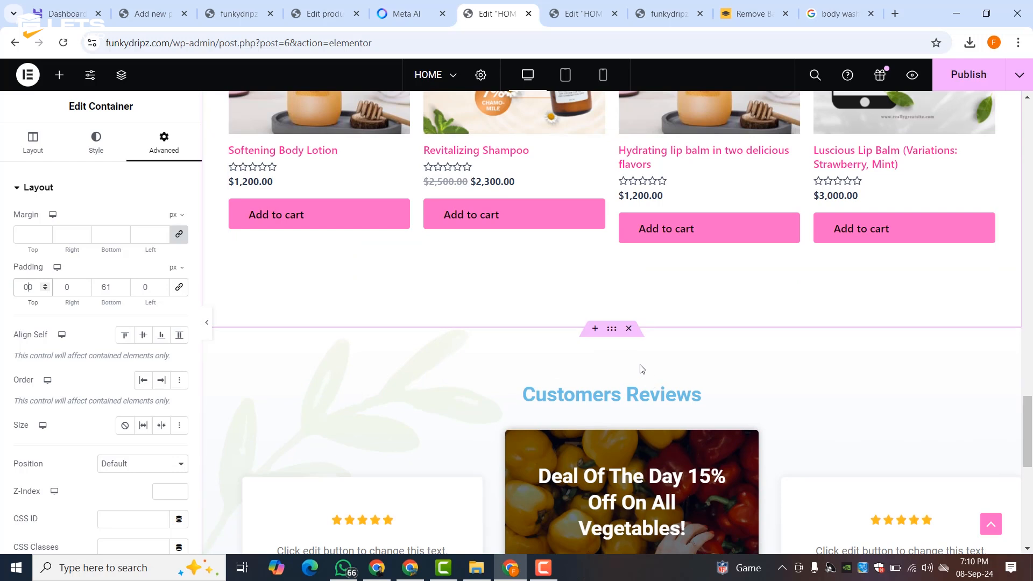
# - Select the Customers Reviews container and bring up its background settings
pyautogui.click(610, 329)
pyautogui.scroll(-3, 609, 326)
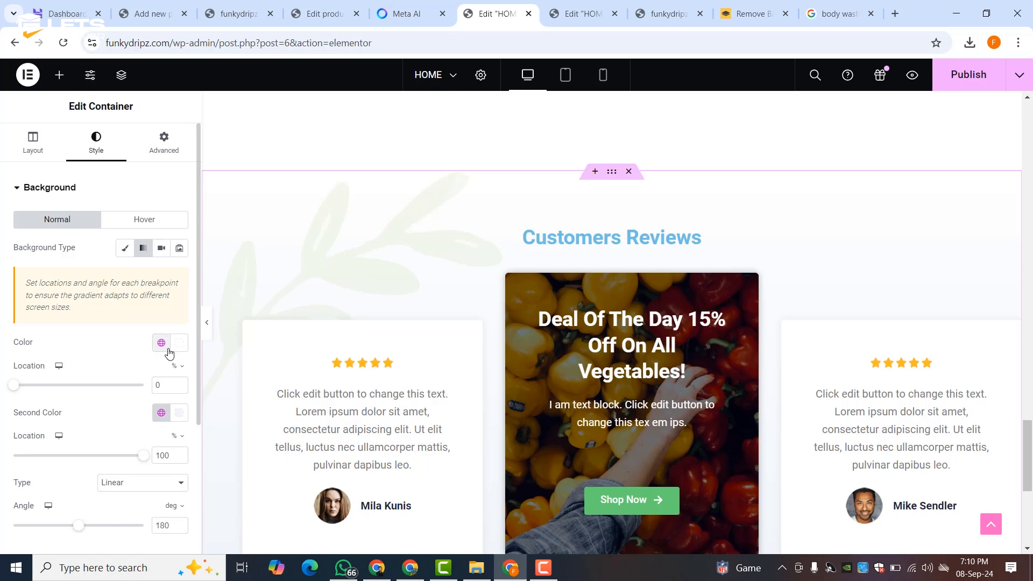
pyautogui.scroll(-3, 95, 257)
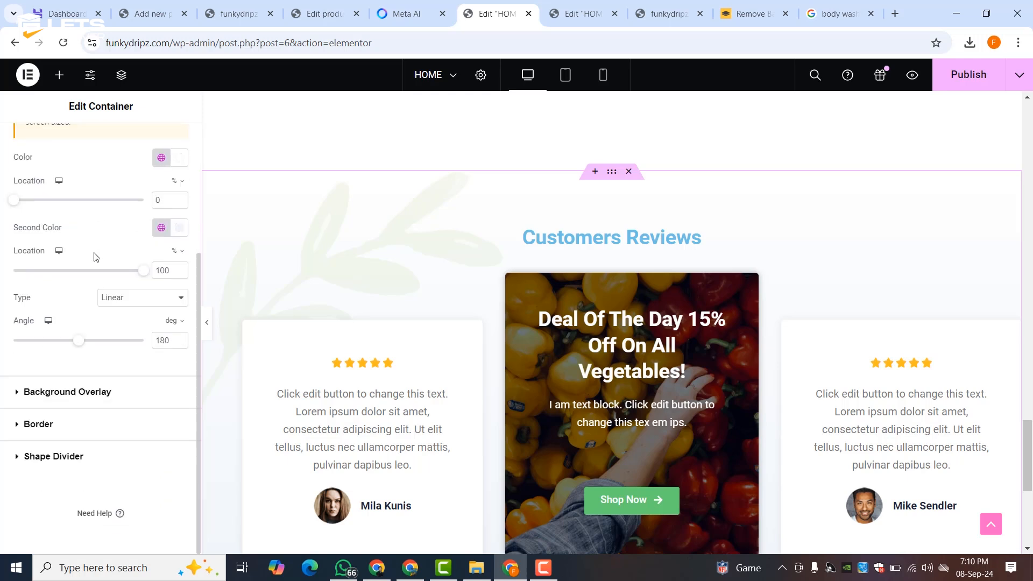
# - Remove the leaf overlay image and apply a Theme Color 2 pink overlay at opacity 1
pyautogui.click(69, 391)
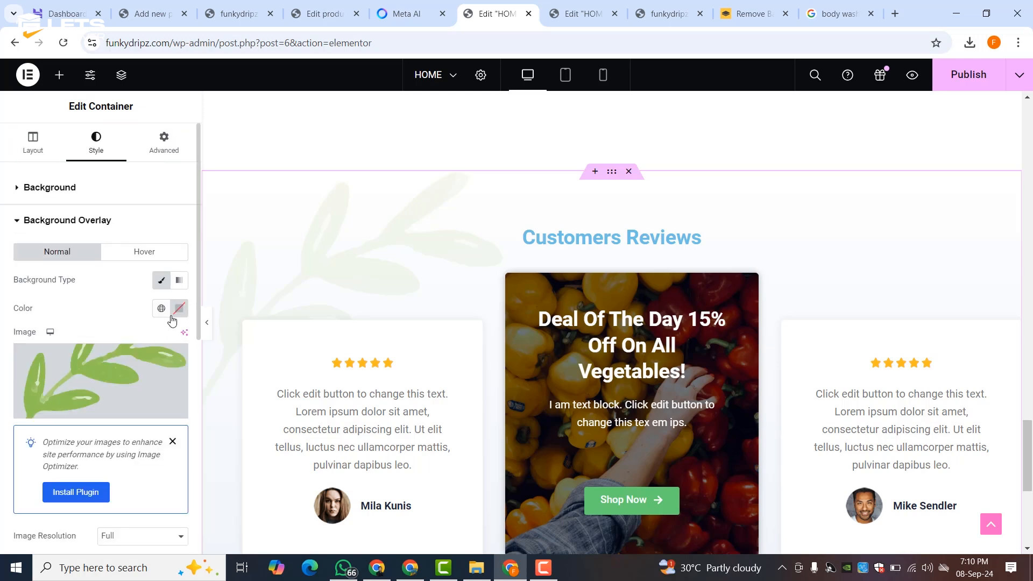
pyautogui.click(174, 358)
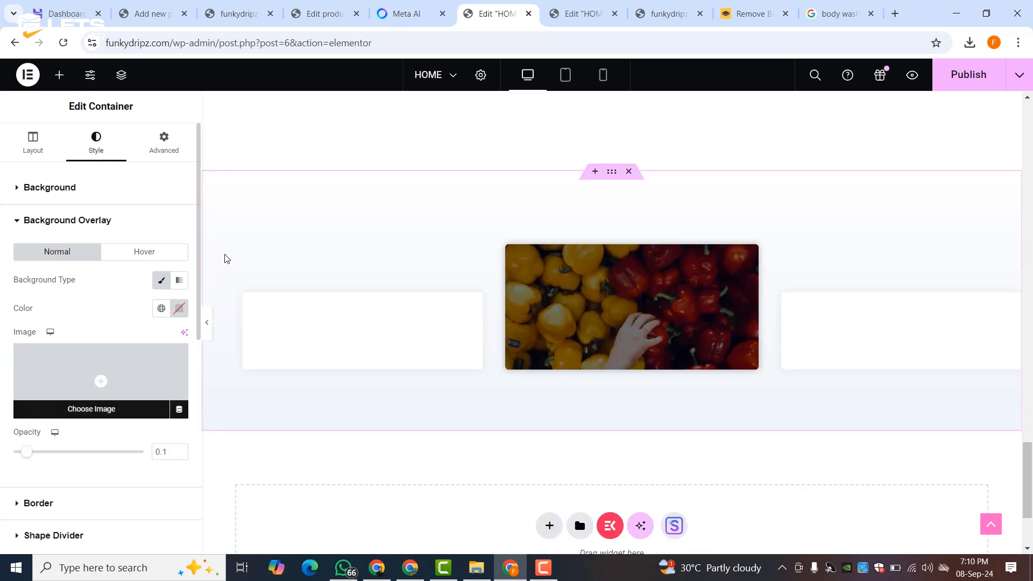
pyautogui.scroll(10, 431, 251)
pyautogui.scroll(-10, 442, 267)
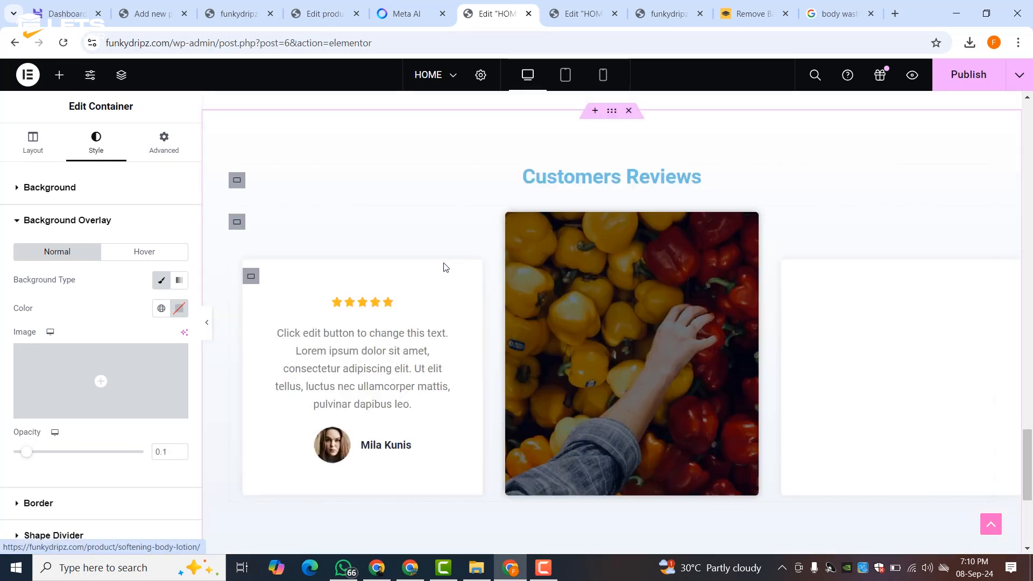
pyautogui.scroll(4, 444, 267)
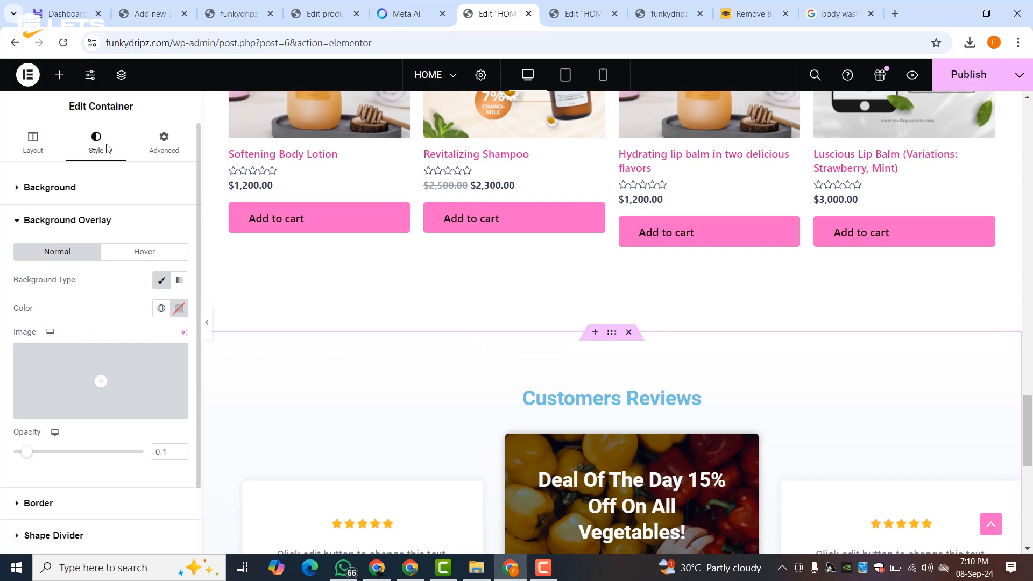
pyautogui.click(164, 312)
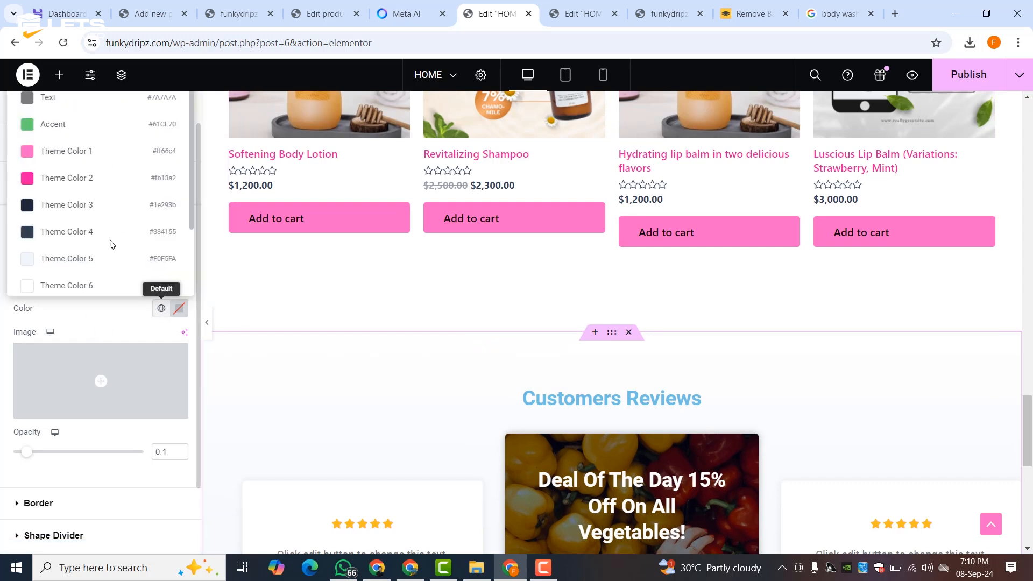
pyautogui.click(62, 176)
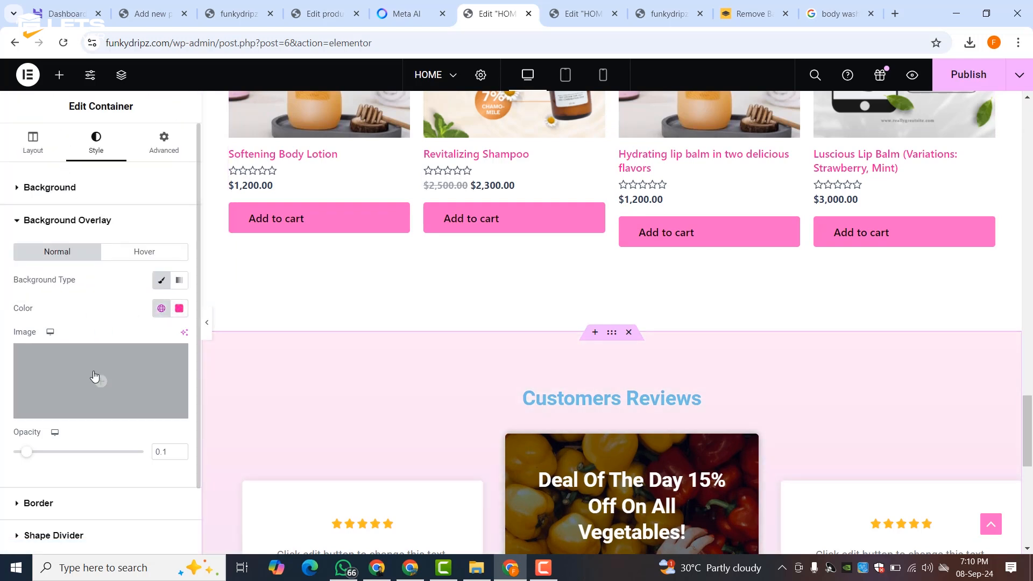
pyautogui.moveTo(34, 457); pyautogui.dragTo(145, 455)
pyautogui.scroll(-3, 402, 386)
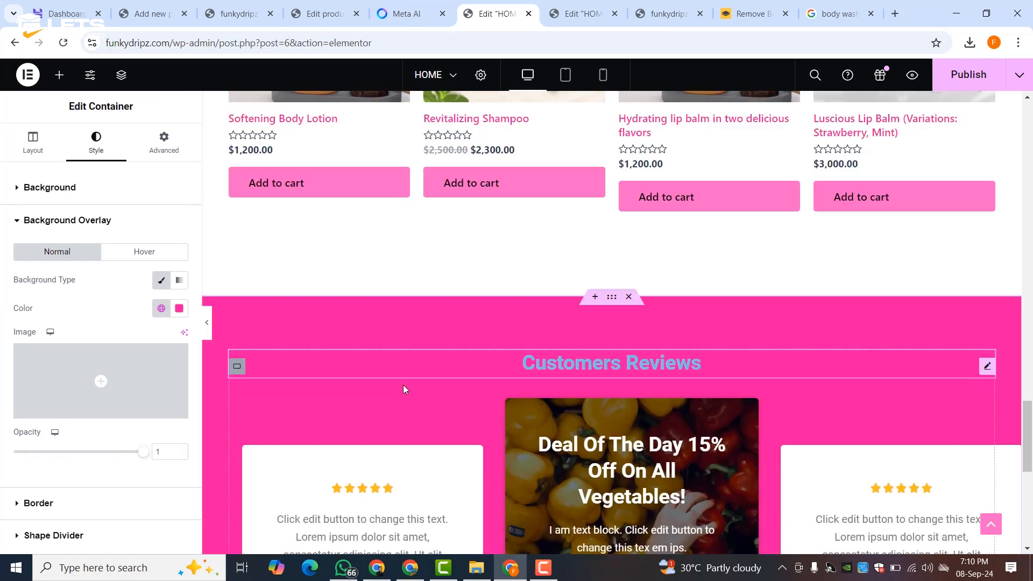
pyautogui.click(338, 426)
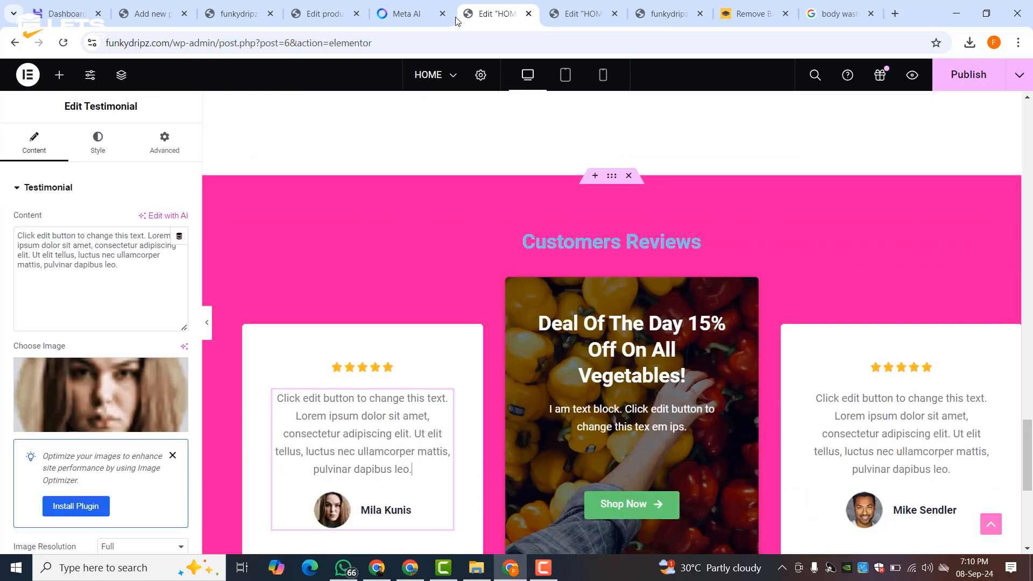
# - Copy the Testimonial 1 text from the AI chat
pyautogui.click(406, 14)
pyautogui.scroll(-4, 377, 318)
pyautogui.scroll(-10, 377, 318)
pyautogui.scroll(5, 377, 320)
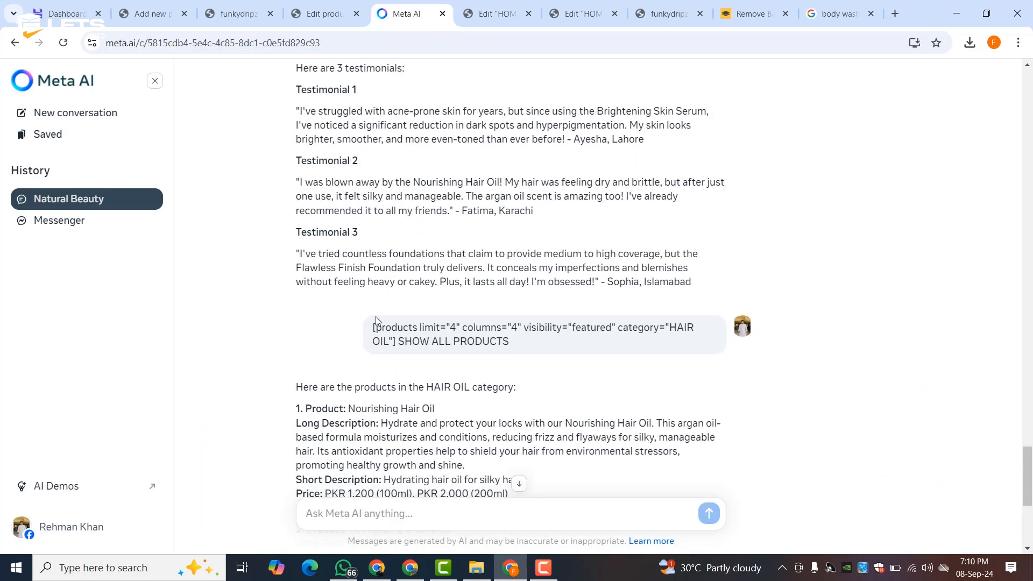
pyautogui.scroll(-5, 377, 323)
pyautogui.scroll(9, 375, 325)
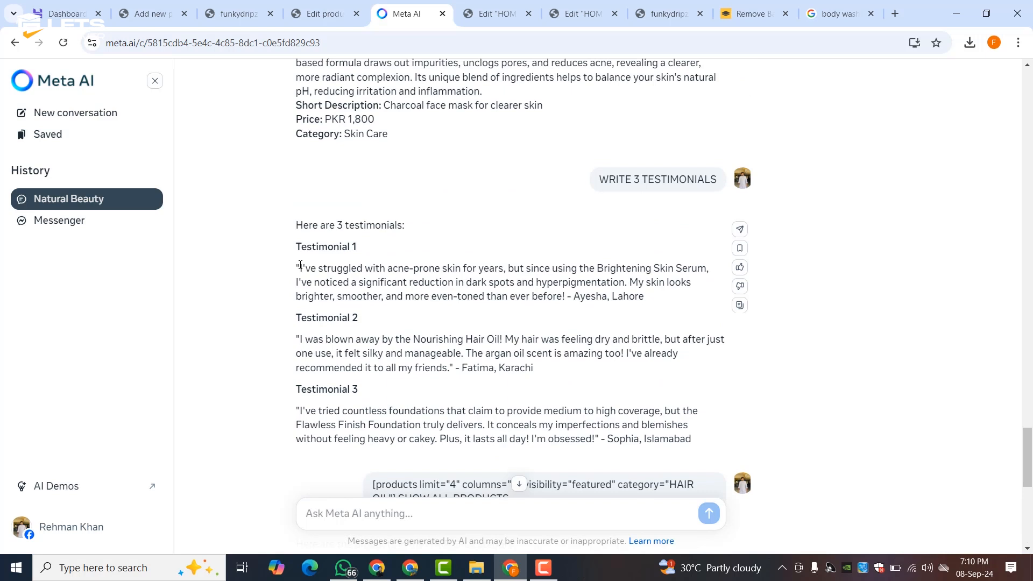
pyautogui.moveTo(300, 265); pyautogui.dragTo(564, 297)
pyautogui.rightClick(547, 290)
pyautogui.click(559, 297)
pyautogui.click(323, 12)
pyautogui.click(484, 5)
# - Paste Testimonial 1 into the first testimonial and enter the reviewer's name
pyautogui.click(97, 258)
pyautogui.hotkey('ctrl', 'a')
pyautogui.hotkey('ctrl', 'v')
pyautogui.scroll(-3, 117, 415)
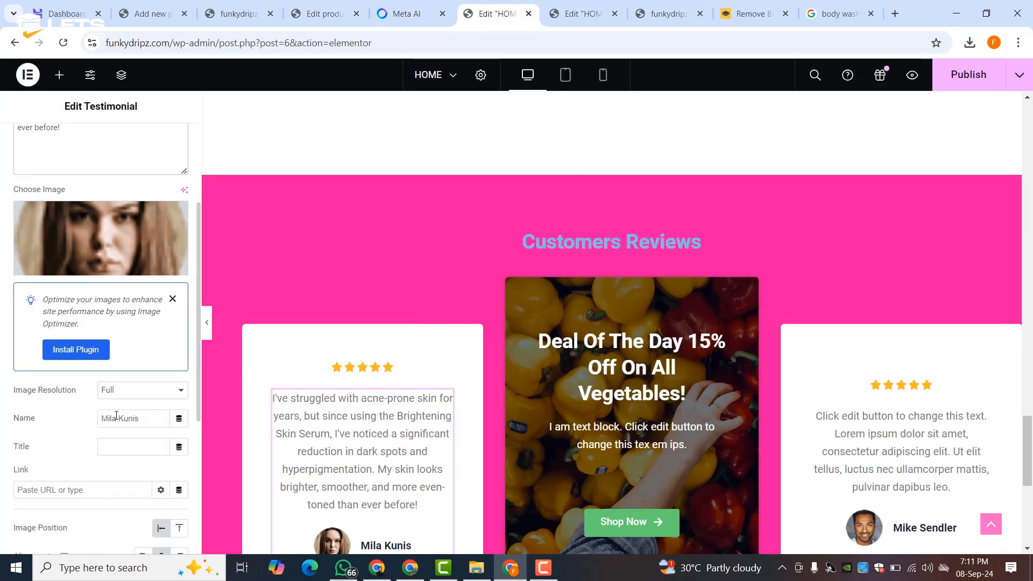
pyautogui.write('aY')
pyautogui.write('Ayesha')
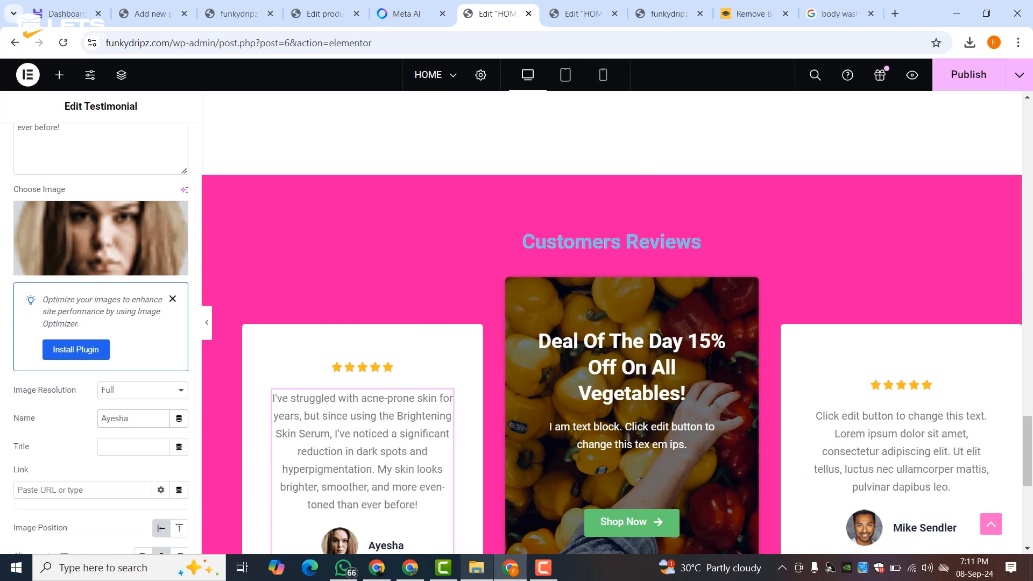
pyautogui.scroll(-3, 130, 322)
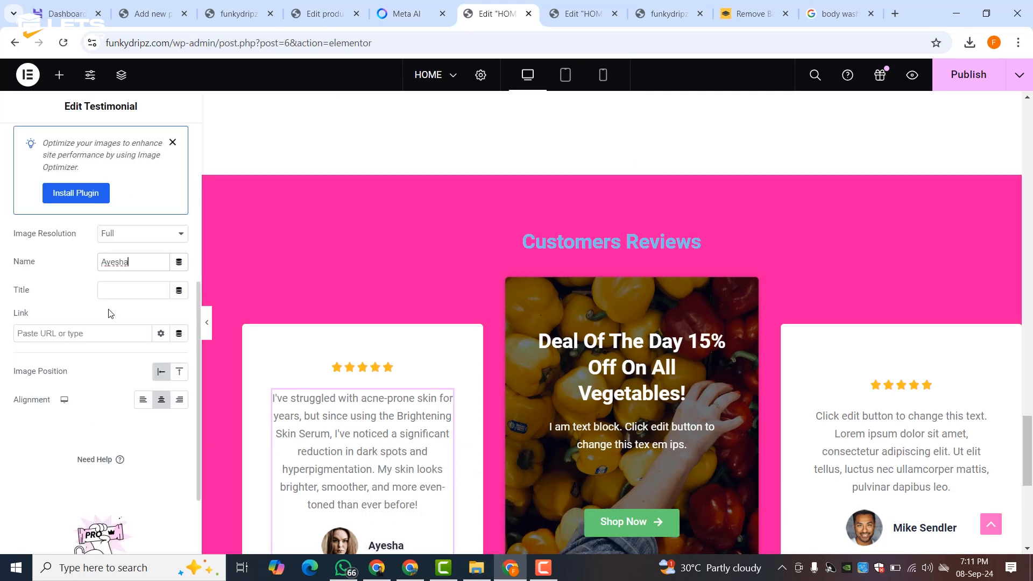
pyautogui.scroll(-3, 281, 374)
pyautogui.click(109, 286)
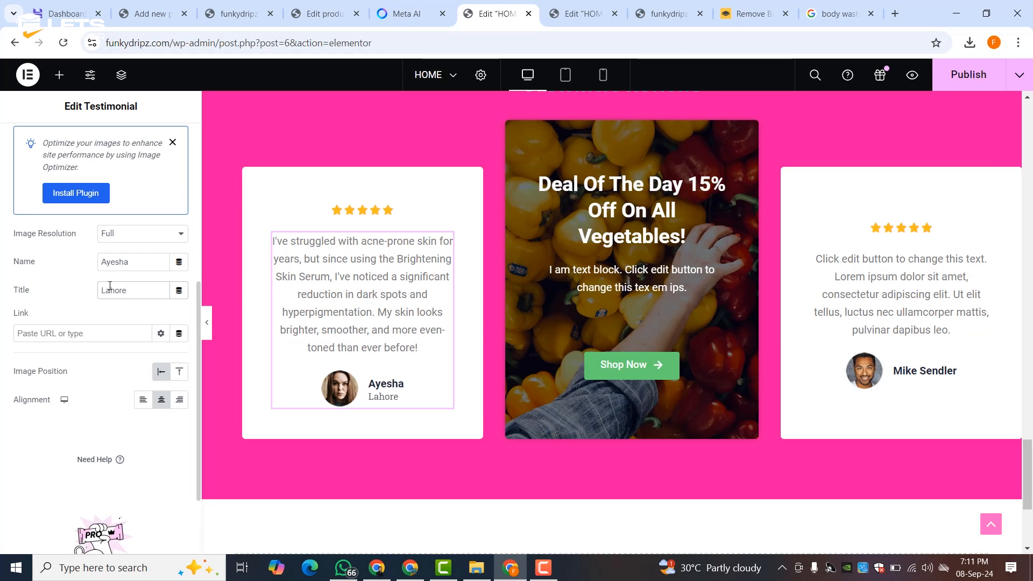
# - Copy the Testimonial 2 text from the AI chat
pyautogui.hotkey('ctrl', 'shift', 'Tab')
pyautogui.click(300, 339)
pyautogui.moveTo(300, 338); pyautogui.dragTo(450, 367)
pyautogui.rightClick(418, 354)
pyautogui.click(444, 370)
pyautogui.click(336, 9)
pyautogui.click(487, 12)
# - Paste Testimonial 2 into the second testimonial and enter the reviewer's name
pyautogui.click(872, 299)
pyautogui.tripleClick(72, 235)
pyautogui.rightClick(69, 231)
pyautogui.click(92, 335)
pyautogui.click(409, 13)
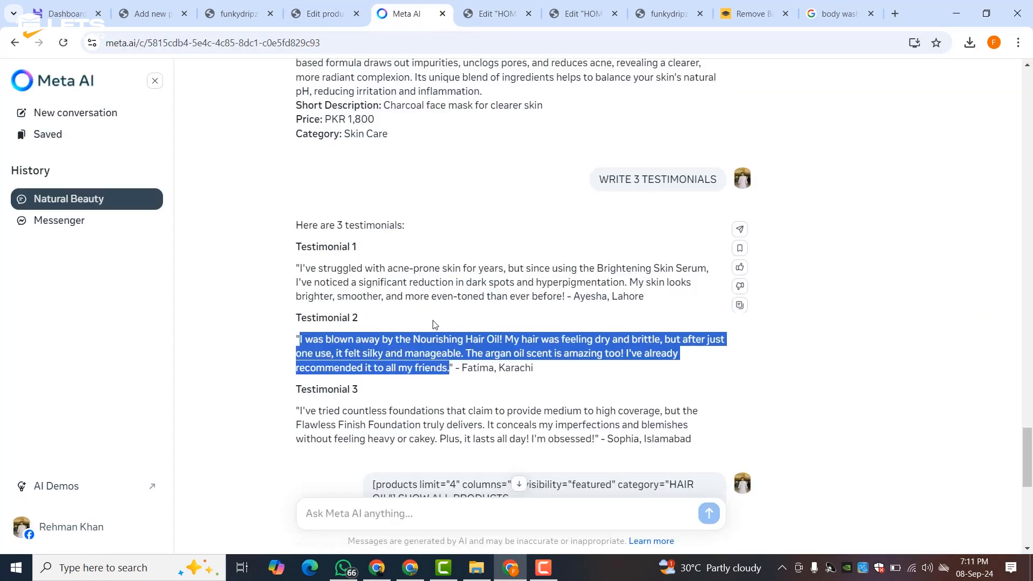
pyautogui.click(487, 13)
pyautogui.write('Fatima')
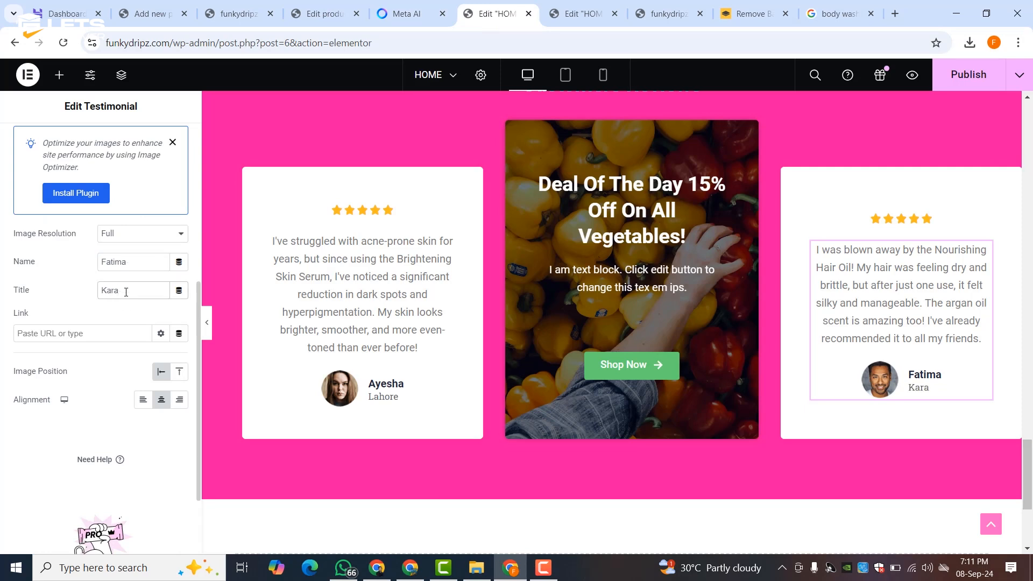
pyautogui.rightClick(521, 131)
# - Delete the Deal Of The Day card and duplicate the testimonial card
pyautogui.click(541, 489)
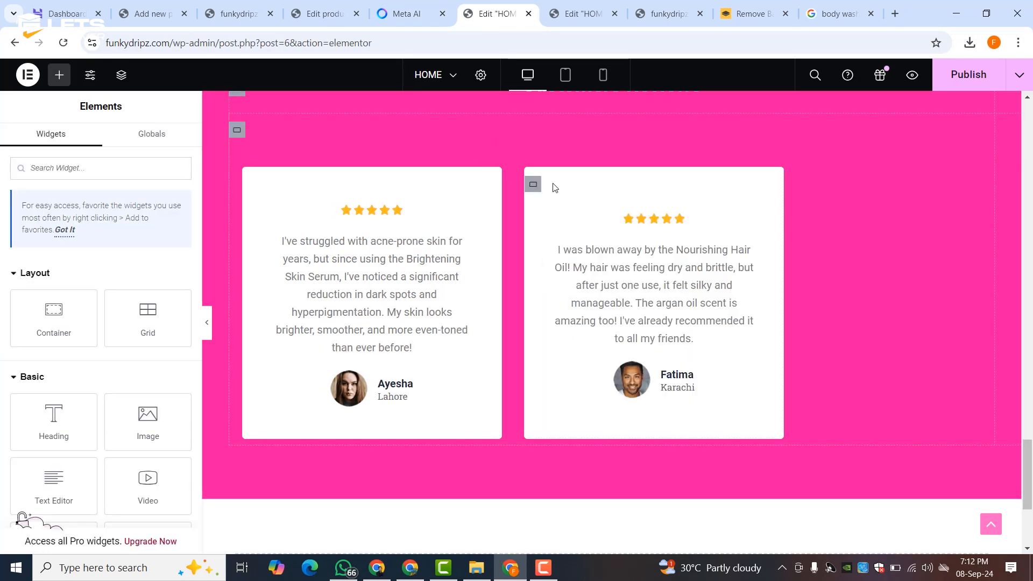
pyautogui.rightClick(530, 185)
pyautogui.click(565, 228)
# - Give the second testimonial the sky-background photo
pyautogui.click(660, 362)
pyautogui.click(88, 393)
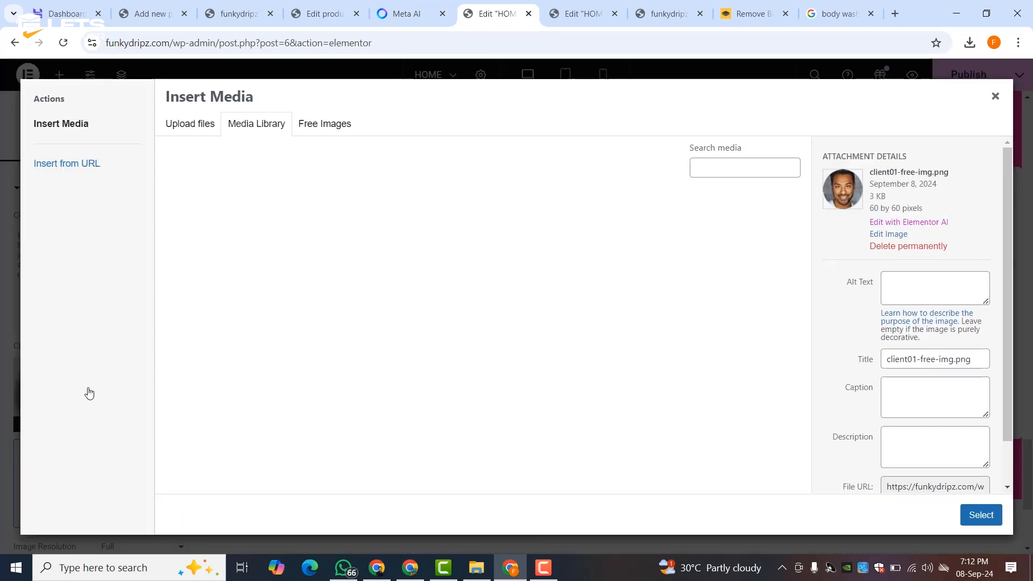
pyautogui.scroll(-6, 484, 300)
pyautogui.scroll(3, 484, 300)
pyautogui.click(319, 293)
pyautogui.click(981, 514)
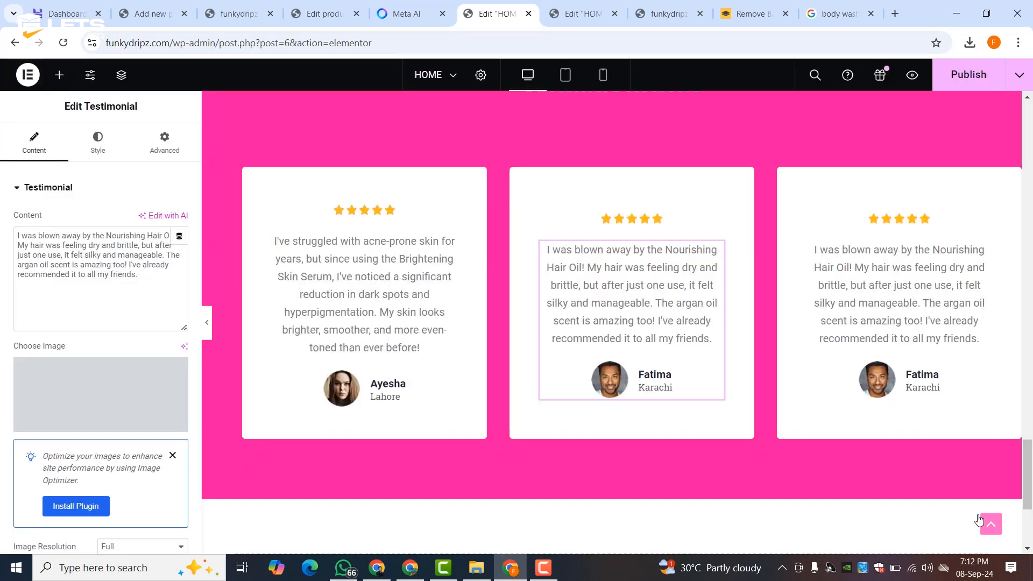
# - Copy the Testimonial 3 text from the AI chat for the third card
pyautogui.click(881, 293)
pyautogui.hotkey('ctrl', 'shift', 'Tab')
pyautogui.moveTo(300, 411); pyautogui.dragTo(602, 441)
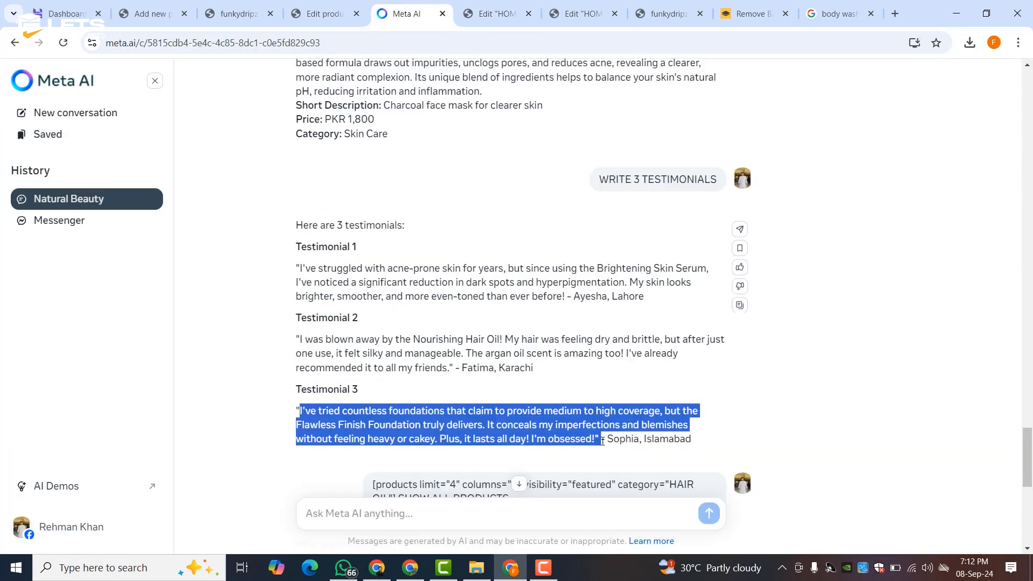
pyautogui.rightClick(562, 428)
pyautogui.click(581, 288)
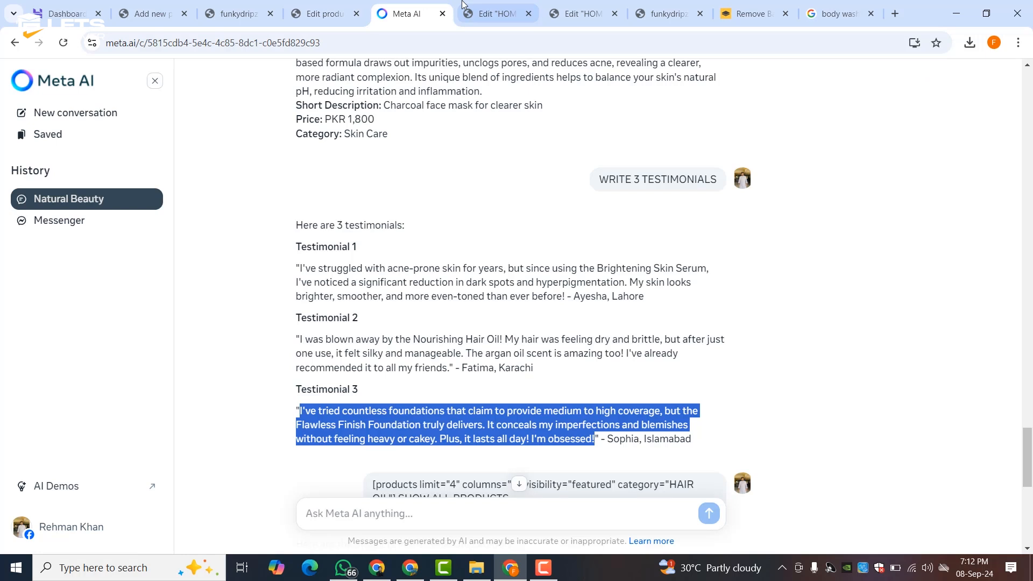
pyautogui.hotkey('ctrl', 'Tab')
# - Paste Testimonial 3 into the third card and set its title to Islamabad
pyautogui.tripleClick(86, 259)
pyautogui.rightClick(85, 283)
pyautogui.click(121, 377)
pyautogui.scroll(-5, 121, 377)
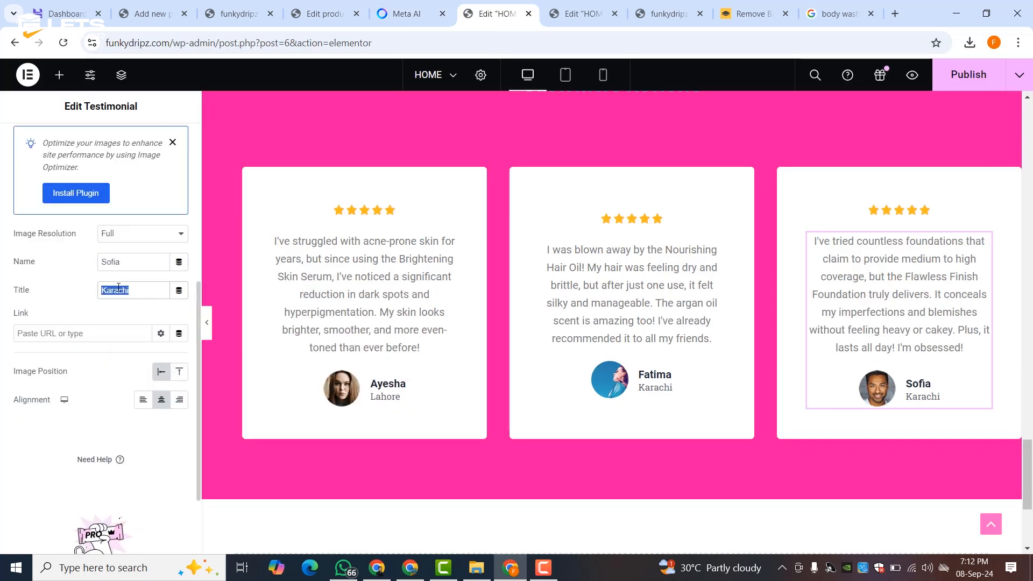
pyautogui.write('Islamabad')
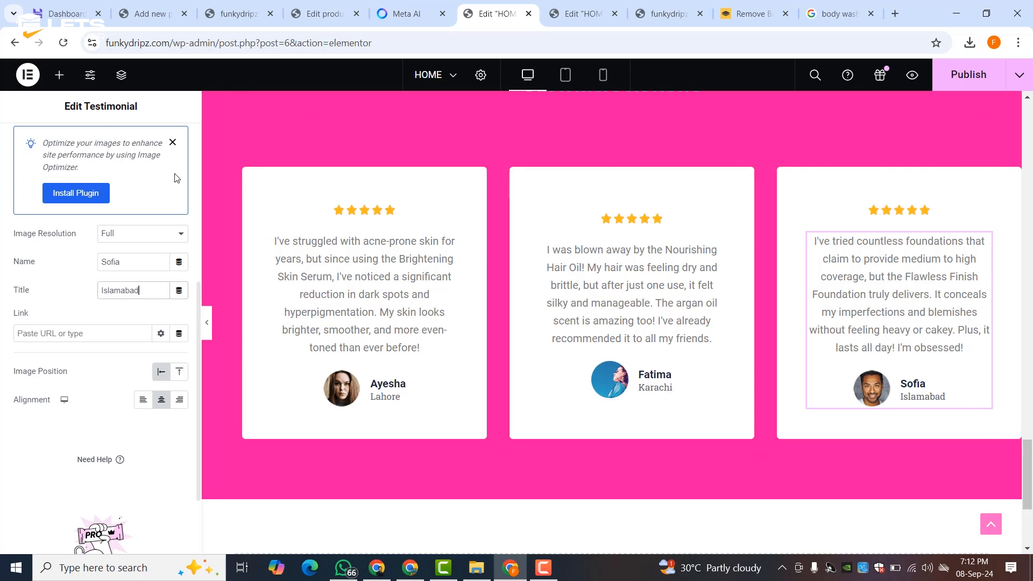
pyautogui.scroll(5, 177, 179)
# - Set the third card's photo to banner-03.jpg
pyautogui.click(60, 376)
pyautogui.click(667, 239)
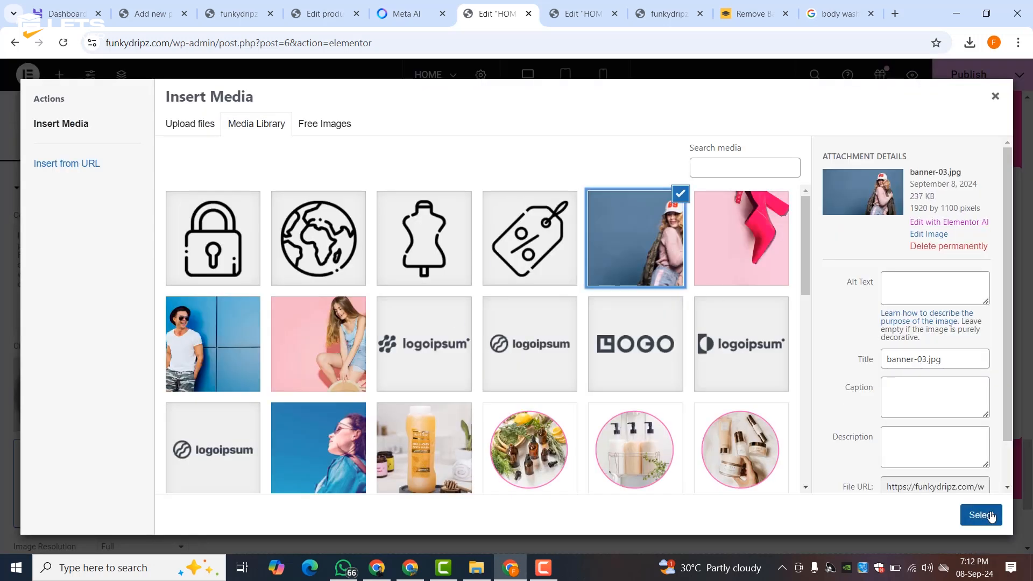
pyautogui.click(972, 508)
pyautogui.scroll(5, 679, 334)
# - Make the Customers Reviews heading white with global Theme Color 6
pyautogui.click(643, 403)
pyautogui.click(97, 156)
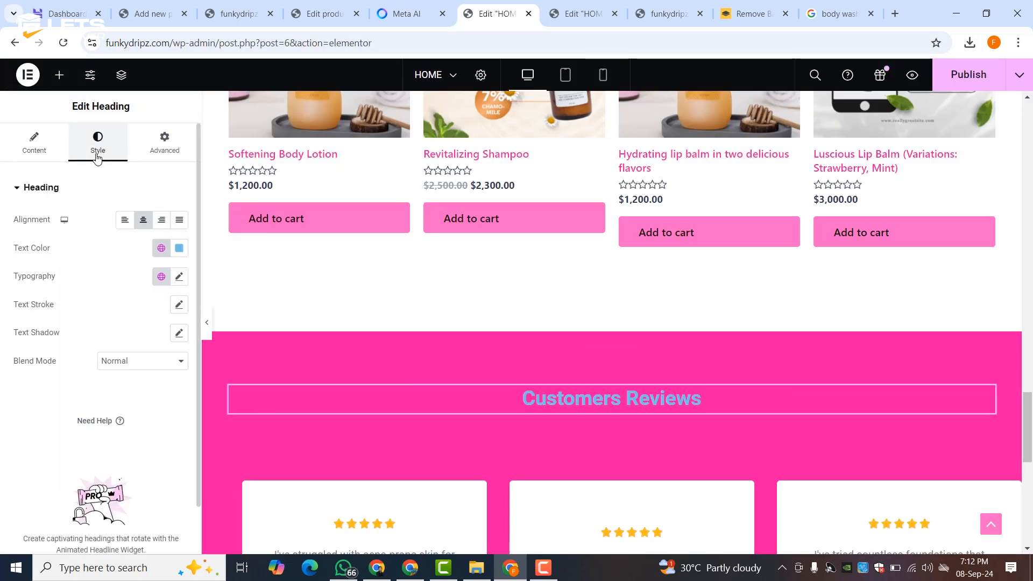
pyautogui.click(161, 247)
pyautogui.click(80, 437)
pyautogui.click(38, 151)
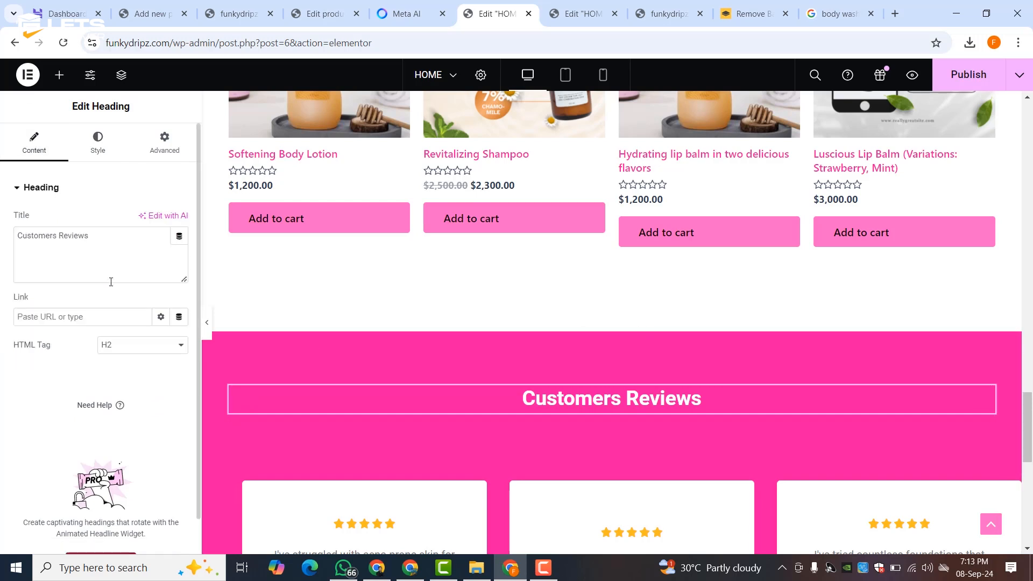
# - Add a centred, white Text Editor intro paragraph with the pasted review text below the heading
pyautogui.click(59, 75)
pyautogui.moveTo(52, 485); pyautogui.dragTo(565, 422)
pyautogui.hotkey('ctrl', 'a')
pyautogui.hotkey('ctrl', 'v')
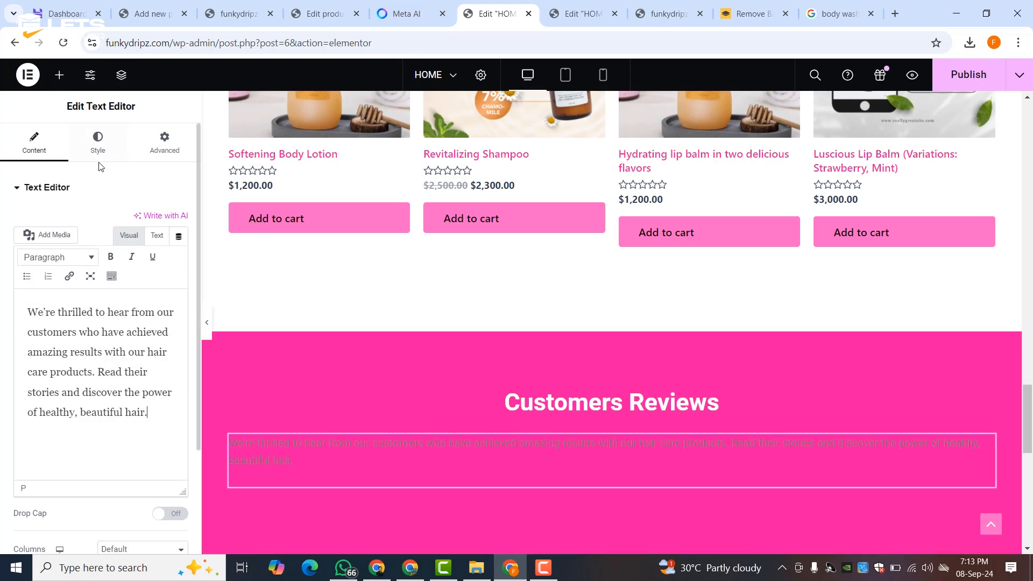
pyautogui.click(97, 142)
pyautogui.click(144, 220)
pyautogui.click(161, 247)
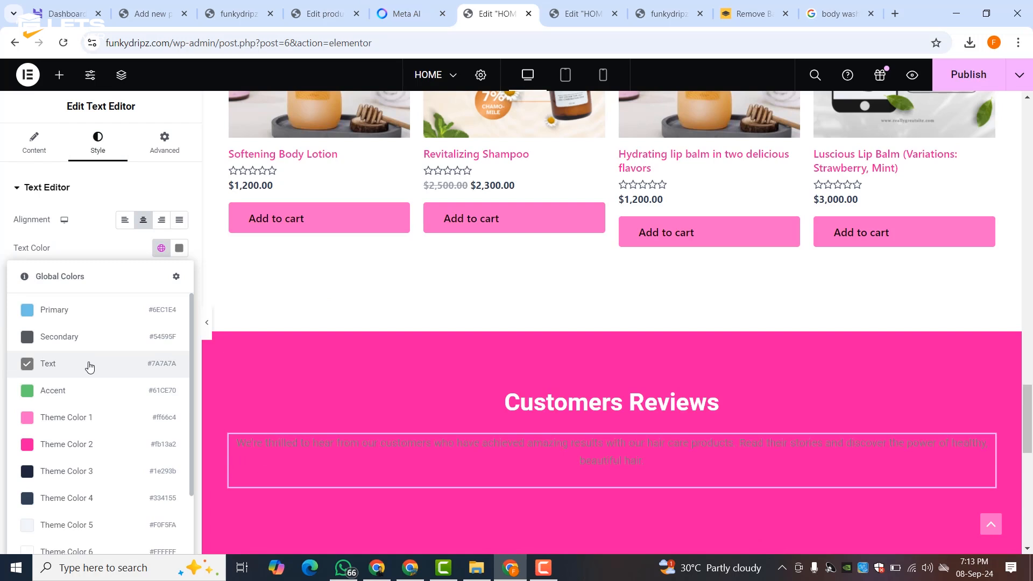
pyautogui.click(54, 551)
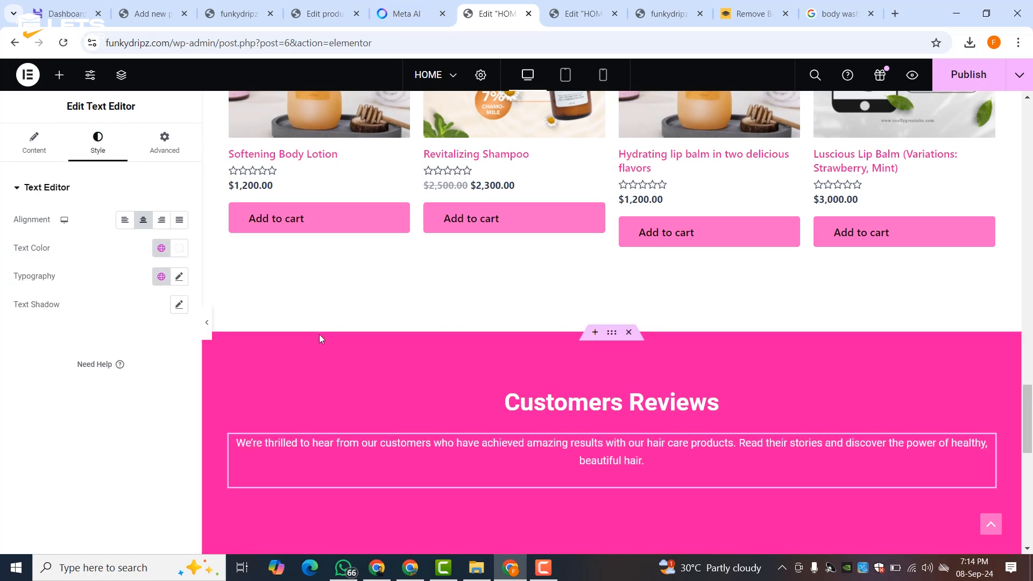
pyautogui.scroll(-2, 336, 339)
pyautogui.scroll(-1, 337, 343)
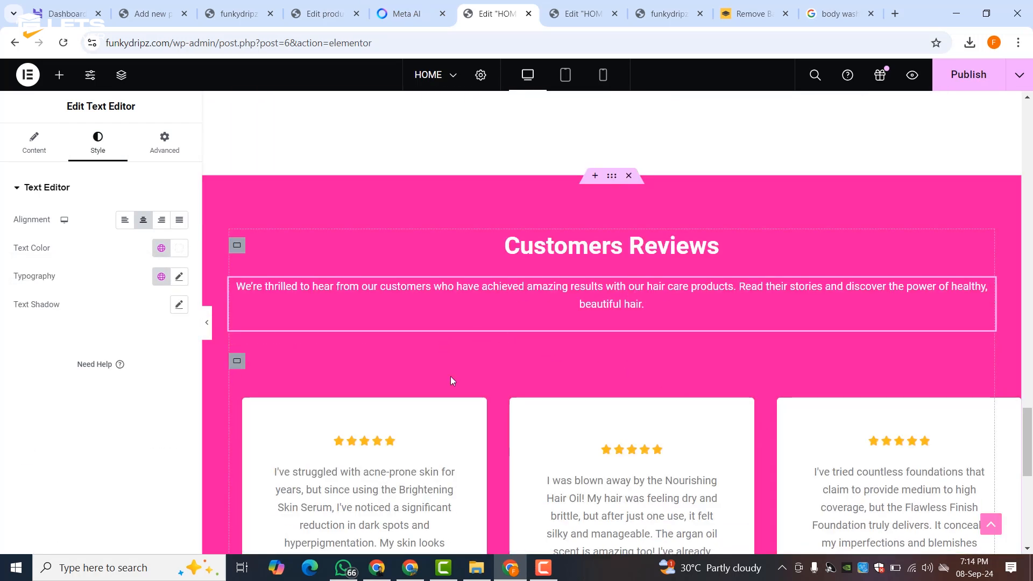
pyautogui.scroll(-8, 451, 379)
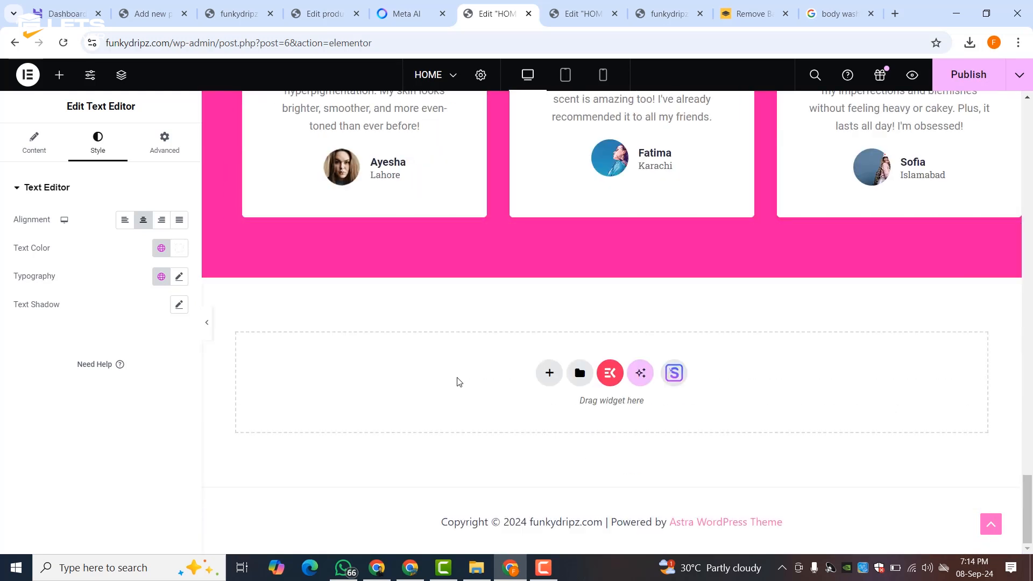
pyautogui.scroll(20, 459, 382)
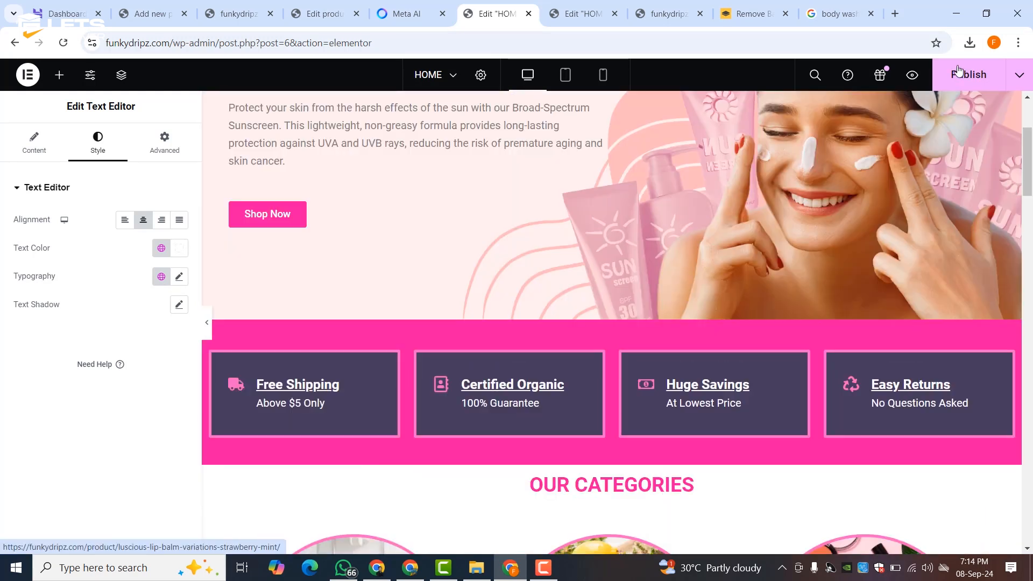
# - Publish the homepage and preview it at tablet width
pyautogui.click(958, 71)
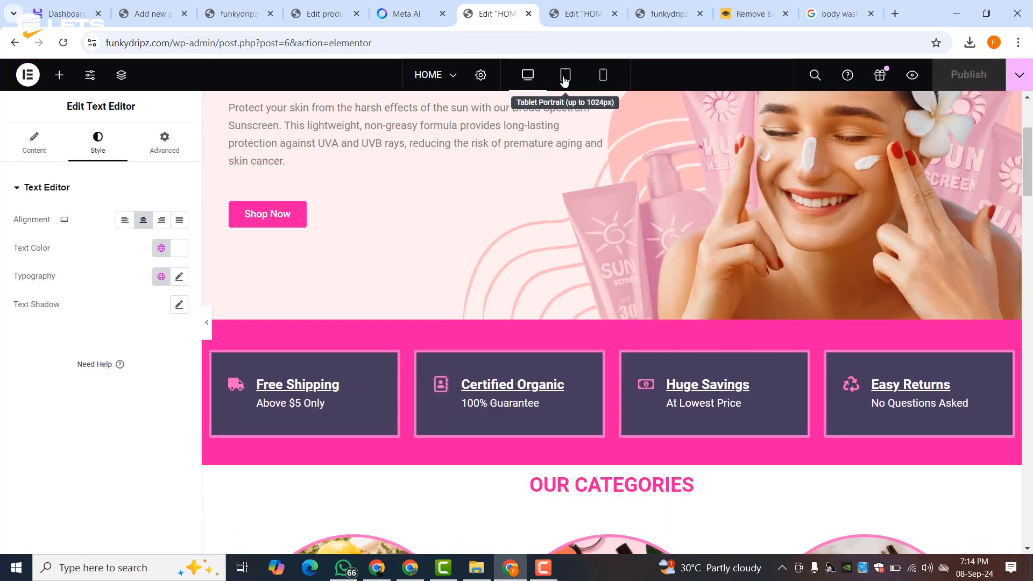
pyautogui.click(564, 78)
pyautogui.scroll(-10, 573, 231)
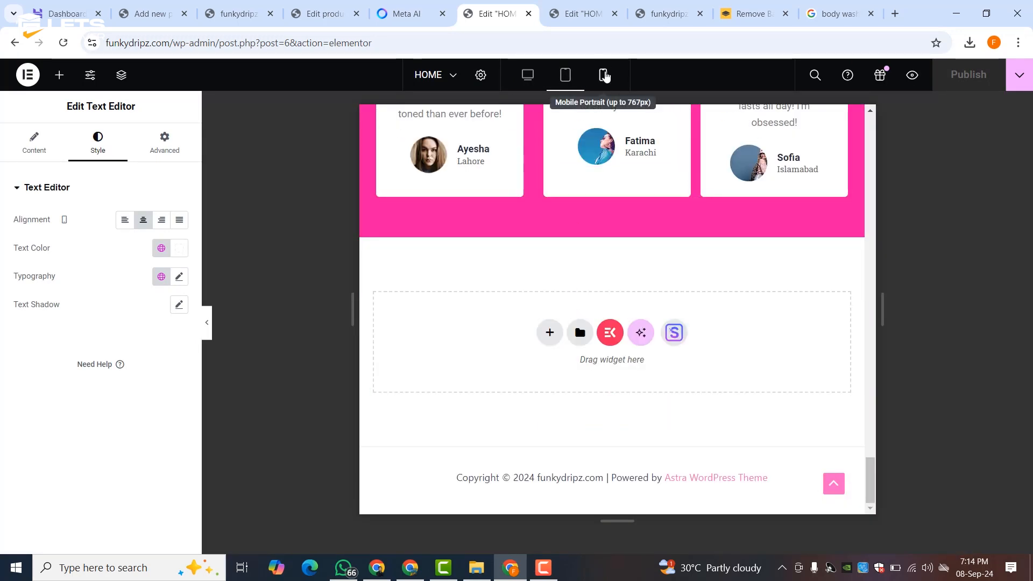
# - Preview the HOME page at Mobile Portrait width, then return to the Desktop preview
pyautogui.click(603, 75)
pyautogui.scroll(15, 592, 286)
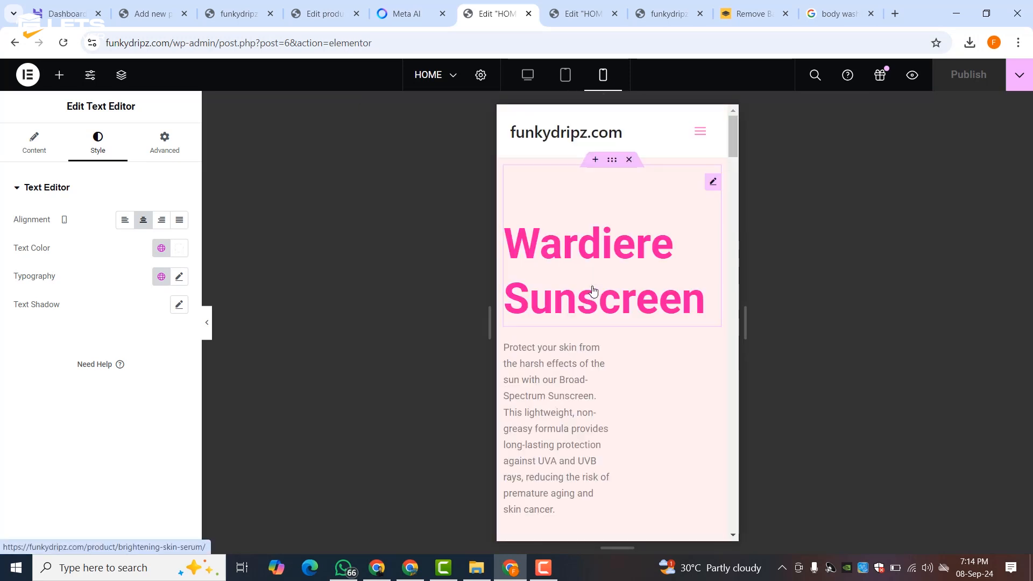
pyautogui.click(526, 78)
pyautogui.scroll(-10, 283, 227)
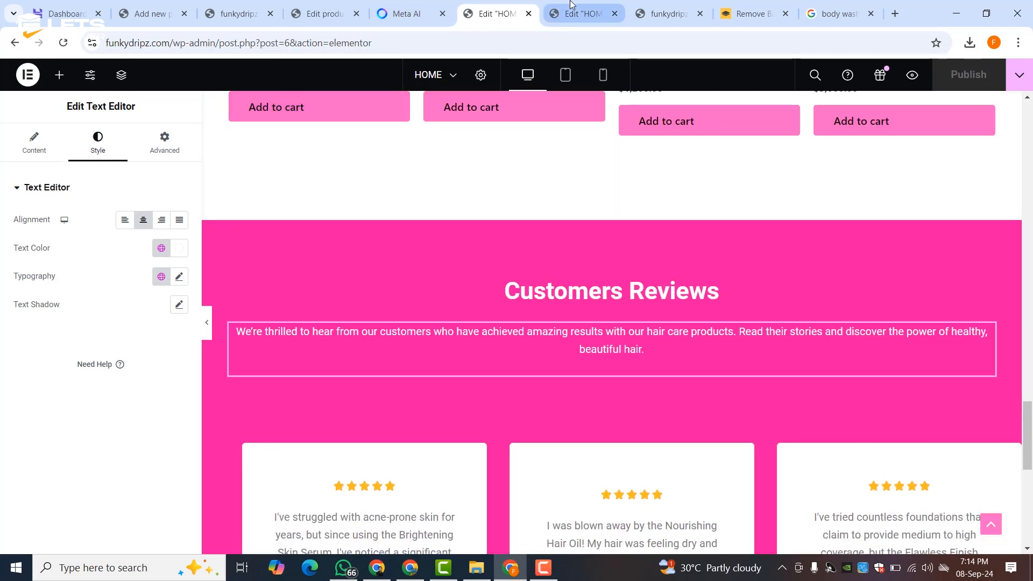
# - Check the live homepage's Our Categories carousel, then go back to the HOME editor
pyautogui.click(662, 7)
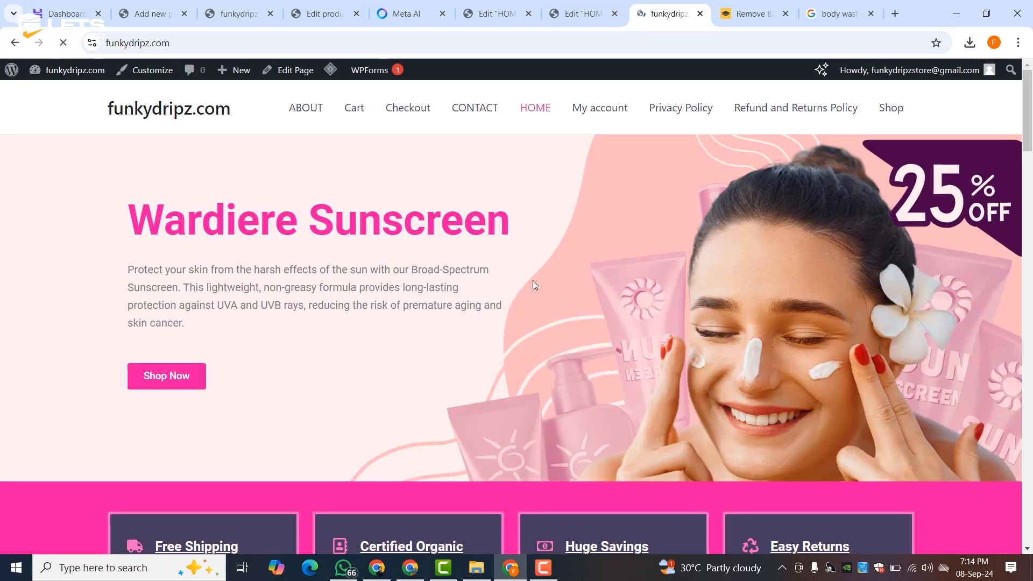
pyautogui.scroll(-10, 576, 274)
pyautogui.scroll(-2, 579, 278)
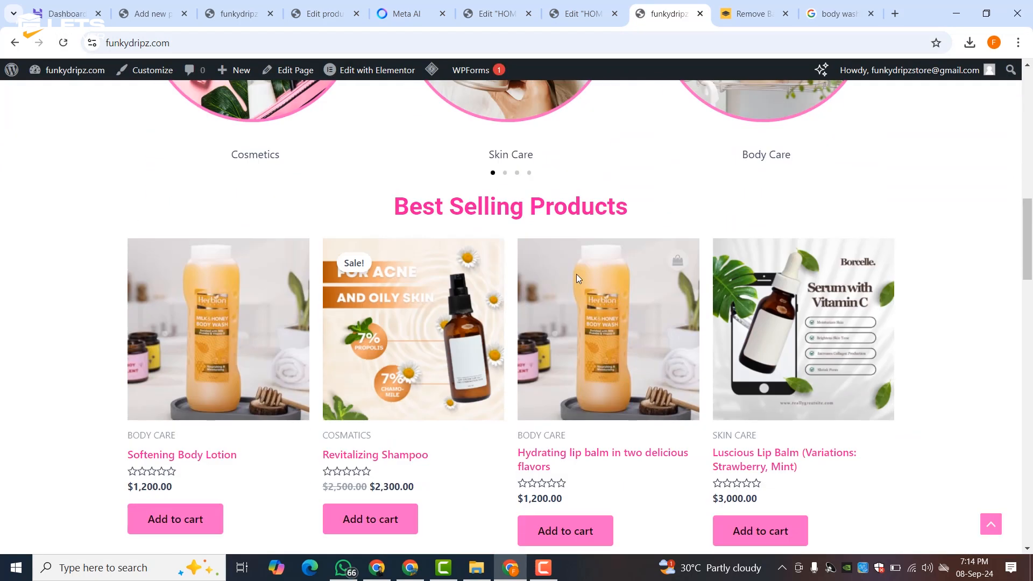
pyautogui.scroll(5, 579, 279)
pyautogui.scroll(-3, 579, 278)
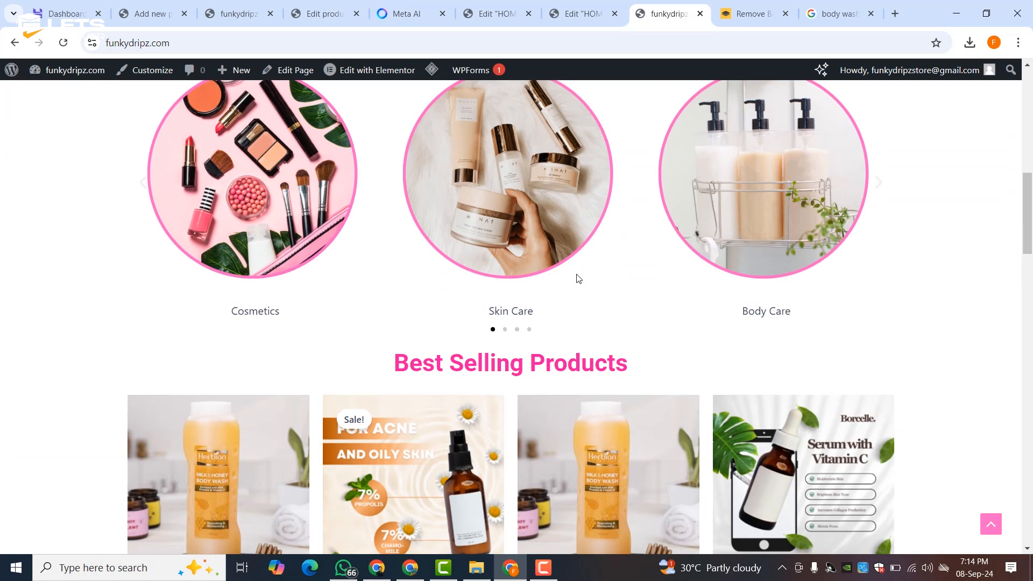
pyautogui.scroll(3, 578, 279)
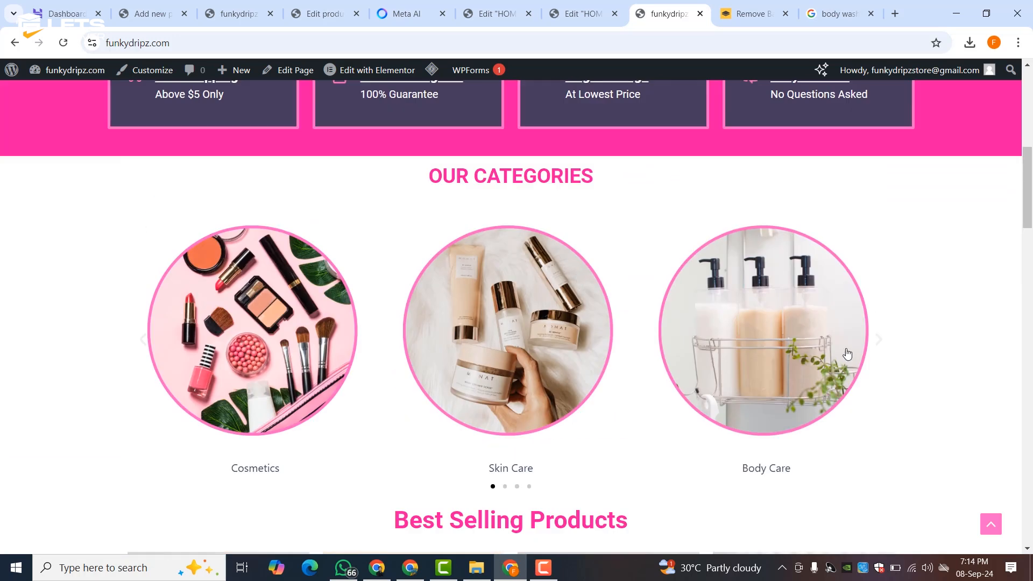
pyautogui.click(586, 12)
pyautogui.scroll(3, 900, 257)
# - Set the Our Categories carousel to show 4 slides at once and publish
pyautogui.click(987, 230)
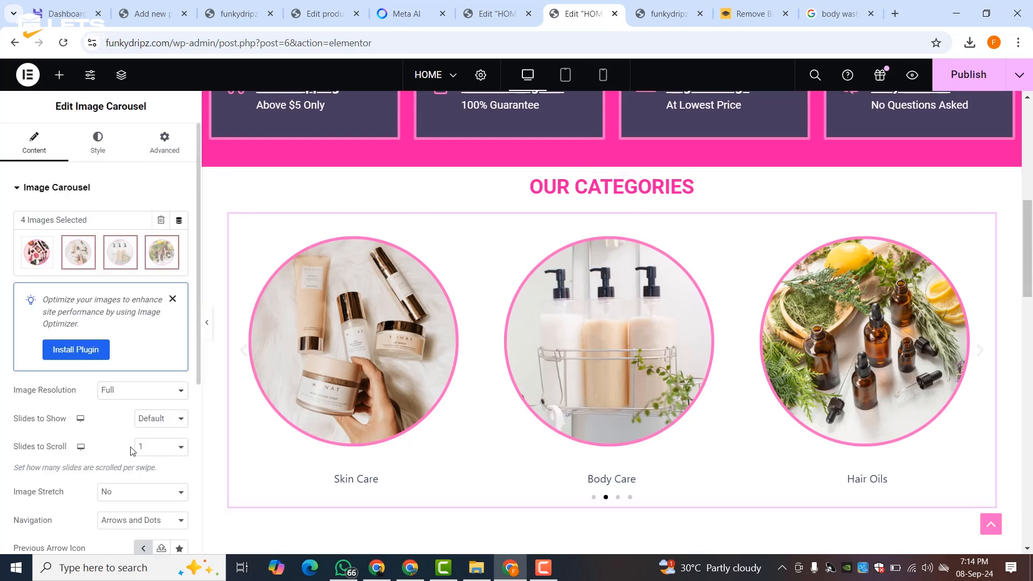
pyautogui.scroll(-3, 126, 409)
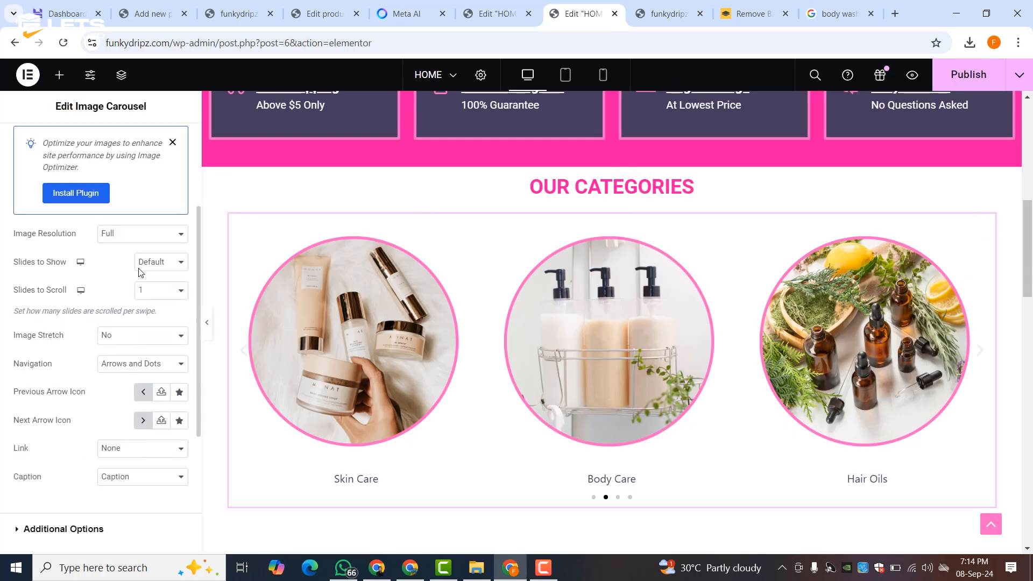
pyautogui.scroll(3, 120, 248)
pyautogui.scroll(-3, 128, 396)
pyautogui.click(150, 264)
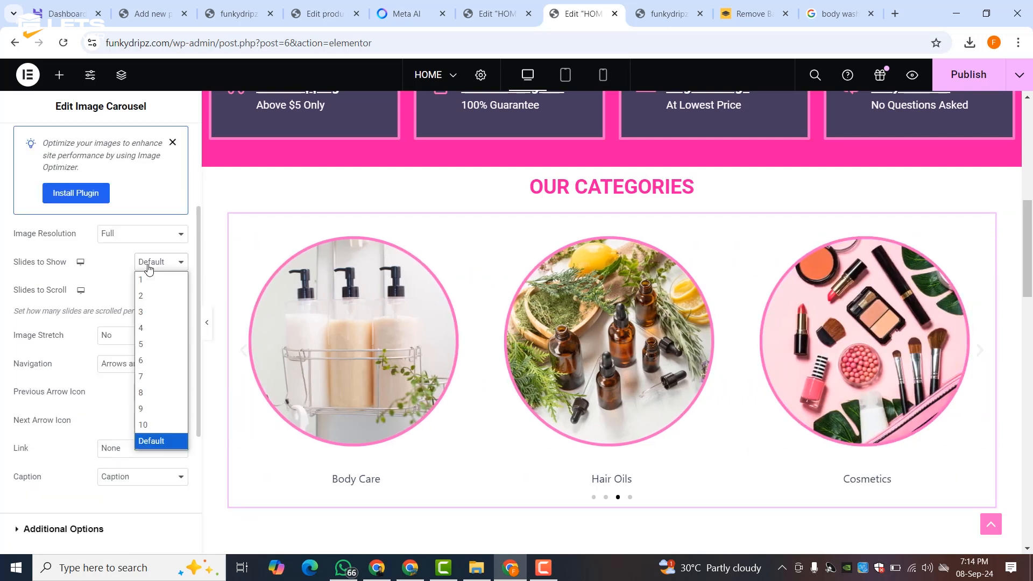
pyautogui.click(144, 328)
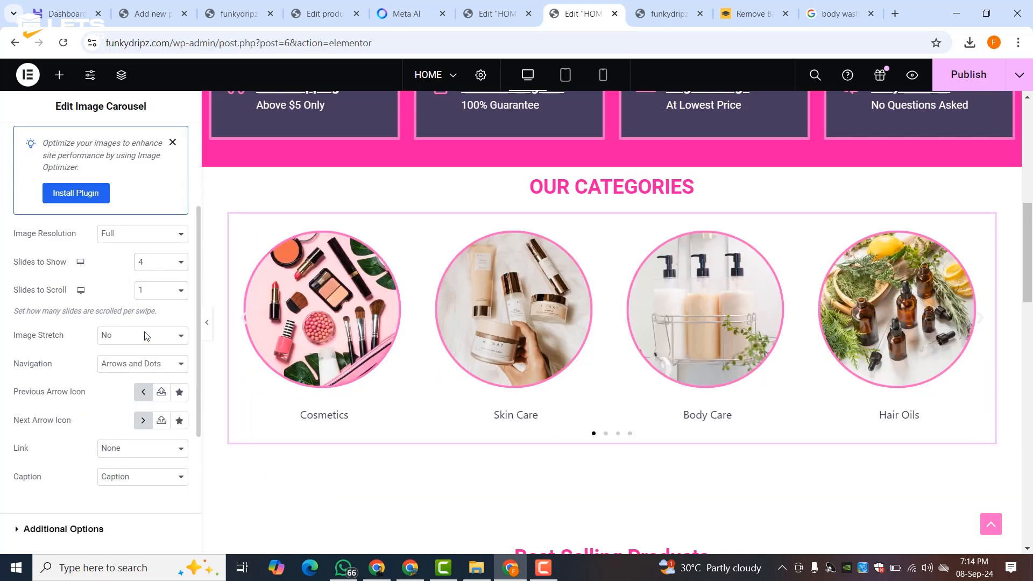
pyautogui.click(968, 79)
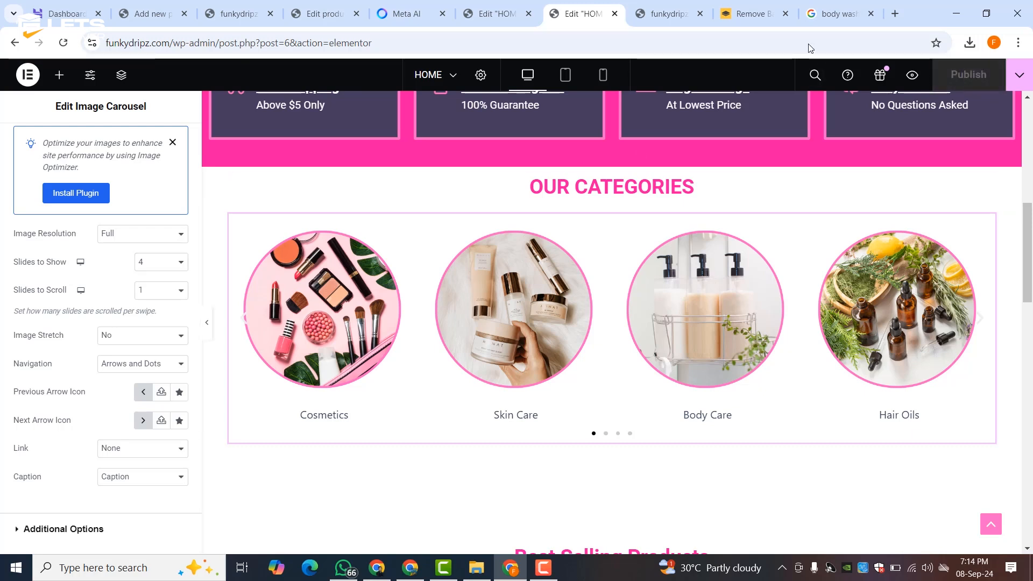
# - Reload the live funkydripz.com homepage to verify the carousel, then return to Elementor
pyautogui.click(664, 14)
pyautogui.click(63, 45)
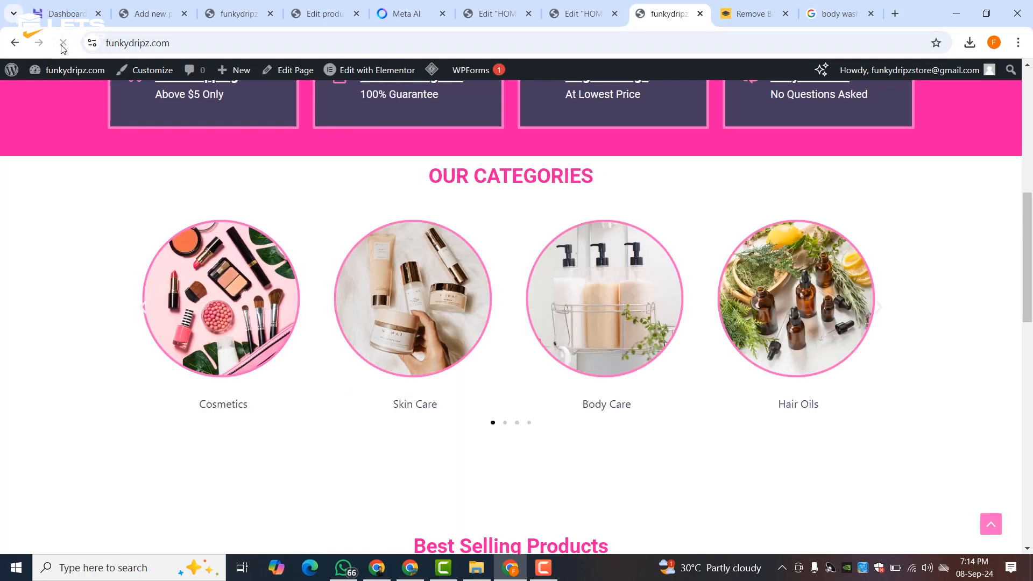
pyautogui.scroll(-3, 334, 216)
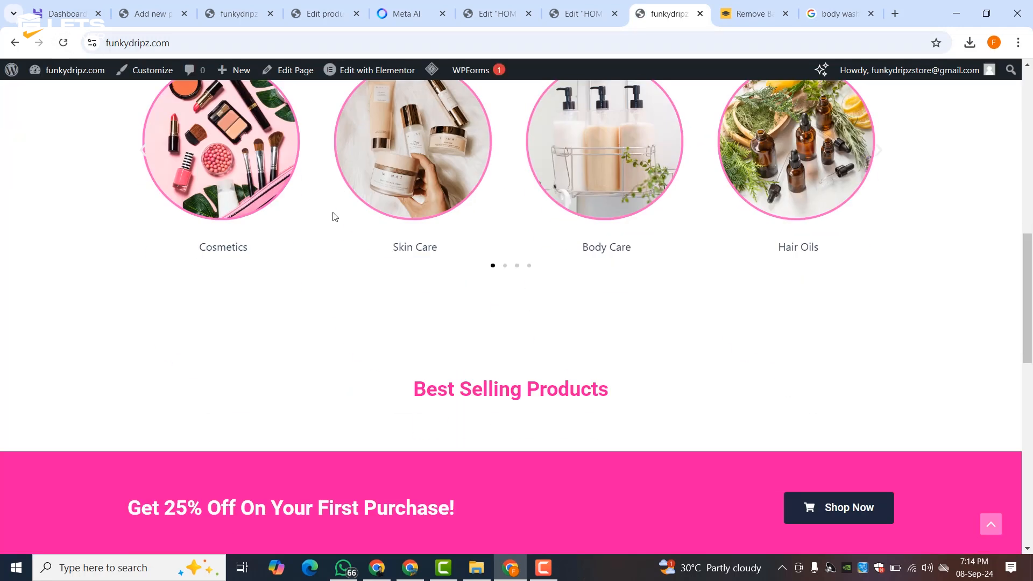
pyautogui.scroll(-9, 375, 221)
pyautogui.scroll(6, 369, 235)
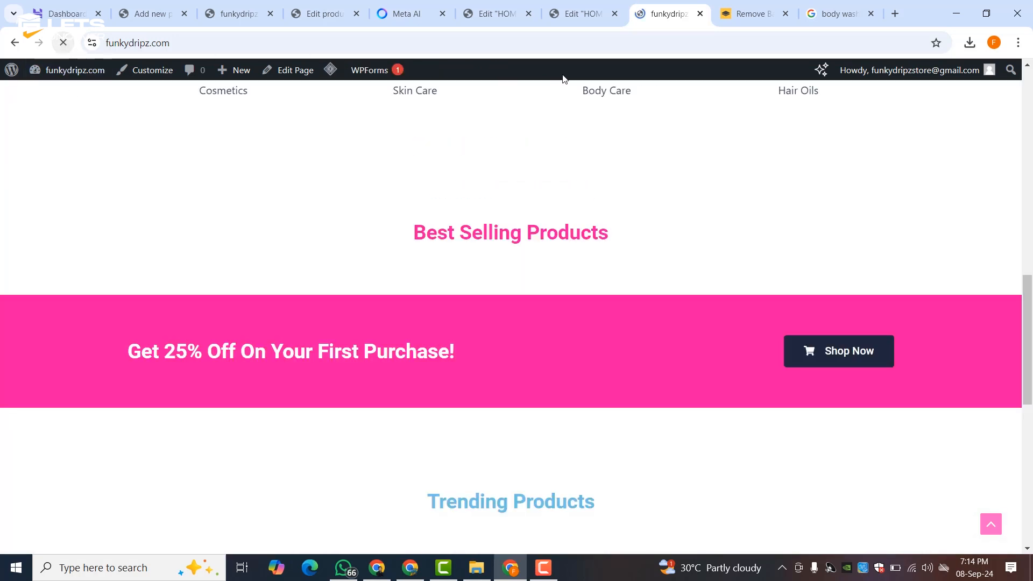
pyautogui.click(611, 5)
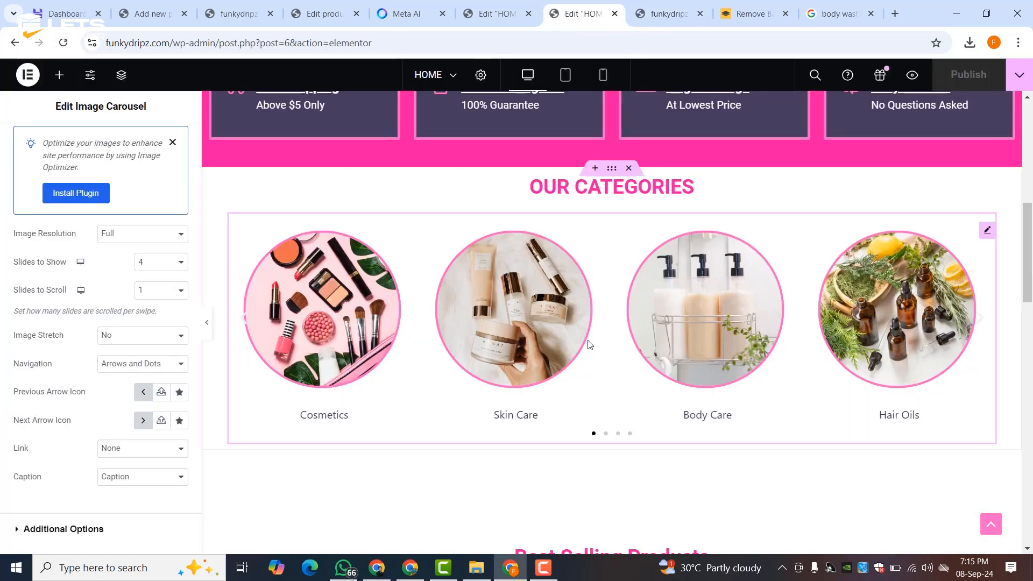
# - Open the Structure navigator to view the HOME page's elements
pyautogui.scroll(-5, 595, 320)
pyautogui.scroll(-9, 593, 317)
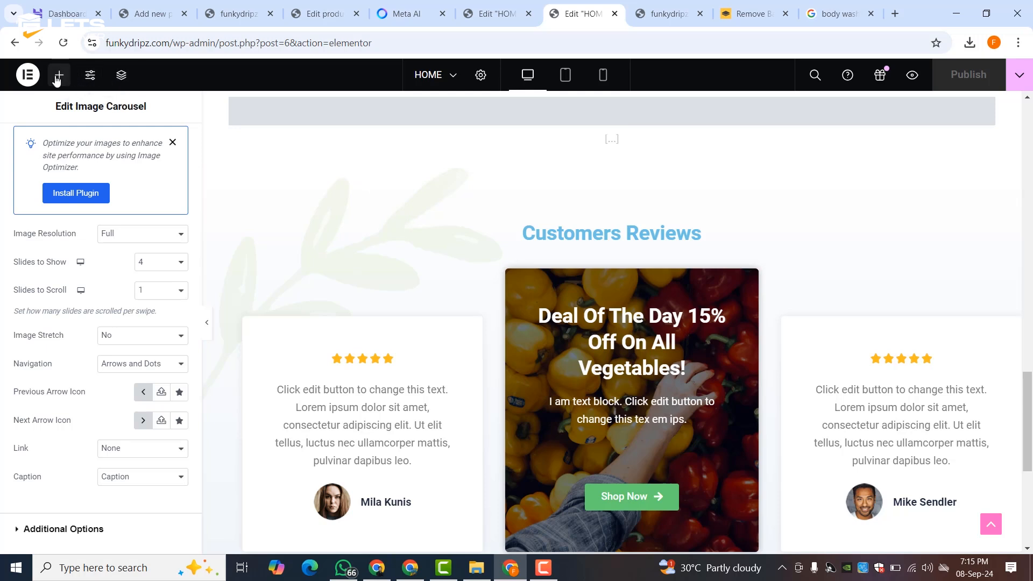
pyautogui.click(124, 74)
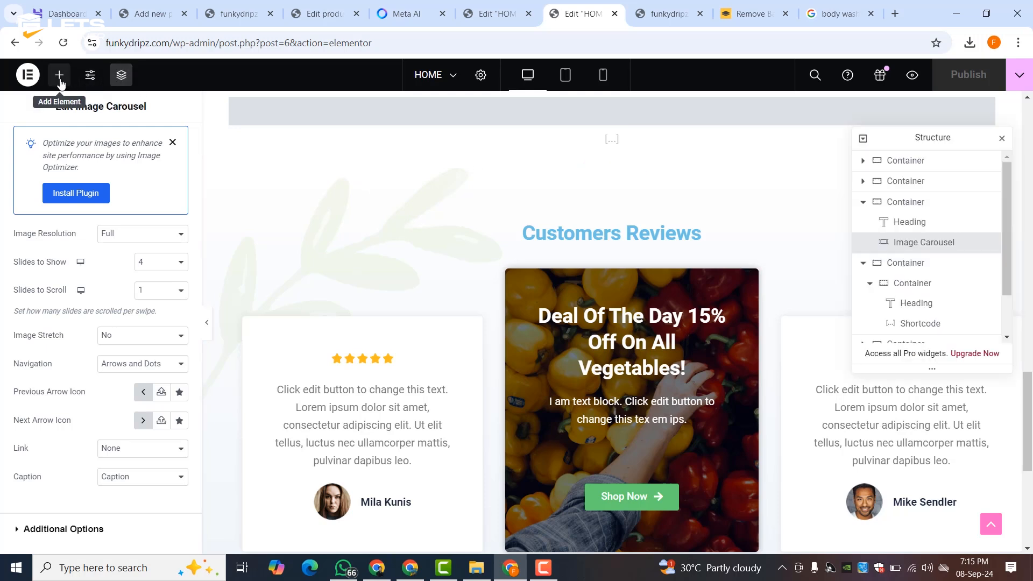
# - Open and close Site Settings, then switch to the other Edit "HOME" tab
pyautogui.click(88, 78)
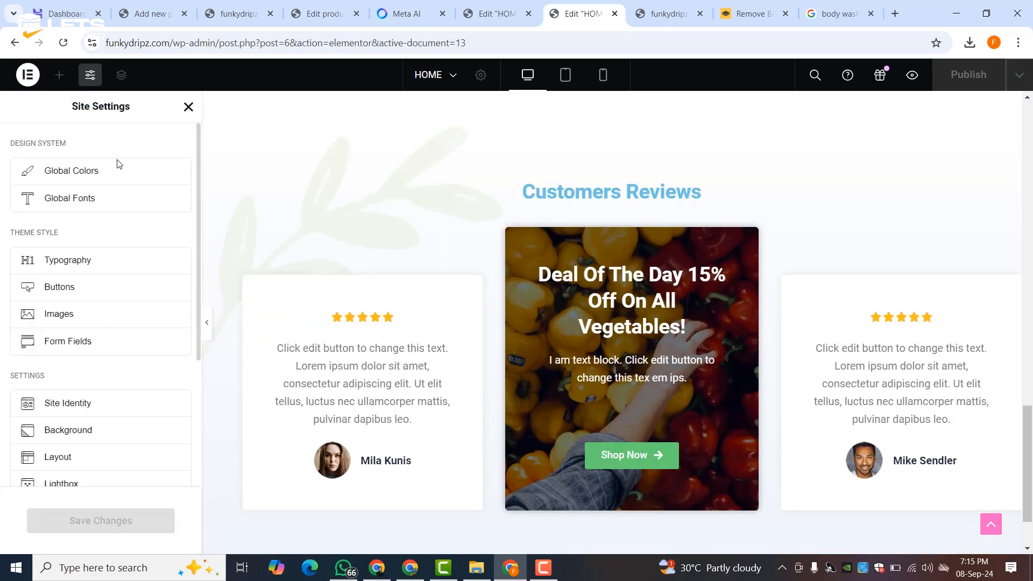
pyautogui.scroll(-5, 65, 290)
pyautogui.scroll(5, 64, 307)
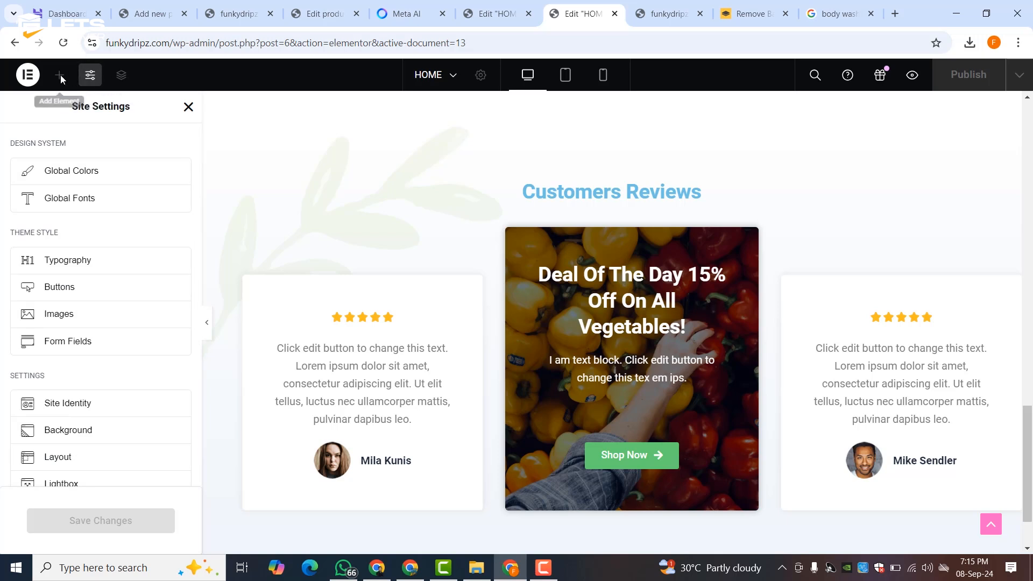
pyautogui.click(188, 107)
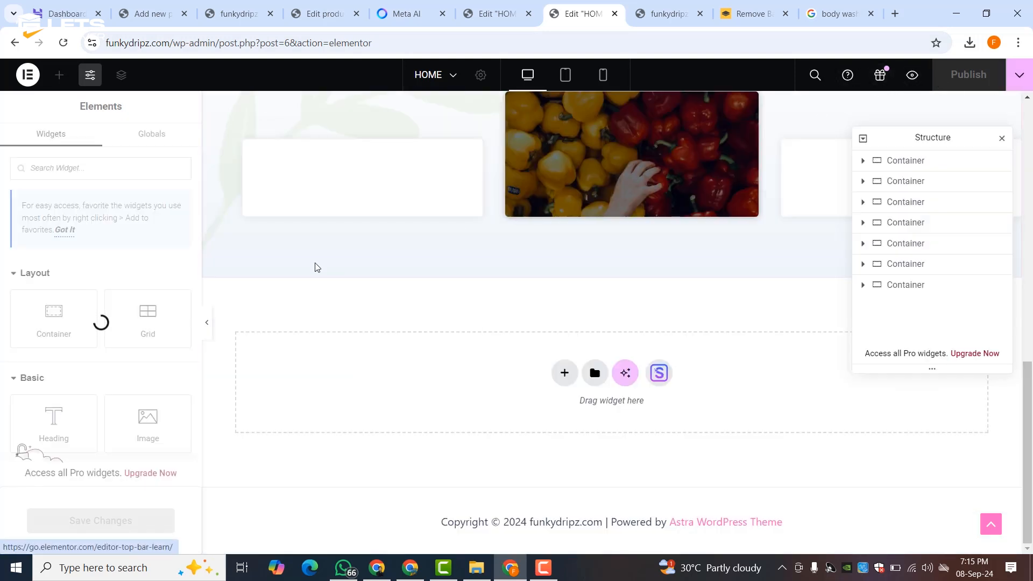
pyautogui.click(490, 13)
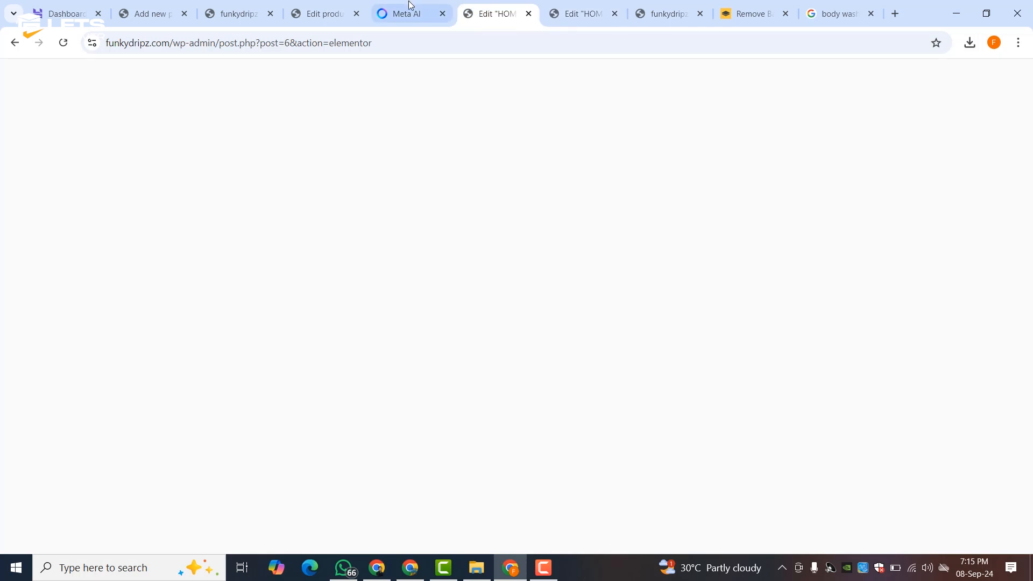
pyautogui.moveTo(402, 5)
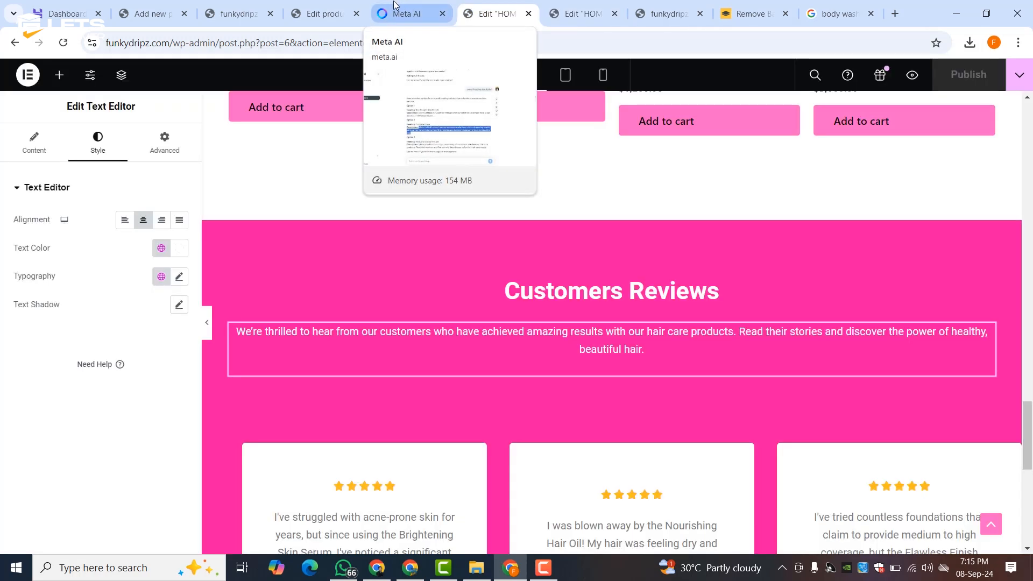
# - Change the Image Carousel's Slides to Show to 4 and publish the HOME page
pyautogui.scroll(-10, 543, 315)
pyautogui.scroll(15, 542, 316)
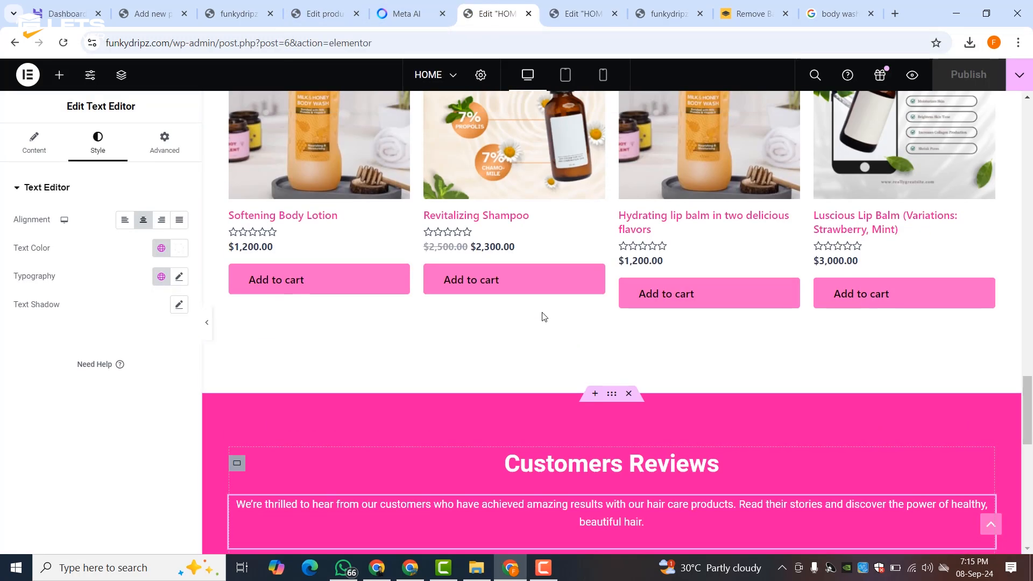
pyautogui.scroll(1, 542, 316)
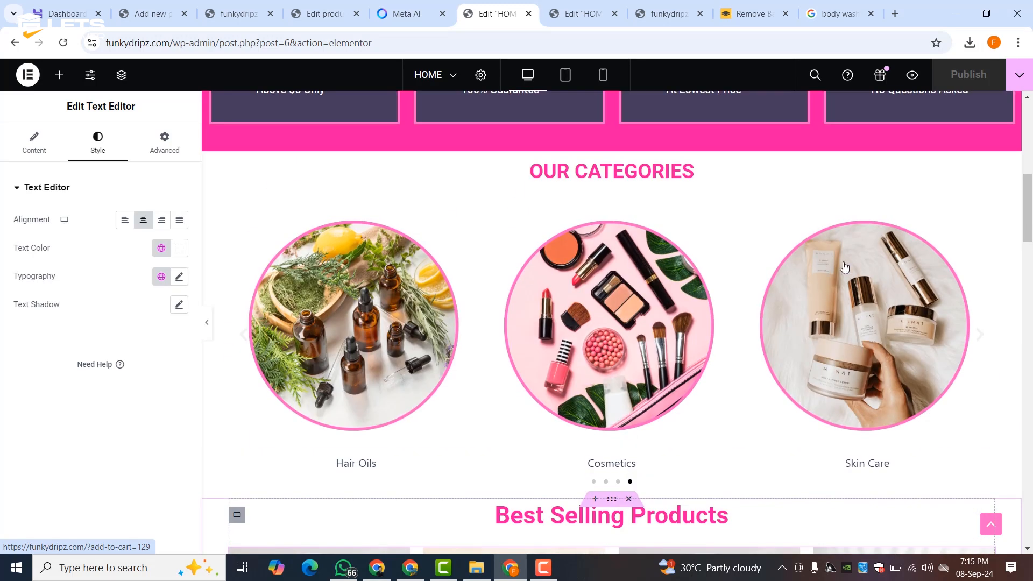
pyautogui.click(988, 216)
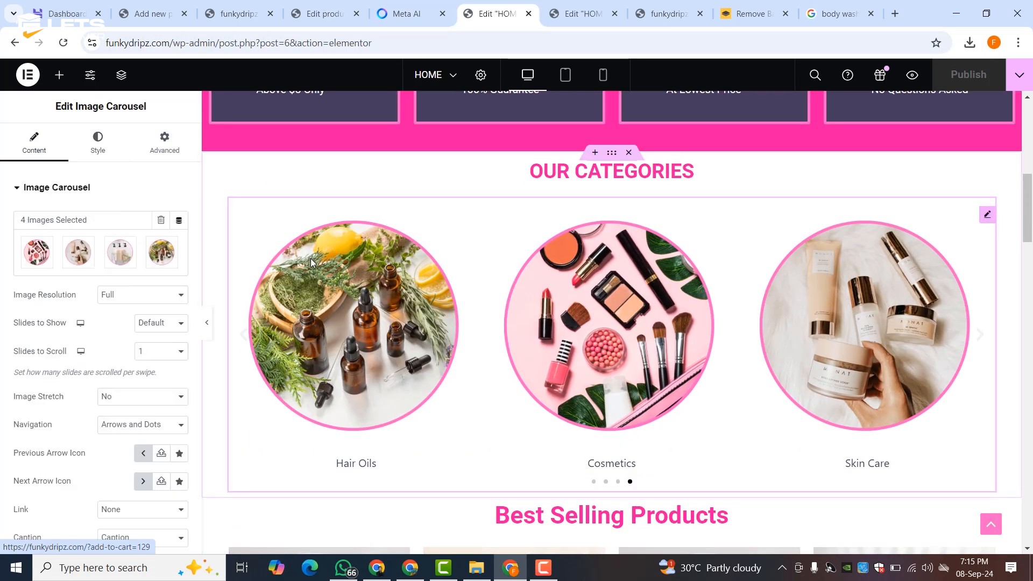
pyautogui.click(152, 325)
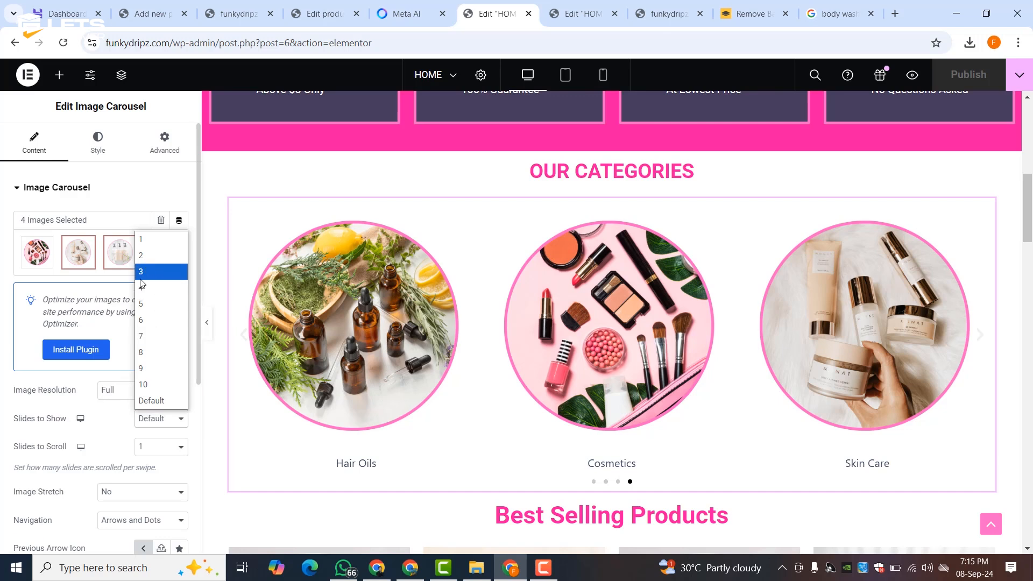
pyautogui.click(148, 287)
pyautogui.click(970, 80)
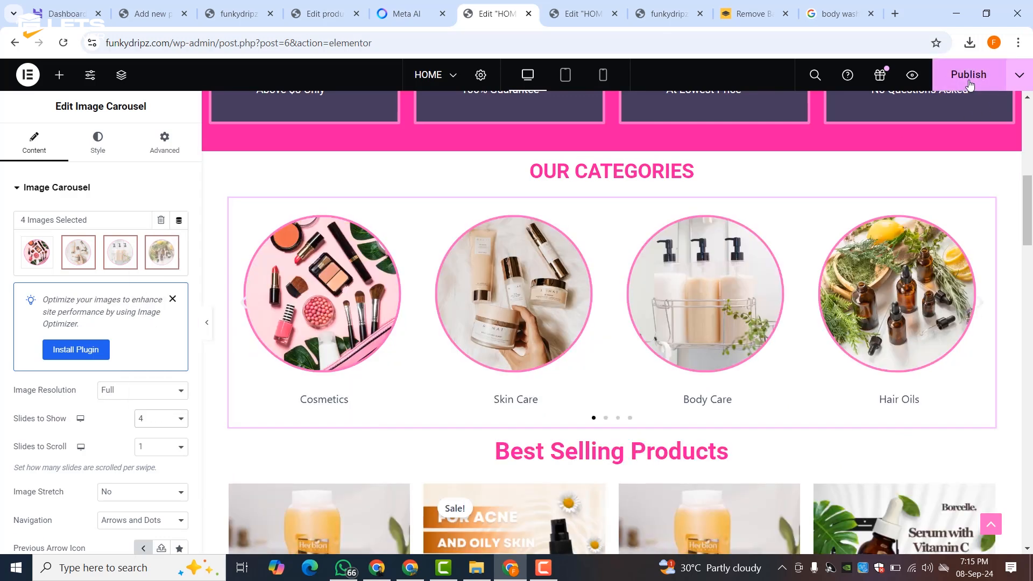
# - Reload the live site and scroll through the Best Selling and Trending Products grids
pyautogui.scroll(-3, 650, 371)
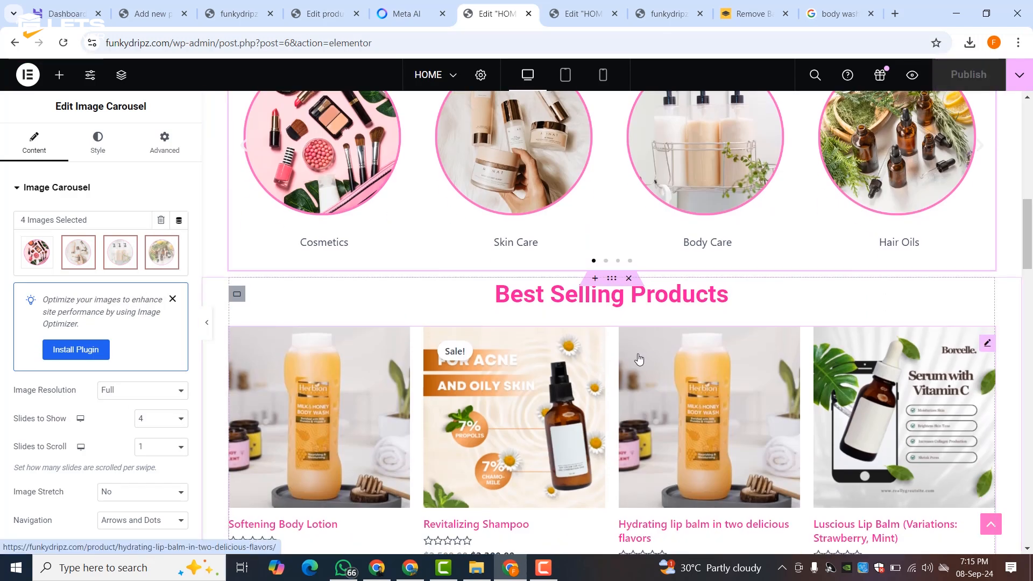
pyautogui.click(667, 14)
pyautogui.click(63, 42)
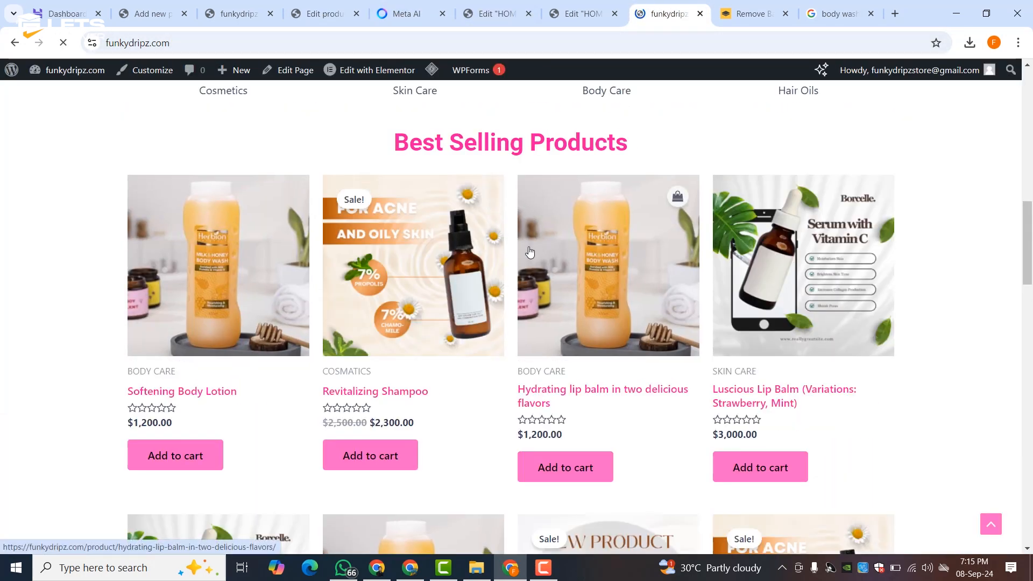
pyautogui.scroll(-15, 530, 251)
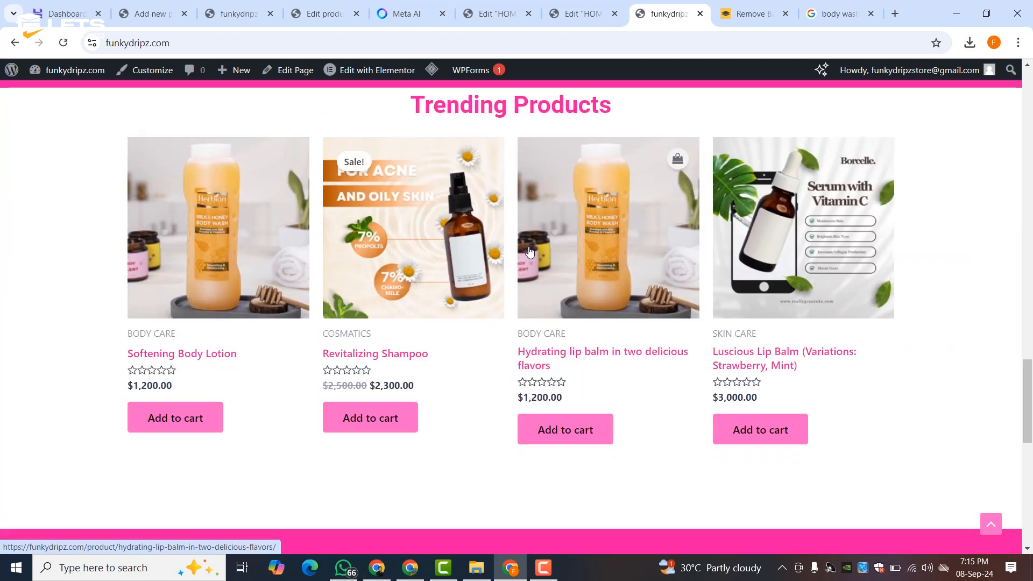
pyautogui.scroll(-10, 530, 251)
pyautogui.scroll(20, 530, 251)
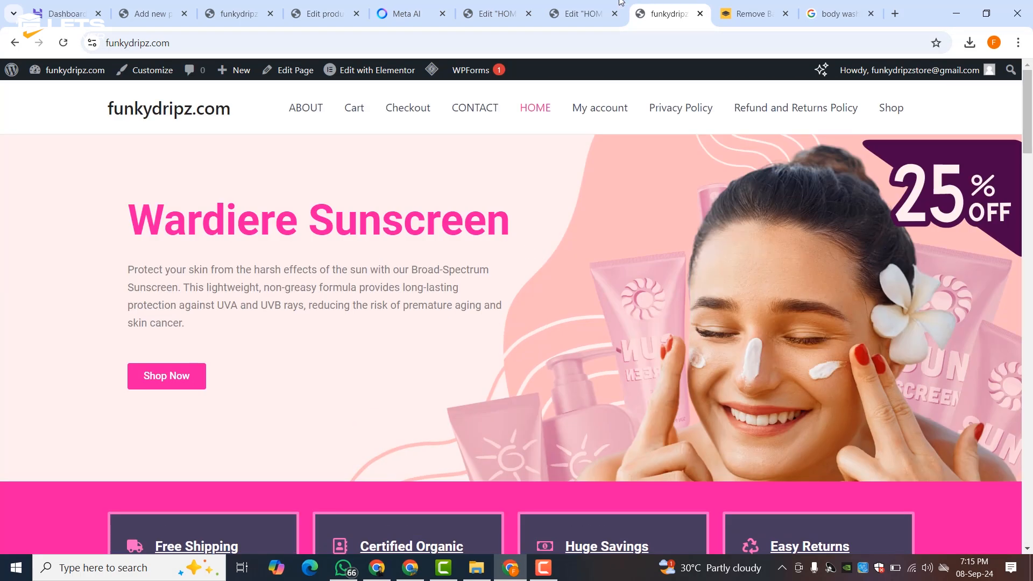
# - Close both Edit "HOME" Elementor tabs
pyautogui.click(575, 10)
pyautogui.click(615, 14)
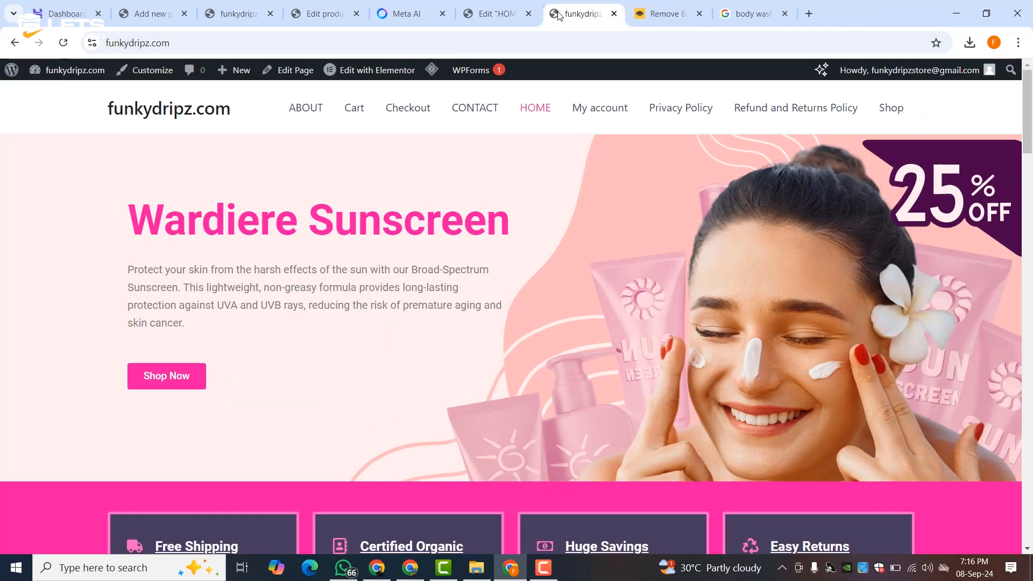
pyautogui.click(528, 13)
pyautogui.scroll(-5, 509, 294)
pyautogui.scroll(-15, 509, 293)
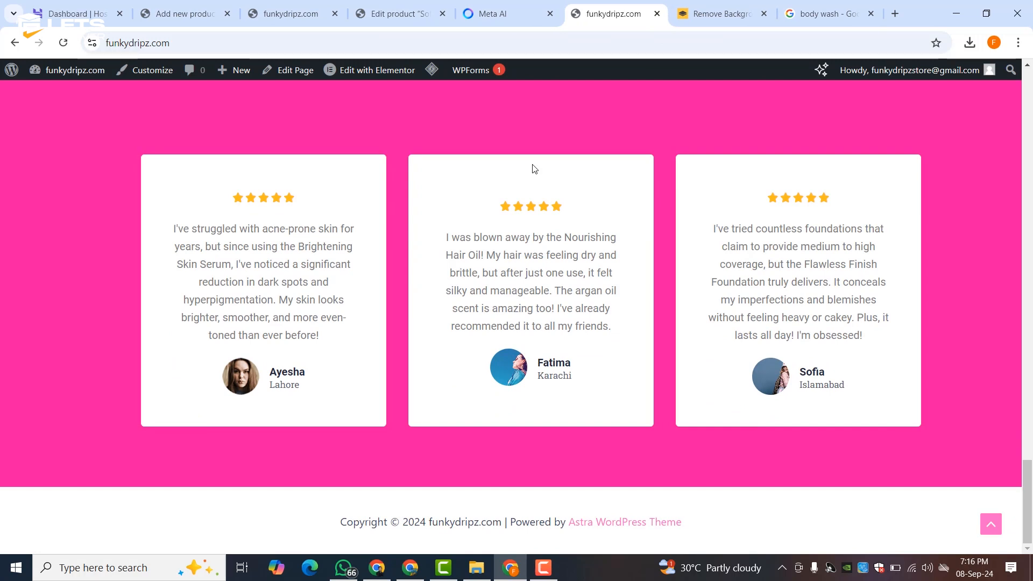
pyautogui.scroll(5, 556, 131)
pyautogui.scroll(10, 463, 309)
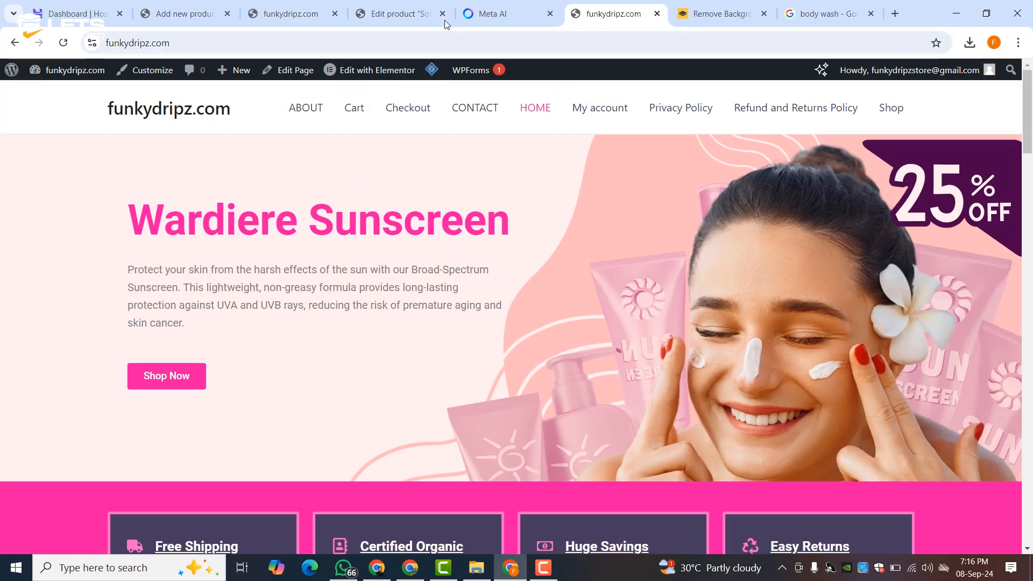
# - From the Add new product tab, open WooCommerce > Settings
pyautogui.click(285, 13)
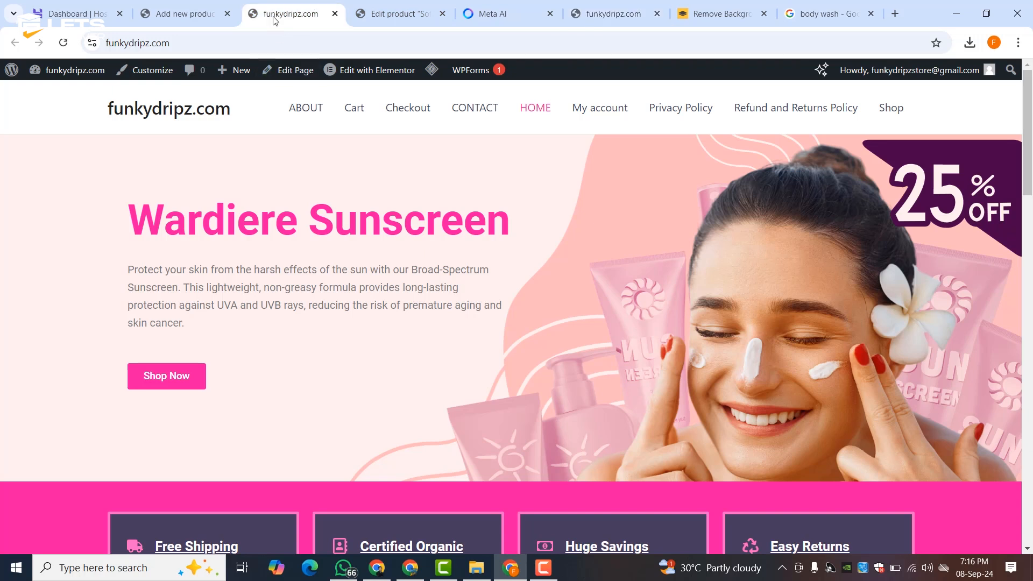
pyautogui.click(190, 5)
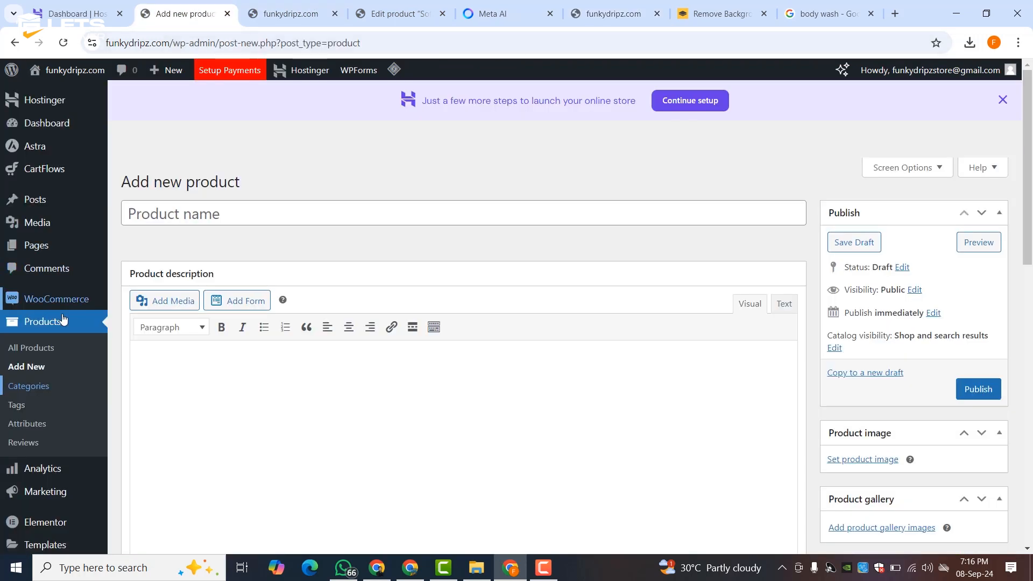
pyautogui.moveTo(66, 295)
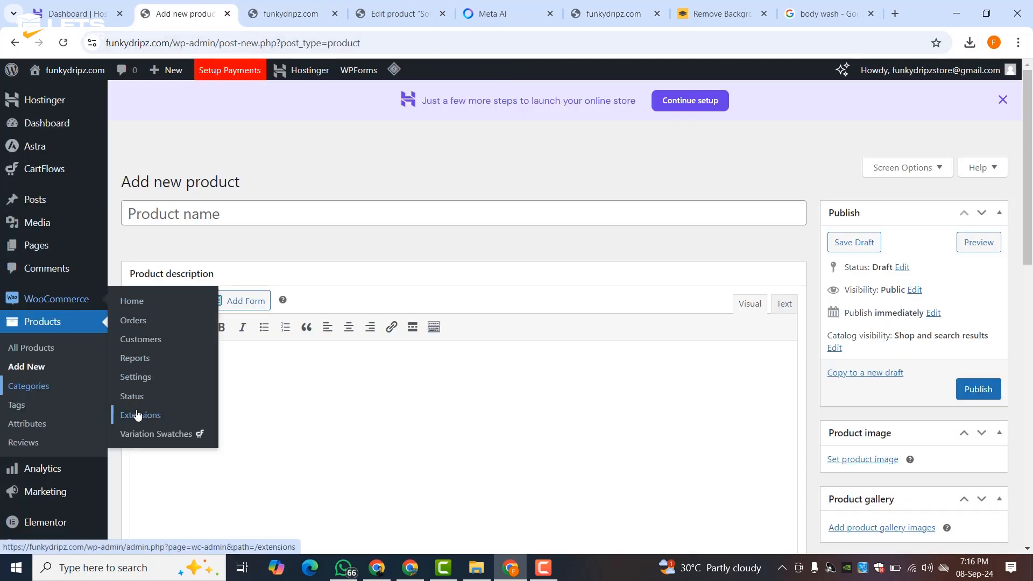
pyautogui.click(138, 381)
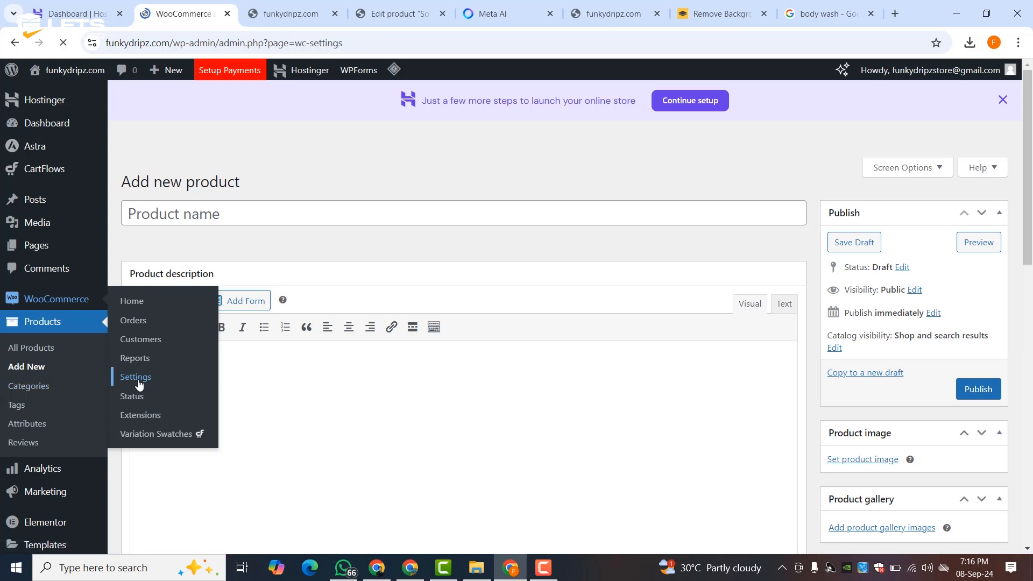
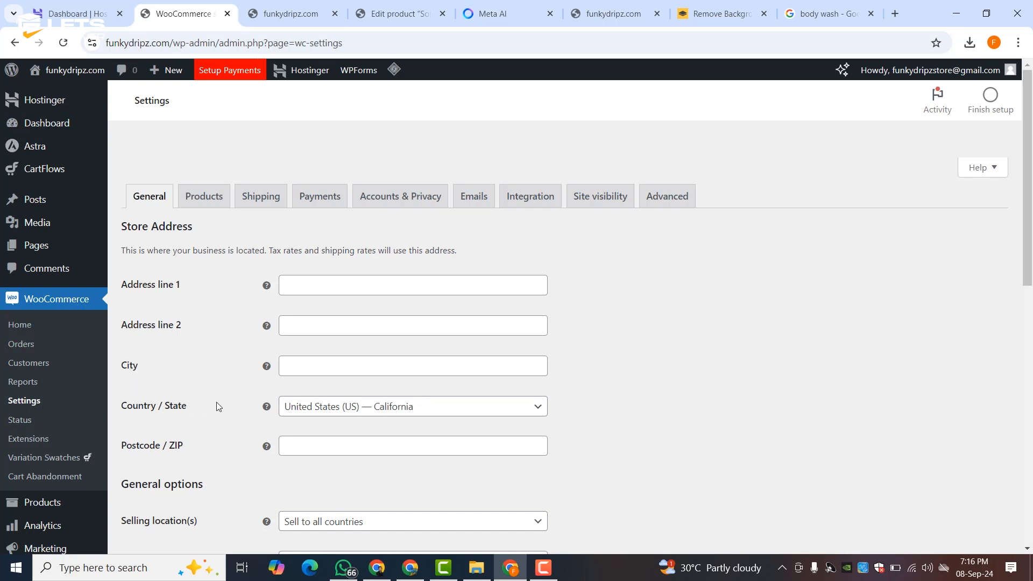
# - Set the store address to karachi, Pakistan — Sindh, postcode 75300
pyautogui.click(384, 411)
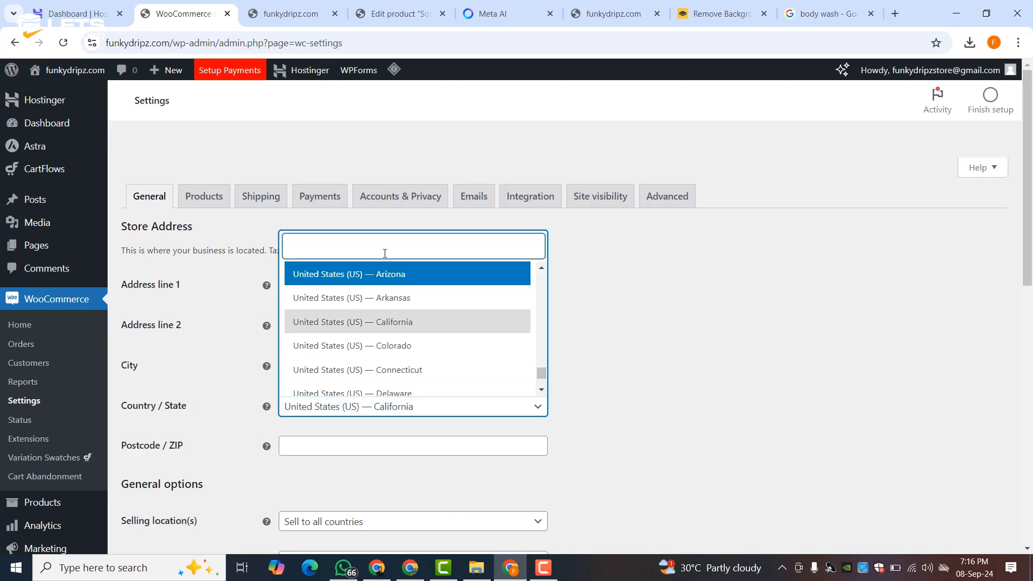
pyautogui.write('paki')
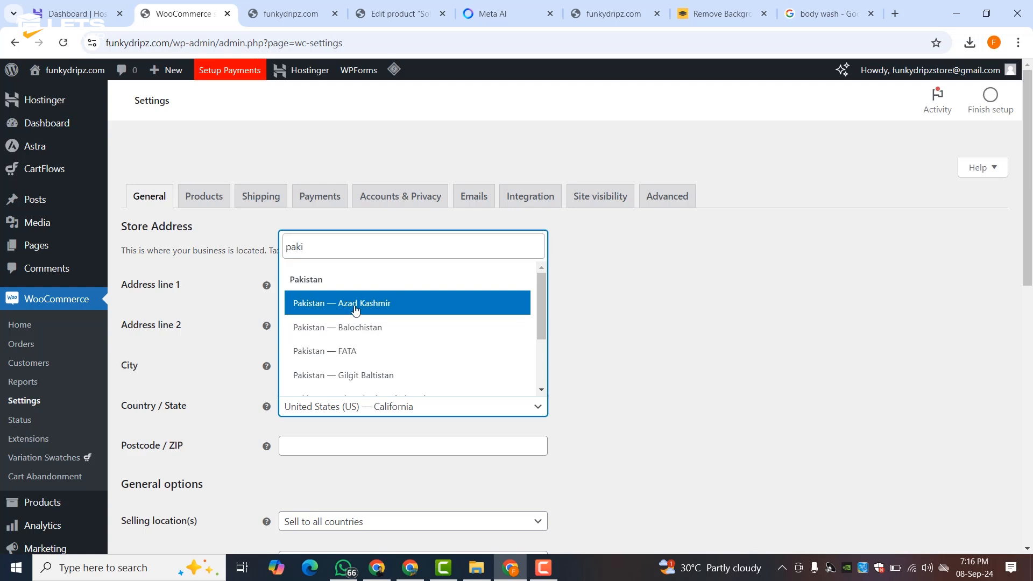
pyautogui.scroll(-2, 356, 315)
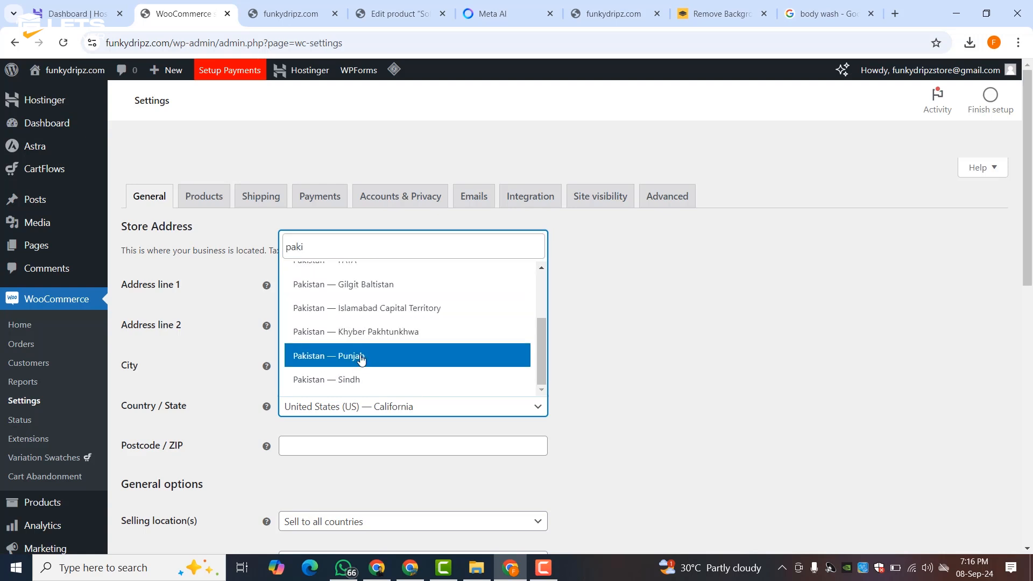
pyautogui.click(340, 377)
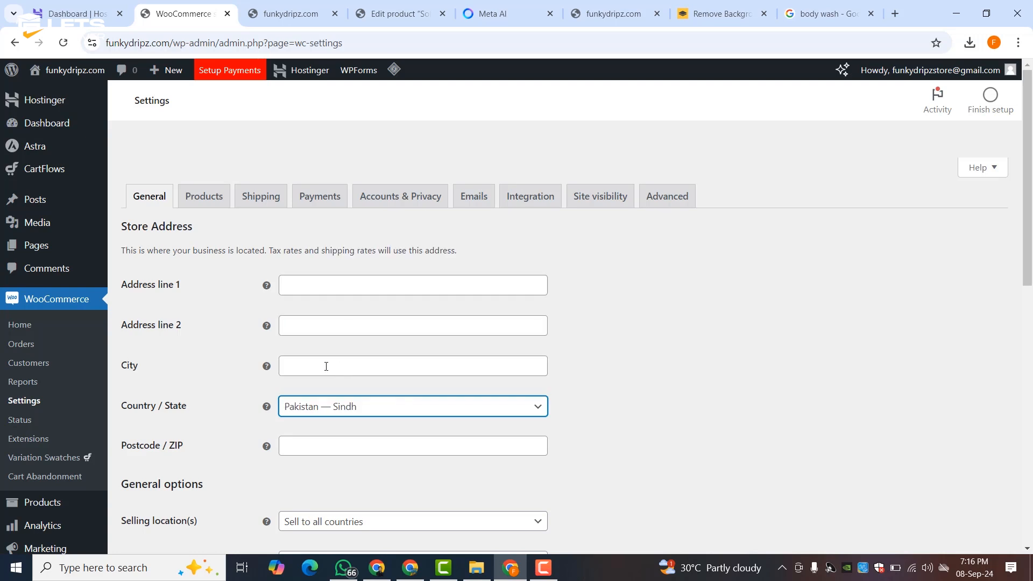
pyautogui.scroll(-3, 327, 367)
pyautogui.click(310, 295)
pyautogui.write('75300')
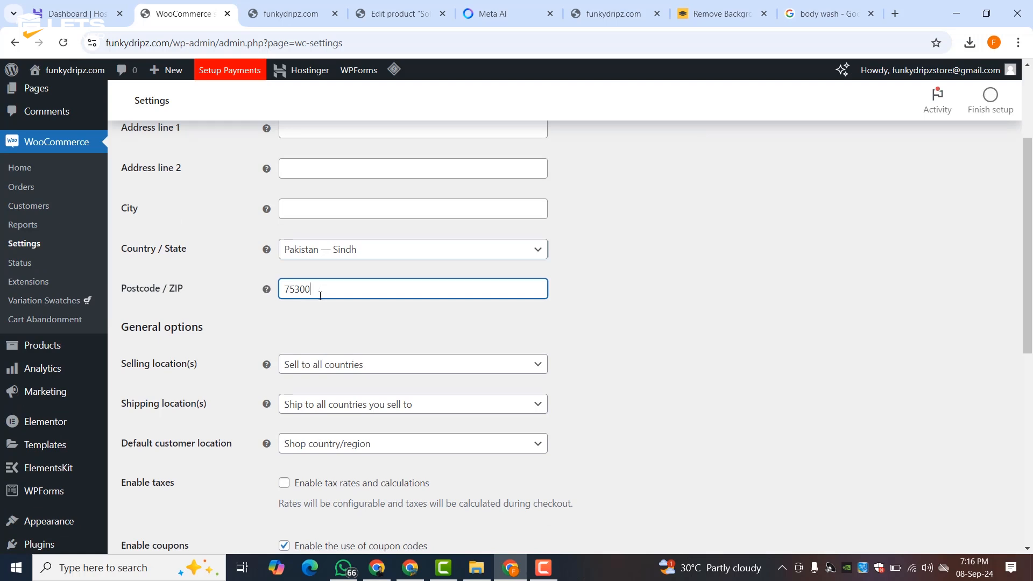
pyautogui.click(311, 212)
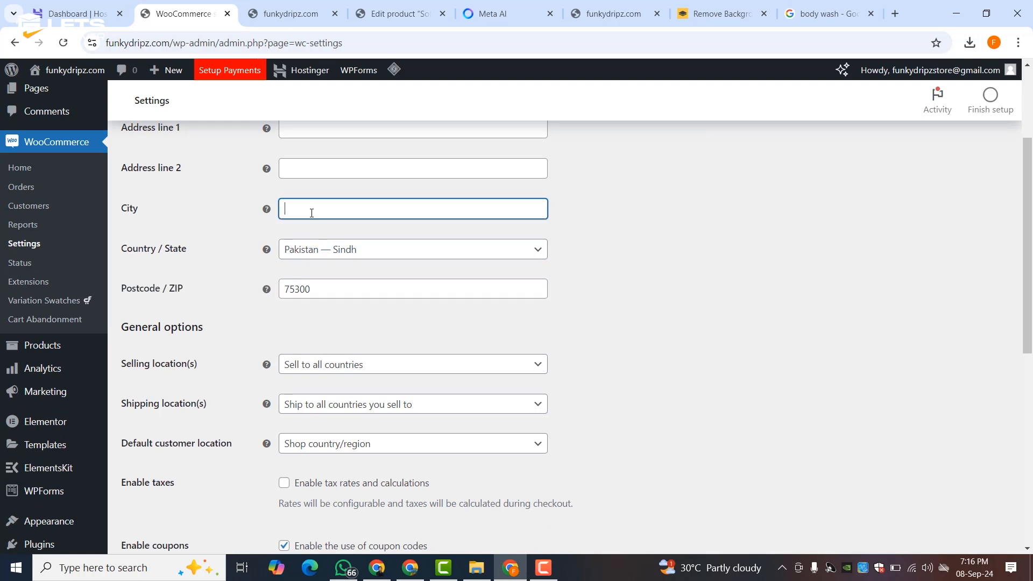
pyautogui.write('karachi')
pyautogui.click(627, 411)
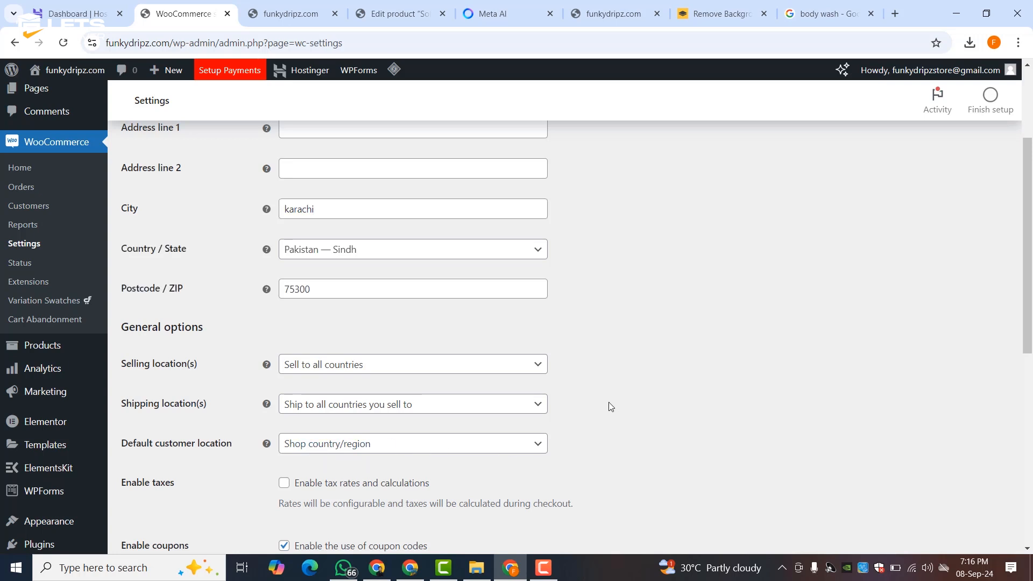
# - Keep selling and shipping to all countries, with shop country as default customer location
pyautogui.scroll(-3, 609, 403)
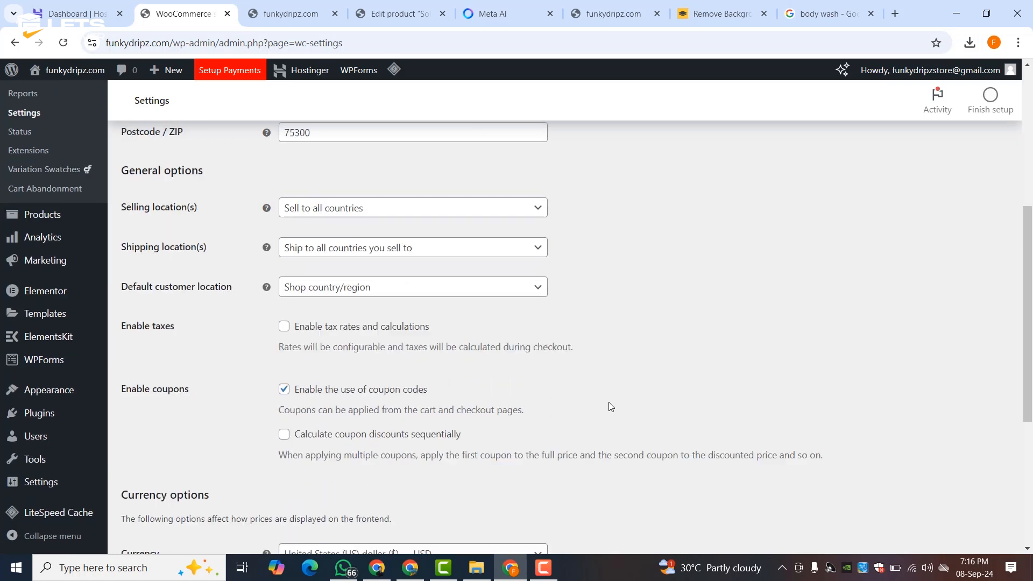
pyautogui.click(297, 214)
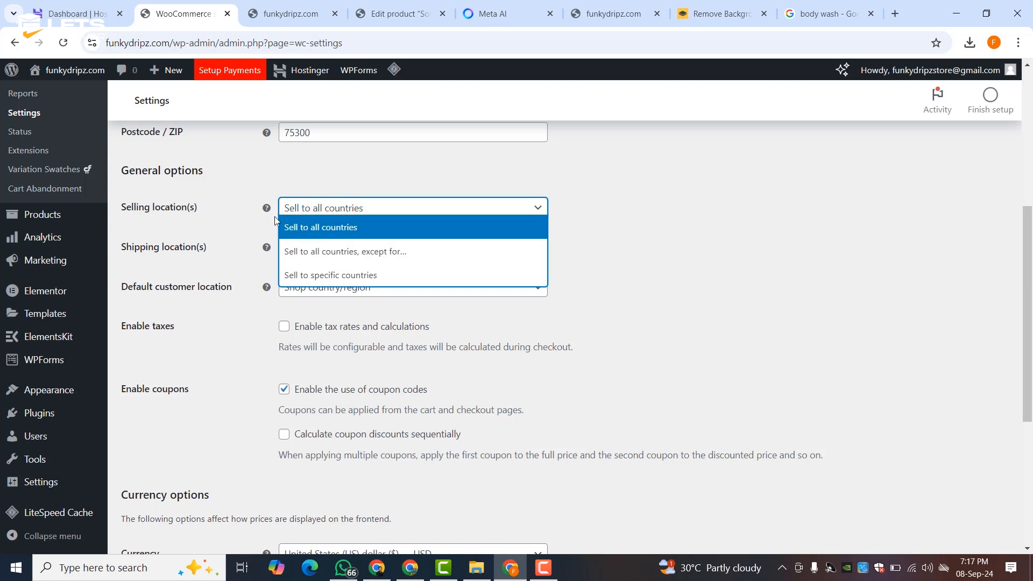
pyautogui.click(251, 213)
pyautogui.click(293, 251)
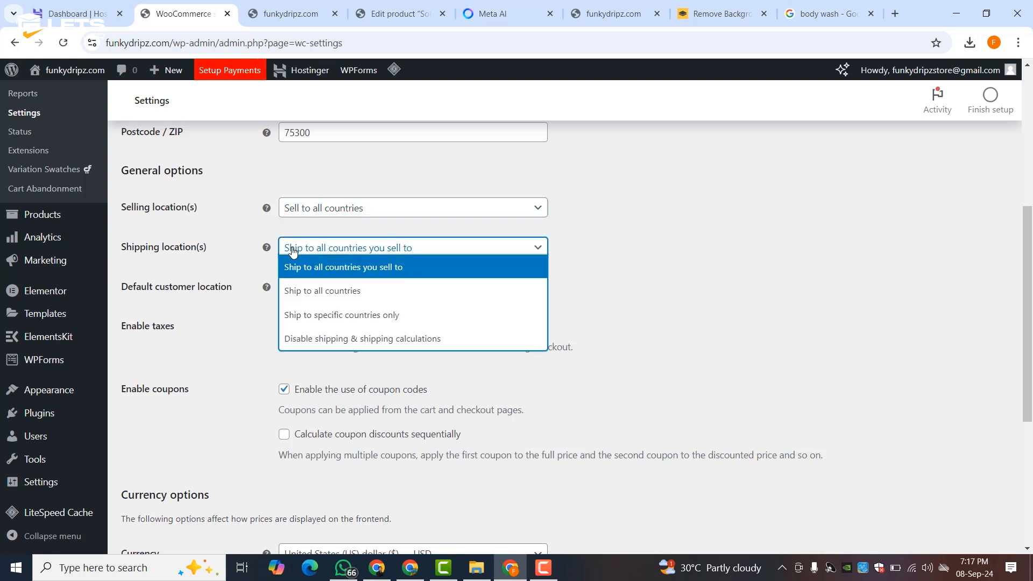
pyautogui.click(243, 244)
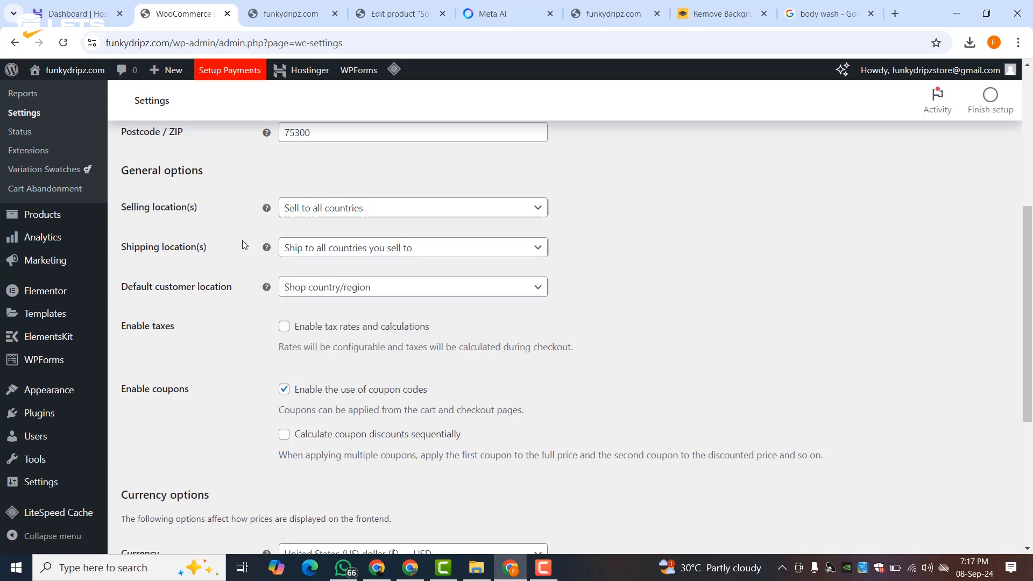
pyautogui.click(315, 291)
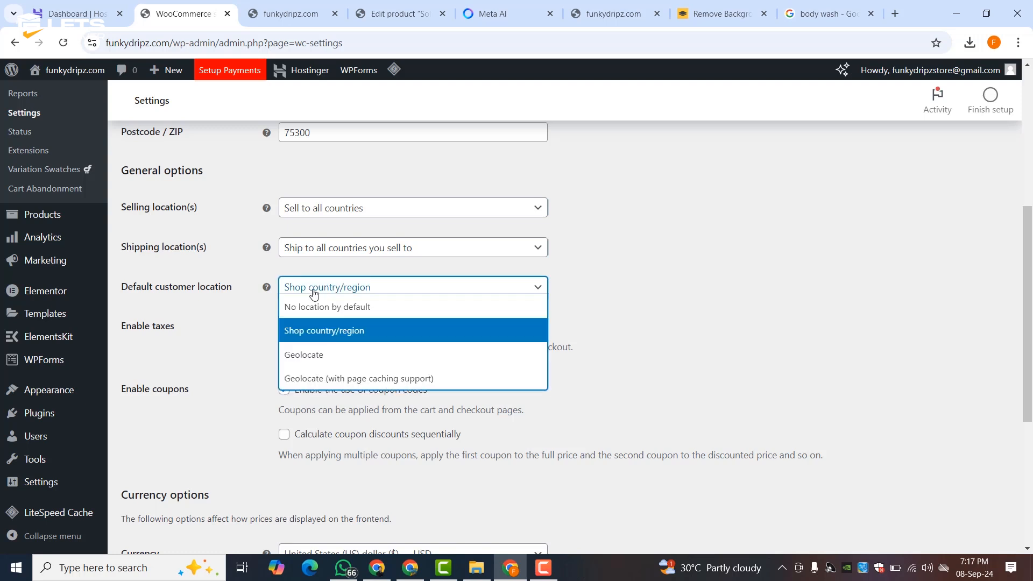
pyautogui.click(280, 294)
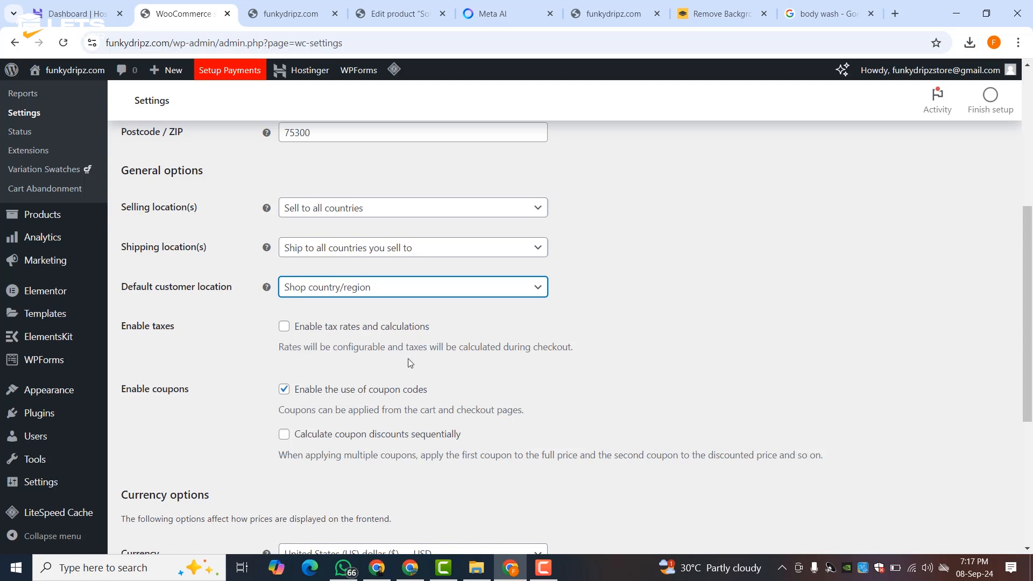
# - Set the store currency to Pakistani rupee (PKR) and save the general settings
pyautogui.scroll(-5, 366, 377)
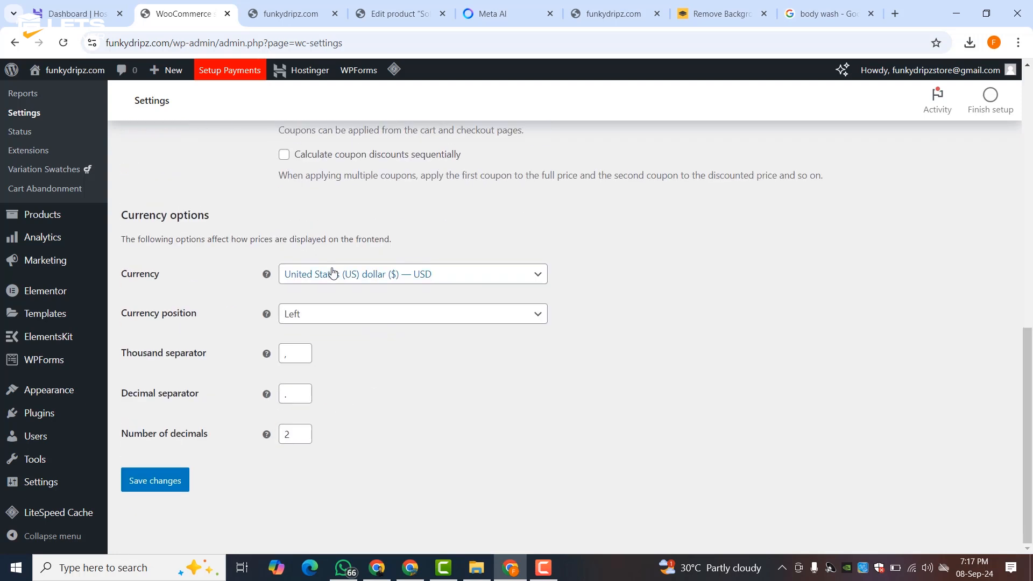
pyautogui.click(297, 277)
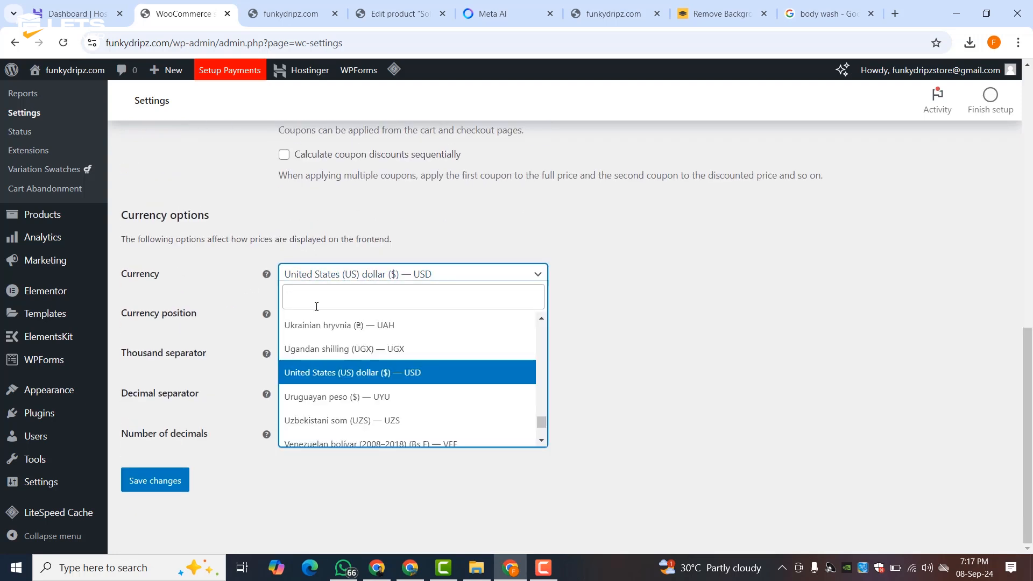
pyautogui.write('paki')
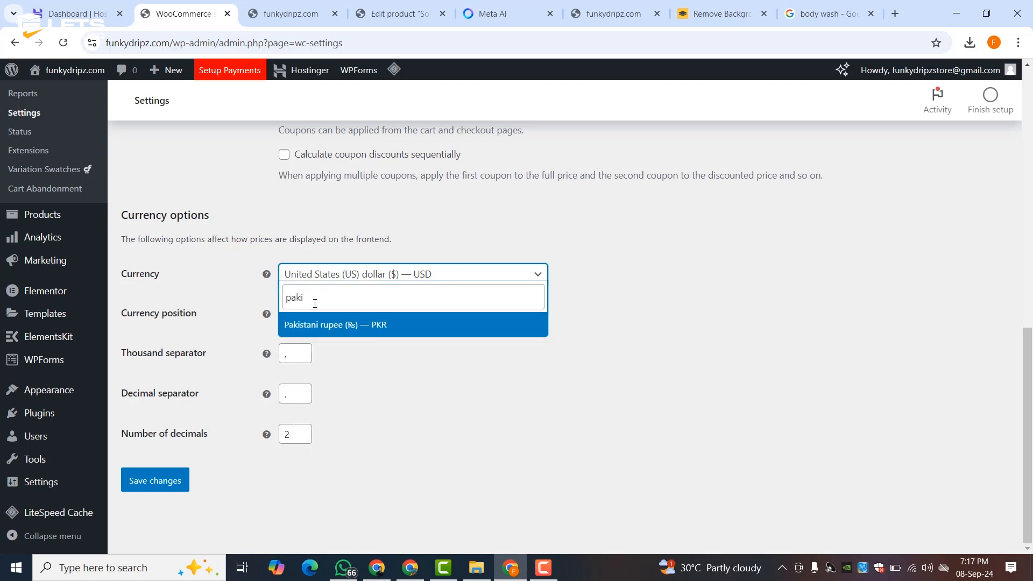
pyautogui.press('Return')
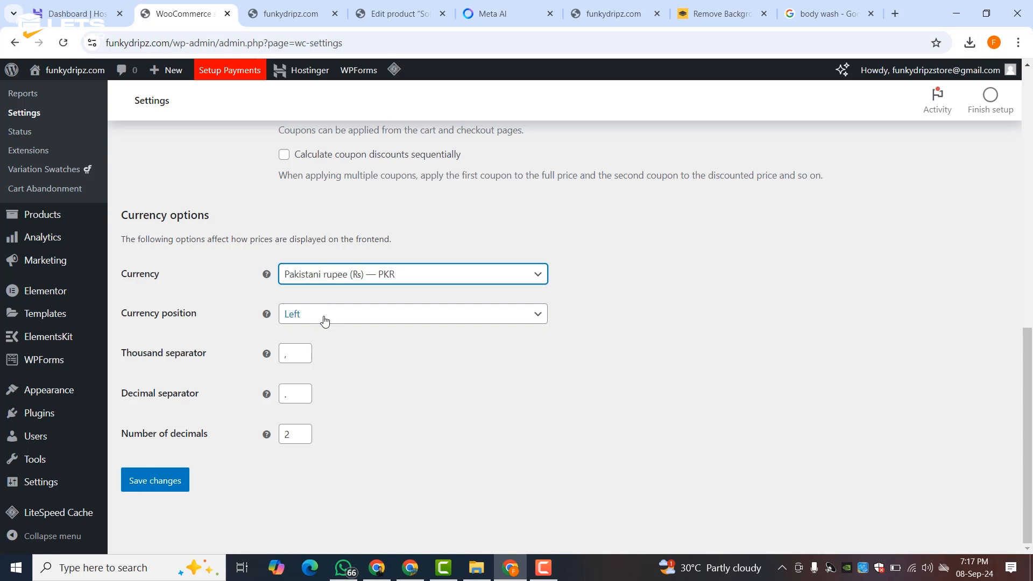
pyautogui.click(142, 475)
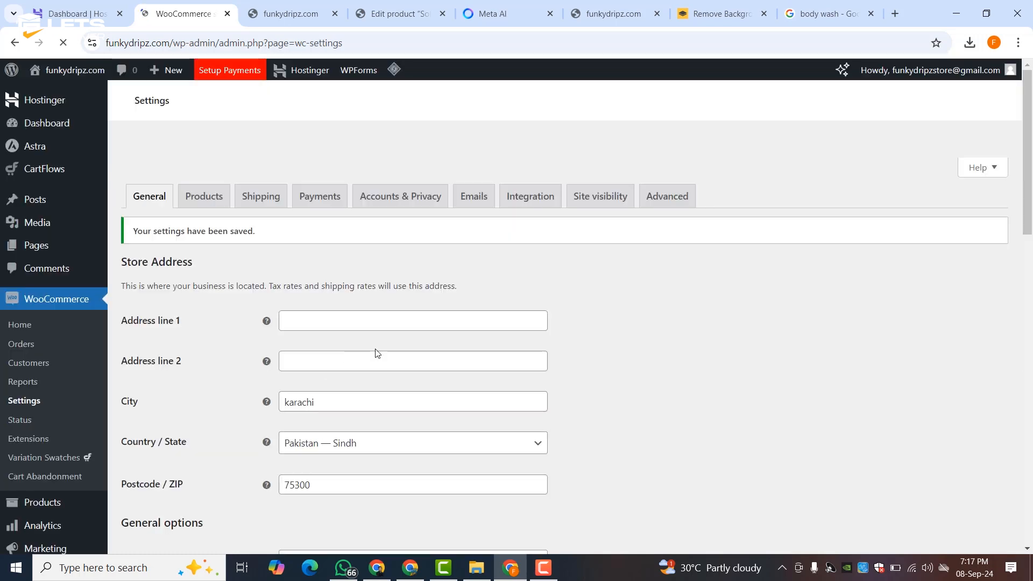
# - In Products settings, keep kg as the weight unit and cm for dimensions
pyautogui.click(210, 203)
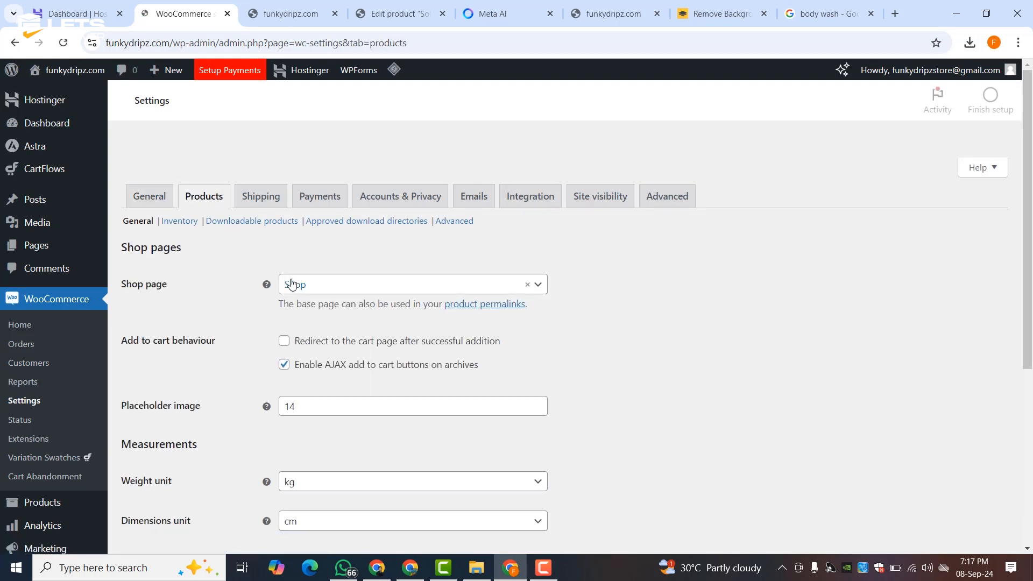
pyautogui.scroll(-3, 291, 283)
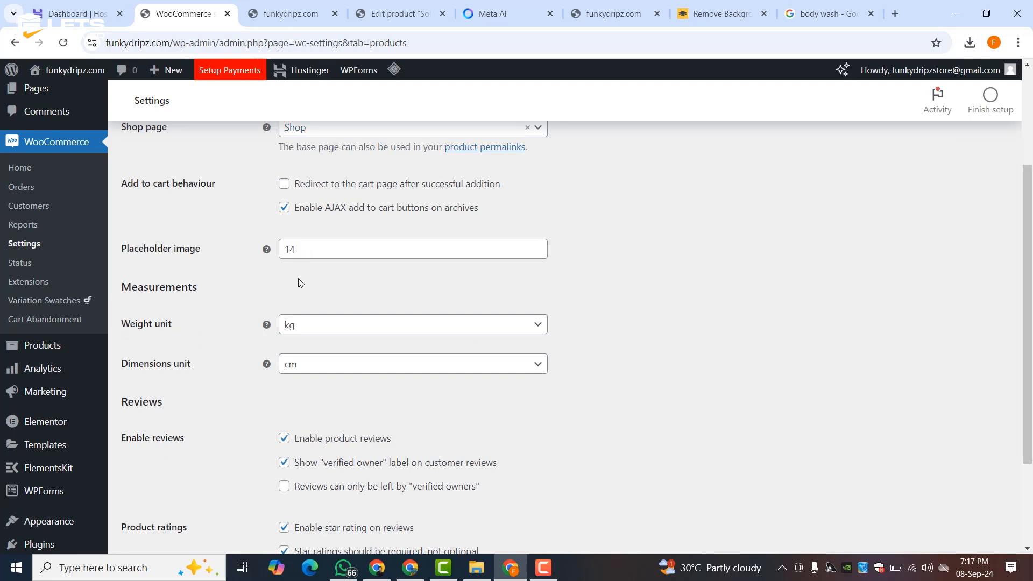
pyautogui.click(318, 330)
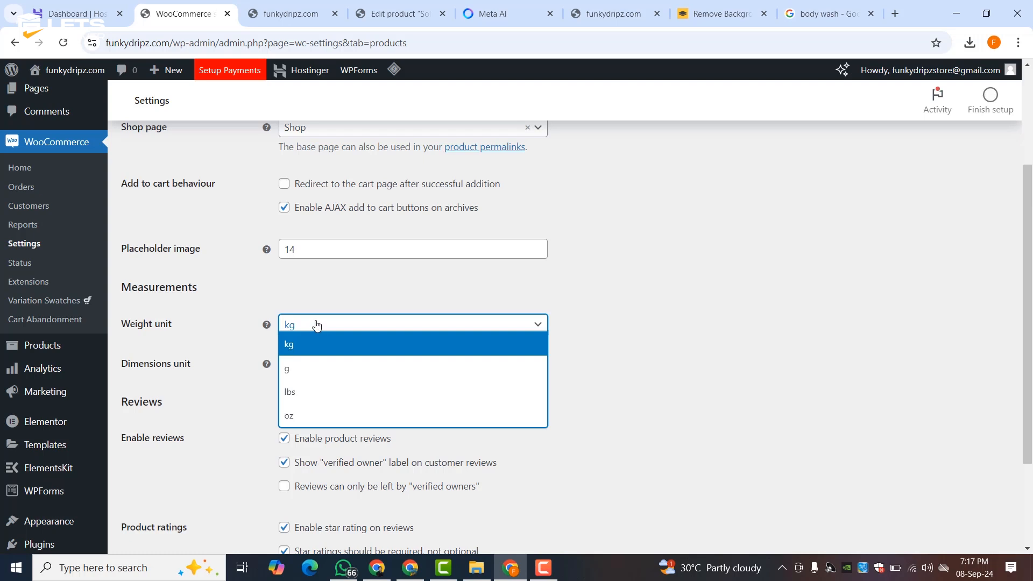
pyautogui.click(317, 301)
pyautogui.click(307, 325)
pyautogui.click(240, 350)
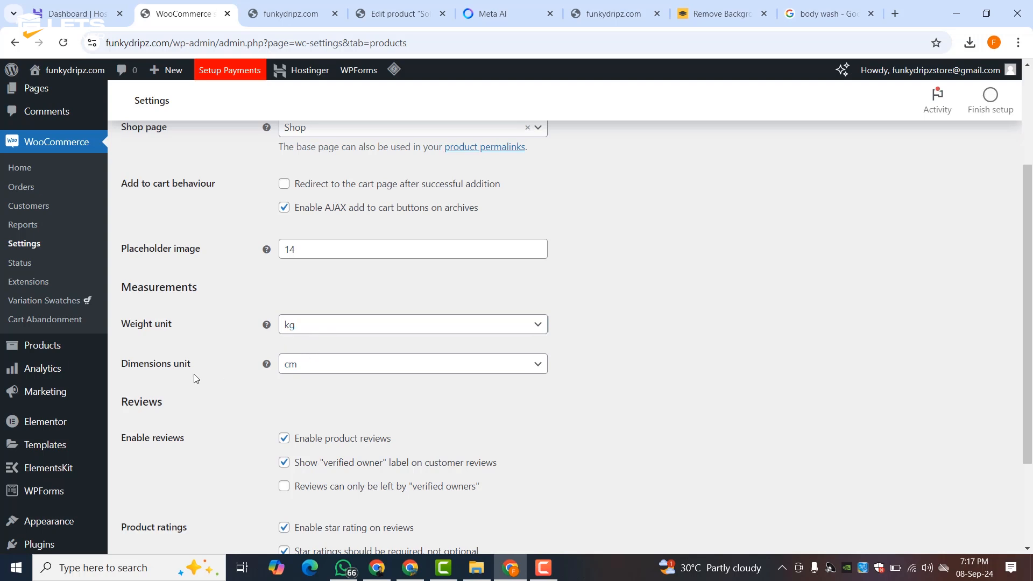
pyautogui.click(310, 371)
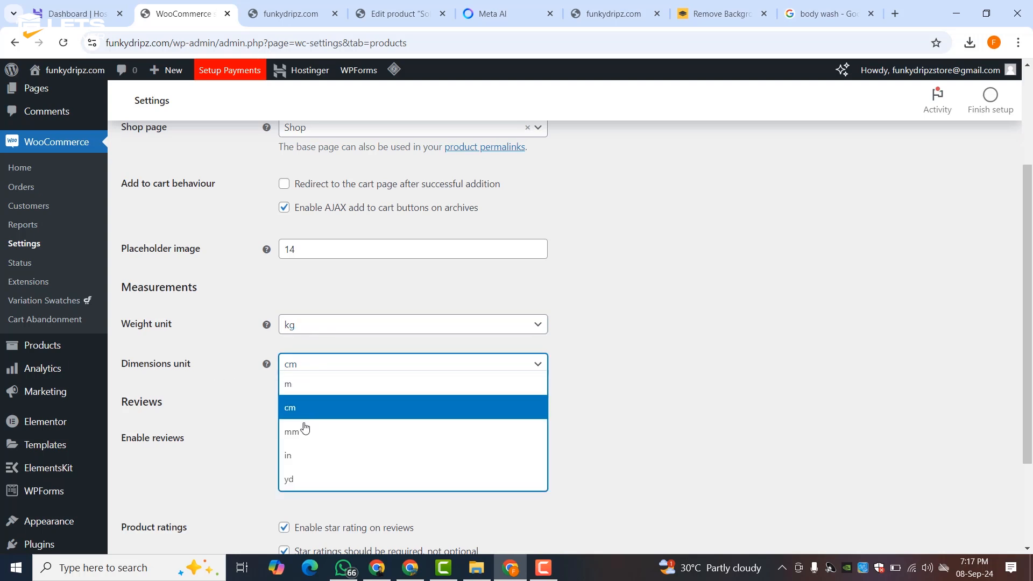
pyautogui.click(240, 396)
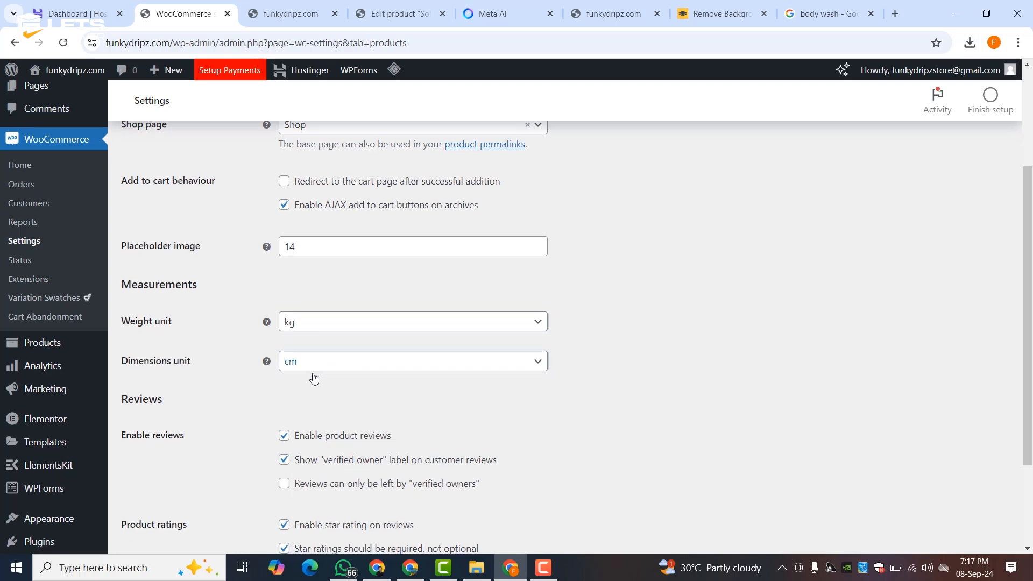
pyautogui.scroll(-3, 333, 371)
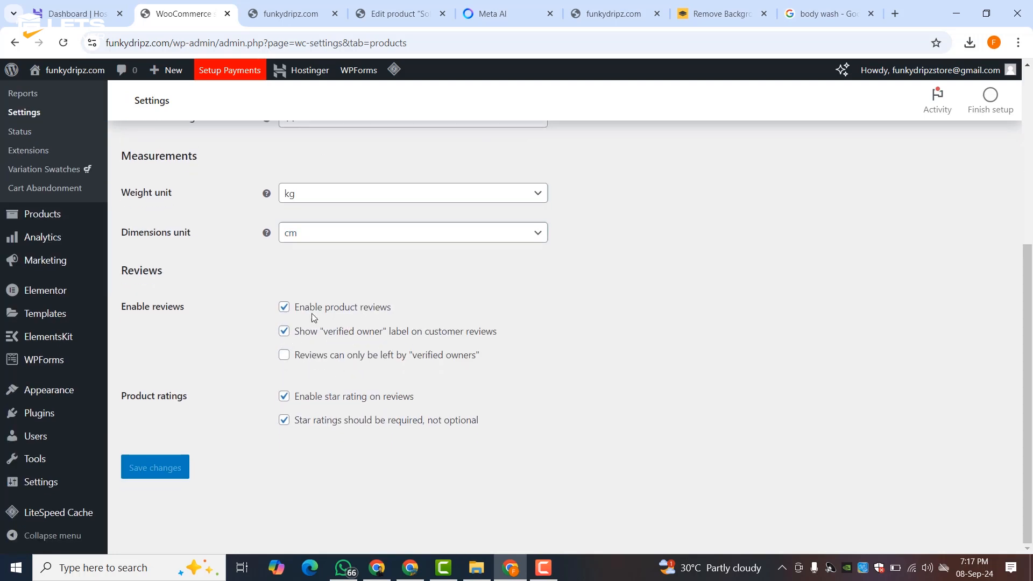
pyautogui.scroll(5, 192, 344)
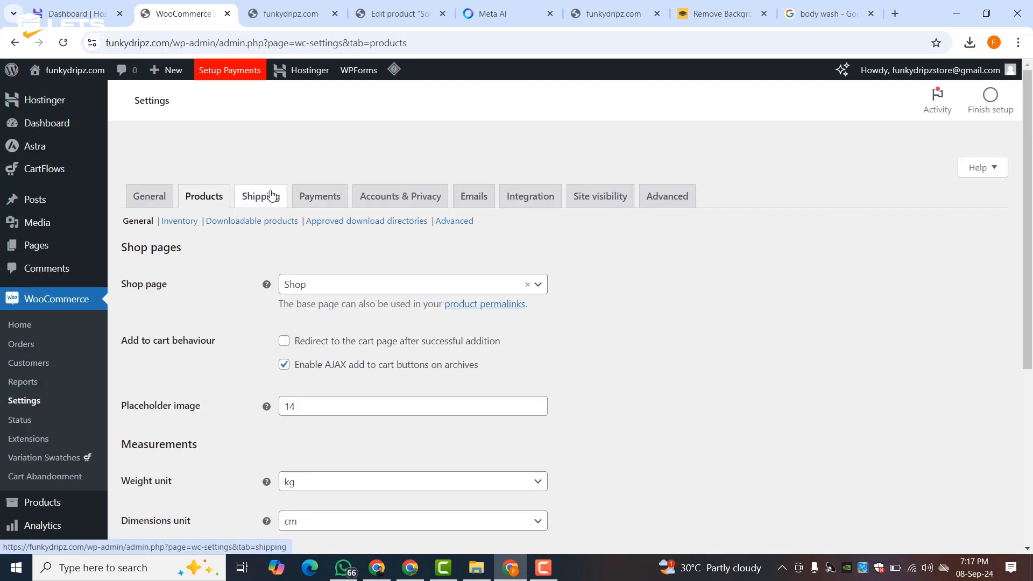
# - Review the inventory settings with stock management and stock notifications enabled
pyautogui.click(180, 222)
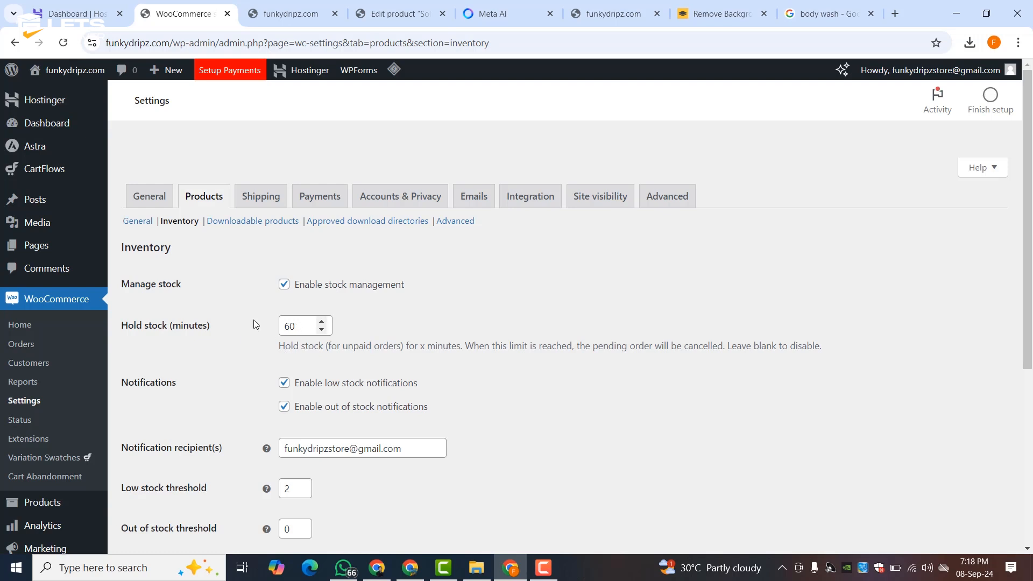
pyautogui.scroll(-3, 255, 324)
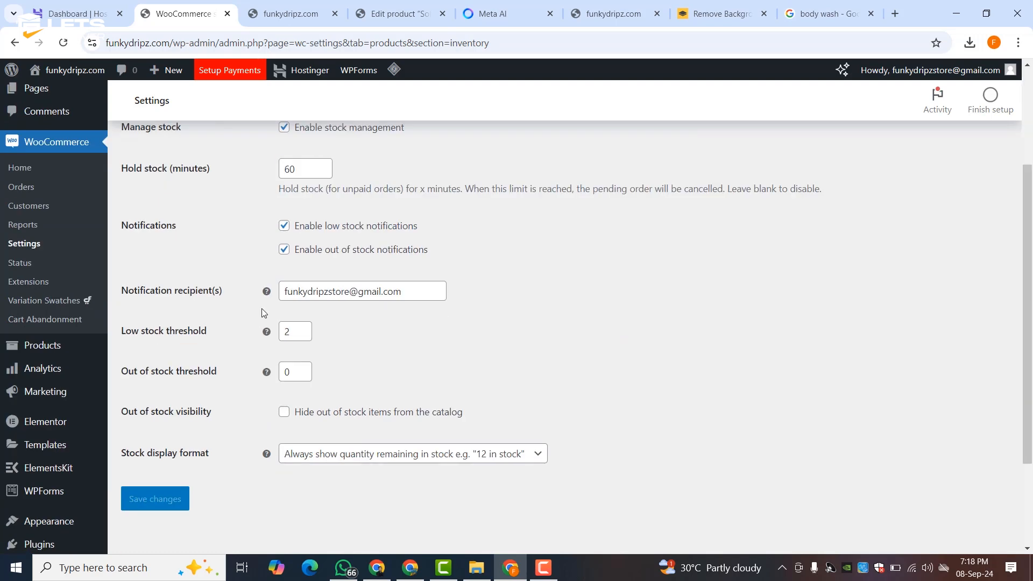
pyautogui.moveTo(266, 299)
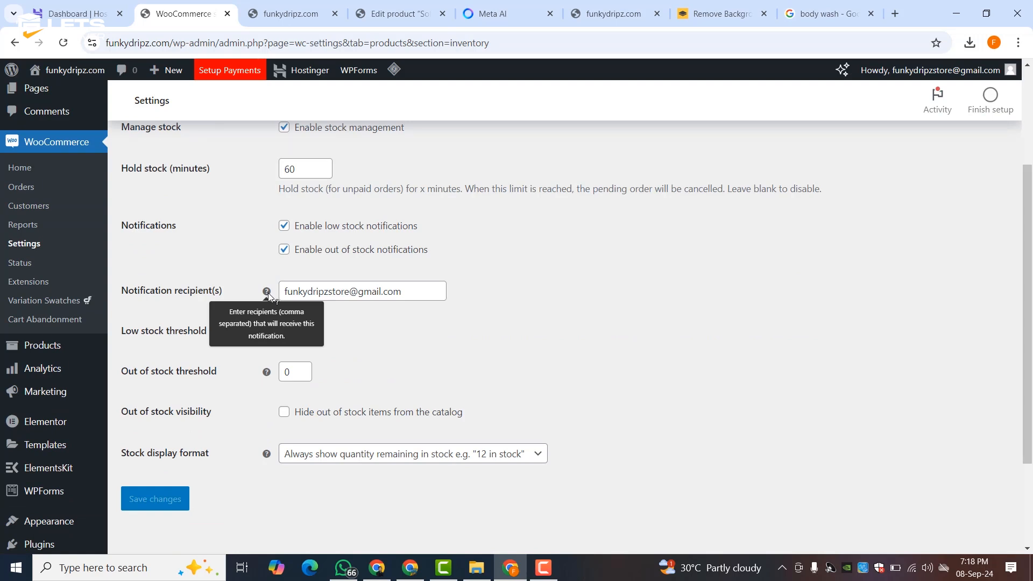
pyautogui.scroll(3, 461, 281)
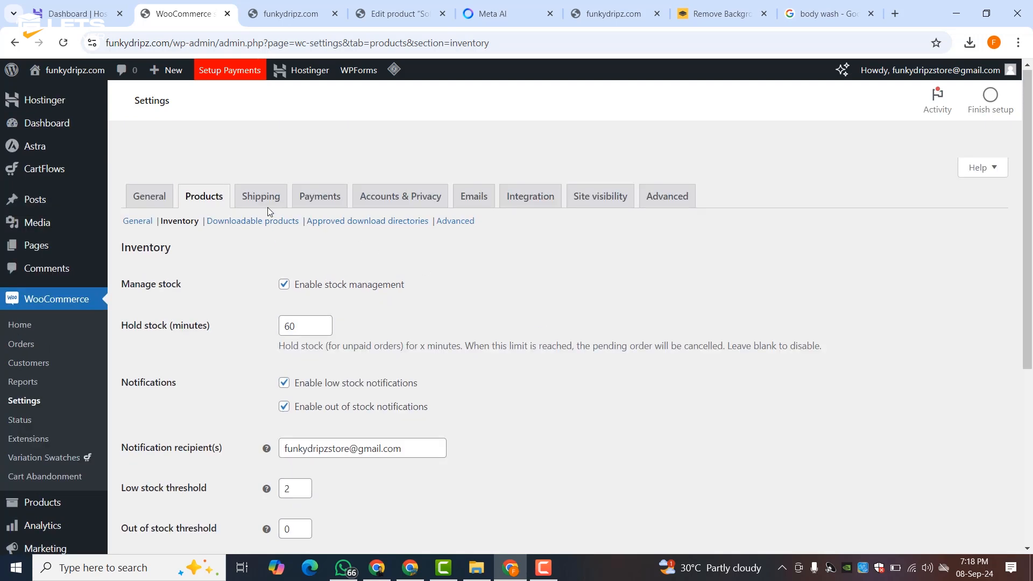
pyautogui.click(250, 200)
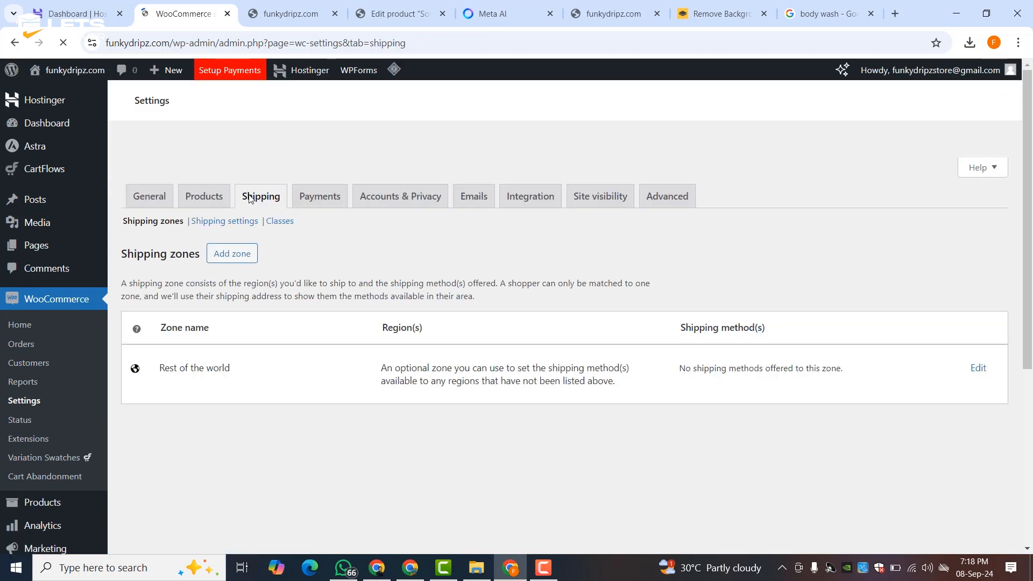
# - Add a shipping zone named 'Pakisyan' with Pakistan as its zone region
pyautogui.click(228, 254)
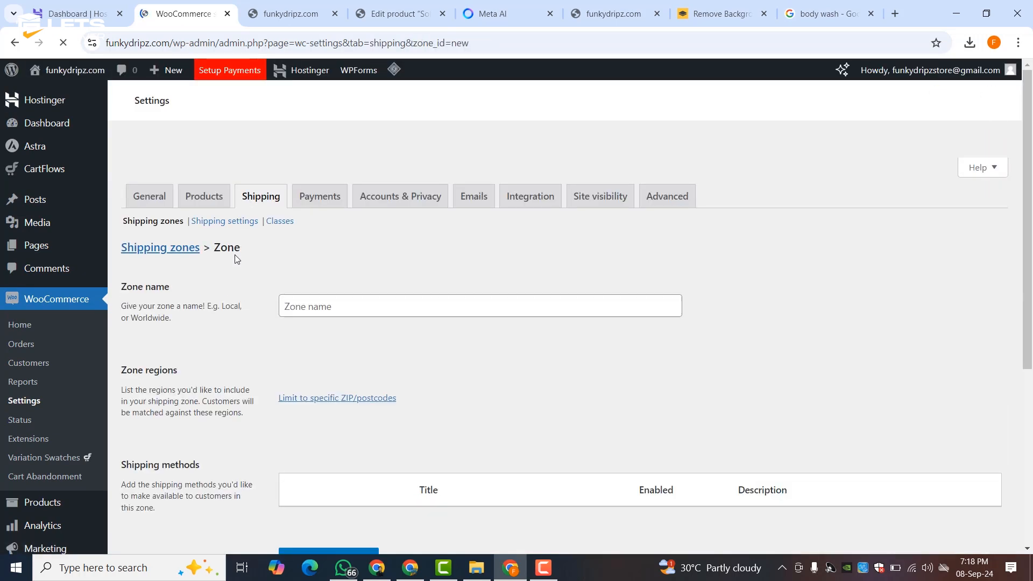
pyautogui.click(306, 309)
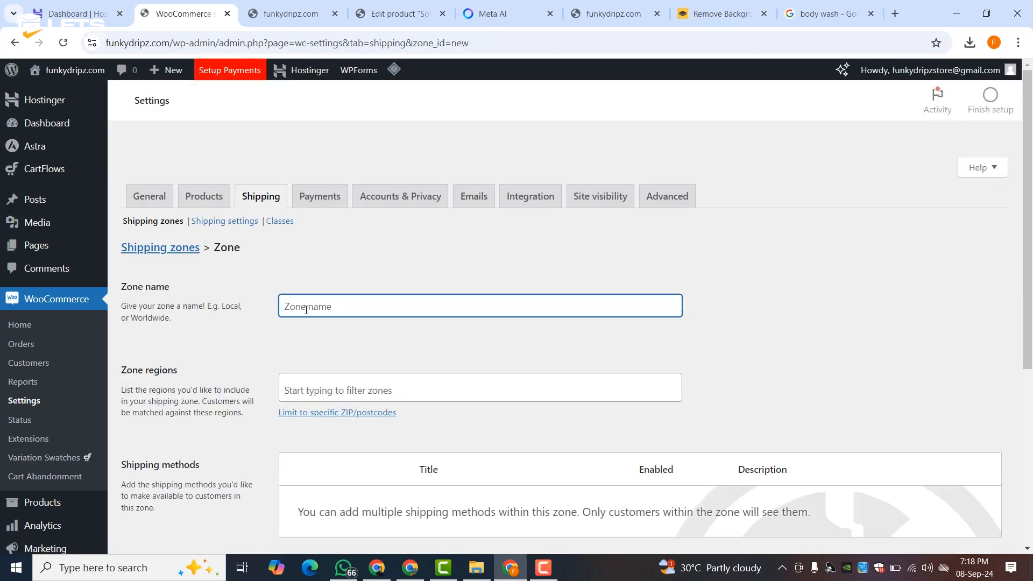
pyautogui.write('pk')
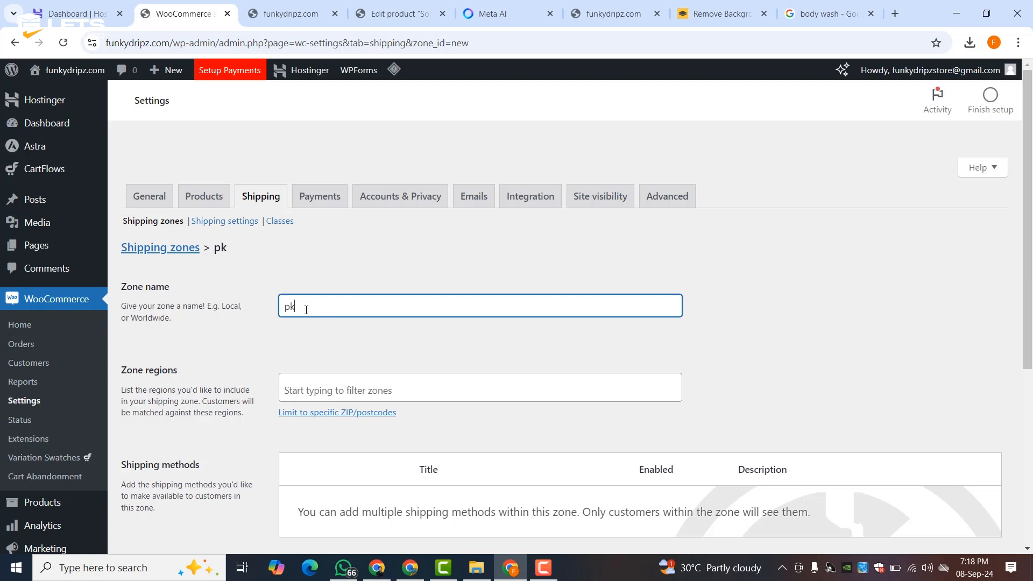
pyautogui.press('BackSpace')
pyautogui.press('BackSpace')
pyautogui.write('Pakisyan')
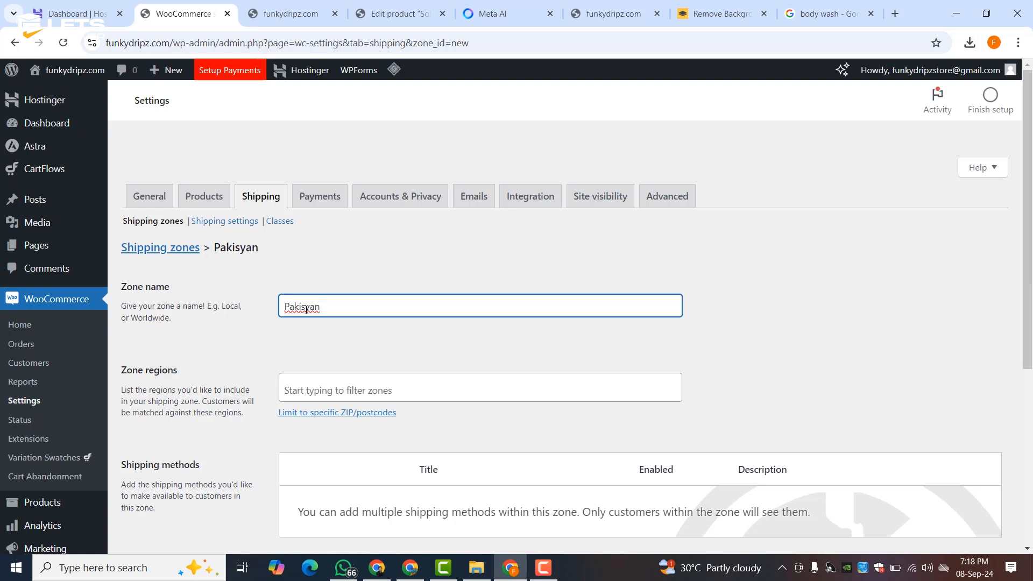
pyautogui.click(299, 389)
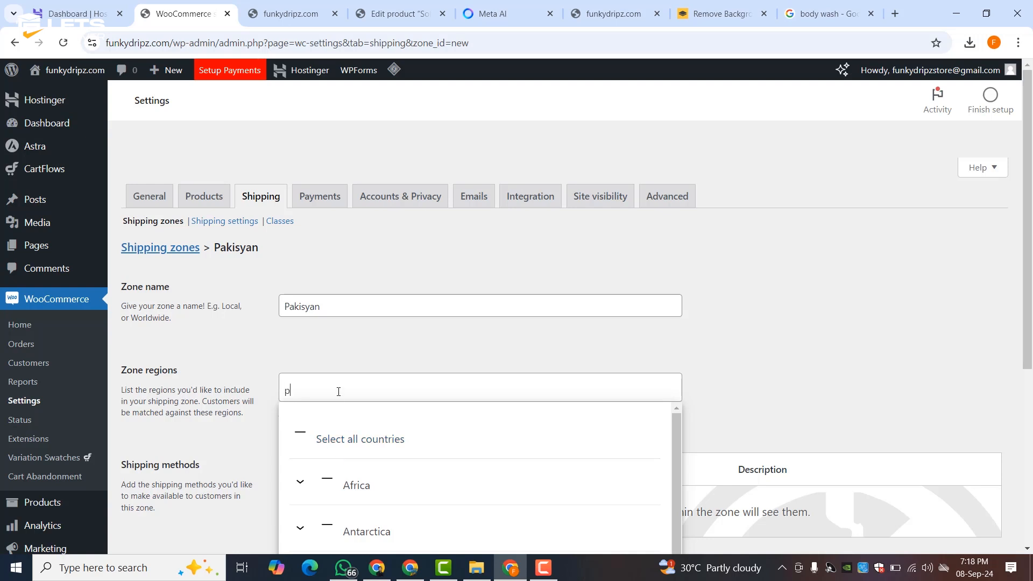
pyautogui.write('paki')
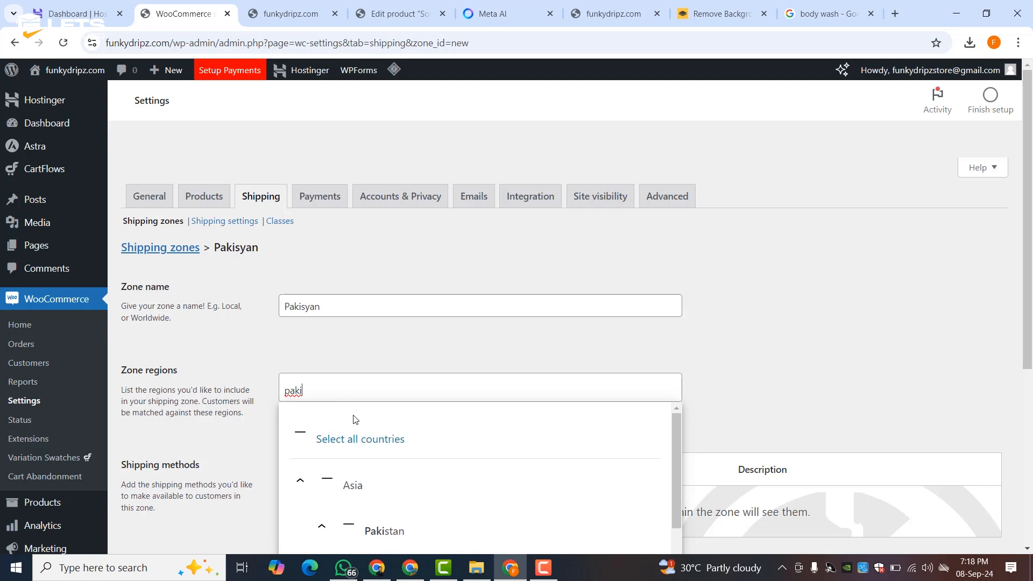
pyautogui.click(384, 531)
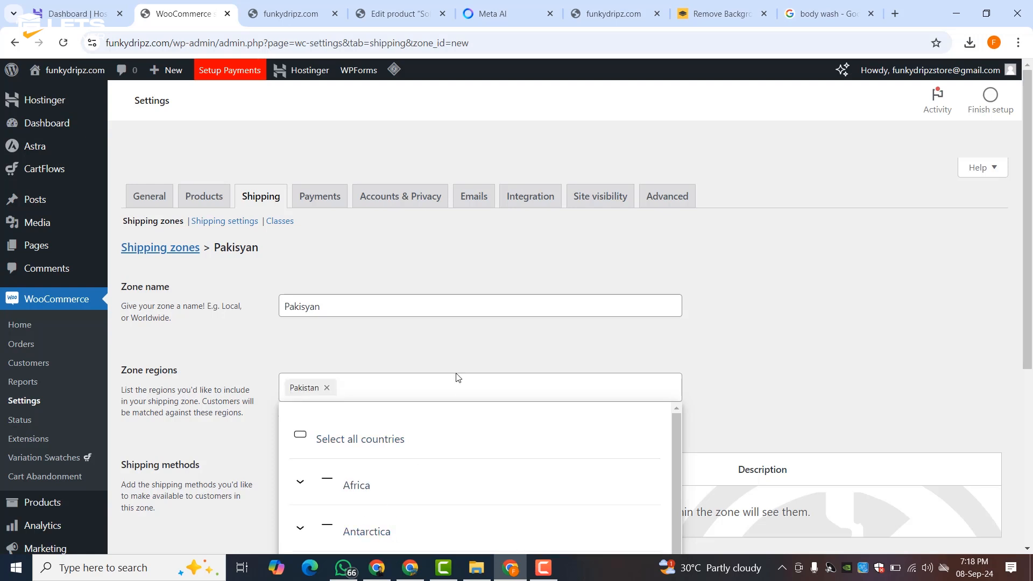
pyautogui.click(433, 338)
pyautogui.scroll(-3, 432, 337)
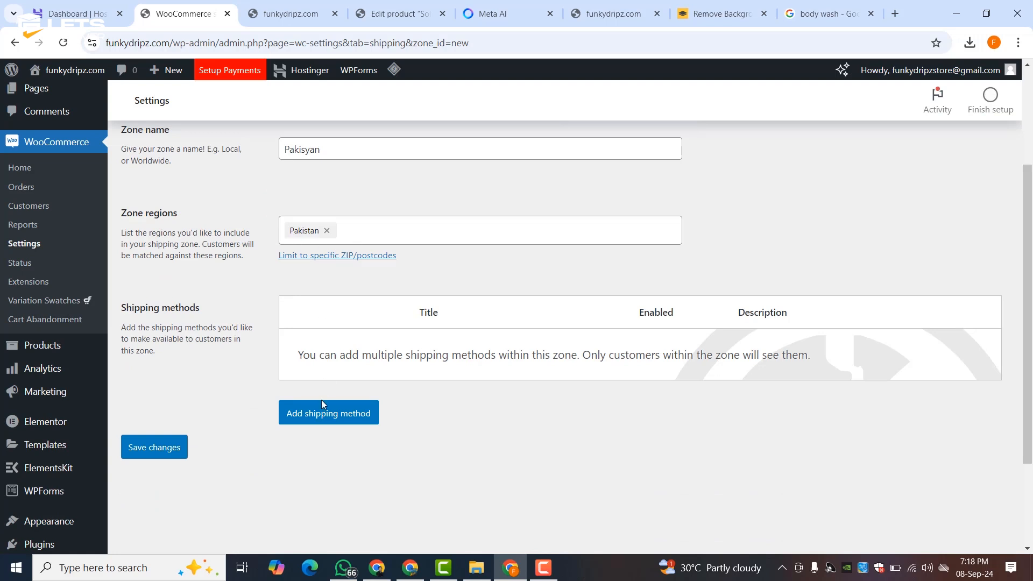
# - Add a Flat rate method to the zone with tax status None and enter its cost
pyautogui.click(321, 421)
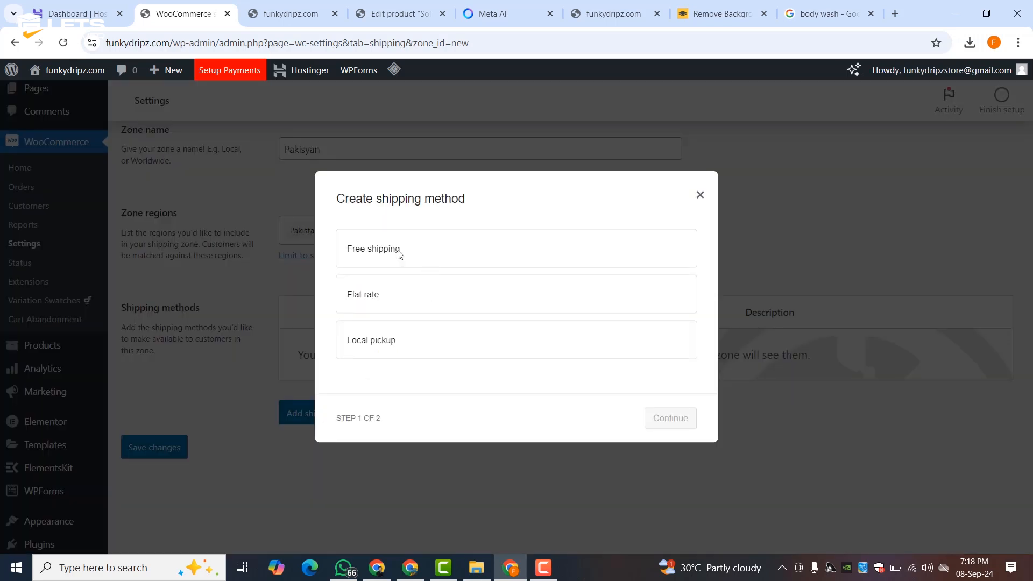
pyautogui.click(372, 302)
pyautogui.click(665, 428)
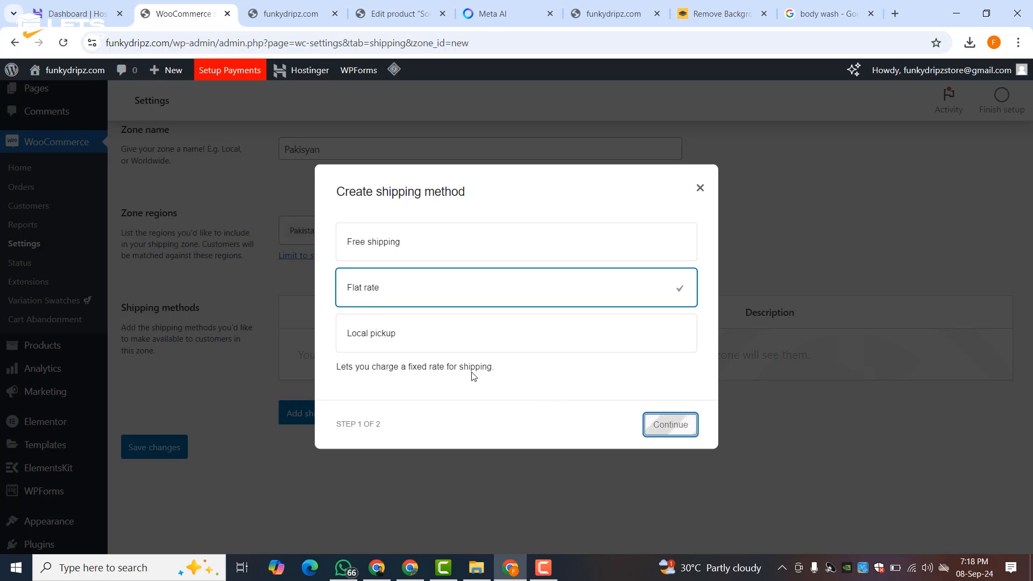
pyautogui.click(381, 312)
pyautogui.click(358, 344)
pyautogui.doubleClick(364, 368)
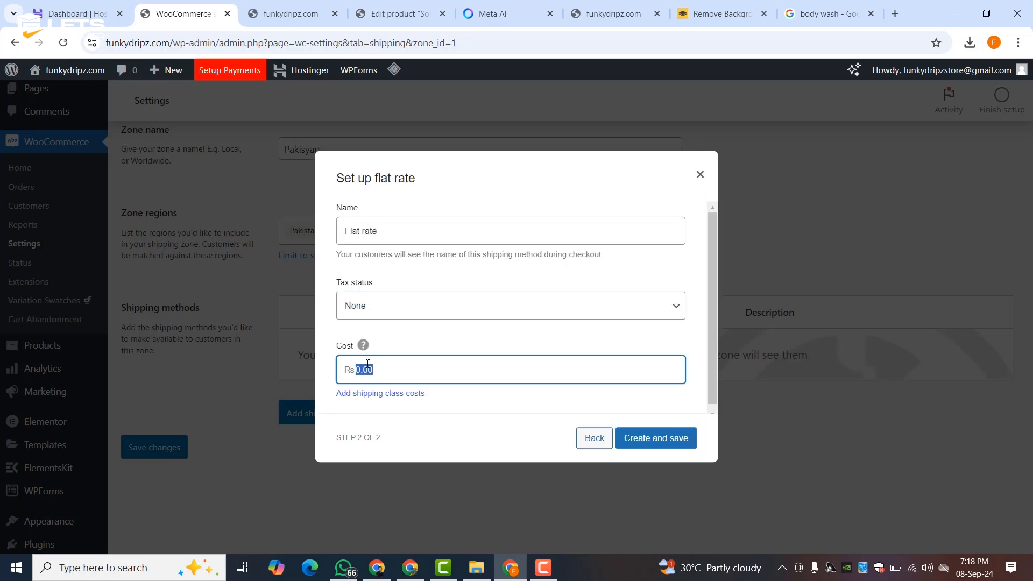
pyautogui.write('250')
# - Create and save the Flat rate method in the Pakisyan zone
pyautogui.click(625, 437)
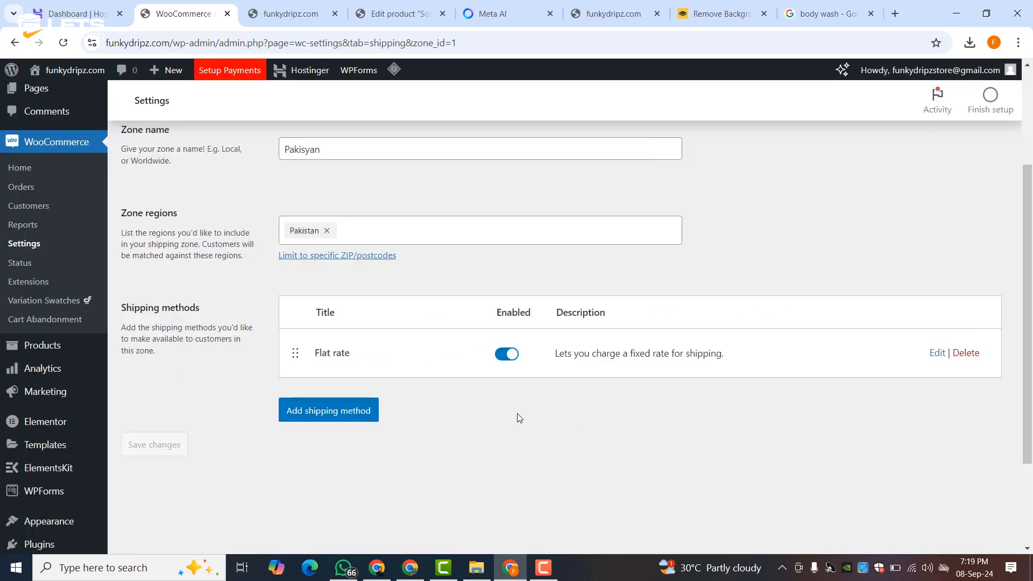
pyautogui.scroll(3, 369, 361)
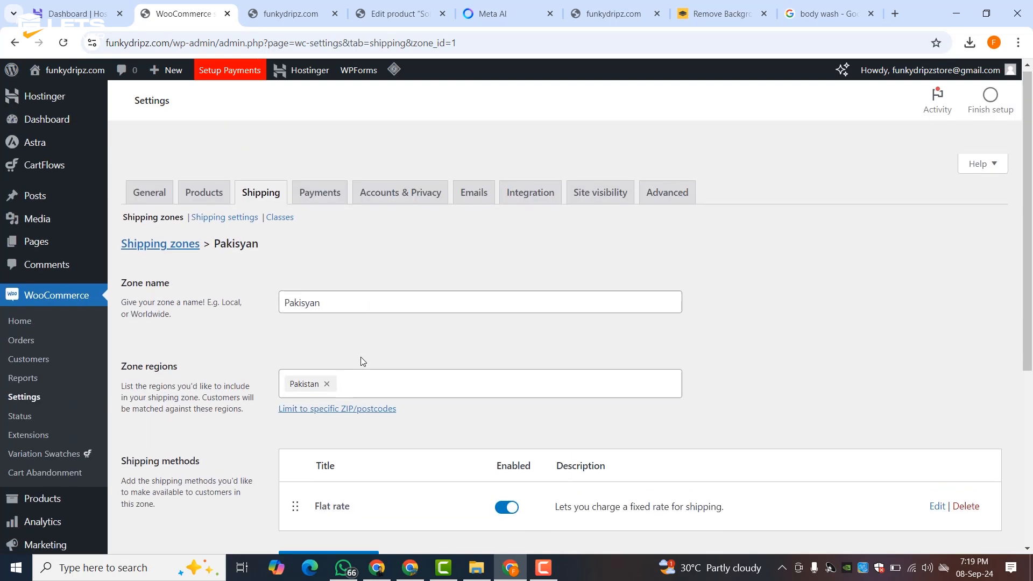
pyautogui.scroll(-5, 288, 284)
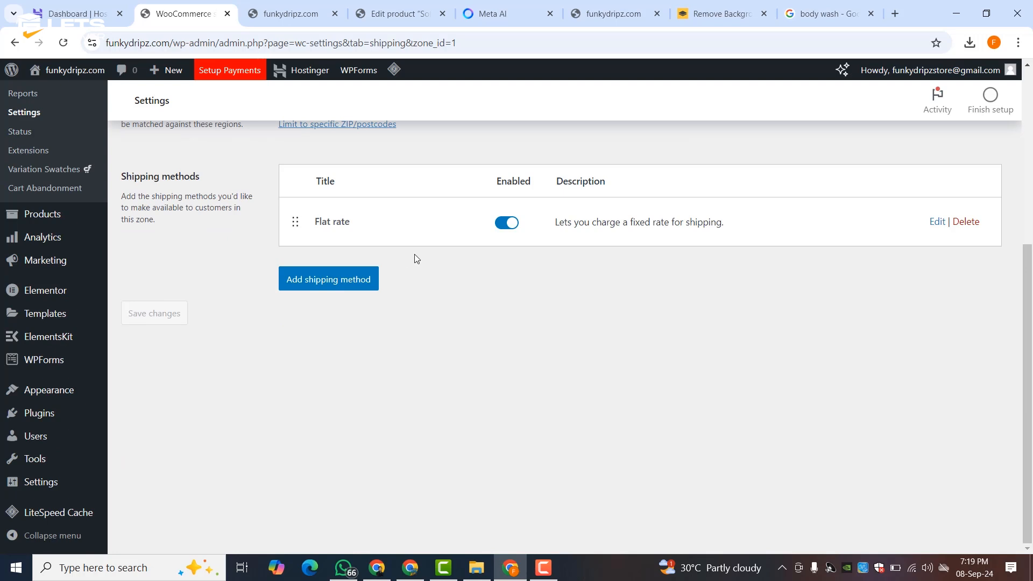
pyautogui.scroll(5, 414, 254)
pyautogui.scroll(-3, 341, 293)
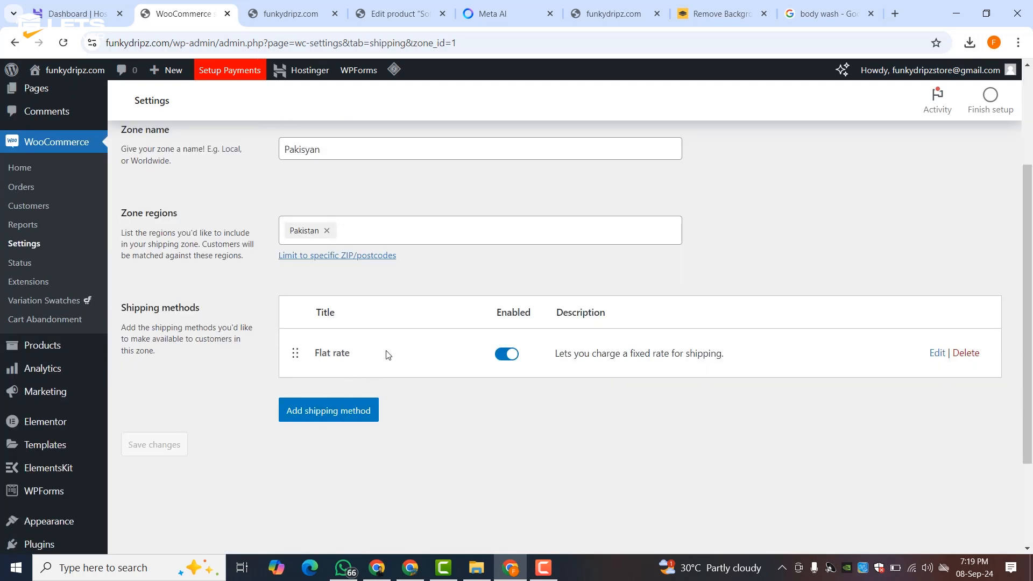
# - Add a Local pickup method with tax status None
pyautogui.click(325, 409)
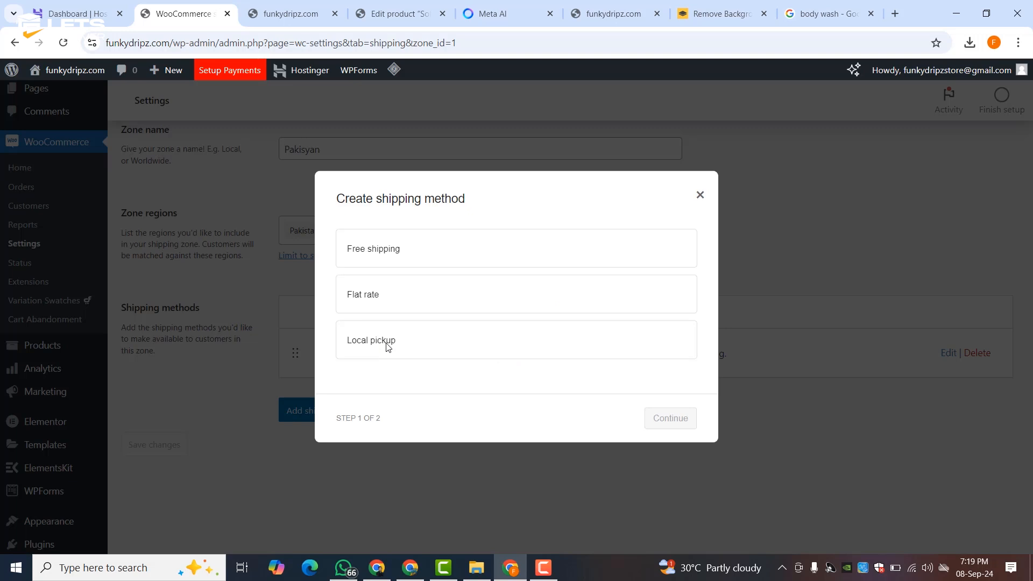
pyautogui.click(389, 346)
pyautogui.click(672, 431)
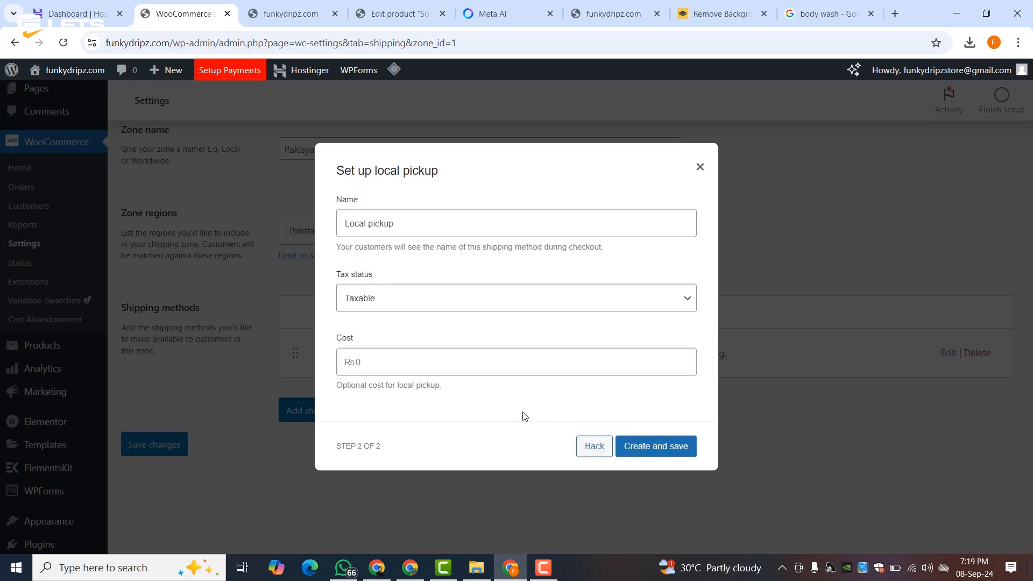
pyautogui.click(407, 304)
pyautogui.click(408, 336)
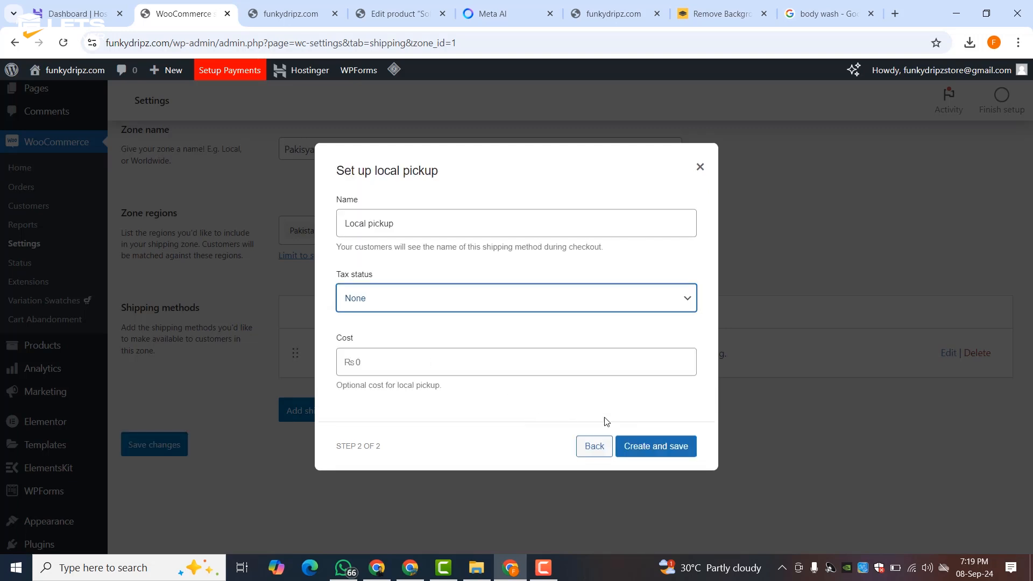
pyautogui.click(630, 448)
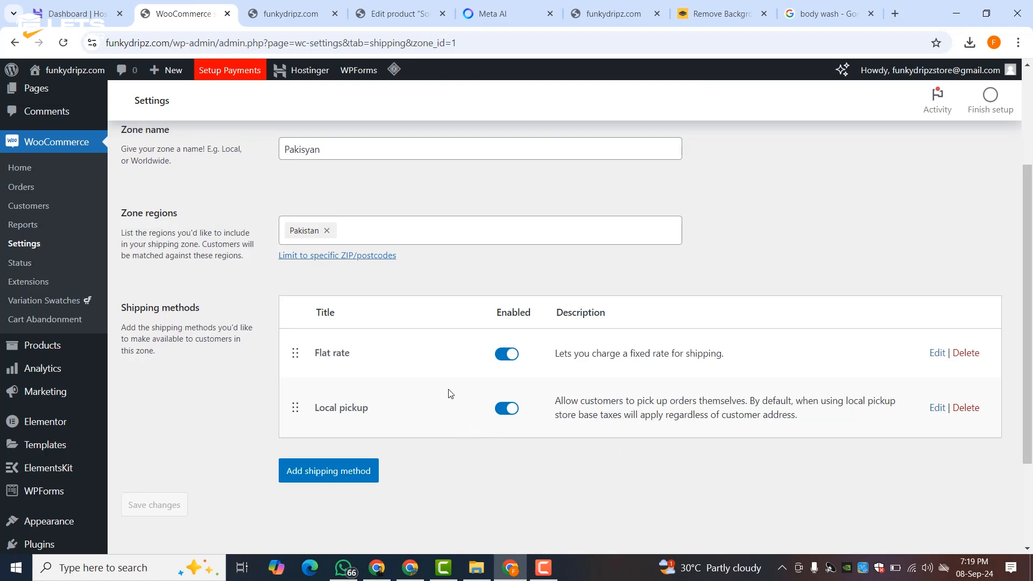
# - Add Free shipping requiring a minimum order amount of 5000
pyautogui.click(330, 471)
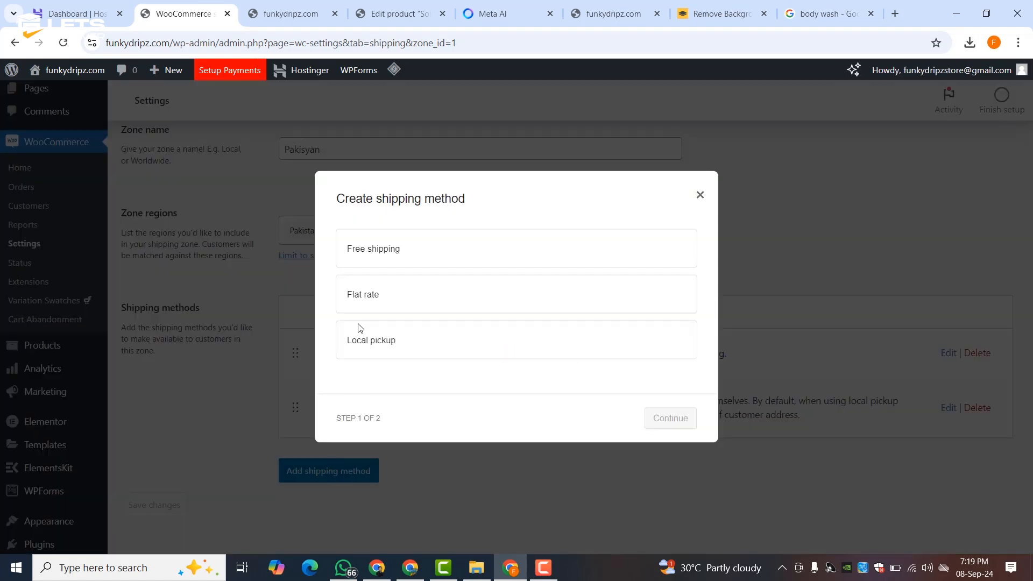
pyautogui.click(355, 260)
pyautogui.click(661, 432)
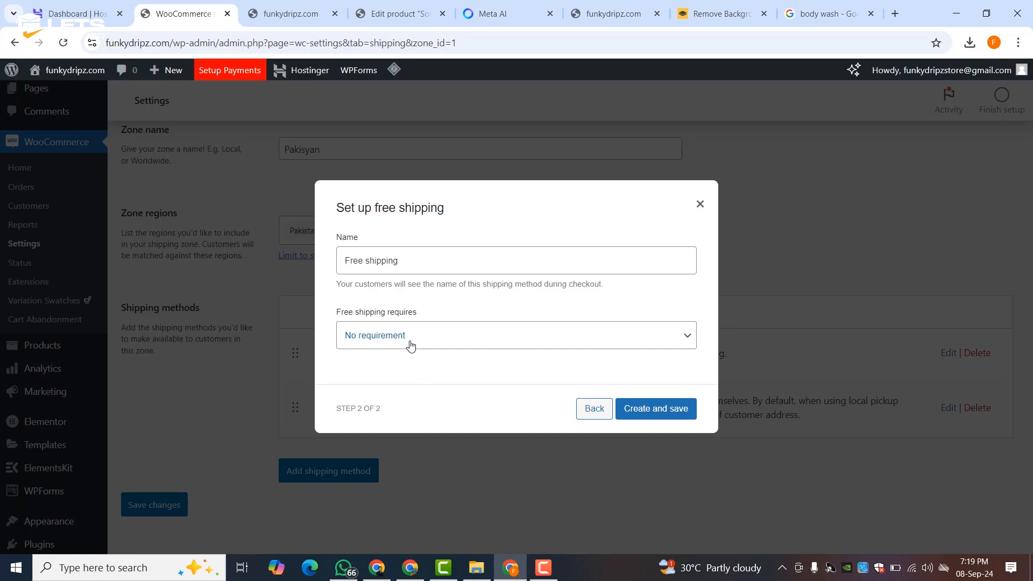
pyautogui.click(410, 342)
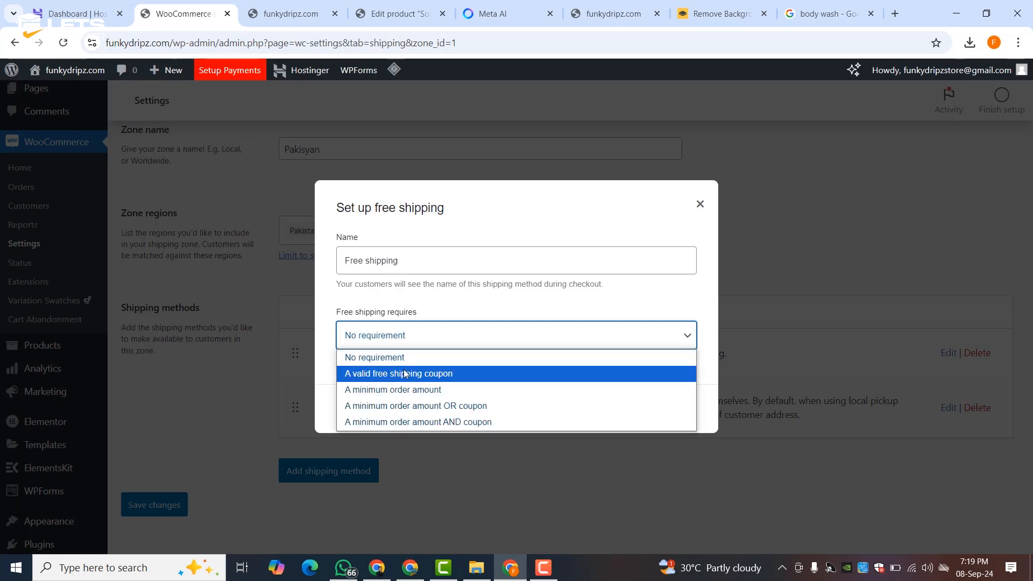
pyautogui.click(404, 391)
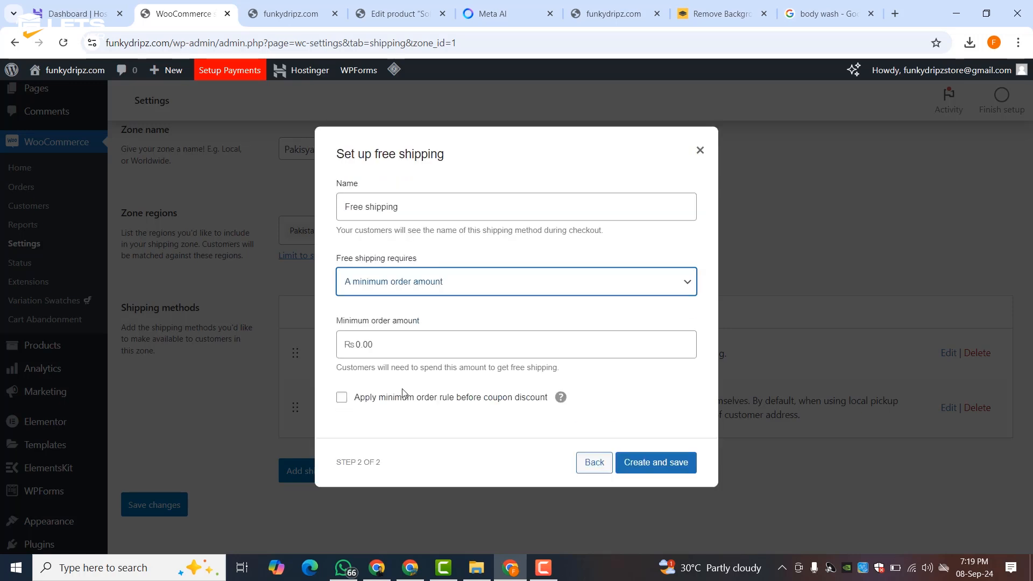
pyautogui.click(386, 353)
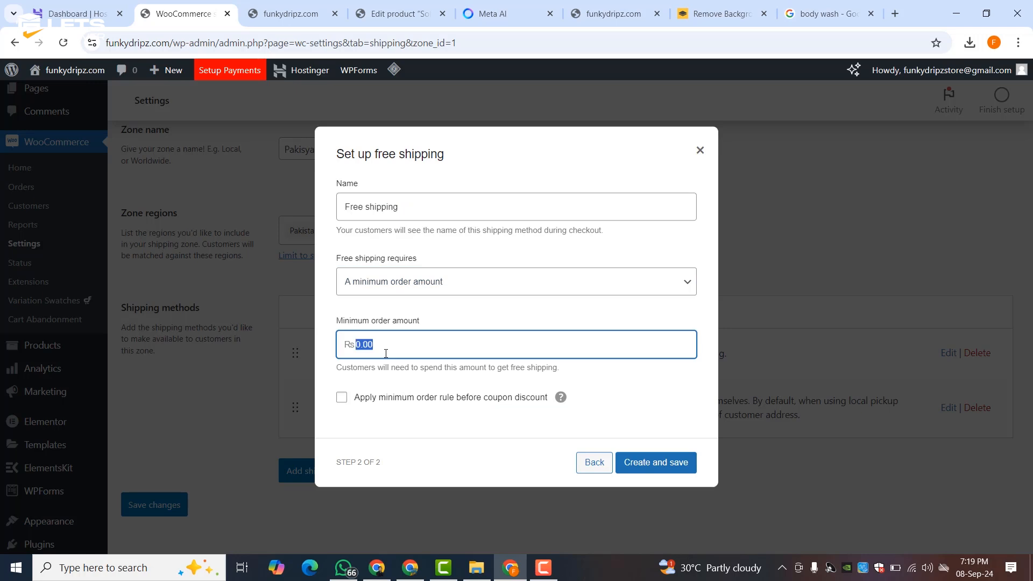
pyautogui.write('5000')
pyautogui.click(615, 399)
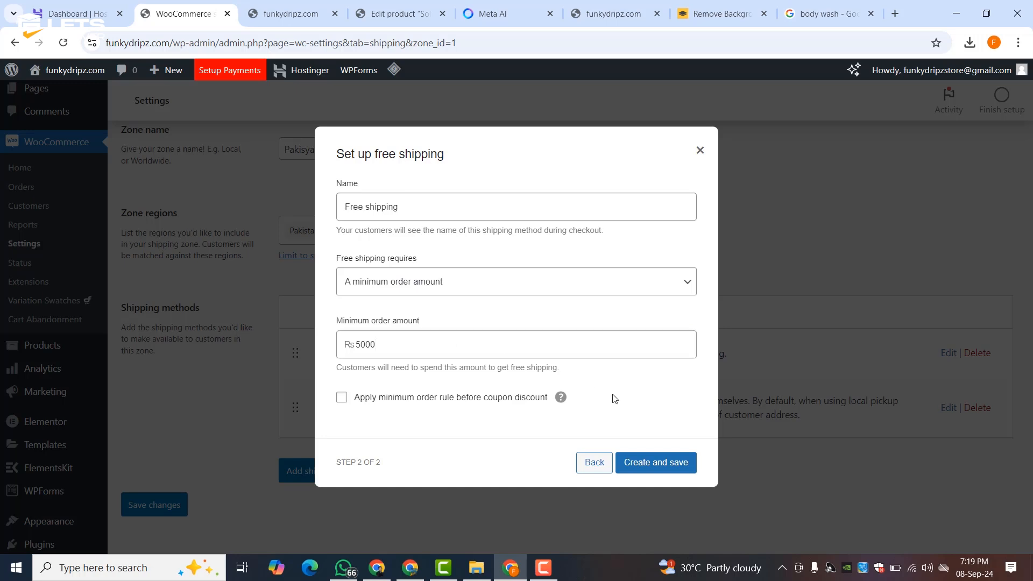
pyautogui.click(639, 462)
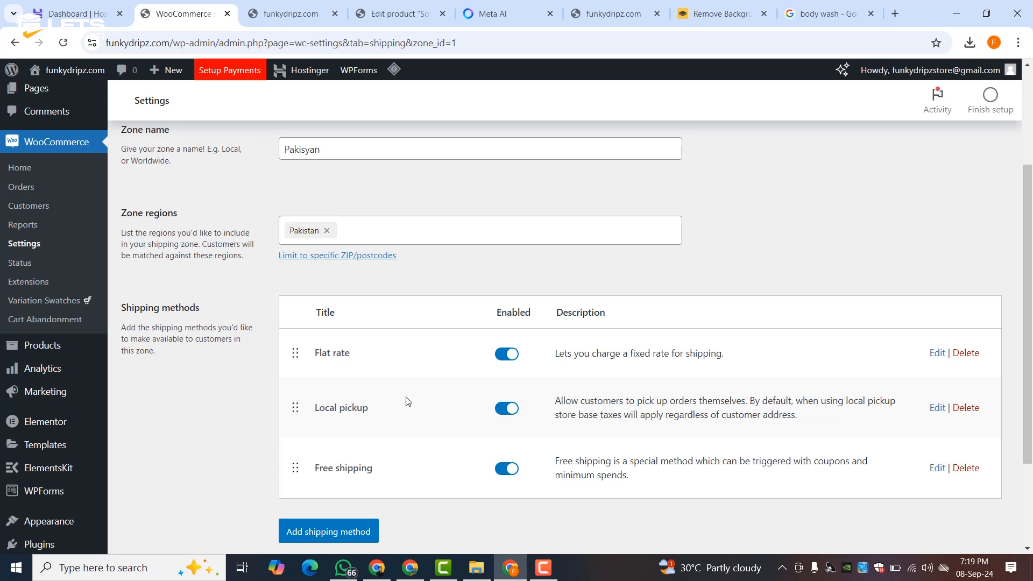
pyautogui.scroll(-3, 406, 399)
pyautogui.scroll(5, 309, 484)
# - Turn on Cash on delivery in the Payments settings
pyautogui.click(326, 203)
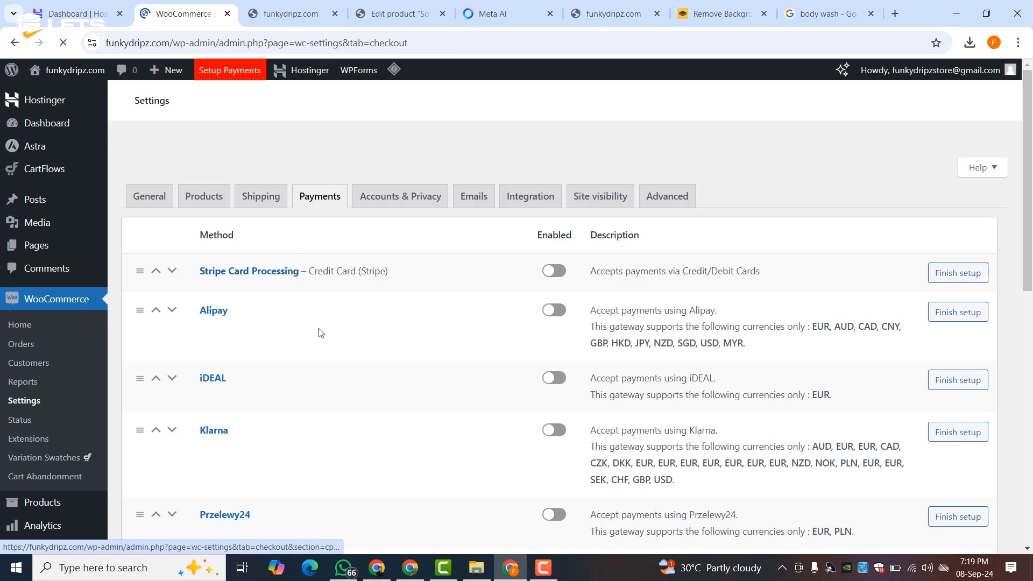
pyautogui.scroll(-4, 405, 327)
pyautogui.scroll(-6, 407, 328)
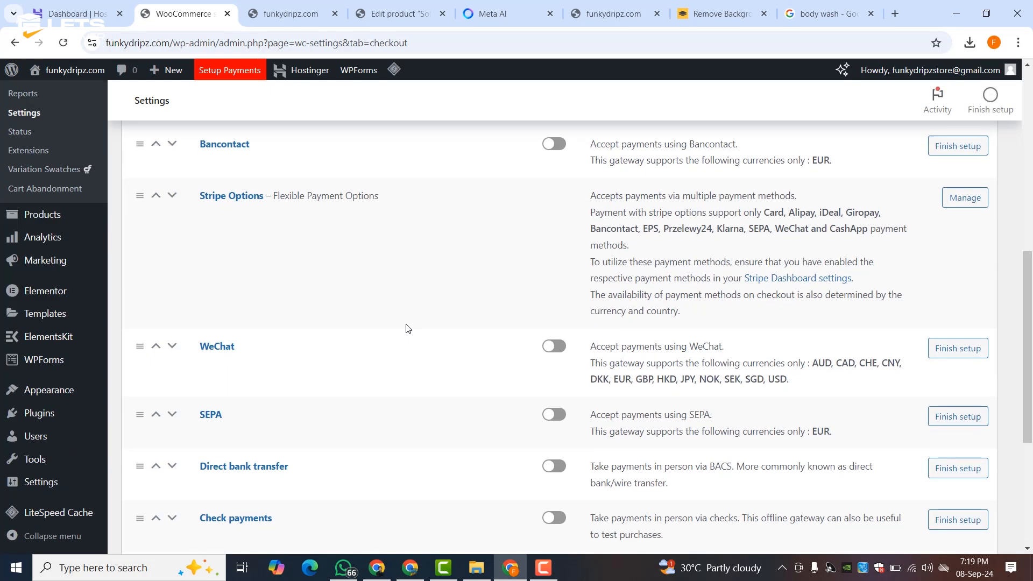
pyautogui.scroll(-2, 407, 328)
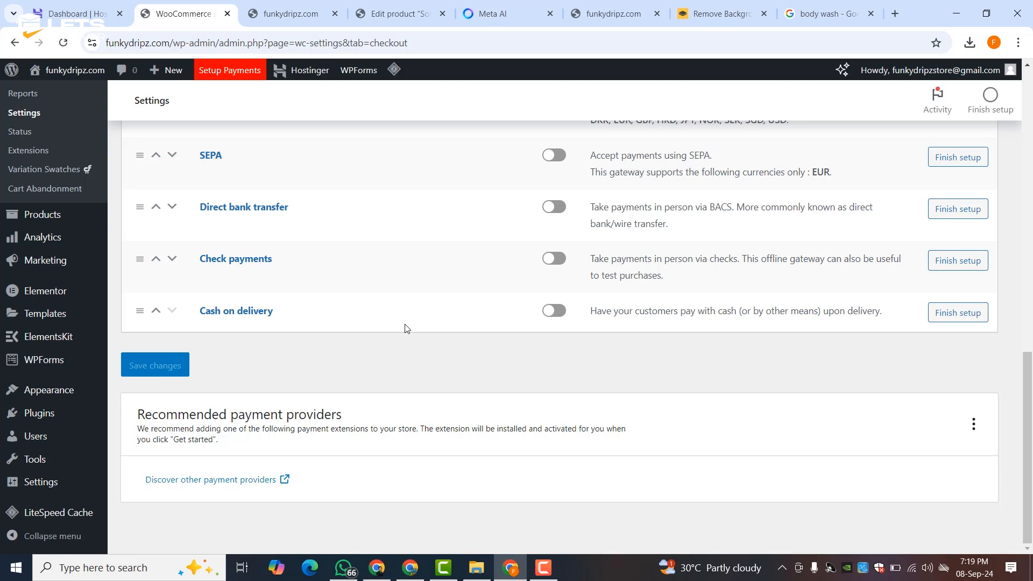
pyautogui.scroll(15, 407, 328)
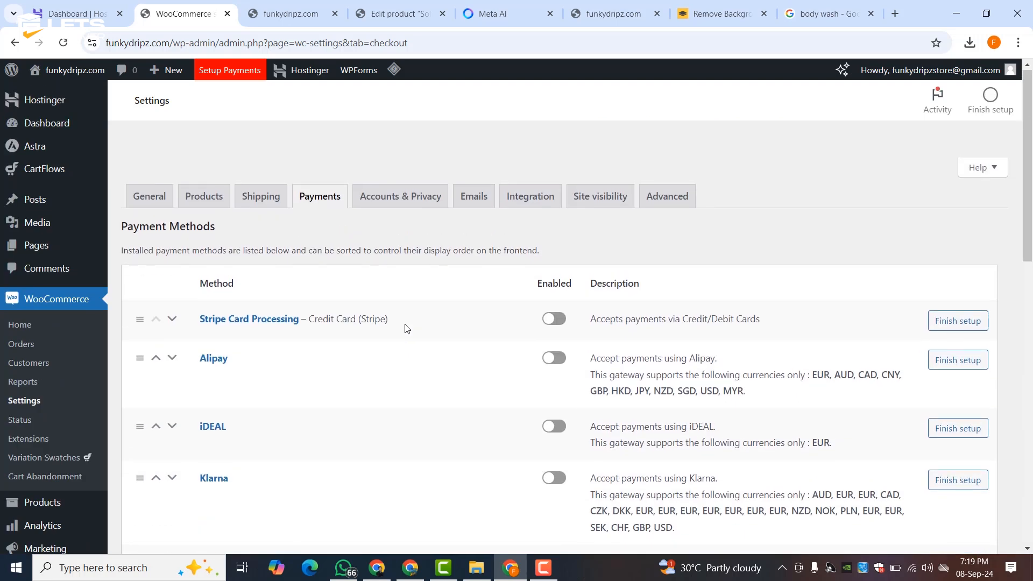
pyautogui.scroll(-12, 408, 328)
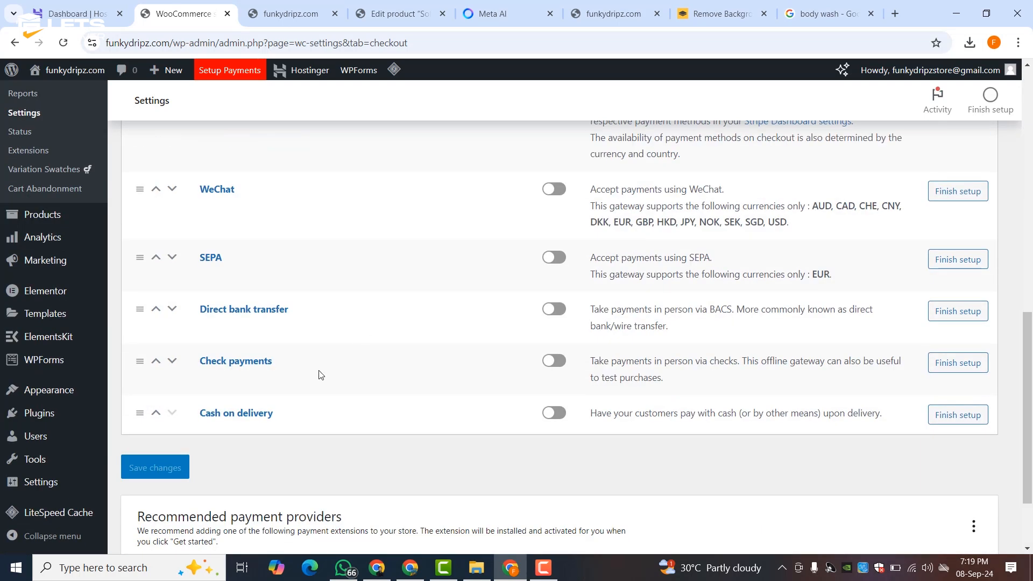
pyautogui.click(544, 415)
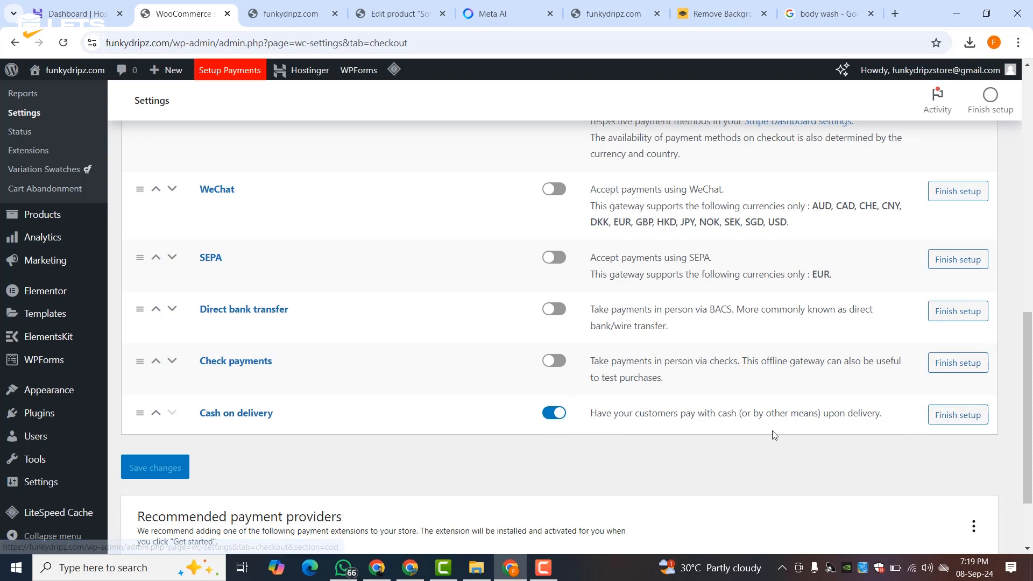
# - Finish Cash on delivery setup, leaving Enable for shipping methods empty
pyautogui.click(939, 415)
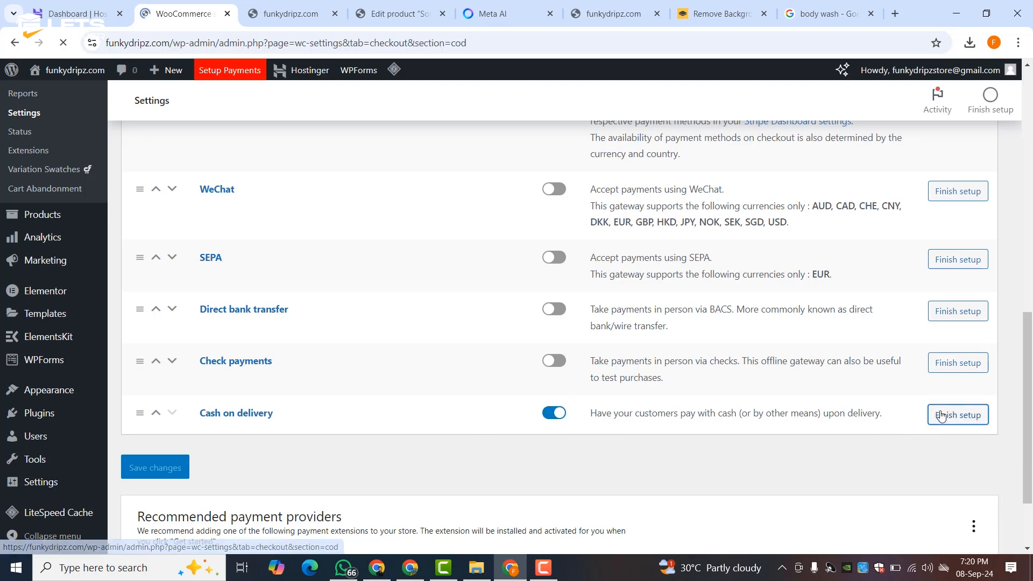
pyautogui.scroll(-4, 388, 278)
pyautogui.scroll(3, 384, 280)
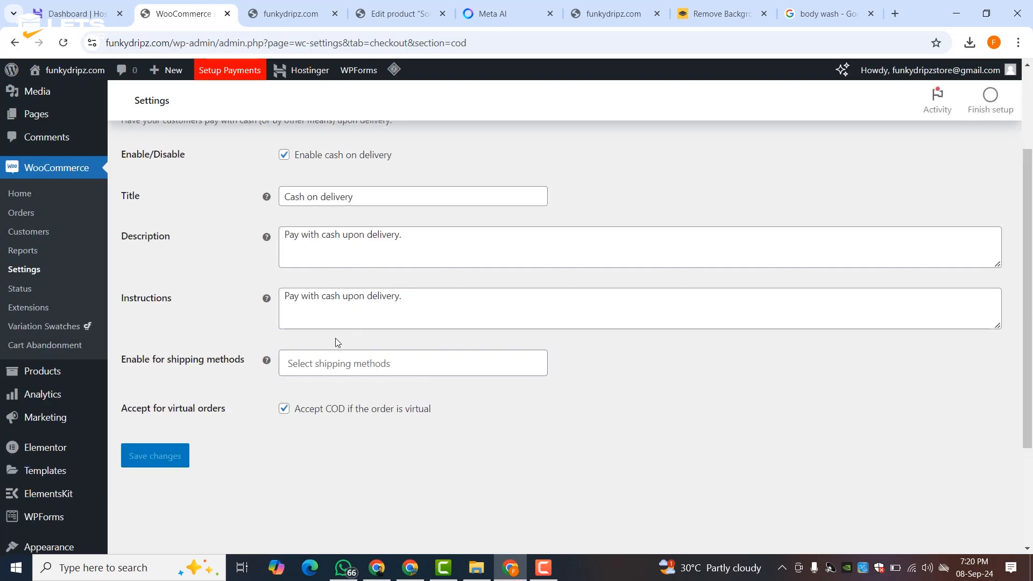
pyautogui.click(335, 365)
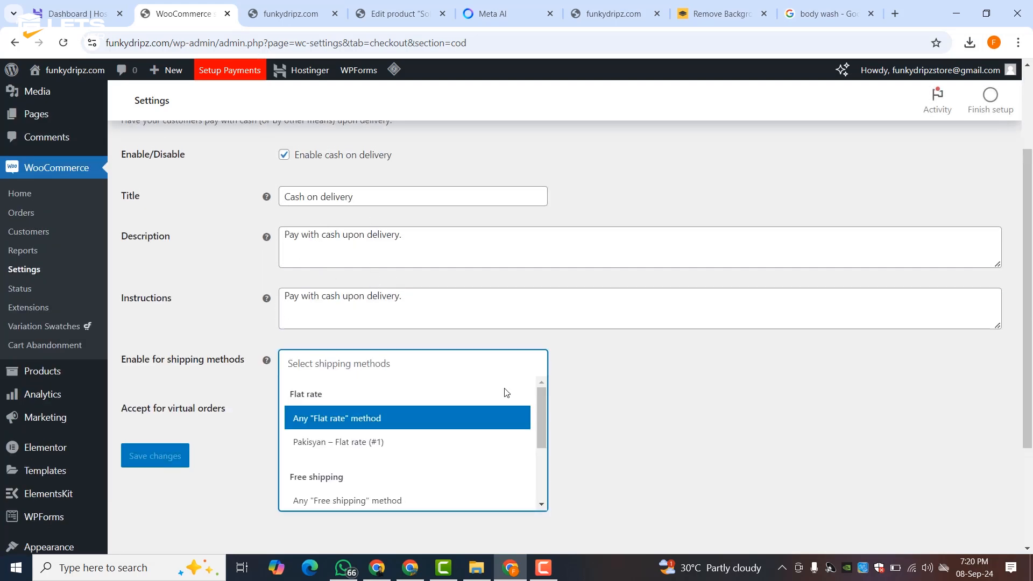
pyautogui.click(603, 398)
pyautogui.click(322, 354)
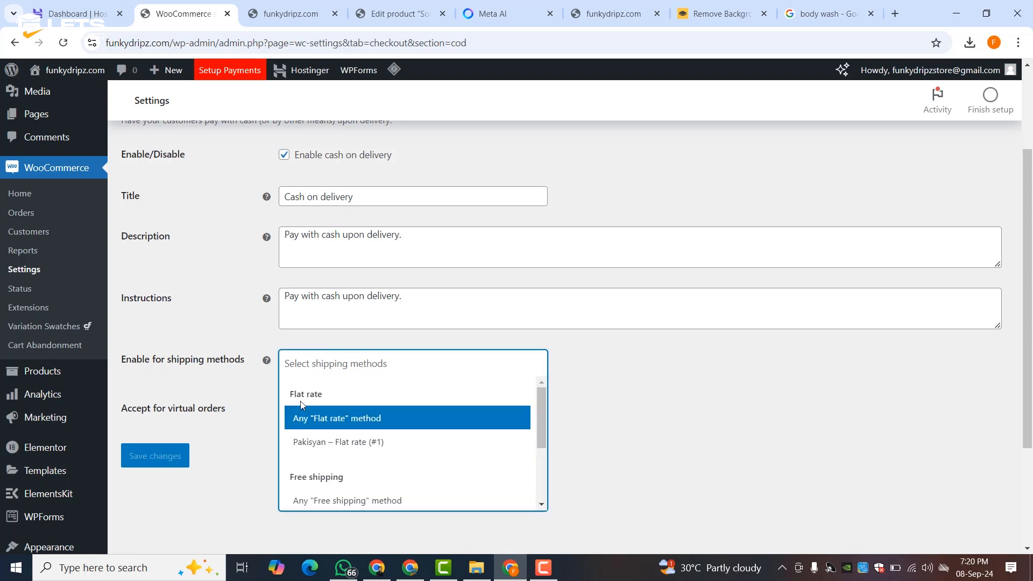
pyautogui.scroll(-3, 351, 431)
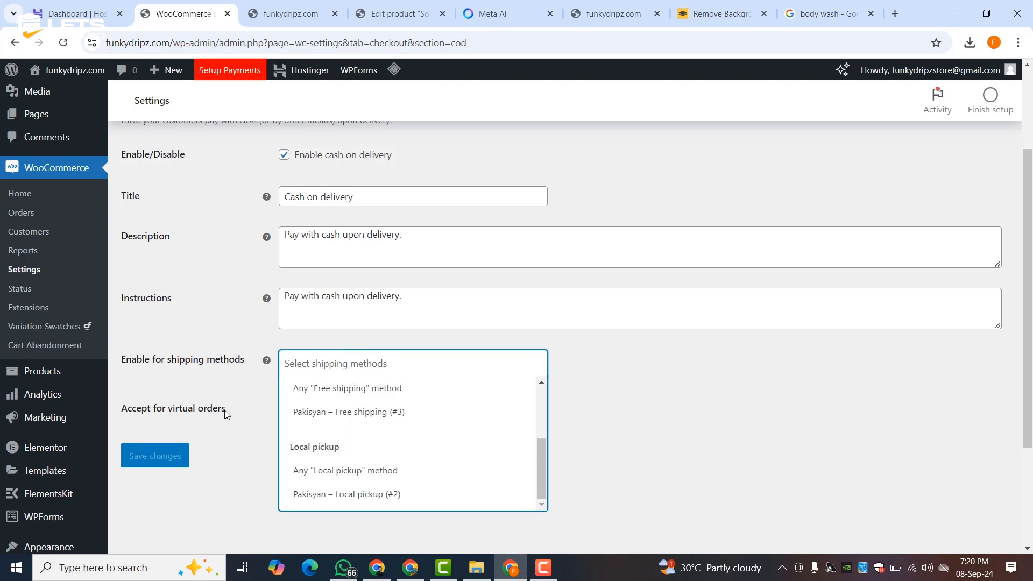
pyautogui.scroll(3, 344, 401)
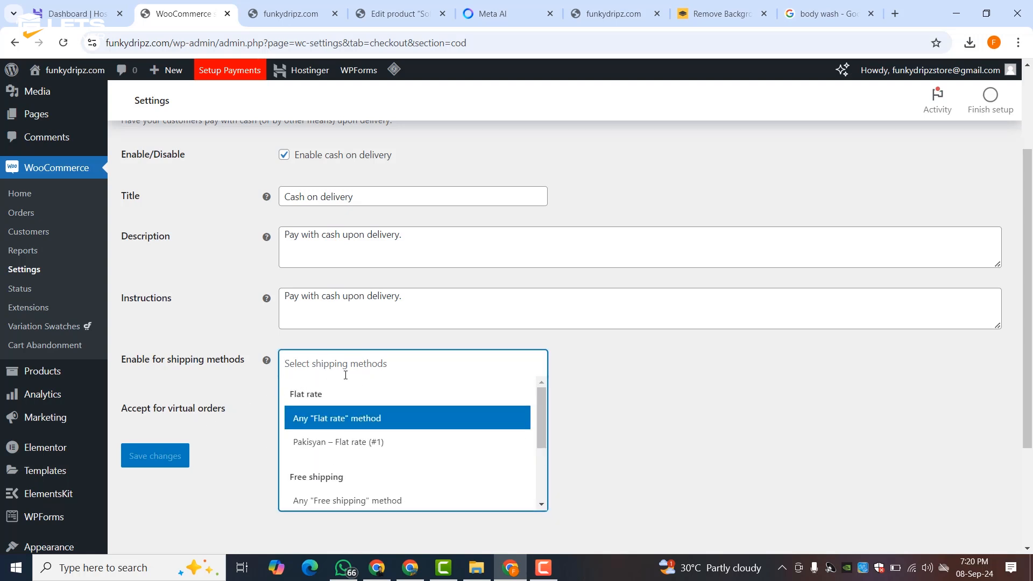
pyautogui.click(598, 378)
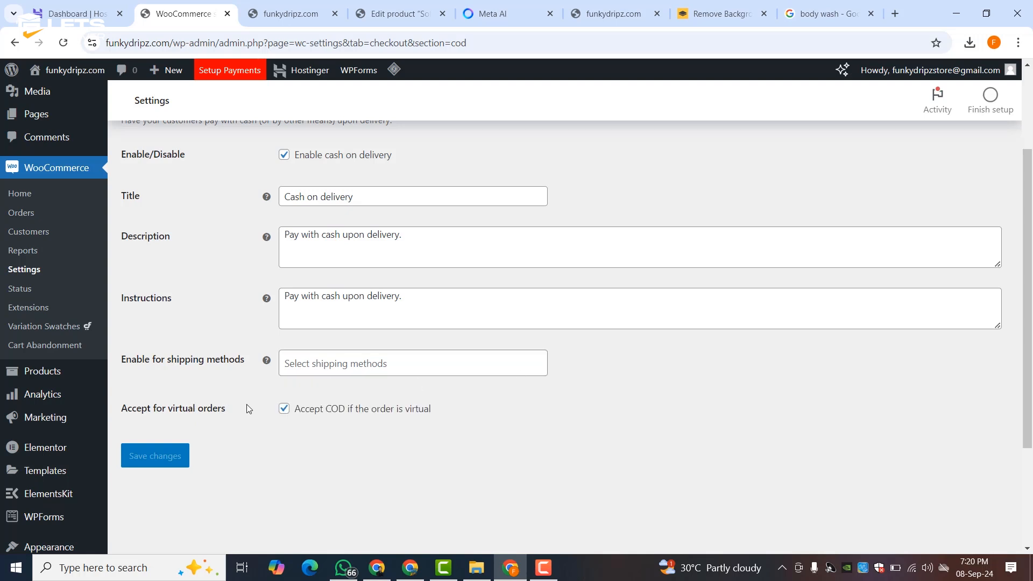
pyautogui.scroll(3, 332, 397)
pyautogui.click(431, 200)
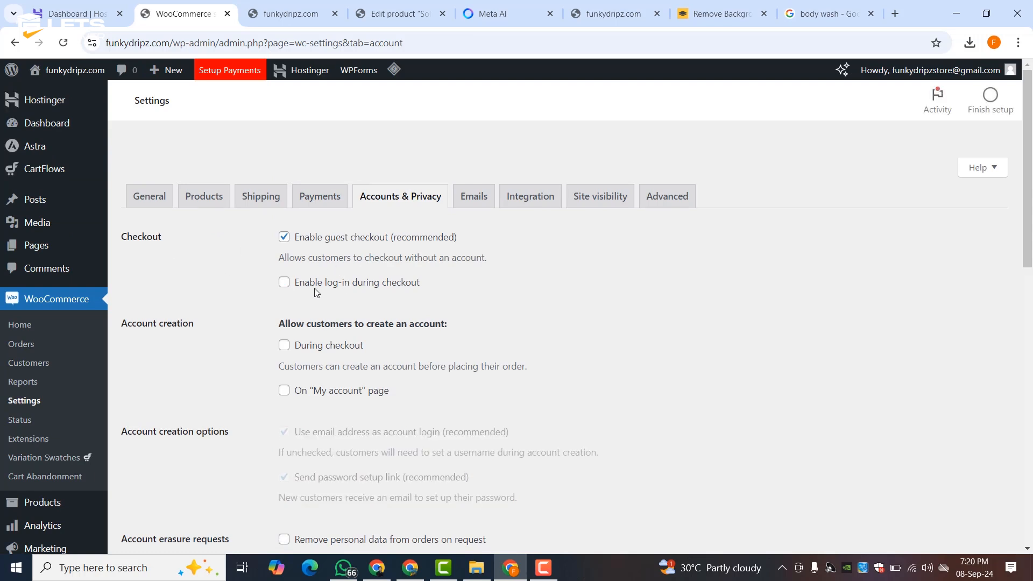
# - Look over Accounts & Privacy, then open the New order email settings
pyautogui.scroll(-5, 304, 280)
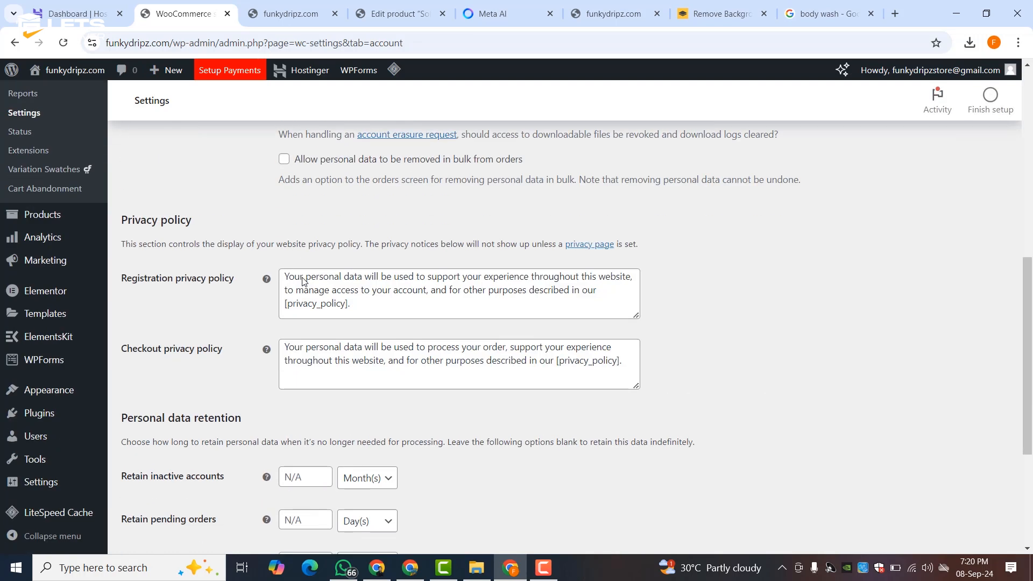
pyautogui.scroll(-4, 322, 241)
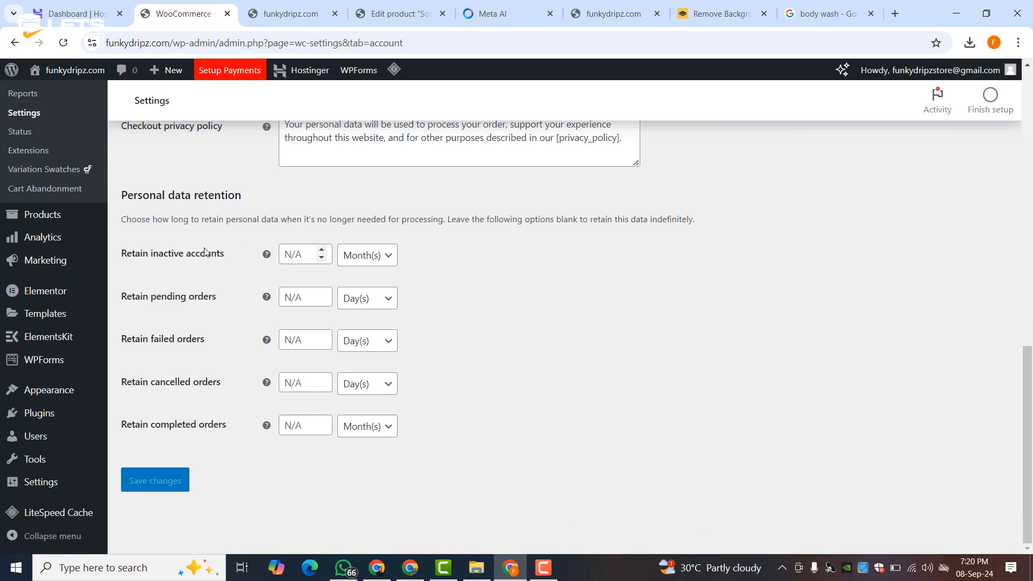
pyautogui.scroll(9, 323, 242)
pyautogui.click(454, 205)
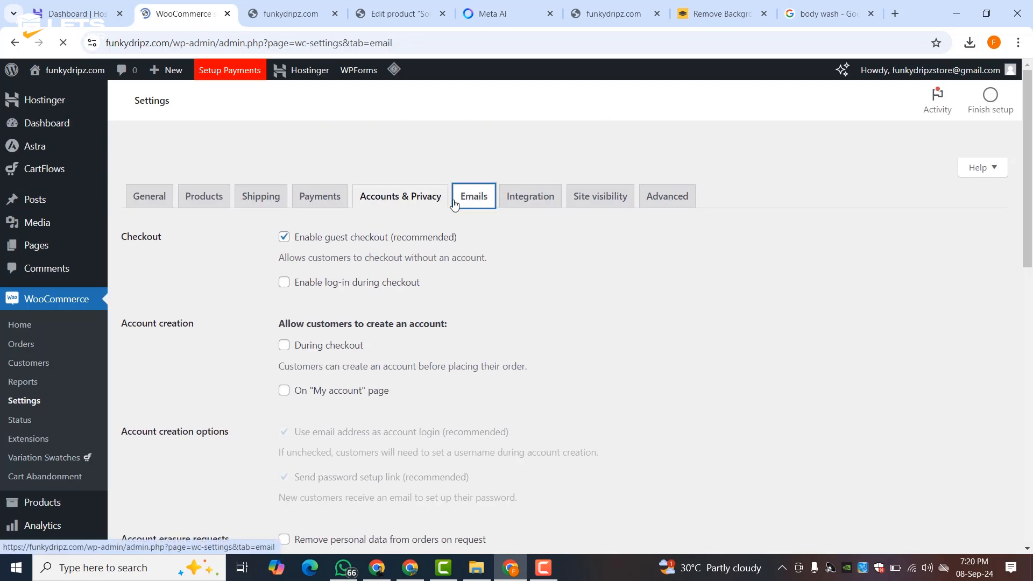
pyautogui.scroll(-3, 381, 262)
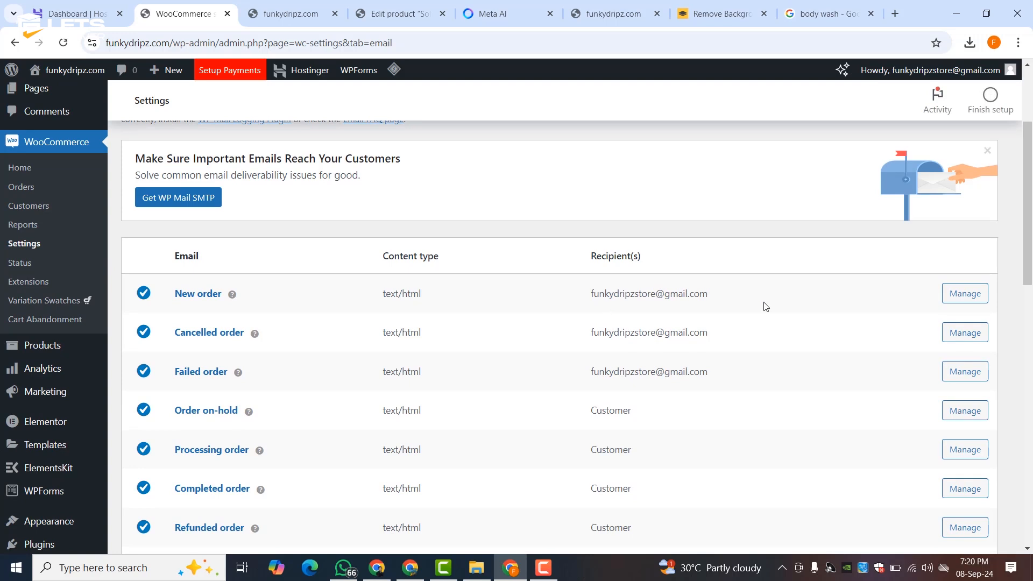
pyautogui.click(965, 294)
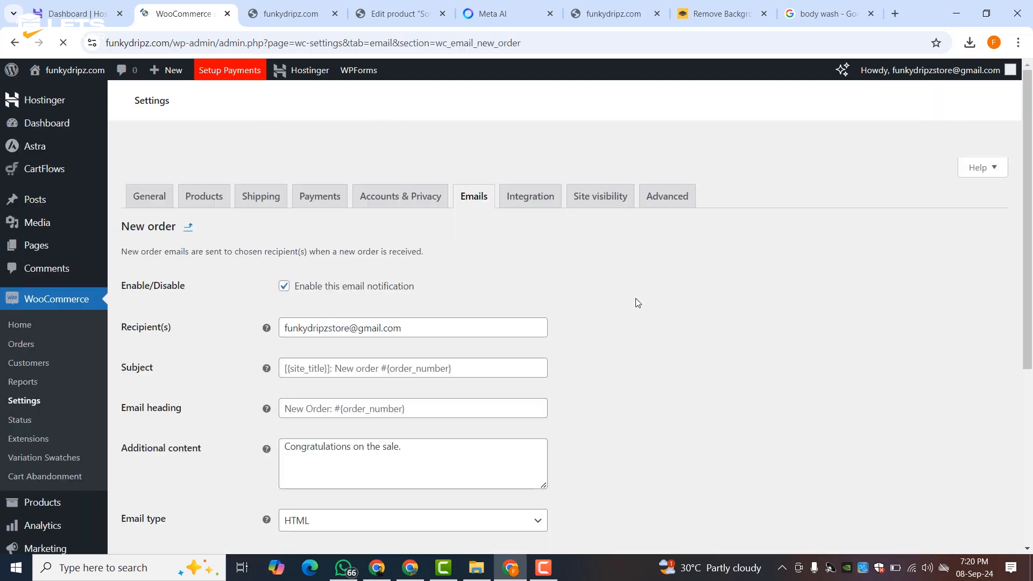
# - Append a comma after the New order recipient address
pyautogui.click(435, 329)
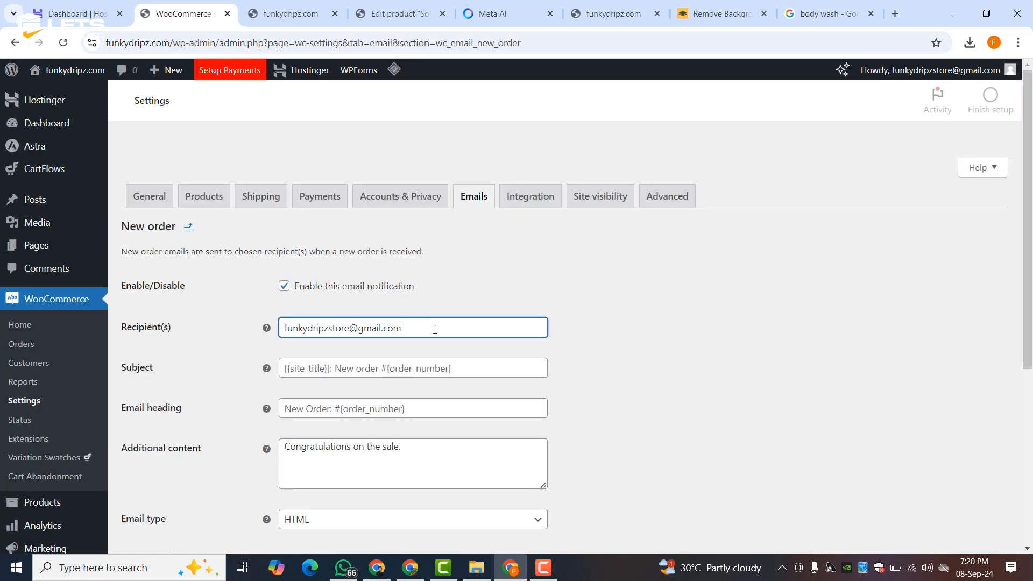
pyautogui.write(',')
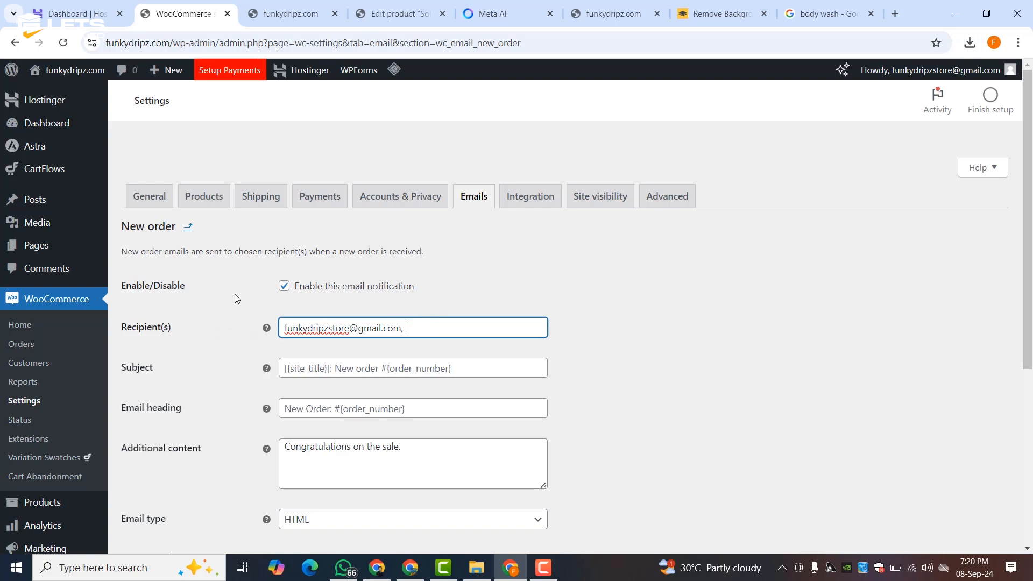
pyautogui.scroll(-5, 408, 468)
pyautogui.scroll(5, 339, 254)
pyautogui.click(520, 204)
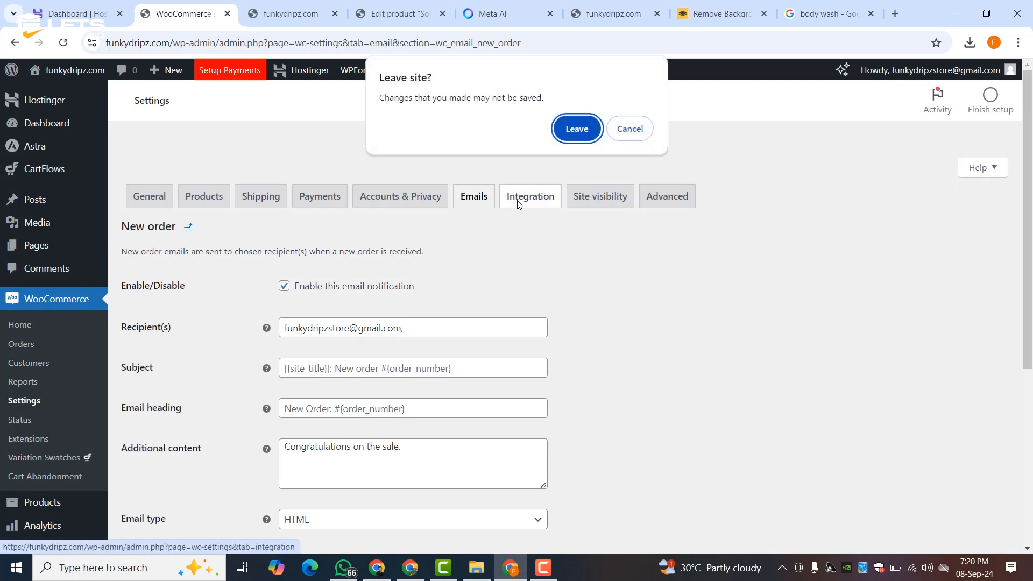
# - Discard the email edit, browse Advanced settings, and save Site visibility as Live
pyautogui.click(576, 128)
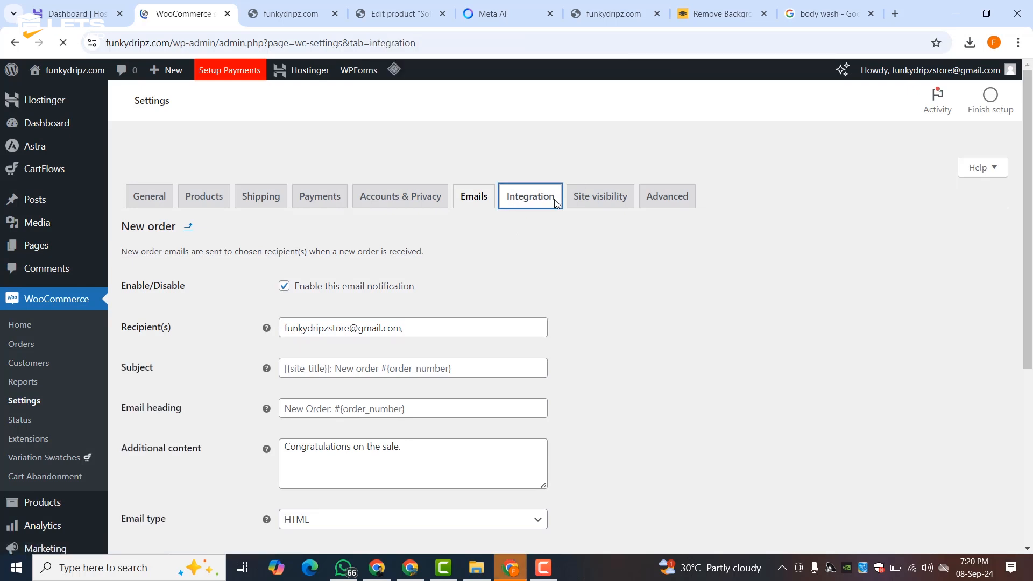
pyautogui.click(598, 200)
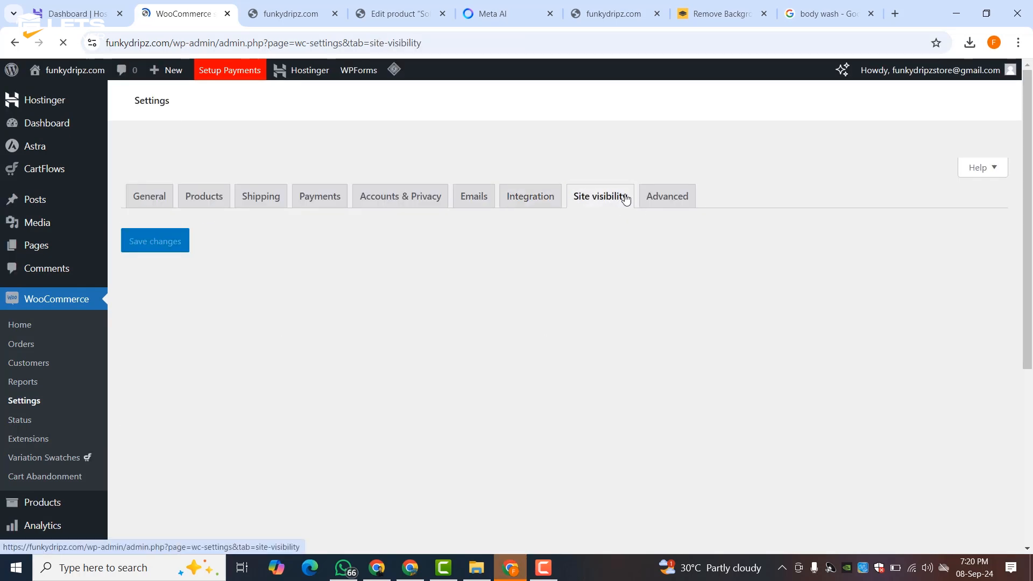
pyautogui.click(666, 198)
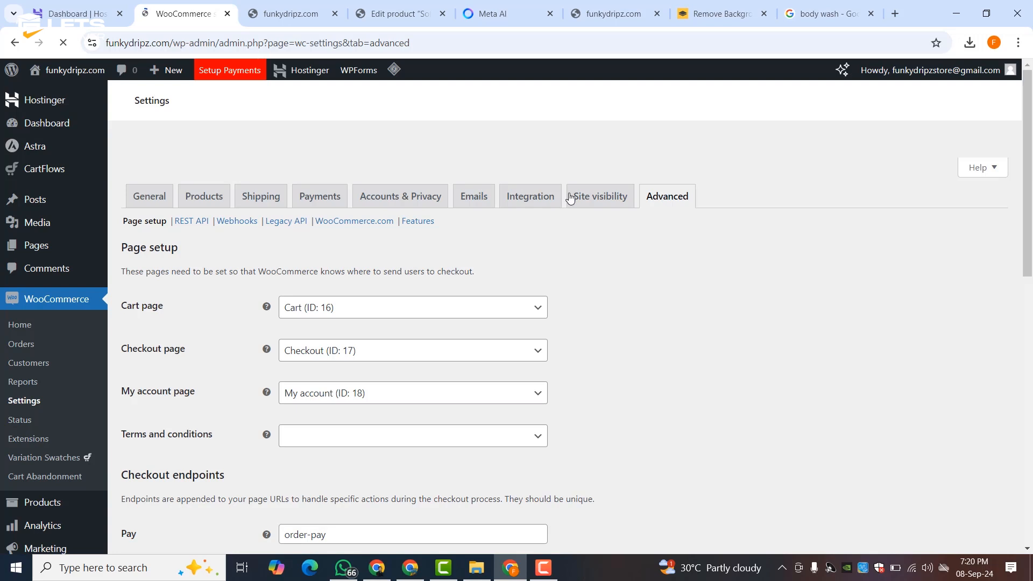
pyautogui.scroll(-1, 393, 261)
pyautogui.scroll(-10, 393, 262)
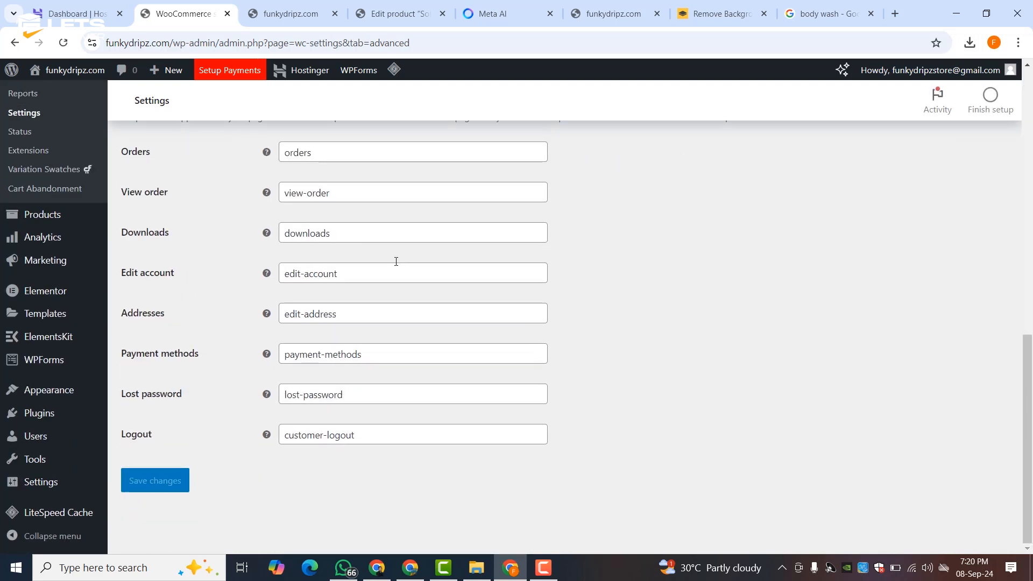
pyautogui.scroll(3, 396, 261)
pyautogui.scroll(9, 395, 263)
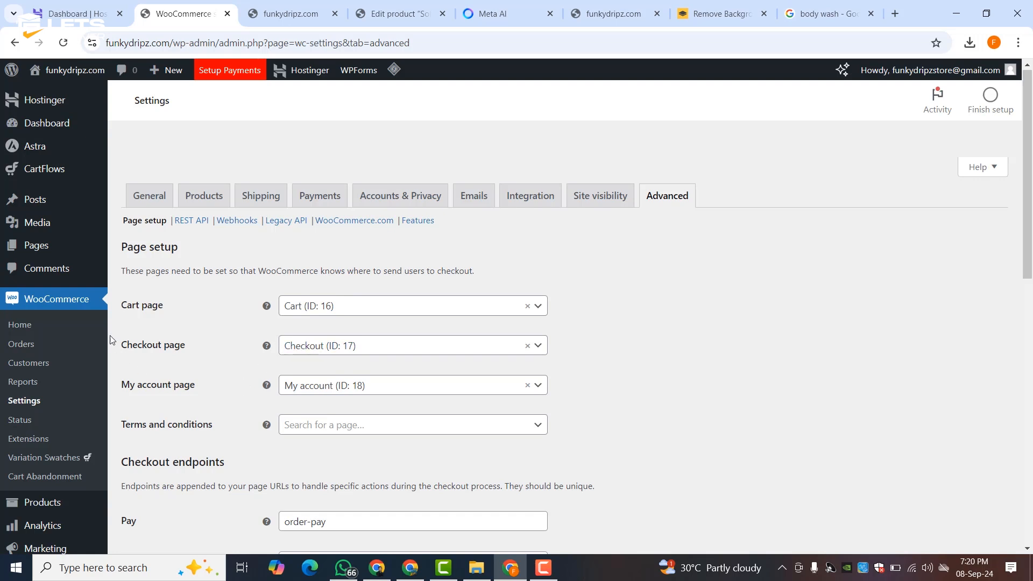
pyautogui.click(602, 206)
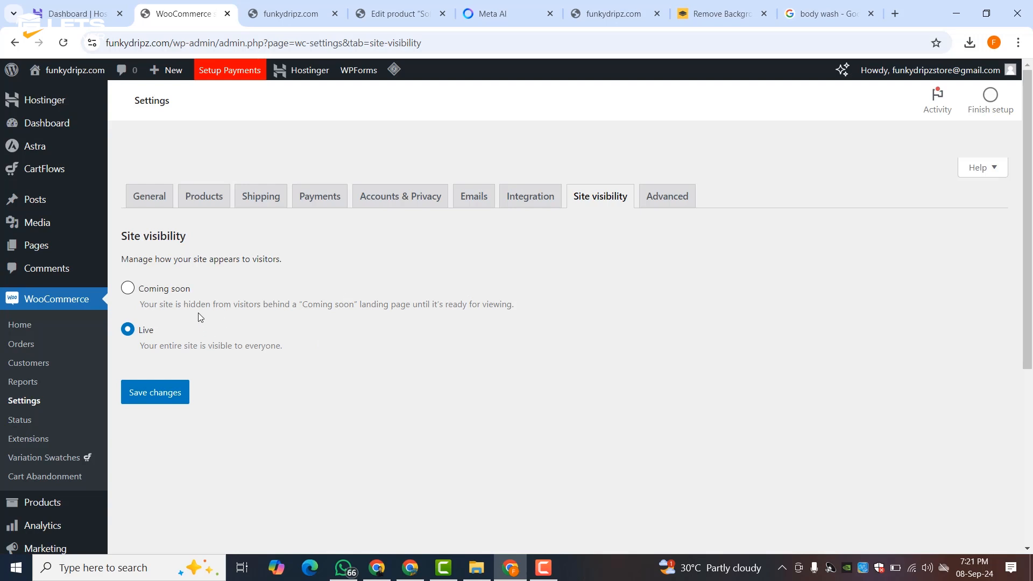
pyautogui.click(161, 395)
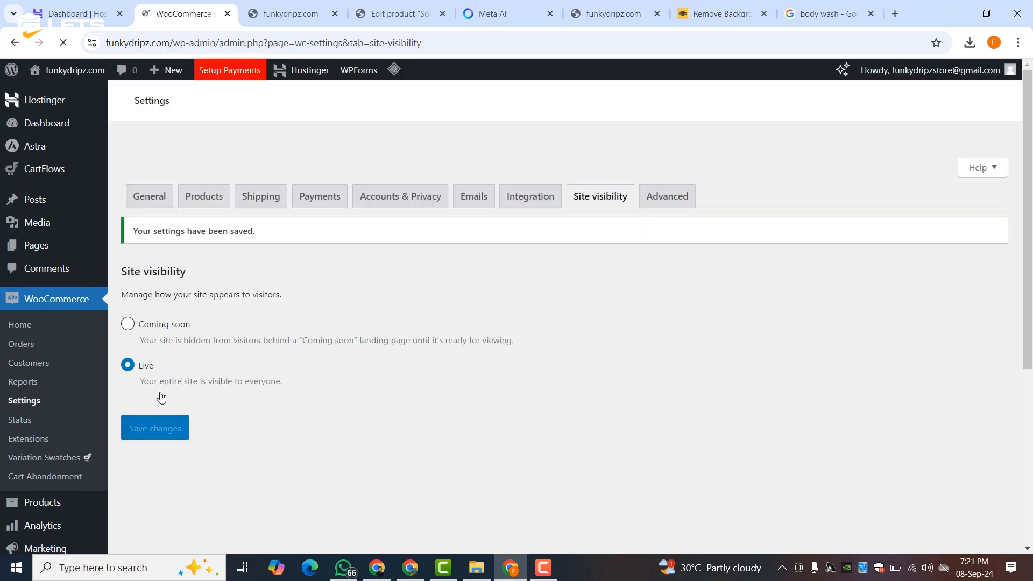
# - Return to General settings and check the live store homepage
pyautogui.click(161, 200)
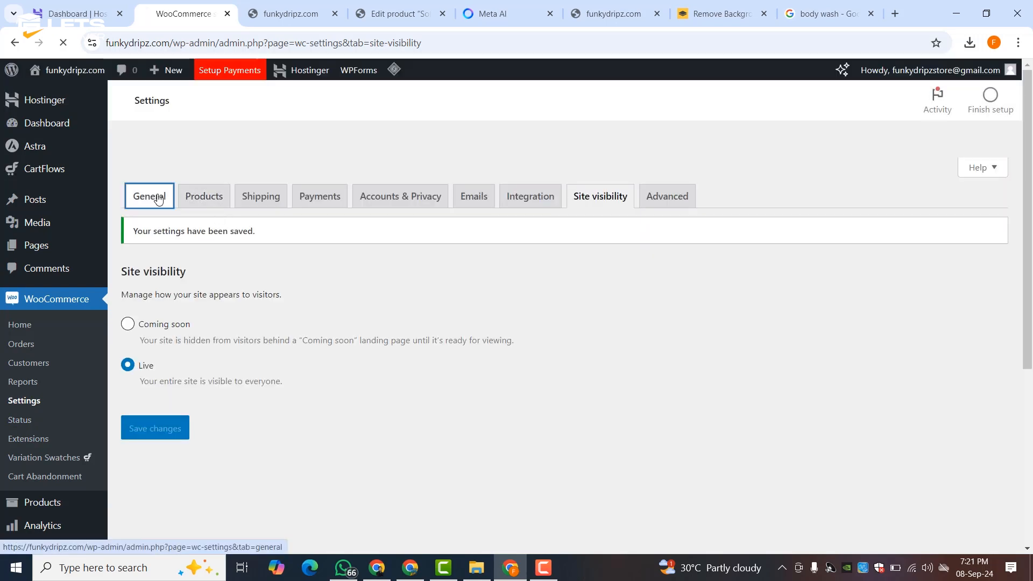
pyautogui.click(291, 13)
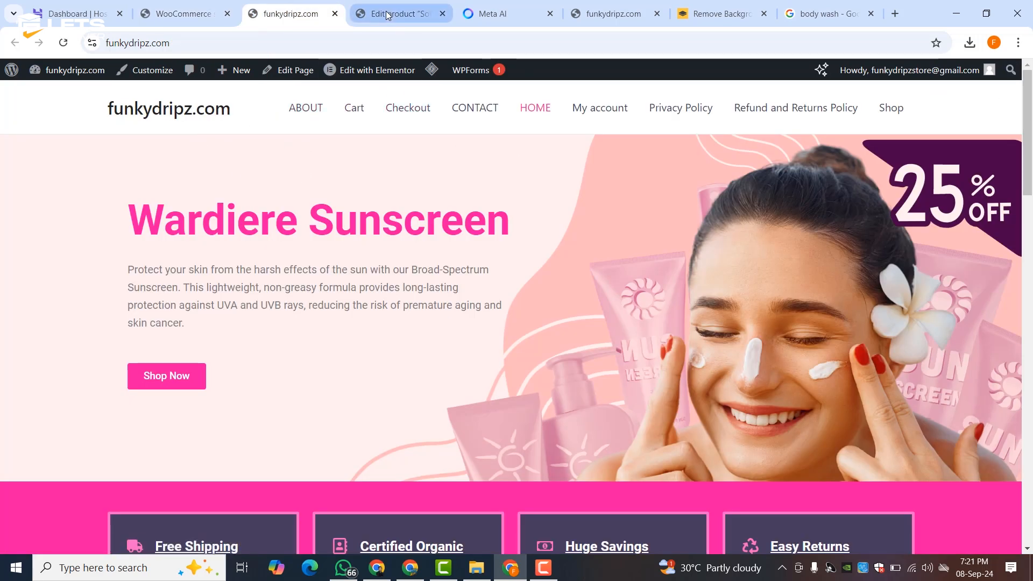
pyautogui.click(183, 14)
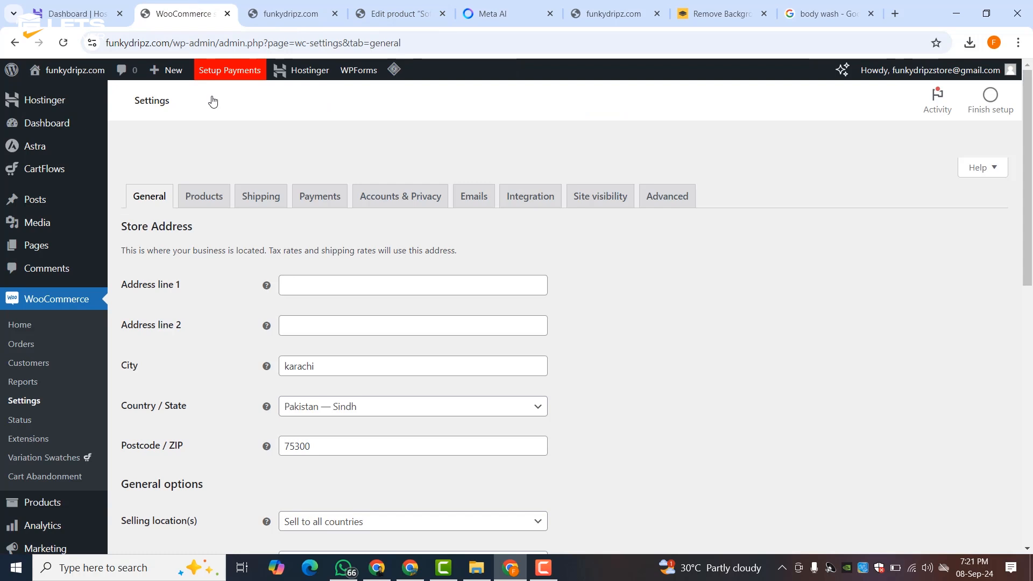
pyautogui.scroll(-6, 65, 312)
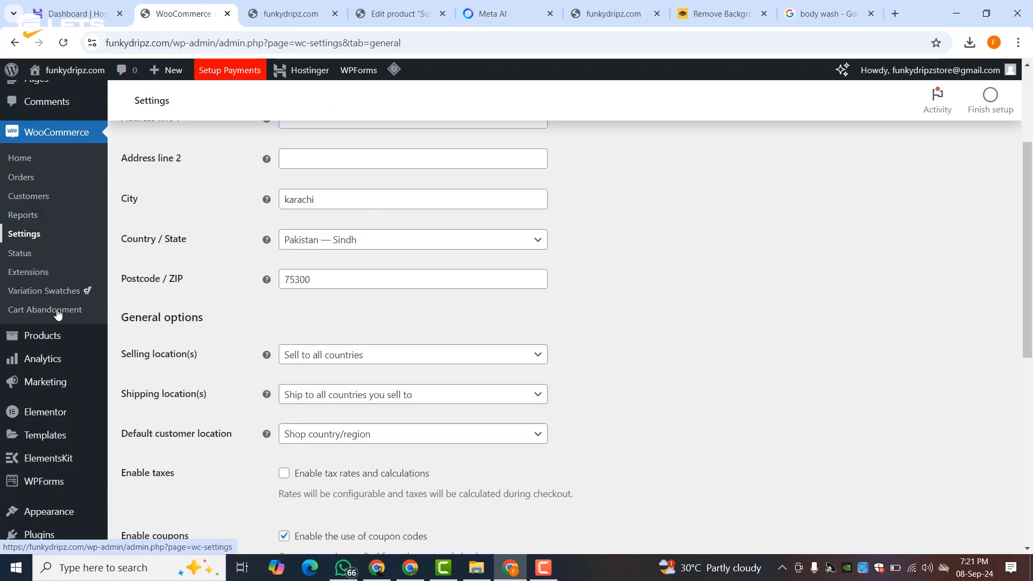
pyautogui.moveTo(57, 261)
pyautogui.scroll(6, 56, 261)
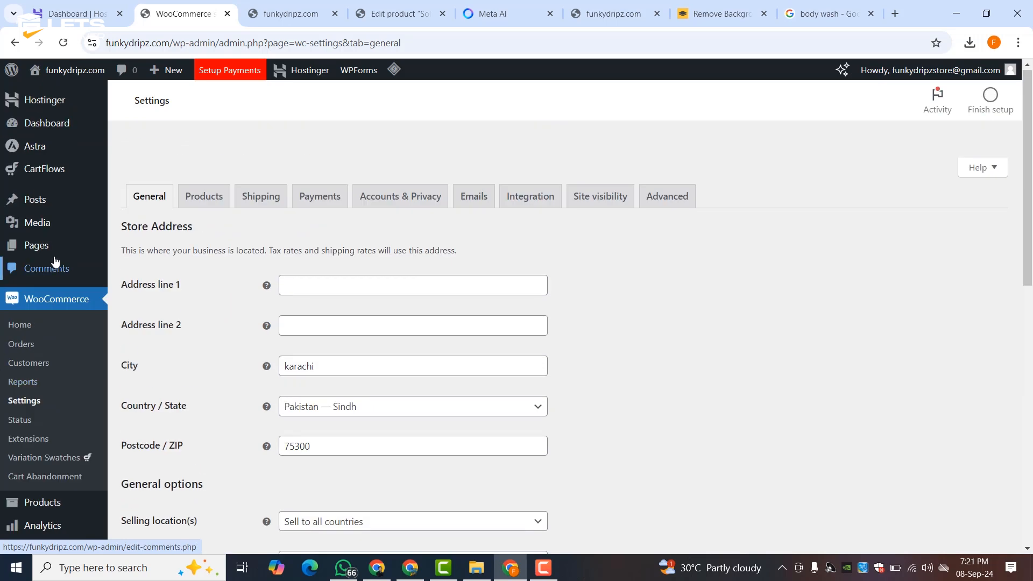
pyautogui.scroll(-9, 53, 275)
pyautogui.moveTo(46, 291)
pyautogui.moveTo(49, 390)
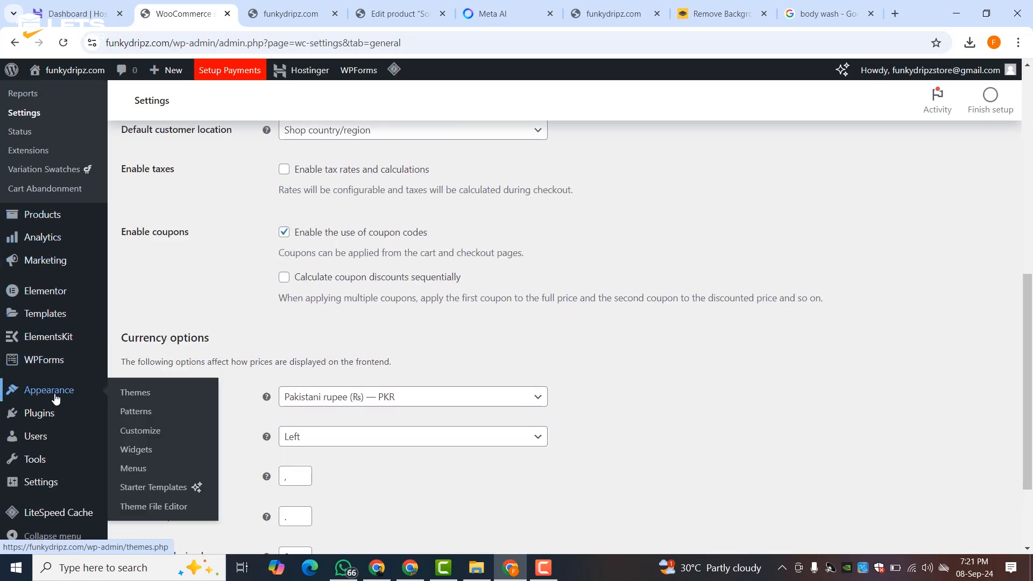
pyautogui.click(140, 472)
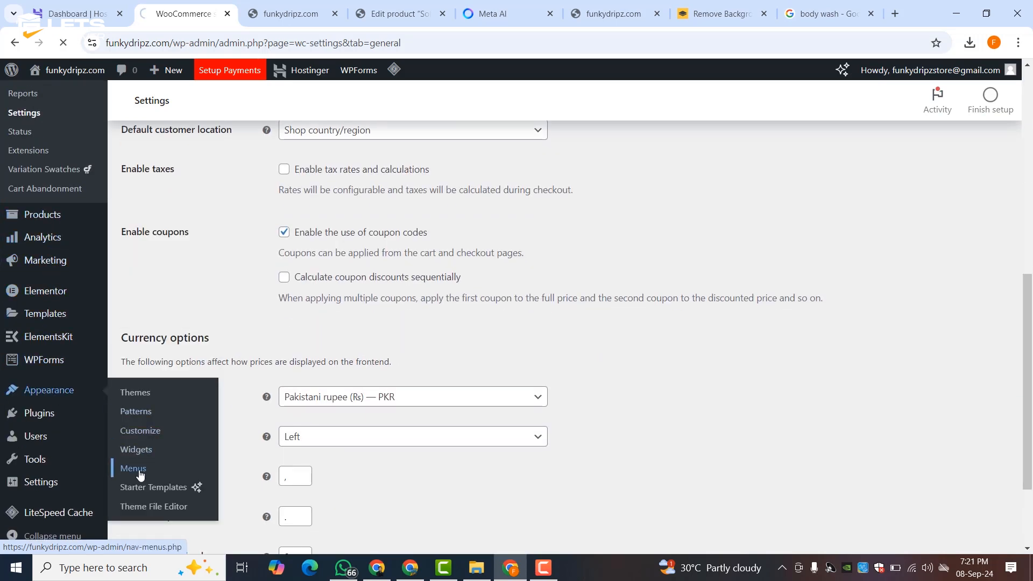
# - Create a new menu named 'Main Menu' assigned to the Primary Menu location
pyautogui.scroll(-5, 345, 325)
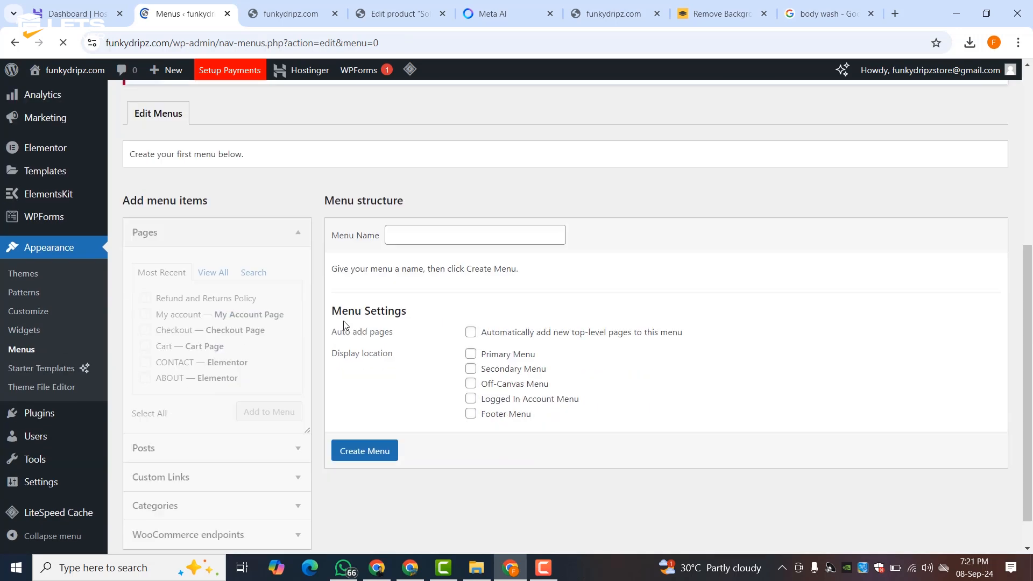
pyautogui.click(396, 229)
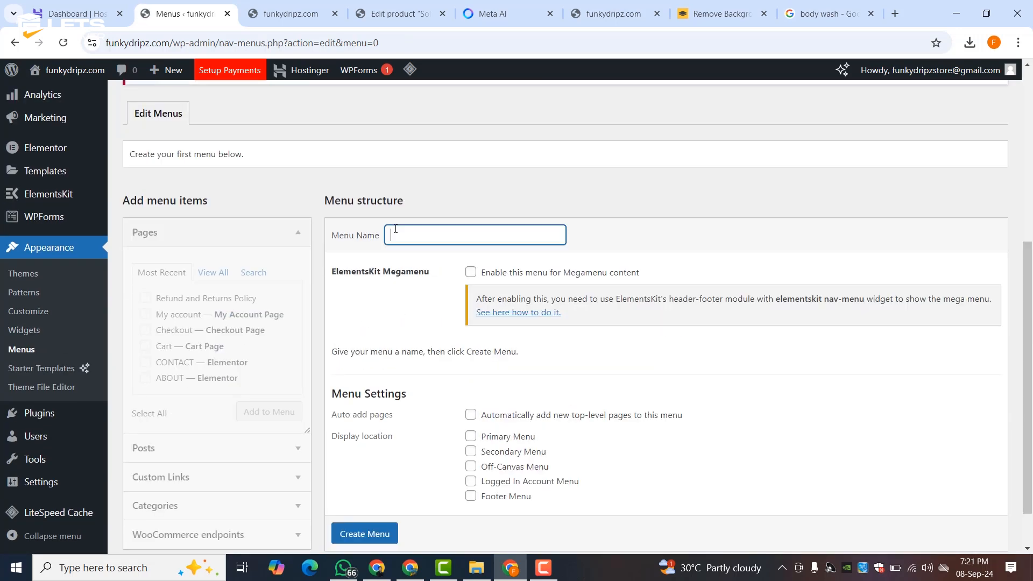
pyautogui.write('Main Menu')
pyautogui.click(471, 436)
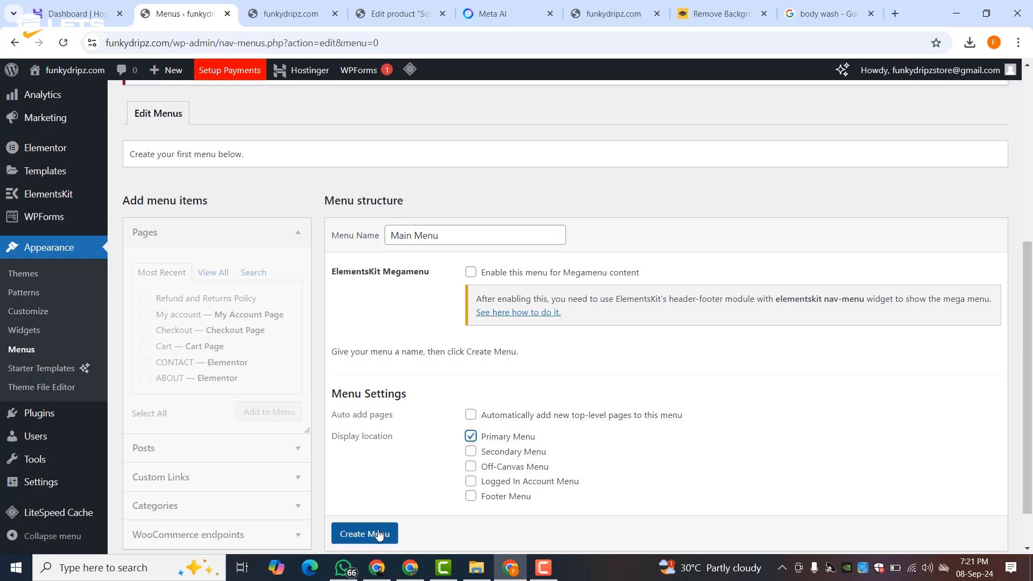
pyautogui.scroll(-1, 379, 534)
pyautogui.click(368, 500)
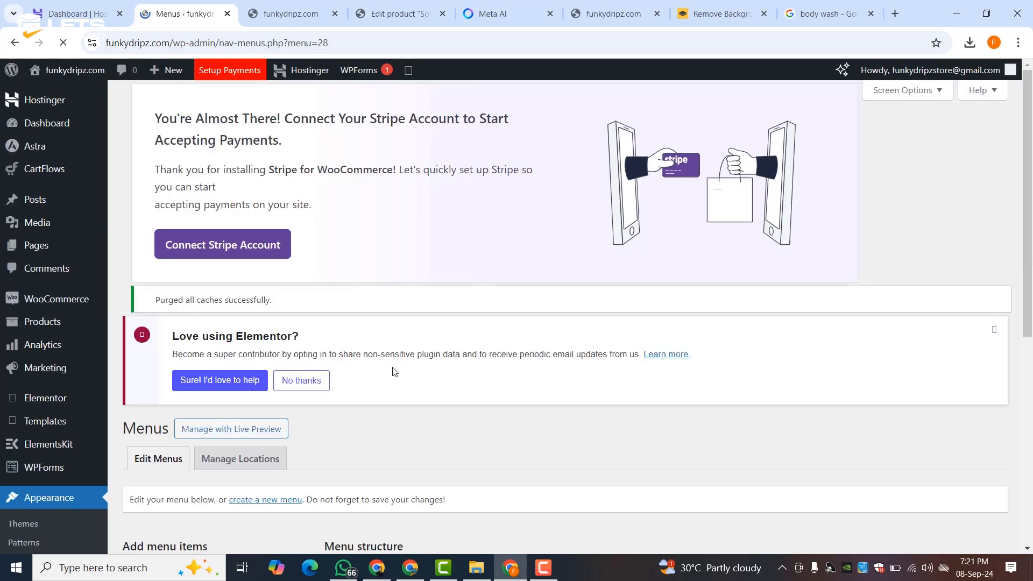
# - Add the HOME, Shop, ABOUT, CONTACT and My account pages to Main Menu and save it
pyautogui.scroll(-8, 383, 325)
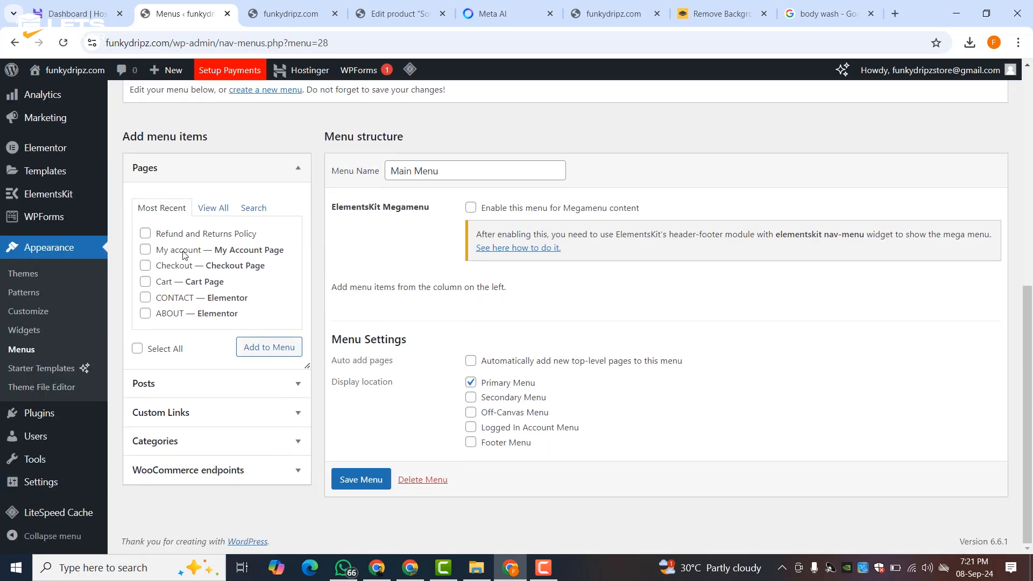
pyautogui.click(213, 207)
pyautogui.click(149, 235)
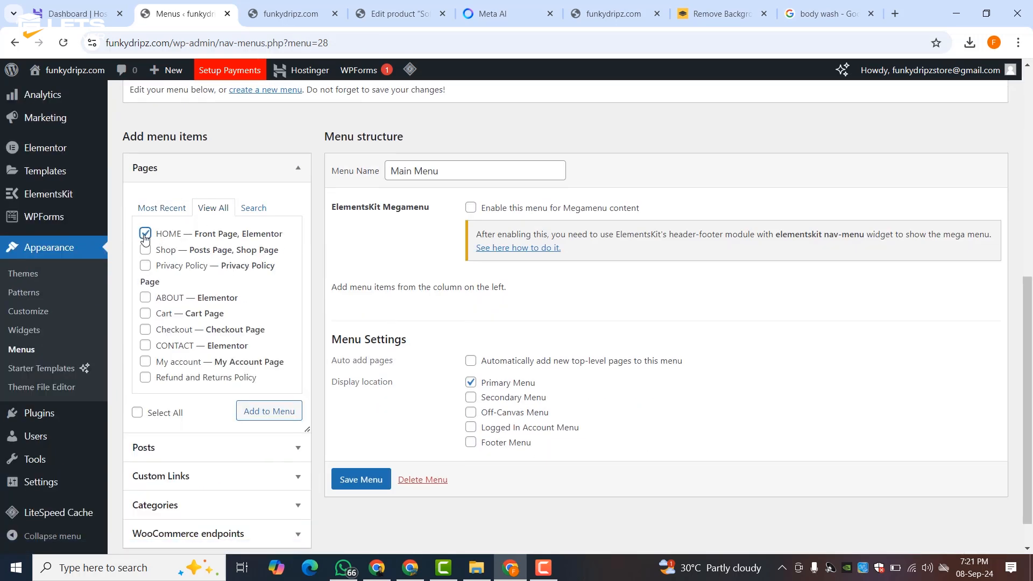
pyautogui.click(145, 250)
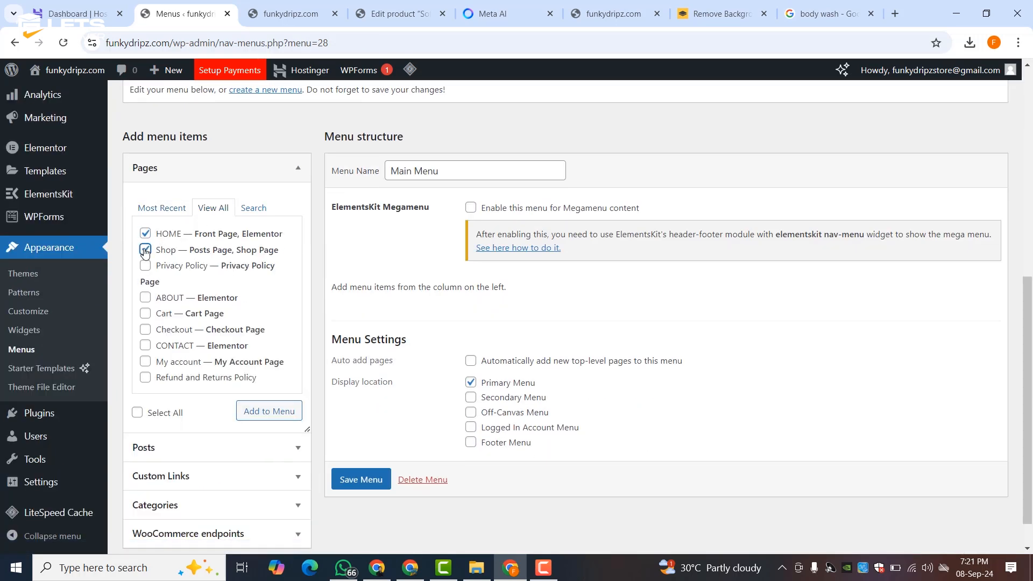
pyautogui.click(146, 298)
pyautogui.click(145, 345)
pyautogui.scroll(-1, 149, 366)
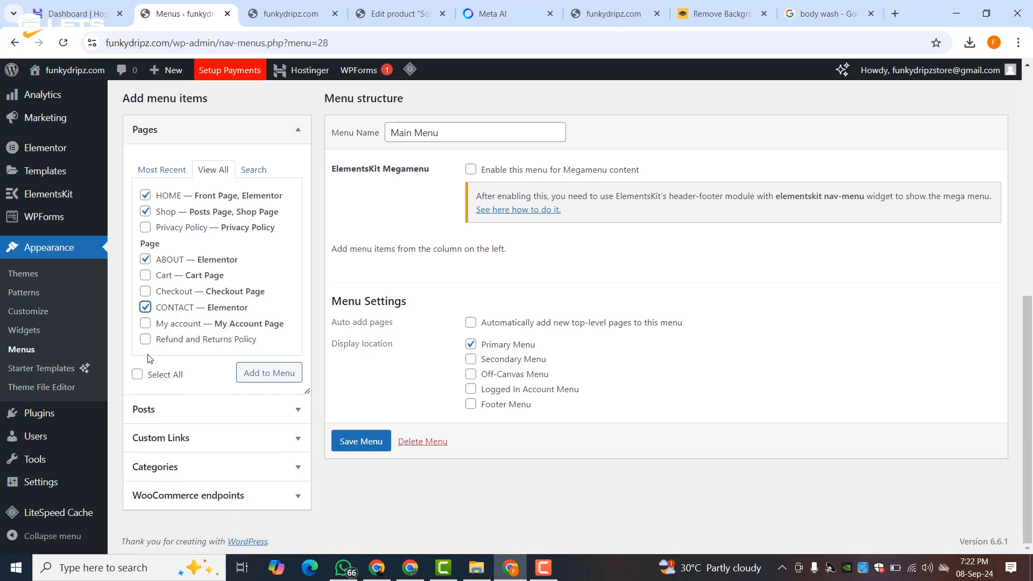
pyautogui.click(145, 324)
pyautogui.click(254, 371)
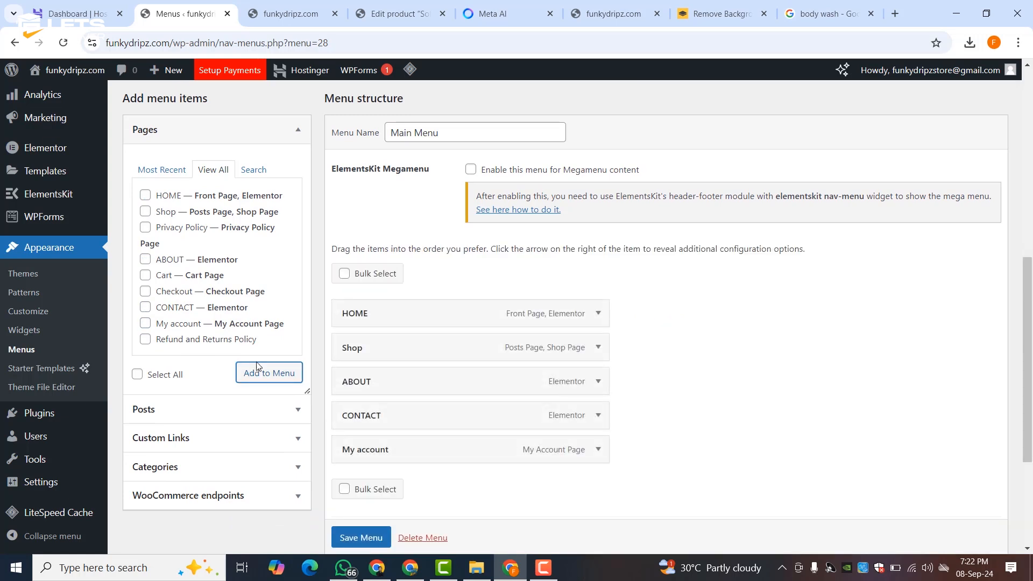
pyautogui.click(359, 538)
# - Reload the storefront tab to see the new menu in the header
pyautogui.scroll(-1, 359, 538)
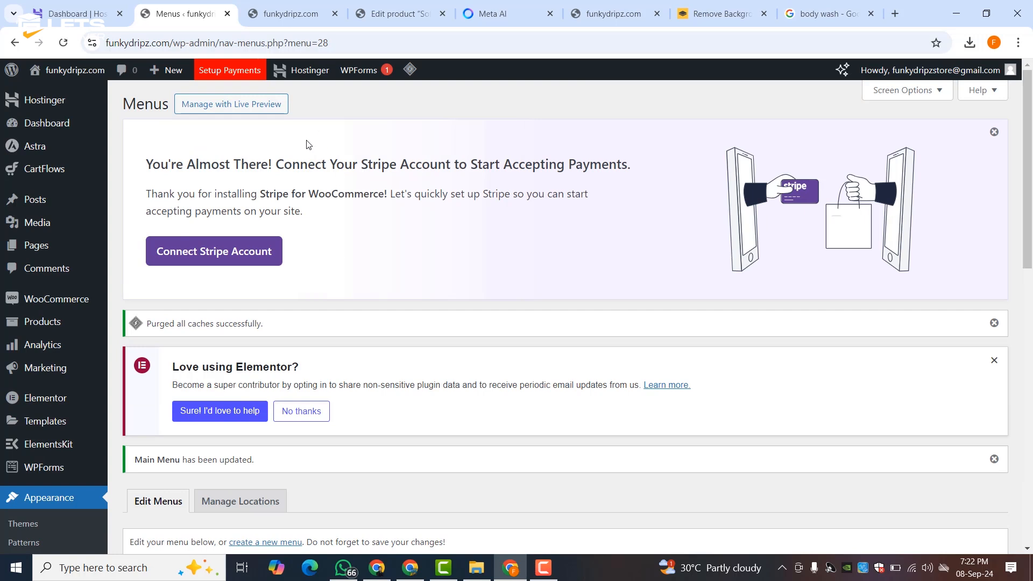
pyautogui.click(291, 13)
pyautogui.click(63, 43)
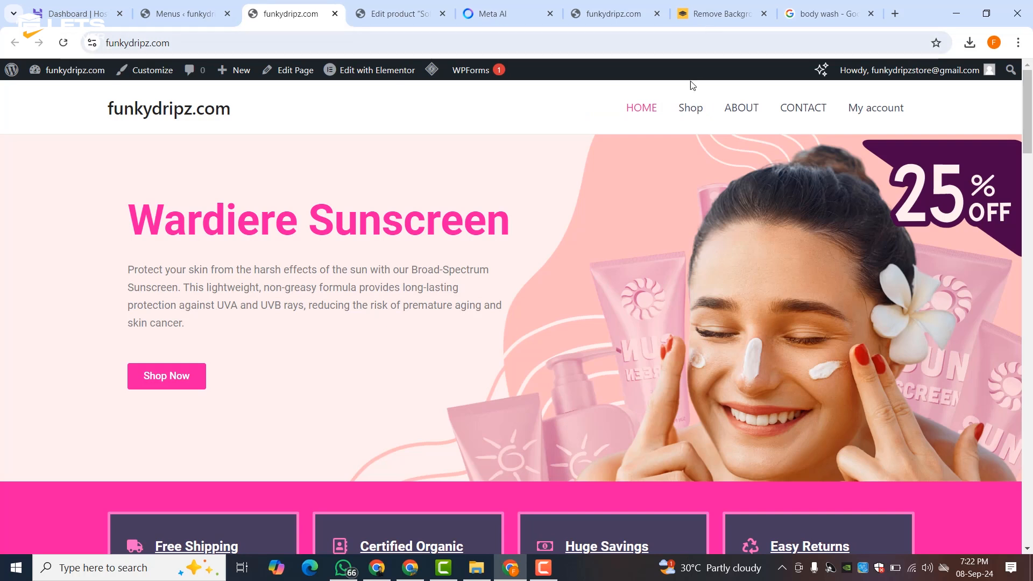
# - Open the funkydripz.com Customizer from the admin bar in a new tab and switch to it
pyautogui.middleClick(148, 70)
pyautogui.click(334, 13)
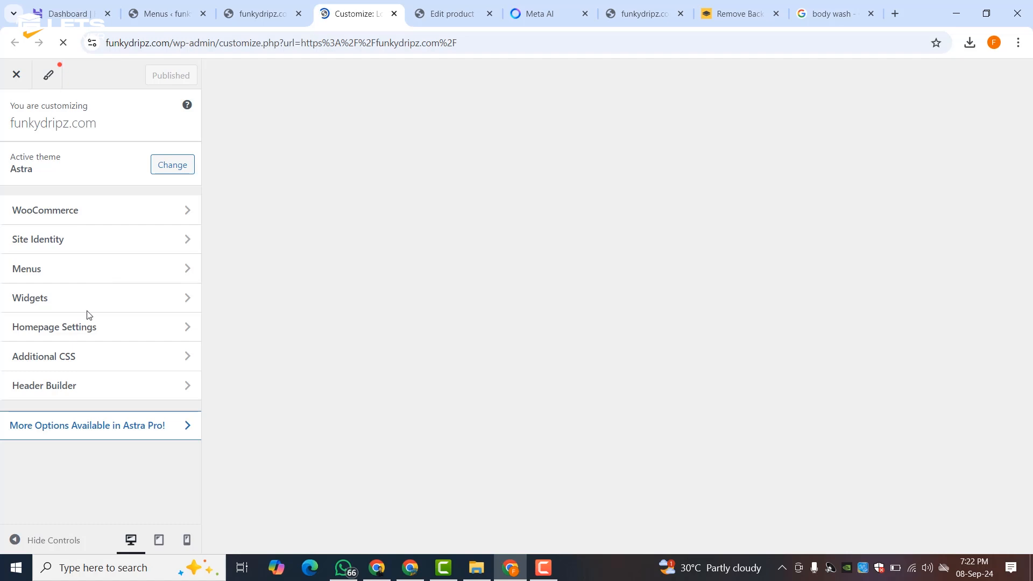
pyautogui.scroll(-3, 91, 274)
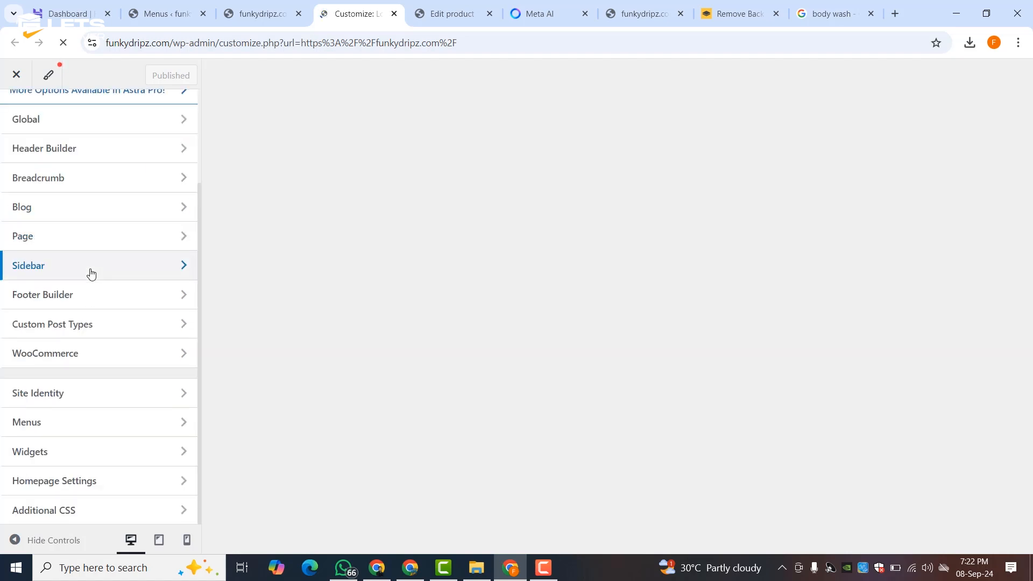
pyautogui.scroll(3, 89, 256)
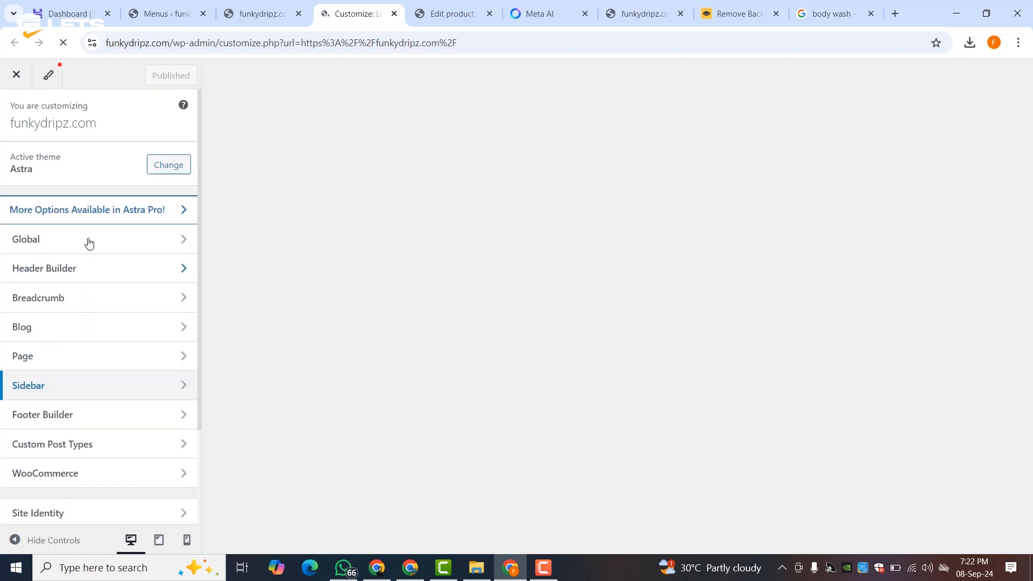
# - Give the Above Header row a pink background and a dark navy bottom border colour
pyautogui.click(78, 269)
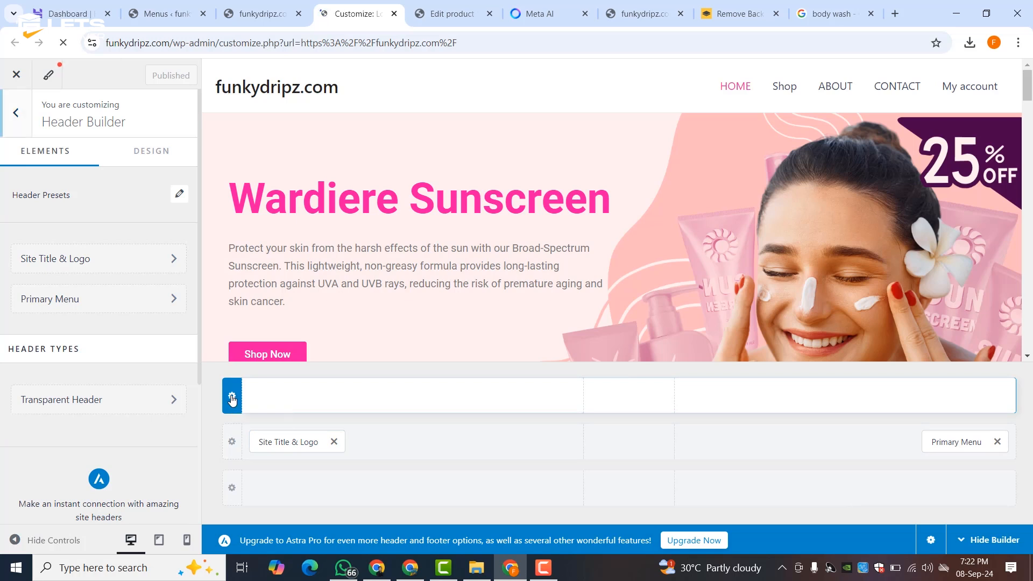
pyautogui.click(232, 397)
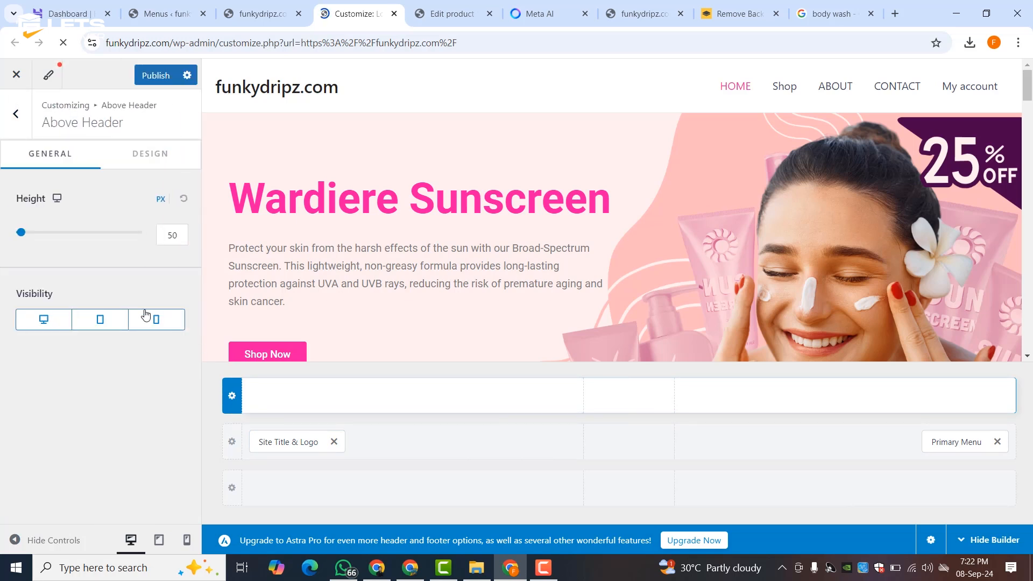
pyautogui.click(142, 158)
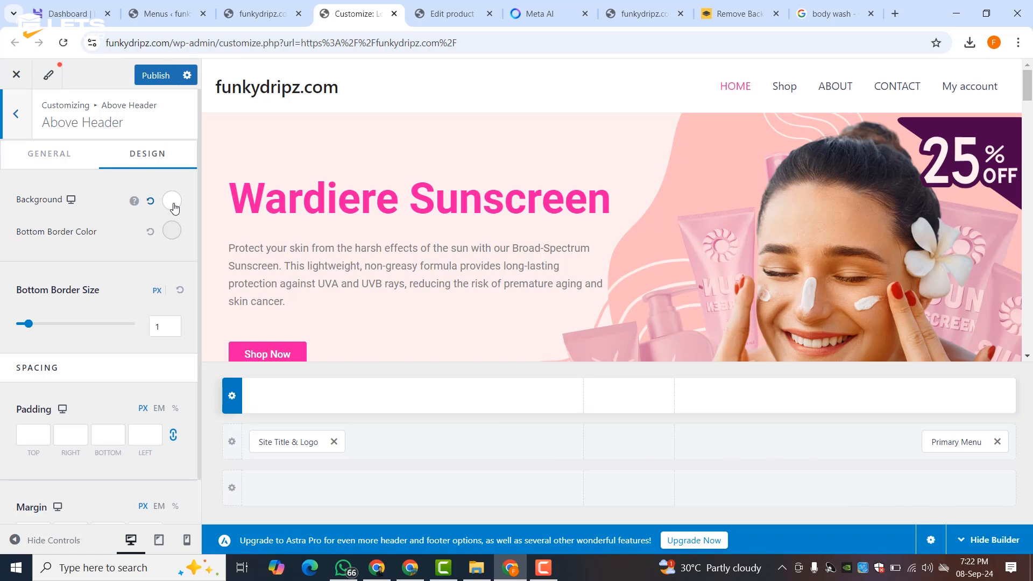
pyautogui.click(151, 203)
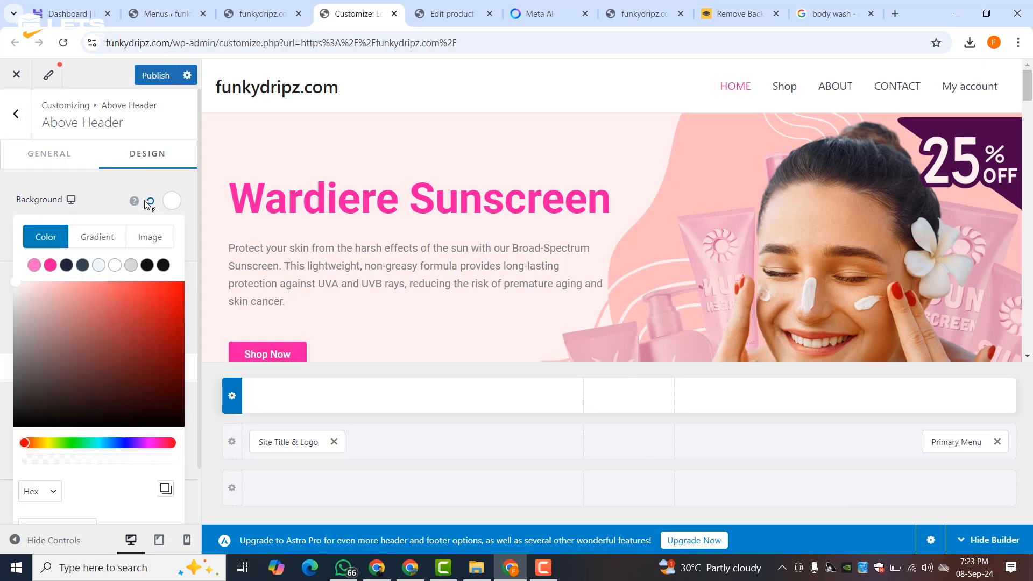
pyautogui.click(100, 202)
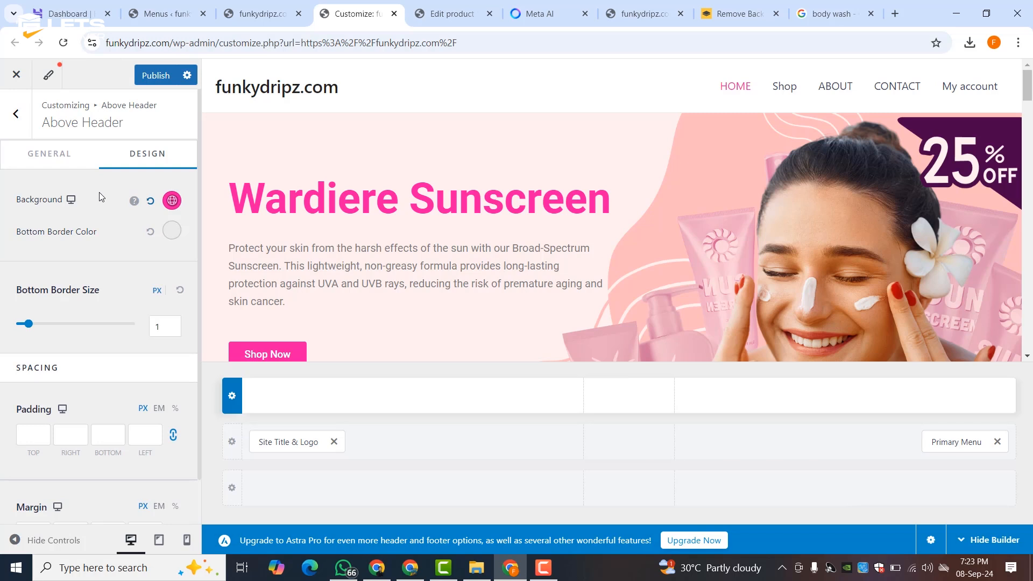
pyautogui.click(173, 232)
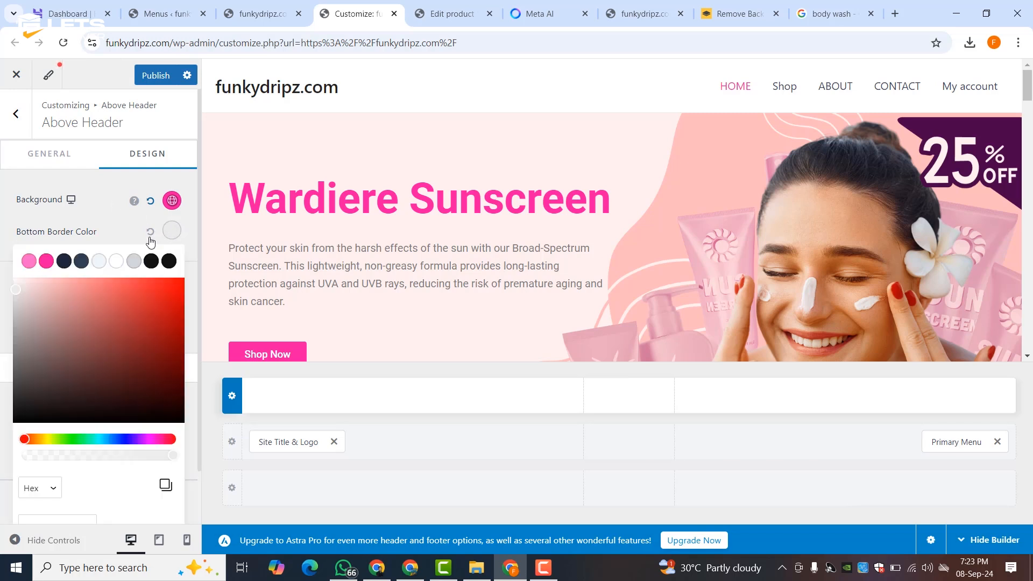
pyautogui.click(65, 263)
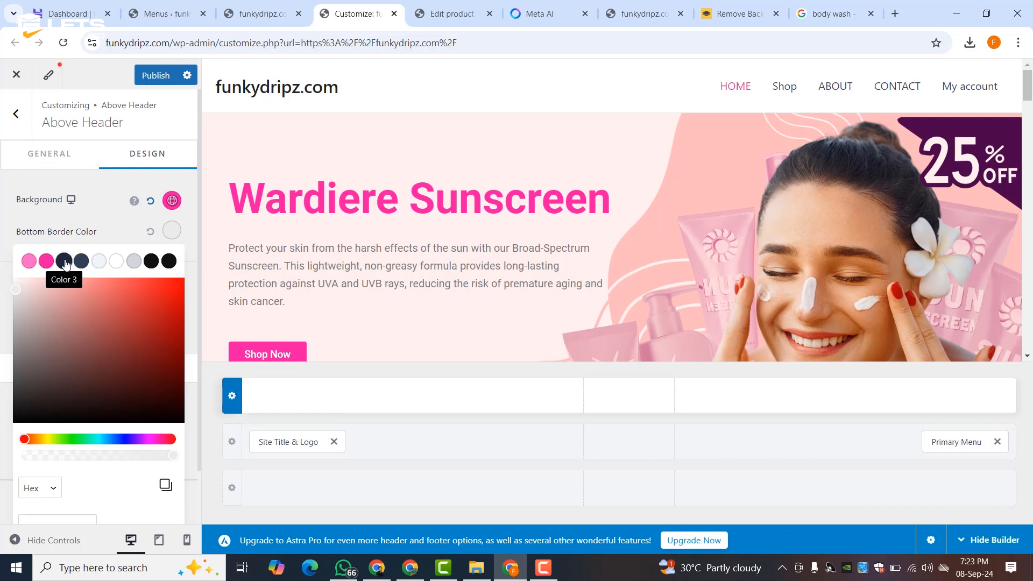
pyautogui.click(105, 224)
pyautogui.scroll(-1, 80, 358)
pyautogui.scroll(1, 80, 337)
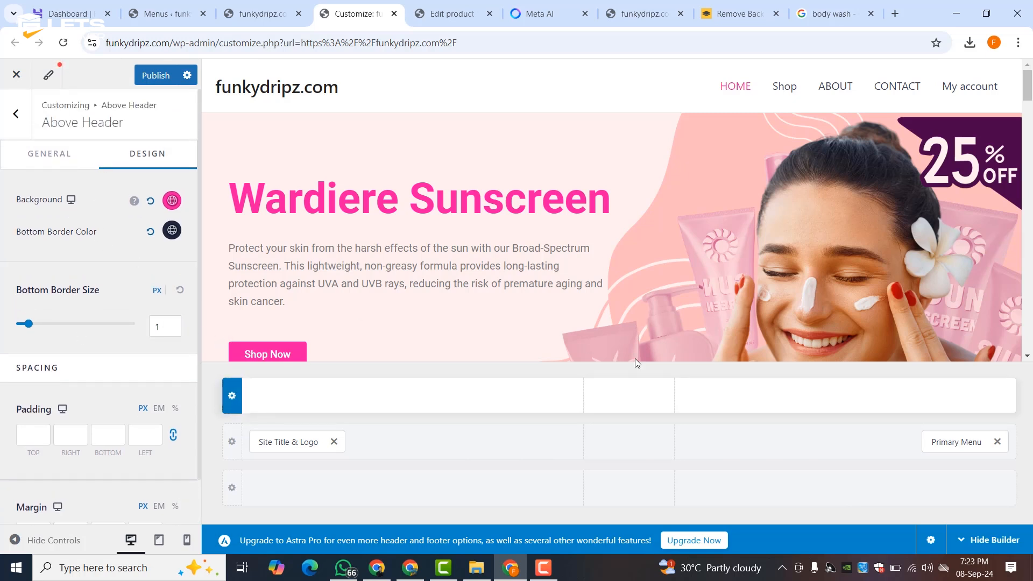
pyautogui.click(16, 113)
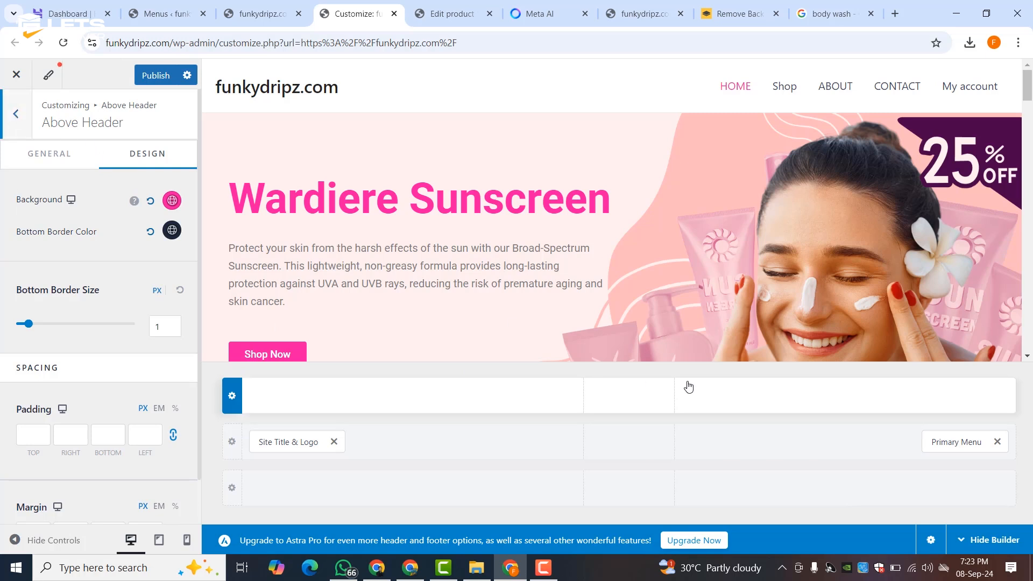
# - Add an HTML 1 block to the top row reading 'FREE SHIPPING FOR MORE THAN 5000'
pyautogui.click(630, 398)
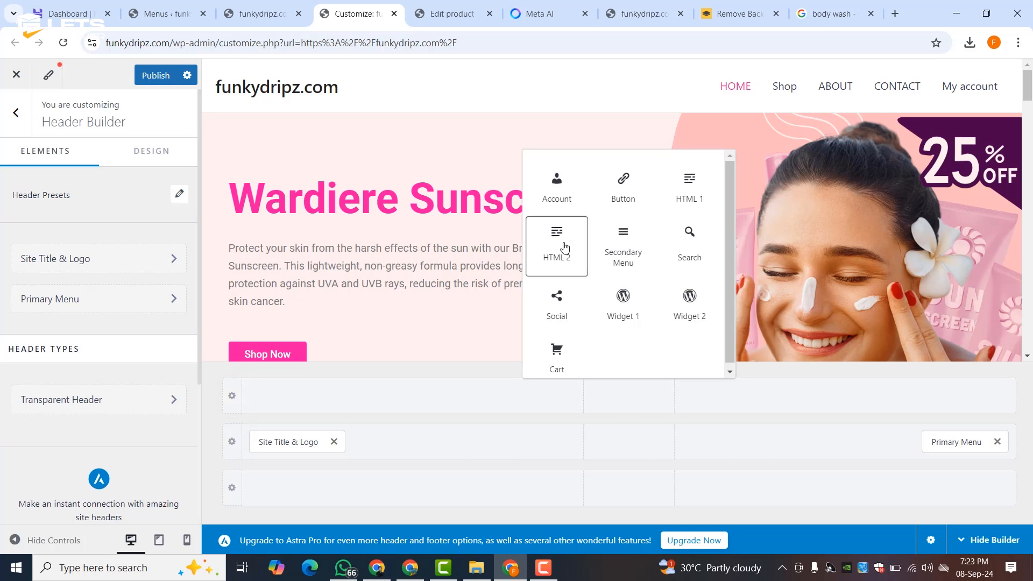
pyautogui.click(694, 196)
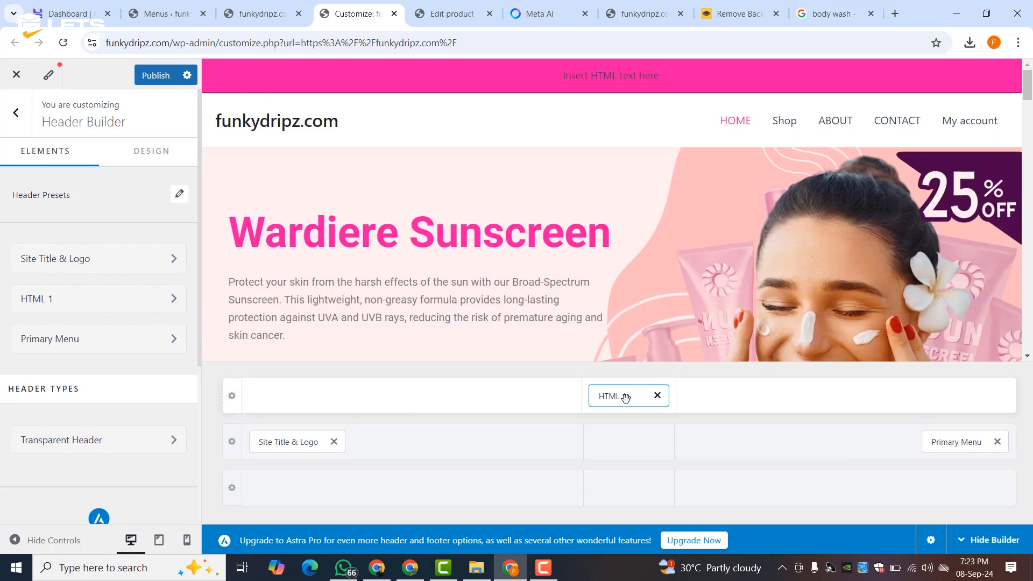
pyautogui.click(92, 321)
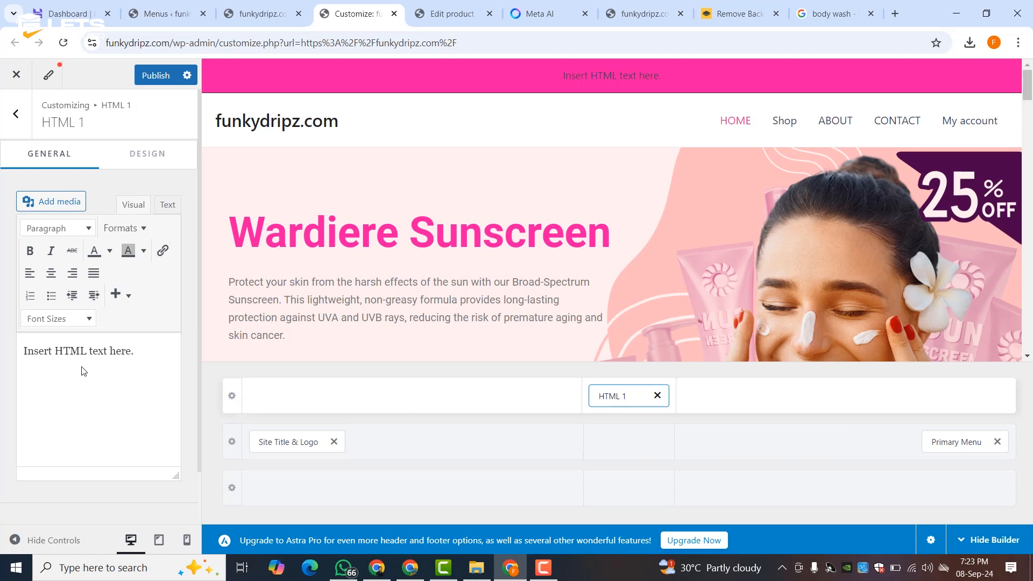
pyautogui.tripleClick(85, 355)
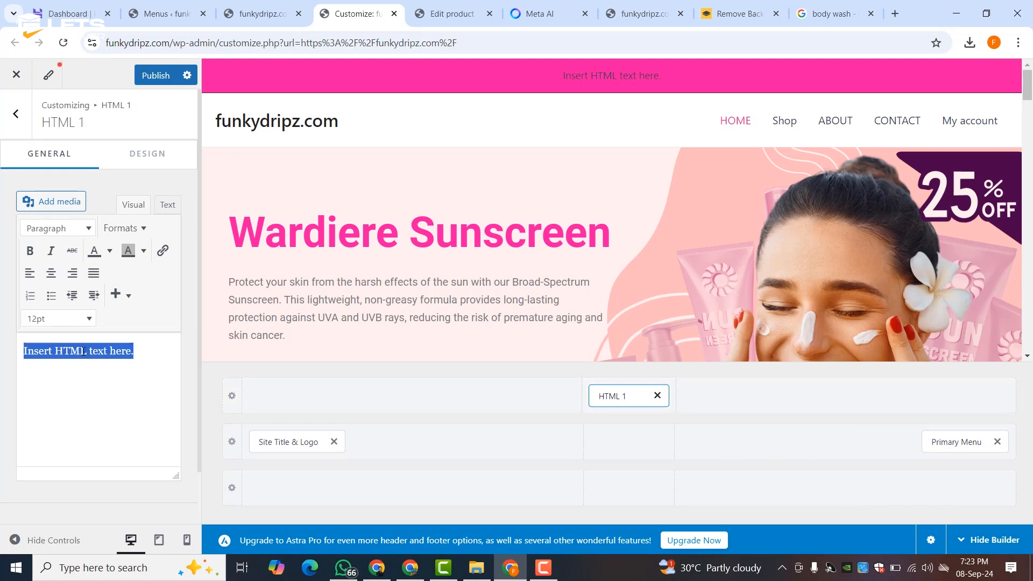
pyautogui.write('FR')
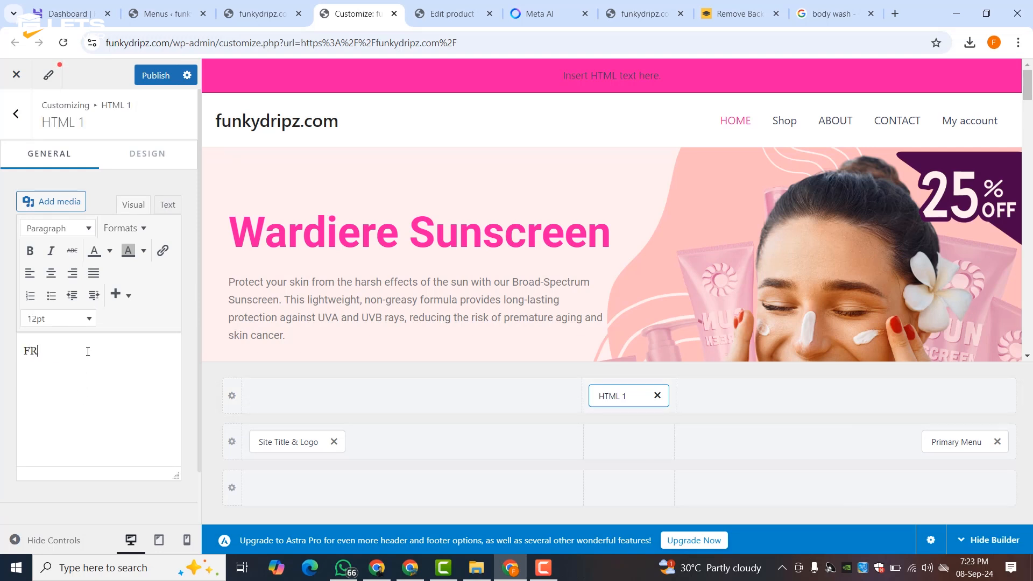
pyautogui.write('EE SHIPPING FOR MORE THAN')
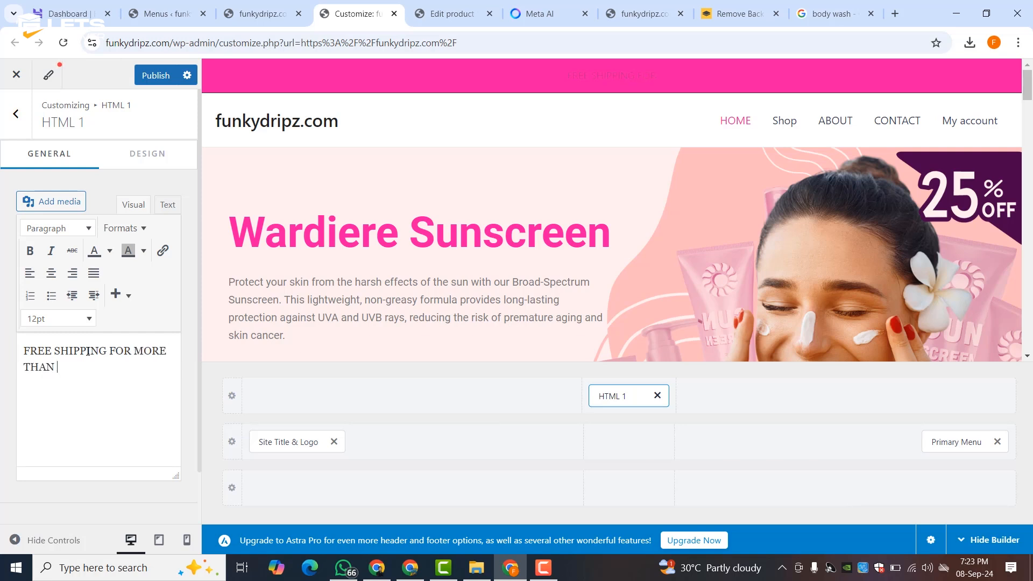
pyautogui.write(' 5000 ORDER.')
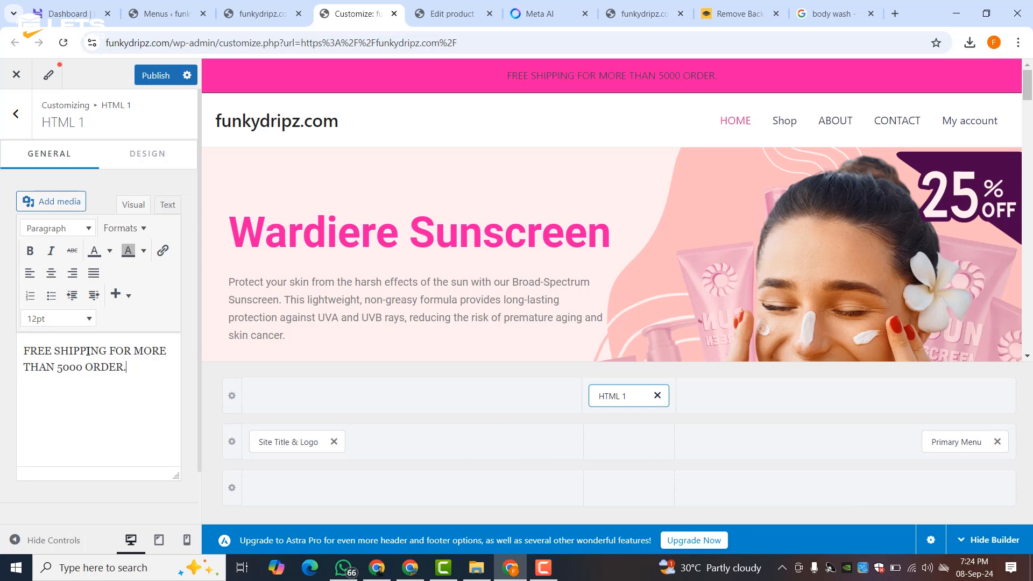
pyautogui.press('BackSpace')
pyautogui.press('BackSpace')
pyautogui.press('BackSpace')
pyautogui.press('BackSpace')
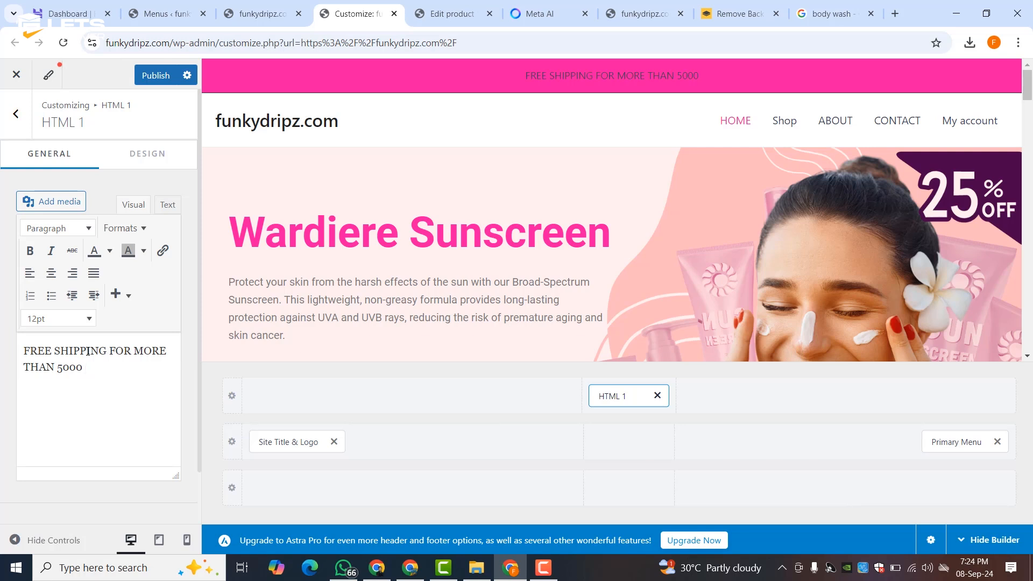
# - Make the banner text bold at 14pt with no custom colour, and publish
pyautogui.tripleClick(59, 370)
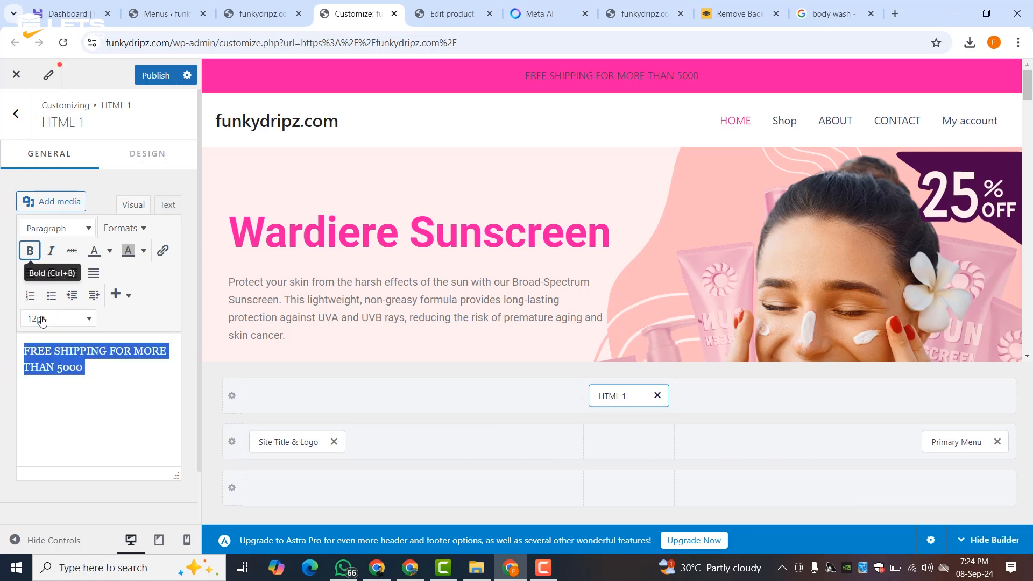
pyautogui.click(29, 251)
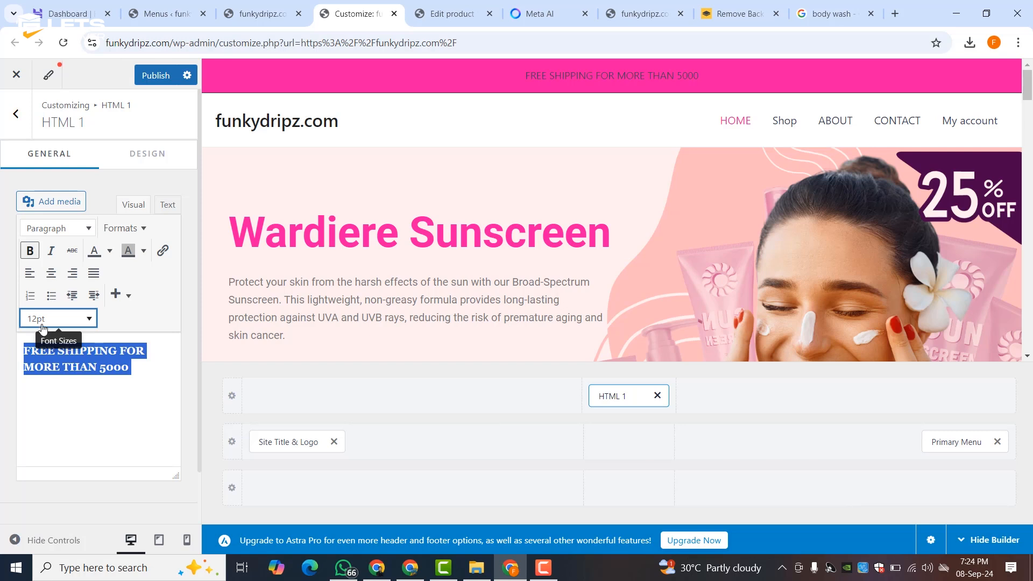
pyautogui.click(45, 321)
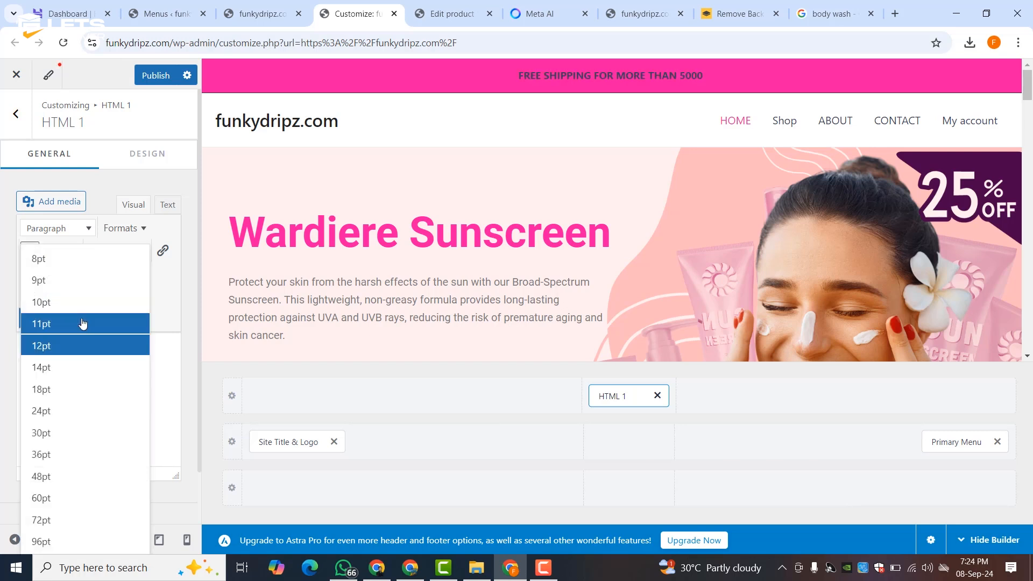
pyautogui.click(60, 389)
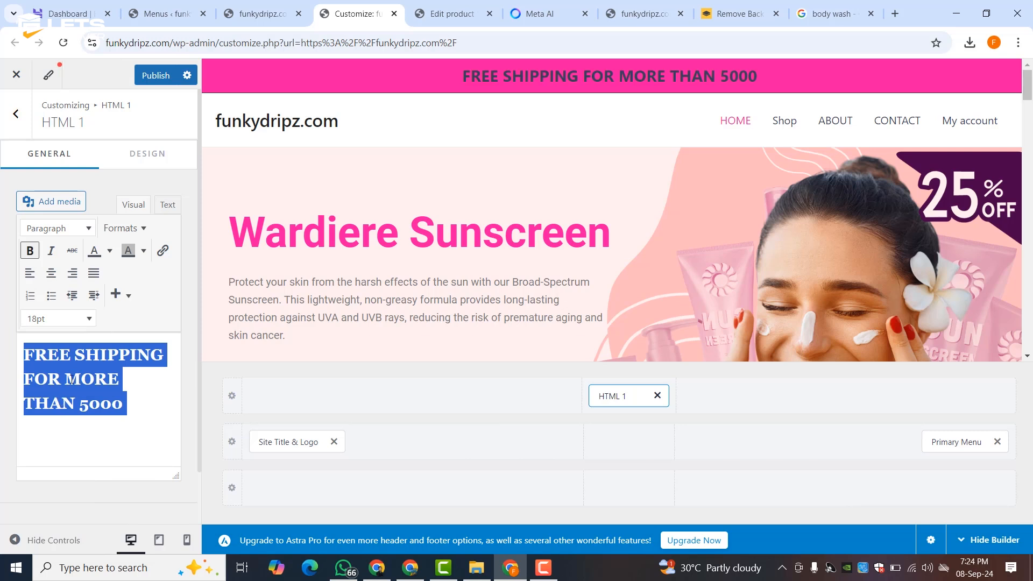
pyautogui.click(66, 320)
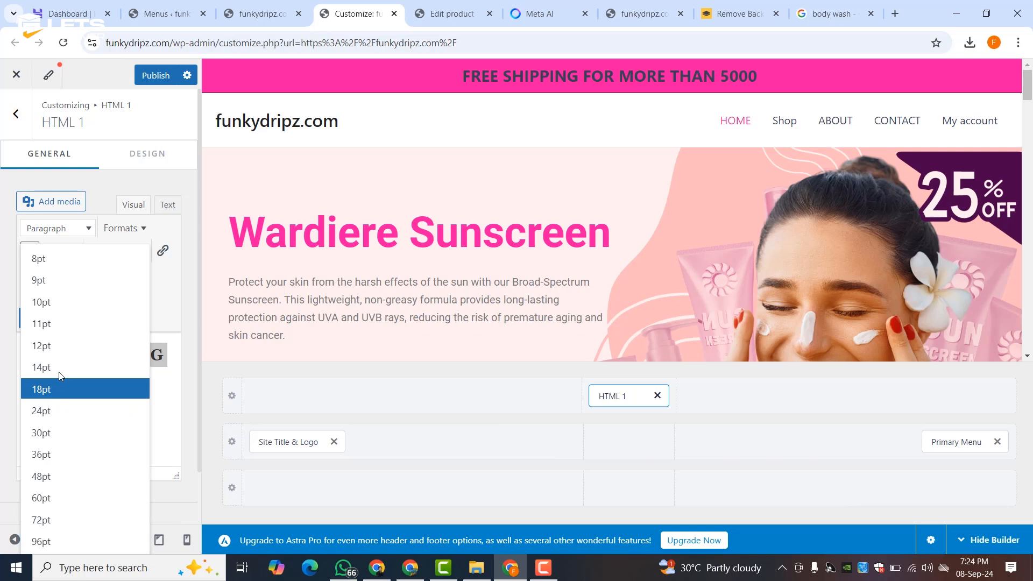
pyautogui.click(42, 370)
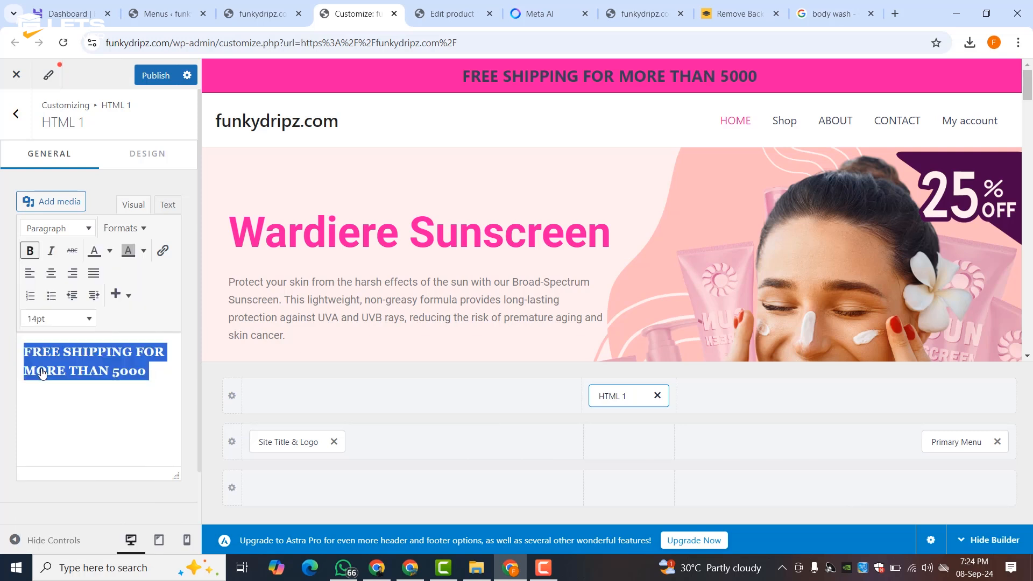
pyautogui.click(110, 251)
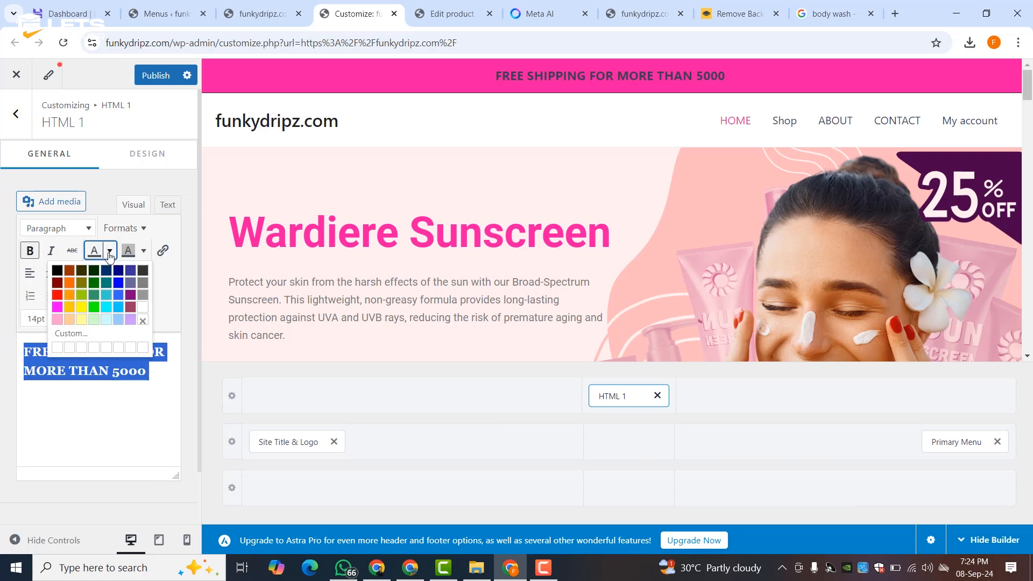
pyautogui.click(146, 320)
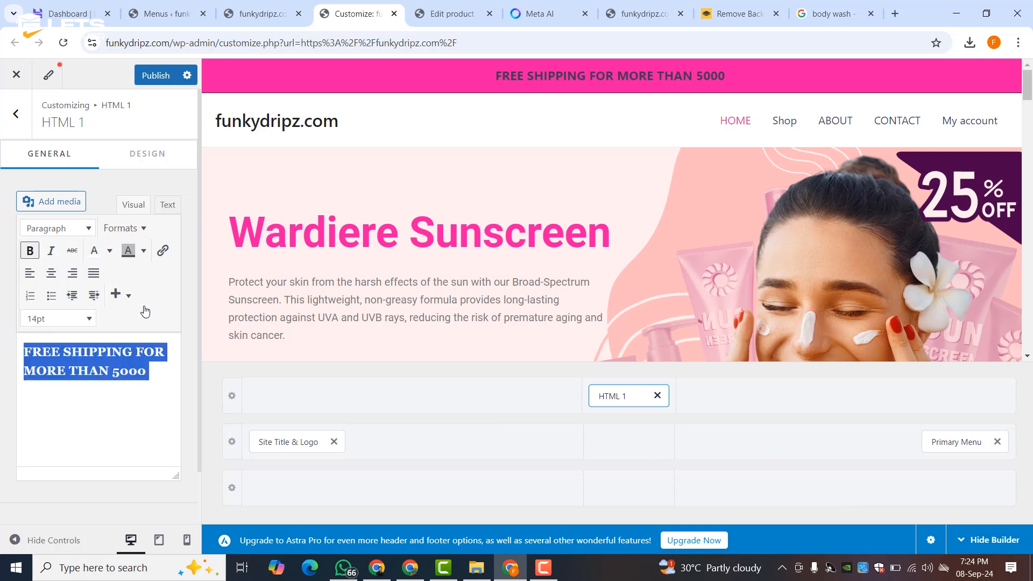
pyautogui.click(162, 78)
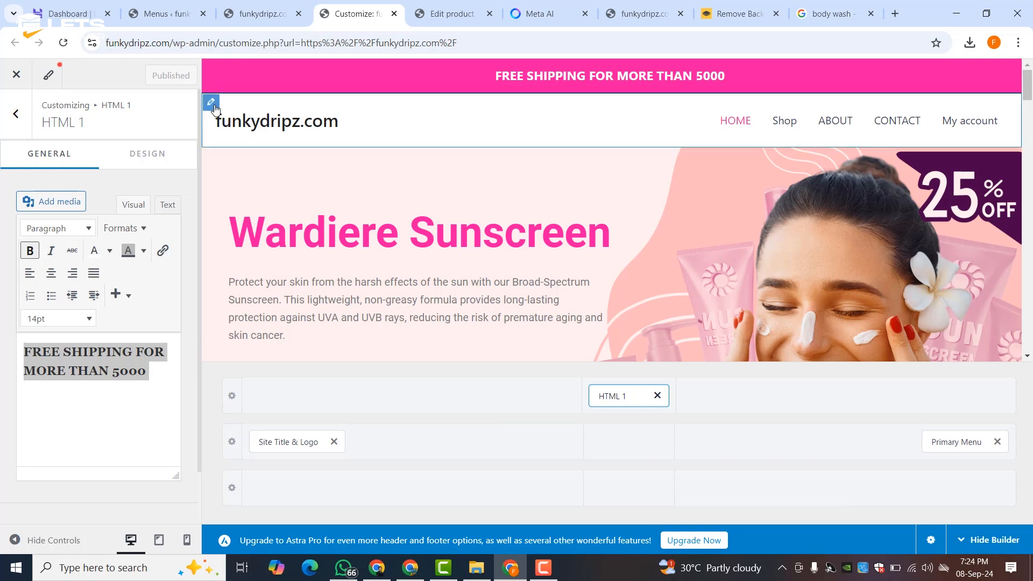
# - Set the Above Header row height to 40 px, publish, and open the Primary Header settings
pyautogui.click(210, 103)
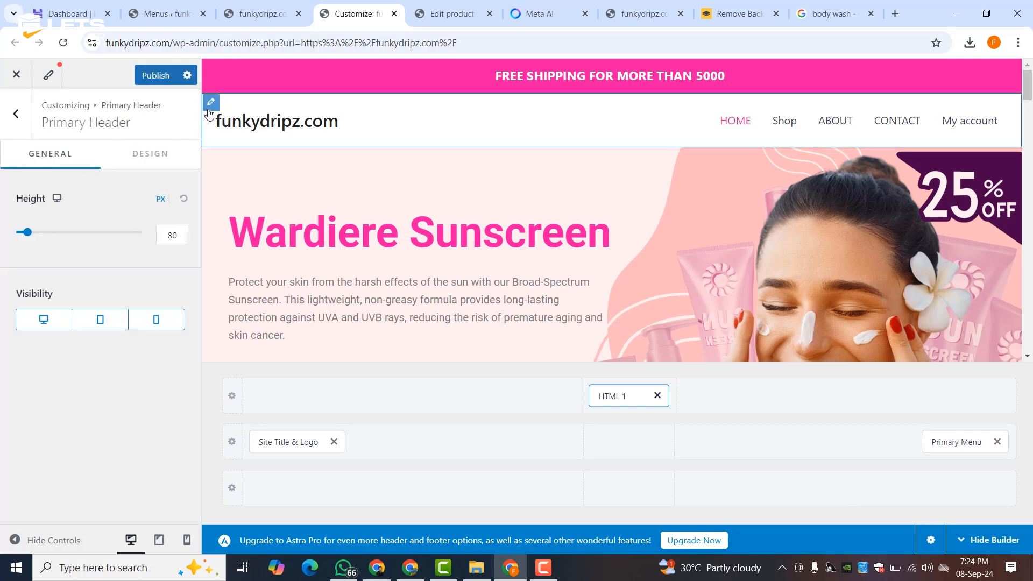
pyautogui.click(213, 76)
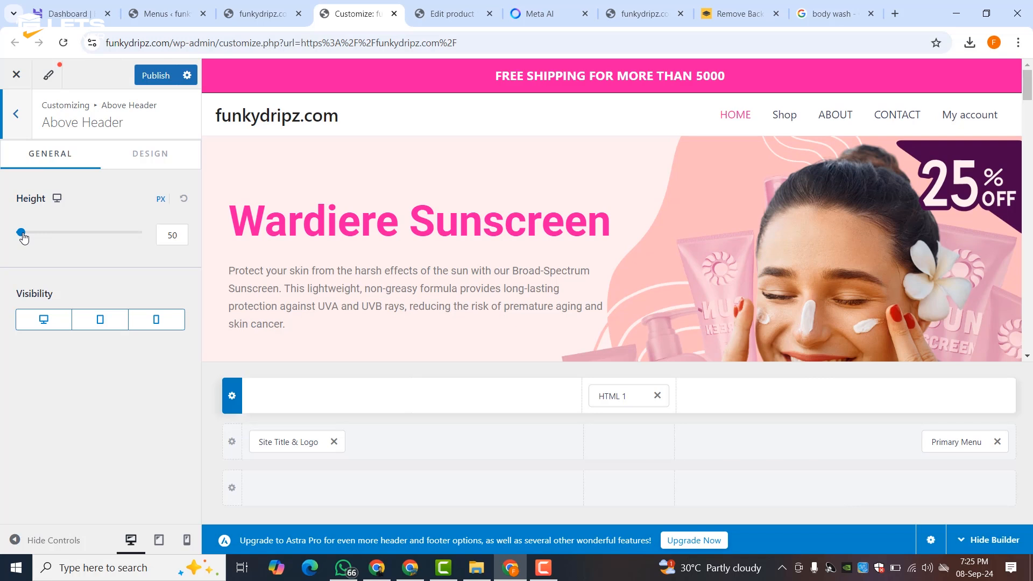
pyautogui.click(22, 233)
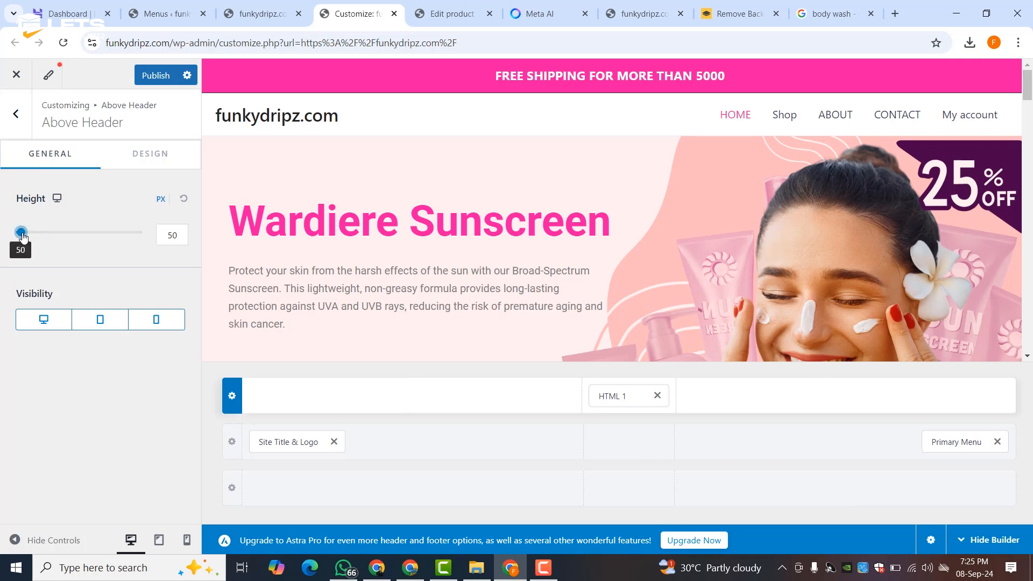
pyautogui.moveTo(22, 234); pyautogui.dragTo(17, 234)
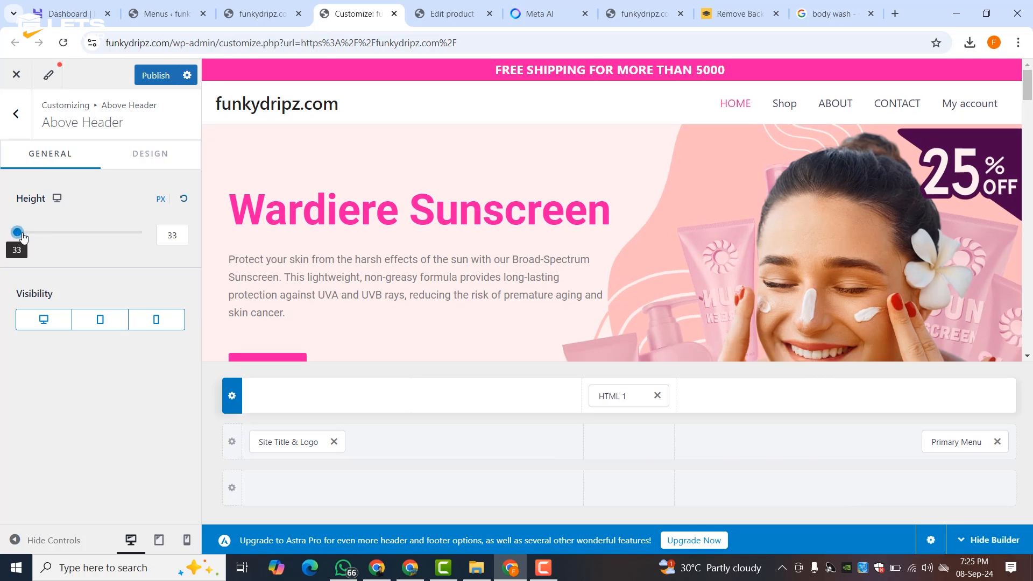
pyautogui.click(171, 235)
pyautogui.doubleClick(172, 235)
pyautogui.write('40')
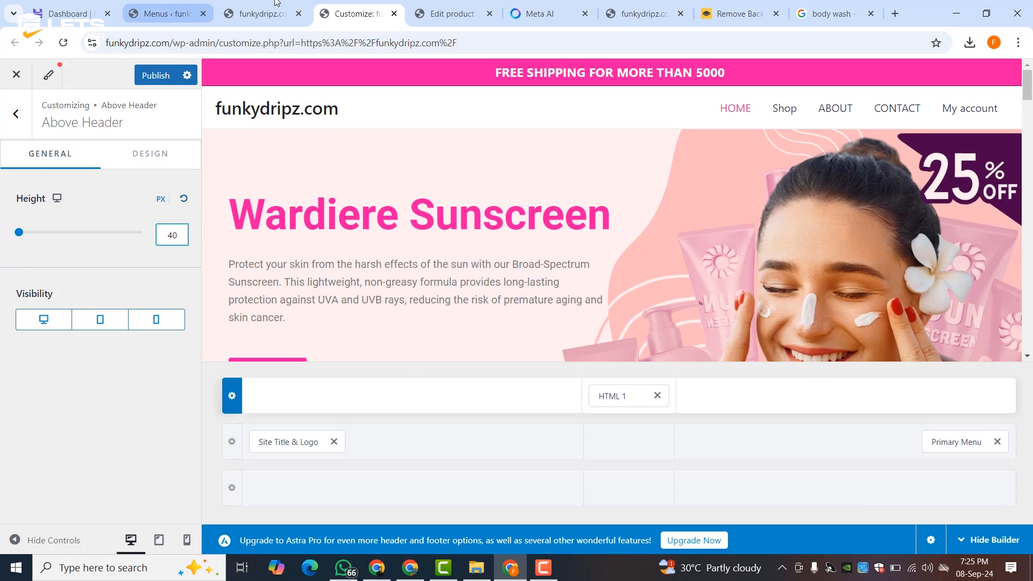
pyautogui.click(154, 75)
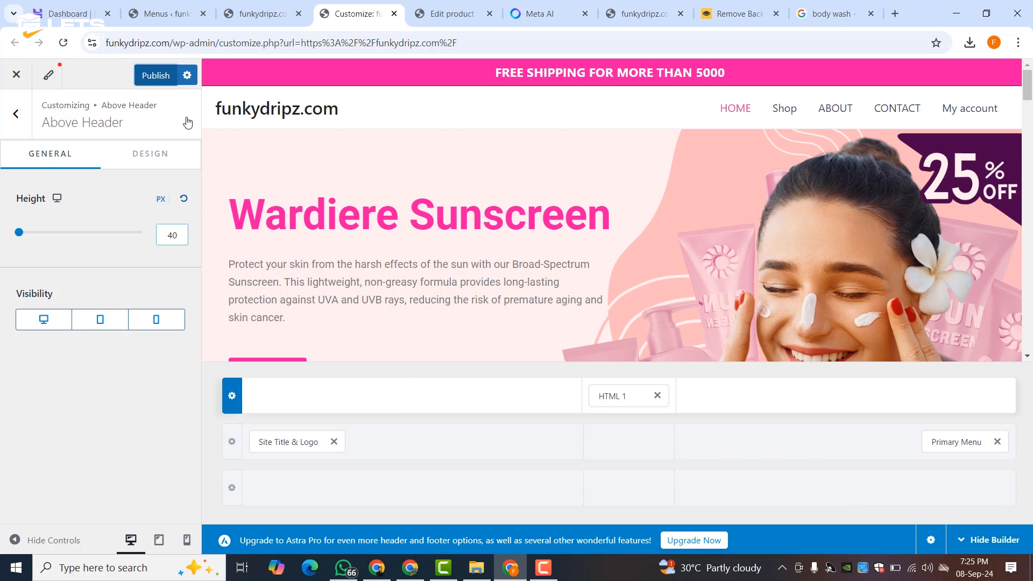
pyautogui.click(211, 98)
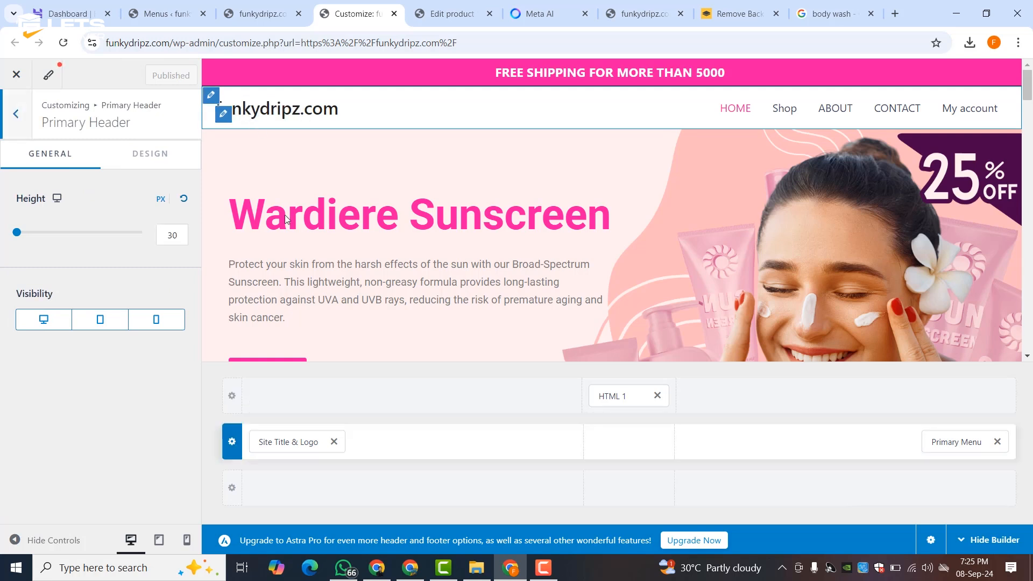
# - Set Liceria-Co.png from the Media Library as the site logo, uncropped
pyautogui.click(305, 443)
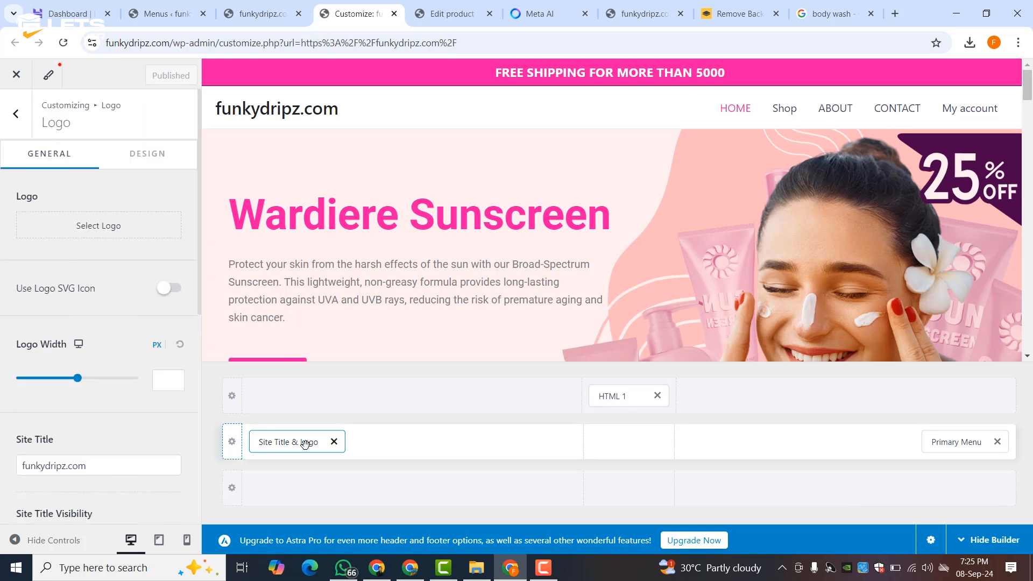
pyautogui.click(73, 234)
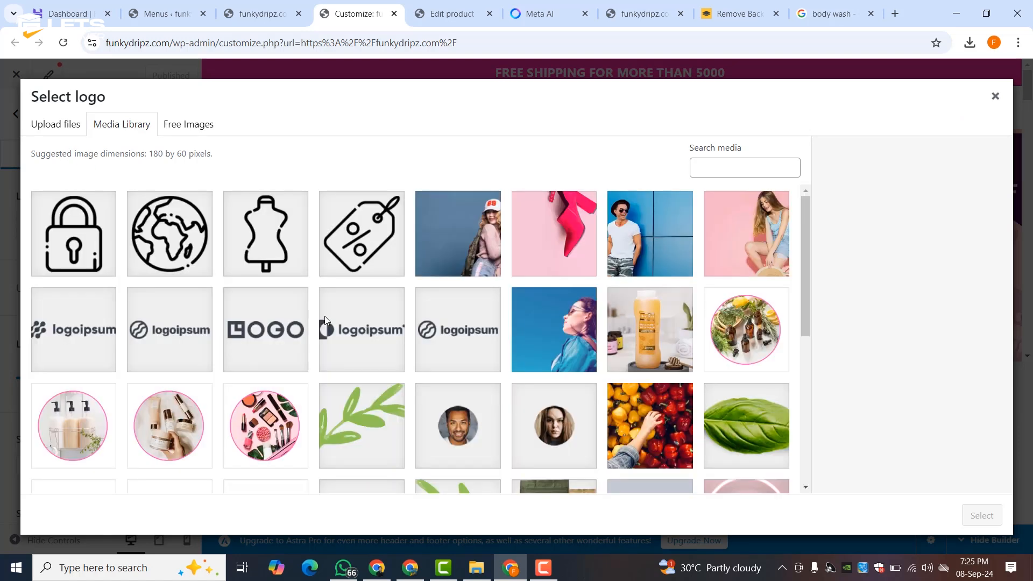
pyautogui.scroll(-3, 458, 412)
pyautogui.scroll(-2, 457, 412)
pyautogui.click(385, 349)
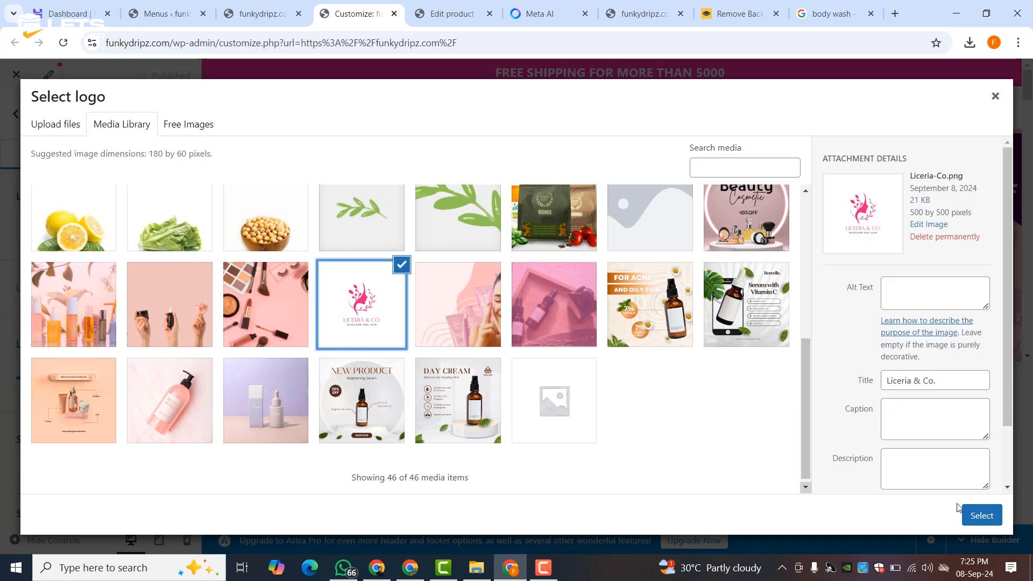
pyautogui.click(980, 515)
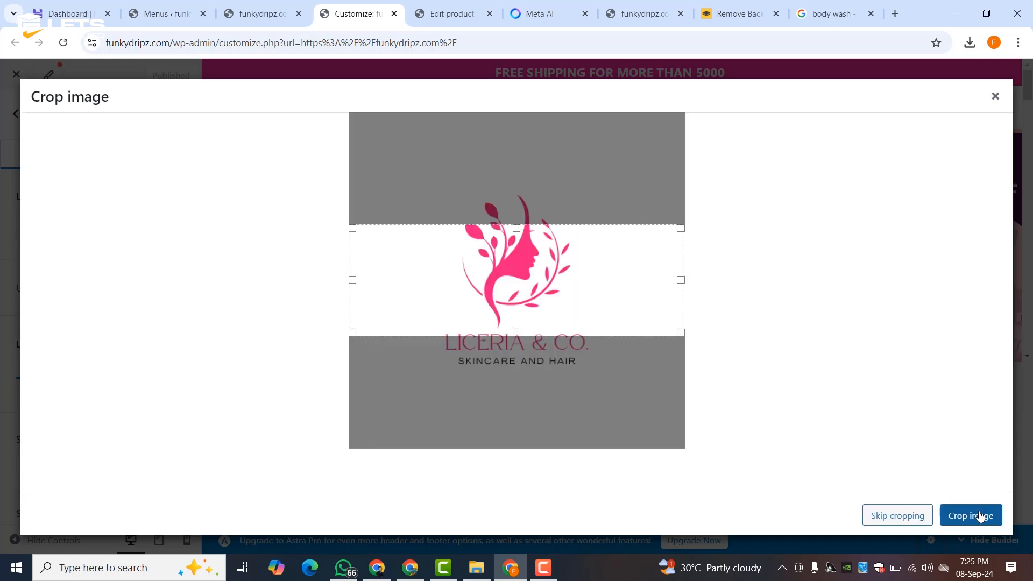
pyautogui.click(898, 517)
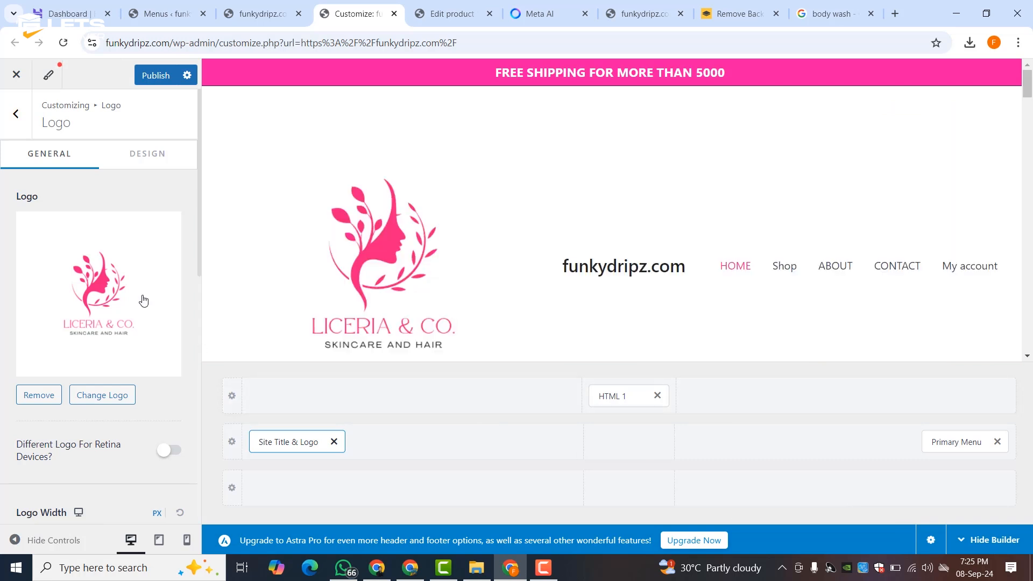
# - Set the logo width to 154 px and delete the site title
pyautogui.scroll(-3, 104, 295)
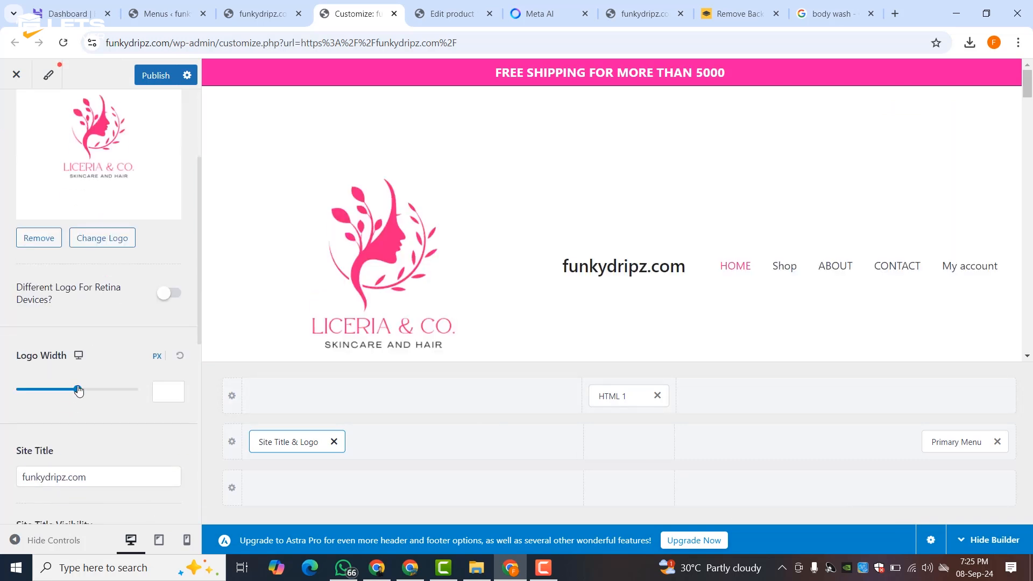
pyautogui.moveTo(67, 390); pyautogui.dragTo(51, 389)
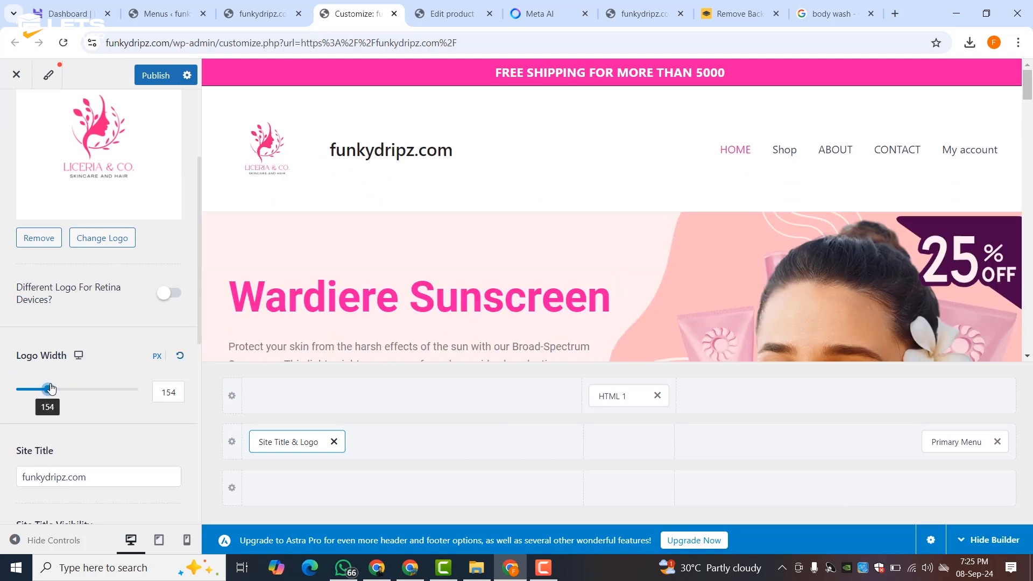
pyautogui.scroll(-3, 52, 388)
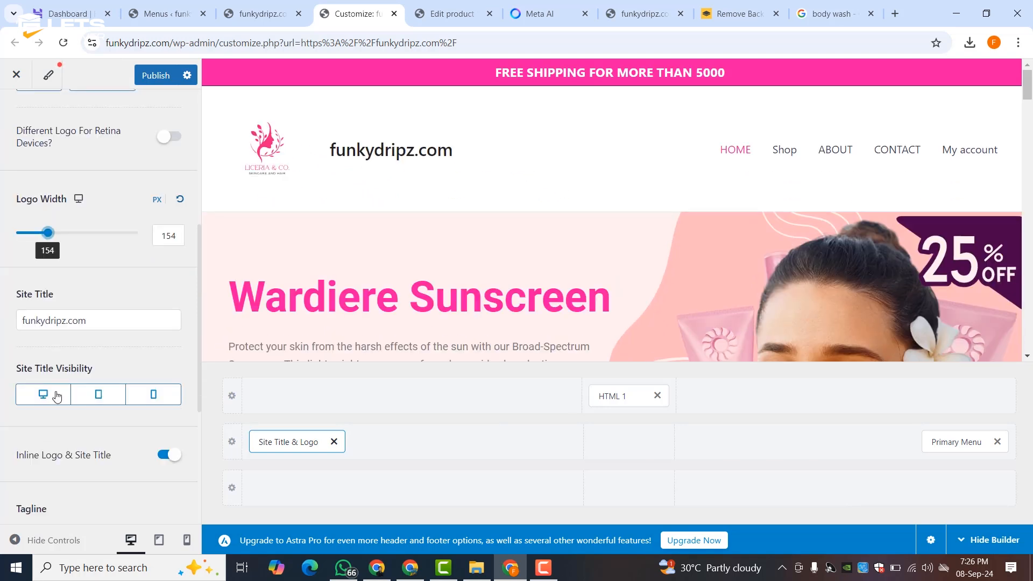
pyautogui.moveTo(87, 321); pyautogui.dragTo(73, 322)
pyautogui.doubleClick(72, 323)
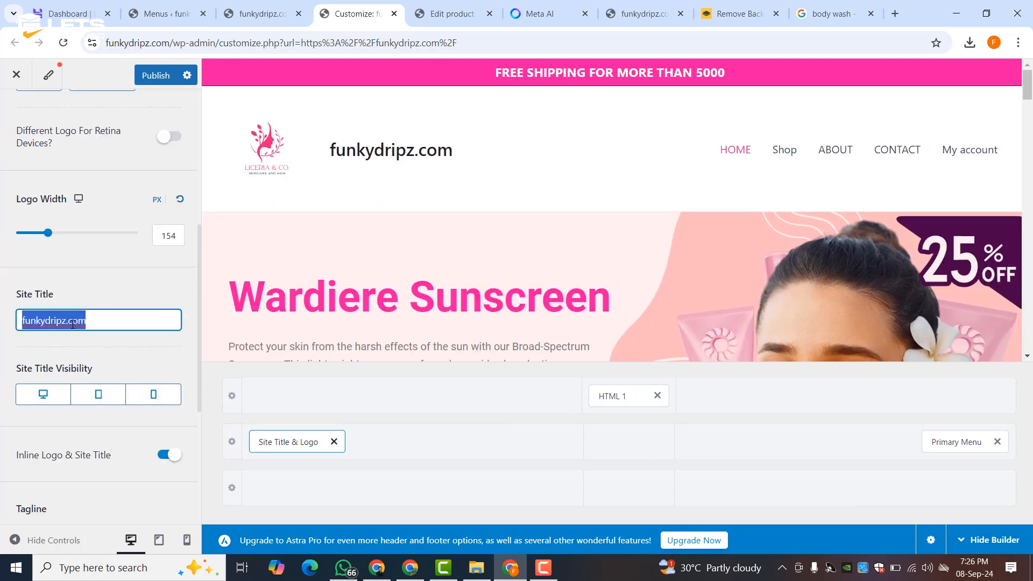
pyautogui.press('BackSpace')
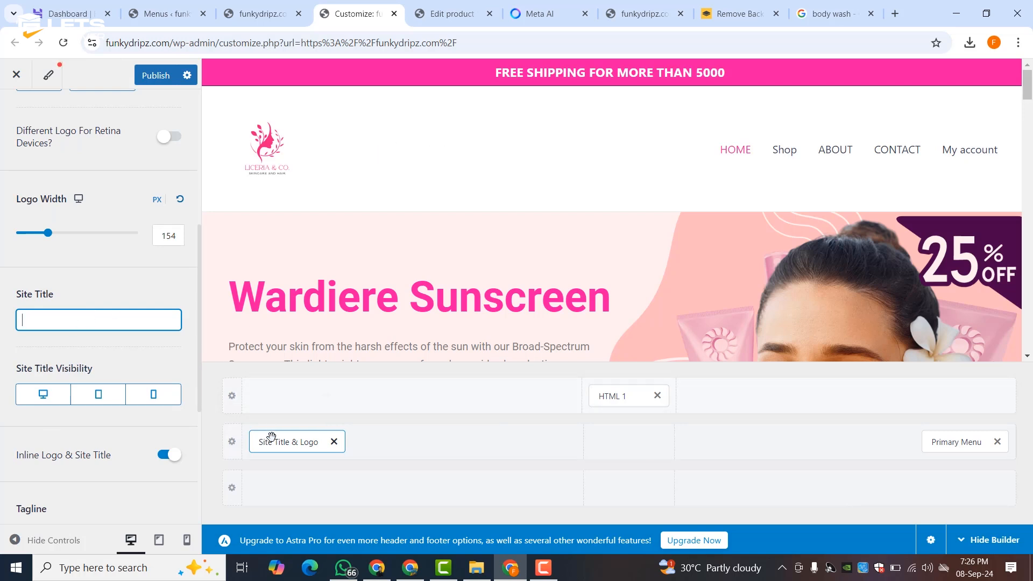
# - Move the logo to the header's centre slot and the Primary Menu to the Below Header row
pyautogui.moveTo(270, 442); pyautogui.dragTo(604, 450)
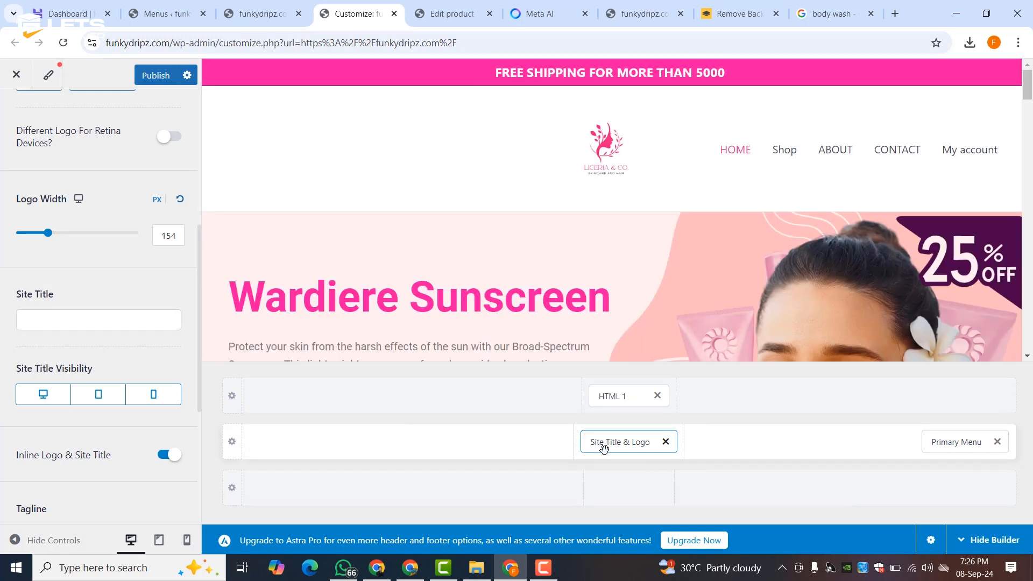
pyautogui.moveTo(934, 441); pyautogui.dragTo(618, 500)
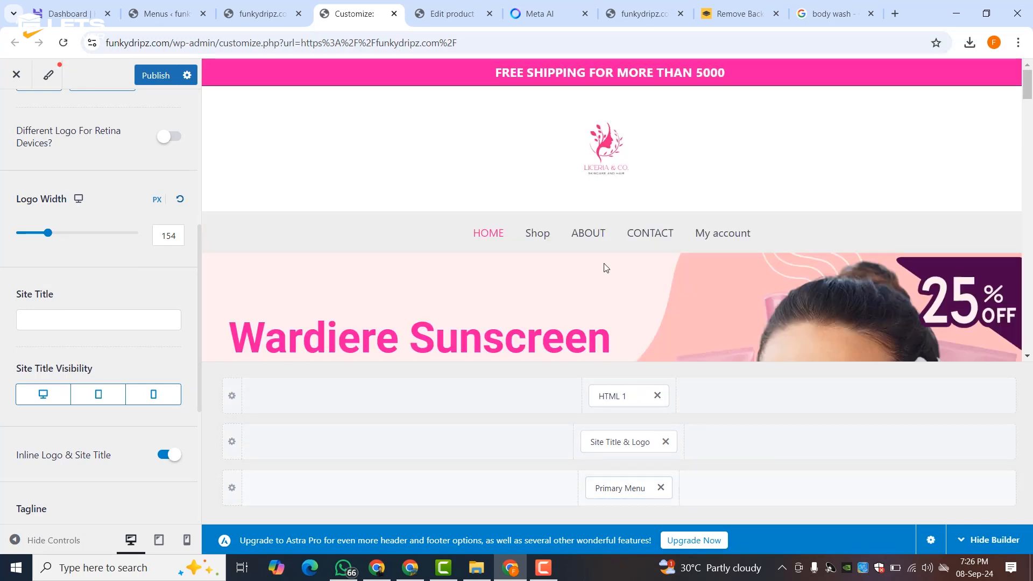
pyautogui.moveTo(613, 179)
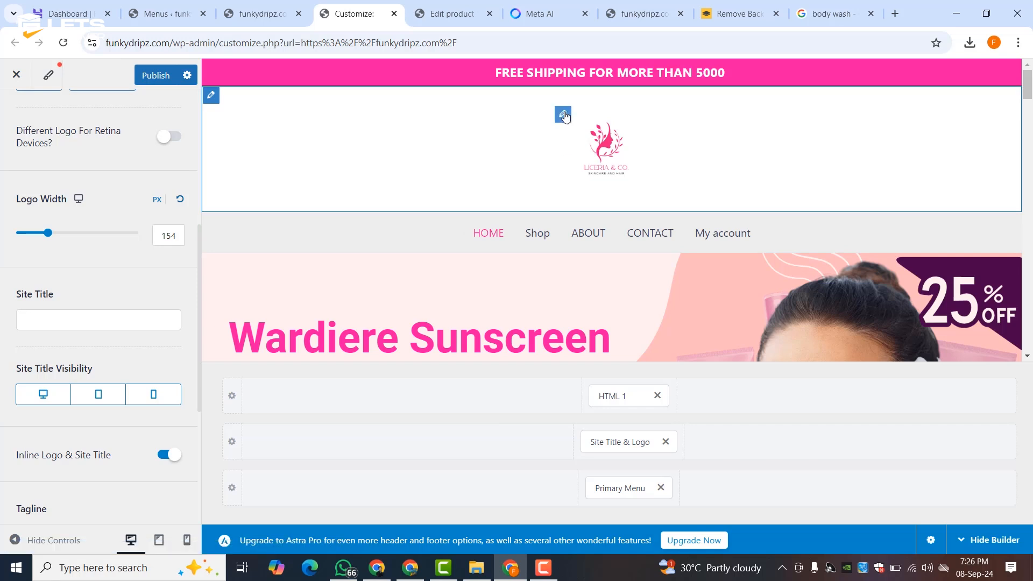
pyautogui.click(564, 115)
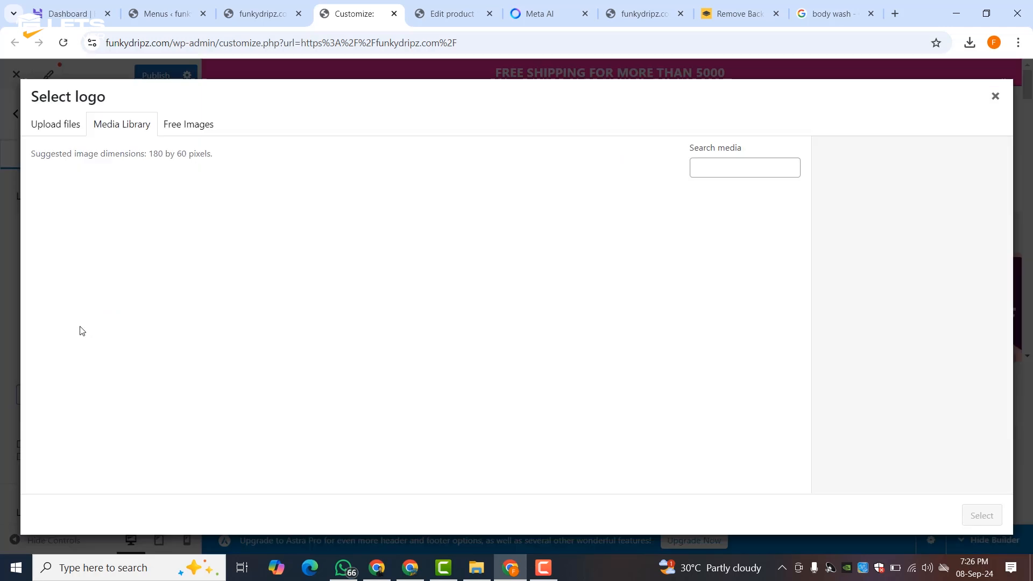
# - Open the Liceria & Co. logo from the media library in the image editor
pyautogui.click(42, 358)
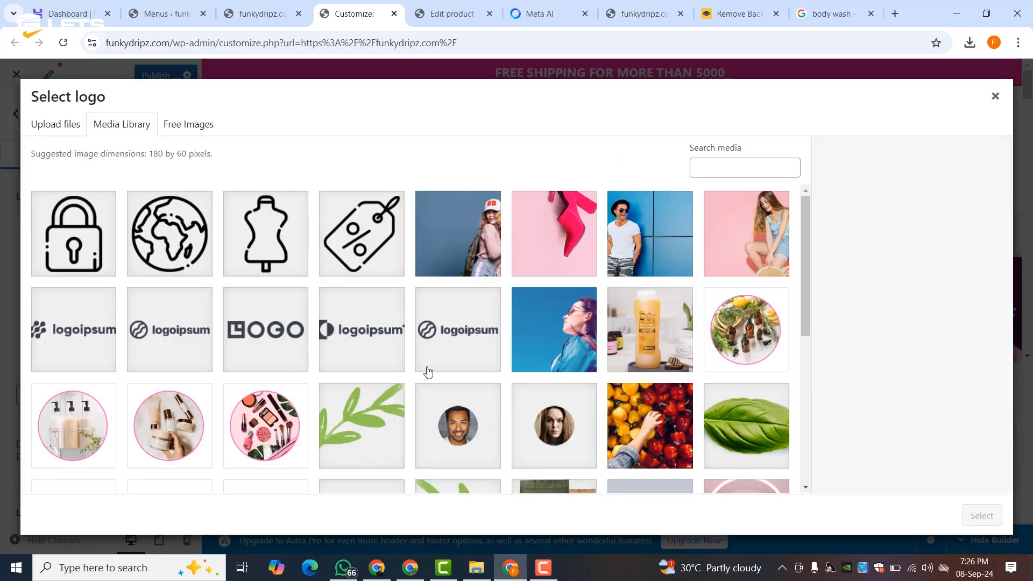
pyautogui.scroll(-6, 427, 371)
pyautogui.click(374, 316)
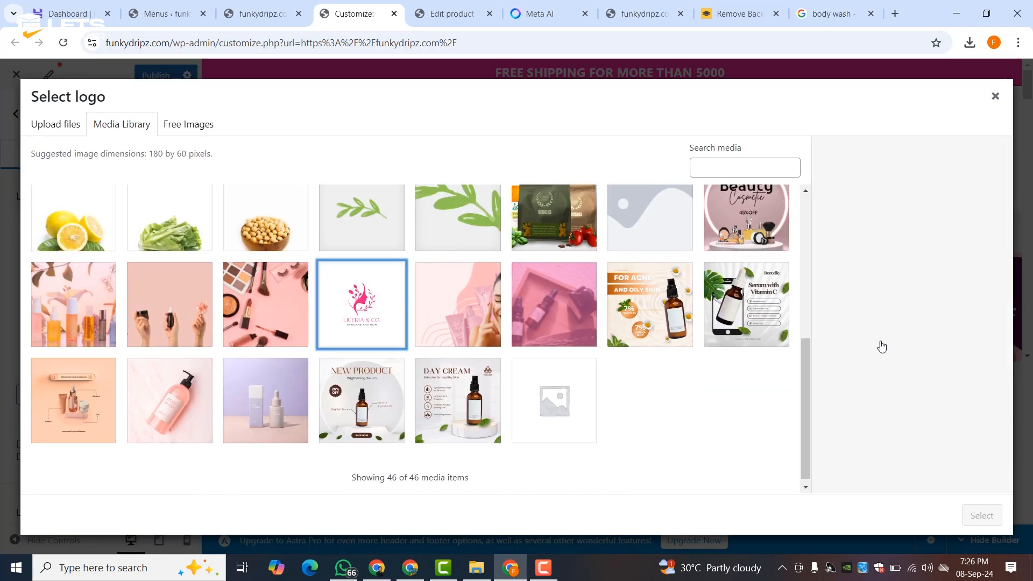
pyautogui.click(922, 238)
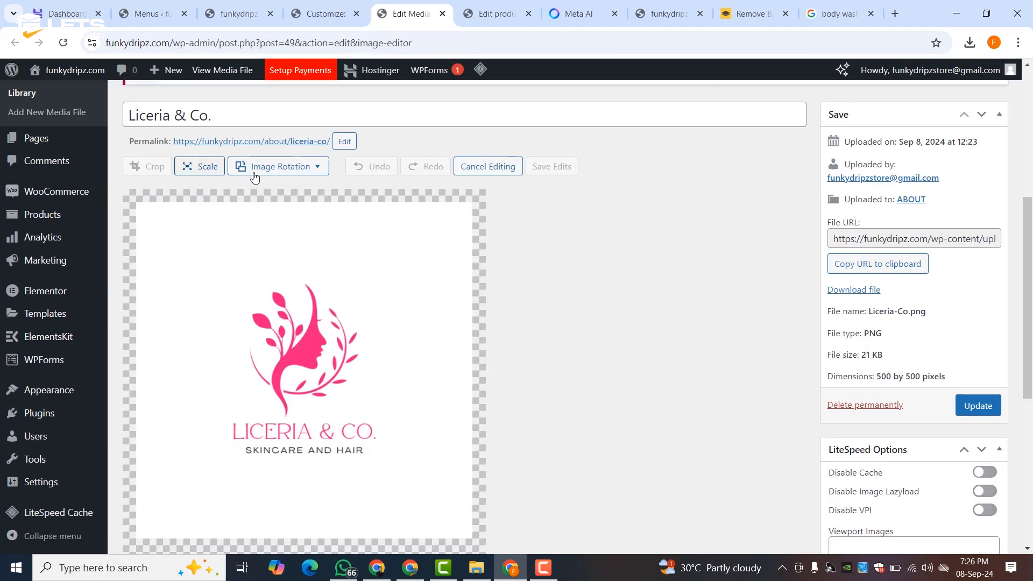
# - Look over the Liceria-Co.png editor and open its image scaling options
pyautogui.scroll(-3, 267, 244)
pyautogui.scroll(3, 266, 243)
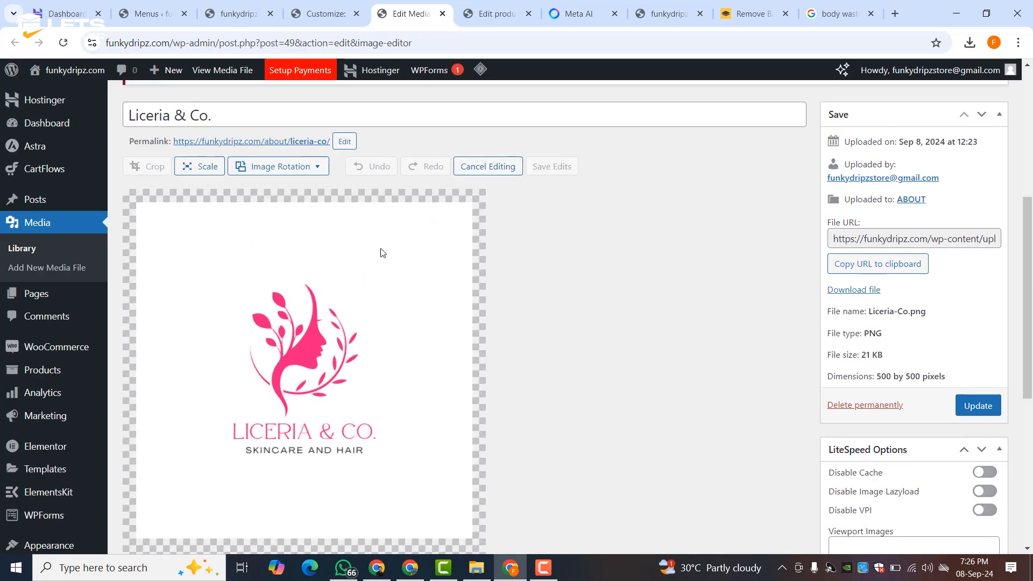
pyautogui.scroll(-8, 355, 330)
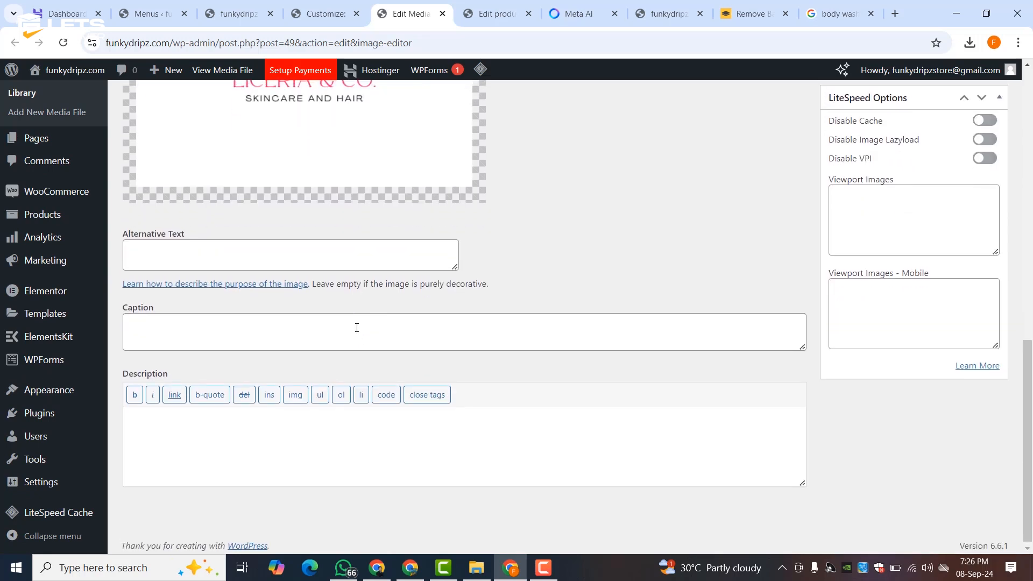
pyautogui.scroll(10, 355, 328)
pyautogui.click(188, 283)
pyautogui.scroll(-3, 224, 322)
pyautogui.moveTo(198, 238); pyautogui.dragTo(279, 280)
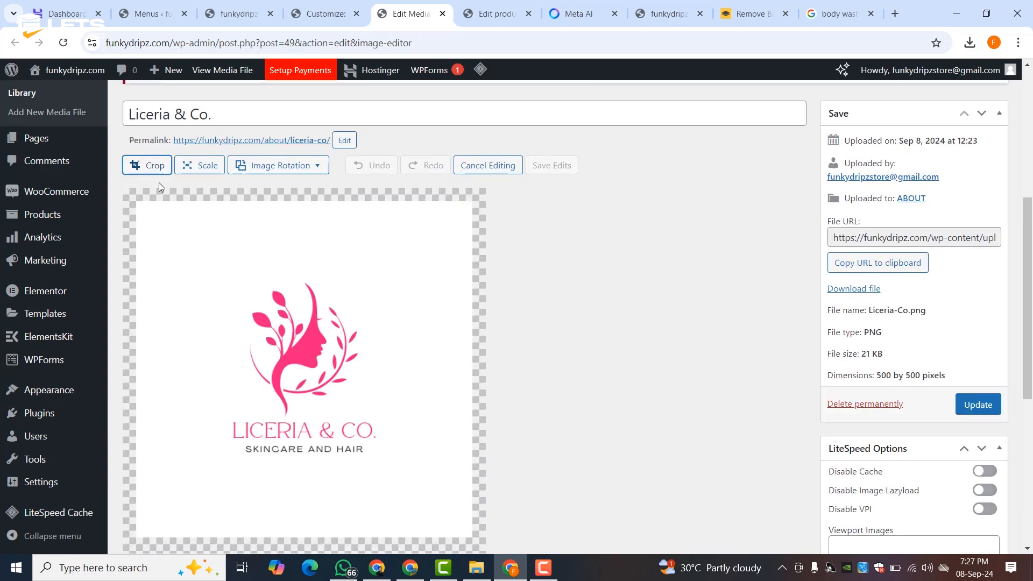
# - Crop the image tightly around the logo to 243 × 287 pixels and save the edits
pyautogui.click(144, 167)
pyautogui.moveTo(306, 214); pyautogui.dragTo(304, 267)
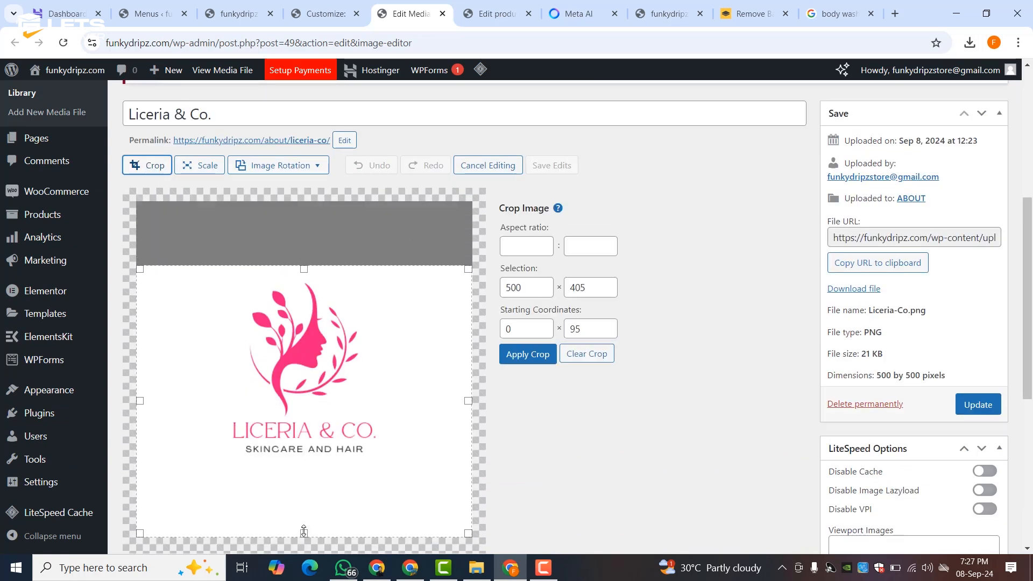
pyautogui.moveTo(304, 531); pyautogui.dragTo(304, 455)
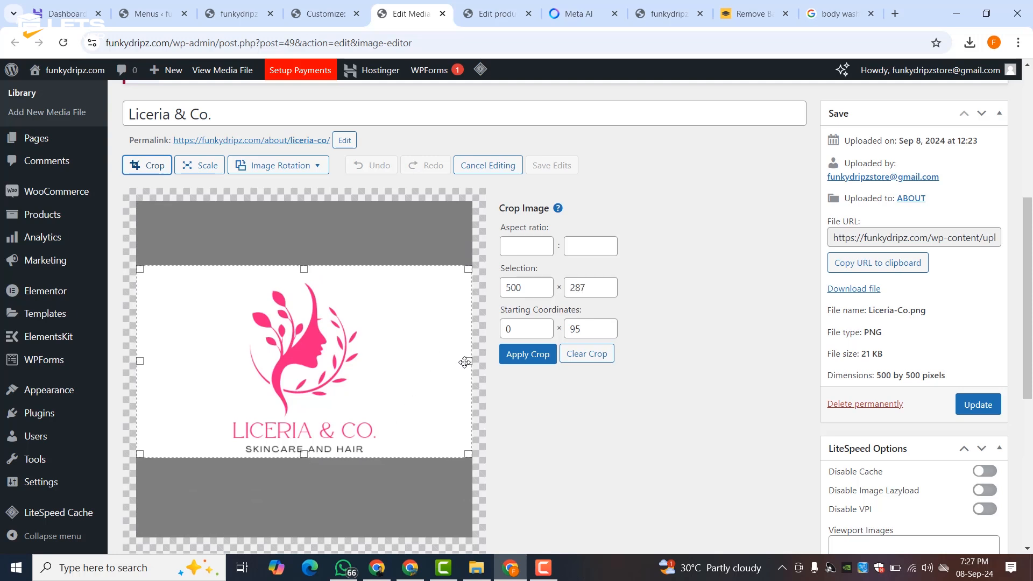
pyautogui.moveTo(464, 362); pyautogui.dragTo(379, 361)
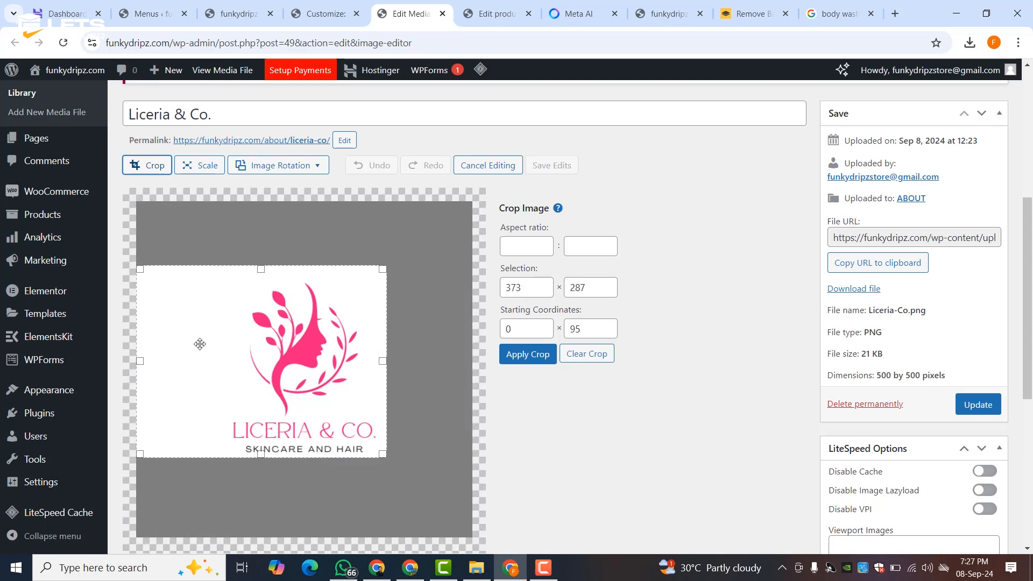
pyautogui.moveTo(139, 361); pyautogui.dragTo(224, 371)
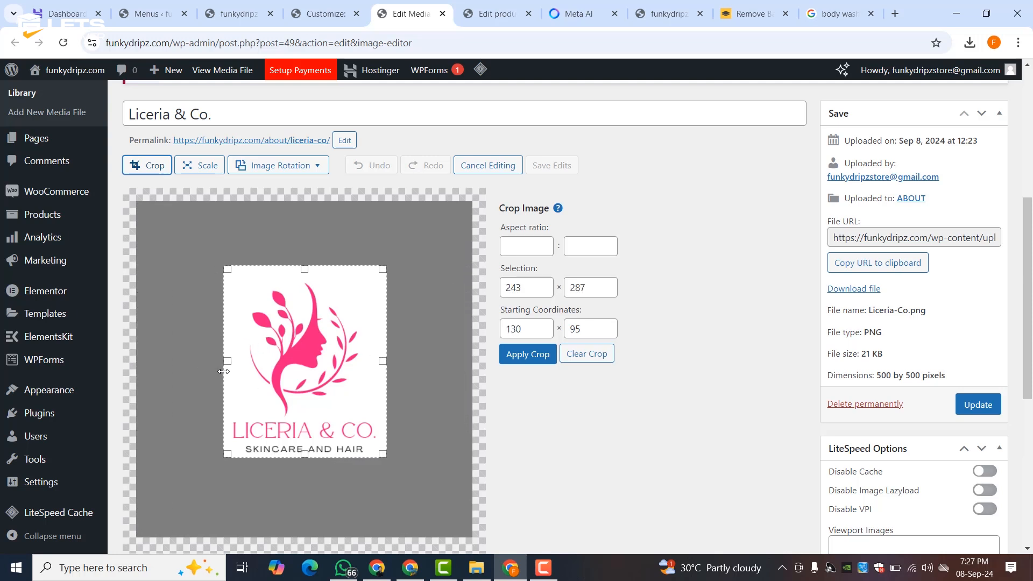
pyautogui.click(511, 358)
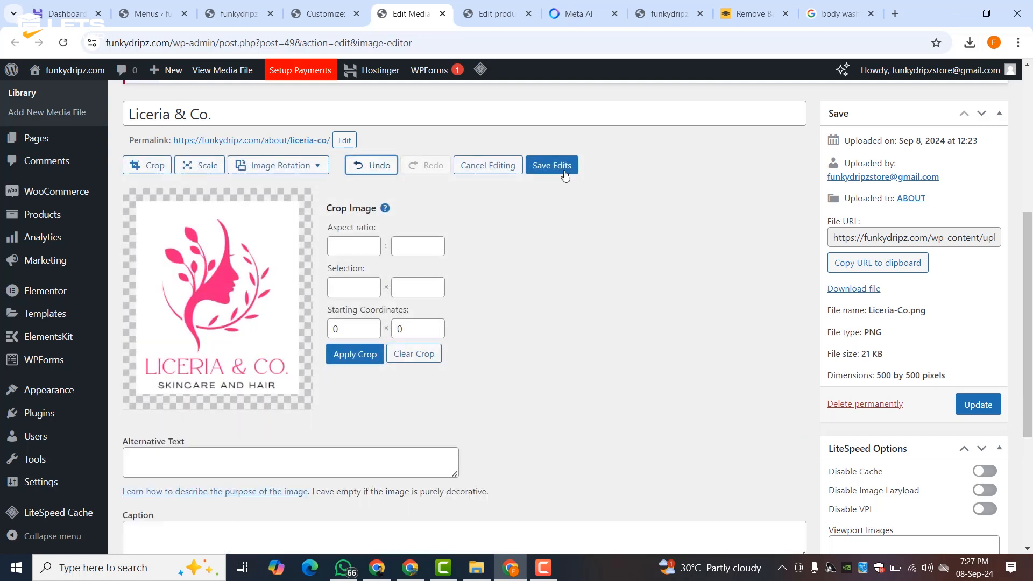
pyautogui.click(564, 171)
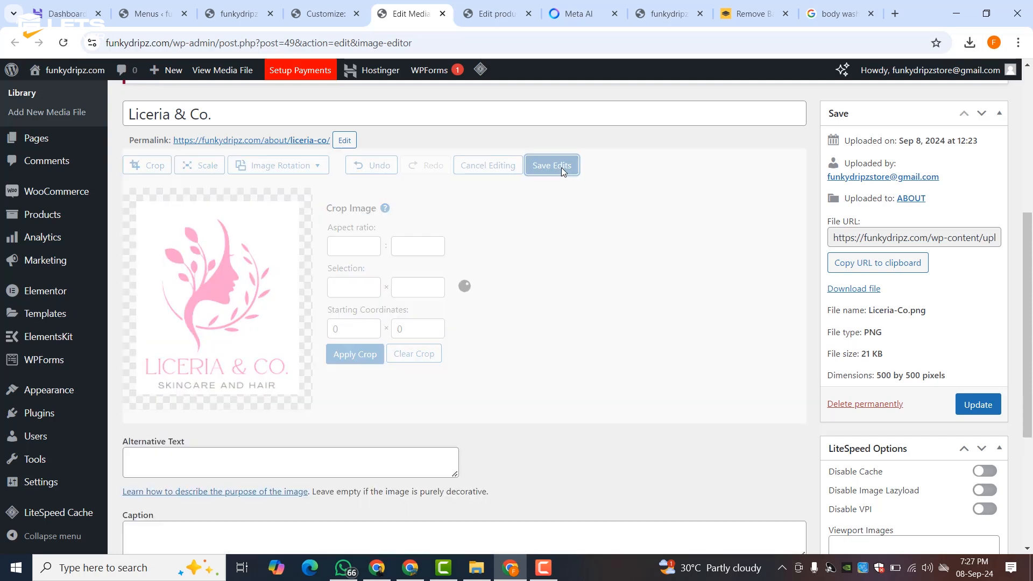
pyautogui.click(971, 409)
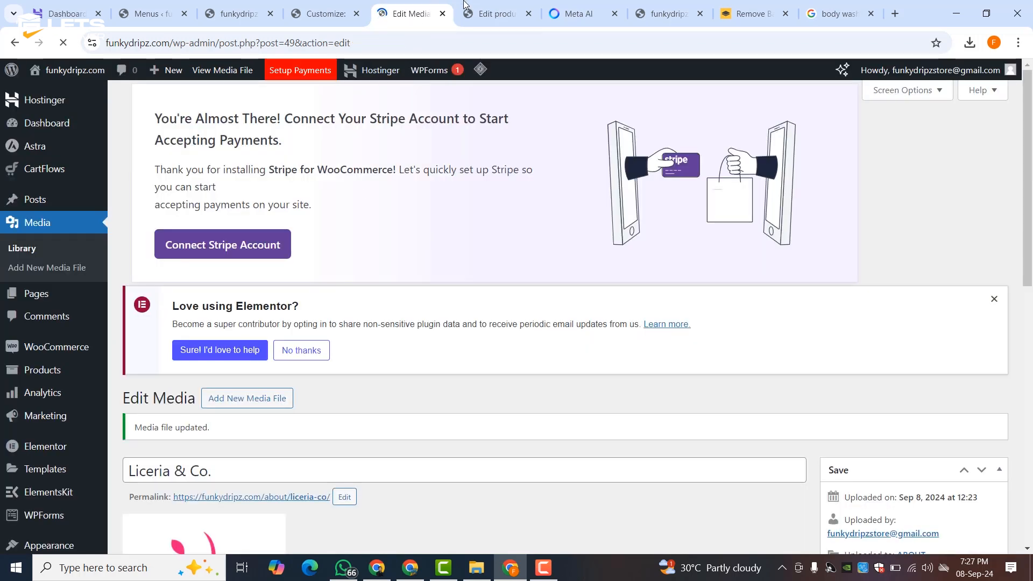
pyautogui.click(465, 4)
# - Replace the site logo with the cropped Liceria & Co. image, accepting the suggested crop
pyautogui.click(323, 13)
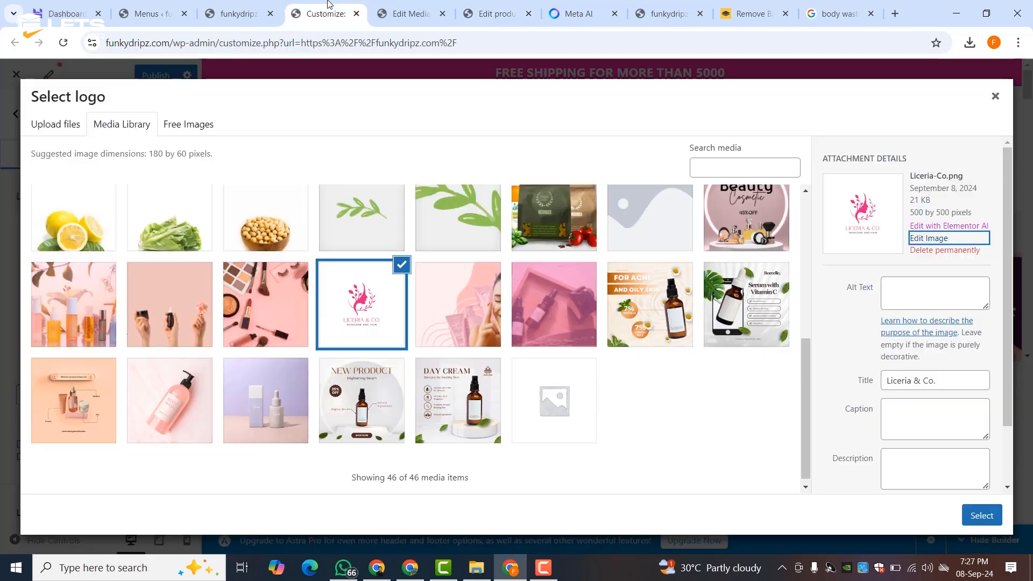
pyautogui.click(995, 97)
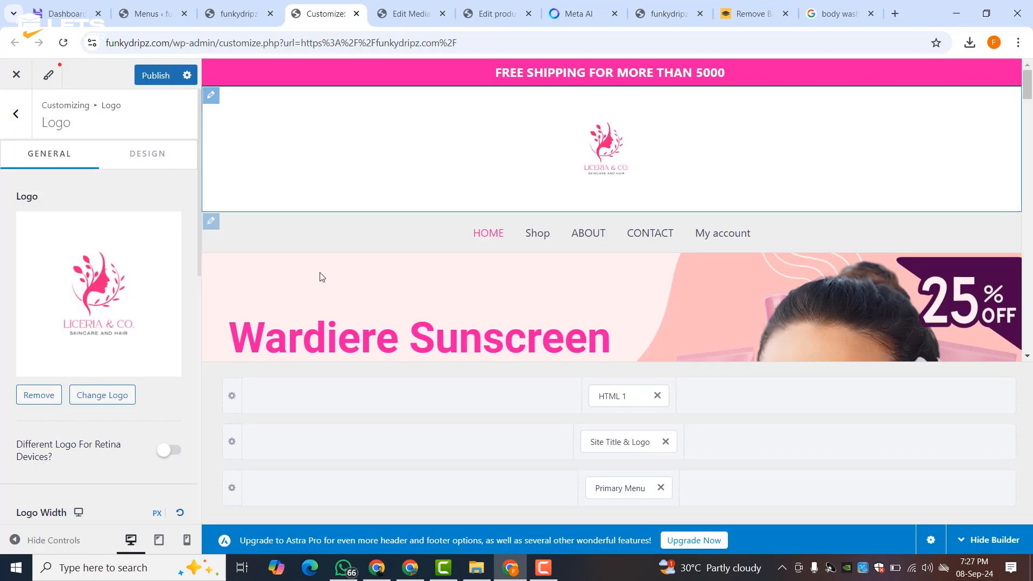
pyautogui.click(85, 395)
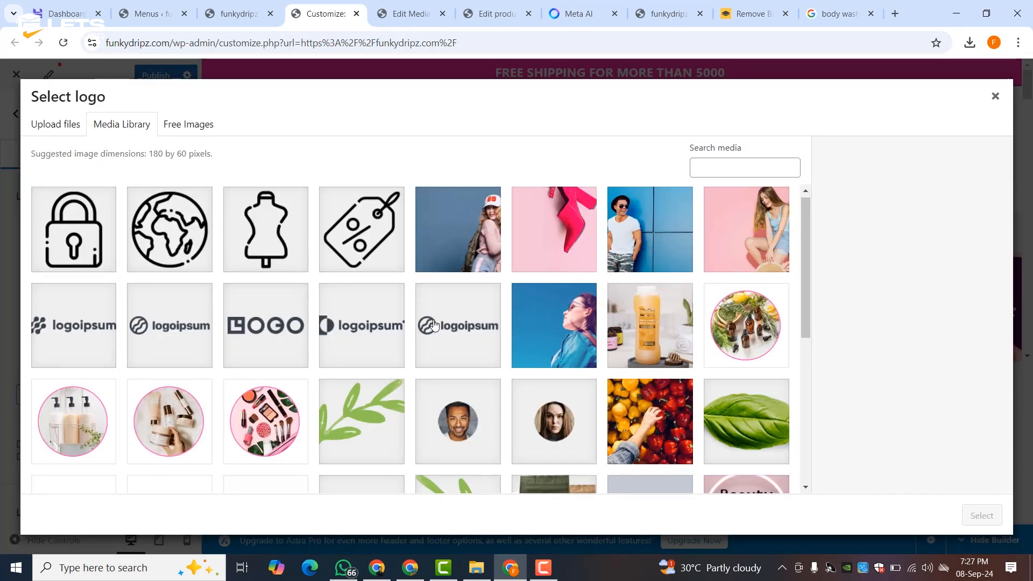
pyautogui.scroll(-5, 446, 387)
pyautogui.click(327, 309)
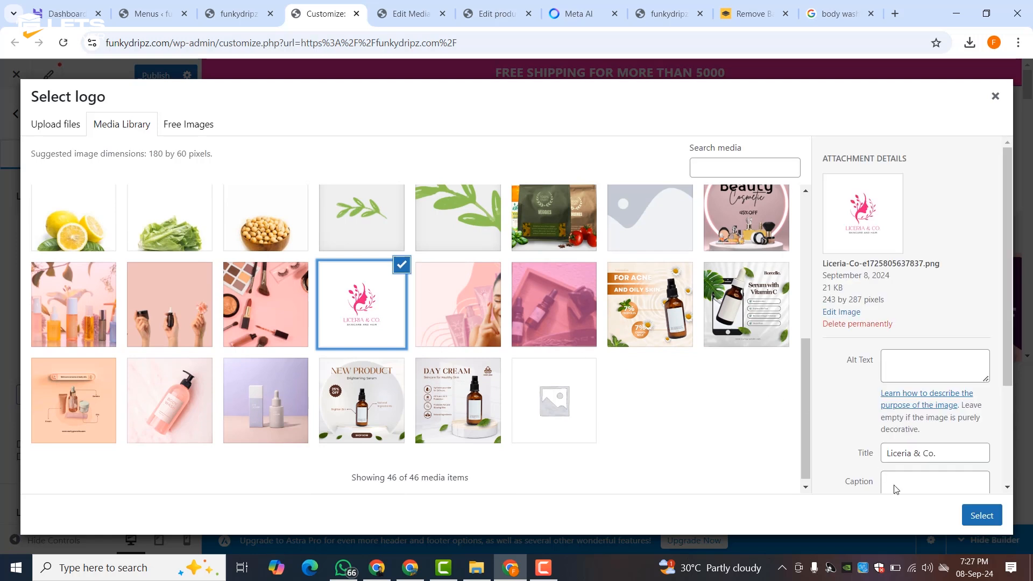
pyautogui.click(981, 516)
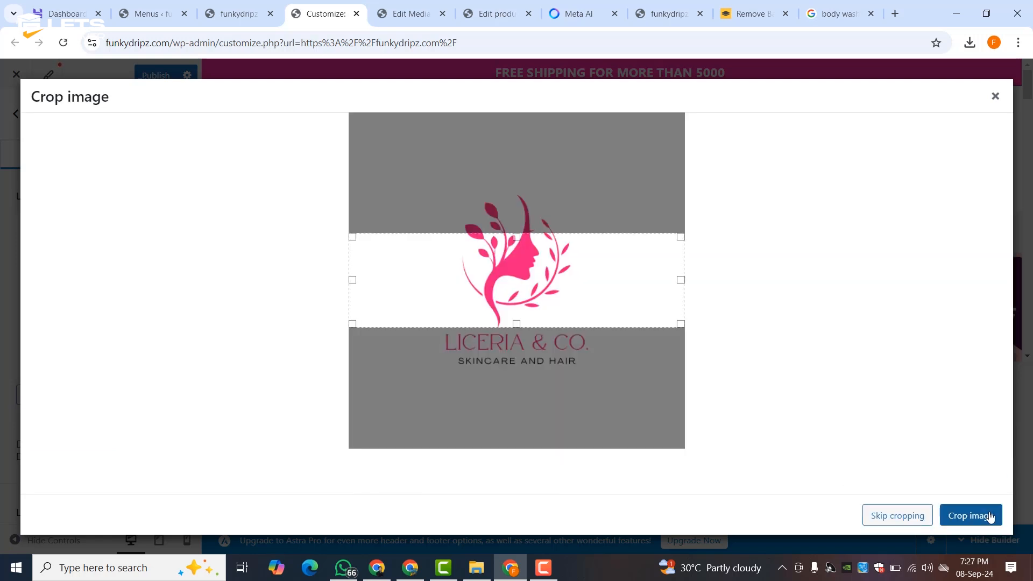
pyautogui.click(990, 517)
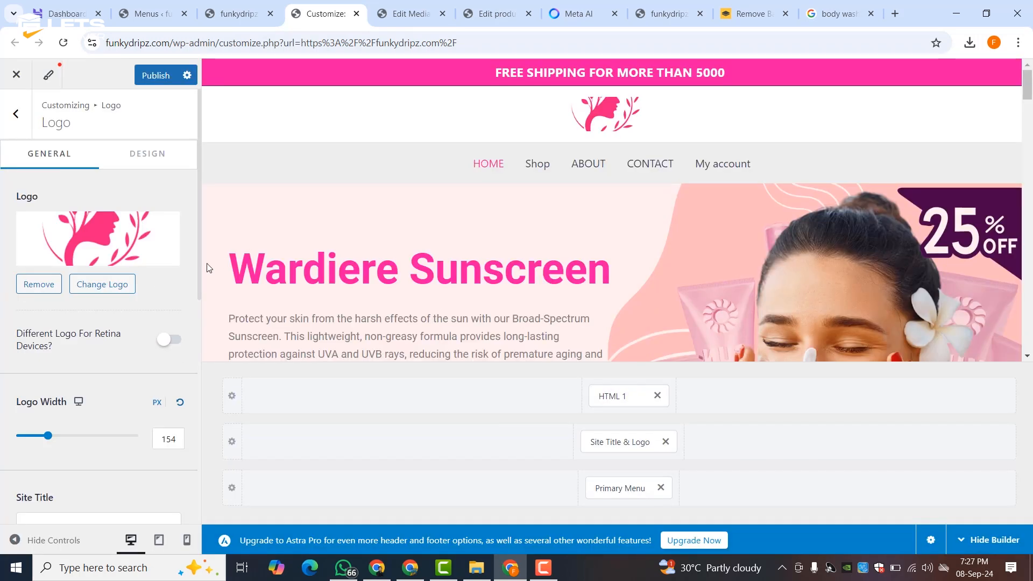
# - Reselect the Liceria & Co. image as site logo, skipping cropping to keep it whole
pyautogui.click(80, 285)
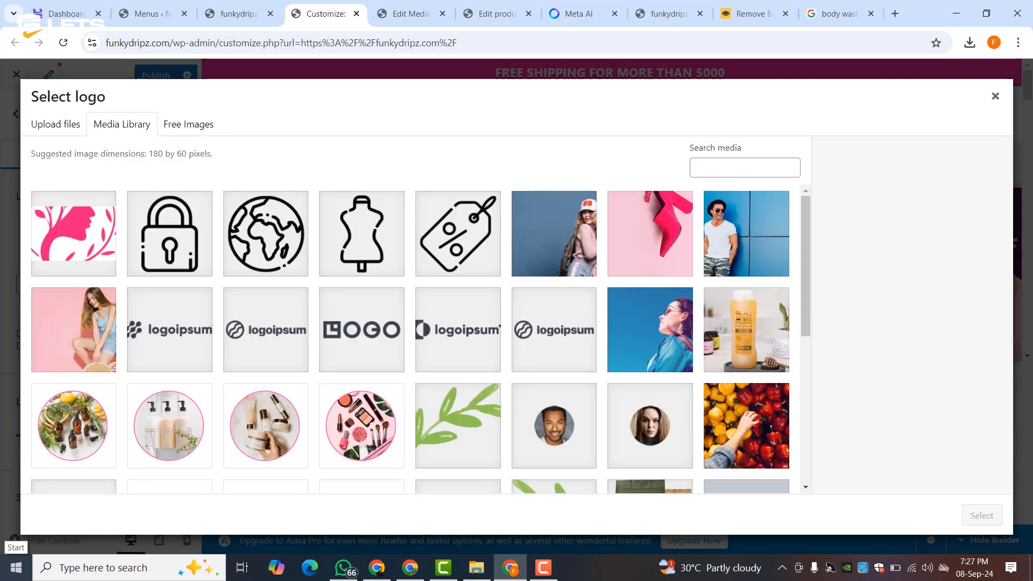
pyautogui.scroll(-6, 314, 308)
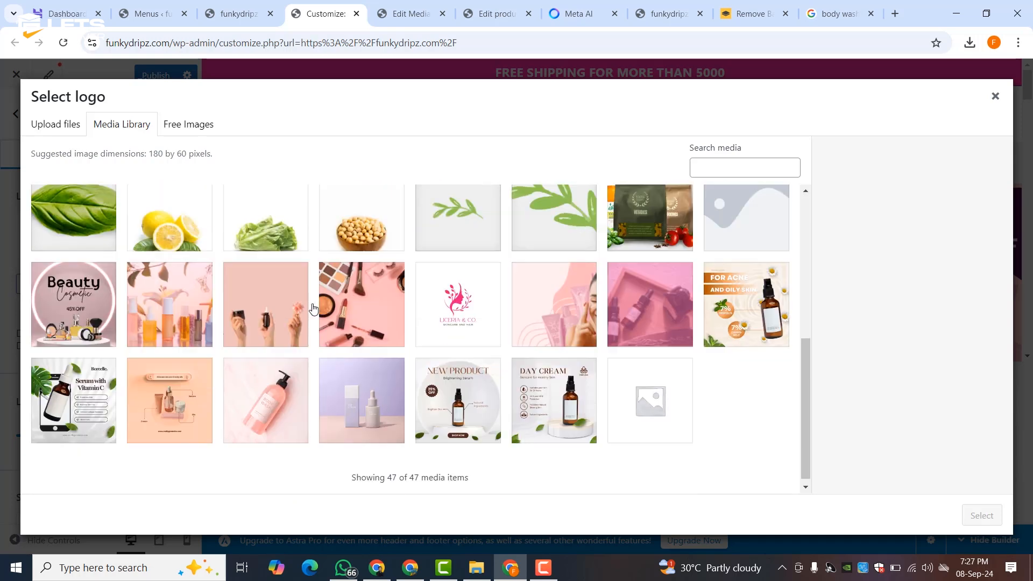
pyautogui.click(456, 283)
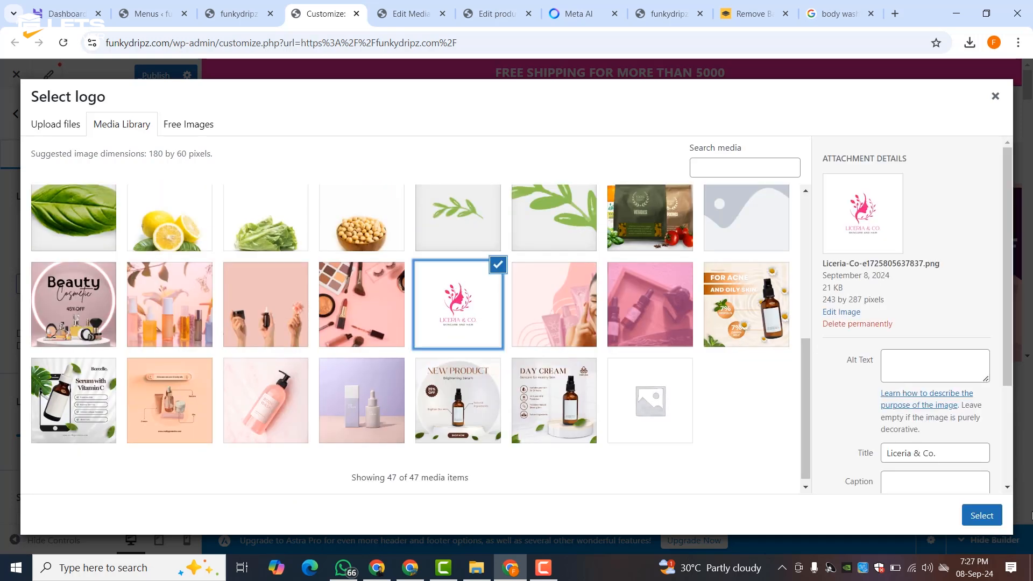
pyautogui.click(988, 518)
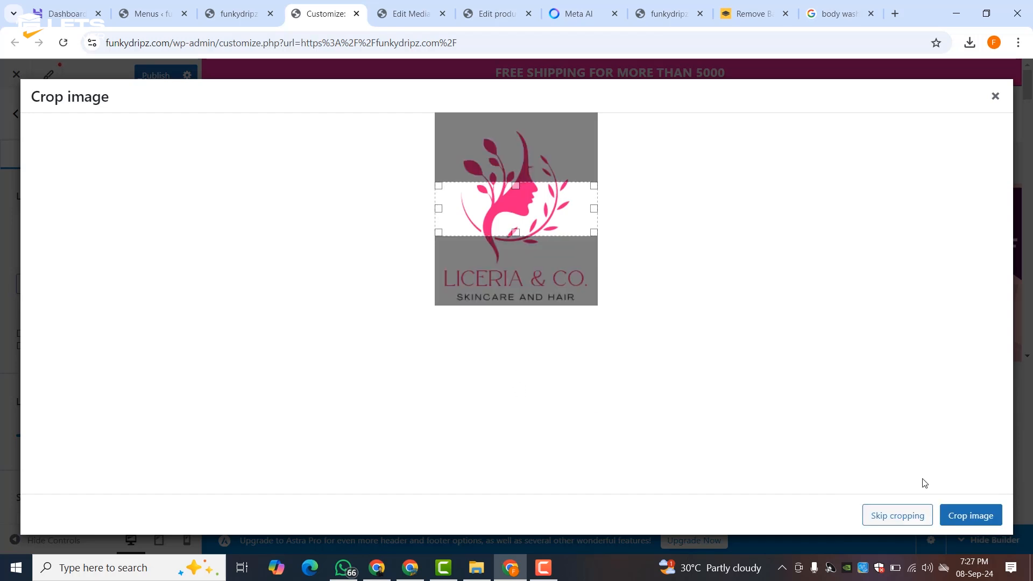
pyautogui.click(910, 516)
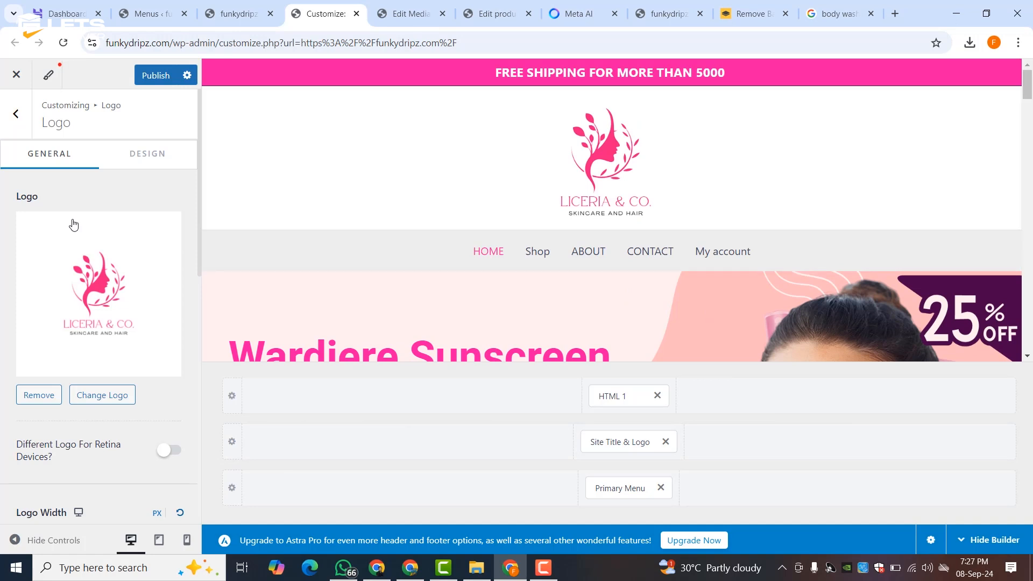
# - Set the header logo width to 110 px and publish the Customizer changes
pyautogui.scroll(-5, 85, 232)
pyautogui.moveTo(47, 237); pyautogui.dragTo(43, 238)
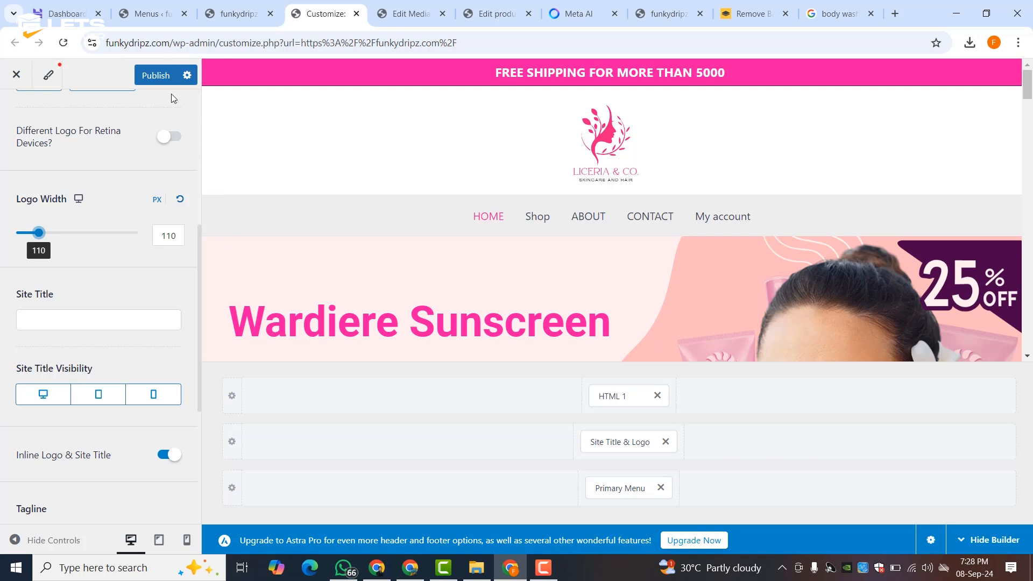
pyautogui.click(163, 78)
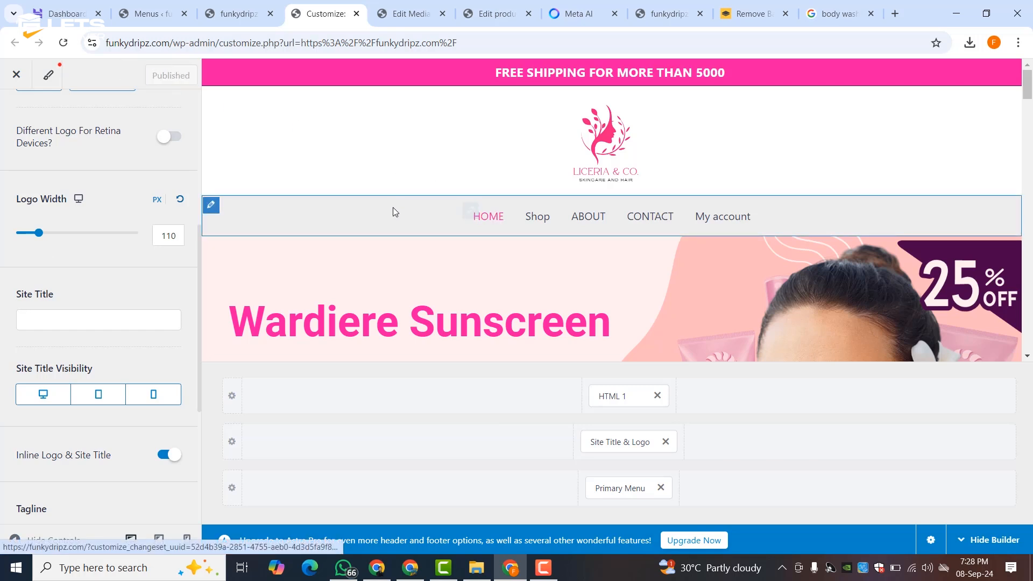
# - Change the Below Header menu row's Design background colour from grey to white
pyautogui.click(211, 205)
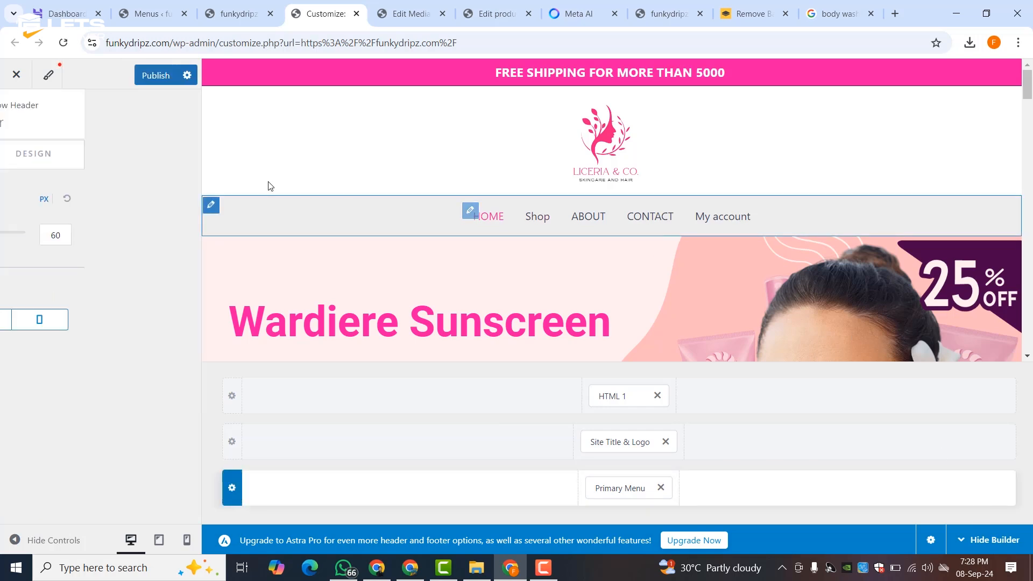
pyautogui.click(210, 206)
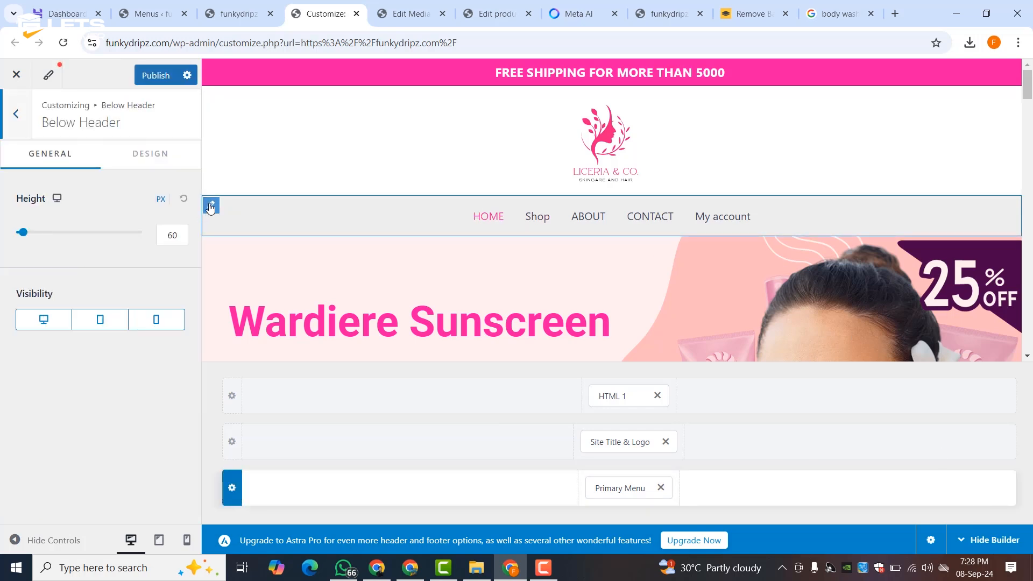
pyautogui.click(139, 160)
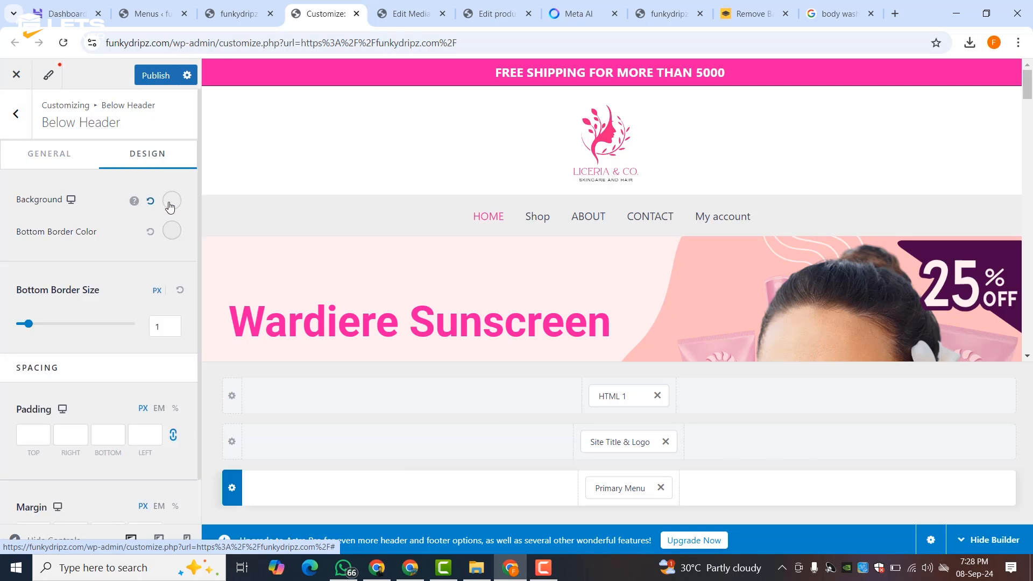
pyautogui.click(153, 204)
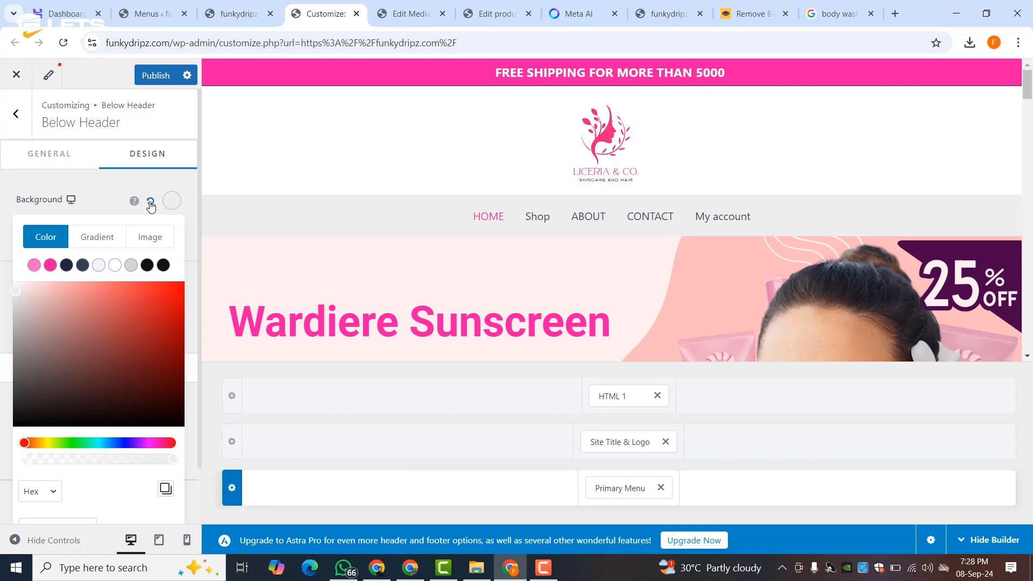
pyautogui.click(114, 266)
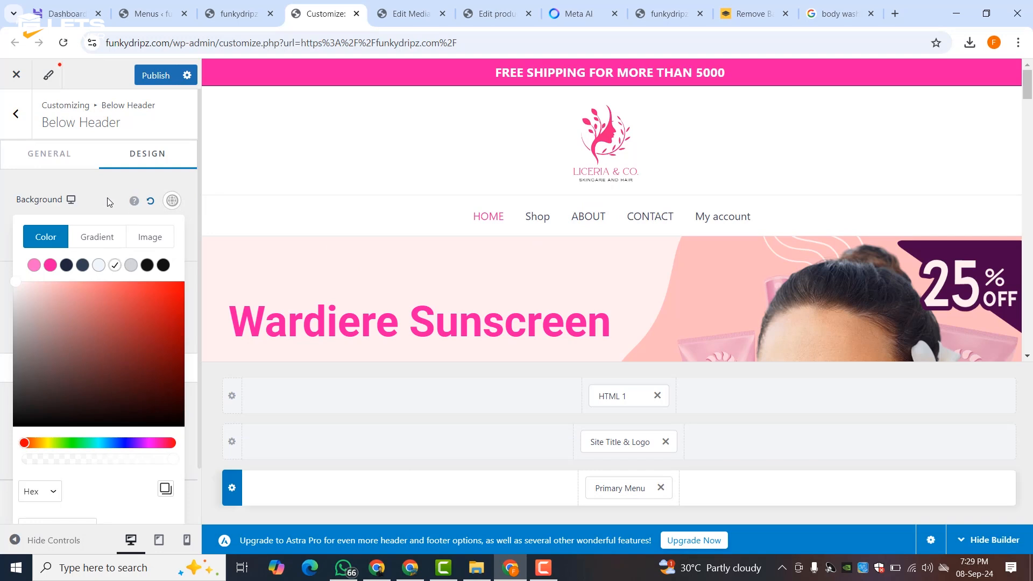
pyautogui.click(630, 325)
pyautogui.scroll(-6, 602, 278)
pyautogui.scroll(-15, 602, 276)
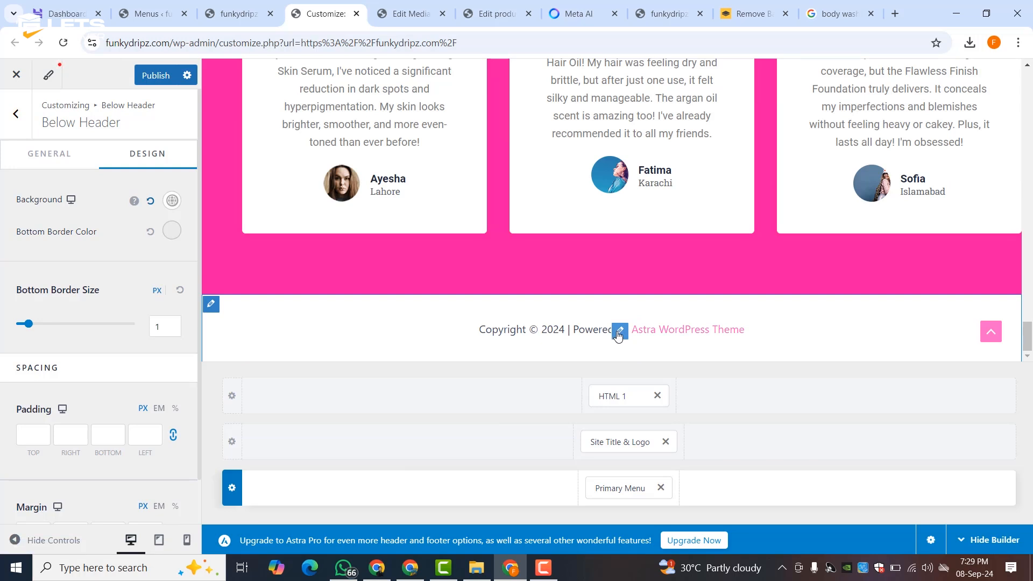
# - Replace the [theme_author] placeholder in the footer copyright text with 'LETS UNCOVER'
pyautogui.click(620, 331)
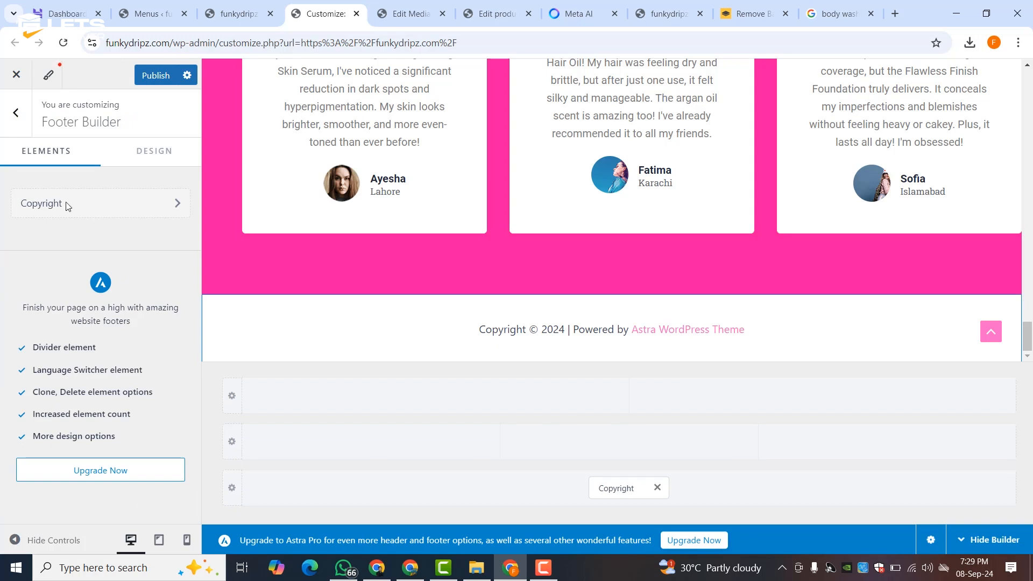
pyautogui.click(626, 488)
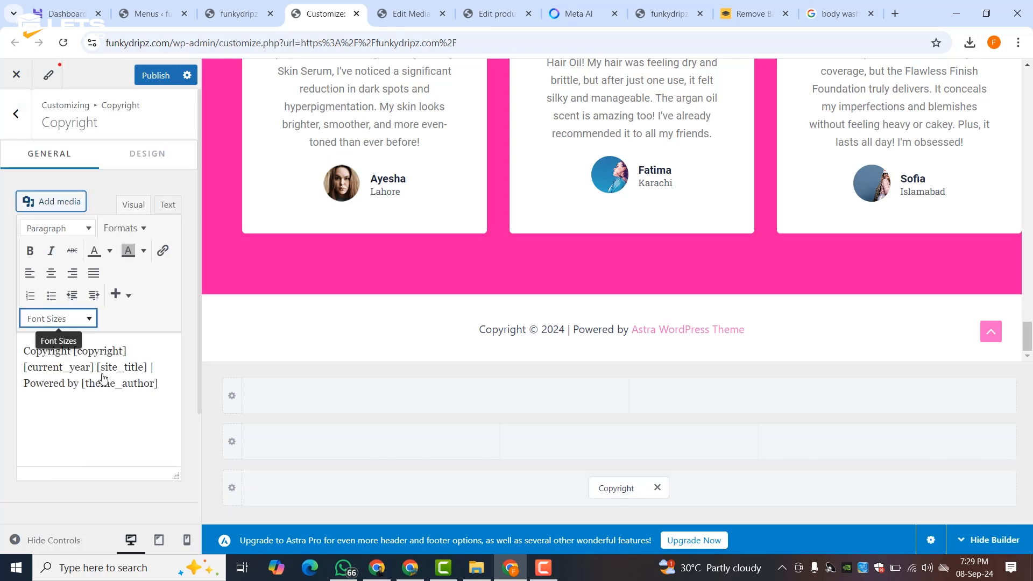
pyautogui.click(104, 379)
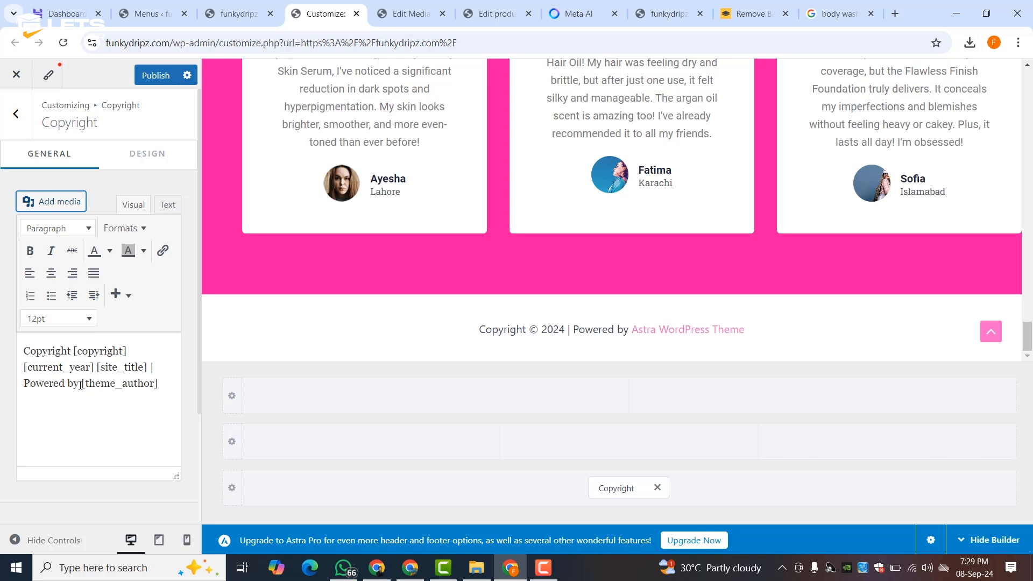
pyautogui.moveTo(84, 385); pyautogui.dragTo(169, 385)
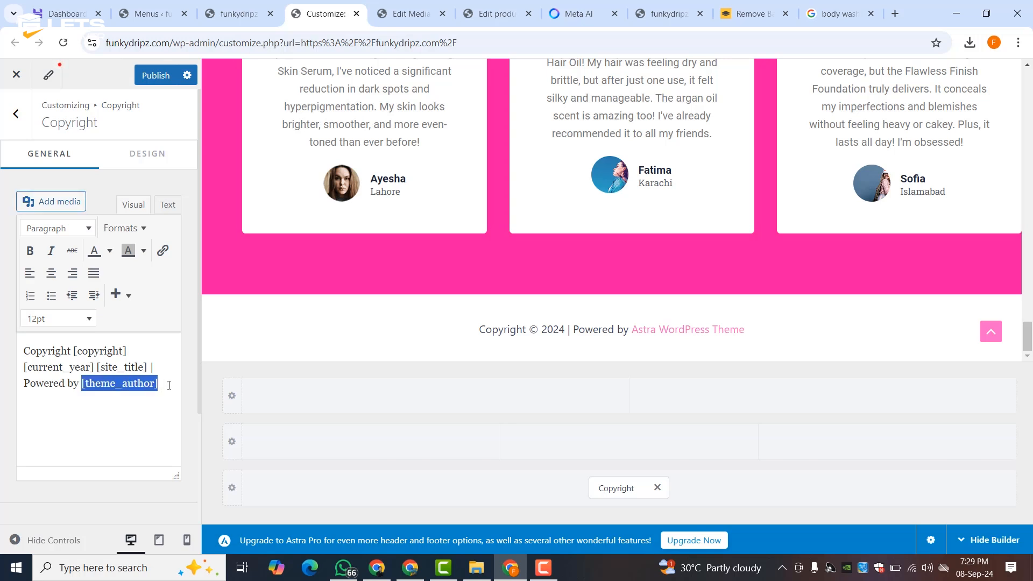
pyautogui.write('L')
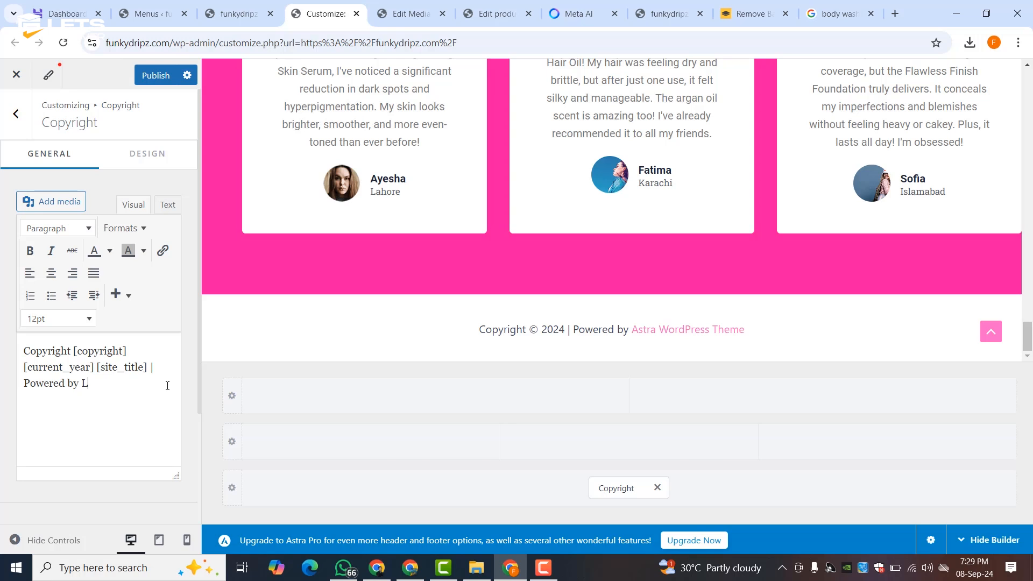
pyautogui.write('ETS UNCOVER')
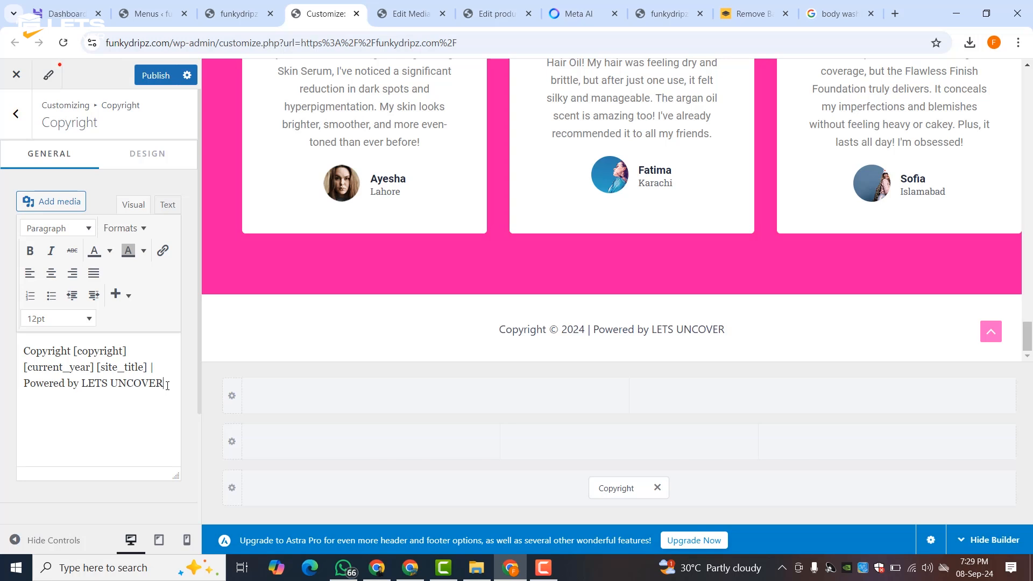
# - Publish the new footer credit and return to the Footer Builder
pyautogui.click(164, 79)
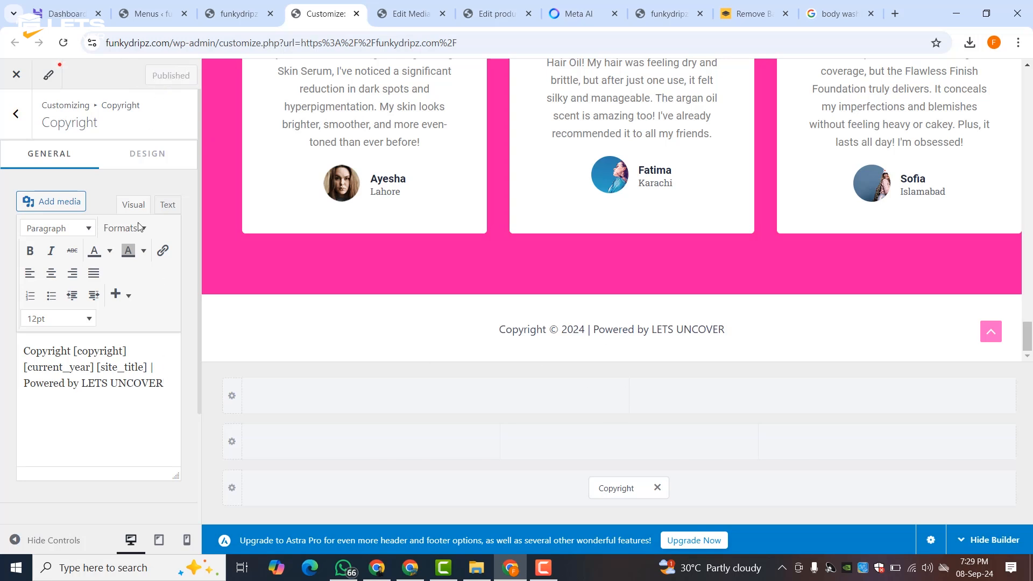
pyautogui.click(16, 113)
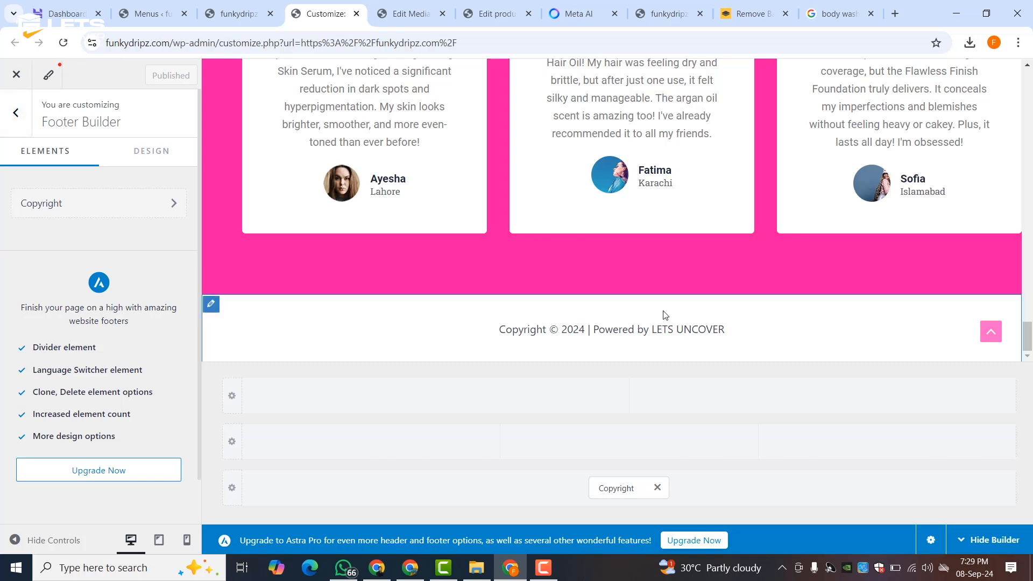
pyautogui.scroll(15, 665, 315)
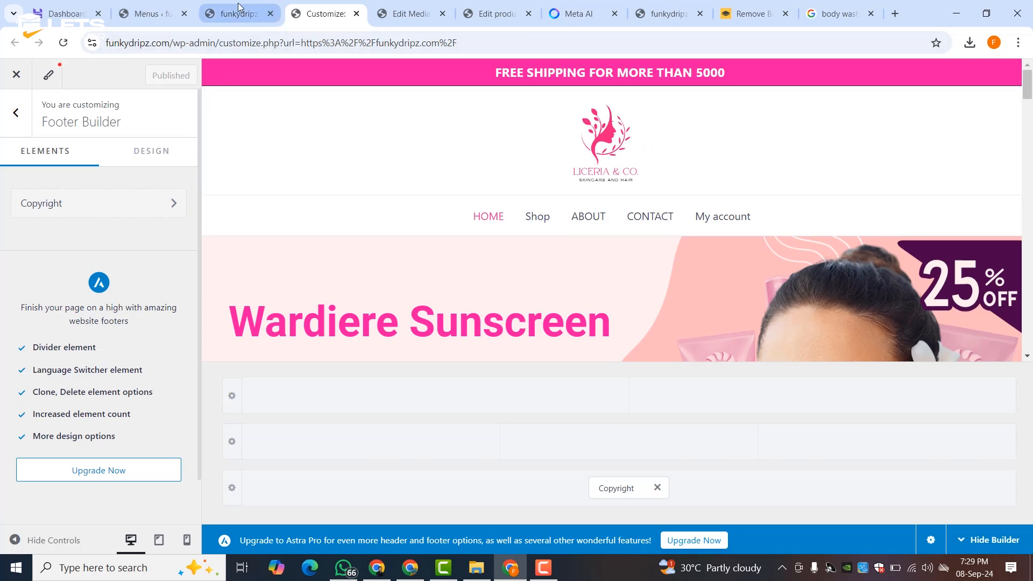
# - Go back to the WordPress admin tab and open ElementsKit from the sidebar
pyautogui.click(217, 7)
pyautogui.click(147, 13)
pyautogui.moveTo(34, 302)
pyautogui.scroll(-3, 34, 302)
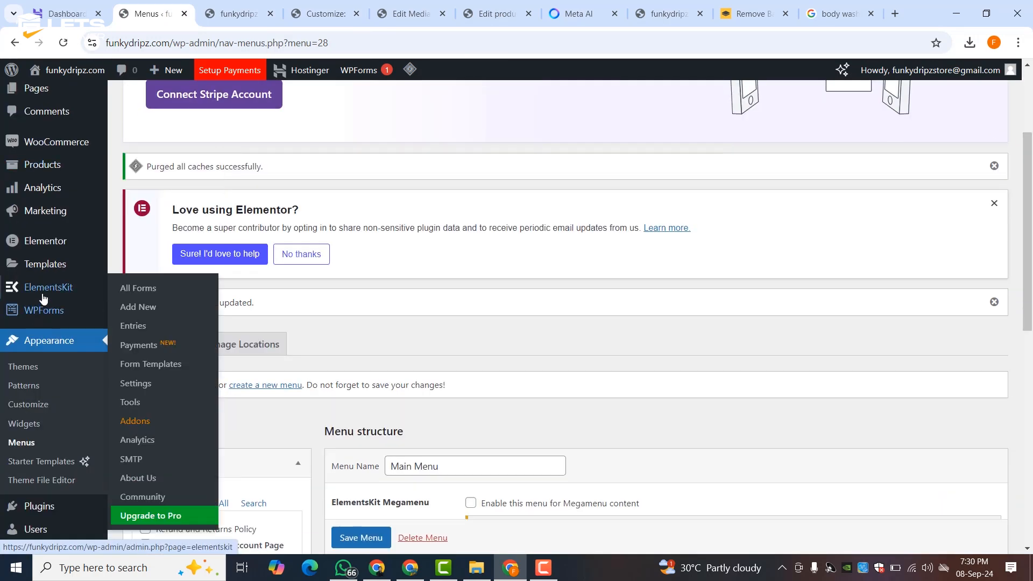
pyautogui.click(125, 291)
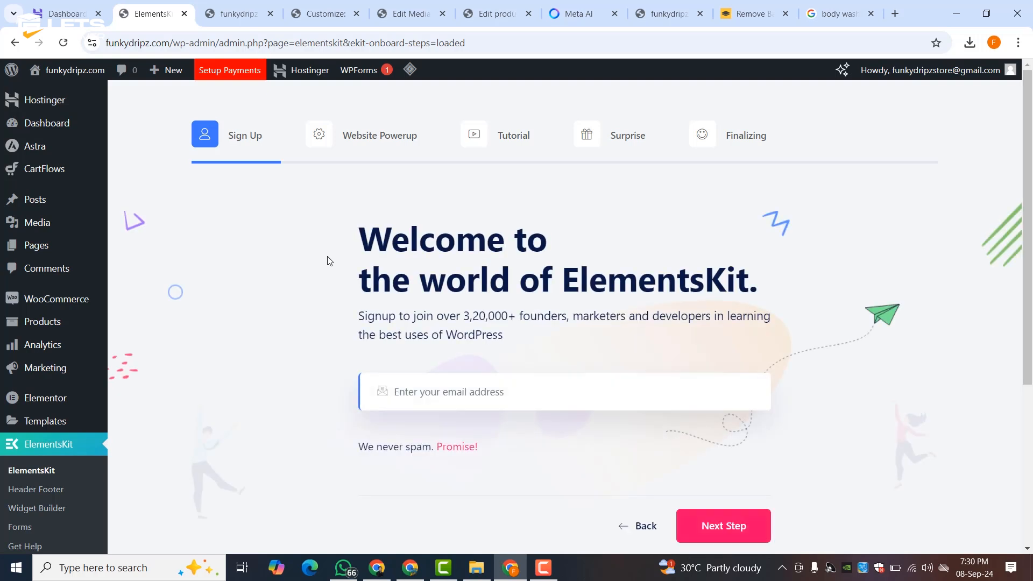
# - Step through every ElementsKit onboarding screen and finish the wizard
pyautogui.scroll(-3, 327, 261)
pyautogui.click(699, 362)
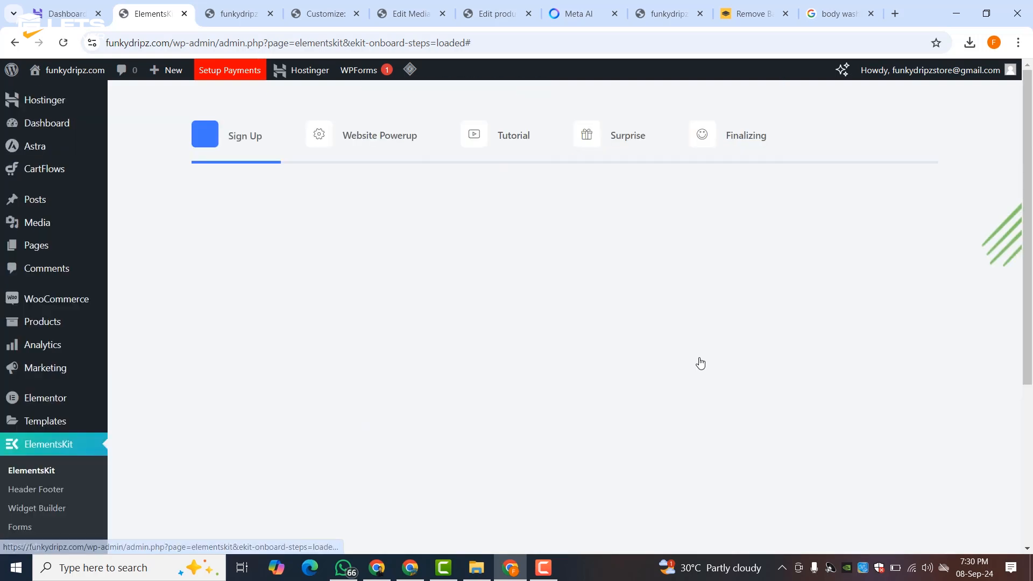
pyautogui.scroll(-5, 521, 278)
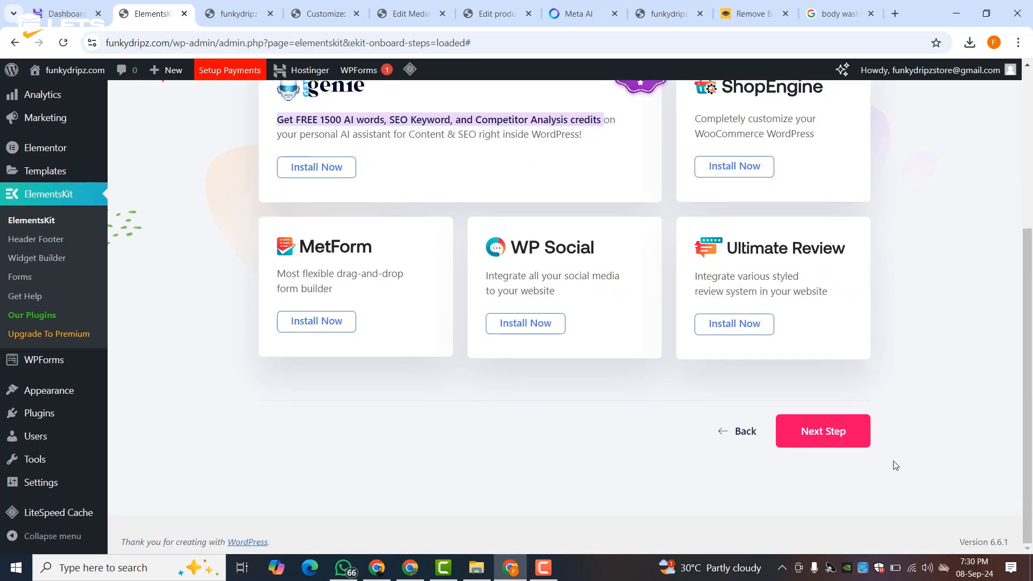
pyautogui.click(823, 431)
pyautogui.scroll(-5, 829, 431)
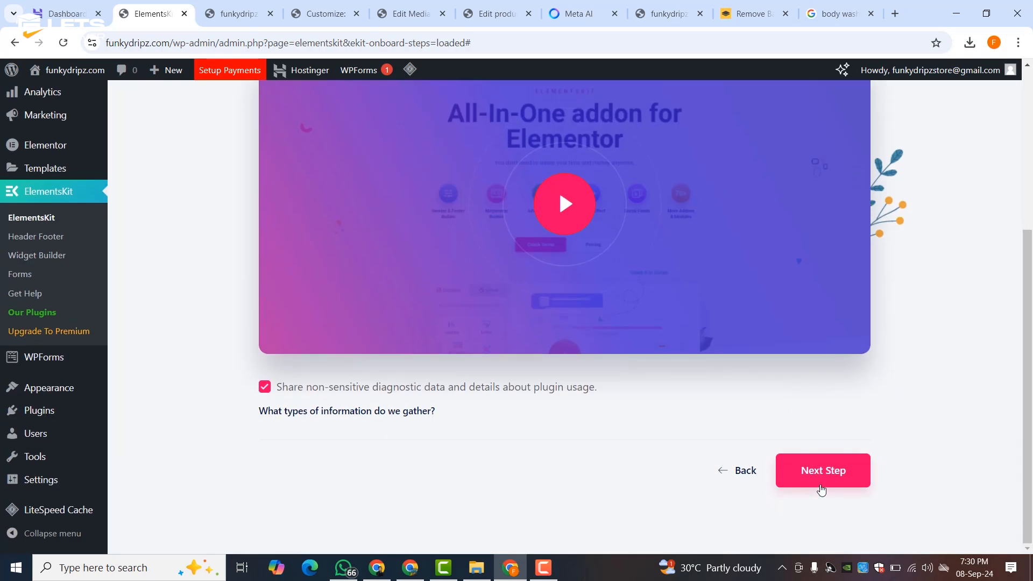
pyautogui.click(821, 487)
pyautogui.scroll(-5, 815, 447)
pyautogui.click(811, 414)
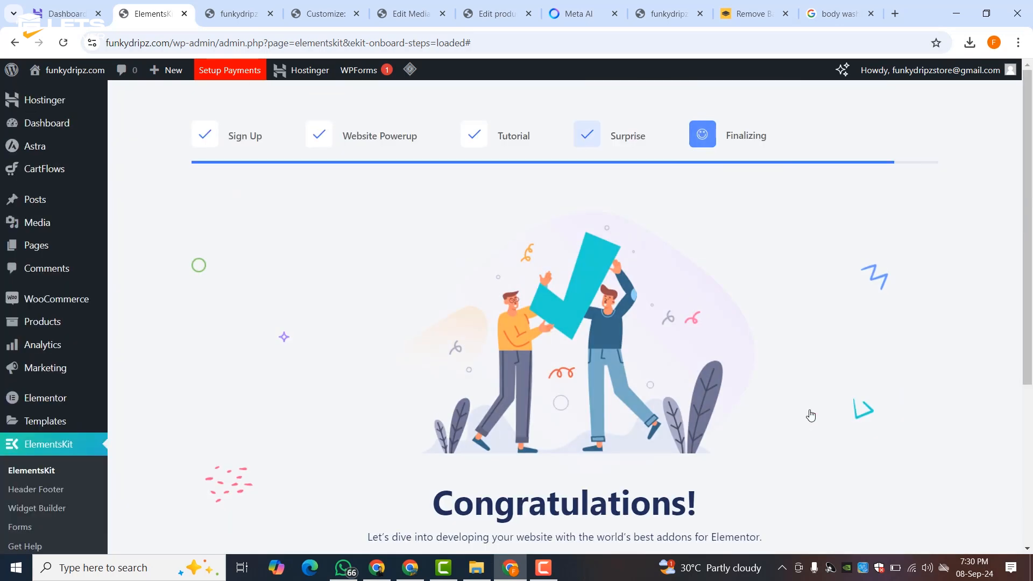
pyautogui.scroll(-5, 636, 365)
pyautogui.click(557, 348)
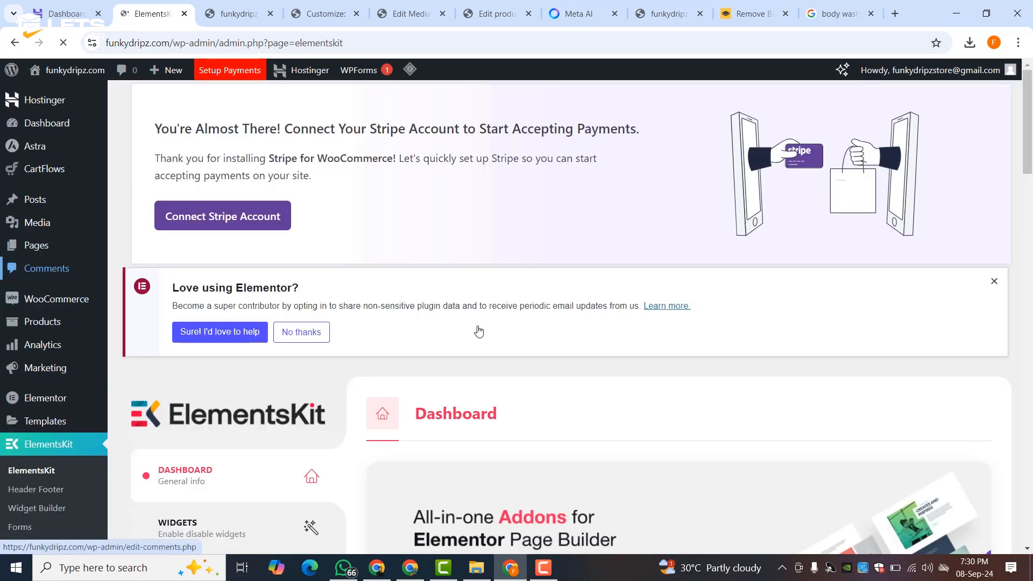
pyautogui.scroll(-6, 479, 331)
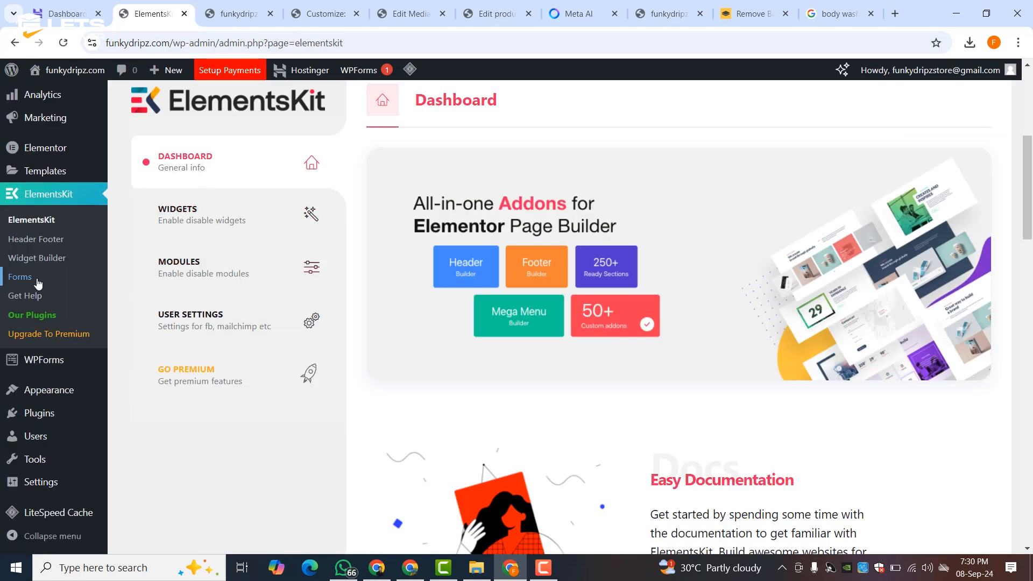
# - Create and save an active ElementsKit template titled FOOTER with type Footer
pyautogui.click(35, 240)
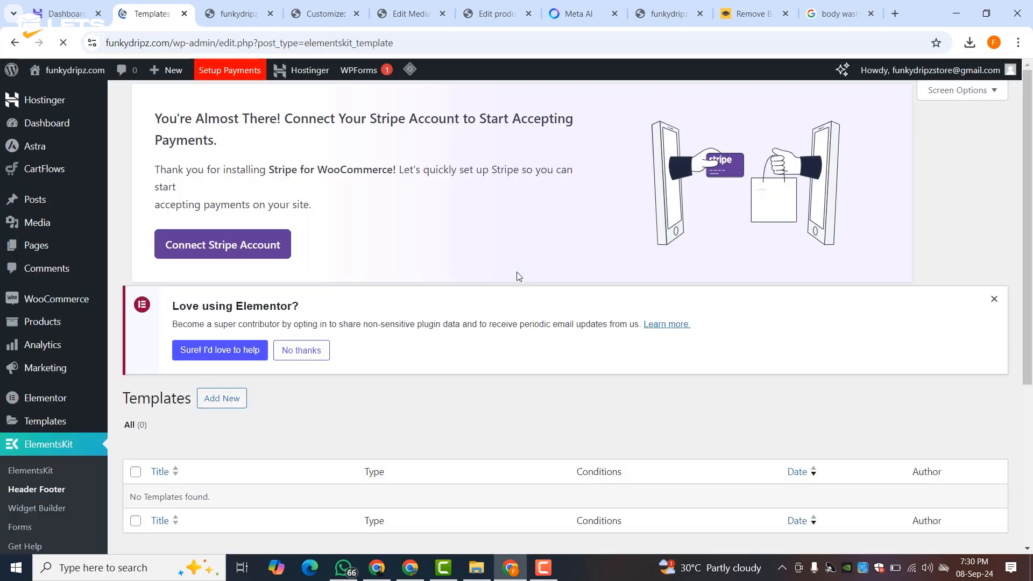
pyautogui.scroll(-5, 517, 276)
pyautogui.scroll(5, 230, 222)
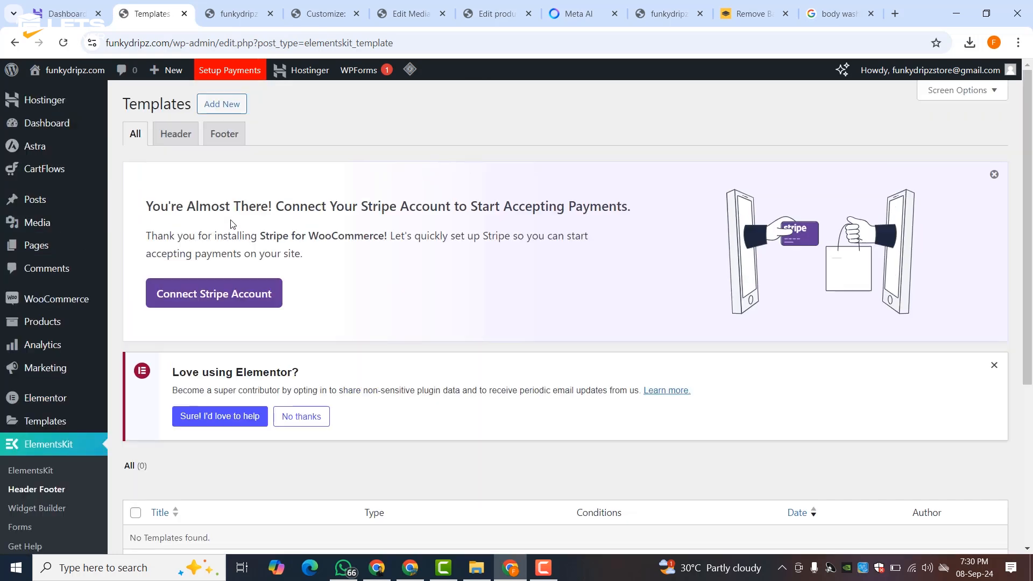
pyautogui.click(220, 132)
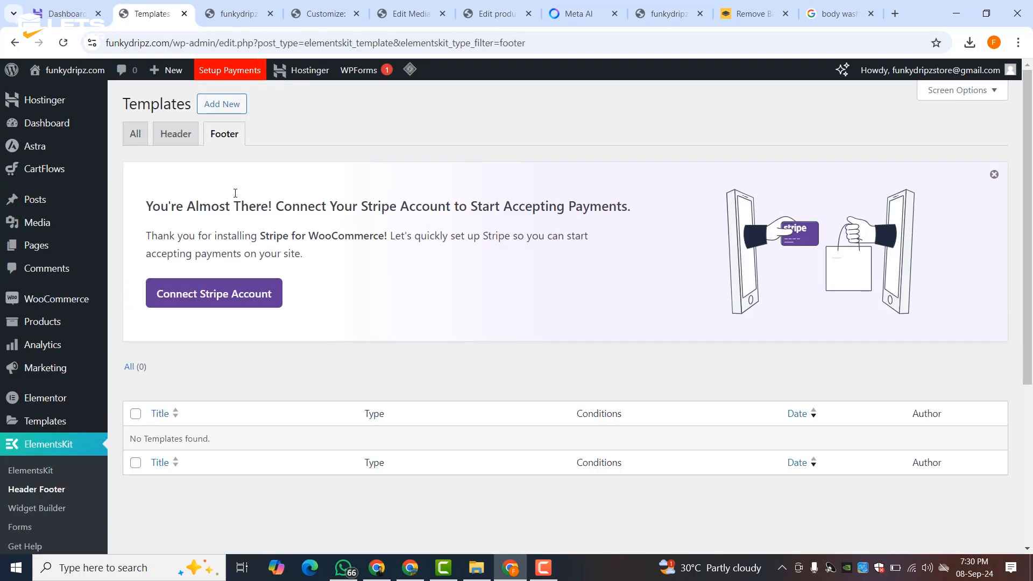
pyautogui.click(226, 106)
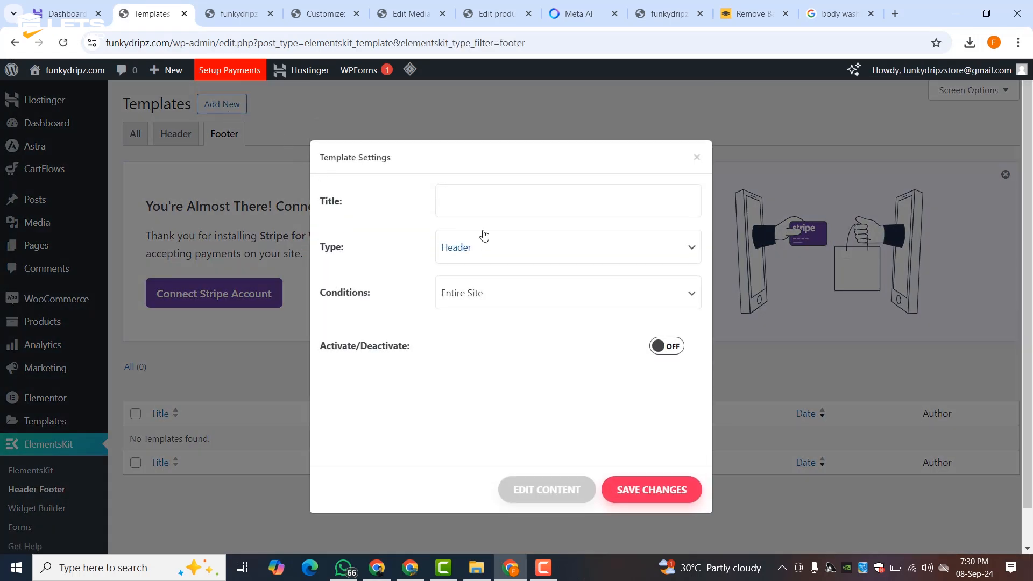
pyautogui.click(458, 196)
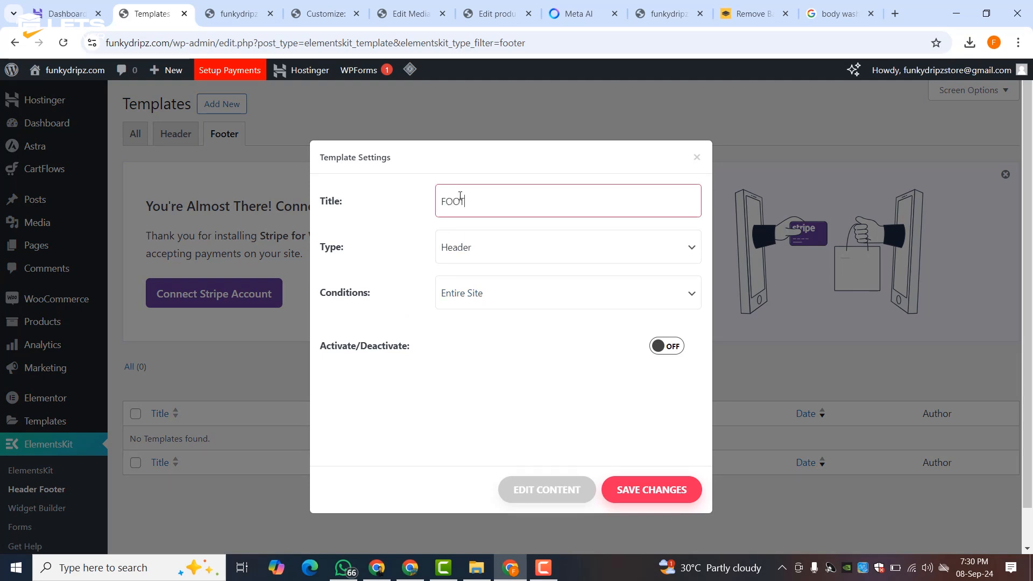
pyautogui.click(462, 244)
pyautogui.click(461, 290)
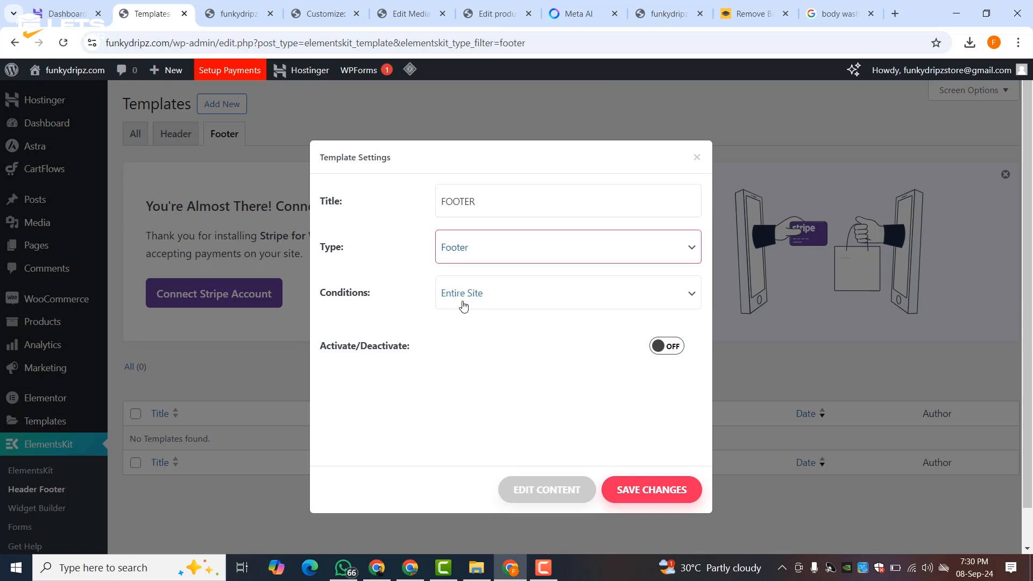
pyautogui.click(666, 346)
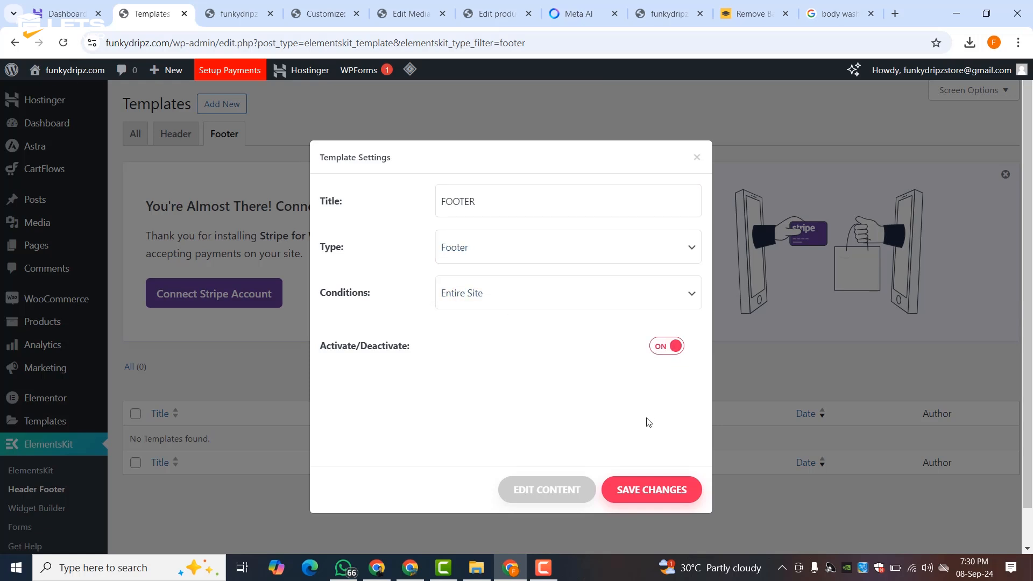
pyautogui.click(640, 488)
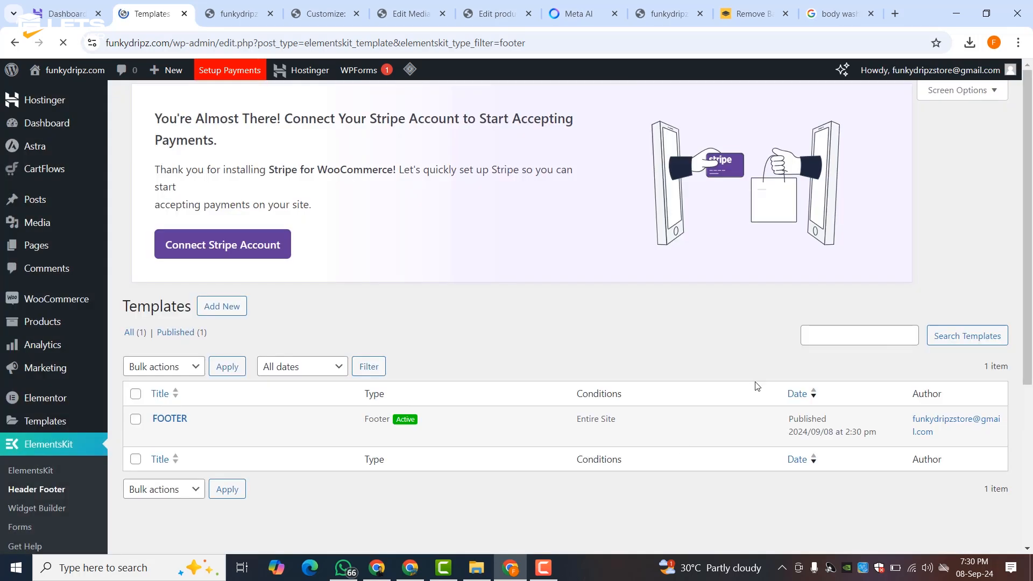
# - Open the FOOTER template for editing with Elementor in a new tab
pyautogui.moveTo(180, 469)
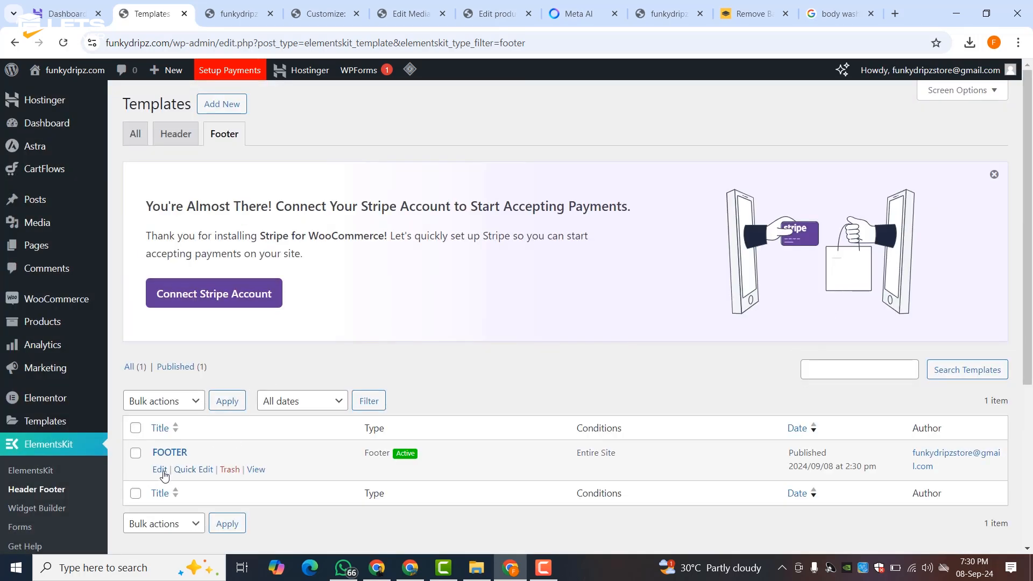
pyautogui.middleClick(161, 471)
pyautogui.click(206, 9)
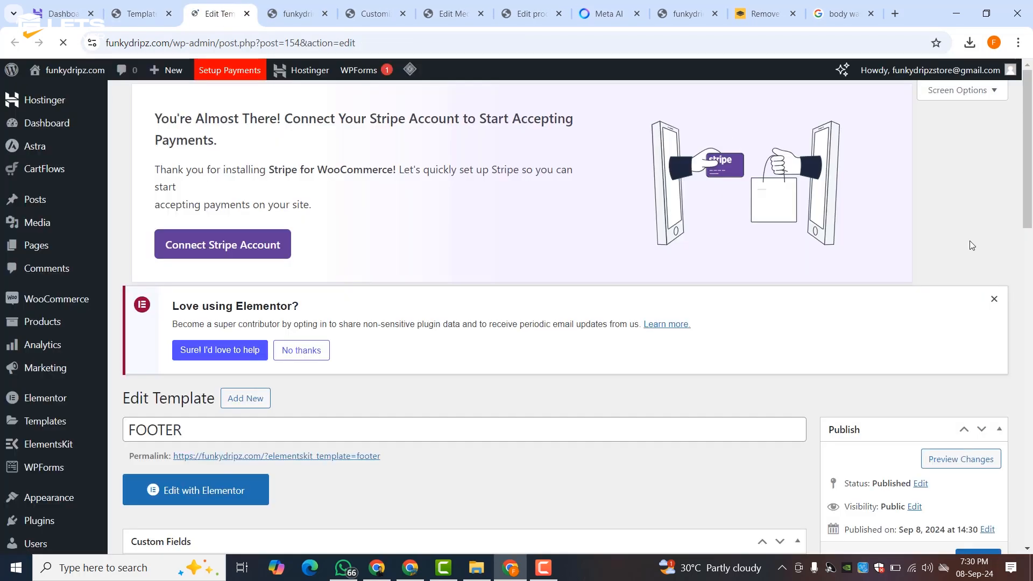
pyautogui.scroll(-2, 434, 360)
pyautogui.click(181, 330)
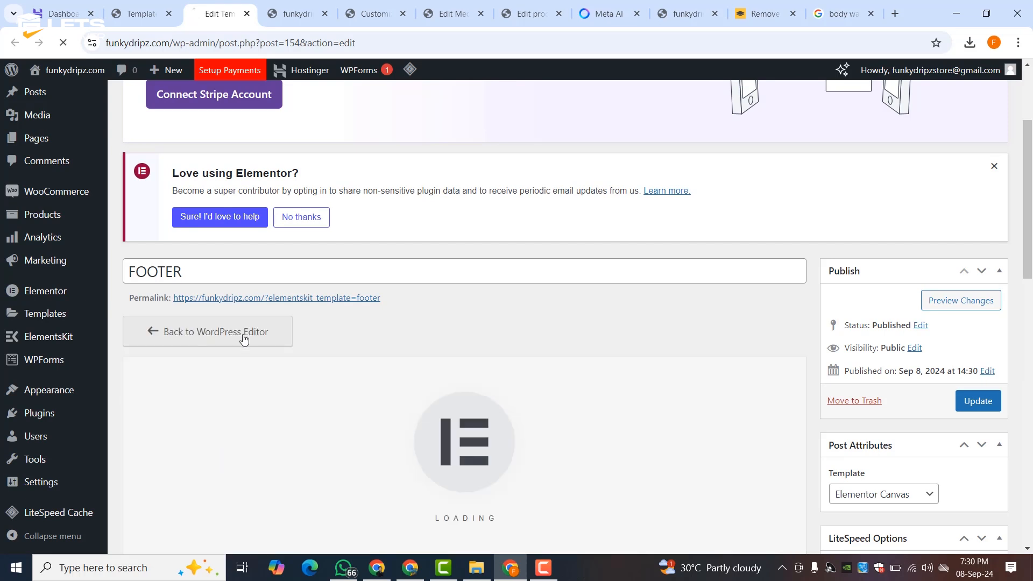
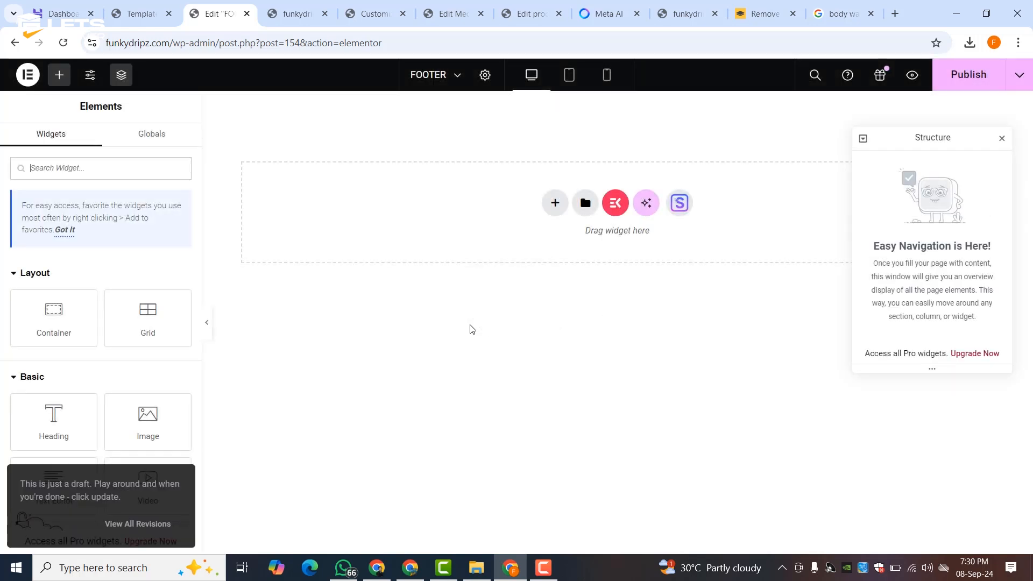
# - Insert a ready-made footer design from the ElementsKit Sections library into the empty template
pyautogui.click(615, 206)
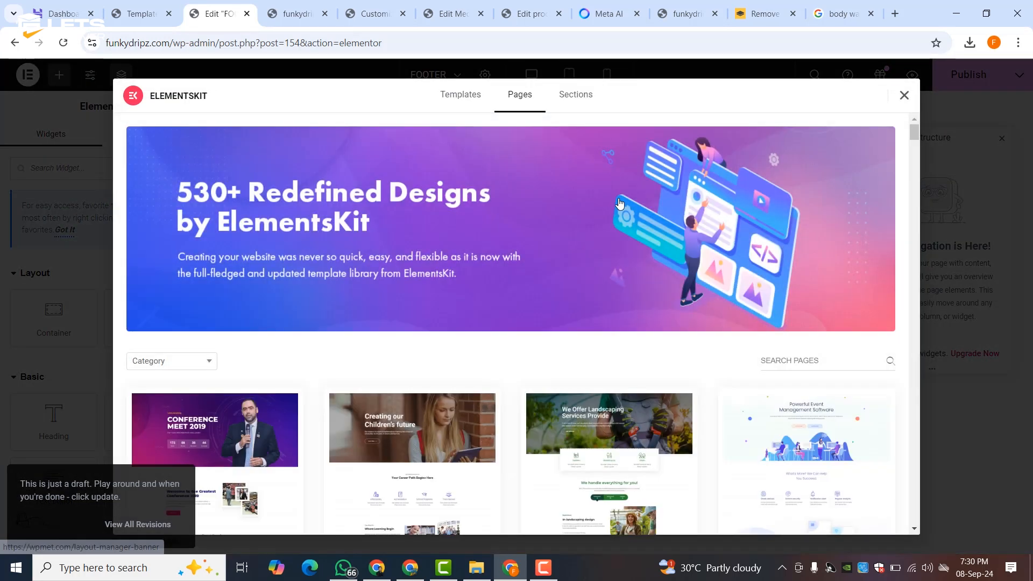
pyautogui.click(569, 95)
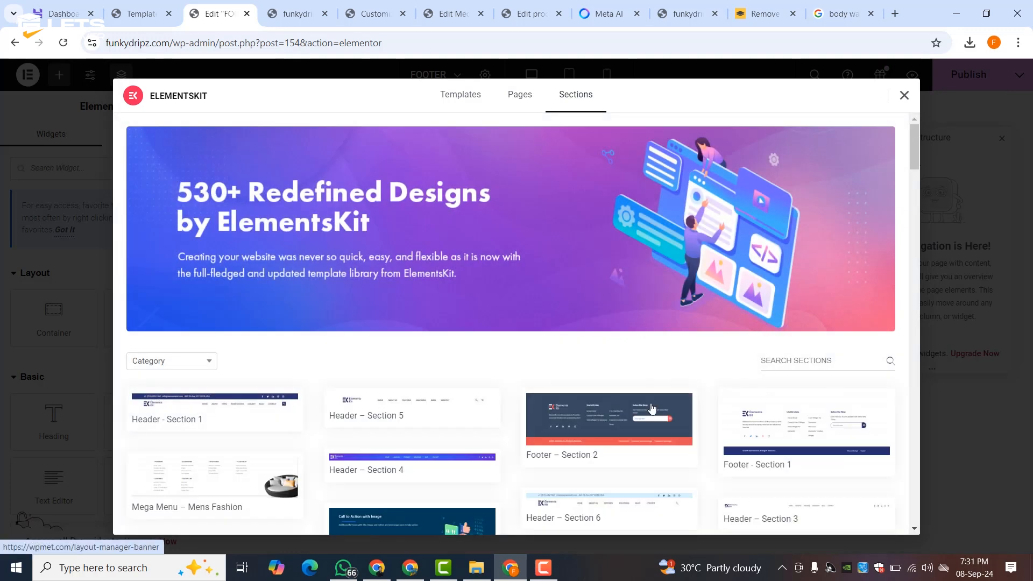
pyautogui.moveTo(535, 451)
pyautogui.scroll(-3, 394, 429)
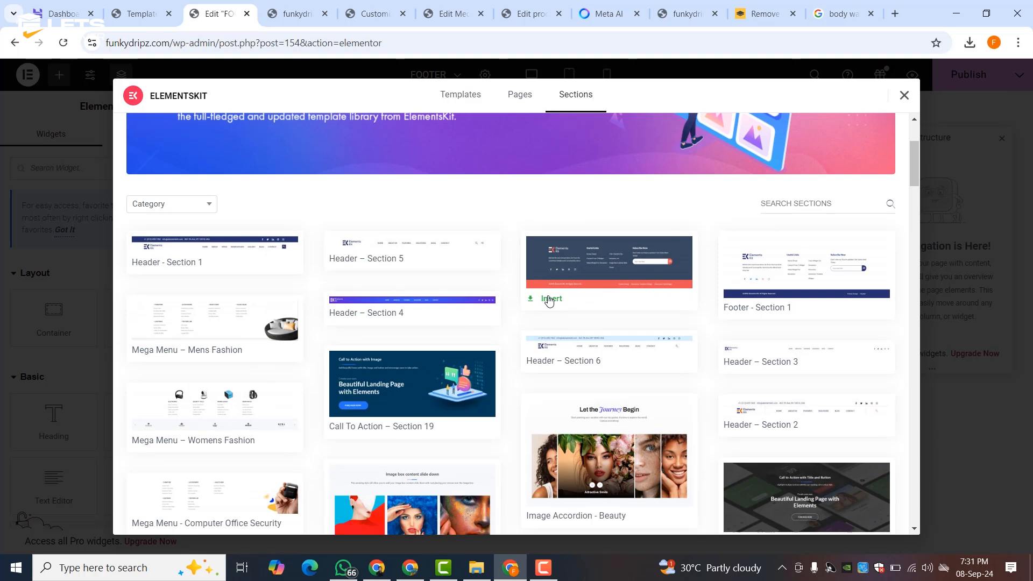
pyautogui.click(548, 301)
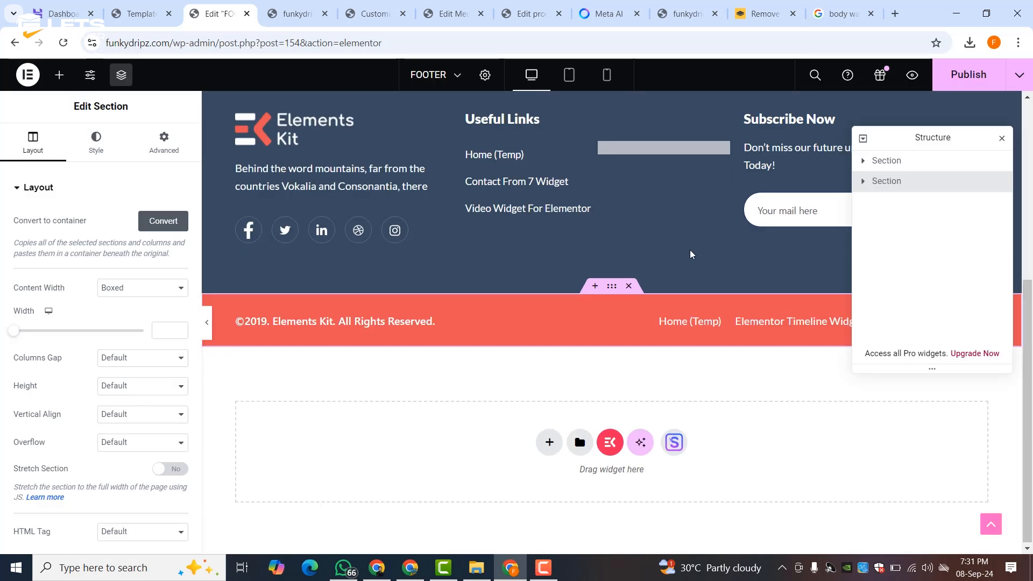
# - Give the footer section a dark navy background using global Theme Color 3
pyautogui.scroll(5, 649, 219)
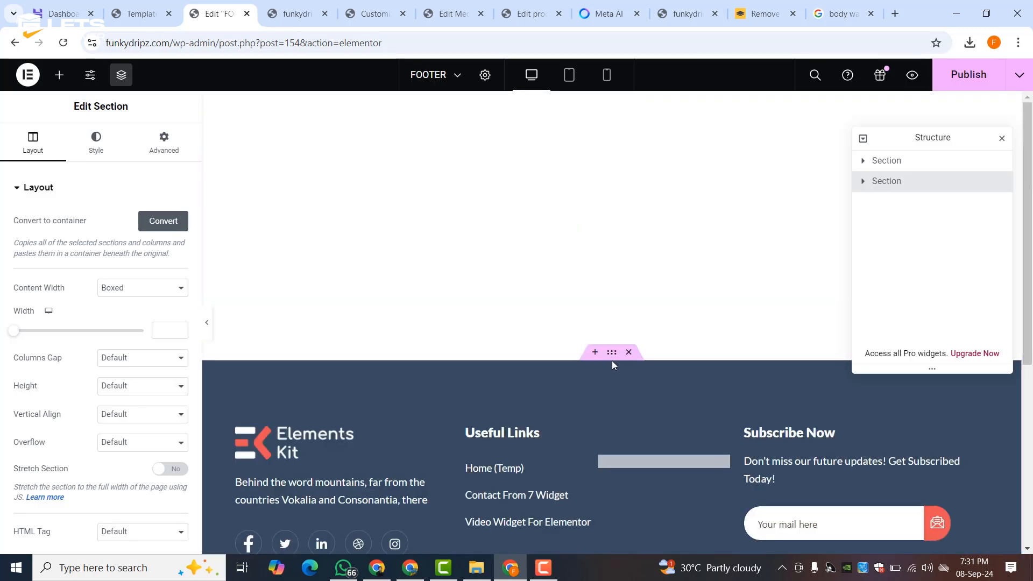
pyautogui.click(612, 353)
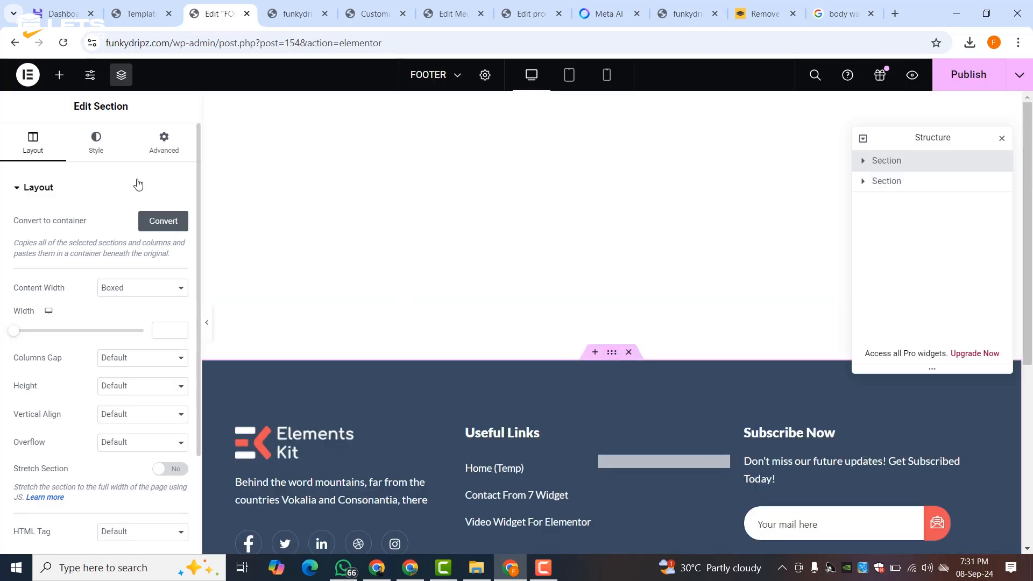
pyautogui.click(96, 156)
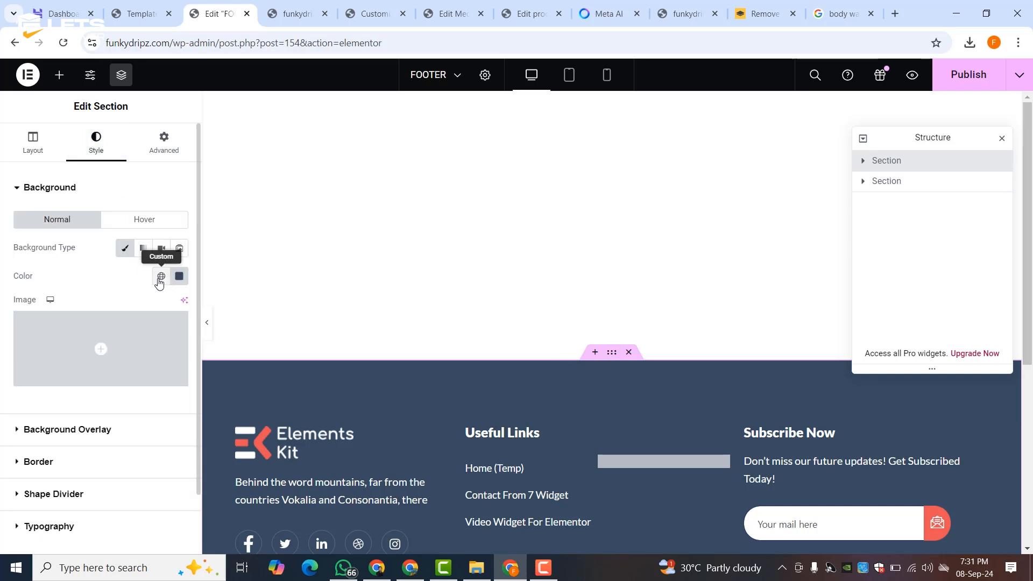
pyautogui.click(160, 283)
pyautogui.scroll(-2, 60, 339)
pyautogui.click(52, 412)
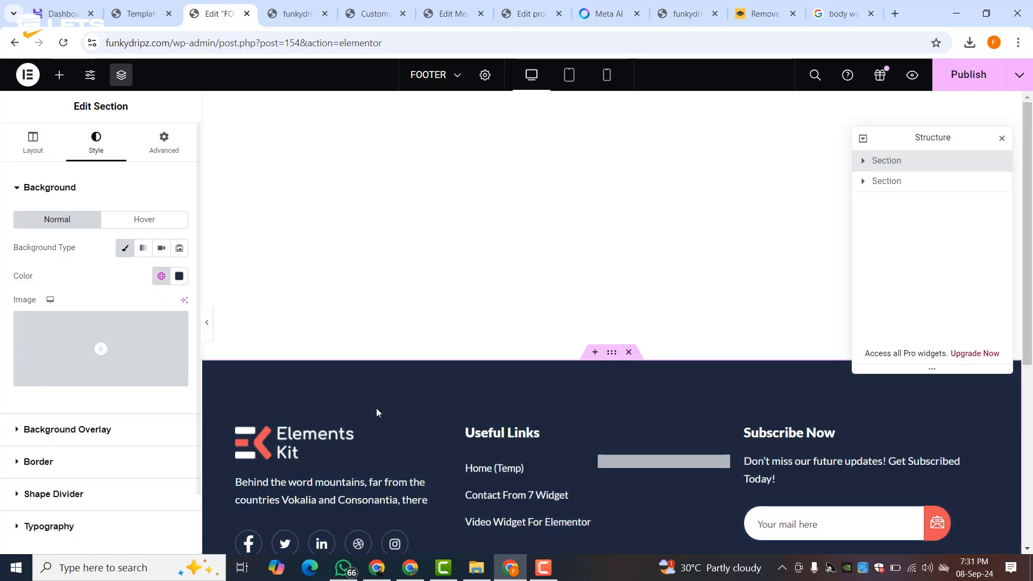
pyautogui.scroll(-3, 424, 351)
# - Swap the footer logo for the Liceria & Co. image, then clear it to an empty placeholder
pyautogui.click(308, 281)
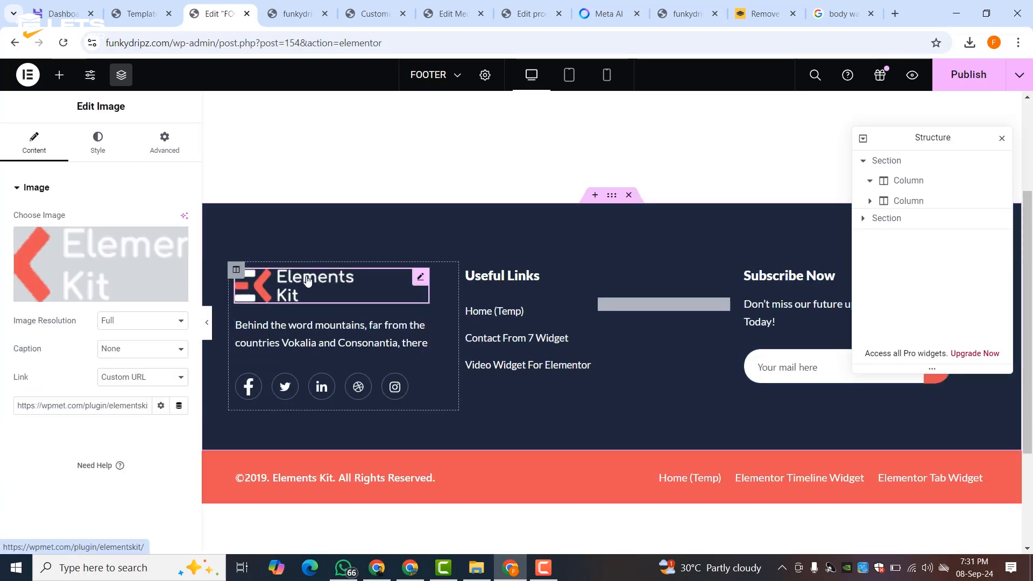
pyautogui.click(81, 264)
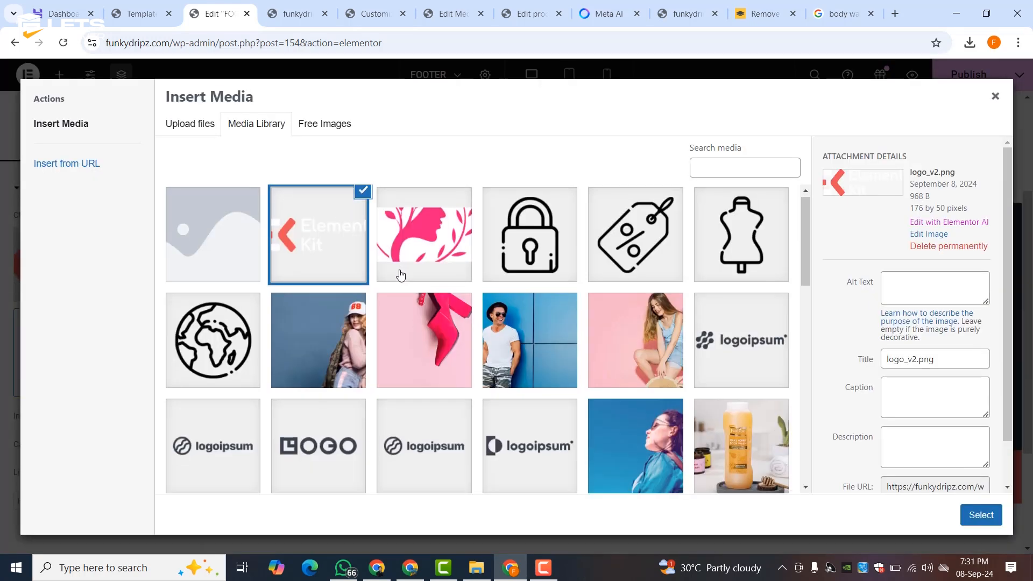
pyautogui.scroll(-3, 414, 291)
pyautogui.scroll(-5, 538, 325)
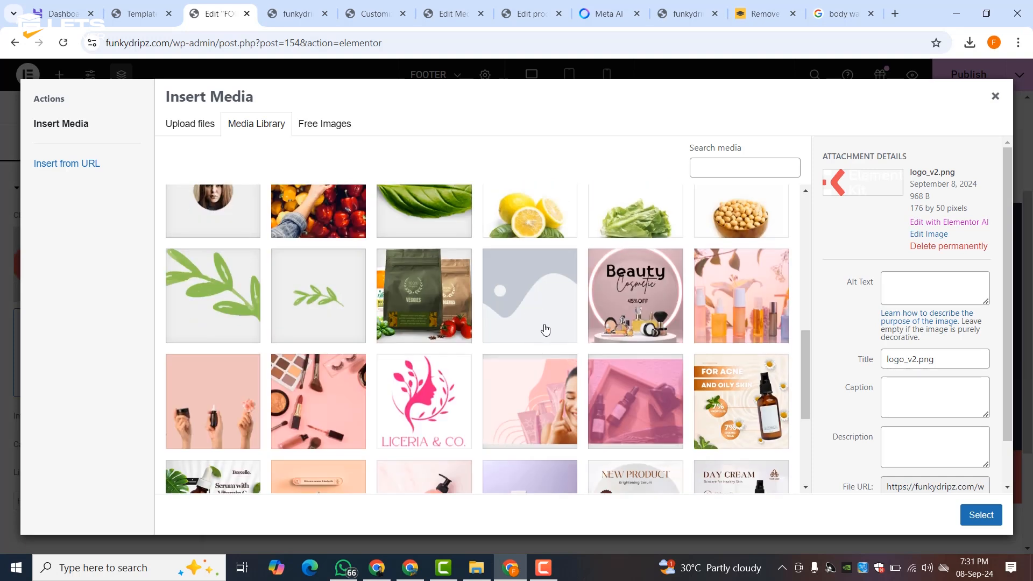
pyautogui.click(431, 399)
pyautogui.click(981, 516)
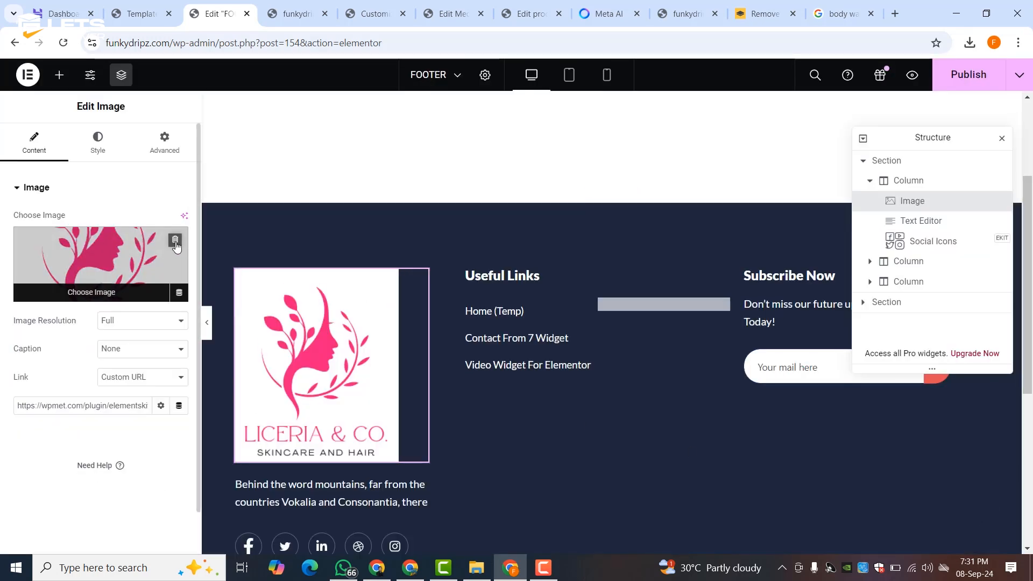
pyautogui.click(178, 248)
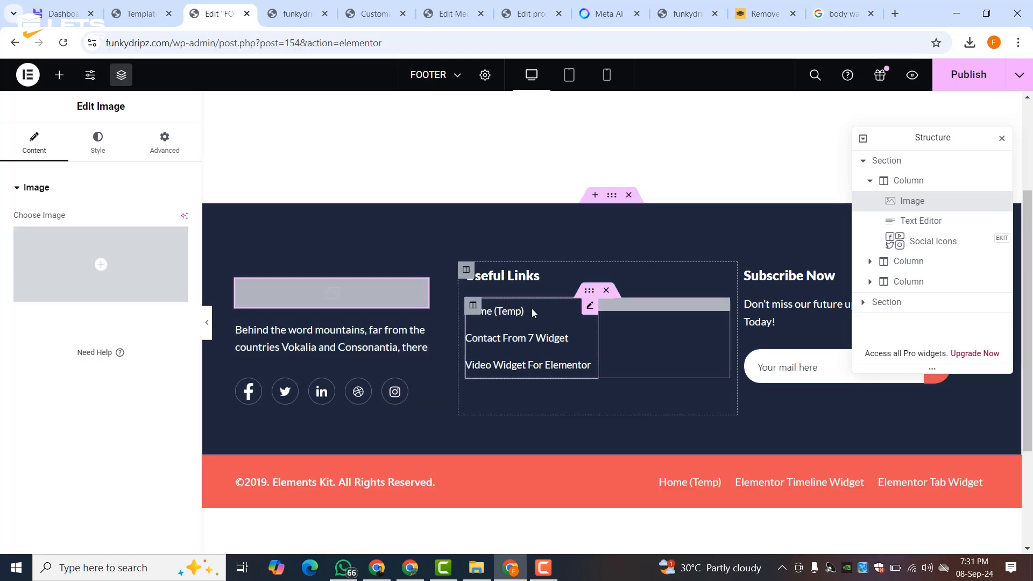
# - Rename the first useful link to Home and link it to the HOME page
pyautogui.click(589, 306)
pyautogui.click(63, 231)
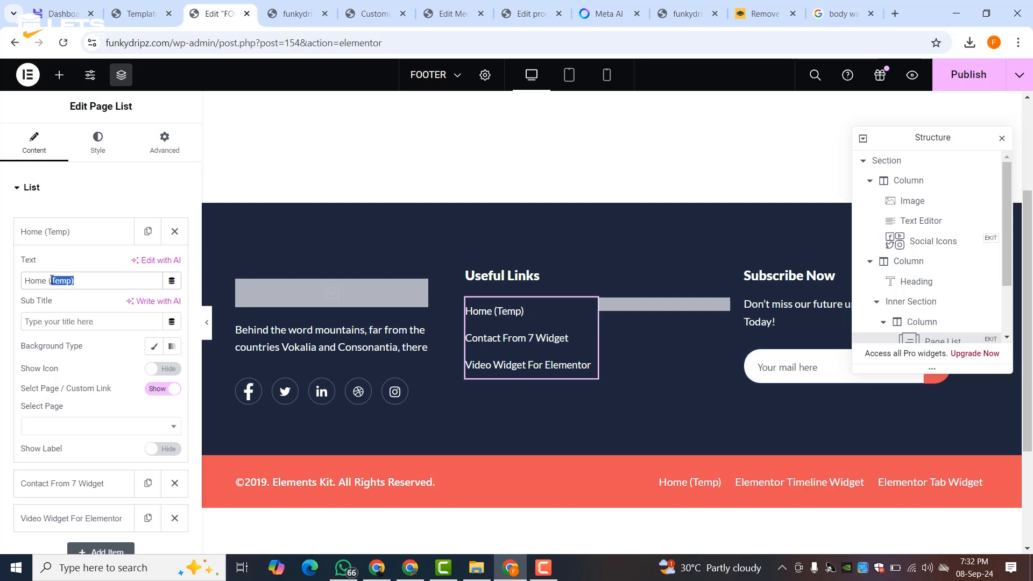
pyautogui.press('BackSpace')
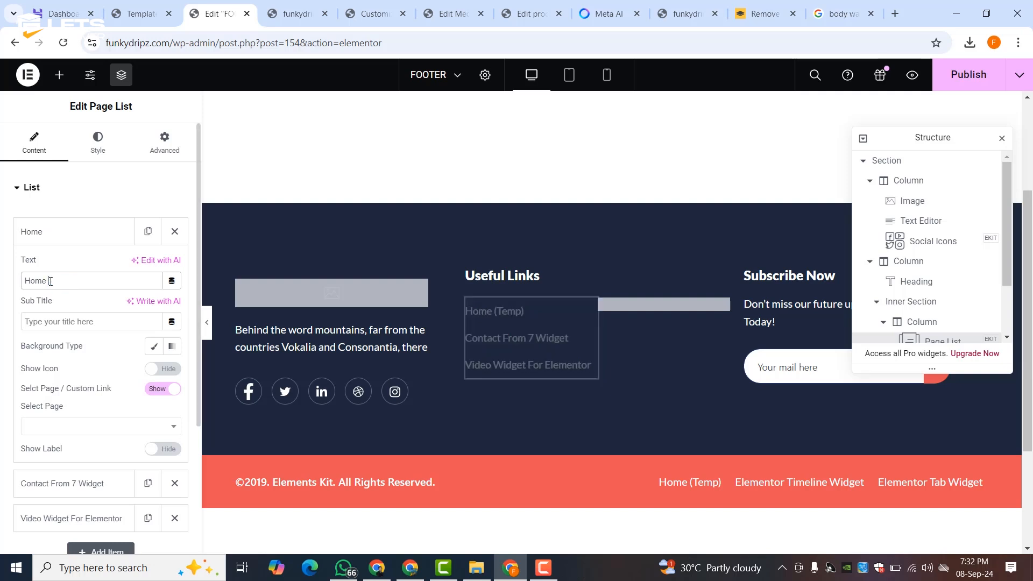
pyautogui.click(51, 426)
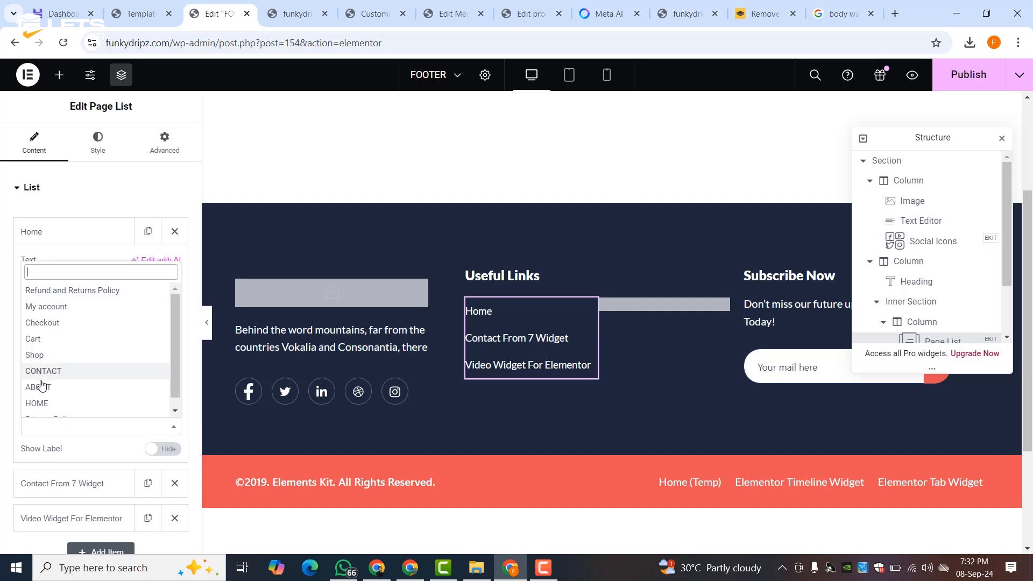
pyautogui.click(35, 403)
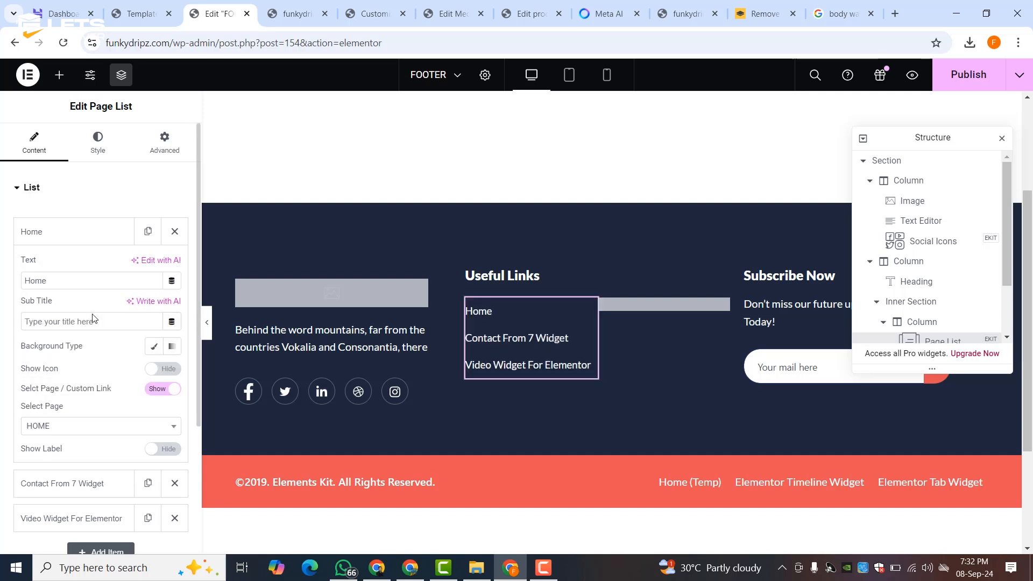
pyautogui.click(79, 226)
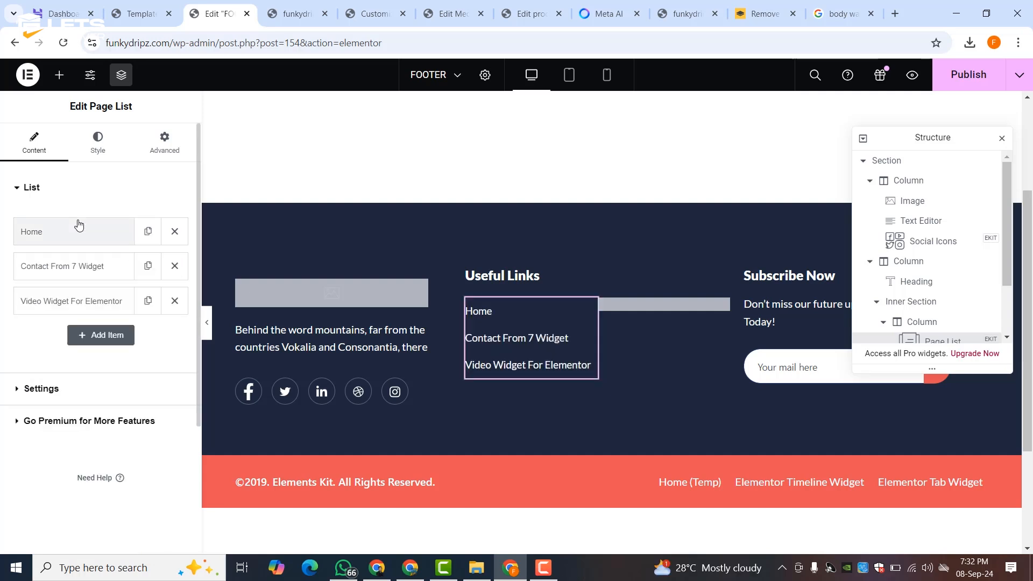
# - Rename the second link entry to SHOP
pyautogui.click(58, 266)
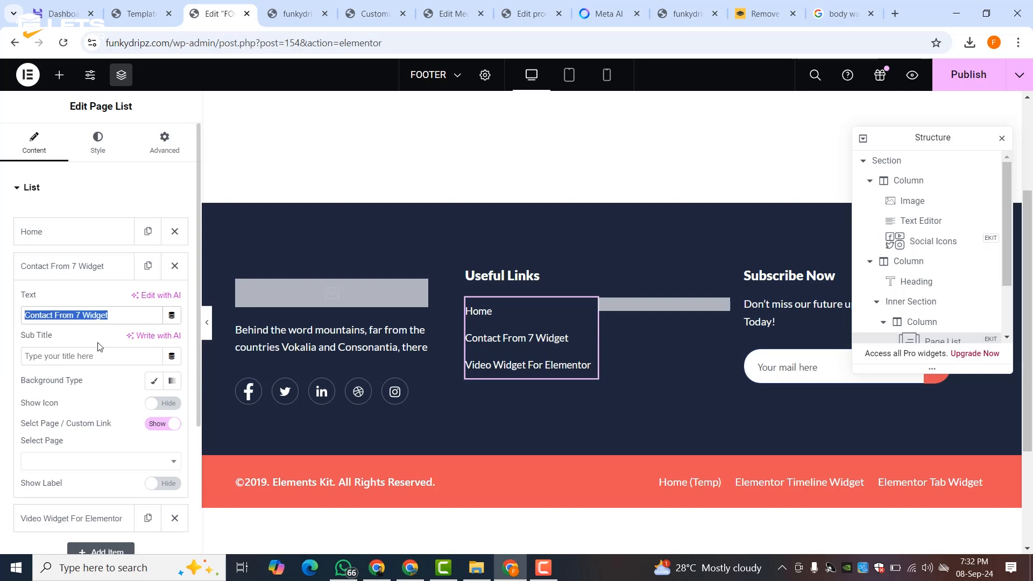
pyautogui.write('SHOP')
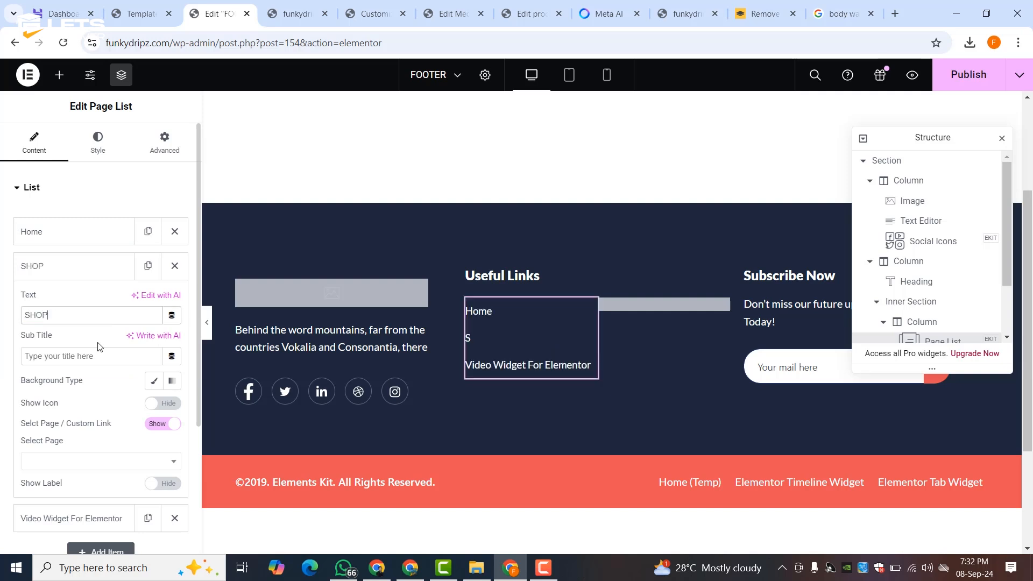
pyautogui.click(71, 236)
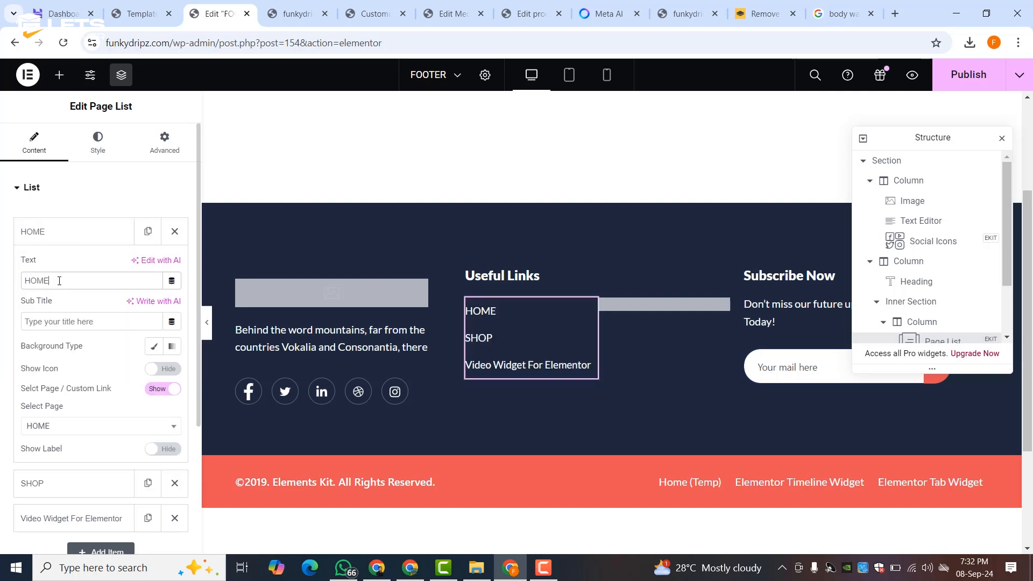
pyautogui.scroll(-3, 59, 280)
# - Rename the third link entry to ABOUT US and link it to its page
pyautogui.click(89, 362)
pyautogui.write('ABOUT US')
pyautogui.scroll(-3, 108, 338)
pyautogui.click(97, 339)
pyautogui.click(57, 471)
pyautogui.click(74, 144)
# - Rename the fourth link entry to CONTACT US and link it to the CONTACT page
pyautogui.click(62, 188)
pyautogui.click(17, 189)
pyautogui.click(73, 334)
pyautogui.write('CONTACT US')
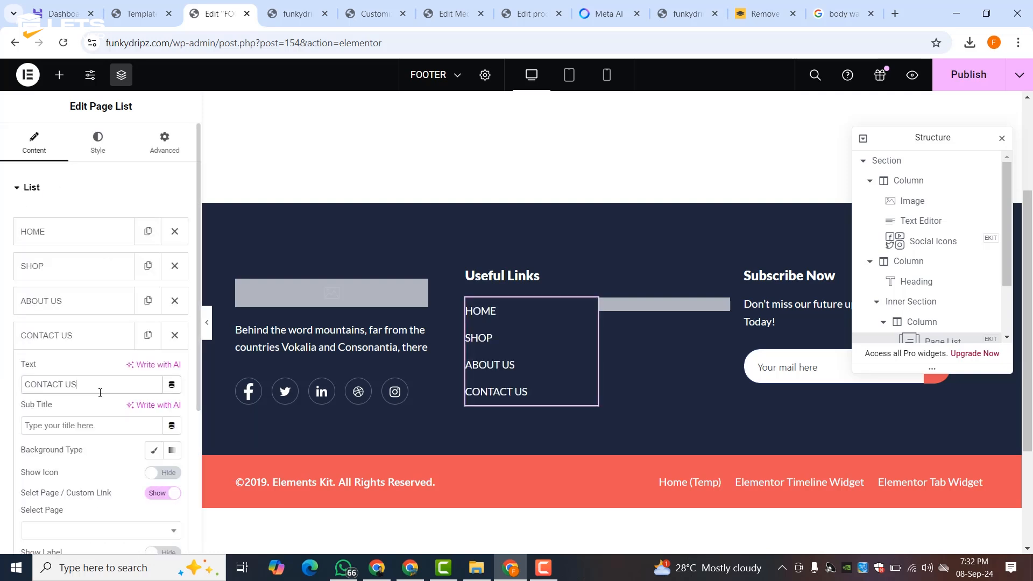
pyautogui.scroll(-3, 101, 392)
pyautogui.click(97, 373)
pyautogui.click(51, 491)
# - Duplicate the links list widget, then delete the duplicate
pyautogui.rightClick(587, 323)
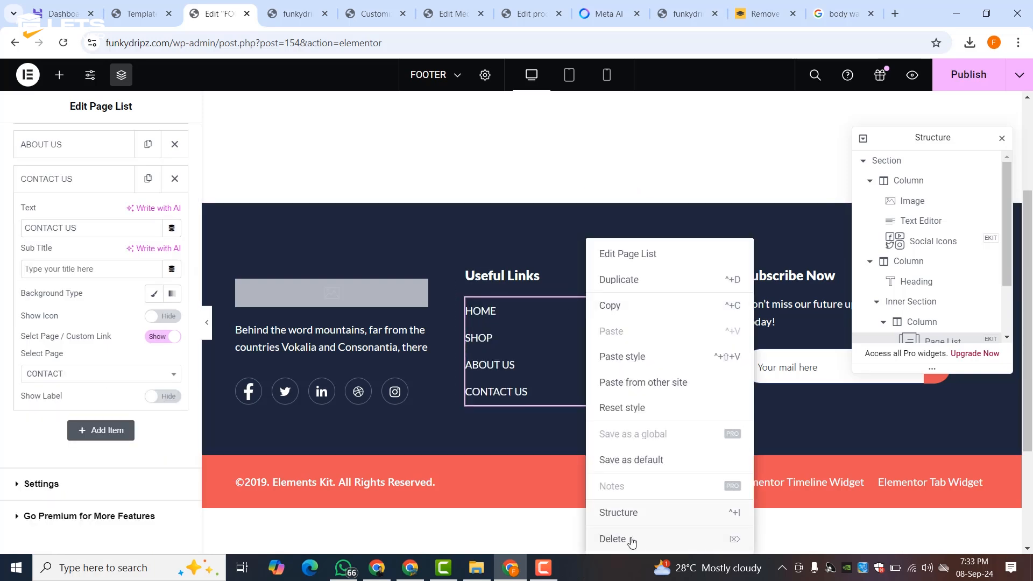
pyautogui.click(634, 288)
pyautogui.rightClick(588, 516)
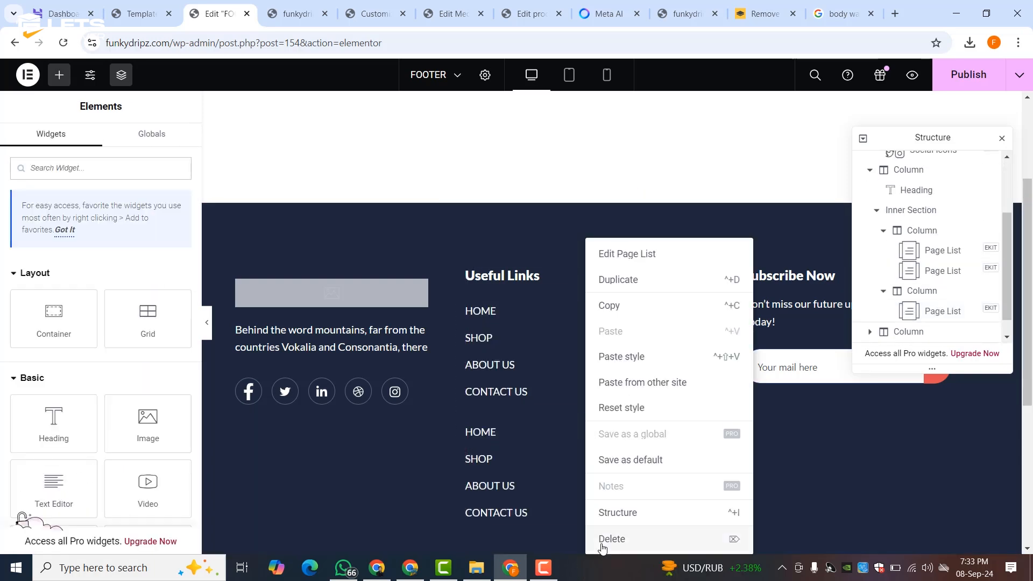
pyautogui.click(612, 539)
# - Make the second list's first entry RETURN & REFUND POLICY, linked to the Refund and Returns Policy page
pyautogui.click(721, 307)
pyautogui.click(78, 243)
pyautogui.tripleClick(78, 281)
pyautogui.write('RETURN & REFUND POLICY')
pyautogui.click(100, 427)
pyautogui.click(59, 289)
# - Set the second list's second entry to MY ACCOUNT, linked to the My account page
pyautogui.click(35, 483)
pyautogui.click(67, 312)
pyautogui.write('PRIVACY POLICY')
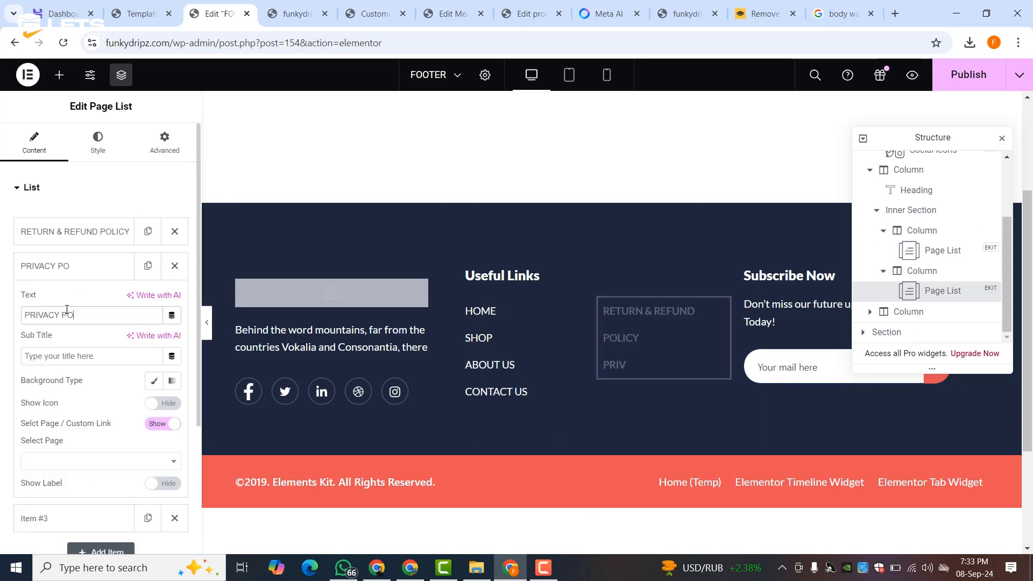
pyautogui.click(78, 461)
pyautogui.click(76, 291)
pyautogui.tripleClick(48, 312)
pyautogui.click(79, 461)
pyautogui.click(74, 341)
pyautogui.tripleClick(81, 313)
pyautogui.write('MY ACCOUNT')
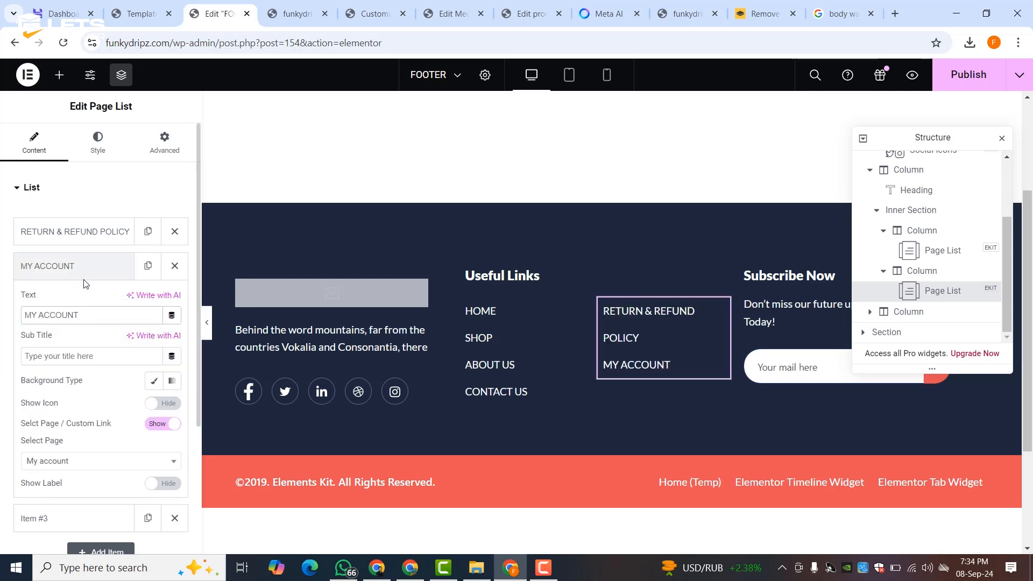
pyautogui.click(35, 518)
# - Add PRIVACY POLICY linked to the Privacy Policy page and move MY ACCOUNT to the top
pyautogui.click(72, 350)
pyautogui.write('PRIVACY POLICY')
pyautogui.click(70, 492)
pyautogui.click(73, 323)
pyautogui.moveTo(79, 261); pyautogui.dragTo(76, 228)
pyautogui.click(67, 302)
# - Add a CHECKOUT entry to the second list, linked to the Checkout page
pyautogui.click(80, 338)
pyautogui.click(60, 384)
pyautogui.write('CHECKOUT')
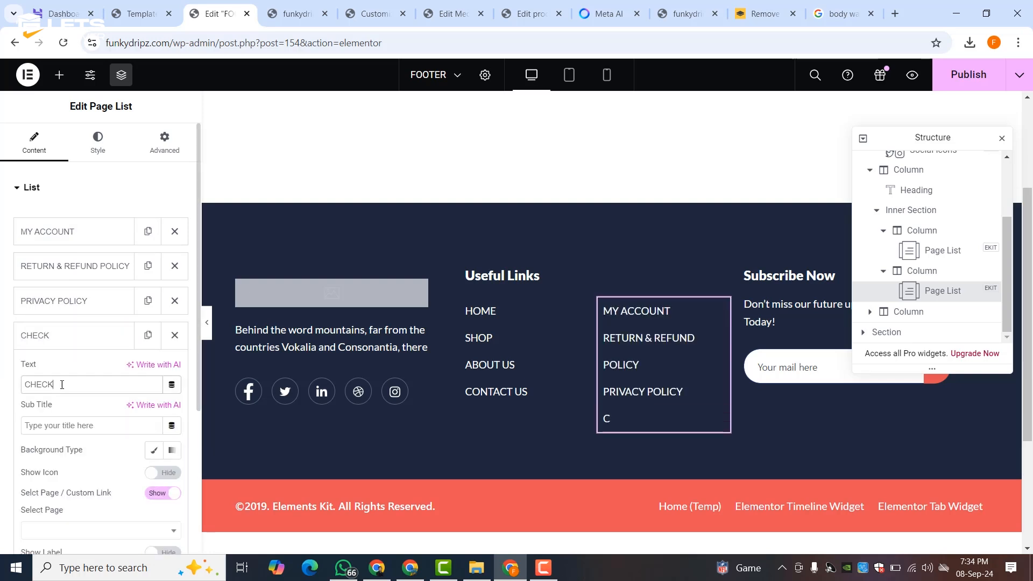
pyautogui.scroll(-3, 97, 323)
pyautogui.click(100, 373)
pyautogui.click(43, 441)
pyautogui.click(70, 179)
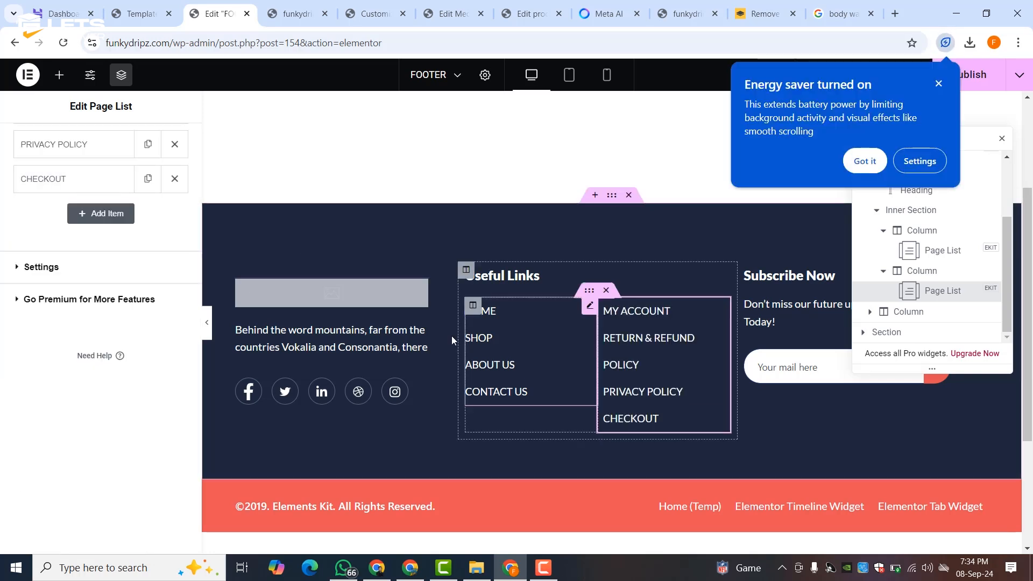
# - Add a MY ACCOUNT entry to the first links list, linked to My account
pyautogui.click(565, 344)
pyautogui.click(100, 369)
pyautogui.click(72, 414)
pyautogui.write('MY ACCOUNT')
pyautogui.scroll(-3, 107, 433)
pyautogui.click(101, 408)
pyautogui.click(48, 277)
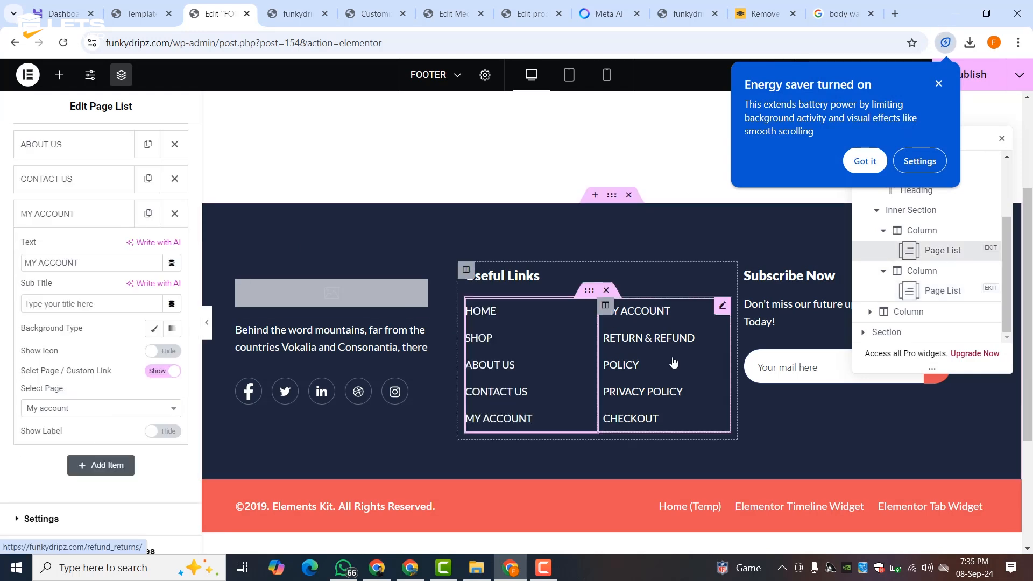
# - Add a CART item to the second column's list, linked to the Cart page
pyautogui.click(699, 324)
pyautogui.click(101, 369)
pyautogui.click(64, 418)
pyautogui.write('CART')
pyautogui.scroll(-3, 64, 417)
pyautogui.click(81, 408)
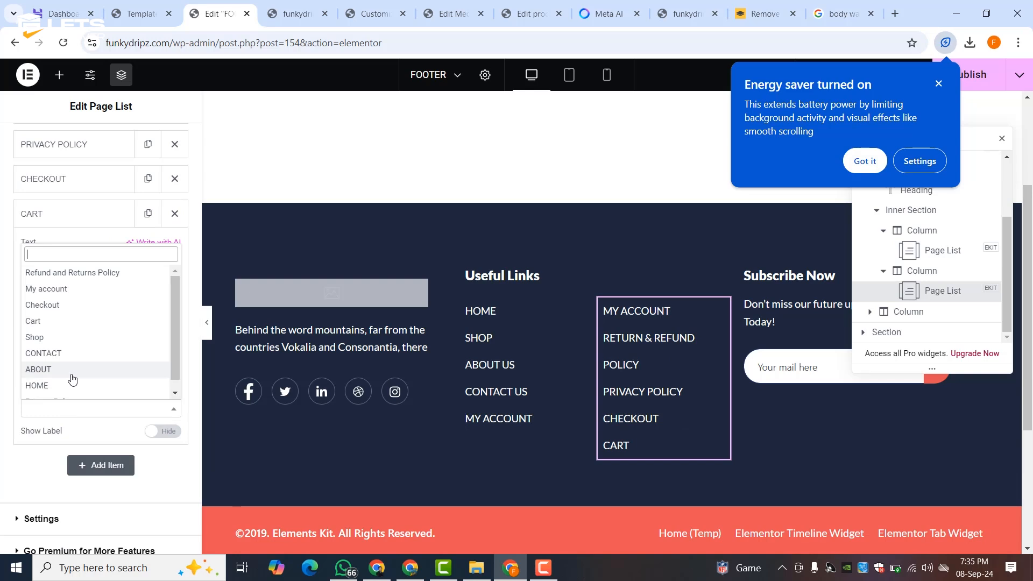
pyautogui.click(58, 321)
pyautogui.click(67, 220)
# - Remove MY ACCOUNT from the second column and close the energy saver notice and navigator
pyautogui.scroll(3, 150, 252)
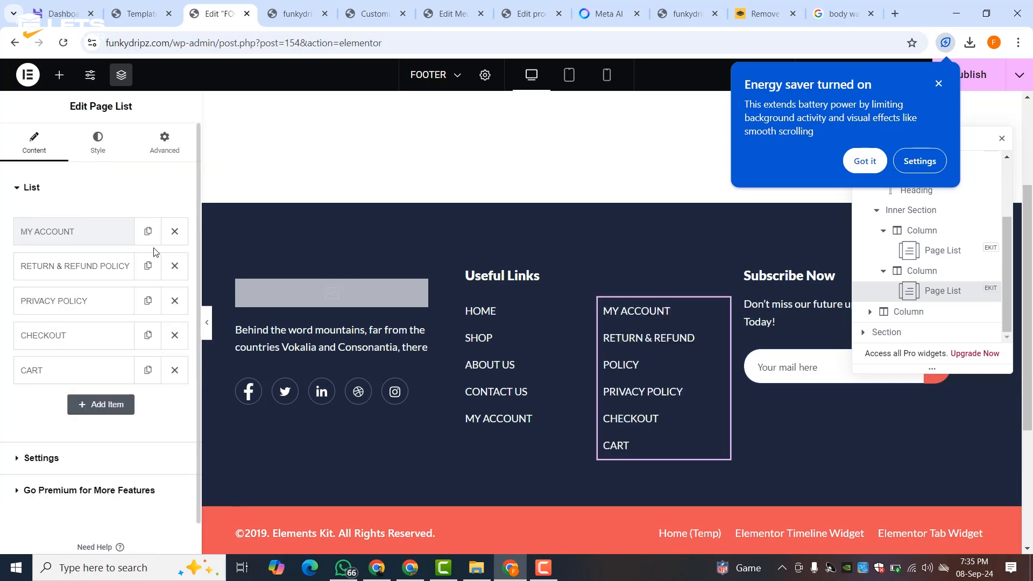
pyautogui.click(174, 233)
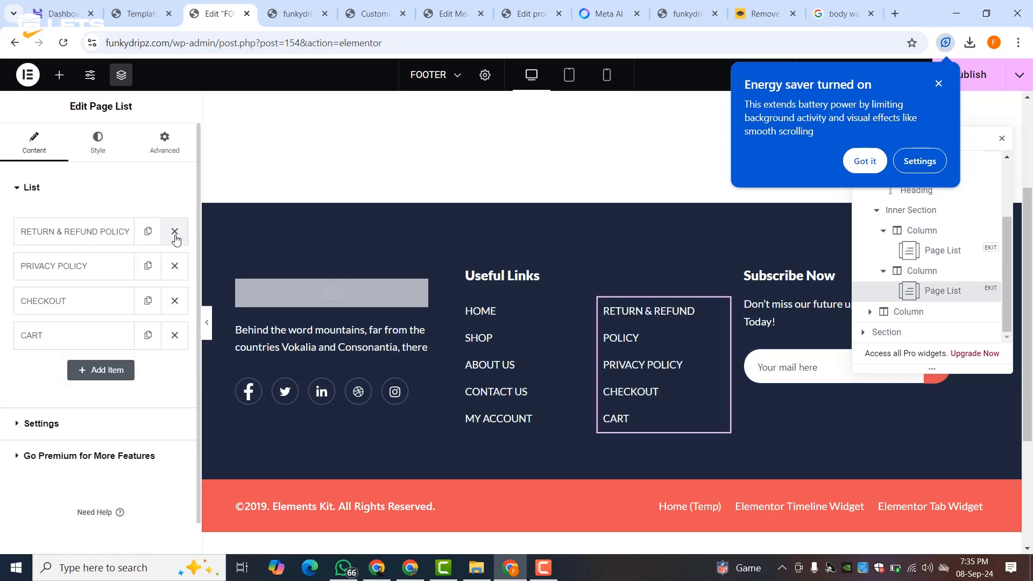
pyautogui.click(939, 83)
pyautogui.click(1001, 139)
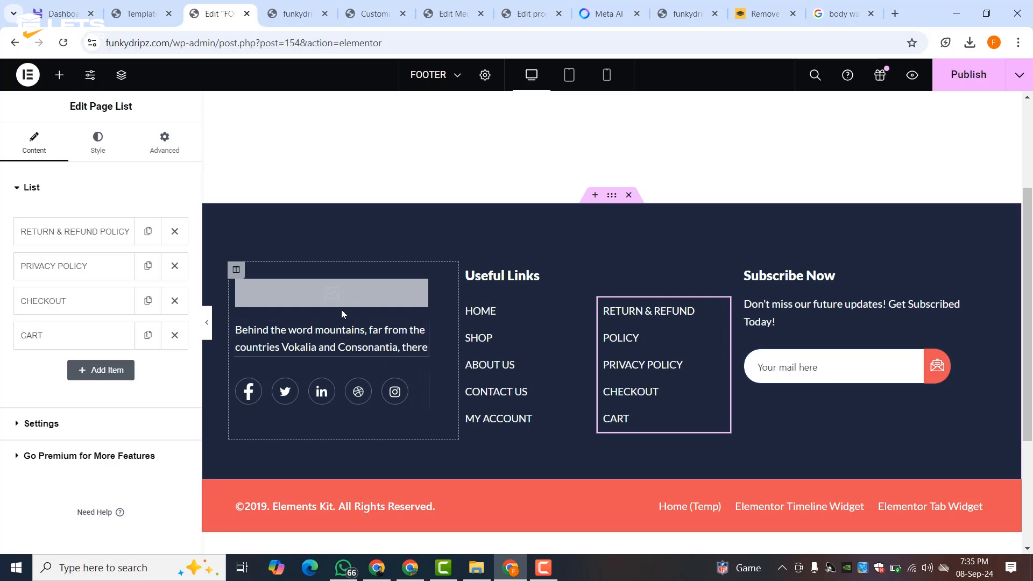
# - Upload the Liceria & Co. logo on remove.bg and insert it into the footer image
pyautogui.click(764, 13)
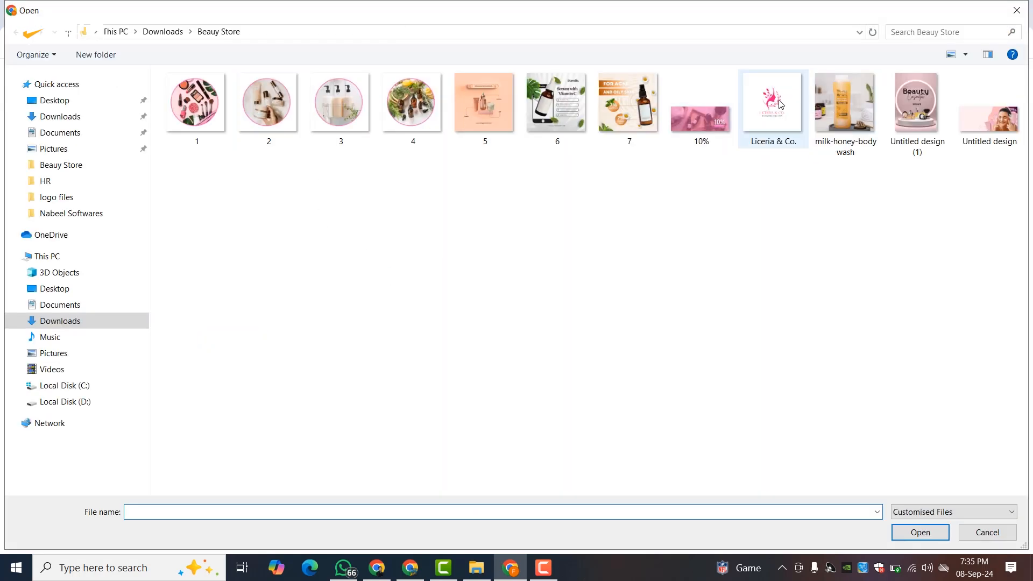
pyautogui.doubleClick(781, 103)
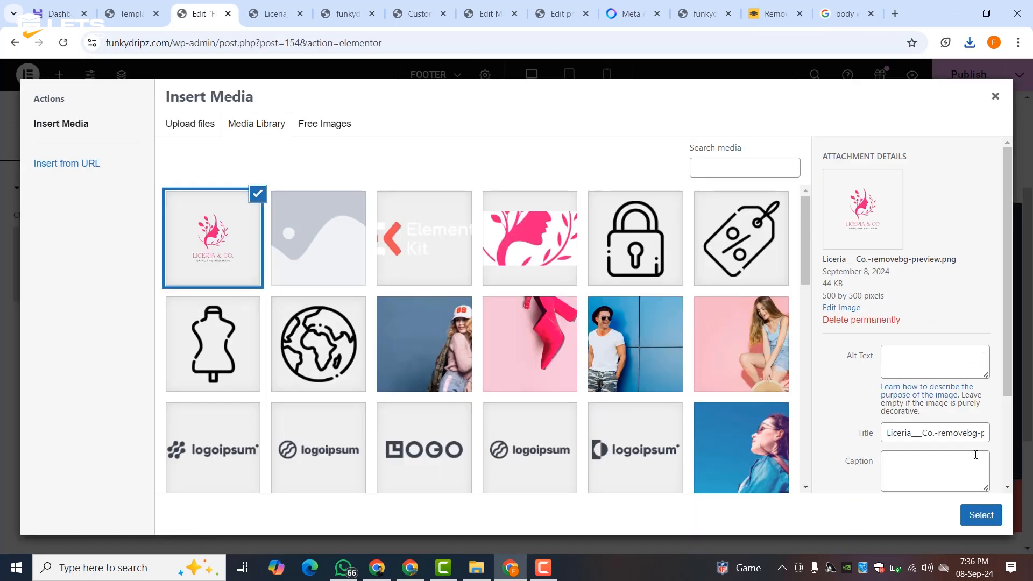
pyautogui.click(980, 515)
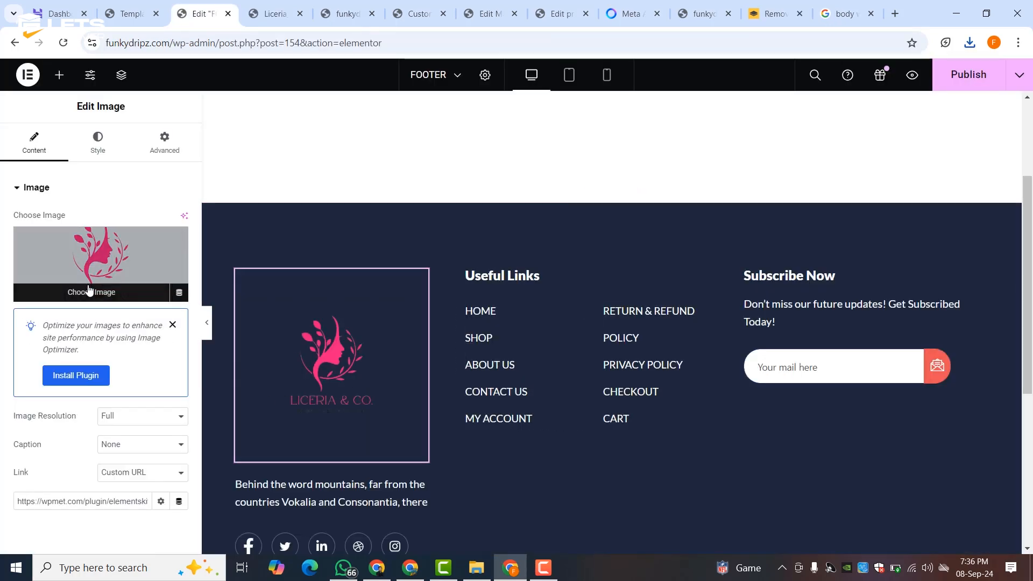
pyautogui.click(92, 269)
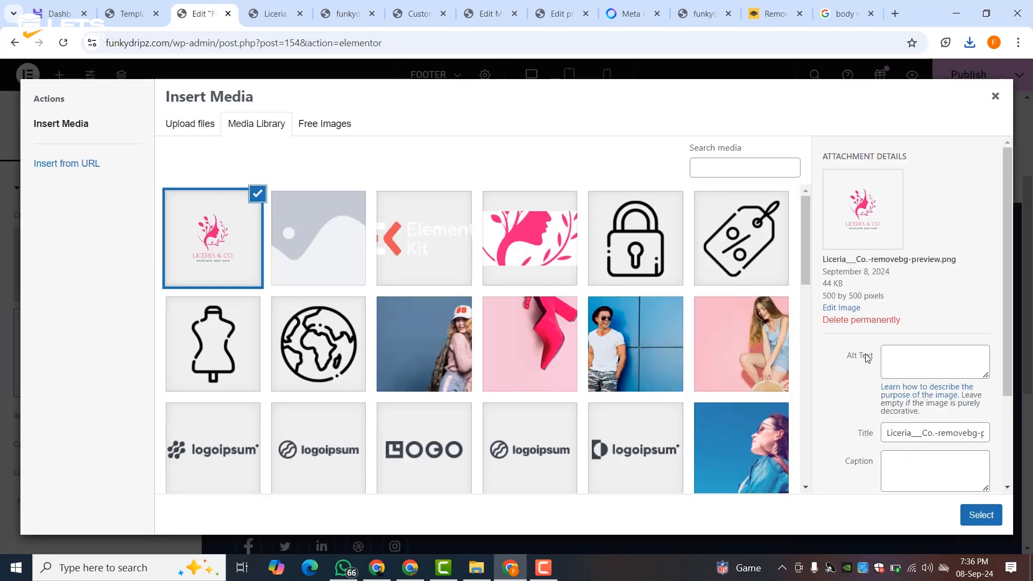
# - Crop the Liceria logo to 319×270, save the edit and use it in the footer
pyautogui.click(840, 308)
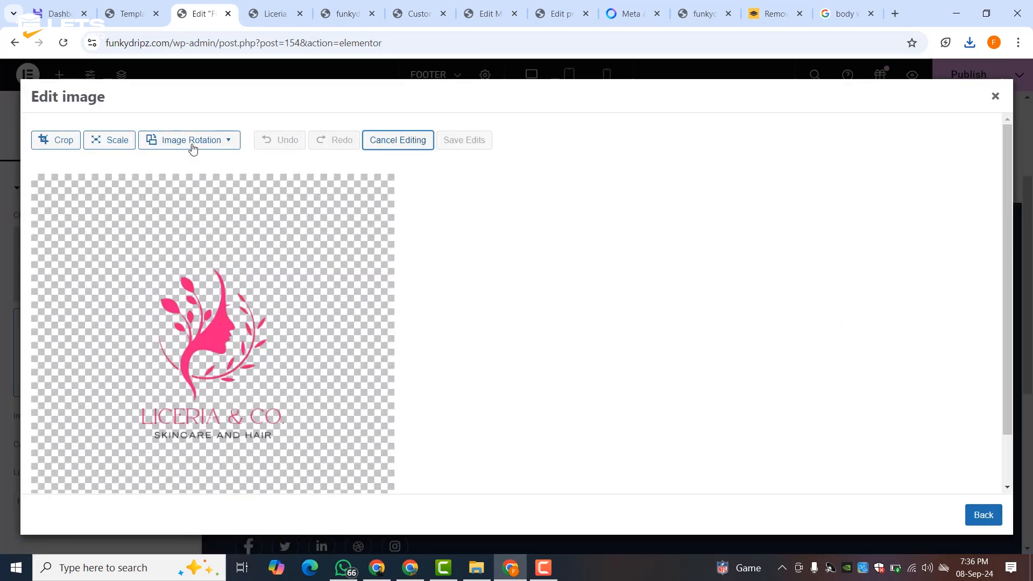
pyautogui.click(44, 140)
pyautogui.moveTo(217, 188); pyautogui.dragTo(212, 247)
pyautogui.scroll(-2, 225, 421)
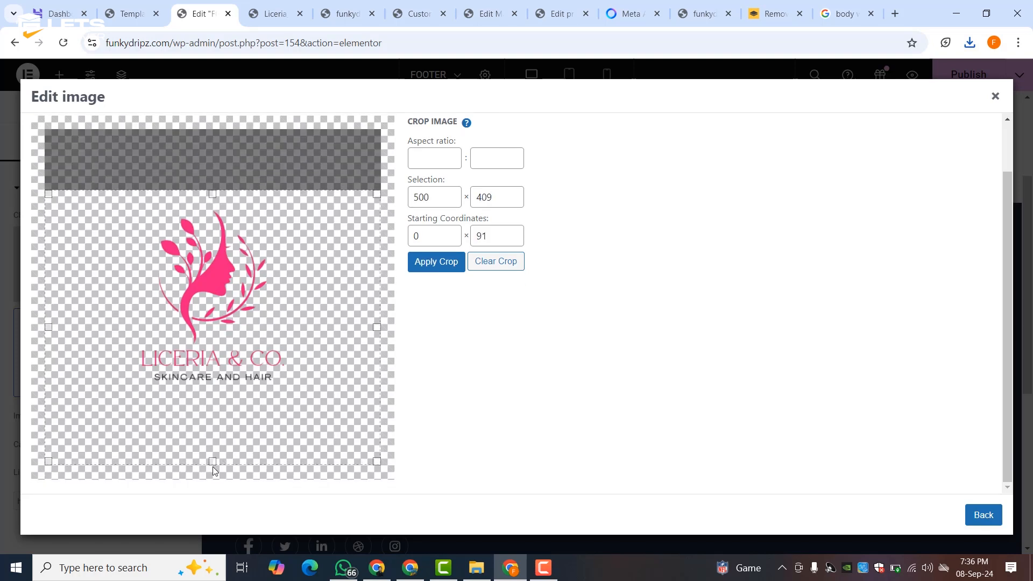
pyautogui.moveTo(213, 461); pyautogui.dragTo(213, 370)
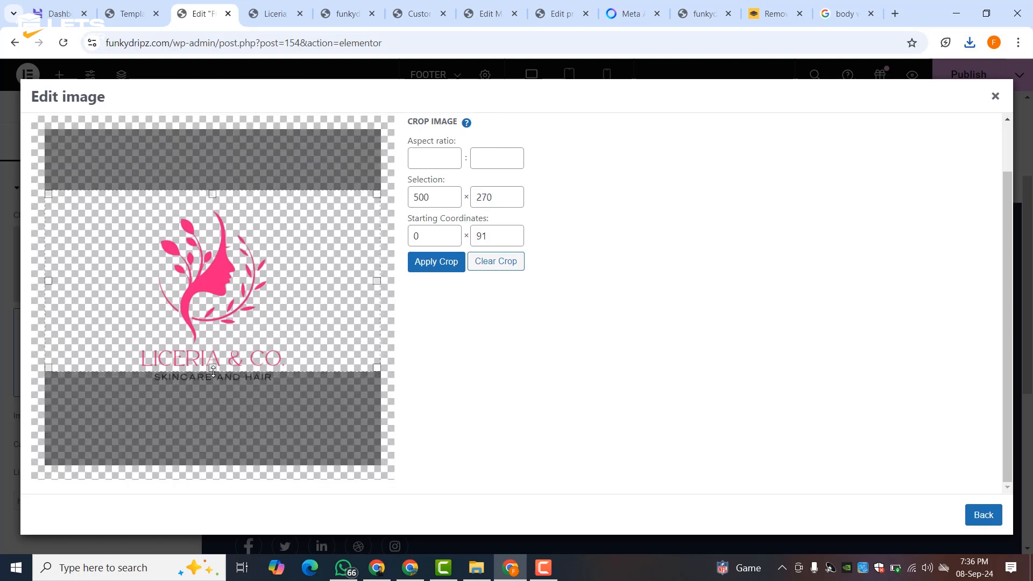
pyautogui.moveTo(379, 284); pyautogui.dragTo(294, 288)
pyautogui.moveTo(52, 286); pyautogui.dragTo(90, 287)
pyautogui.moveTo(330, 291); pyautogui.dragTo(294, 284)
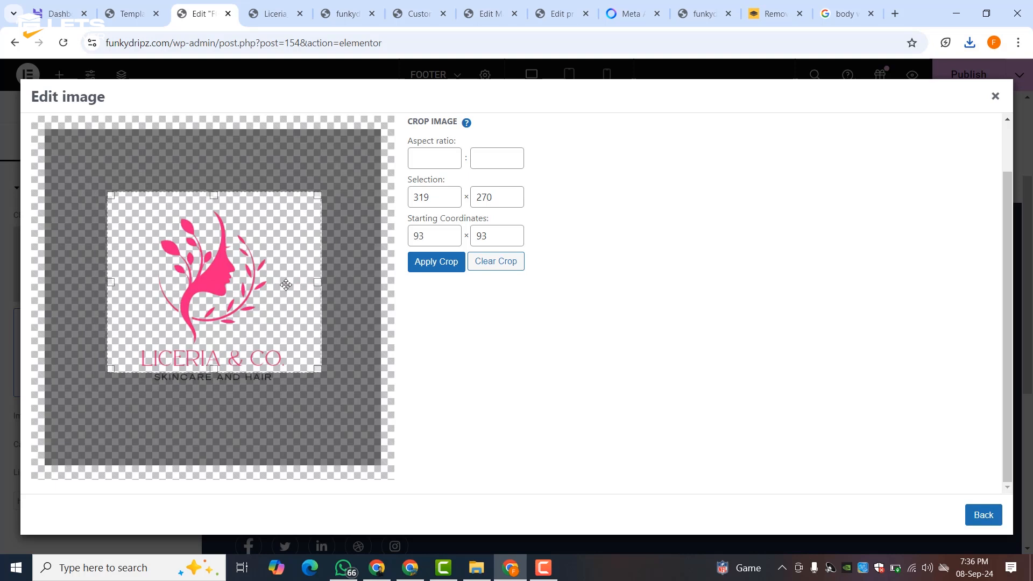
pyautogui.click(447, 262)
pyautogui.click(444, 141)
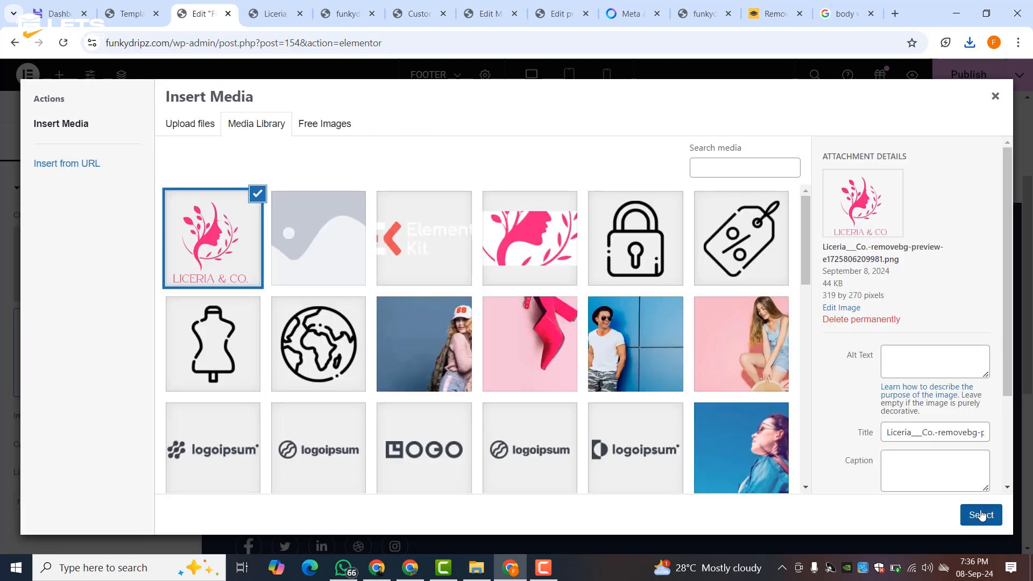
pyautogui.click(980, 515)
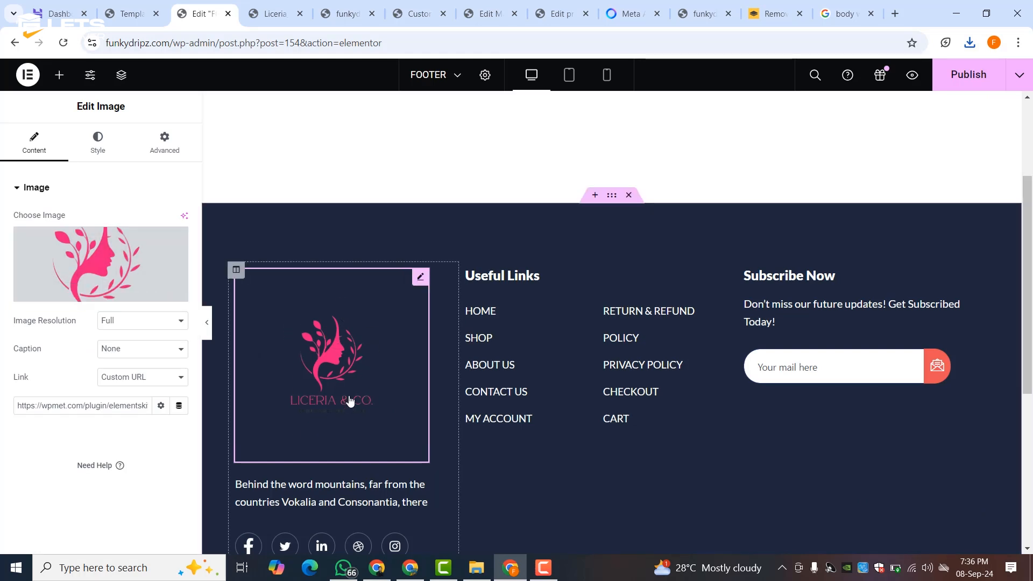
# - Delete the salmon copyright section beneath the footer
pyautogui.scroll(-3, 347, 387)
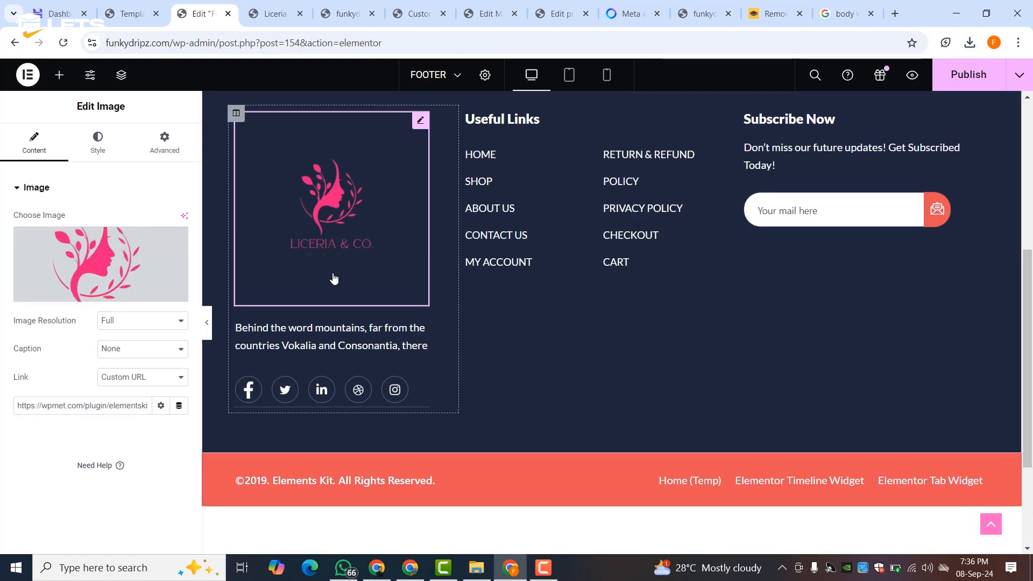
pyautogui.scroll(3, 333, 278)
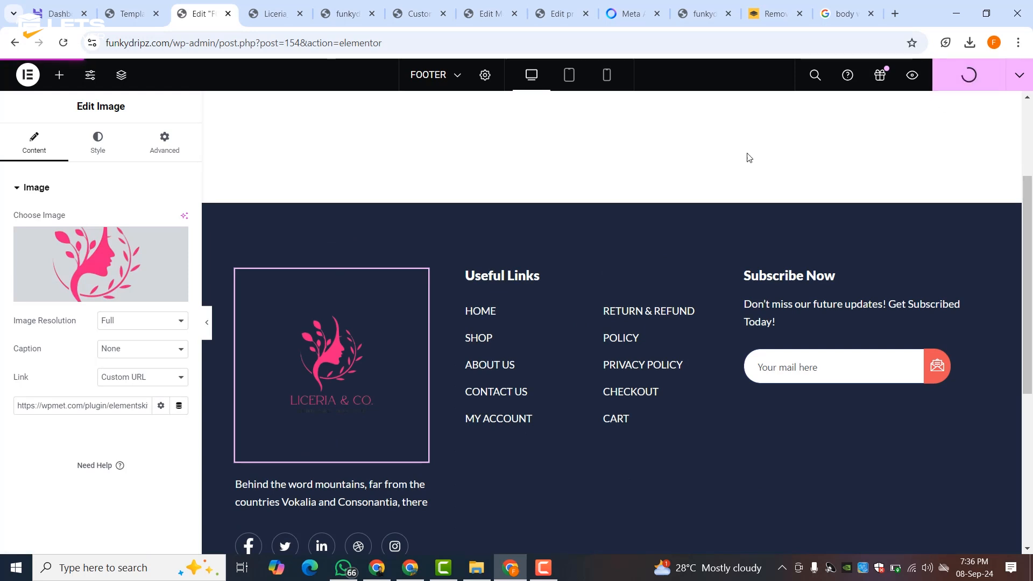
pyautogui.scroll(-6, 288, 262)
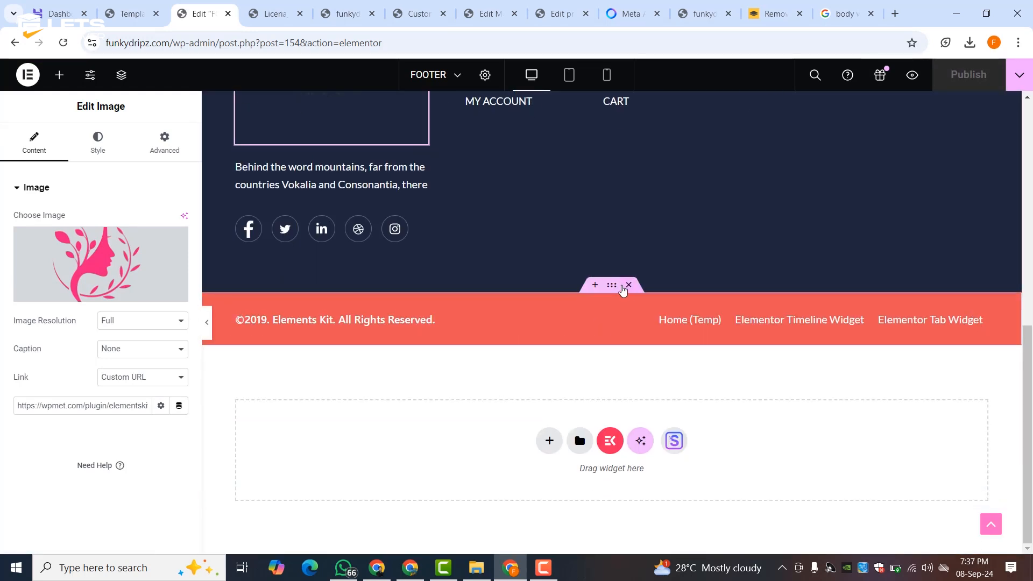
pyautogui.click(628, 285)
# - Reload the footer editor and publish the footer changes
pyautogui.scroll(8, 439, 350)
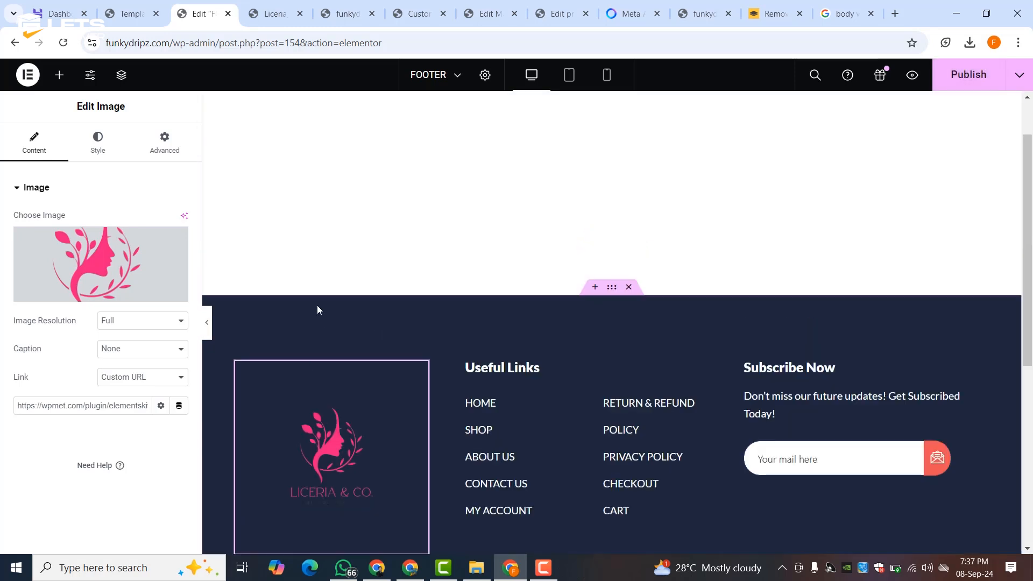
pyautogui.click(63, 42)
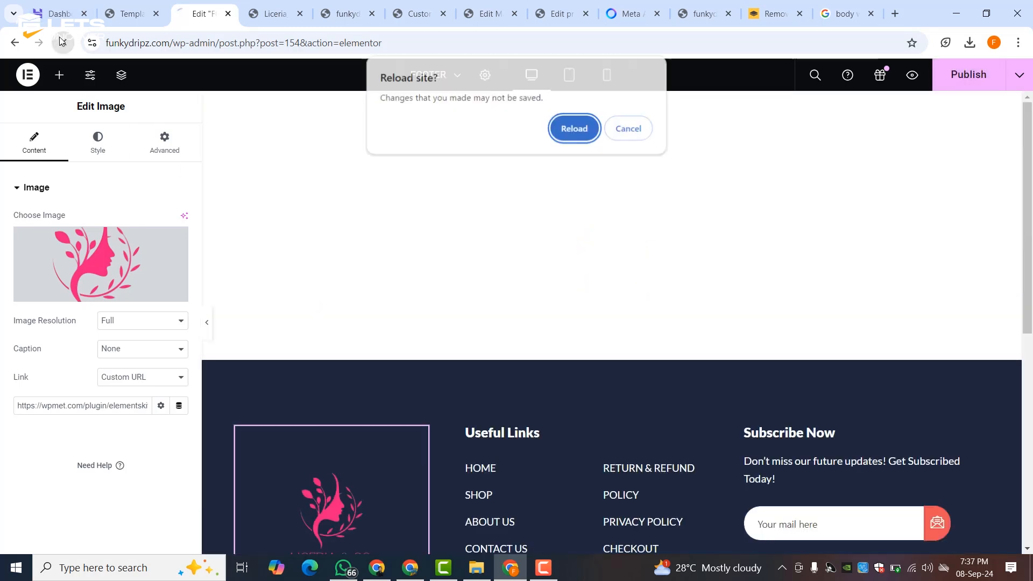
pyautogui.press('Return')
pyautogui.click(992, 71)
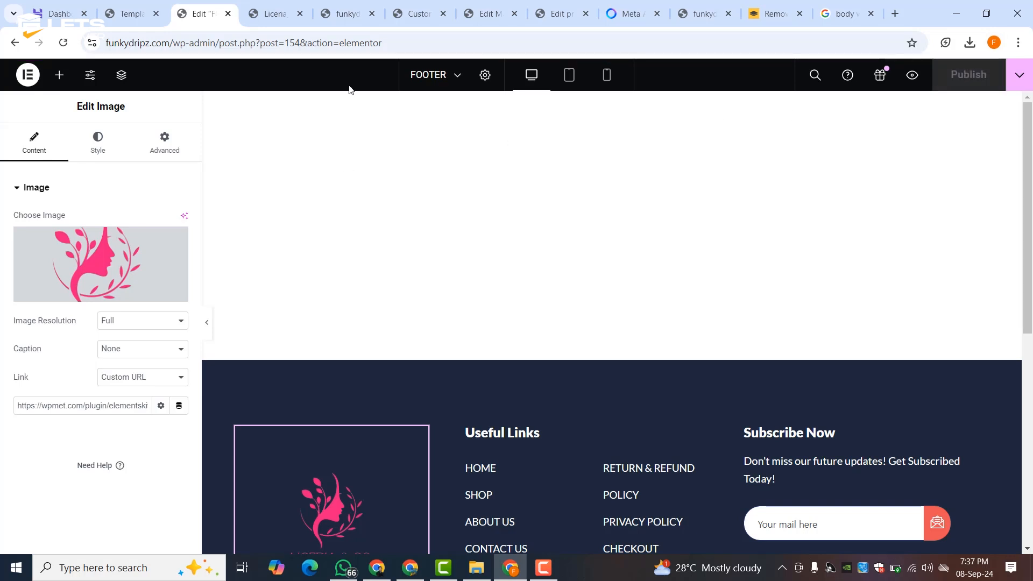
# - Review the footer on the live funkydripz.com homepage
pyautogui.click(275, 13)
pyautogui.click(347, 14)
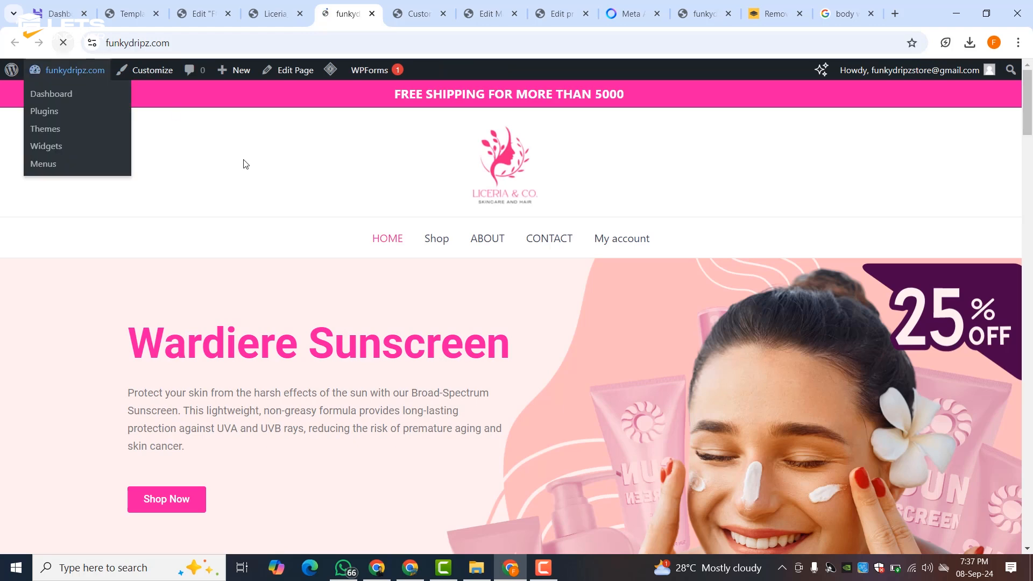
pyautogui.scroll(-8, 261, 193)
pyautogui.scroll(-20, 260, 189)
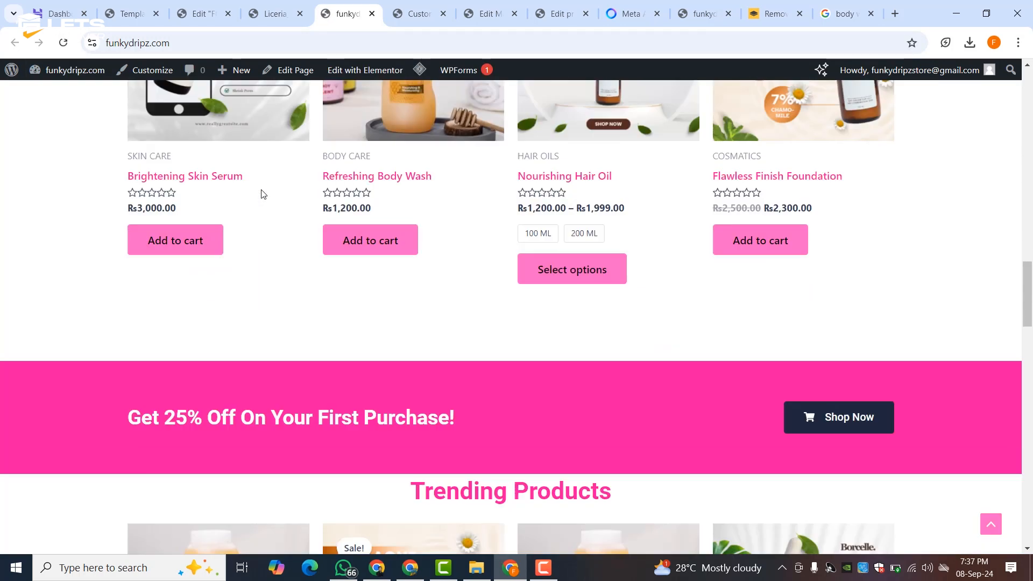
pyautogui.scroll(-8, 262, 194)
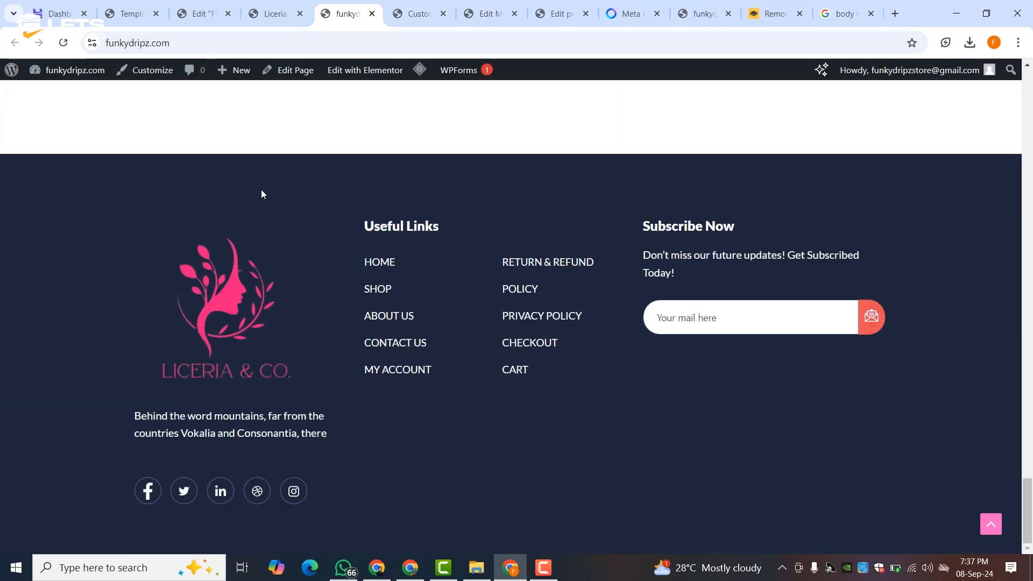
pyautogui.scroll(5, 262, 194)
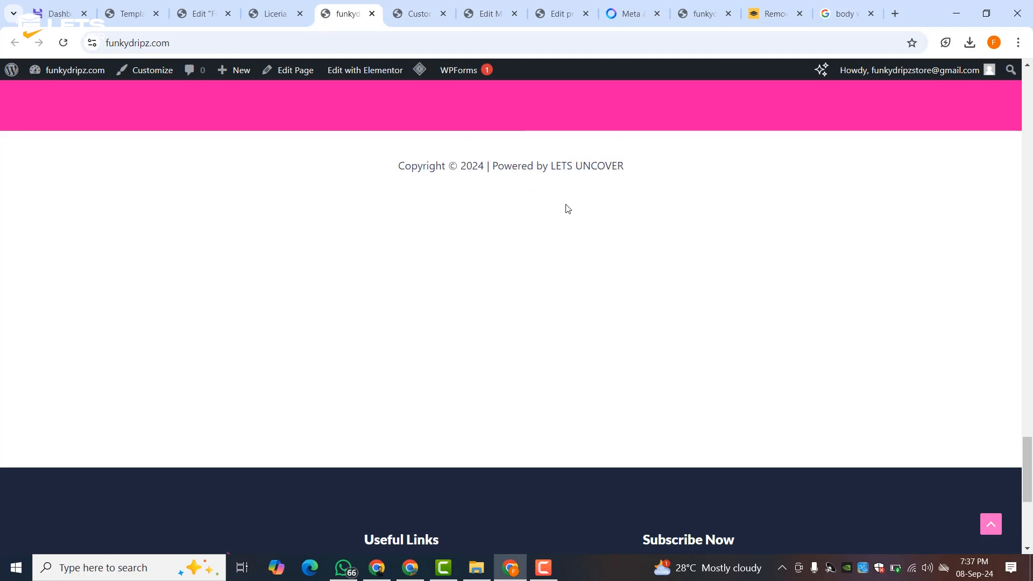
pyautogui.scroll(5, 371, 253)
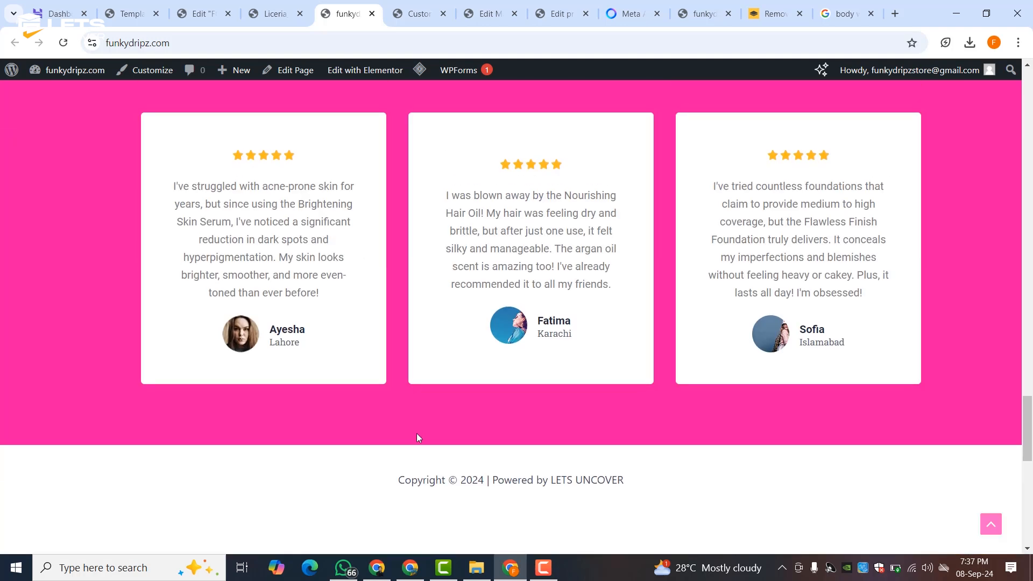
# - Copy the homepage's copyright line and return to the footer editor
pyautogui.tripleClick(416, 485)
pyautogui.rightClick(416, 486)
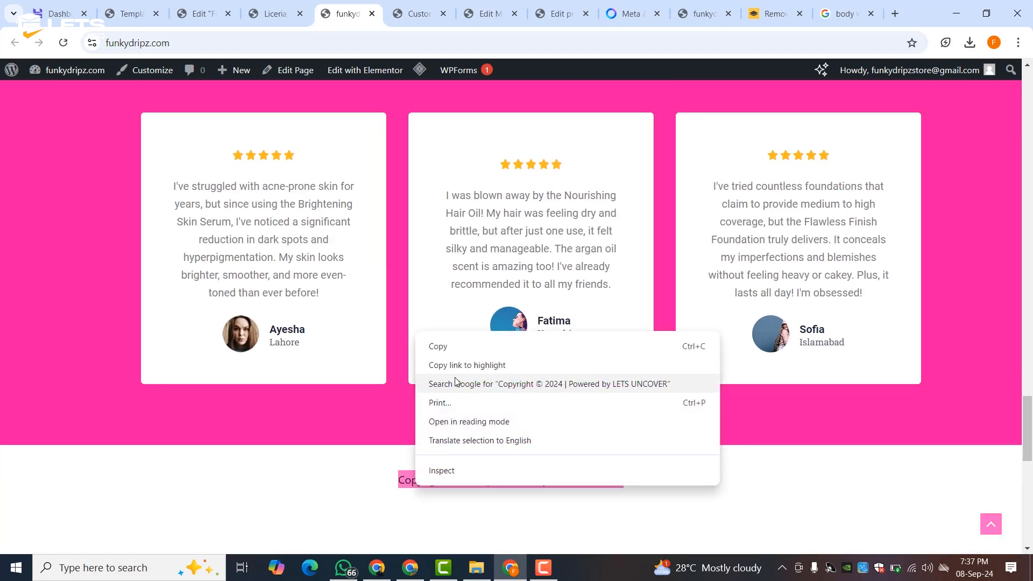
pyautogui.click(454, 348)
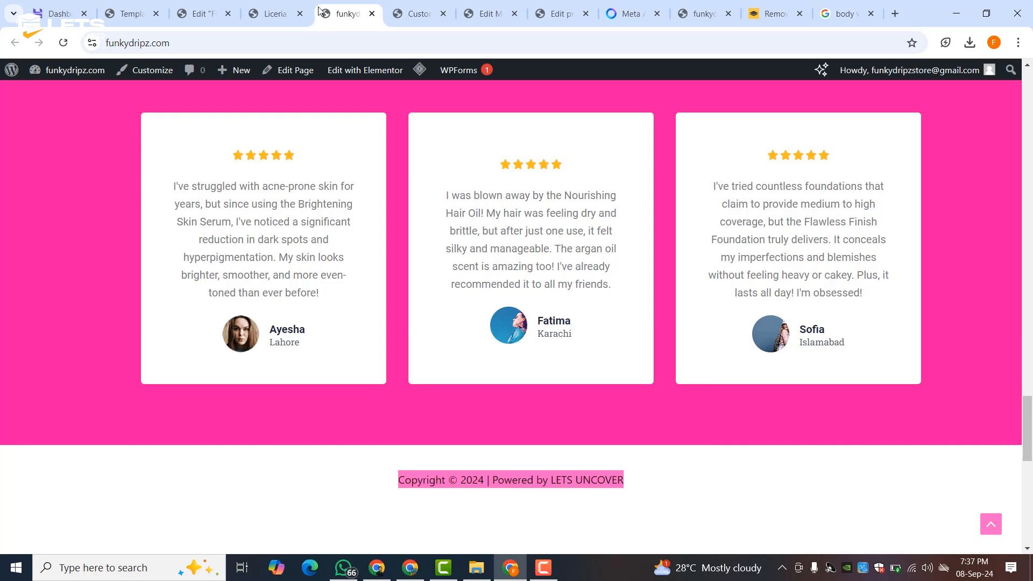
pyautogui.click(205, 13)
pyautogui.scroll(-1, 523, 381)
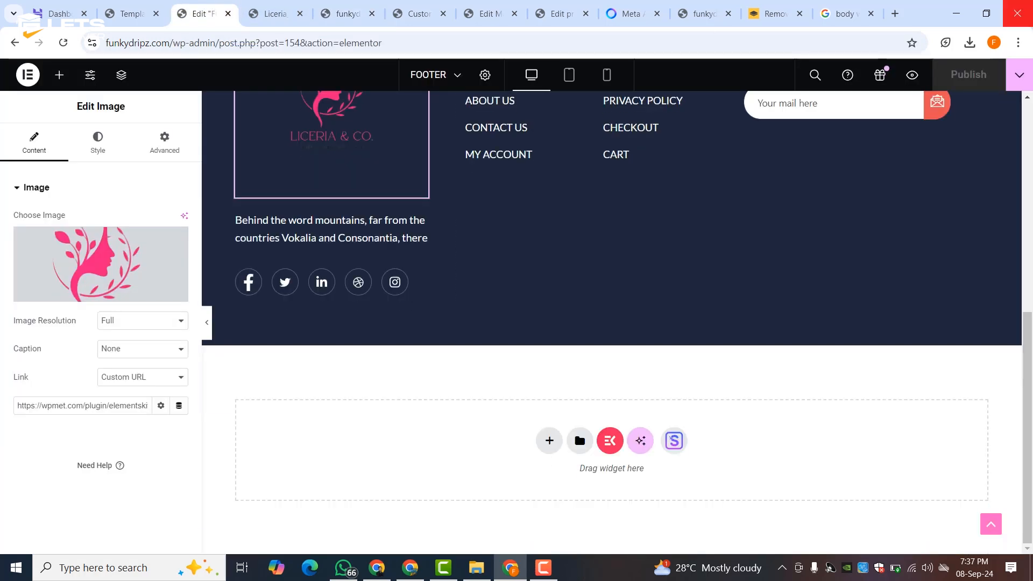
# - Edit the copyright heading to ©2024, replacing Elements Kit with LICERIA
pyautogui.scroll(5, 654, 298)
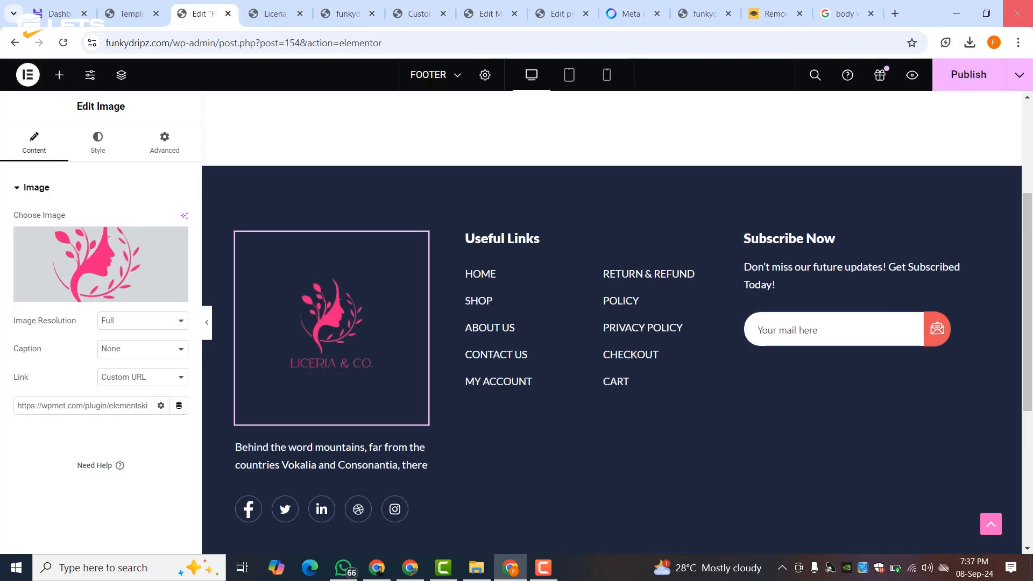
pyautogui.scroll(-5, 654, 298)
pyautogui.click(398, 381)
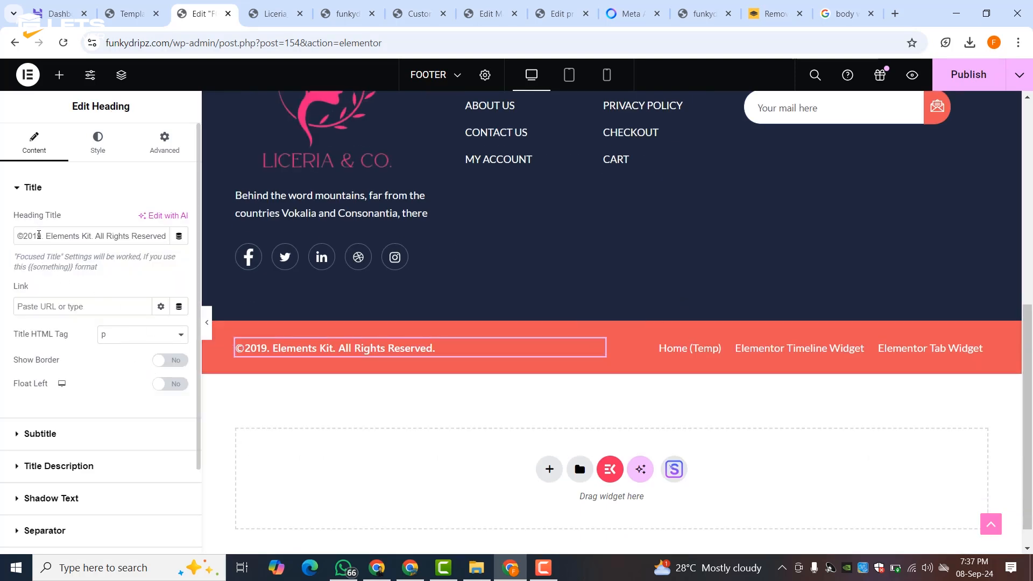
pyautogui.press('BackSpace')
pyautogui.press('BackSpace')
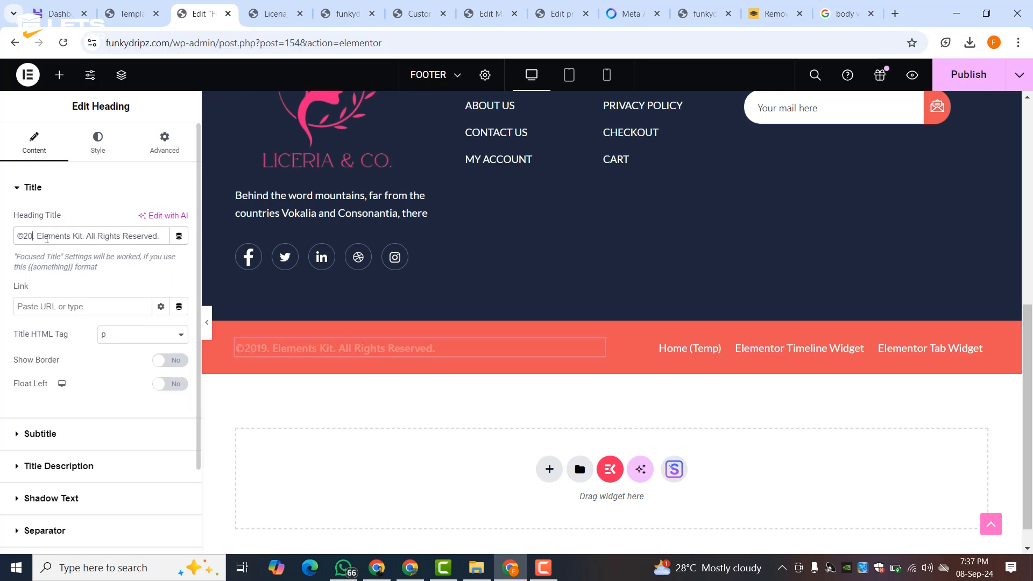
pyautogui.write('24')
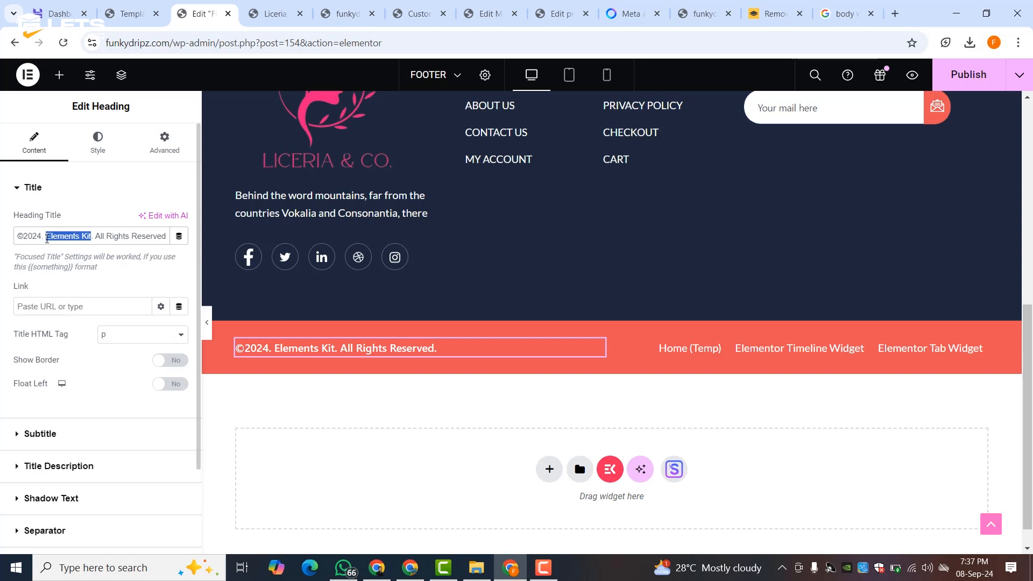
pyautogui.write('LICER')
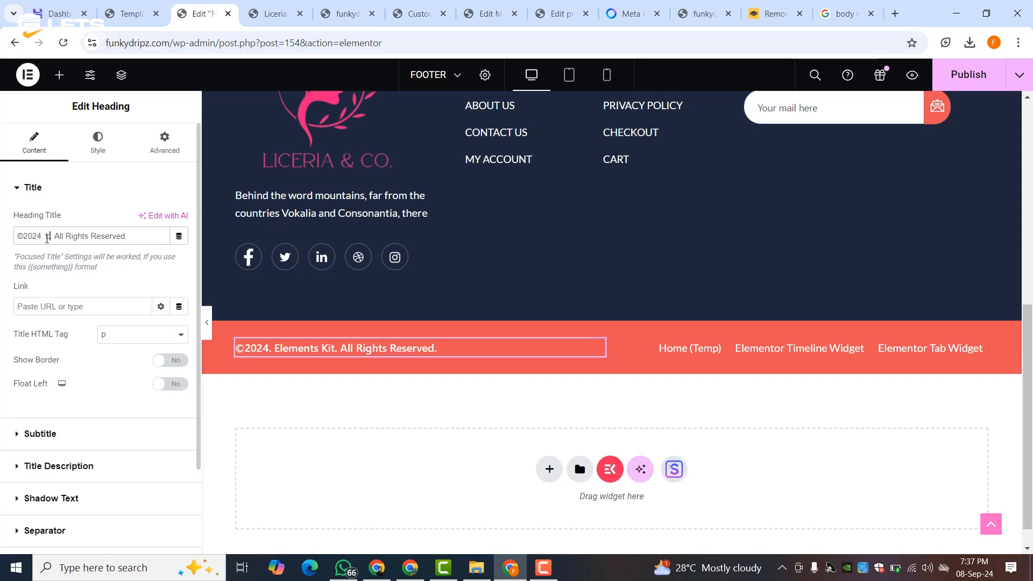
pyautogui.write('IA')
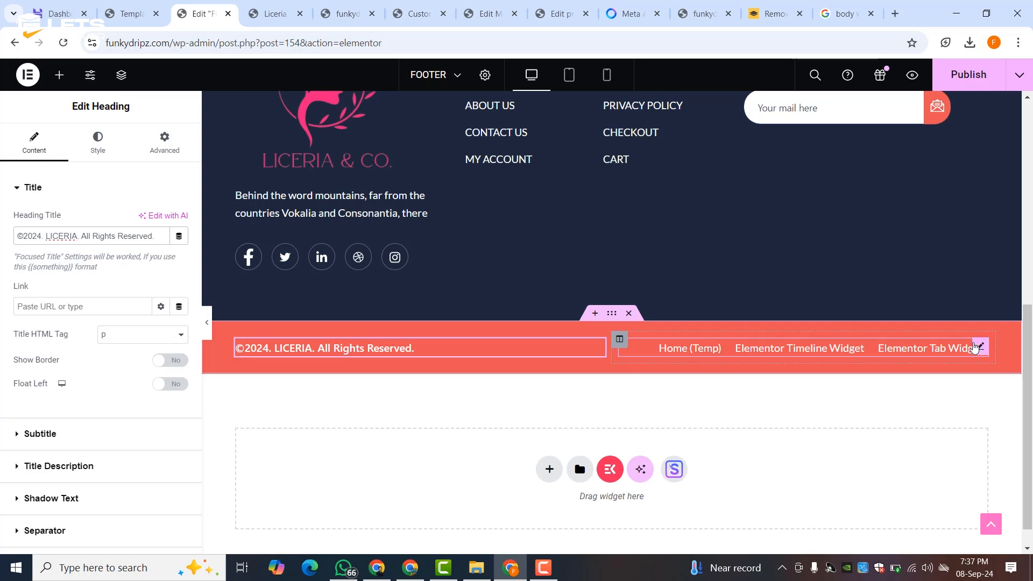
# - Delete the footer's Page List widget and duplicate the copyright heading into the right column
pyautogui.rightClick(975, 350)
pyautogui.click(913, 539)
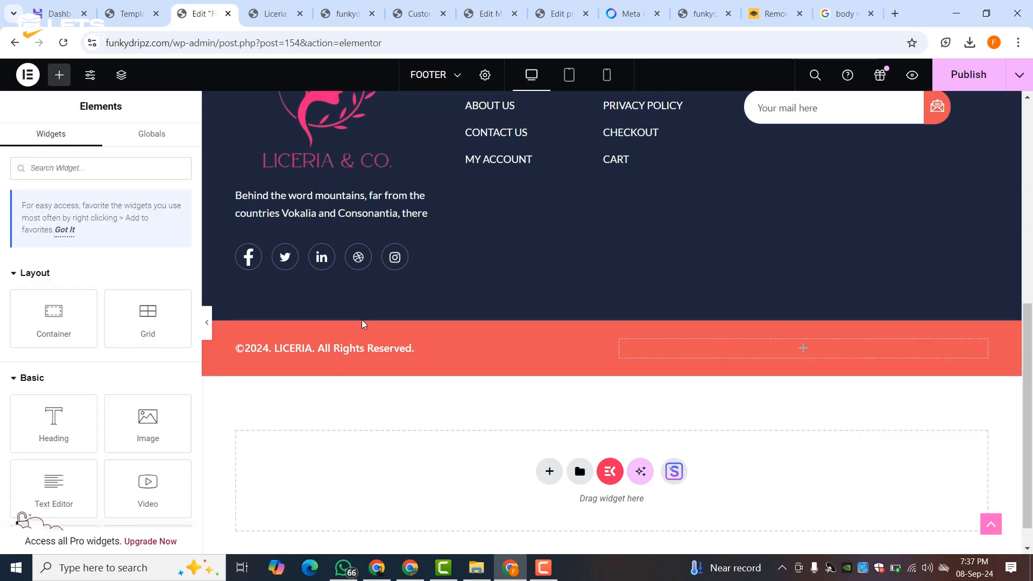
pyautogui.rightClick(598, 348)
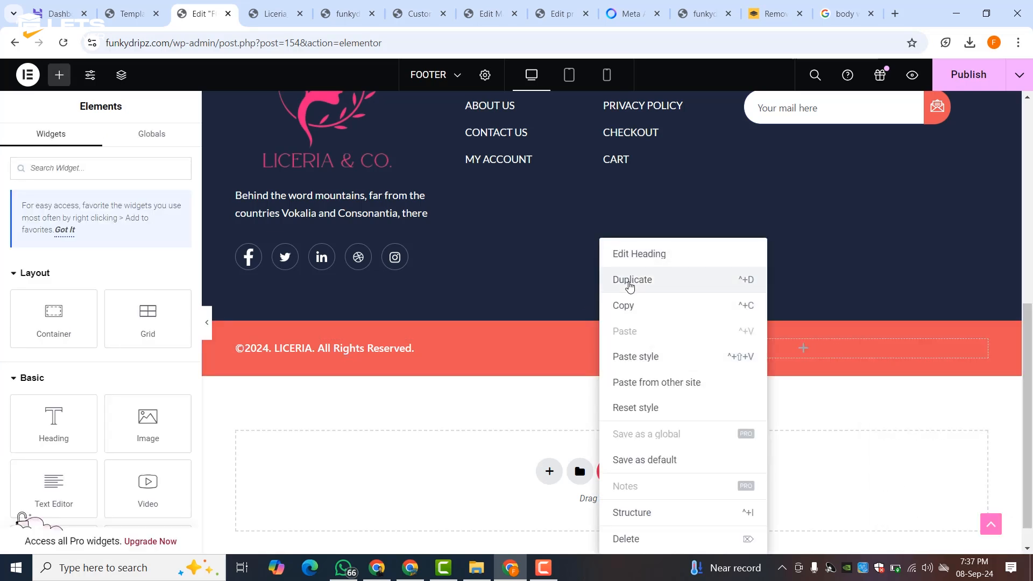
pyautogui.click(619, 279)
pyautogui.moveTo(596, 376); pyautogui.dragTo(674, 359)
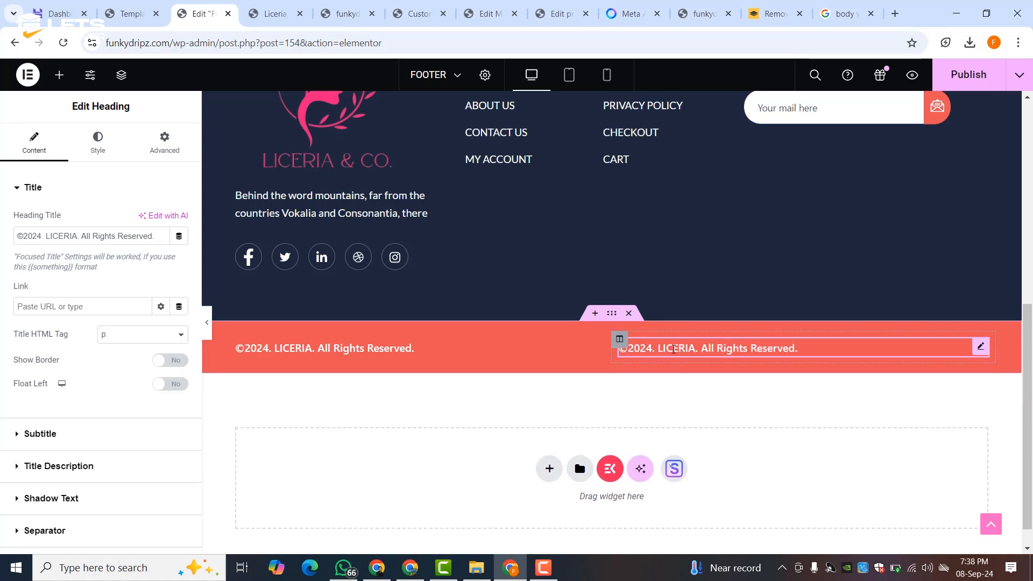
# - Paste the credit line into the duplicate heading and trim it to 'Powered by LETS UNCOVER'
pyautogui.hotkey('ctrl', 'a')
pyautogui.rightClick(44, 233)
pyautogui.click(58, 309)
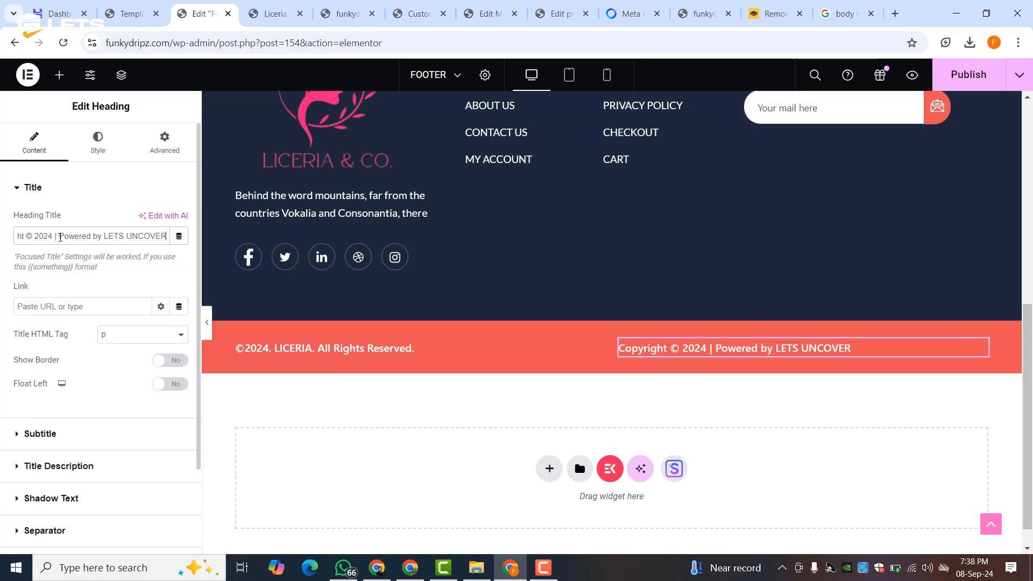
pyautogui.moveTo(60, 237); pyautogui.dragTo(2, 240)
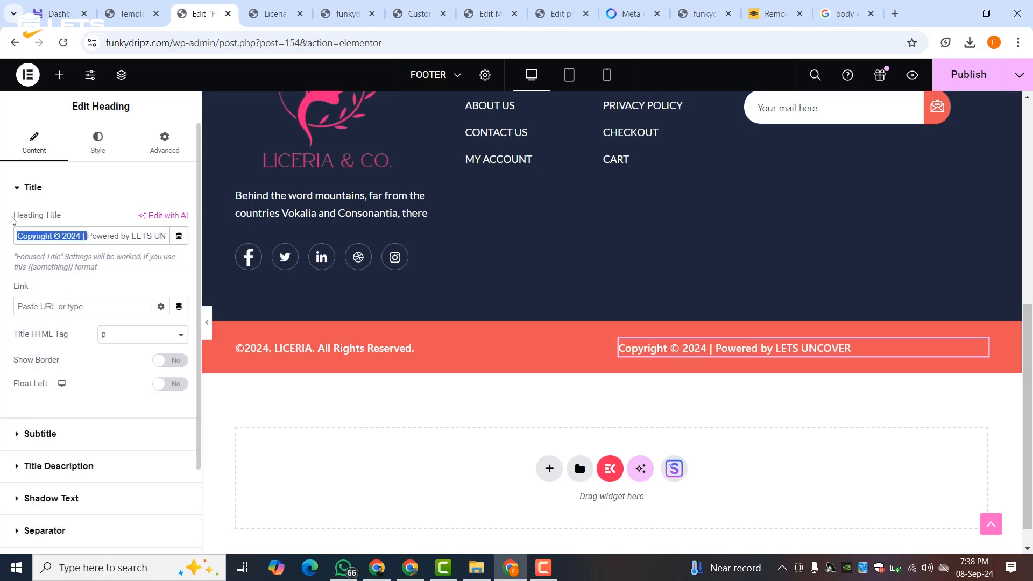
pyautogui.press('BackSpace')
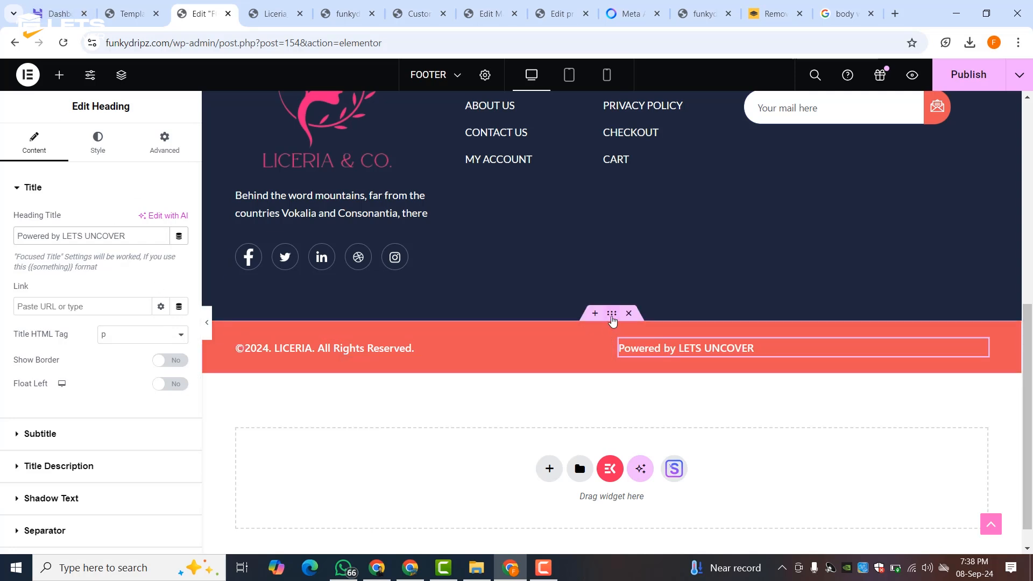
# - Set the footer bottom section's background to the global Theme Color 2 pink
pyautogui.click(612, 320)
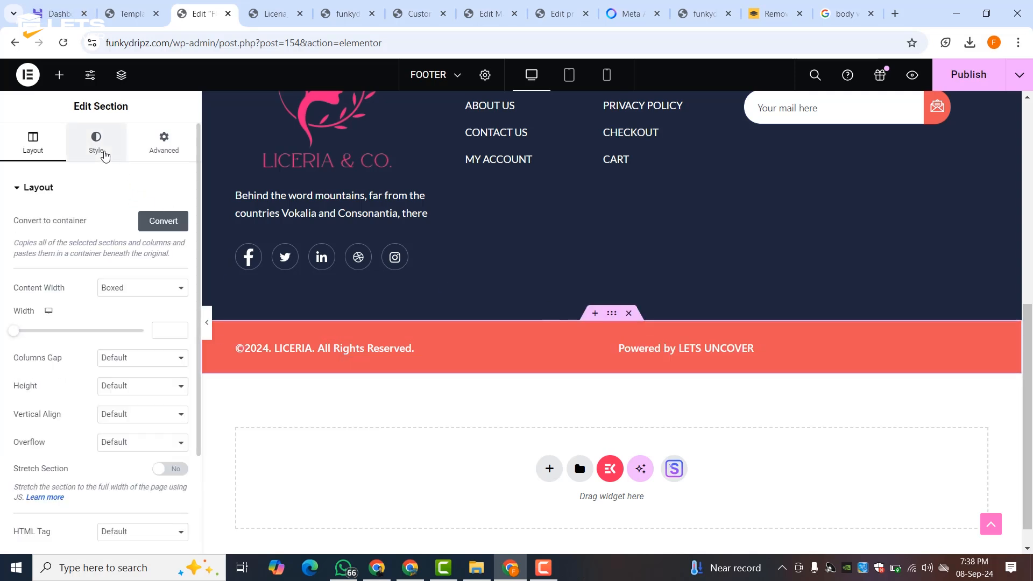
pyautogui.click(104, 155)
pyautogui.click(158, 276)
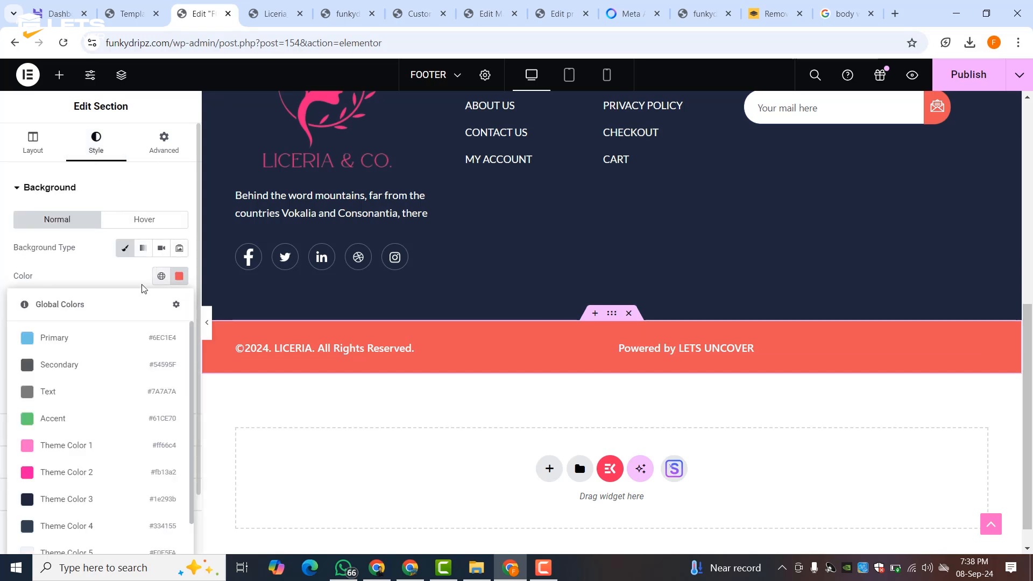
pyautogui.click(59, 471)
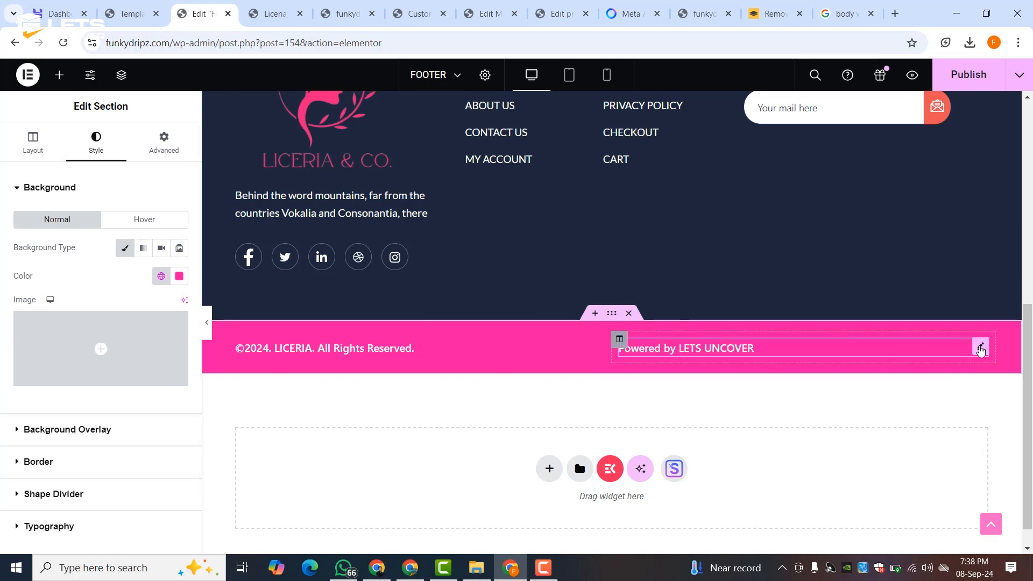
# - Right-align the 'Powered by LETS UNCOVER' heading
pyautogui.click(981, 348)
pyautogui.click(97, 143)
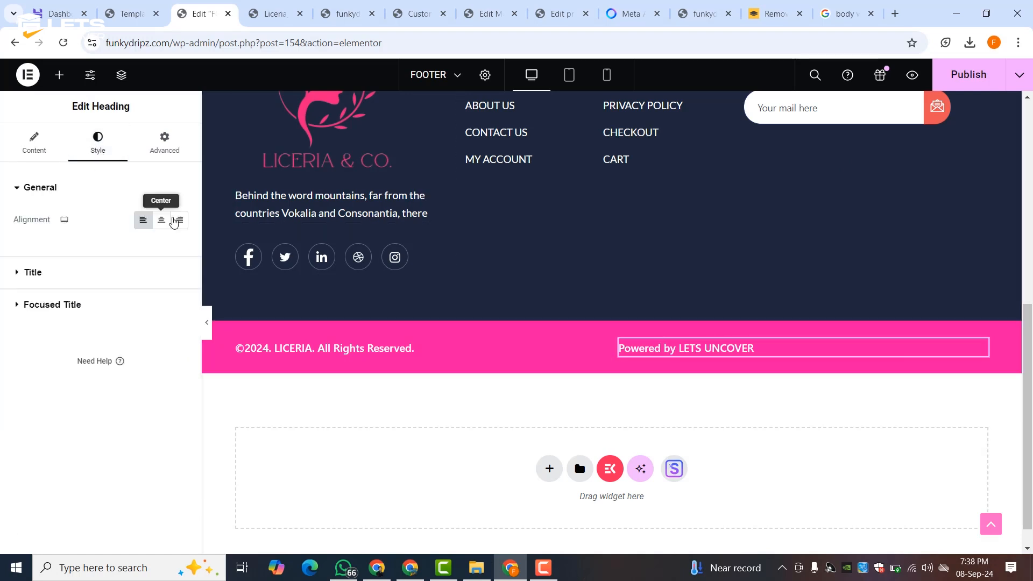
pyautogui.click(177, 223)
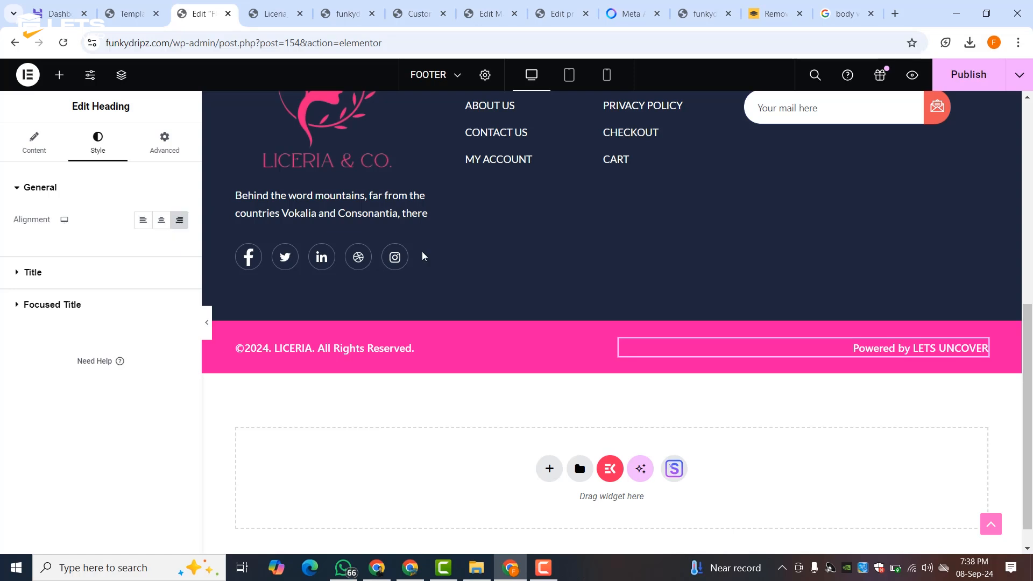
# - Publish the footer edits in Elementor
pyautogui.click(959, 73)
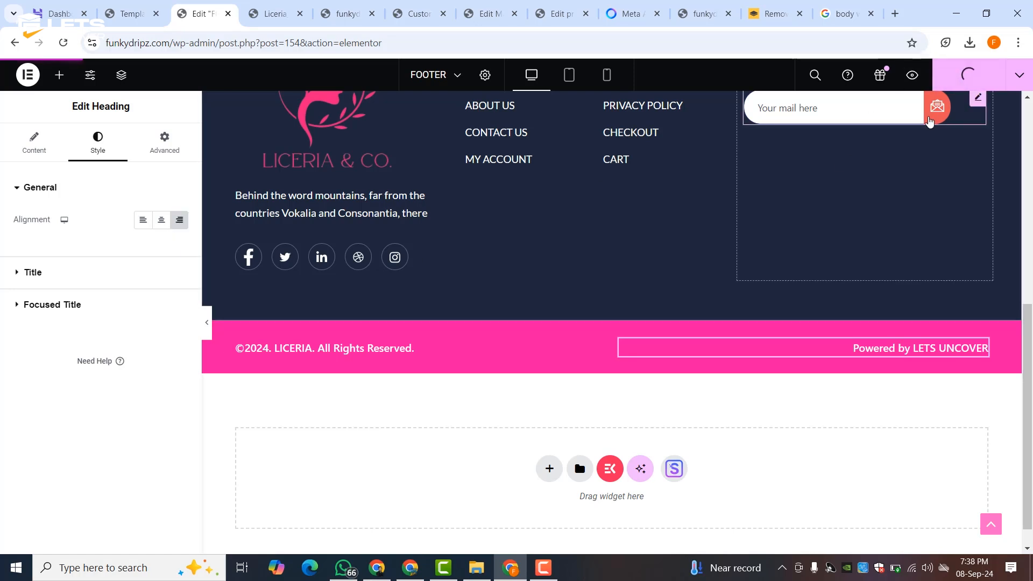
pyautogui.click(929, 122)
pyautogui.scroll(3, 929, 122)
# - Resize the footer logo to a custom 200 x 180 image resolution and preview the result
pyautogui.click(350, 260)
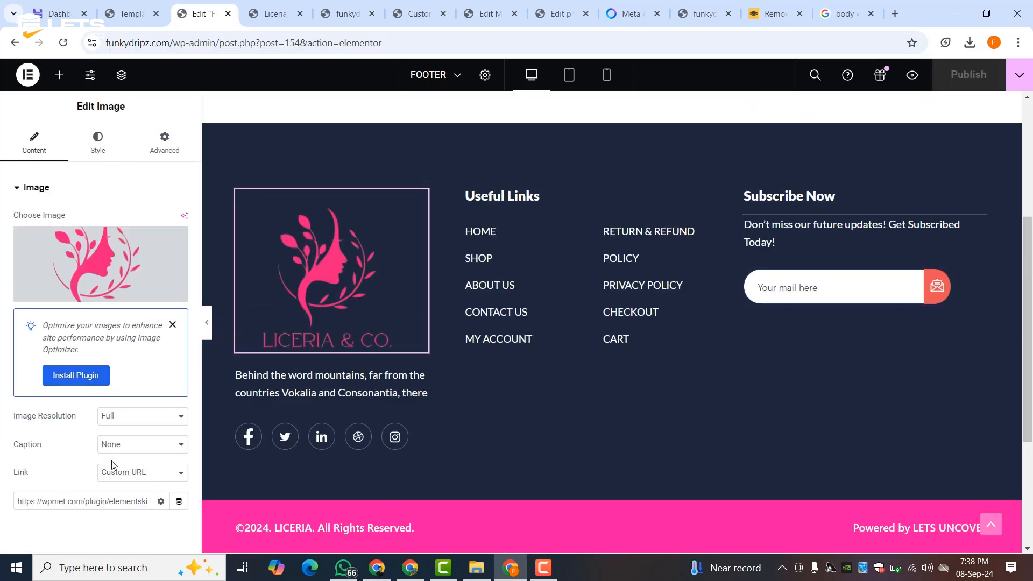
pyautogui.click(115, 422)
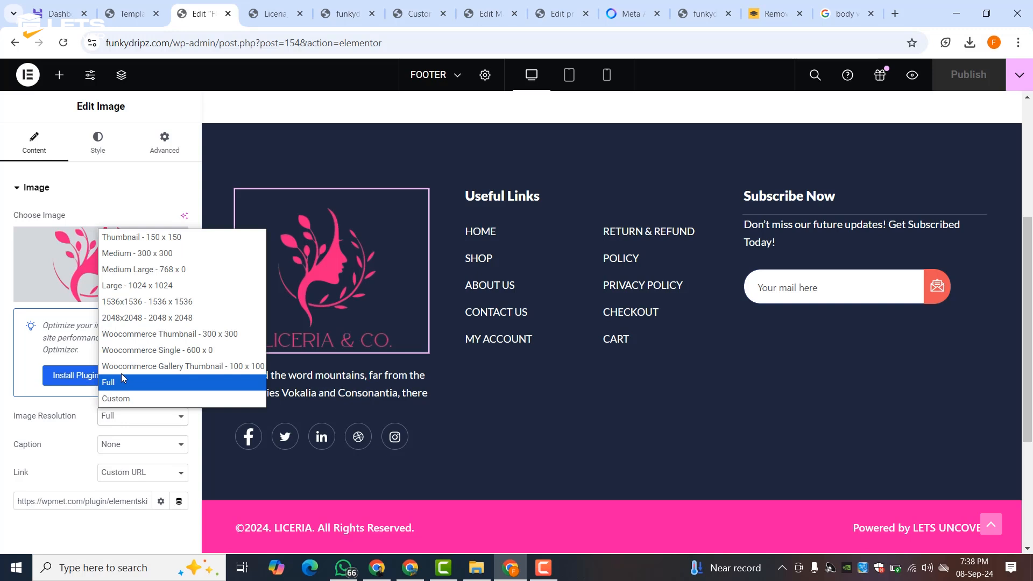
pyautogui.click(136, 334)
pyautogui.click(128, 416)
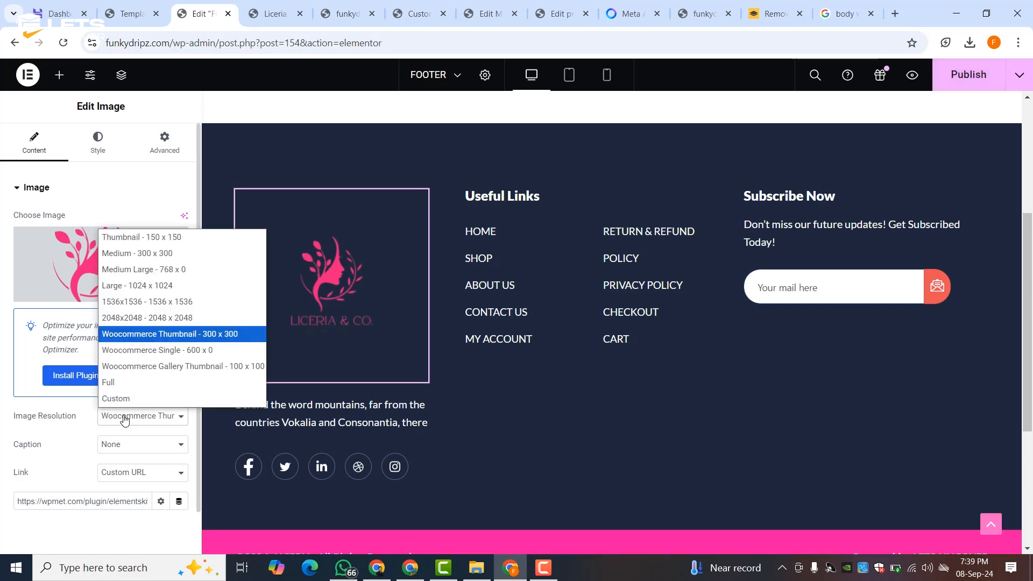
pyautogui.click(127, 251)
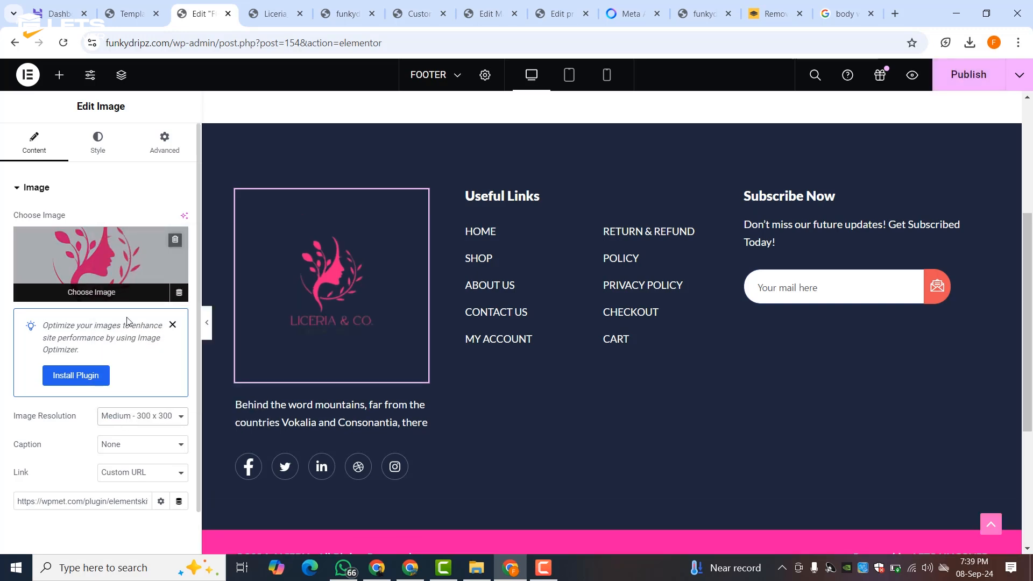
pyautogui.click(117, 421)
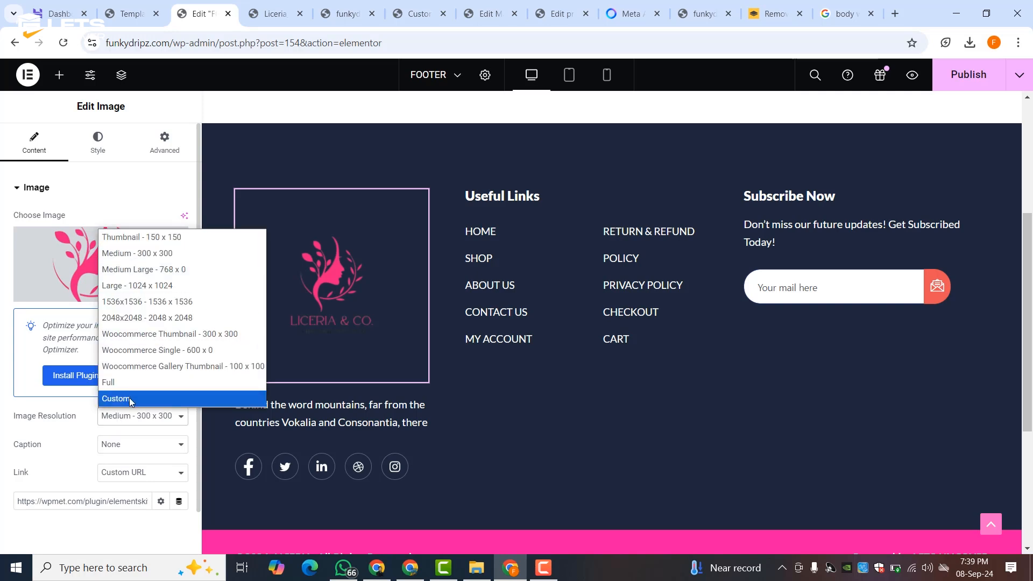
pyautogui.click(131, 399)
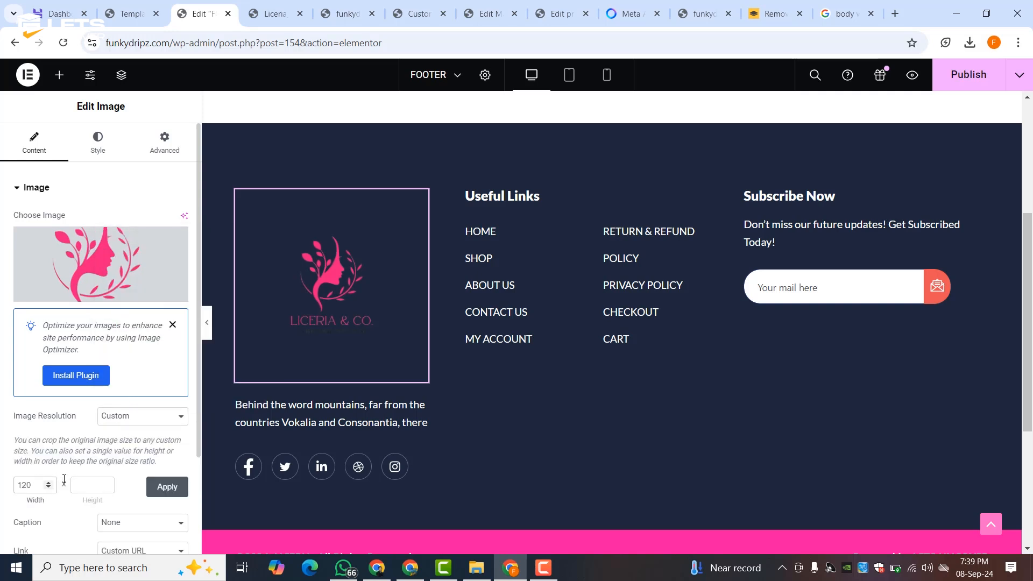
pyautogui.click(86, 489)
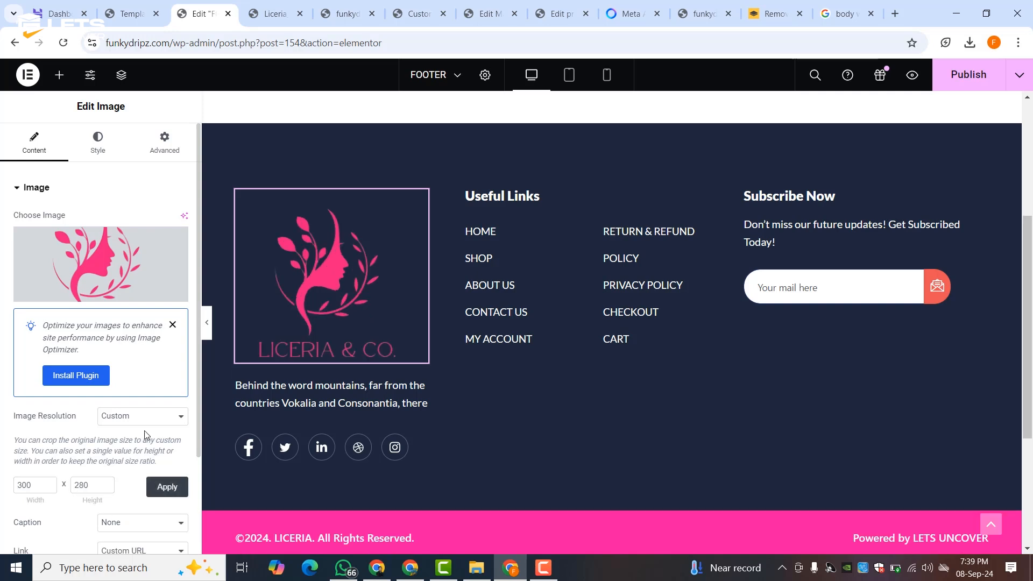
pyautogui.doubleClick(24, 486)
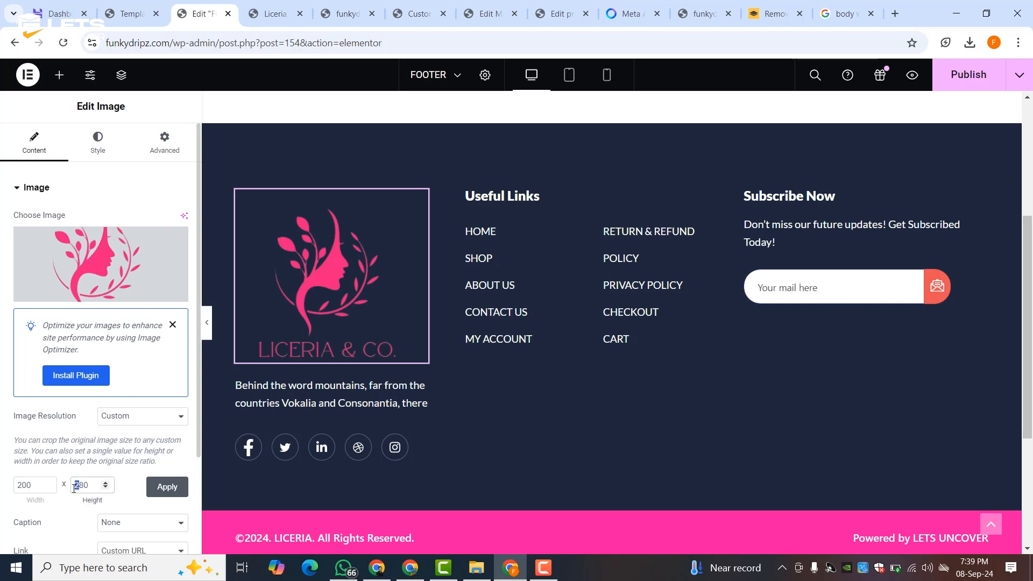
pyautogui.click(167, 487)
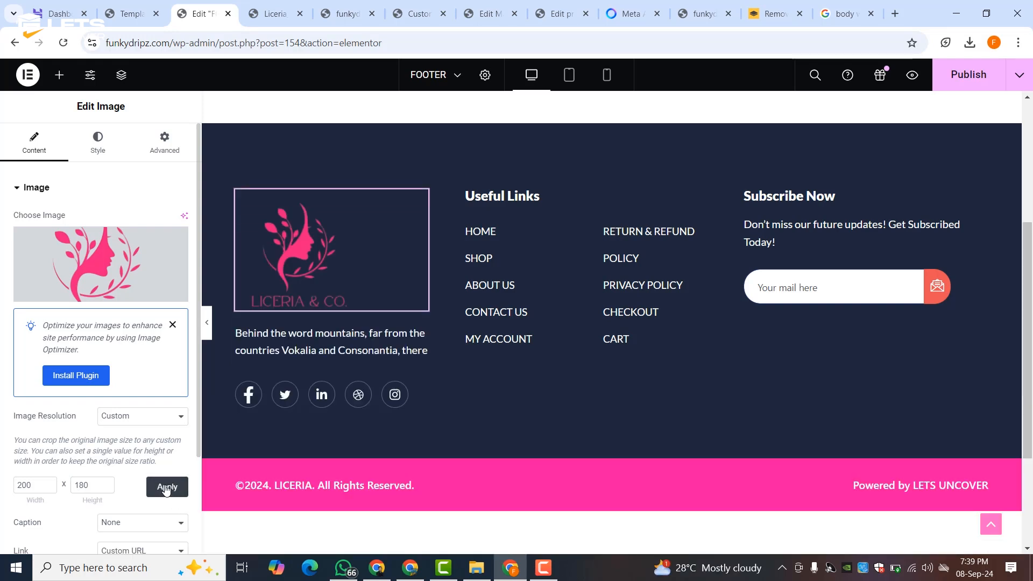
pyautogui.click(206, 323)
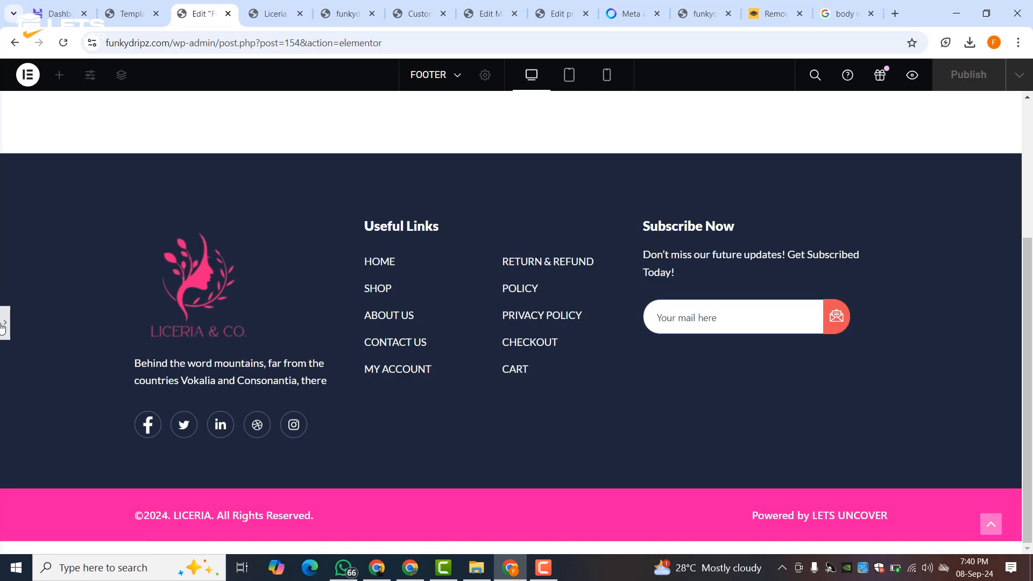
pyautogui.click(4, 325)
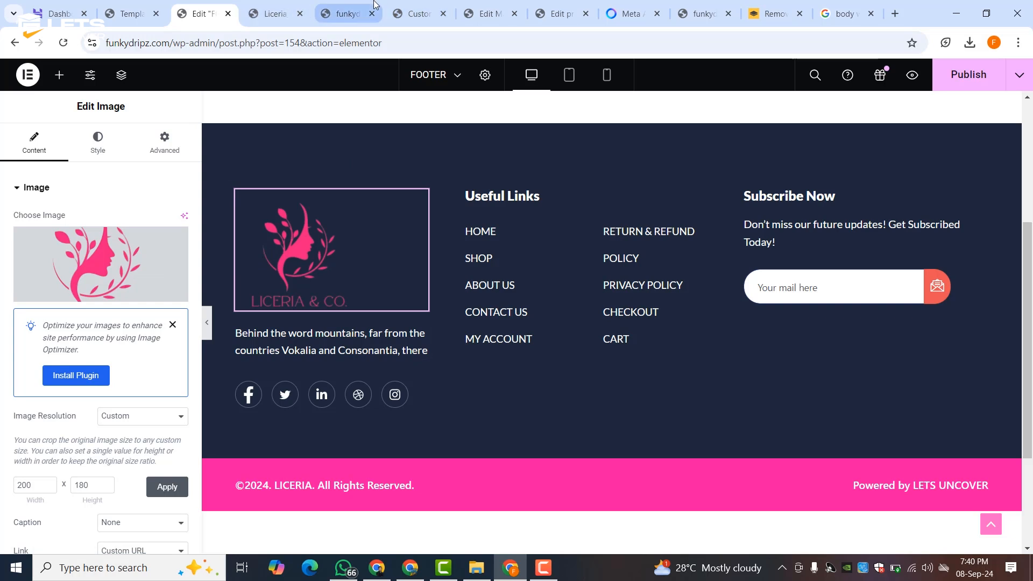
# - Copy the first About Us paragraph from the Meta AI conversation
pyautogui.click(334, 6)
pyautogui.click(293, 7)
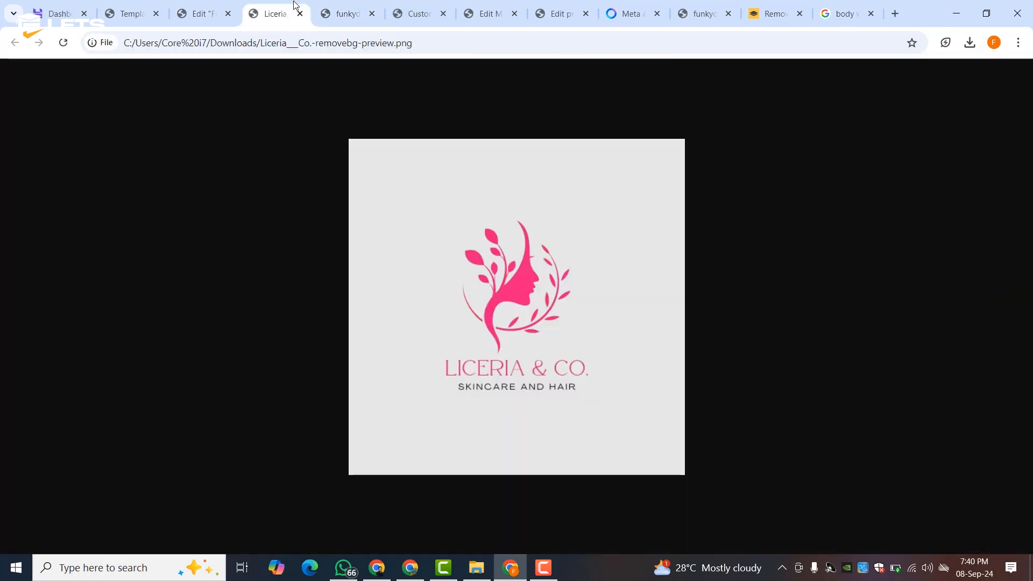
pyautogui.click(626, 8)
pyautogui.scroll(-15, 491, 200)
pyautogui.scroll(20, 490, 200)
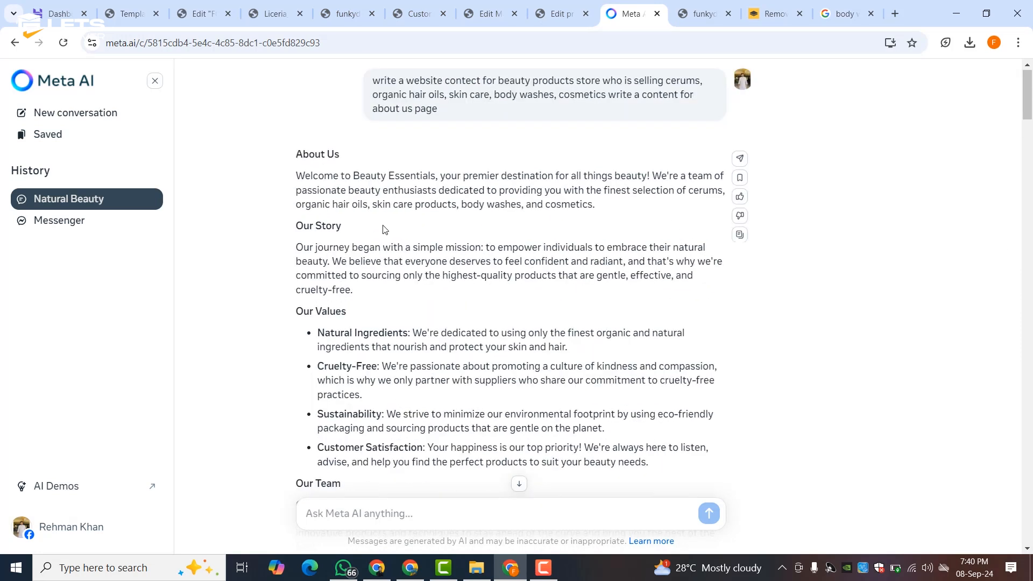
pyautogui.tripleClick(354, 190)
pyautogui.rightClick(355, 190)
pyautogui.click(366, 201)
# - Paste it over the footer Text Editor text, keeping only the first 'Welcome to Beauty Essentials…' sentence
pyautogui.click(557, 13)
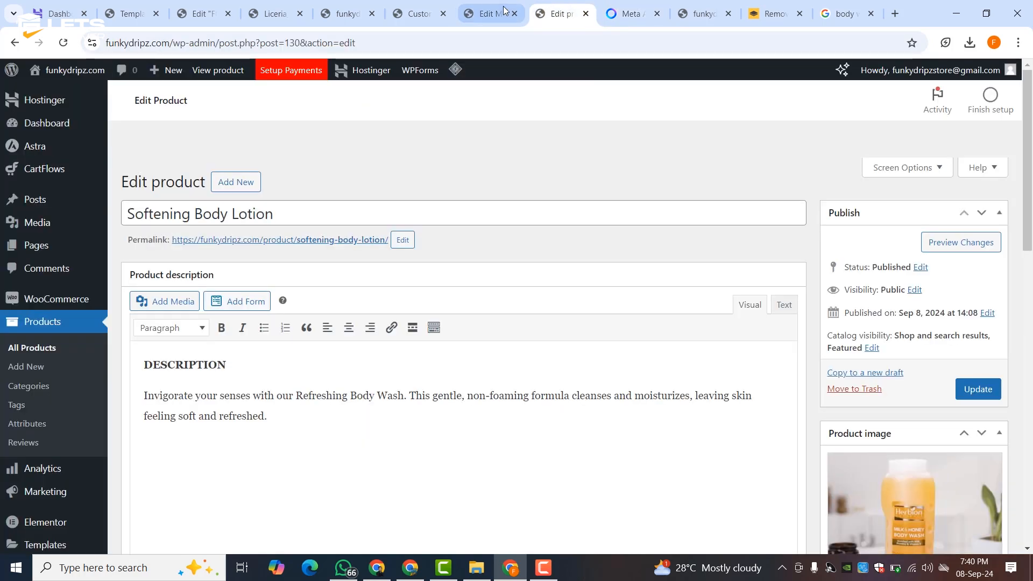
pyautogui.click(487, 13)
pyautogui.click(235, 14)
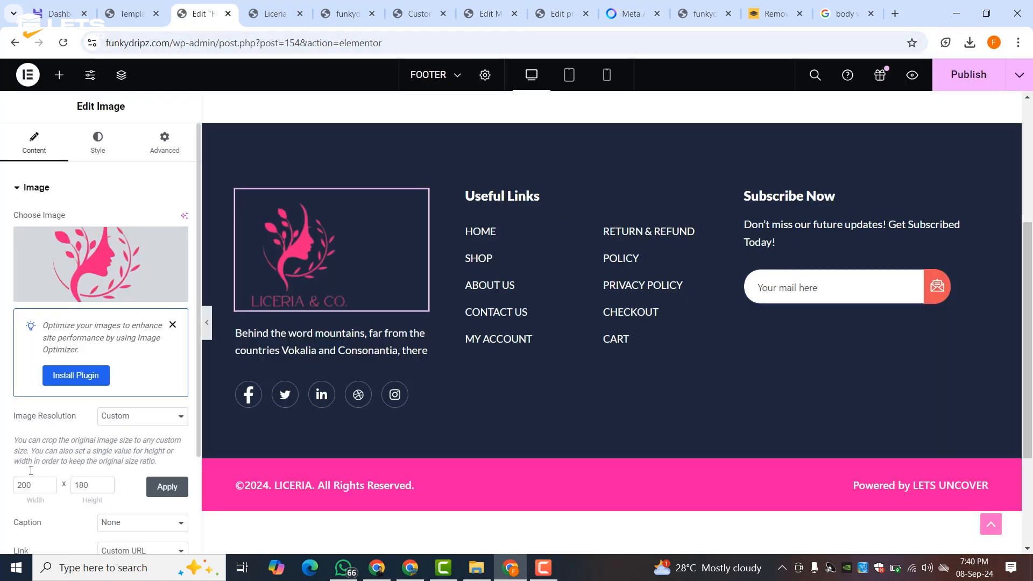
pyautogui.click(307, 344)
pyautogui.click(46, 353)
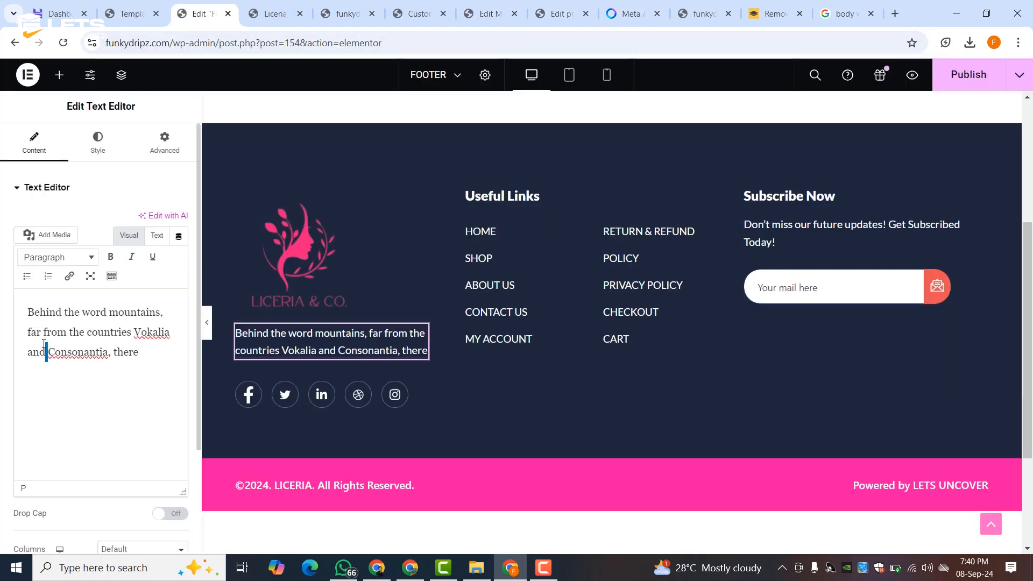
pyautogui.tripleClick(46, 344)
pyautogui.rightClick(46, 342)
pyautogui.click(66, 134)
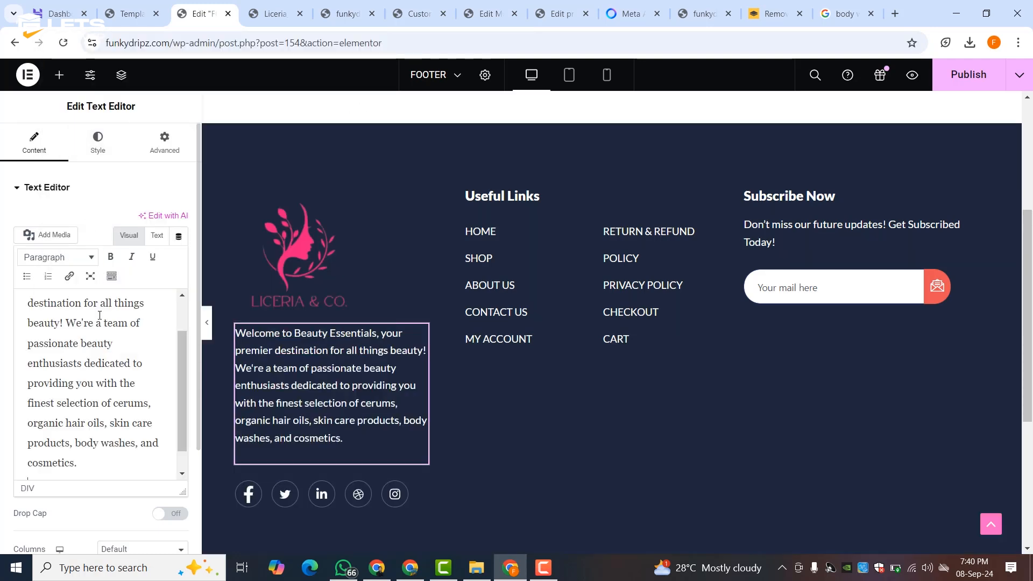
pyautogui.scroll(1, 86, 330)
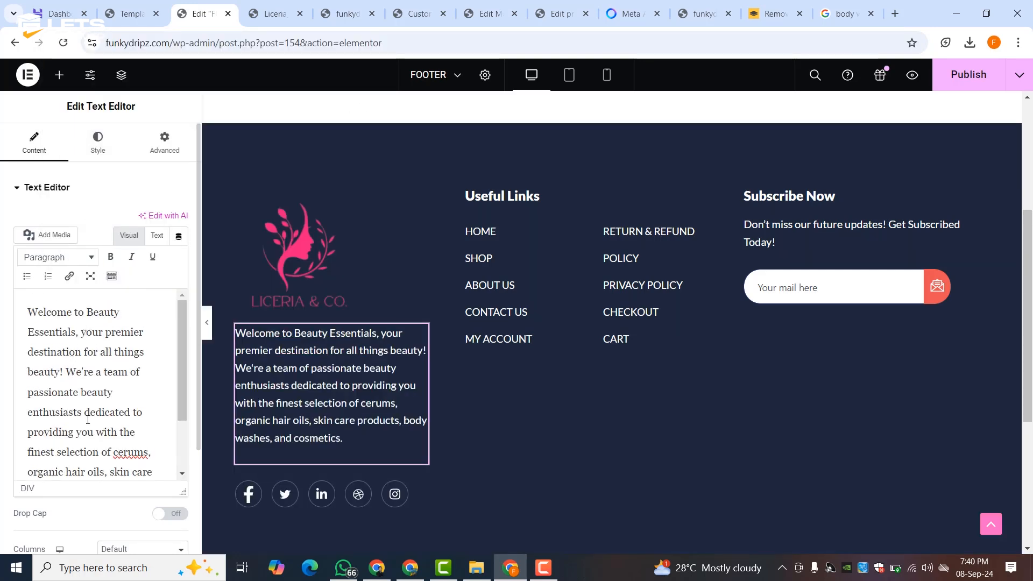
pyautogui.moveTo(66, 371); pyautogui.dragTo(107, 476)
pyautogui.press('BackSpace')
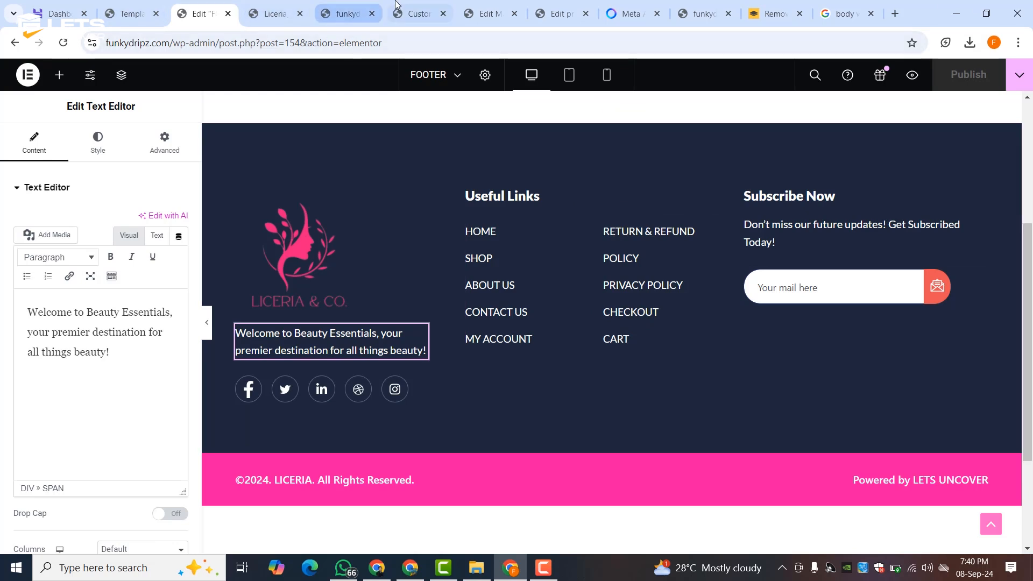
# - Reload the live site to see the new footer
pyautogui.click(356, 5)
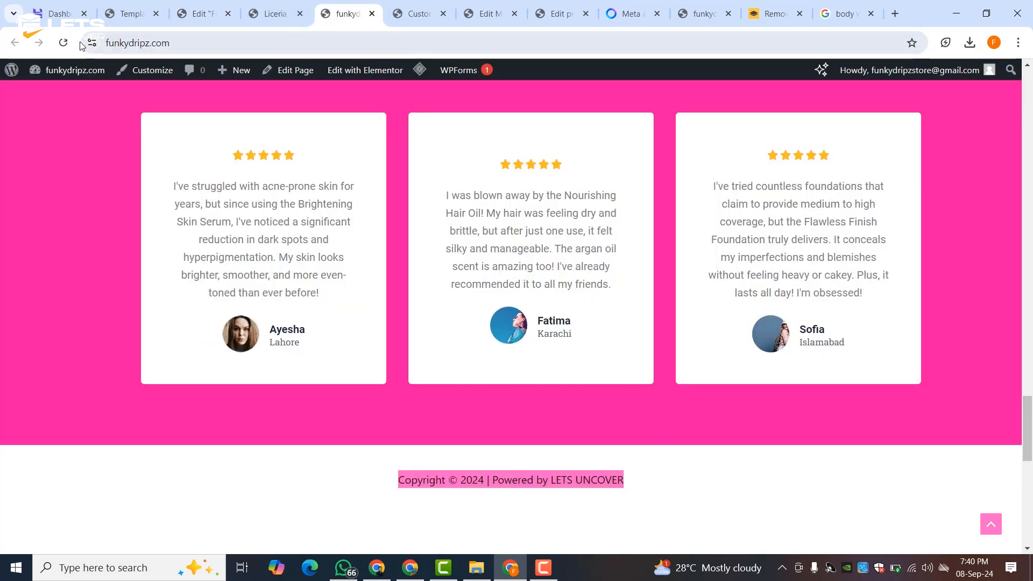
pyautogui.click(63, 43)
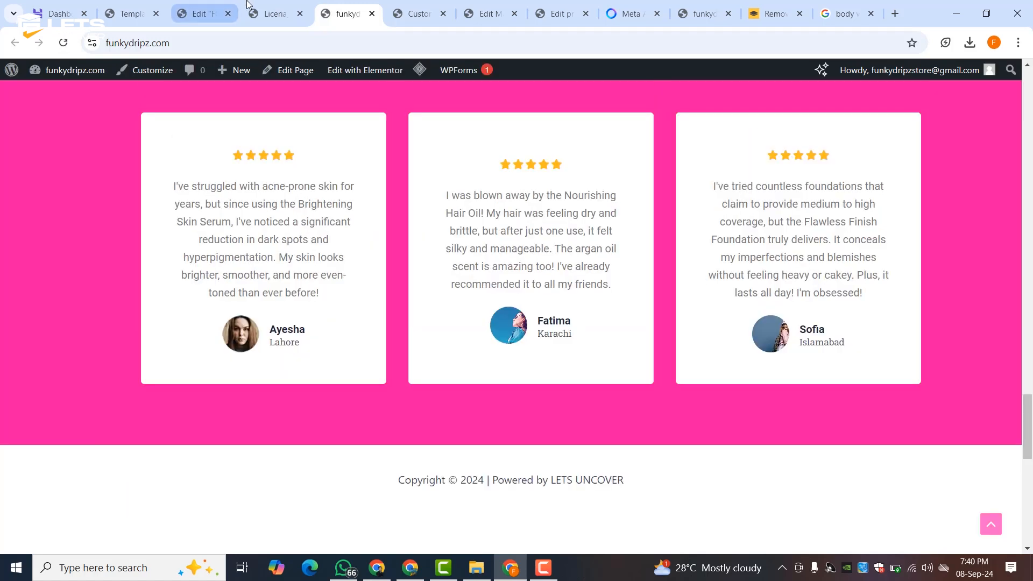
pyautogui.click(272, 10)
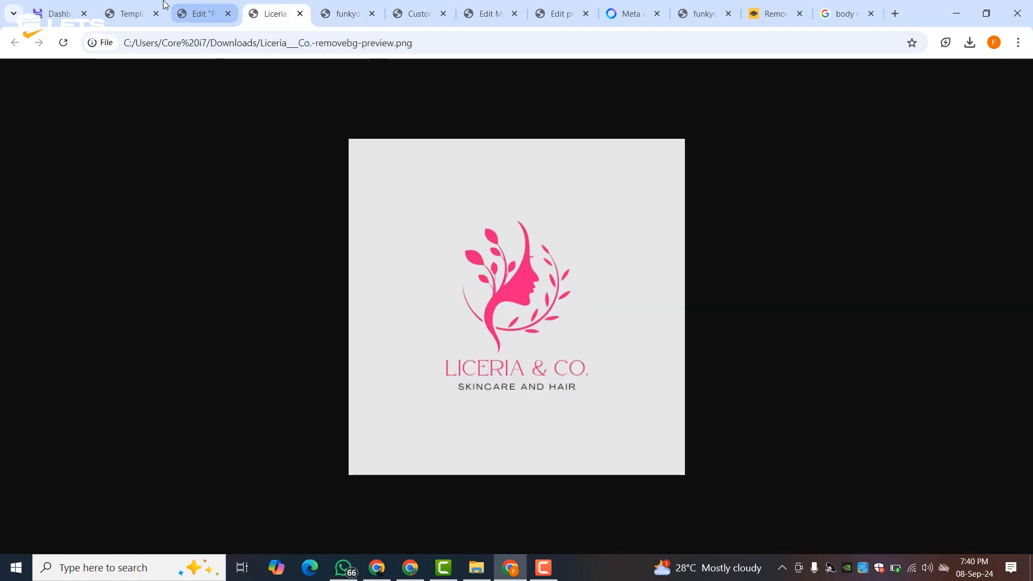
pyautogui.click(359, 12)
# - Open the site Customizer in a new tab from the admin bar
pyautogui.middleClick(166, 75)
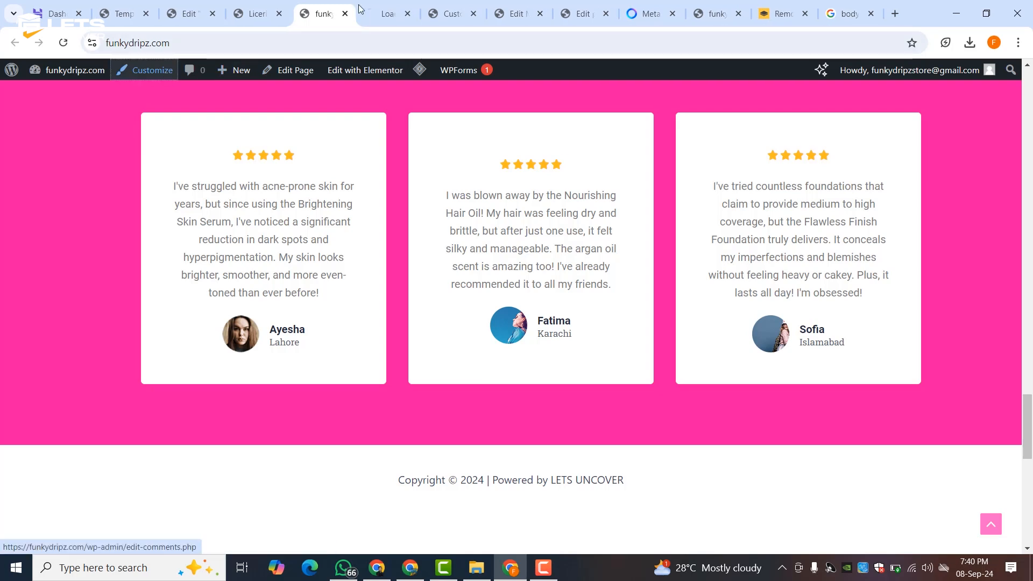
pyautogui.click(452, 13)
pyautogui.click(411, 14)
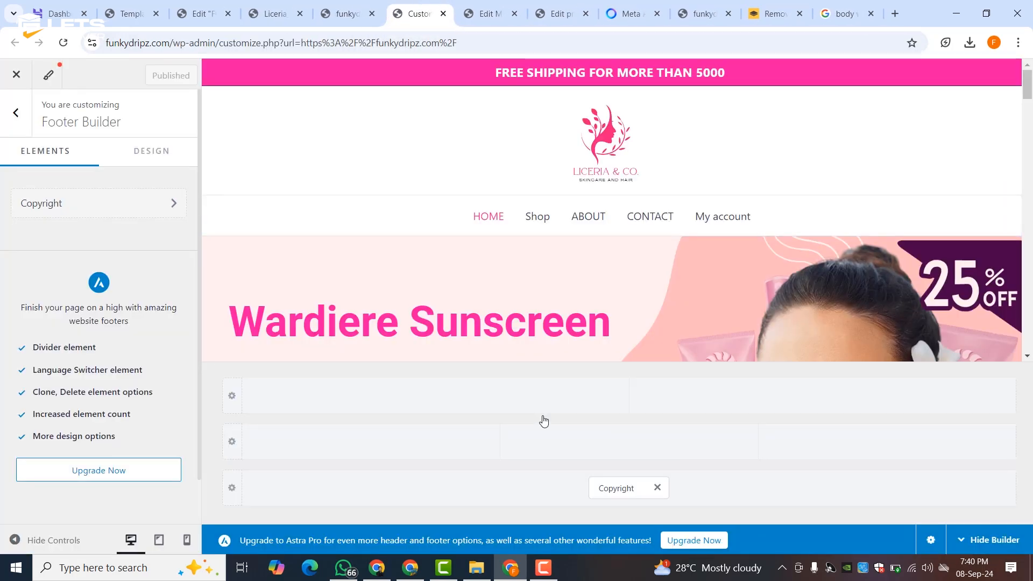
# - Remove the Copyright element from the footer builder and publish
pyautogui.click(657, 488)
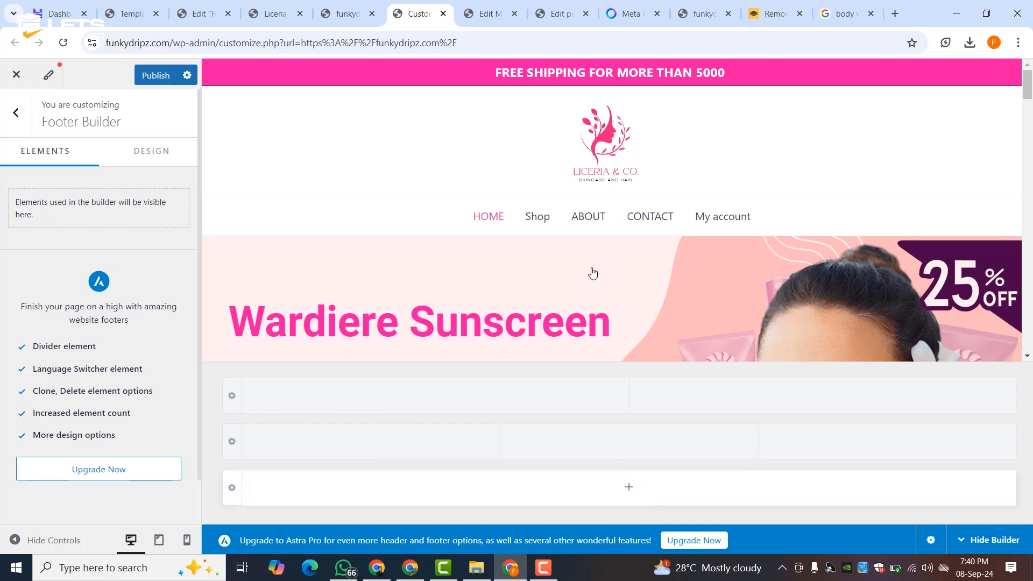
pyautogui.click(166, 85)
pyautogui.scroll(-15, 578, 236)
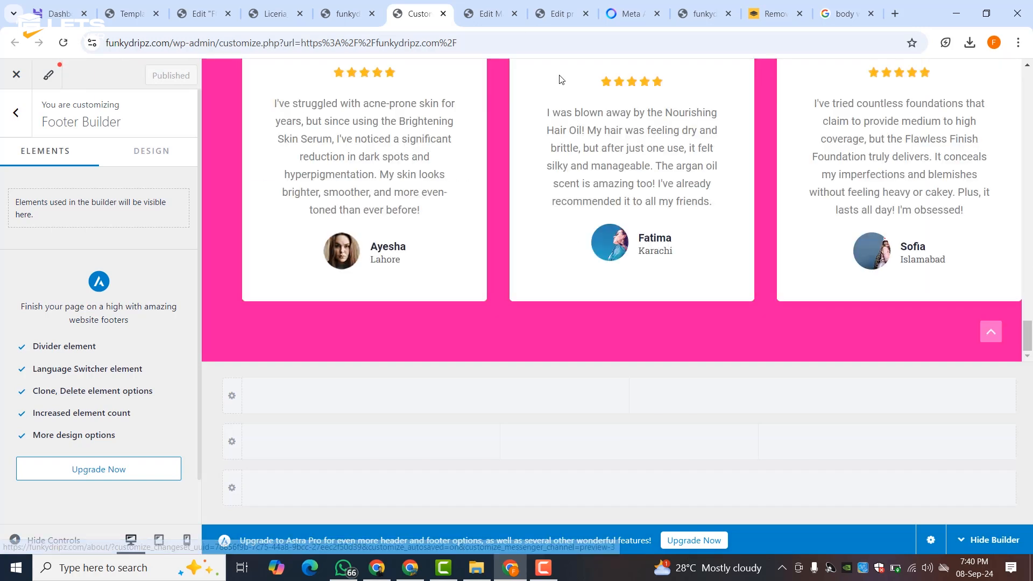
# - Check the updated footer on the live site
pyautogui.click(487, 13)
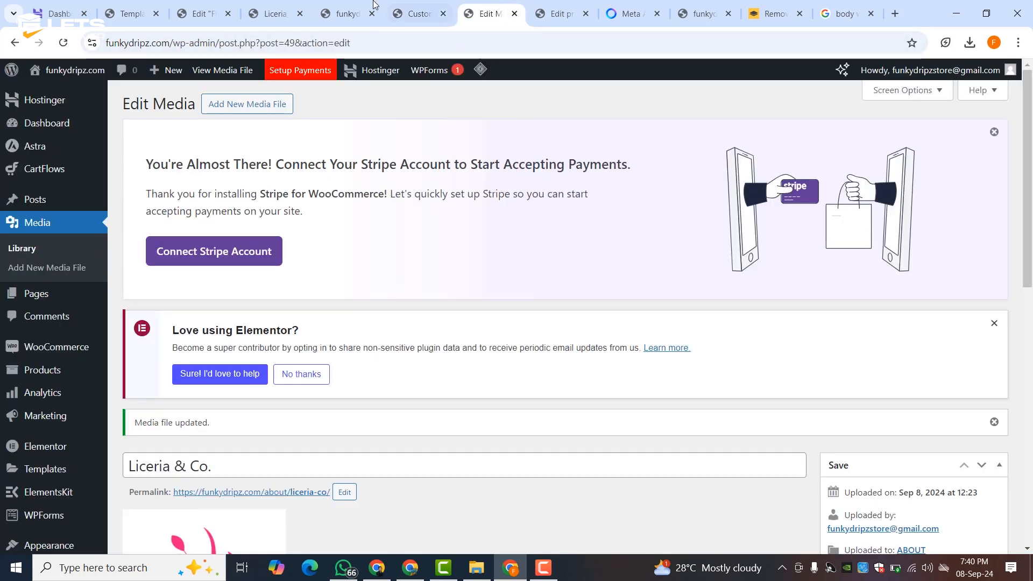
pyautogui.click(347, 13)
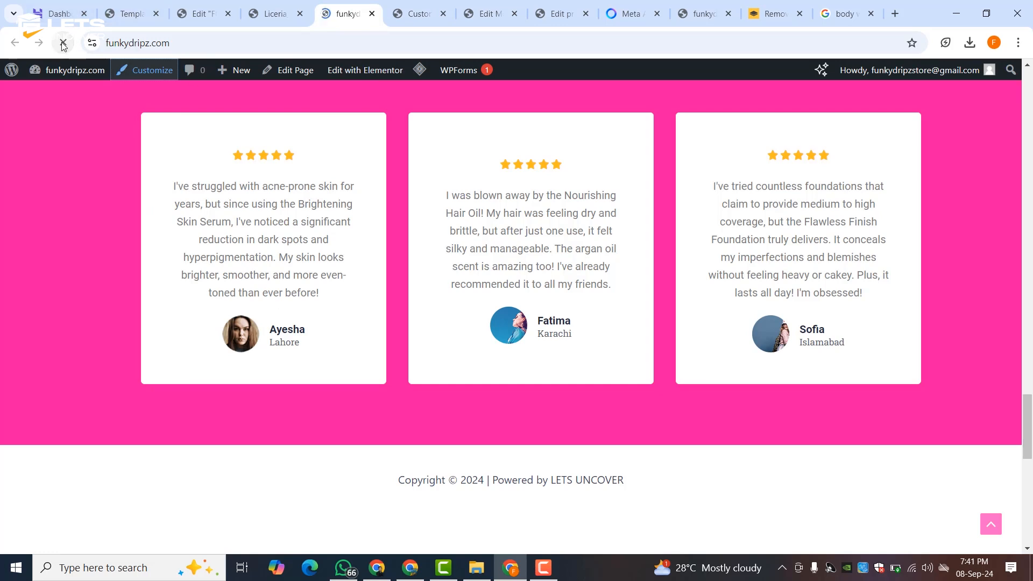
pyautogui.scroll(-10, 347, 325)
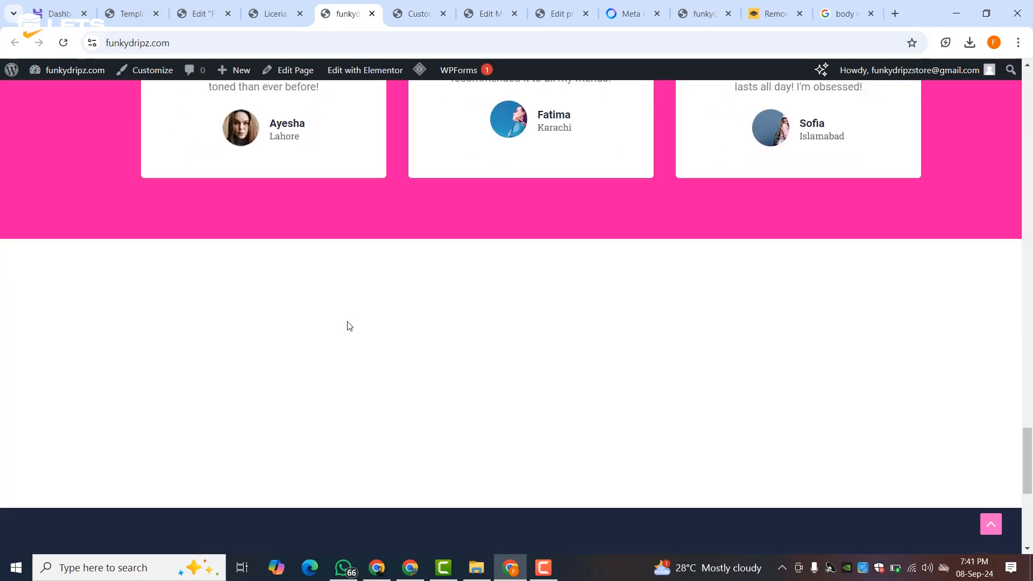
pyautogui.scroll(5, 428, 318)
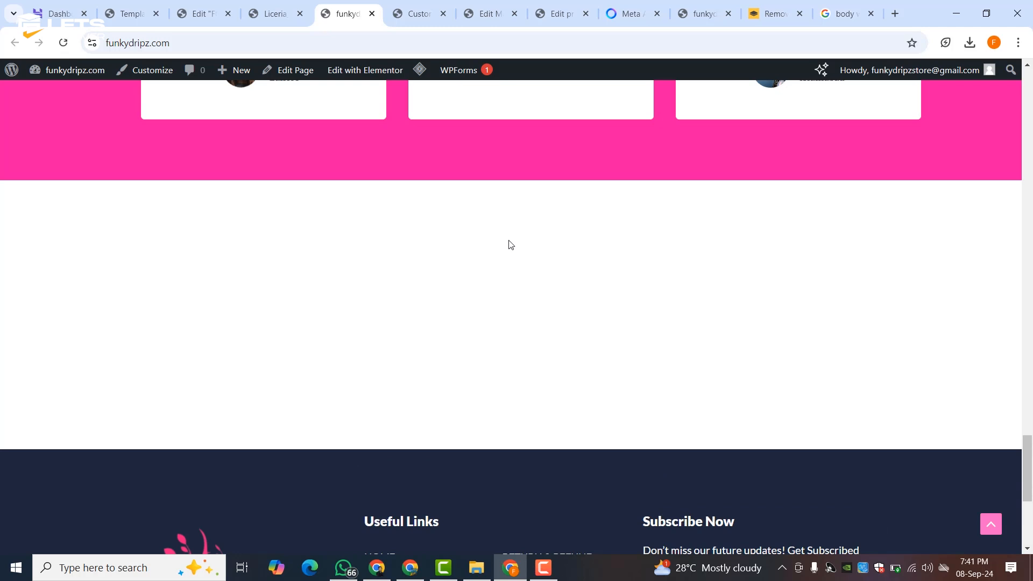
pyautogui.click(487, 12)
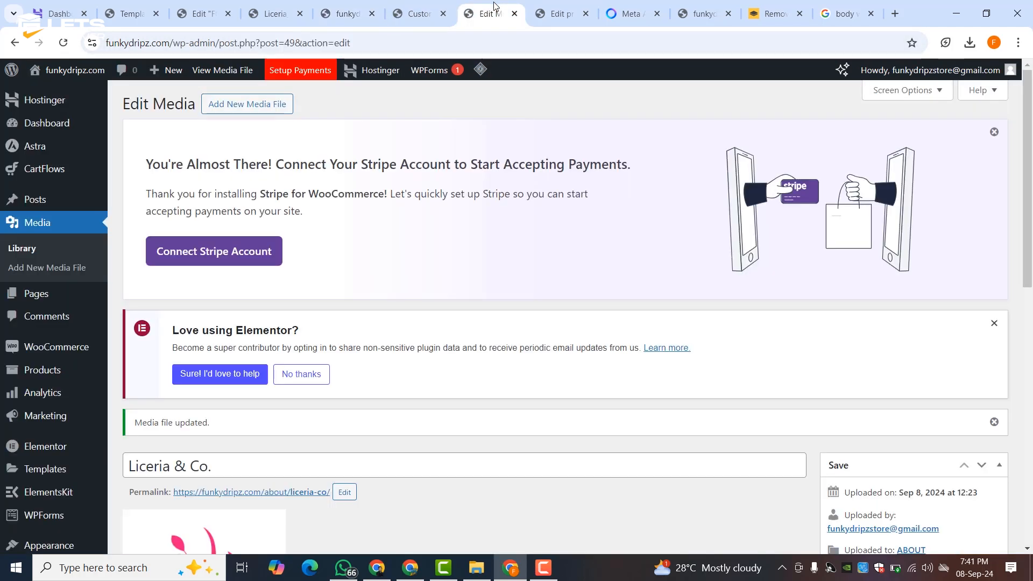
pyautogui.click(565, 12)
pyautogui.click(699, 13)
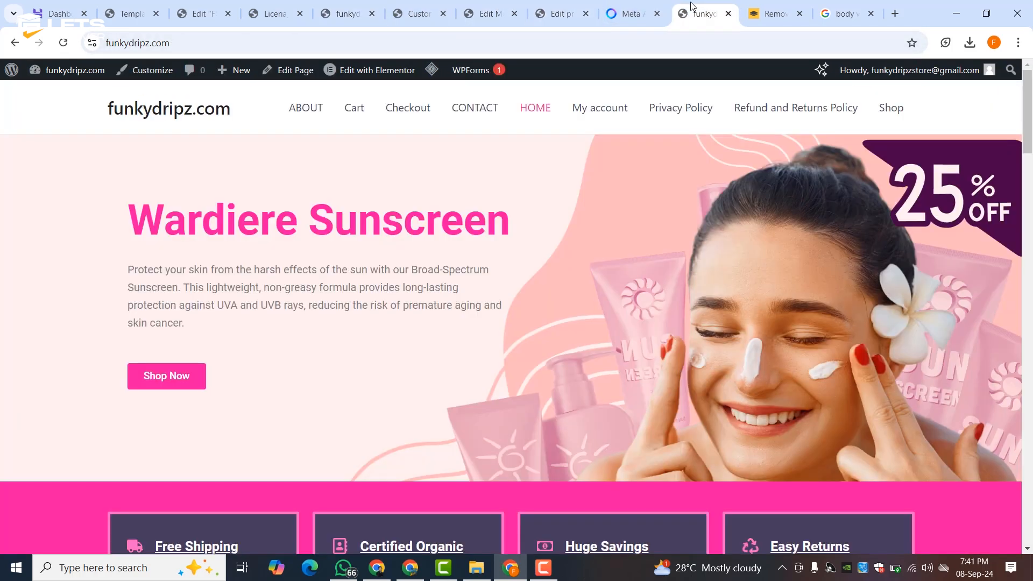
pyautogui.scroll(-10, 476, 279)
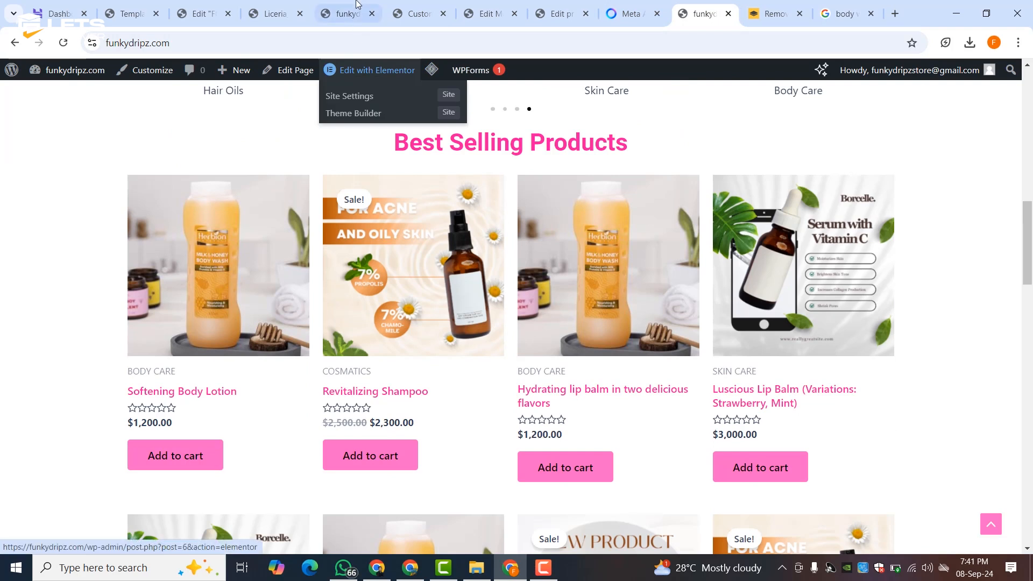
# - Return to the storefront homepage tab to open it in Elementor
pyautogui.click(344, 13)
pyautogui.click(204, 6)
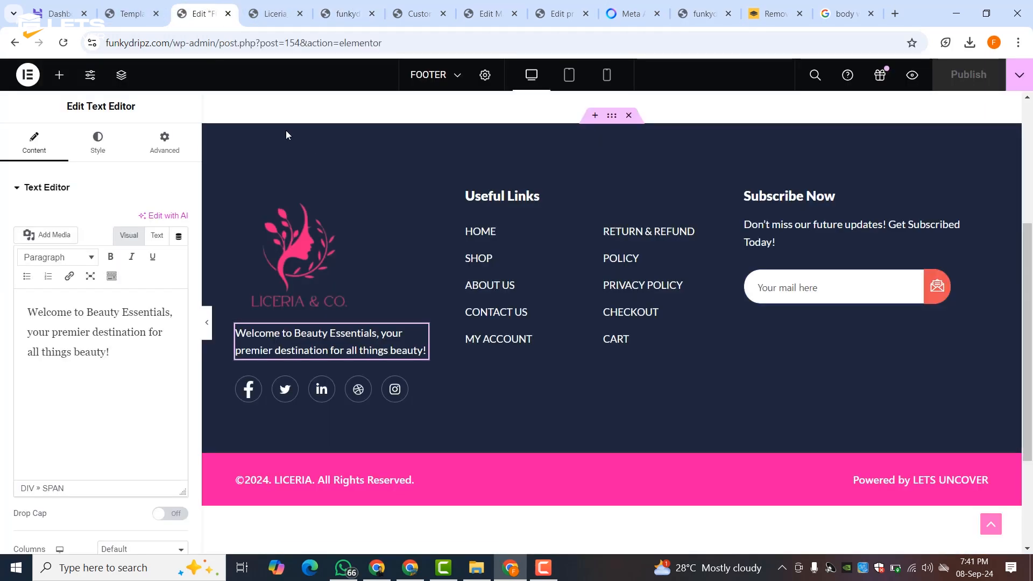
pyautogui.click(60, 7)
pyautogui.click(258, 11)
pyautogui.click(344, 12)
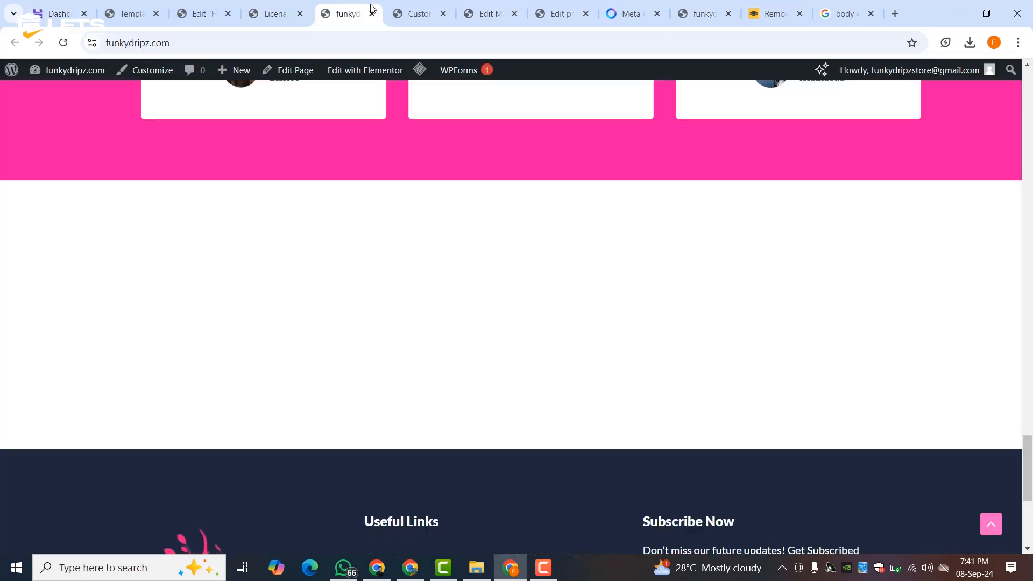
pyautogui.click(414, 13)
pyautogui.click(485, 13)
pyautogui.click(420, 13)
pyautogui.click(486, 13)
pyautogui.click(554, 5)
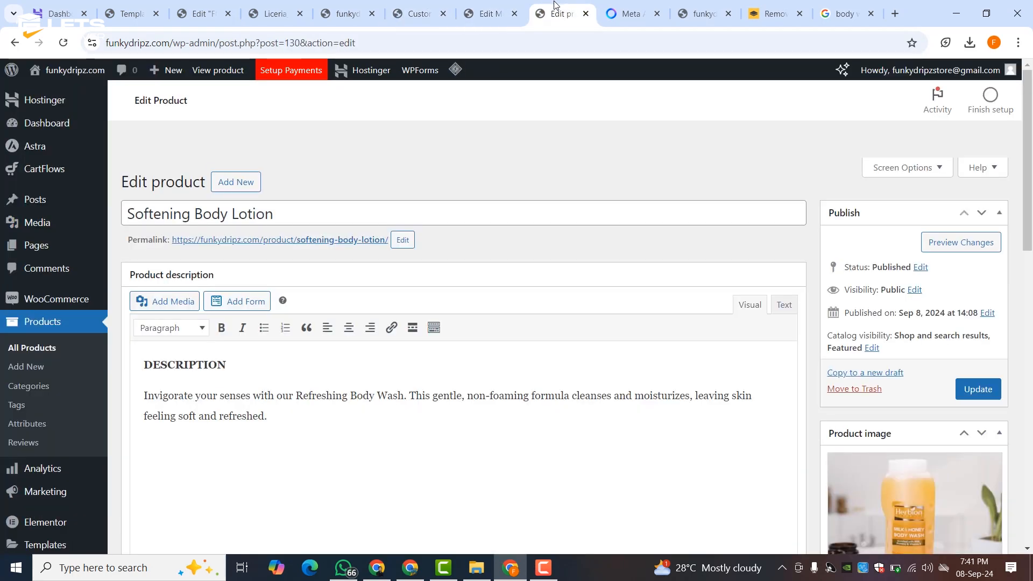
pyautogui.click(715, 6)
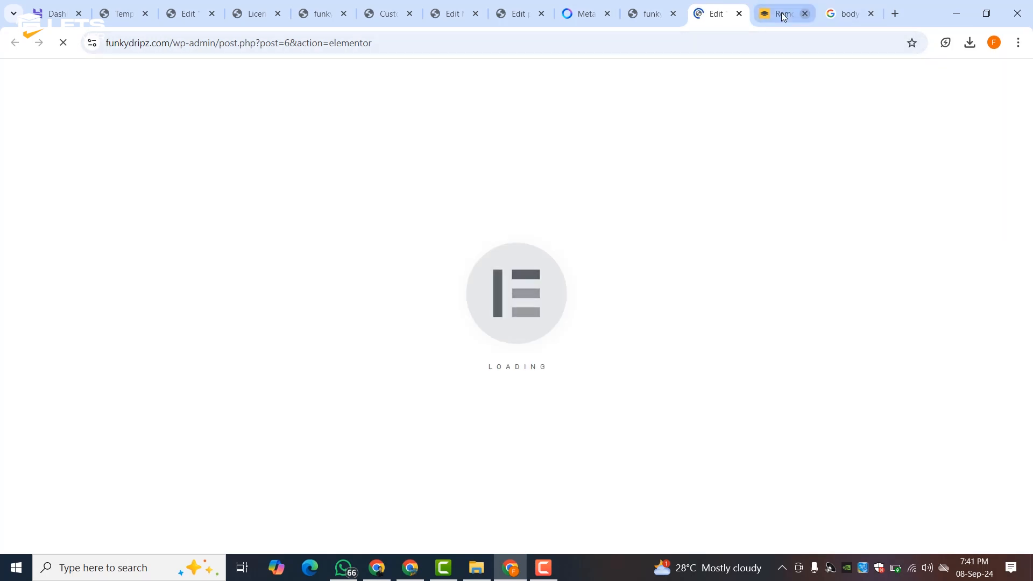
# - Close the background-remover and search pages and scroll down the homepage to Customers Reviews
pyautogui.click(806, 13)
pyautogui.click(805, 13)
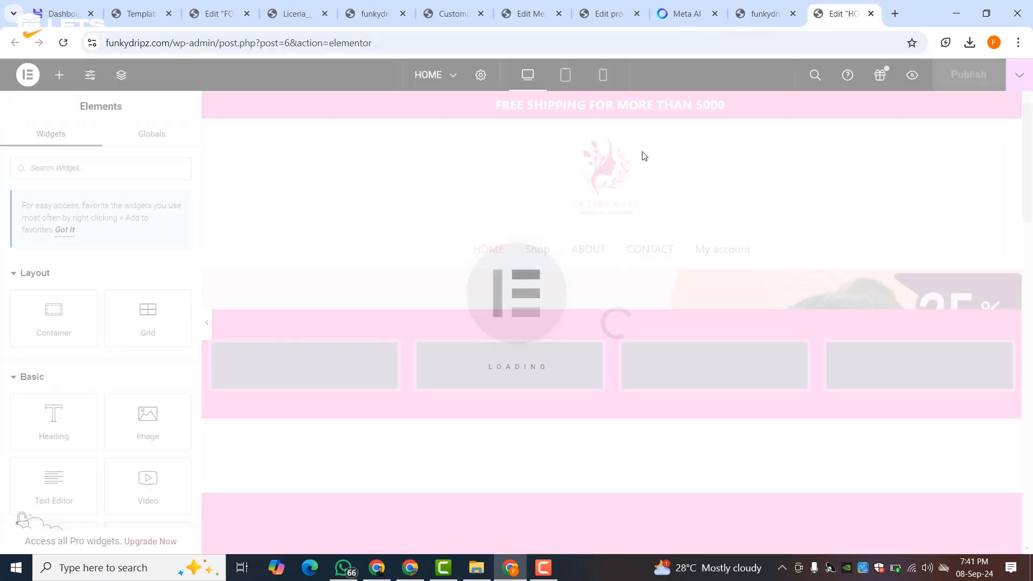
pyautogui.scroll(-20, 674, 190)
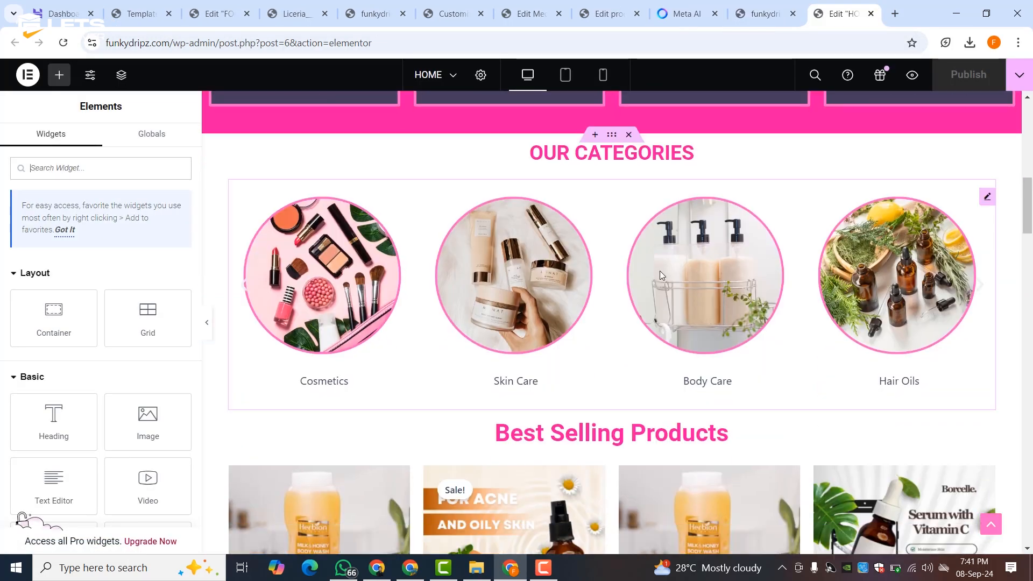
pyautogui.scroll(-5, 661, 276)
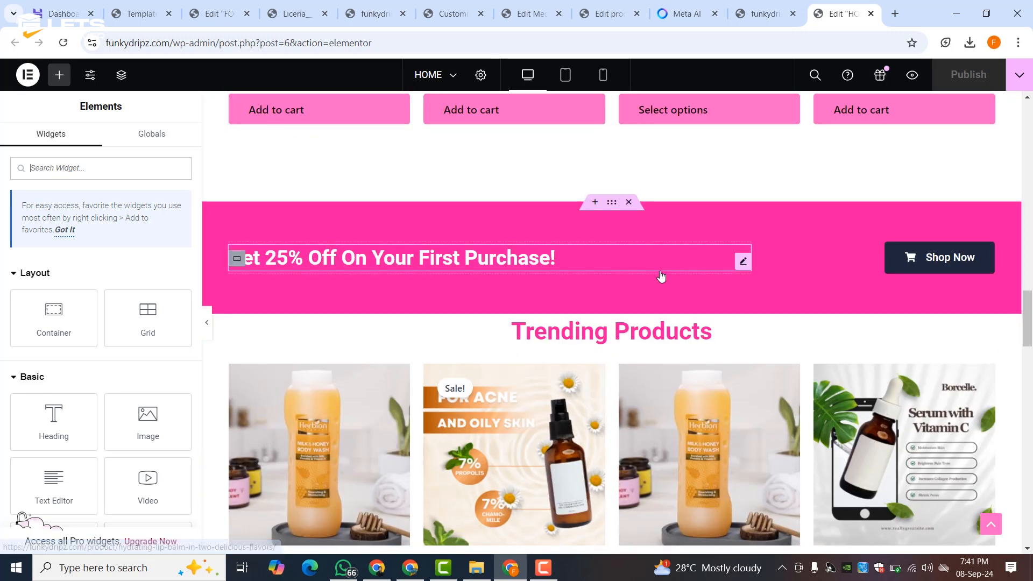
pyautogui.scroll(-3, 661, 275)
pyautogui.scroll(-15, 661, 274)
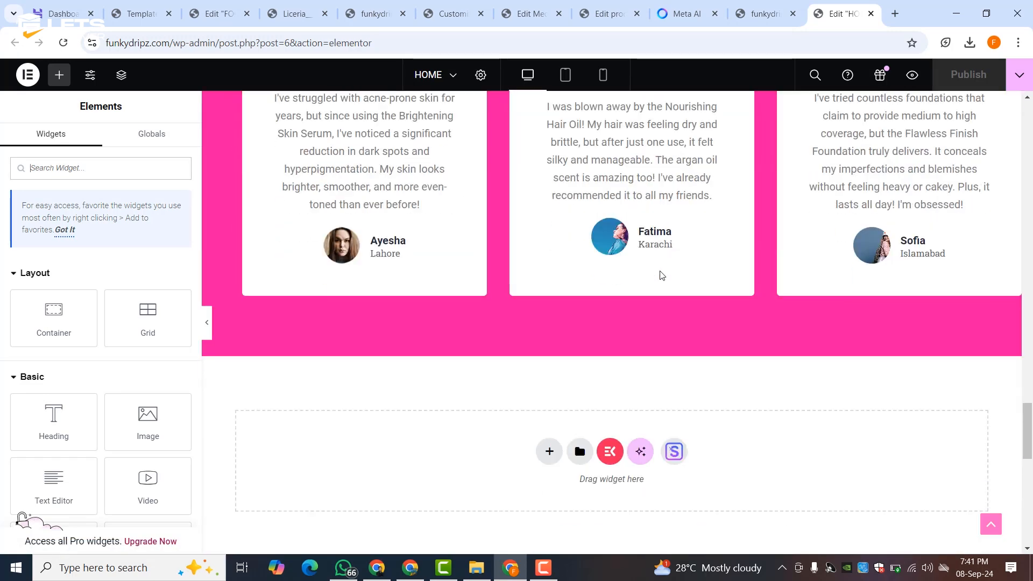
pyautogui.scroll(5, 662, 275)
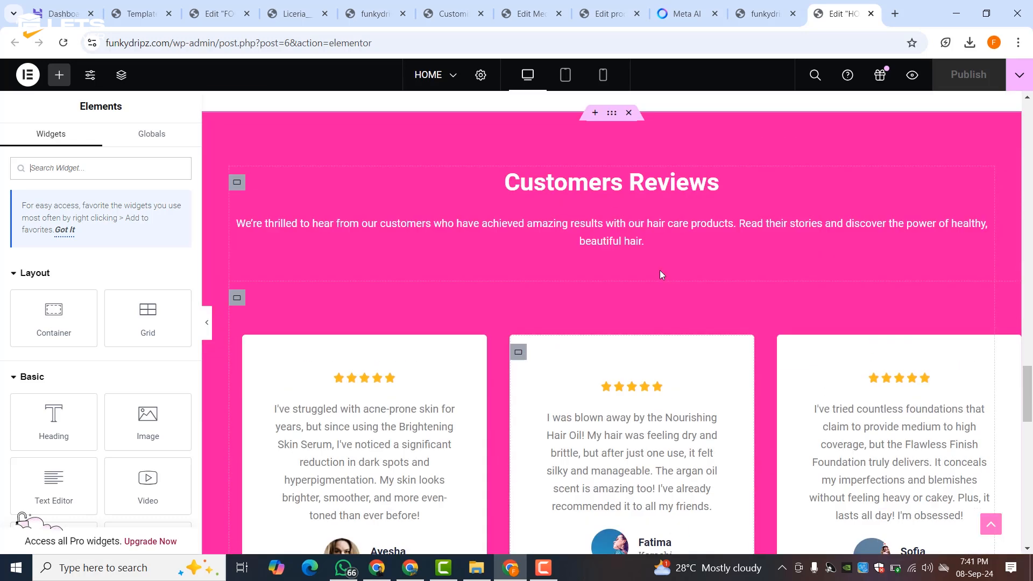
# - Try a bottom padding of 0 on the Customers Reviews section, then restore 80
pyautogui.click(613, 114)
pyautogui.click(164, 141)
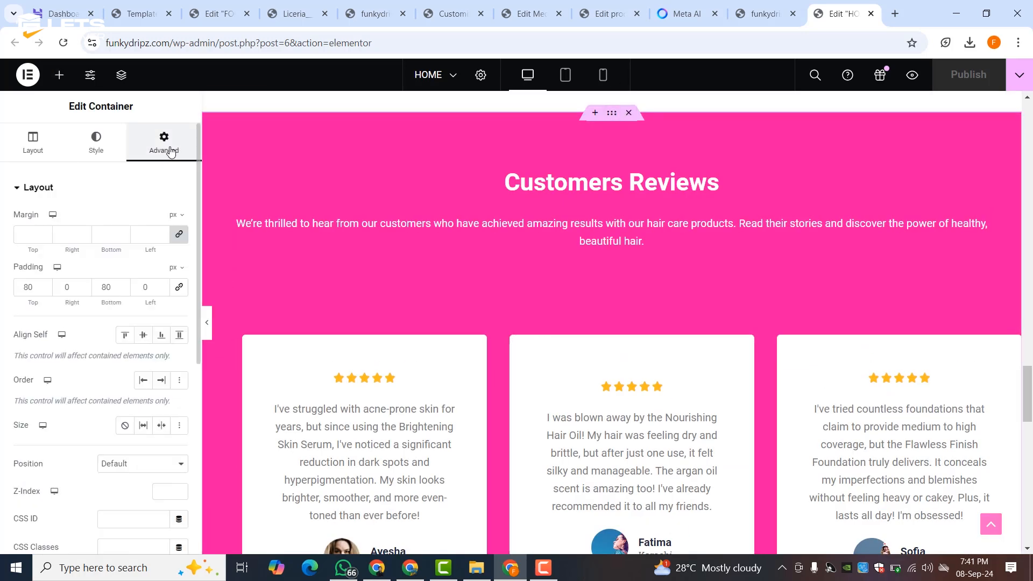
pyautogui.scroll(-5, 347, 297)
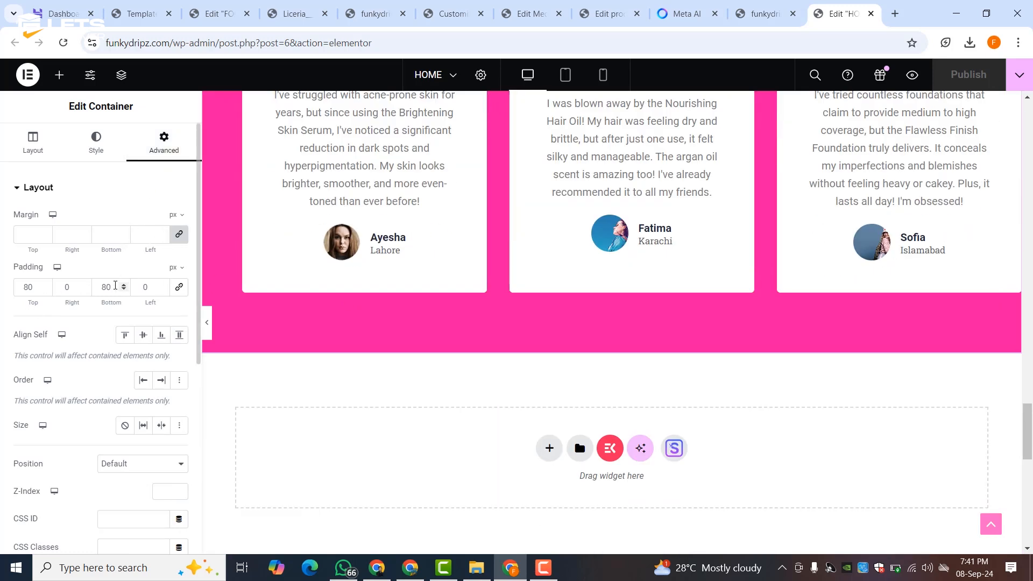
pyautogui.write('0')
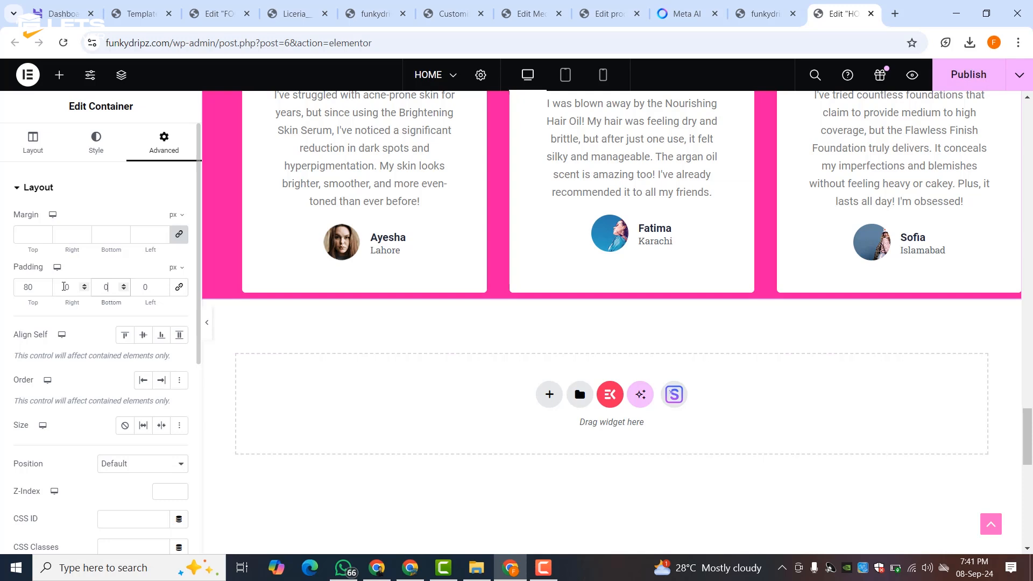
pyautogui.hotkey('ctrl', 'z')
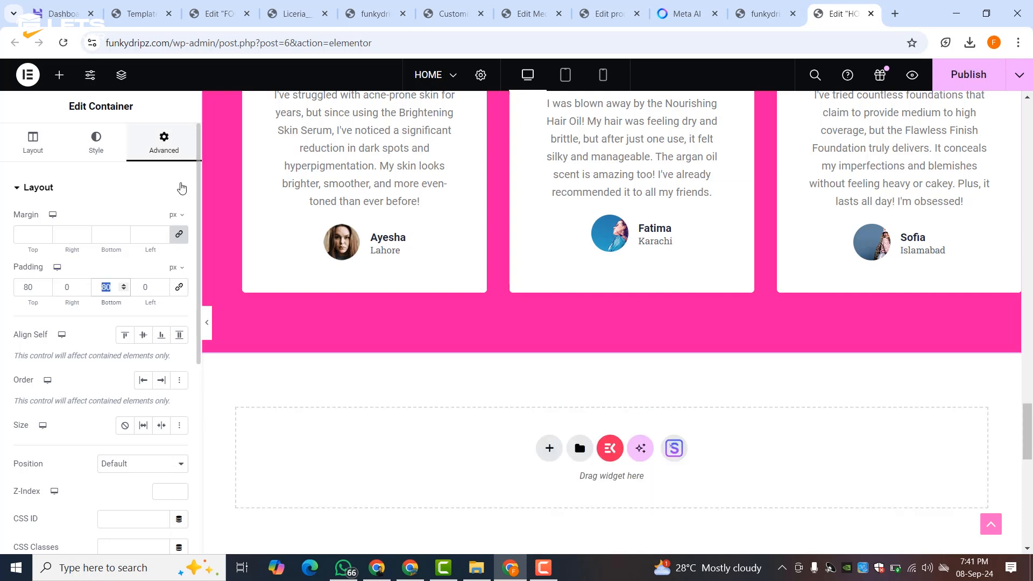
# - Adjust the section's bottom margin, then go back to the footer template editor
pyautogui.click(181, 238)
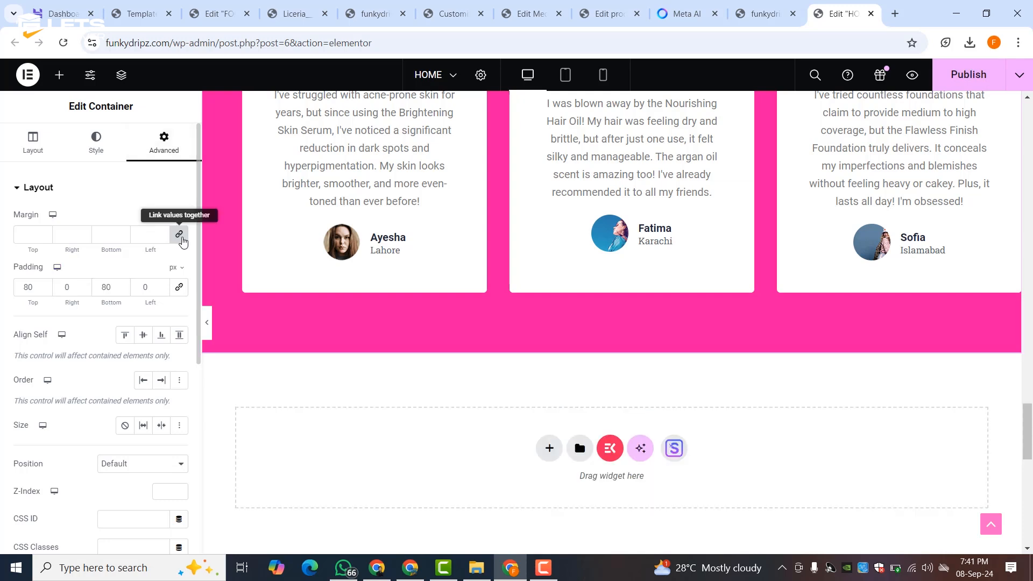
pyautogui.click(123, 238)
pyautogui.click(123, 238)
pyautogui.click(123, 238)
pyautogui.click(123, 238)
pyautogui.scroll(-6, 383, 309)
pyautogui.scroll(-3, 380, 305)
pyautogui.scroll(3, 356, 305)
pyautogui.click(127, 233)
pyautogui.scroll(5, 571, 418)
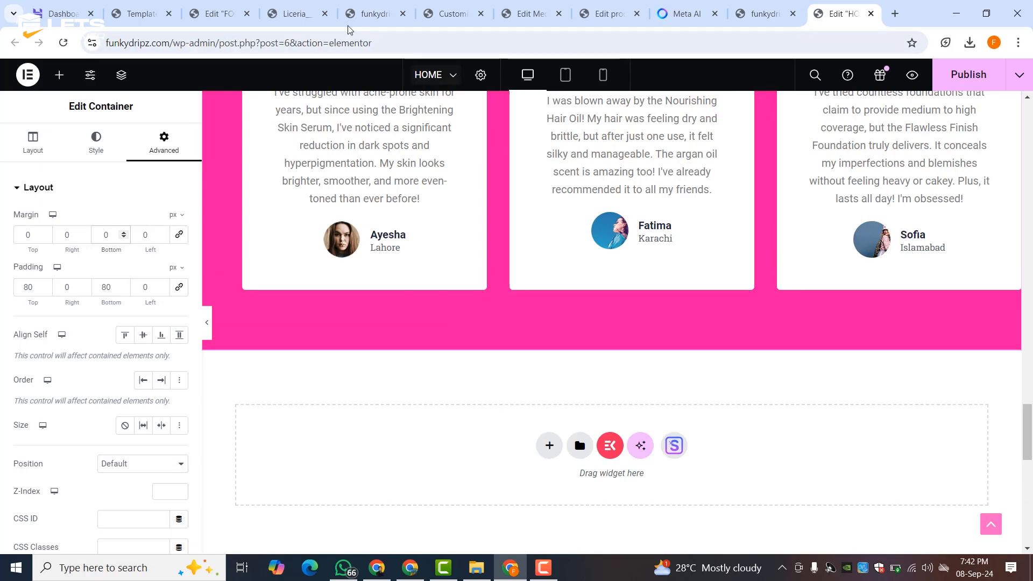
pyautogui.click(219, 13)
pyautogui.scroll(5, 645, 323)
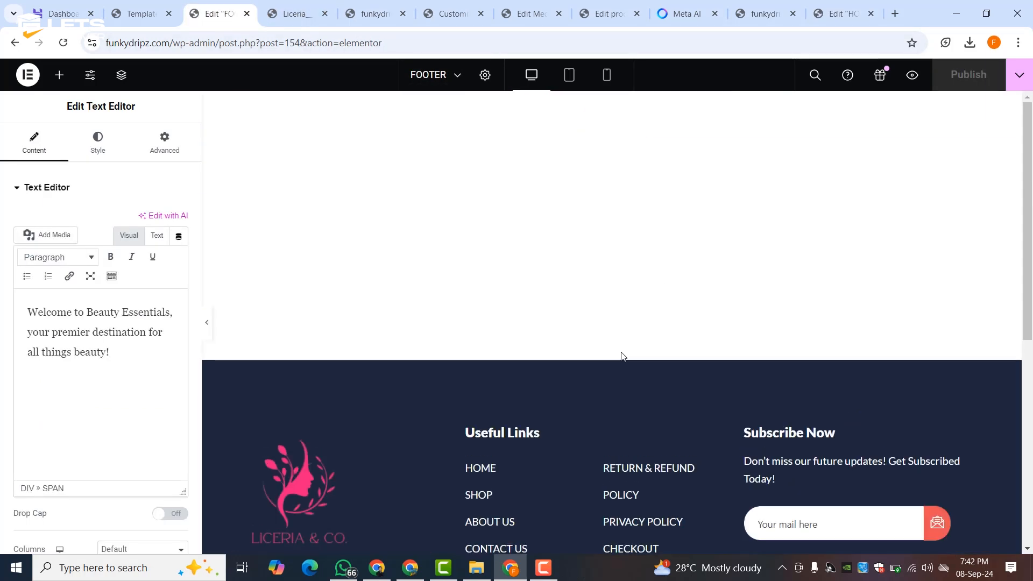
# - Set the footer section's top margin to 0 and publish the template
pyautogui.click(611, 355)
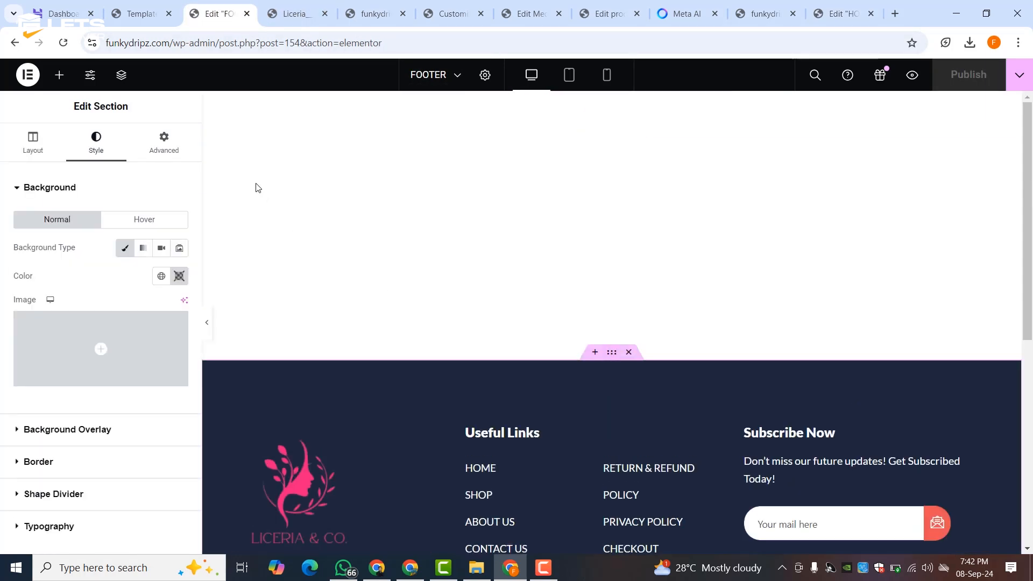
pyautogui.click(167, 144)
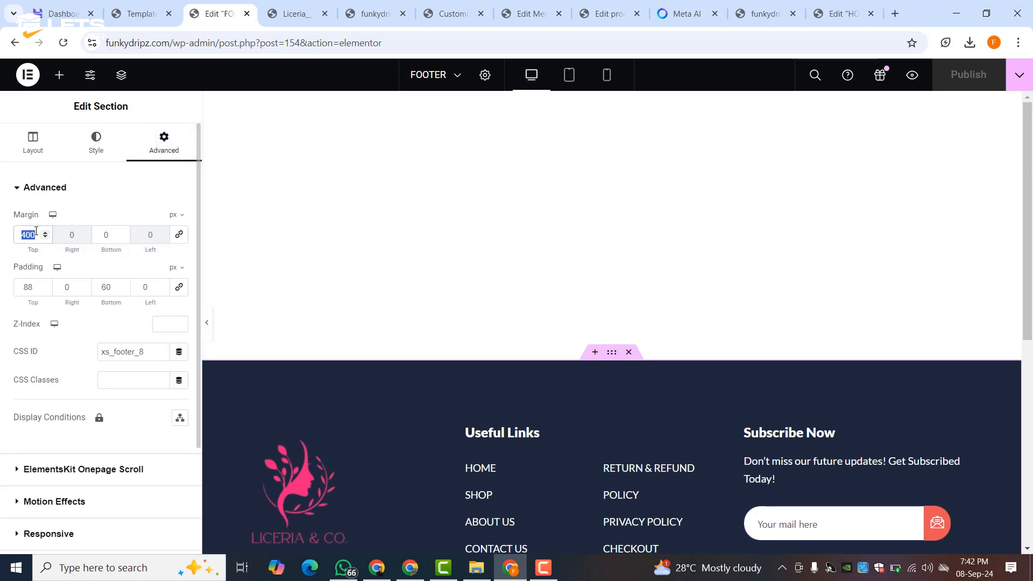
pyautogui.write('0')
pyautogui.click(990, 76)
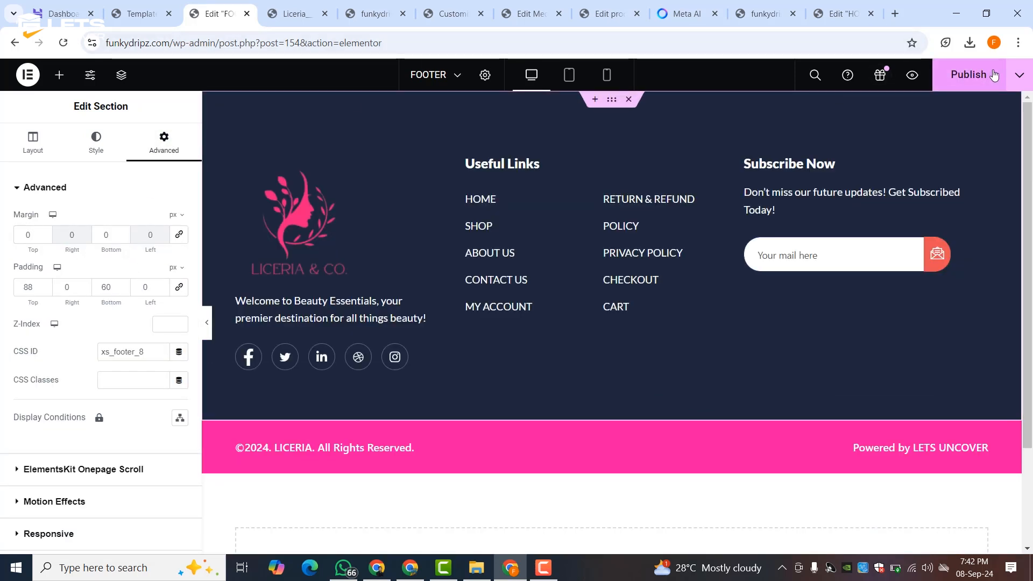
# - Check the finished footer on the live storefront and view the downloaded logo image
pyautogui.click(608, 14)
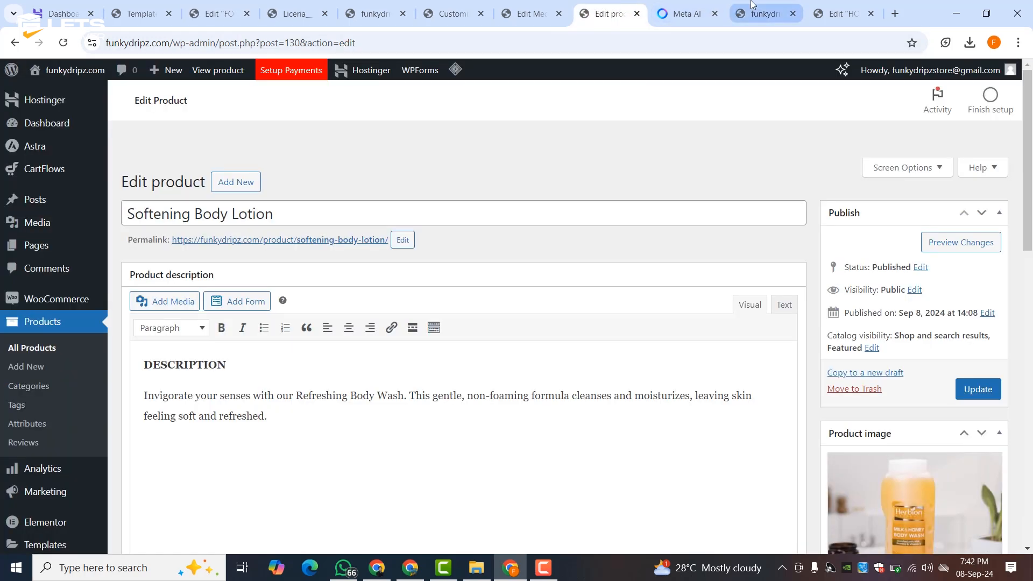
pyautogui.click(753, 8)
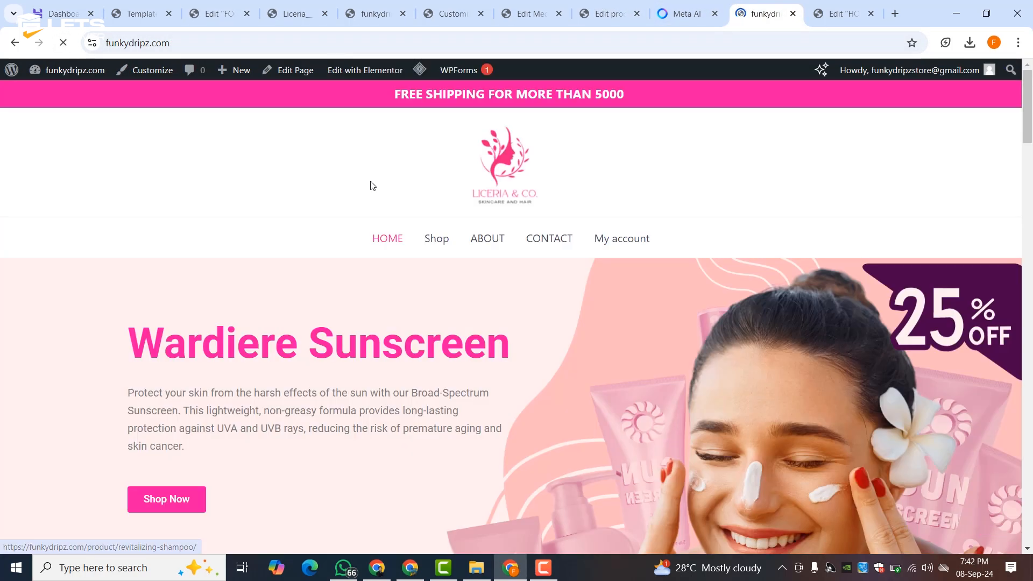
pyautogui.scroll(-20, 375, 183)
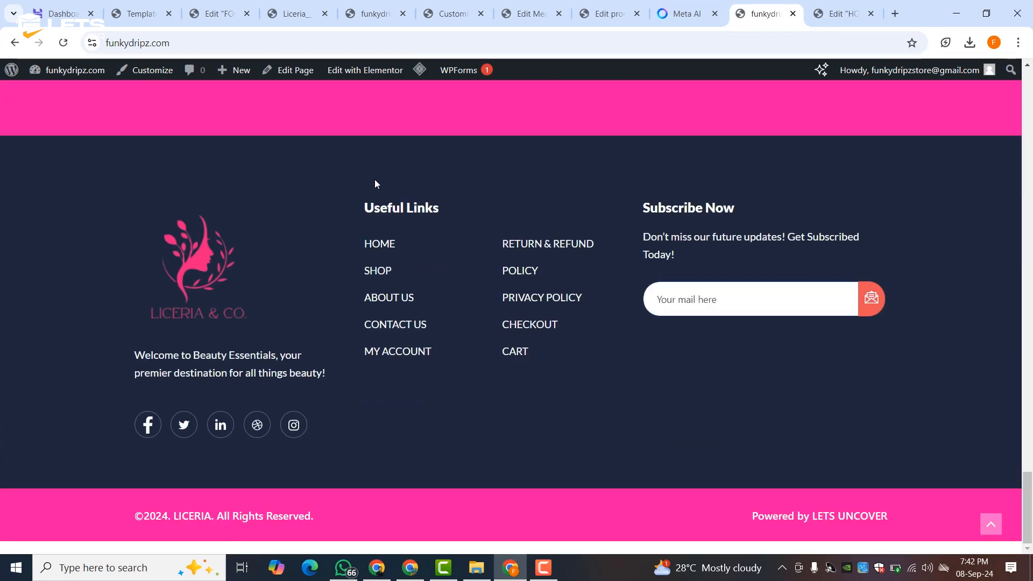
pyautogui.scroll(20, 375, 183)
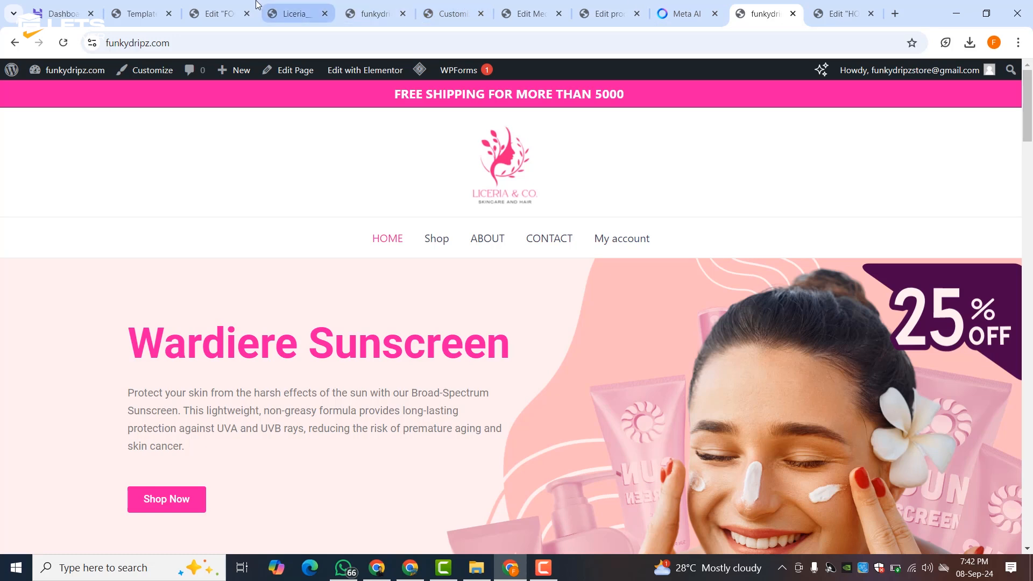
pyautogui.click(221, 5)
pyautogui.click(301, 8)
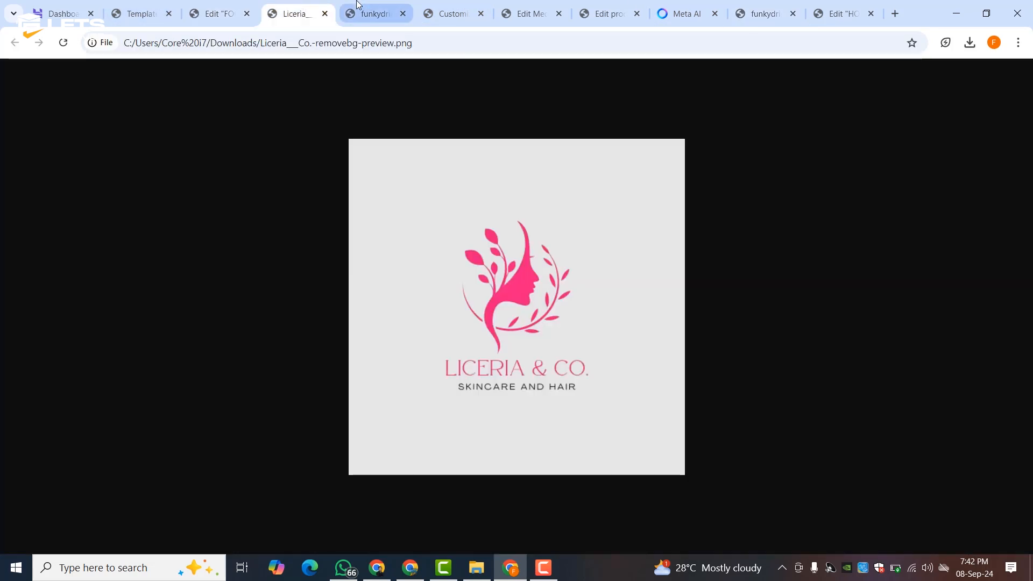
# - Edit the My account menu item's label, save the main menu, and reload the storefront to check it
pyautogui.click(376, 8)
pyautogui.click(447, 10)
pyautogui.click(524, 13)
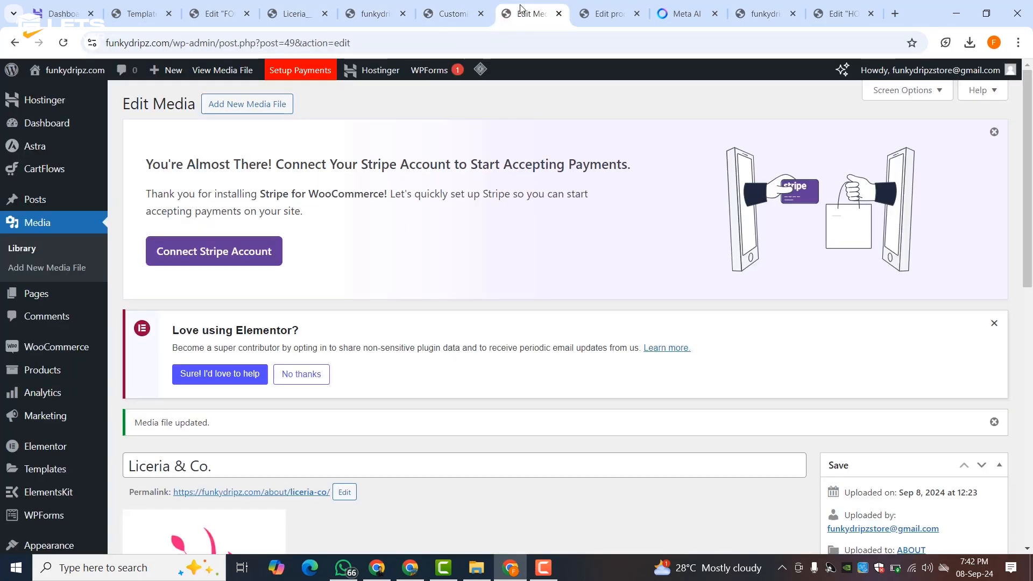
pyautogui.scroll(-3, 51, 383)
pyautogui.moveTo(51, 390)
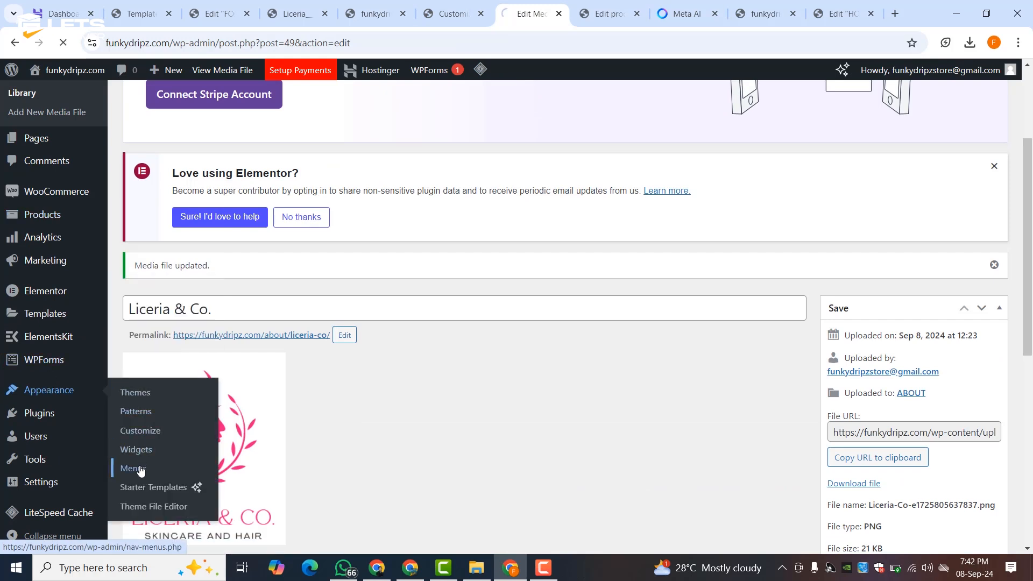
pyautogui.scroll(-9, 437, 387)
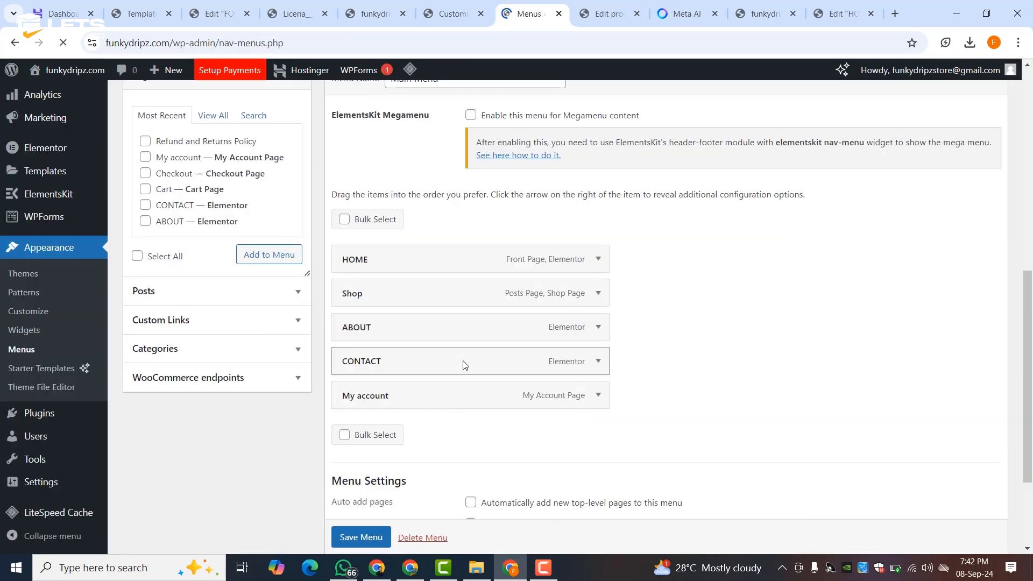
pyautogui.click(599, 396)
pyautogui.scroll(-3, 403, 369)
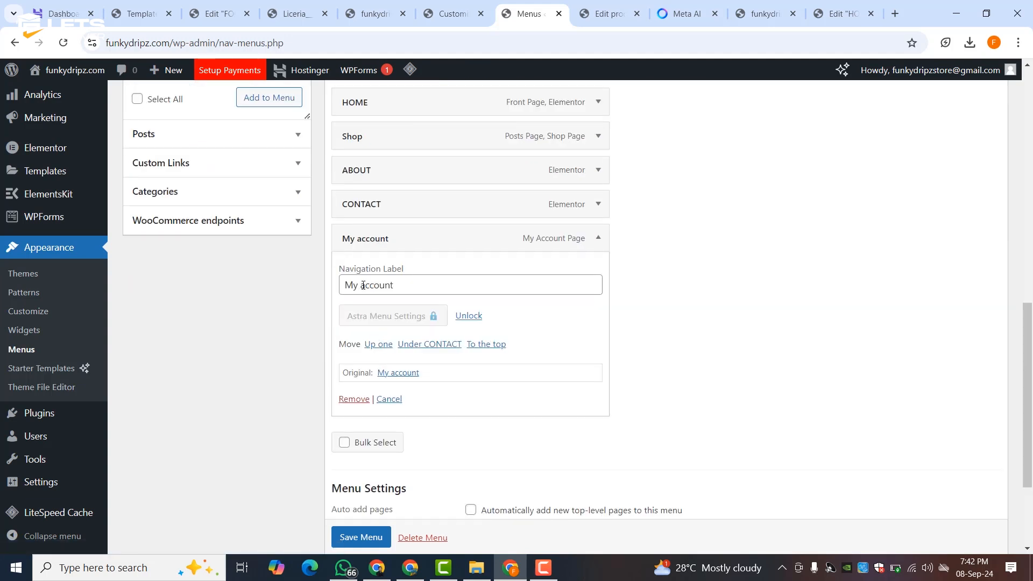
pyautogui.doubleClick(363, 286)
pyautogui.write('MY ACCOUNT')
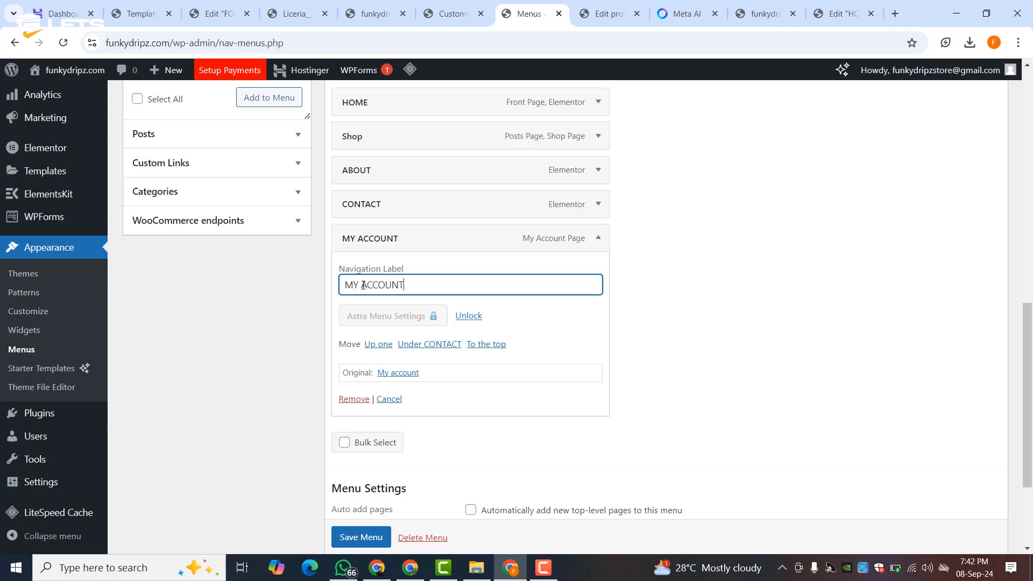
pyautogui.scroll(-1, 361, 536)
pyautogui.click(360, 537)
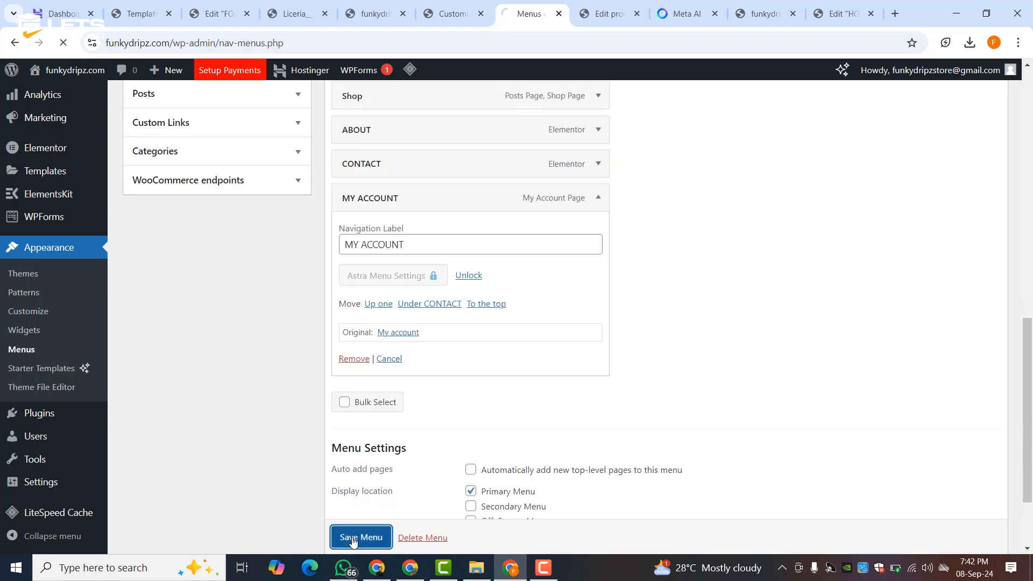
pyautogui.click(764, 14)
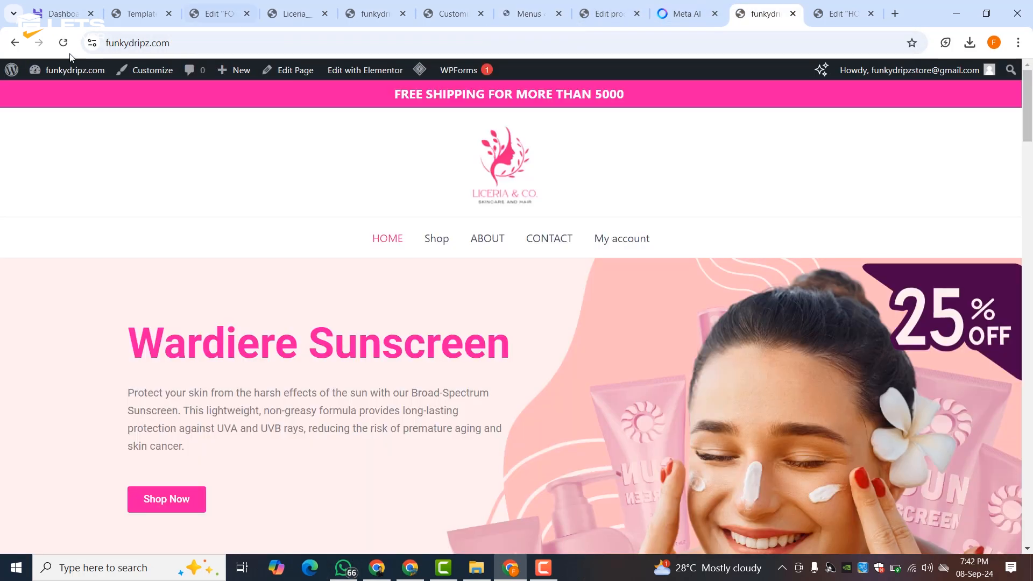
pyautogui.click(63, 44)
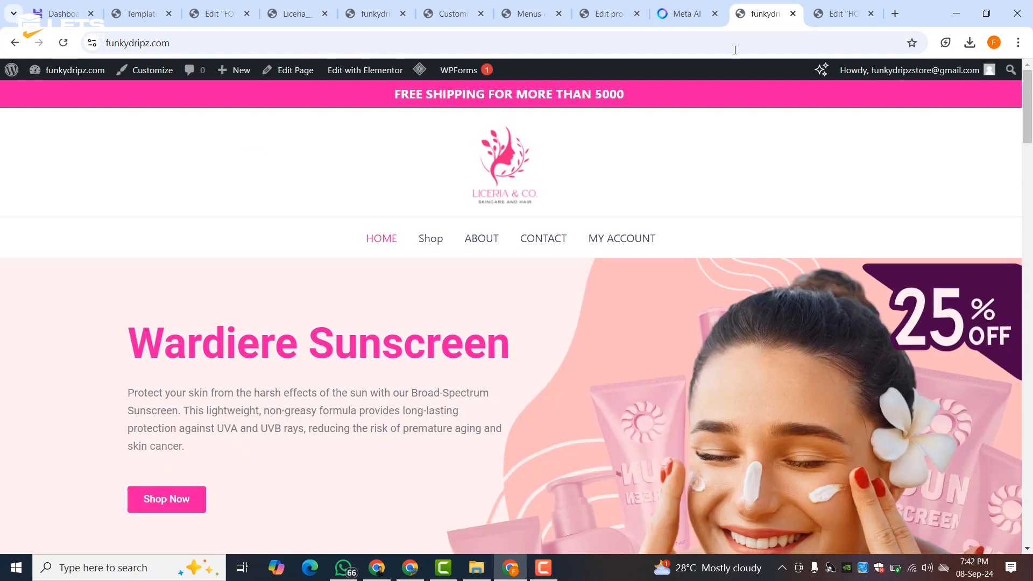
# - Copy the Shop page's link address from the home page editor
pyautogui.click(602, 8)
pyautogui.click(530, 11)
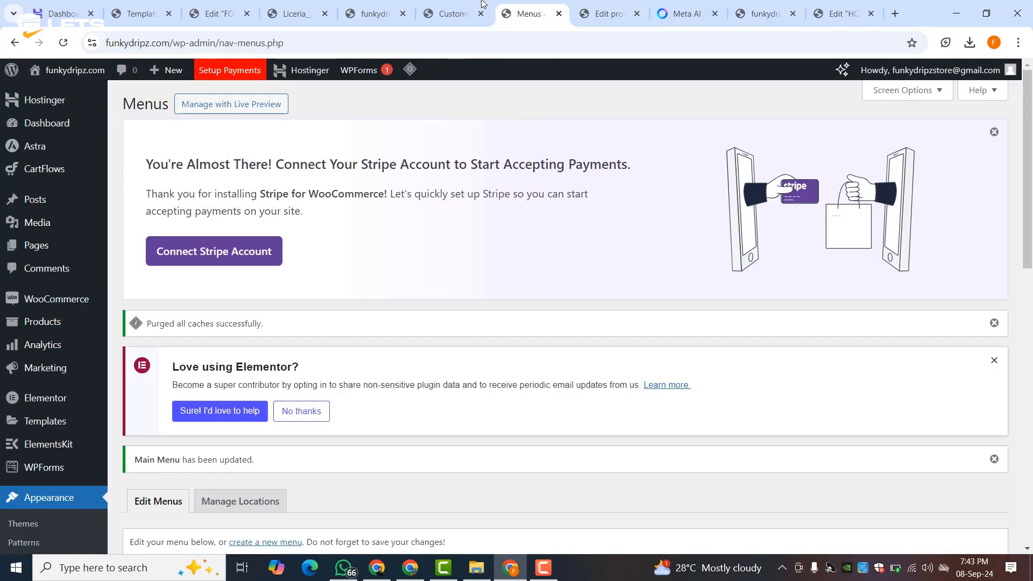
pyautogui.click(452, 11)
pyautogui.click(842, 11)
pyautogui.scroll(20, 541, 172)
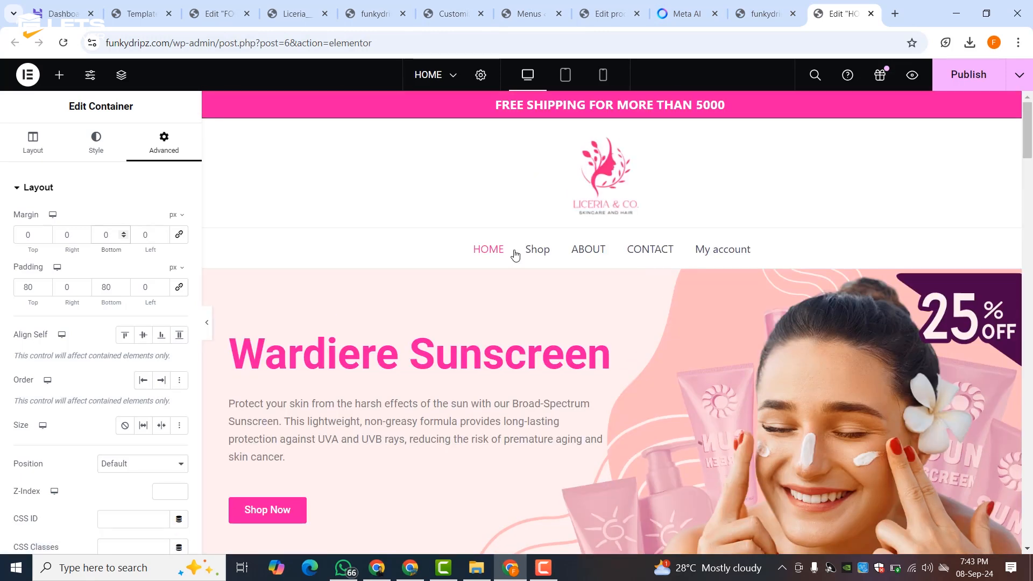
pyautogui.rightClick(534, 250)
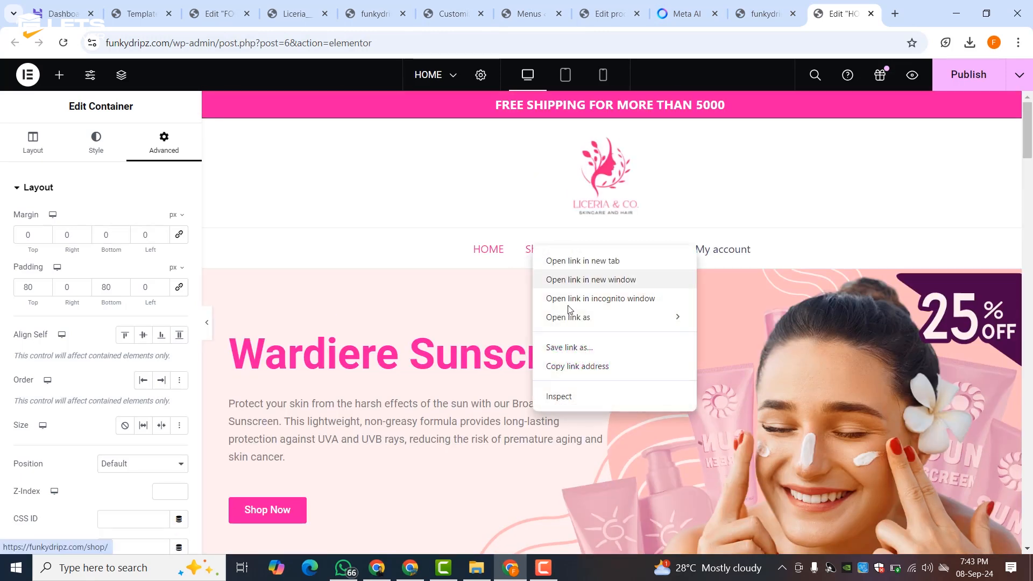
pyautogui.click(563, 370)
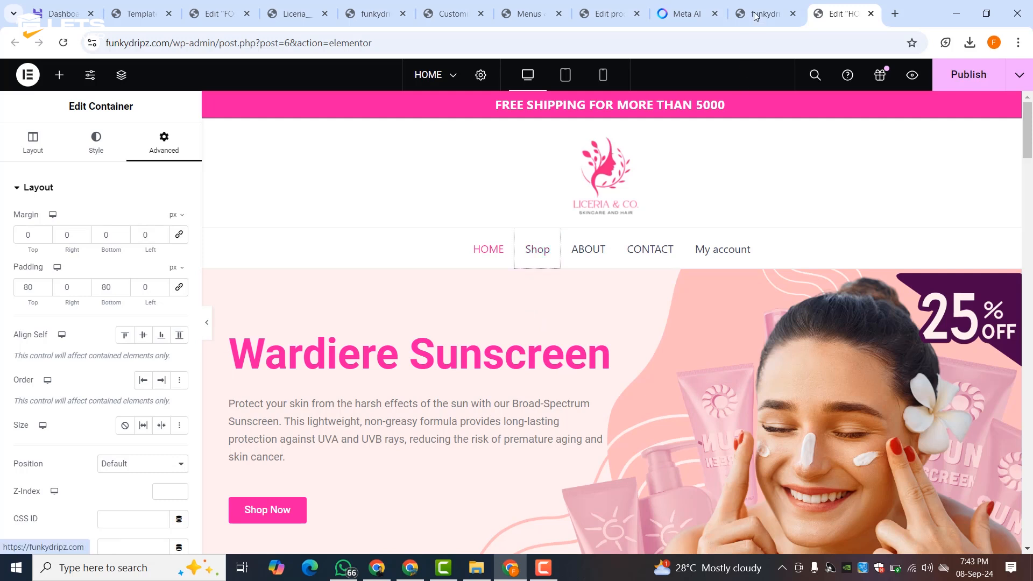
# - Rename the Shop menu item's navigation label to SHOP and save the main menu
pyautogui.click(520, 5)
pyautogui.scroll(-10, 403, 366)
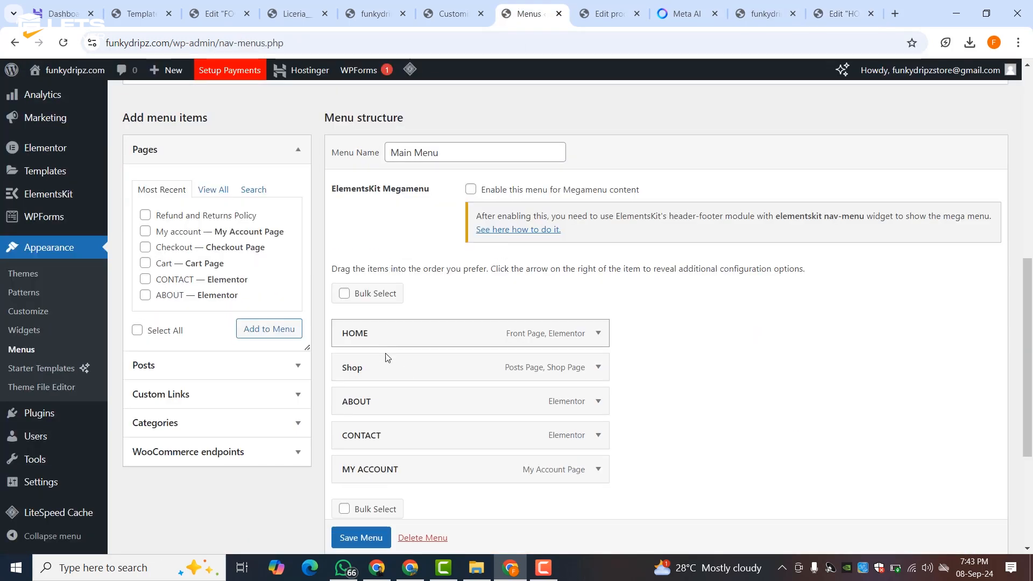
pyautogui.click(597, 368)
pyautogui.doubleClick(378, 411)
pyautogui.write('SHOP')
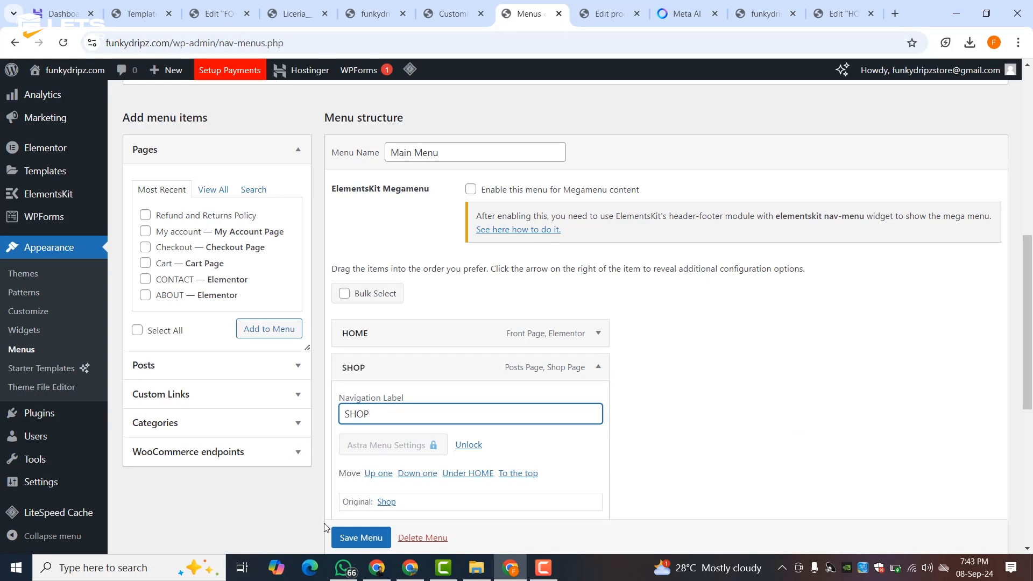
pyautogui.click(357, 538)
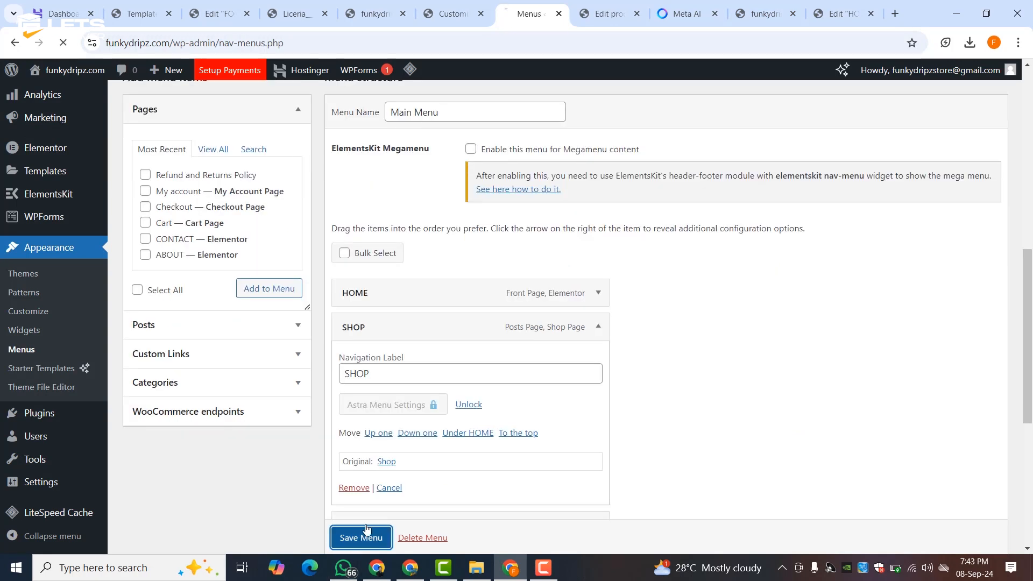
pyautogui.click(684, 13)
pyautogui.click(608, 14)
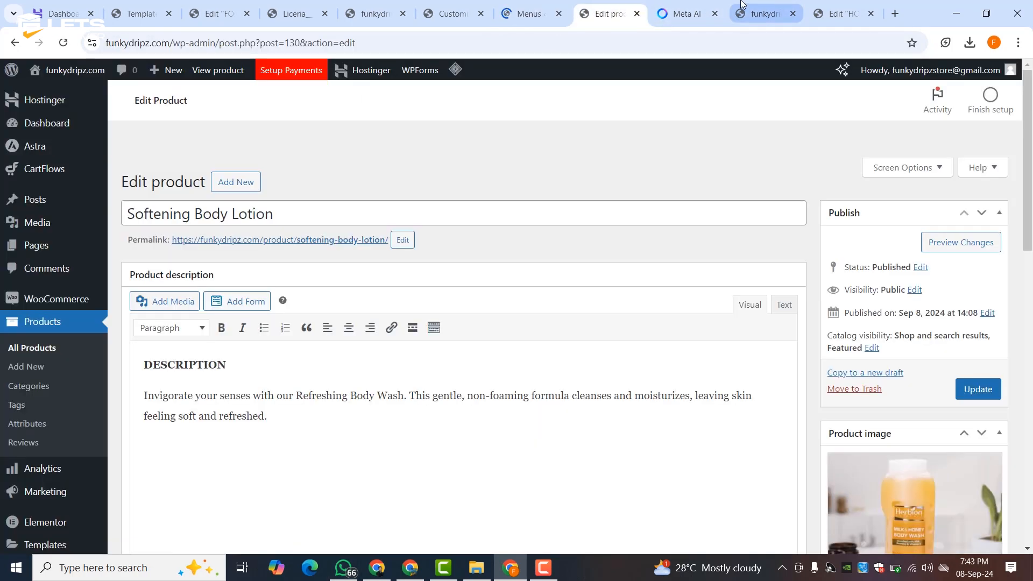
pyautogui.click(759, 13)
pyautogui.click(845, 13)
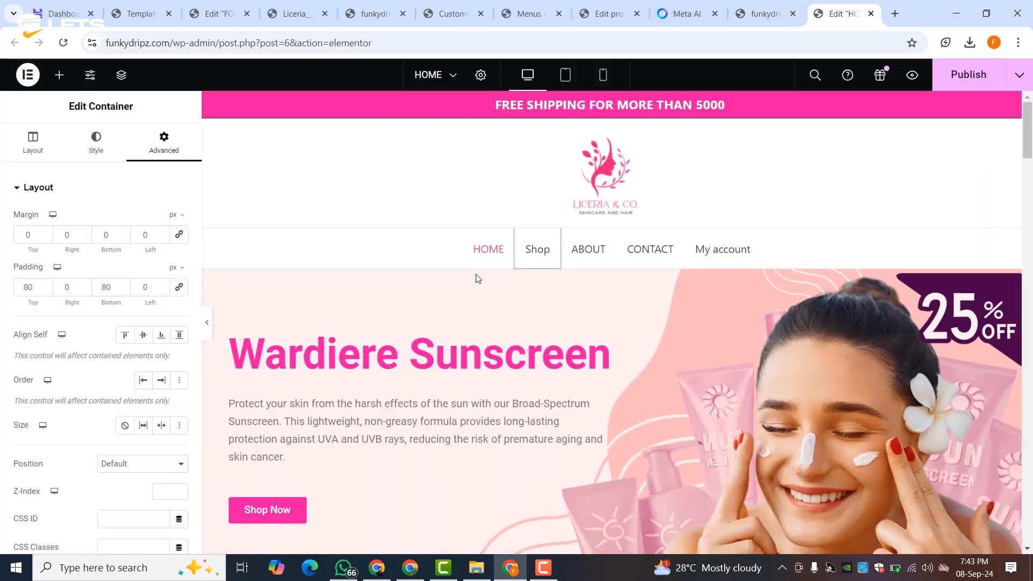
pyautogui.scroll(-3, 411, 283)
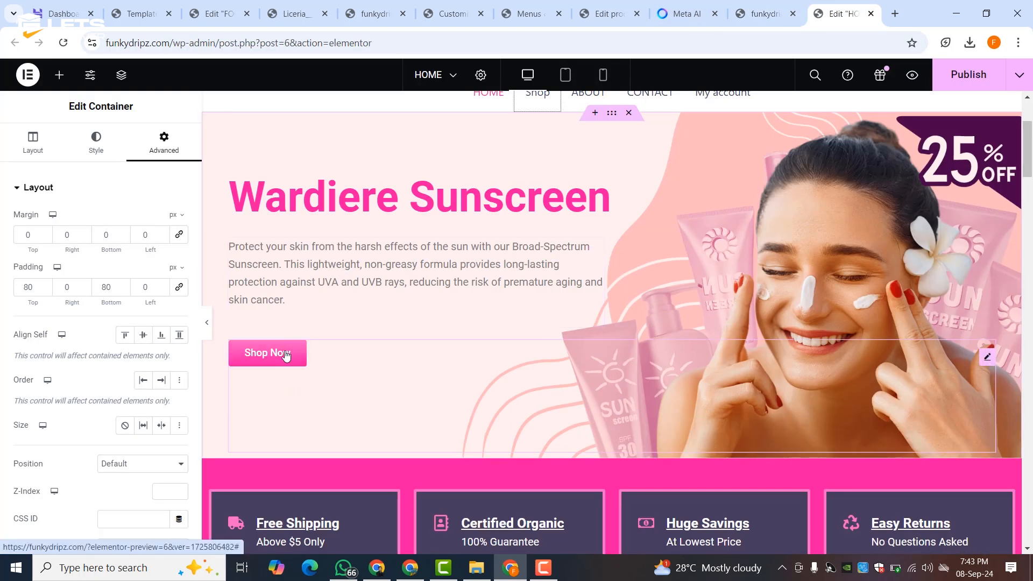
pyautogui.click(278, 357)
pyautogui.doubleClick(82, 290)
pyautogui.rightClick(82, 291)
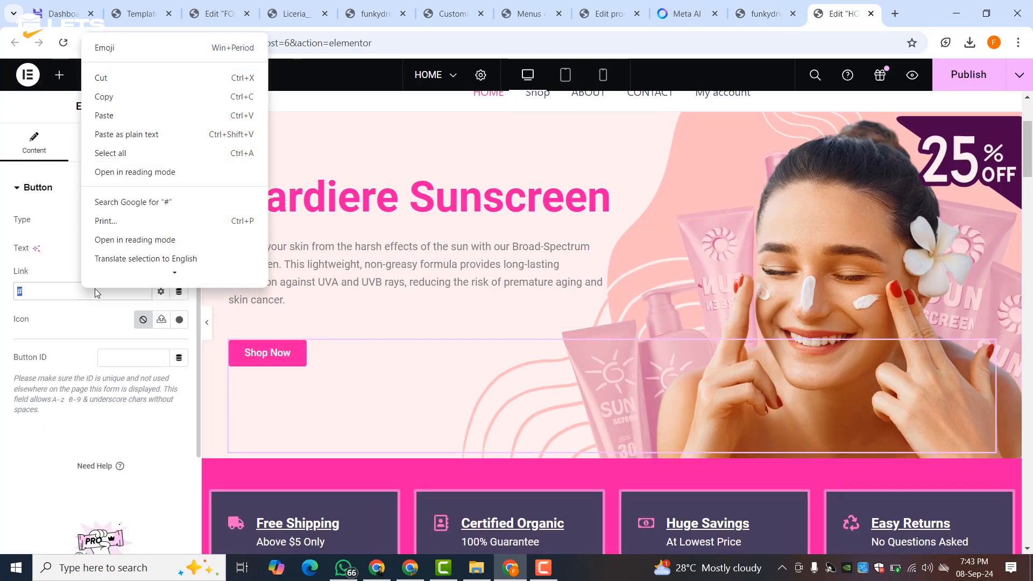
pyautogui.click(112, 135)
pyautogui.scroll(-5, 293, 185)
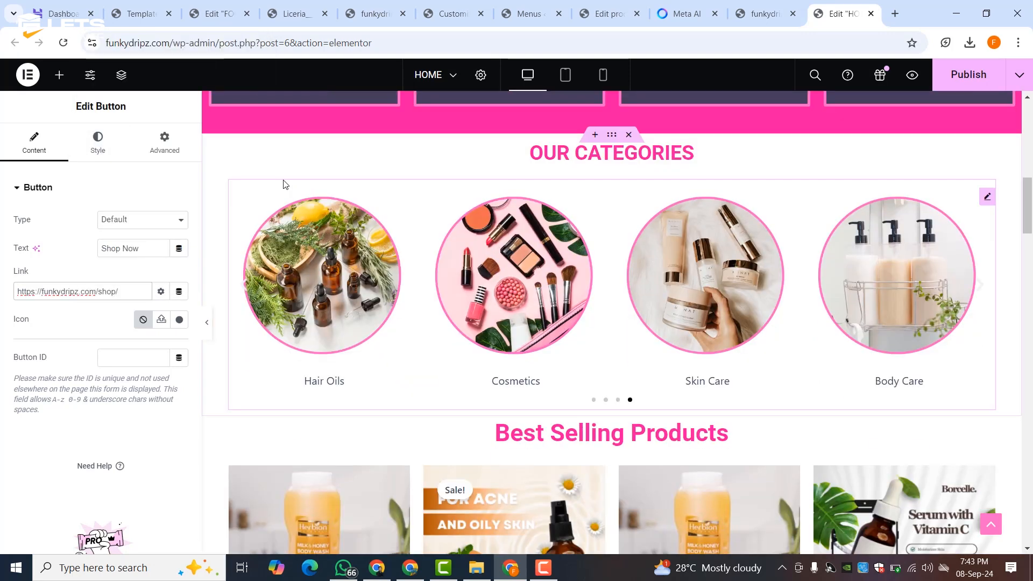
pyautogui.scroll(-15, 290, 184)
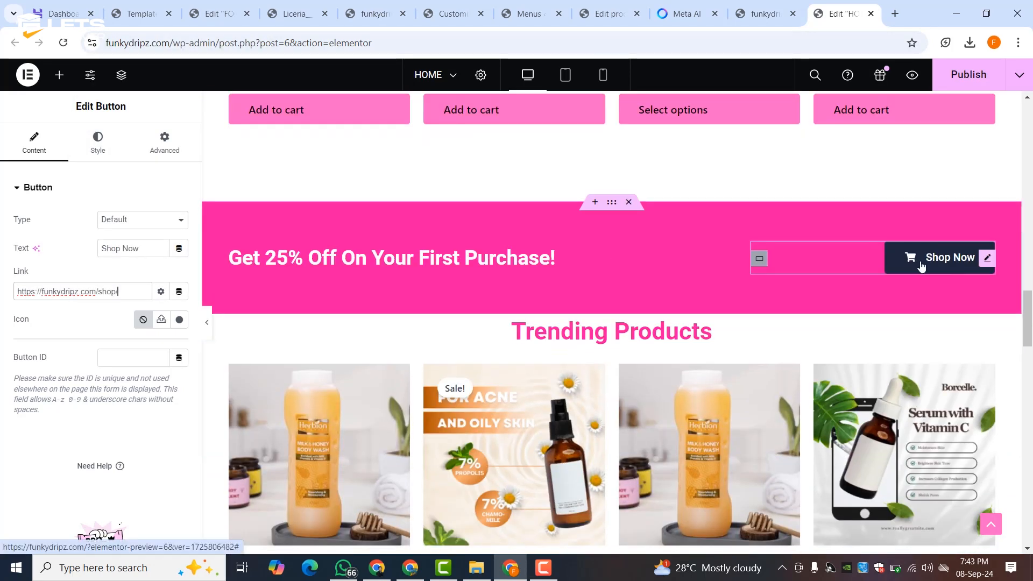
# - Link the 25% off banner's Shop Now button to the shop URL and publish the homepage
pyautogui.click(922, 261)
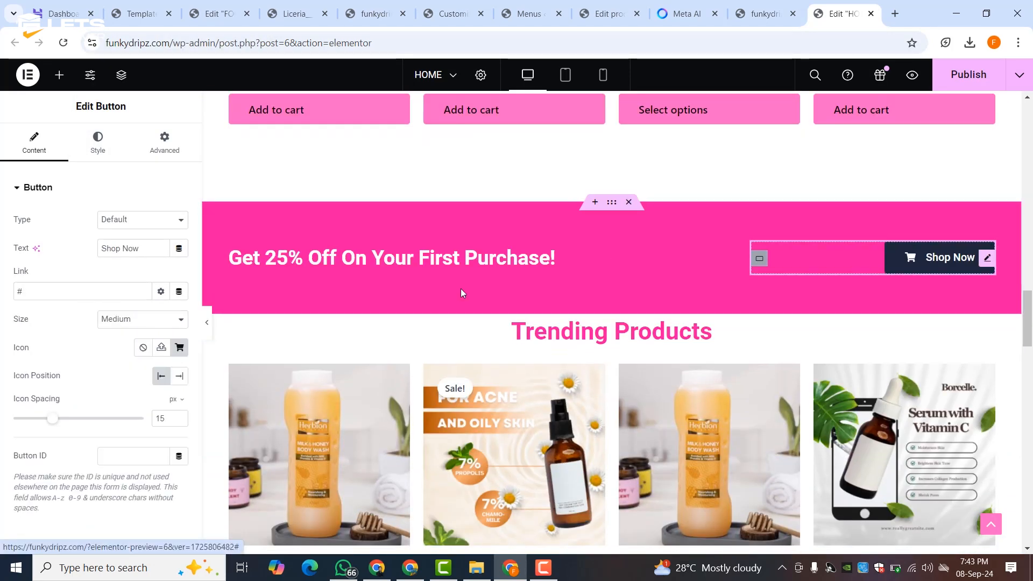
pyautogui.doubleClick(54, 291)
pyautogui.rightClick(54, 291)
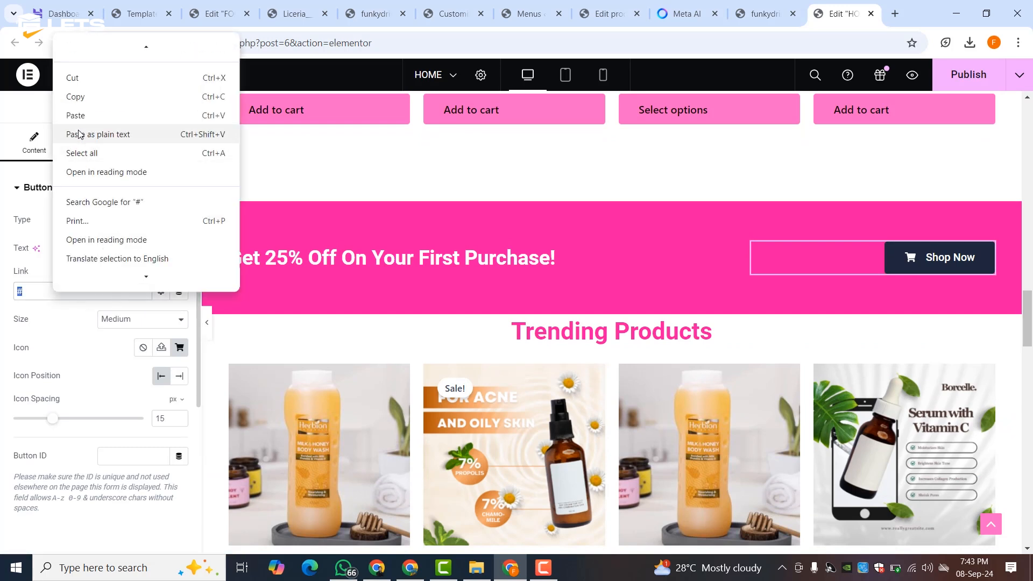
pyautogui.click(75, 113)
pyautogui.scroll(-15, 444, 297)
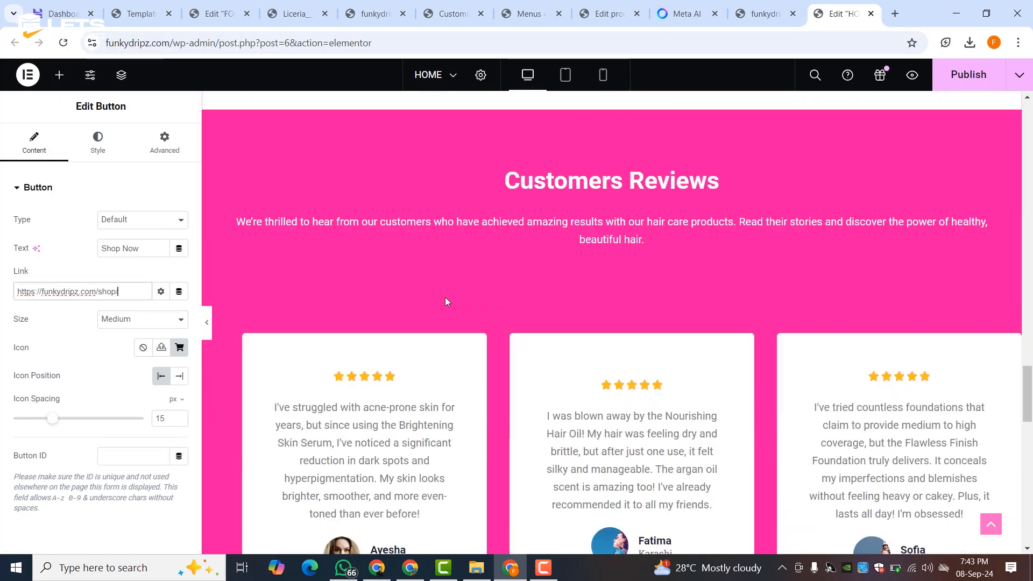
pyautogui.scroll(-5, 452, 297)
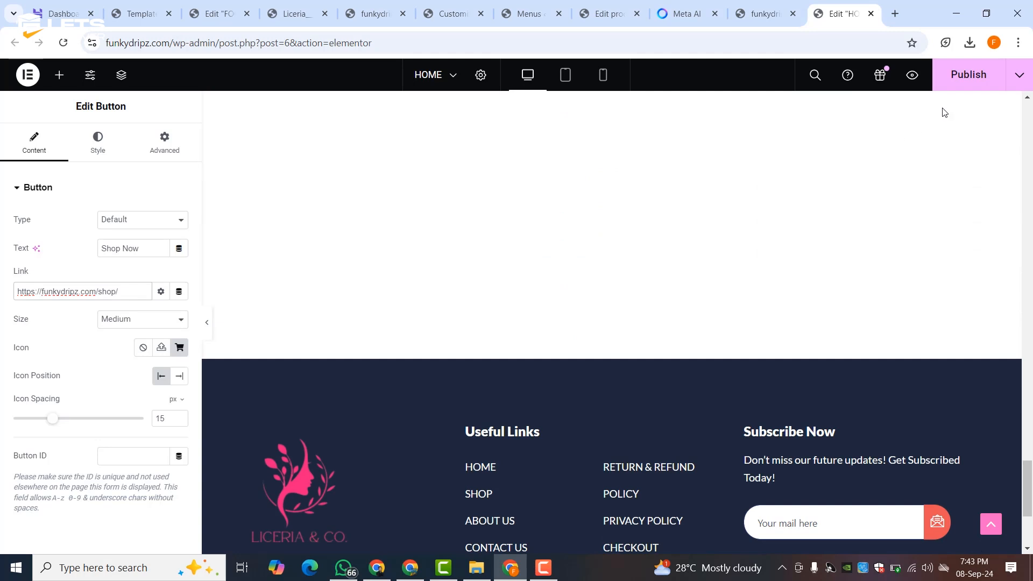
pyautogui.click(968, 81)
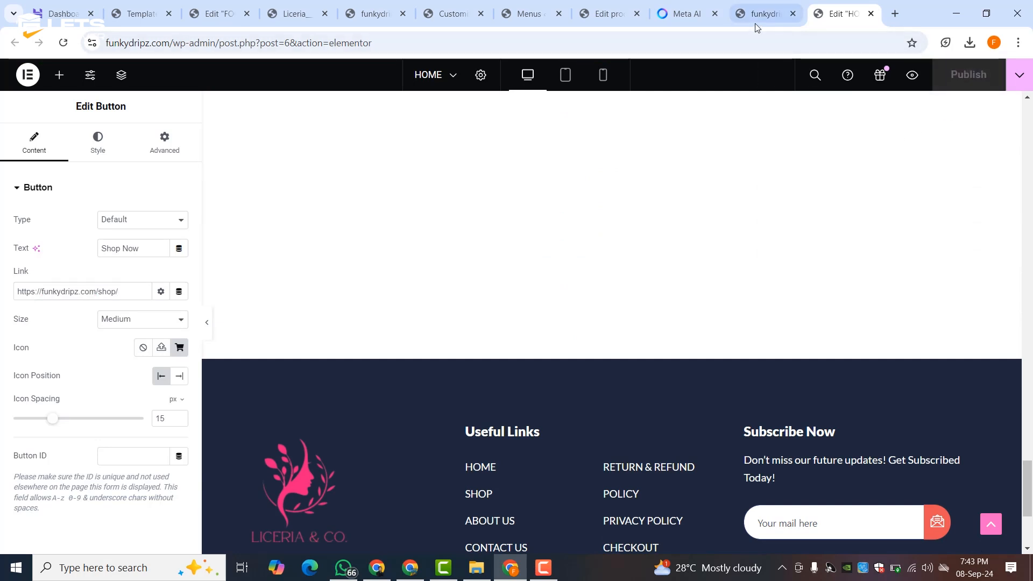
pyautogui.click(754, 22)
# - Go to the Shop page and open the Brightening Skin Serum product
pyautogui.scroll(-20, 476, 299)
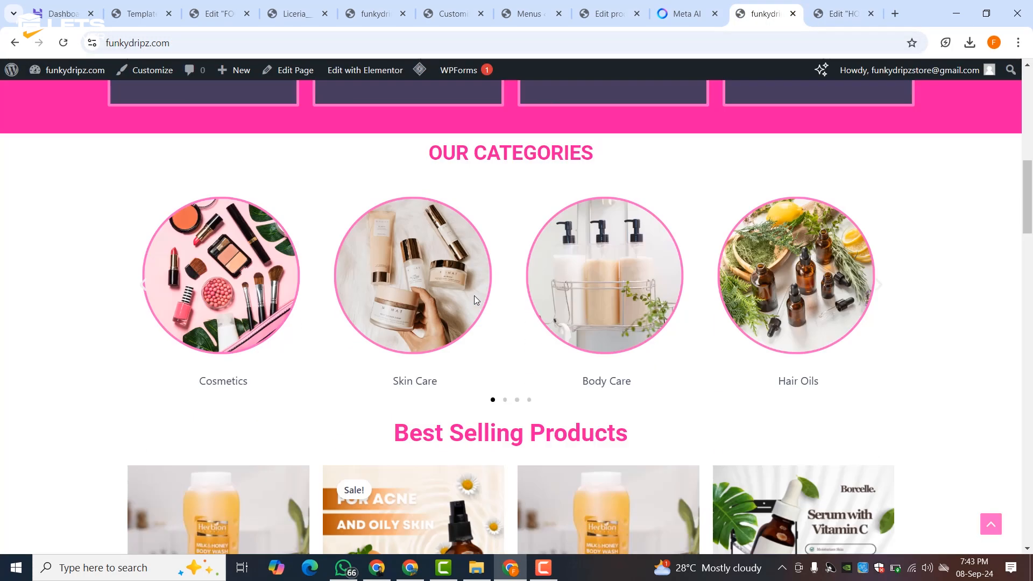
pyautogui.scroll(20, 475, 300)
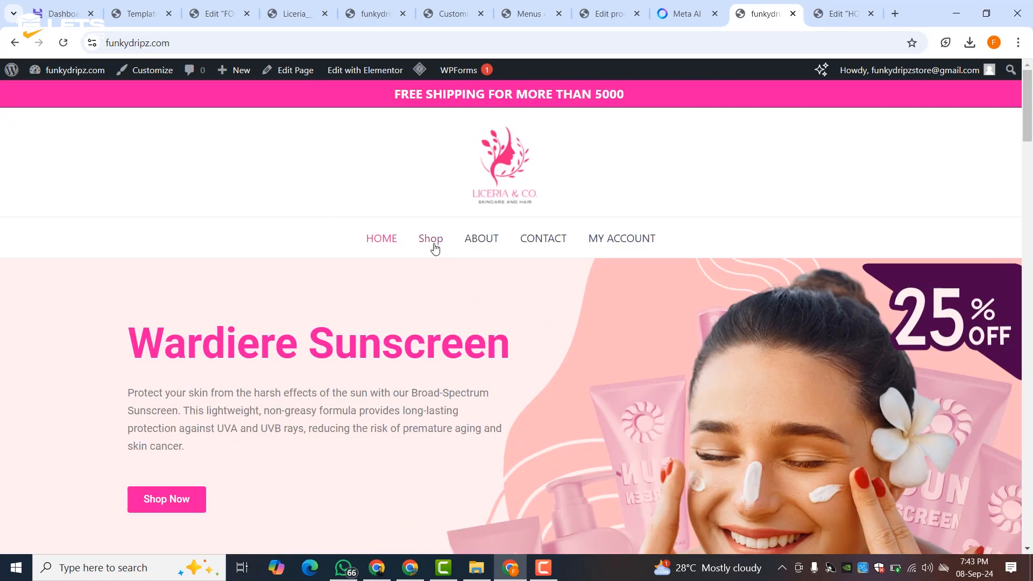
pyautogui.click(435, 246)
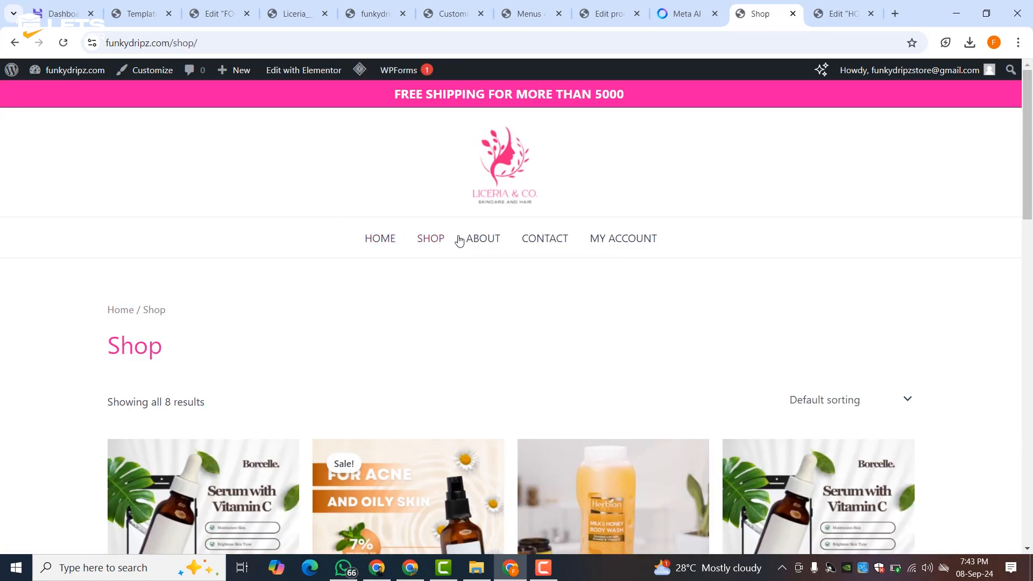
pyautogui.scroll(-15, 357, 347)
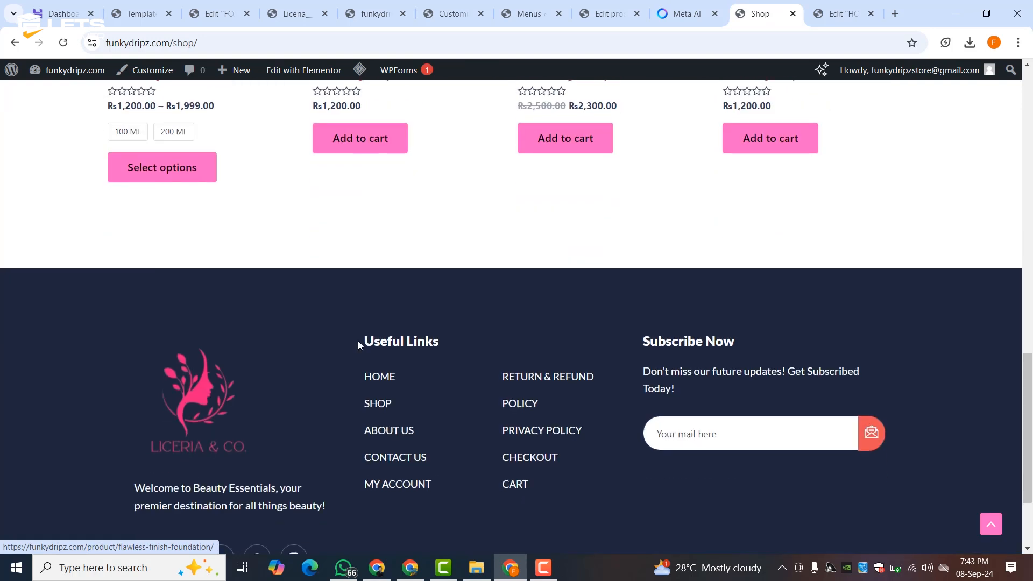
pyautogui.scroll(15, 357, 340)
pyautogui.click(236, 390)
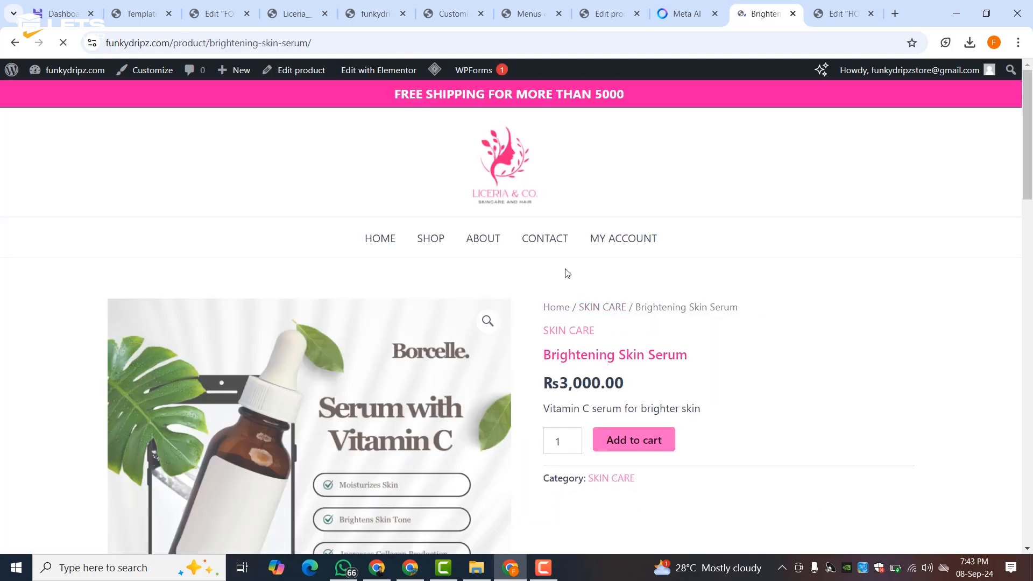
pyautogui.scroll(-3, 333, 321)
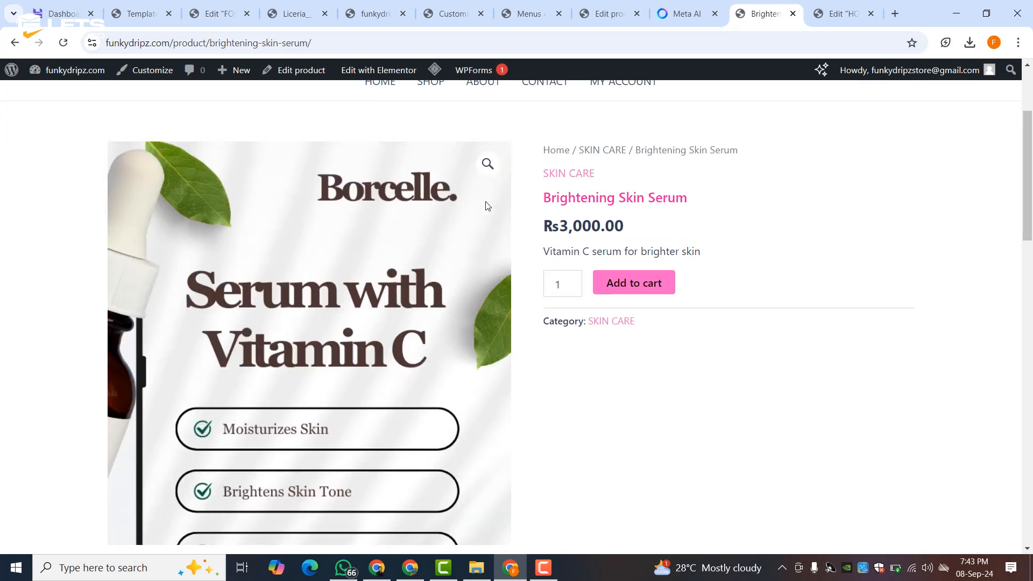
# - Browse the product's image gallery and add Brightening Skin Serum to the cart
pyautogui.click(488, 164)
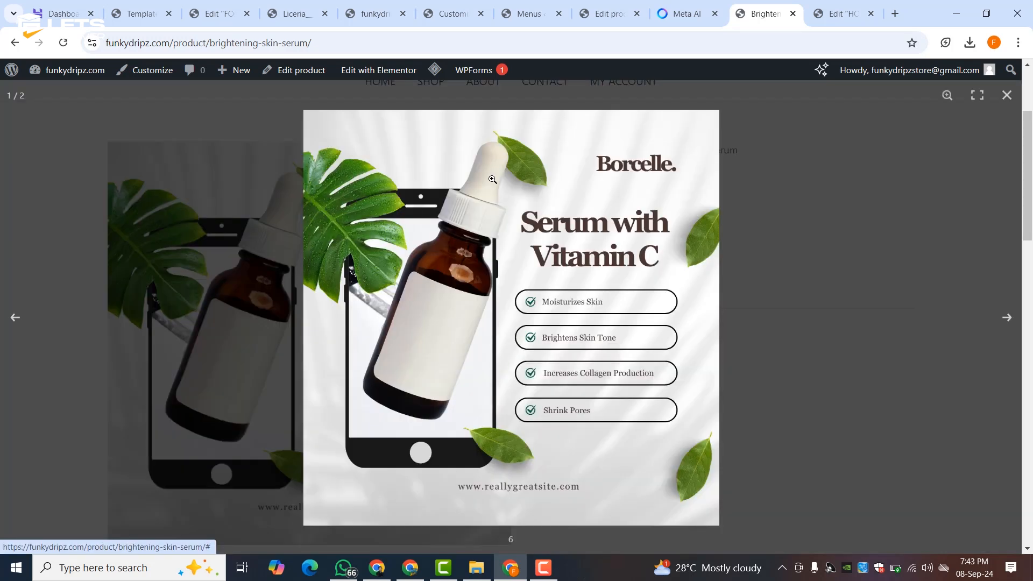
pyautogui.click(1006, 319)
pyautogui.click(996, 321)
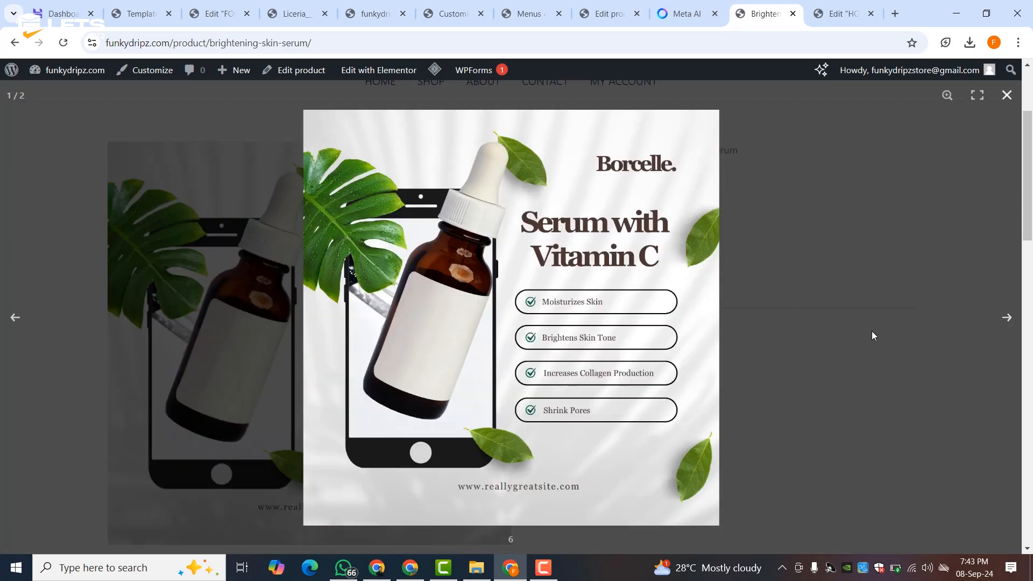
pyautogui.scroll(-5, 373, 368)
pyautogui.scroll(-3, 219, 328)
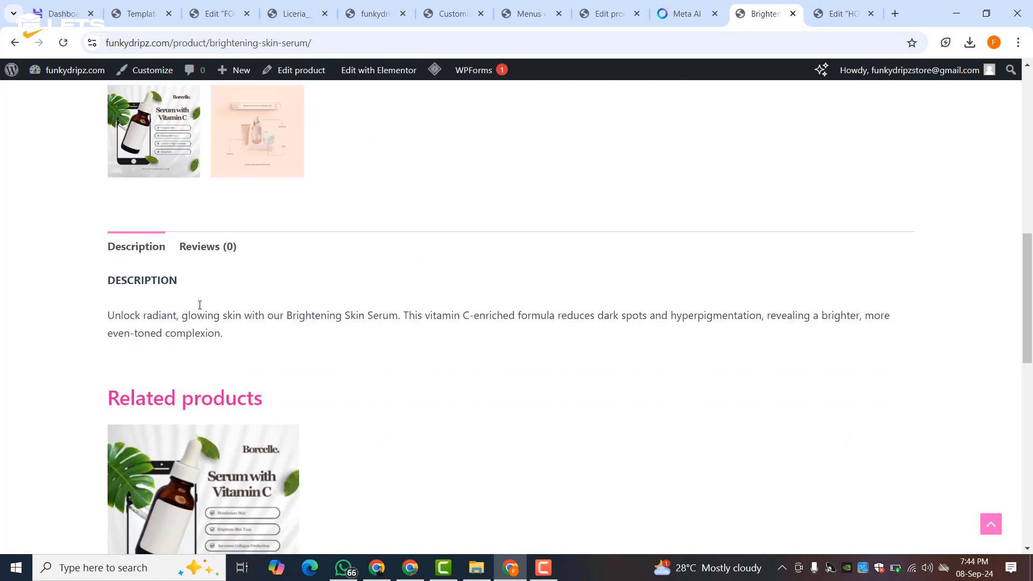
pyautogui.scroll(-6, 216, 341)
pyautogui.scroll(-5, 278, 292)
pyautogui.scroll(15, 278, 292)
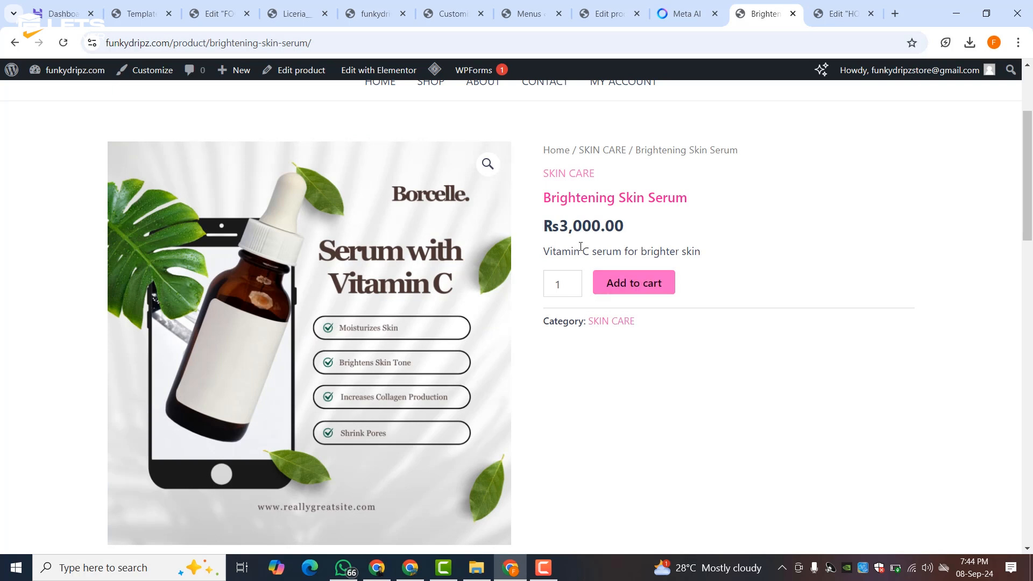
pyautogui.click(623, 284)
pyautogui.scroll(-9, 592, 301)
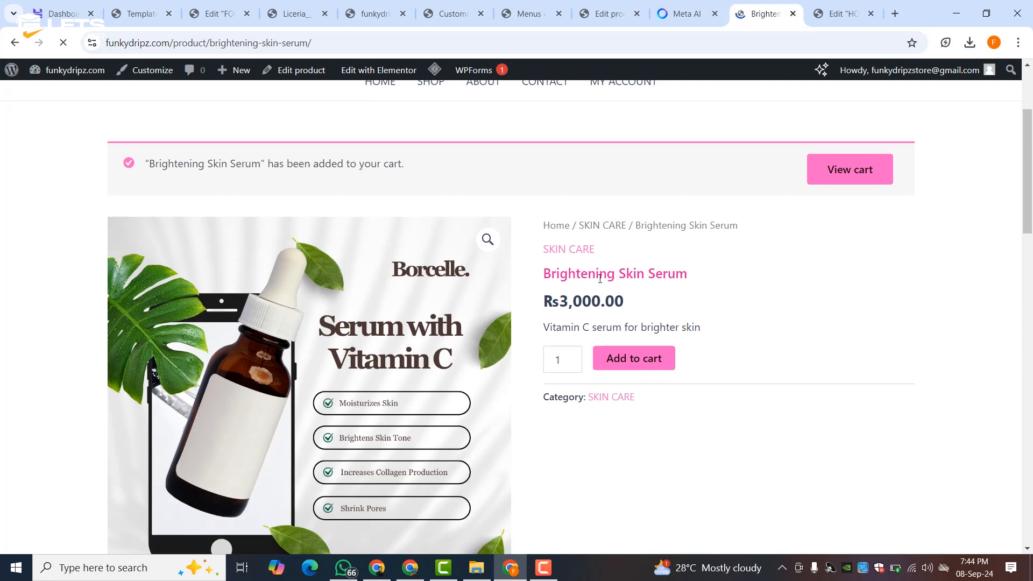
pyautogui.scroll(-9, 412, 320)
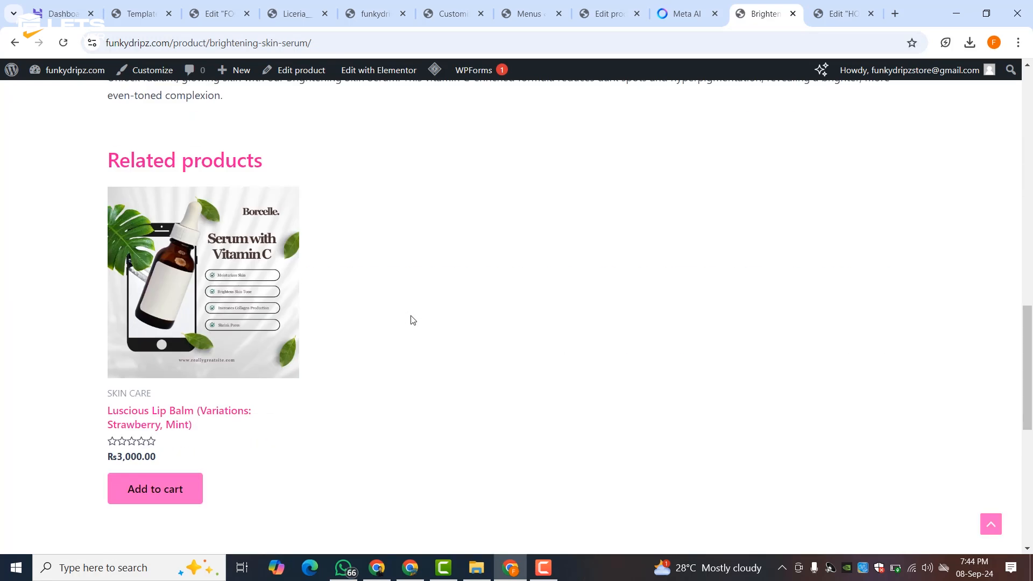
pyautogui.scroll(14, 411, 320)
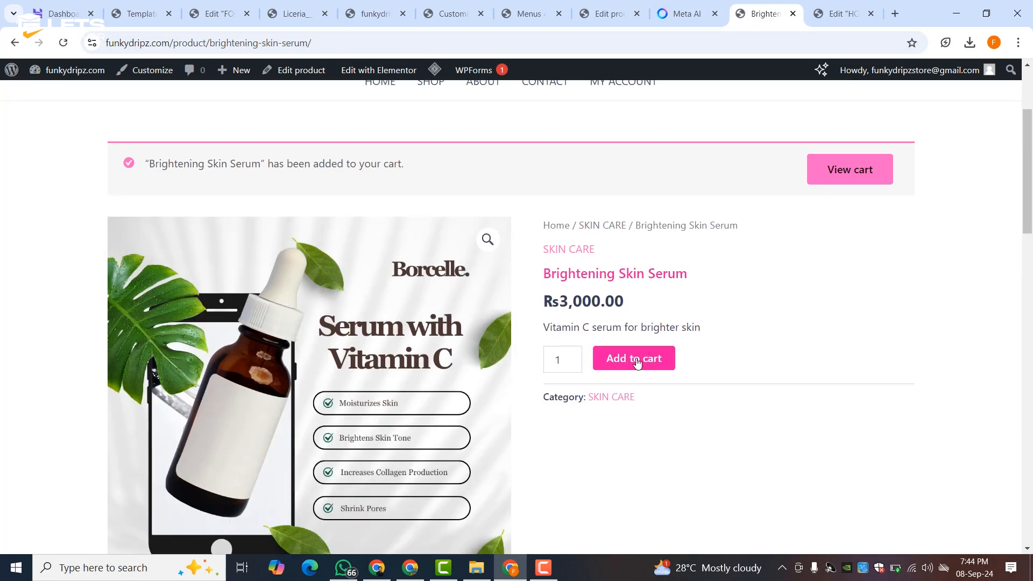
pyautogui.click(842, 178)
# - Set the cart's shipping calculator destination to Pakistan, Sindh
pyautogui.scroll(-3, 542, 258)
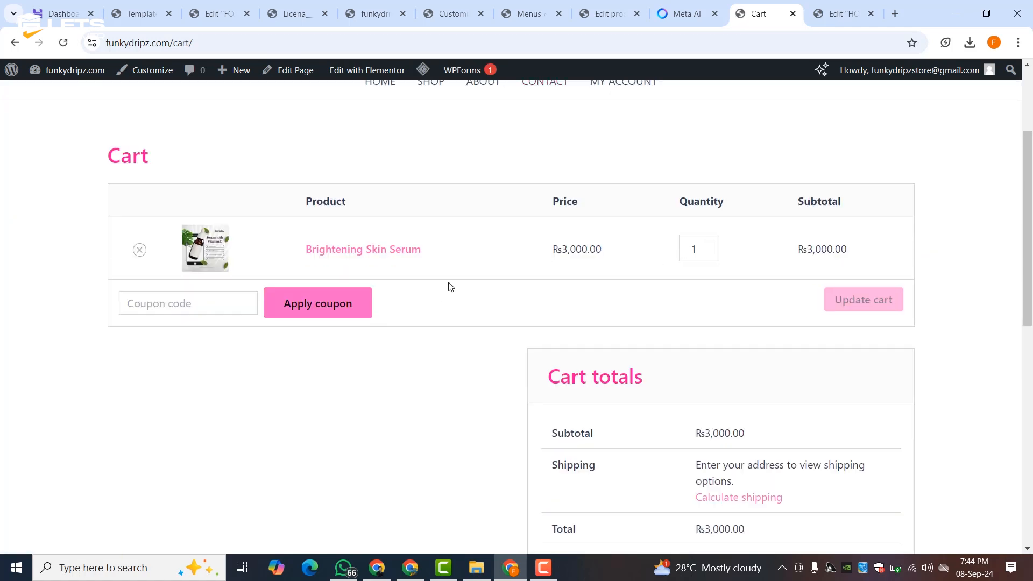
pyautogui.scroll(-3, 531, 279)
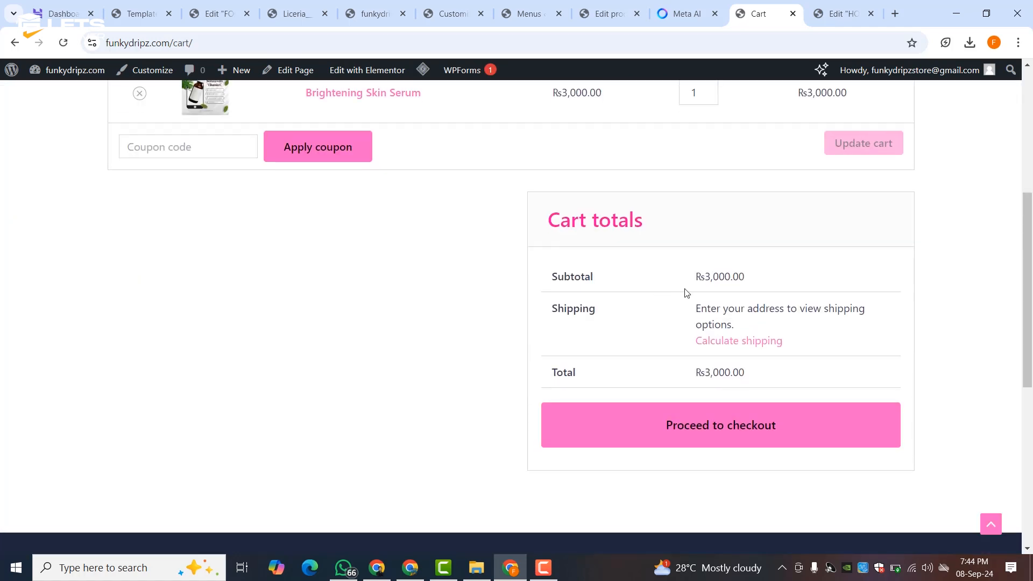
pyautogui.click(723, 341)
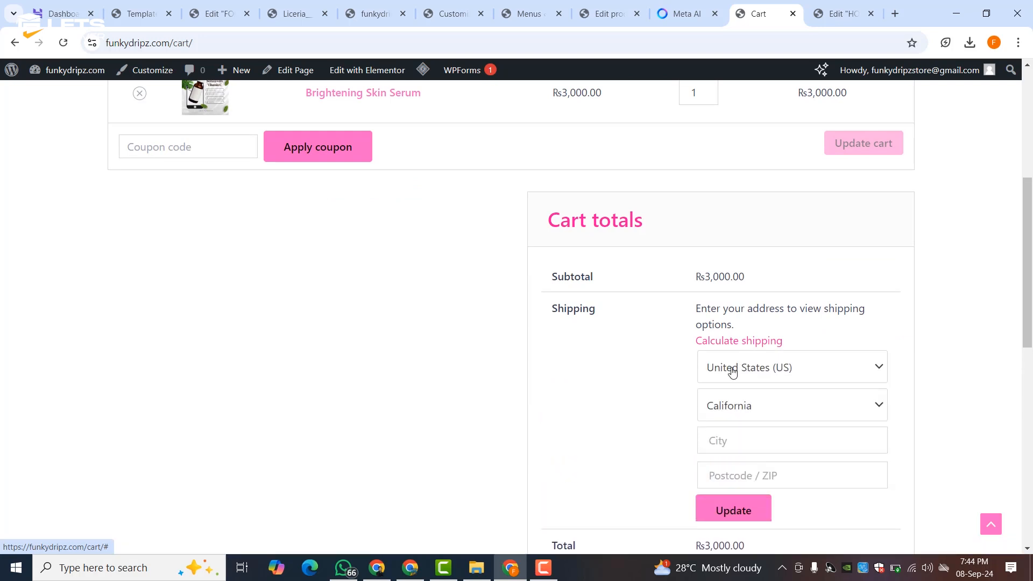
pyautogui.click(733, 375)
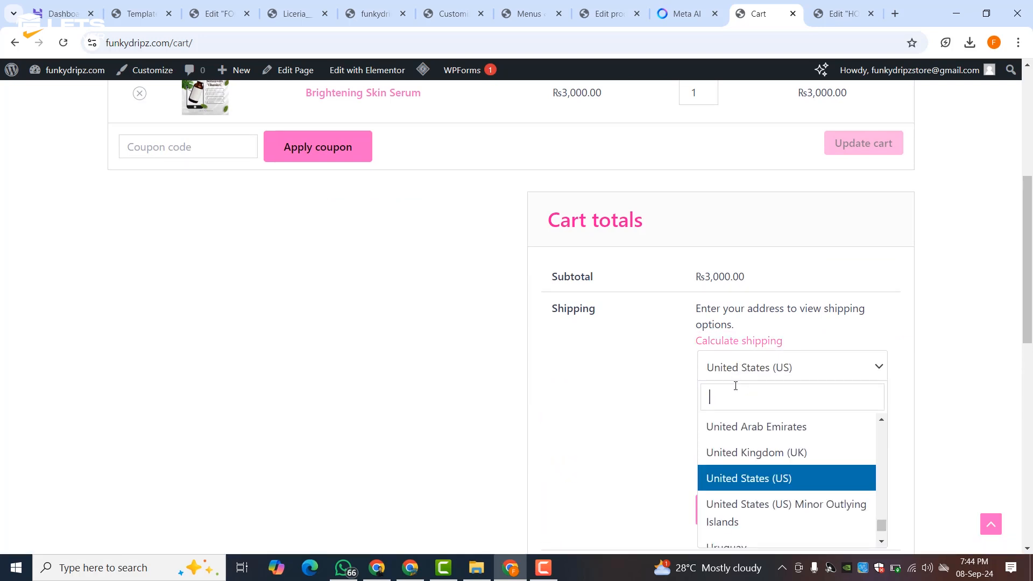
pyautogui.write('PAKI')
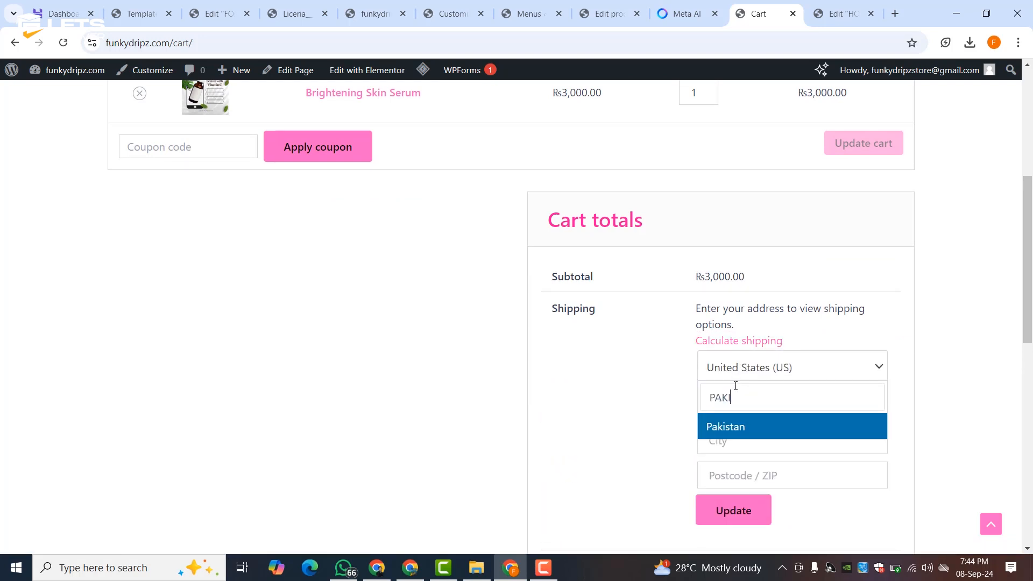
pyautogui.click(729, 428)
pyautogui.click(731, 412)
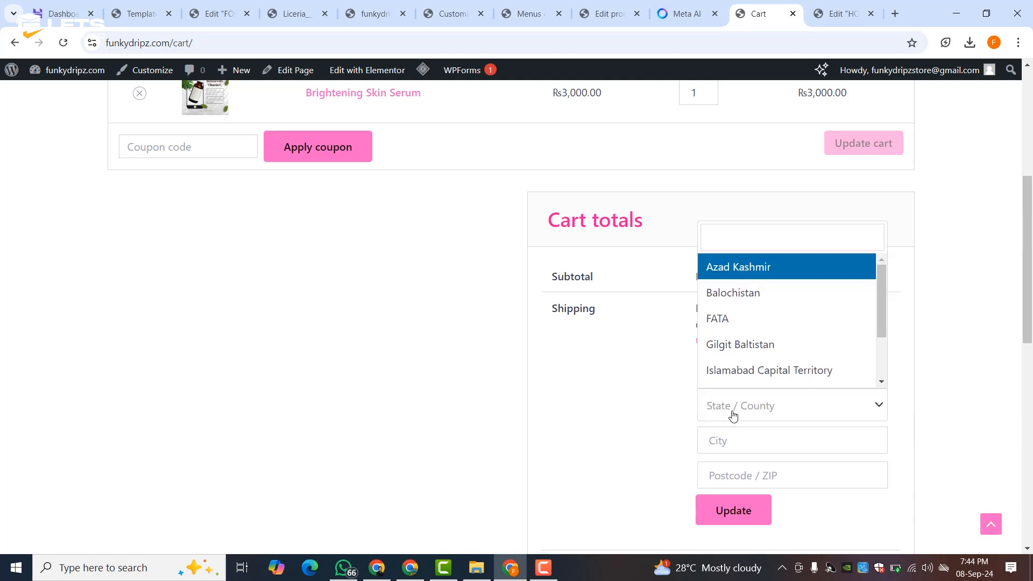
pyautogui.scroll(-2, 722, 336)
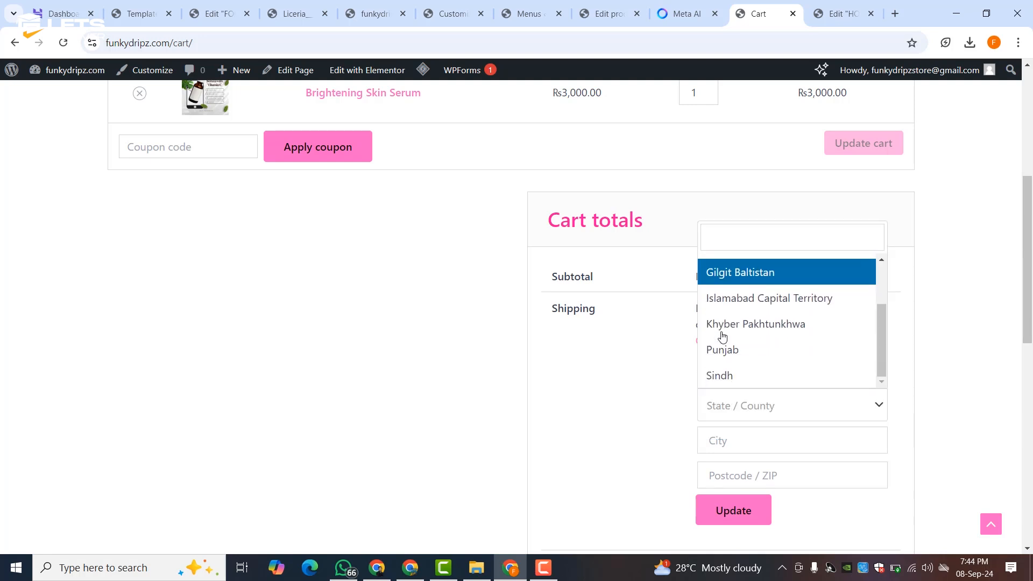
pyautogui.click(728, 376)
# - Enter postcode 75300, update shipping, and choose Flat rate Rs250
pyautogui.click(735, 441)
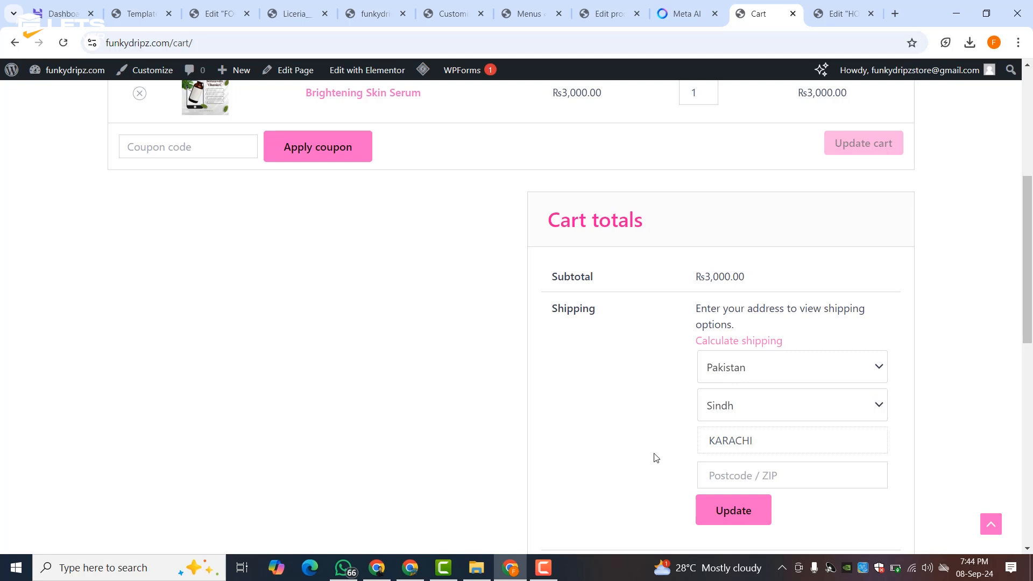
pyautogui.write('75300')
pyautogui.click(705, 511)
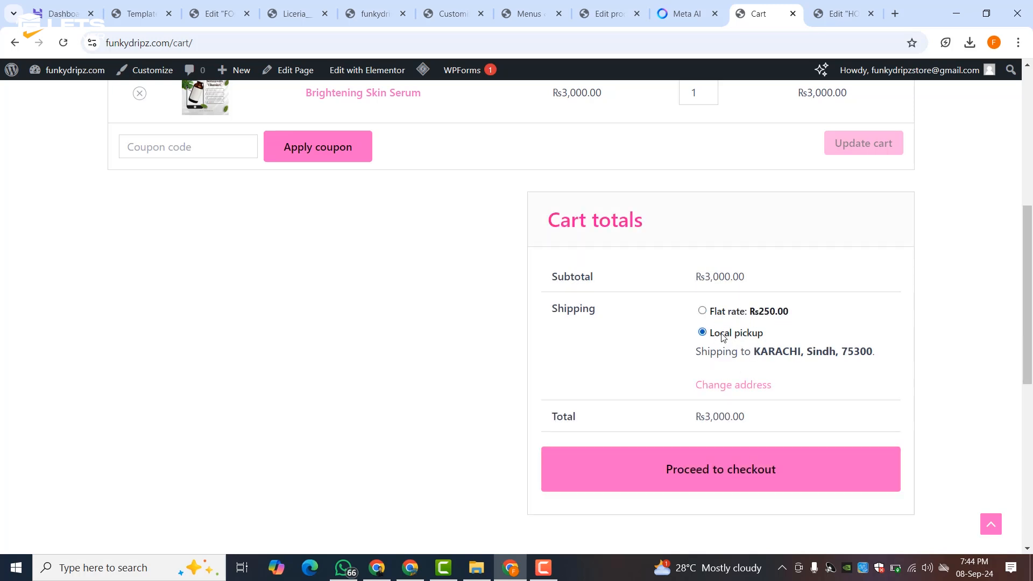
pyautogui.click(721, 314)
# - Fill in the billing first and last name, both street address lines, and phone number at checkout
pyautogui.click(716, 480)
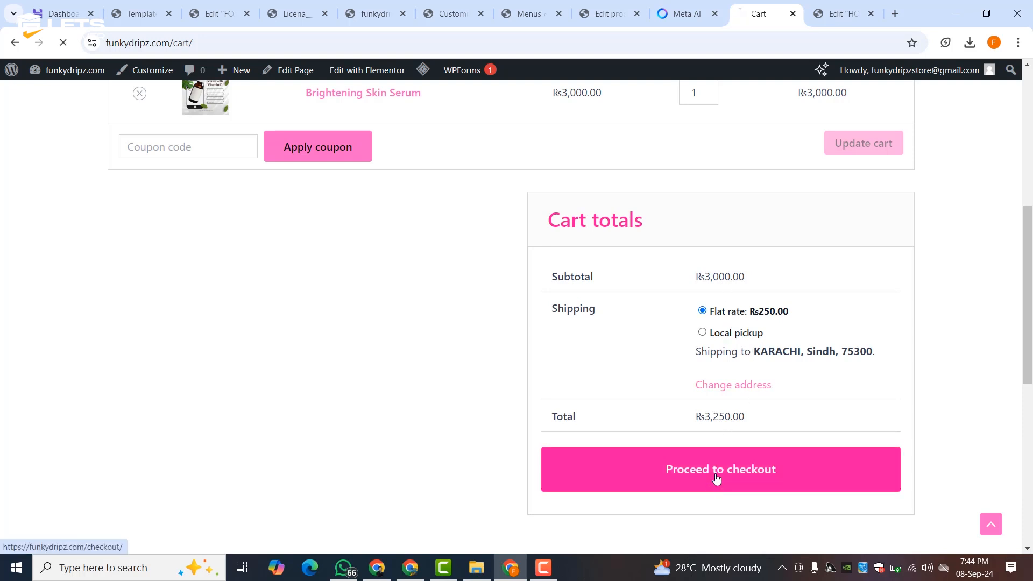
pyautogui.scroll(-9, 495, 328)
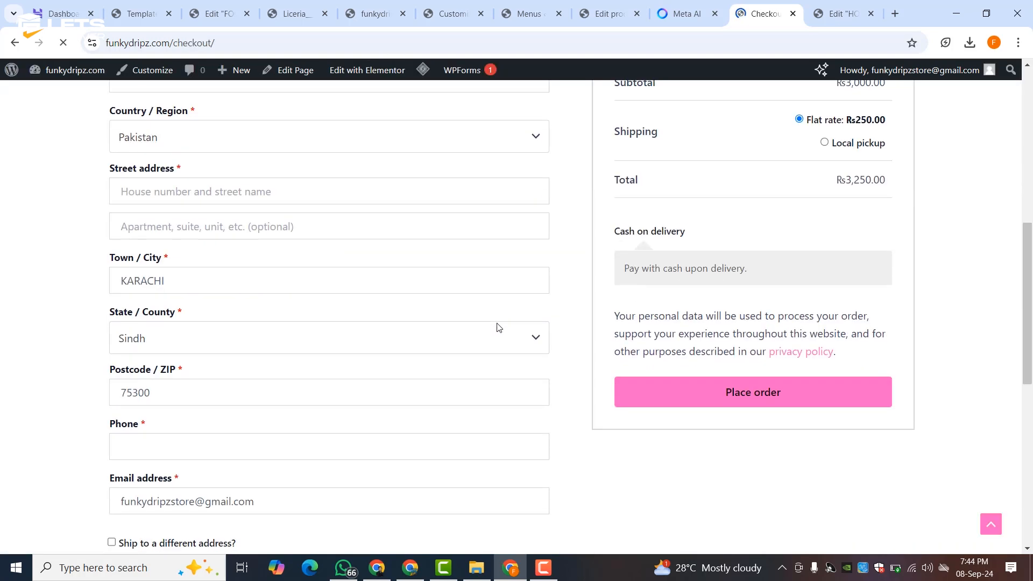
pyautogui.scroll(3, 496, 328)
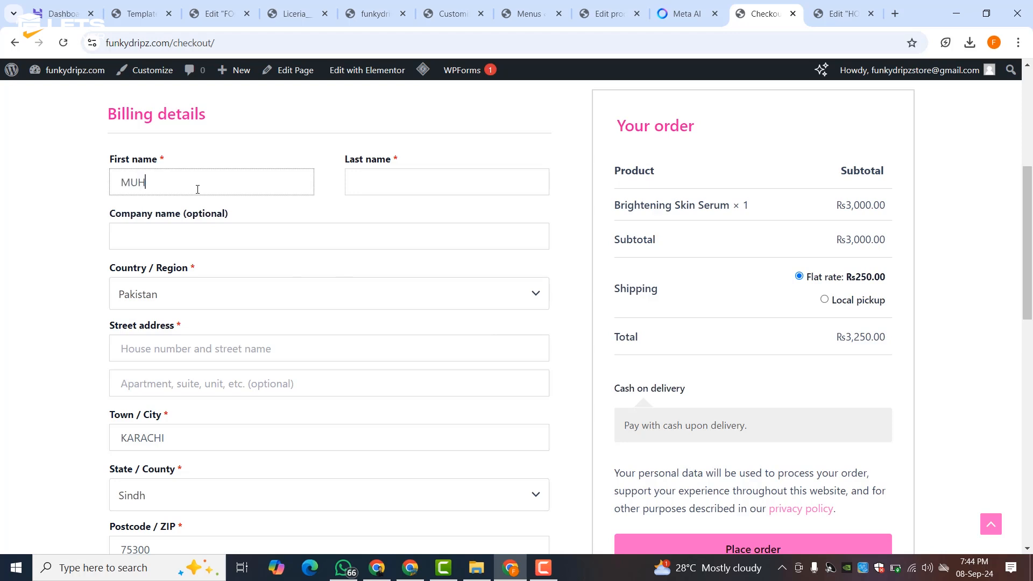
pyautogui.click(382, 175)
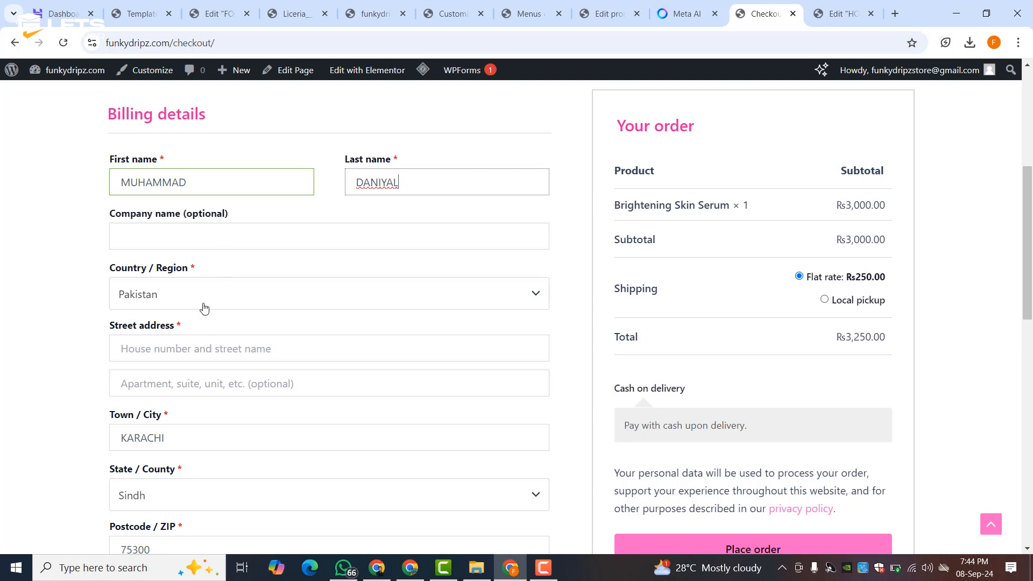
pyautogui.click(206, 343)
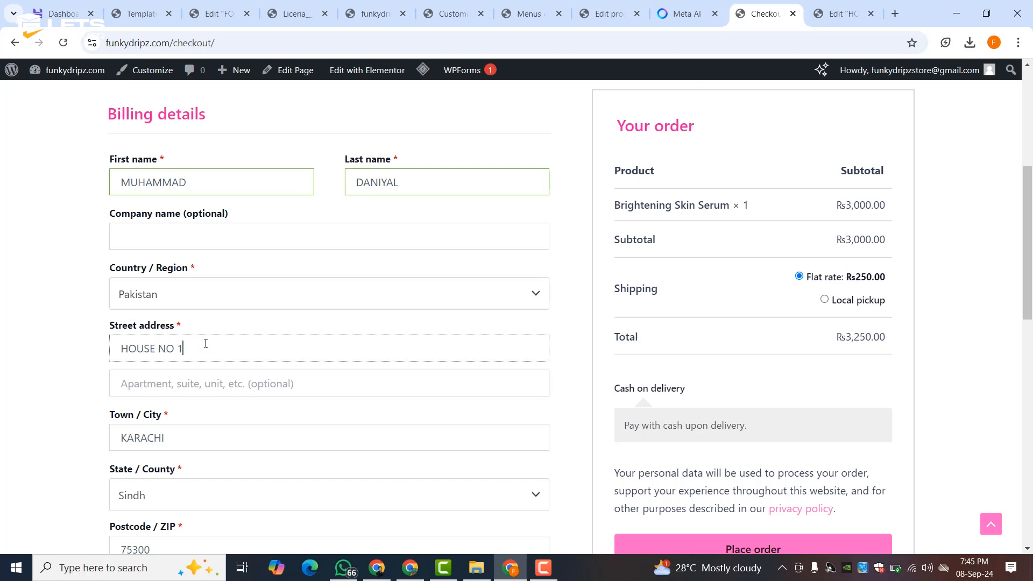
pyautogui.click(179, 393)
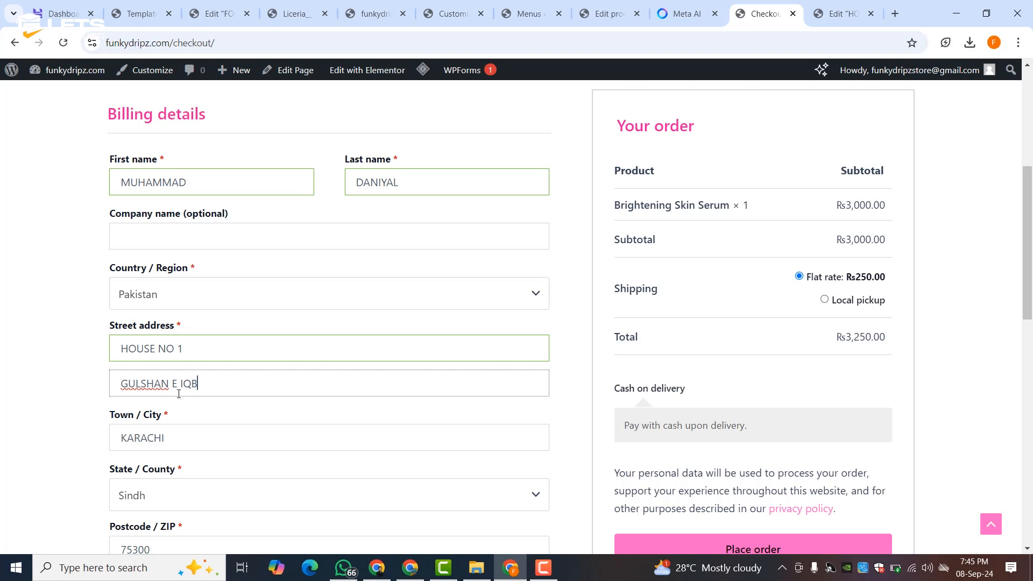
pyautogui.scroll(-3, 178, 393)
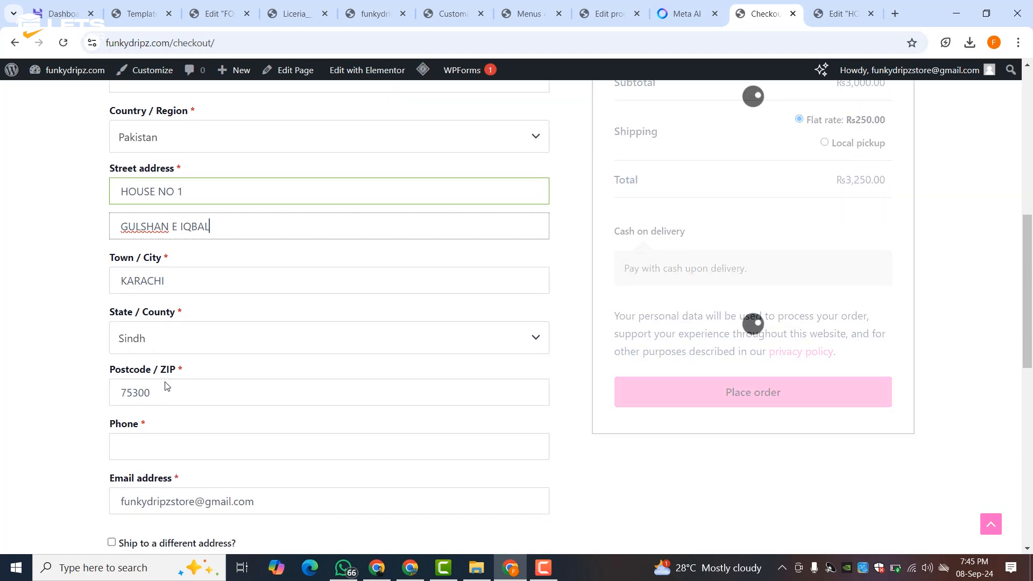
pyautogui.scroll(-3, 167, 355)
pyautogui.click(152, 287)
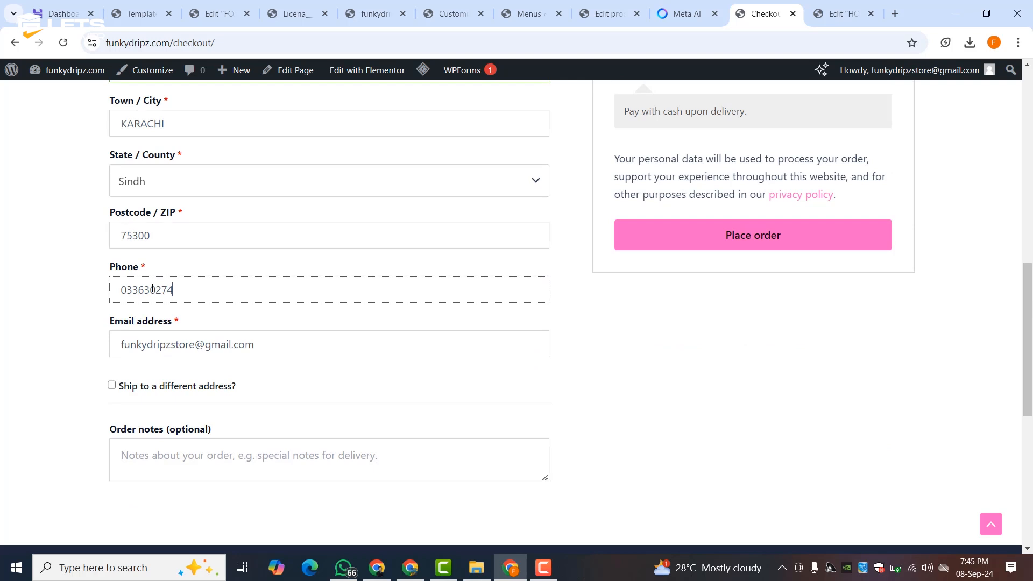
pyautogui.scroll(-3, 247, 408)
# - Place the Rs3,250.00 cash-on-delivery order, declining Chrome's save-address prompt, and review the confirmation
pyautogui.scroll(3, 247, 407)
pyautogui.scroll(6, 728, 335)
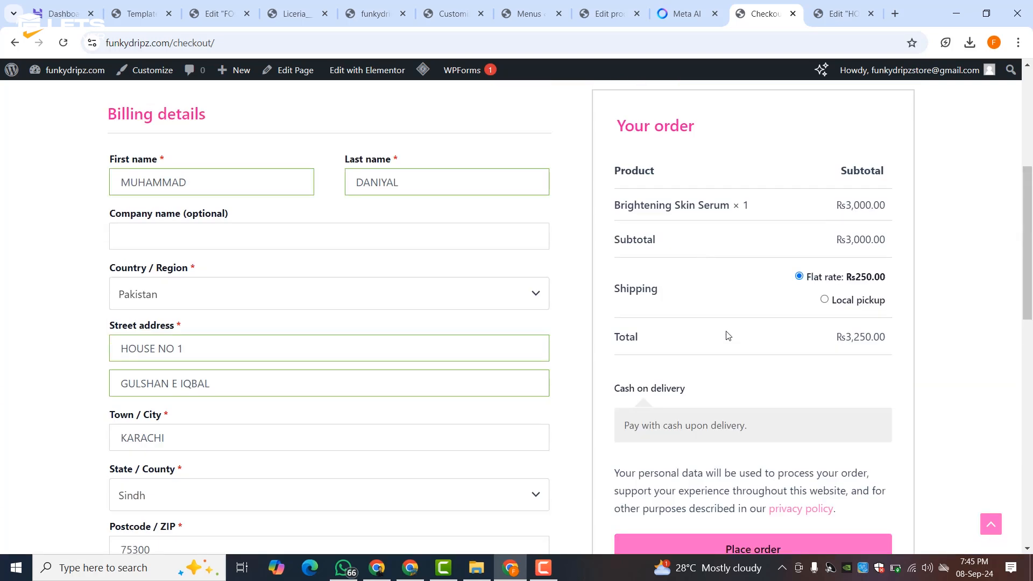
pyautogui.scroll(-3, 728, 336)
pyautogui.click(722, 392)
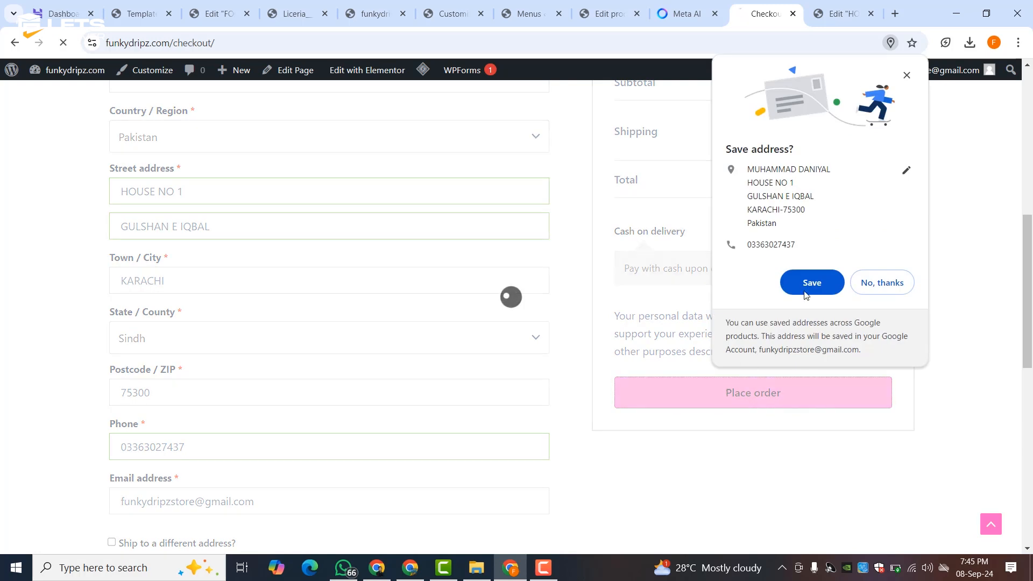
pyautogui.click(893, 283)
pyautogui.scroll(-5, 460, 314)
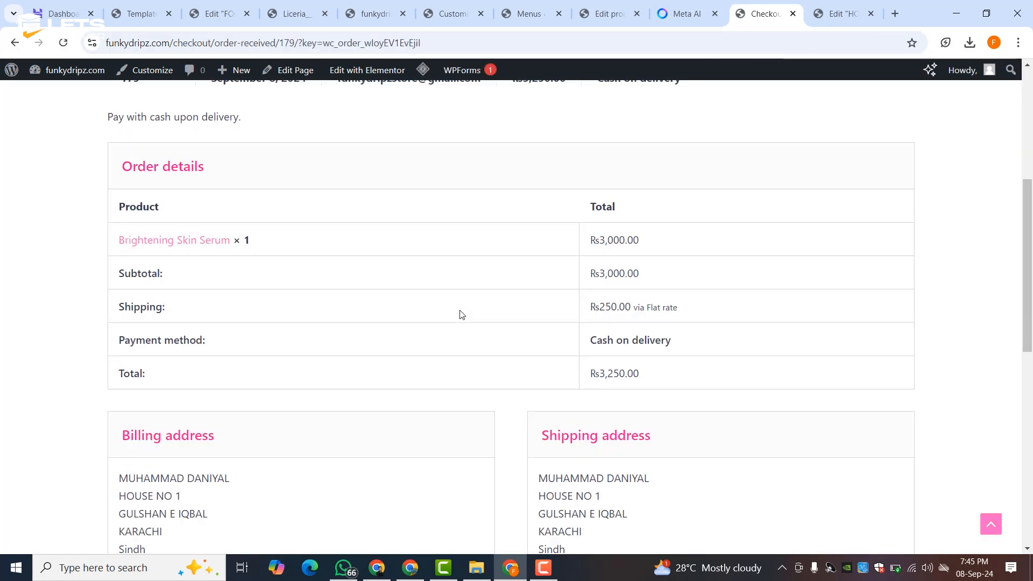
pyautogui.scroll(-10, 462, 314)
pyautogui.scroll(16, 461, 314)
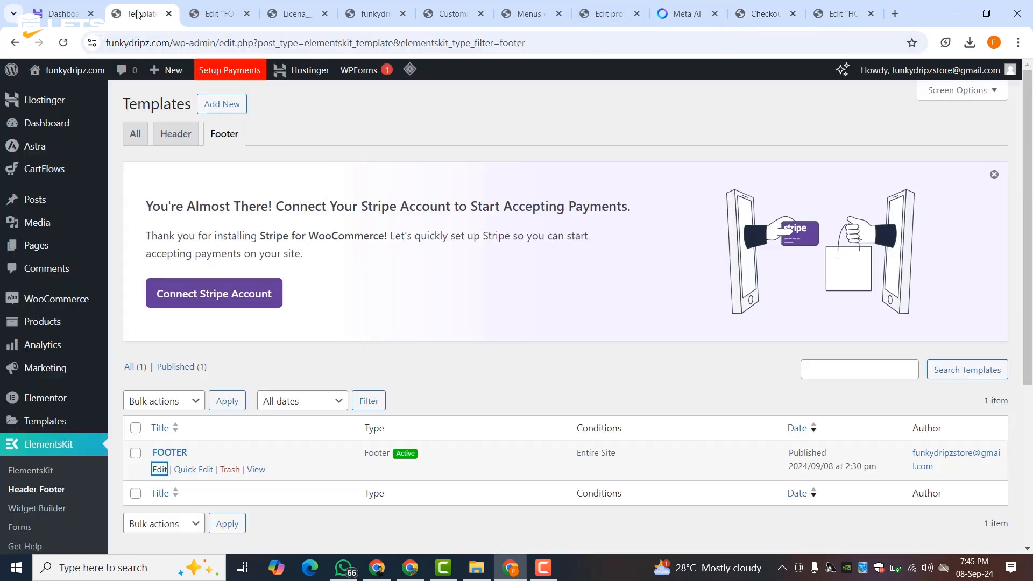
pyautogui.click(141, 13)
# - Reload the admin and check WooCommerce Orders for the new Rs3,250.00 Processing order
pyautogui.moveTo(66, 306)
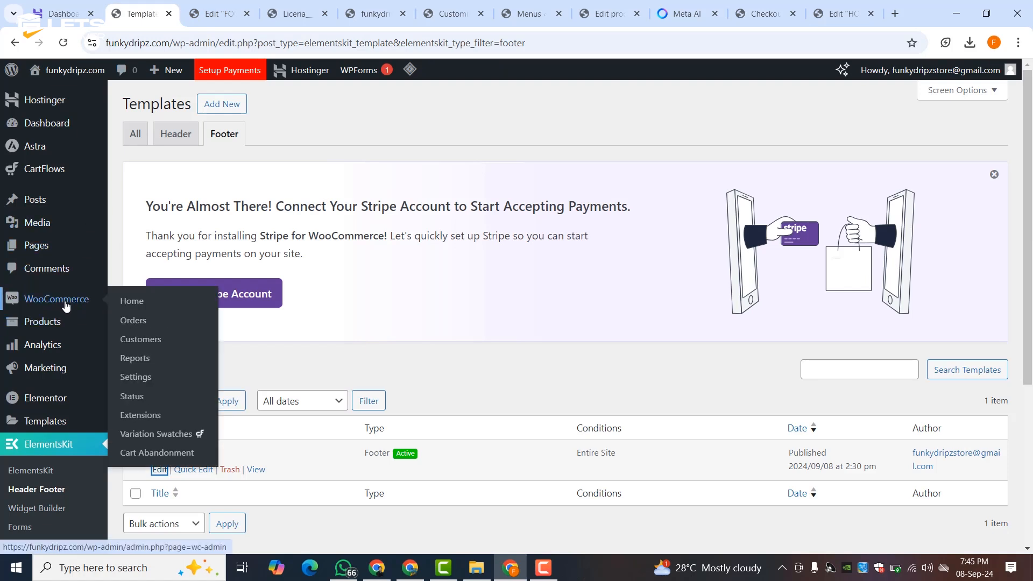
pyautogui.click(61, 42)
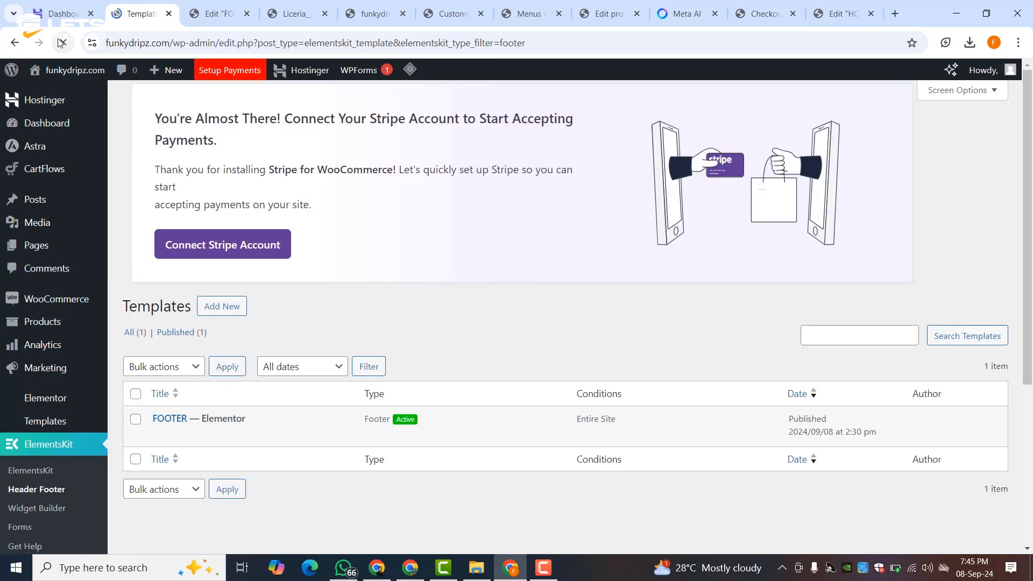
pyautogui.moveTo(86, 301)
pyautogui.click(139, 321)
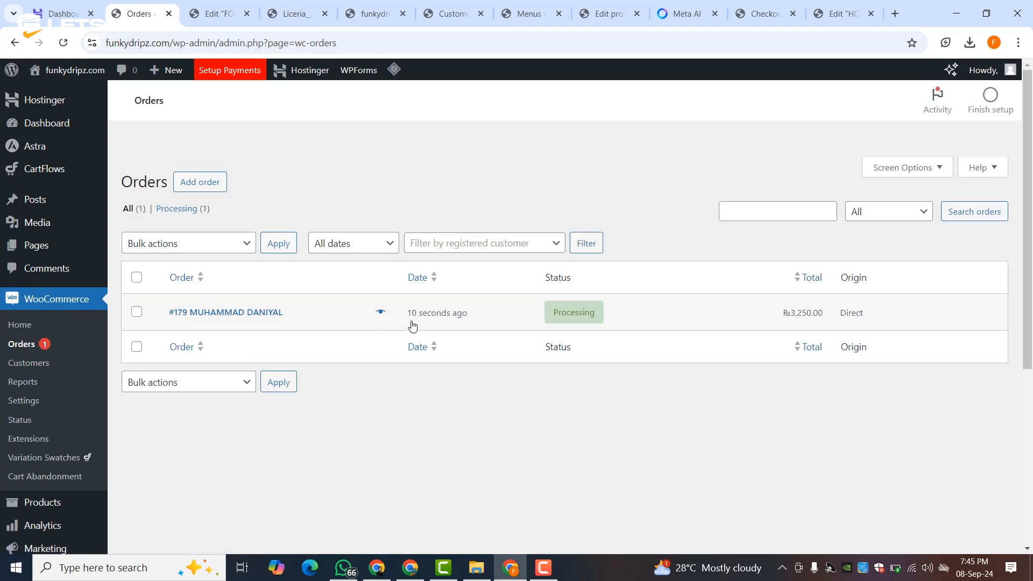
pyautogui.click(218, 14)
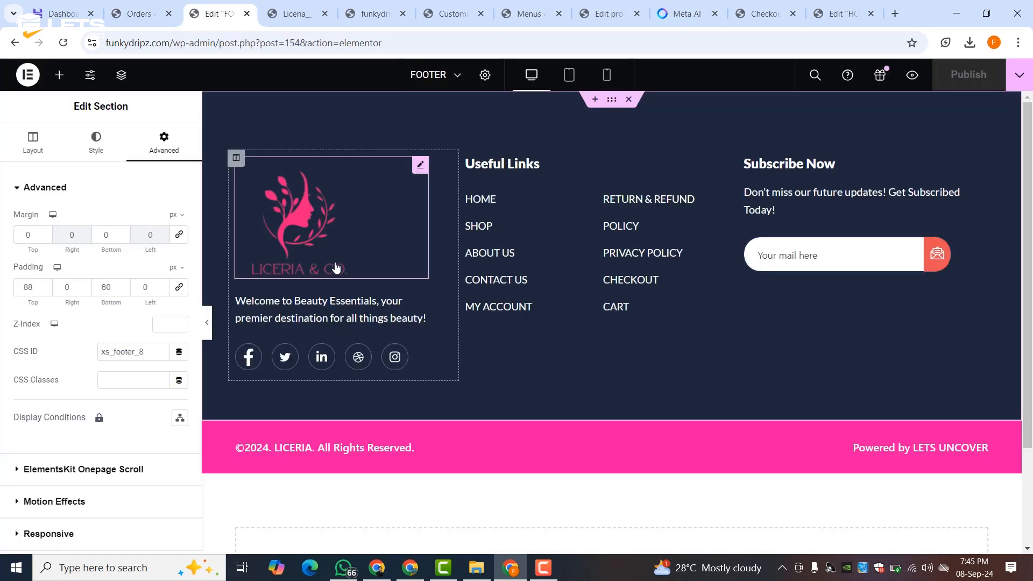
# - Reload and scroll the live funkydripz.com homepage, then return to the Elementor HOME editor
pyautogui.click(294, 12)
pyautogui.click(374, 12)
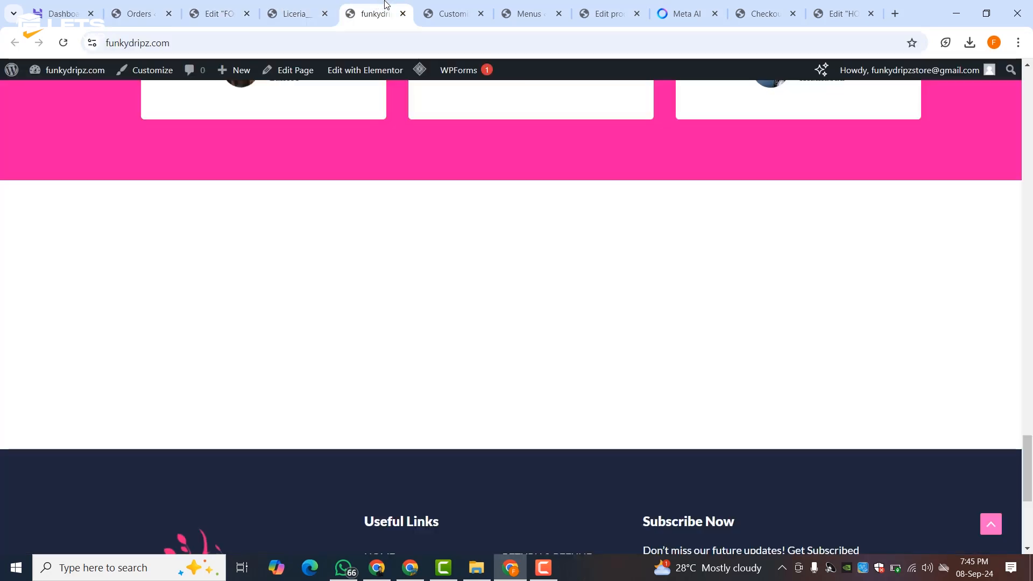
pyautogui.scroll(20, 445, 285)
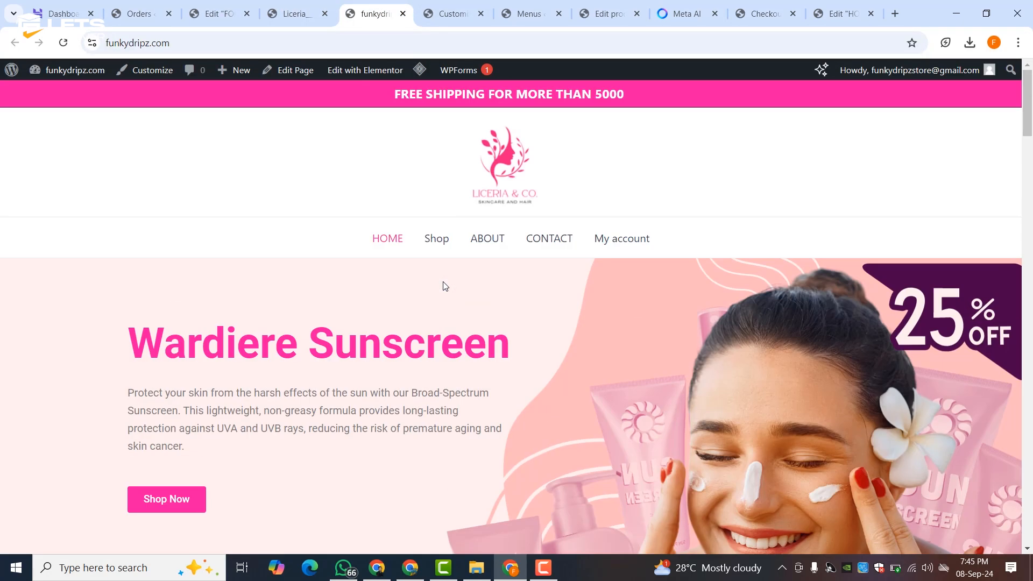
pyautogui.click(63, 42)
pyautogui.scroll(-5, 409, 209)
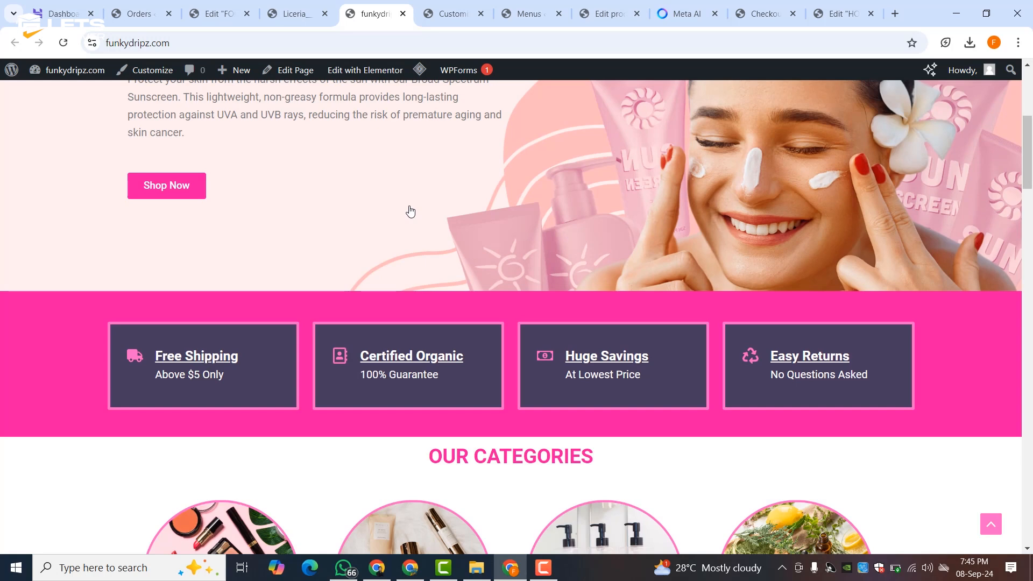
pyautogui.scroll(-3, 409, 210)
pyautogui.scroll(8, 409, 210)
pyautogui.click(640, 11)
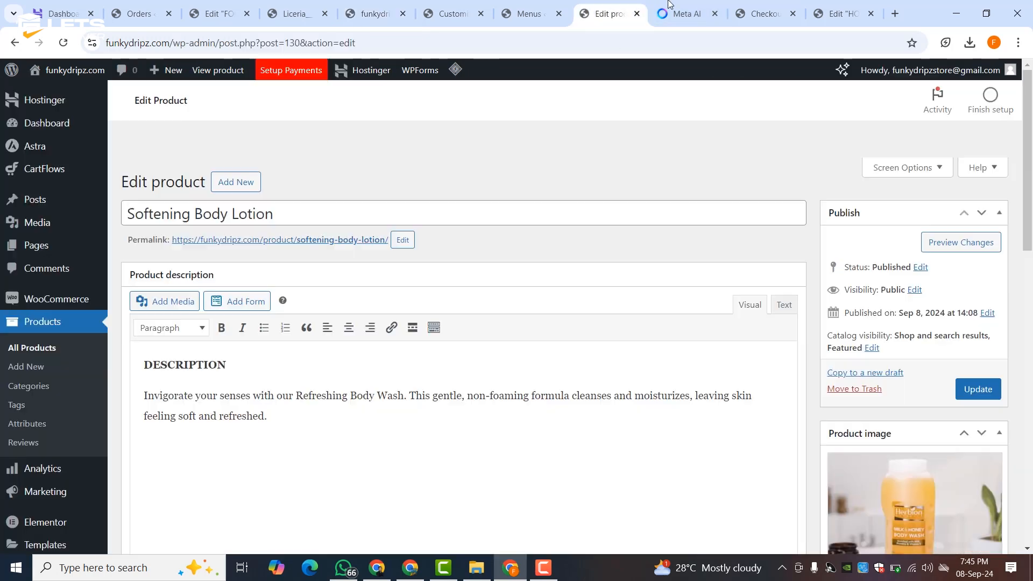
pyautogui.click(839, 13)
pyautogui.scroll(20, 449, 253)
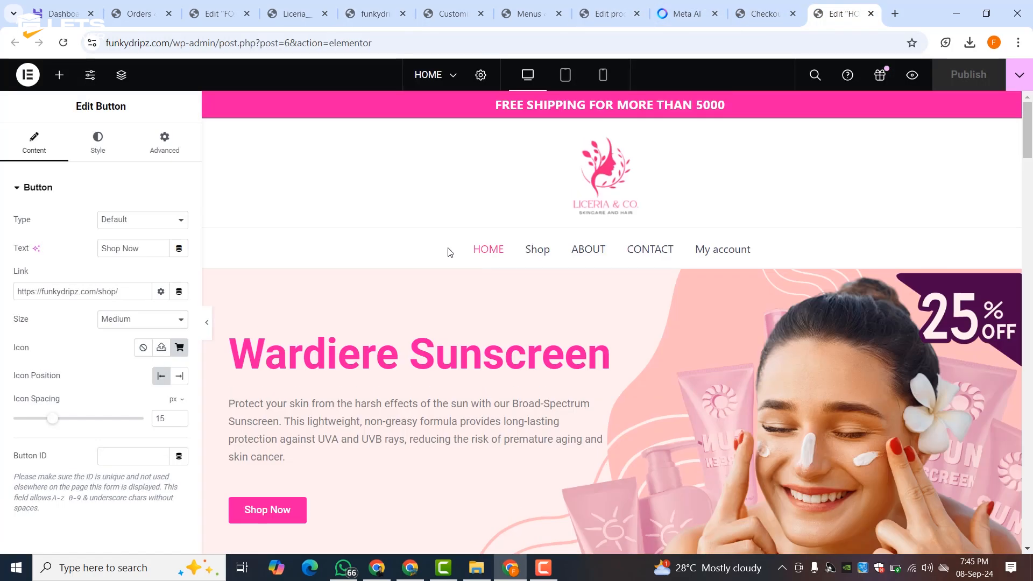
pyautogui.scroll(-5, 467, 257)
# - Clear the pink background colour from the feature-boxes section
pyautogui.moveTo(622, 367)
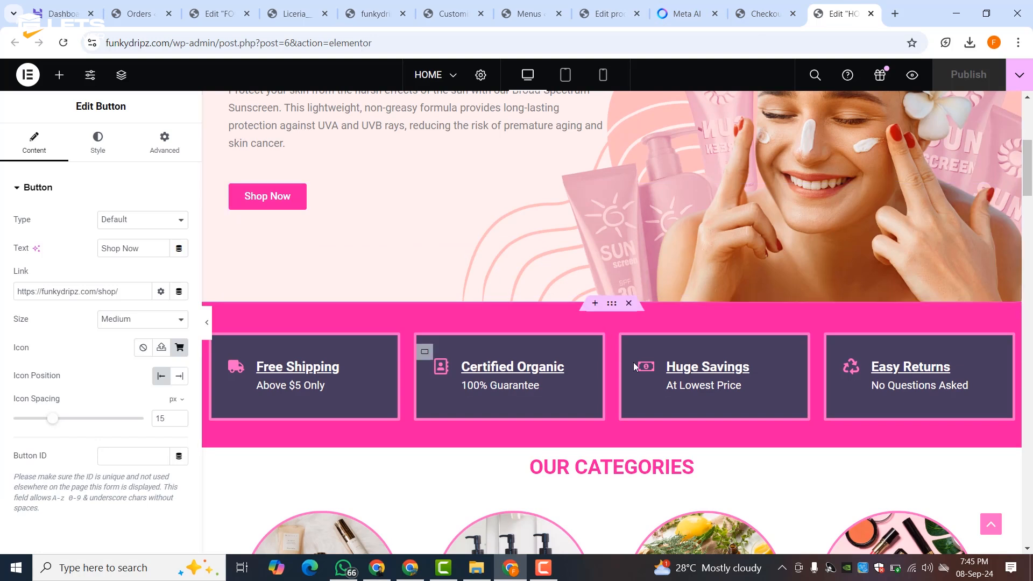
pyautogui.click(611, 304)
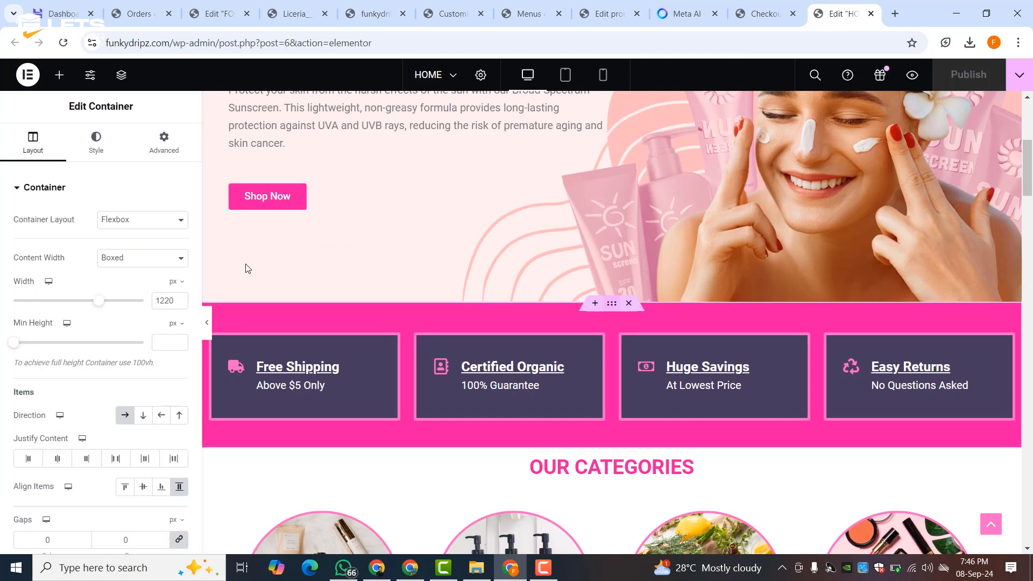
pyautogui.click(96, 140)
pyautogui.click(179, 276)
pyautogui.click(202, 304)
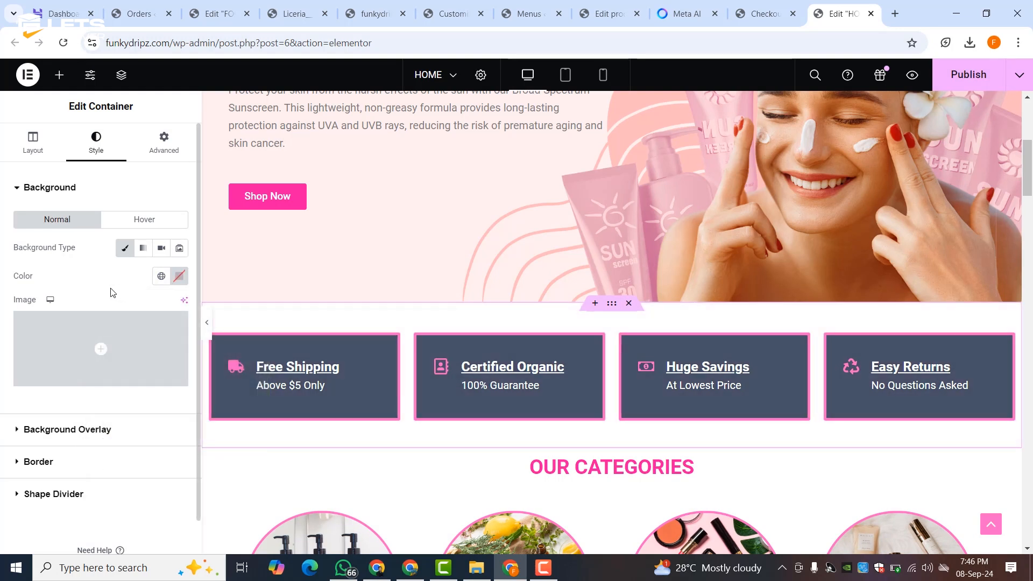
# - Try other padding and margin values, then restore 35 top padding and 0 top margin
pyautogui.click(163, 141)
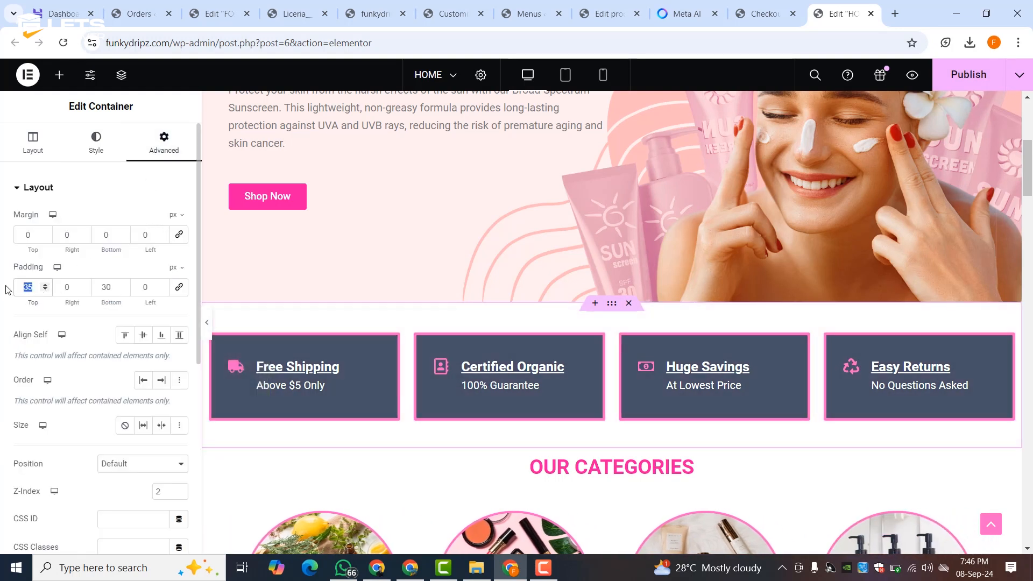
pyautogui.write('0')
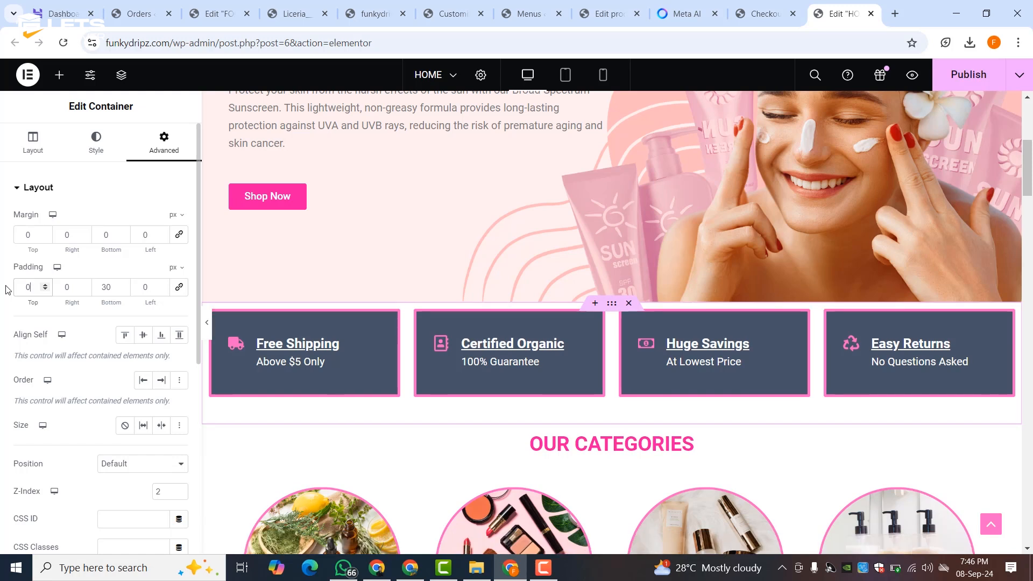
pyautogui.hotkey('ctrl', 'z')
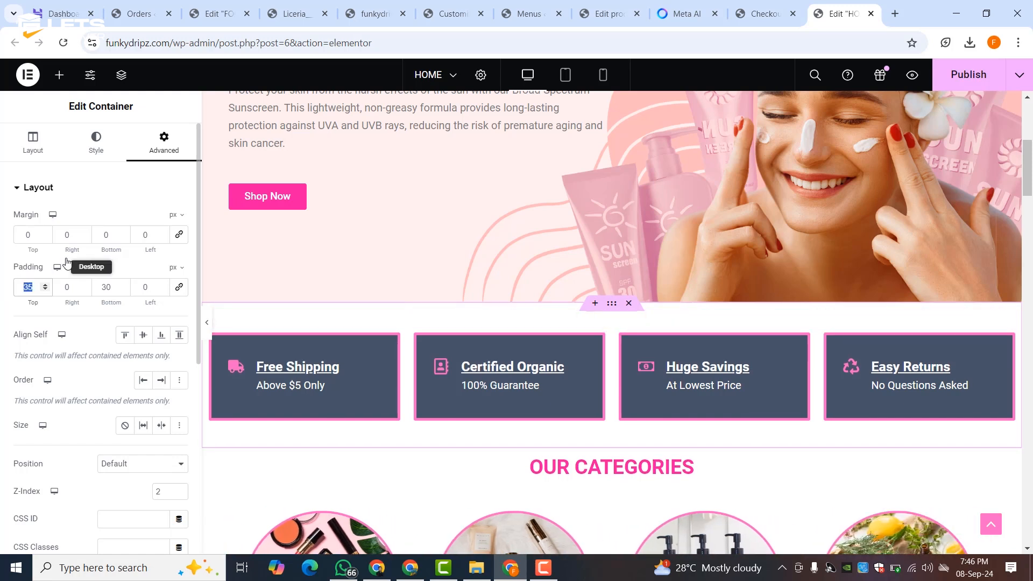
pyautogui.click(46, 236)
pyautogui.write('7')
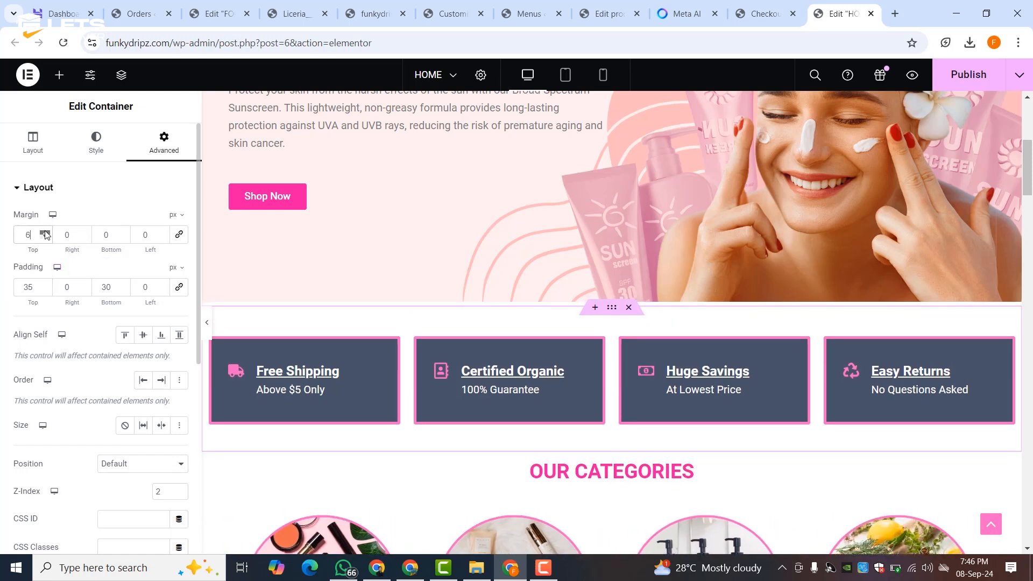
pyautogui.click(48, 238)
pyautogui.click(48, 239)
pyautogui.click(48, 238)
pyautogui.click(48, 238)
pyautogui.click(47, 238)
pyautogui.click(48, 238)
pyautogui.click(48, 238)
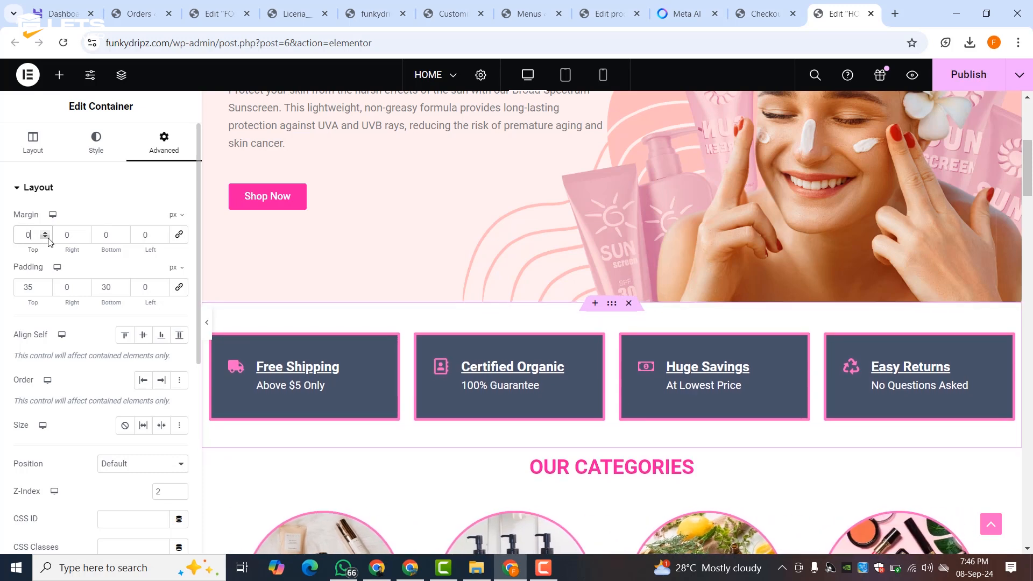
pyautogui.click(207, 323)
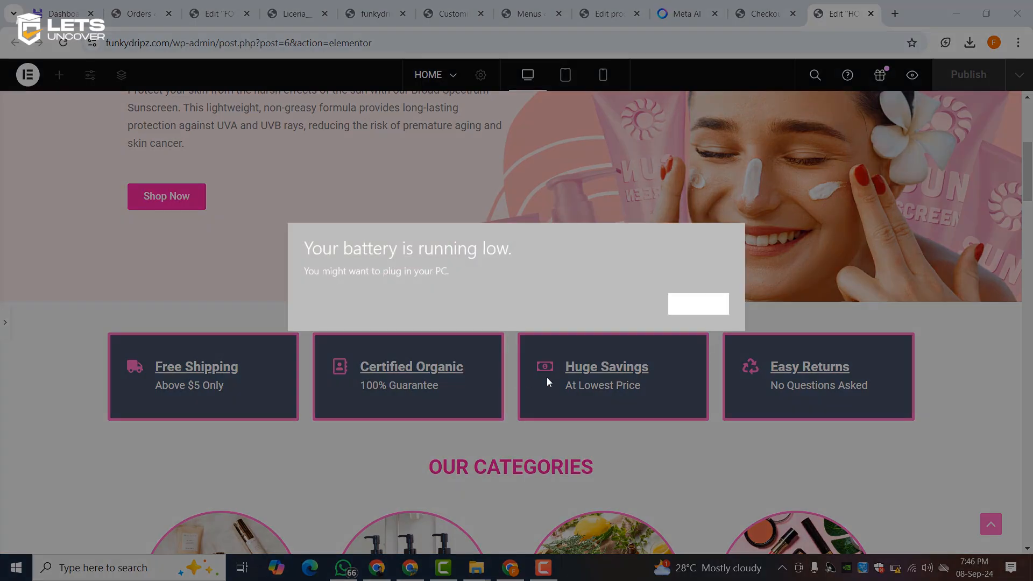
# - Dismiss the low-battery notification and reopen the section's editing panel
pyautogui.click(679, 302)
pyautogui.scroll(-5, 546, 325)
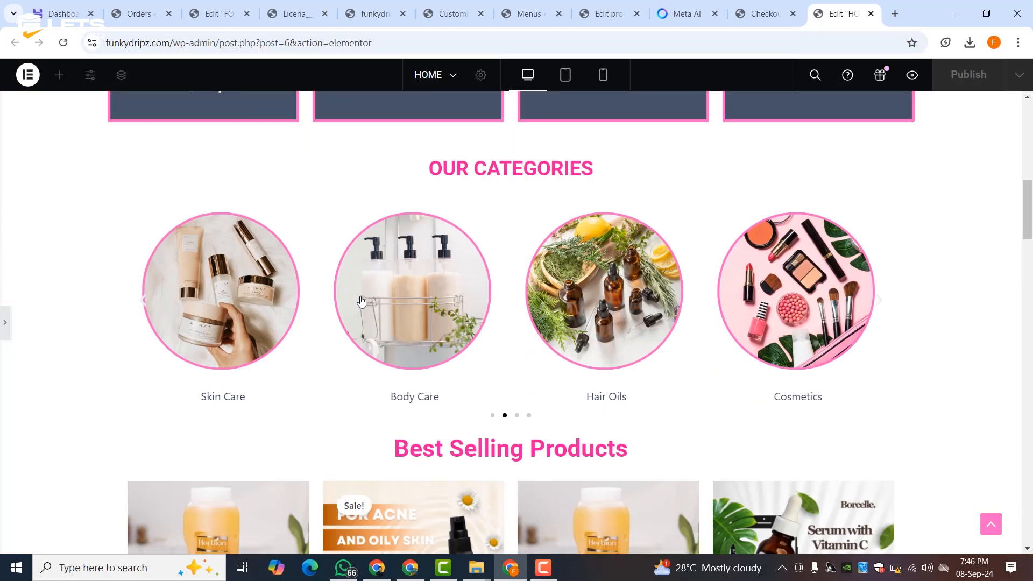
pyautogui.scroll(5, 362, 299)
pyautogui.scroll(-3, 225, 317)
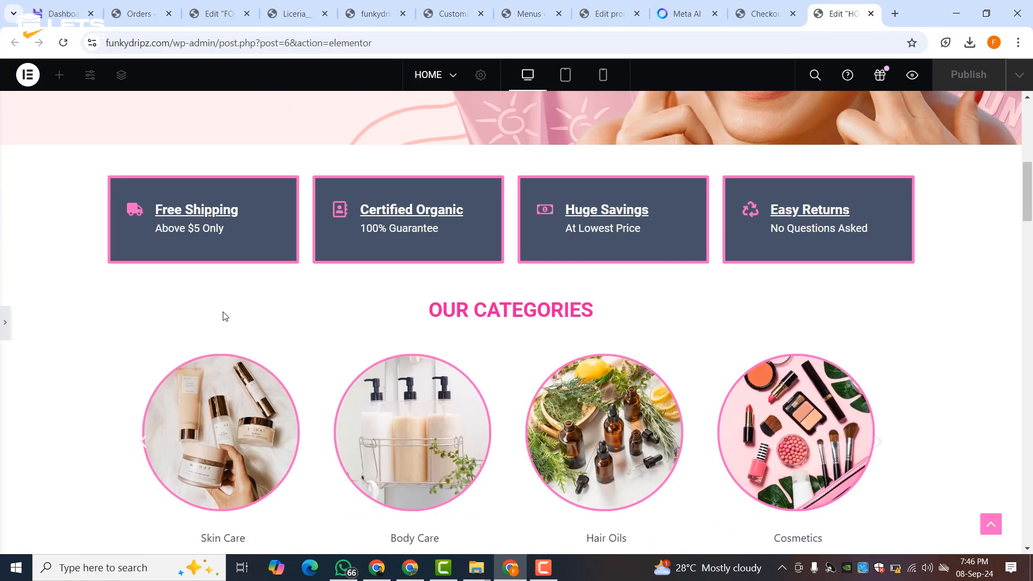
pyautogui.scroll(-20, 258, 314)
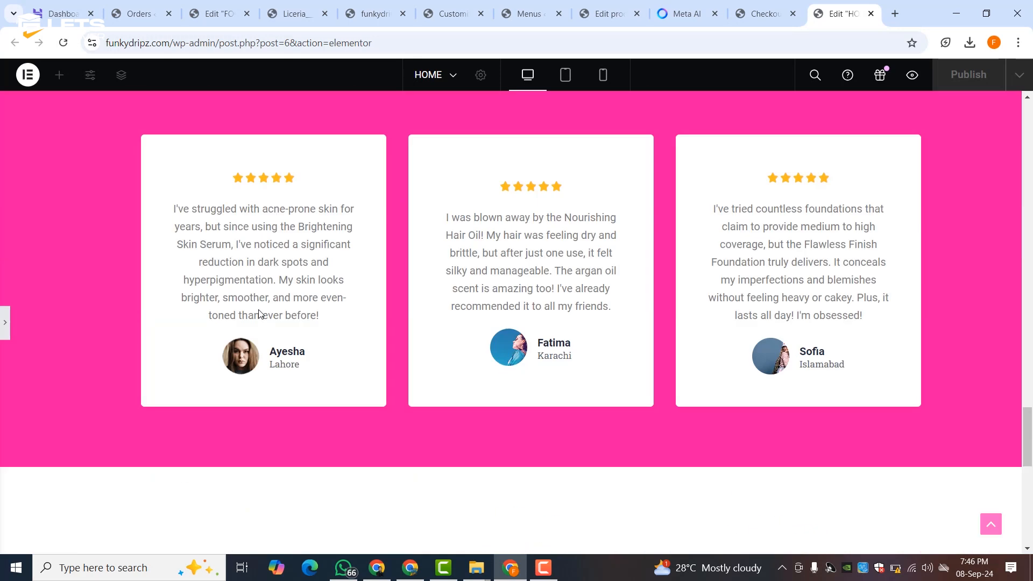
pyautogui.scroll(8, 260, 309)
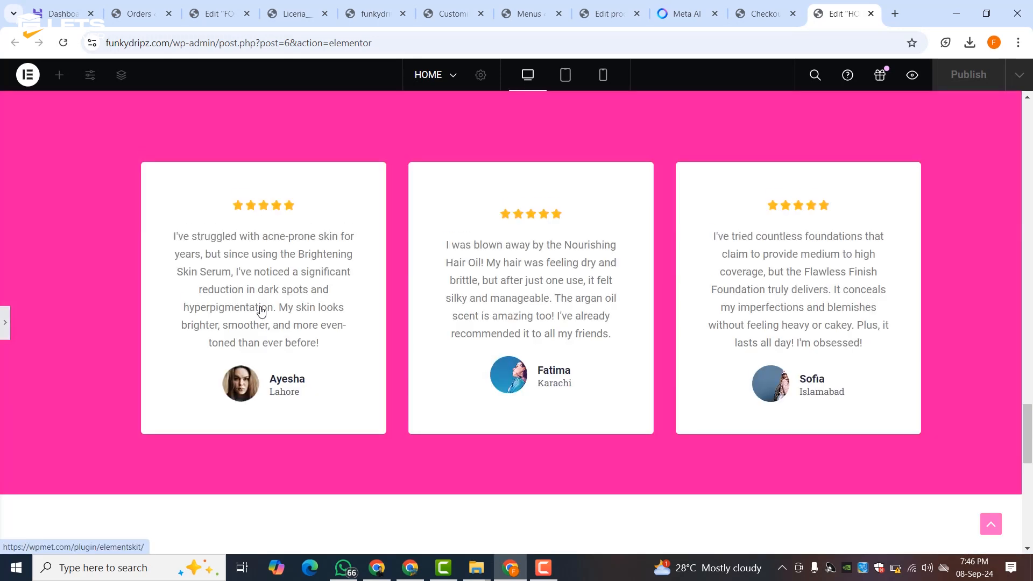
pyautogui.click(7, 318)
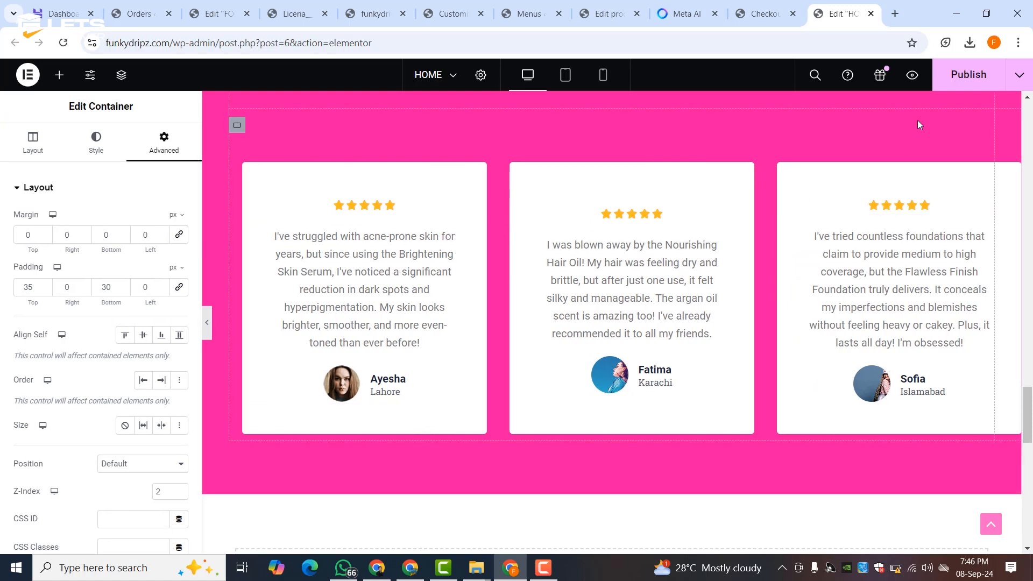
pyautogui.scroll(-8, 642, 347)
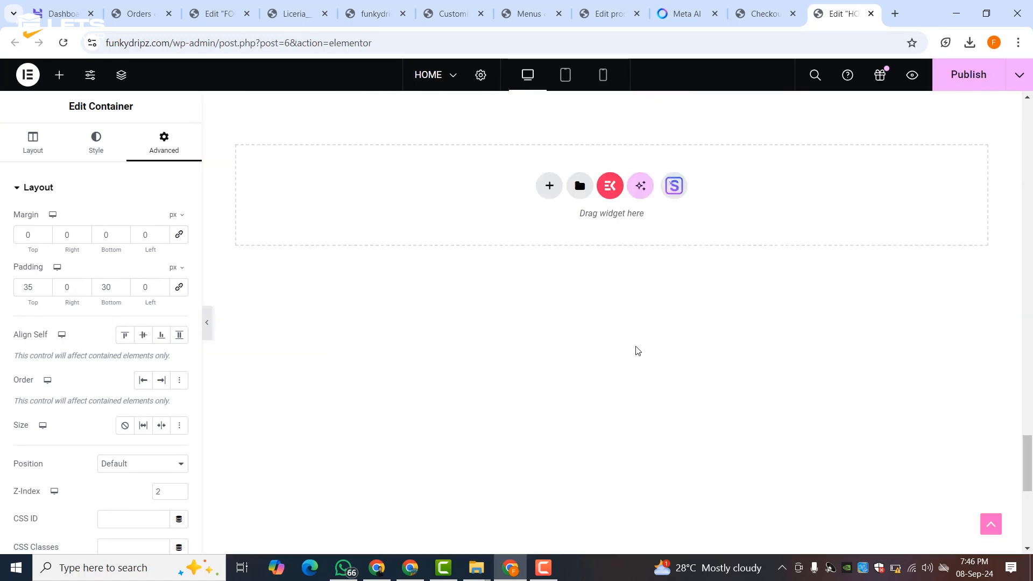
pyautogui.scroll(11, 637, 350)
# - Publish the homepage spacing changes in the editor
pyautogui.click(982, 79)
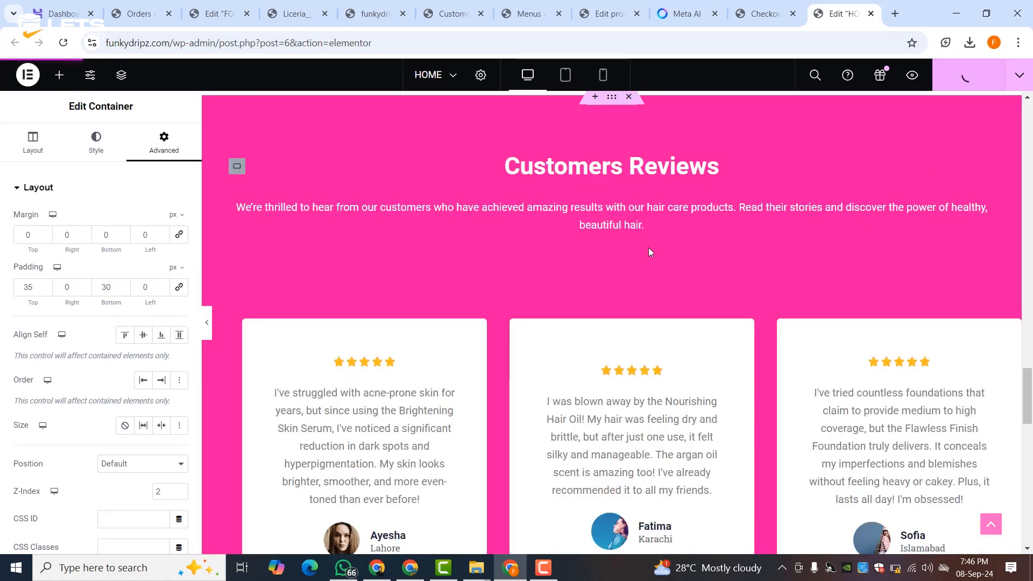
pyautogui.scroll(-10, 510, 279)
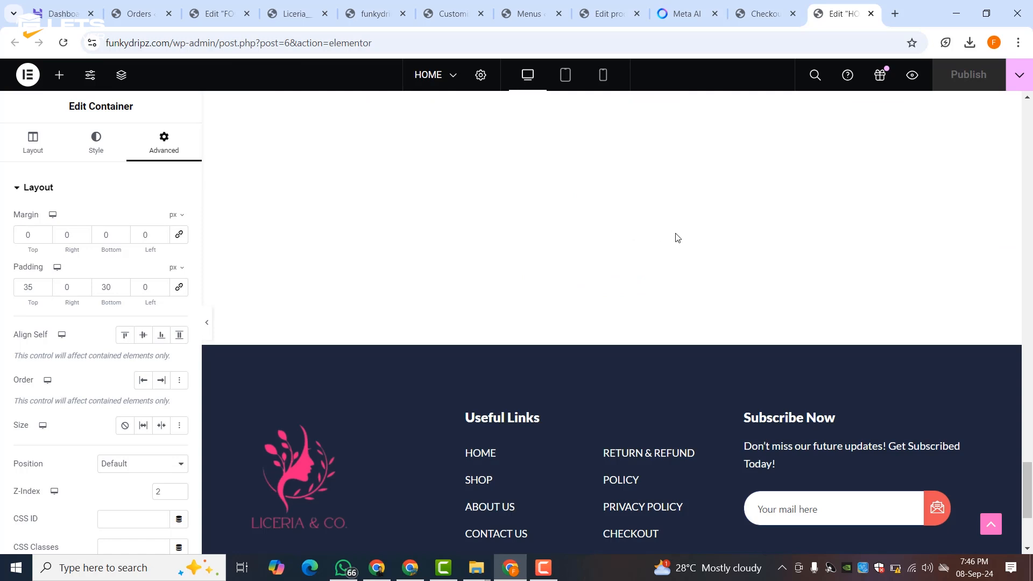
pyautogui.scroll(6, 676, 215)
# - Review the live funkydripz.com homepage down to the footer and back, then inspect it
pyautogui.click(606, 9)
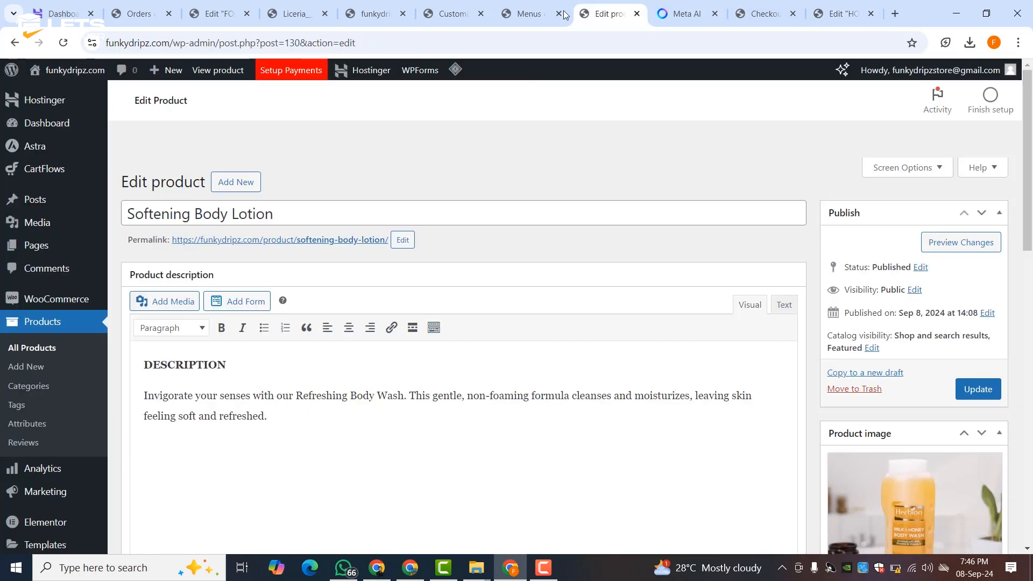
pyautogui.click(374, 14)
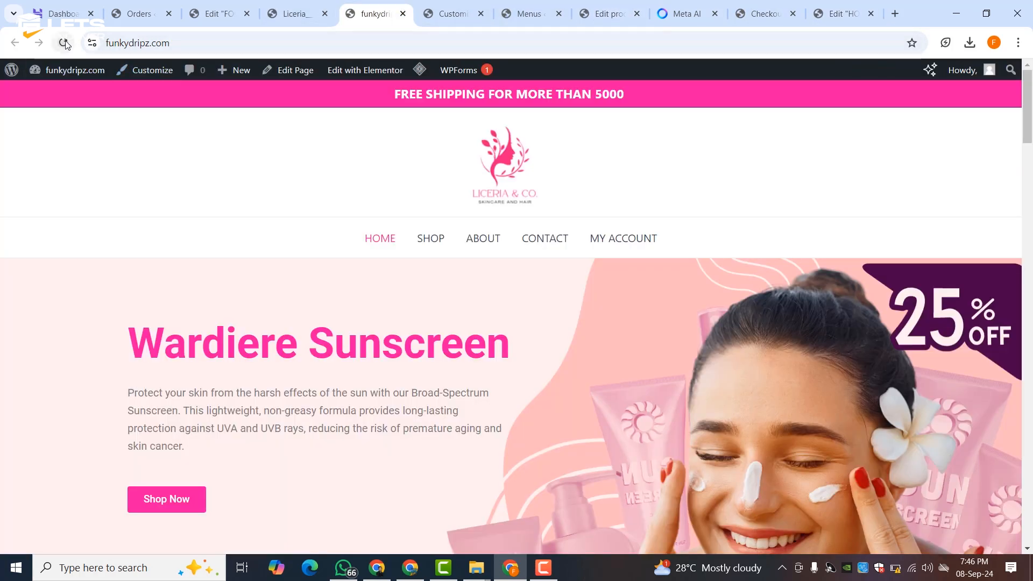
pyautogui.scroll(-15, 325, 223)
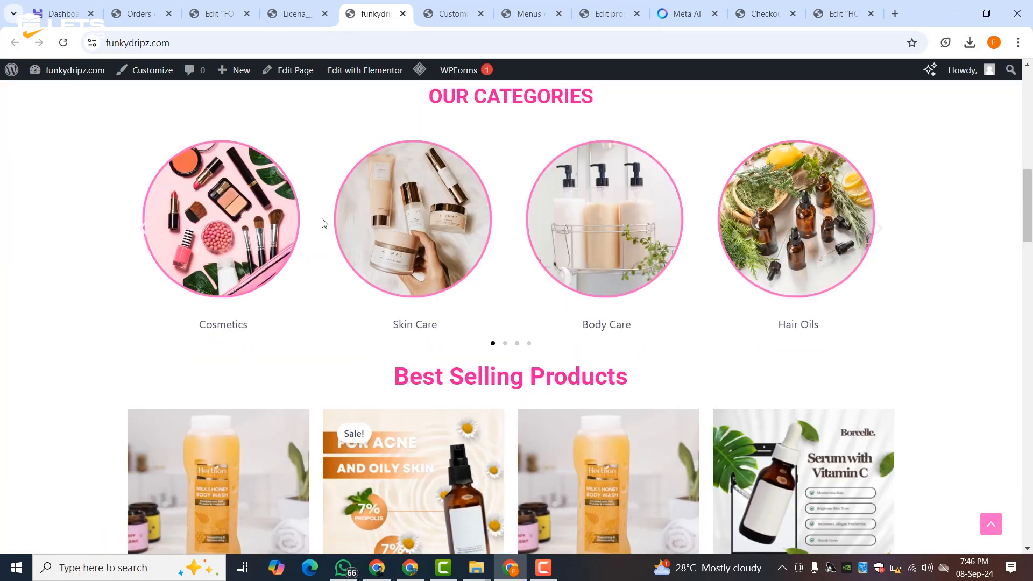
pyautogui.scroll(-15, 323, 224)
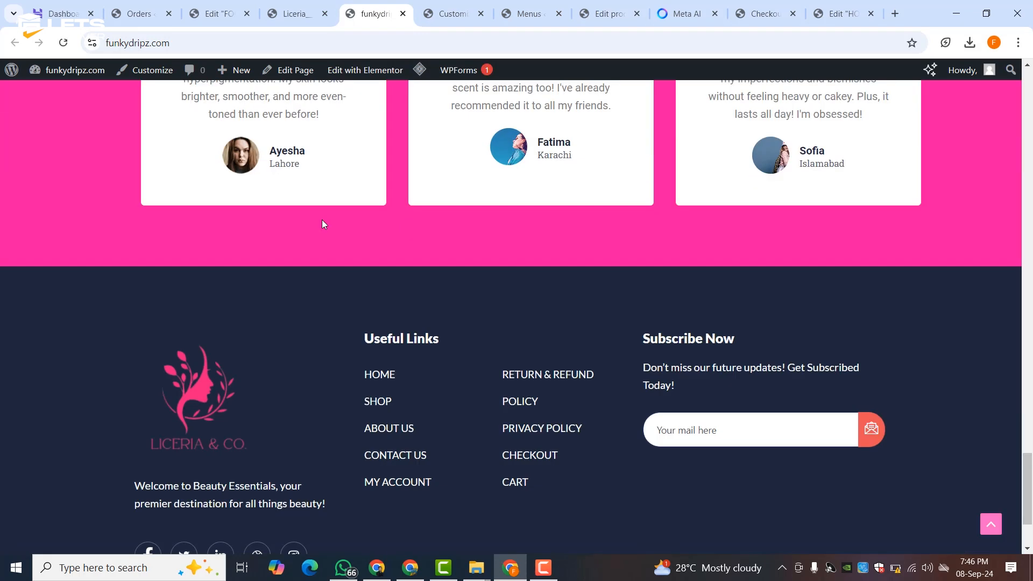
pyautogui.scroll(20, 322, 224)
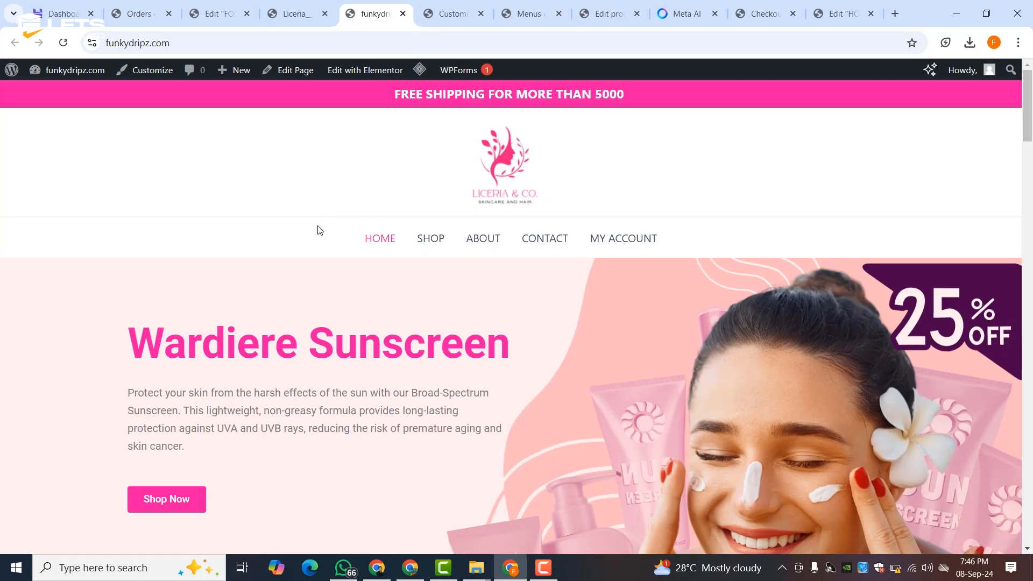
pyautogui.rightClick(310, 161)
pyautogui.click(343, 448)
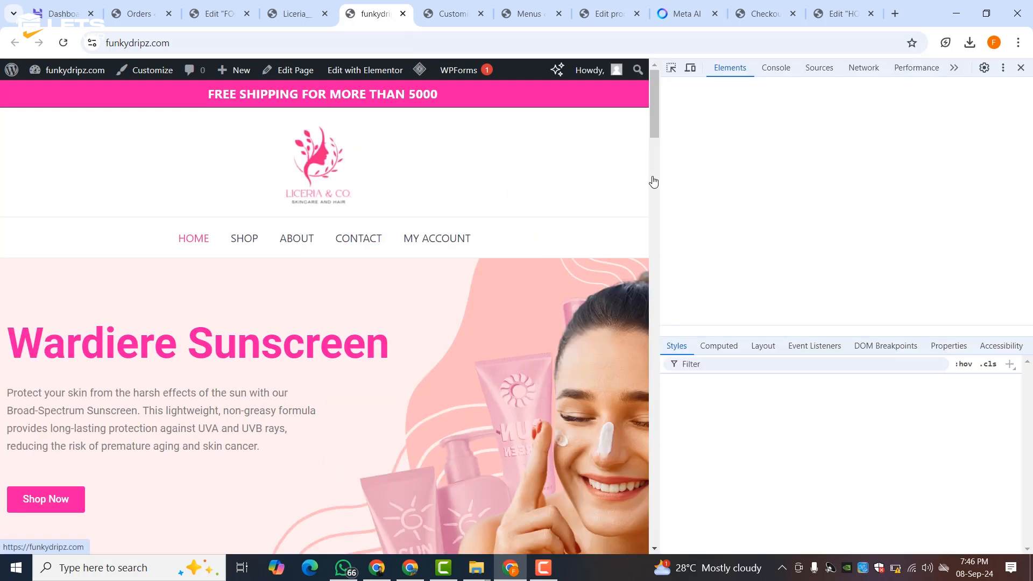
pyautogui.moveTo(661, 168); pyautogui.dragTo(270, 185)
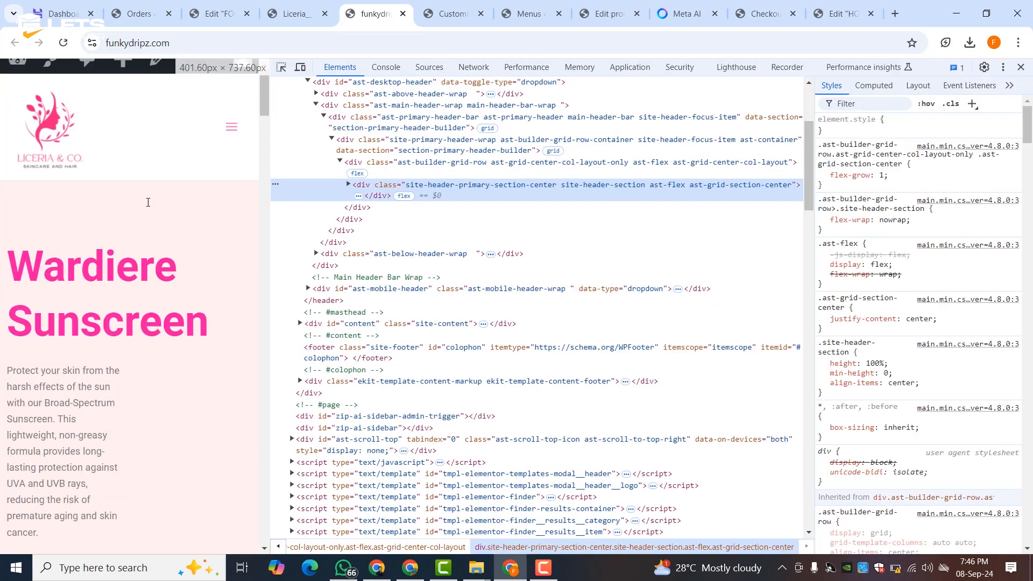
pyautogui.scroll(-20, 147, 202)
pyautogui.scroll(-20, 149, 207)
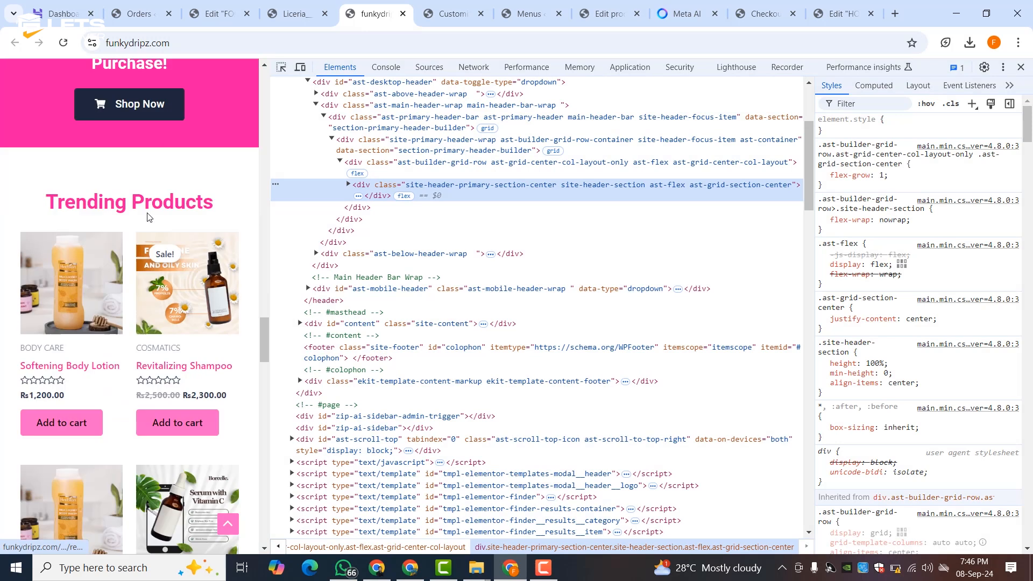
pyautogui.scroll(20, 150, 216)
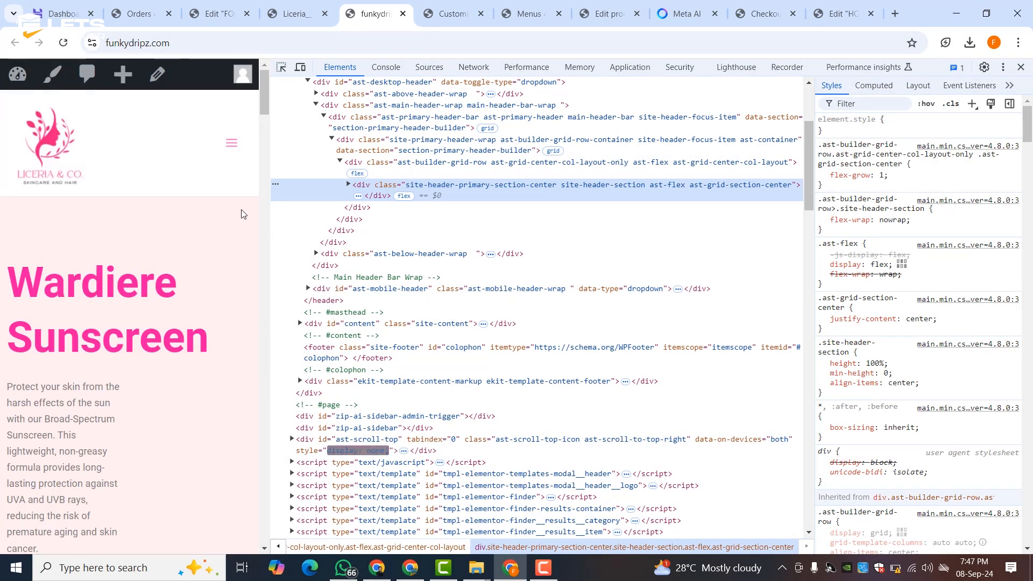
pyautogui.moveTo(273, 185); pyautogui.dragTo(863, 199)
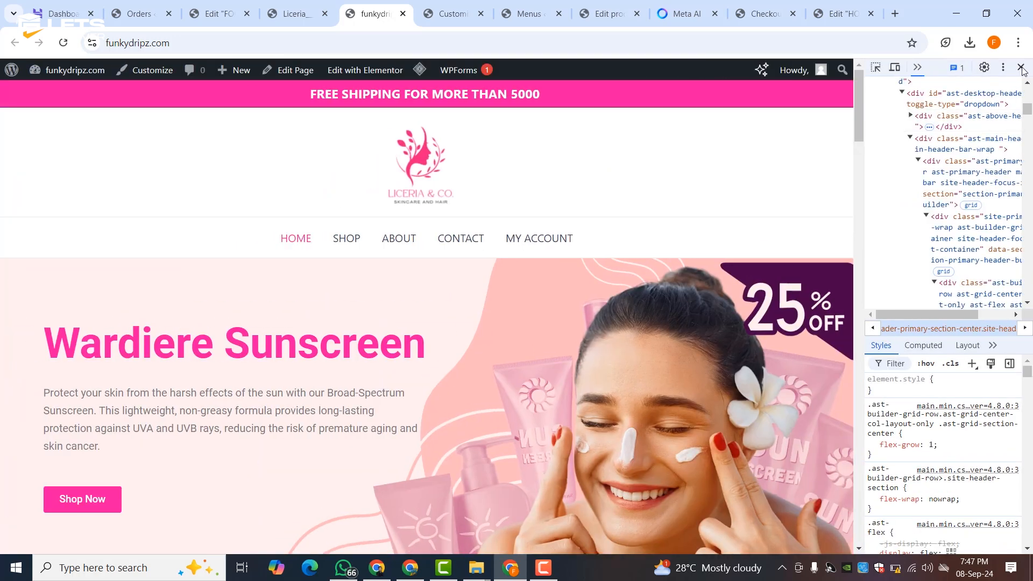
pyautogui.click(1022, 68)
pyautogui.scroll(-10, 584, 202)
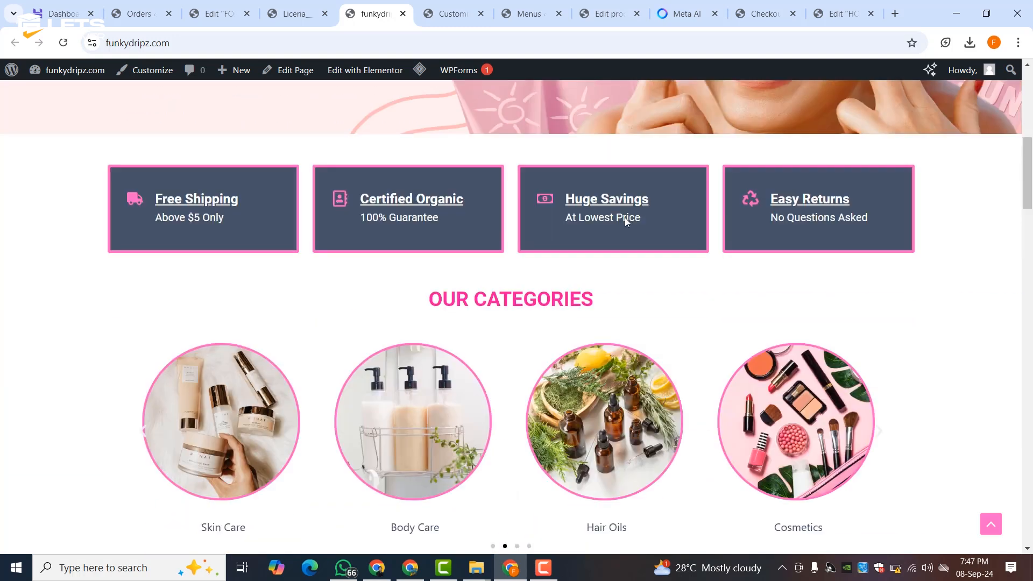
pyautogui.scroll(-10, 625, 217)
pyautogui.scroll(-5, 621, 221)
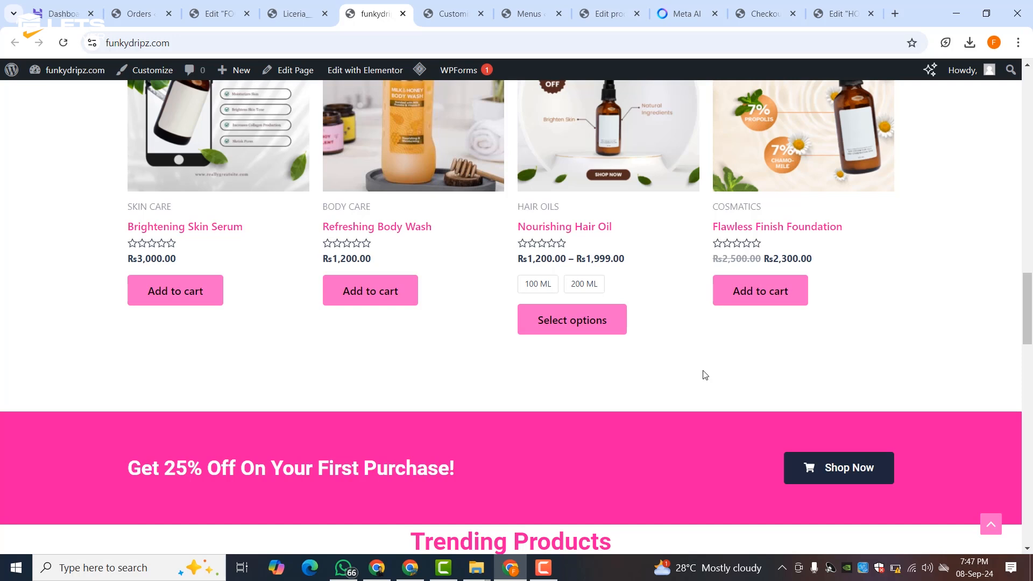
pyautogui.scroll(-10, 705, 375)
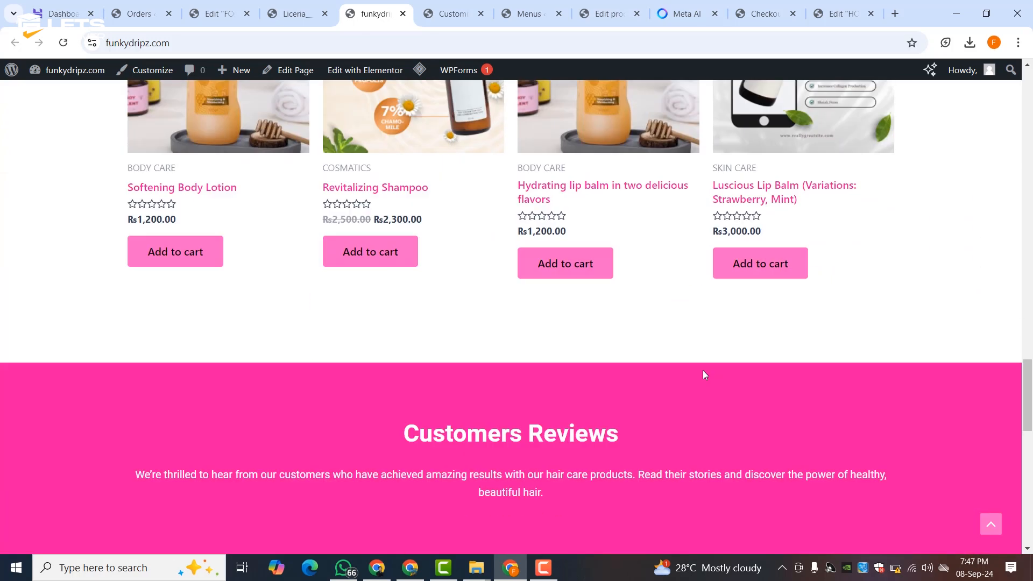
pyautogui.scroll(-12, 705, 375)
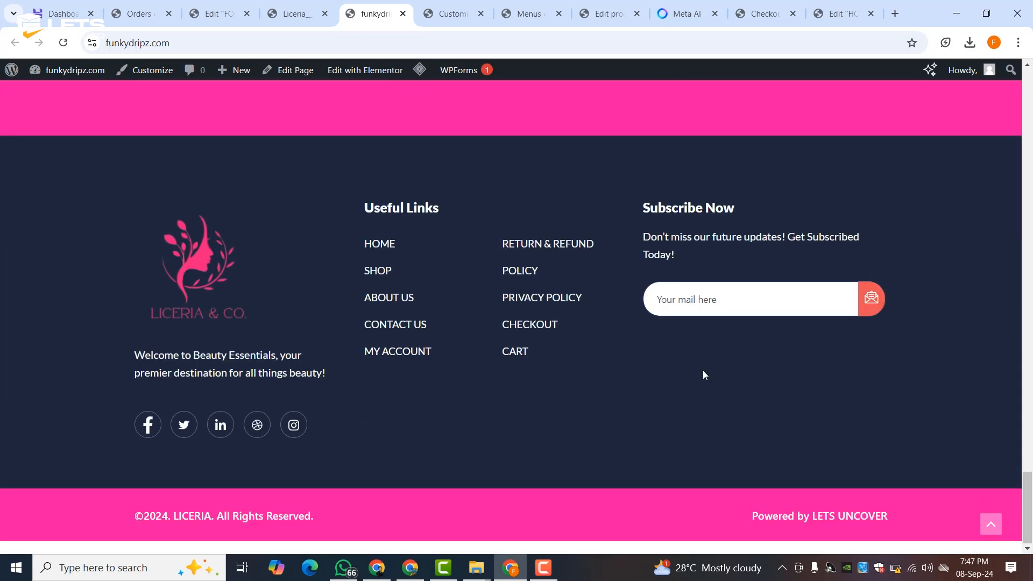